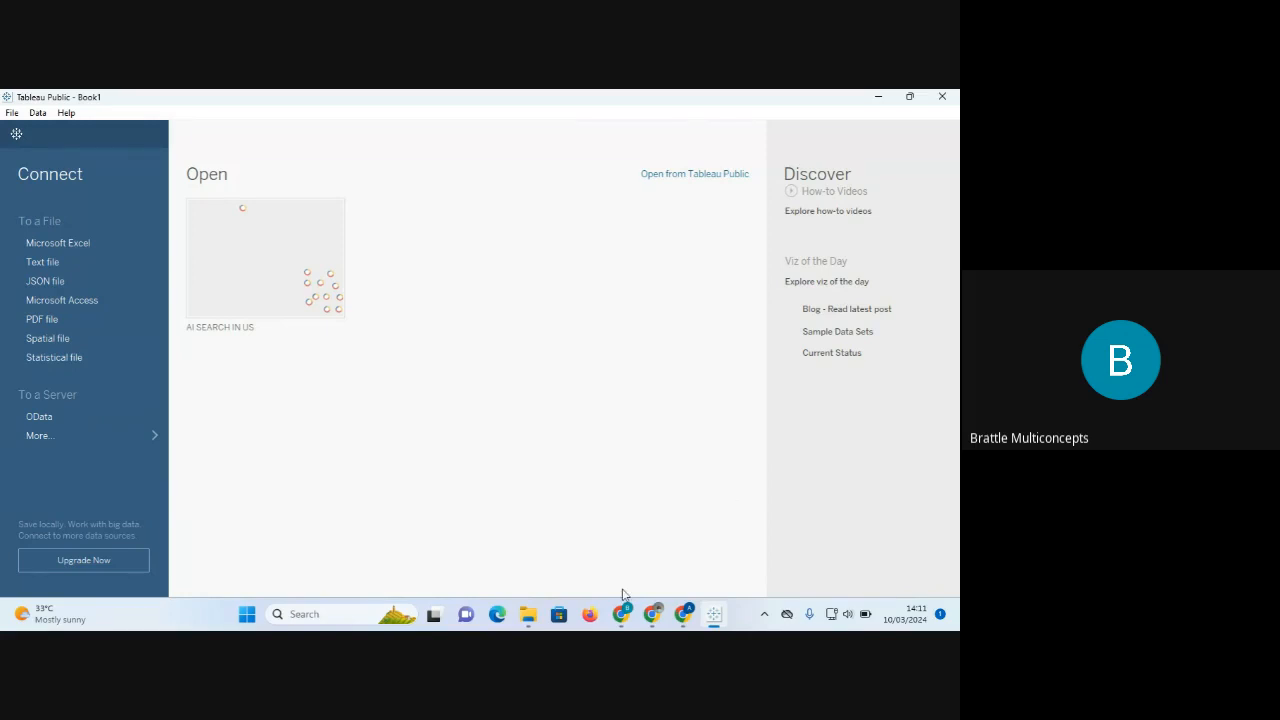
# Bring the Google Meet call window in Chrome to the front.
pyautogui.moveTo(674, 618)
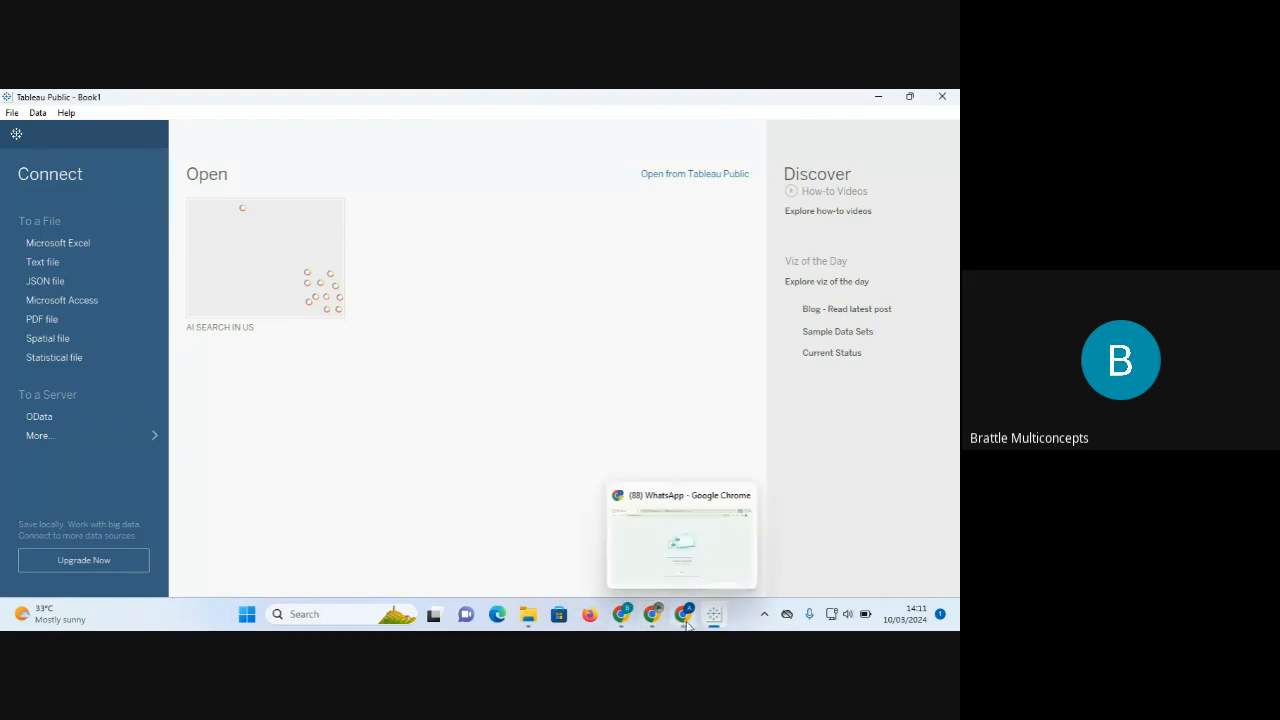
pyautogui.moveTo(628, 618)
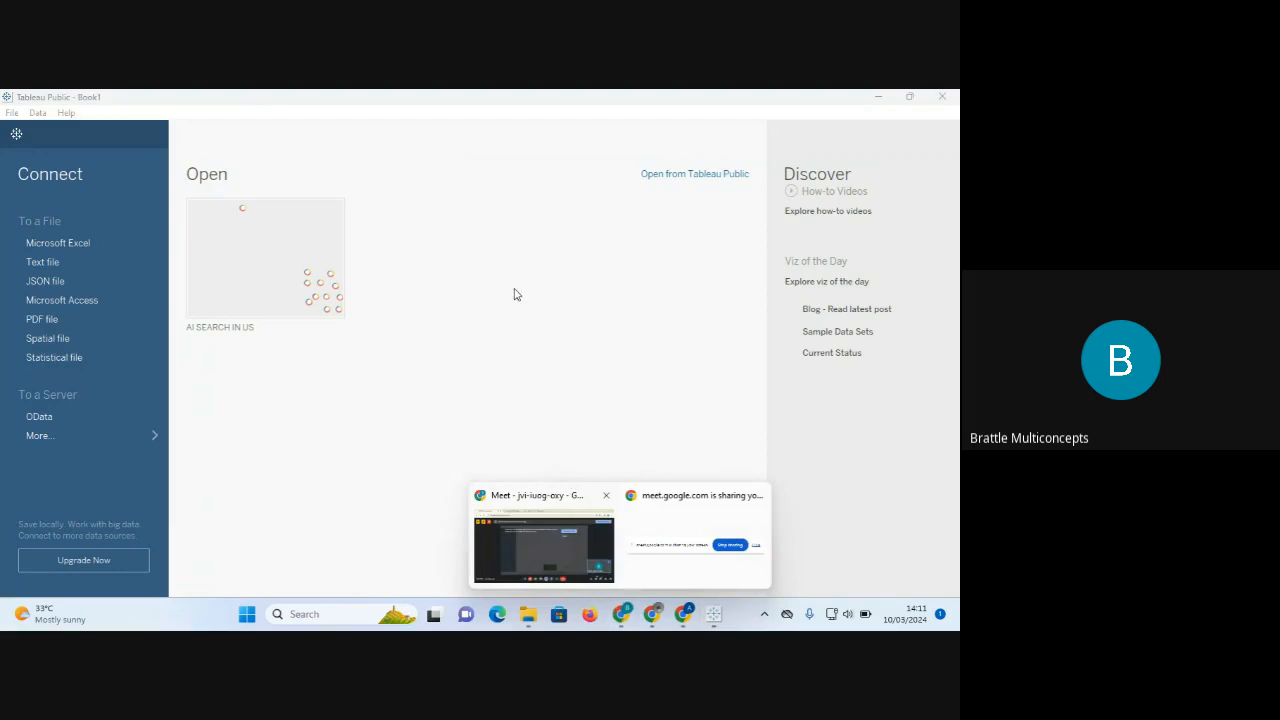
pyautogui.click(566, 548)
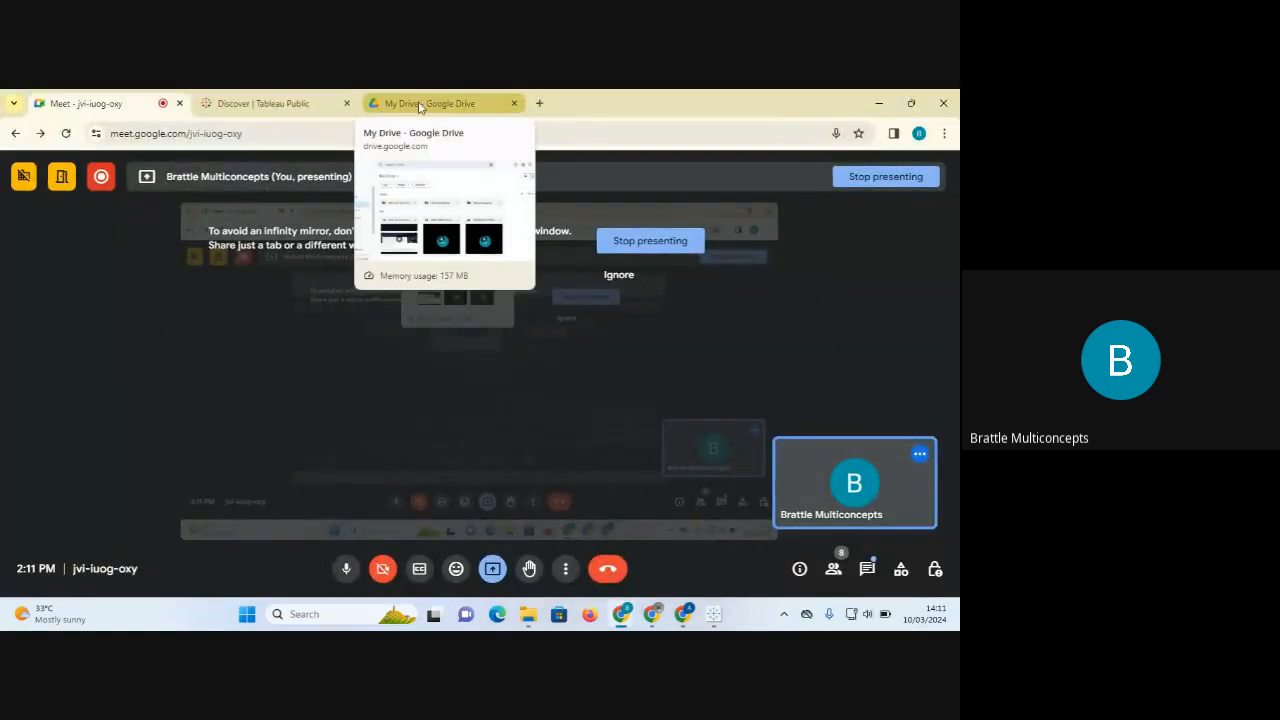
# Search 'tableau public download' from the Discover tab and open the Tableau Desktop download page.
pyautogui.click(297, 110)
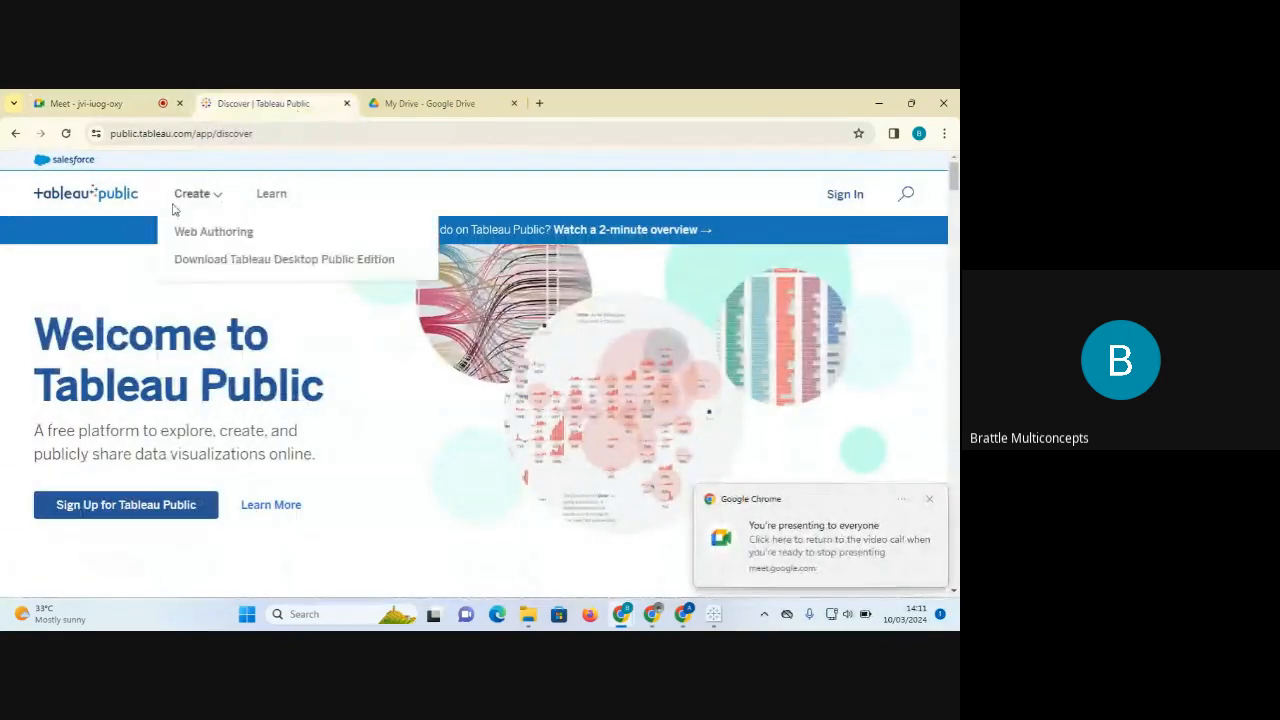
pyautogui.moveTo(190, 195)
pyautogui.click(215, 137)
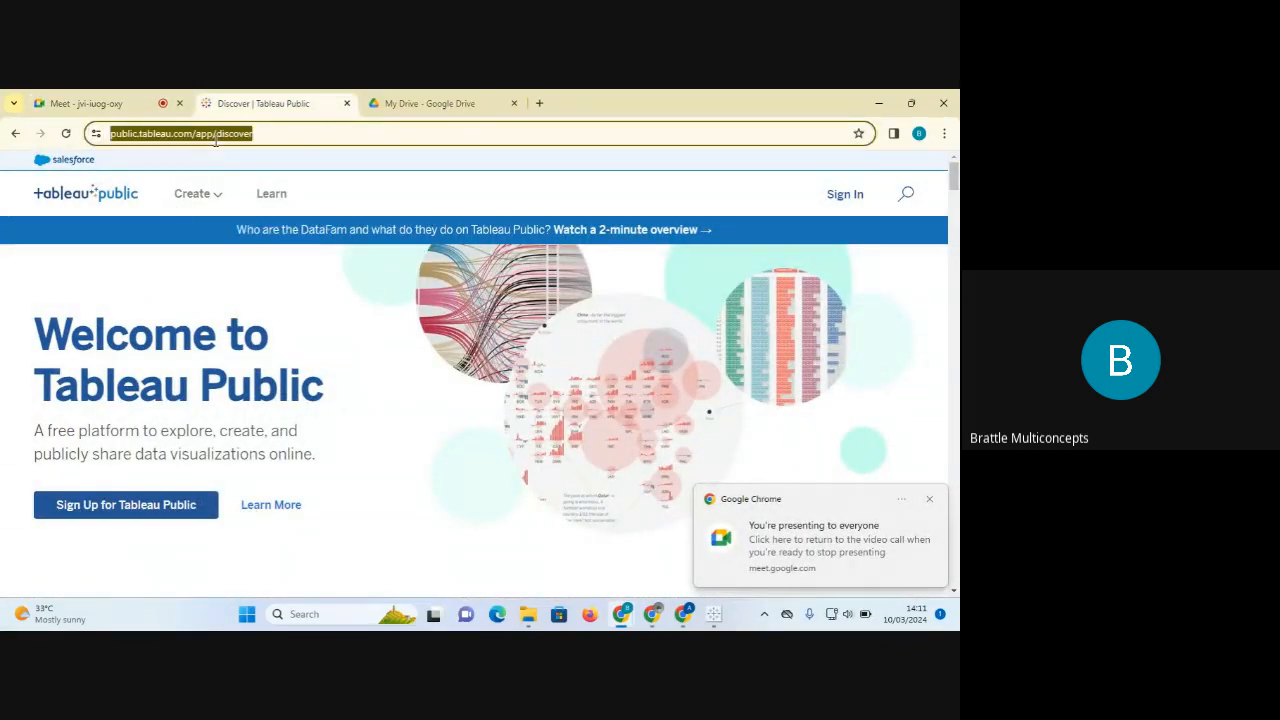
pyautogui.write('tablea')
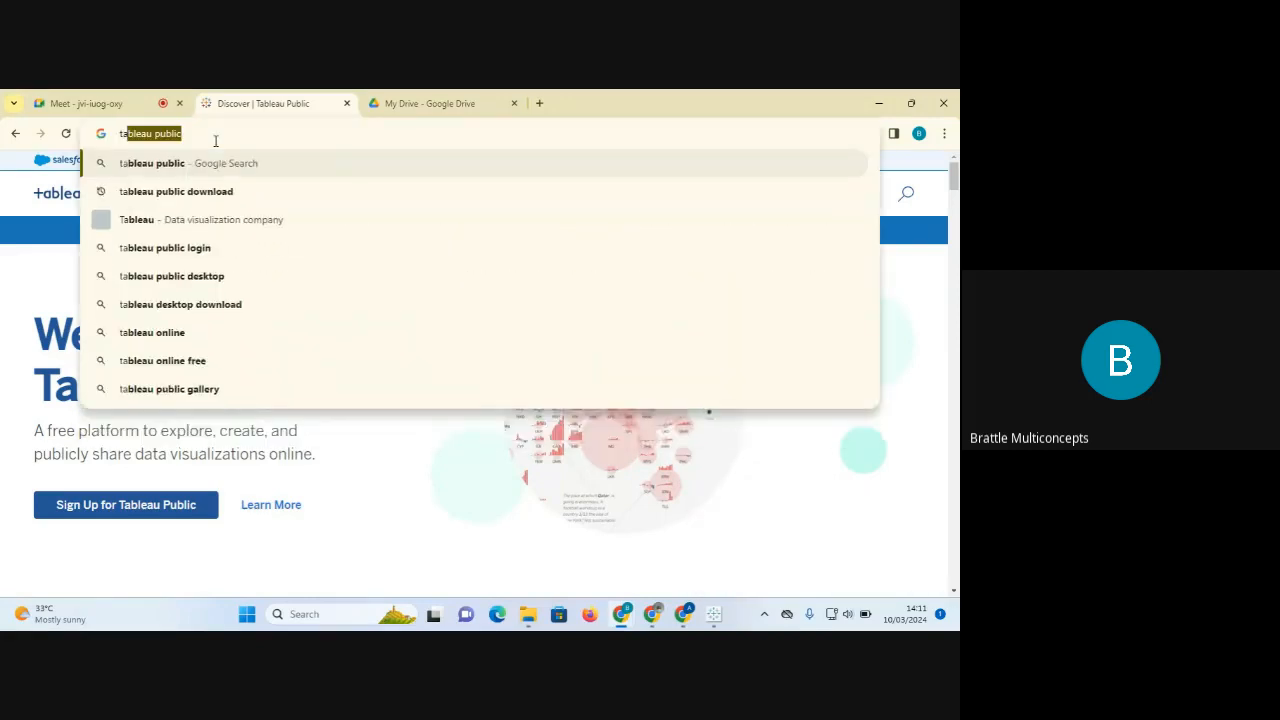
pyautogui.write('u')
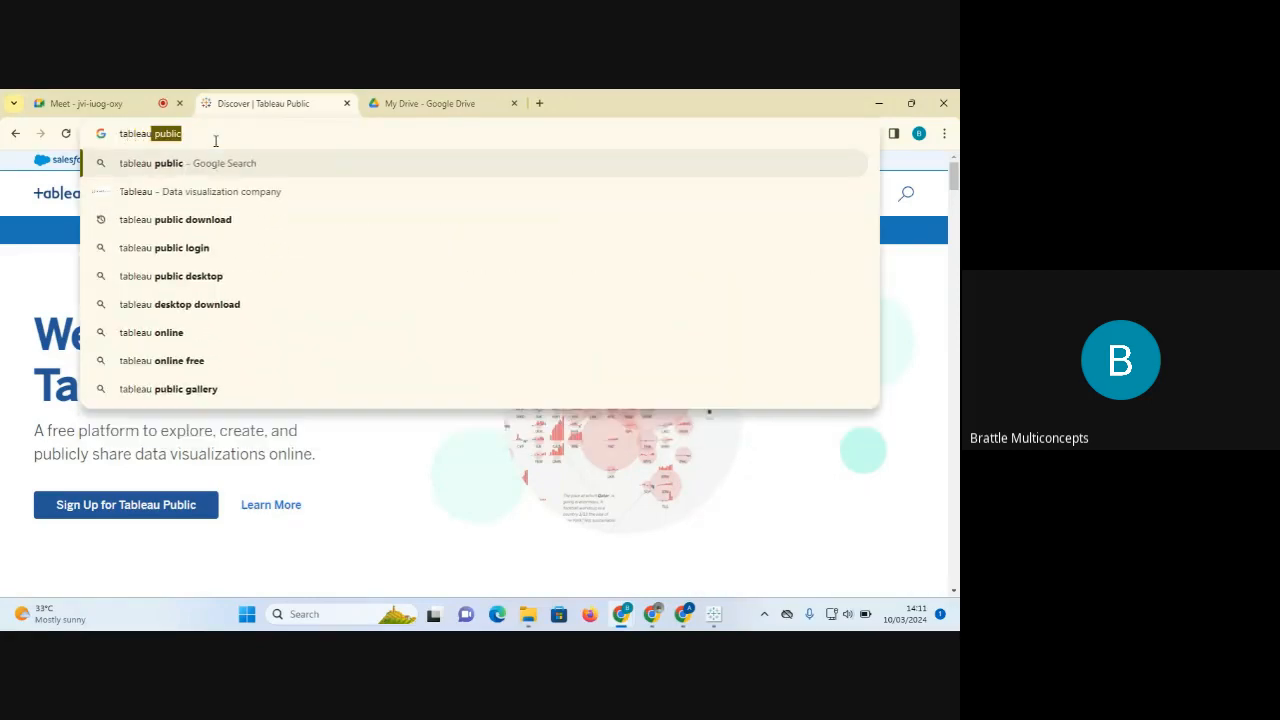
pyautogui.click(211, 219)
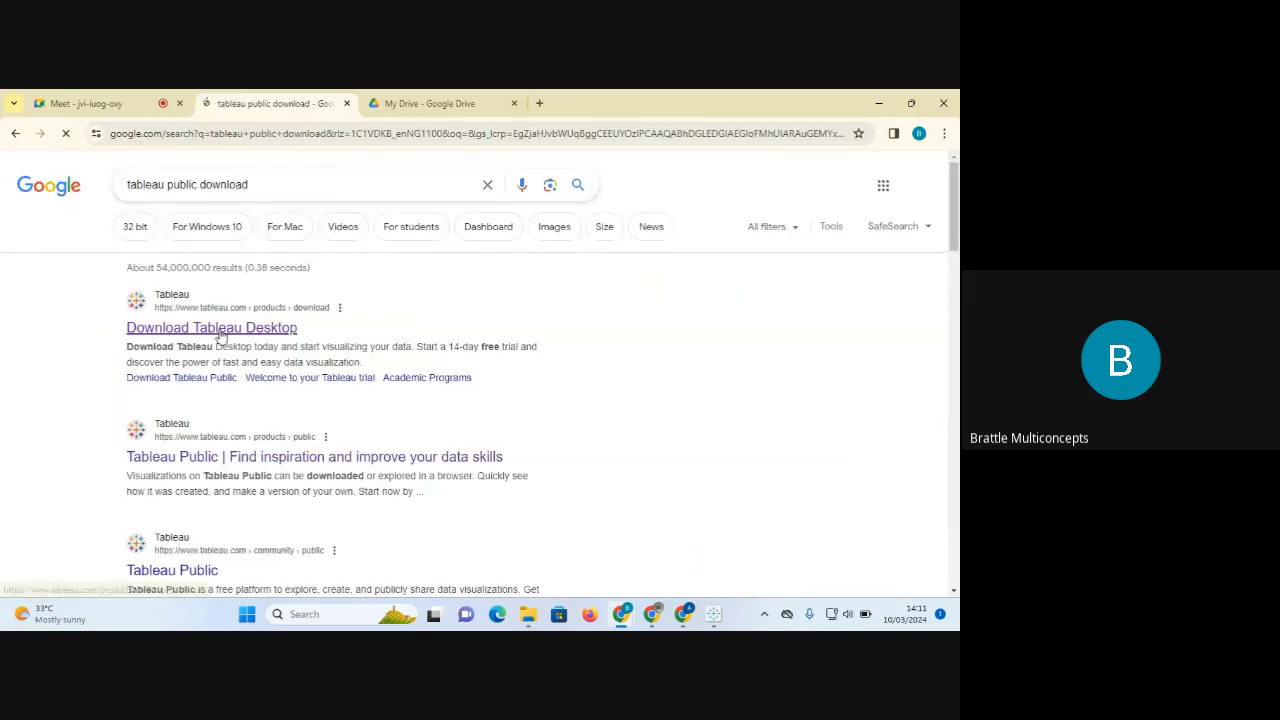
pyautogui.click(219, 329)
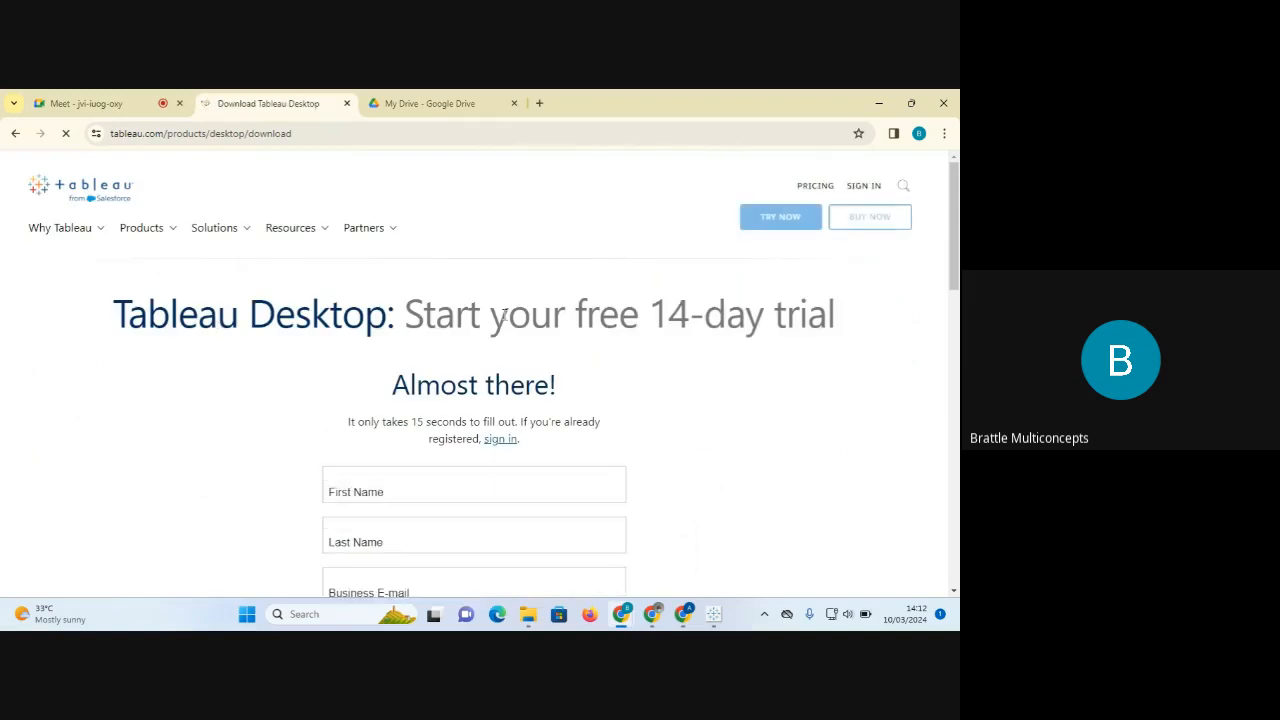
# Leave the trial page and bring the Tableau Public Book1 window back.
pyautogui.moveTo(160, 232)
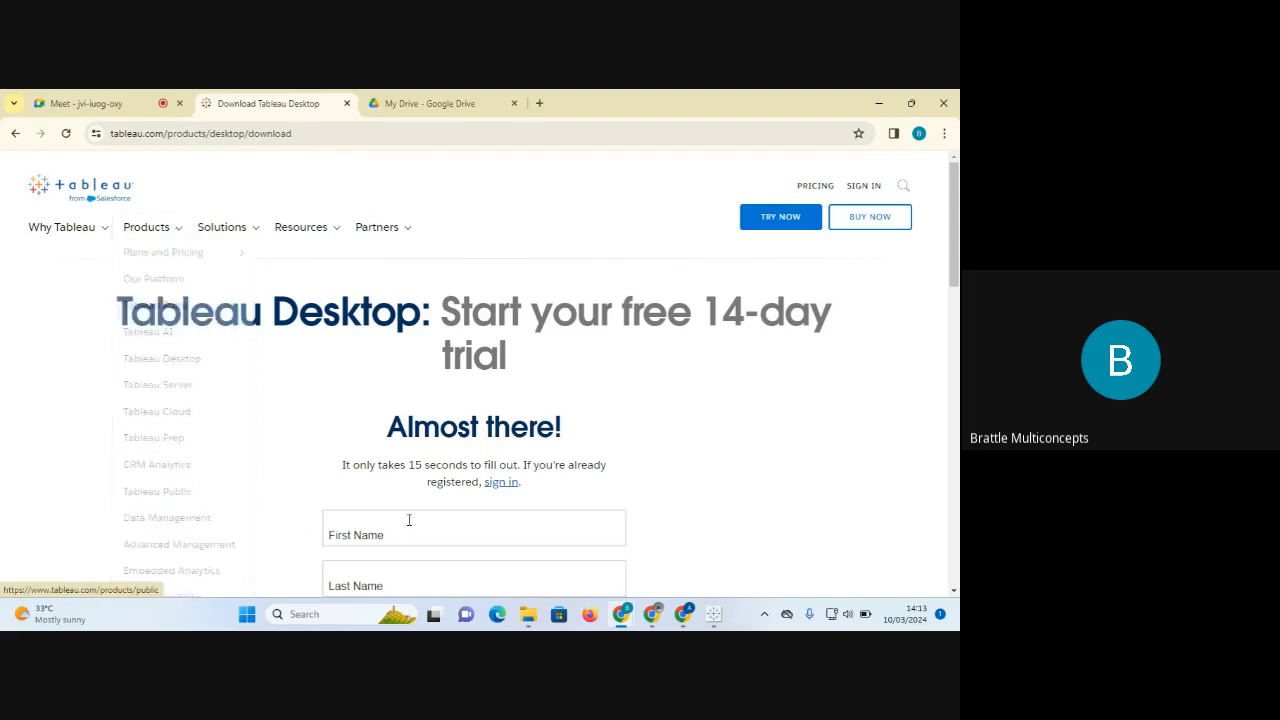
pyautogui.click(716, 620)
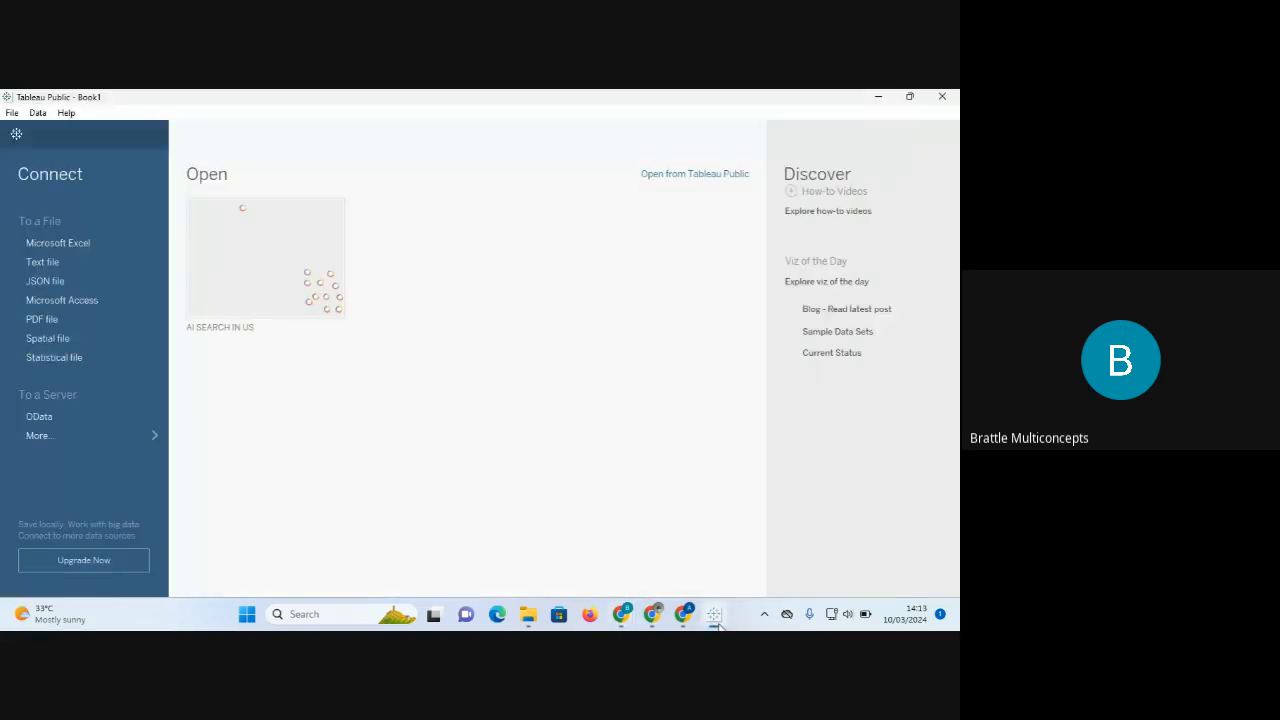
pyautogui.click(12, 114)
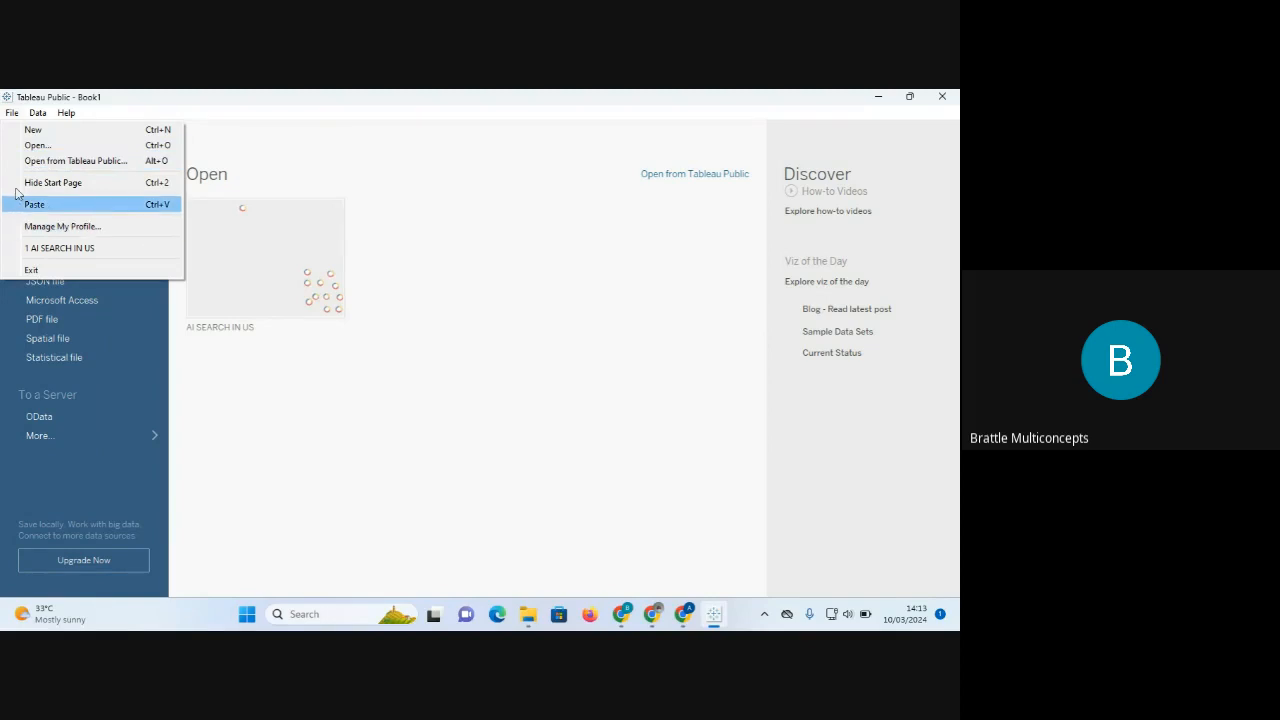
pyautogui.rightClick(40, 131)
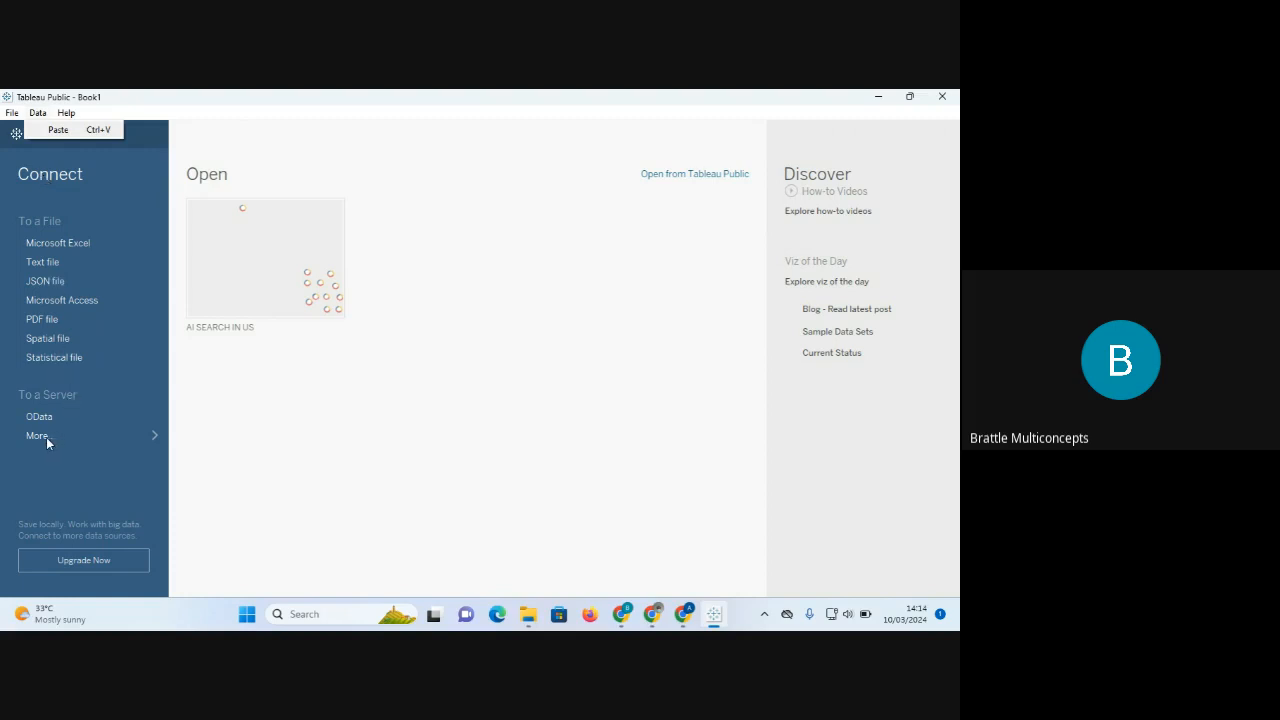
# List all server connectors via More..., then return to Chrome's Tableau Desktop trial page.
pyautogui.click(148, 441)
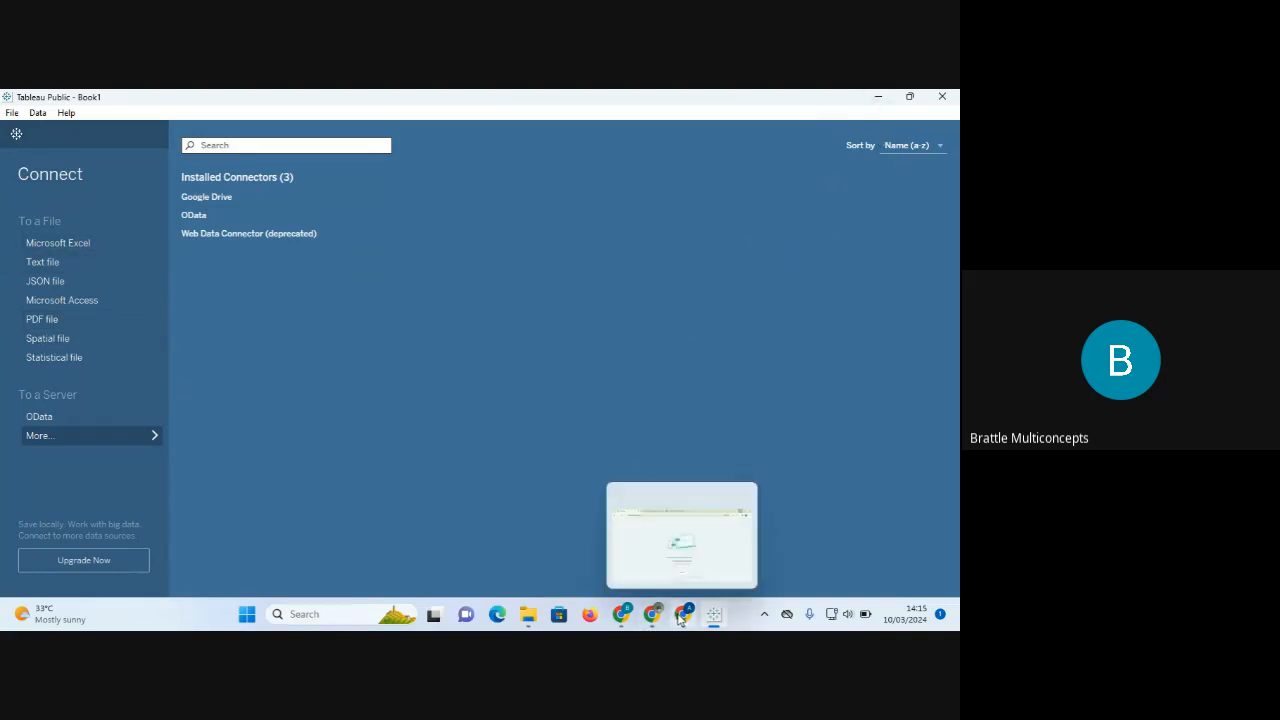
pyautogui.moveTo(619, 622)
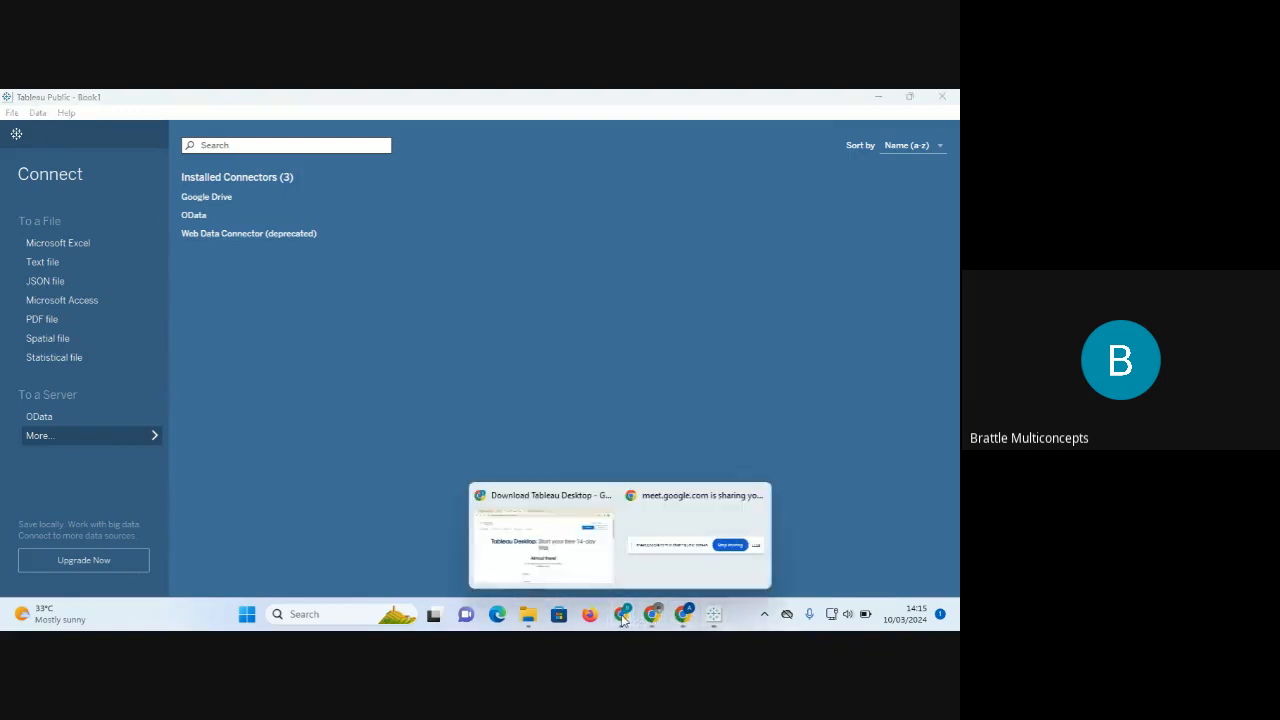
pyautogui.click(575, 537)
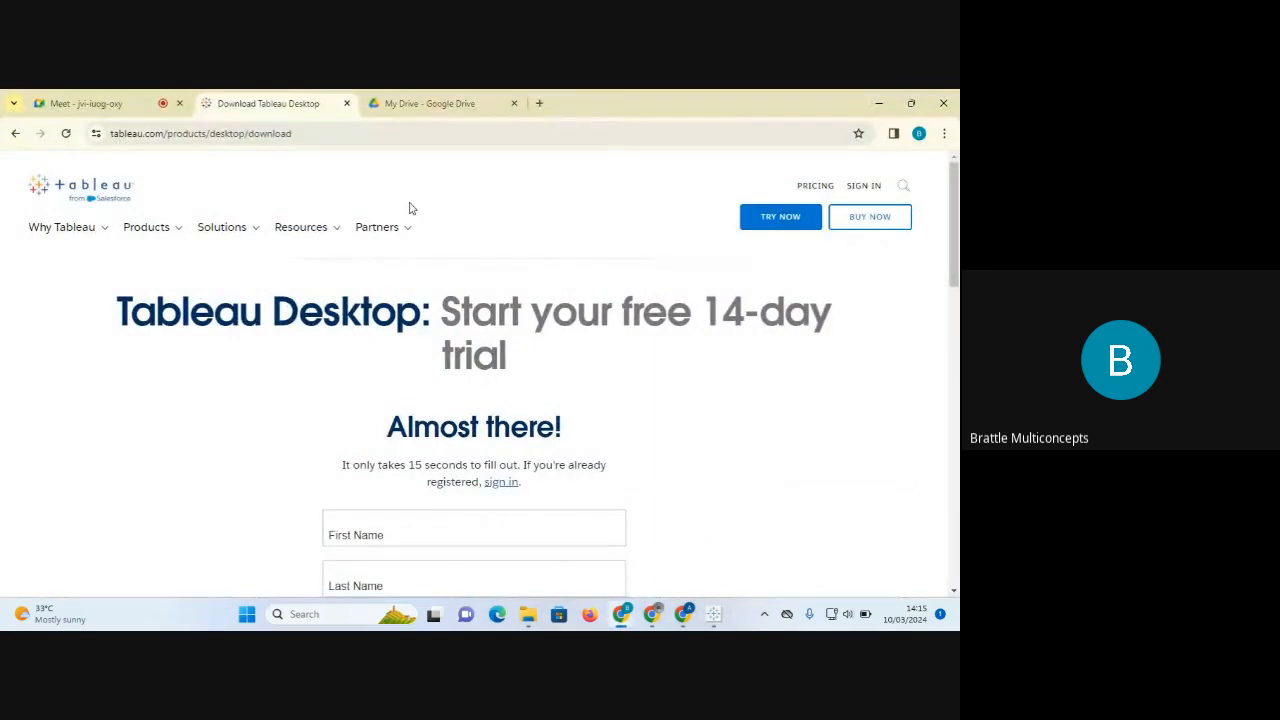
# Browse the Tableau site's Products and Solutions menus, then return to Tableau Public's Book1 window.
pyautogui.click(150, 228)
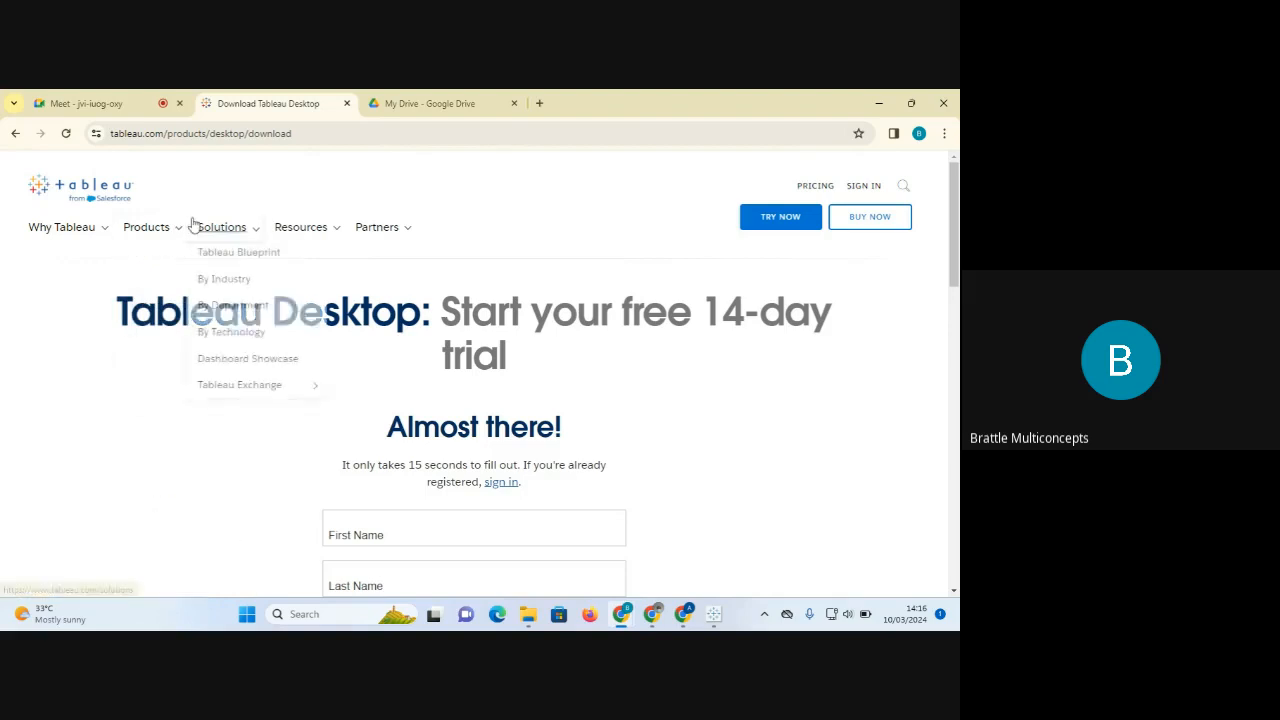
pyautogui.moveTo(177, 229)
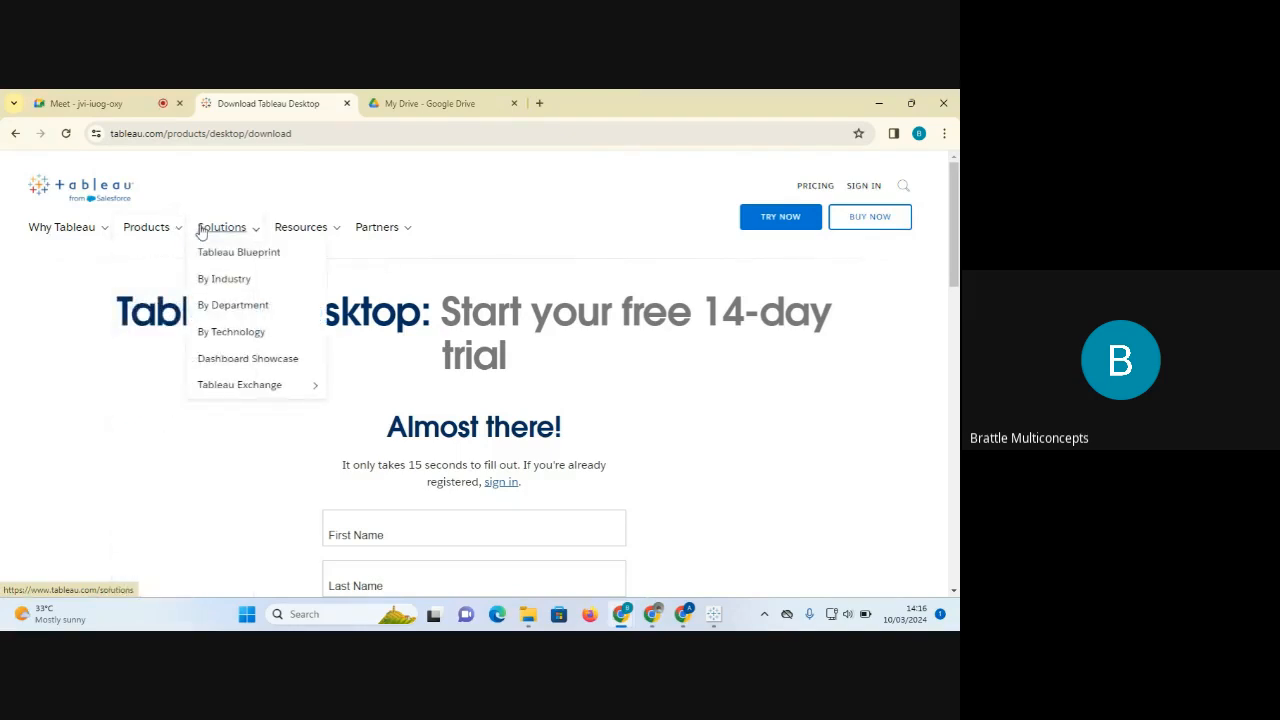
pyautogui.moveTo(372, 230)
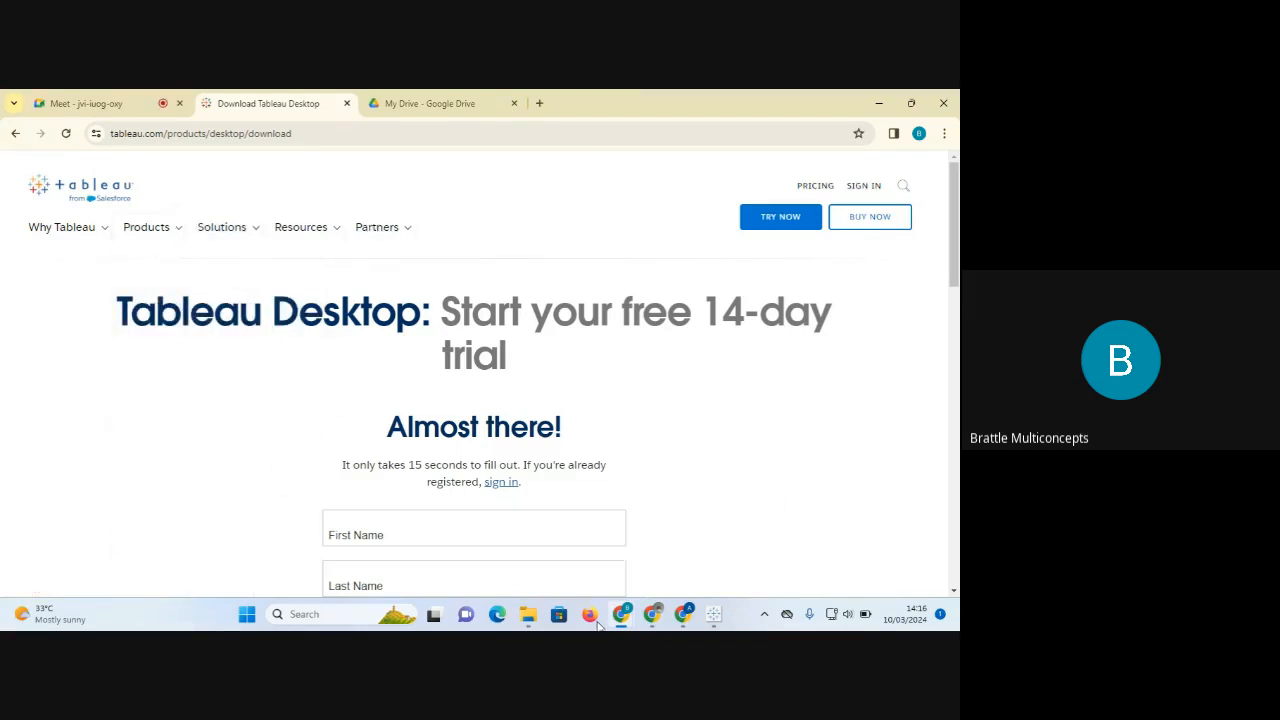
pyautogui.moveTo(213, 240)
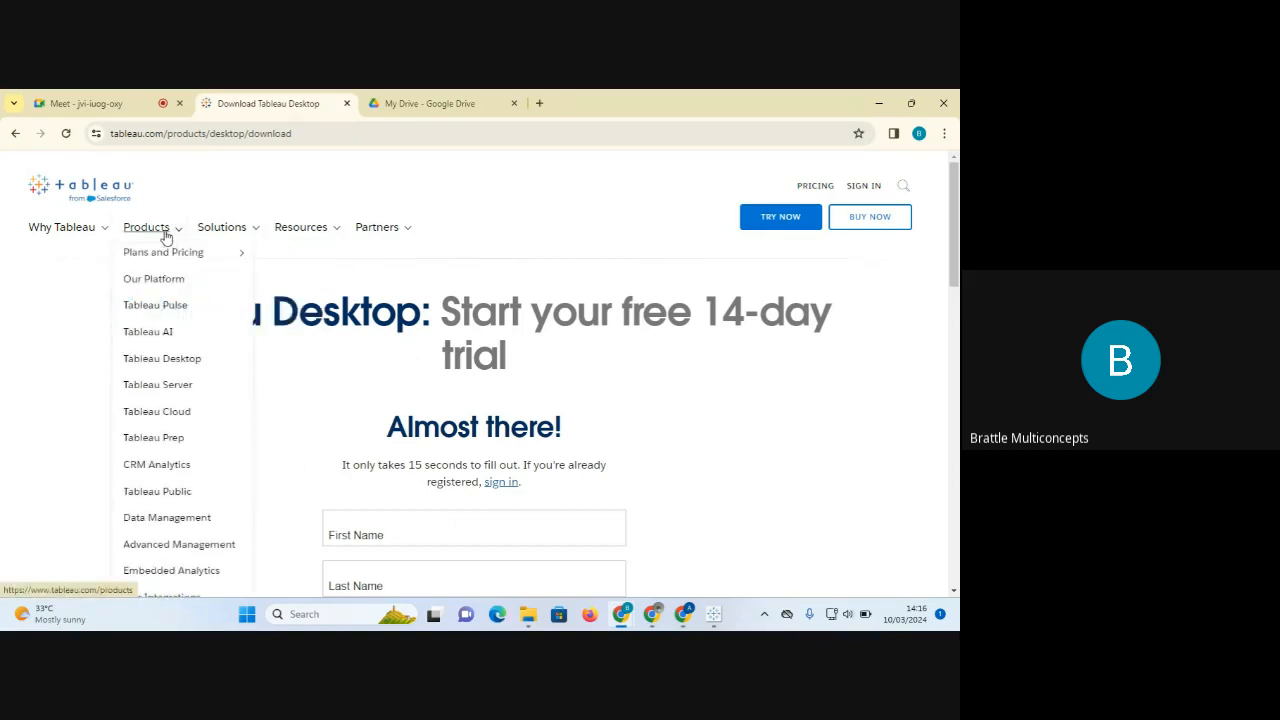
pyautogui.click(714, 617)
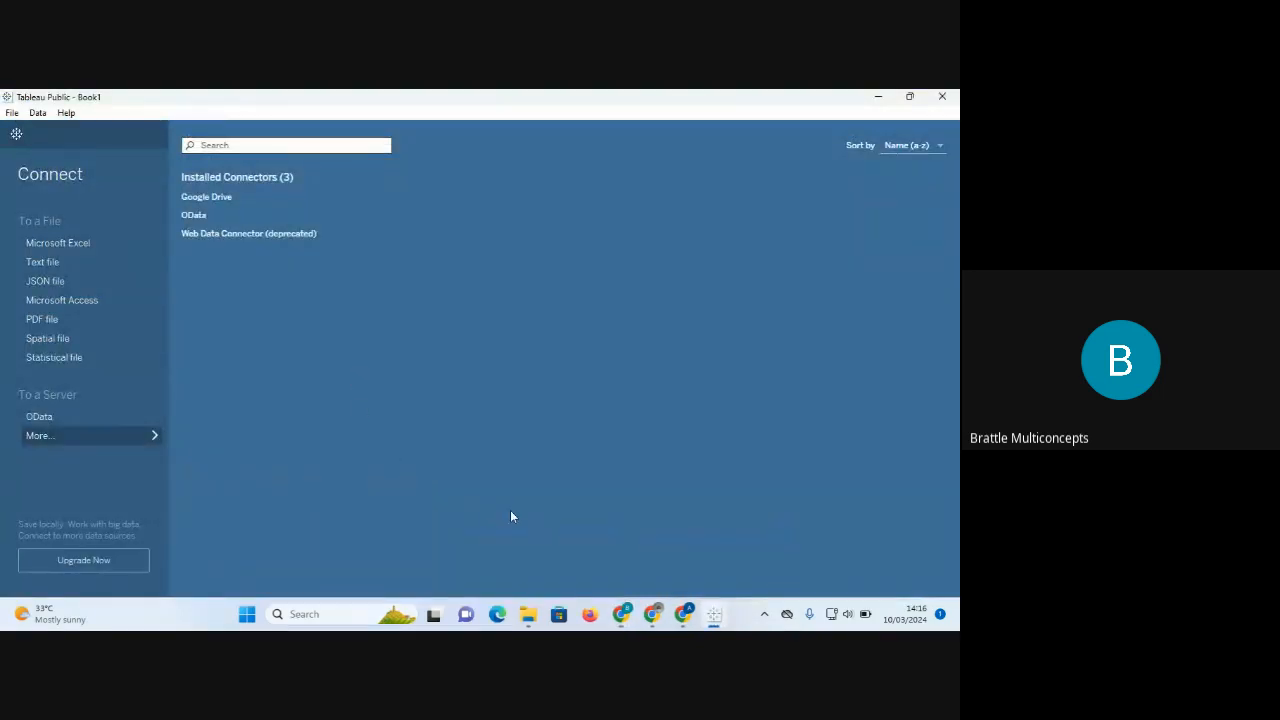
# Sign in to the Tableau Public account from the public.tableau.com tab in Chrome.
pyautogui.click(685, 616)
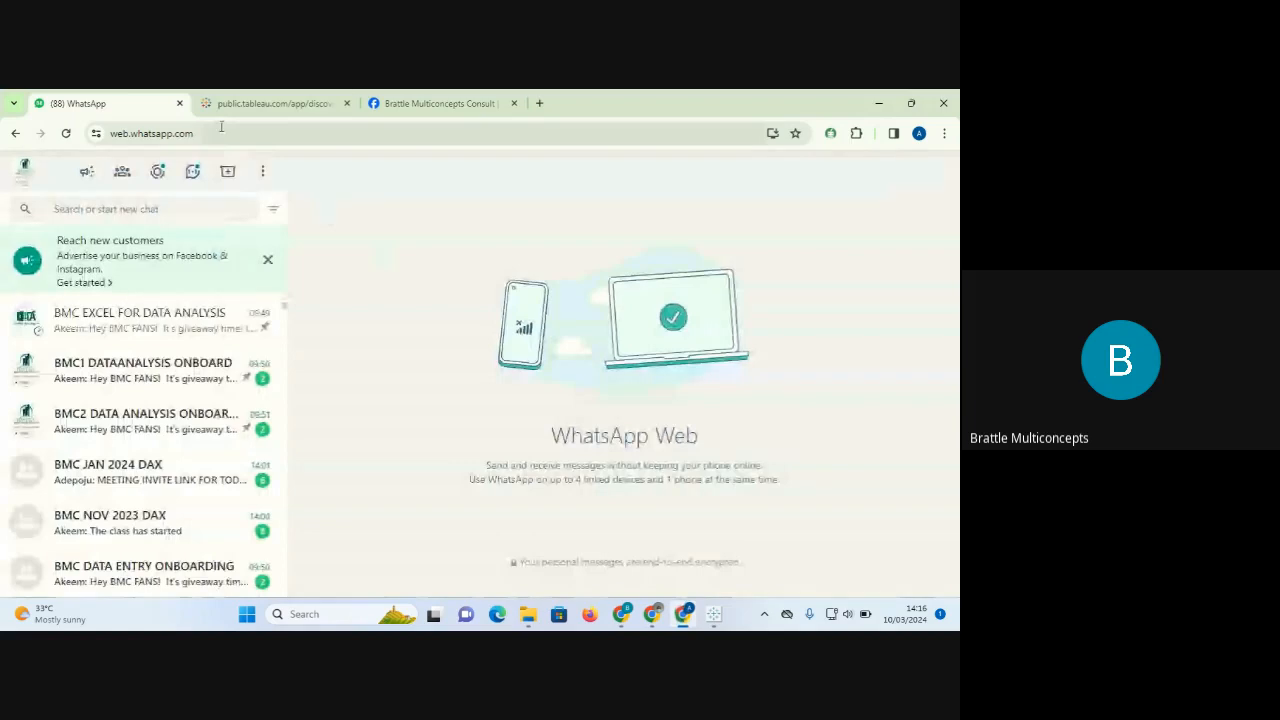
pyautogui.click(255, 103)
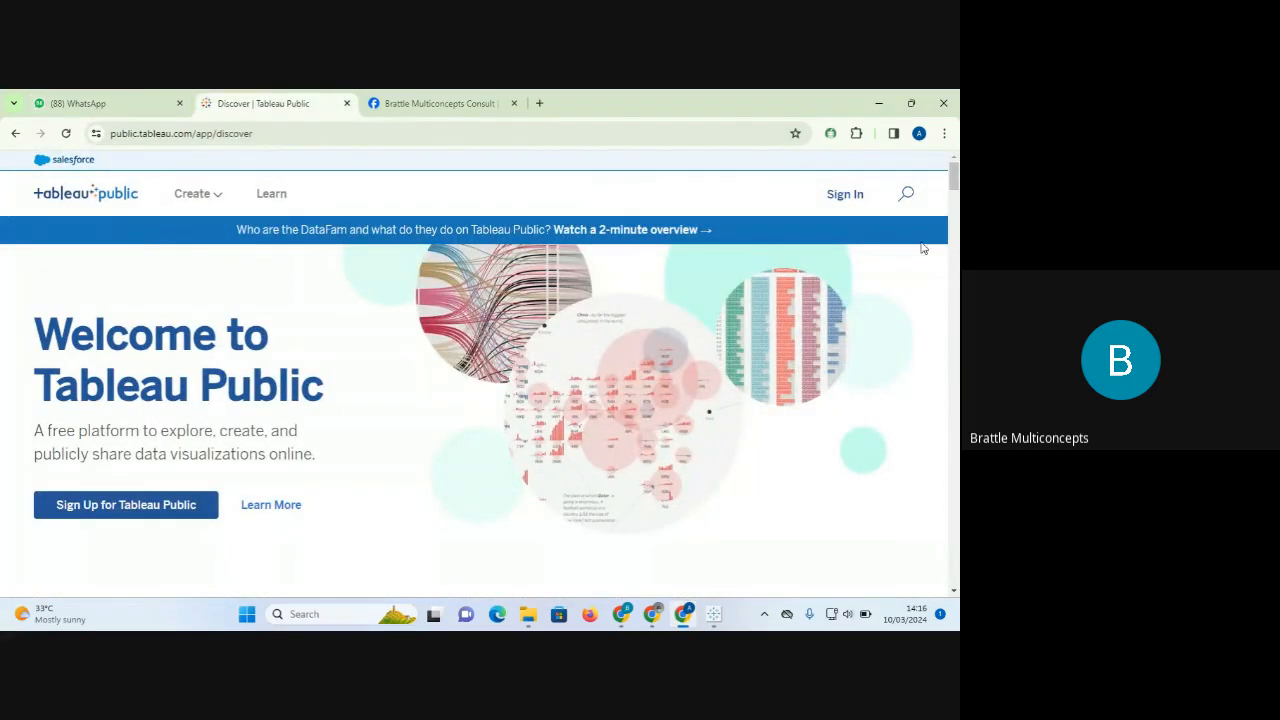
pyautogui.click(855, 198)
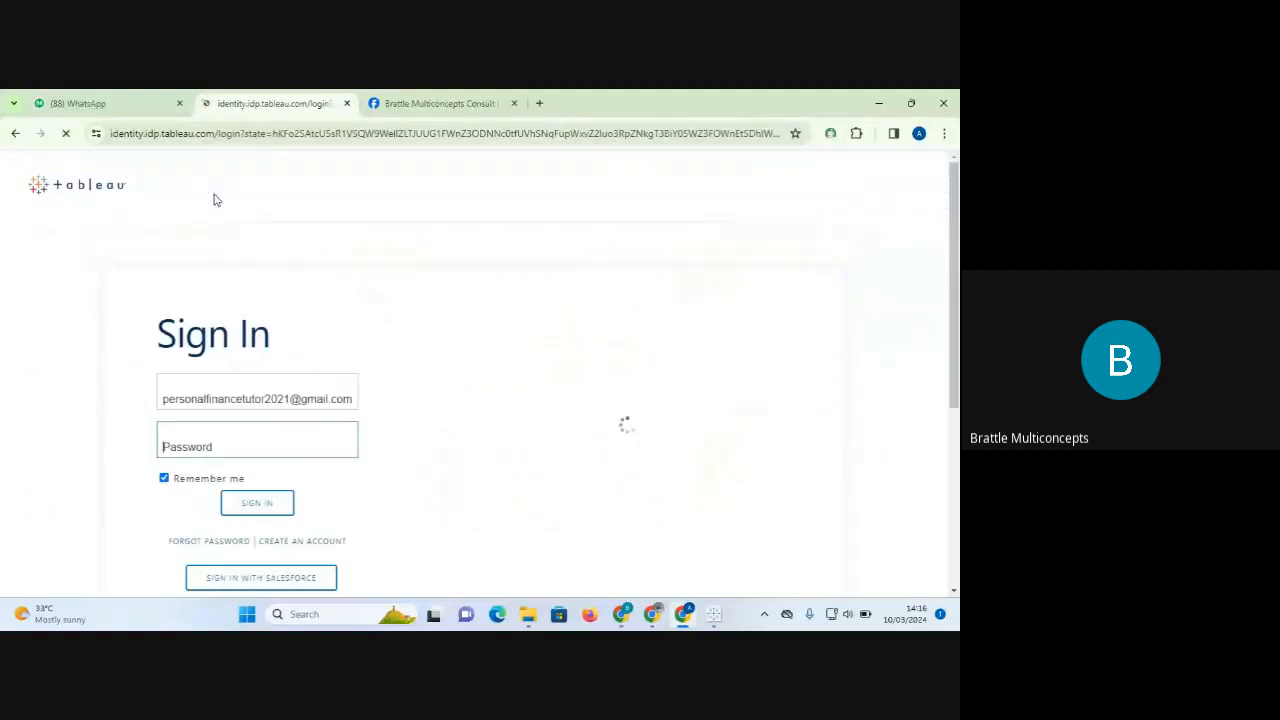
pyautogui.click(264, 507)
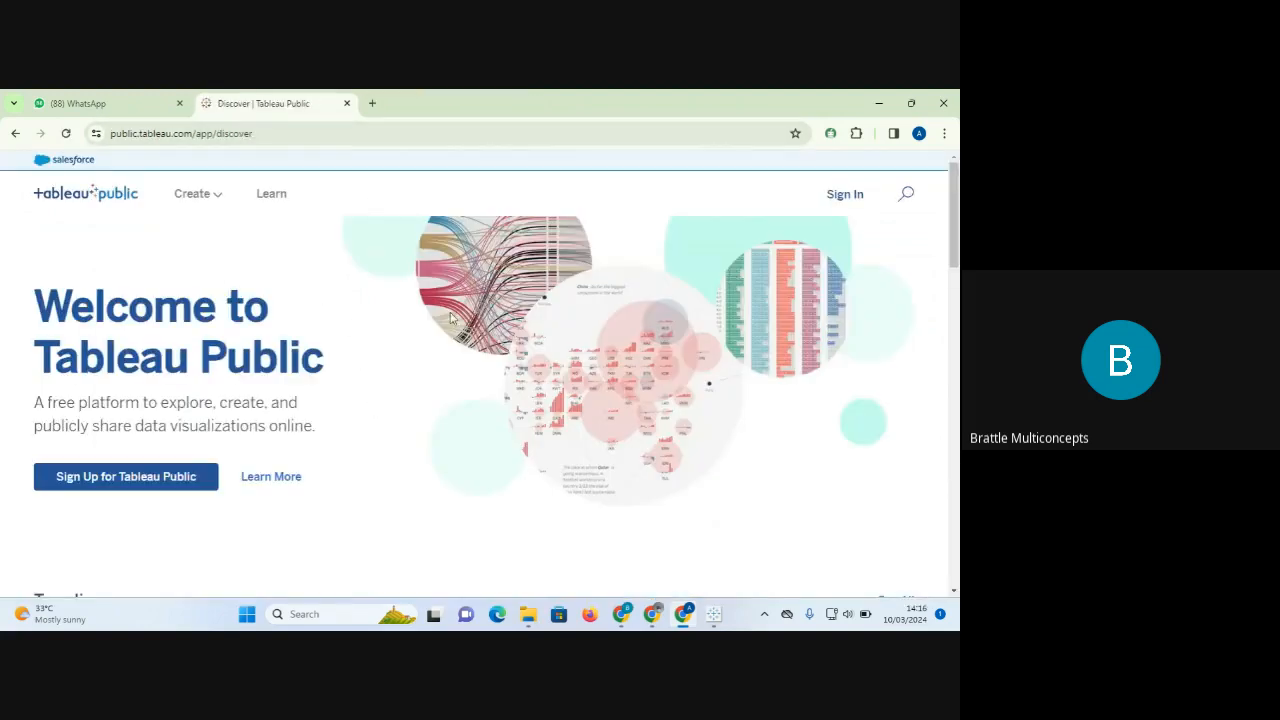
pyautogui.moveTo(220, 199)
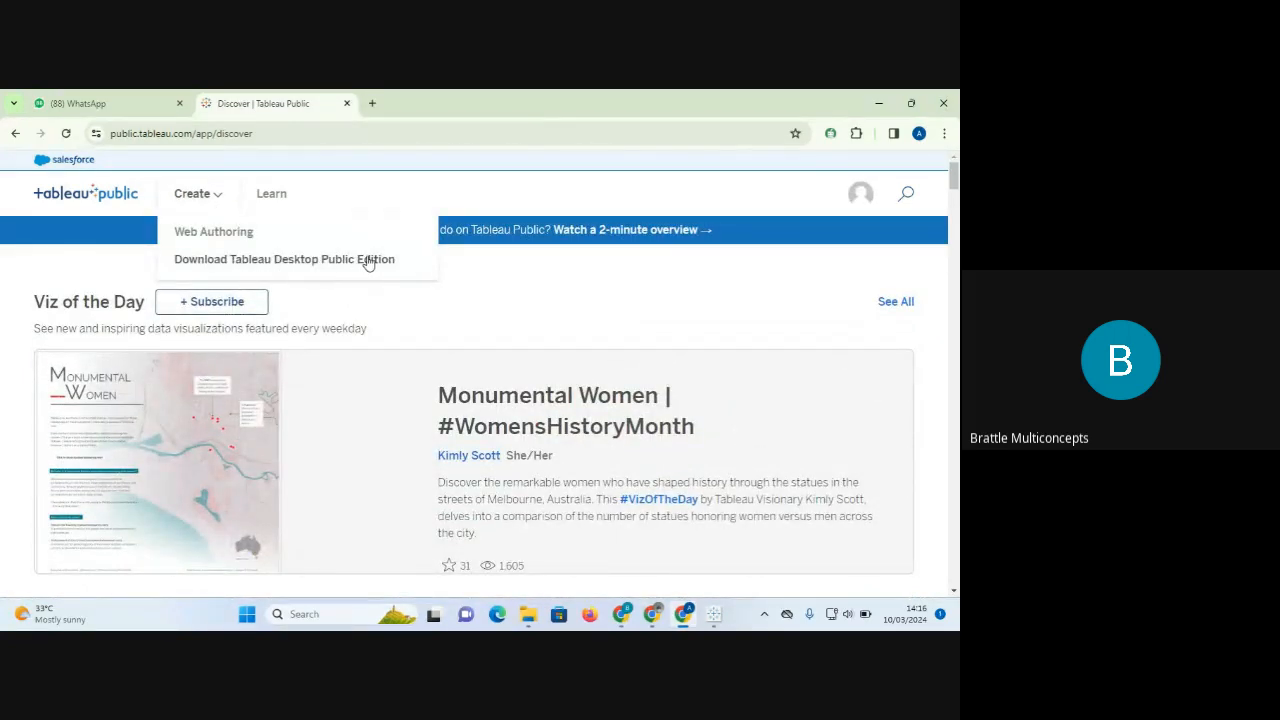
# Open the Tableau Desktop Public Edition page and start its download form.
pyautogui.click(308, 257)
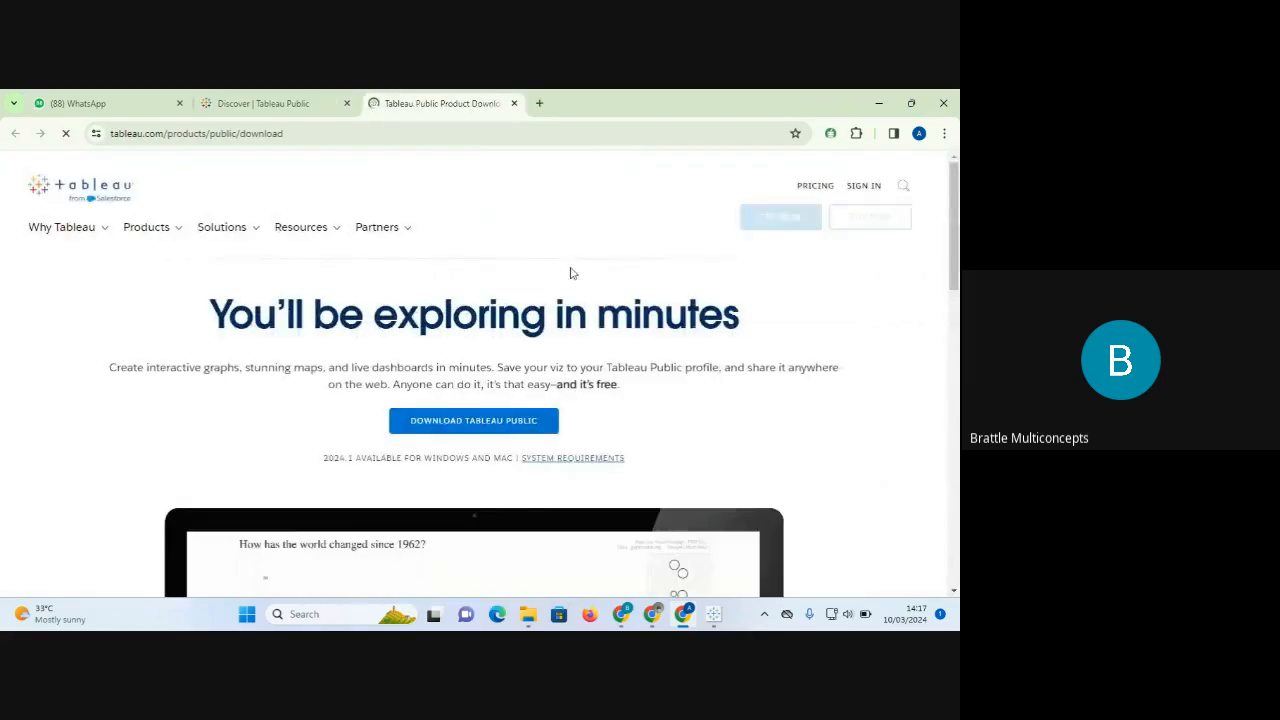
pyautogui.click(478, 426)
pyautogui.moveTo(957, 254)
pyautogui.mouseDown()
pyautogui.moveTo(959, 376)
pyautogui.moveTo(948, 250)
pyautogui.mouseUp()
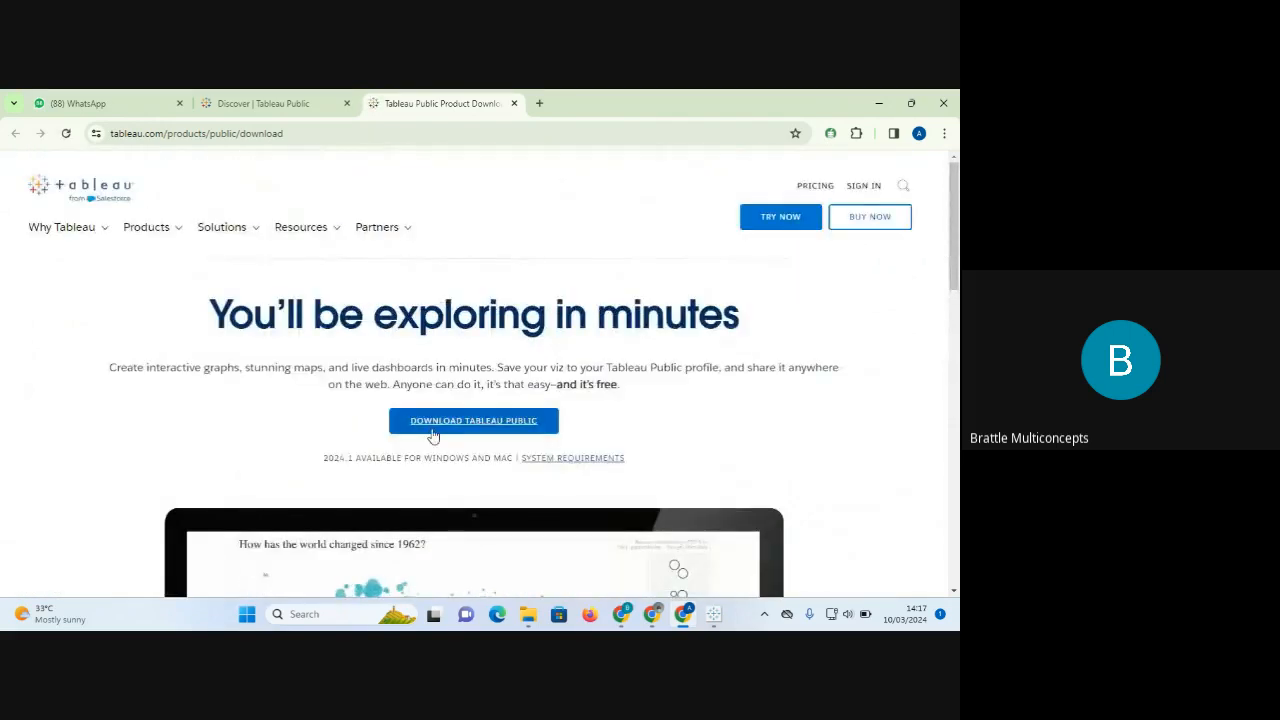
pyautogui.click(467, 421)
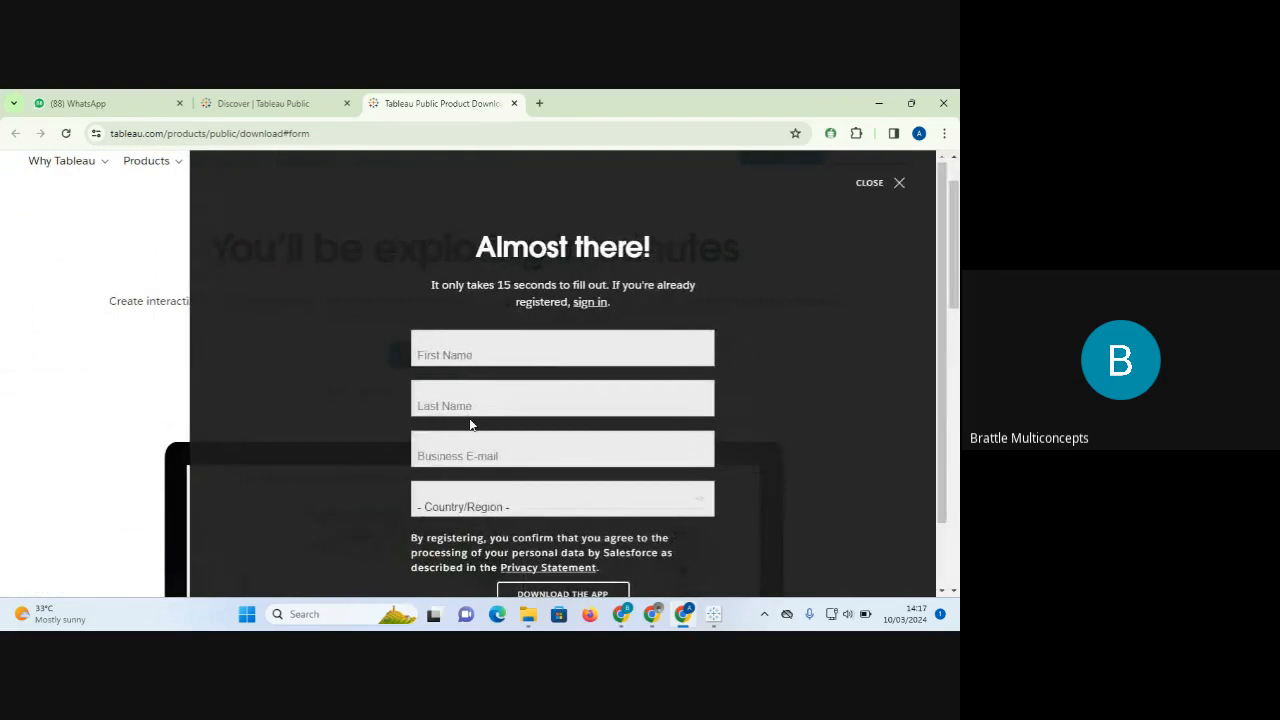
# Autofill the first name, last name and business e-mail fields from saved suggestions.
pyautogui.click(498, 352)
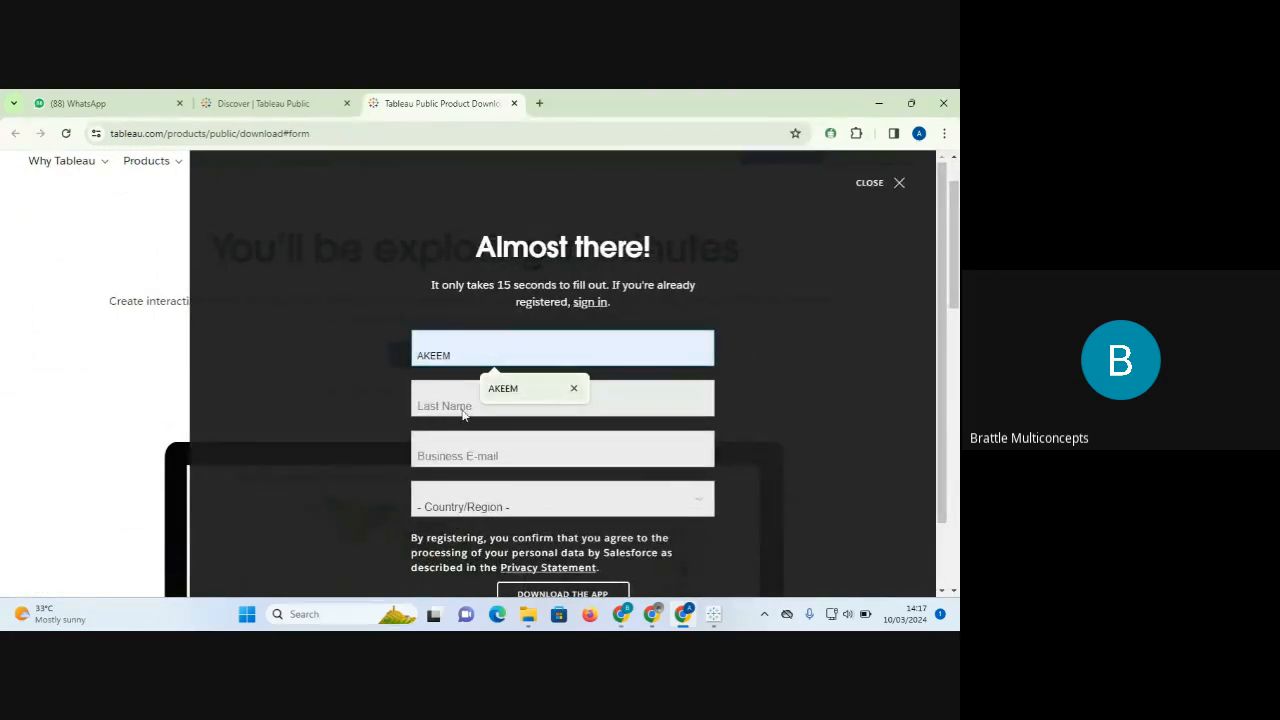
pyautogui.click(457, 405)
pyautogui.click(475, 352)
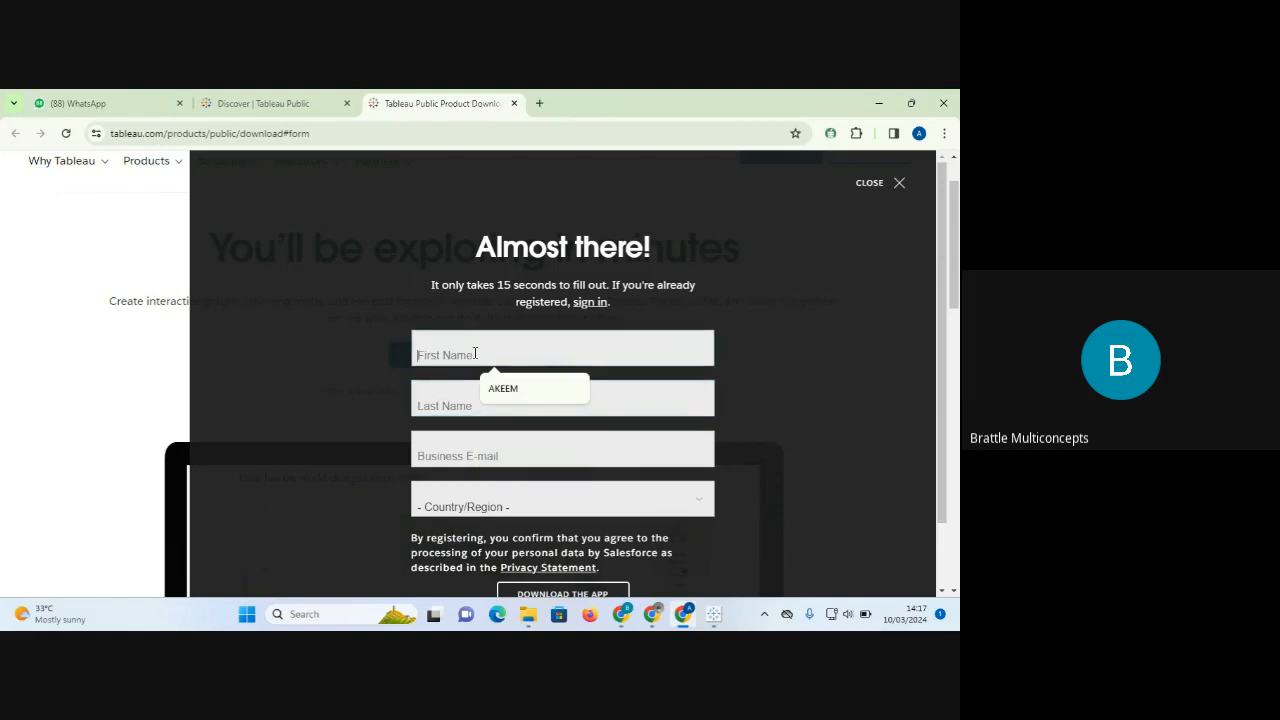
pyautogui.write('a')
pyautogui.click(502, 392)
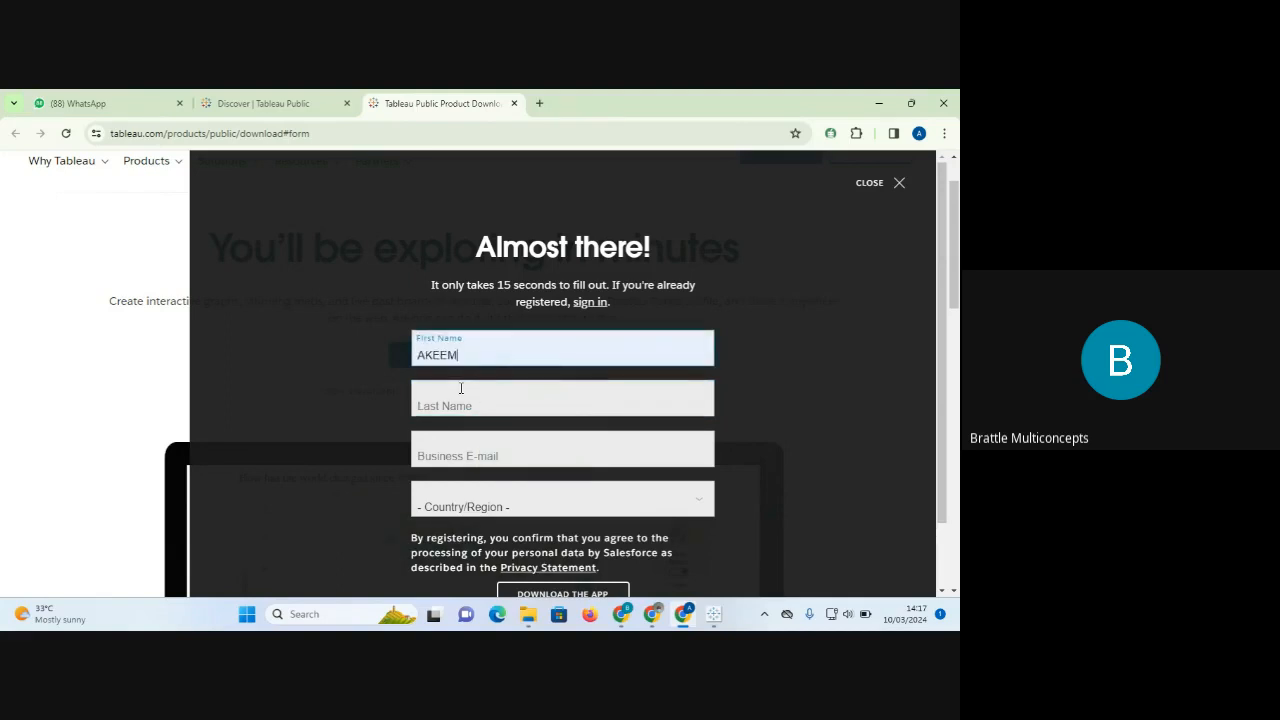
pyautogui.click(461, 392)
pyautogui.click(500, 465)
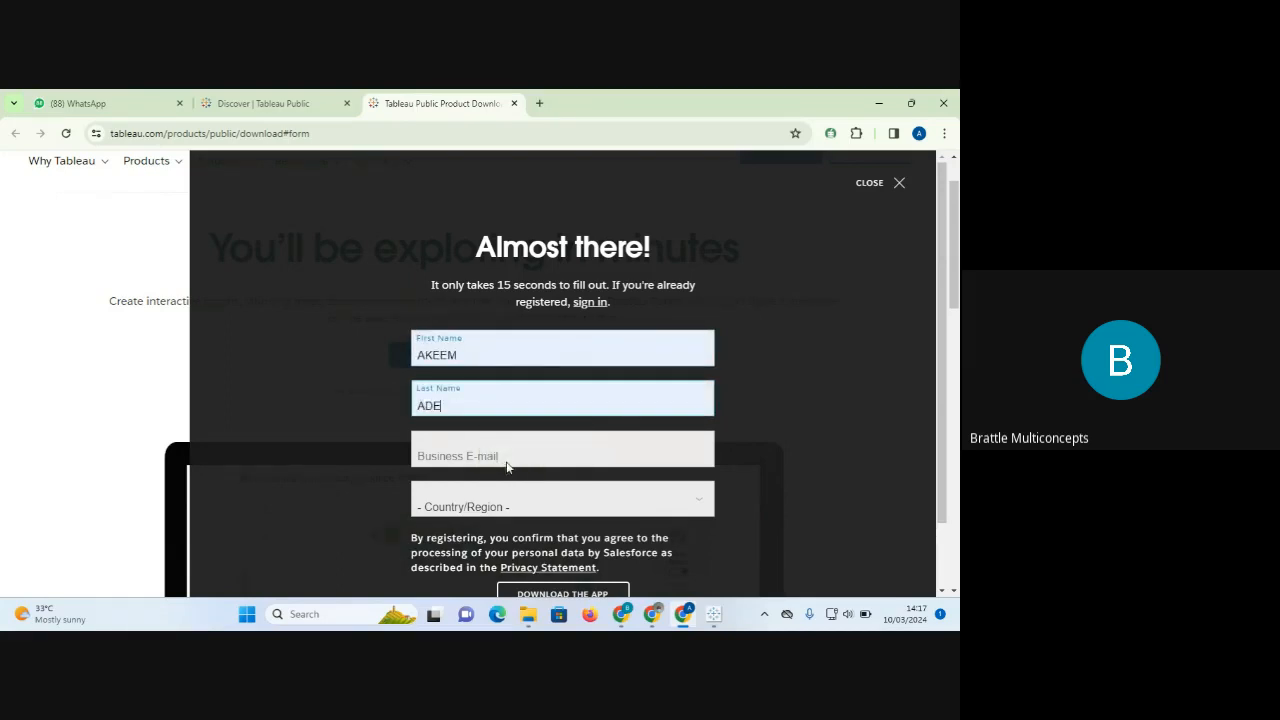
pyautogui.click(467, 451)
pyautogui.click(544, 497)
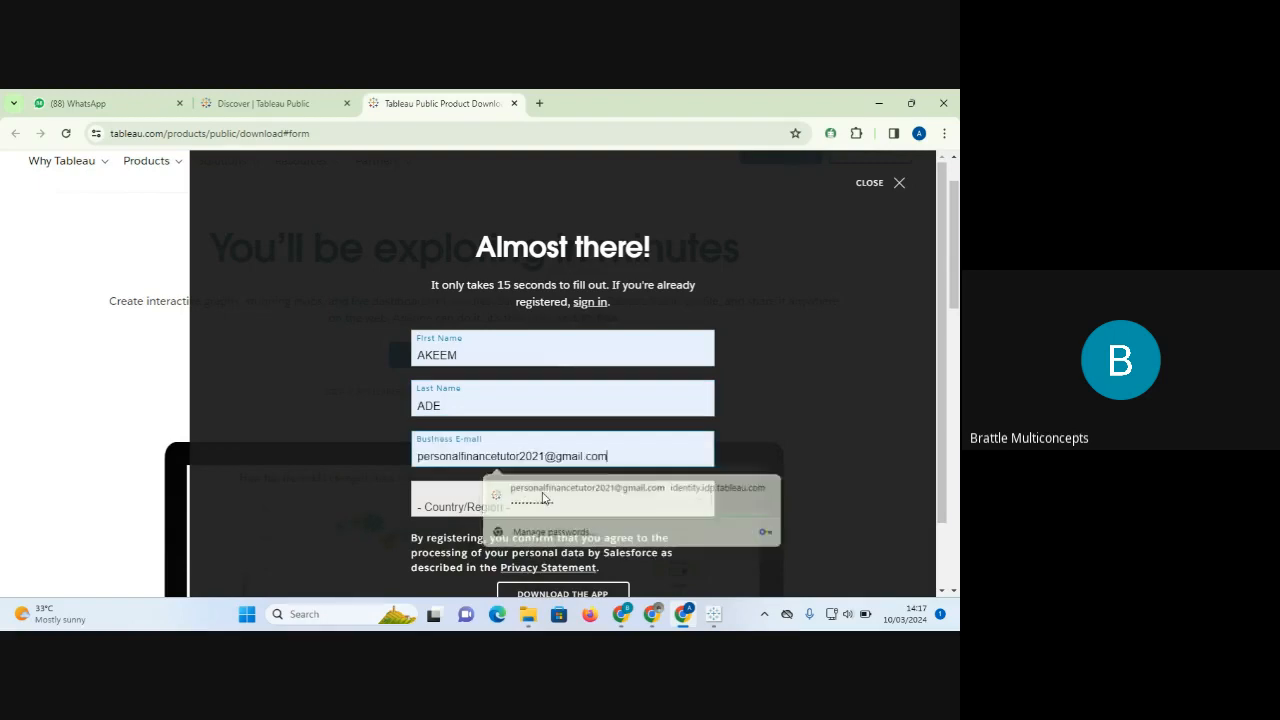
# Choose Nigeria as the country, leave marketing opt-in unchecked, and submit the download form.
pyautogui.click(481, 500)
pyautogui.press('n')
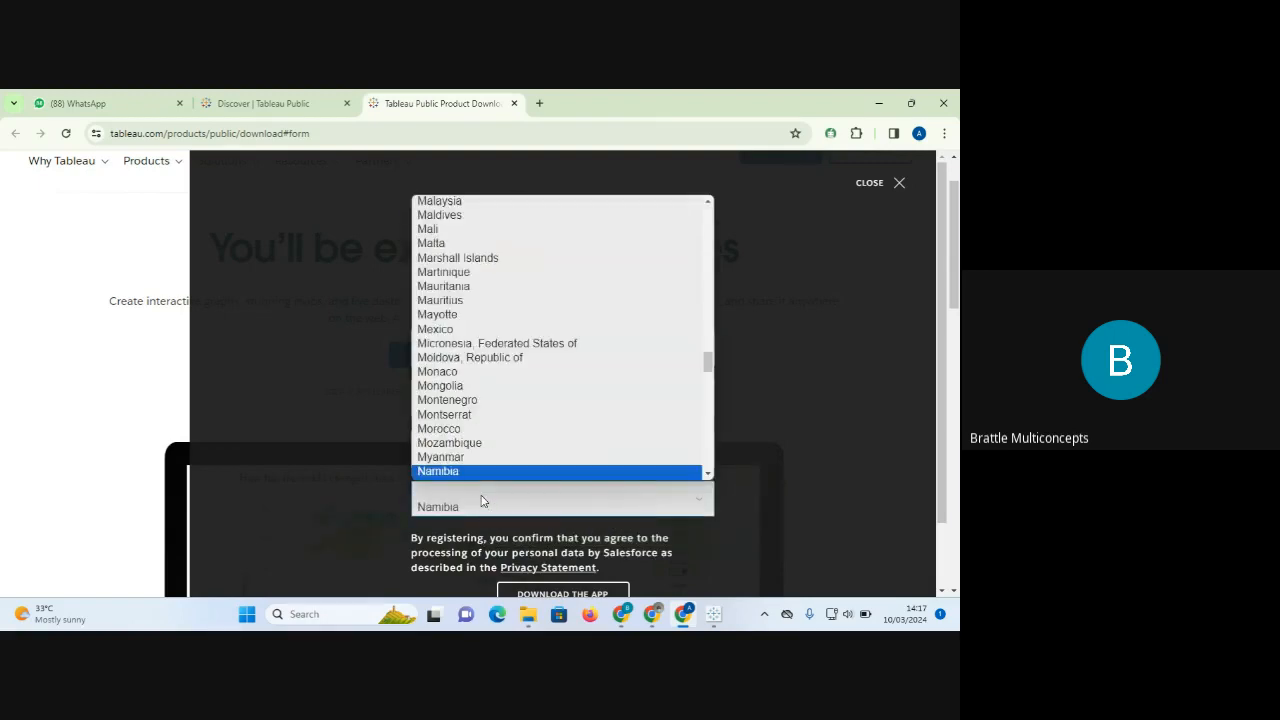
pyautogui.press('Down')
pyautogui.press('Down')
pyautogui.press('Down')
pyautogui.press('Down')
pyautogui.press('Down')
pyautogui.press('Down')
pyautogui.press('Down')
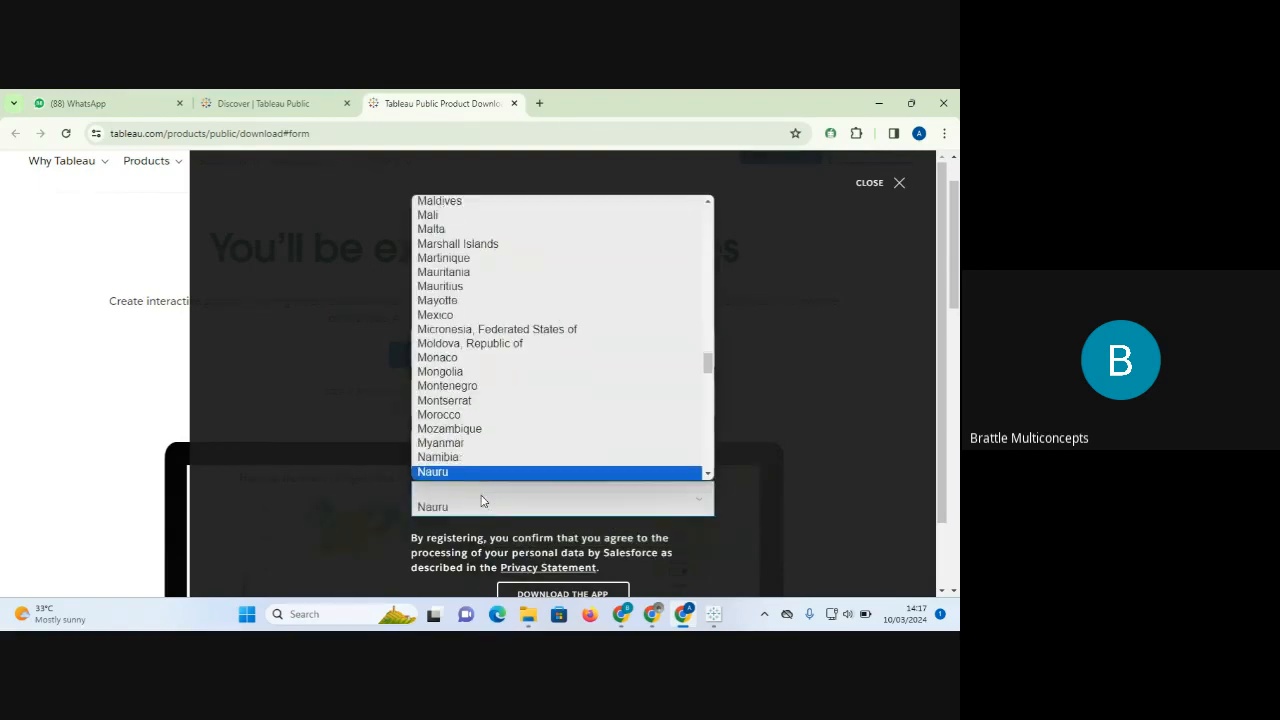
pyautogui.press('Down')
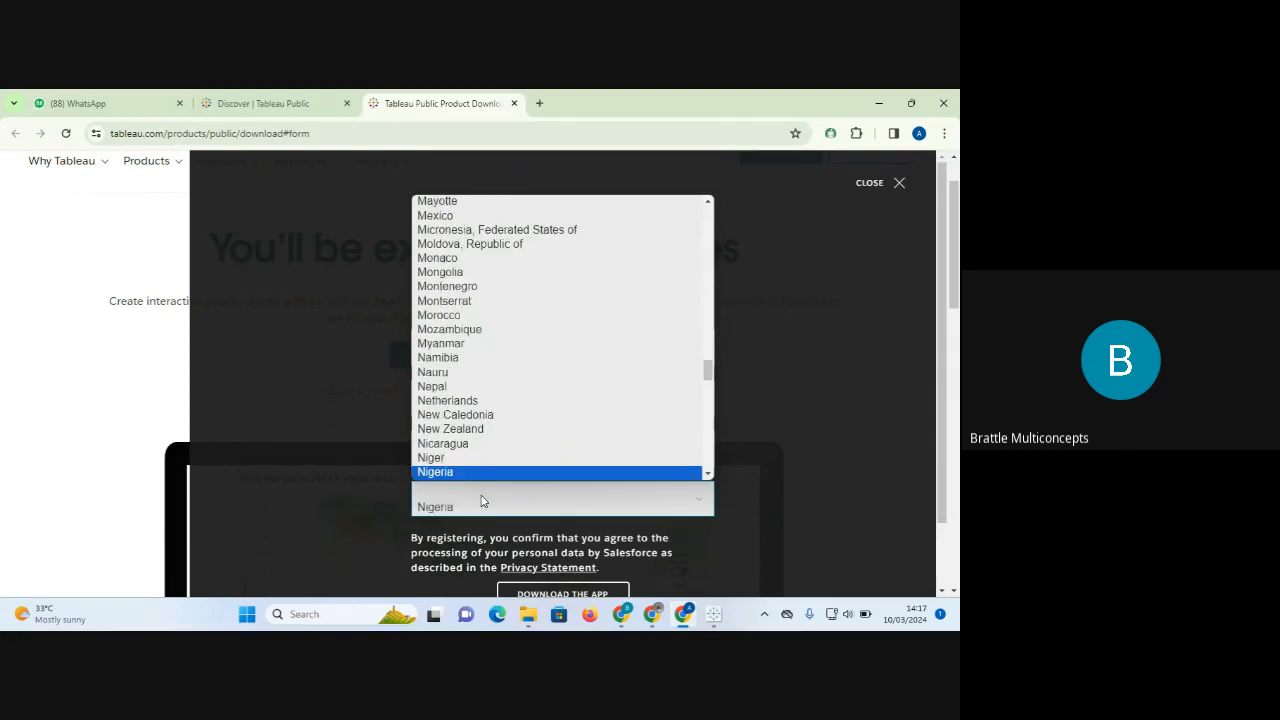
pyautogui.press('Return')
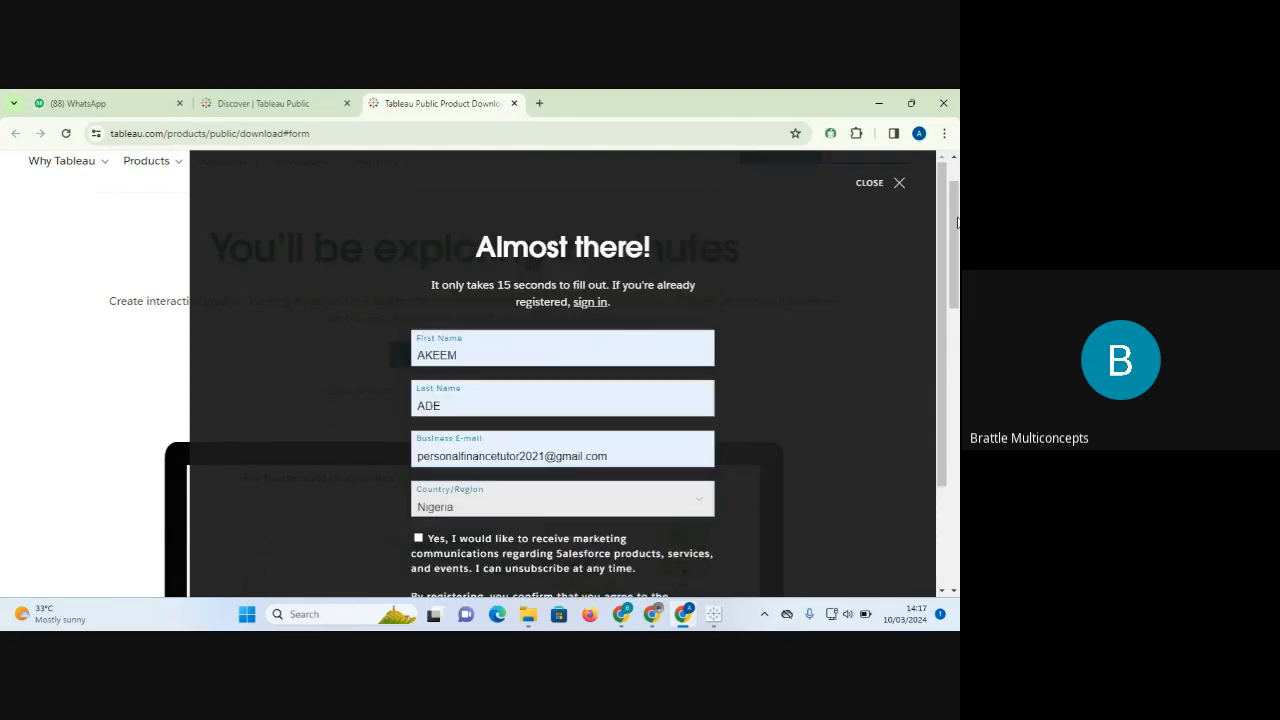
pyautogui.scroll(-1, 472, 362)
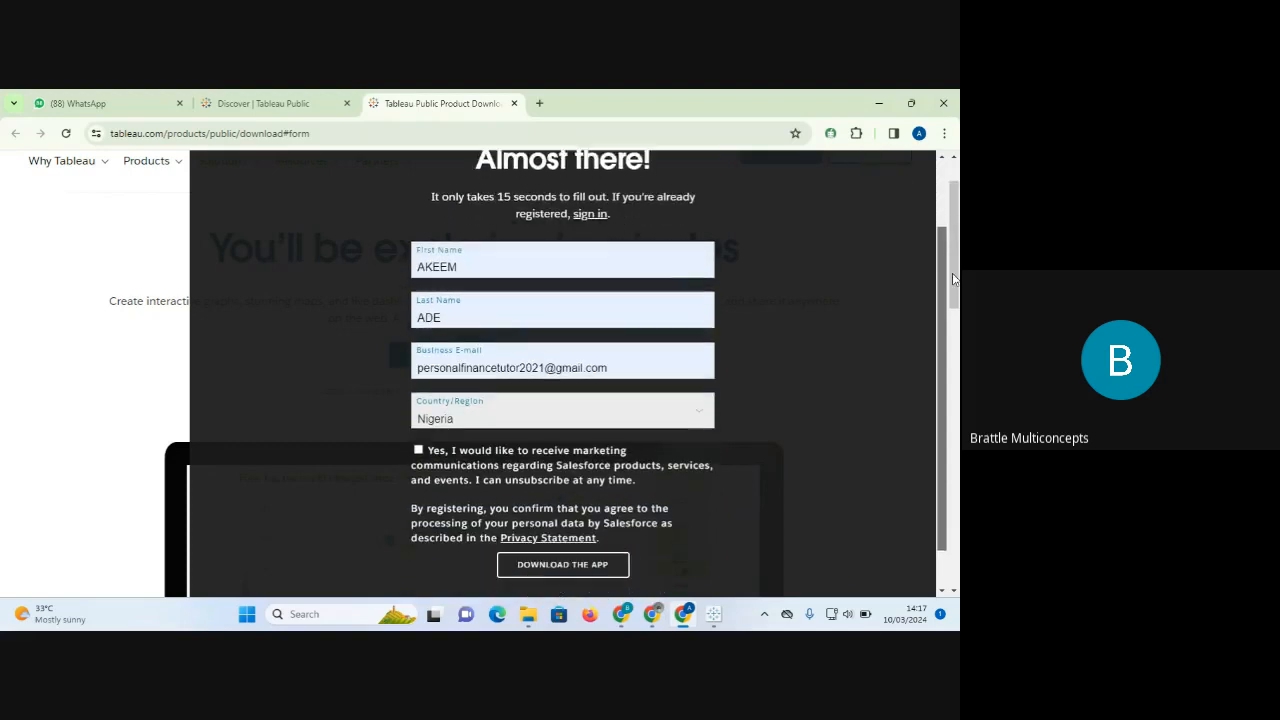
pyautogui.click(418, 436)
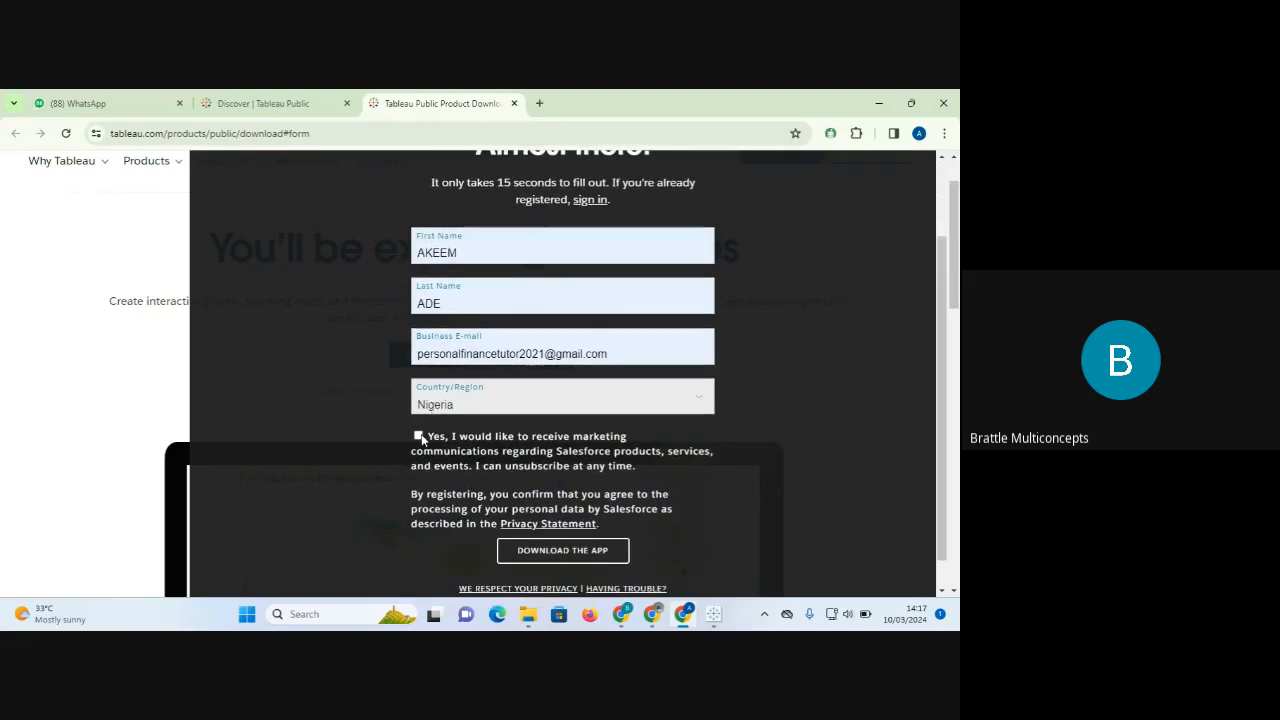
pyautogui.click(430, 440)
pyautogui.click(578, 548)
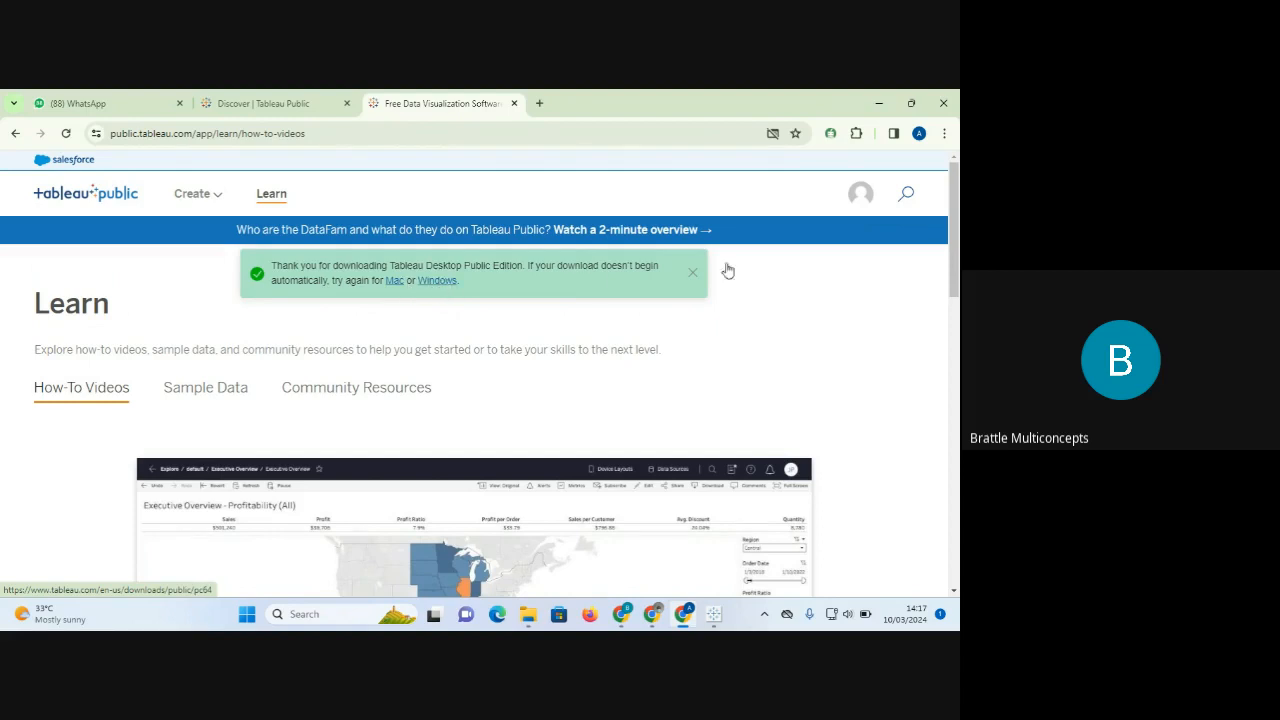
# Cancel the duplicate in-progress TableauPublicDesktop download in Chrome's downloads list.
pyautogui.click(693, 274)
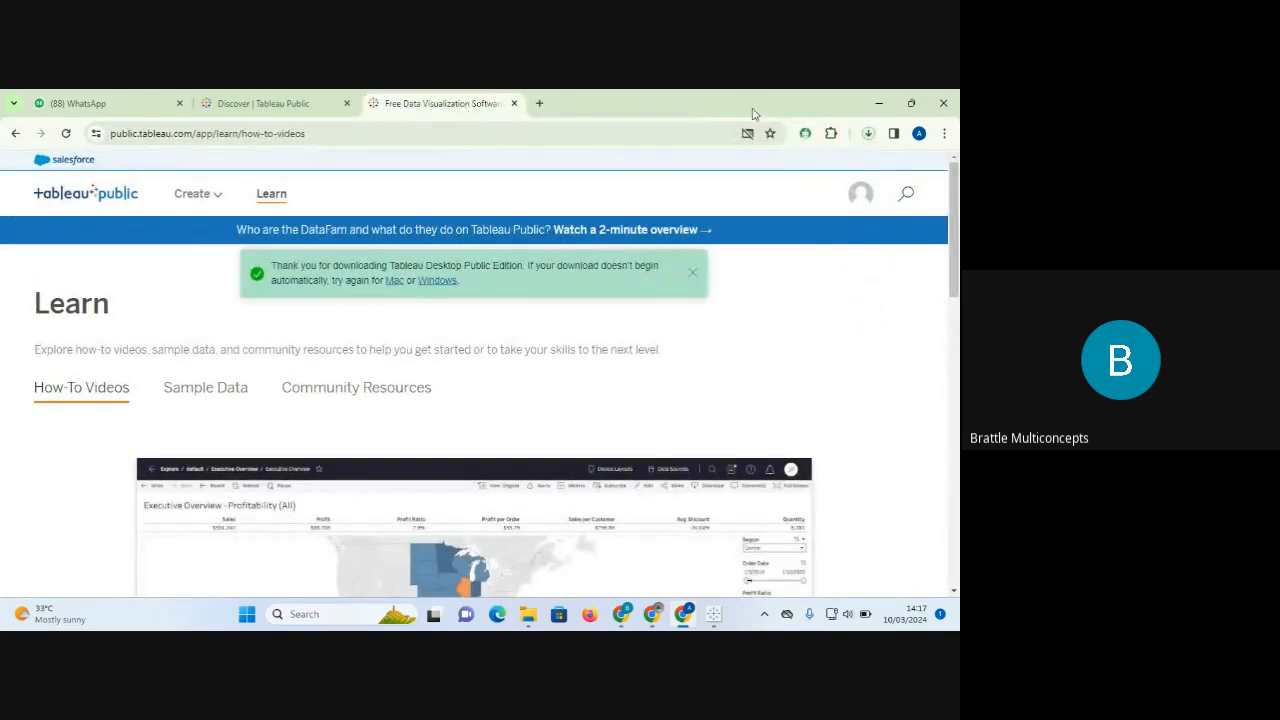
pyautogui.click(870, 136)
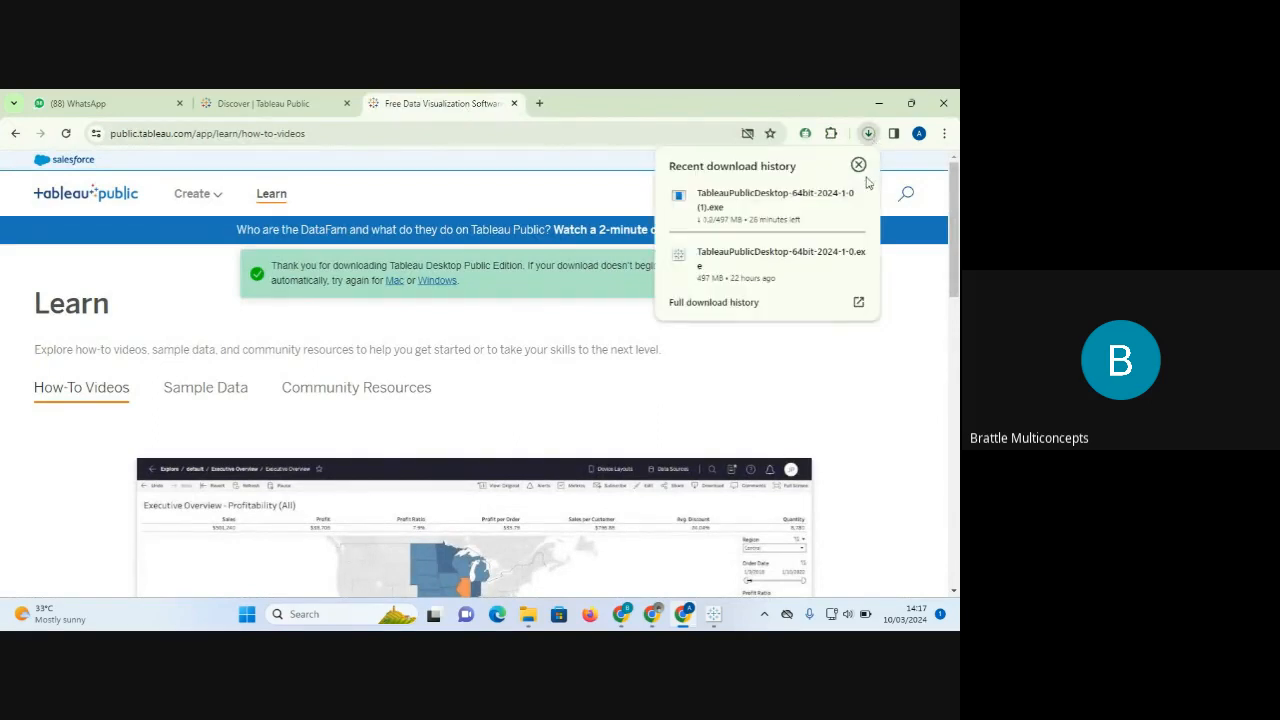
pyautogui.click(856, 196)
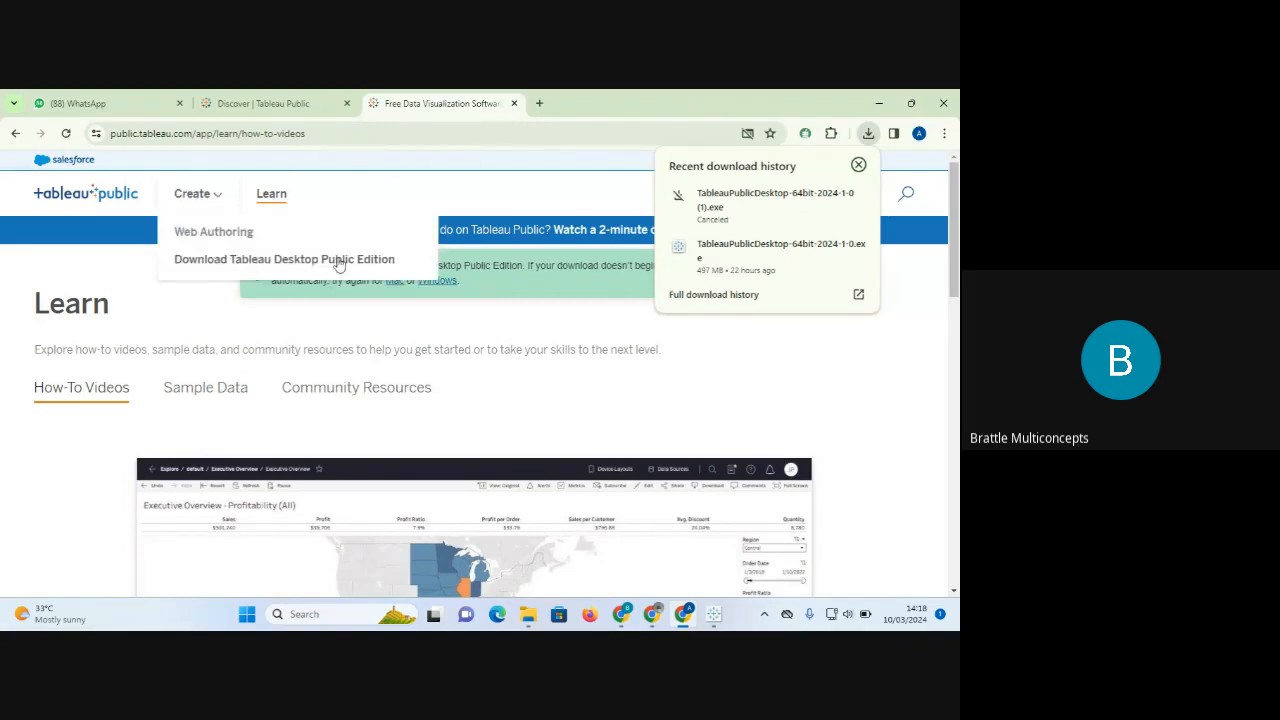
pyautogui.click(894, 366)
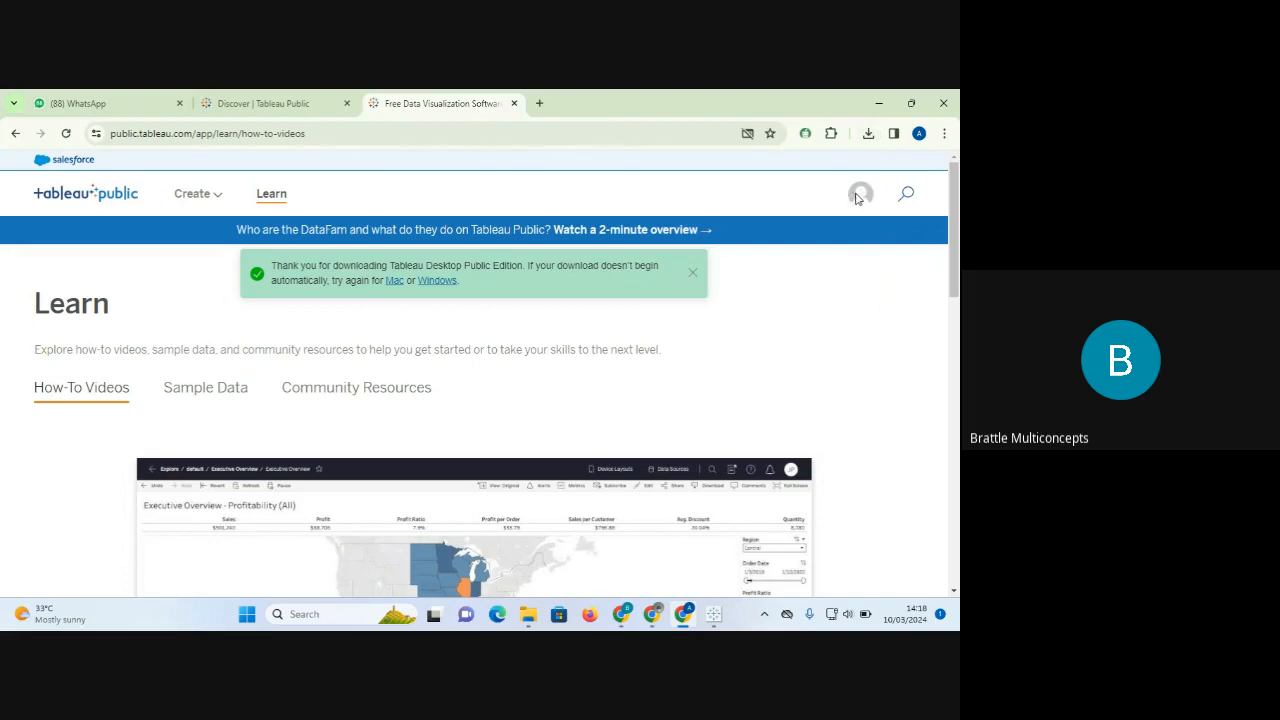
# Dismiss the green thank-you-for-downloading banner on the Learn page.
pyautogui.moveTo(211, 192)
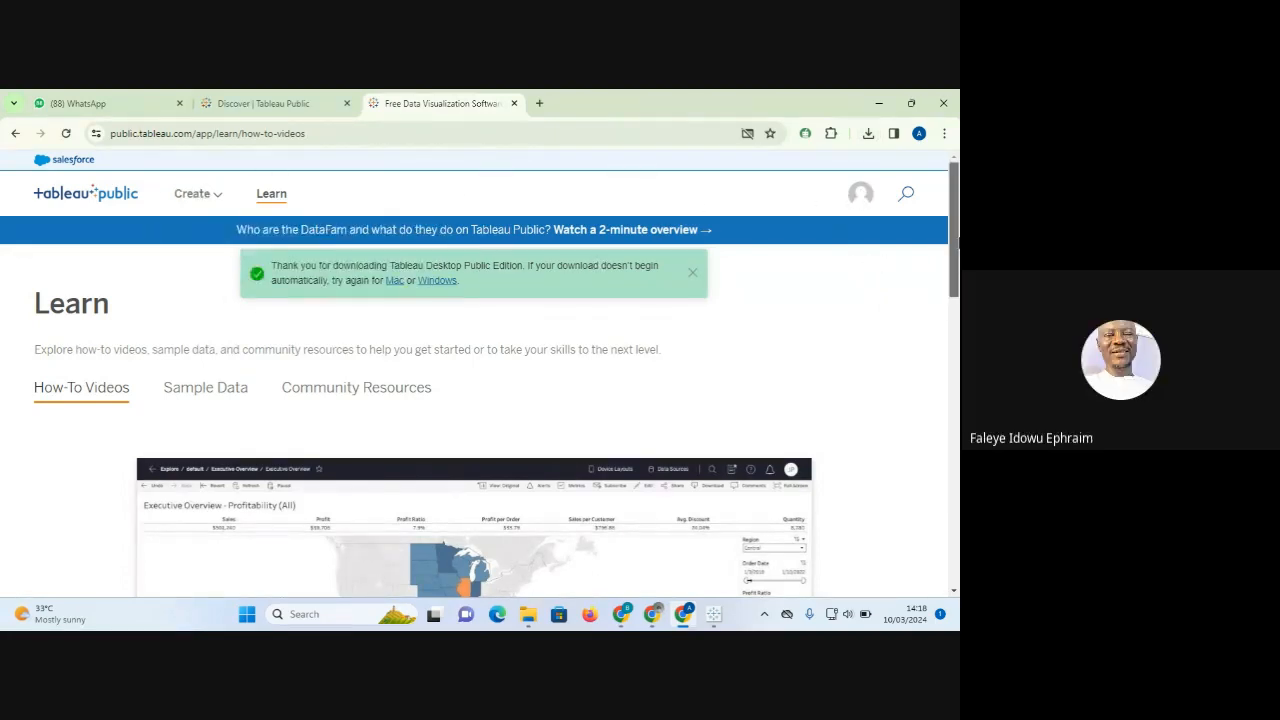
pyautogui.scroll(-1, 860, 268)
pyautogui.scroll(1, 825, 271)
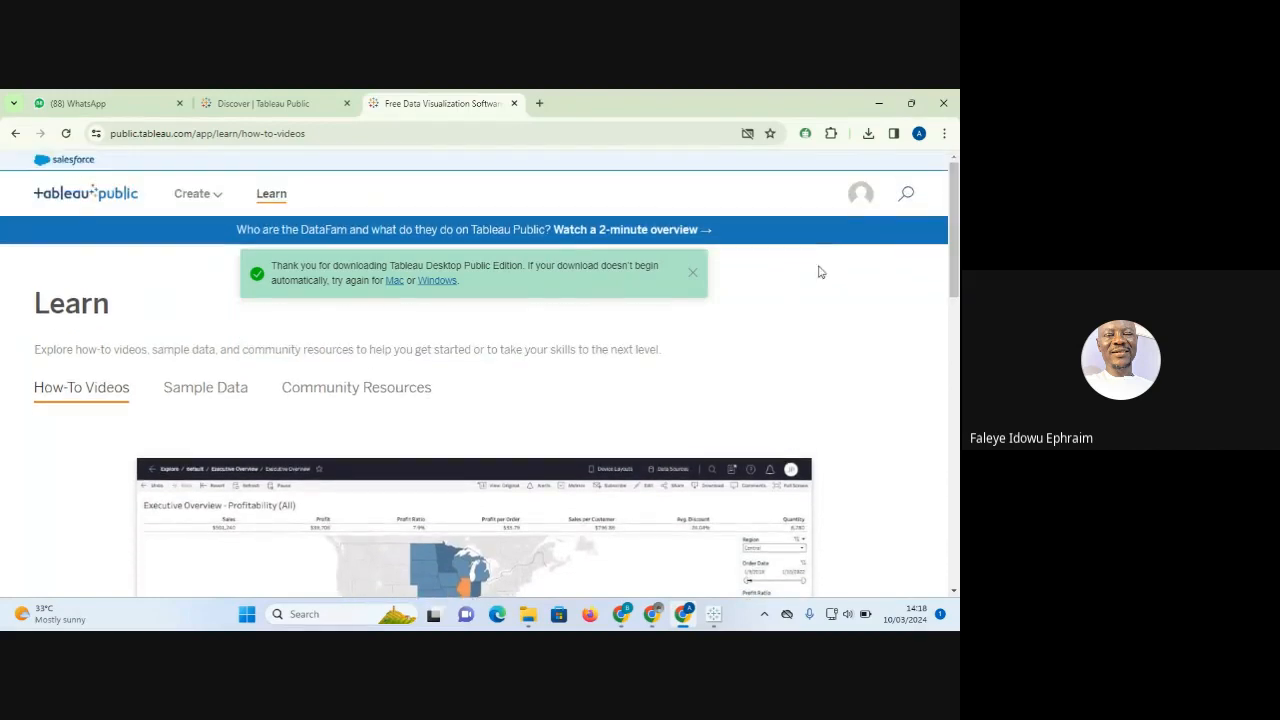
pyautogui.click(694, 276)
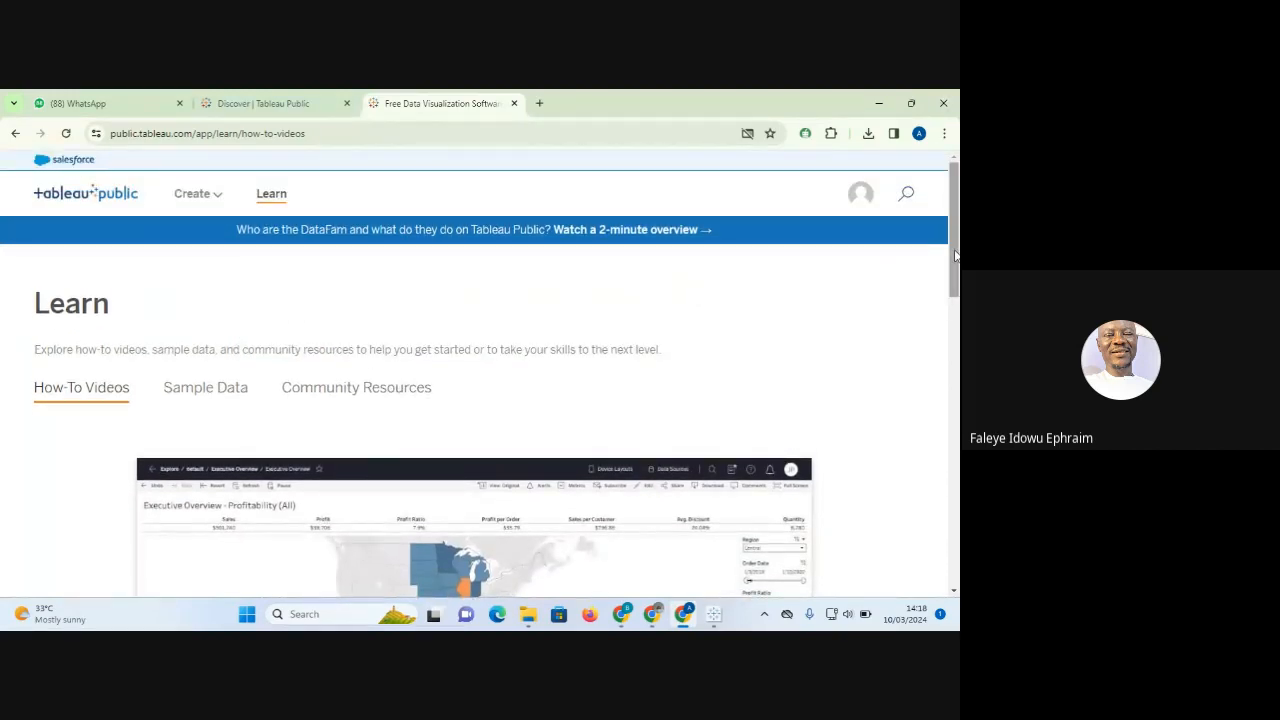
pyautogui.moveTo(197, 191)
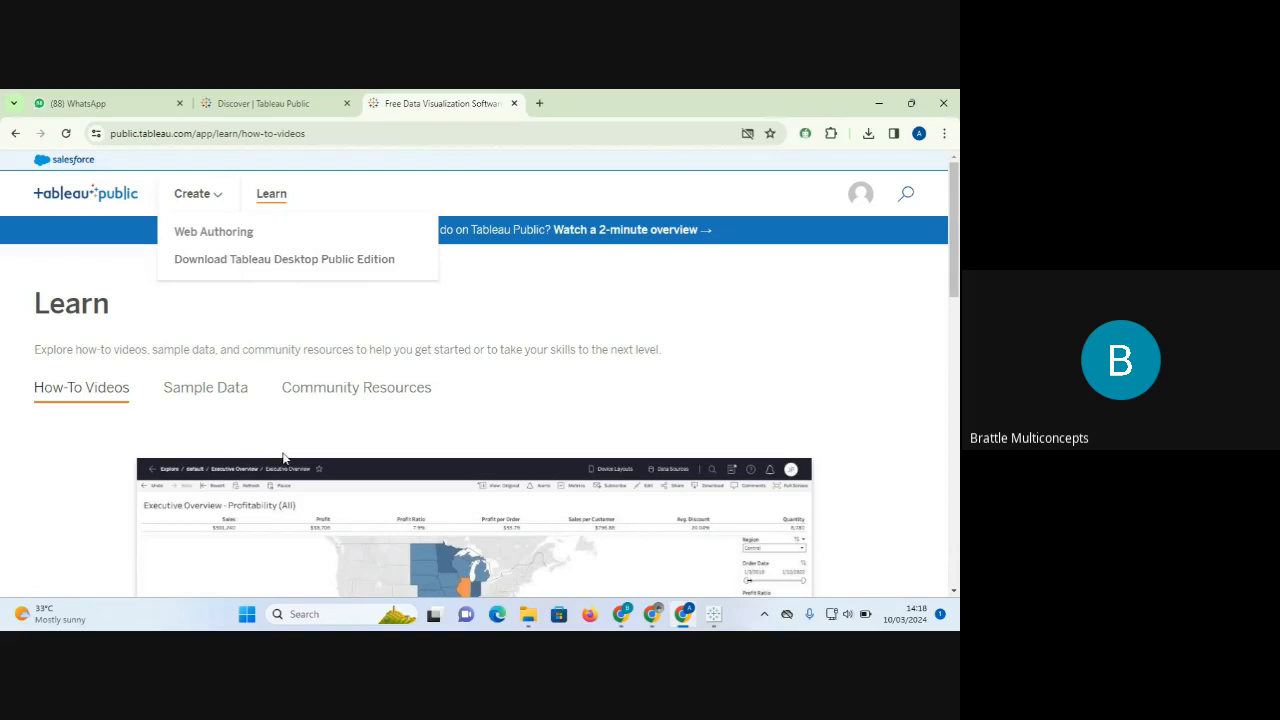
pyautogui.moveTo(715, 620)
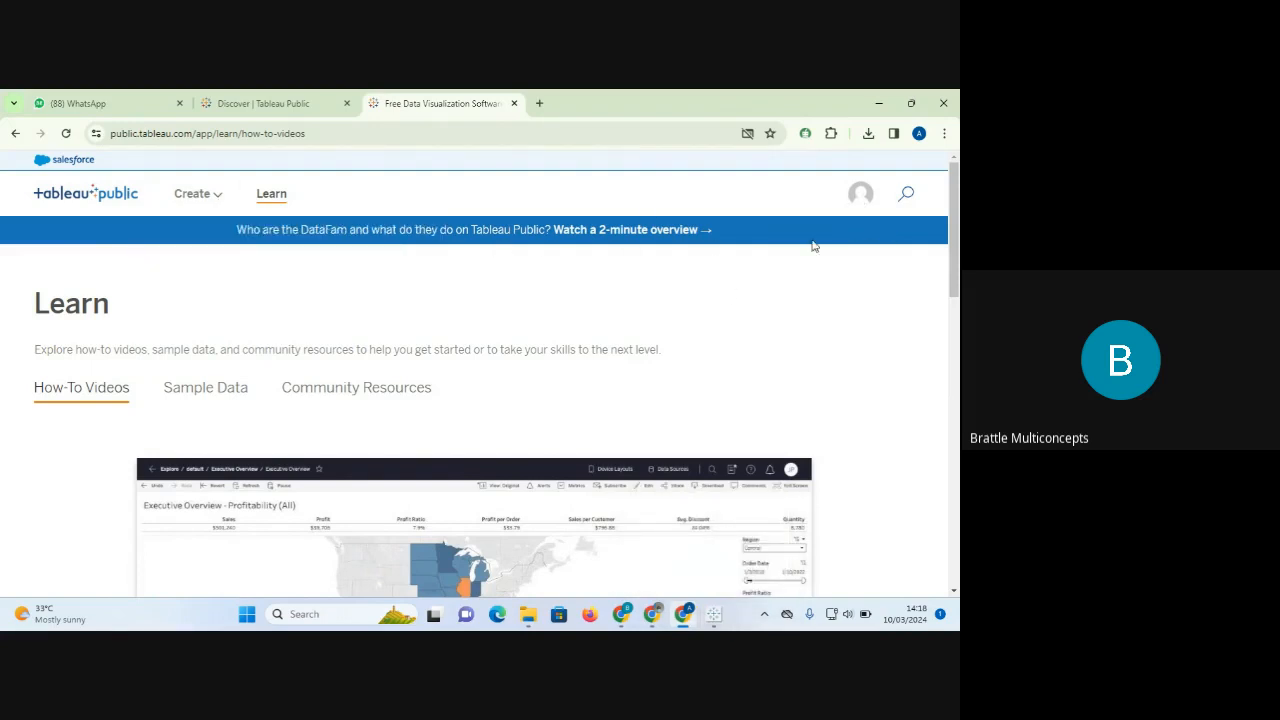
# Open My Profile from the account menu and scroll through the published vizzes.
pyautogui.click(858, 200)
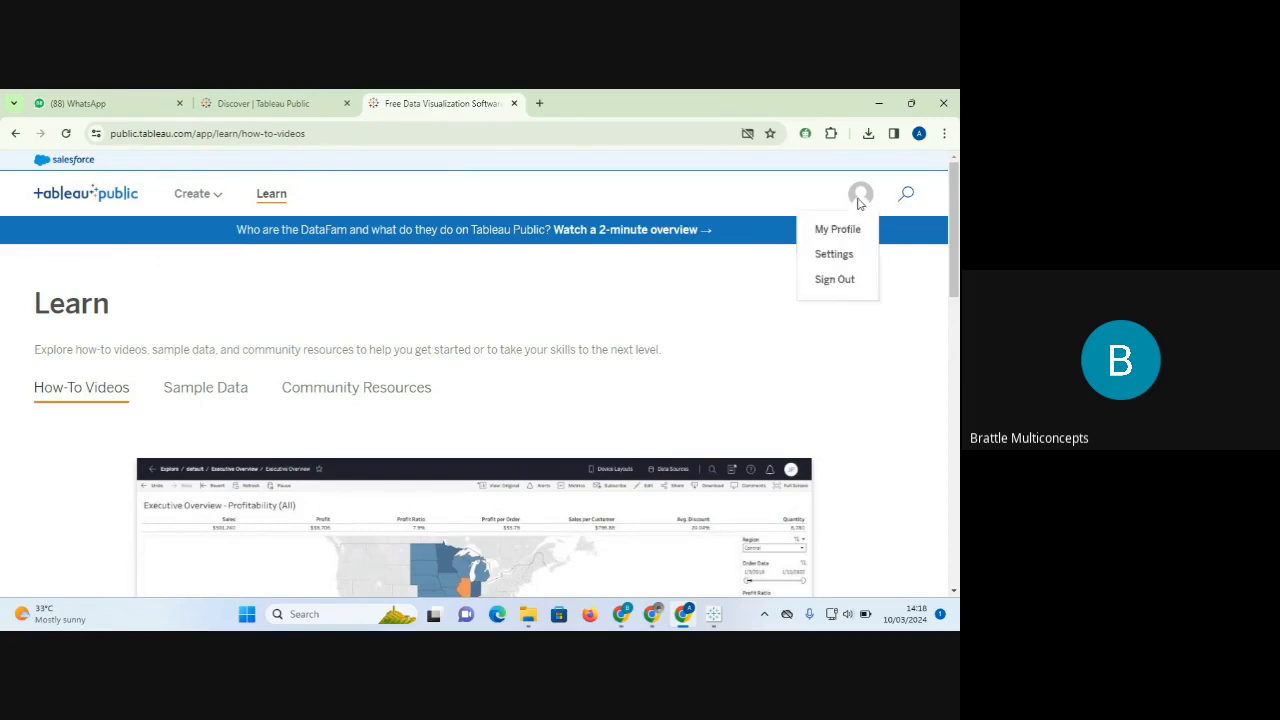
pyautogui.click(837, 232)
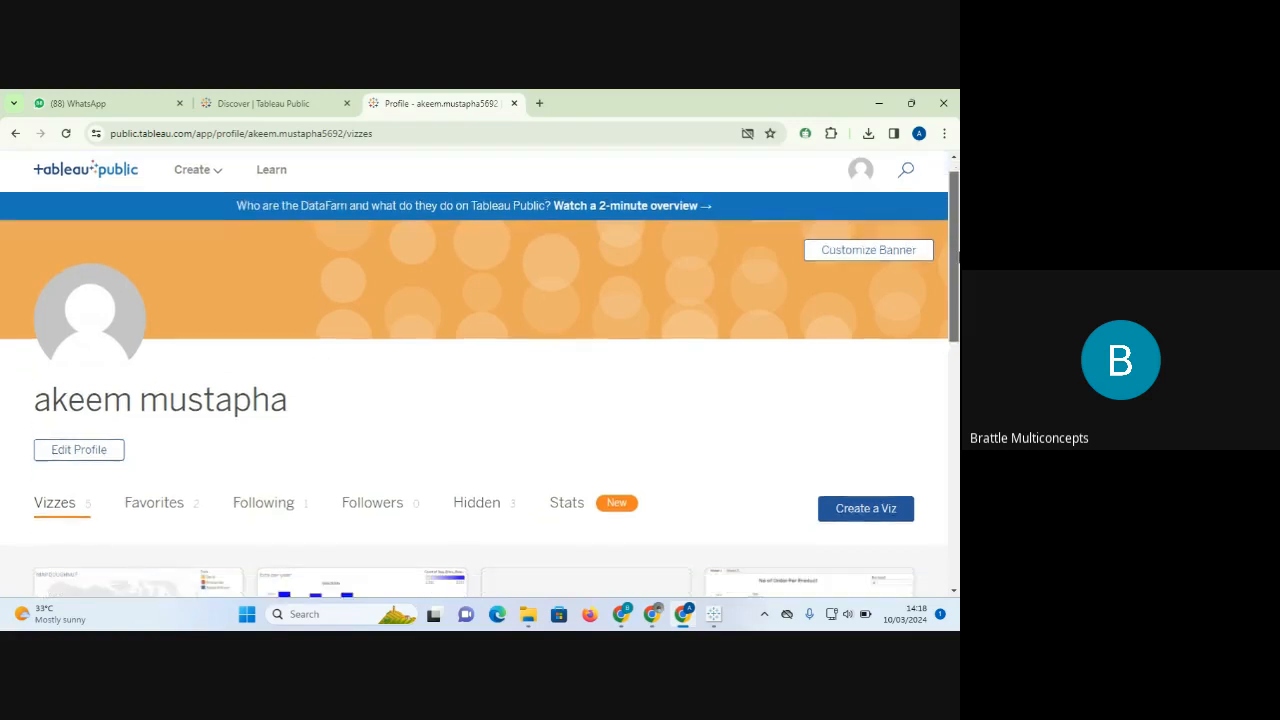
pyautogui.moveTo(948, 243); pyautogui.dragTo(957, 322)
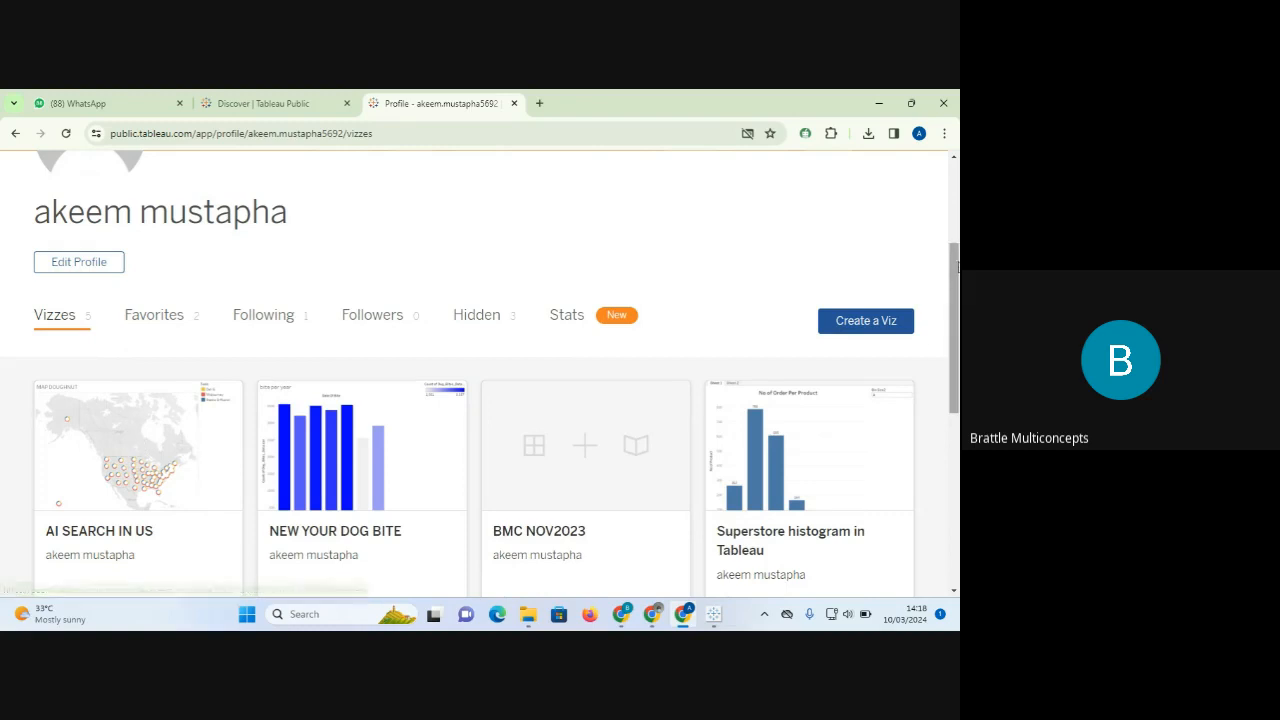
pyautogui.moveTo(955, 265); pyautogui.dragTo(956, 307)
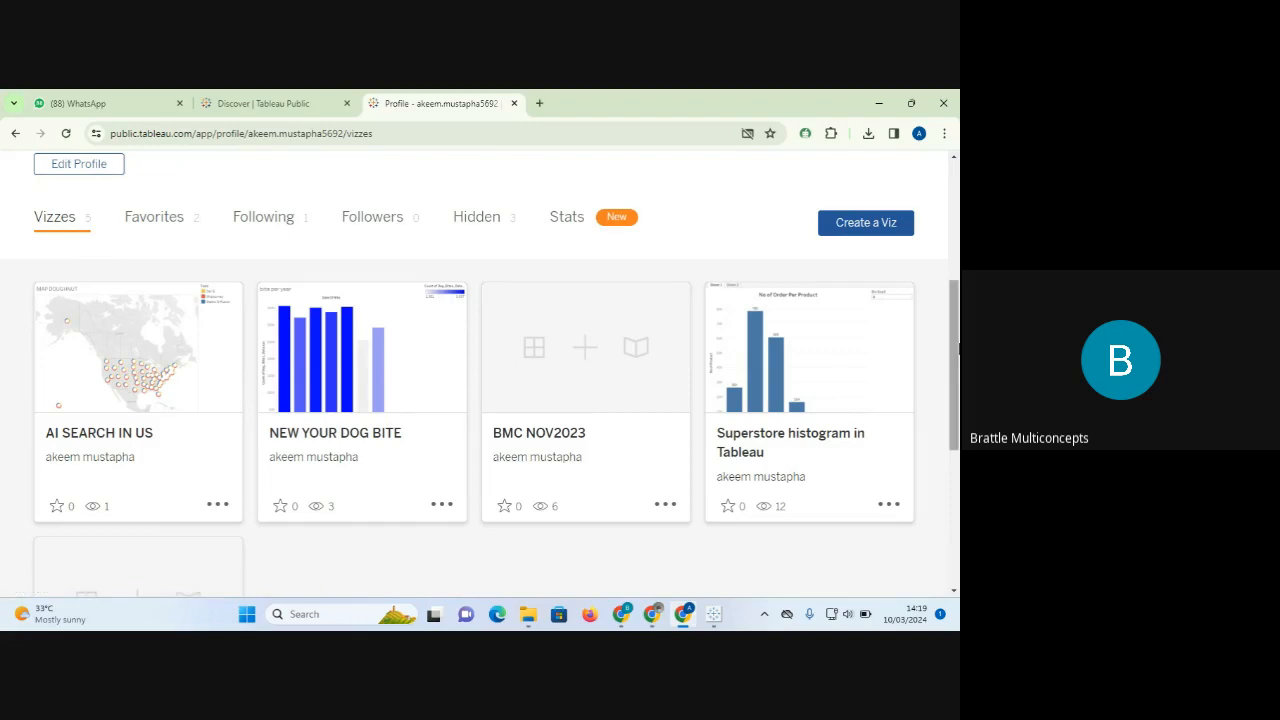
pyautogui.moveTo(958, 343)
pyautogui.mouseDown()
pyautogui.moveTo(958, 409)
pyautogui.moveTo(957, 324)
pyautogui.mouseUp()
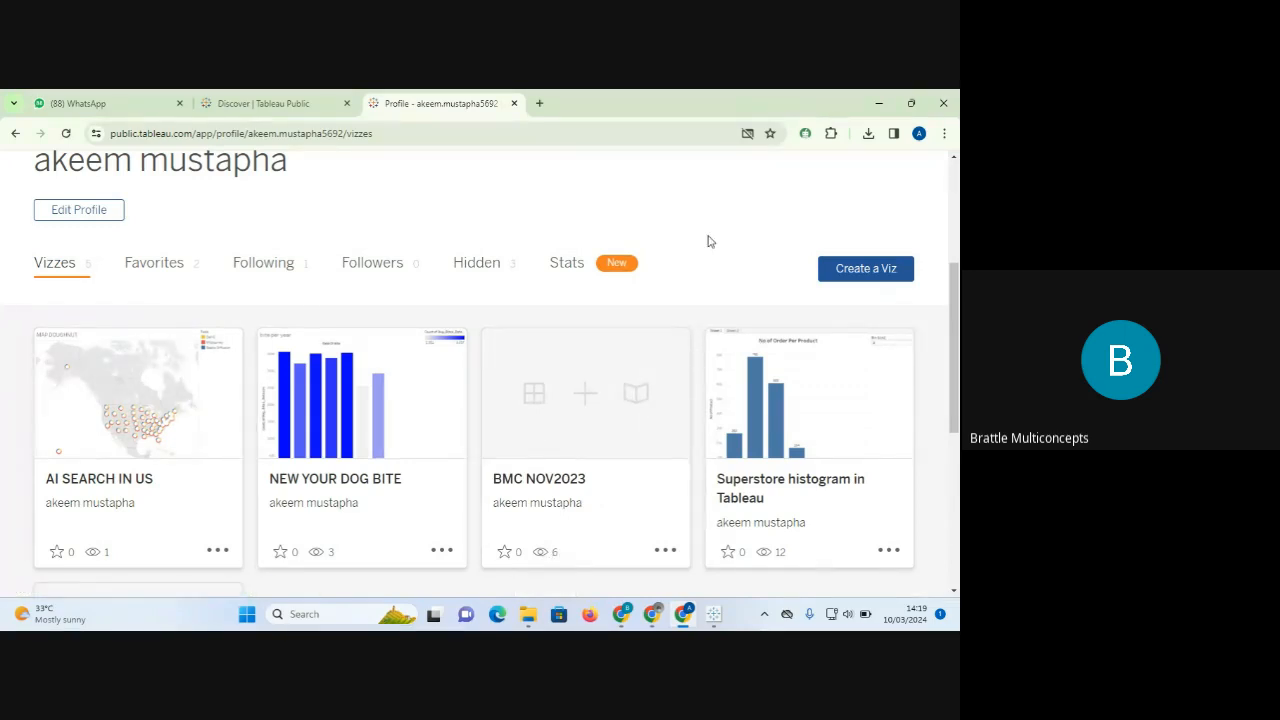
pyautogui.moveTo(952, 302); pyautogui.dragTo(946, 212)
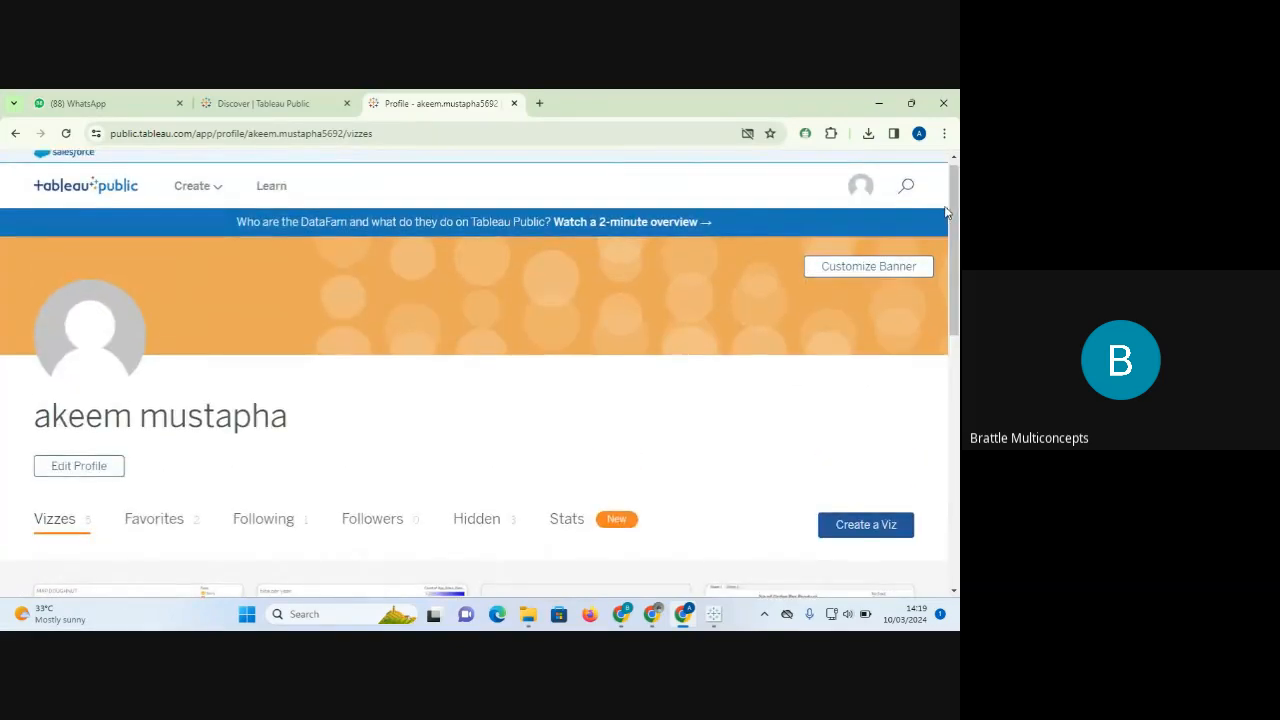
# Return to Discover via the tableau public logo and scroll past Recent Activity toward Trending.
pyautogui.click(74, 193)
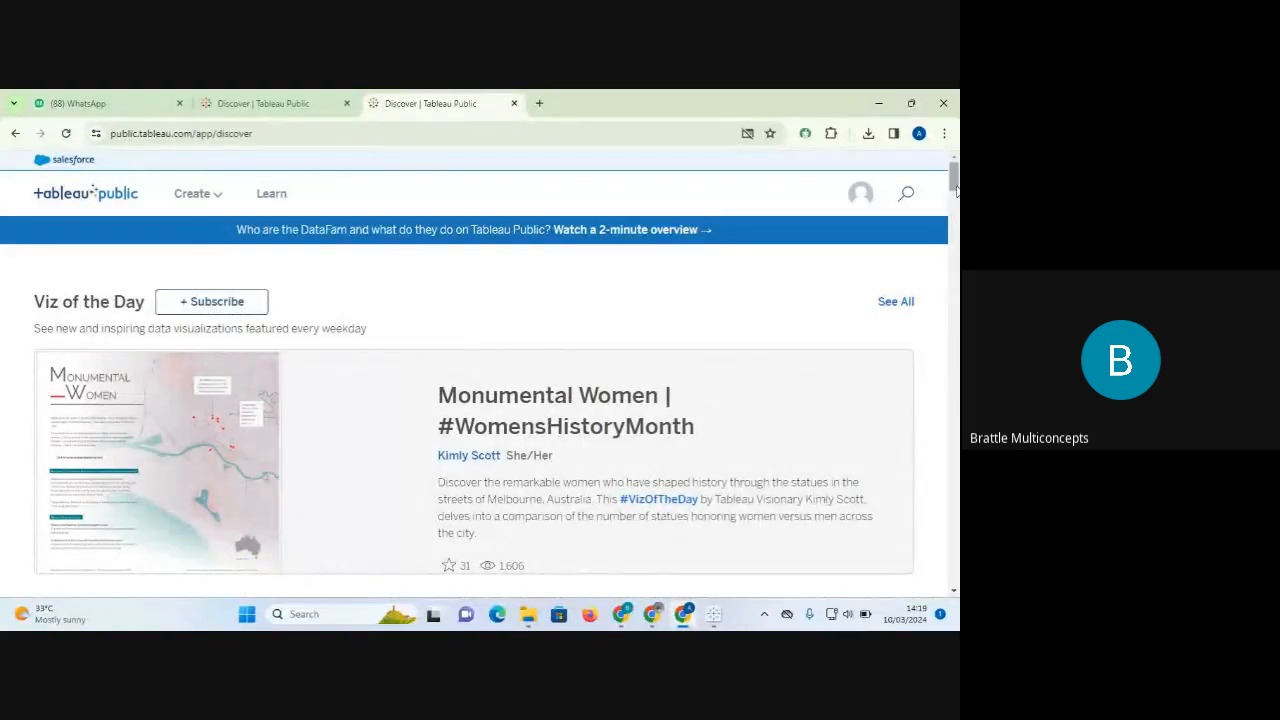
pyautogui.moveTo(956, 182); pyautogui.dragTo(956, 214)
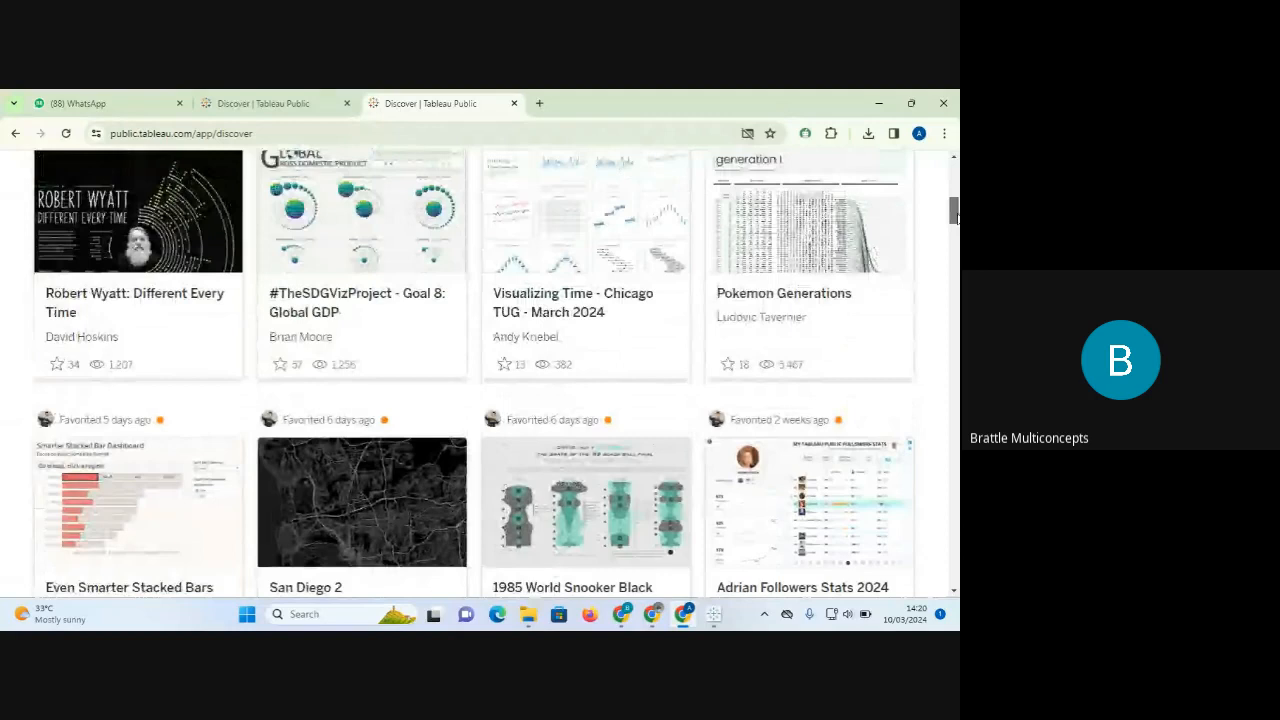
pyautogui.moveTo(956, 216); pyautogui.dragTo(956, 212)
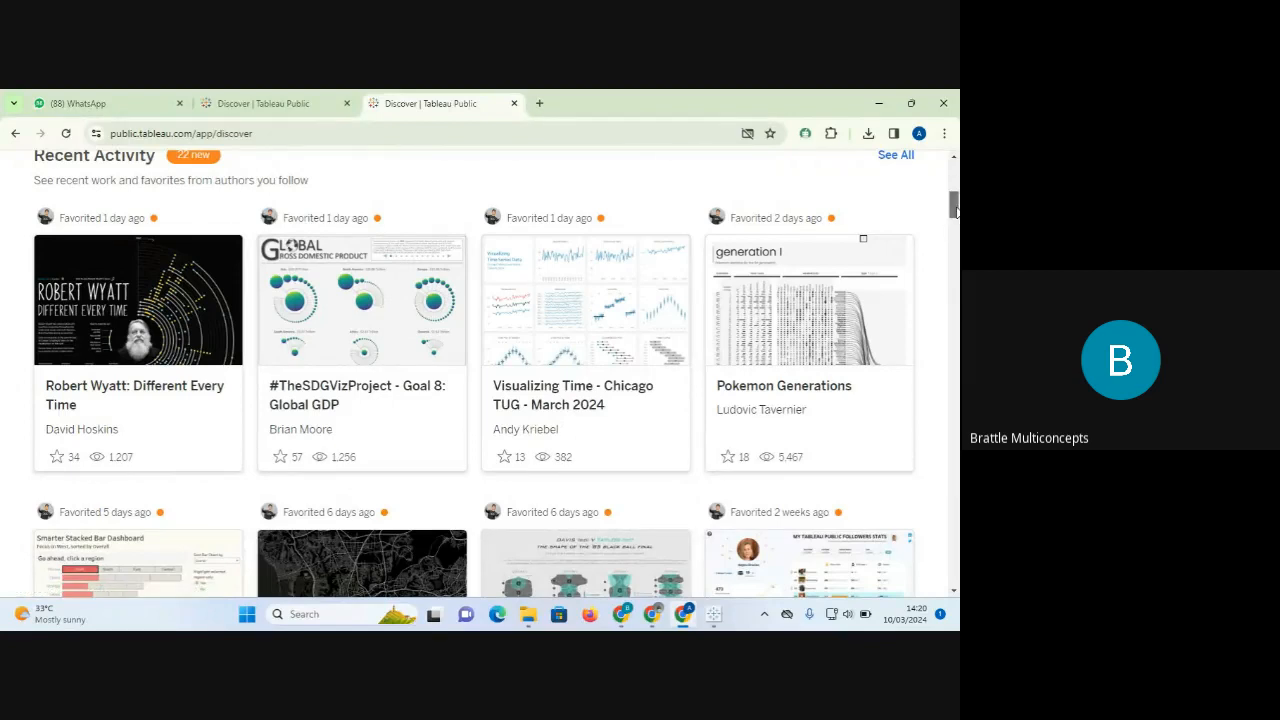
pyautogui.moveTo(955, 208); pyautogui.dragTo(955, 242)
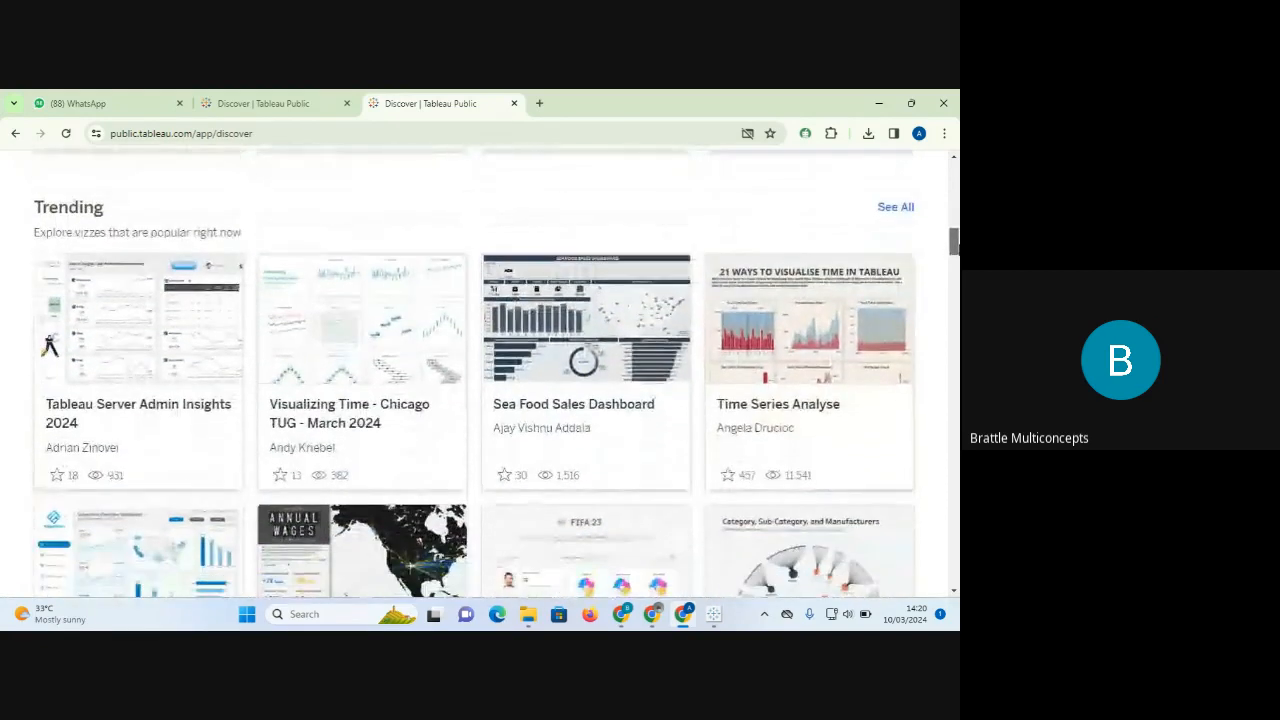
# Open the Sea Food Sales Dashboard viz and scroll through its content.
pyautogui.click(560, 330)
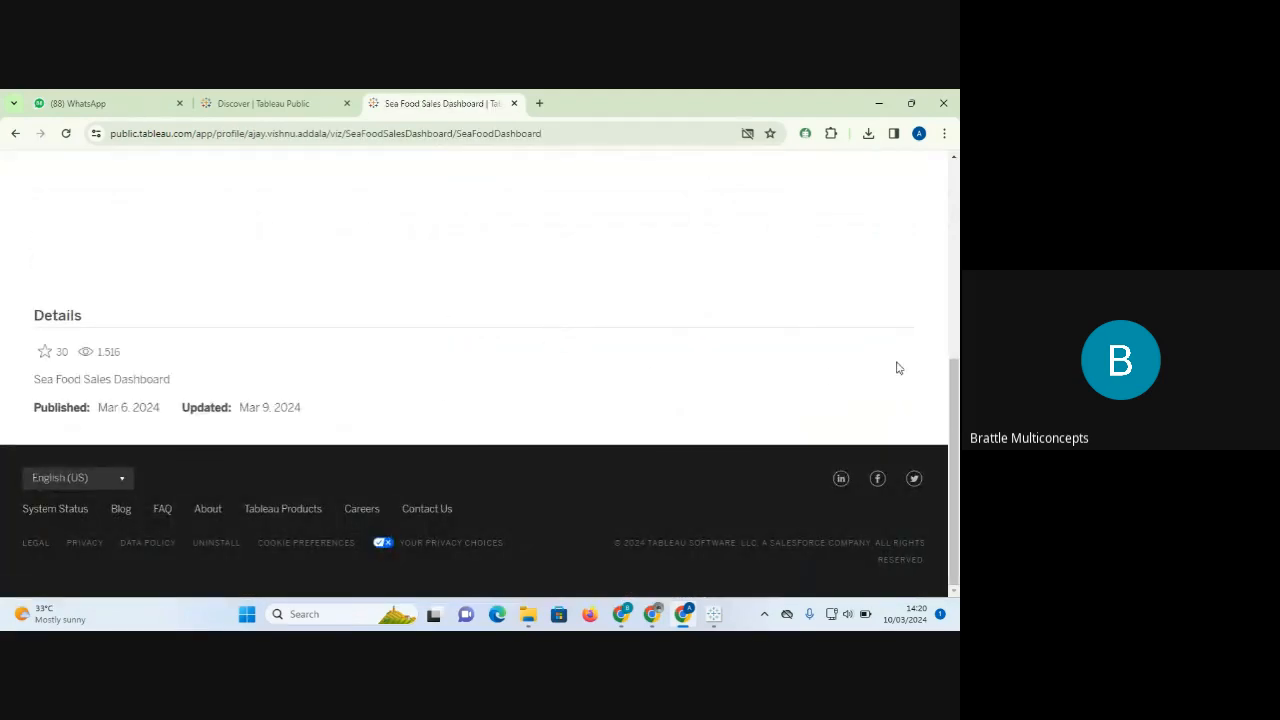
pyautogui.moveTo(957, 408); pyautogui.dragTo(954, 240)
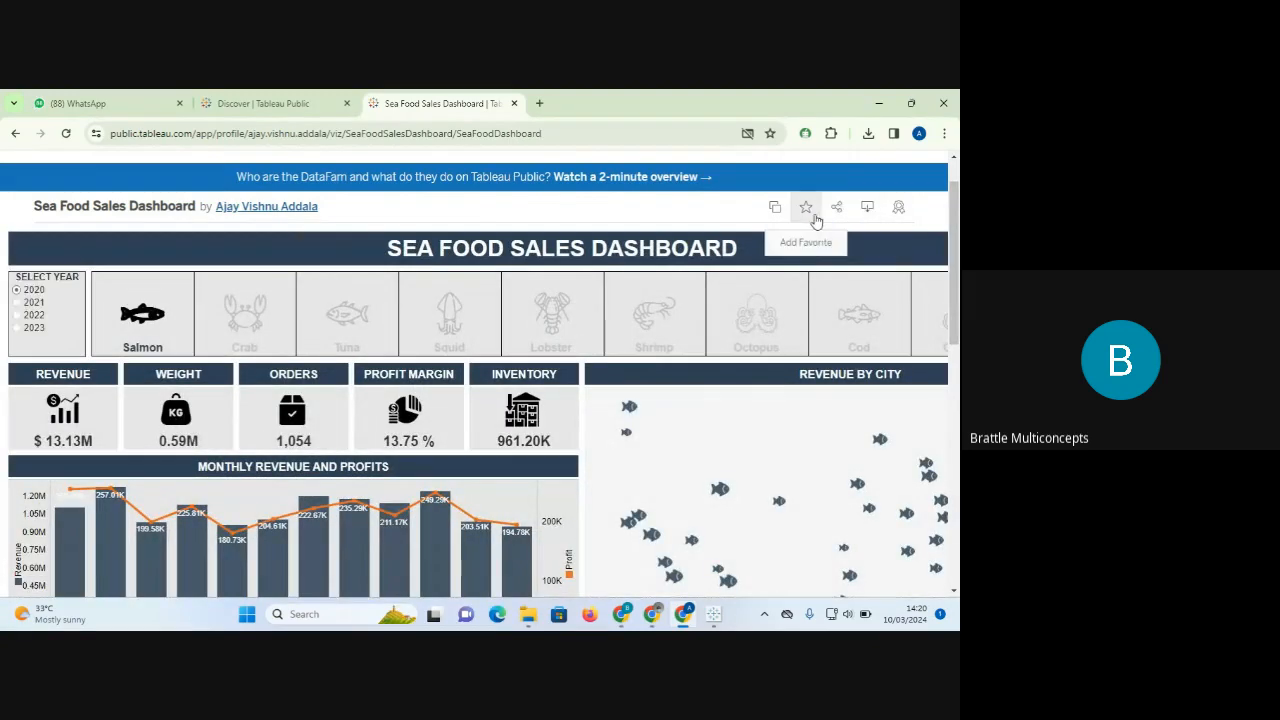
pyautogui.scroll(1, 957, 230)
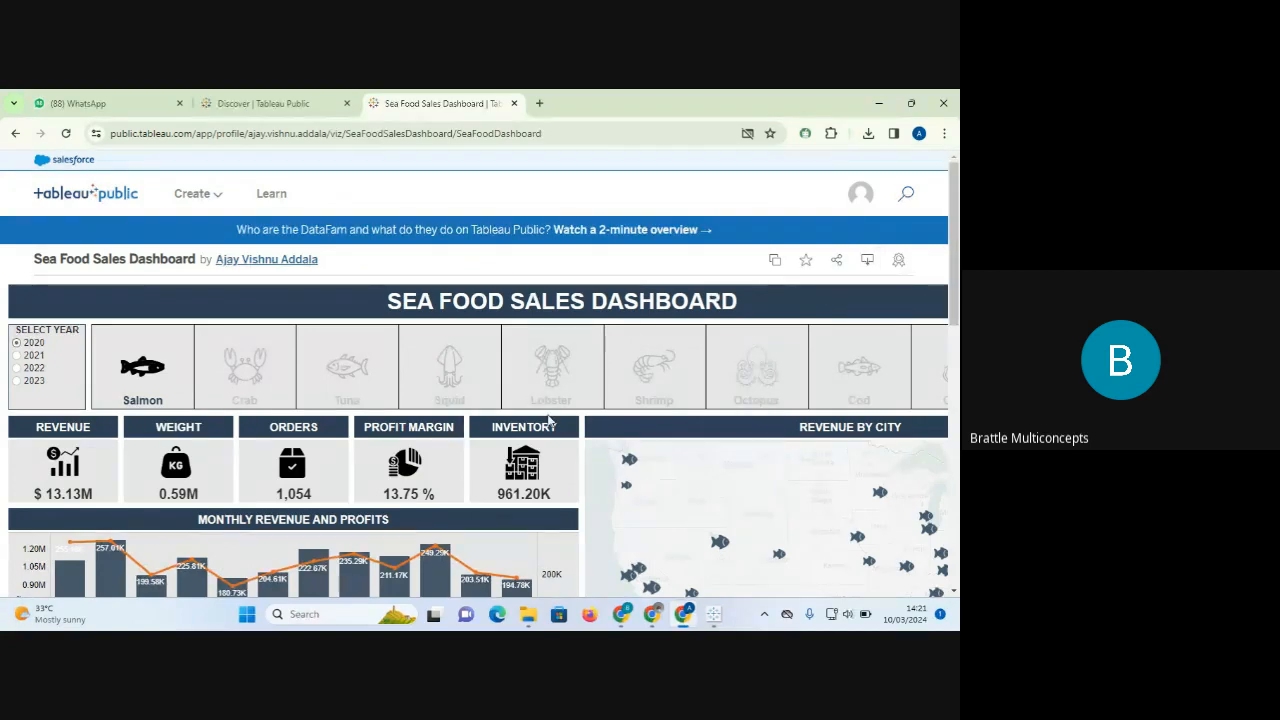
pyautogui.scroll(-3, 548, 421)
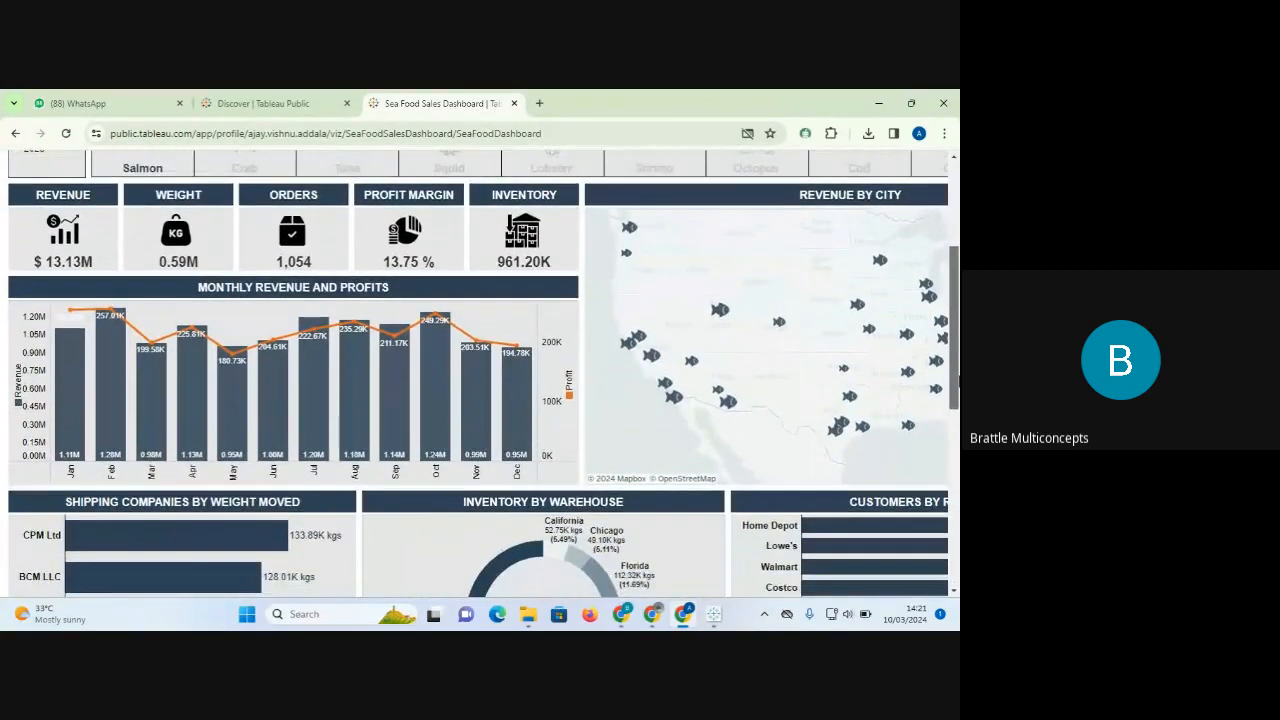
pyautogui.scroll(-3, 484, 373)
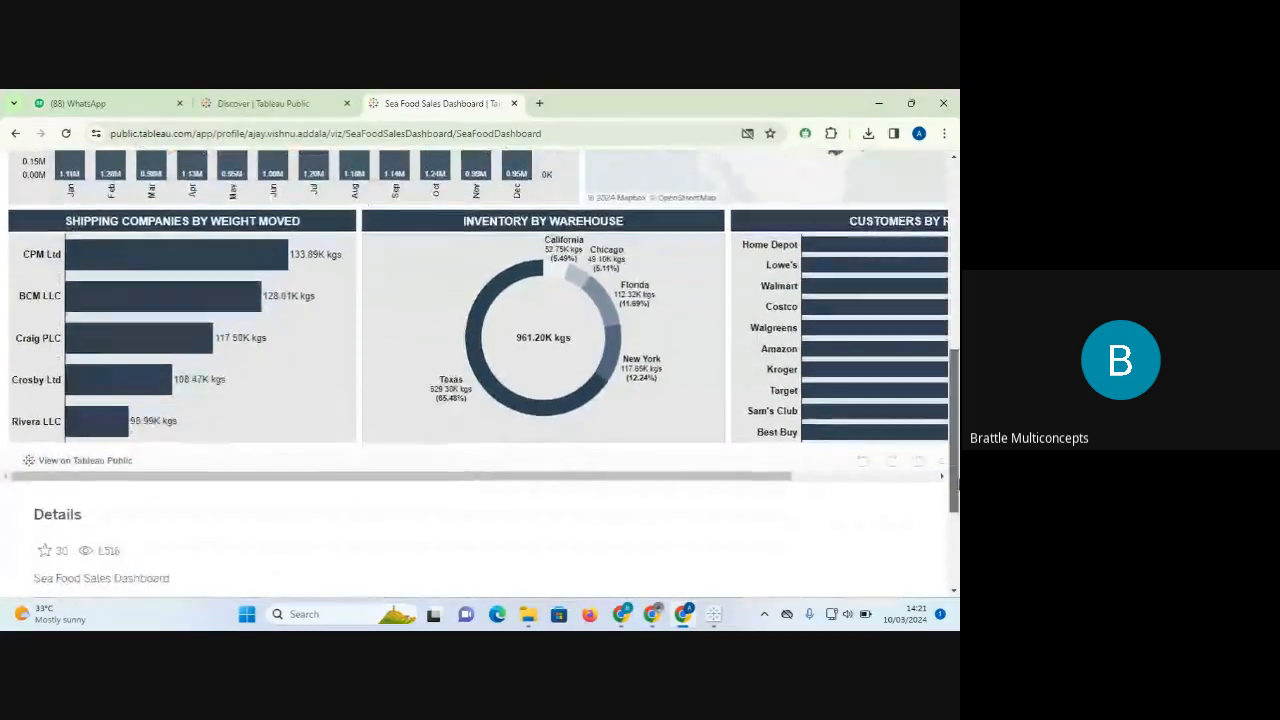
pyautogui.moveTo(955, 483); pyautogui.dragTo(955, 249)
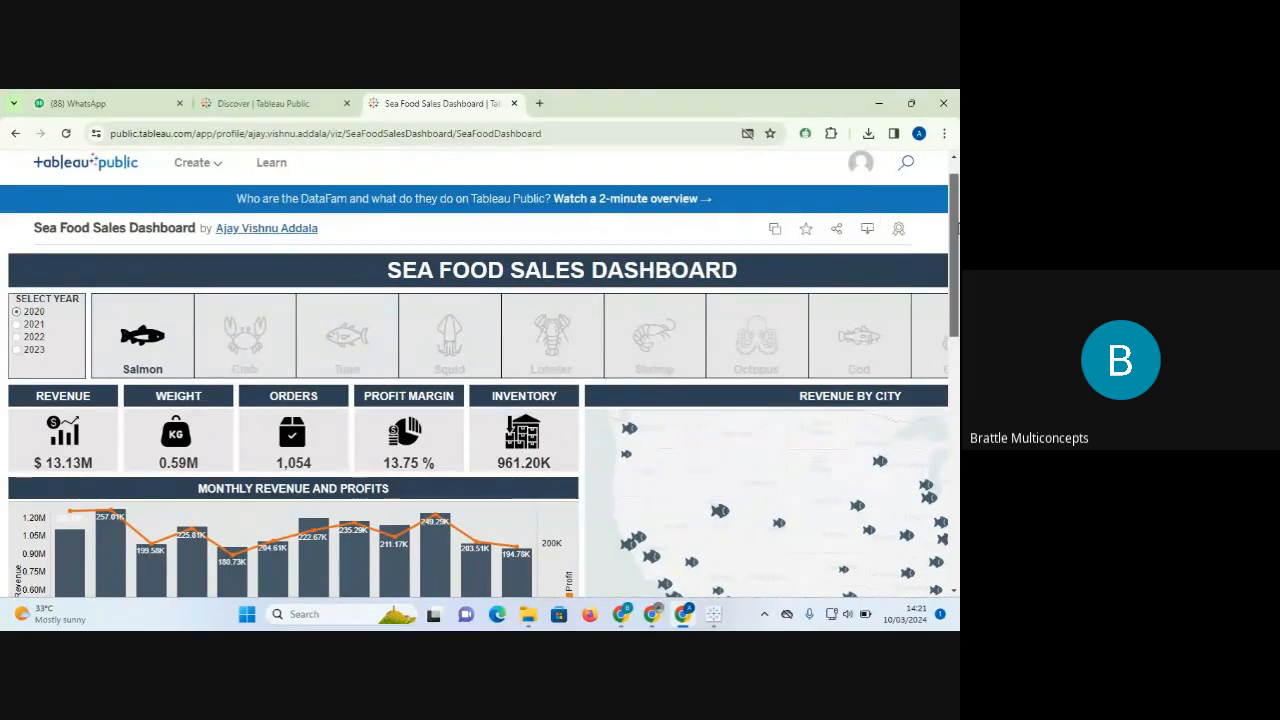
pyautogui.scroll(1, 957, 228)
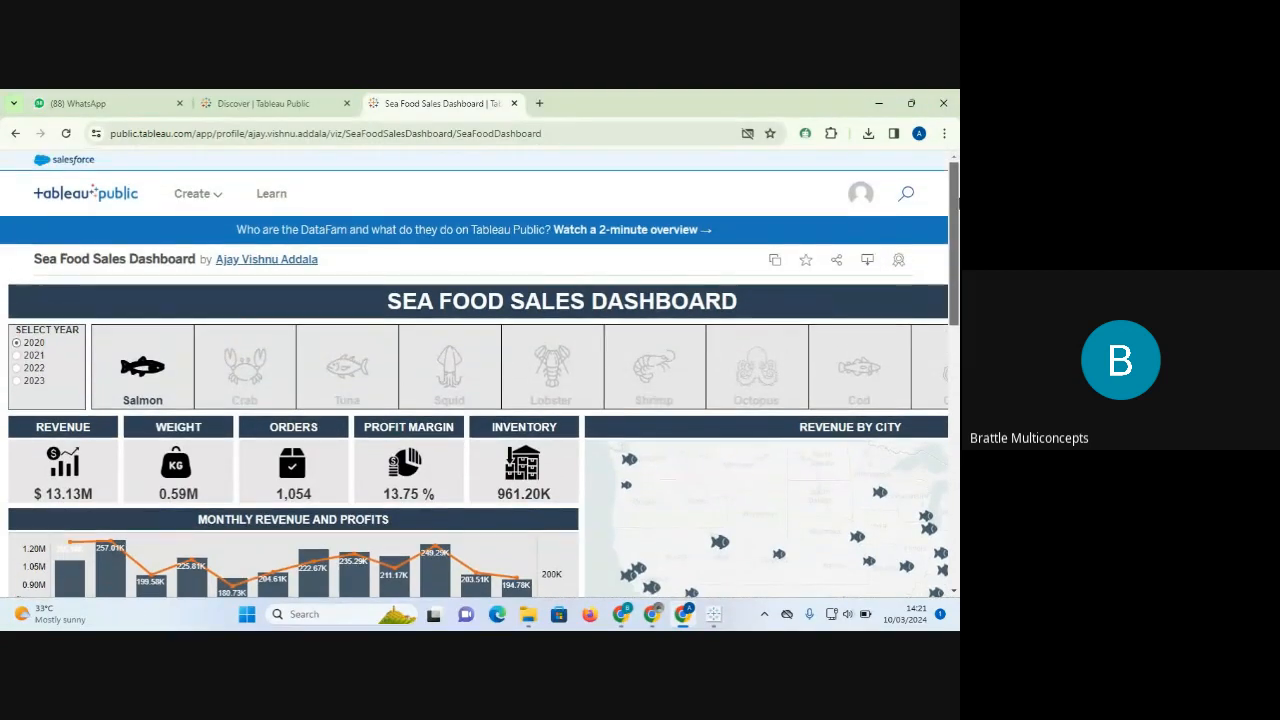
# Return to the Tableau Public Discover page, then switch to the desktop app and WhatsApp window.
pyautogui.click(108, 198)
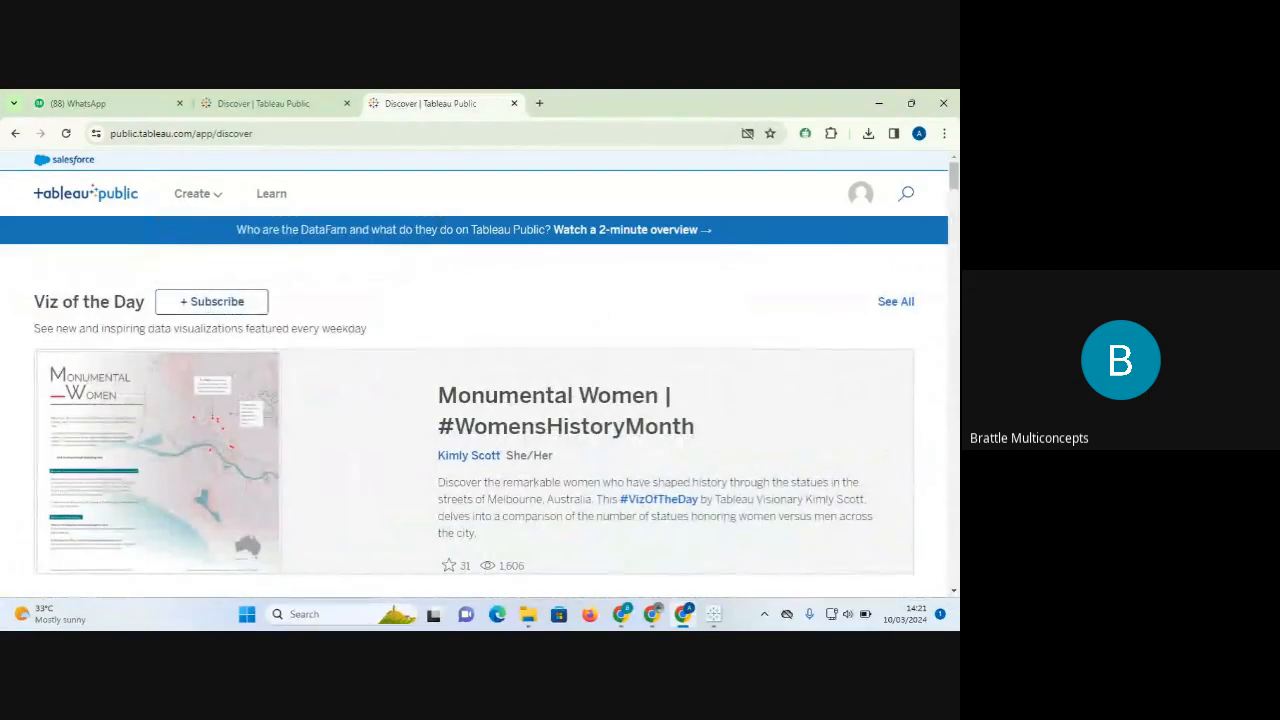
pyautogui.click(716, 615)
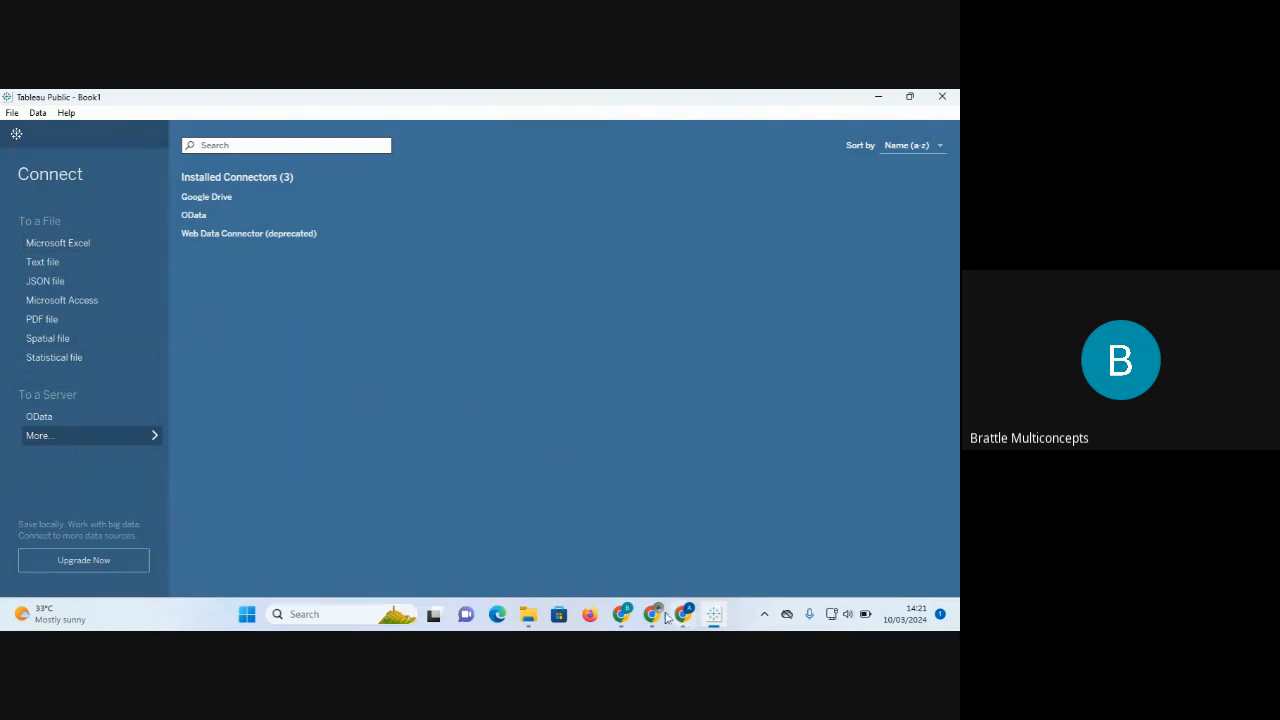
pyautogui.moveTo(623, 615)
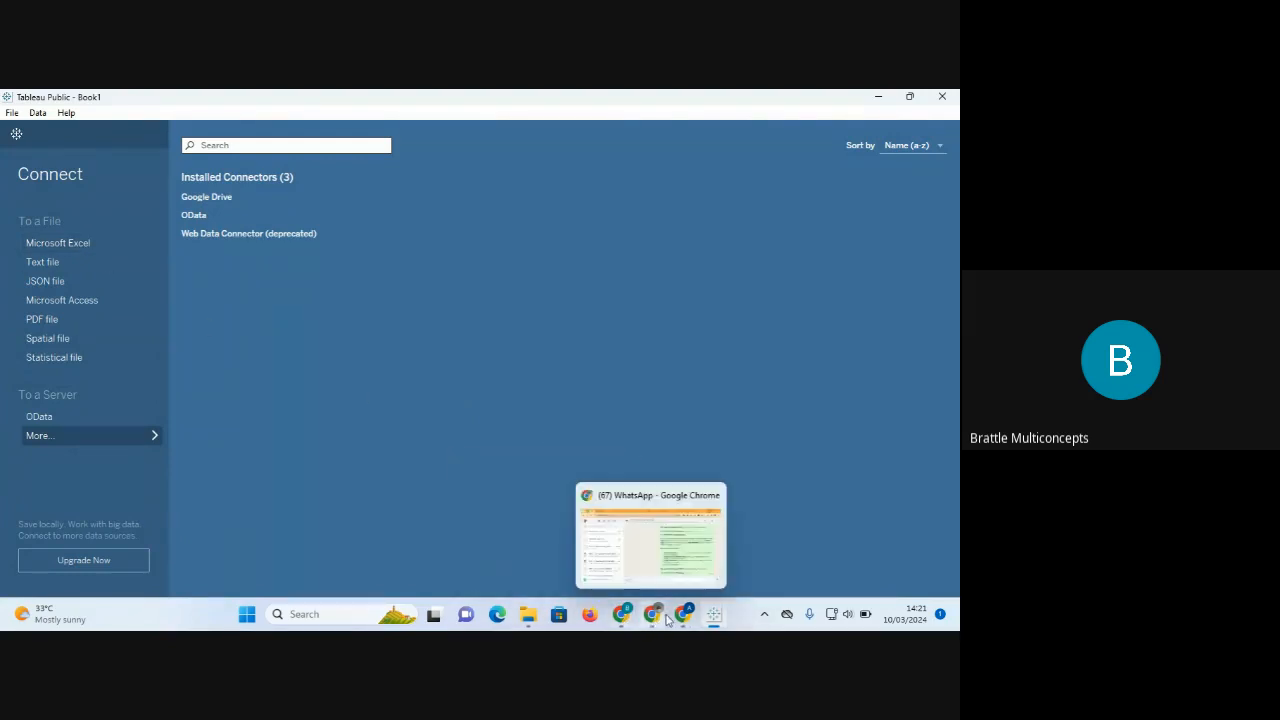
pyautogui.click(653, 615)
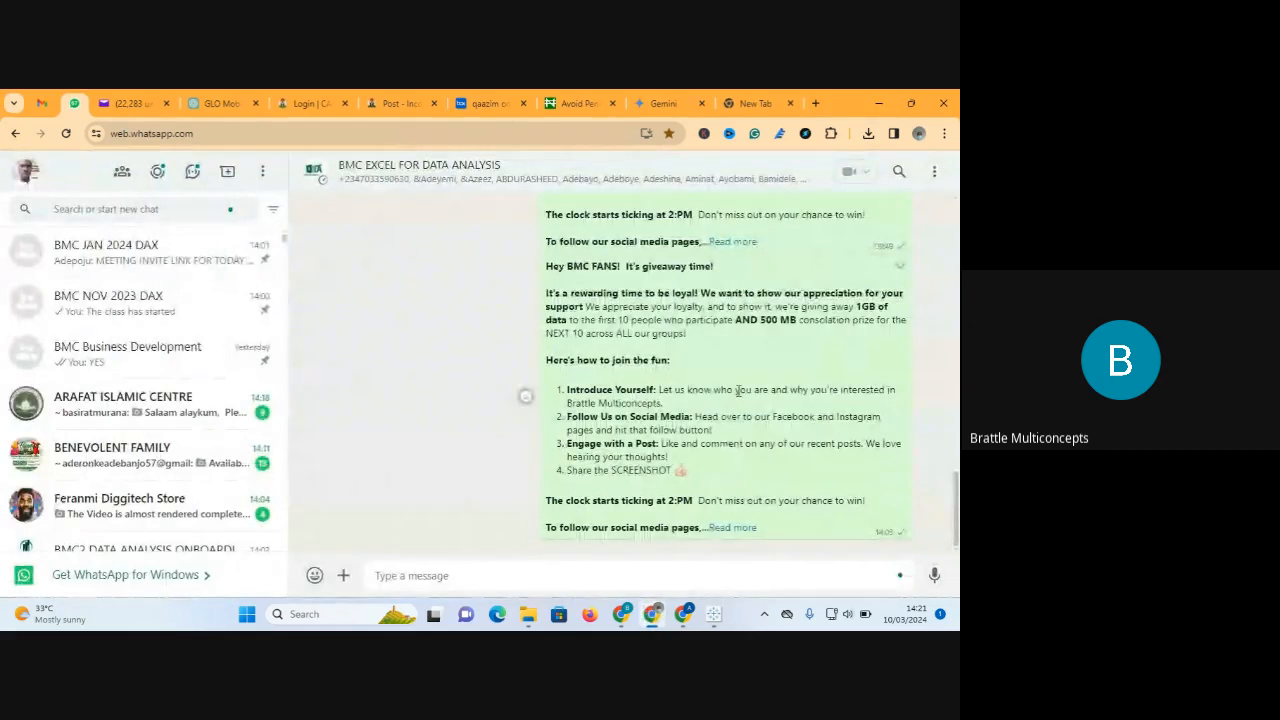
# Download Sample - Superstore.xlsx from the BMC JAN 2024 DAX group chat messages.
pyautogui.click(140, 258)
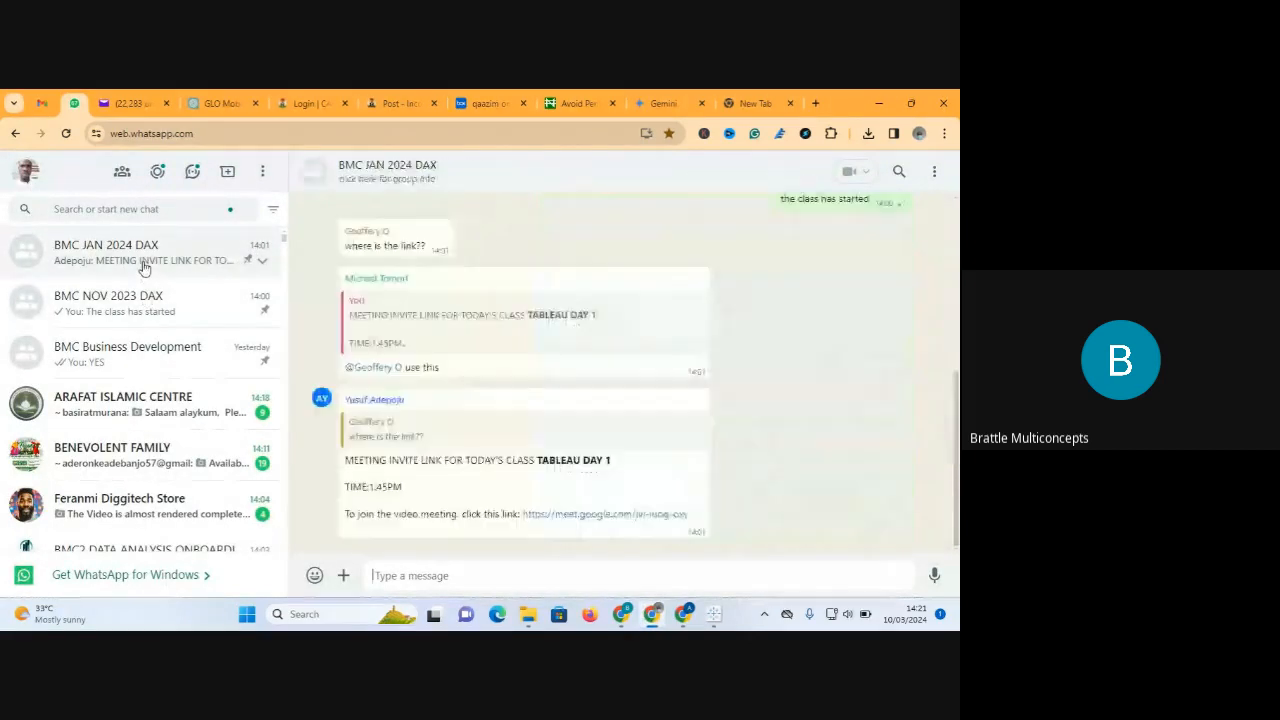
pyautogui.scroll(3, 787, 275)
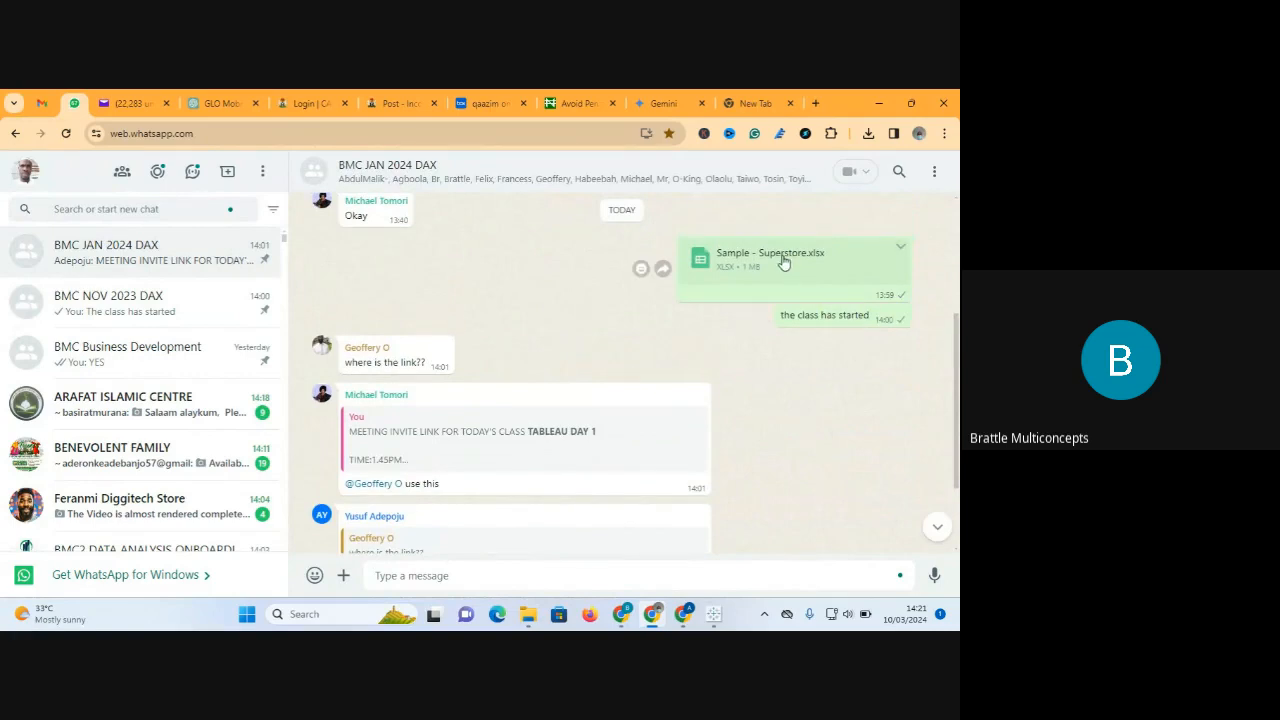
pyautogui.click(785, 259)
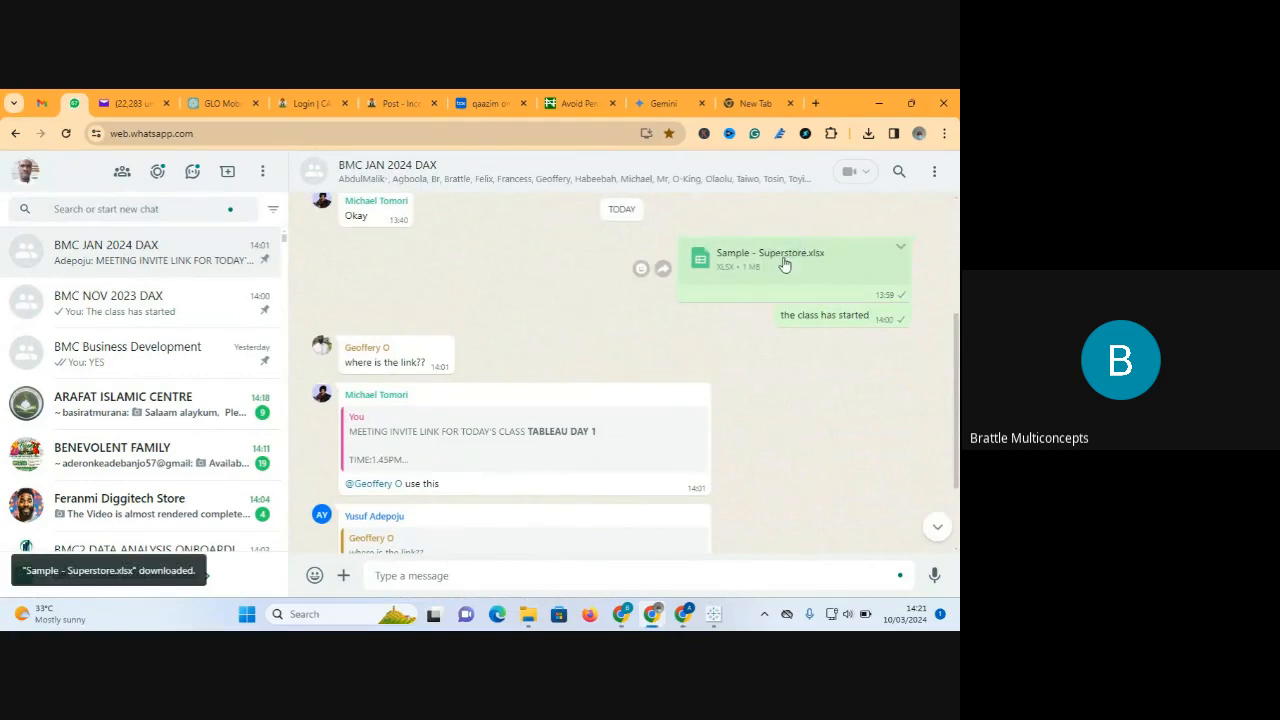
pyautogui.moveTo(523, 625)
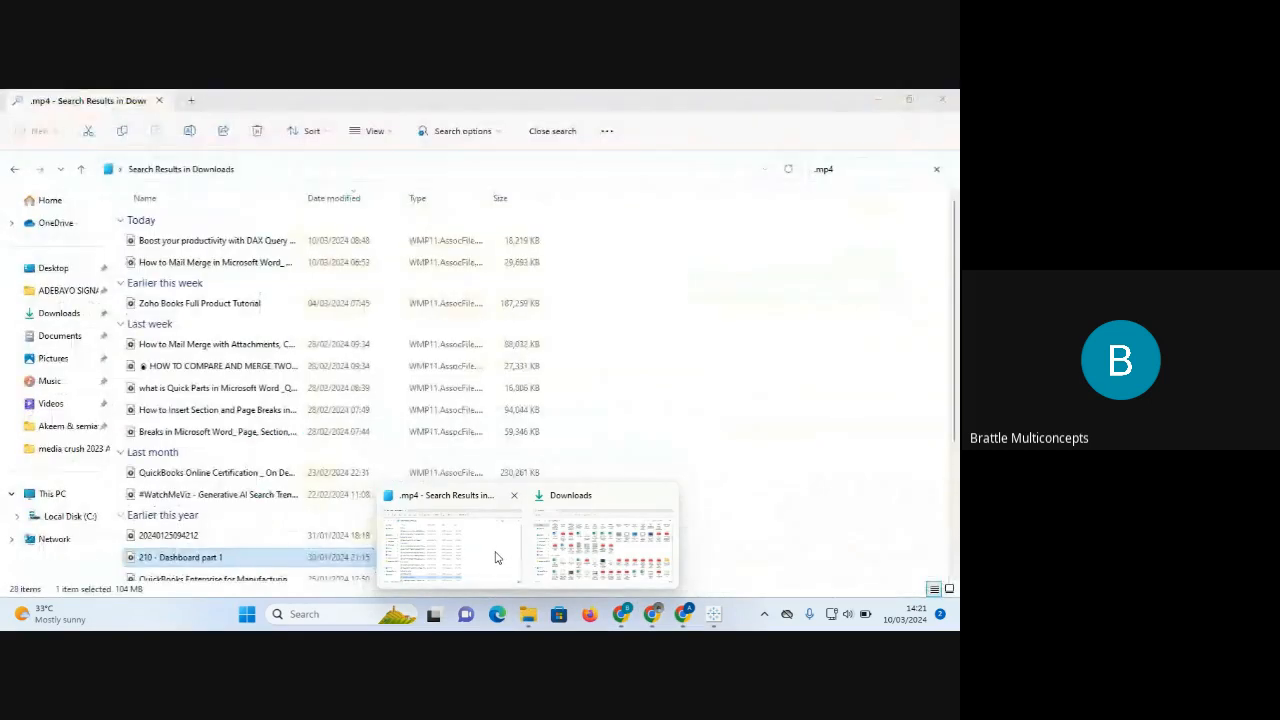
pyautogui.click(495, 557)
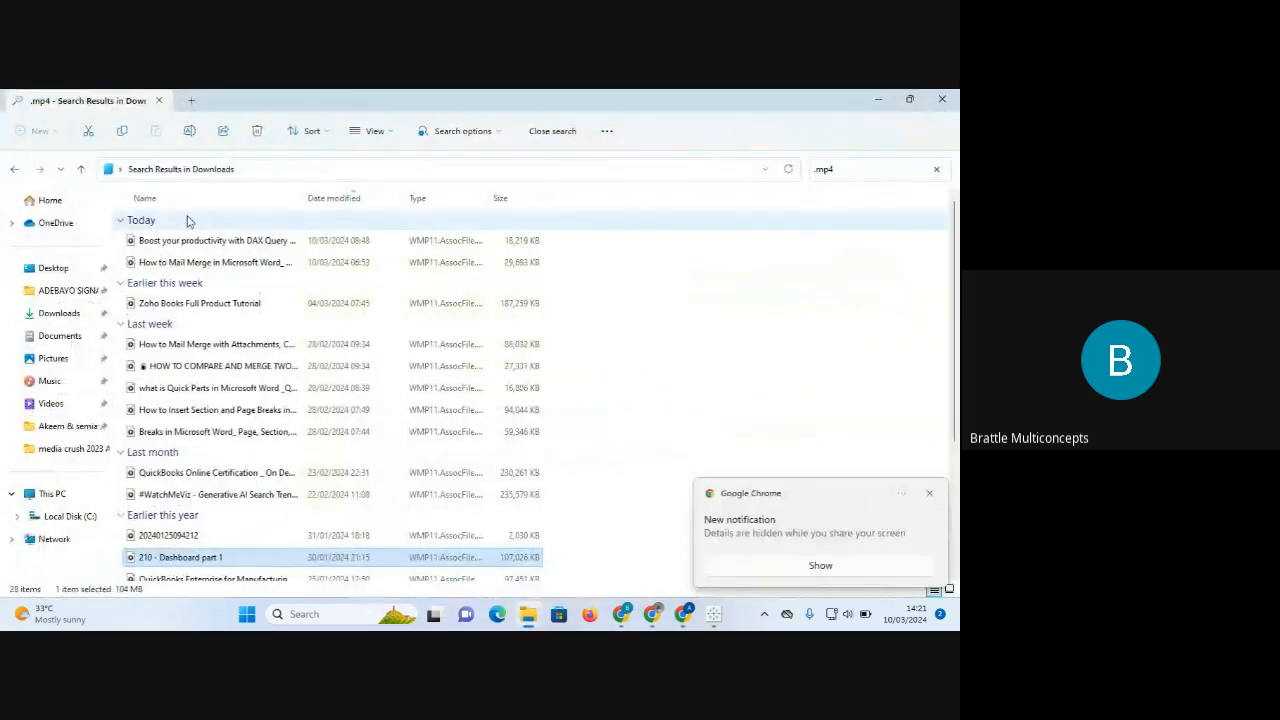
# Open the Sample - Superstore workbook in Excel from the Downloads folder.
pyautogui.click(62, 316)
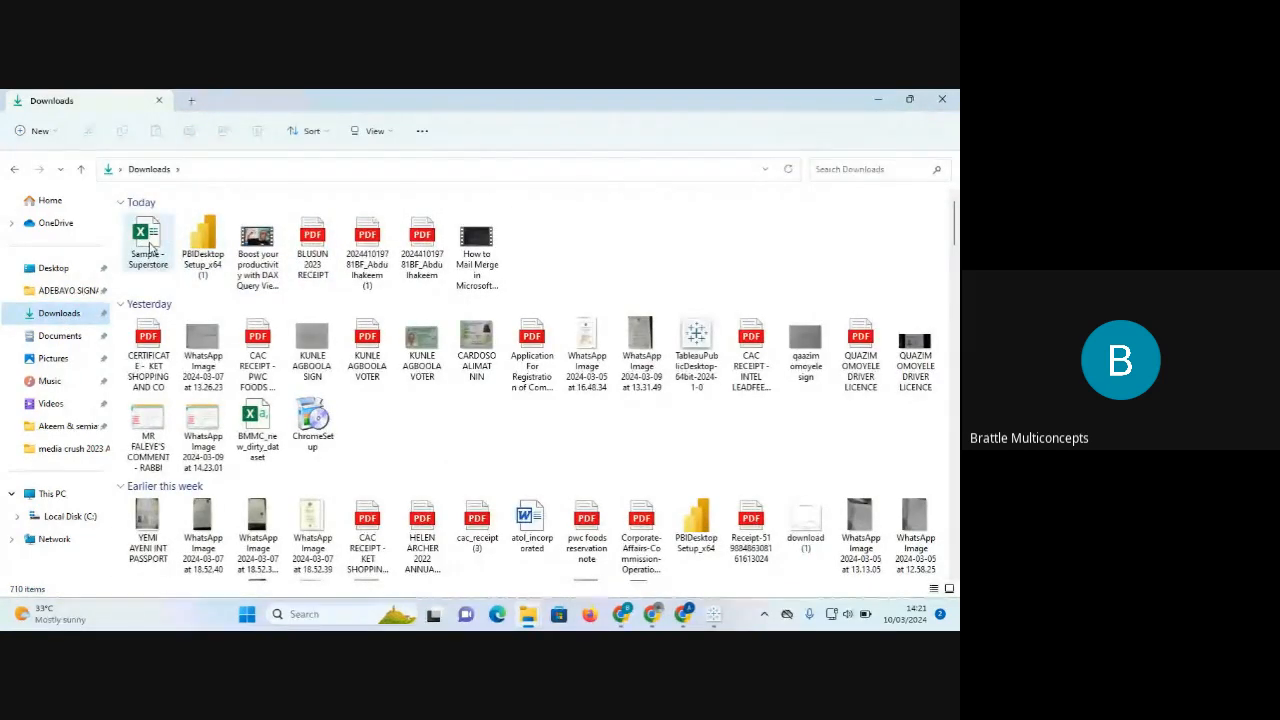
pyautogui.click(150, 248)
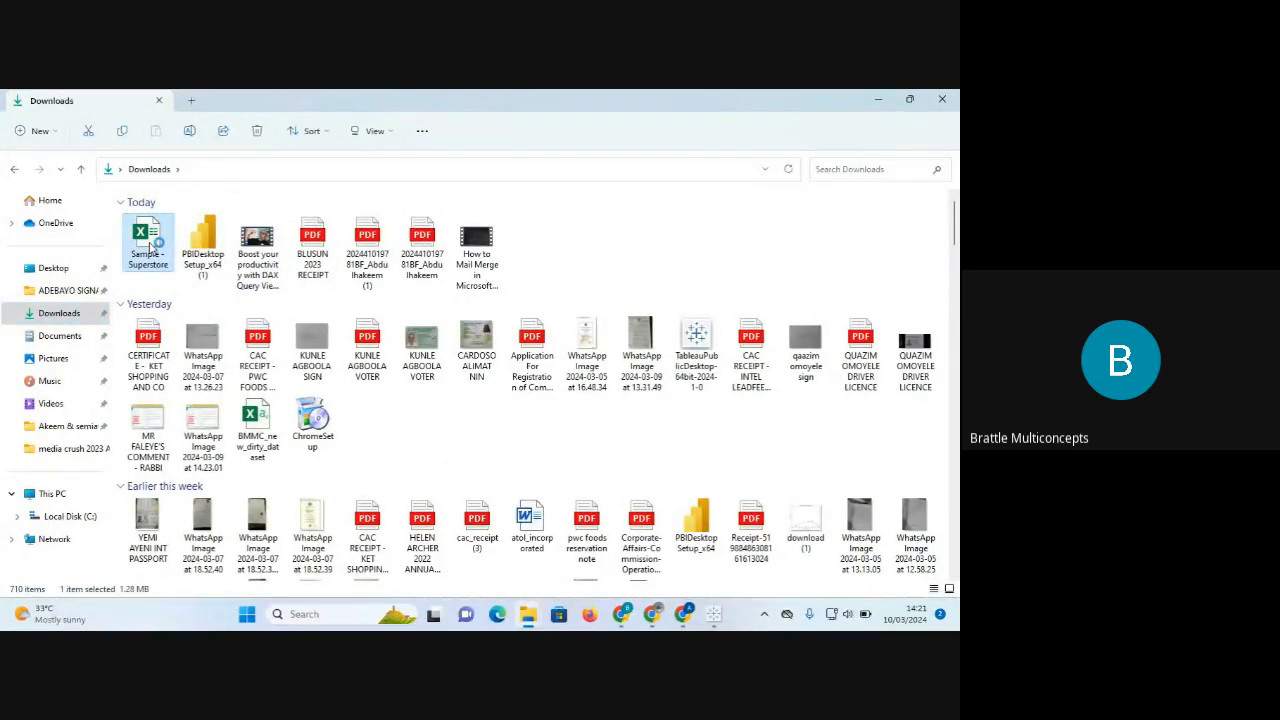
pyautogui.doubleClick(150, 246)
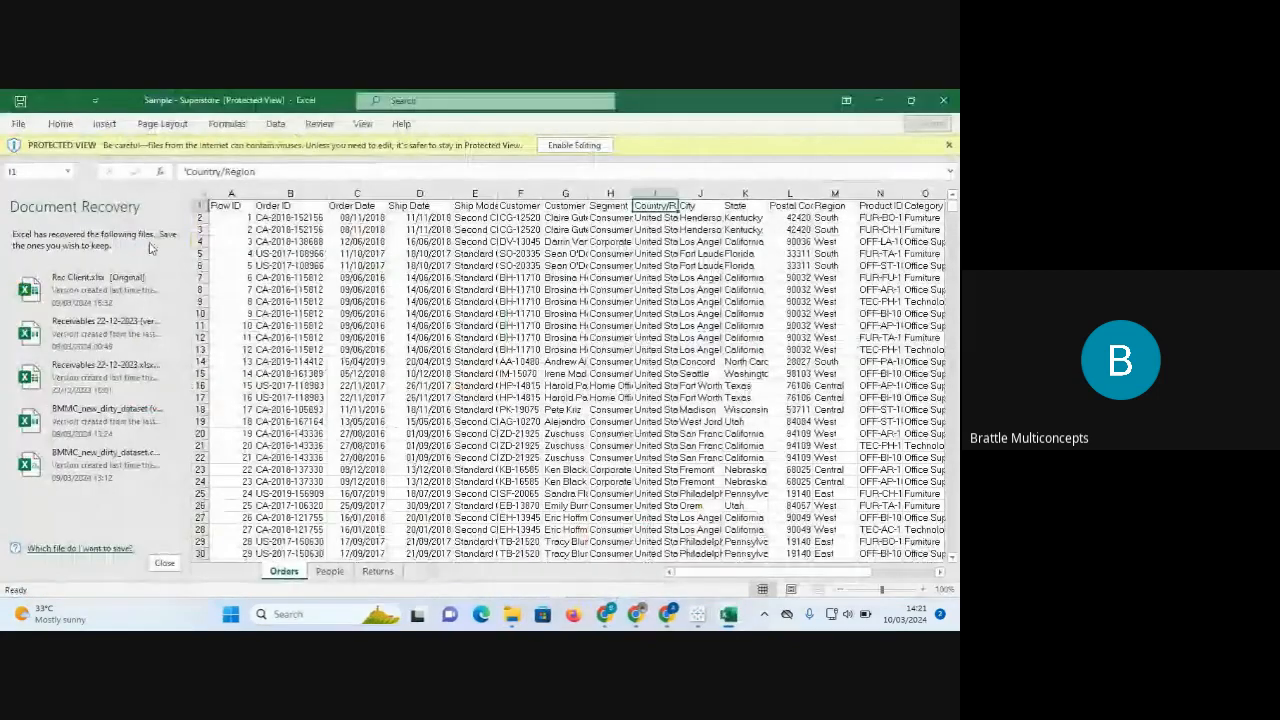
# Discard Excel's recovered files, then switch to Tableau and back to the Superstore workbook.
pyautogui.click(165, 566)
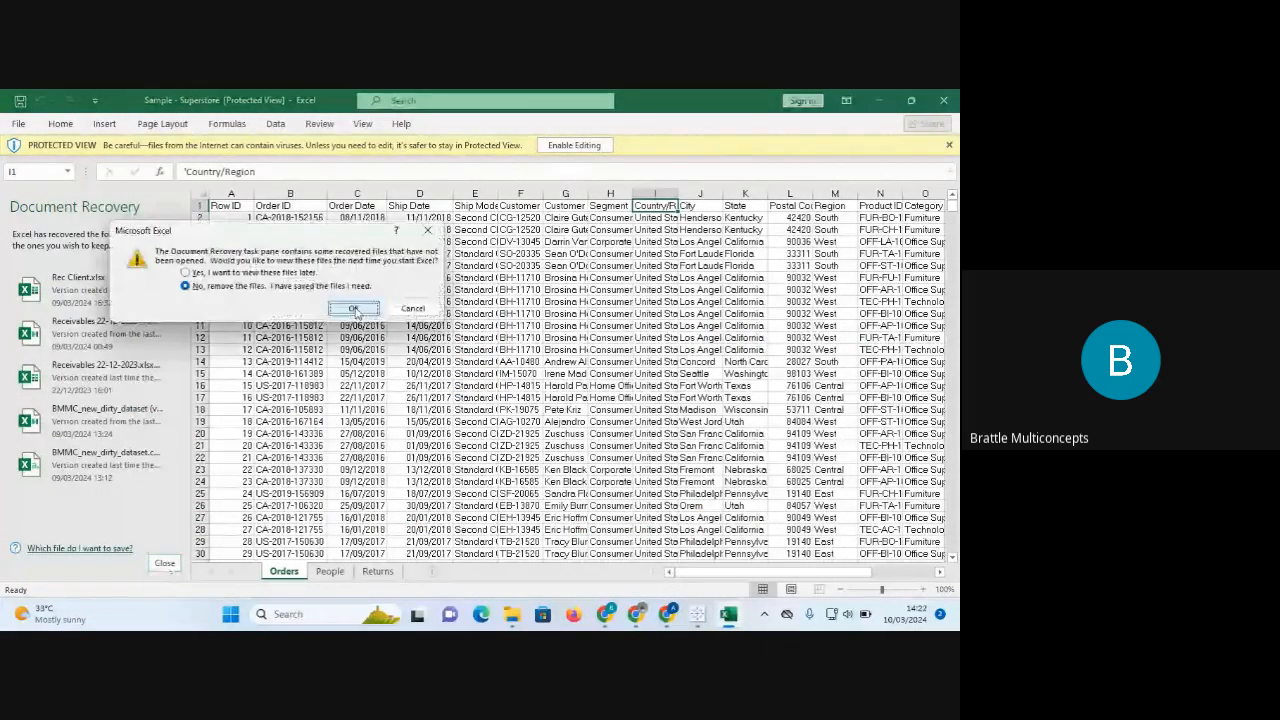
pyautogui.click(352, 308)
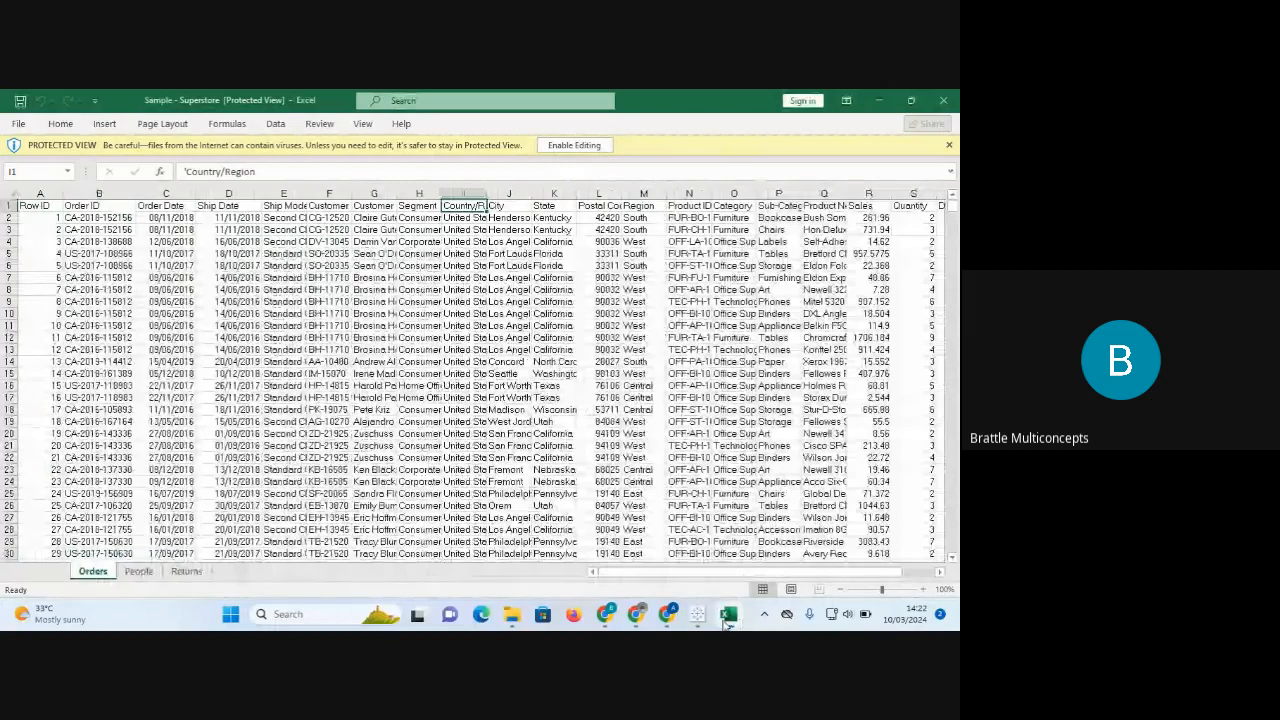
pyautogui.click(697, 614)
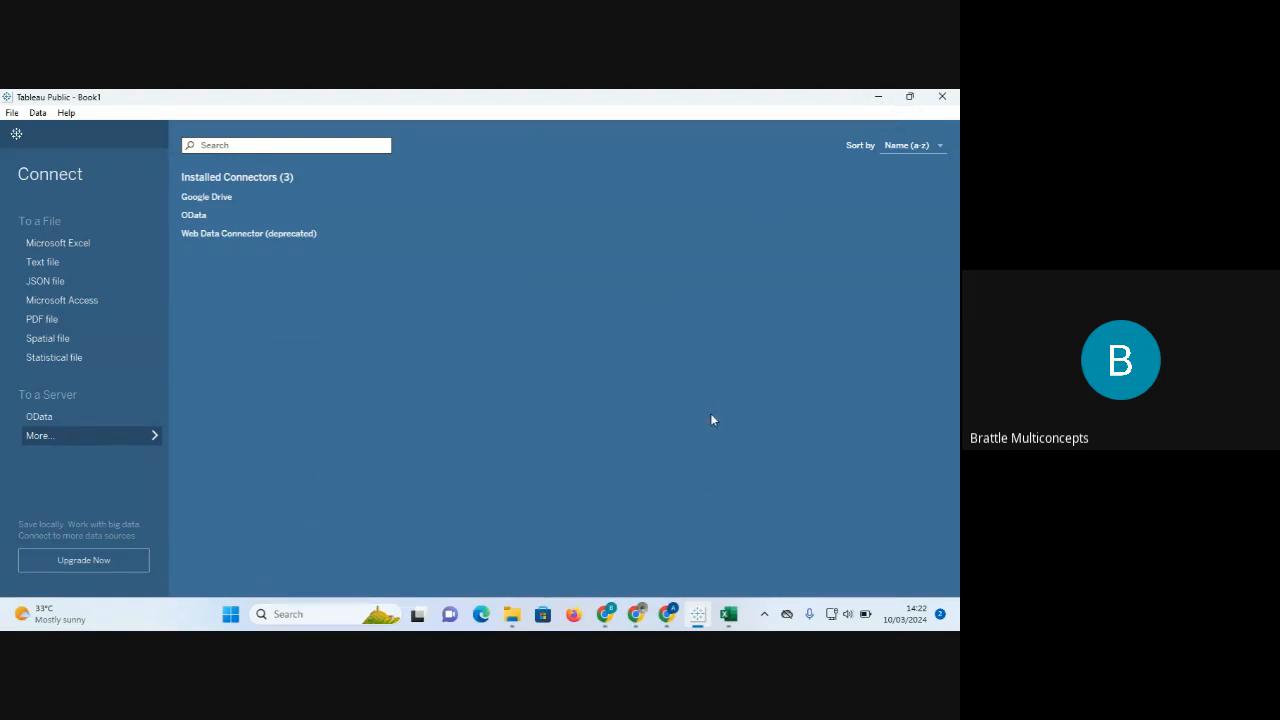
pyautogui.moveTo(728, 612)
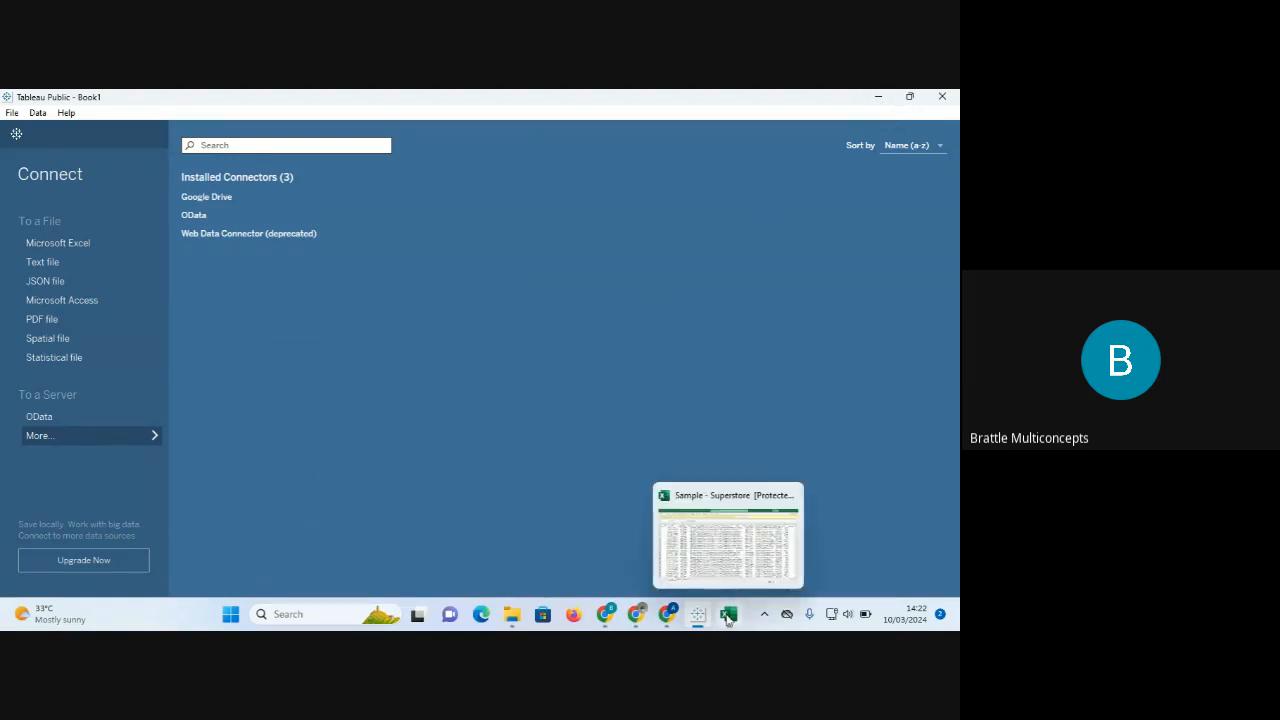
pyautogui.click(731, 540)
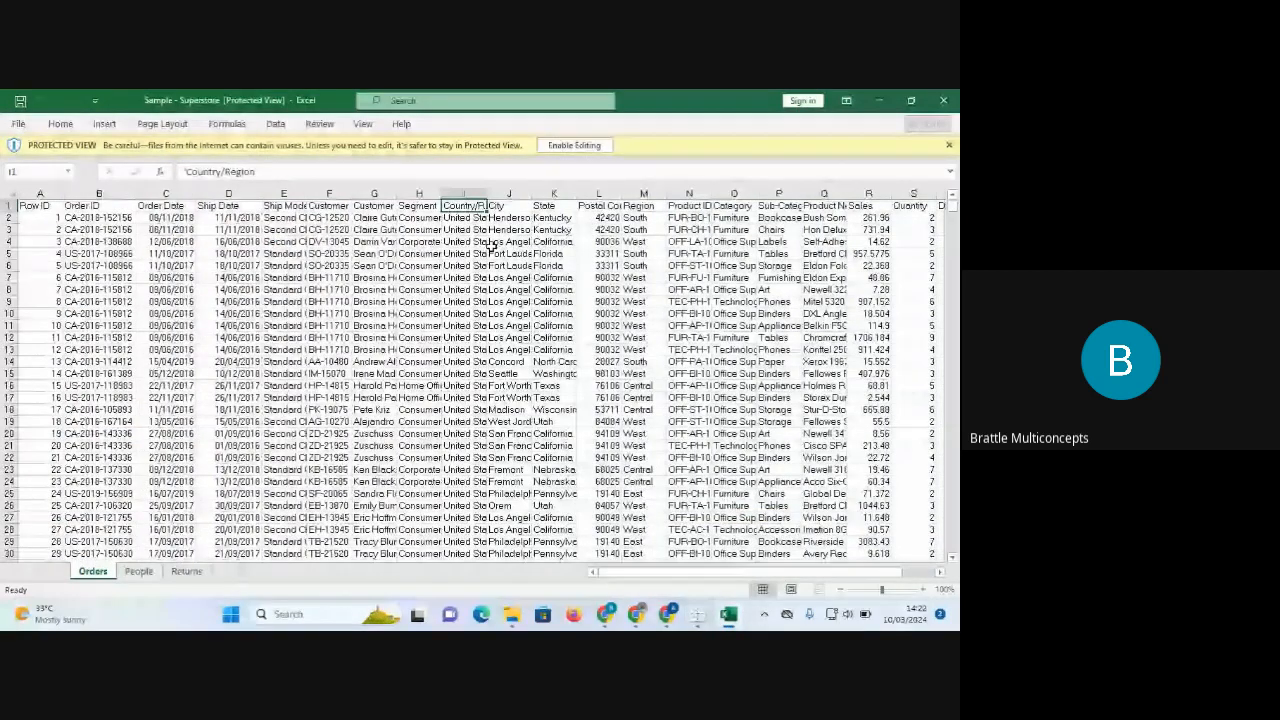
pyautogui.click(584, 147)
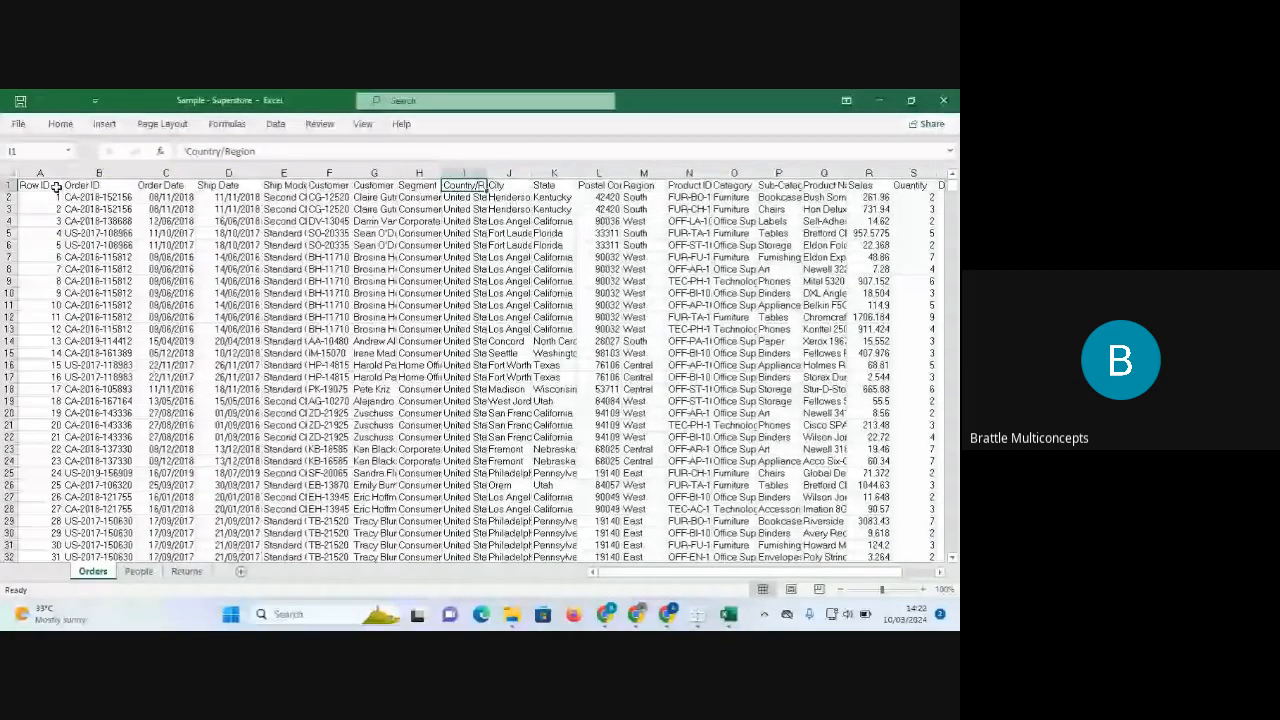
pyautogui.click(41, 172)
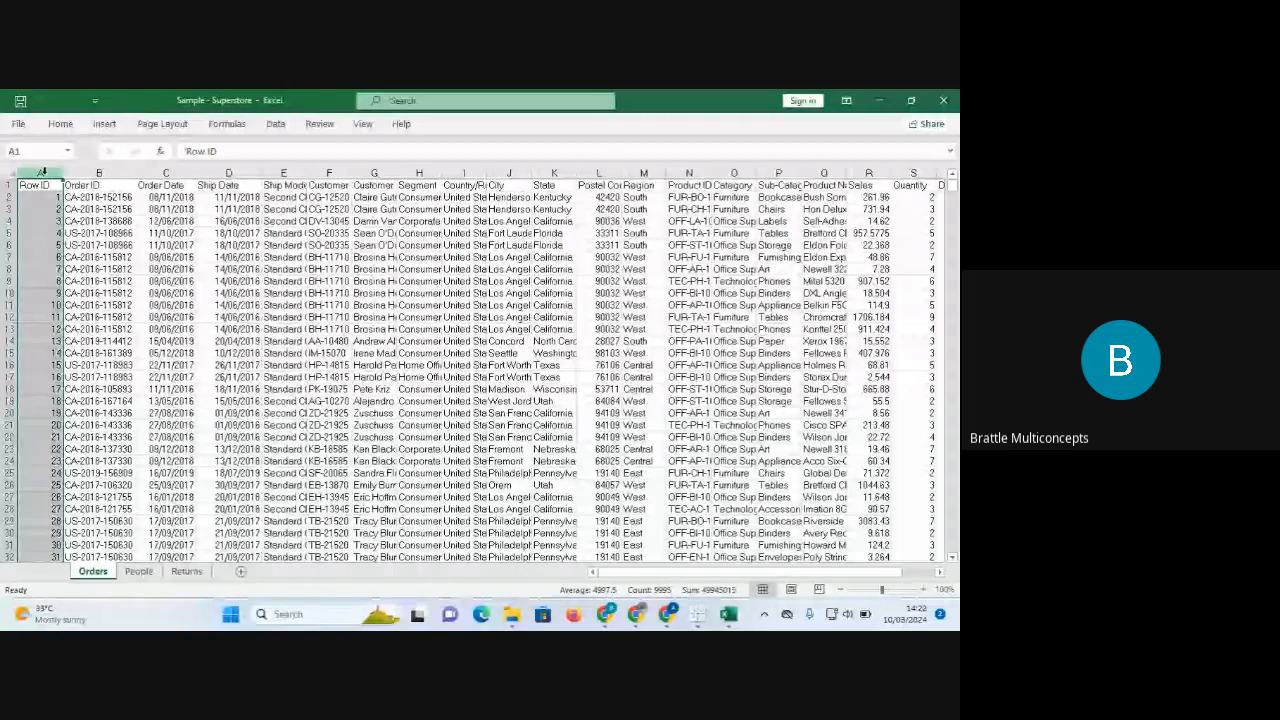
pyautogui.click(88, 175)
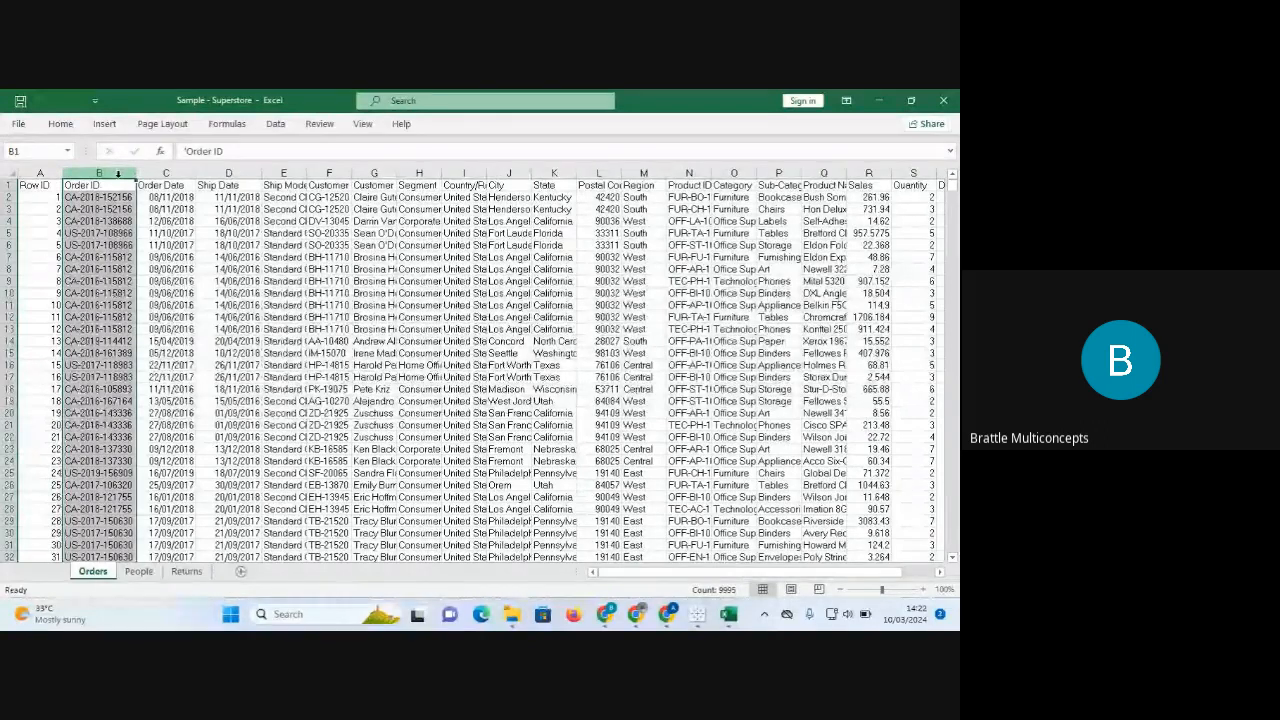
pyautogui.click(171, 172)
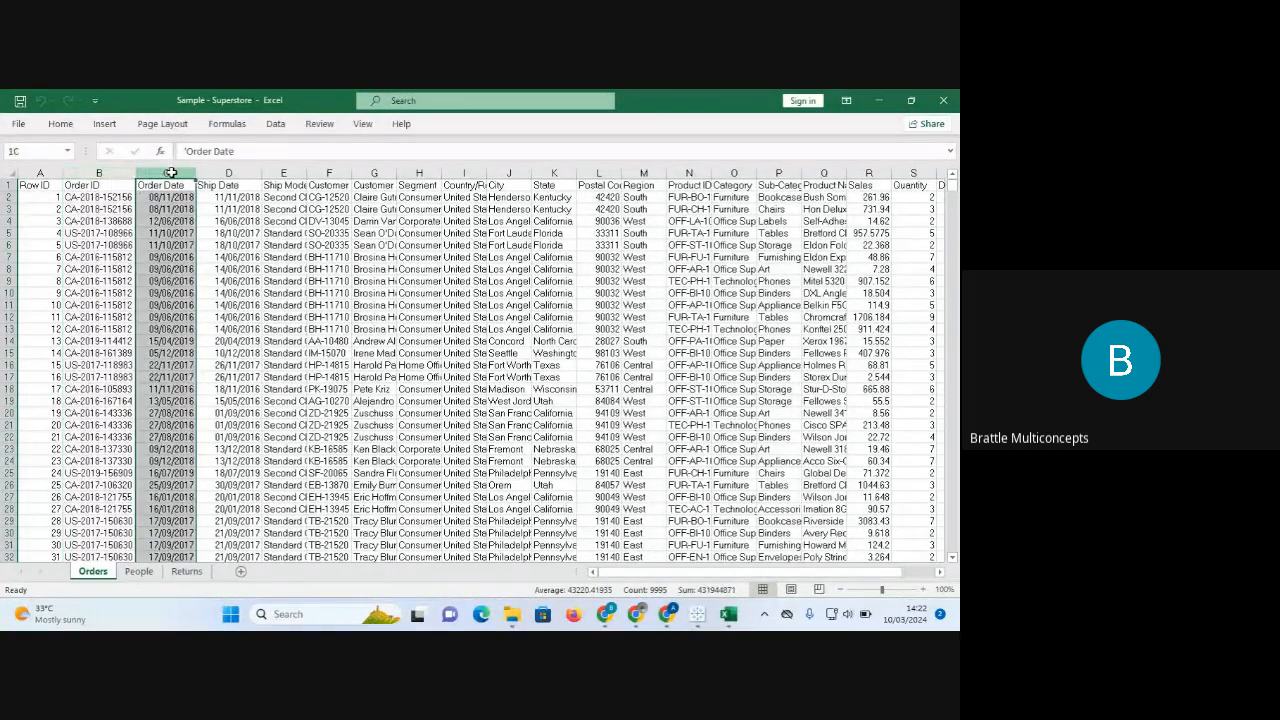
pyautogui.click(227, 172)
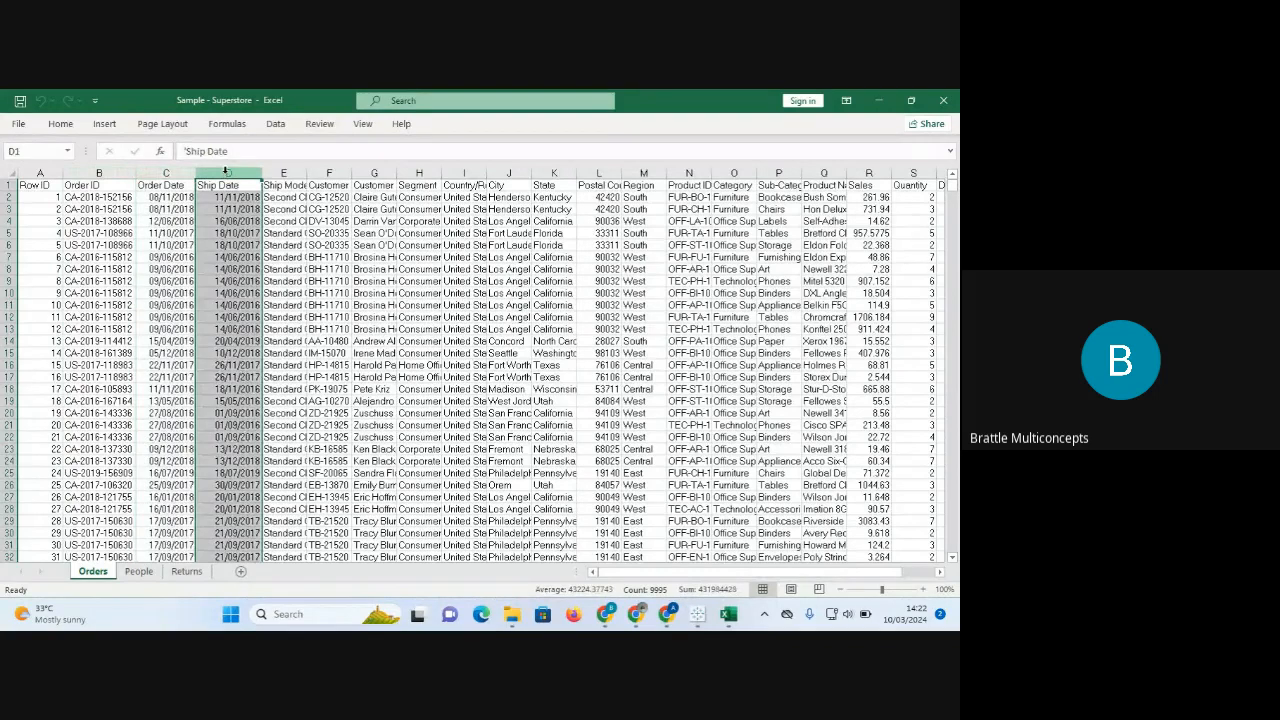
pyautogui.click(283, 173)
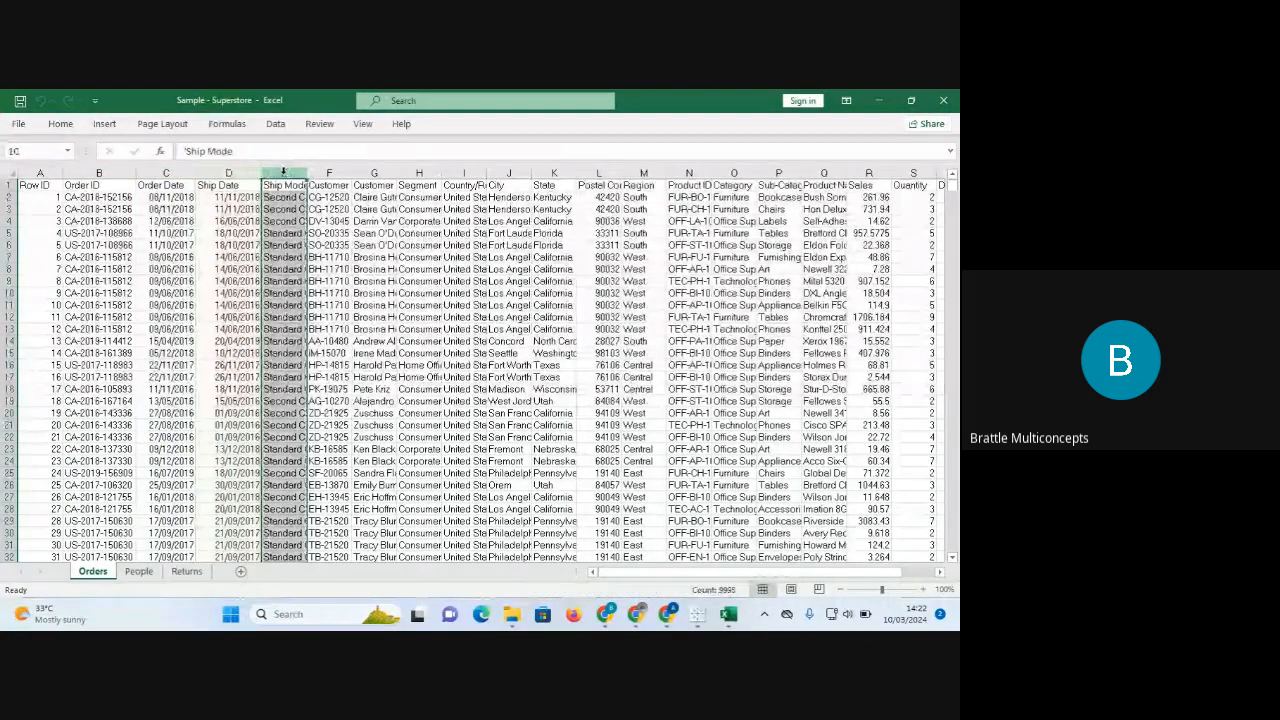
pyautogui.click(339, 173)
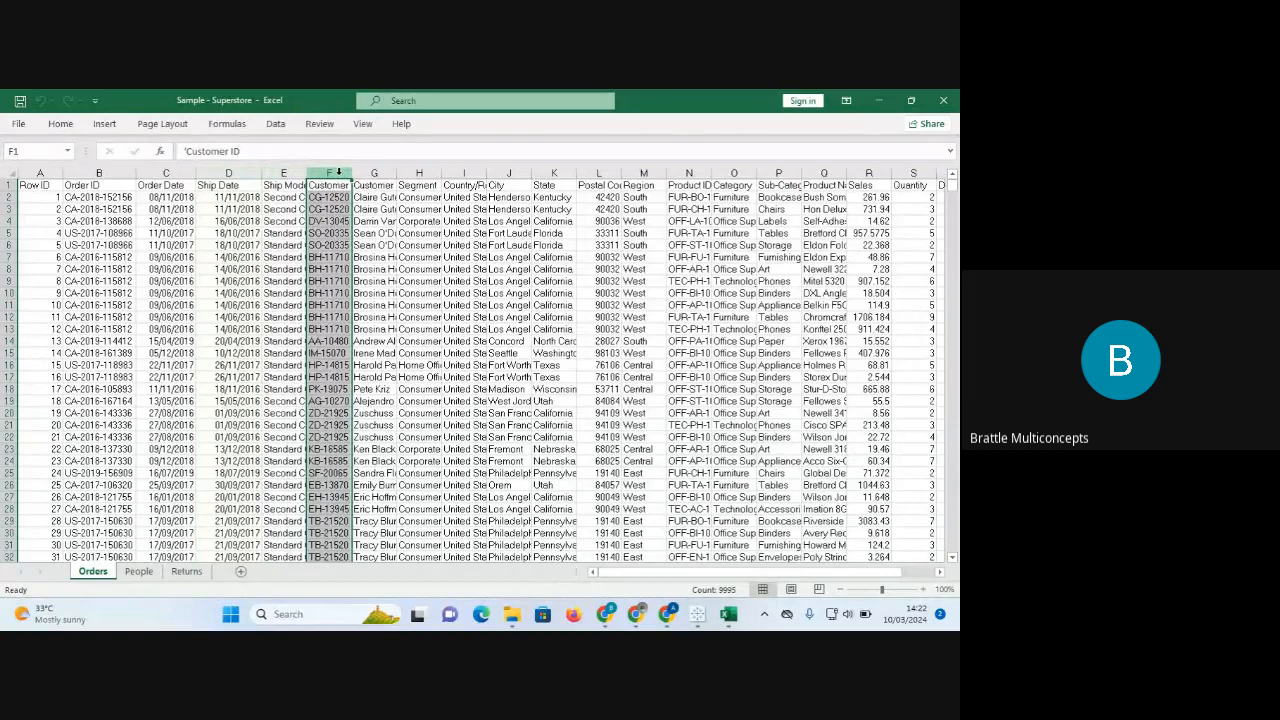
pyautogui.click(380, 174)
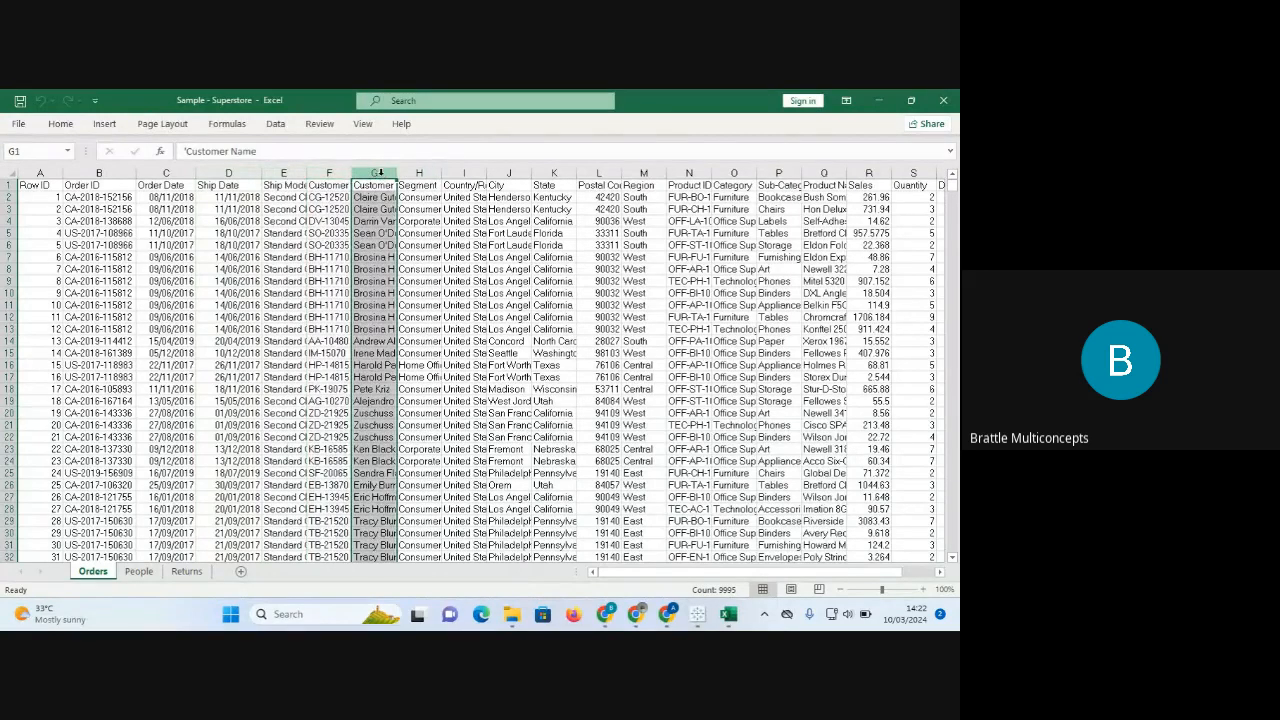
pyautogui.click(429, 173)
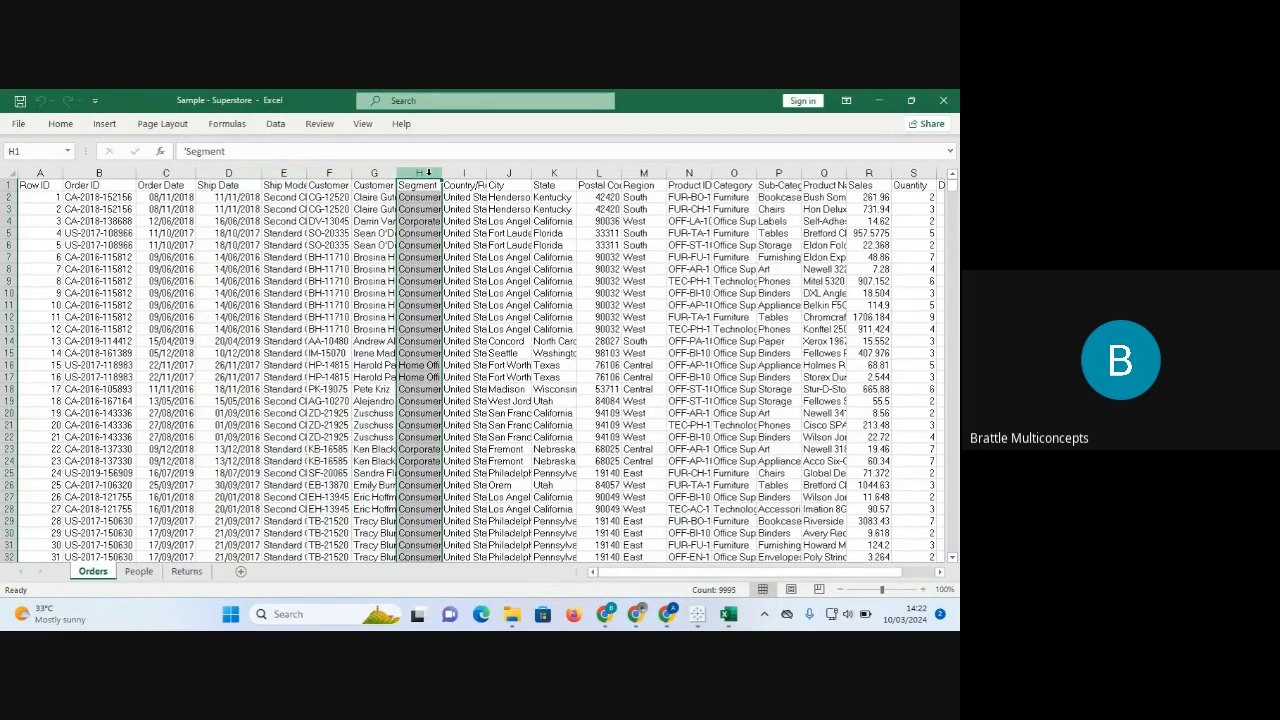
pyautogui.moveTo(440, 175); pyautogui.dragTo(512, 170)
pyautogui.click(485, 172)
pyautogui.click(524, 172)
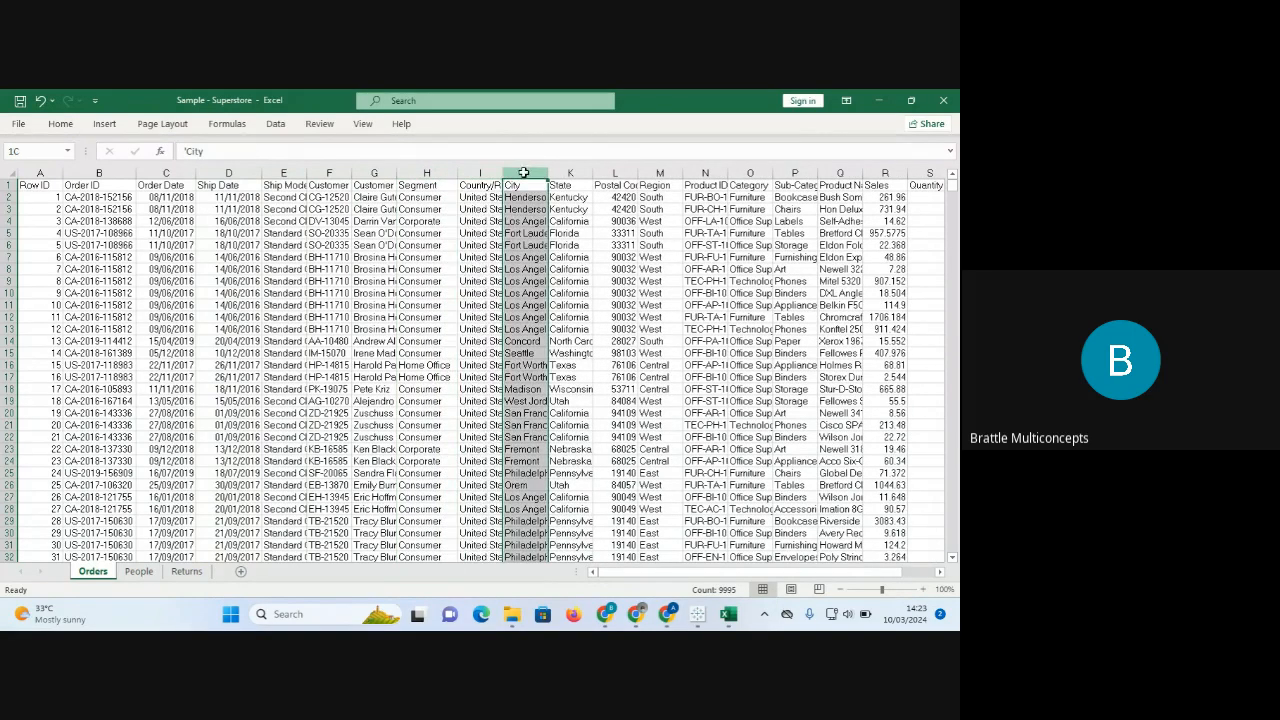
pyautogui.click(573, 173)
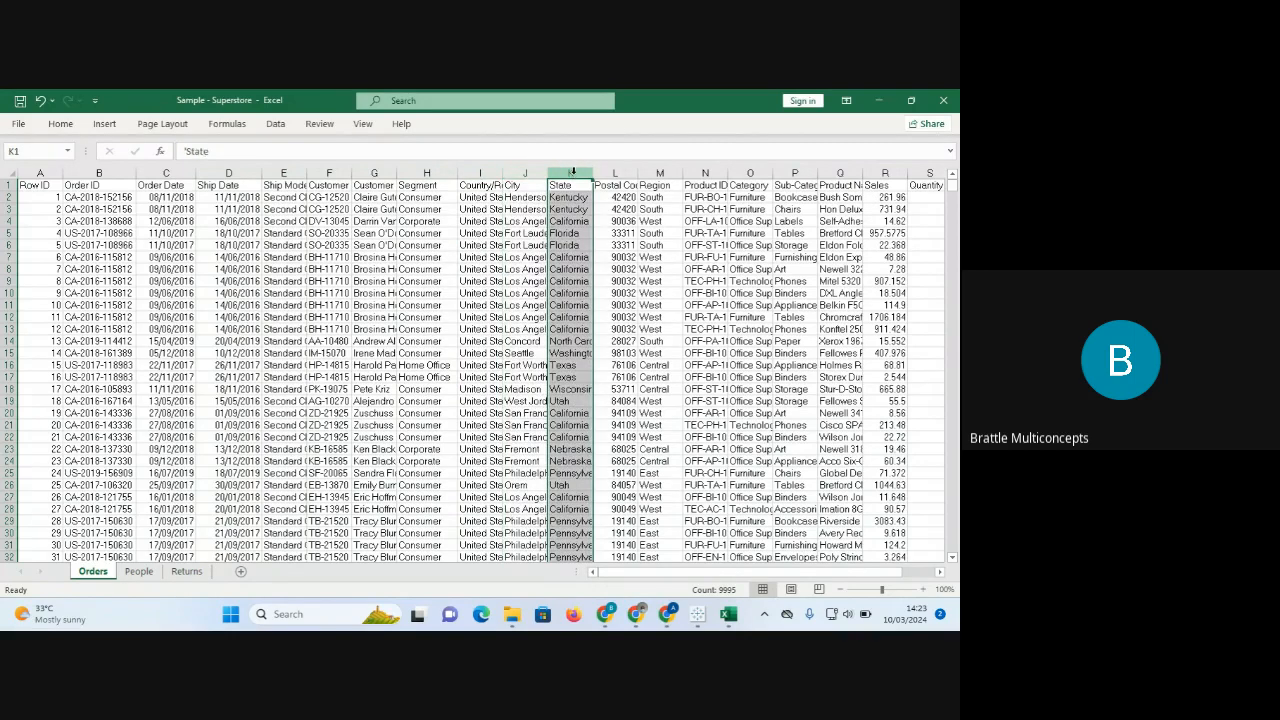
pyautogui.click(611, 174)
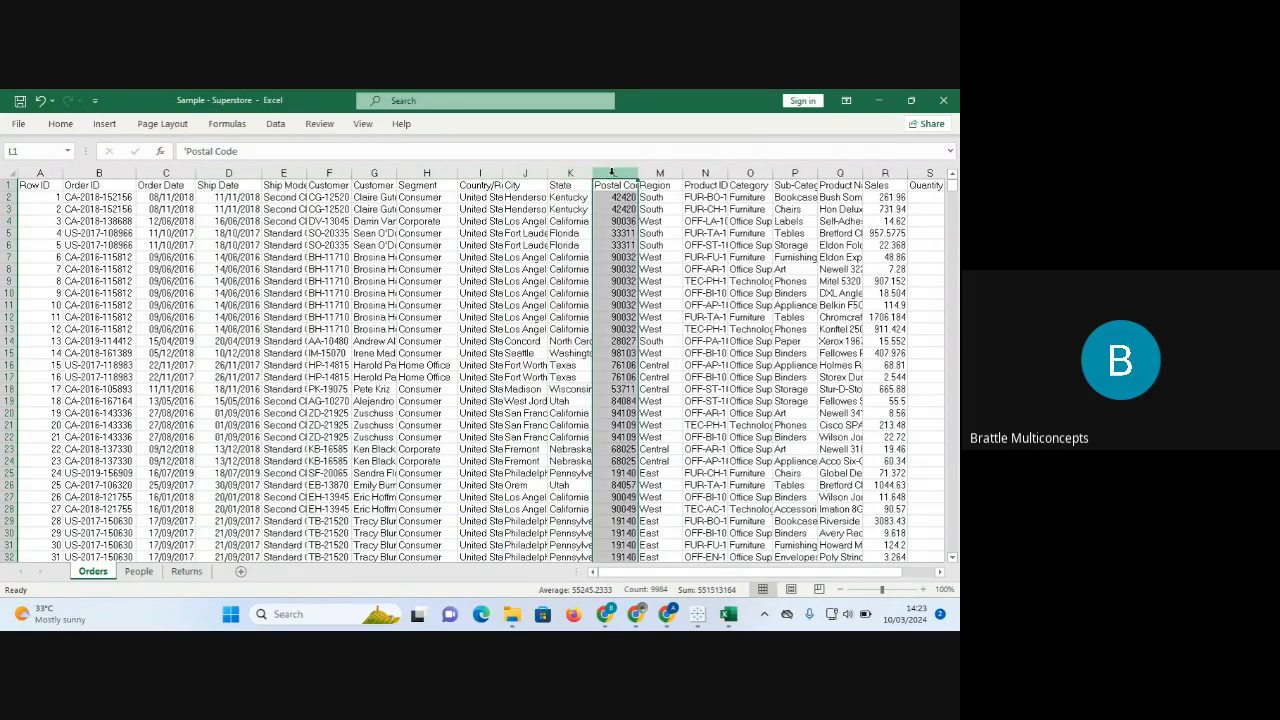
pyautogui.click(668, 173)
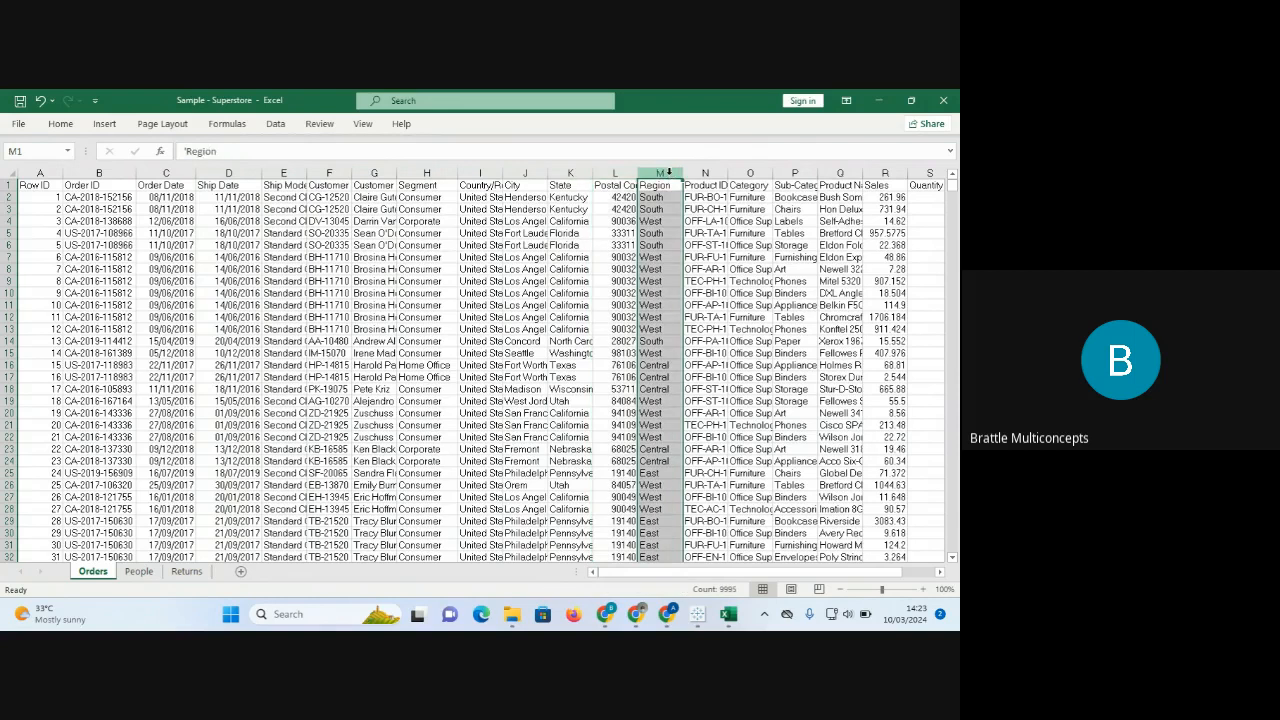
pyautogui.click(704, 174)
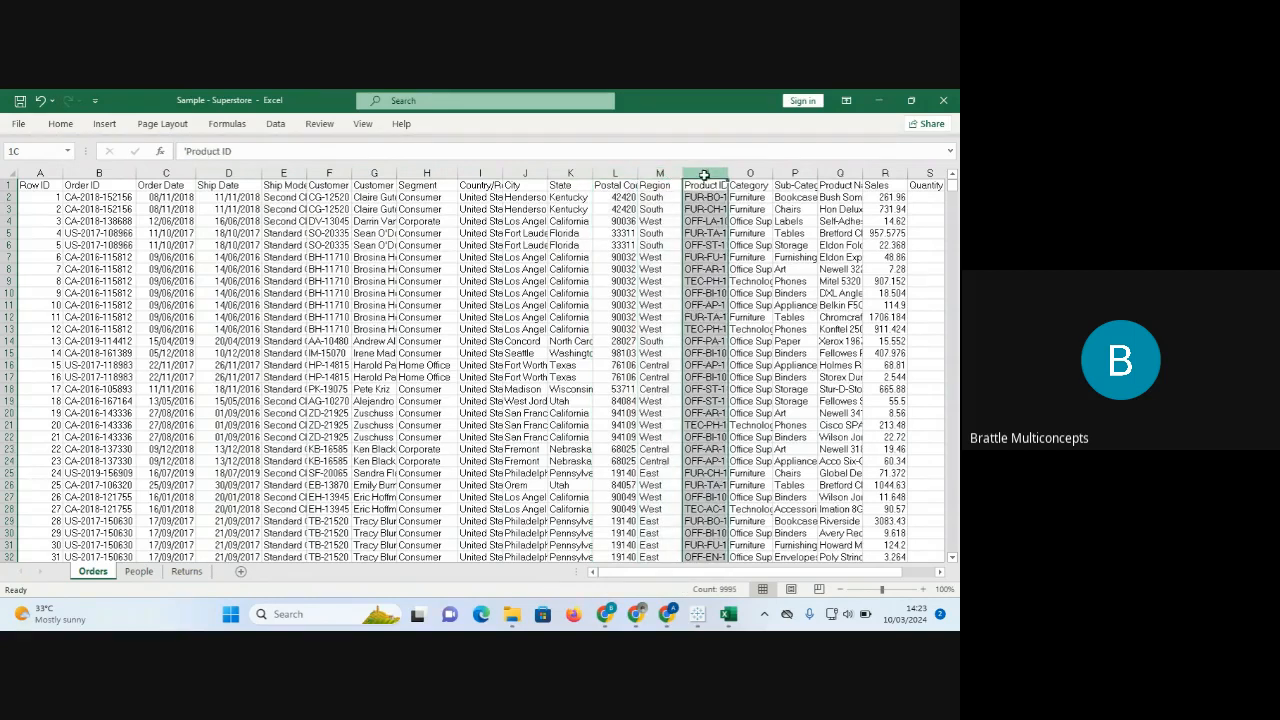
pyautogui.click(759, 173)
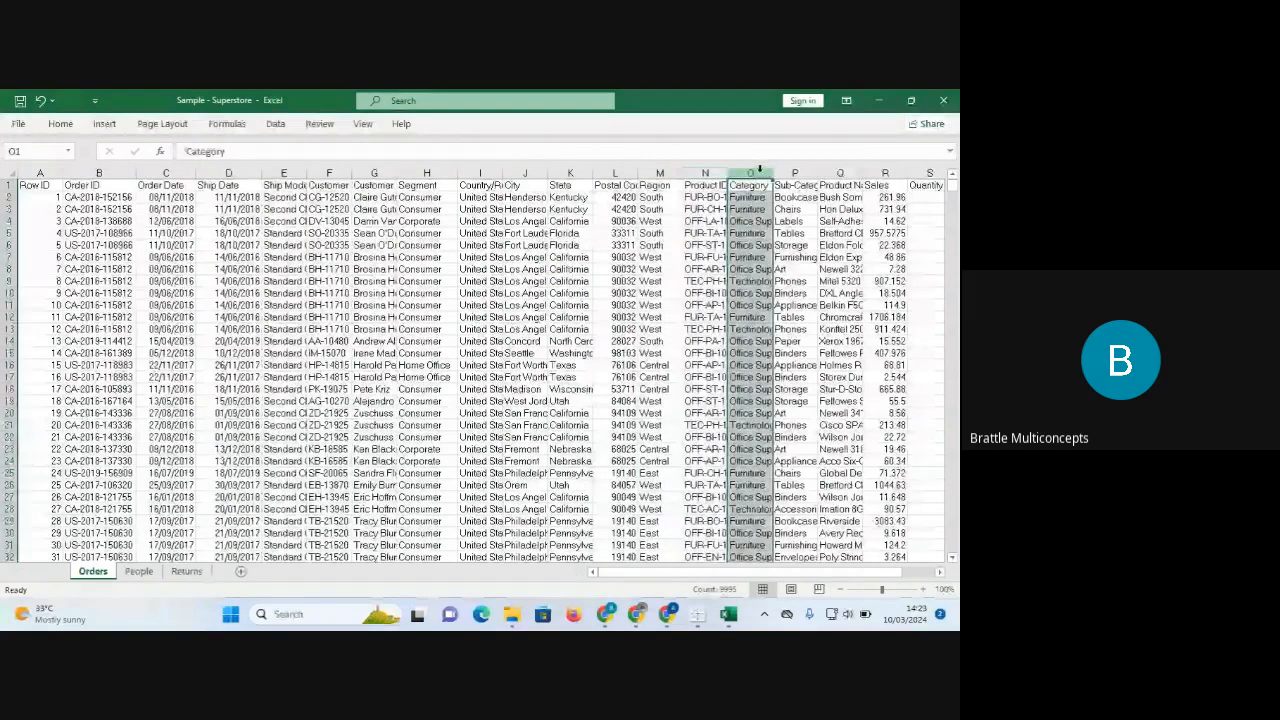
pyautogui.click(795, 173)
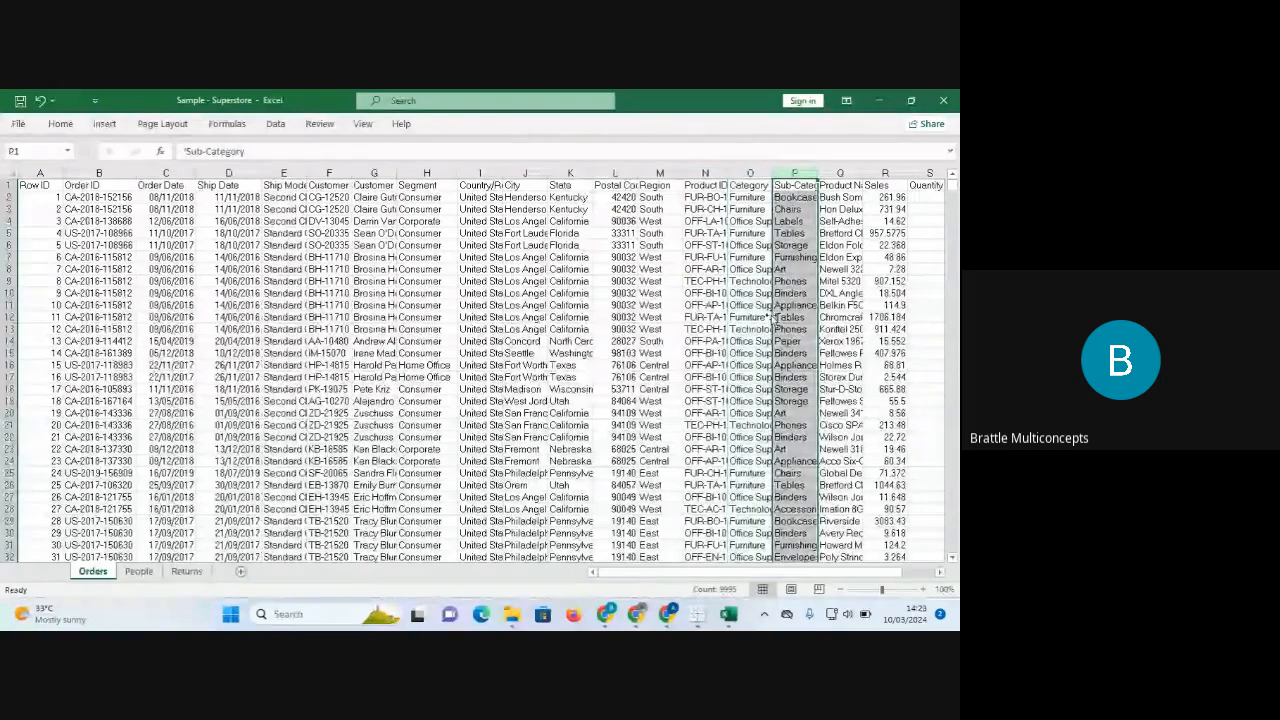
pyautogui.click(838, 174)
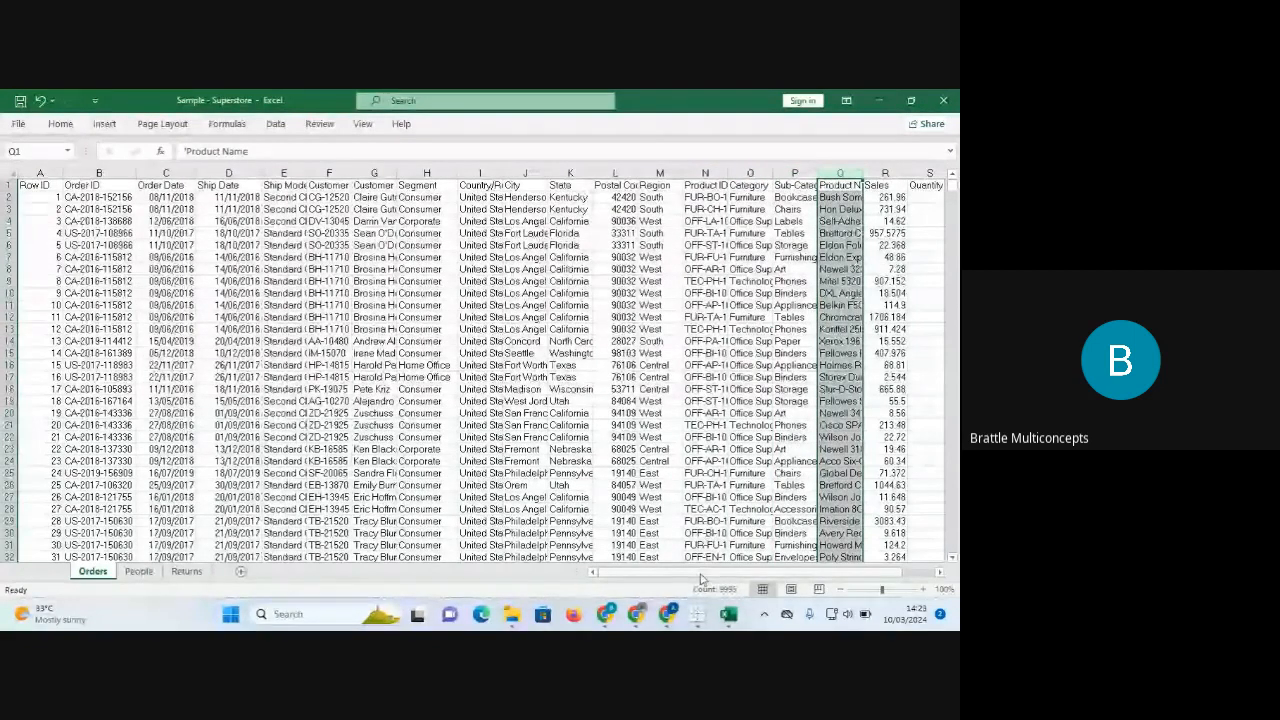
pyautogui.moveTo(703, 574); pyautogui.dragTo(755, 572)
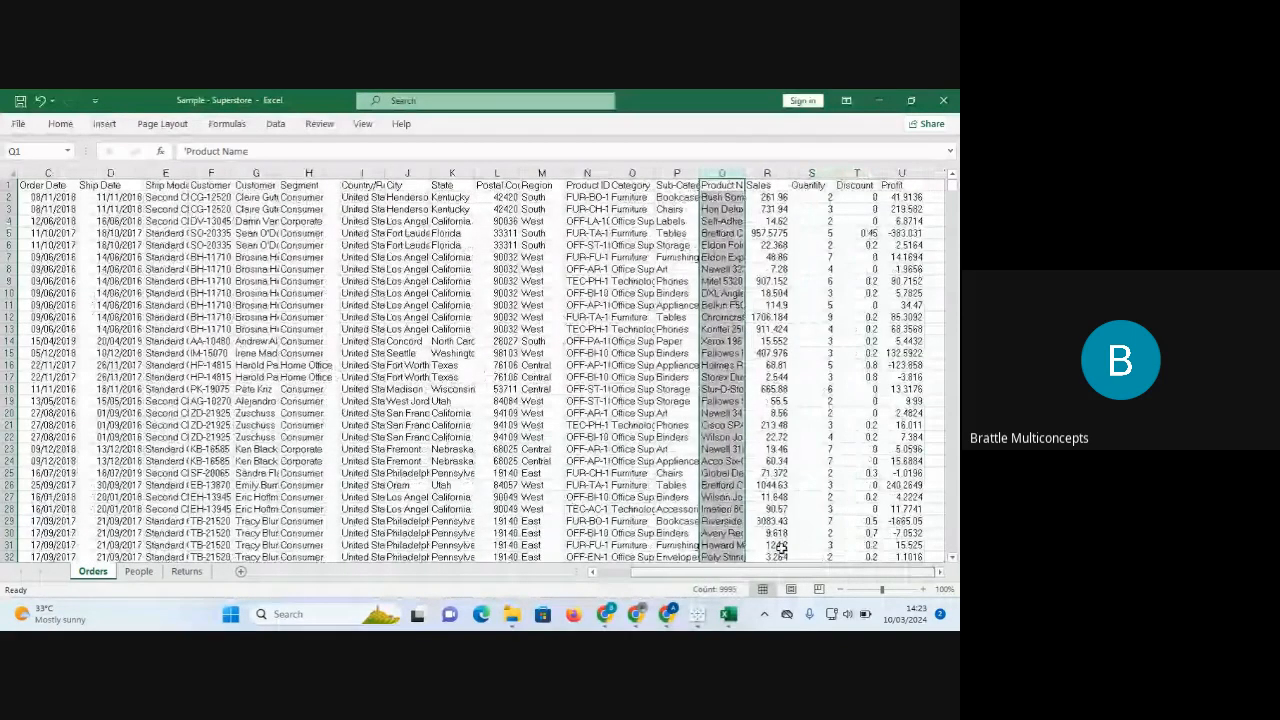
pyautogui.click(764, 170)
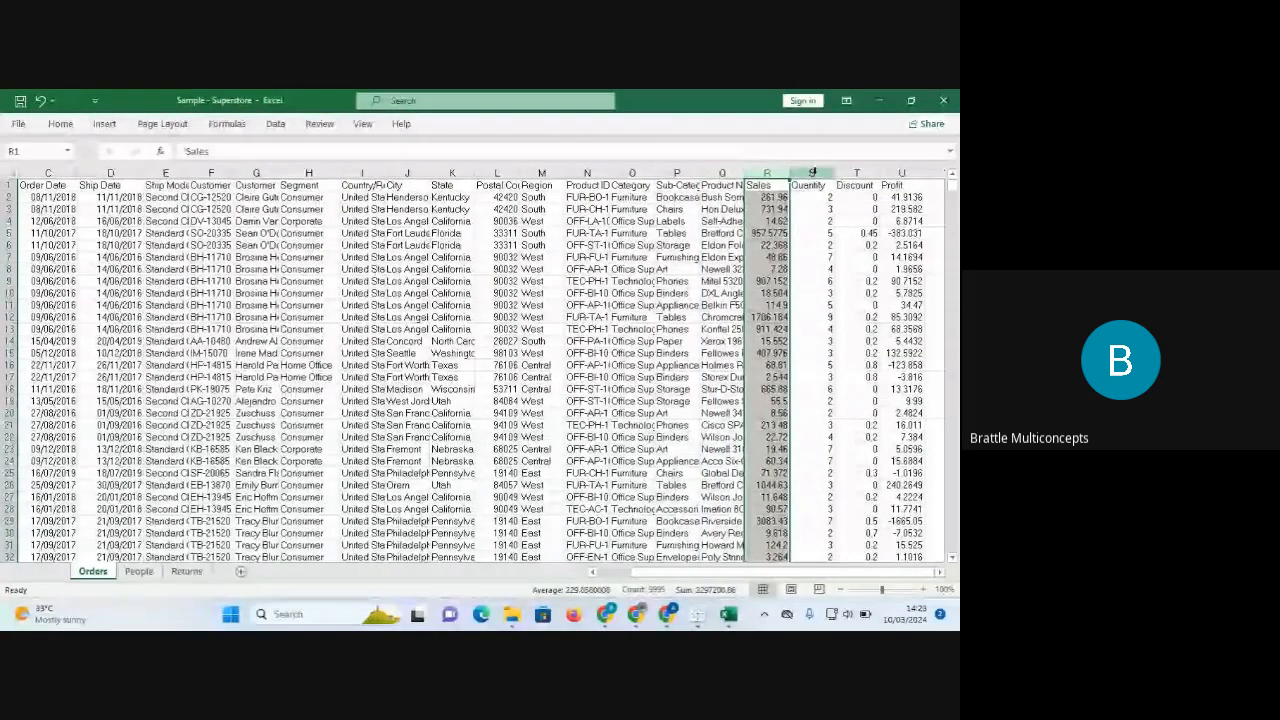
pyautogui.click(812, 173)
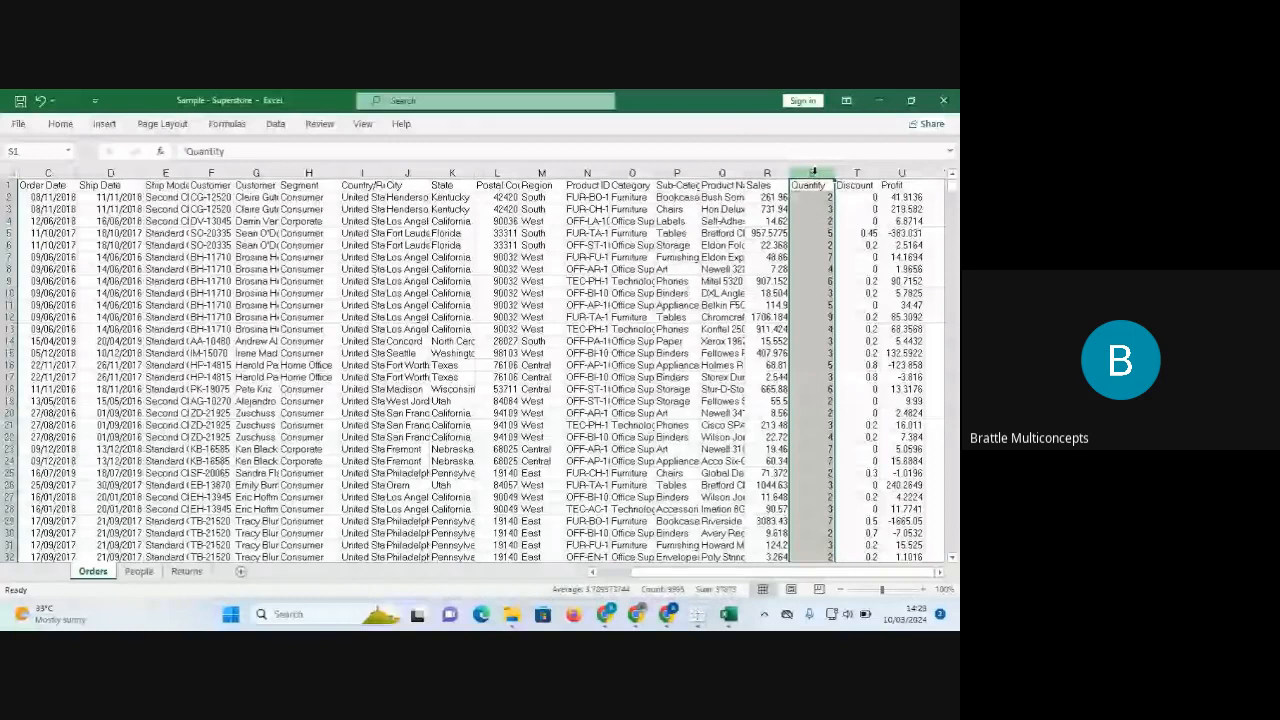
pyautogui.click(855, 175)
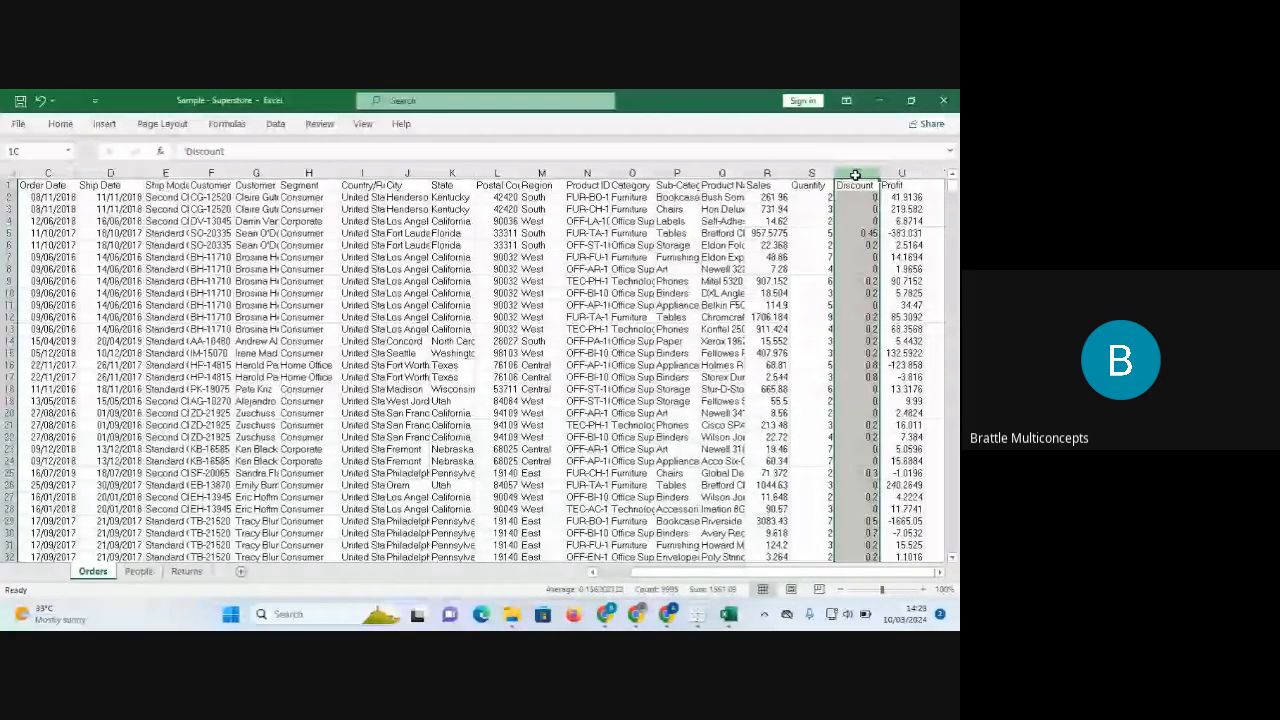
pyautogui.click(897, 173)
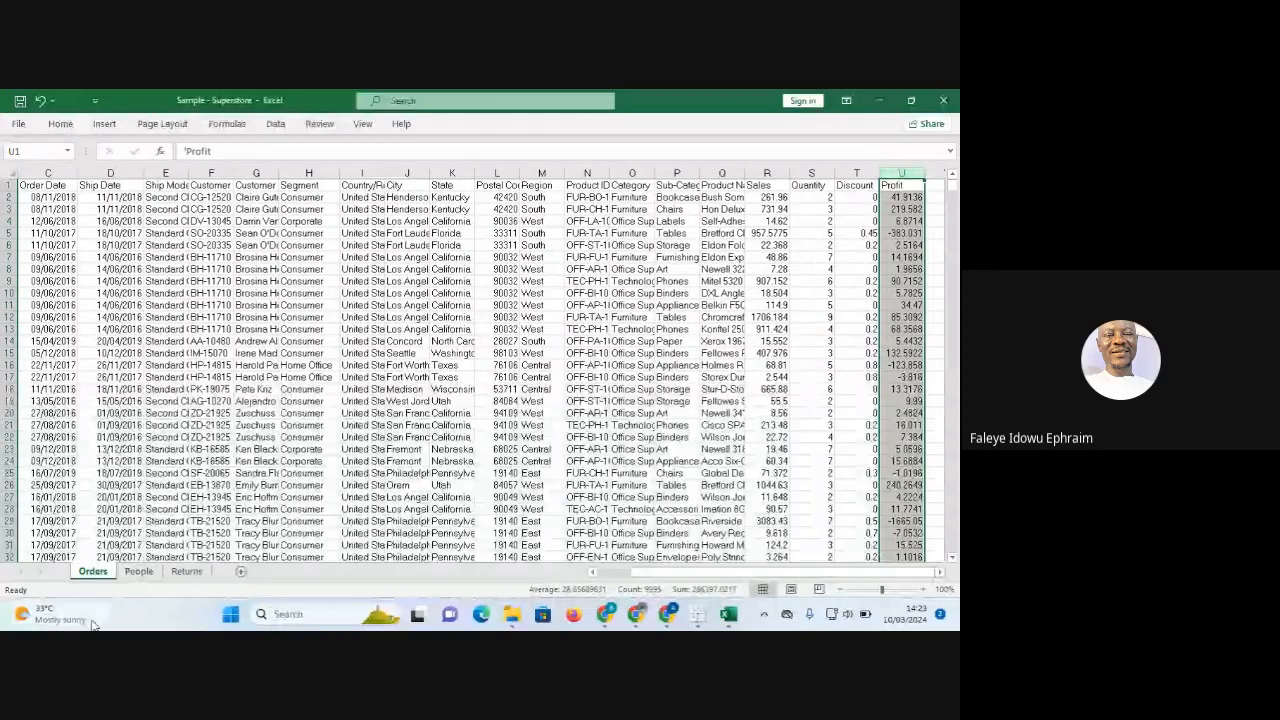
pyautogui.click(137, 574)
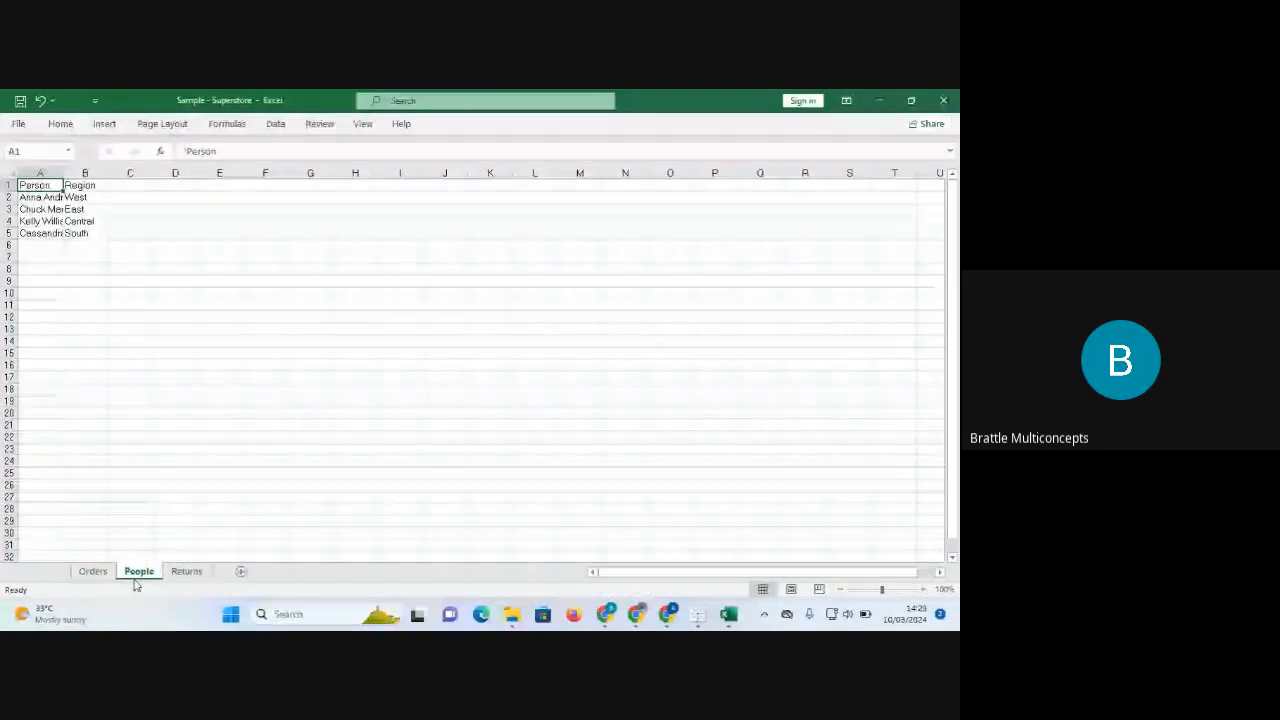
pyautogui.click(187, 572)
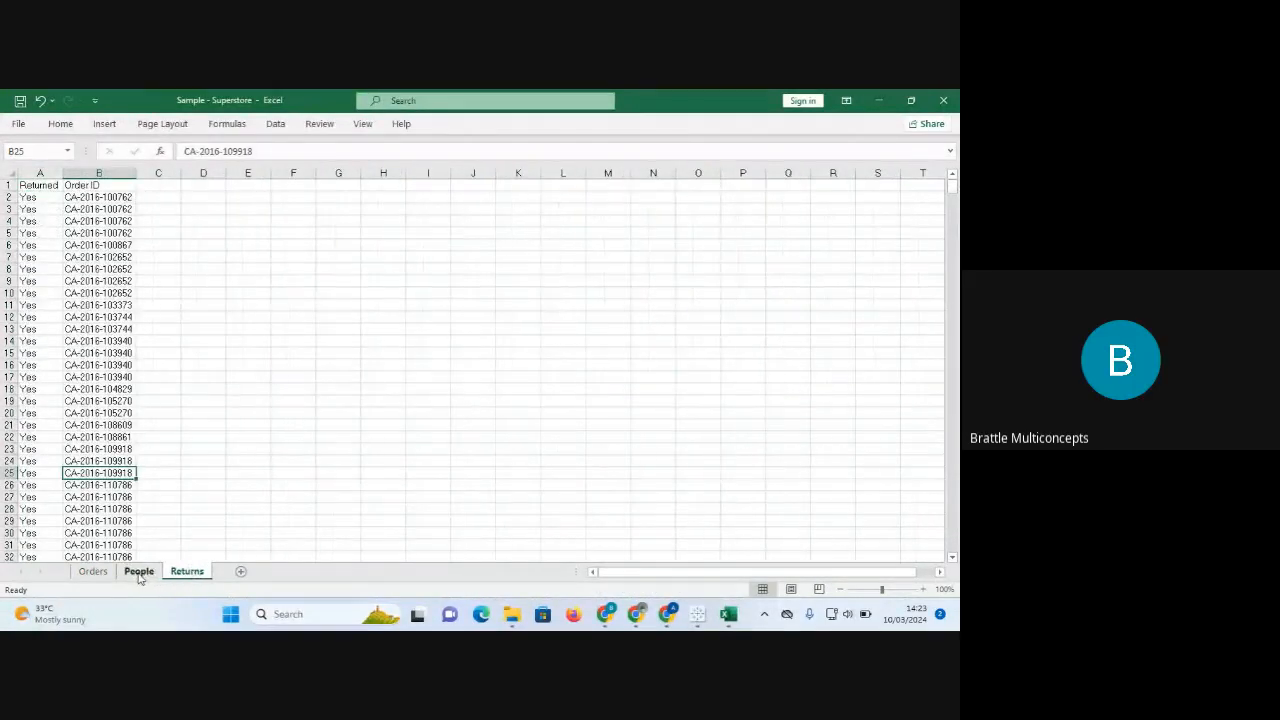
pyautogui.click(96, 573)
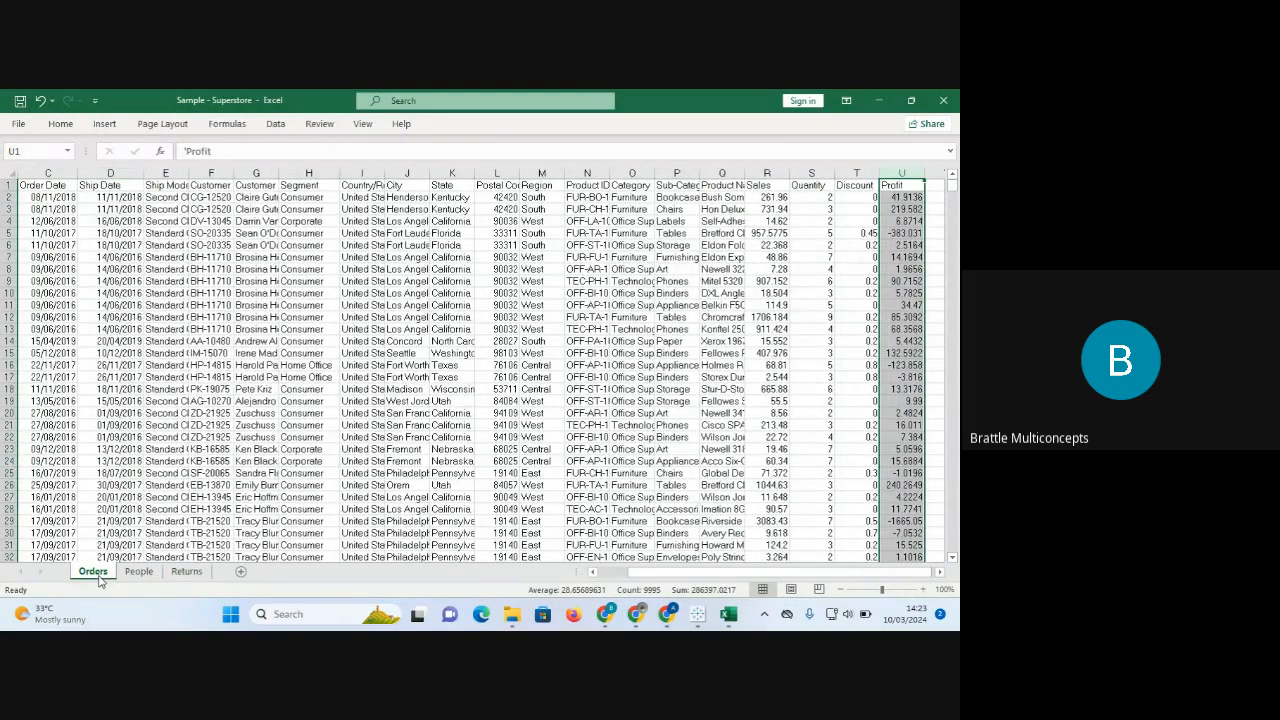
pyautogui.click(879, 101)
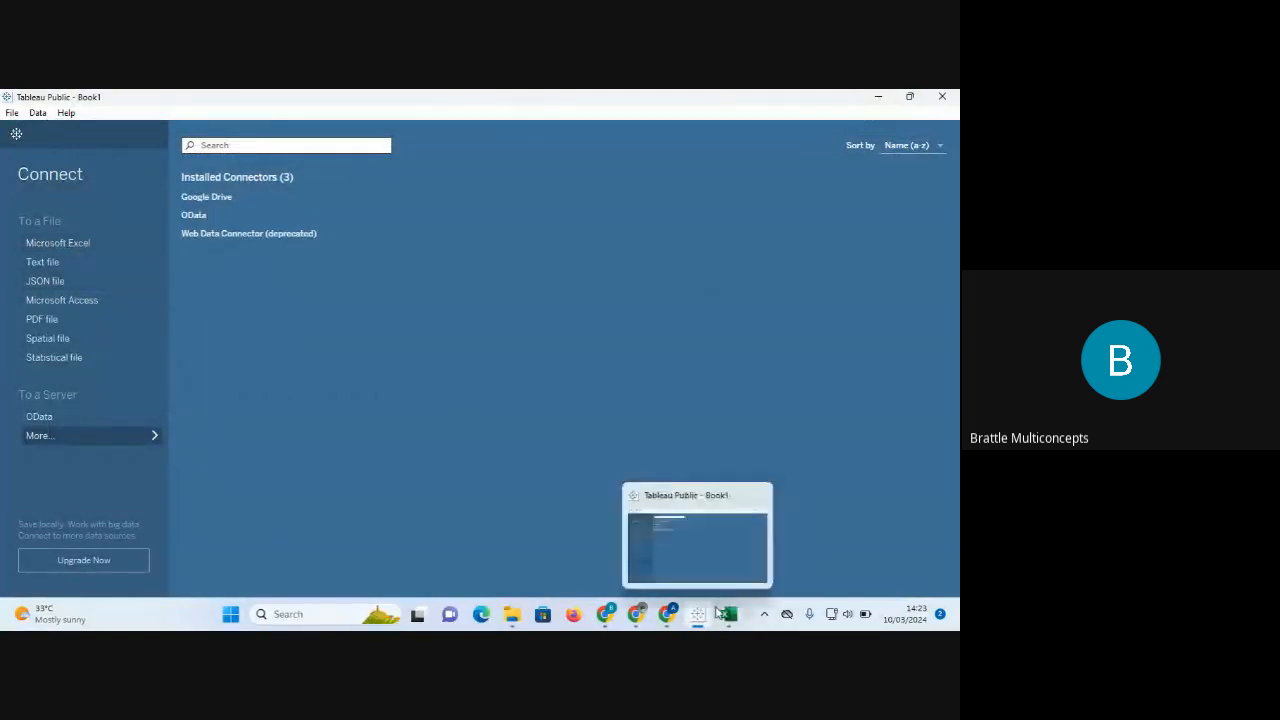
pyautogui.click(760, 562)
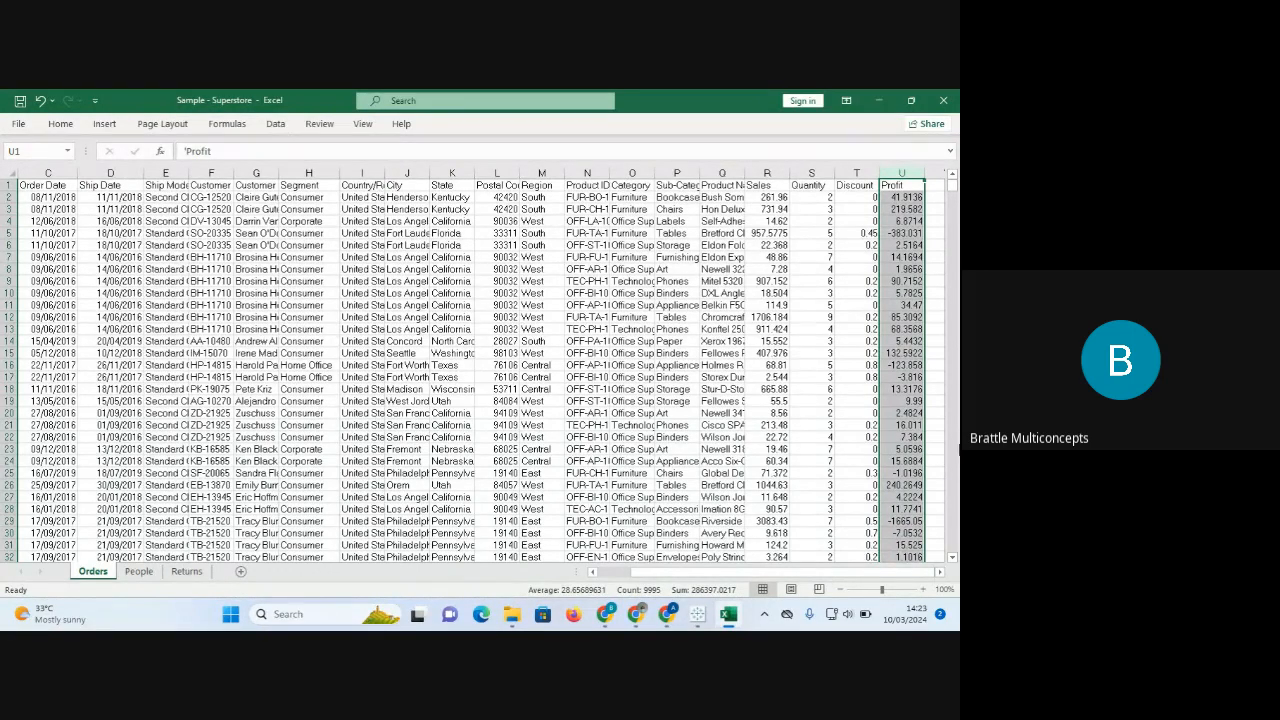
pyautogui.click(511, 617)
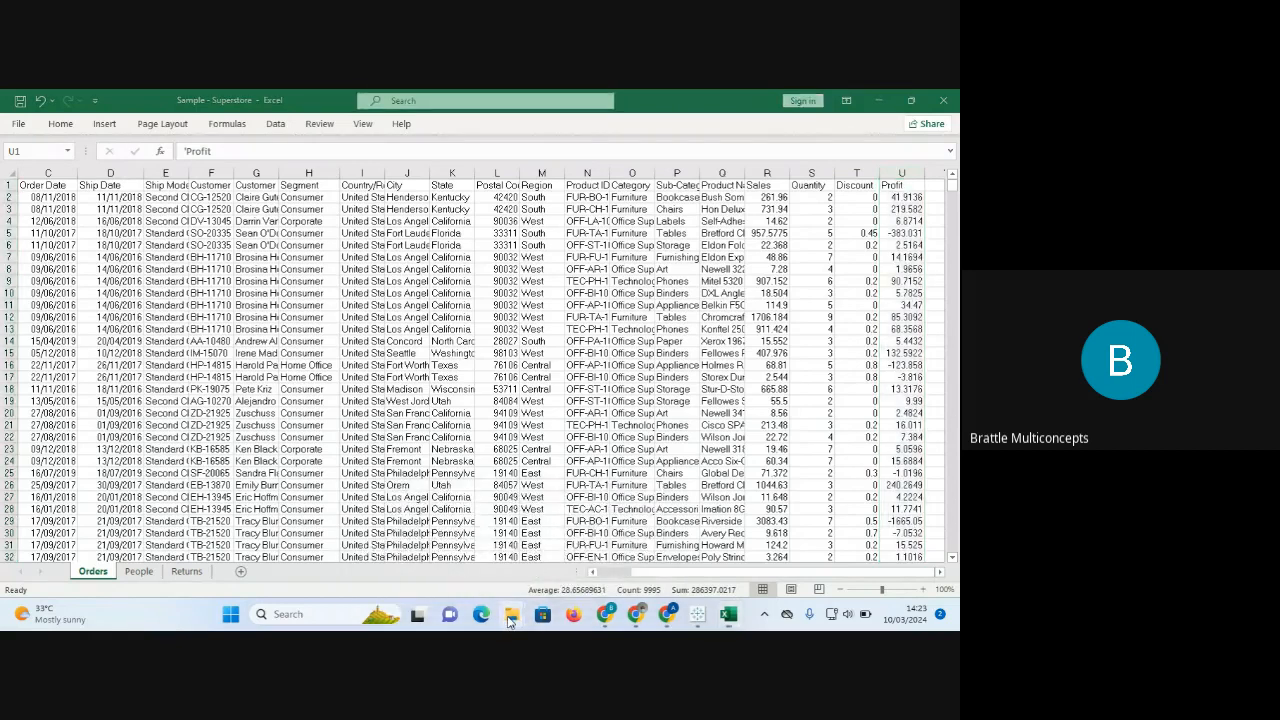
# Review the Properties of the Sample - Superstore file in Downloads, then close them.
pyautogui.click(468, 534)
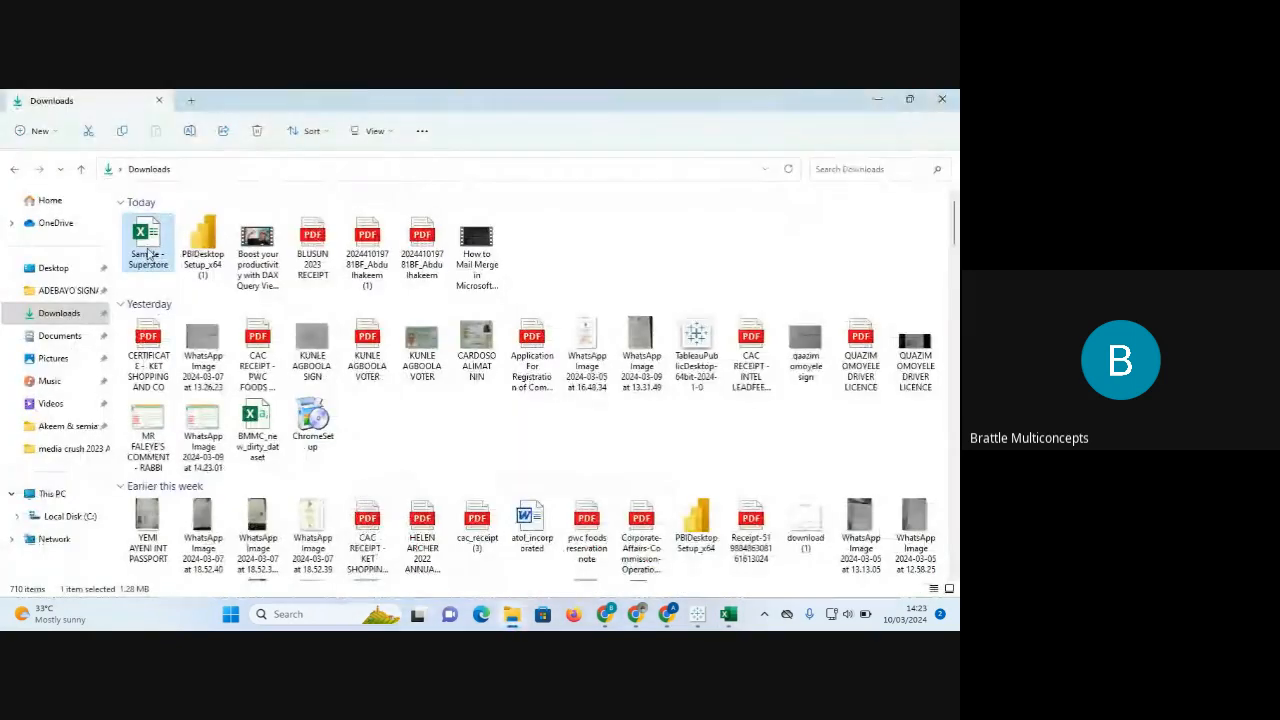
pyautogui.rightClick(148, 254)
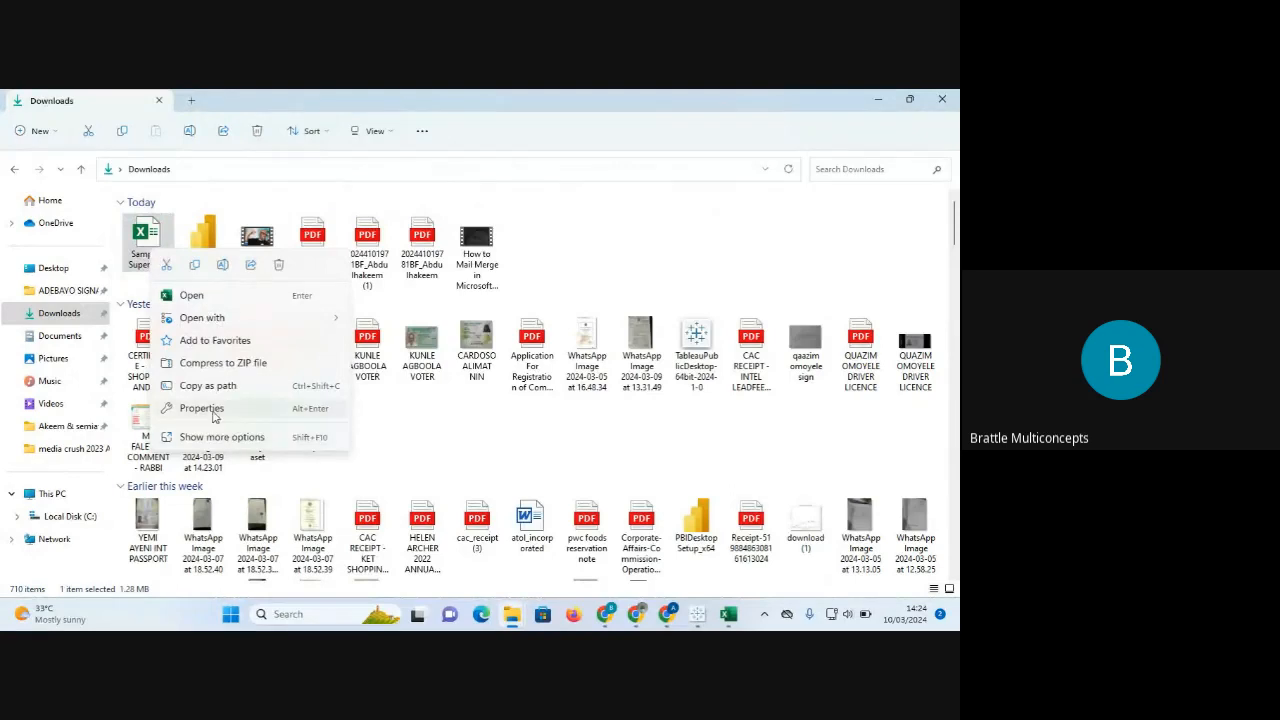
pyautogui.click(215, 412)
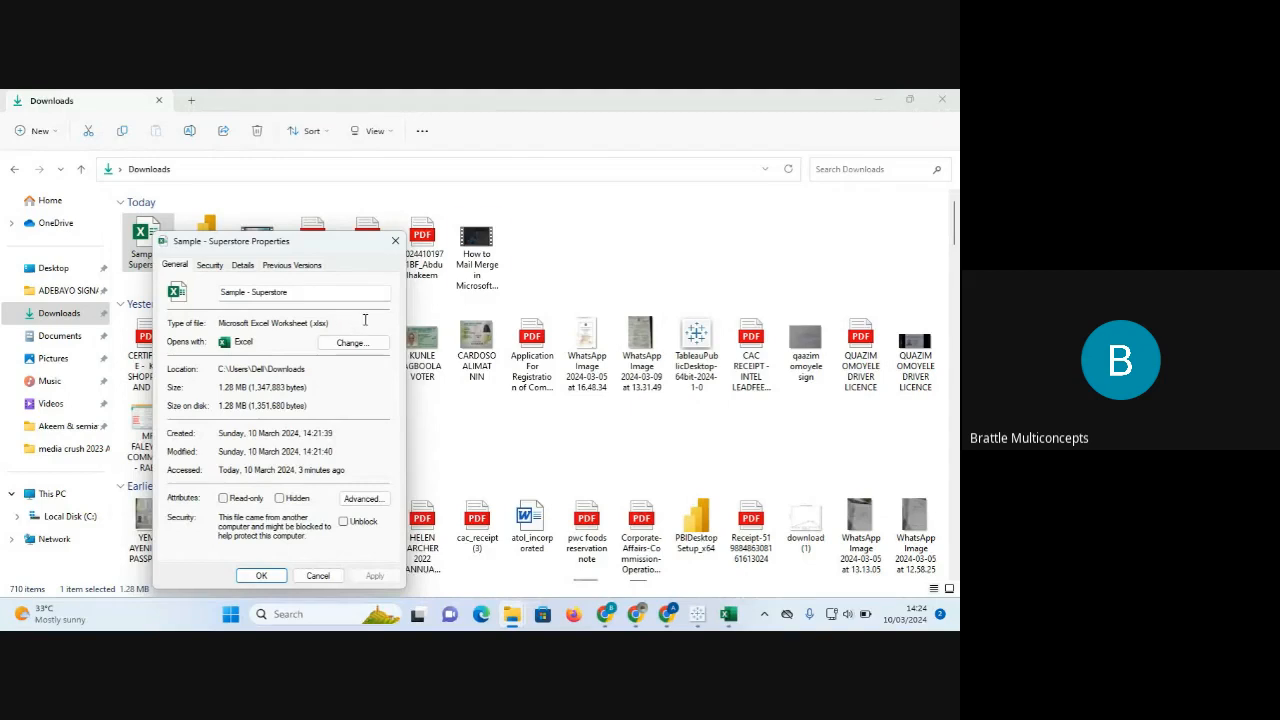
pyautogui.click(396, 242)
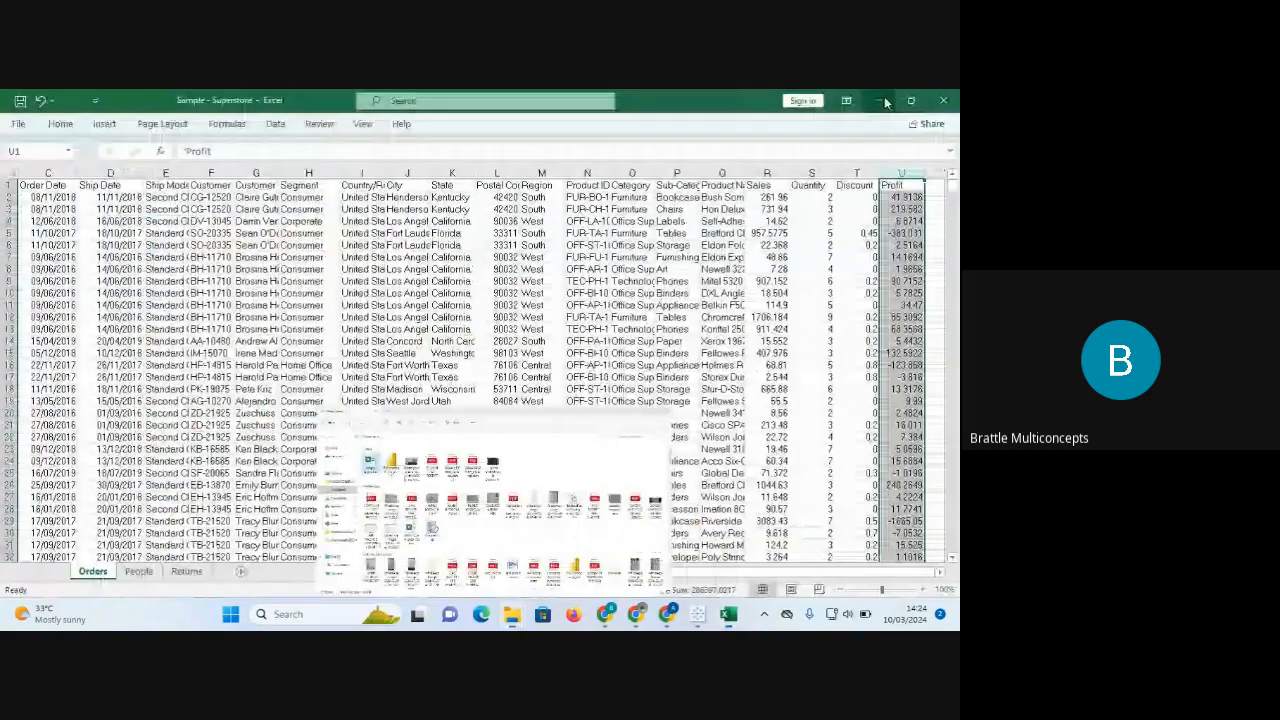
# Minimize File Explorer and close the Superstore workbook in Excel with Don't Save.
pyautogui.click(879, 99)
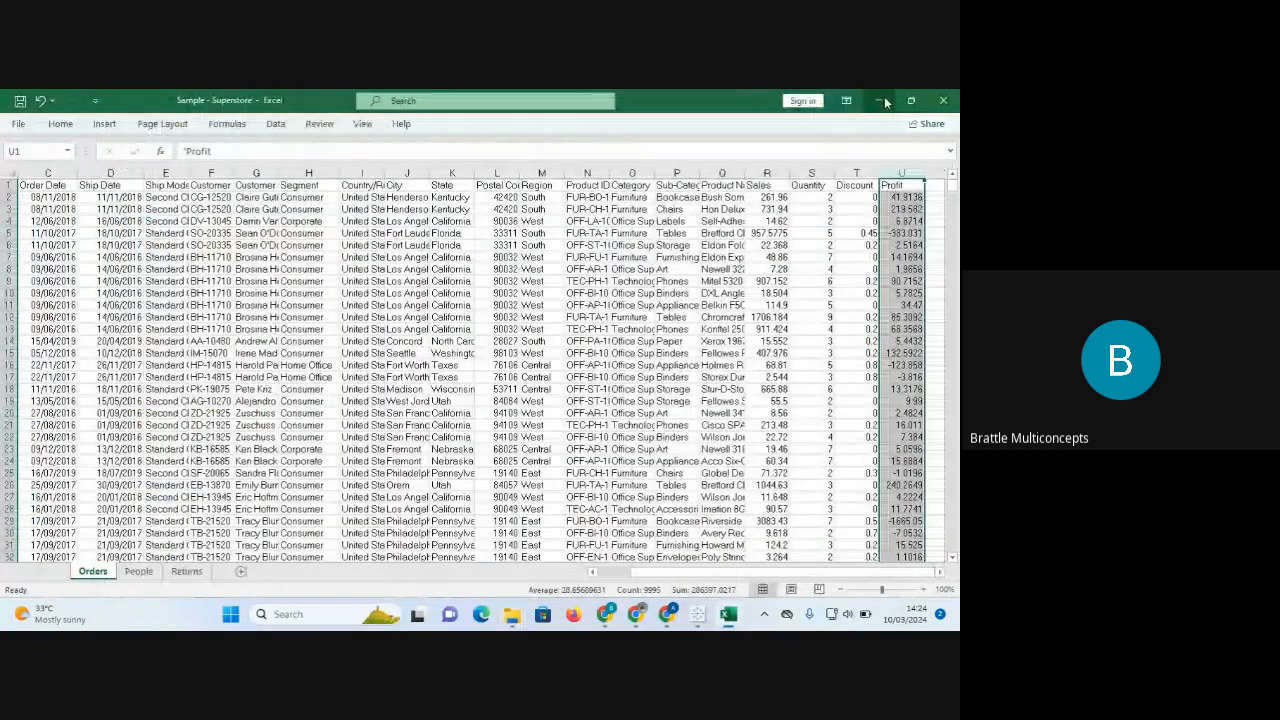
pyautogui.click(857, 353)
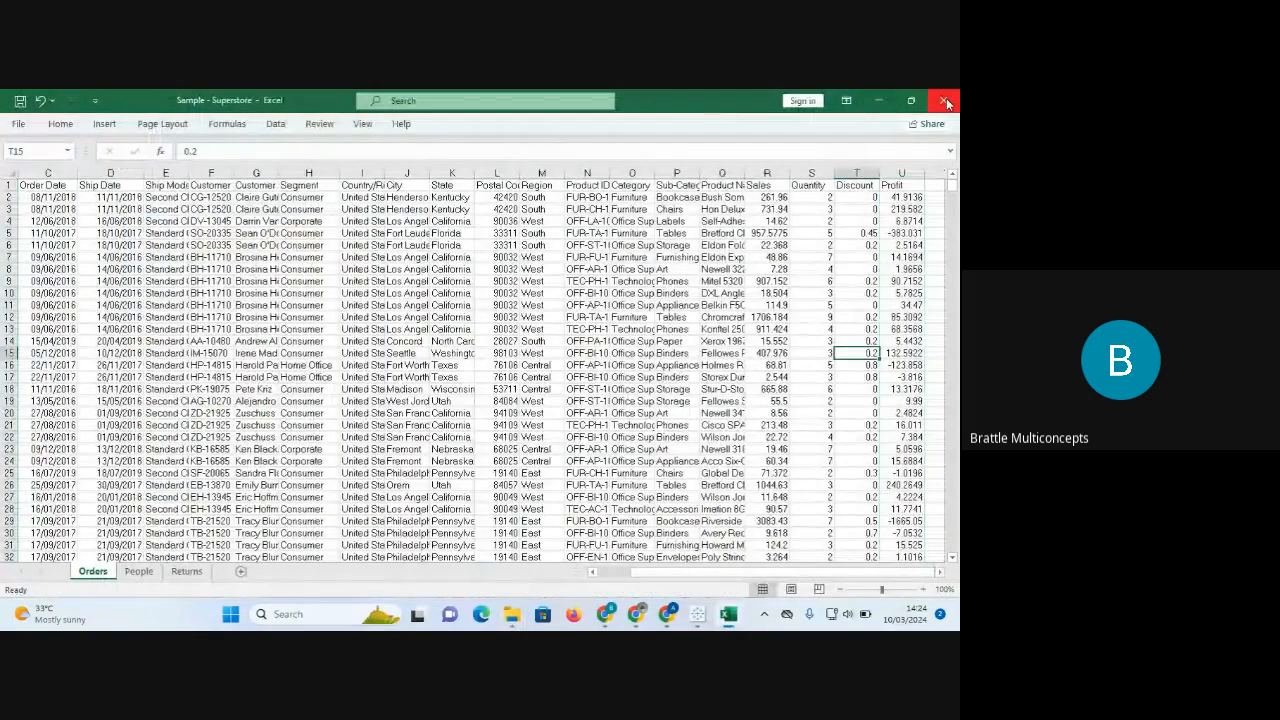
pyautogui.click(945, 101)
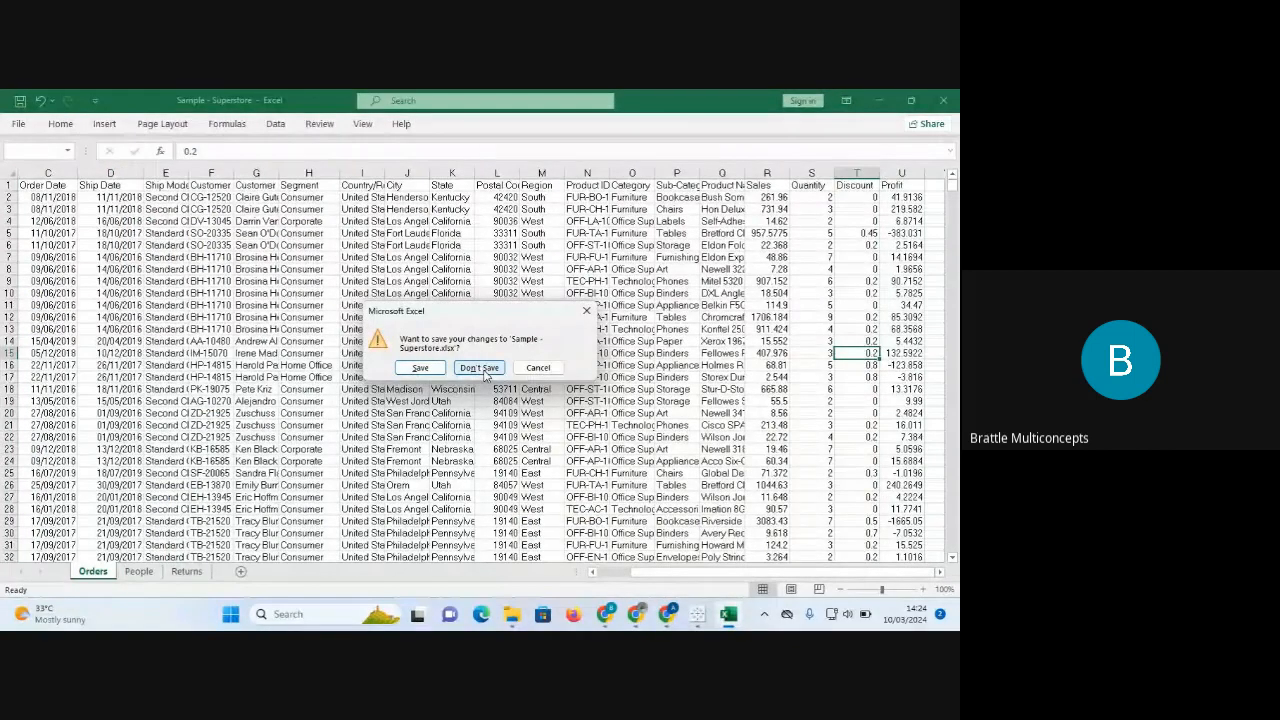
pyautogui.click(479, 368)
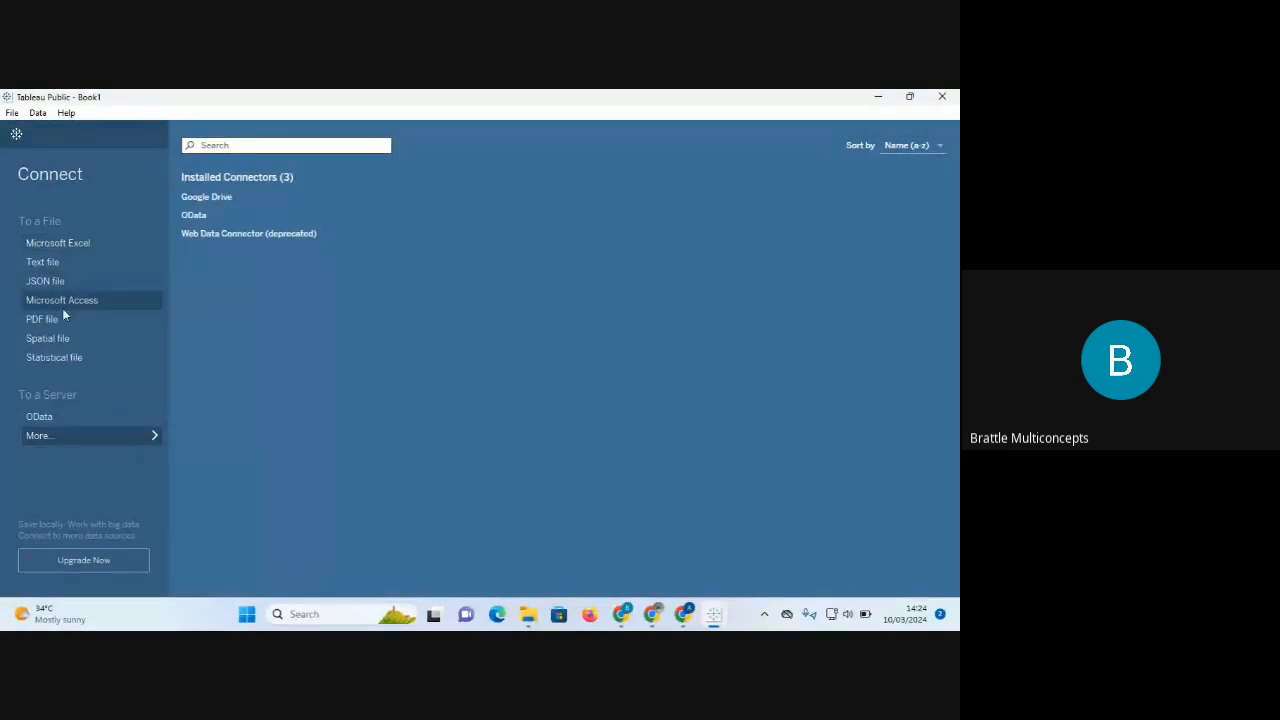
# Connect Tableau to the Sample - Superstore Excel file in the Downloads folder.
pyautogui.click(65, 247)
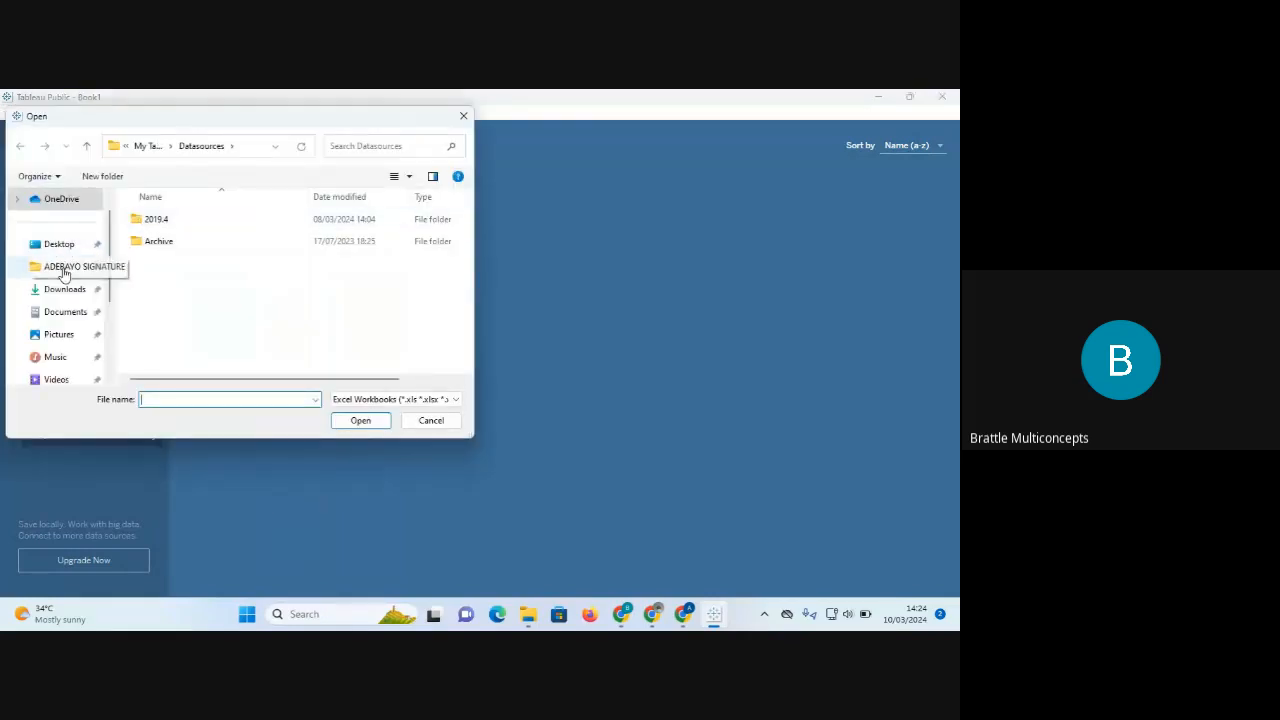
pyautogui.click(60, 292)
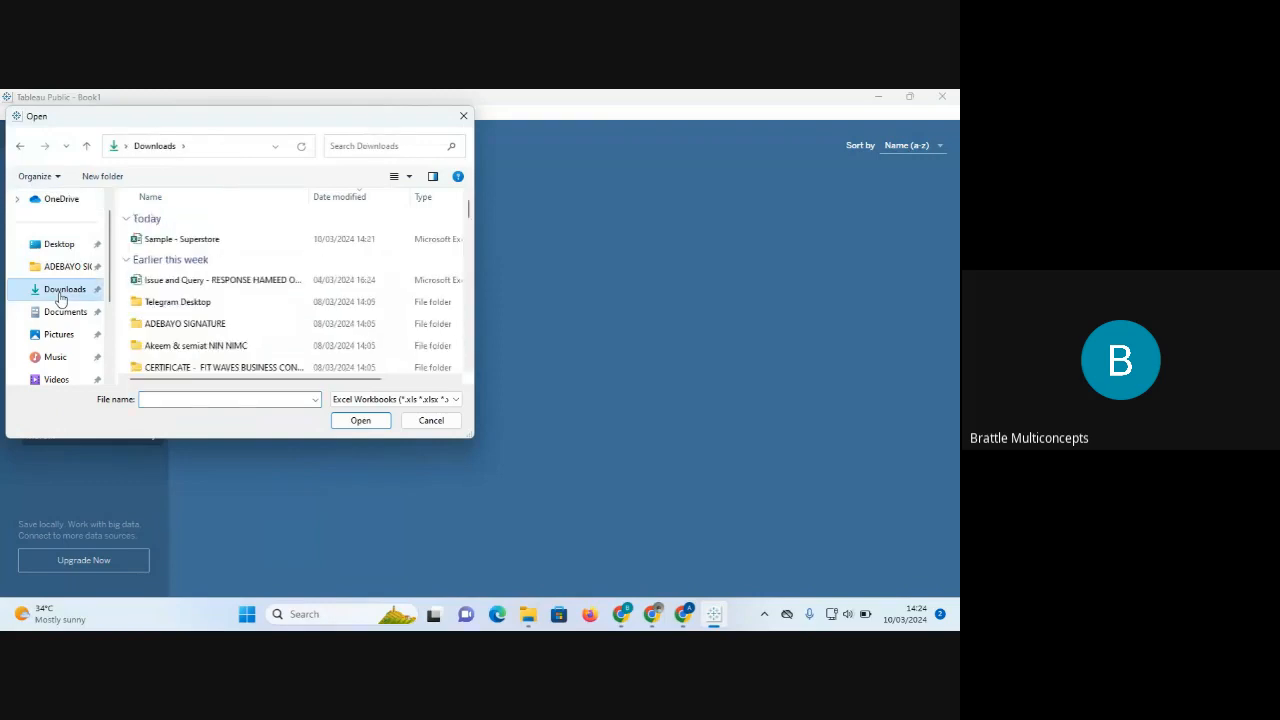
pyautogui.click(205, 243)
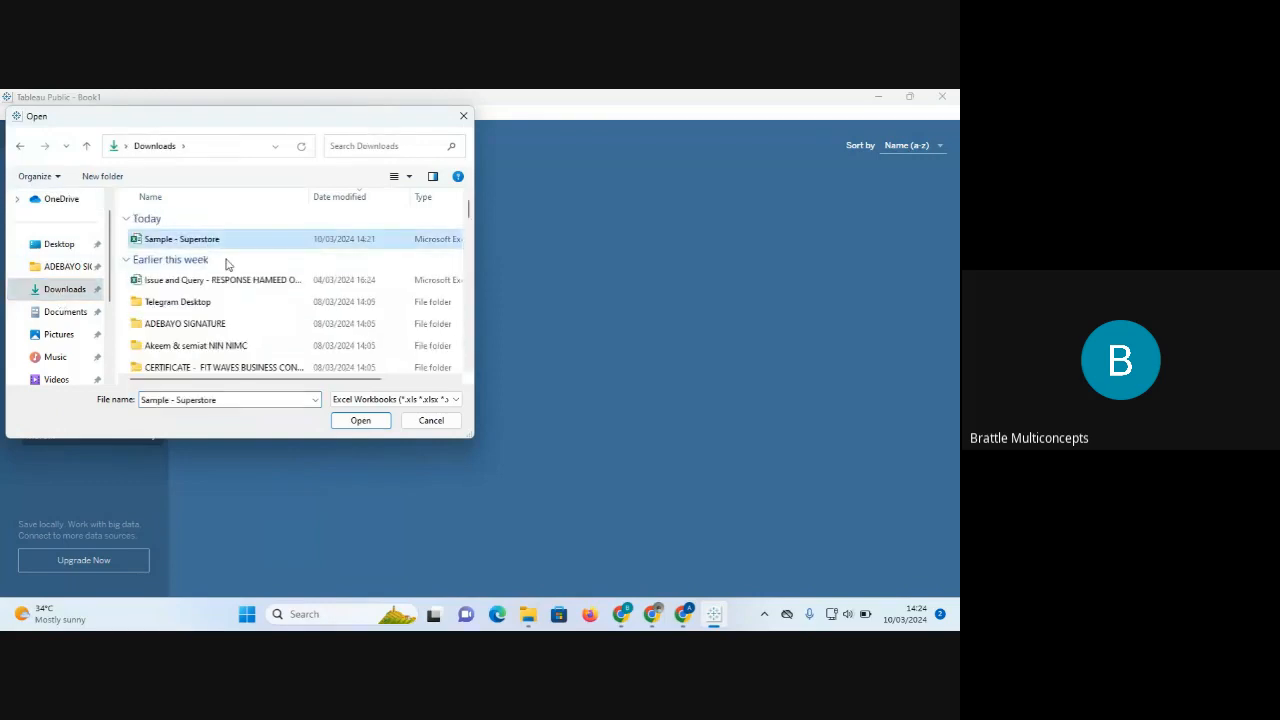
pyautogui.click(365, 426)
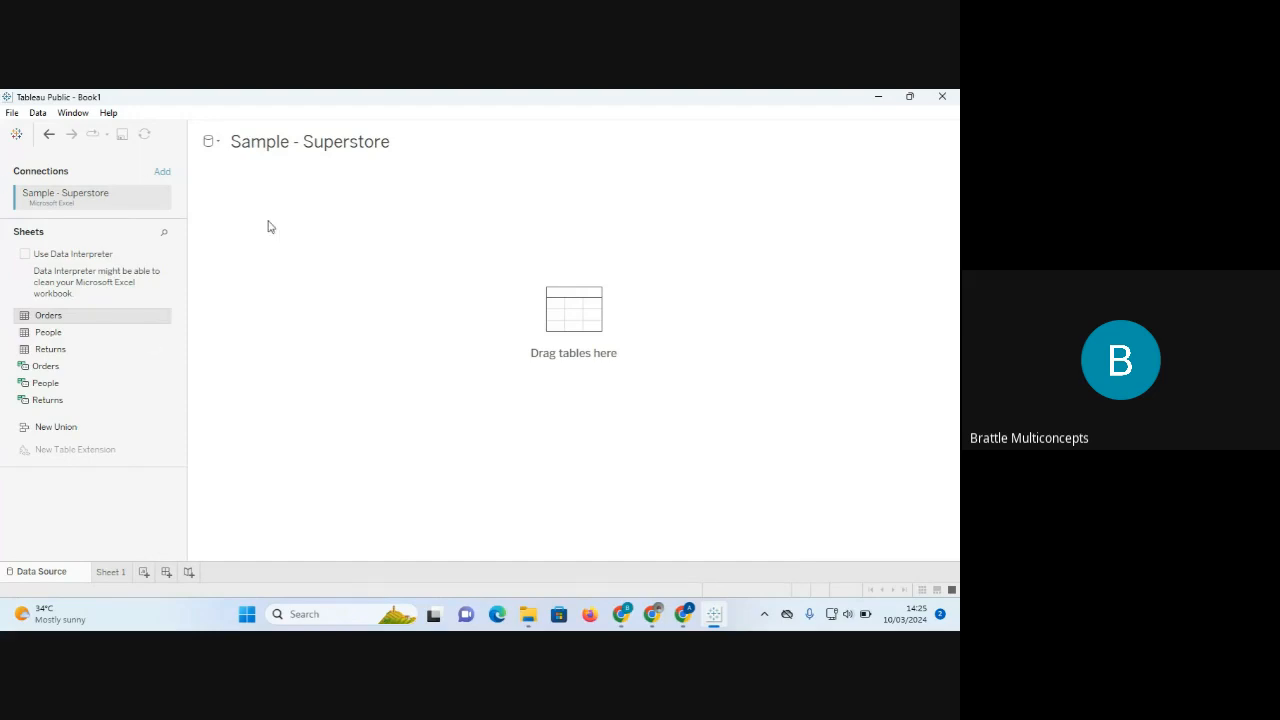
pyautogui.click(12, 113)
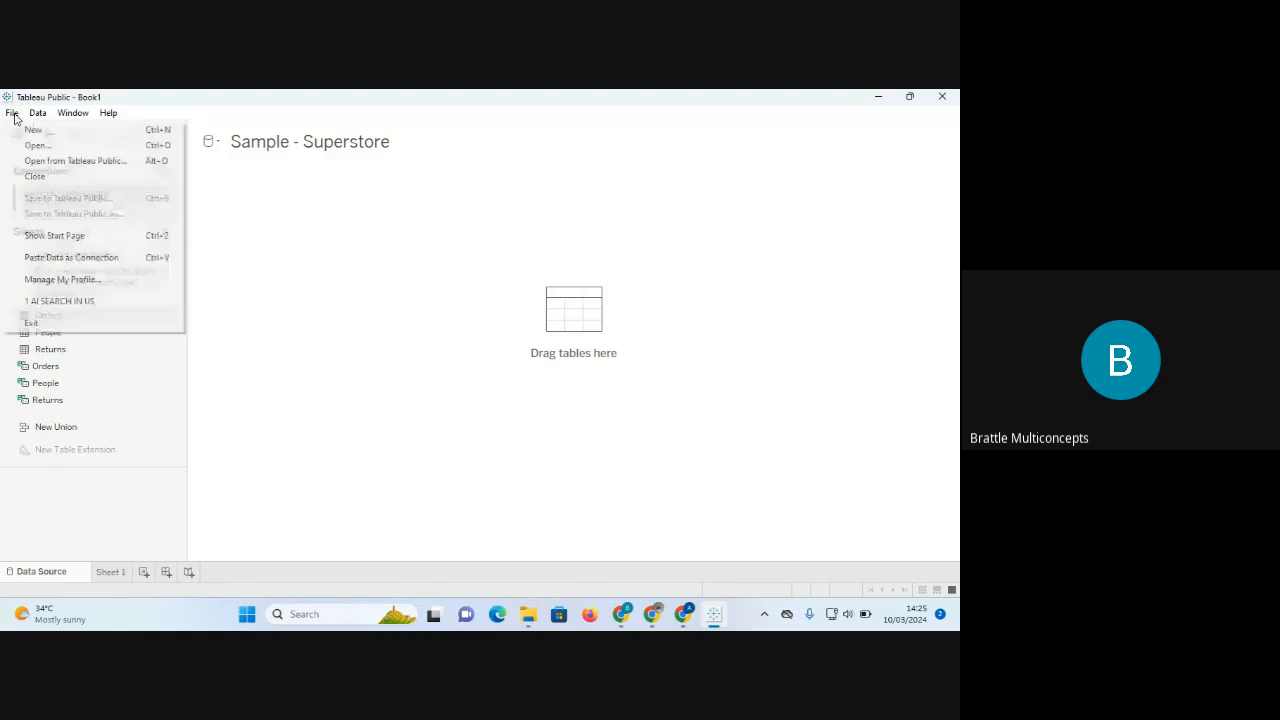
pyautogui.click(386, 344)
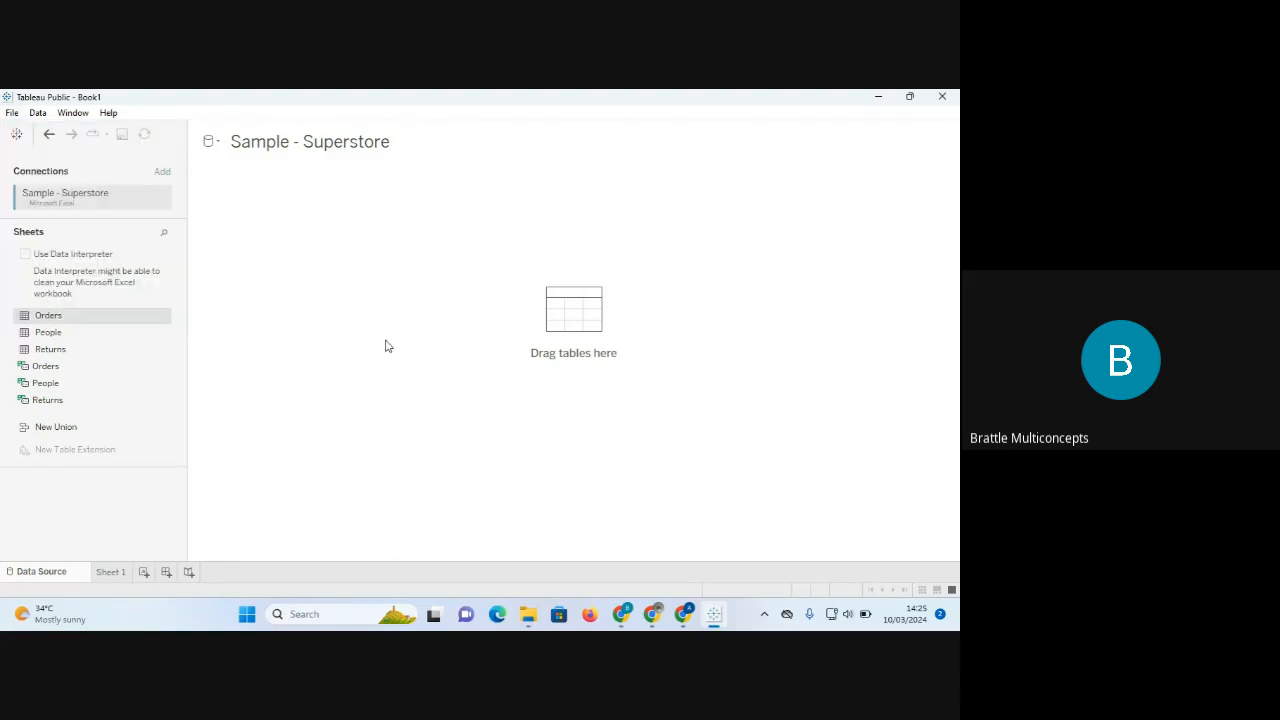
pyautogui.click(37, 116)
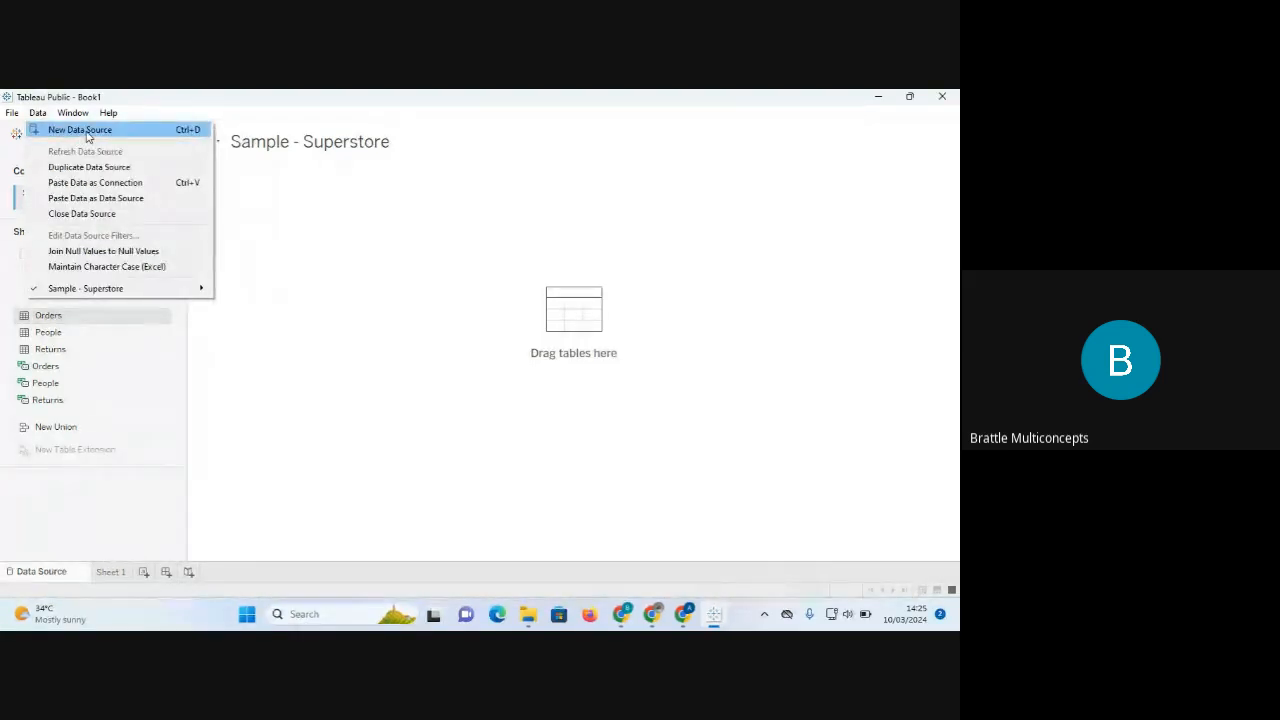
pyautogui.click(351, 327)
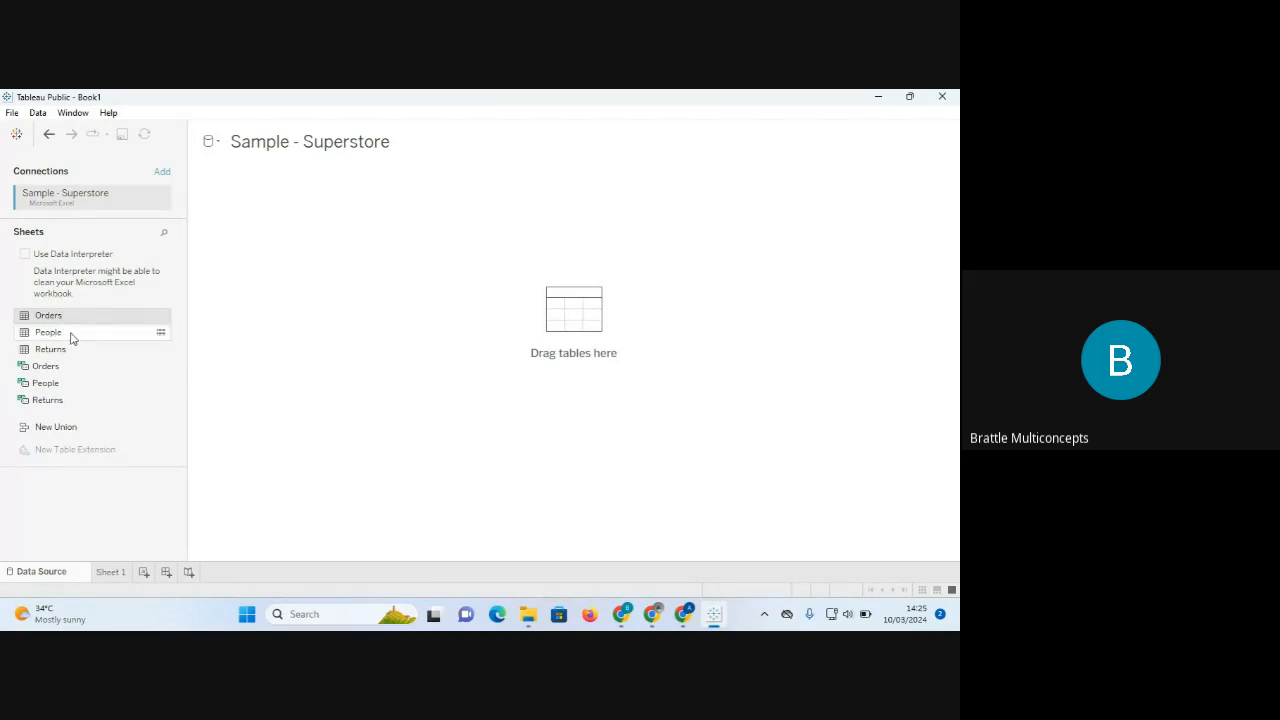
pyautogui.moveTo(66, 348); pyautogui.dragTo(60, 365)
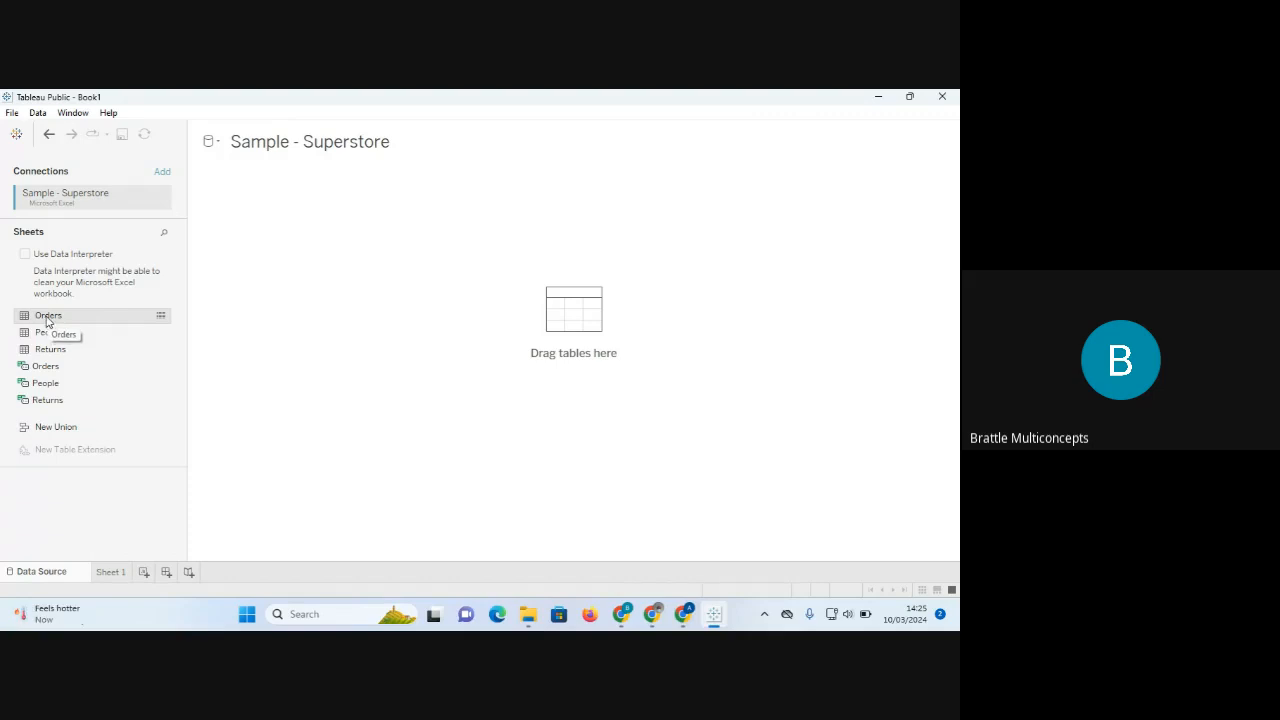
# Place the Orders sheet on the canvas to preview its 21 fields and 9994 rows.
pyautogui.moveTo(42, 320); pyautogui.dragTo(493, 310)
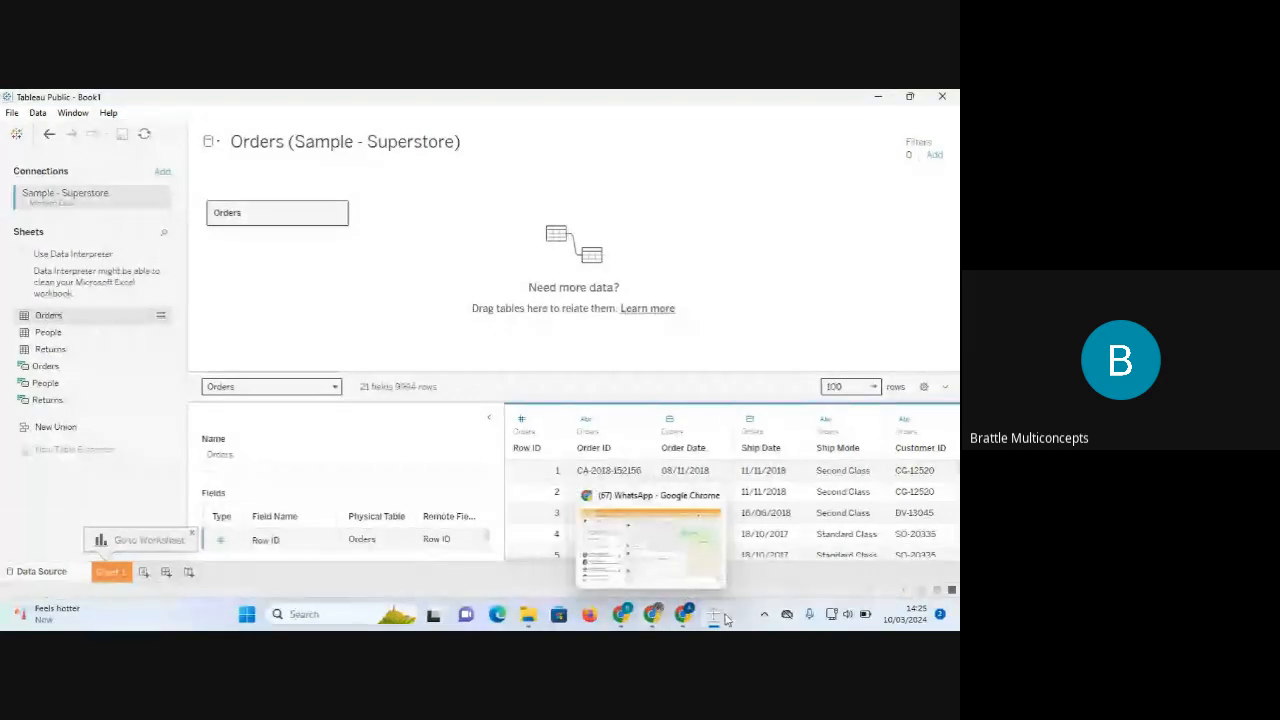
pyautogui.moveTo(716, 616)
pyautogui.moveTo(622, 618)
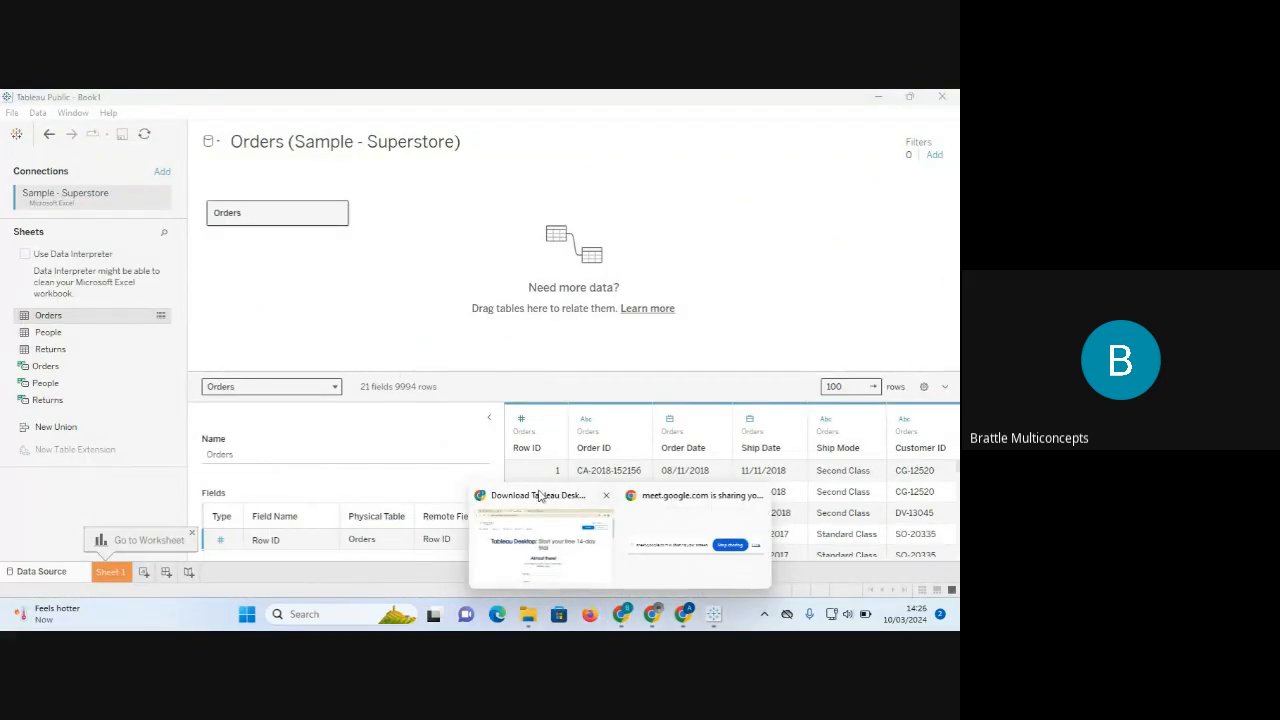
# Switch to the Google Meet tab in Chrome and show the in-call messages panel.
pyautogui.click(553, 547)
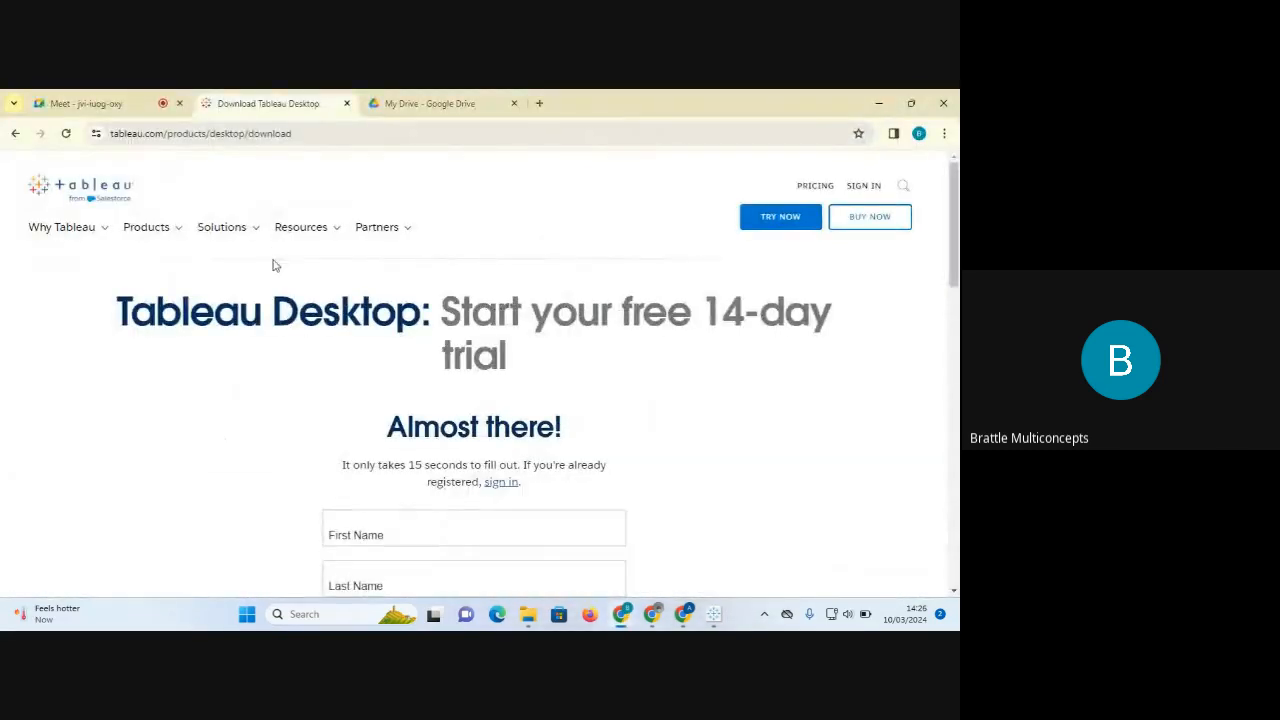
pyautogui.click(97, 108)
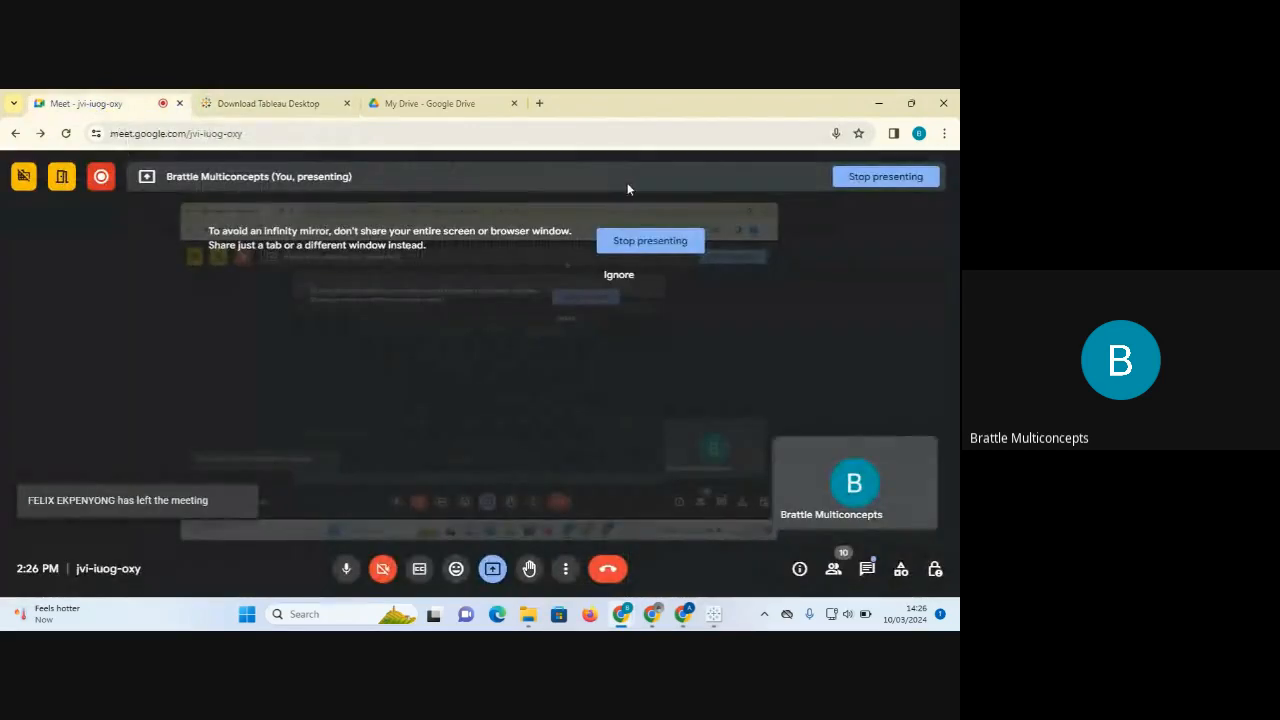
pyautogui.click(868, 570)
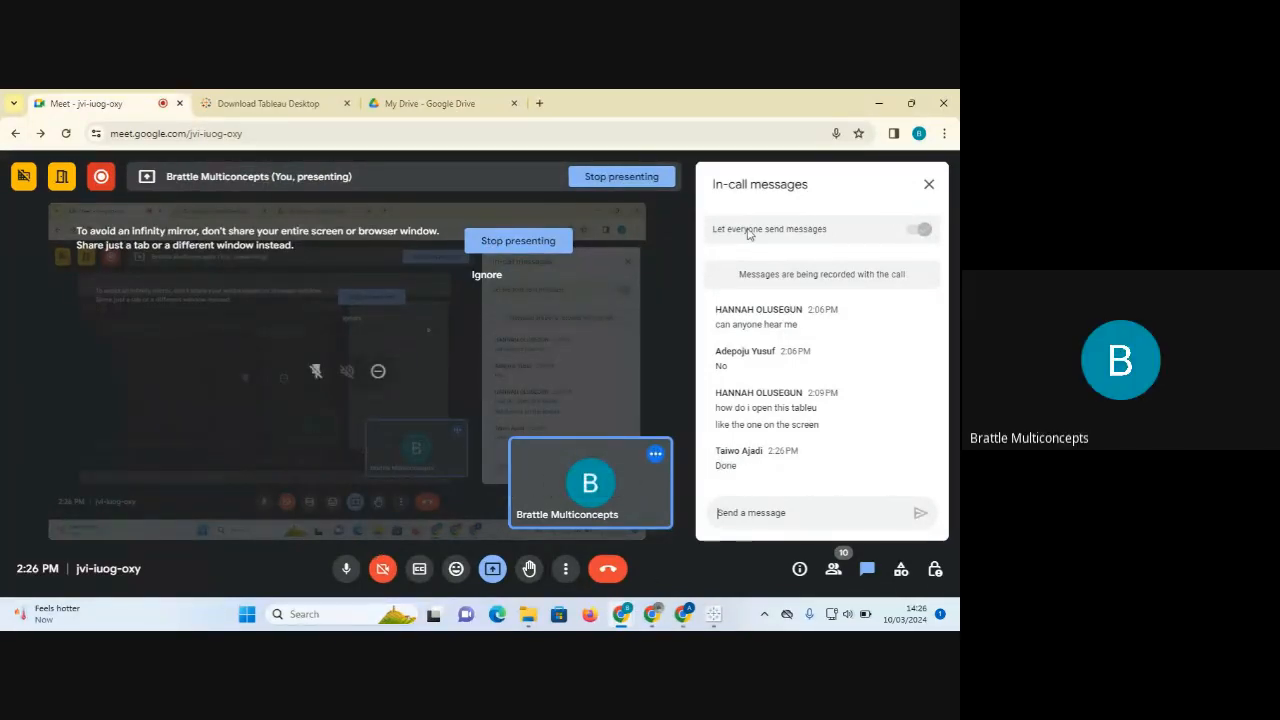
# Bring the Tableau Public - Book1 window with the Orders data preview to the front.
pyautogui.click(715, 618)
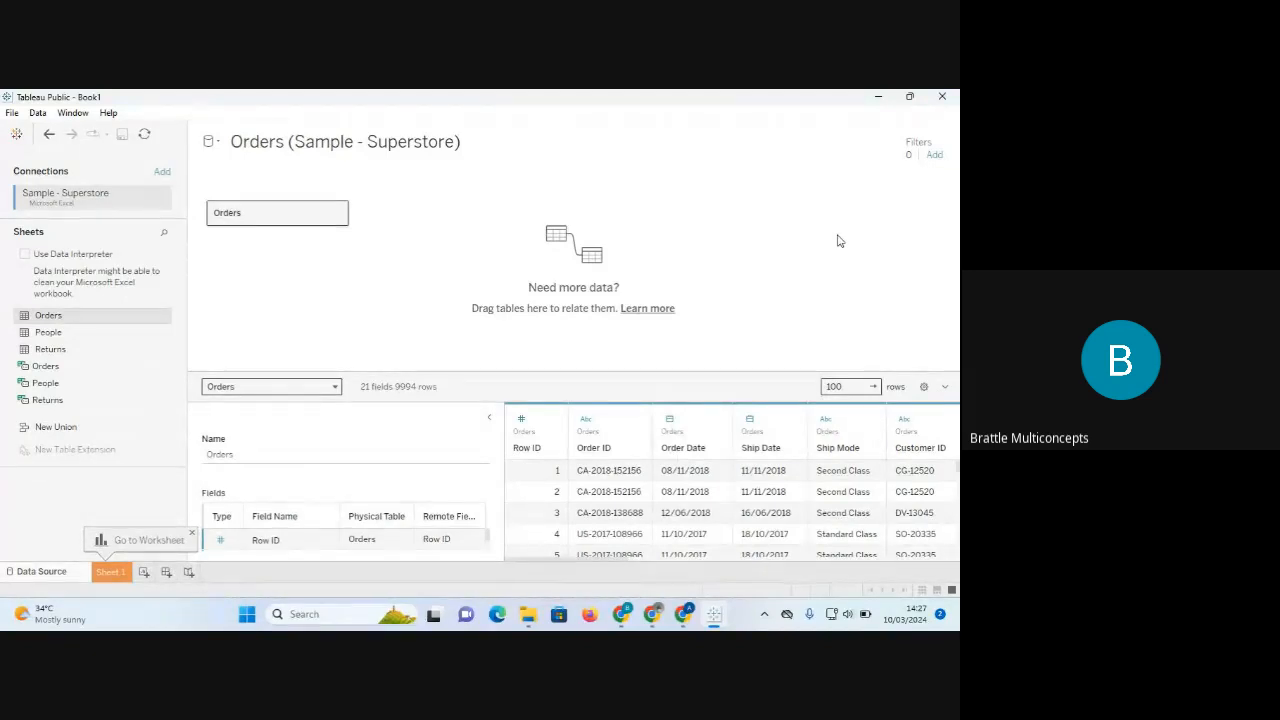
# View the empty Sheet 1, return to the Orders data source, then switch back to Google Meet.
pyautogui.click(113, 575)
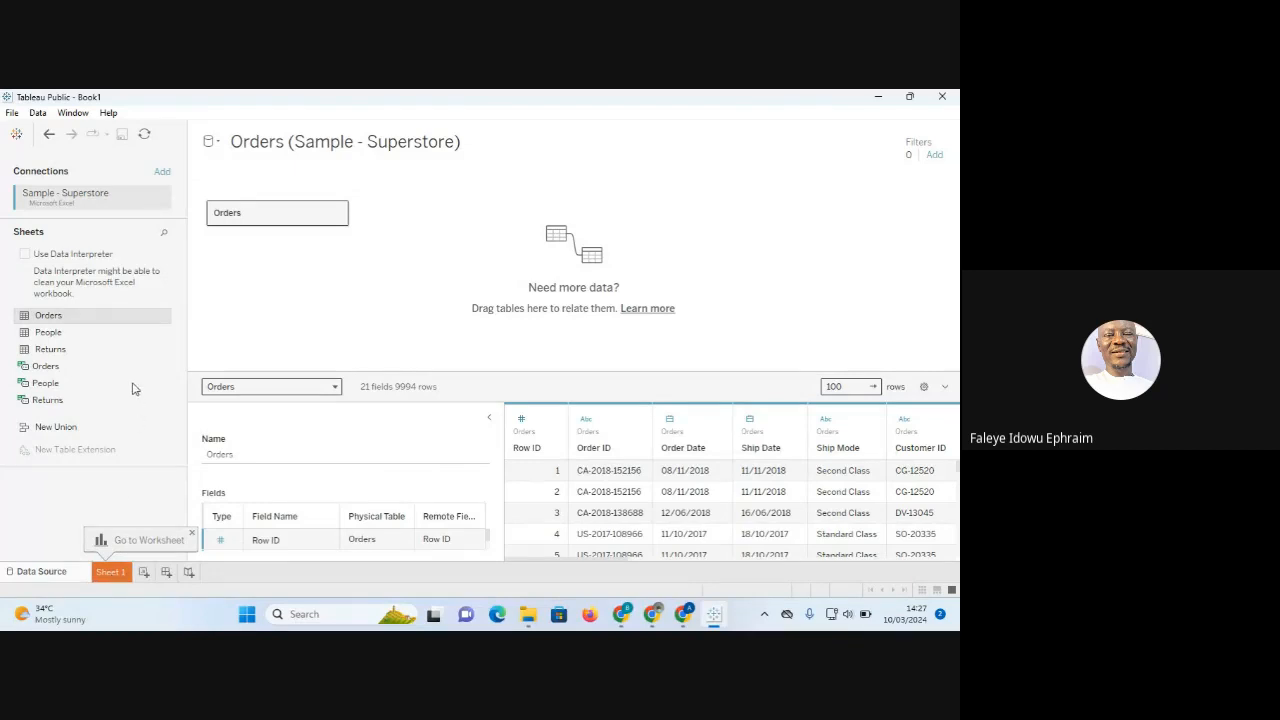
pyautogui.click(66, 576)
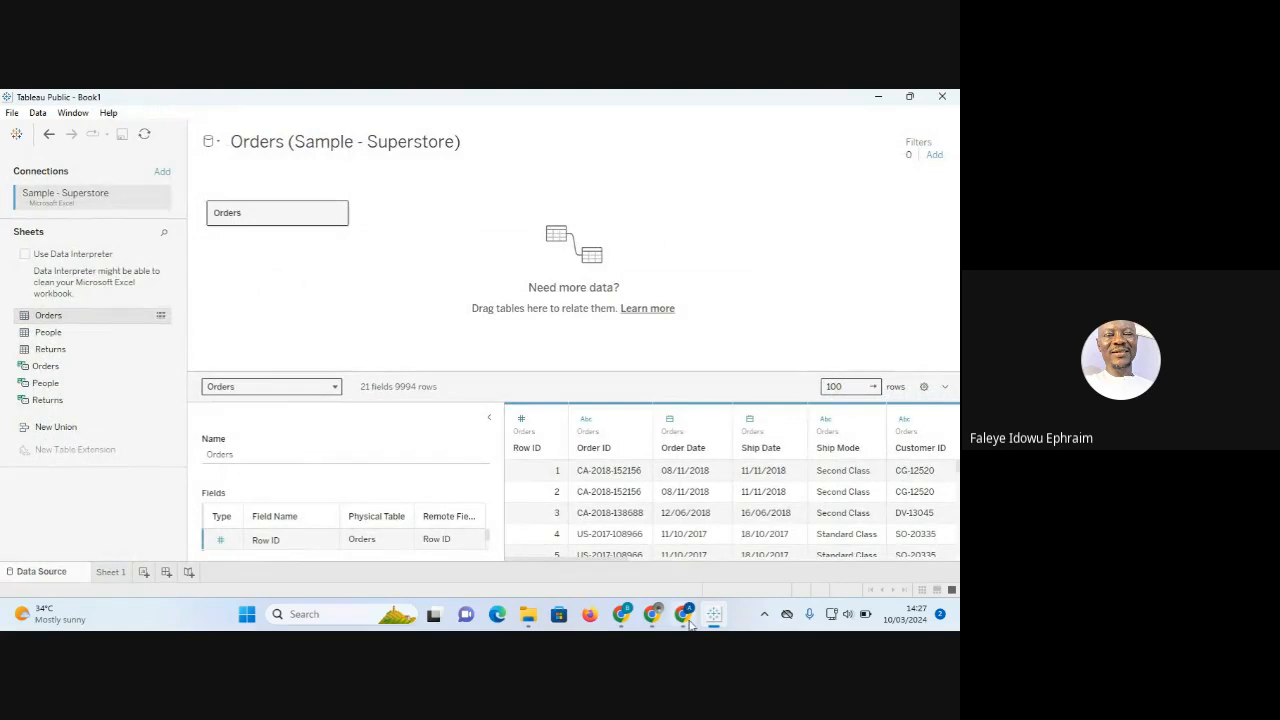
pyautogui.moveTo(651, 617)
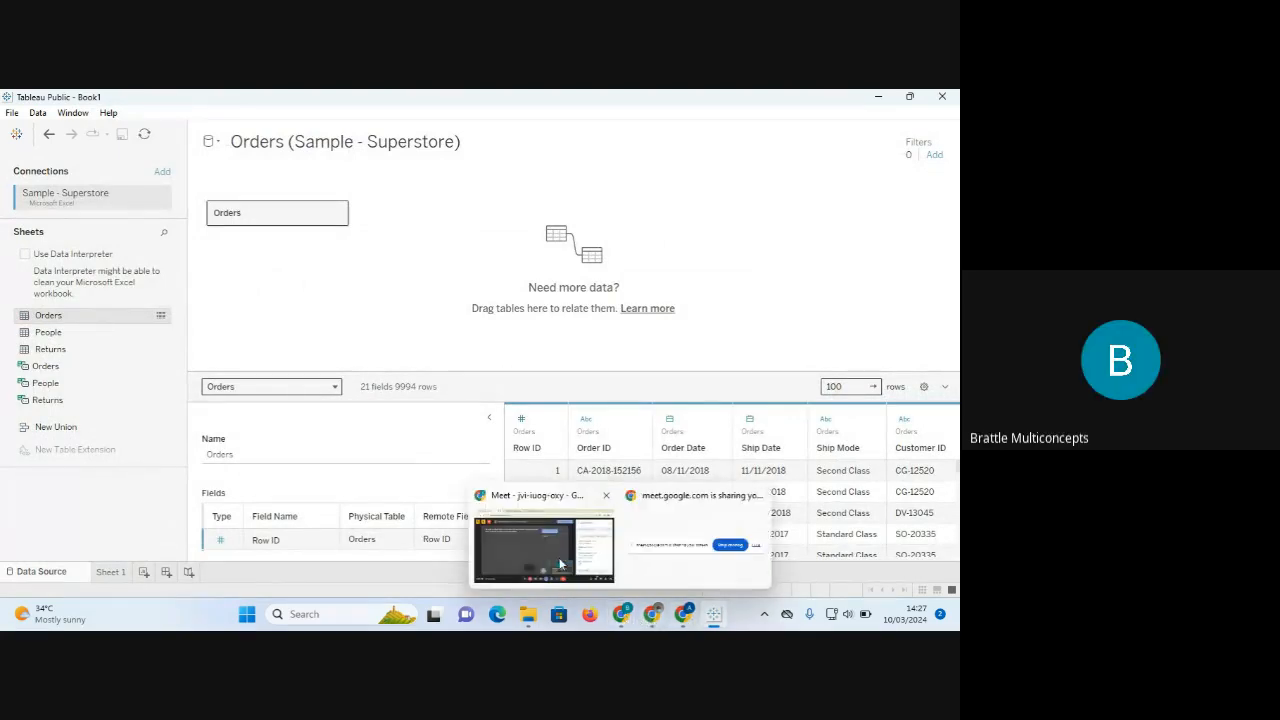
pyautogui.click(538, 550)
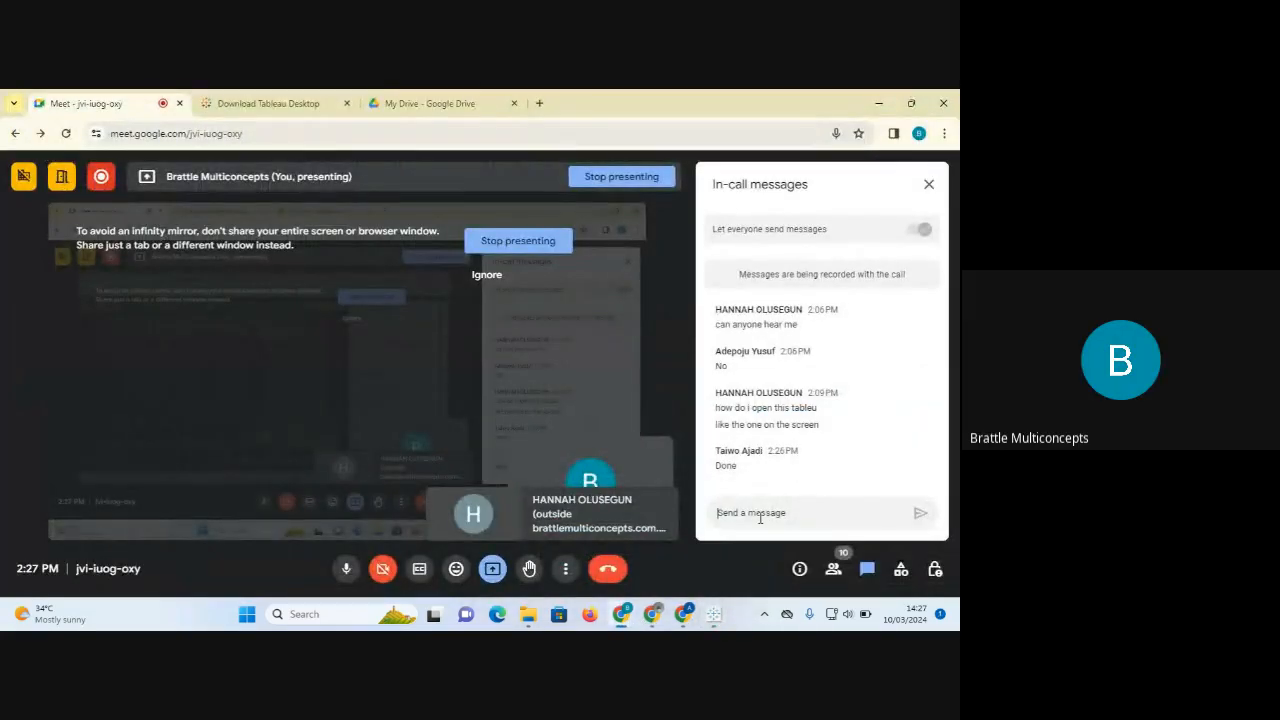
pyautogui.click(750, 512)
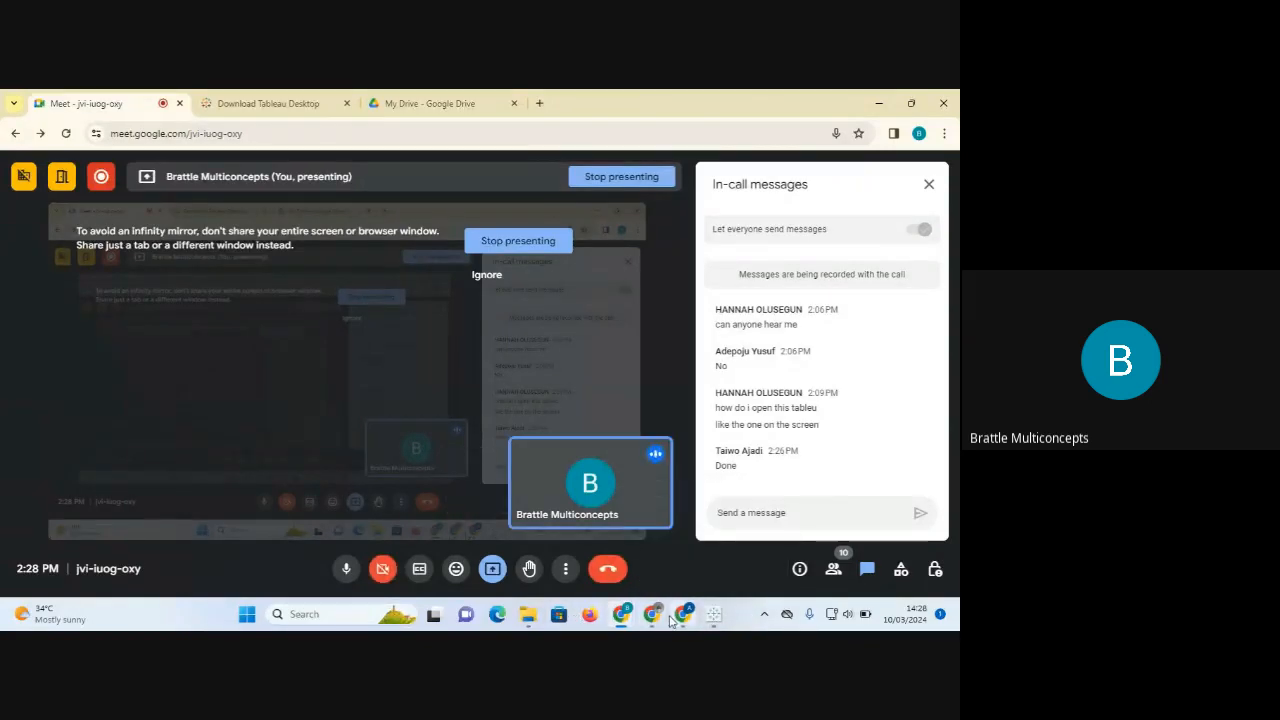
pyautogui.moveTo(711, 619)
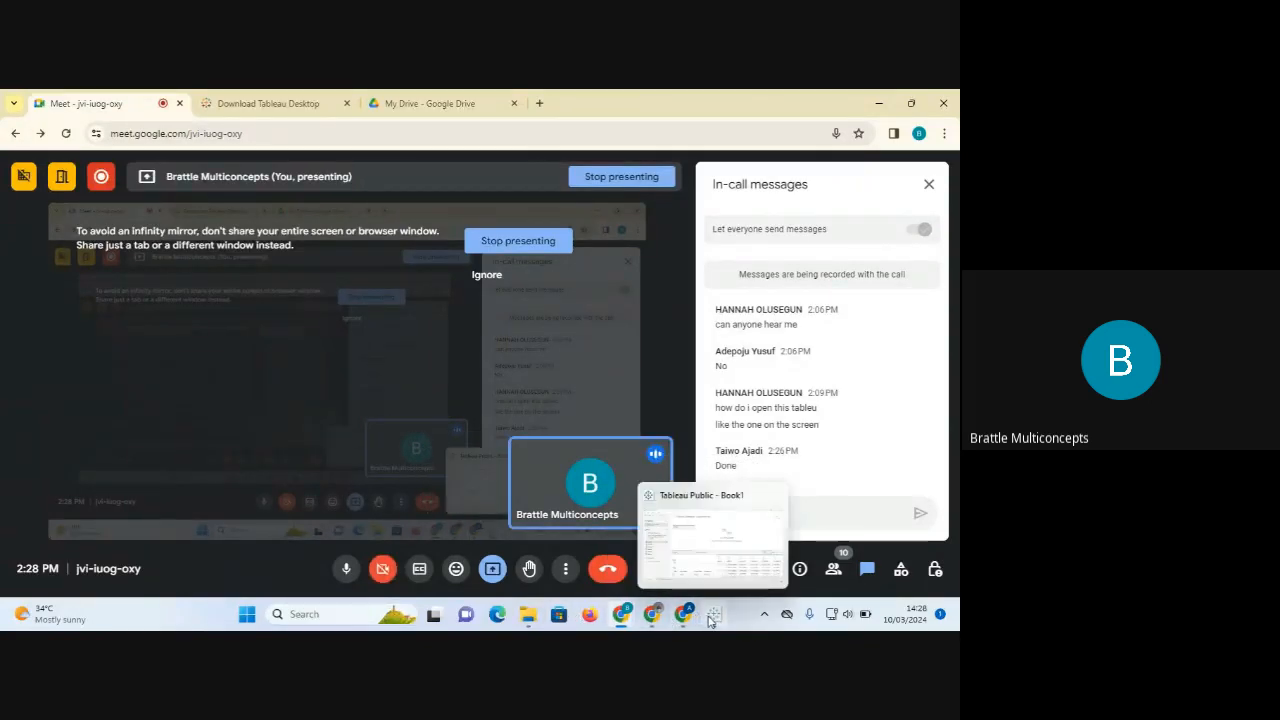
pyautogui.click(528, 622)
pyautogui.moveTo(528, 620)
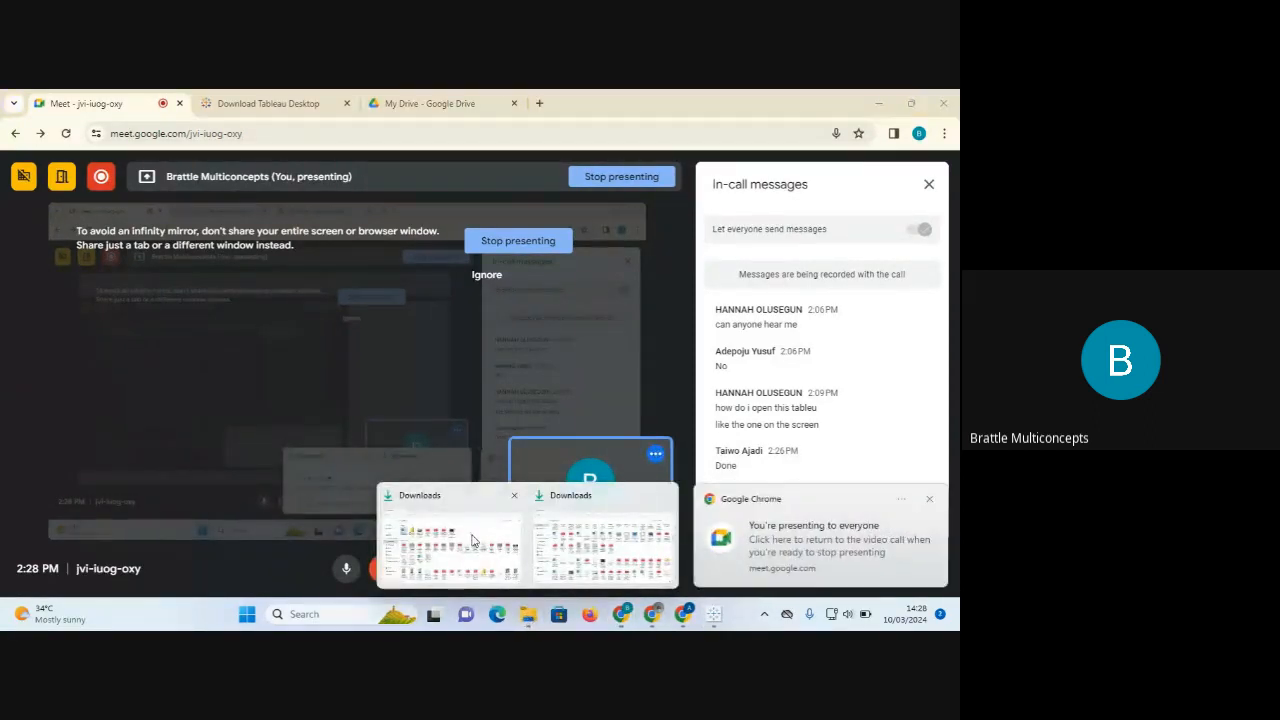
# Launch the TableauPublicDesktop installer from Downloads, then cancel the Tableau Public 2024.1 setup.
pyautogui.click(486, 520)
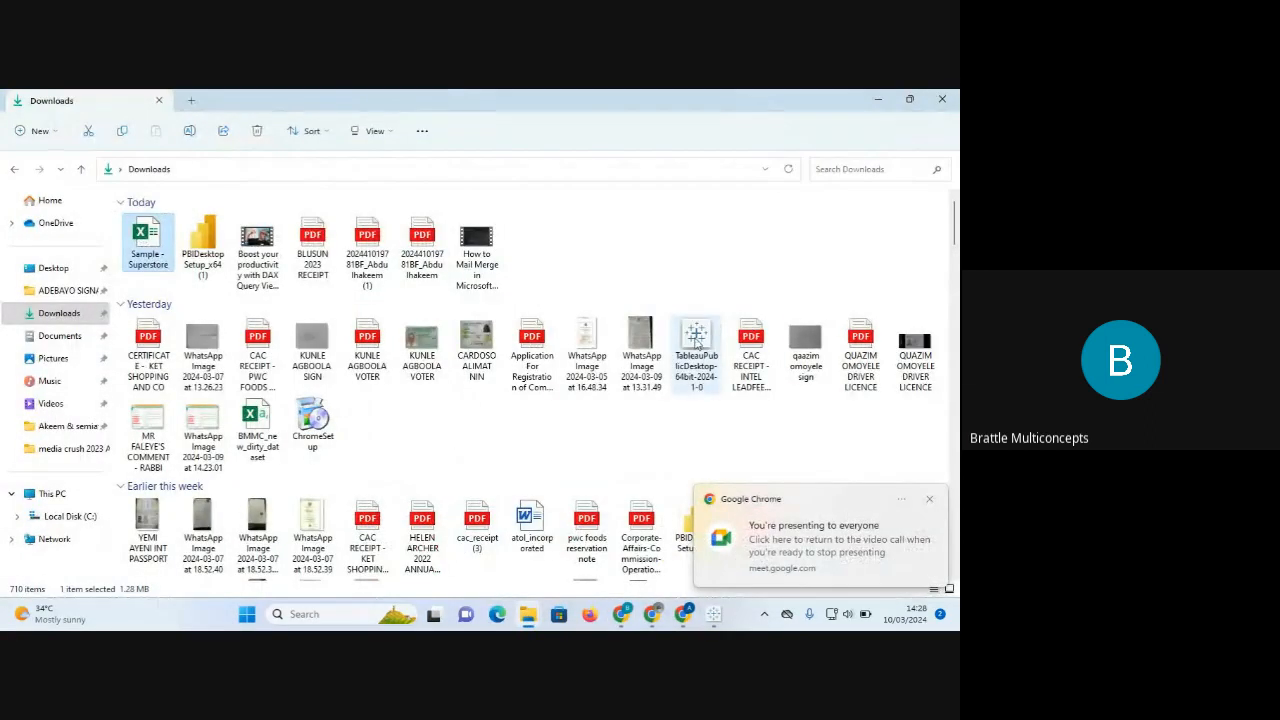
pyautogui.click(697, 340)
pyautogui.doubleClick(697, 340)
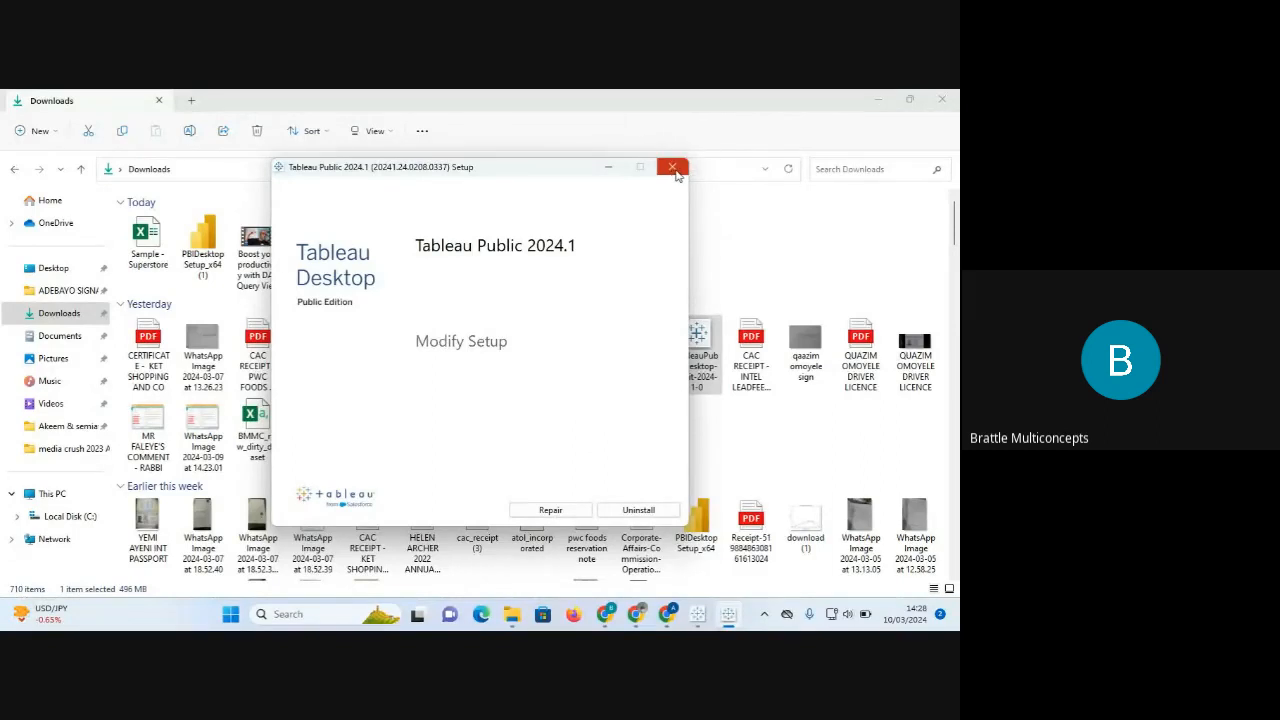
pyautogui.click(672, 167)
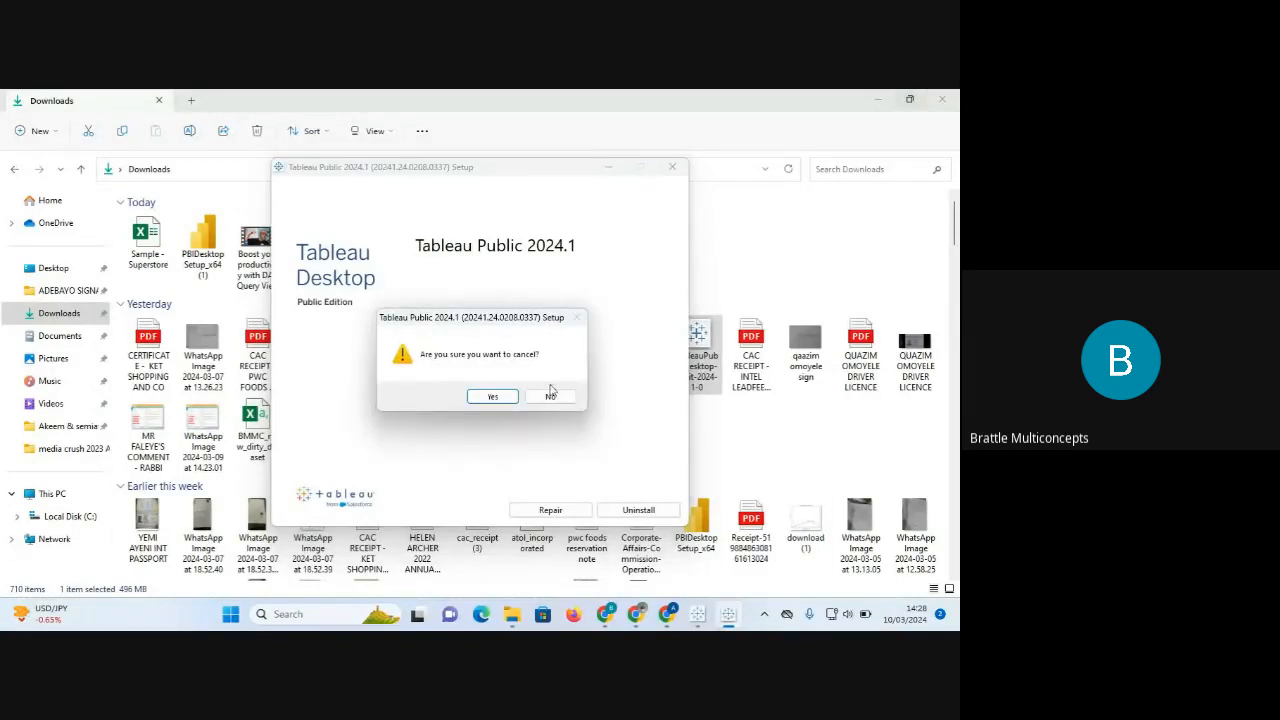
pyautogui.click(497, 397)
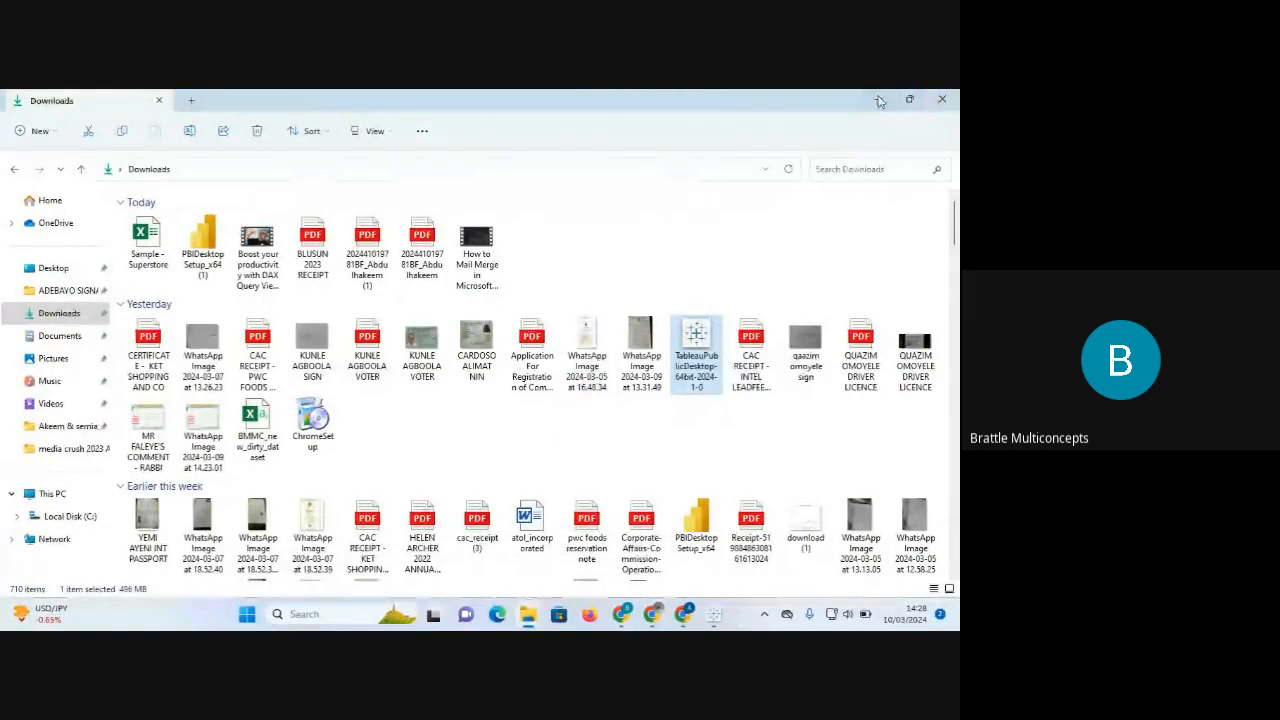
# Minimise the Downloads window and bring the Tableau workbook back to the front.
pyautogui.click(879, 100)
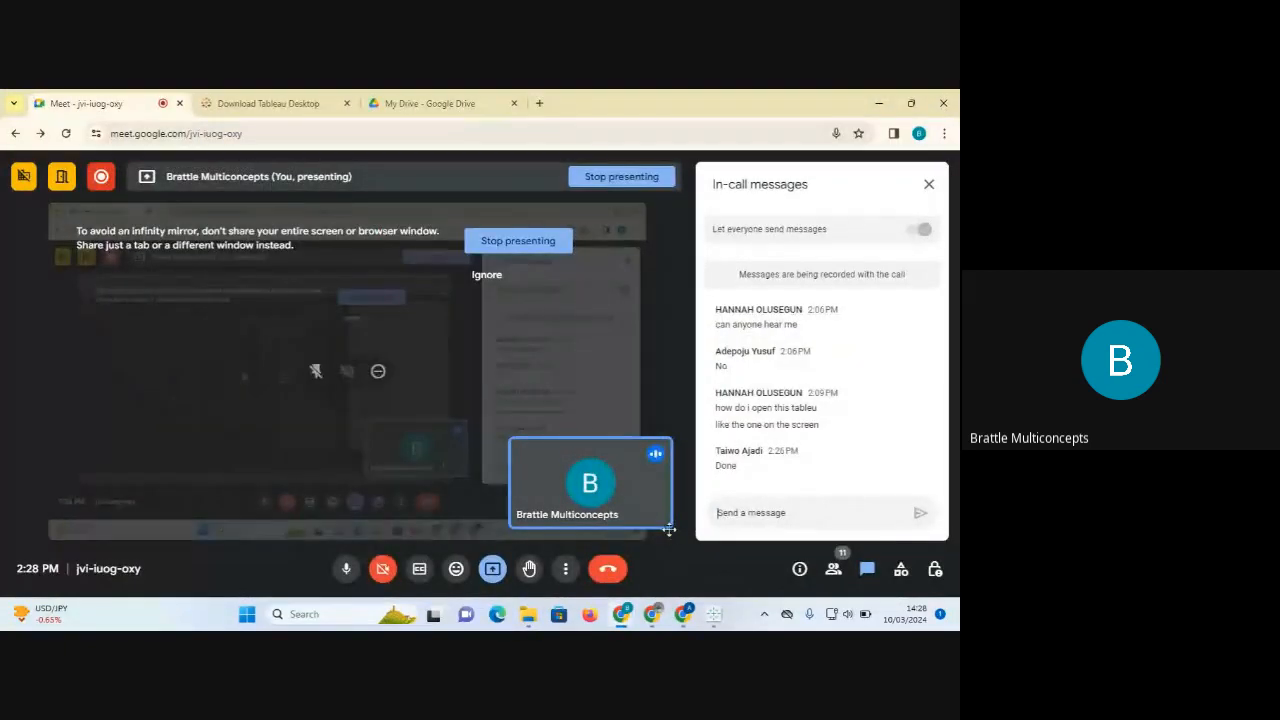
pyautogui.moveTo(717, 618)
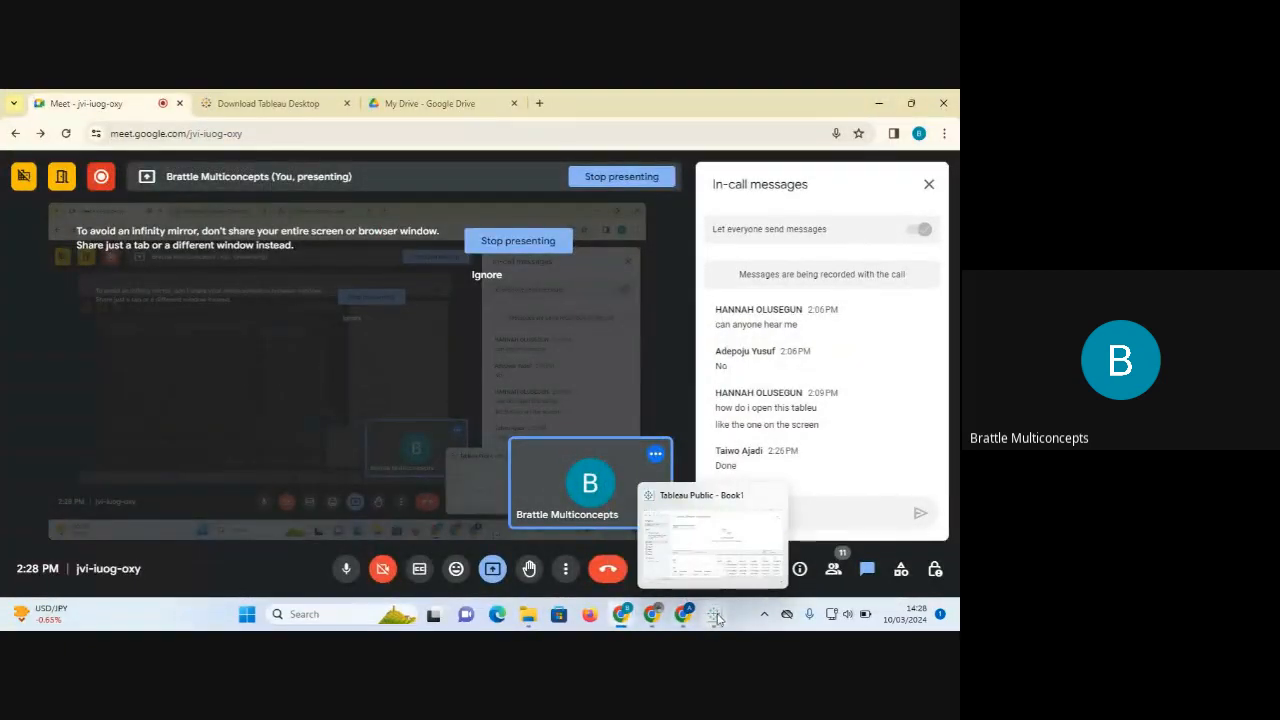
pyautogui.click(717, 618)
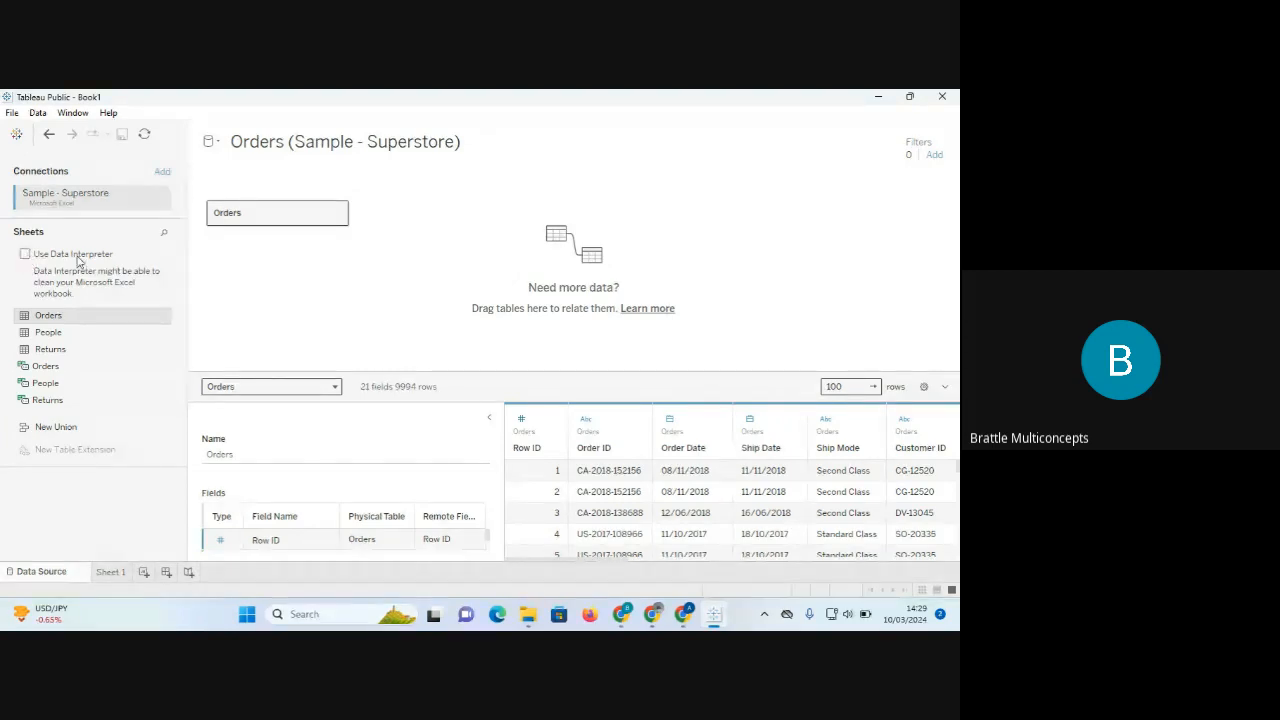
# Turn on Use Data Interpreter for the Orders data source.
pyautogui.click(27, 255)
# Add worksheets Sheet 2 and Sheet 3 plus three new dashboards.
pyautogui.click(146, 577)
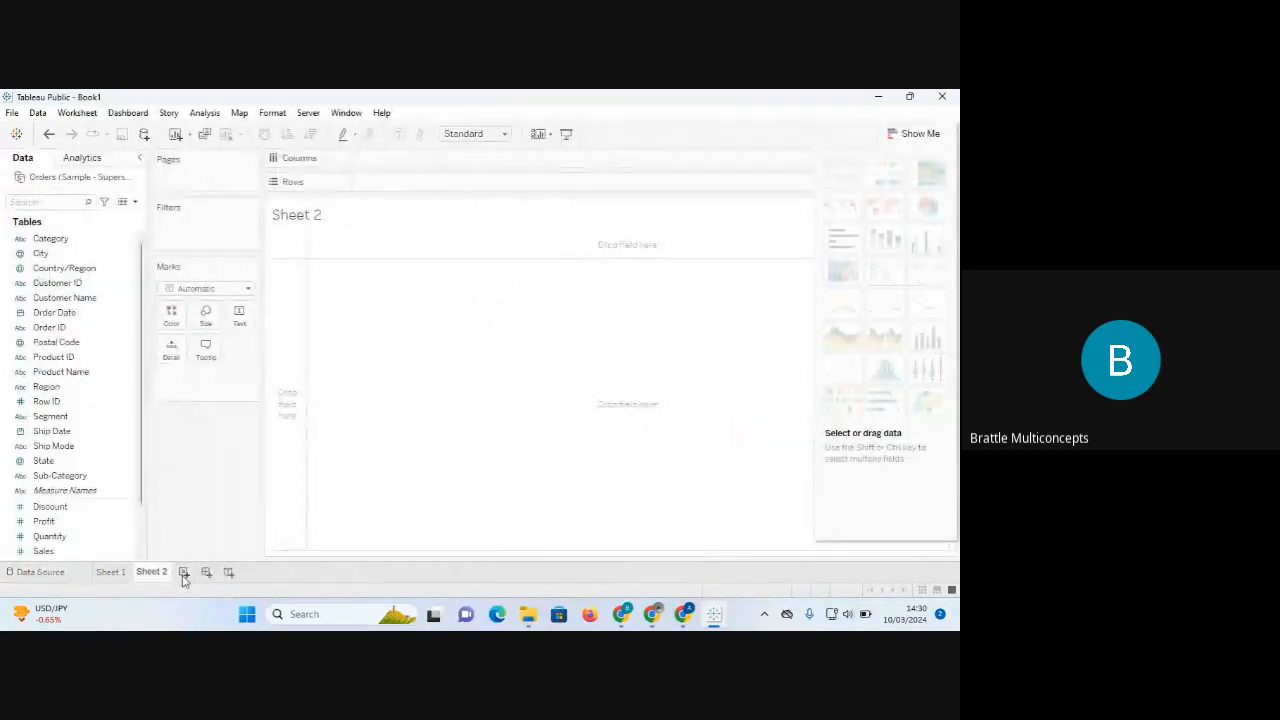
pyautogui.click(184, 575)
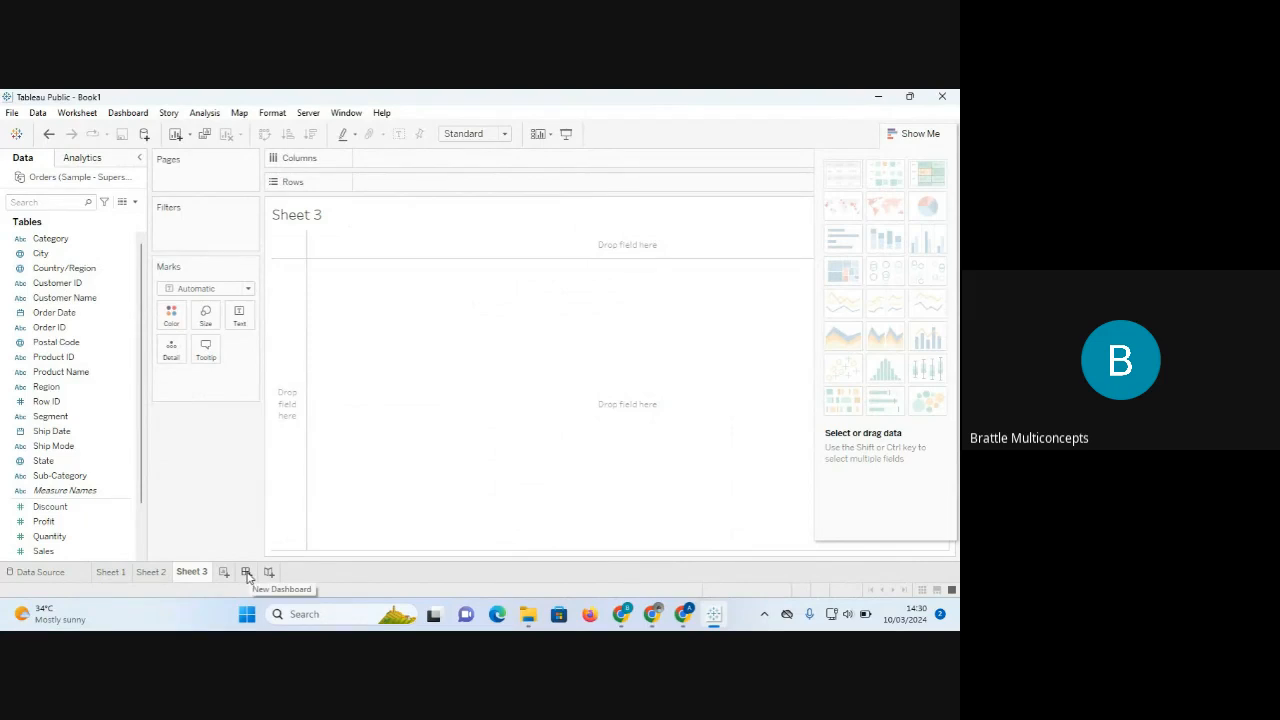
pyautogui.click(246, 572)
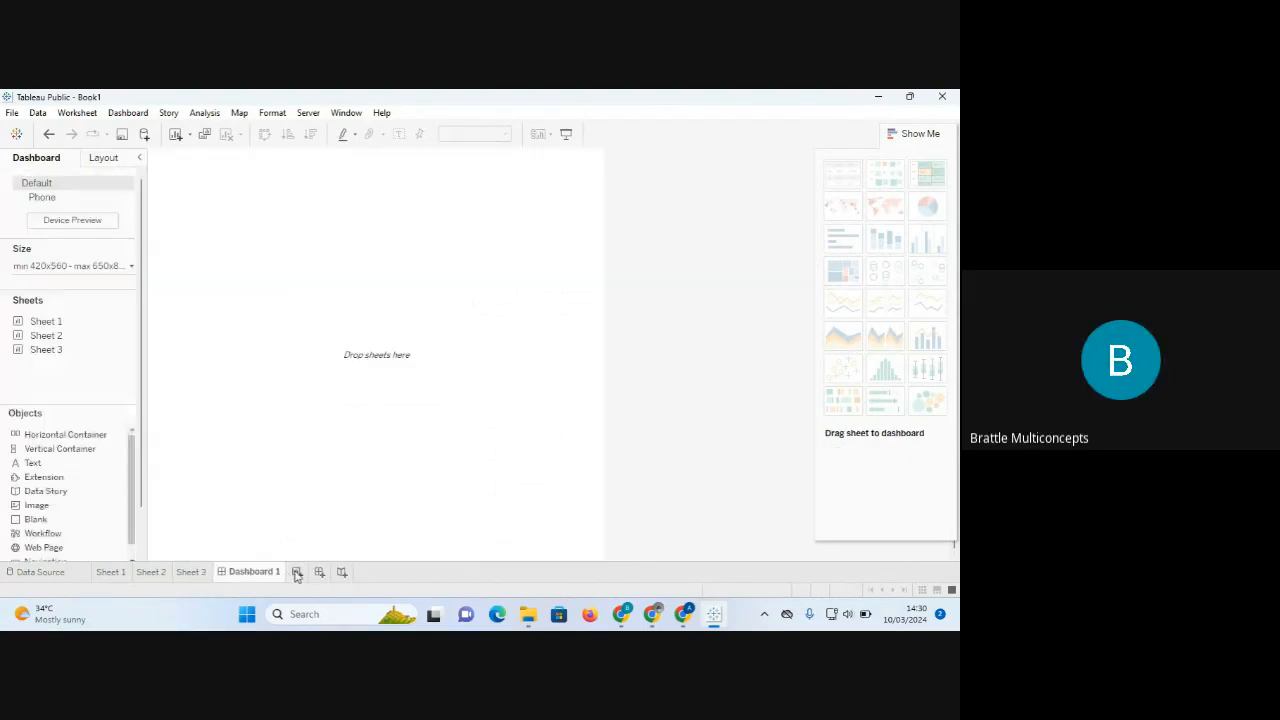
pyautogui.click(319, 573)
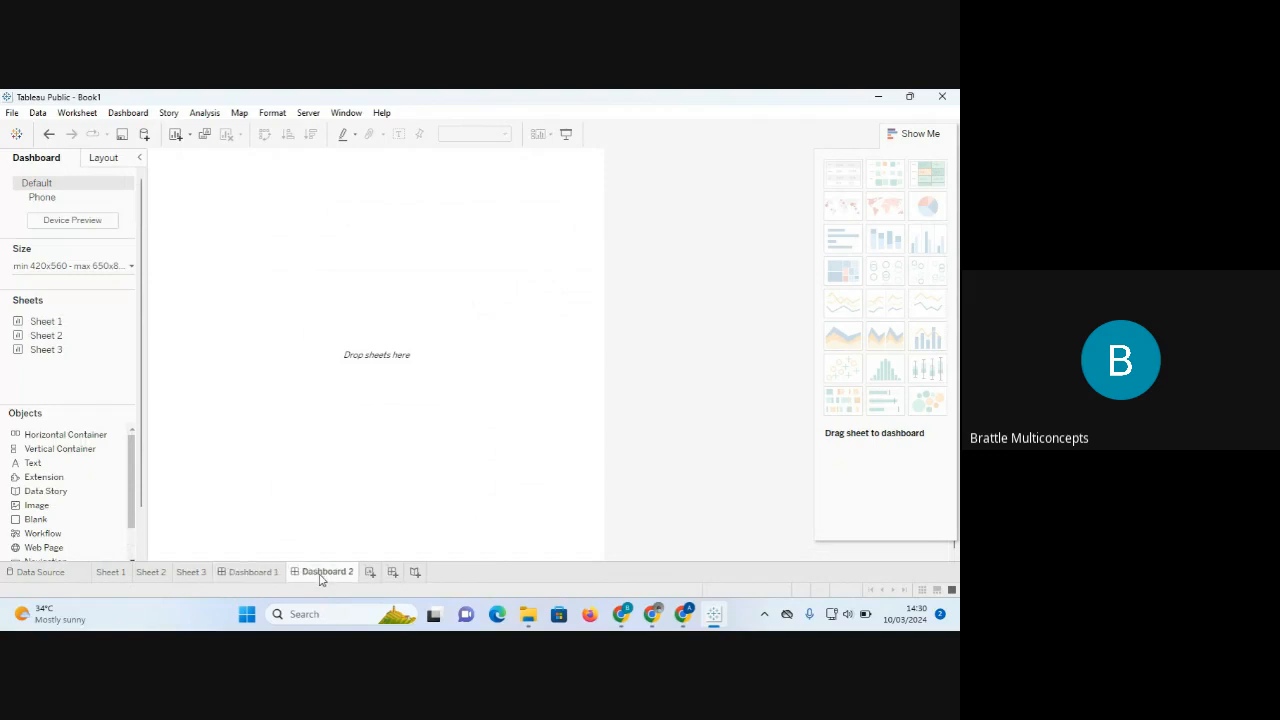
pyautogui.click(393, 576)
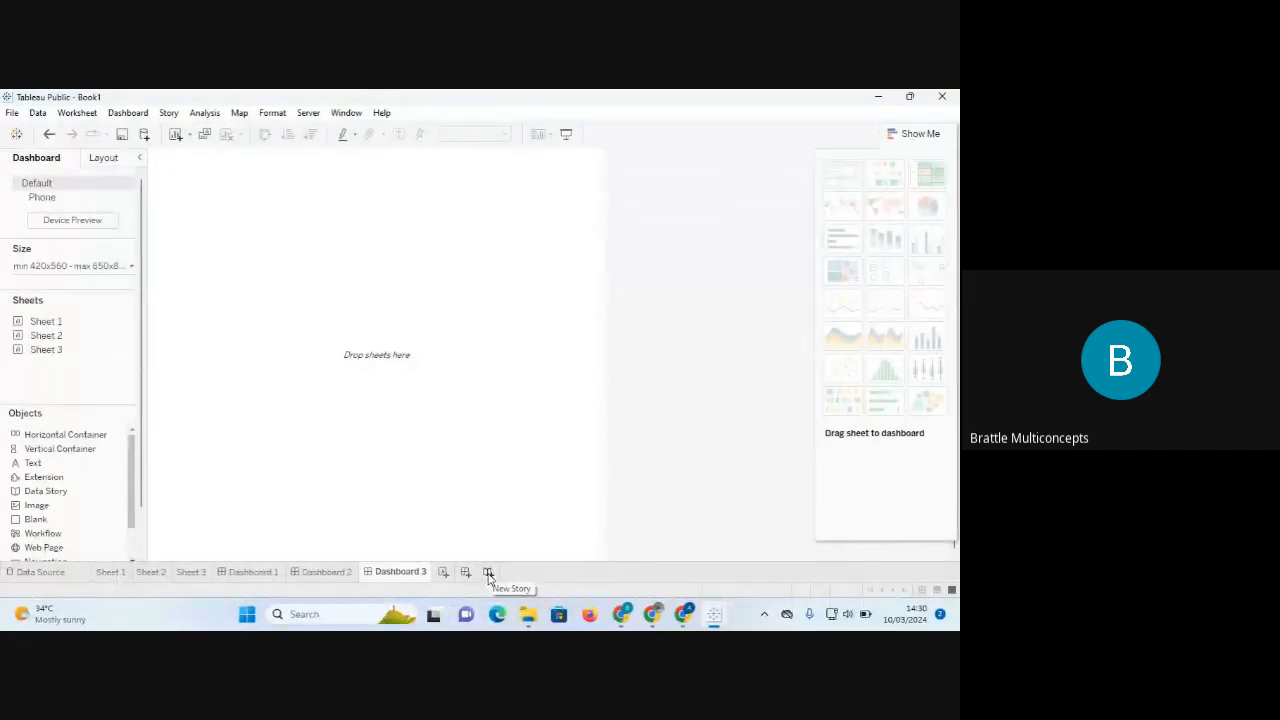
# Add two stories and a fourth worksheet, finishing on the Orders data source page.
pyautogui.click(488, 573)
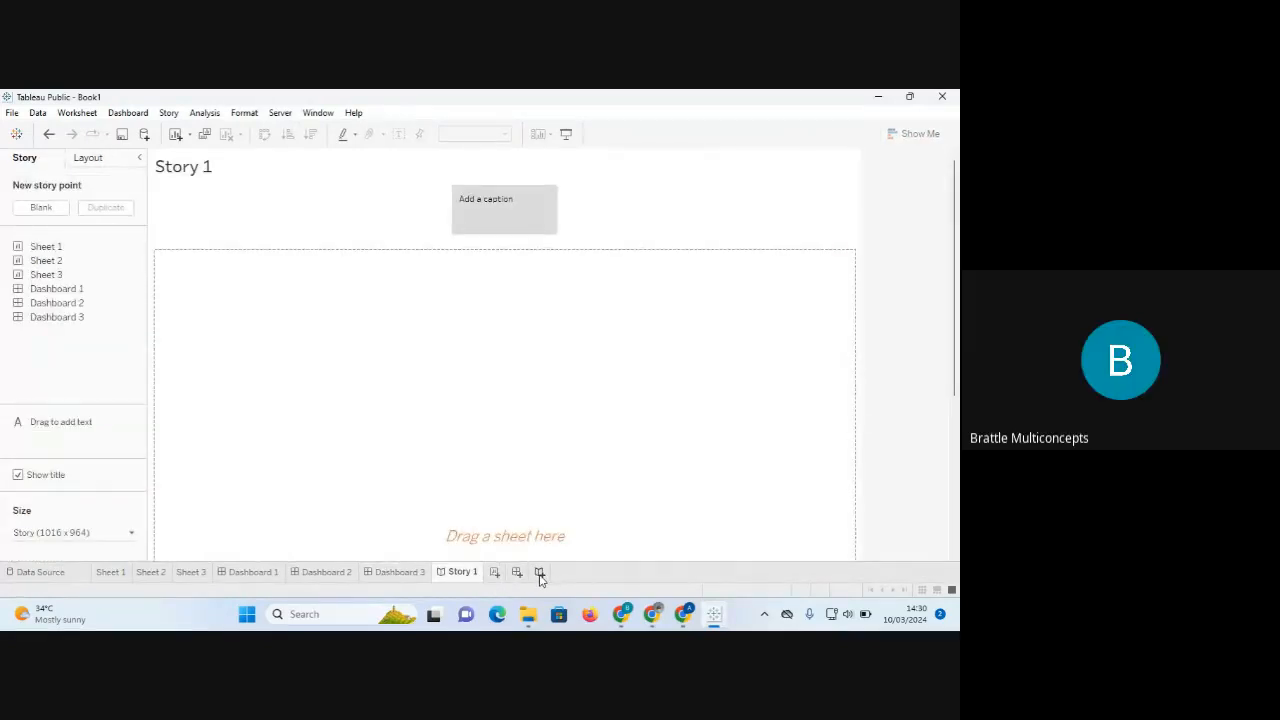
pyautogui.click(539, 574)
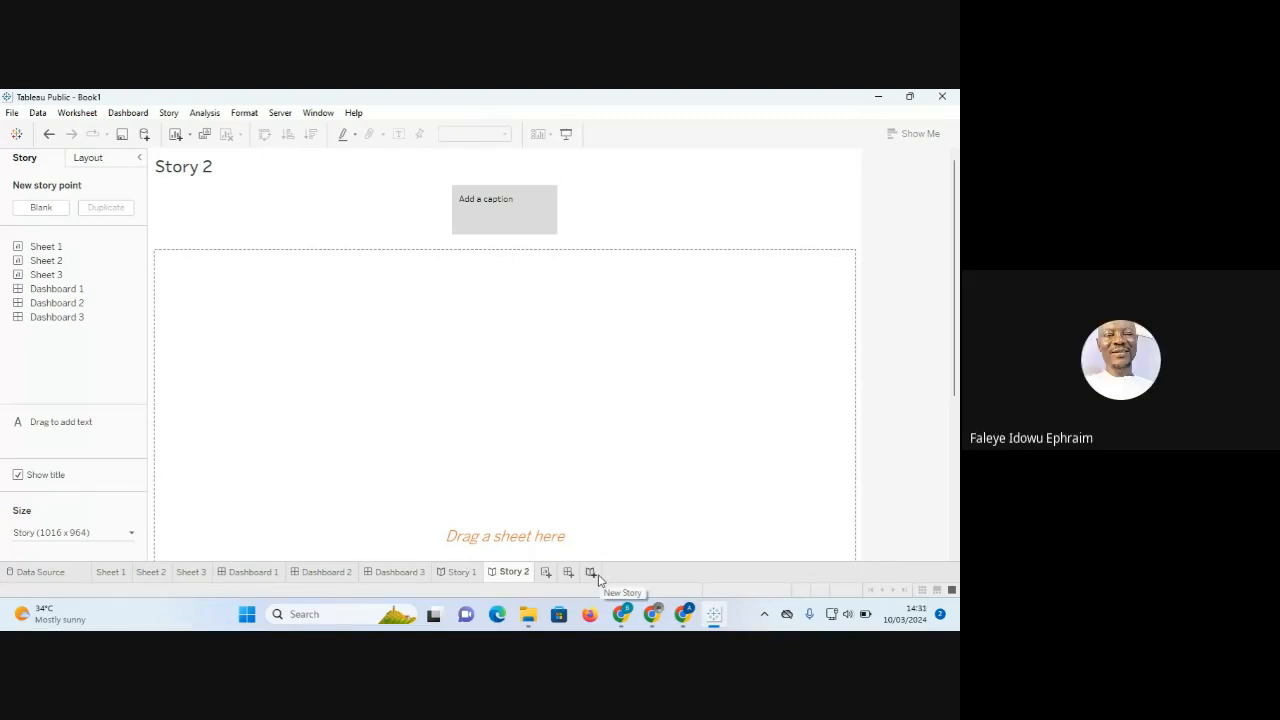
pyautogui.click(40, 572)
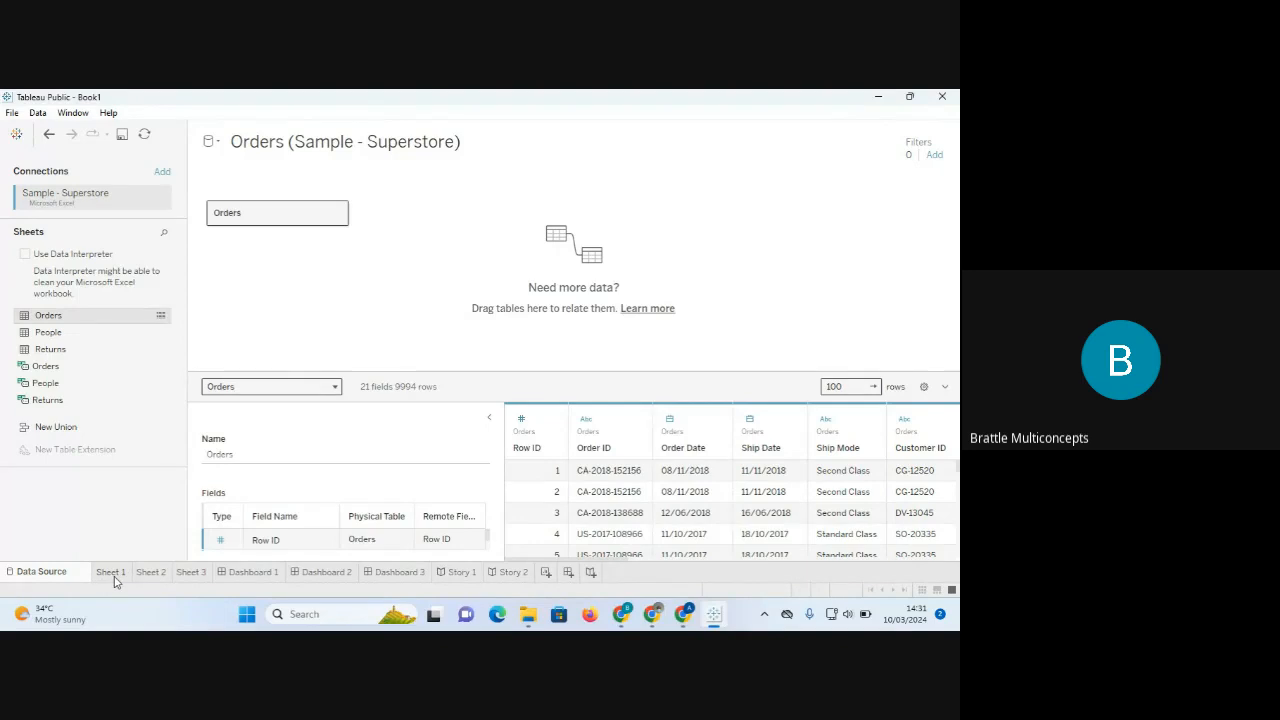
pyautogui.click(546, 576)
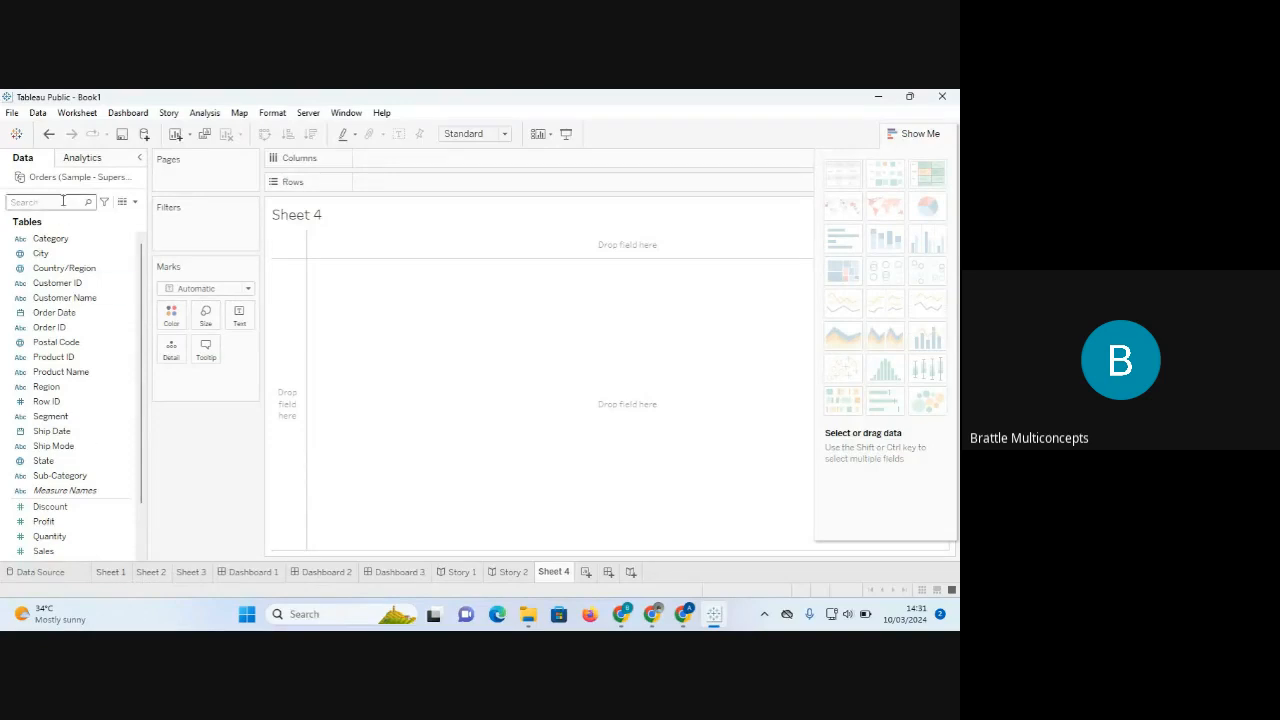
pyautogui.click(40, 572)
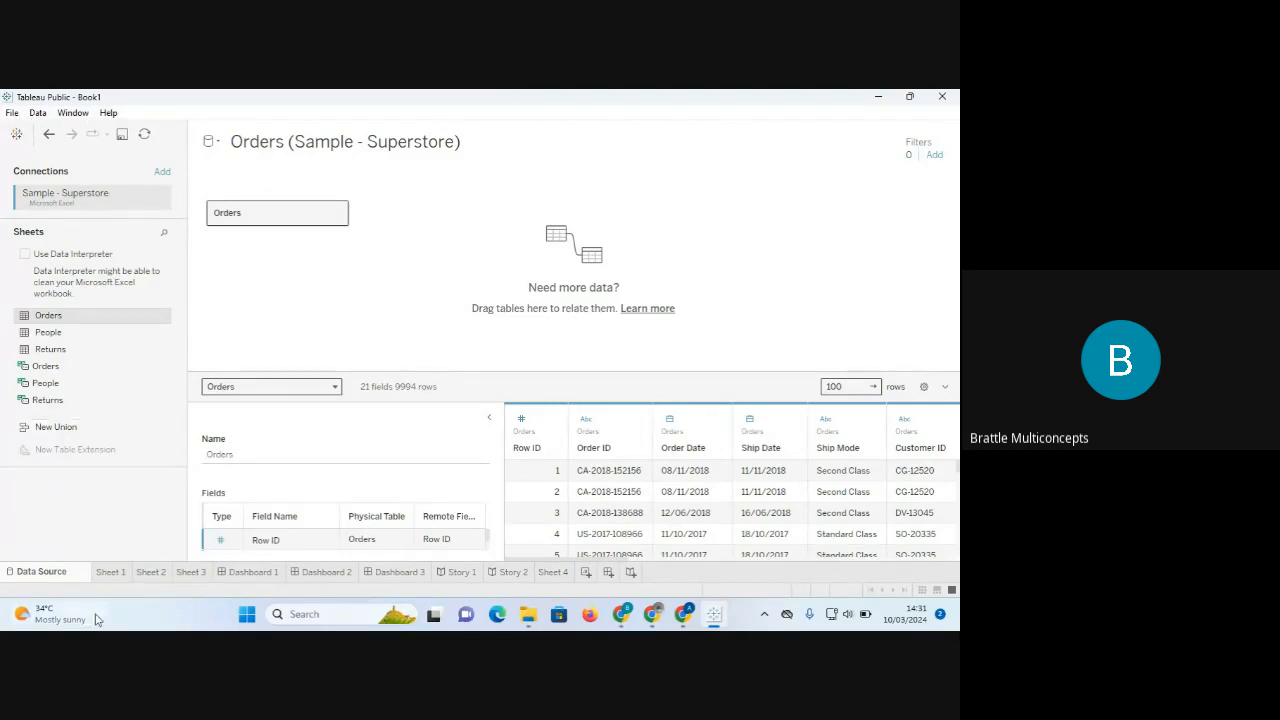
pyautogui.moveTo(93, 614)
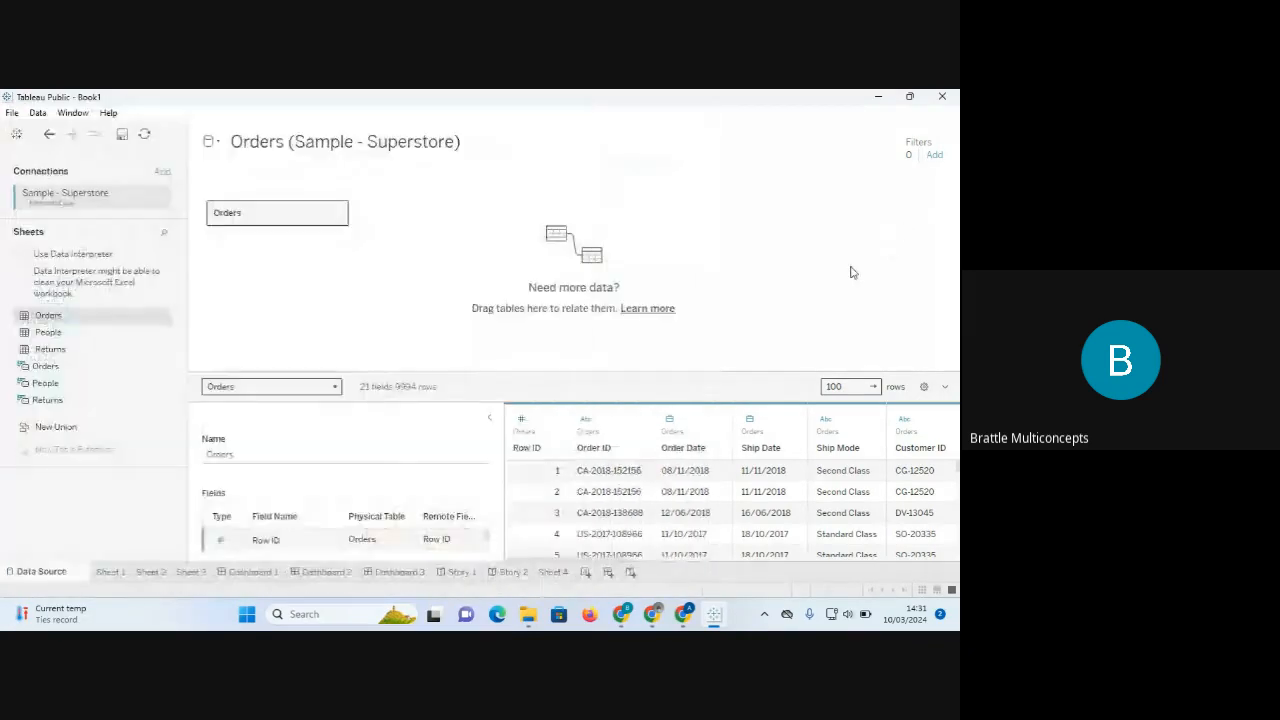
# Open the empty Sheet 1 and browse the Worksheet, Data, Analysis, Window and other menus.
pyautogui.click(111, 573)
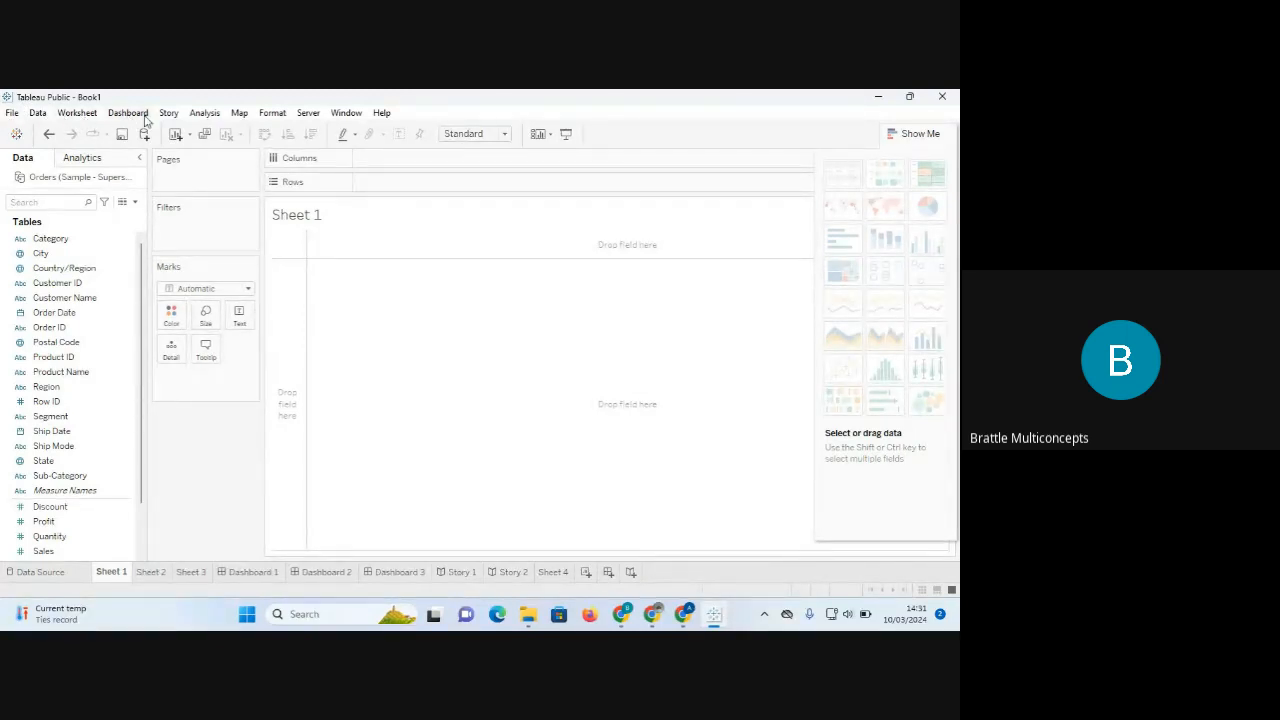
pyautogui.click(92, 116)
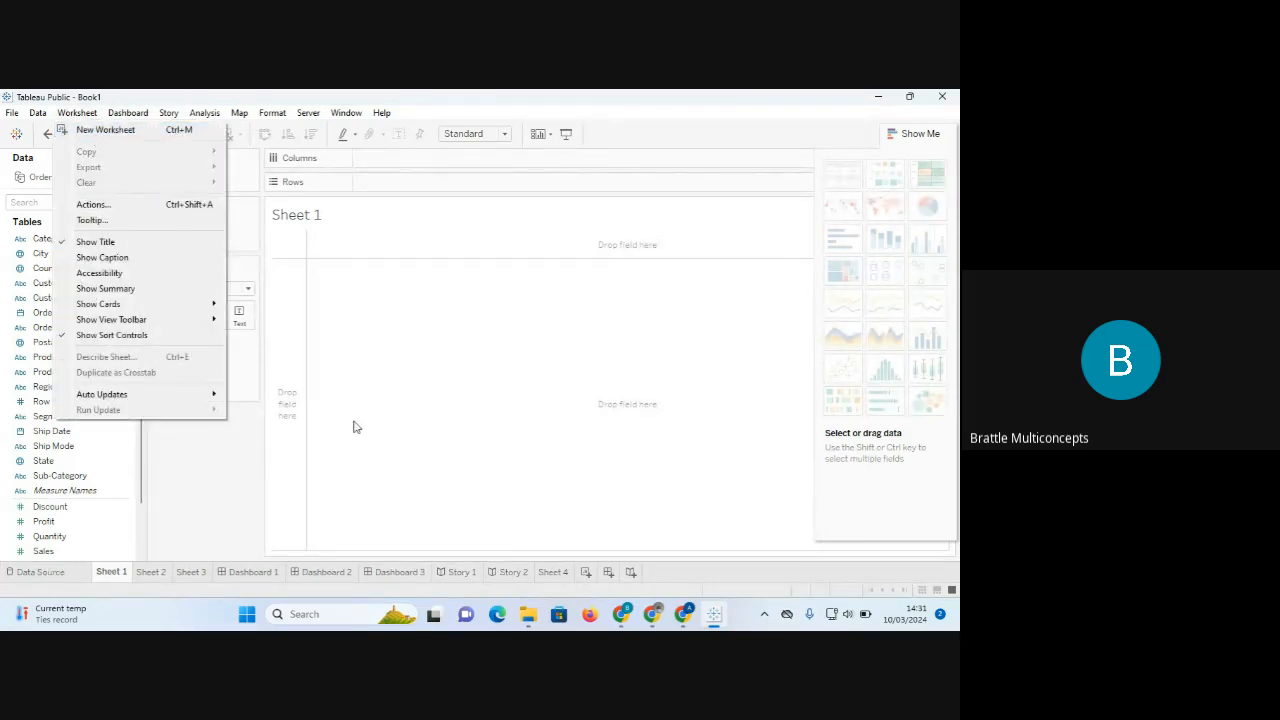
pyautogui.click(72, 113)
pyautogui.click(78, 116)
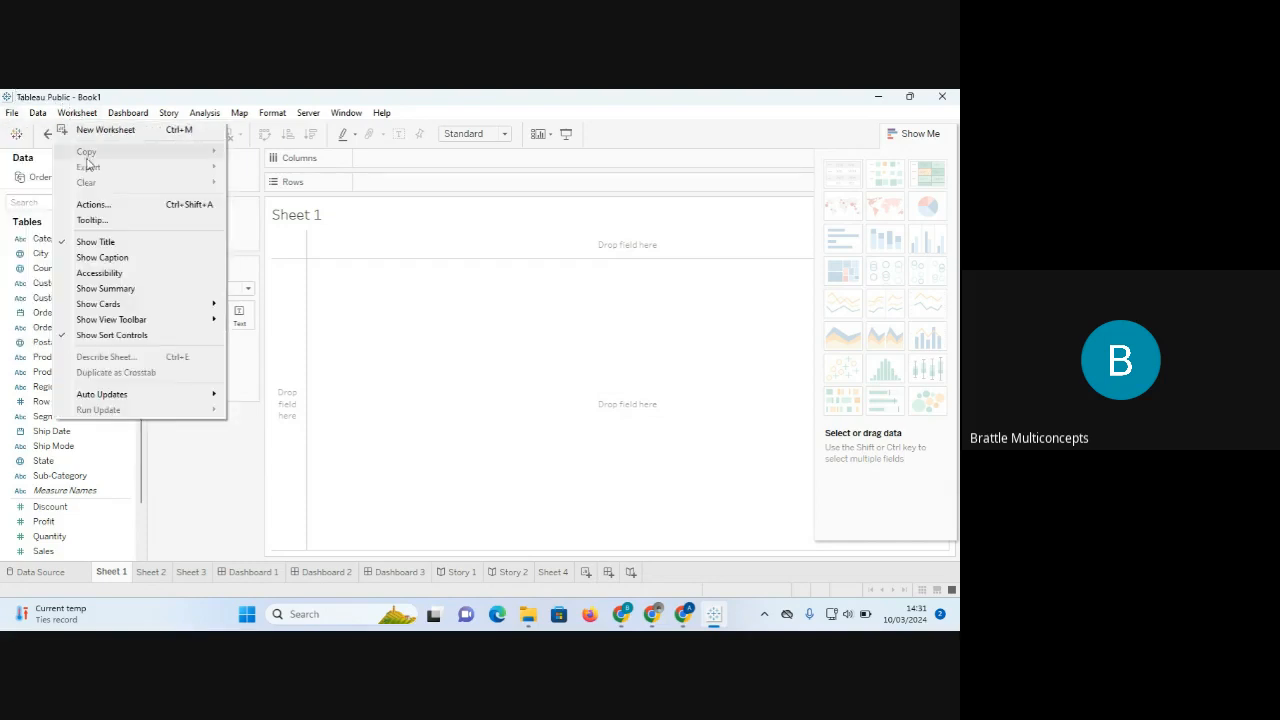
pyautogui.moveTo(128, 119)
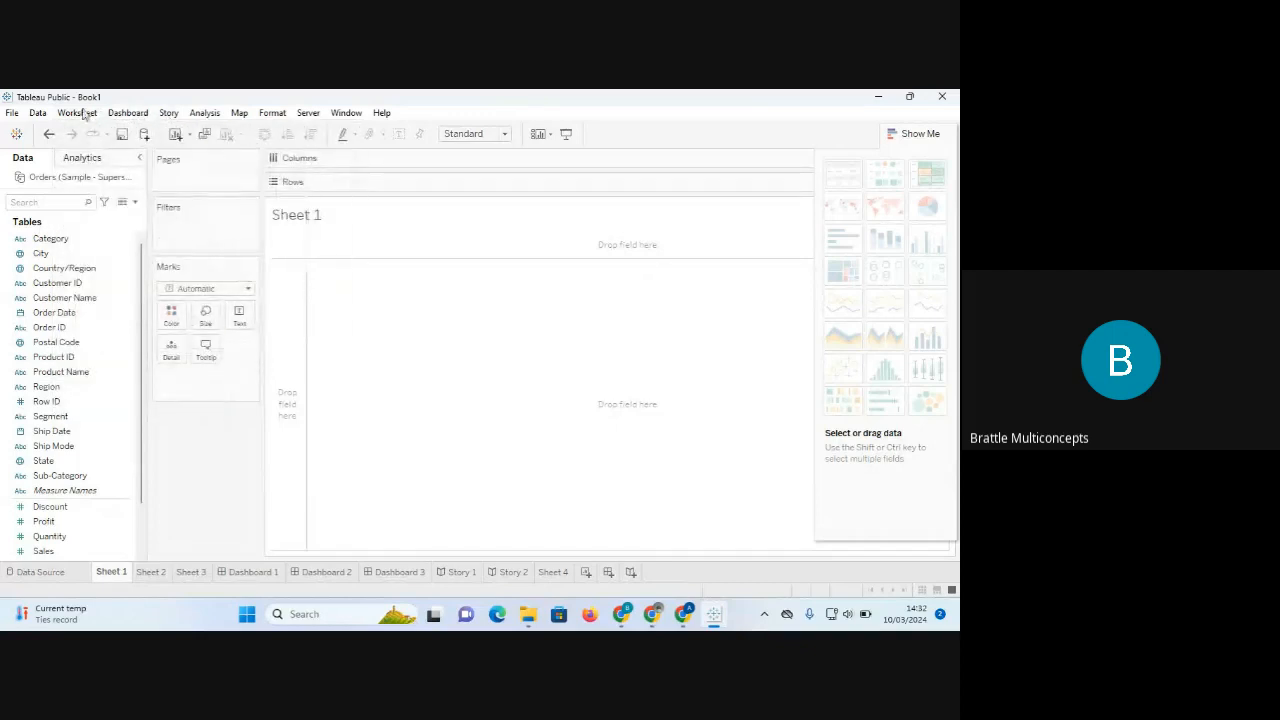
pyautogui.moveTo(44, 119)
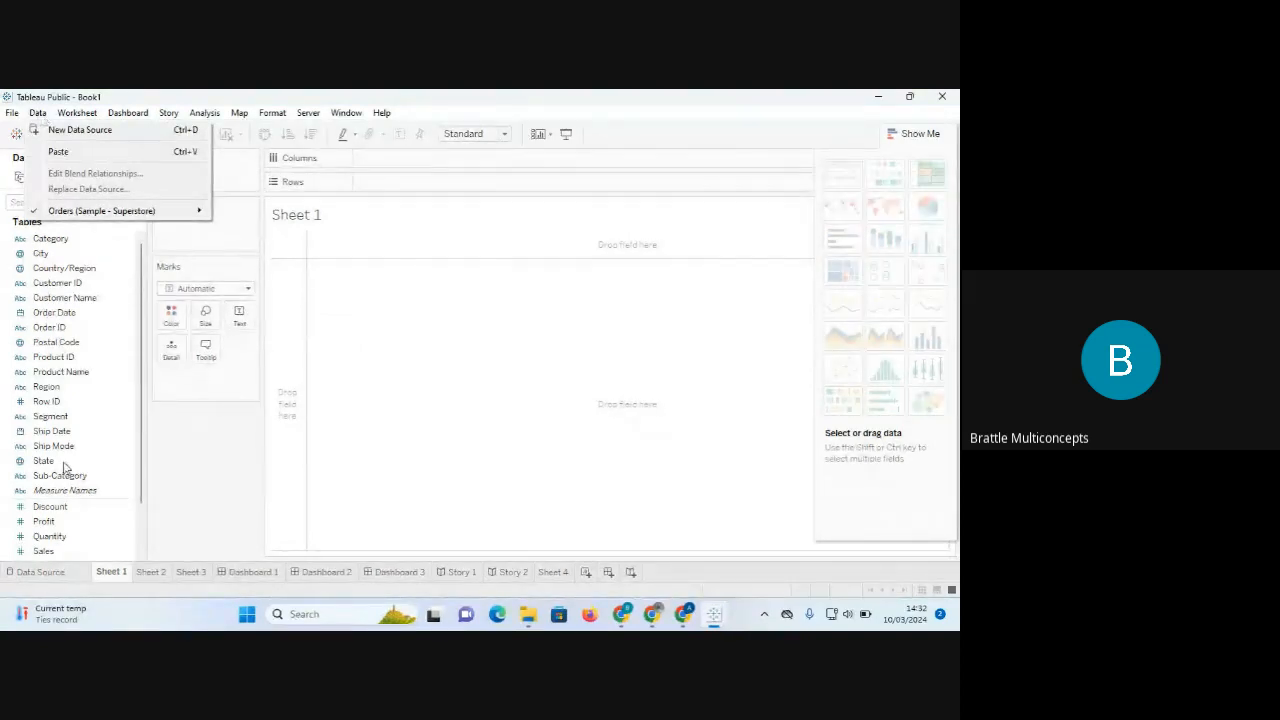
pyautogui.click(21, 618)
pyautogui.moveTo(209, 118)
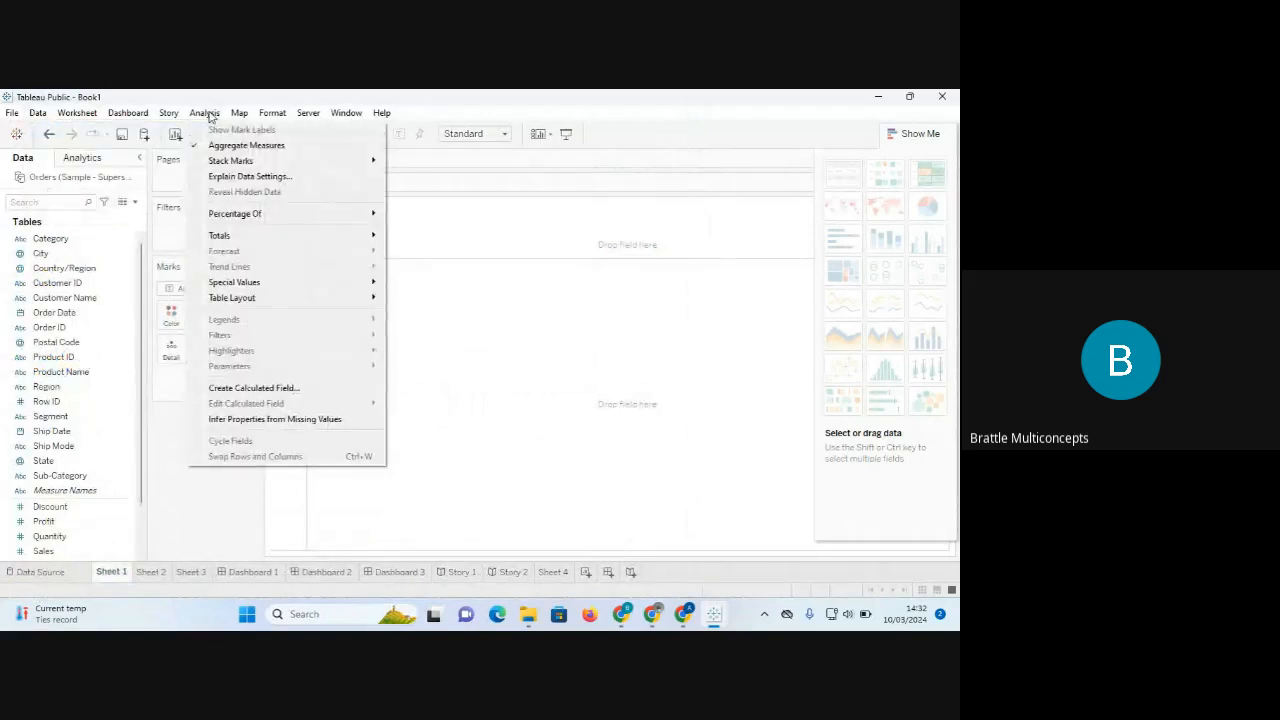
pyautogui.moveTo(274, 116)
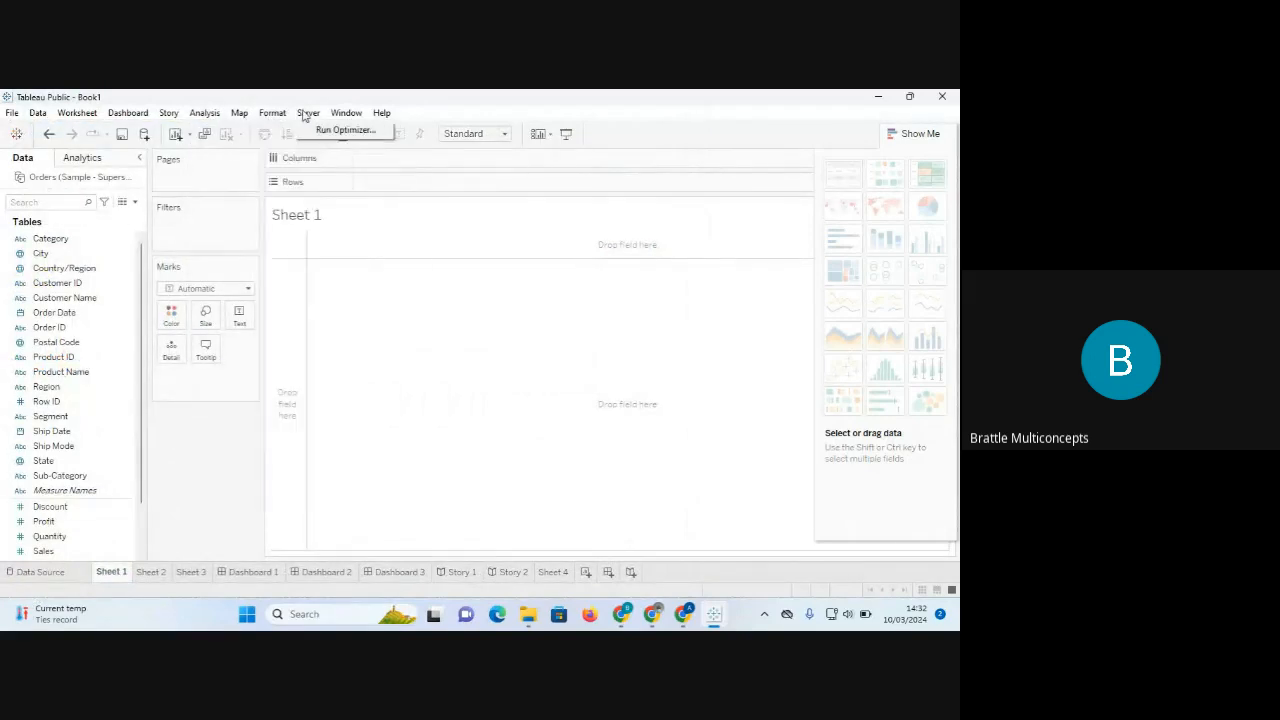
pyautogui.click(343, 113)
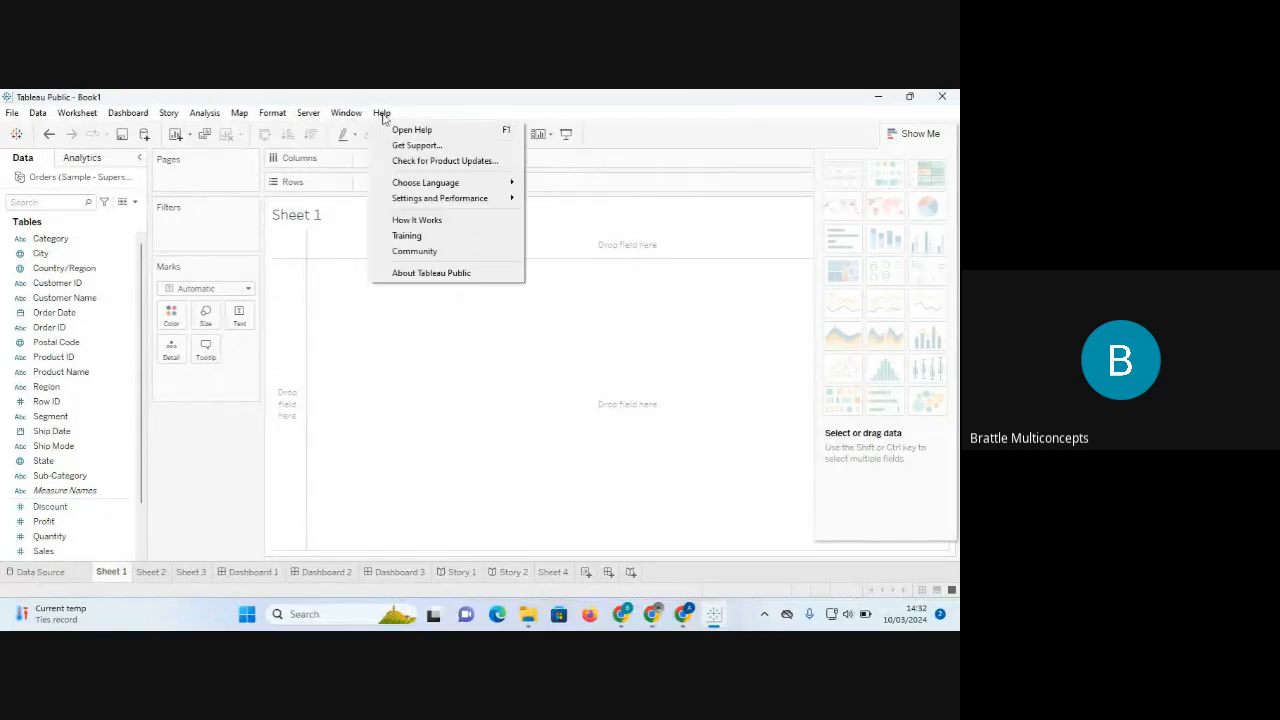
pyautogui.moveTo(315, 114)
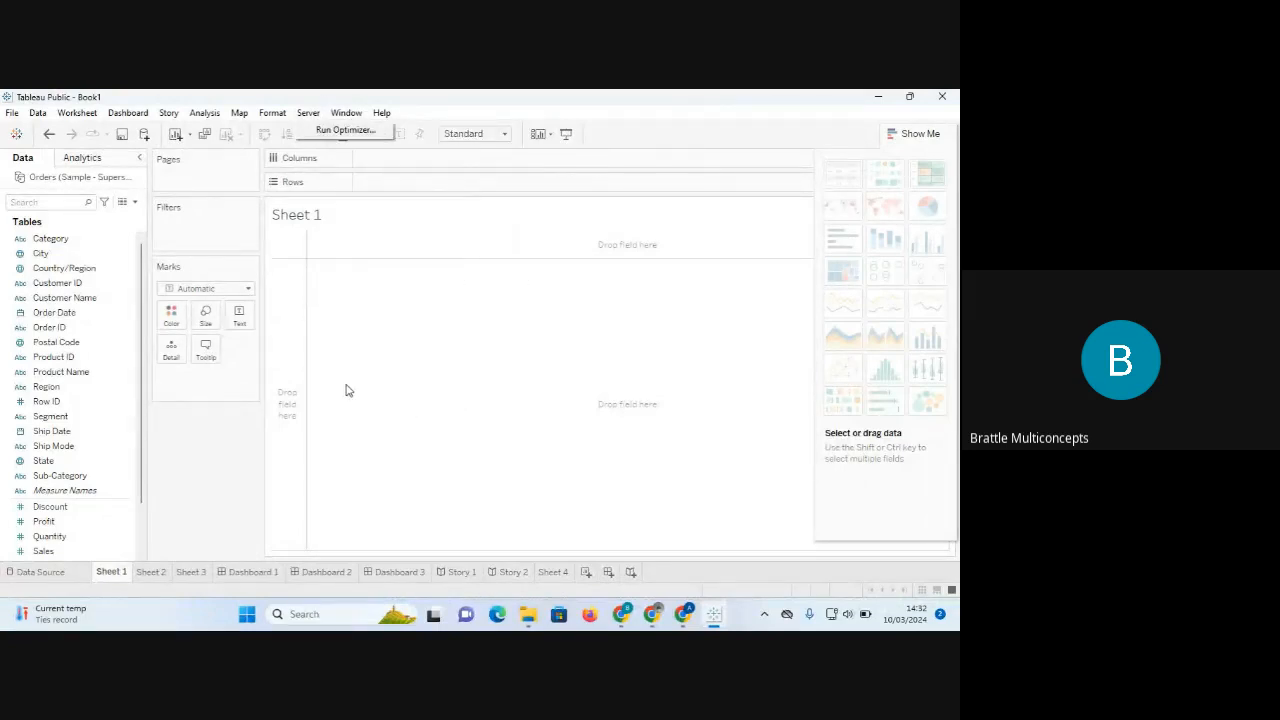
# Return to the Orders data source, widen the data grid, and show Row ID's data type choices.
pyautogui.click(47, 575)
pyautogui.click(47, 575)
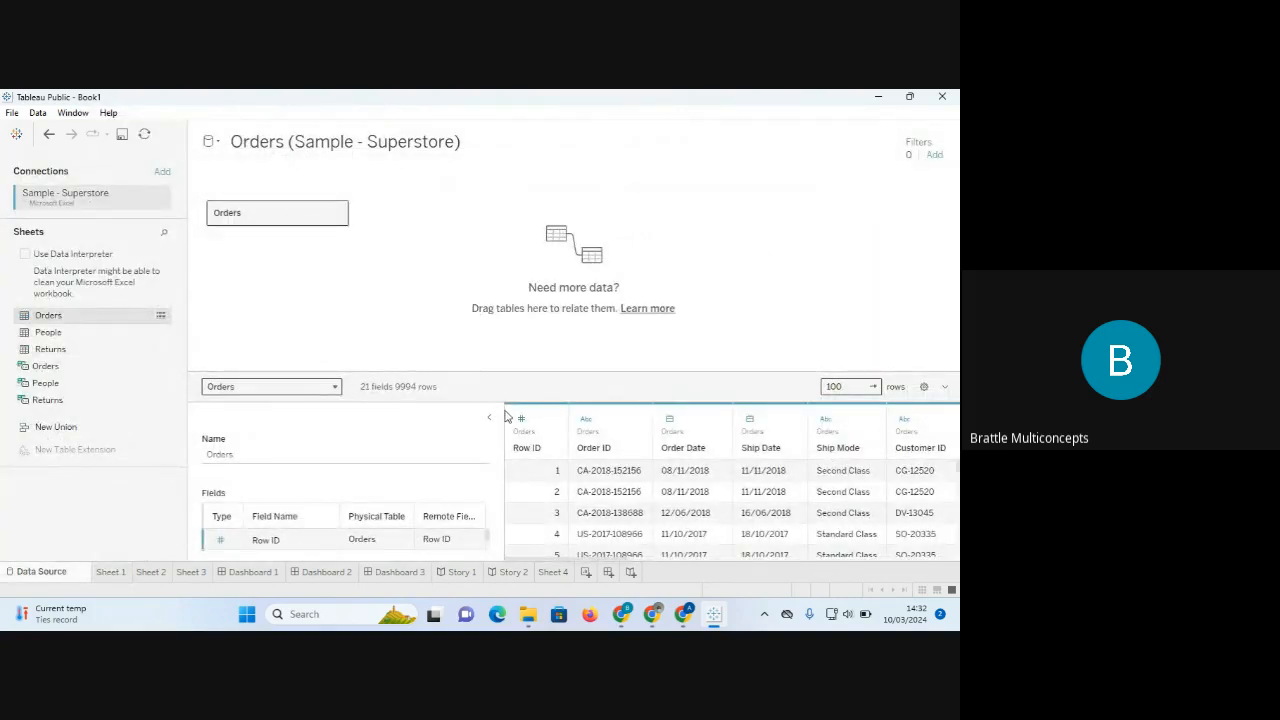
pyautogui.moveTo(498, 408); pyautogui.dragTo(424, 408)
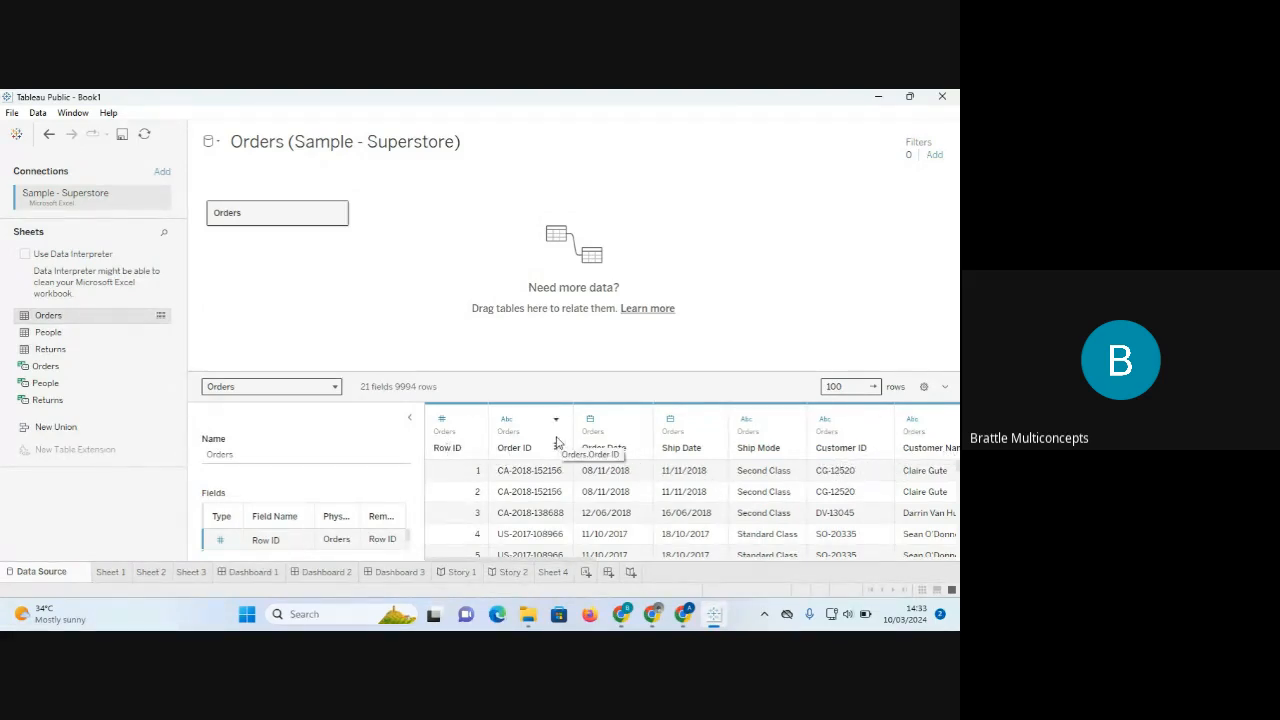
pyautogui.click(441, 421)
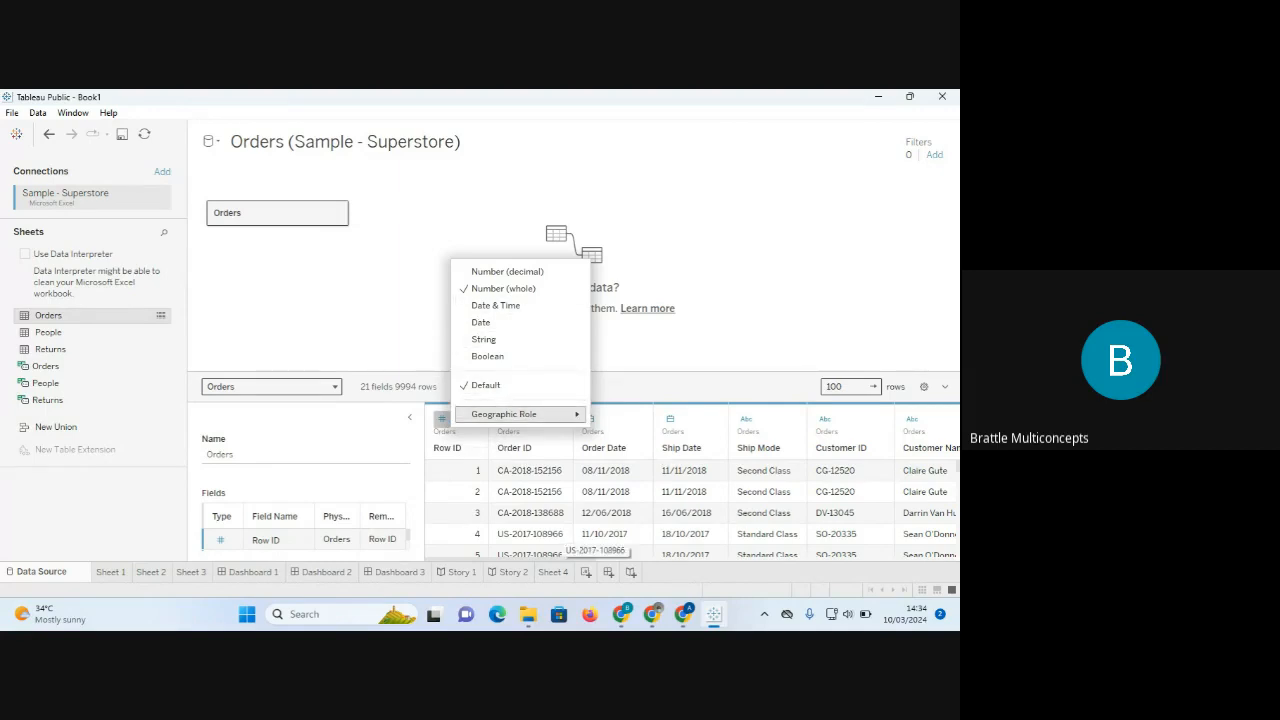
pyautogui.moveTo(713, 617)
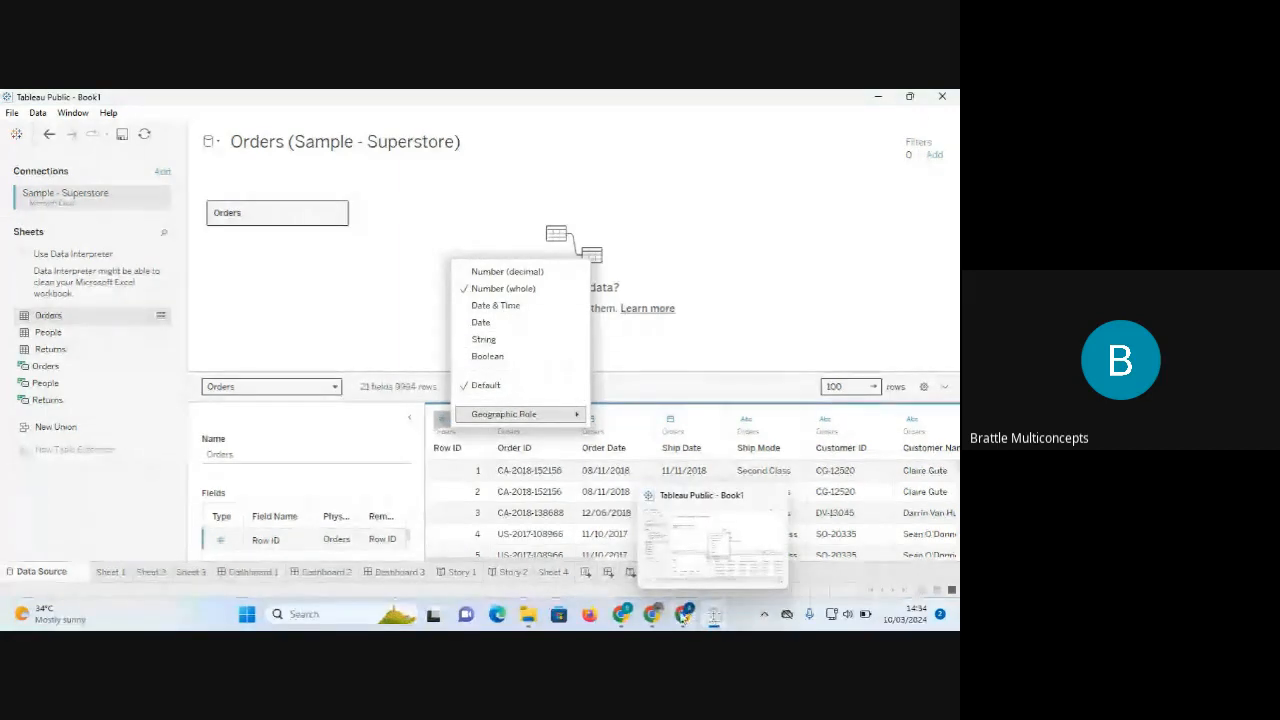
pyautogui.moveTo(621, 614)
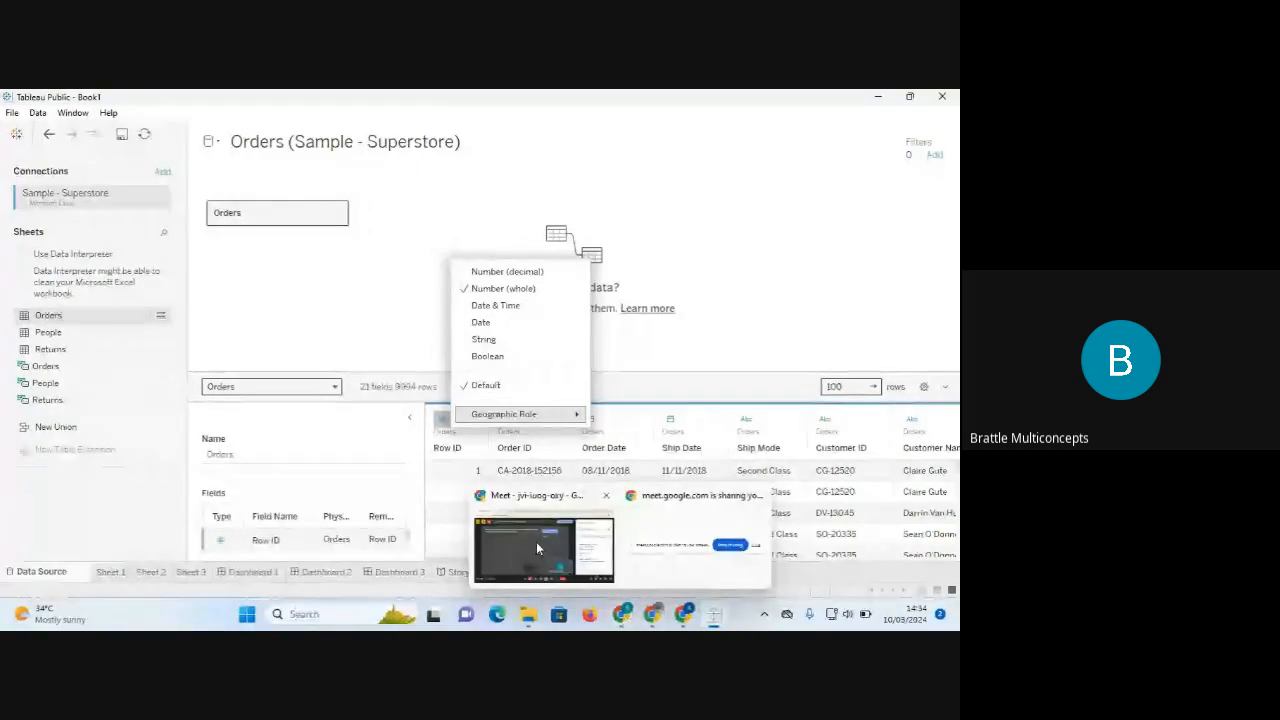
# Bring the Google Meet call in front of Tableau and mute the microphone.
pyautogui.click(536, 541)
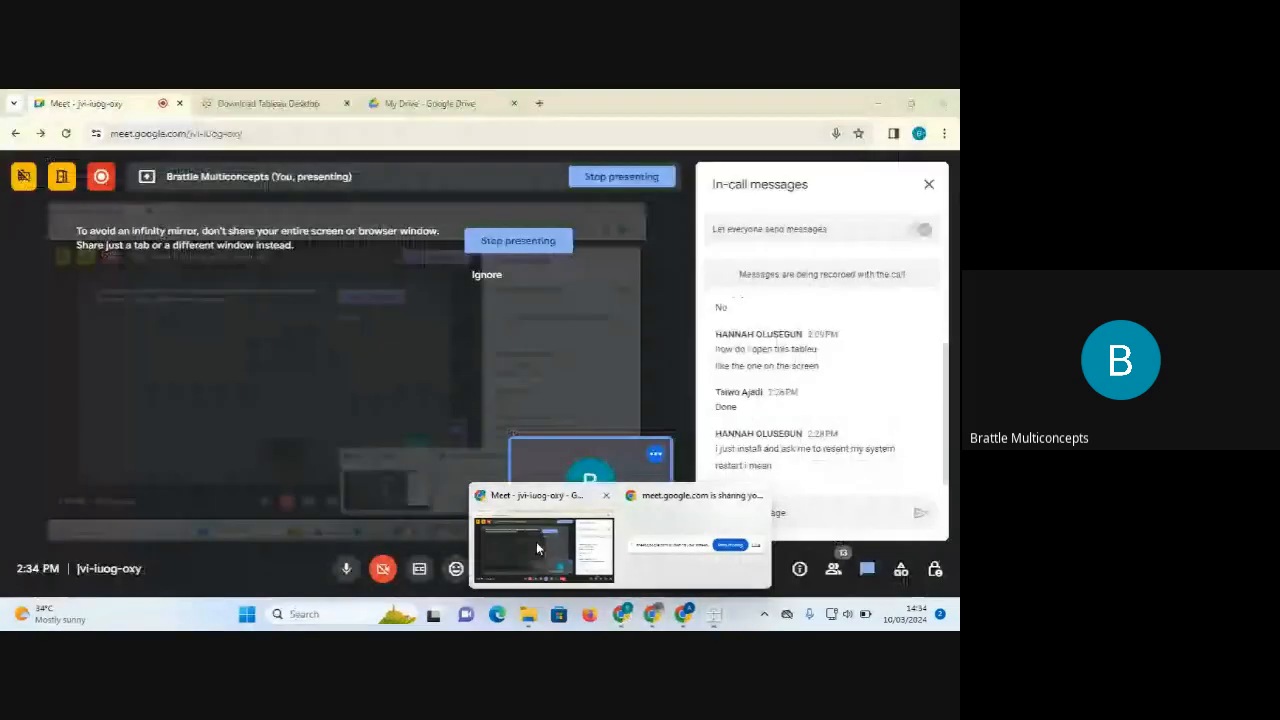
pyautogui.click(346, 569)
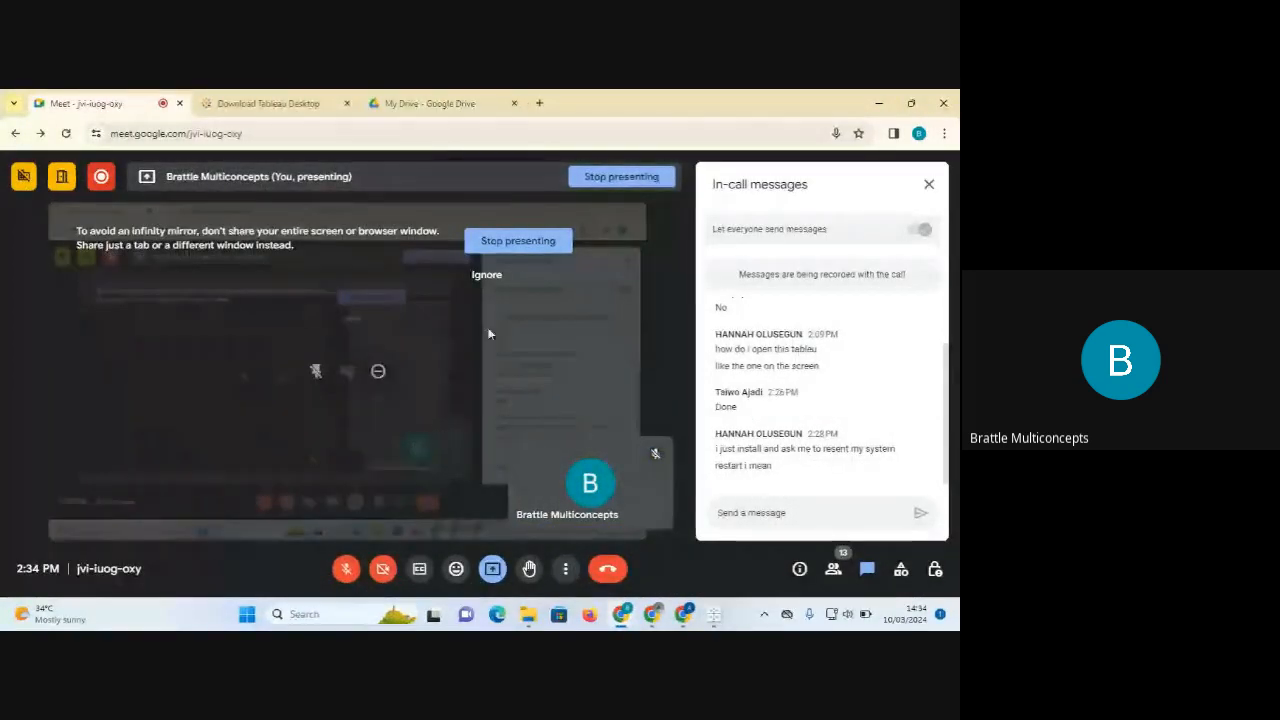
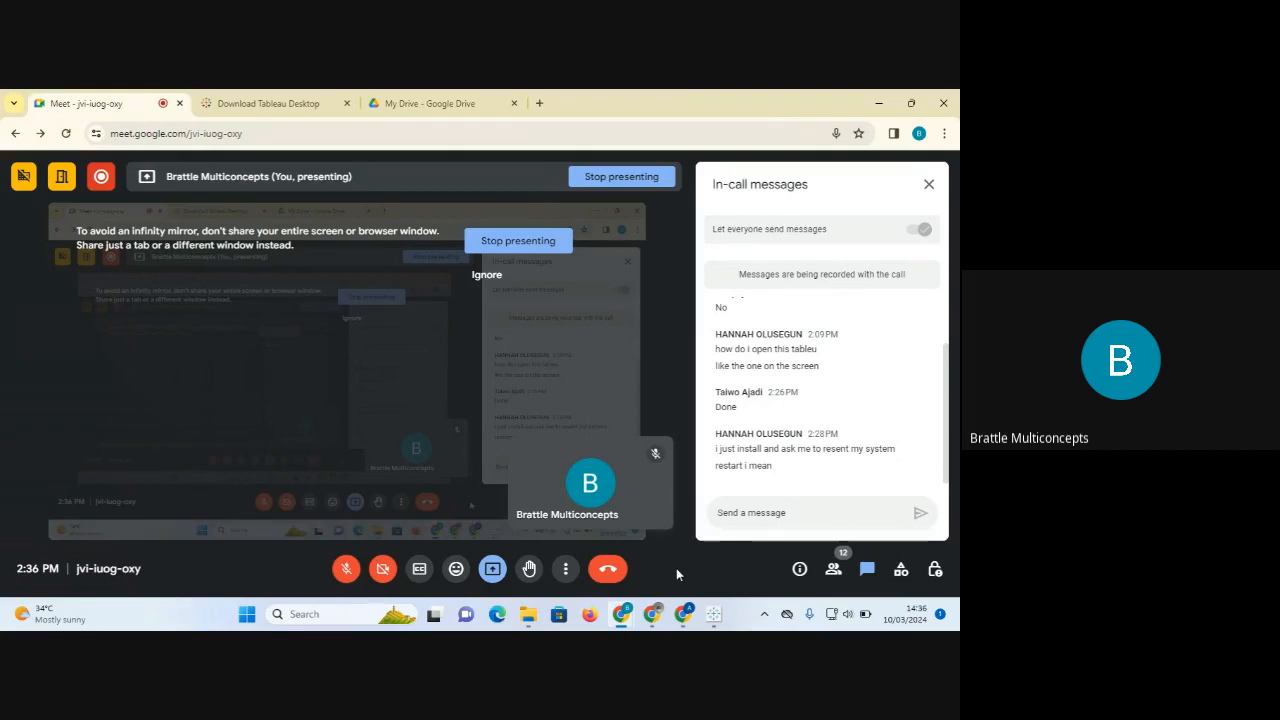
# Unmute the host's microphone in the Google Meet call controls.
pyautogui.moveTo(593, 510)
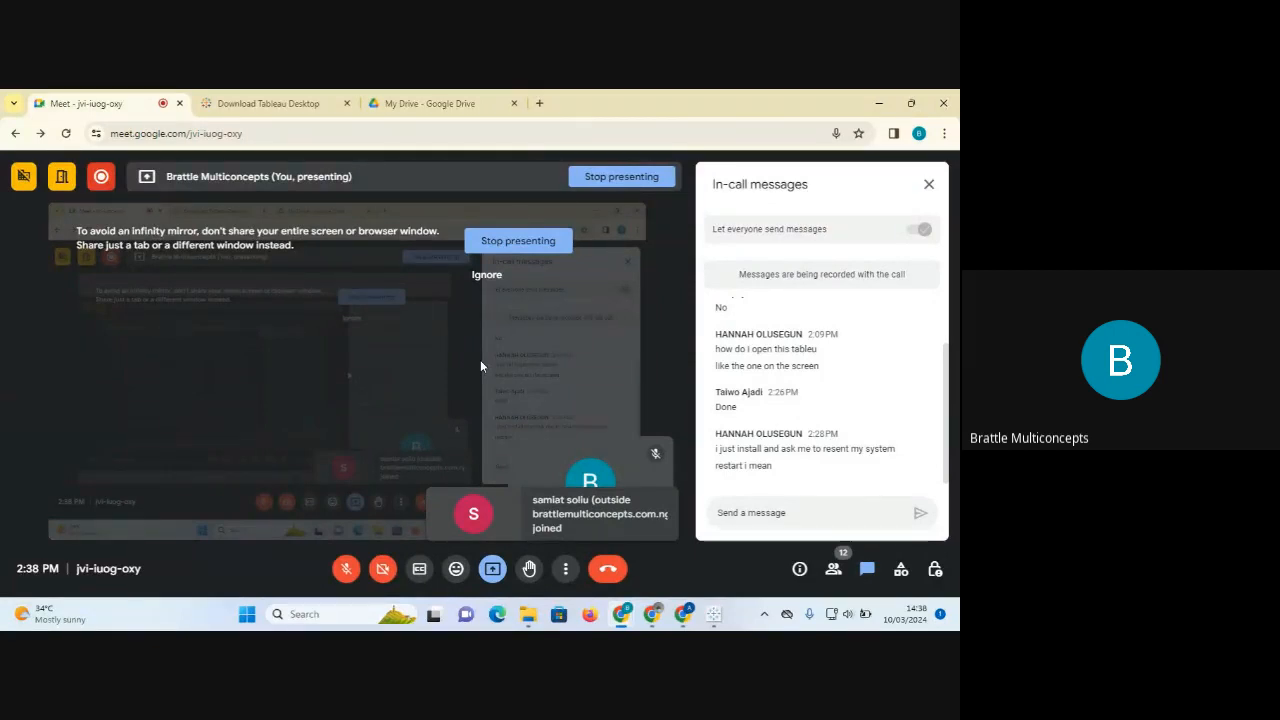
pyautogui.click(349, 568)
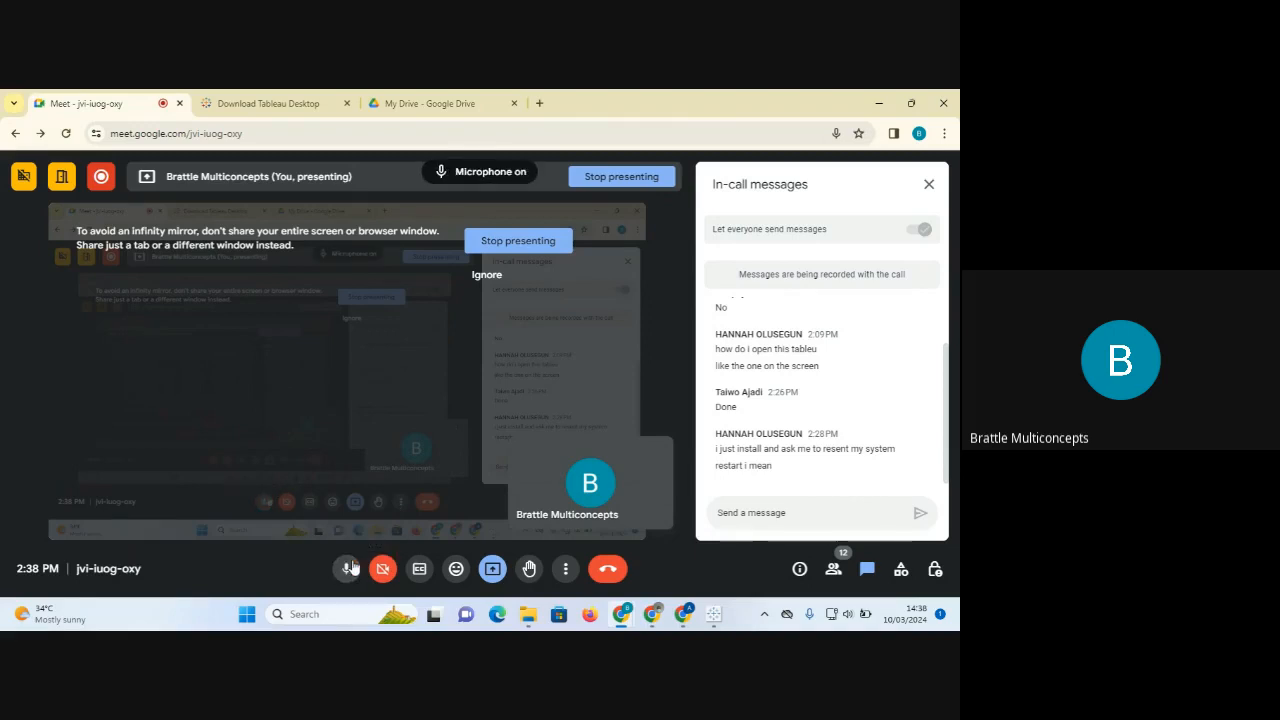
pyautogui.moveTo(598, 500)
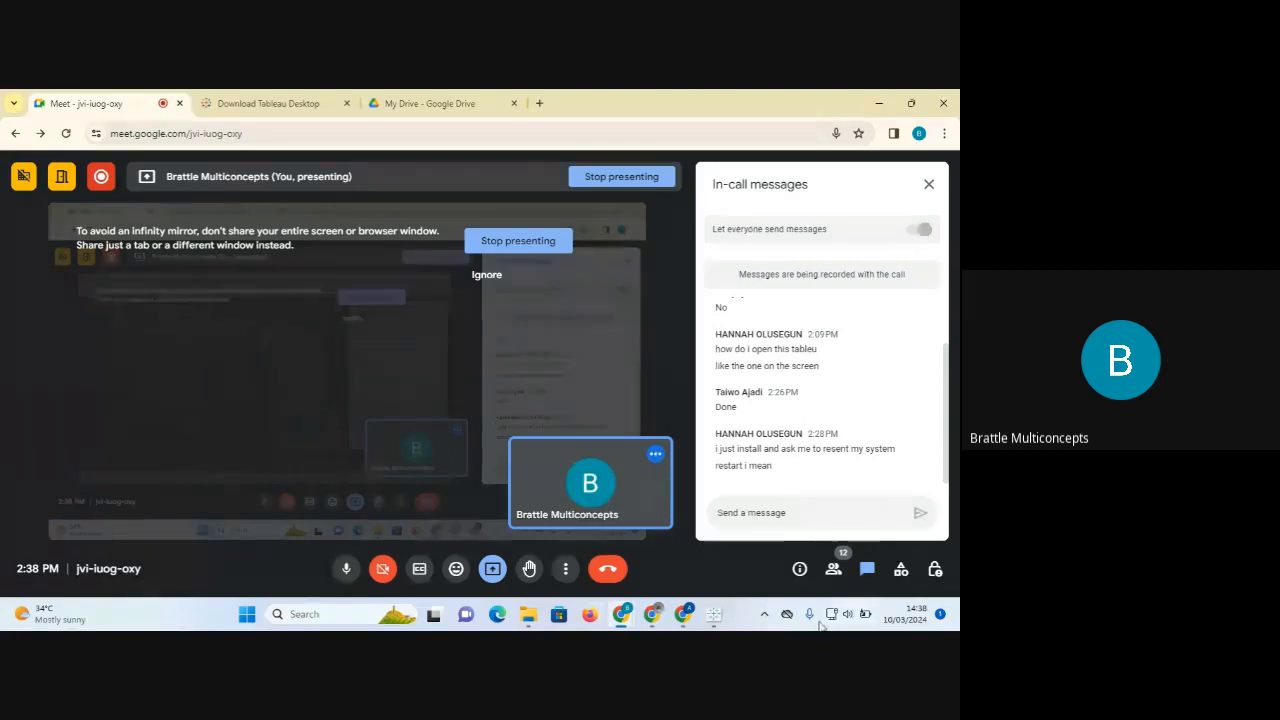
# Return to Tableau's Orders data source, keep Order ID as String, and enlarge the data preview.
pyautogui.click(714, 614)
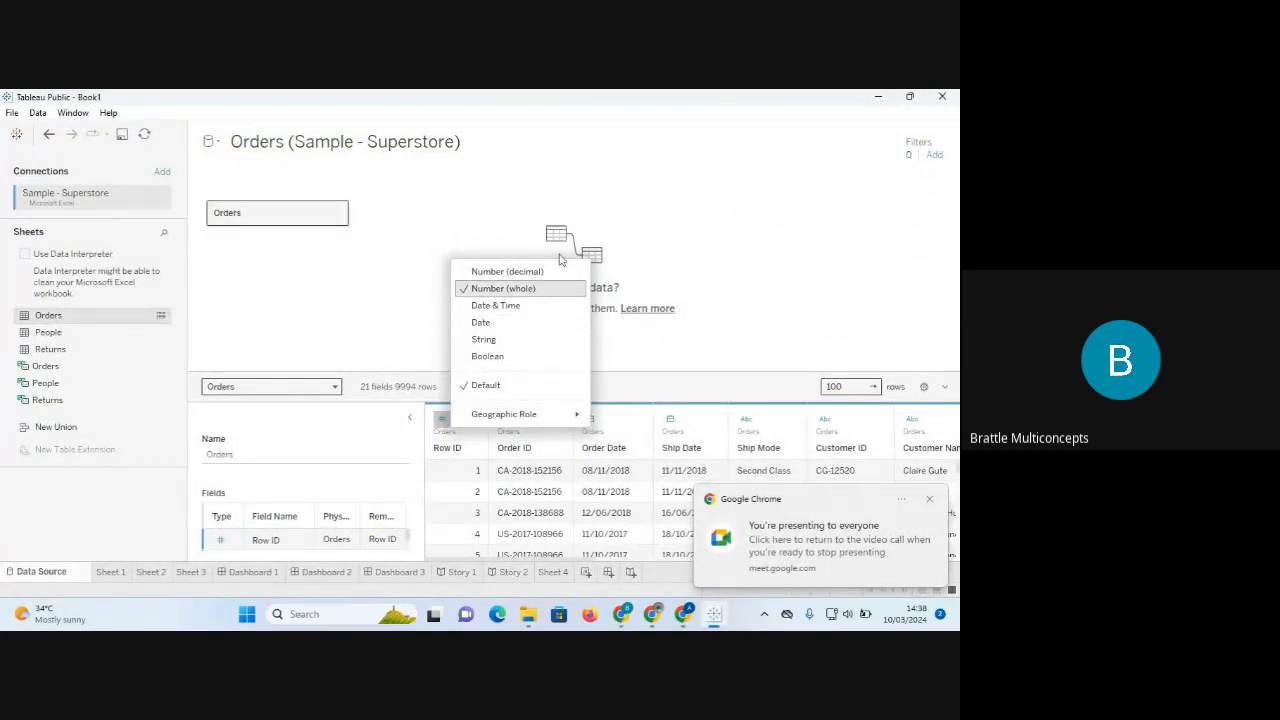
pyautogui.click(666, 268)
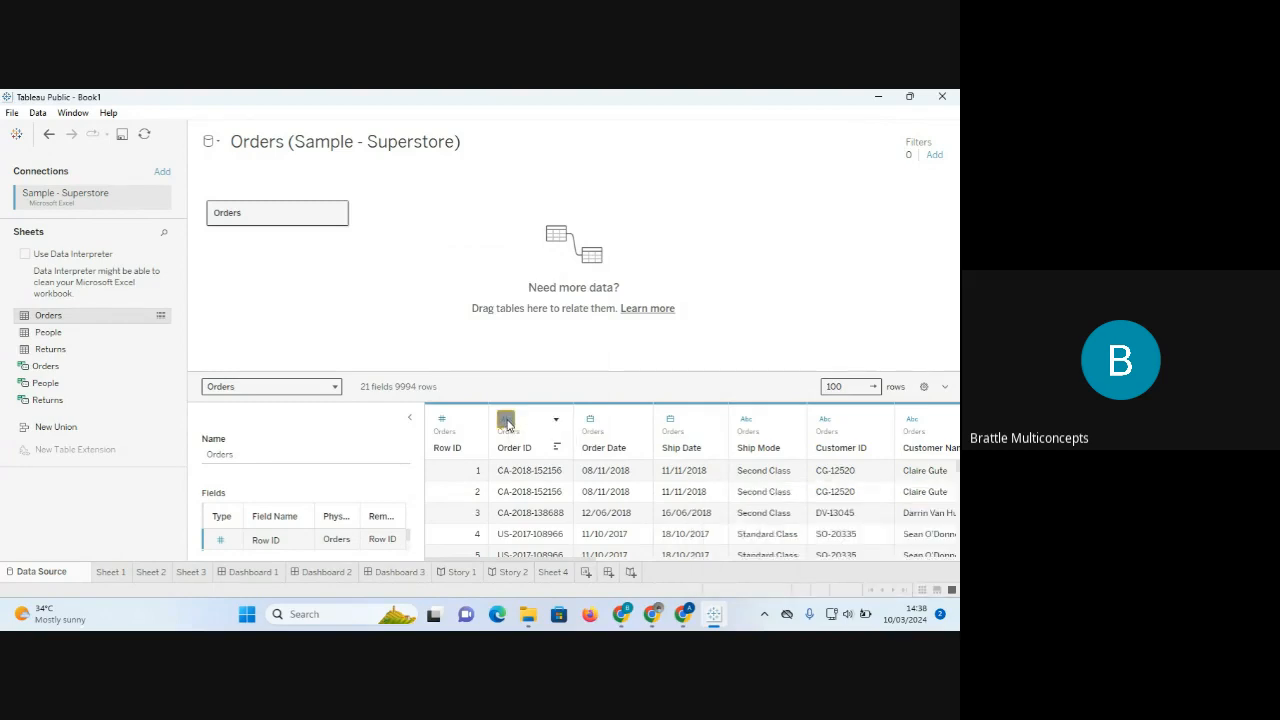
pyautogui.click(506, 421)
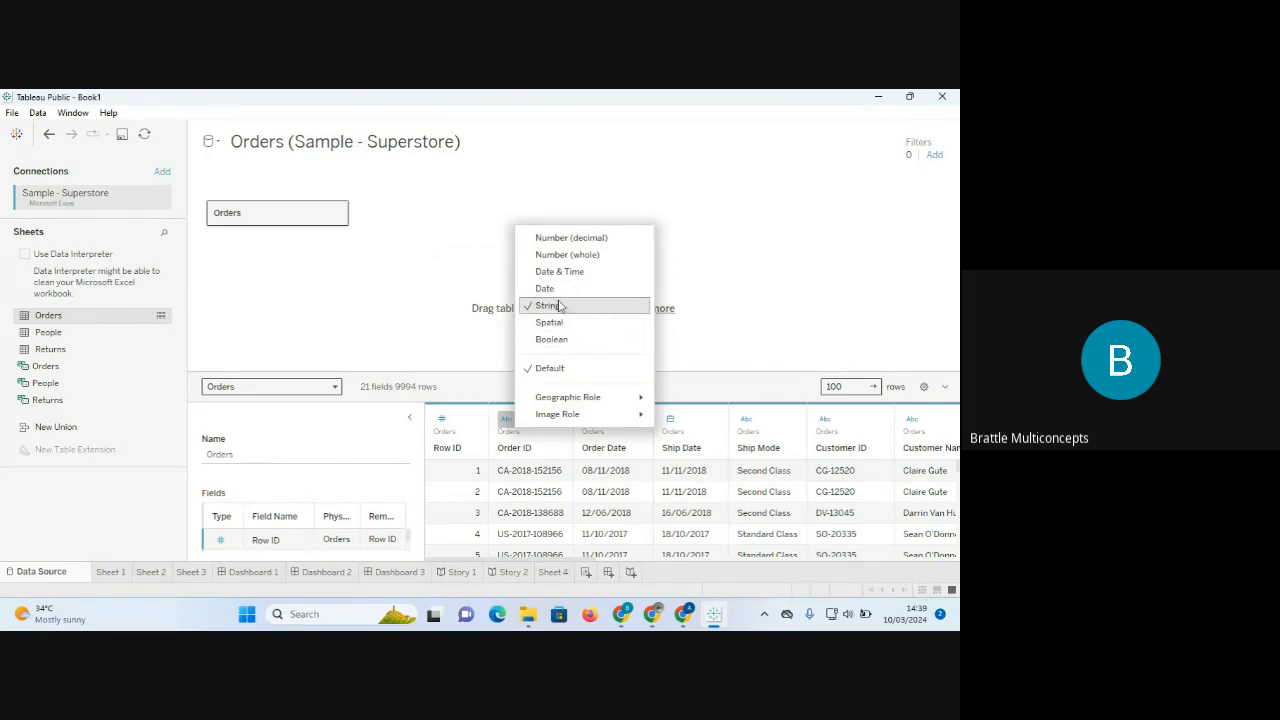
pyautogui.click(726, 330)
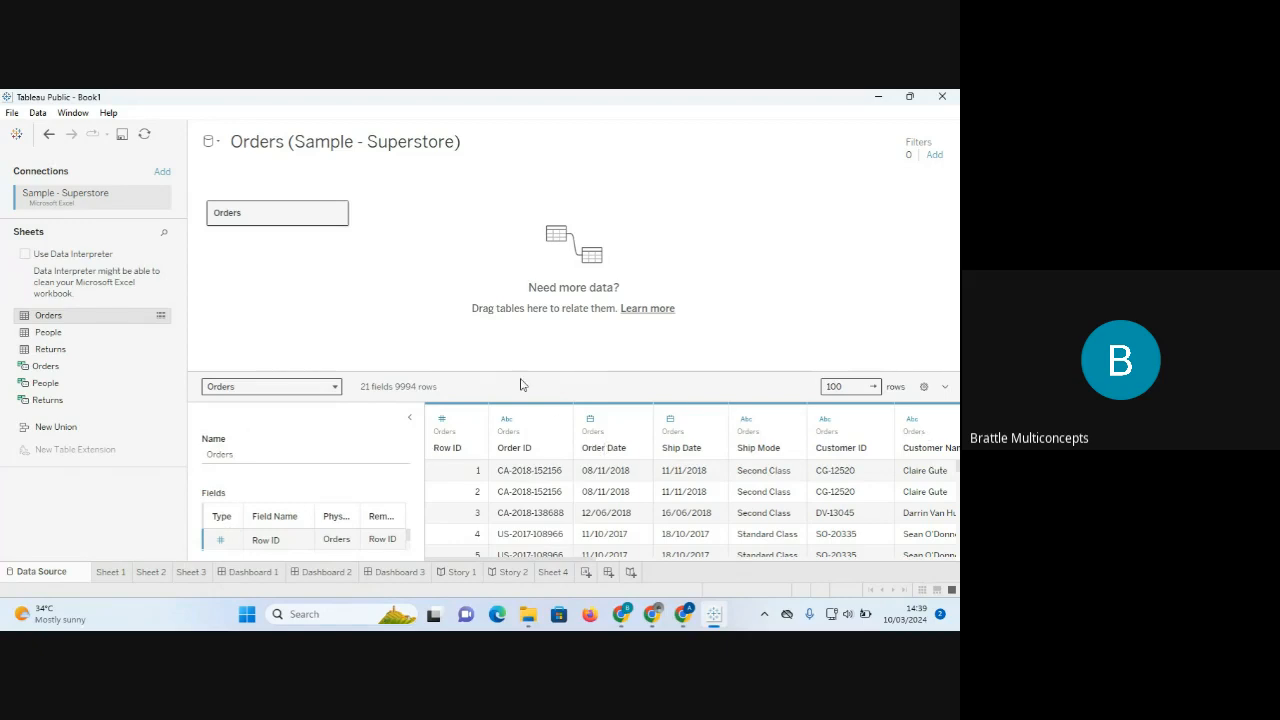
pyautogui.moveTo(503, 372); pyautogui.dragTo(503, 310)
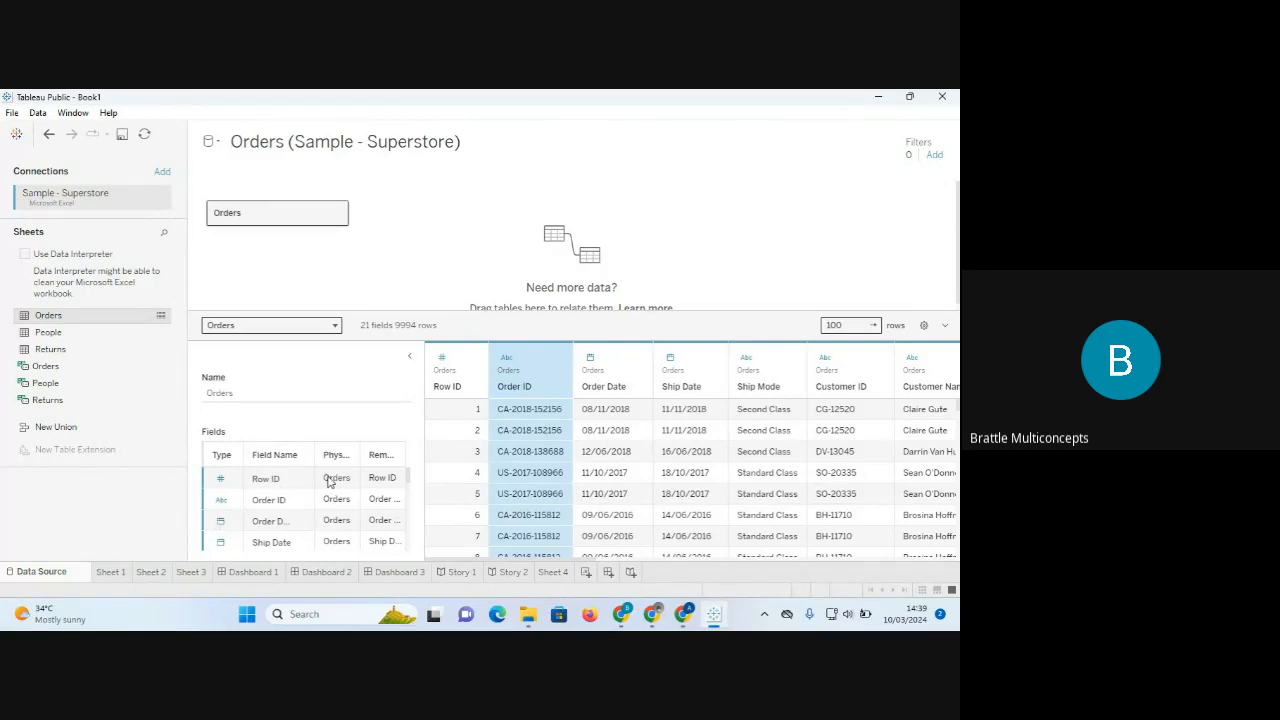
# Leave Row ID's type unchanged, nudge the metadata columns, and collapse the field details panel.
pyautogui.click(221, 482)
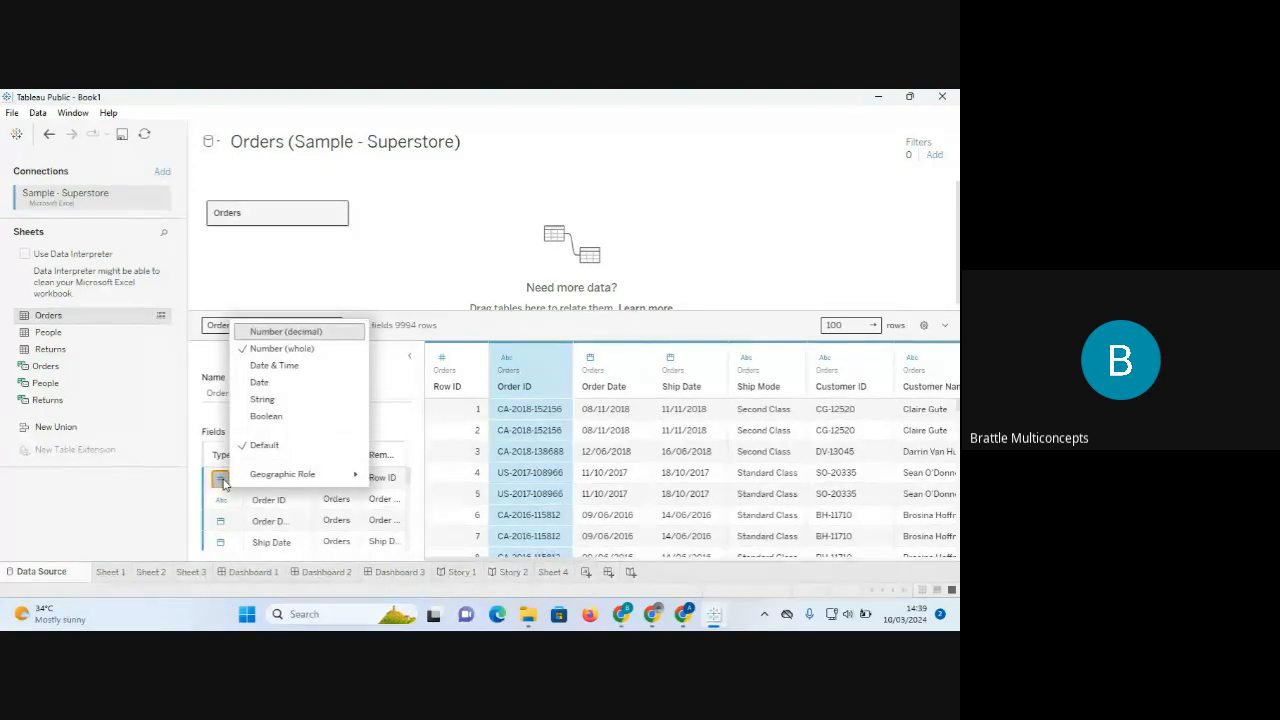
pyautogui.click(408, 437)
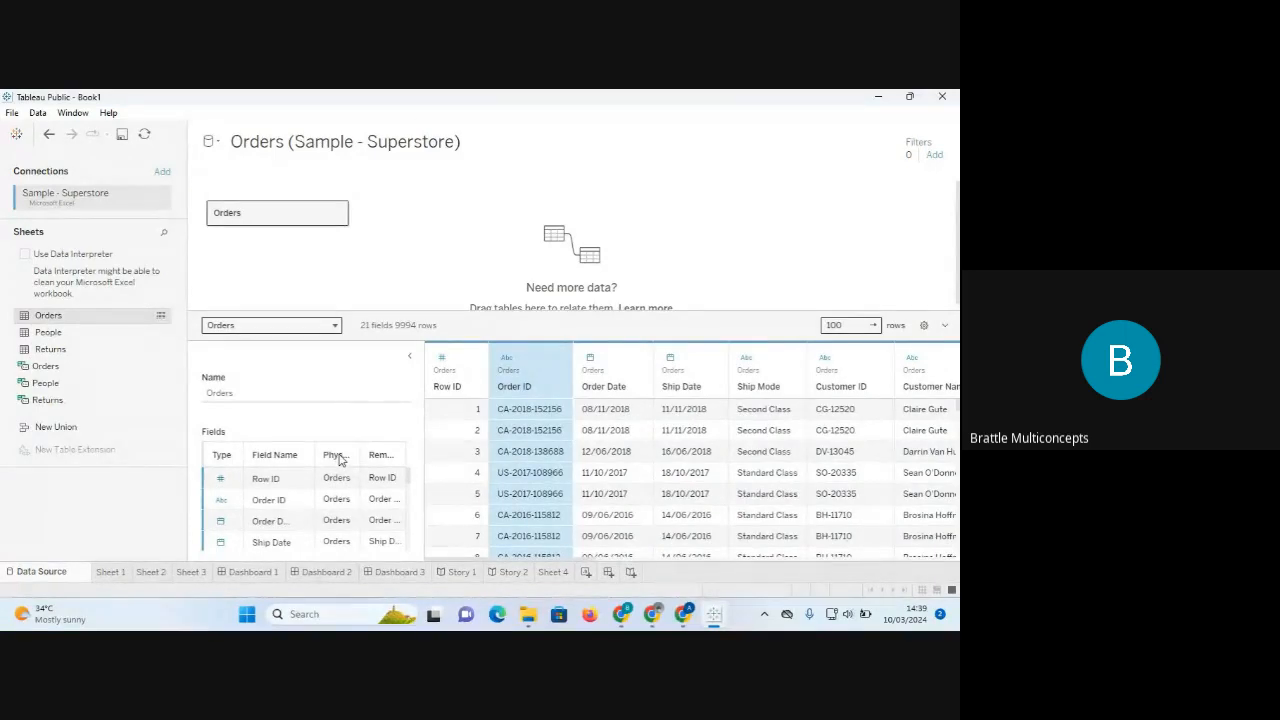
pyautogui.moveTo(359, 453)
pyautogui.mouseDown()
pyautogui.moveTo(408, 452)
pyautogui.moveTo(366, 457)
pyautogui.mouseUp()
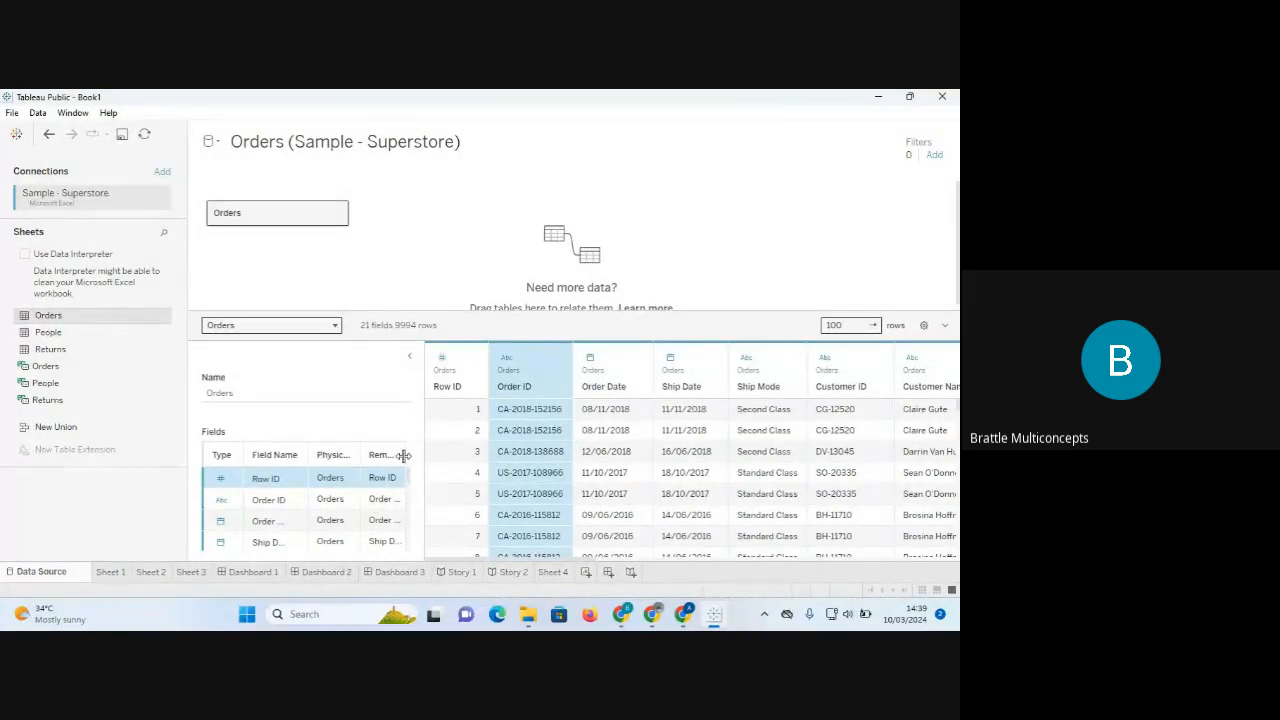
pyautogui.moveTo(403, 456)
pyautogui.mouseDown()
pyautogui.moveTo(432, 460)
pyautogui.moveTo(405, 455)
pyautogui.mouseUp()
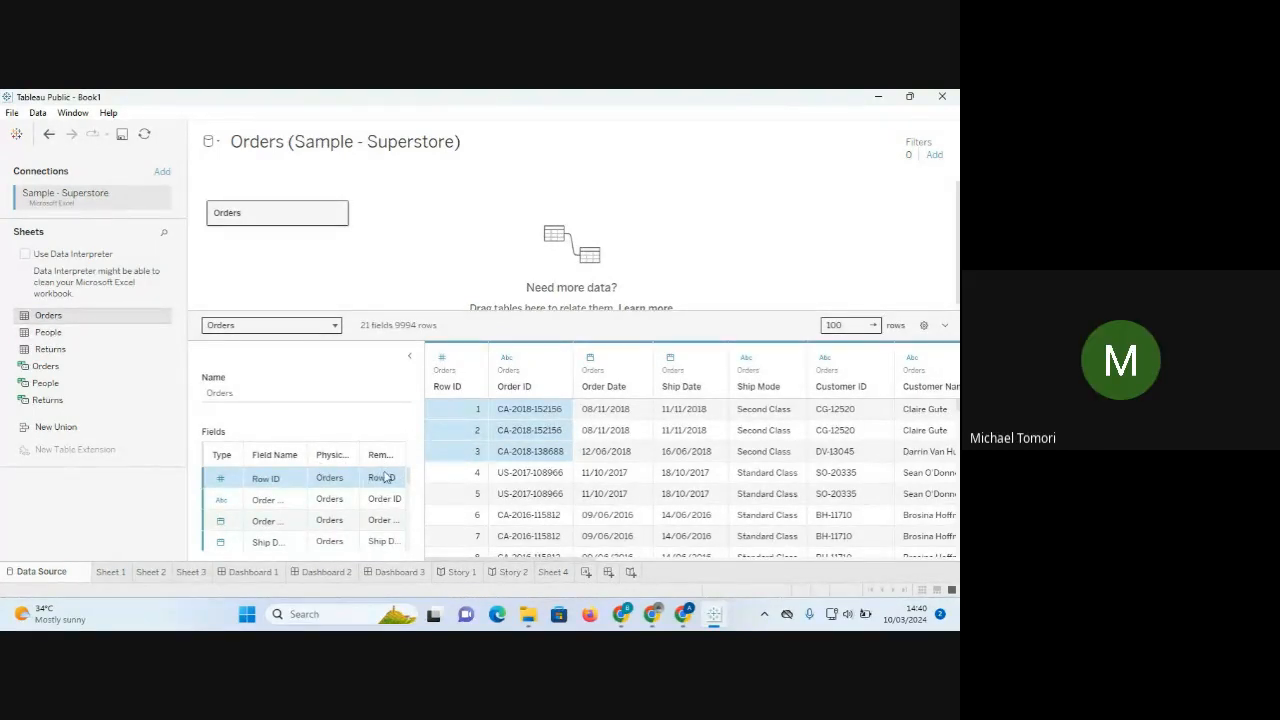
pyautogui.click(412, 361)
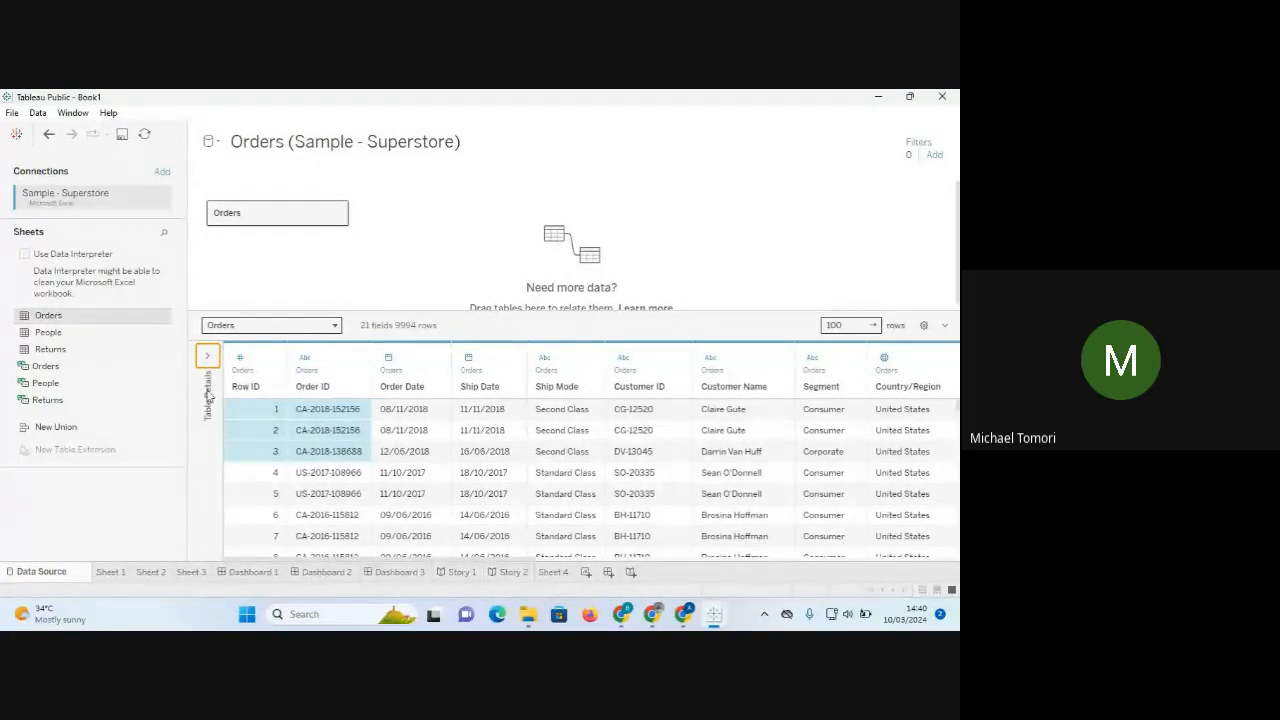
pyautogui.click(208, 360)
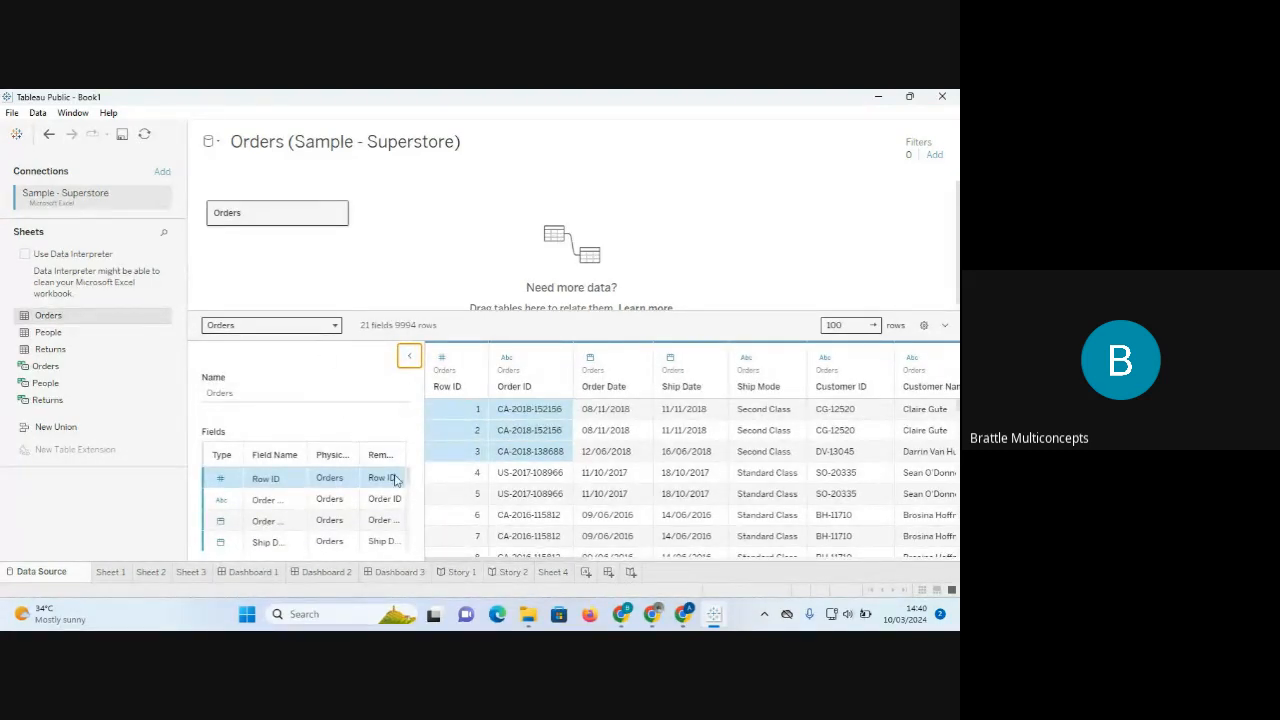
pyautogui.scroll(-2, 409, 487)
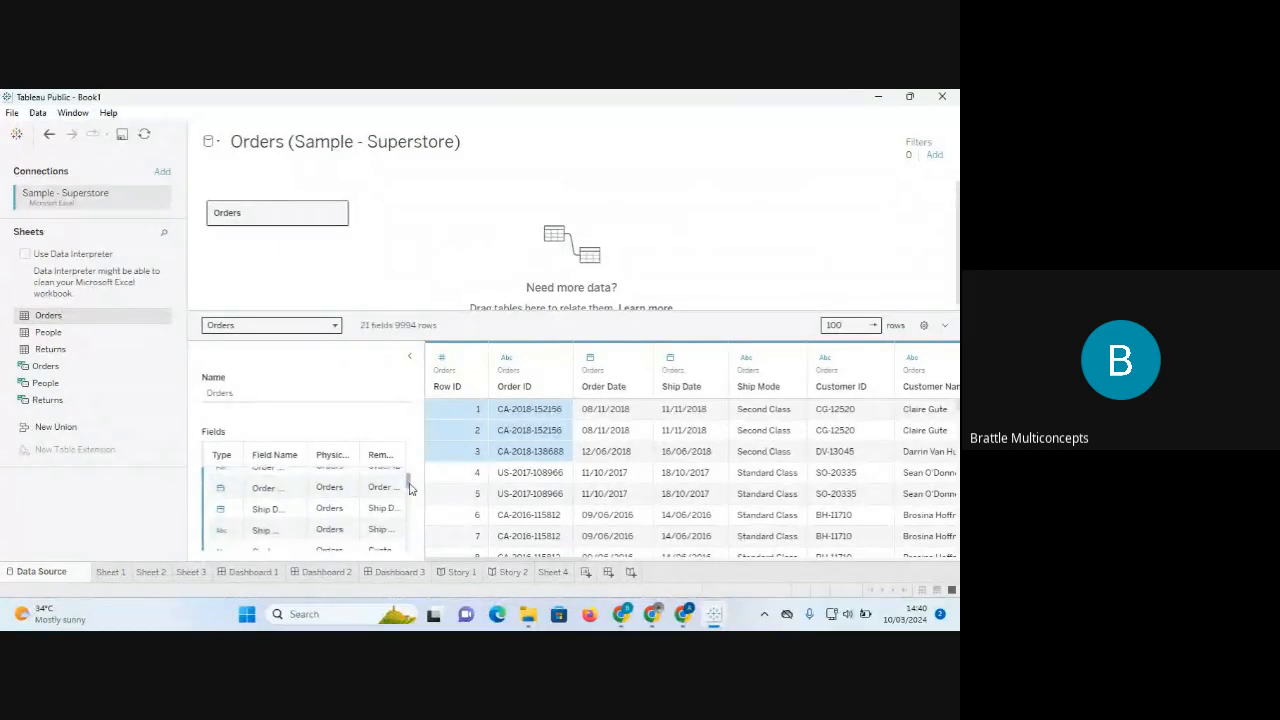
pyautogui.moveTo(409, 487); pyautogui.dragTo(410, 540)
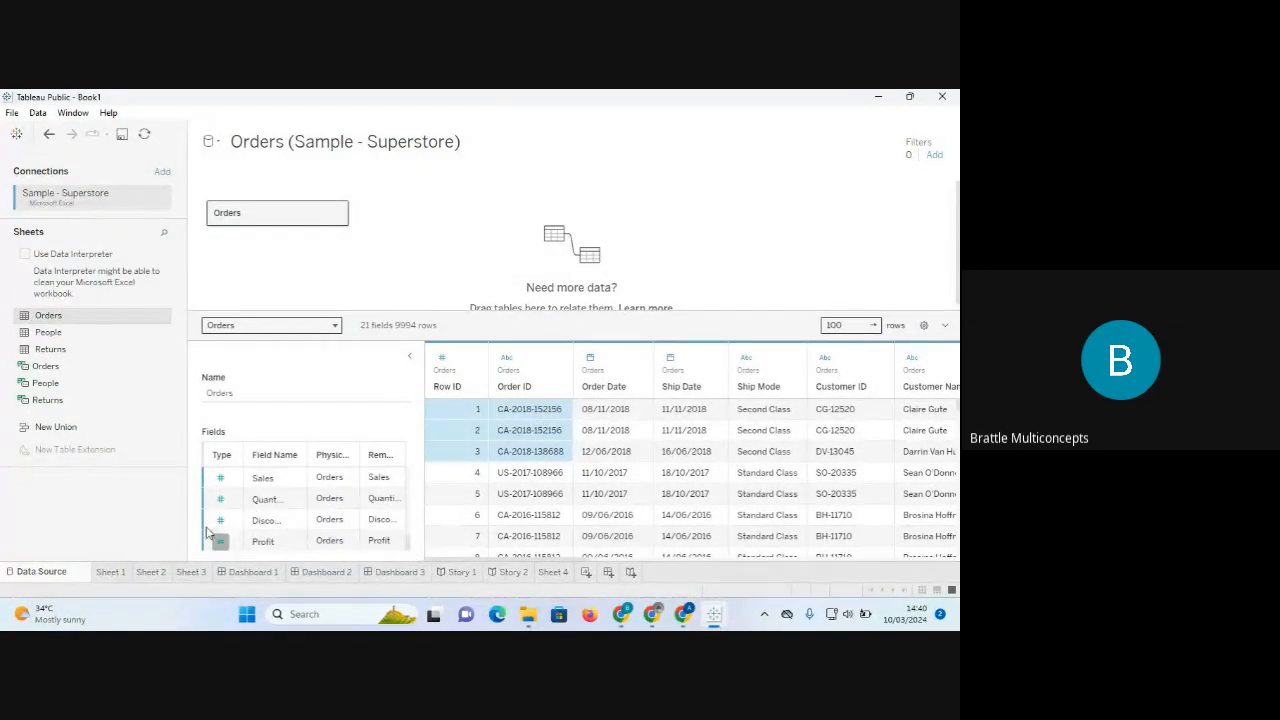
pyautogui.click(221, 522)
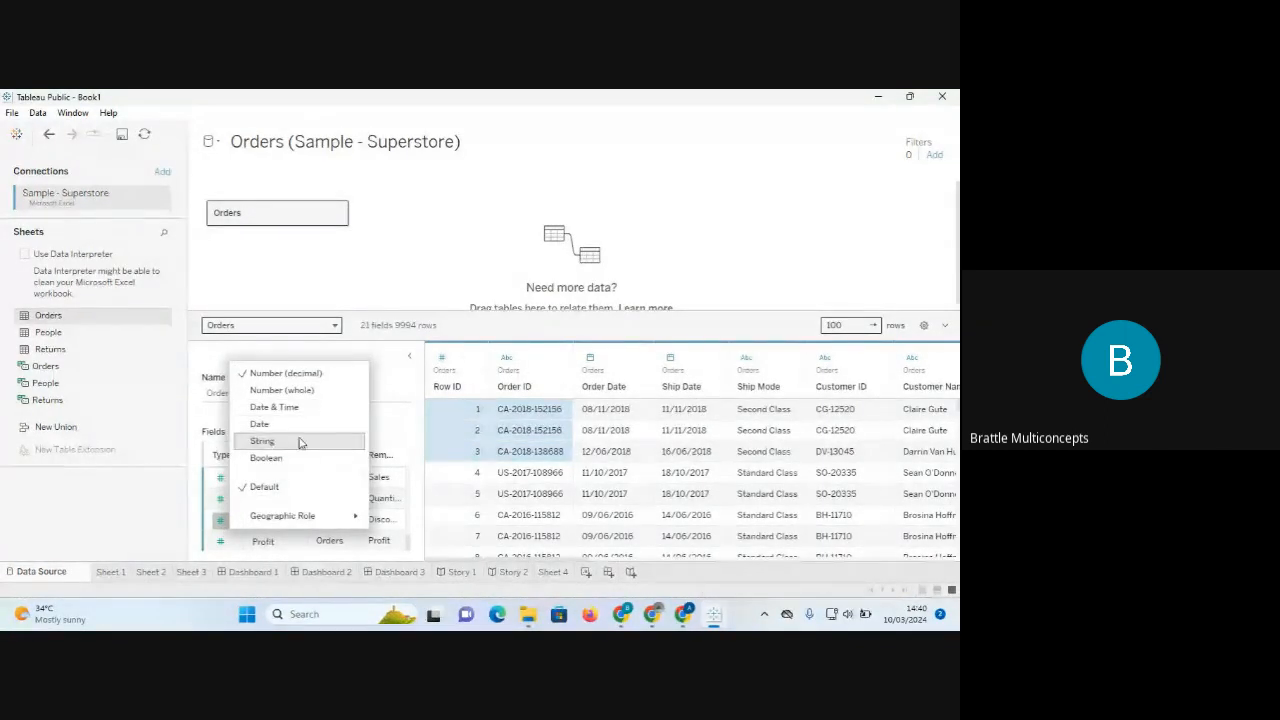
pyautogui.click(442, 362)
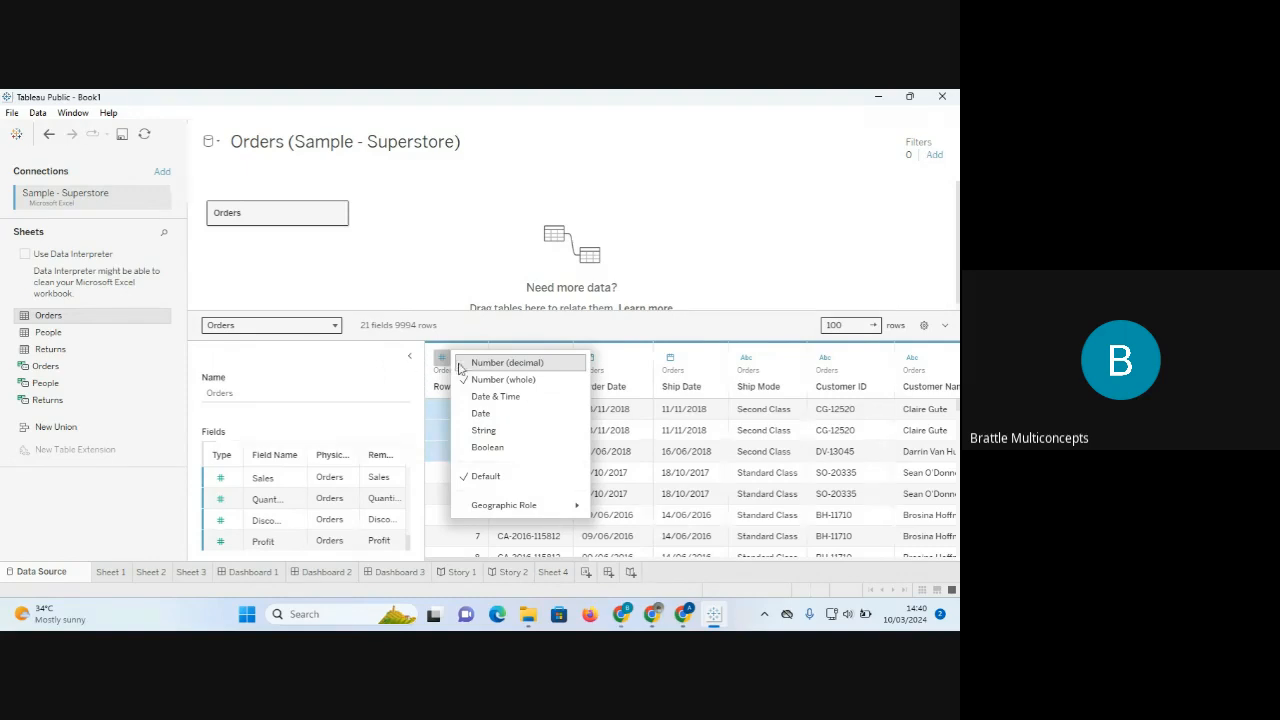
pyautogui.click(409, 356)
pyautogui.click(409, 356)
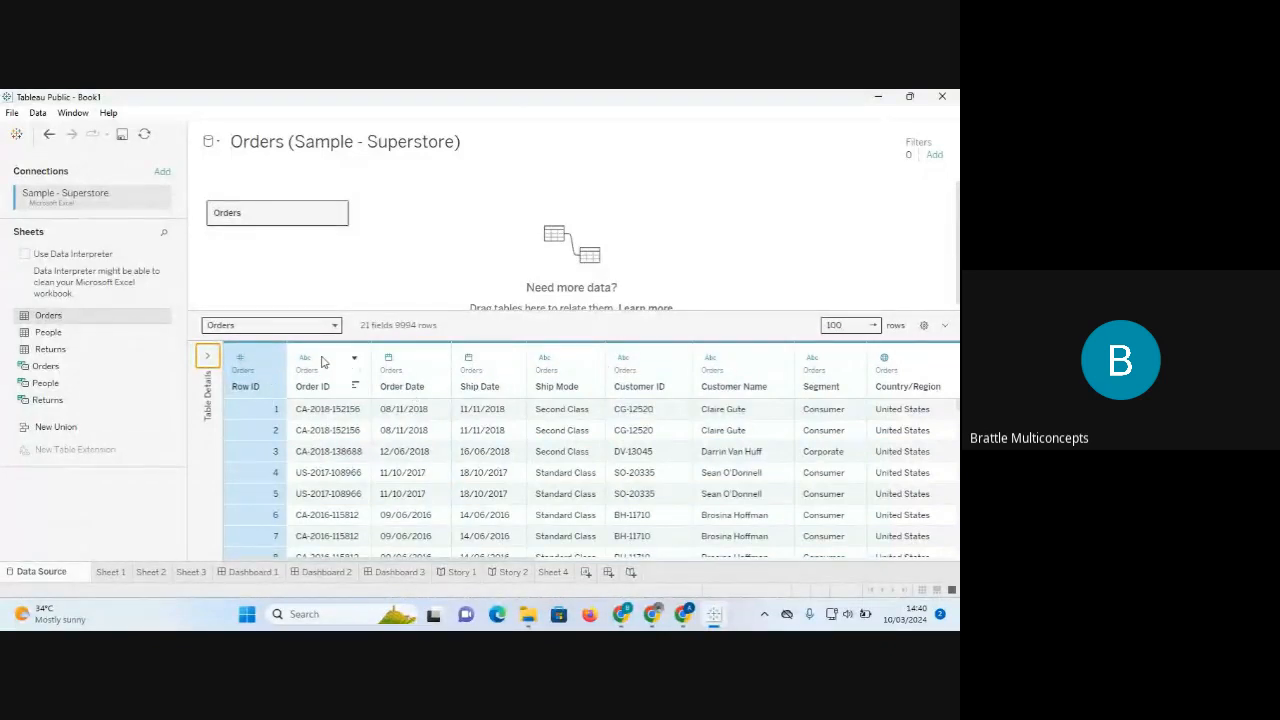
pyautogui.click(388, 360)
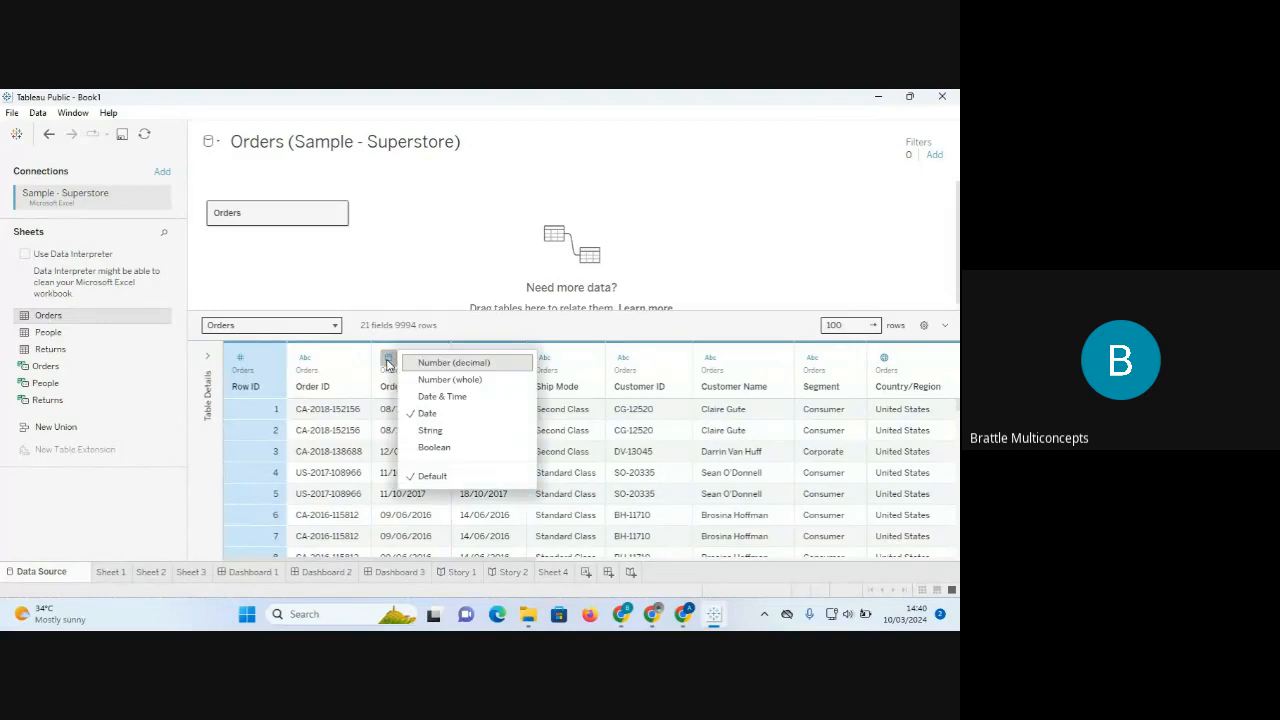
pyautogui.click(389, 363)
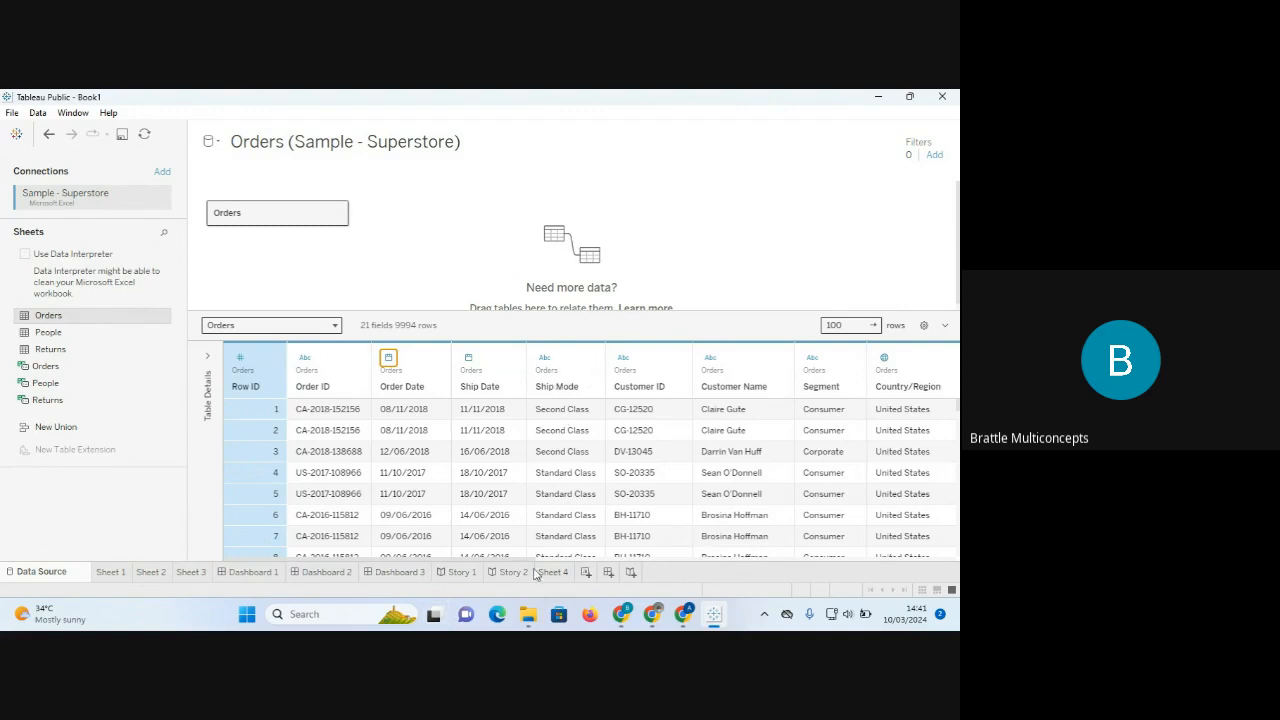
pyautogui.moveTo(487, 559); pyautogui.dragTo(709, 555)
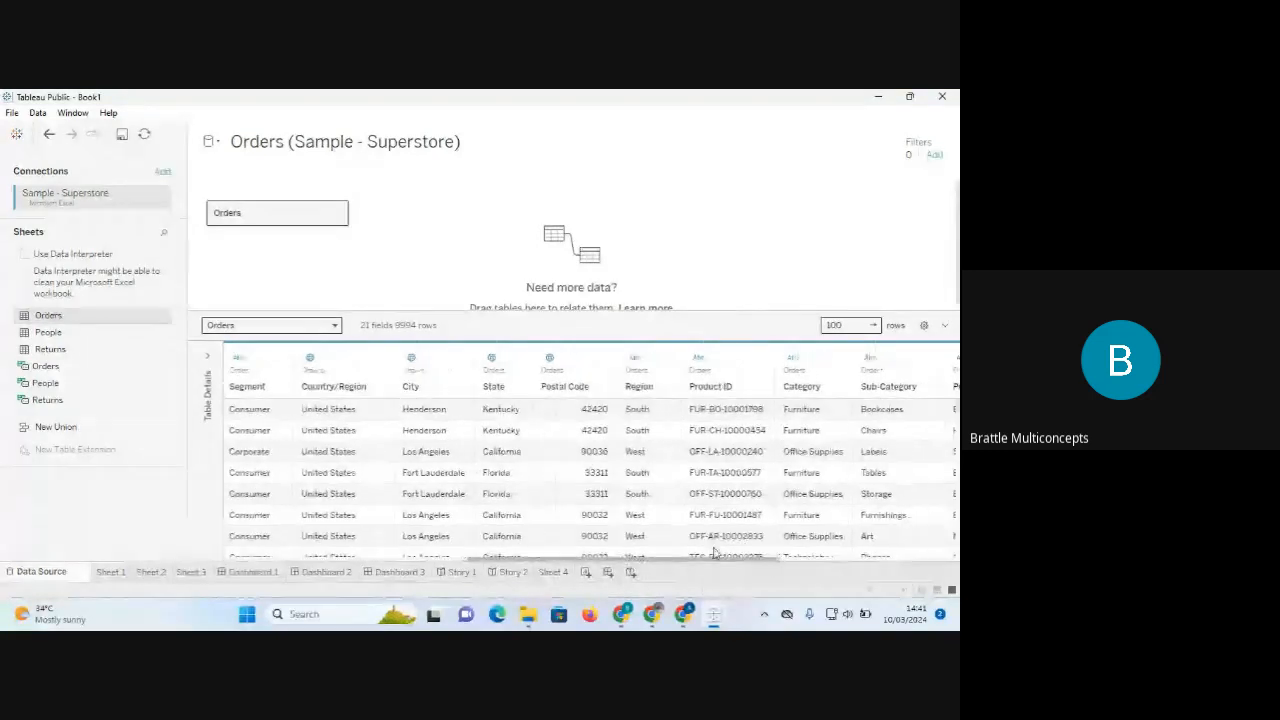
pyautogui.moveTo(706, 553); pyautogui.dragTo(829, 543)
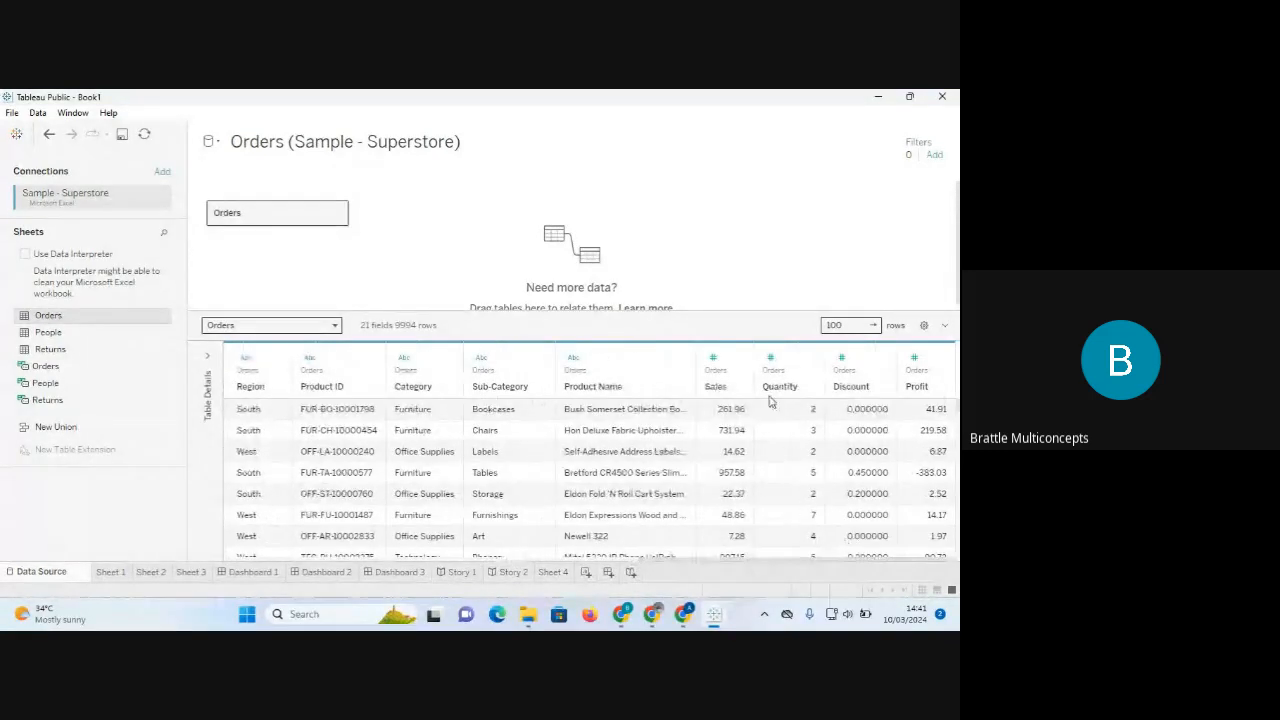
pyautogui.click(712, 360)
pyautogui.click(712, 360)
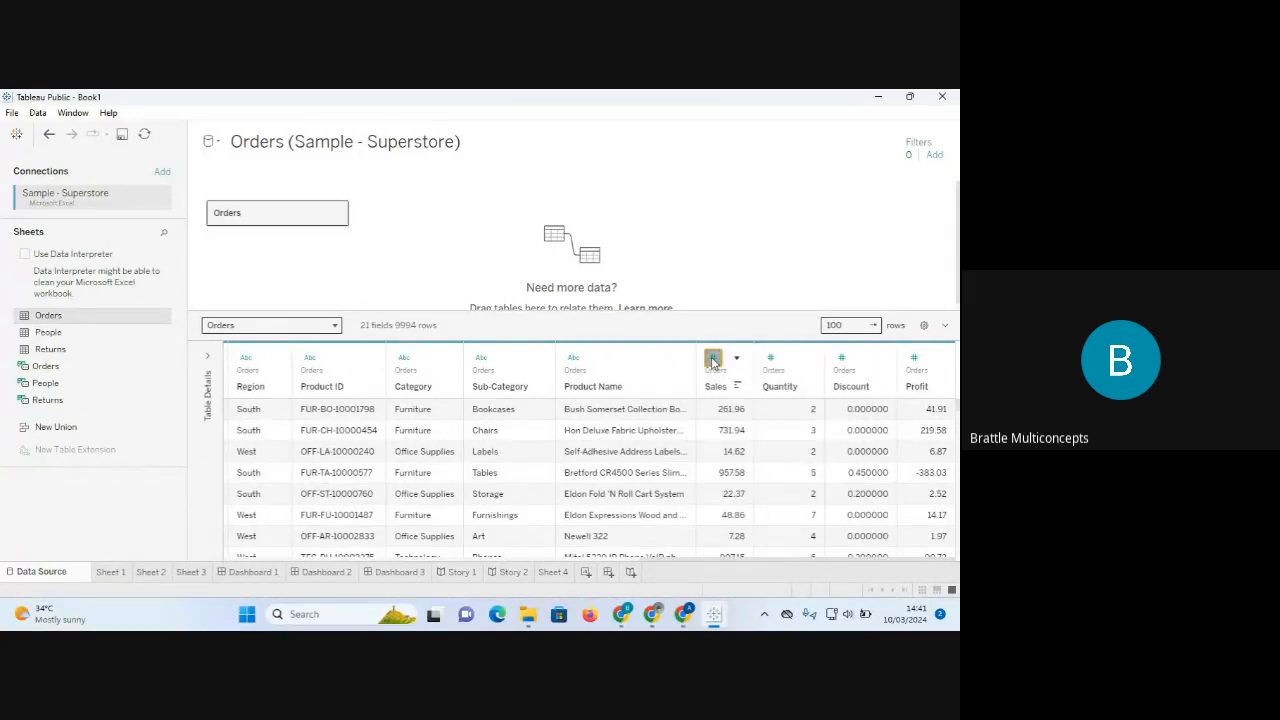
pyautogui.click(771, 360)
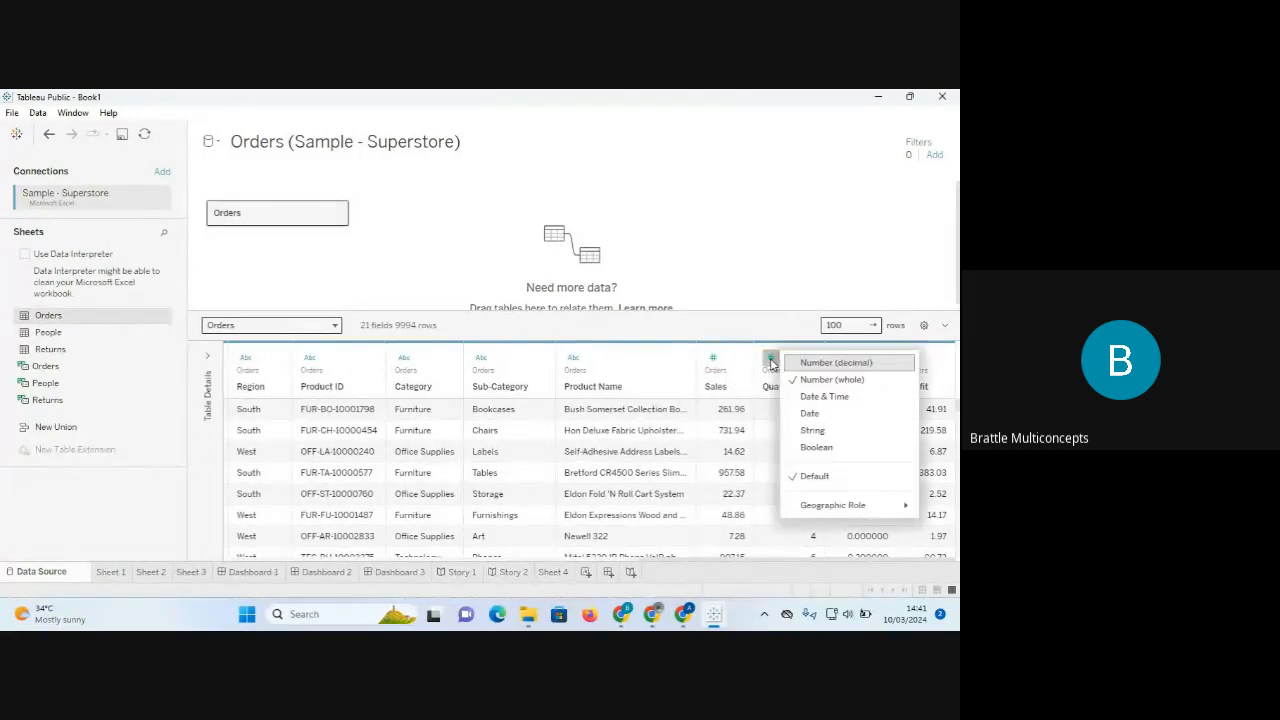
pyautogui.click(771, 360)
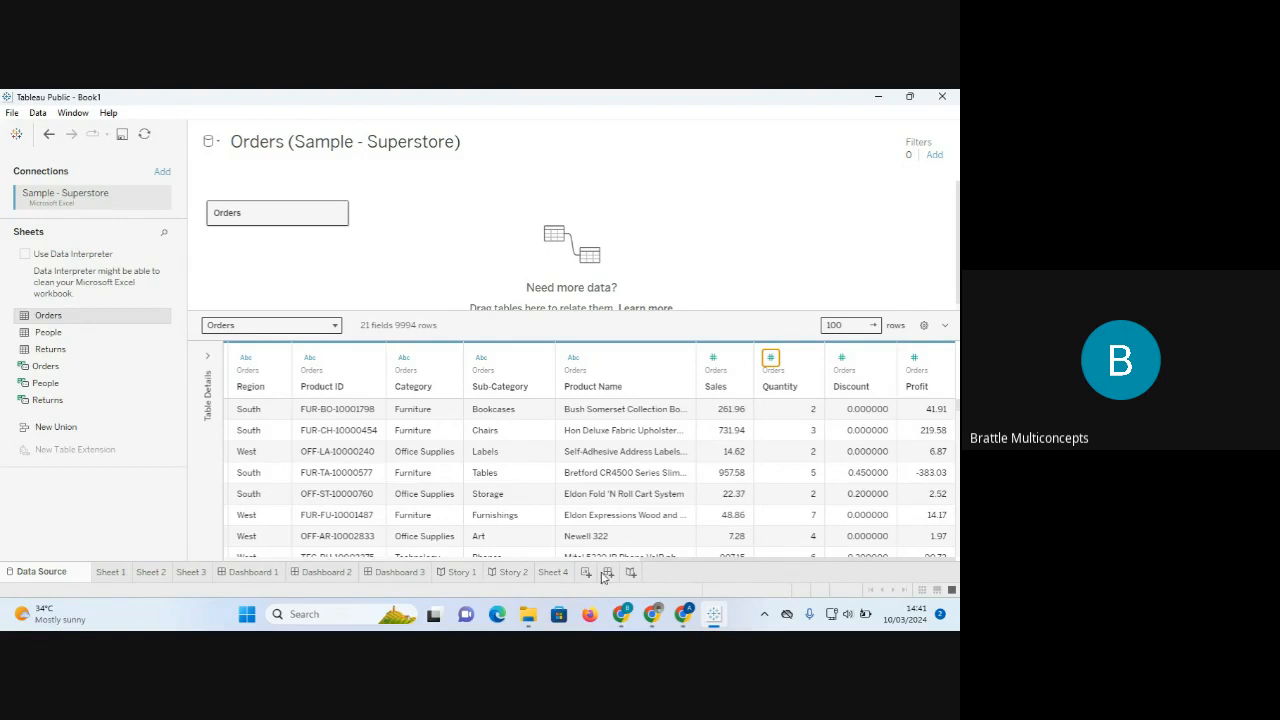
# Scroll the Orders grid back to the left and tick Use Data Interpreter.
pyautogui.moveTo(665, 567); pyautogui.dragTo(245, 567)
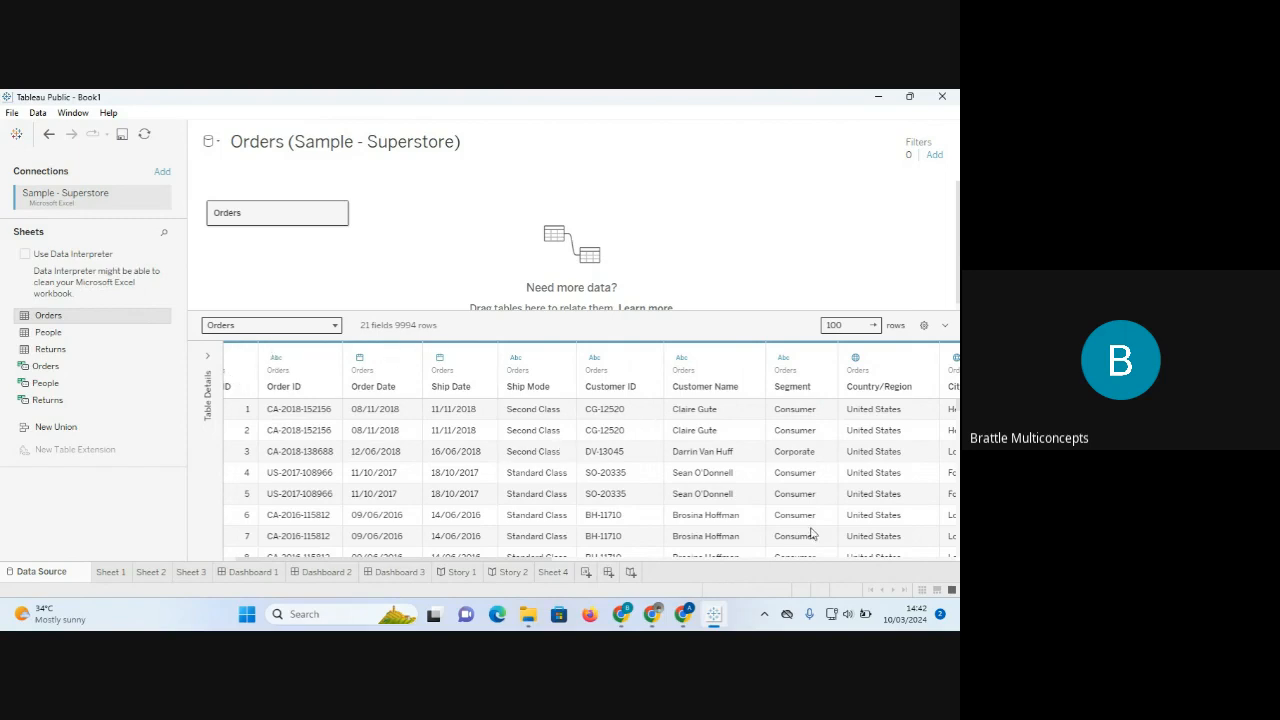
pyautogui.moveTo(671, 613)
pyautogui.click(26, 256)
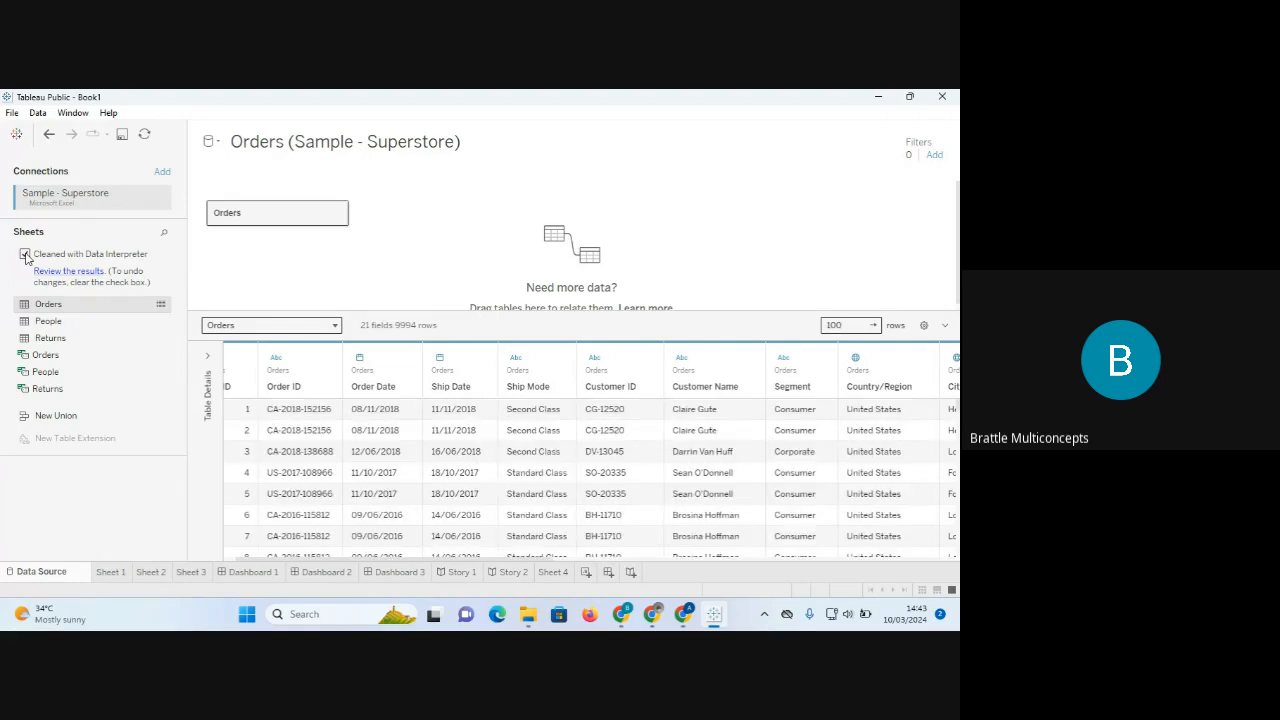
# Untick Cleaned with Data Interpreter and switch to the empty Sheet 1.
pyautogui.click(25, 255)
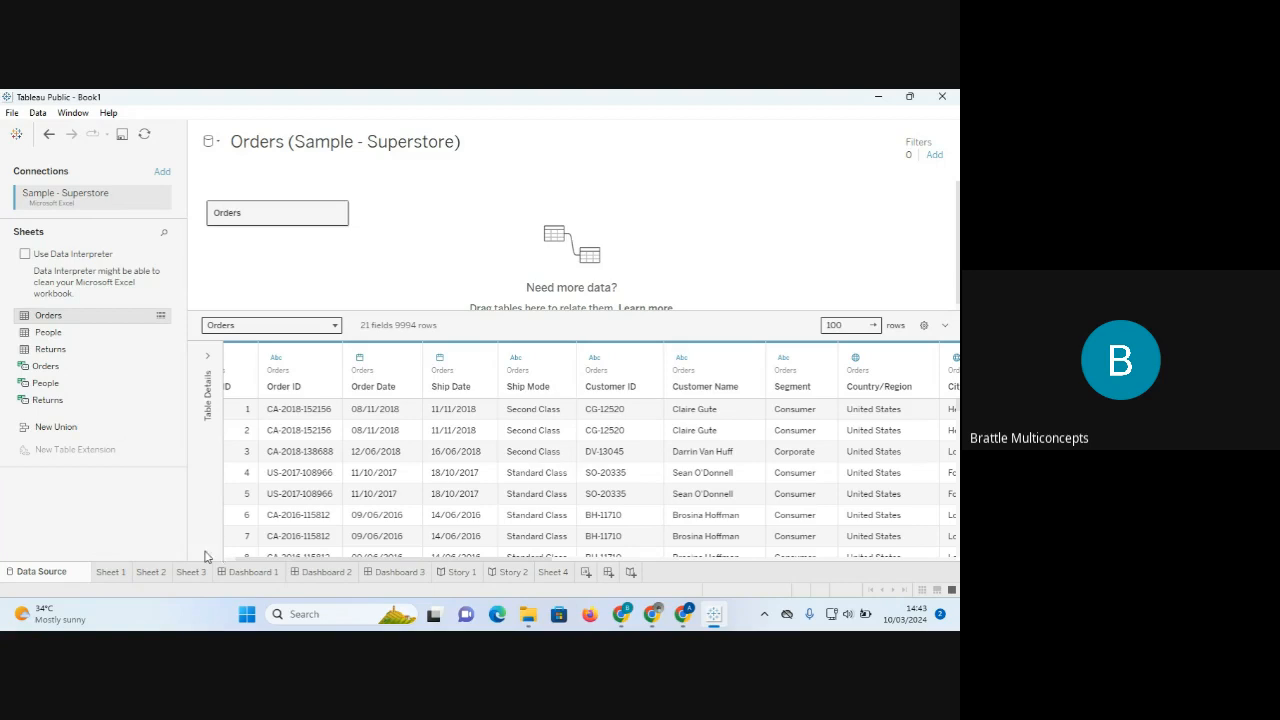
pyautogui.click(109, 572)
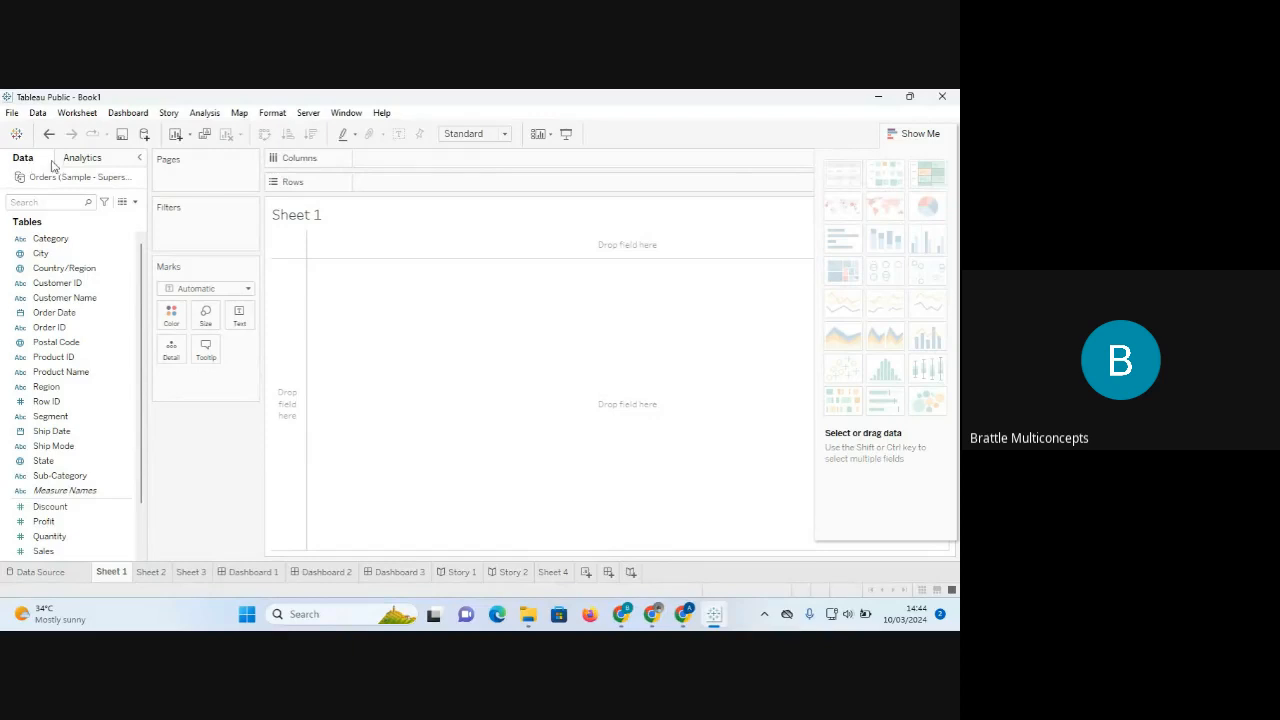
pyautogui.click(89, 162)
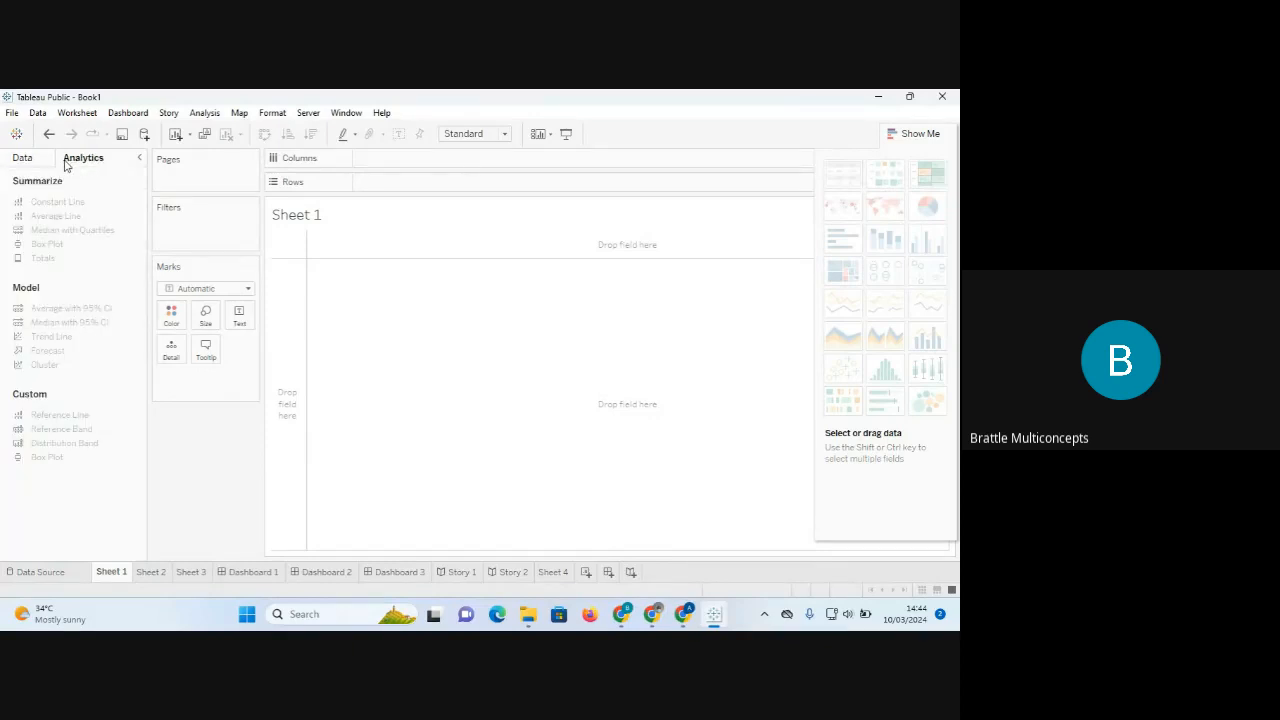
pyautogui.click(42, 164)
pyautogui.click(89, 162)
pyautogui.click(42, 160)
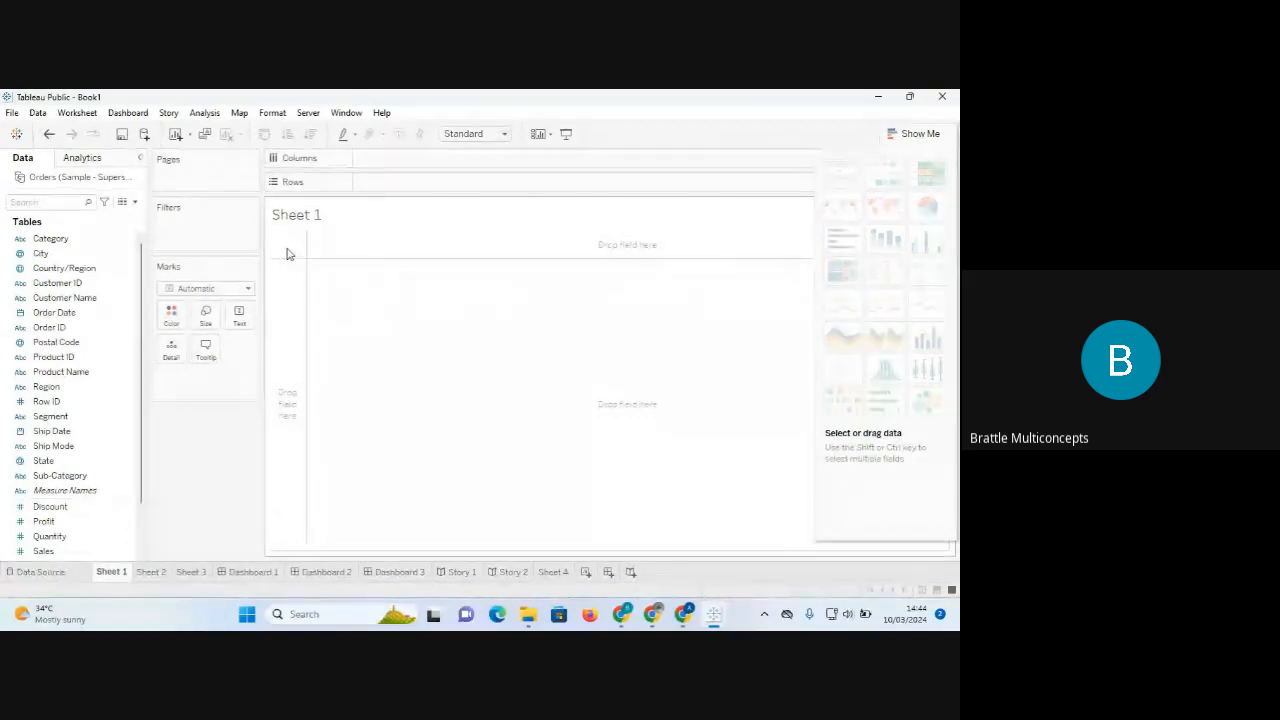
# Toggle the Show Me panel open and closed several times, leaving it closed.
pyautogui.click(909, 136)
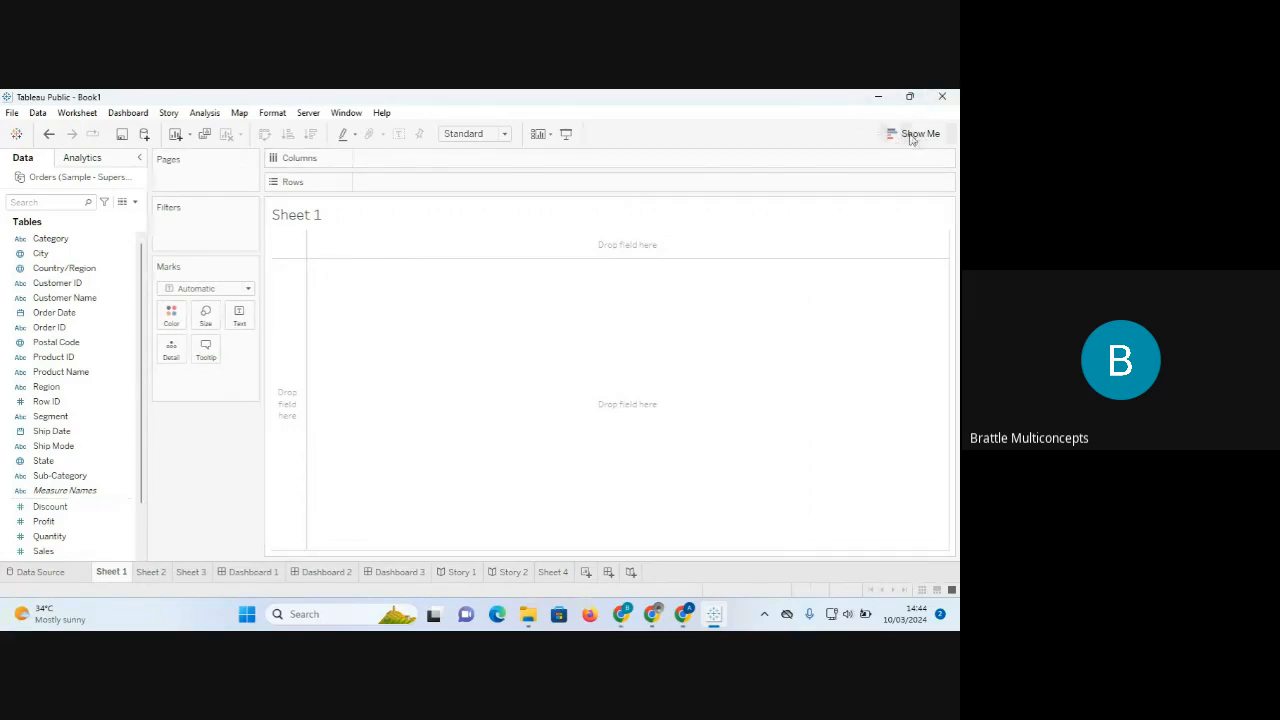
pyautogui.click(914, 134)
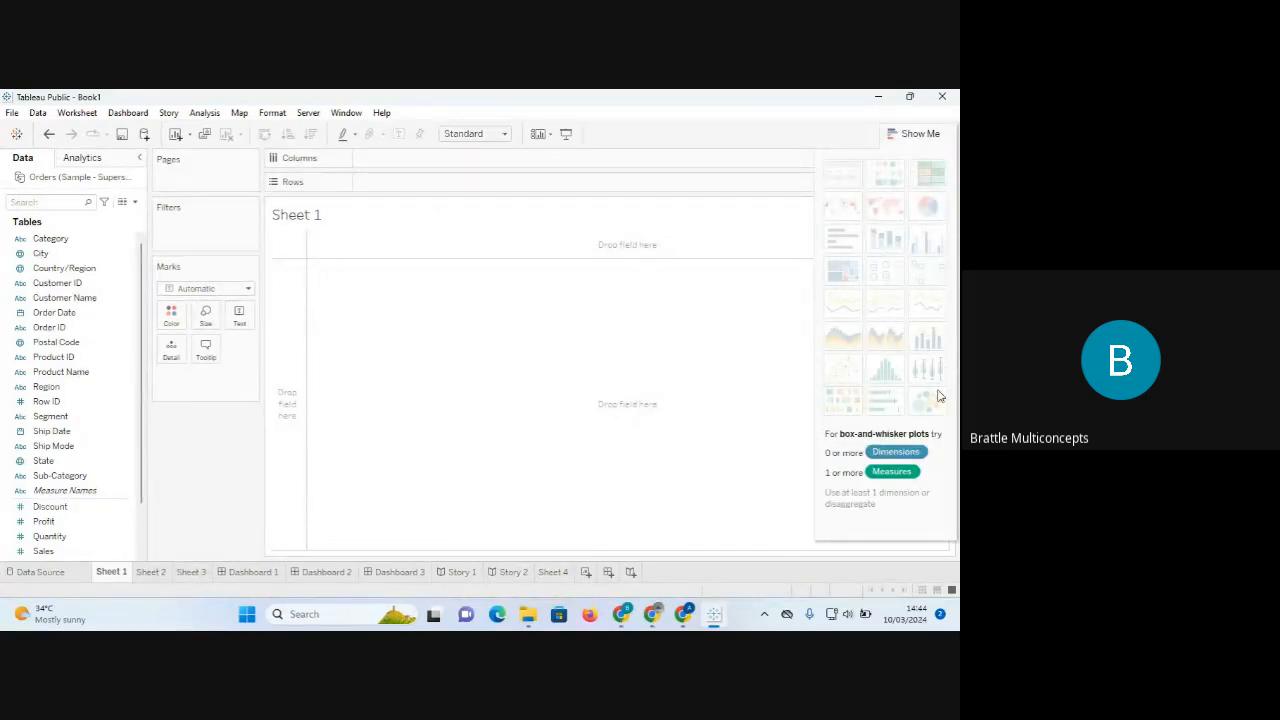
pyautogui.click(915, 136)
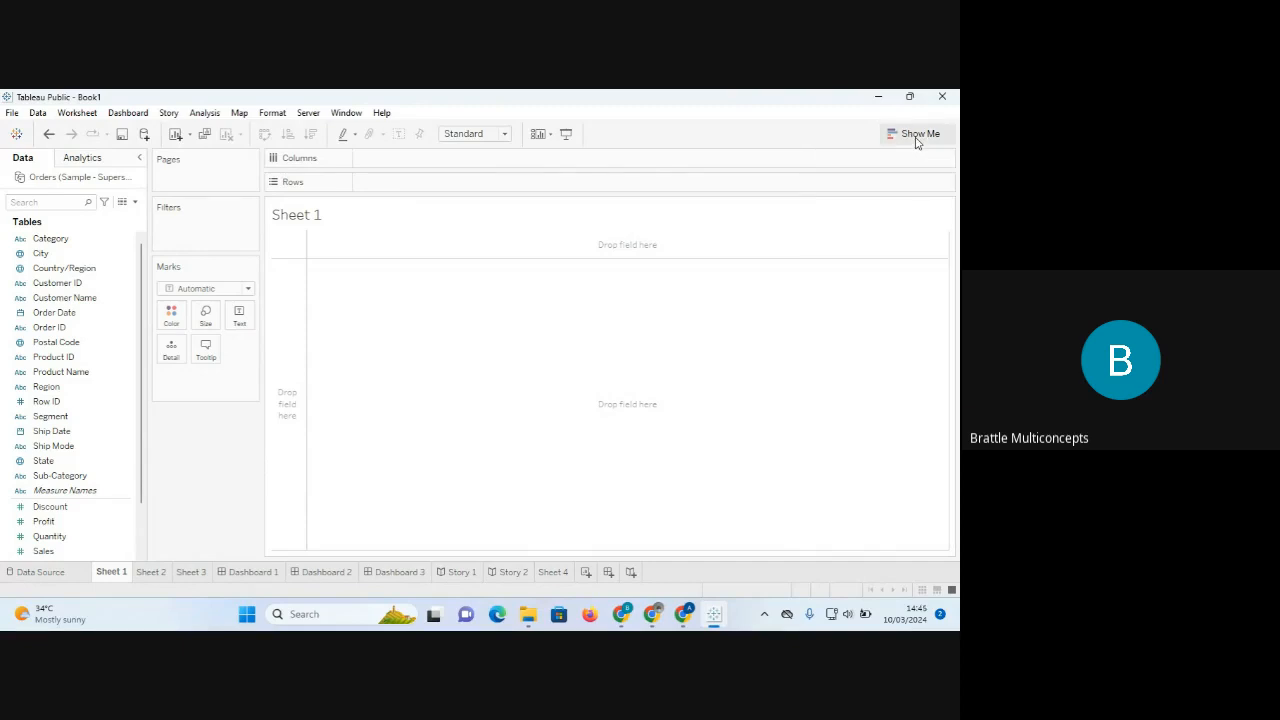
pyautogui.click(915, 137)
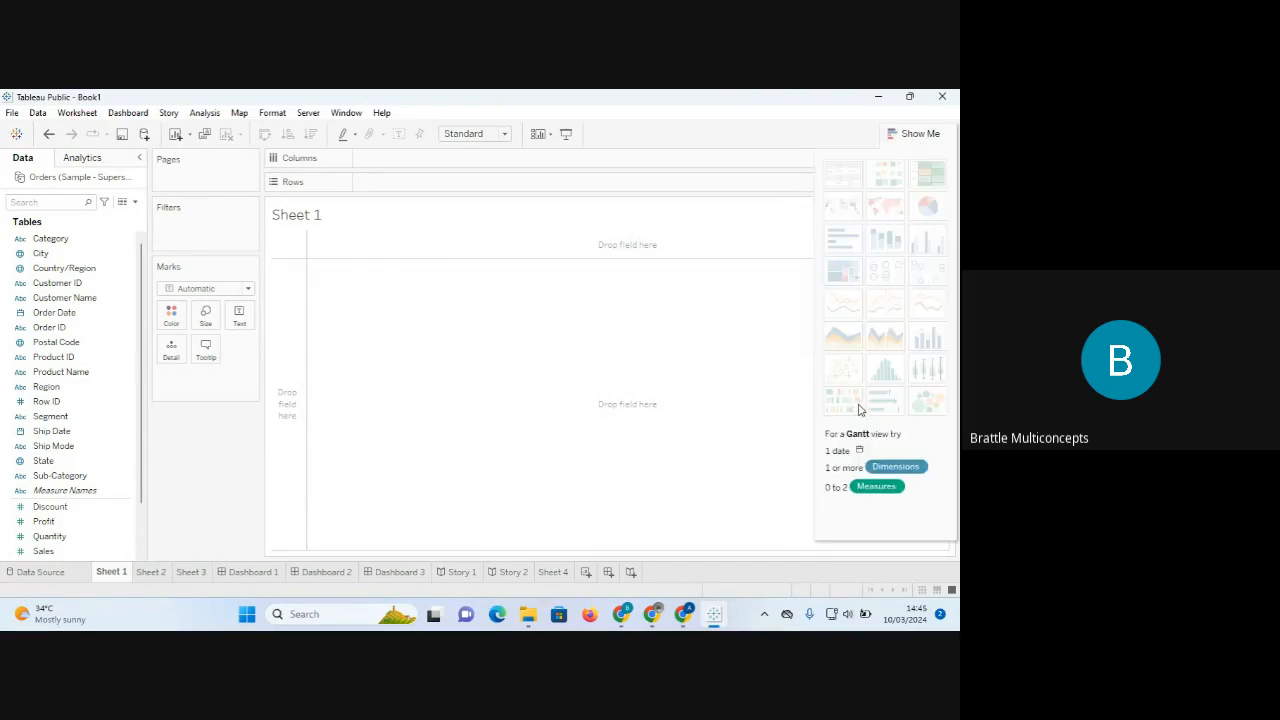
pyautogui.click(920, 137)
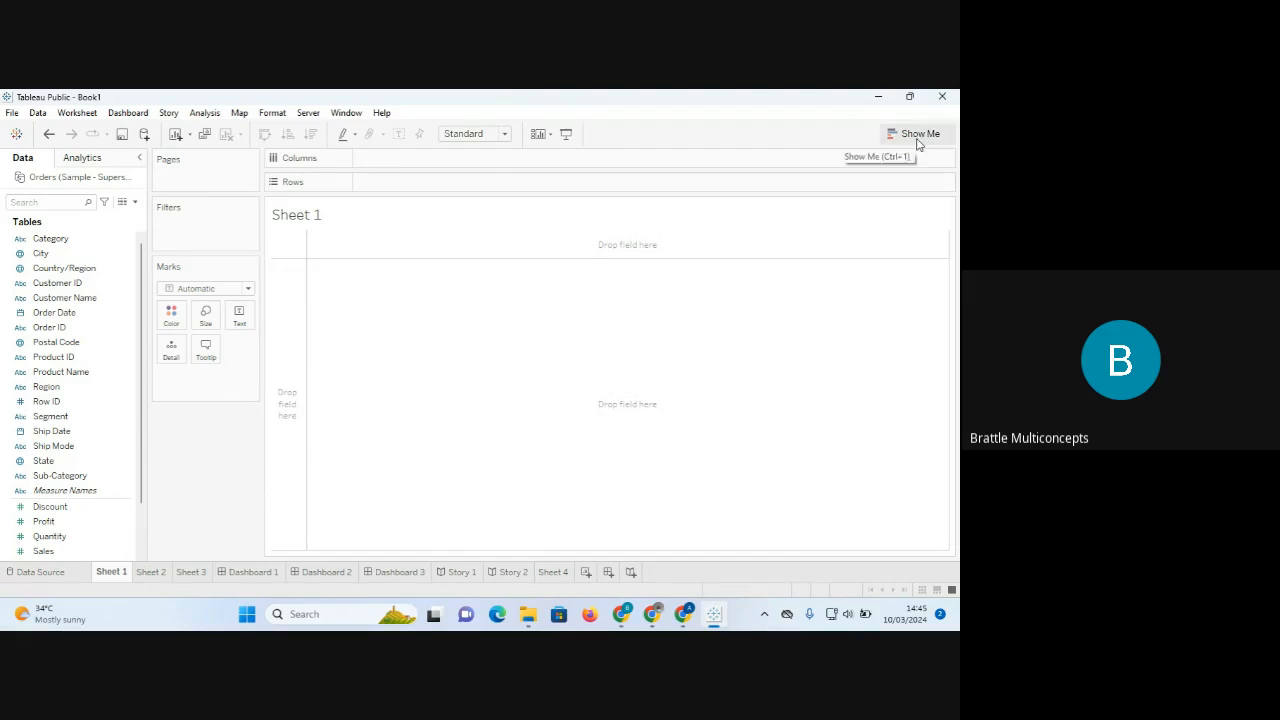
pyautogui.click(918, 140)
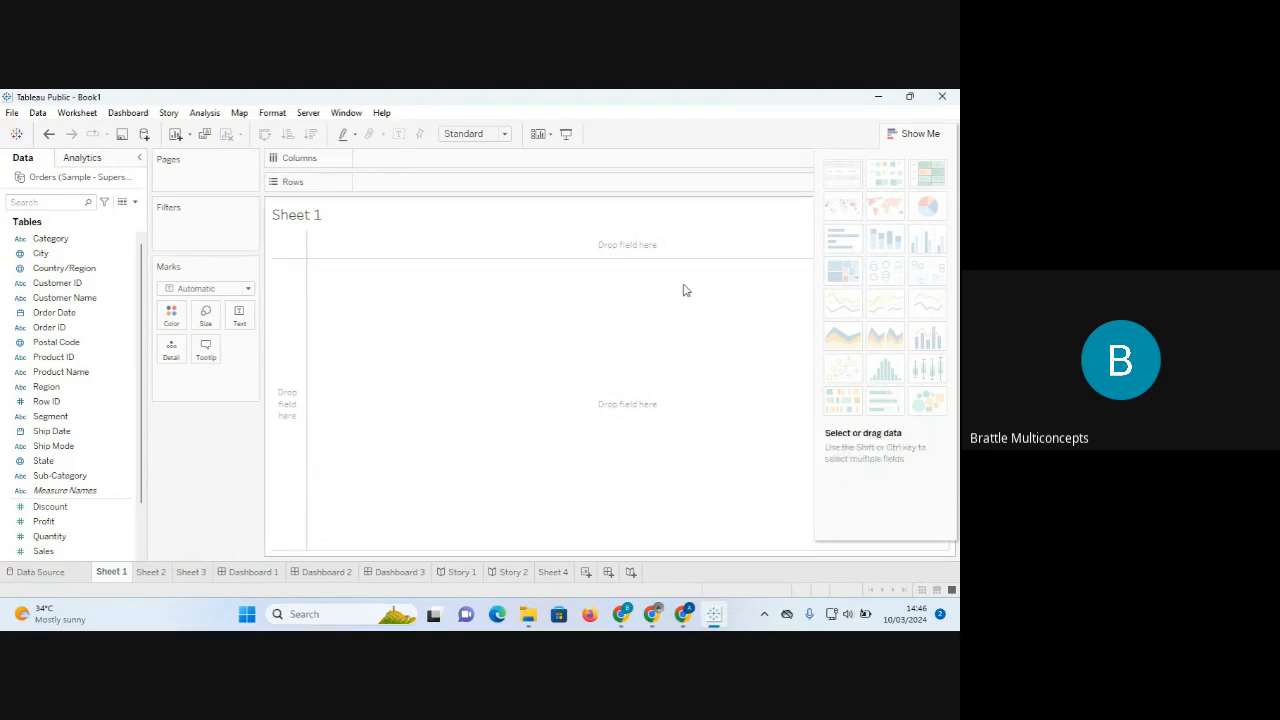
pyautogui.click(920, 133)
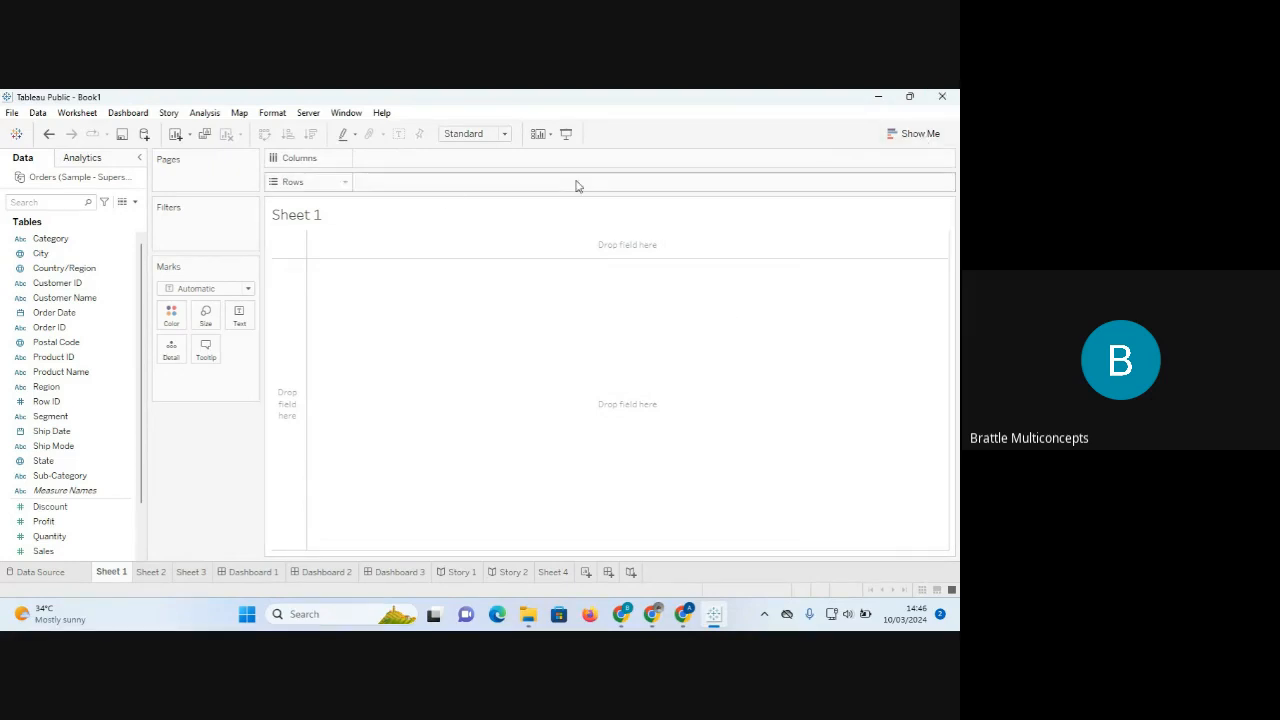
pyautogui.click(33, 242)
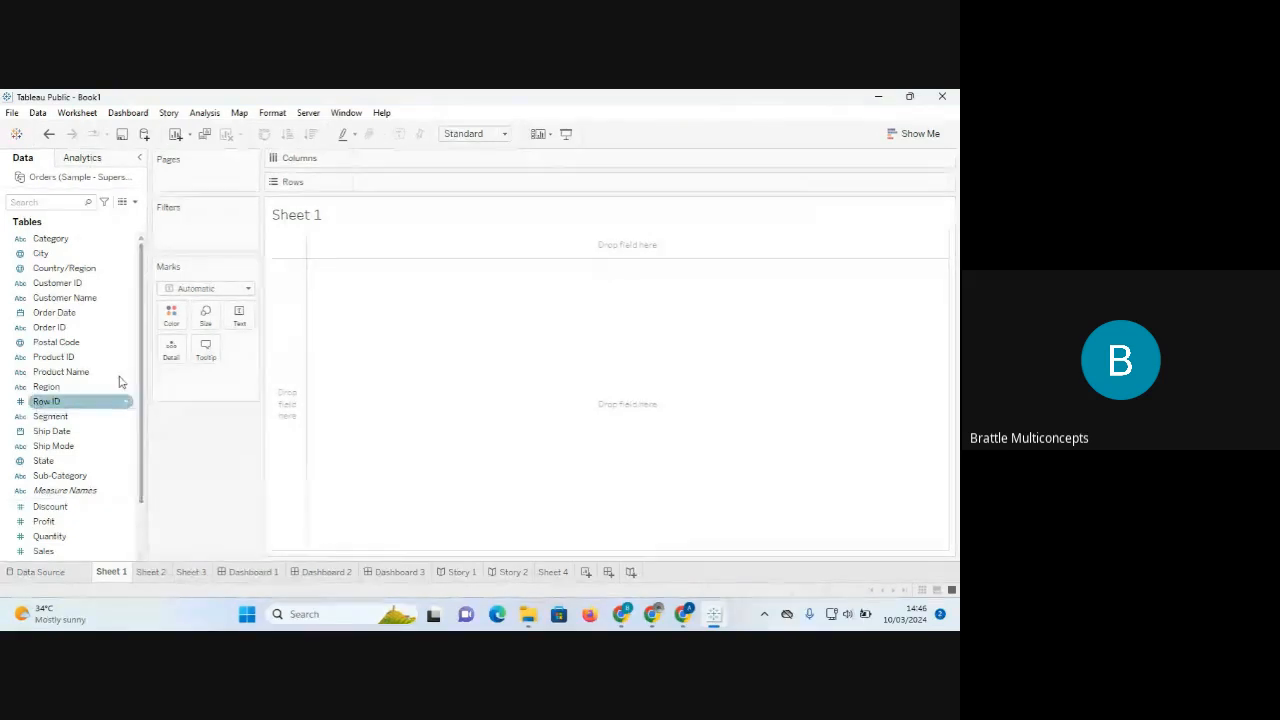
pyautogui.click(62, 239)
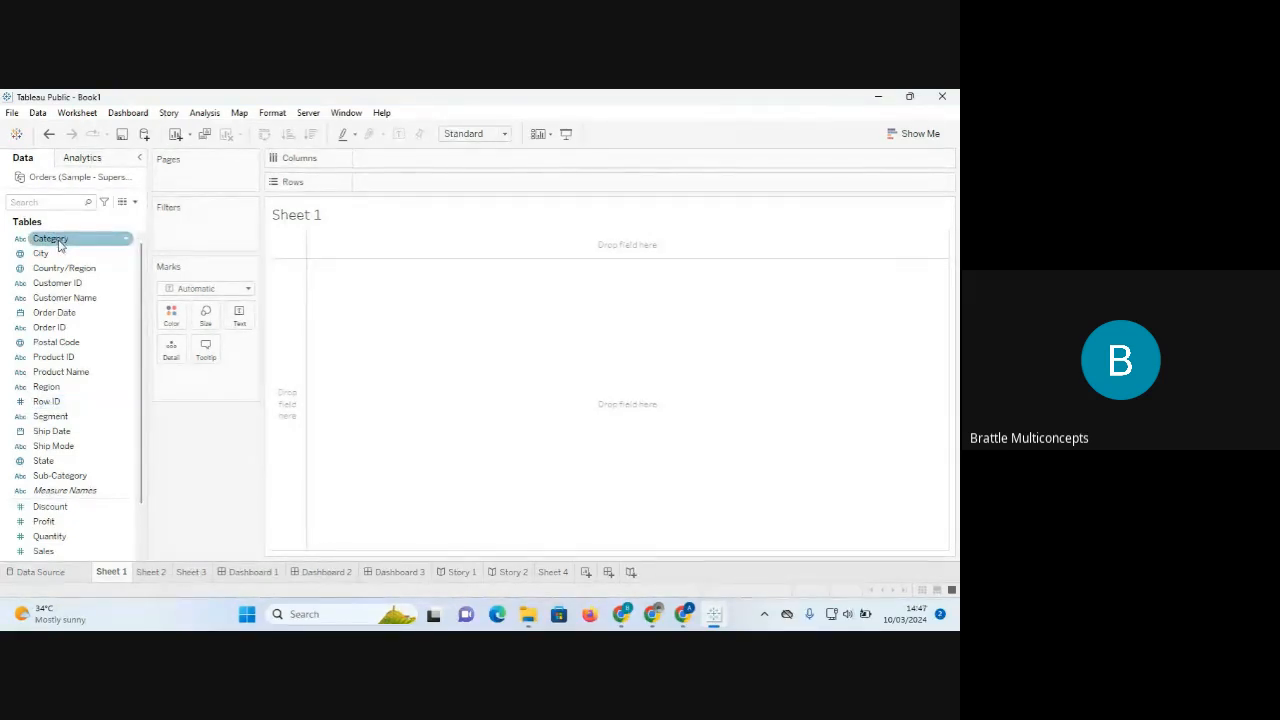
pyautogui.click(58, 539)
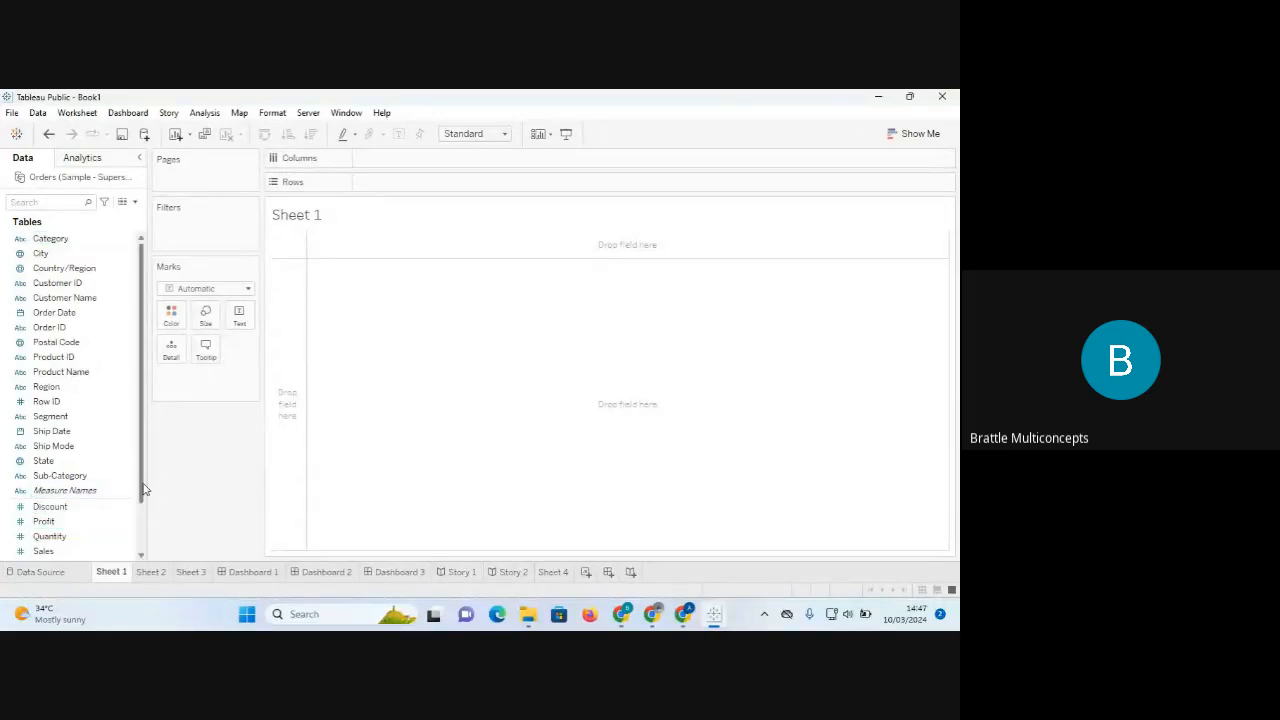
pyautogui.moveTo(143, 486)
pyautogui.mouseDown()
pyautogui.moveTo(137, 519)
pyautogui.moveTo(138, 498)
pyautogui.mouseUp()
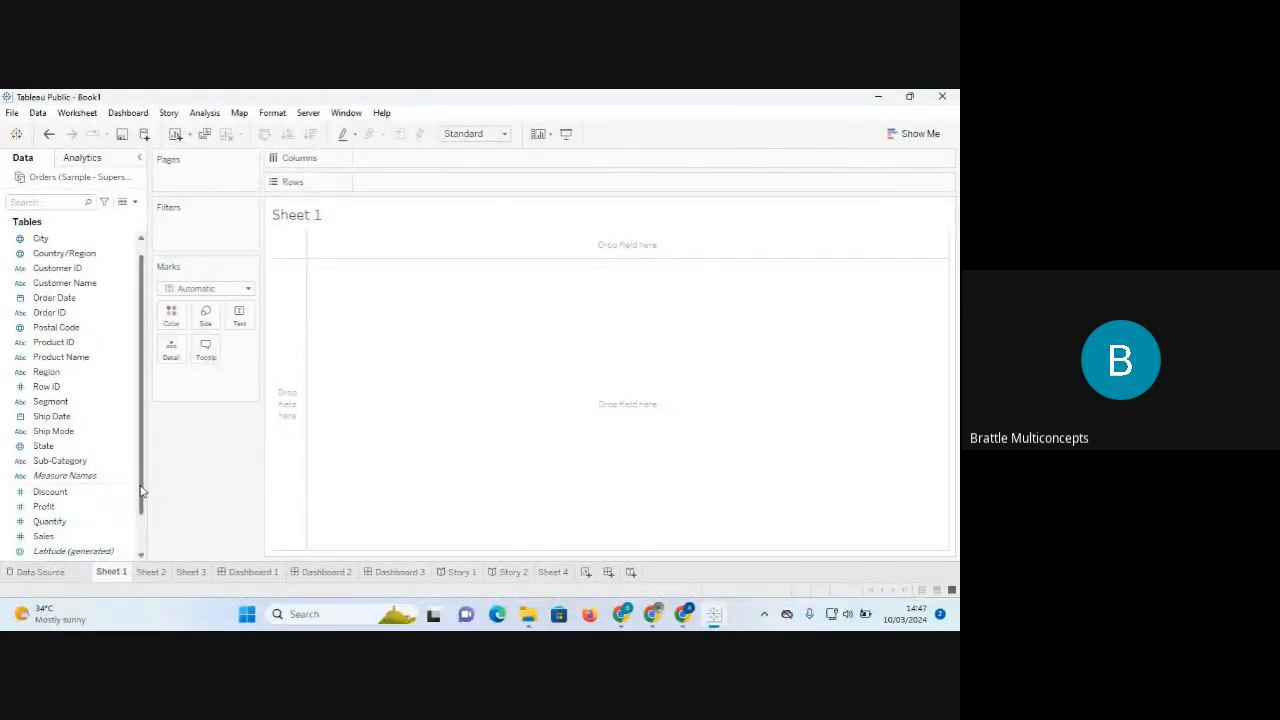
pyautogui.scroll(-1, 141, 490)
pyautogui.scroll(1, 143, 510)
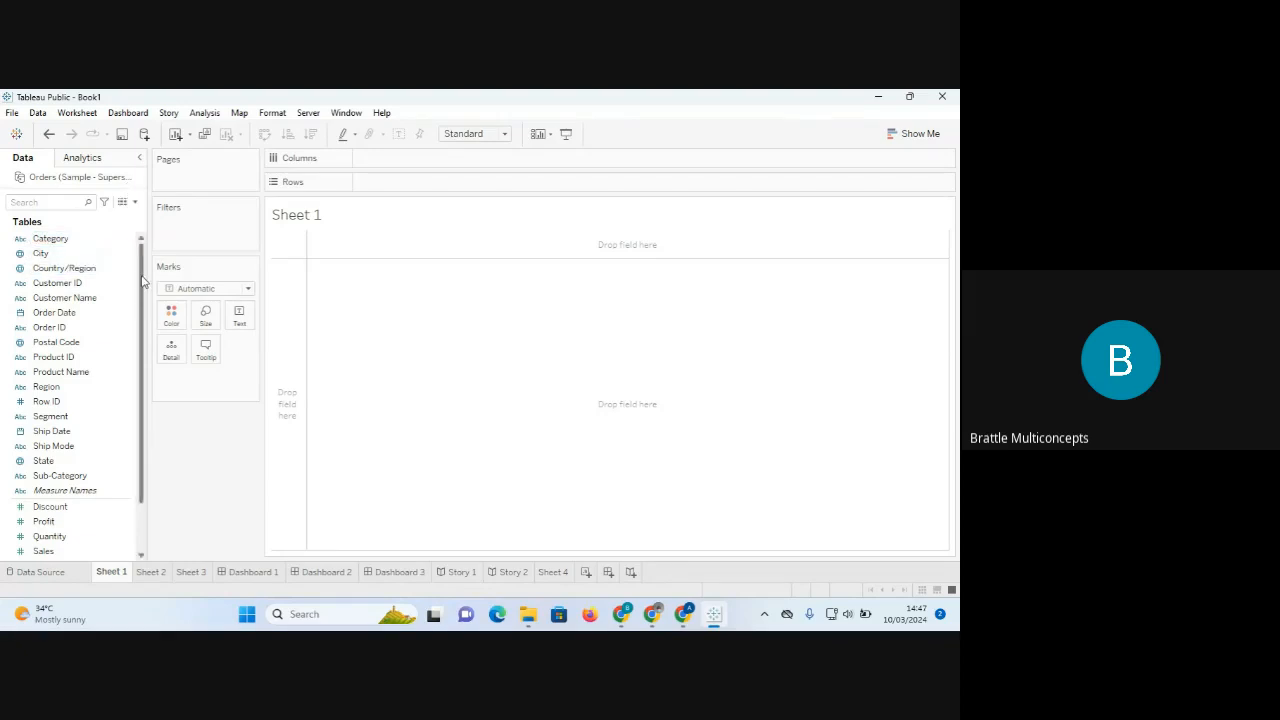
pyautogui.moveTo(143, 280); pyautogui.dragTo(143, 326)
pyautogui.click(50, 447)
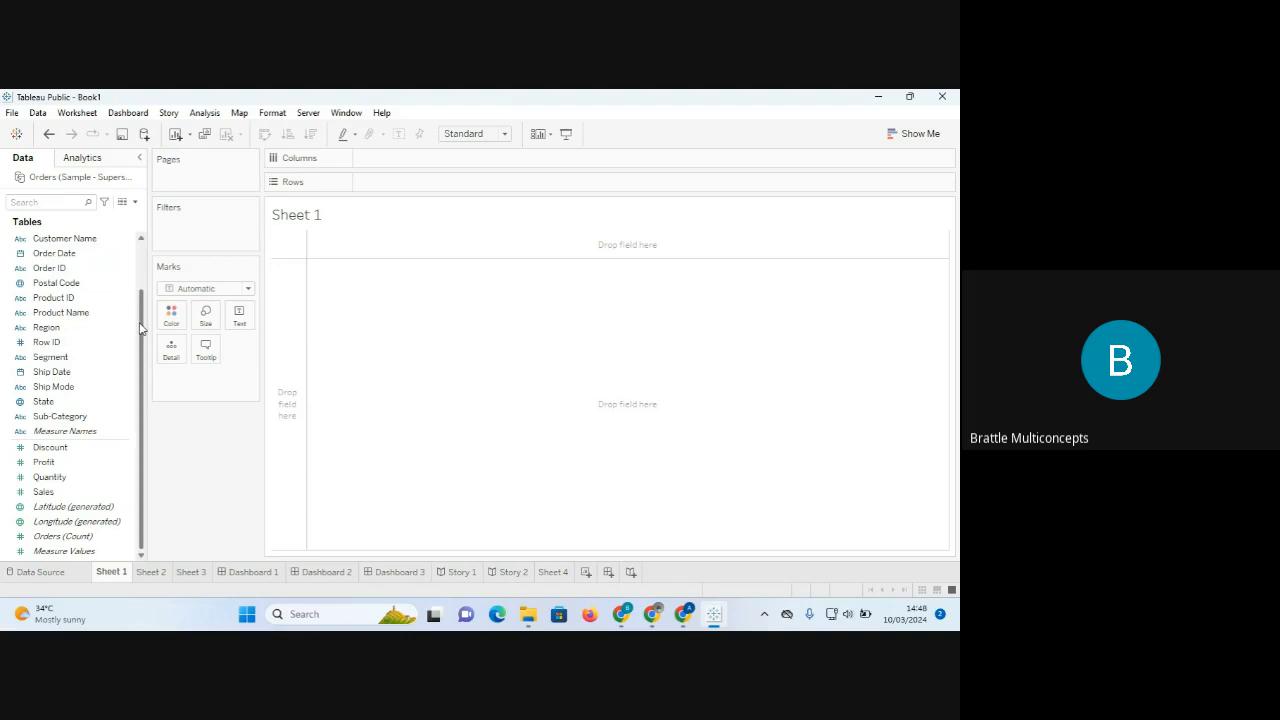
pyautogui.moveTo(140, 328); pyautogui.dragTo(143, 360)
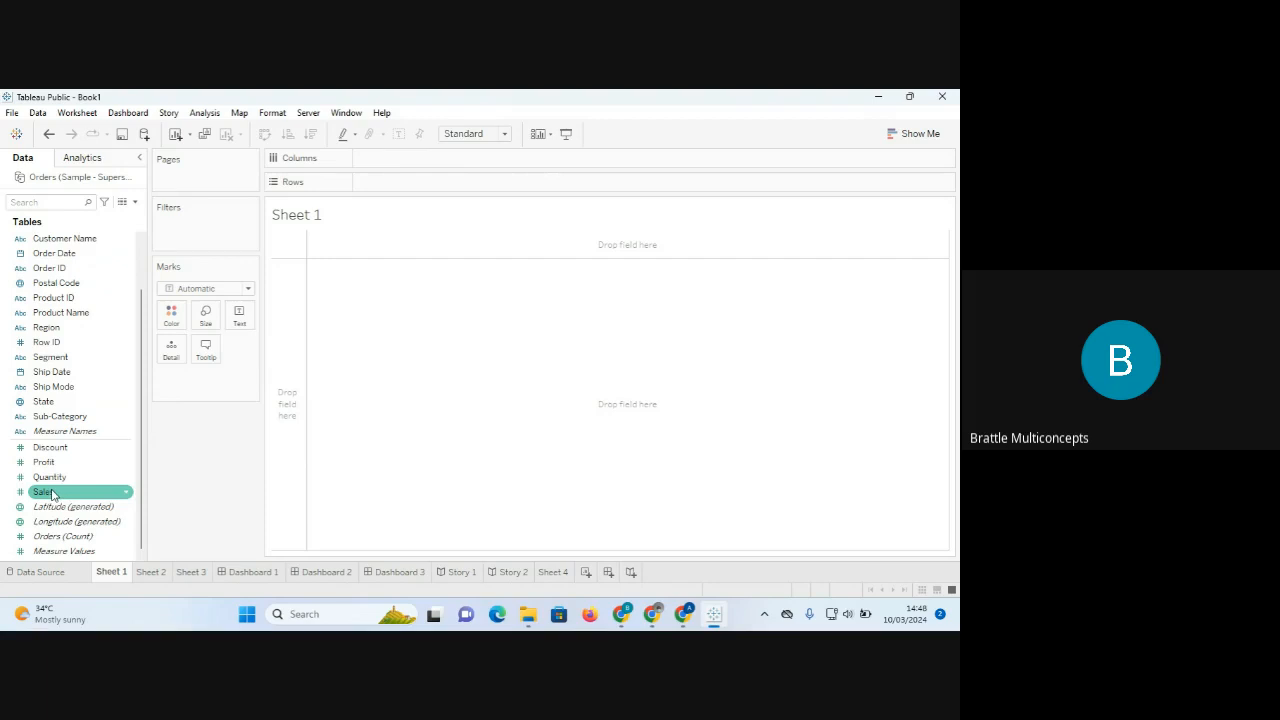
# Add total Sales (2,297,201) to the view, then remove it again.
pyautogui.moveTo(52, 494); pyautogui.dragTo(358, 275)
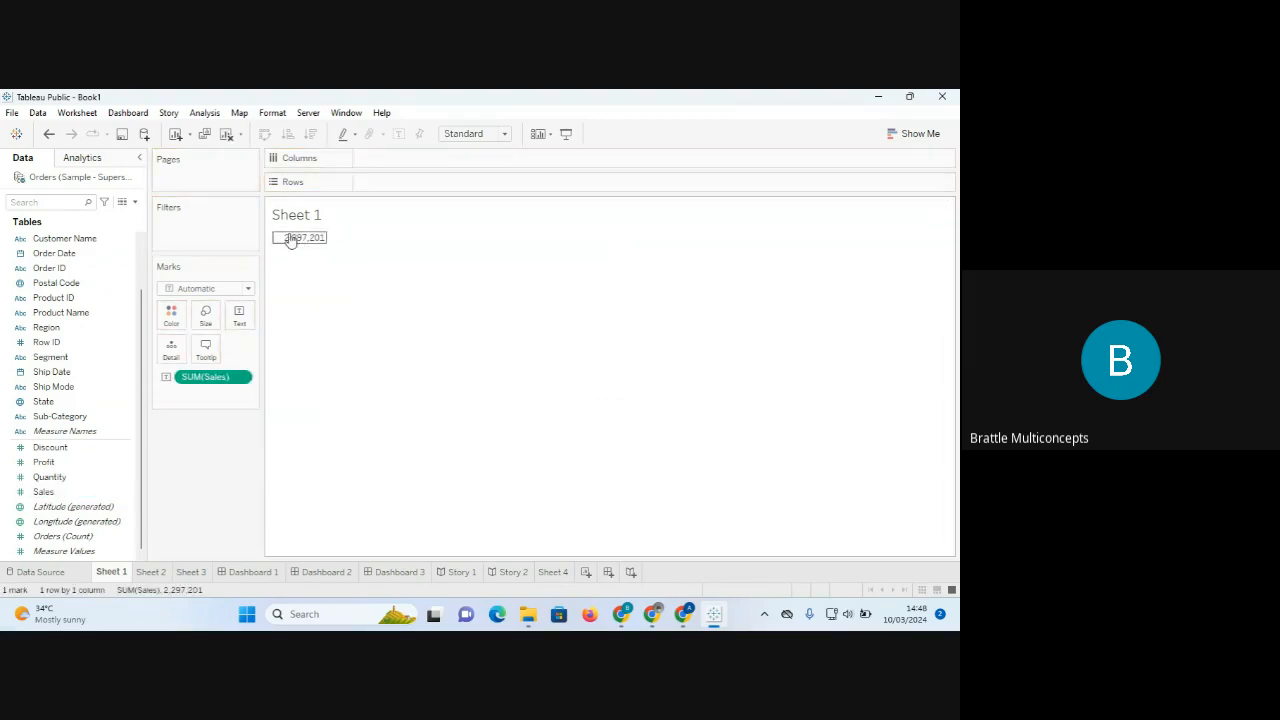
pyautogui.moveTo(310, 238)
pyautogui.click(306, 243)
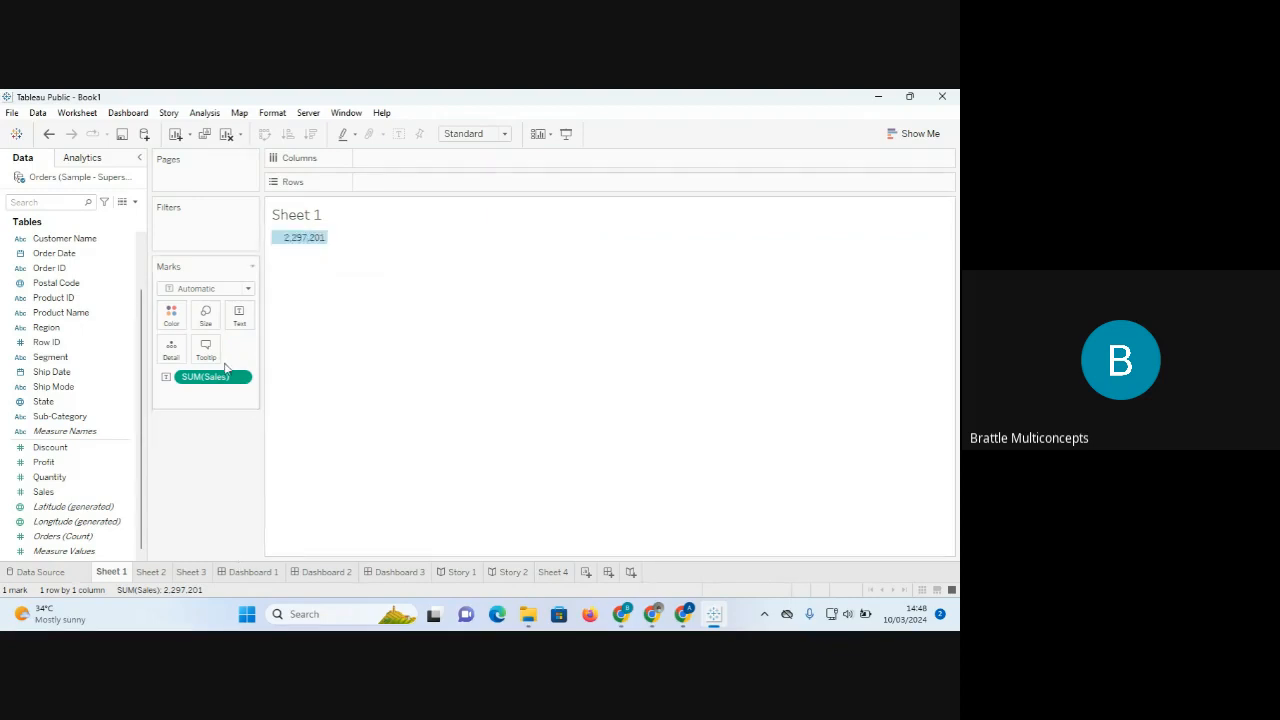
pyautogui.moveTo(212, 379); pyautogui.dragTo(200, 486)
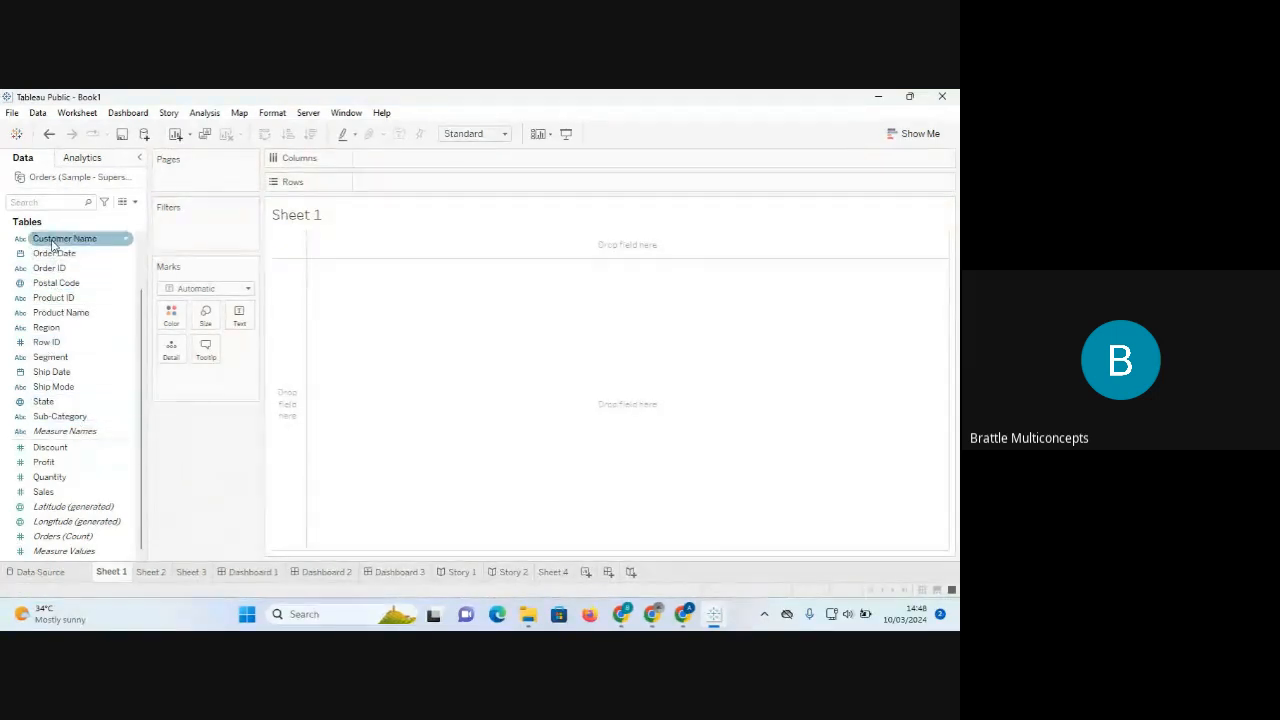
# Put Region on Rows and Sales on Text, giving Central 501,240, East 678,781, South 391,722, West 725,458.
pyautogui.moveTo(48, 327); pyautogui.dragTo(366, 289)
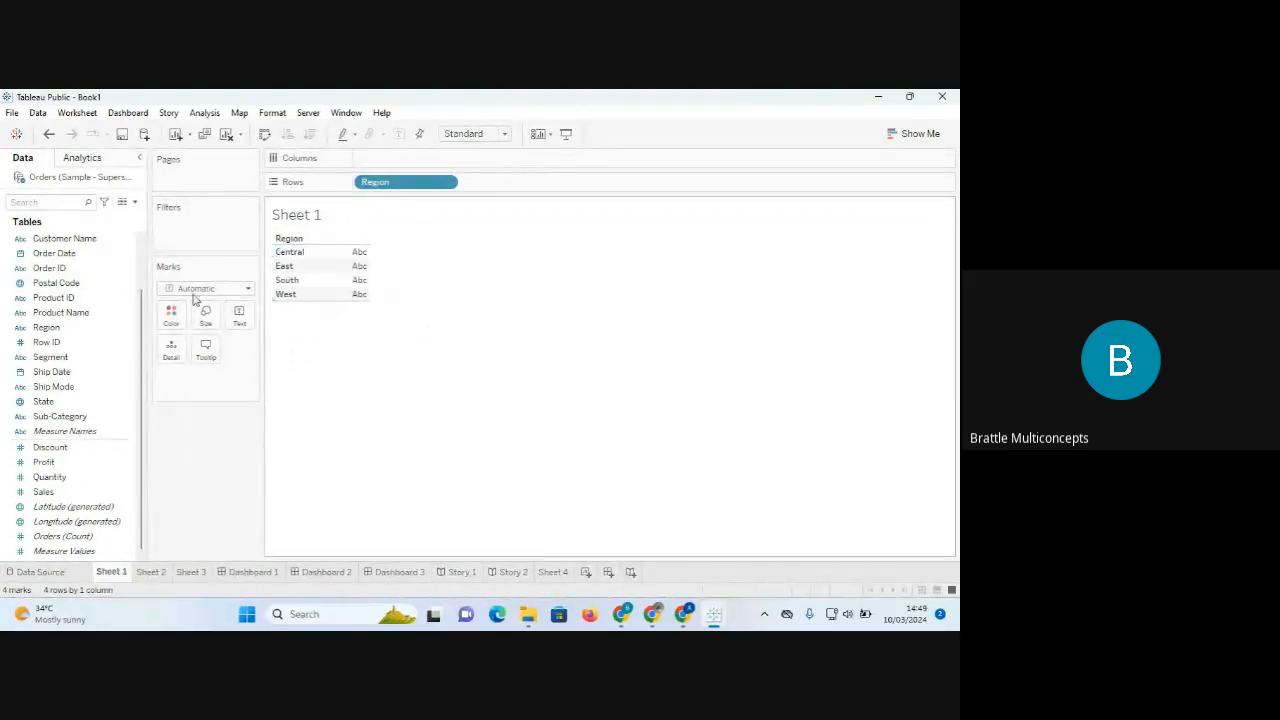
pyautogui.click(50, 535)
pyautogui.click(43, 491)
pyautogui.moveTo(43, 491); pyautogui.dragTo(240, 318)
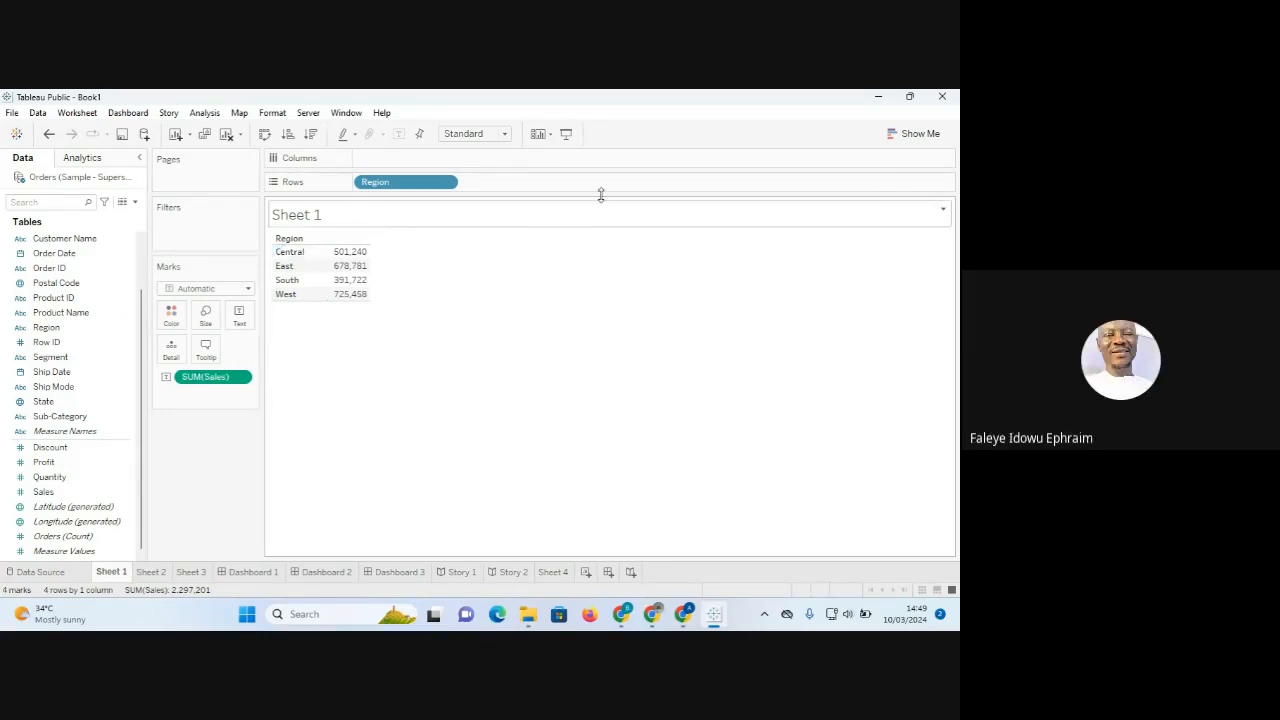
# Open Show Me, remove then restore Region and Sales, and clear Sheet 1.
pyautogui.click(906, 138)
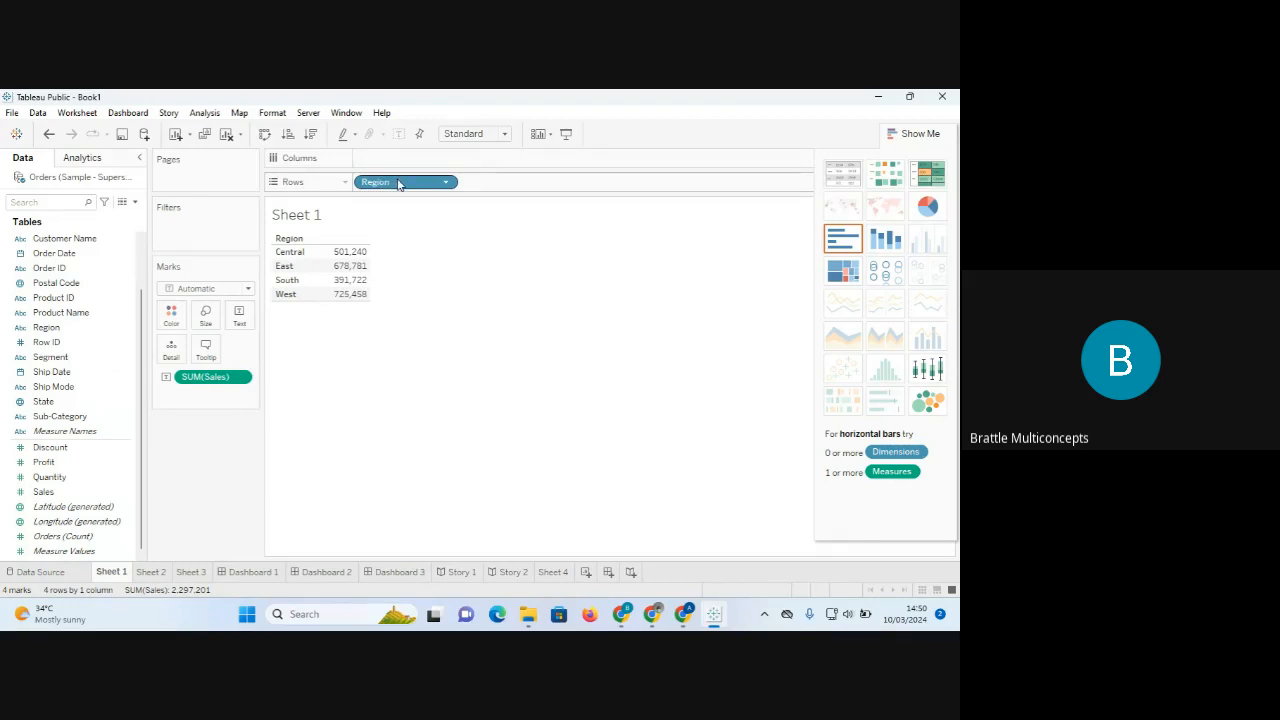
pyautogui.moveTo(398, 184); pyautogui.dragTo(240, 456)
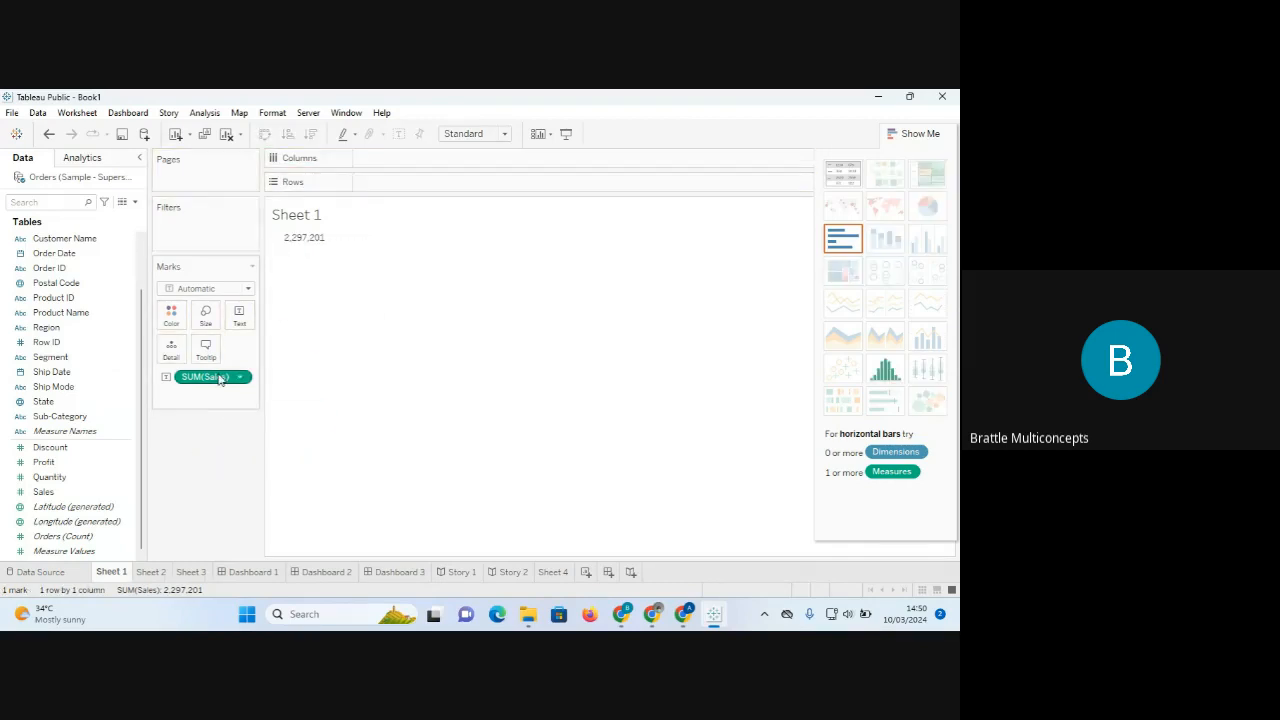
pyautogui.moveTo(224, 375); pyautogui.dragTo(211, 449)
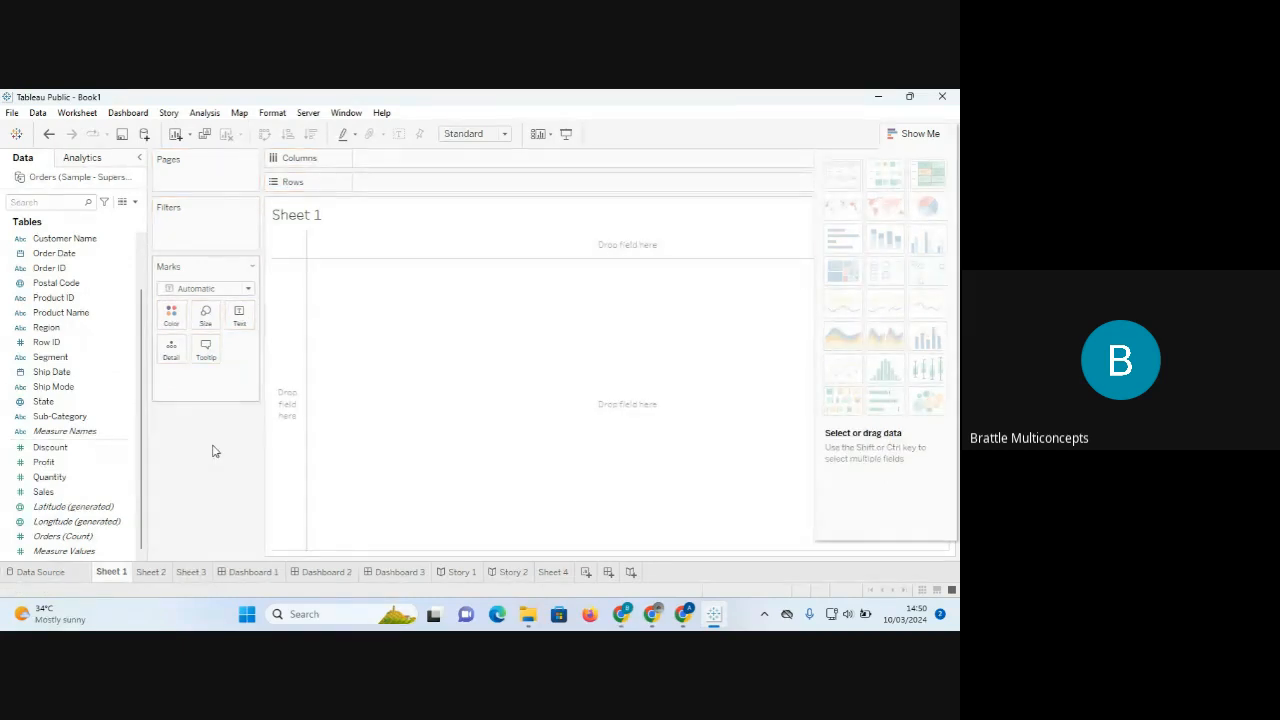
pyautogui.hotkey('ctrl', 'z')
pyautogui.hotkey('ctrl', 'z')
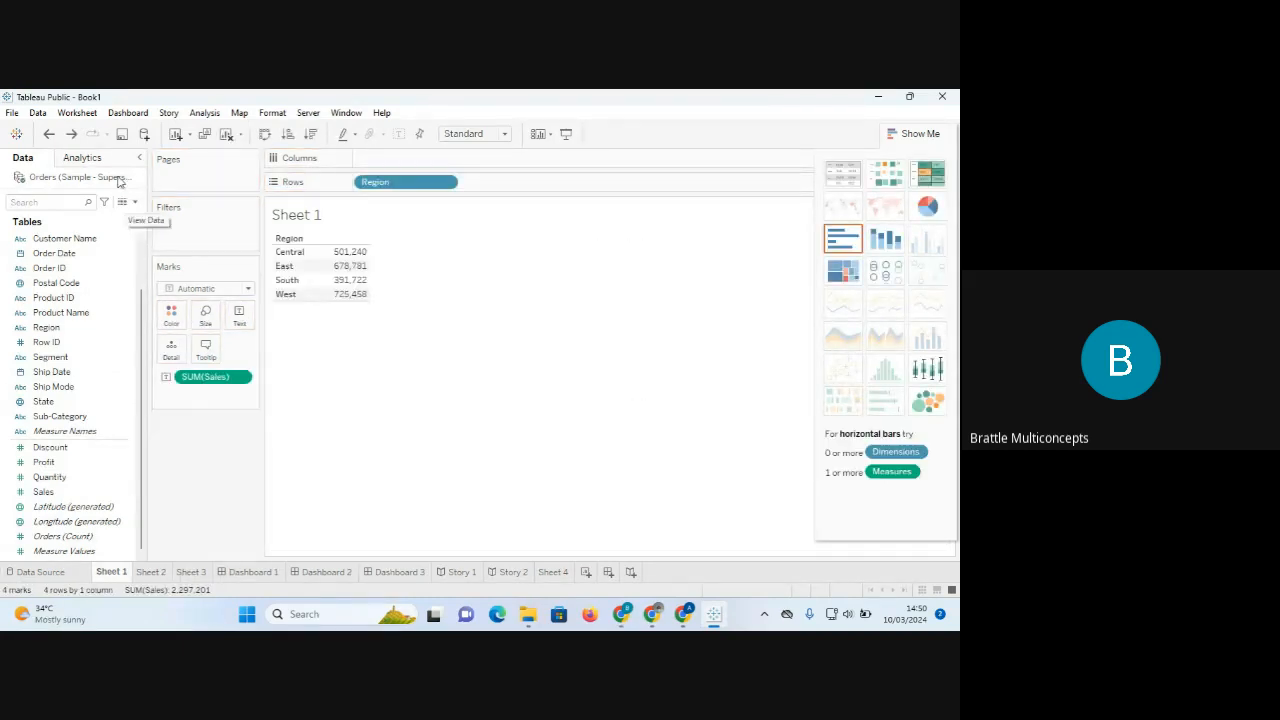
pyautogui.click(228, 136)
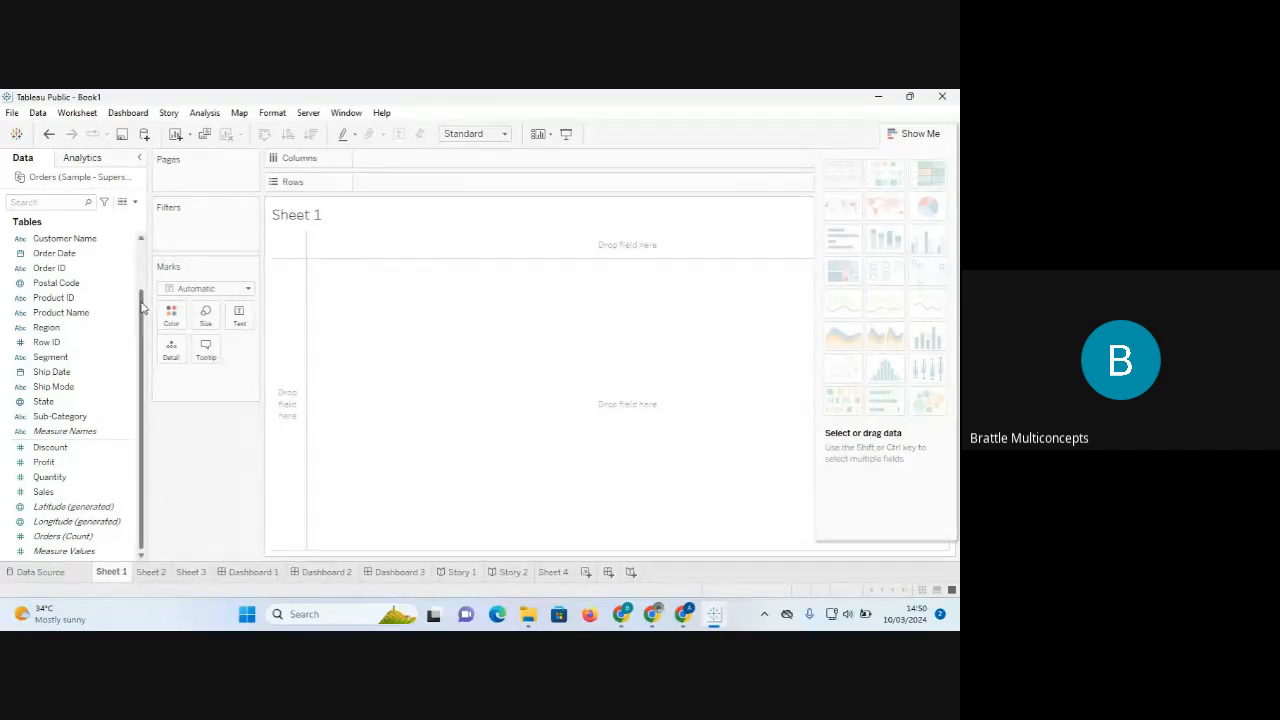
pyautogui.moveTo(141, 302); pyautogui.dragTo(141, 254)
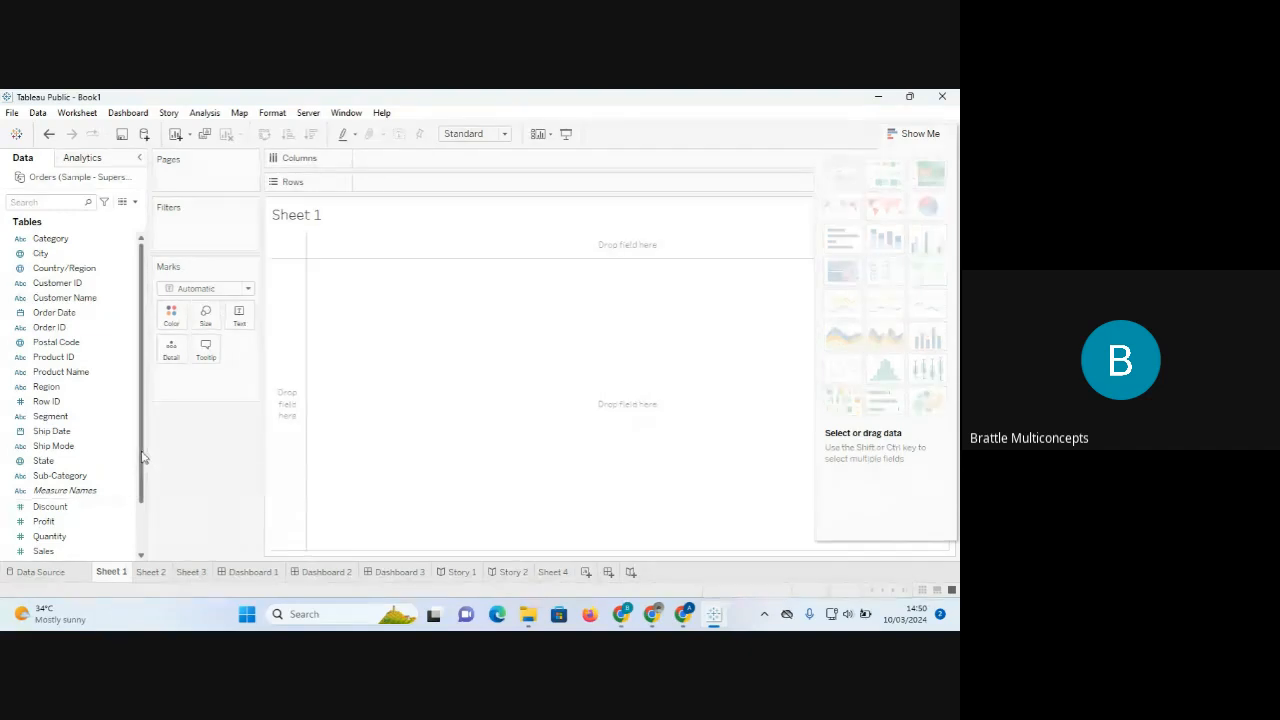
# Place SUM(Sales) on Columns, showing one horizontal bar of 2,297,201.
pyautogui.scroll(-3, 143, 457)
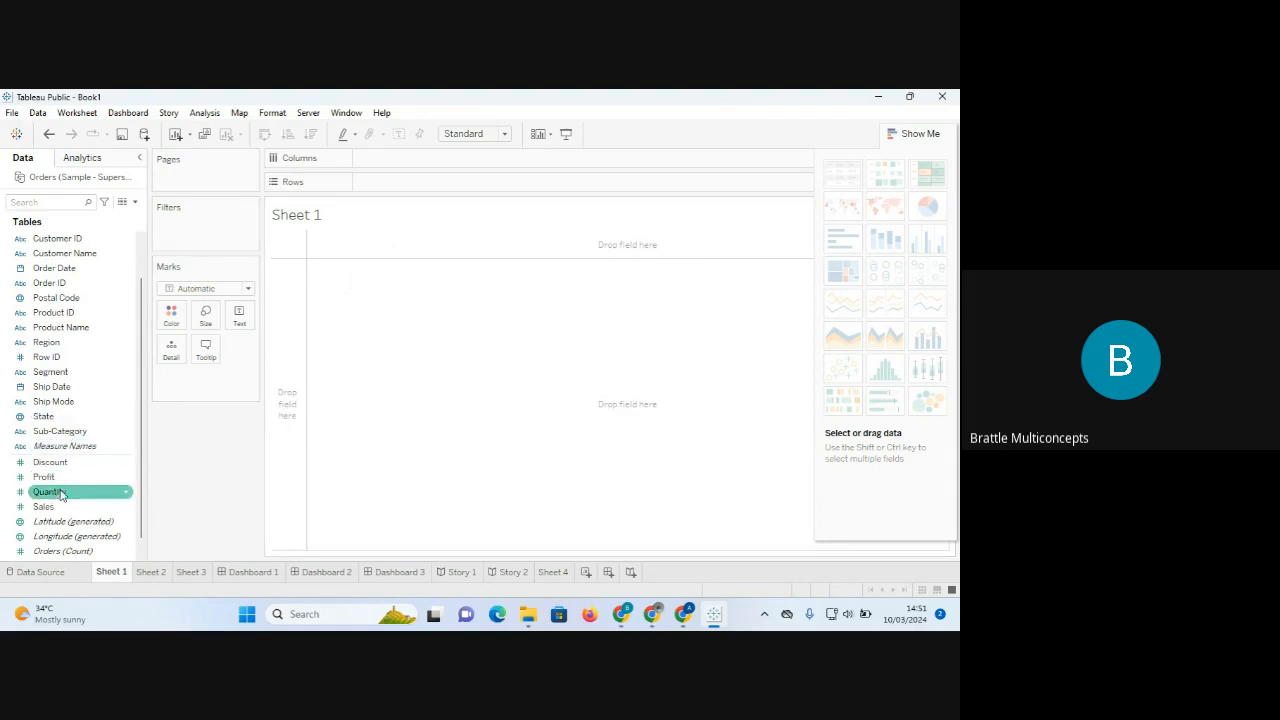
pyautogui.moveTo(50, 510); pyautogui.dragTo(409, 160)
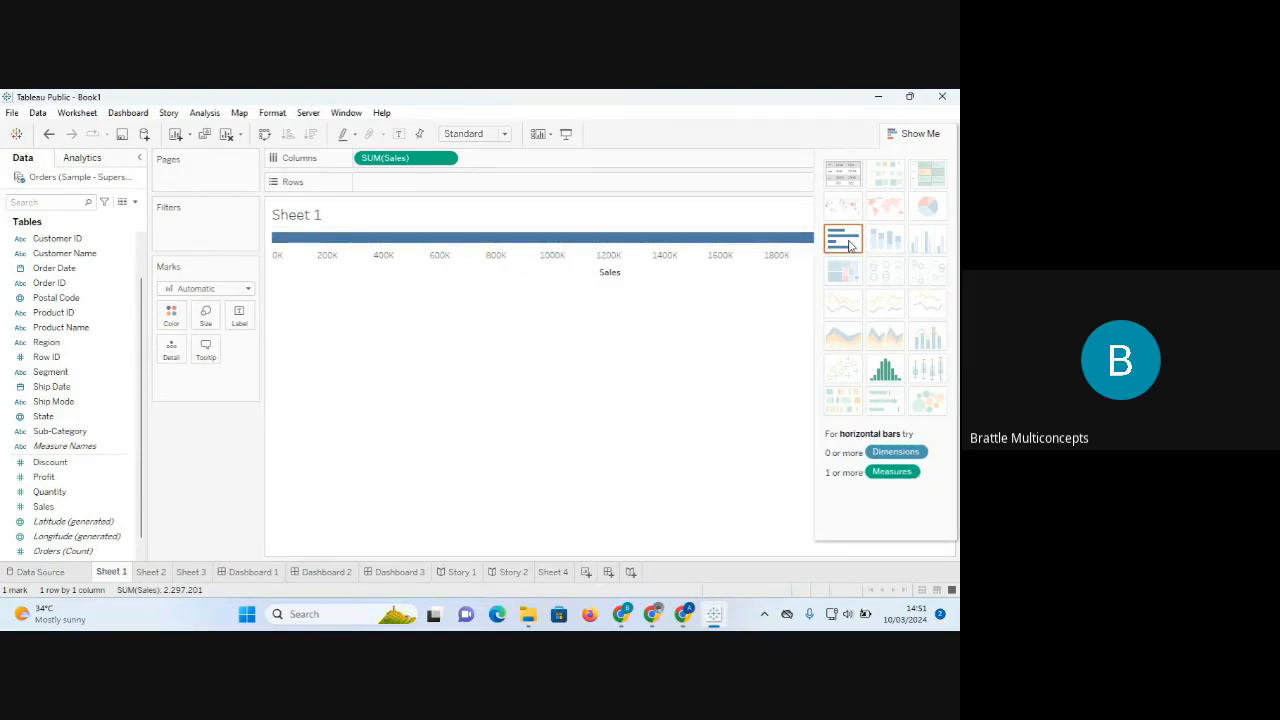
# Try Sales as vertical and horizontal bars via Rows and Columns, then remove it entirely.
pyautogui.moveTo(393, 162); pyautogui.dragTo(395, 189)
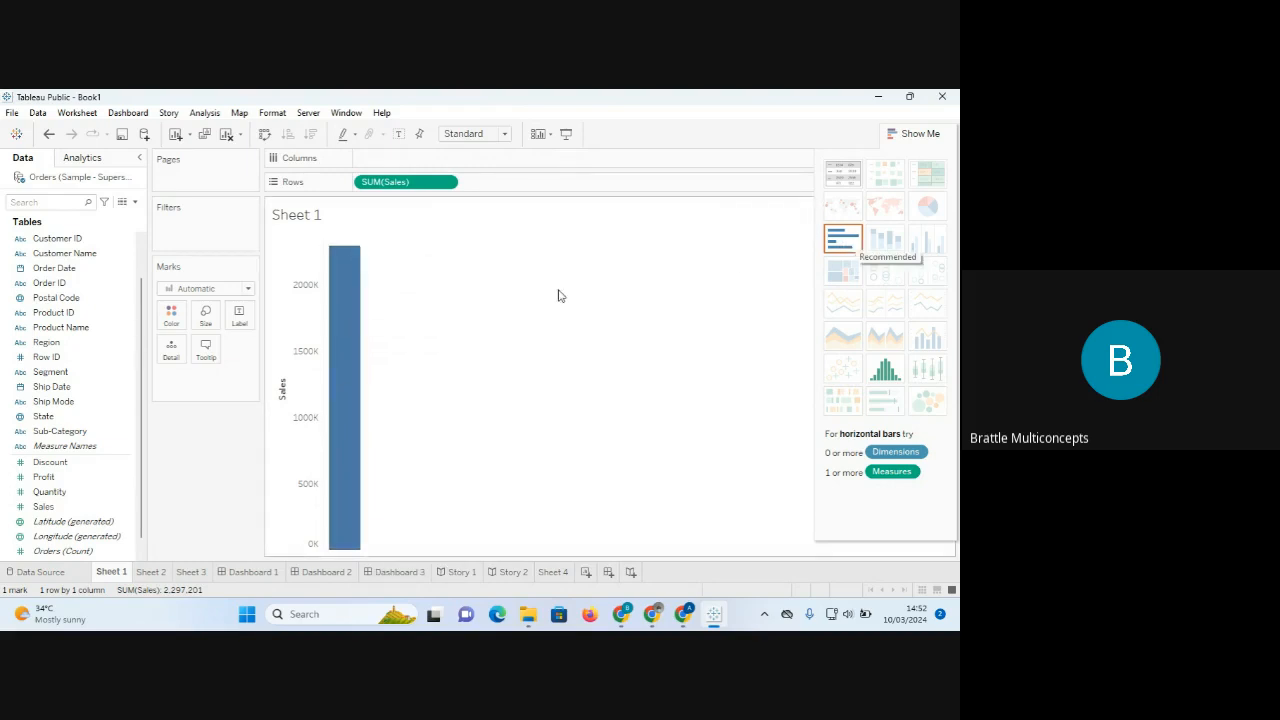
pyautogui.moveTo(359, 311)
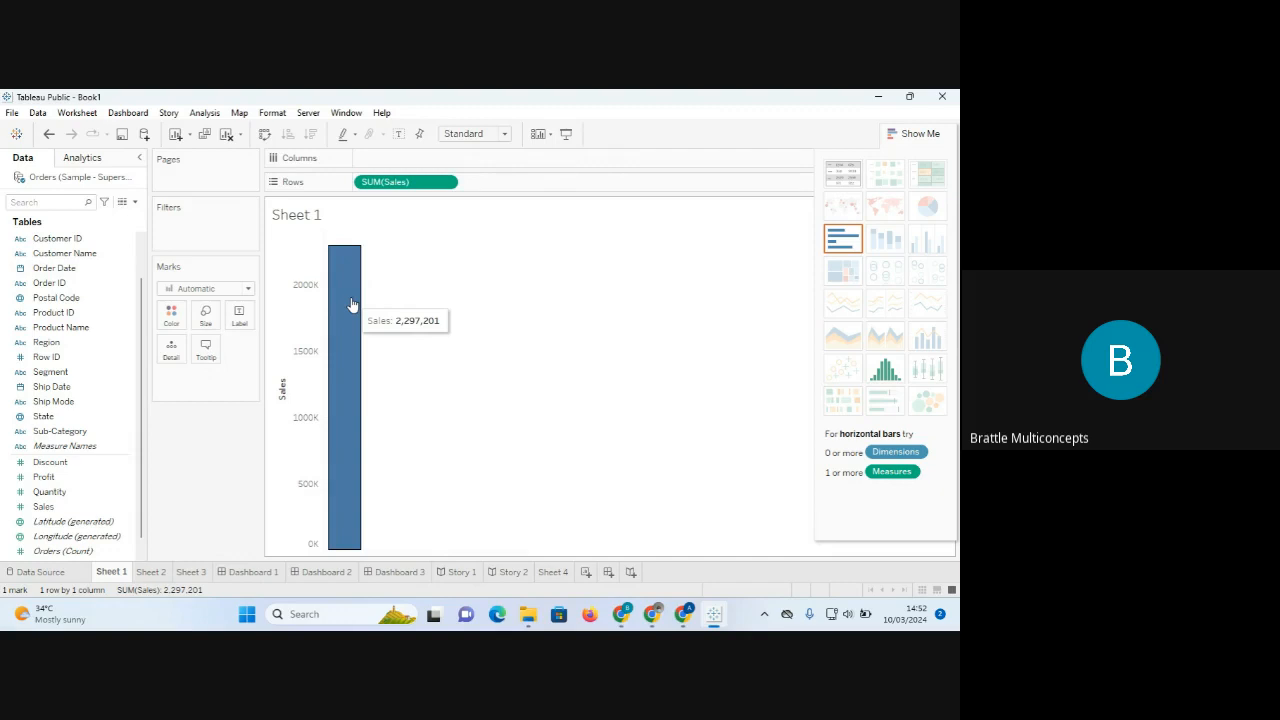
pyautogui.moveTo(443, 182); pyautogui.dragTo(201, 497)
pyautogui.click(66, 508)
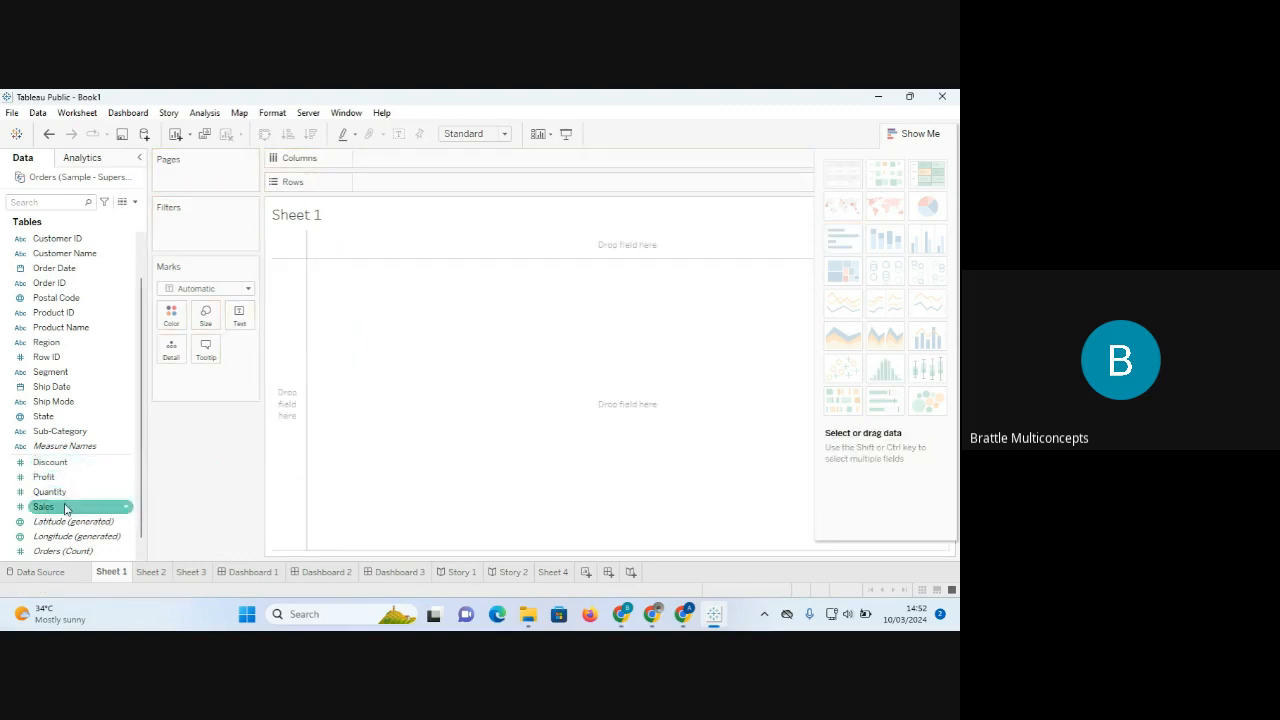
pyautogui.moveTo(64, 509); pyautogui.dragTo(288, 409)
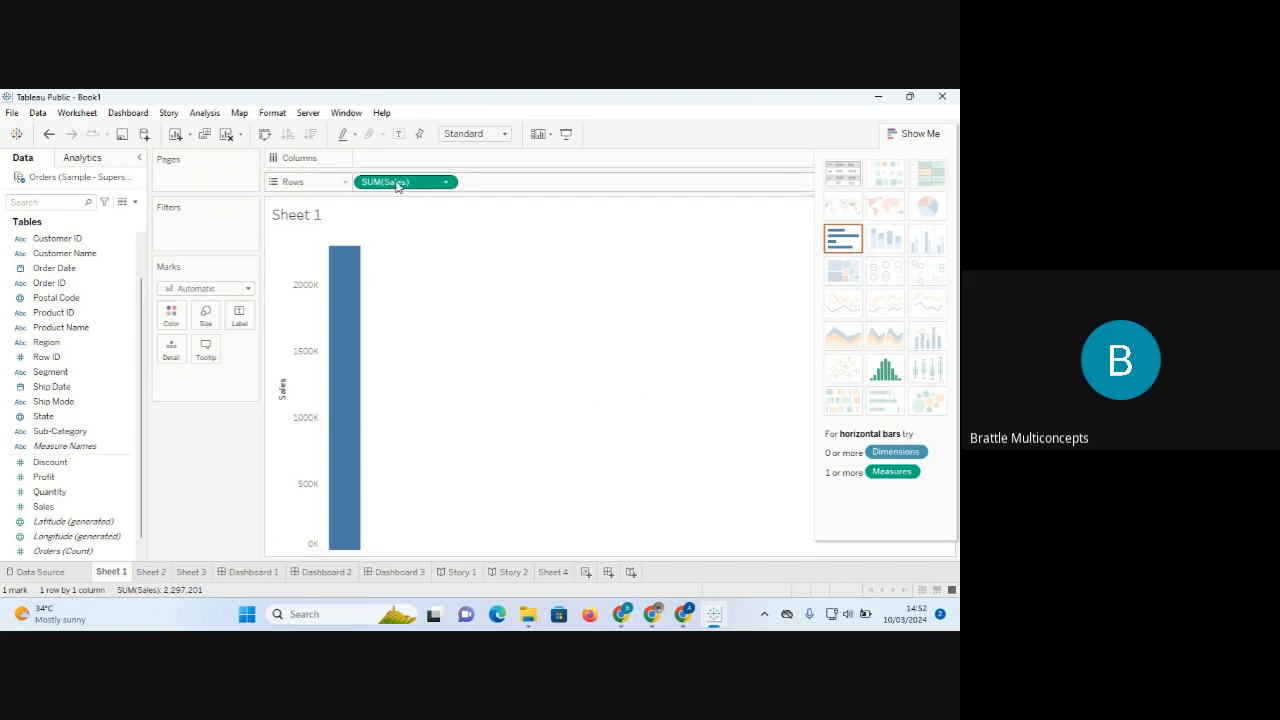
pyautogui.moveTo(397, 186); pyautogui.dragTo(427, 248)
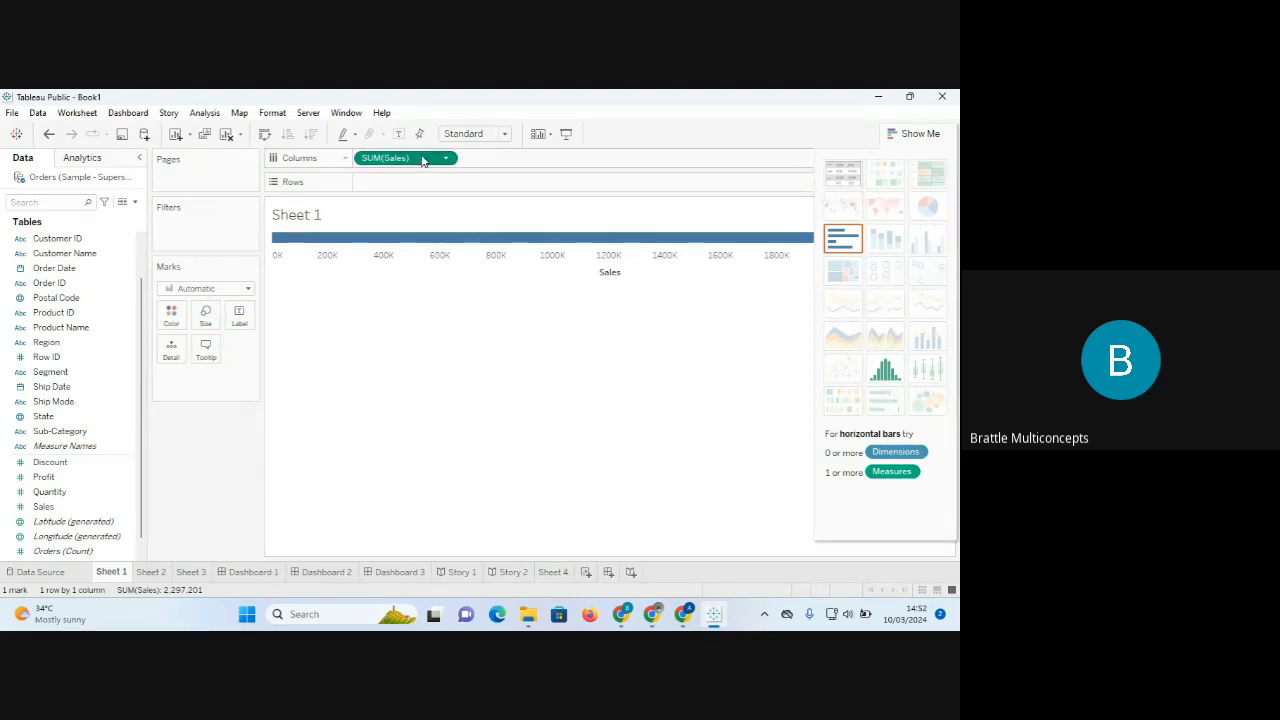
pyautogui.moveTo(423, 158); pyautogui.dragTo(226, 440)
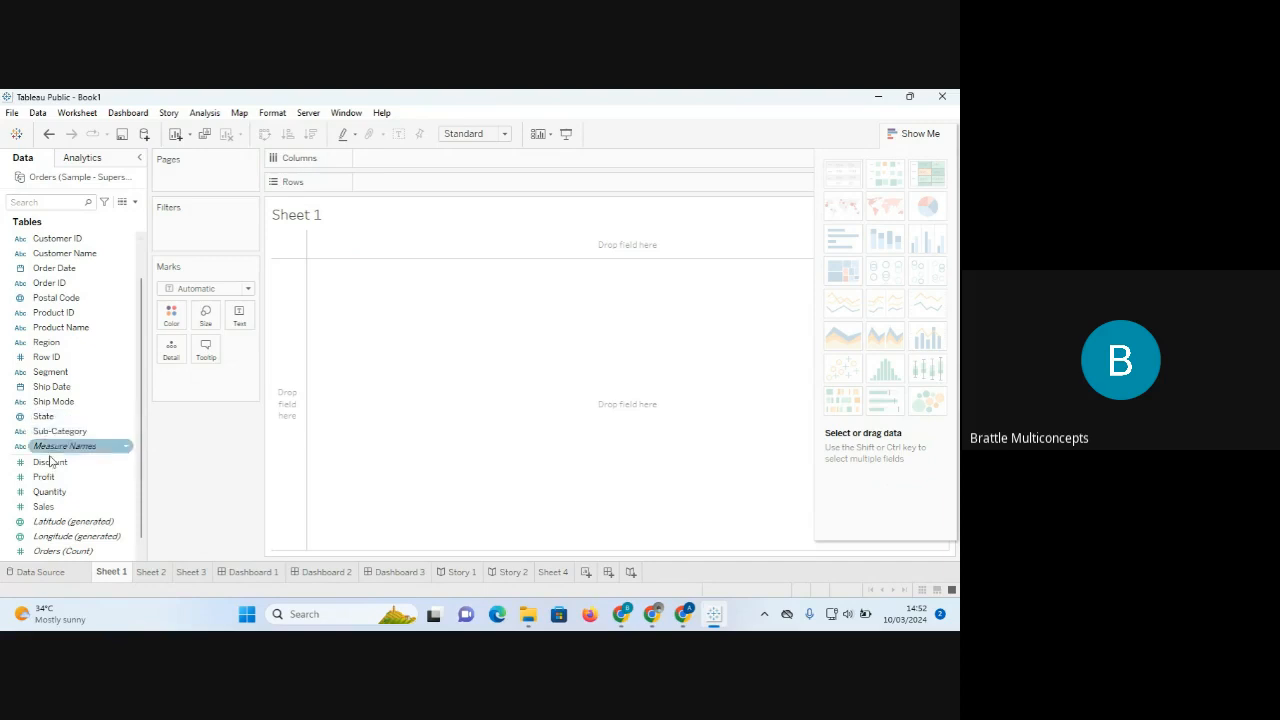
# Add a total Sales mark to Sheet 1, then remove the SUM(Sales) pill to empty the view.
pyautogui.moveTo(48, 512); pyautogui.dragTo(366, 300)
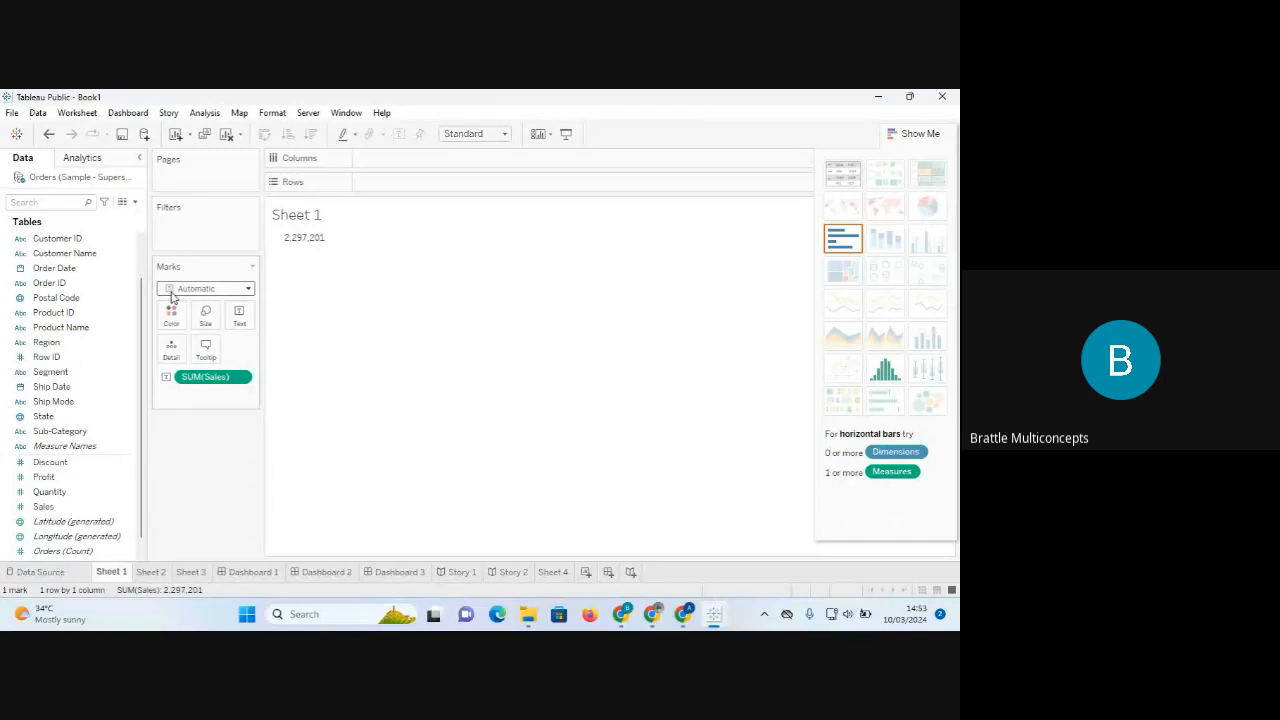
pyautogui.moveTo(313, 246)
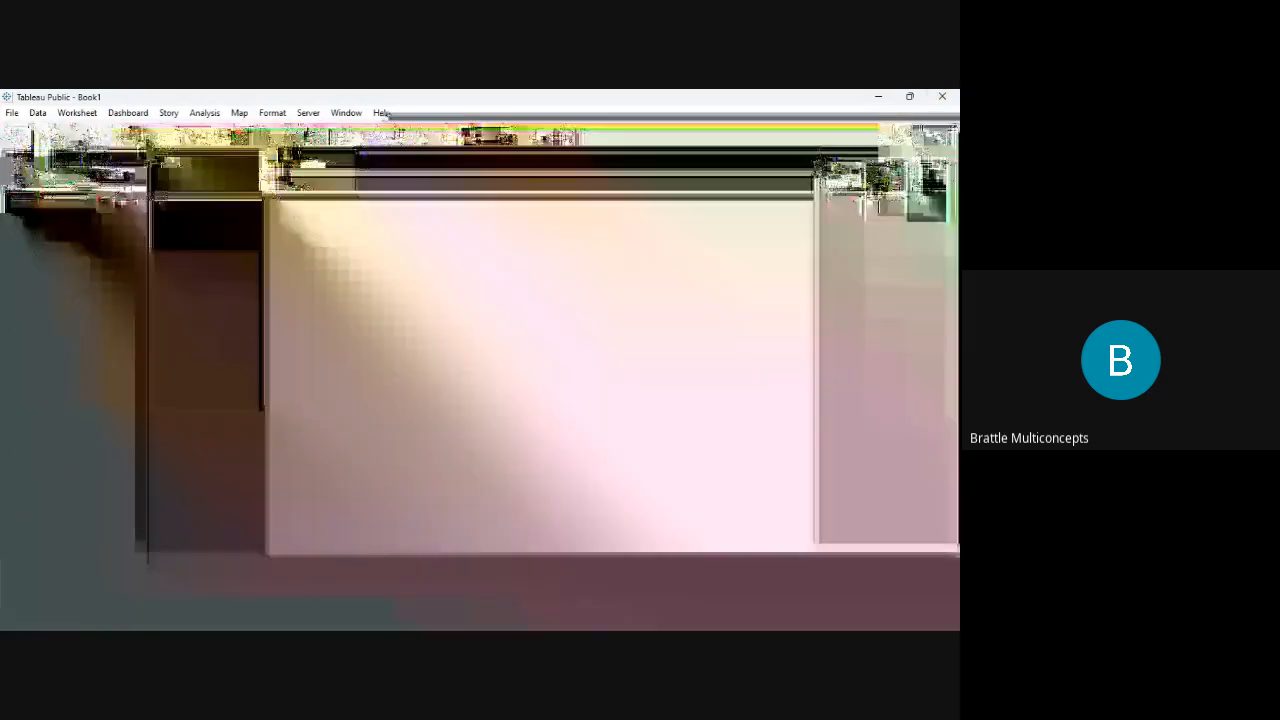
pyautogui.click(920, 141)
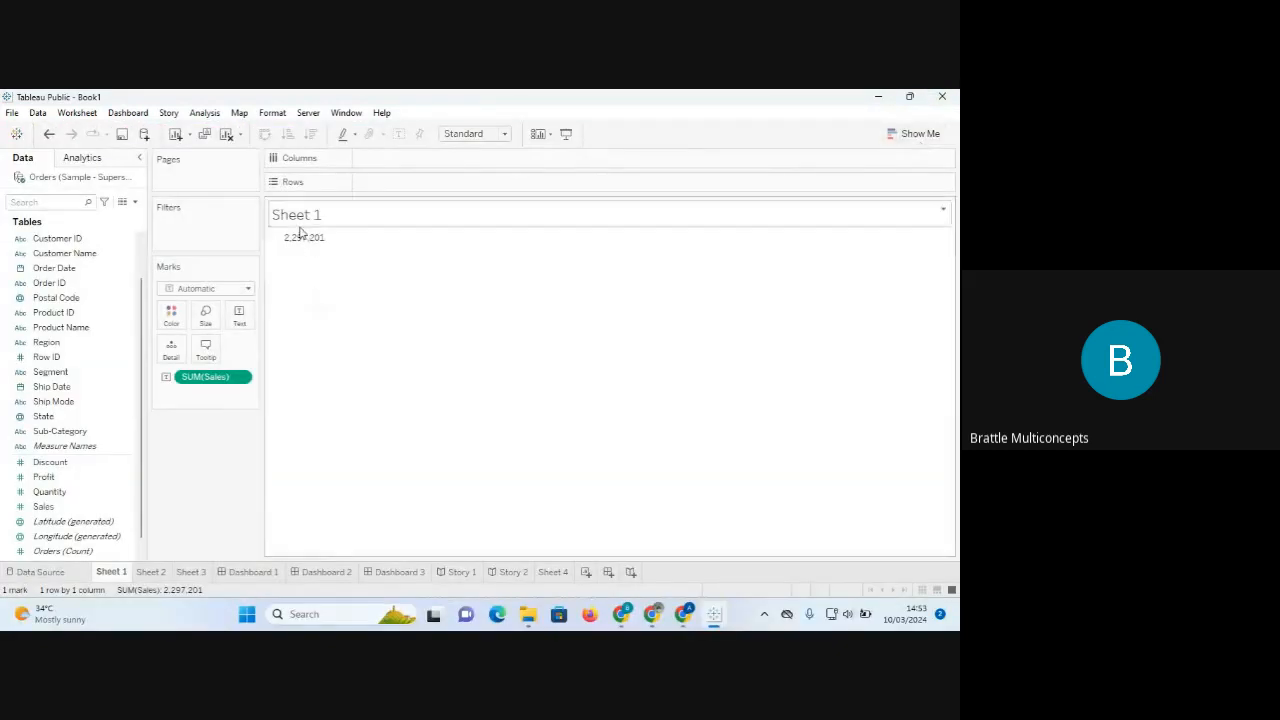
pyautogui.click(86, 390)
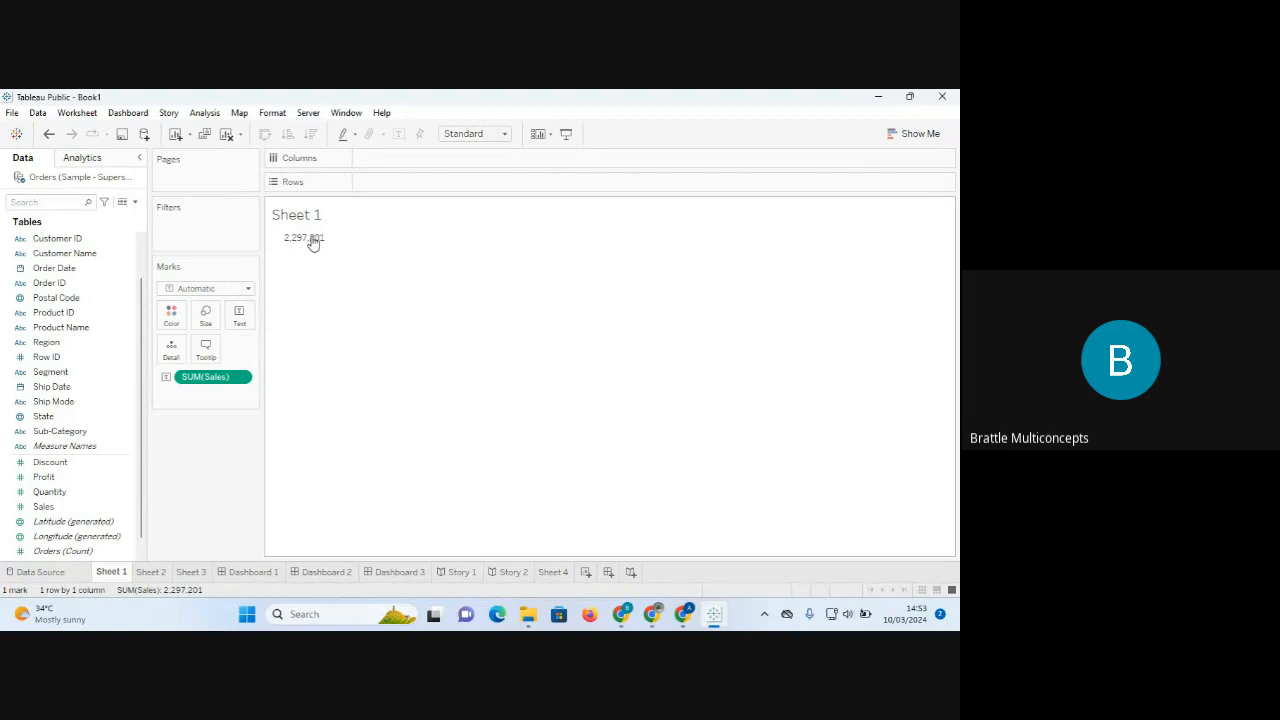
pyautogui.moveTo(213, 377); pyautogui.dragTo(77, 512)
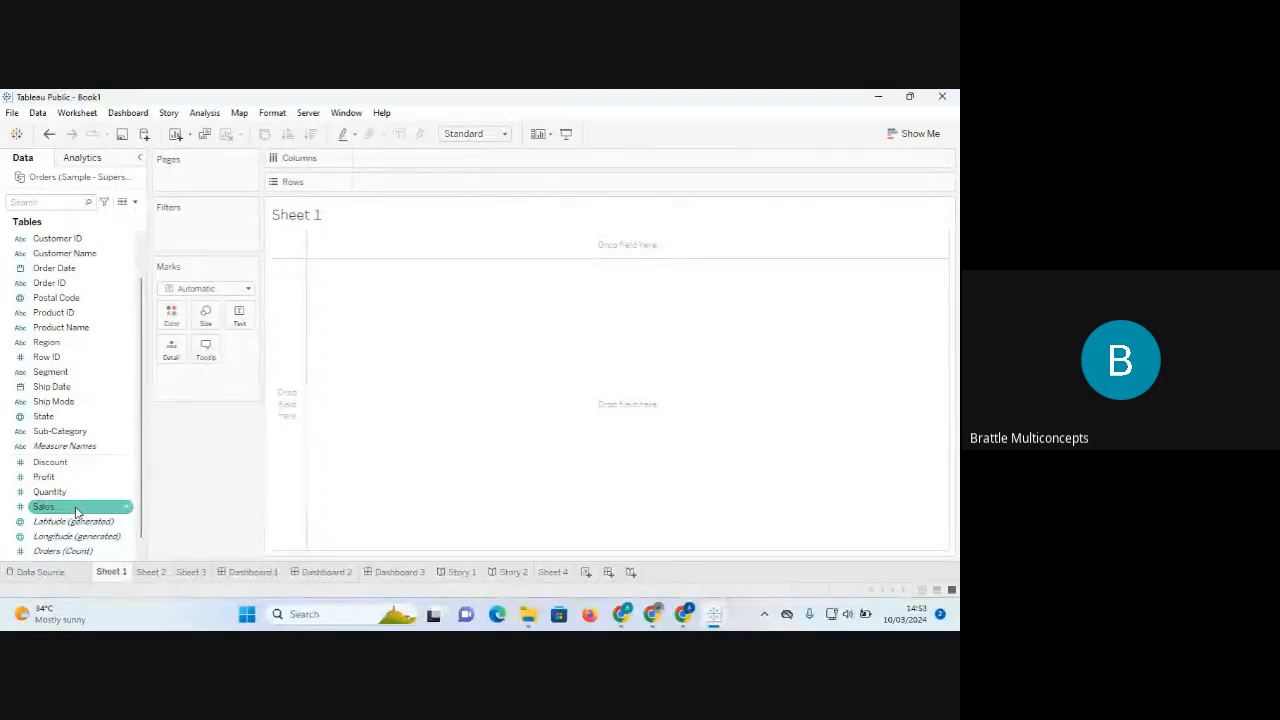
# Put Category on Rows, listing Furniture, Office Supplies and Technology.
pyautogui.click(71, 463)
pyautogui.click(50, 373)
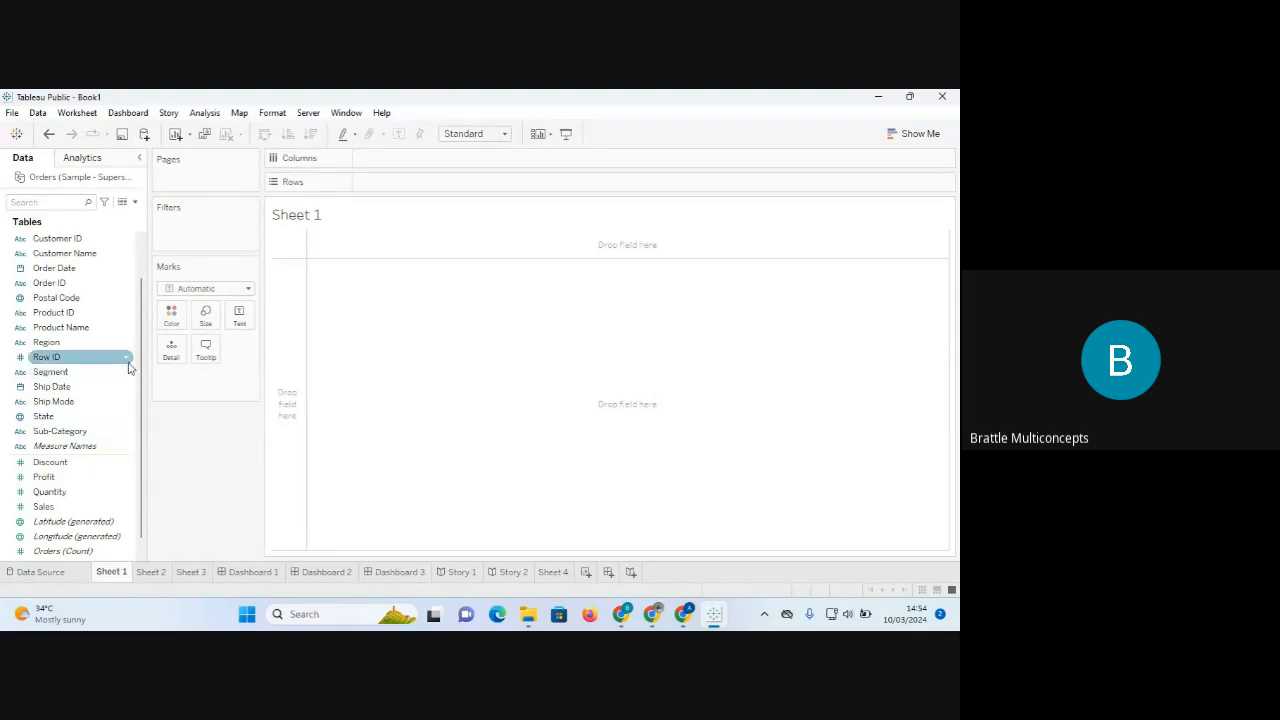
pyautogui.moveTo(142, 383); pyautogui.dragTo(145, 318)
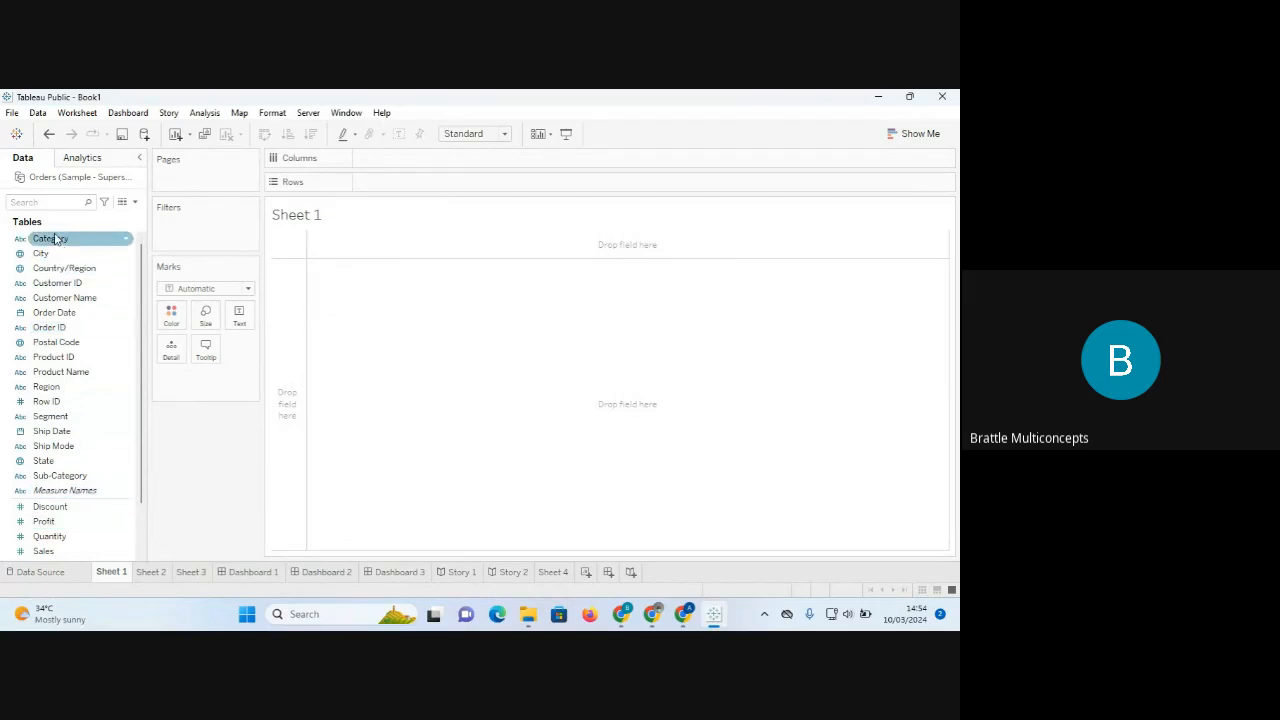
pyautogui.moveTo(55, 241); pyautogui.dragTo(390, 182)
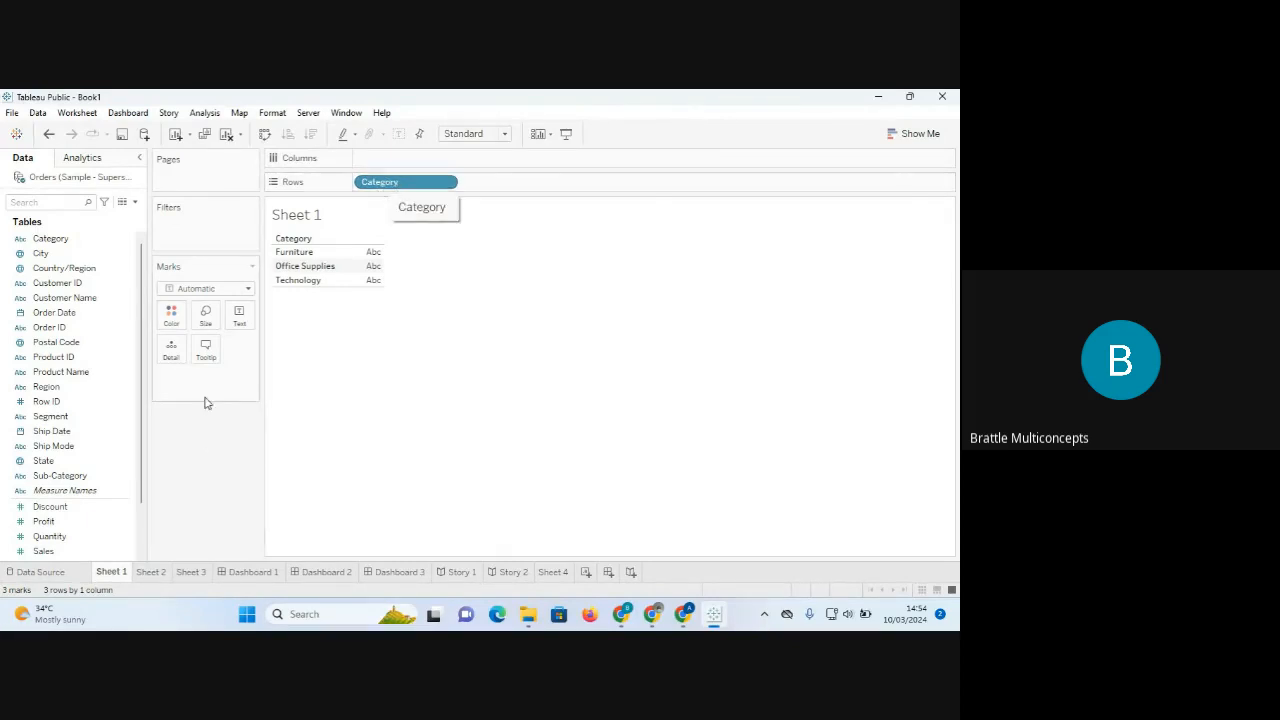
# Put SUM(Sales) on Columns for horizontal category bars, with Technology longest near 840K.
pyautogui.moveTo(47, 557); pyautogui.dragTo(392, 161)
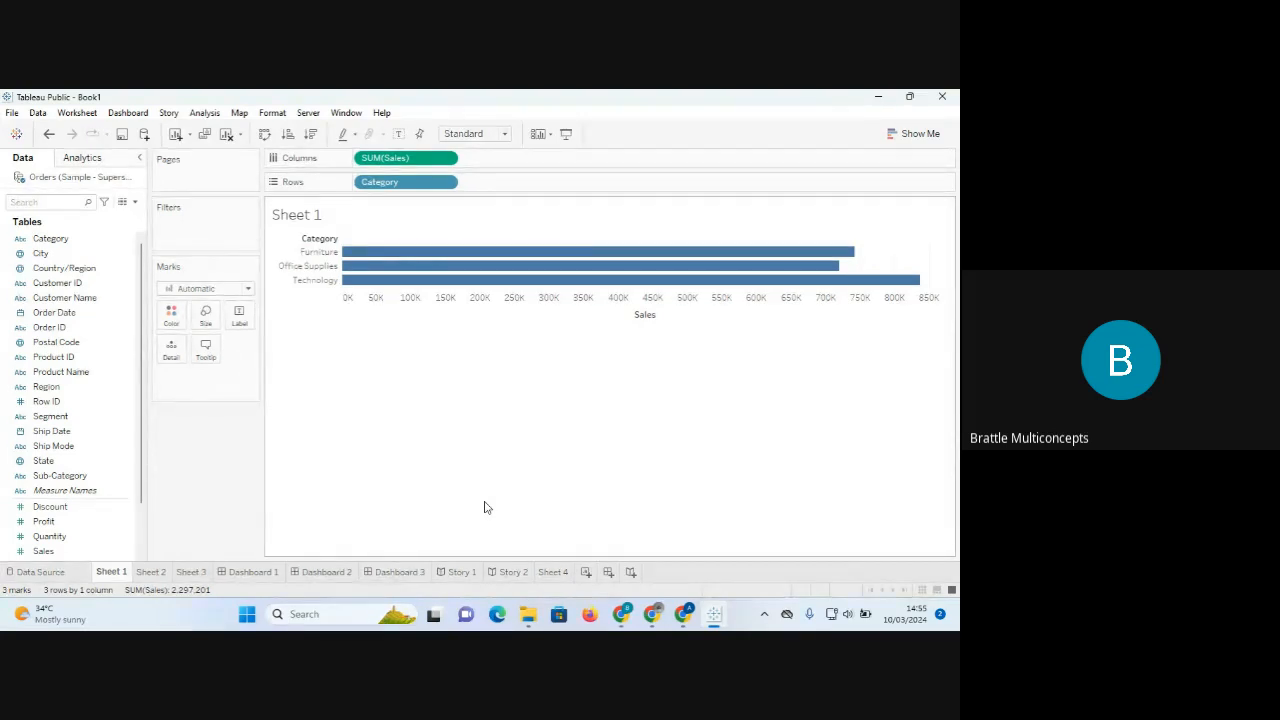
pyautogui.moveTo(621, 617)
# In the Meet call, lower the participant's raised hand, close People, and return to Tableau.
pyautogui.click(621, 612)
pyautogui.click(537, 547)
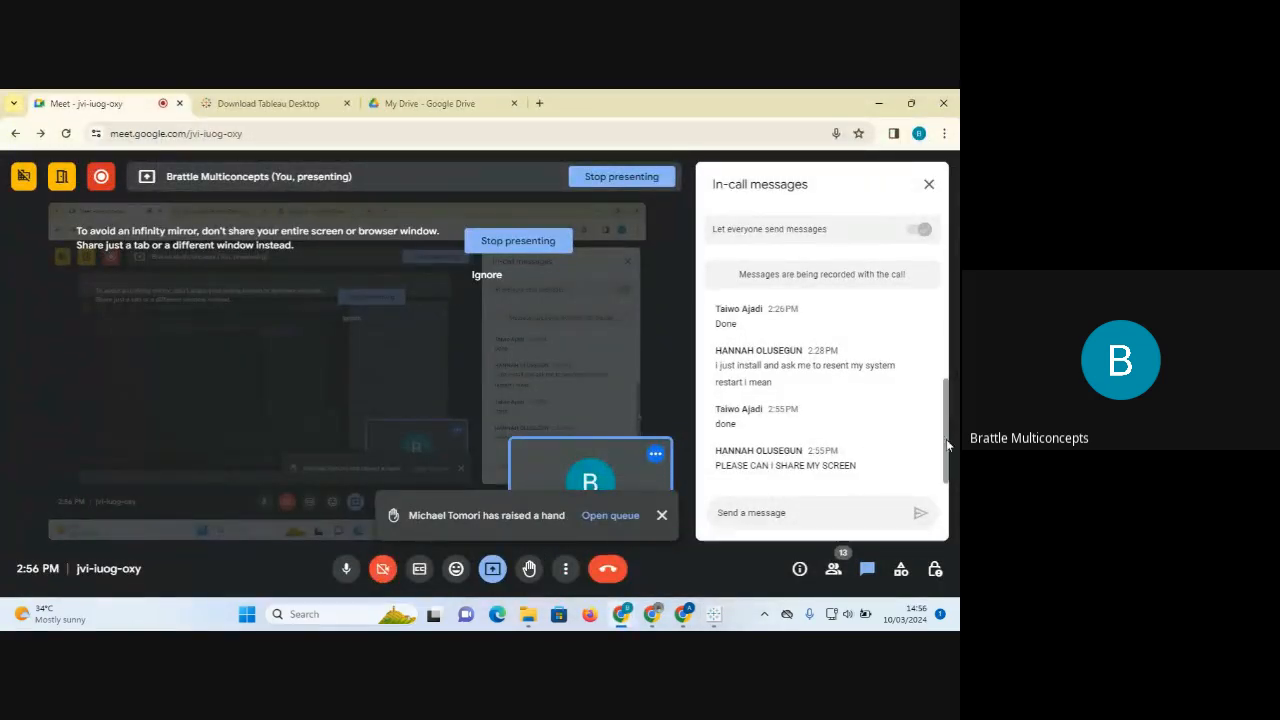
pyautogui.click(614, 515)
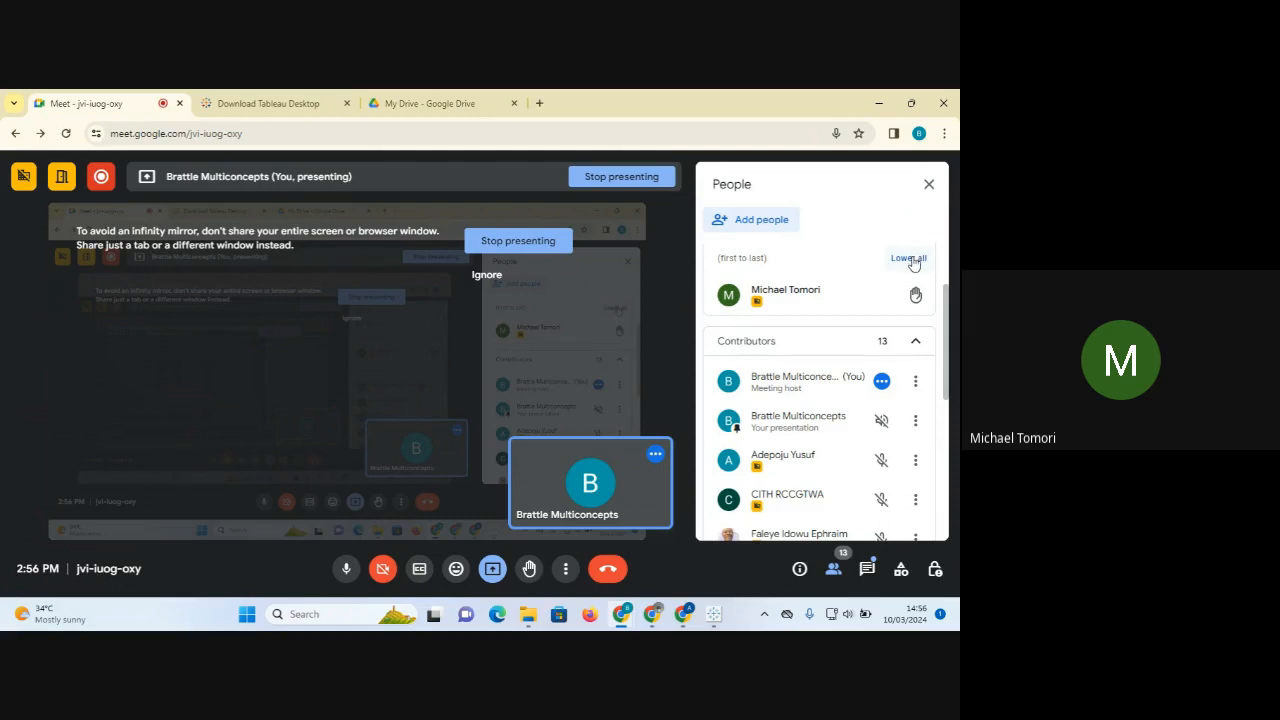
pyautogui.moveTo(914, 302)
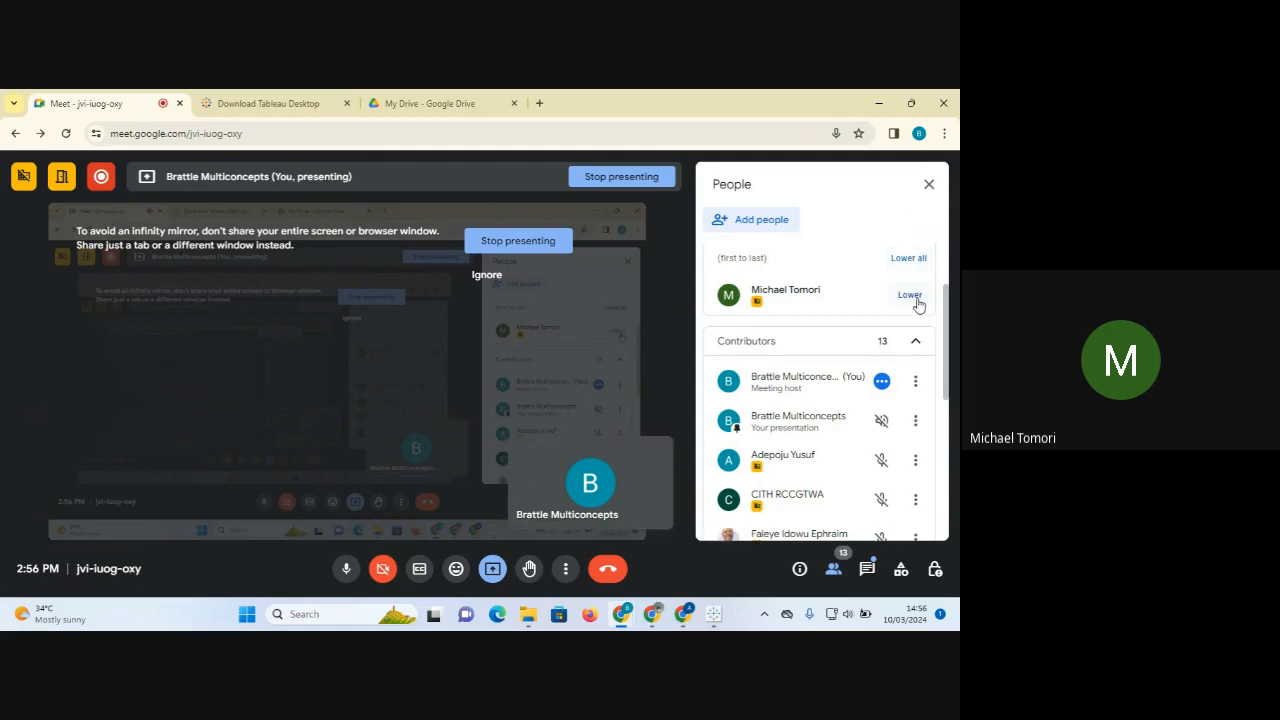
pyautogui.click(910, 296)
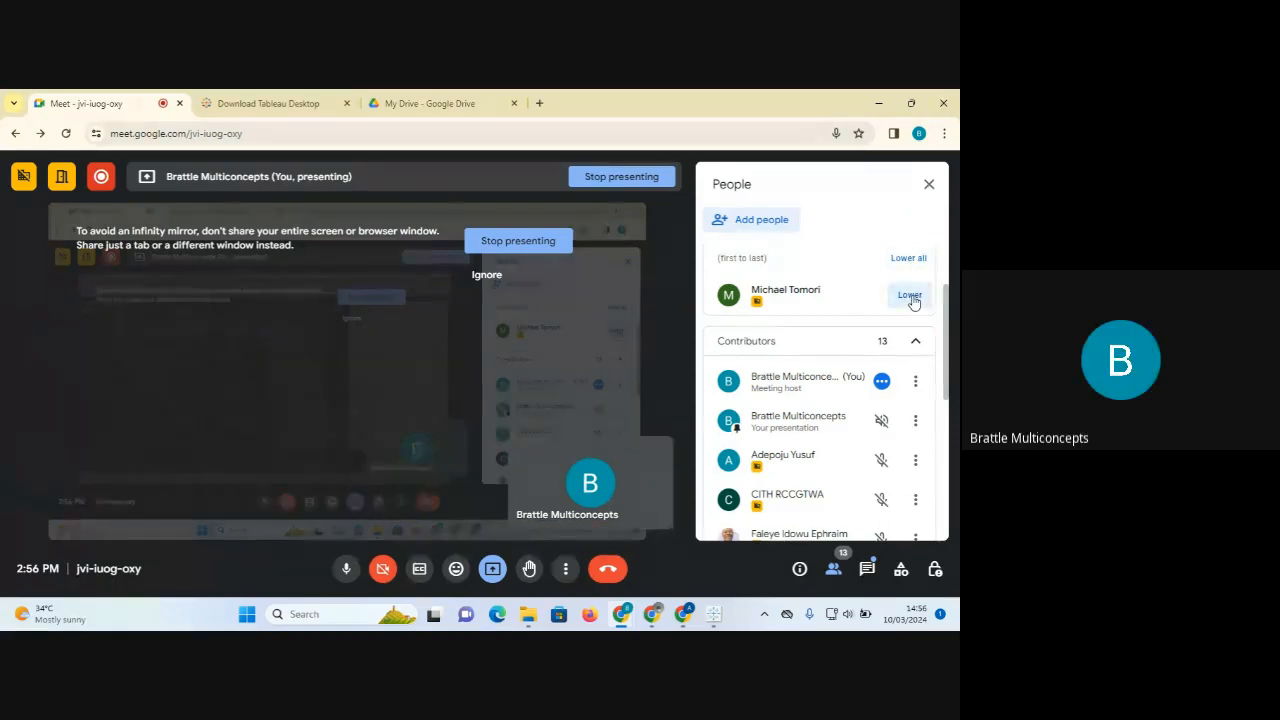
pyautogui.click(929, 186)
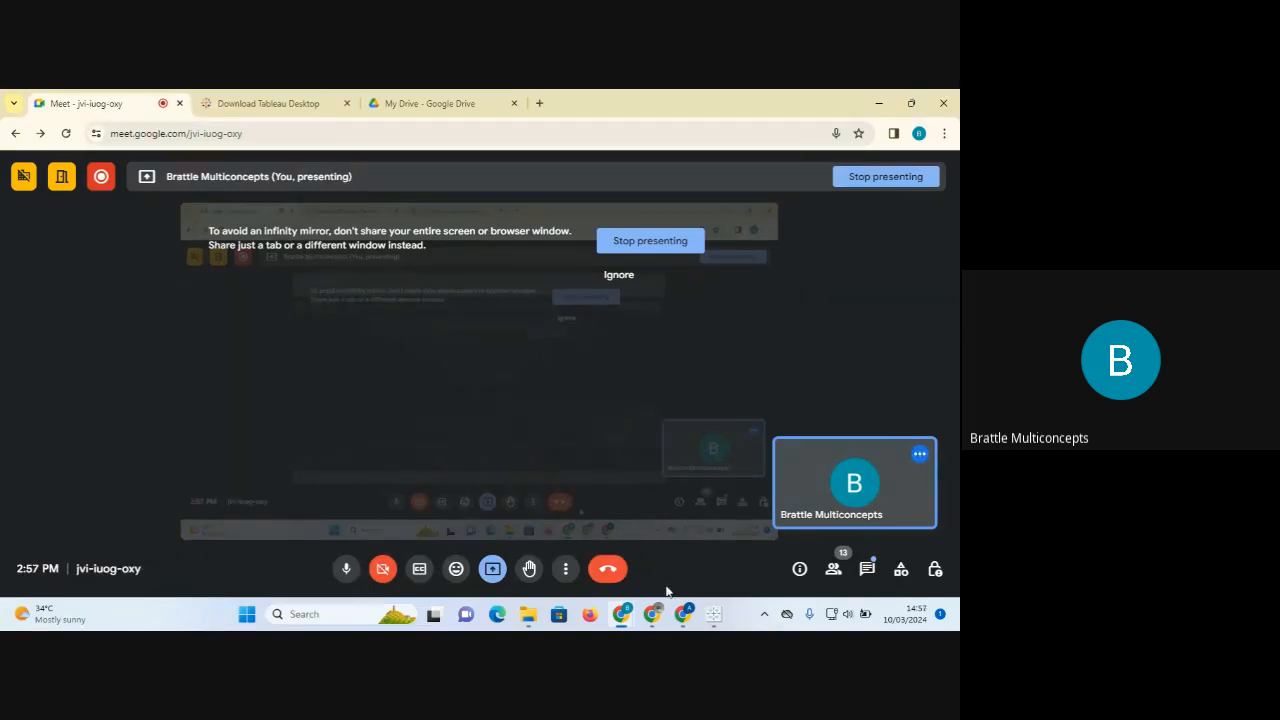
pyautogui.click(715, 615)
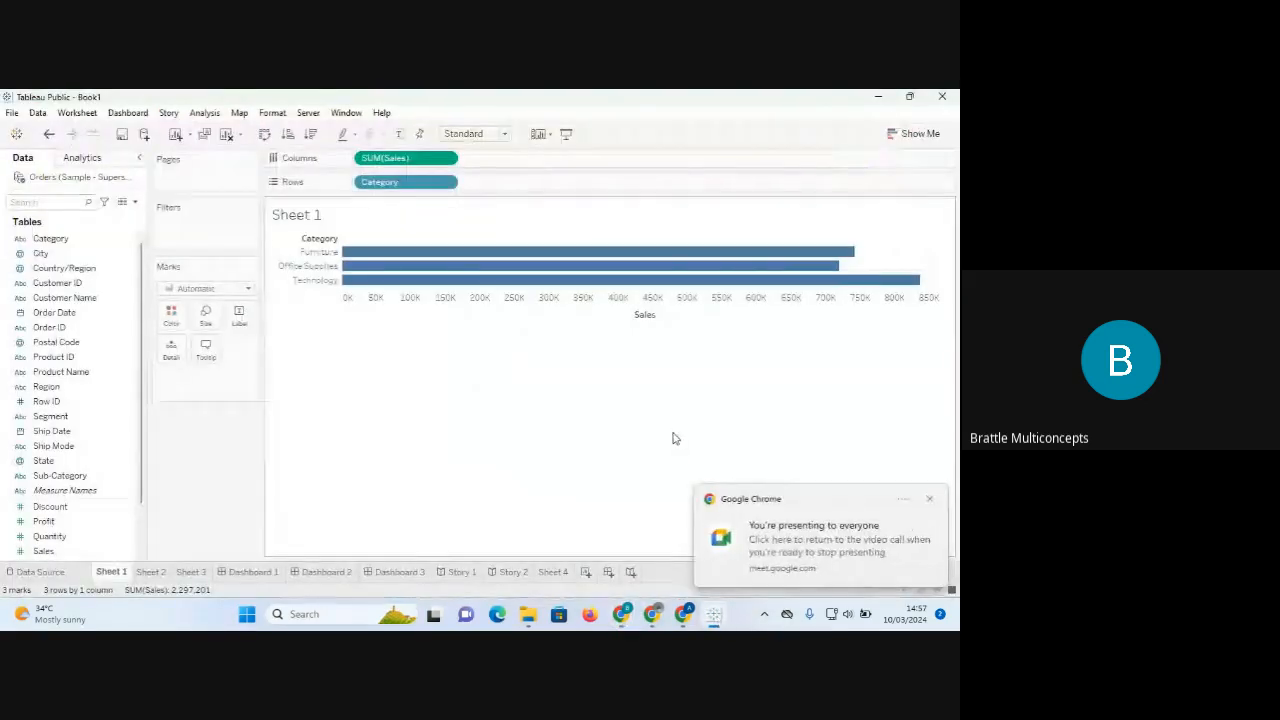
# Dismiss the 'You're presenting' notification and bring the Google Meet call window forward.
pyautogui.click(929, 500)
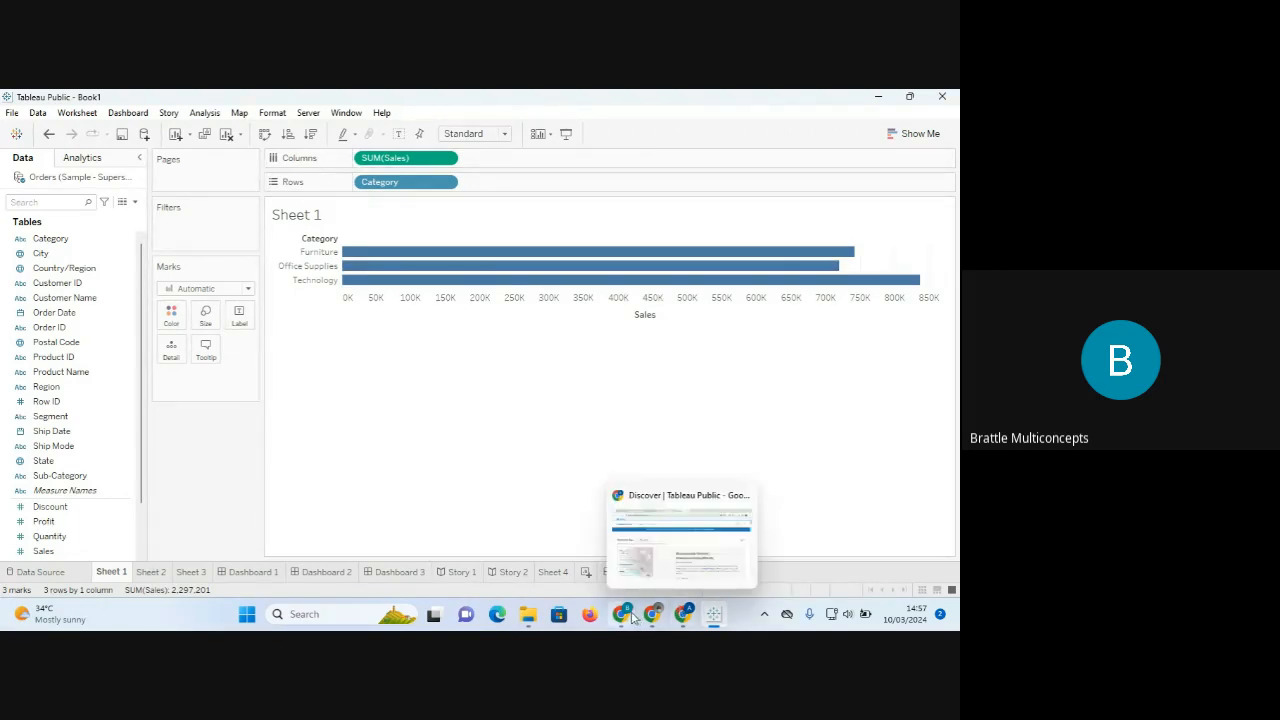
pyautogui.moveTo(610, 603)
pyautogui.click(543, 545)
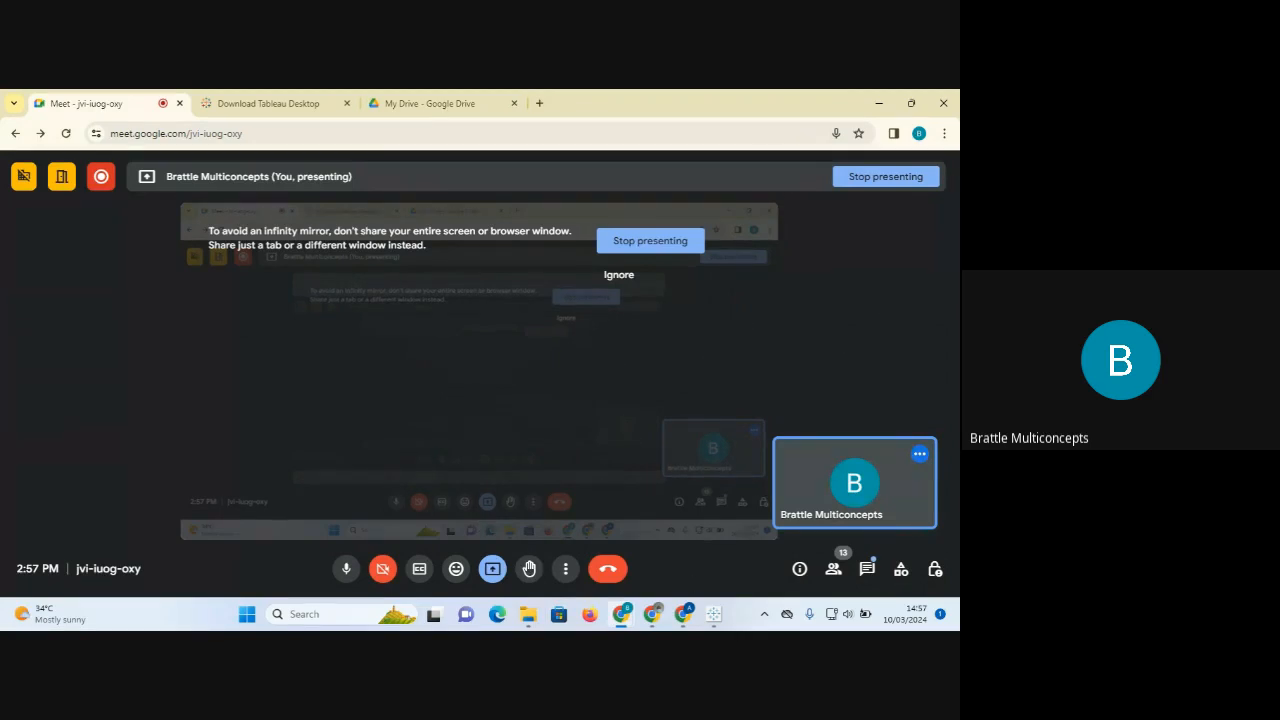
# Back in Tableau, dismiss the sharing notification and show Show Me chart suggestions for the Category sales bars.
pyautogui.click(714, 616)
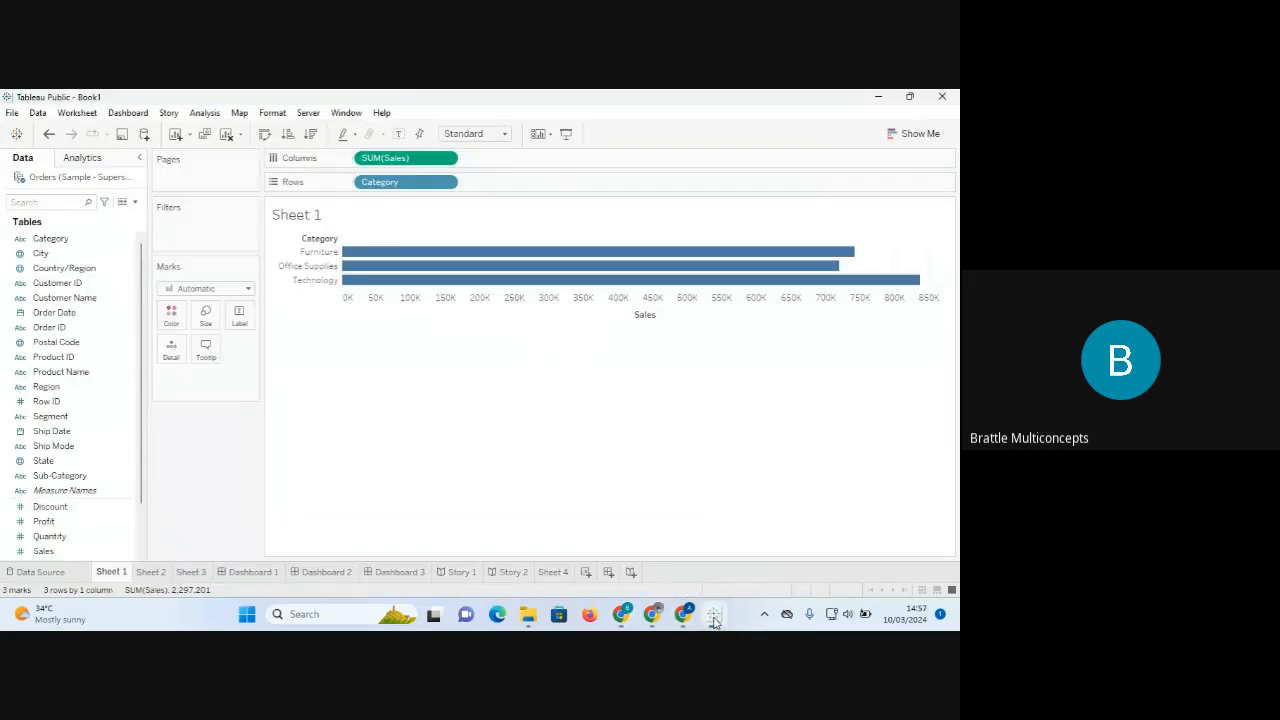
pyautogui.click(931, 501)
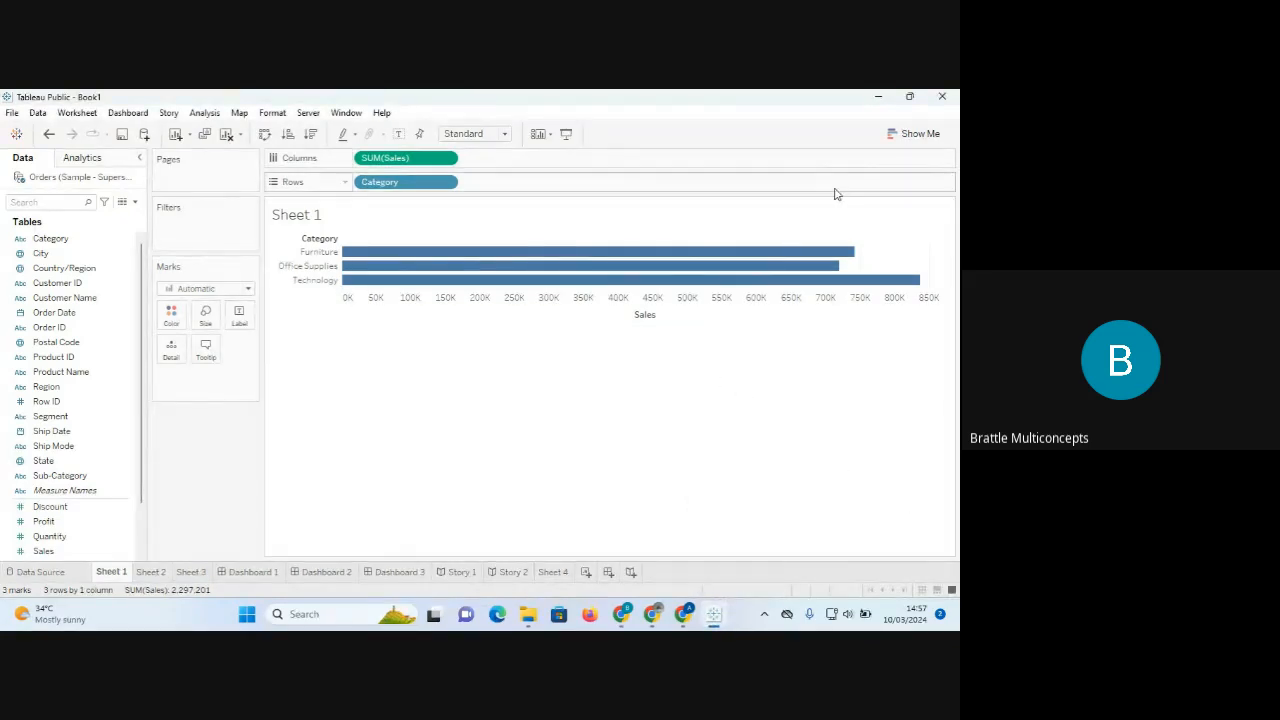
pyautogui.click(909, 140)
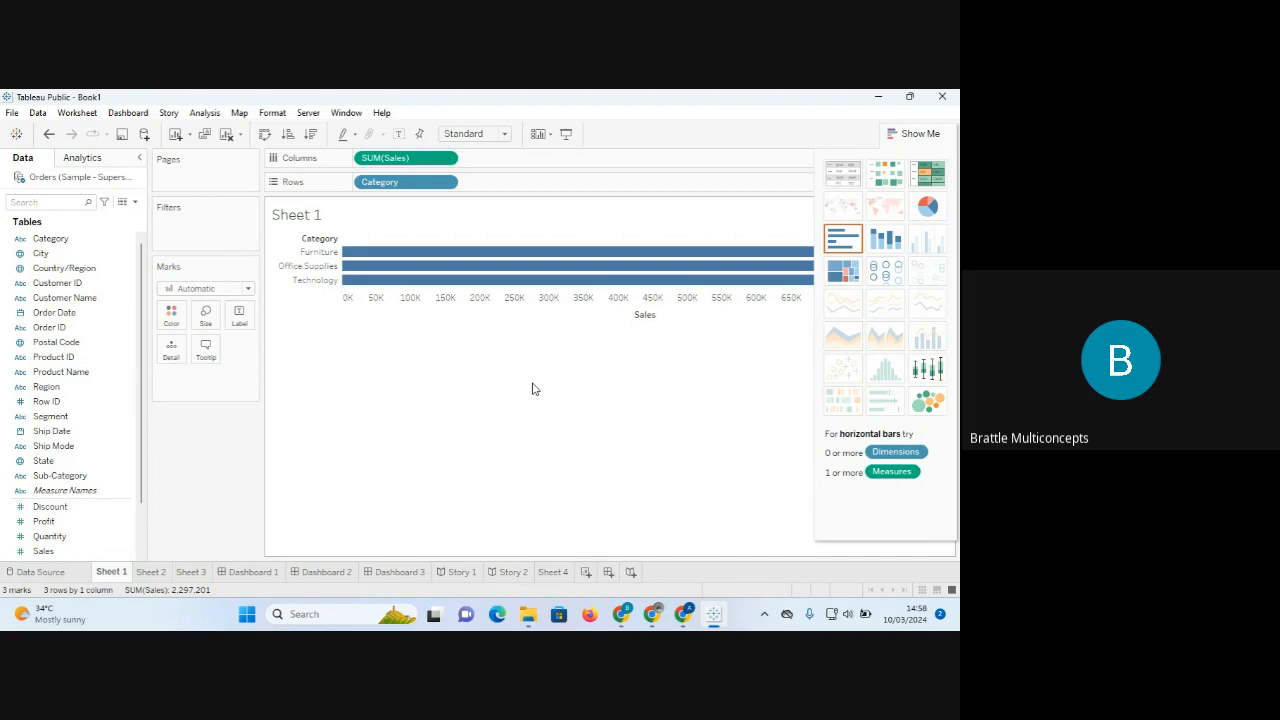
# Bring up the Google Meet call window and stop presenting the screen.
pyautogui.click(621, 617)
pyautogui.moveTo(540, 541)
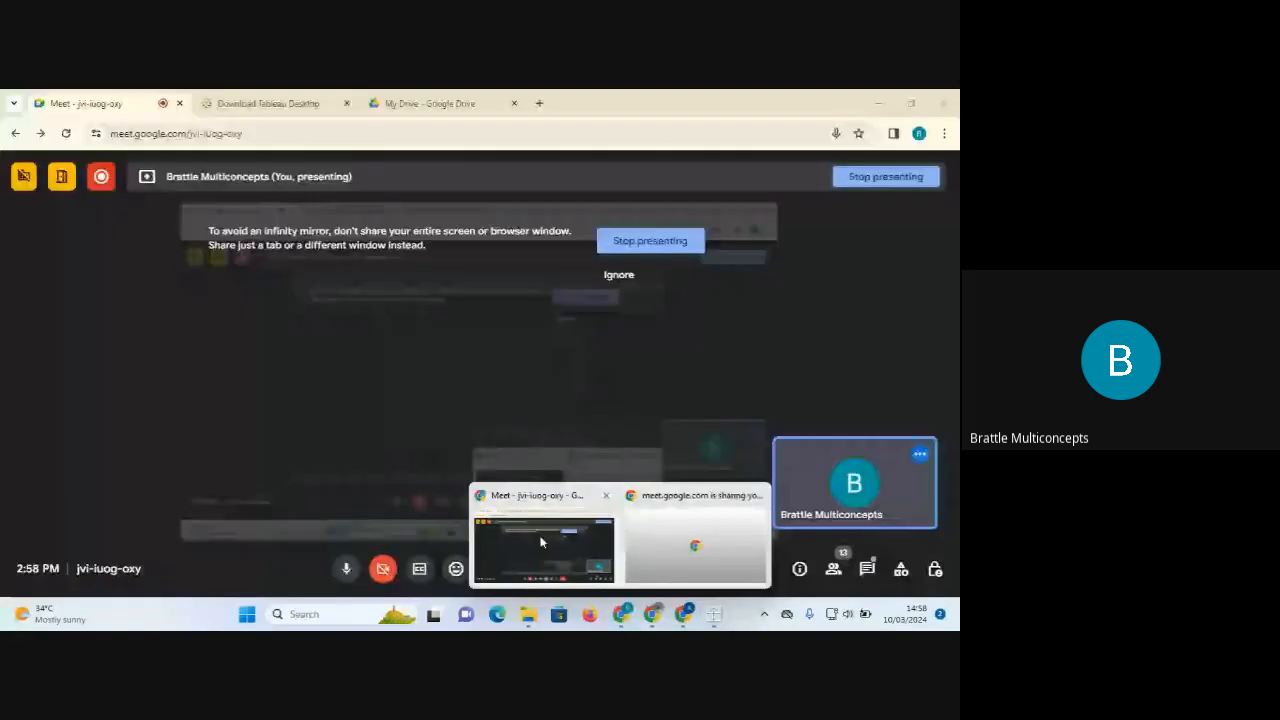
pyautogui.click(540, 541)
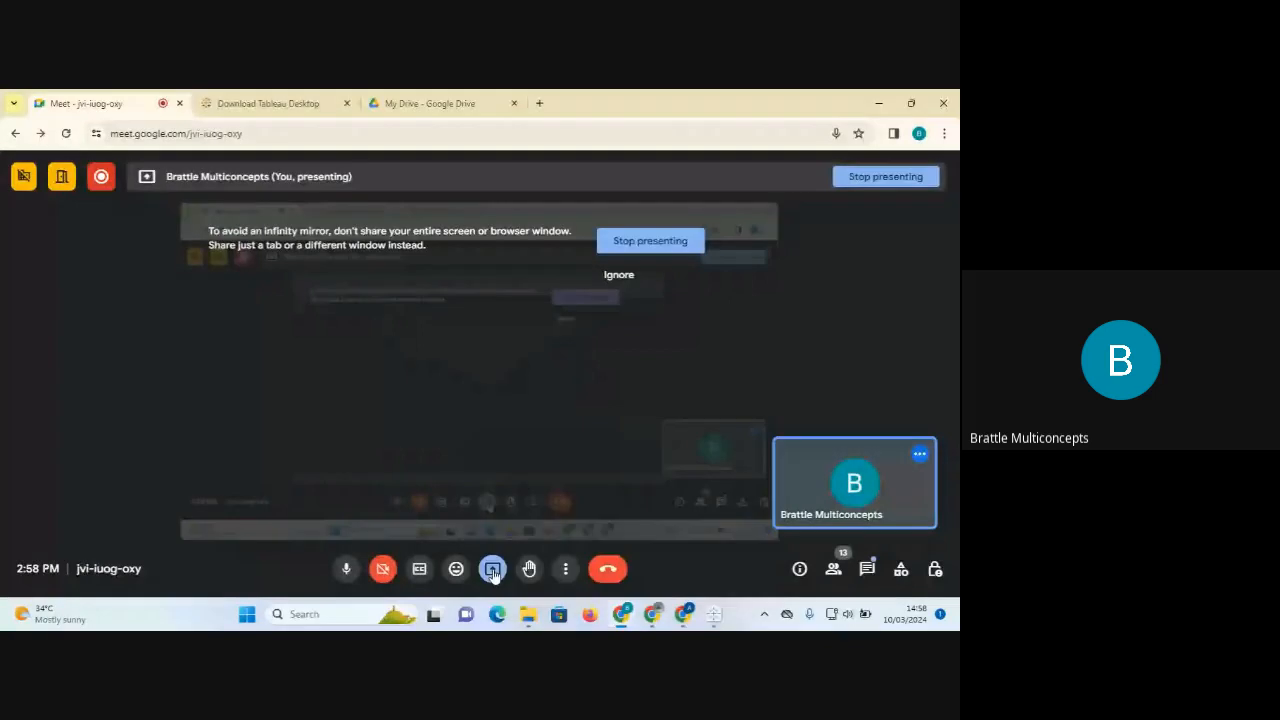
pyautogui.click(493, 570)
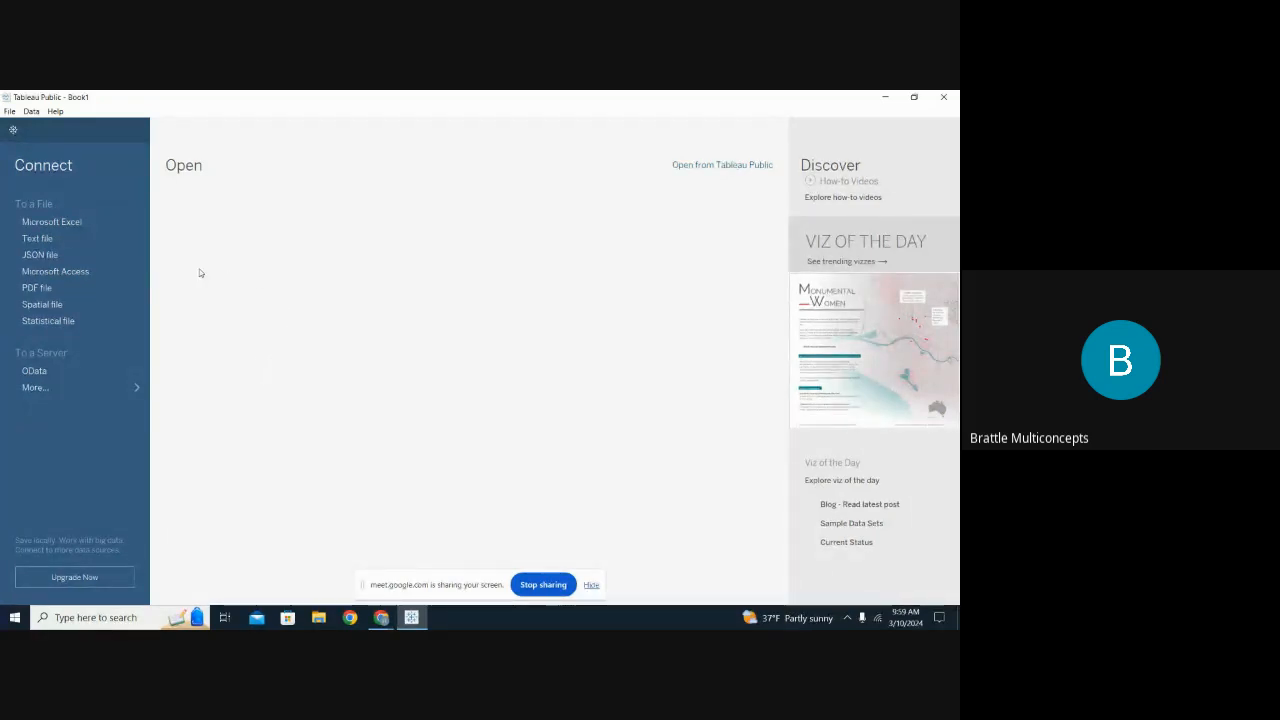
# Connect to the Excel workbook Sample - Superstore (1) from the Downloads folder.
pyautogui.click(90, 228)
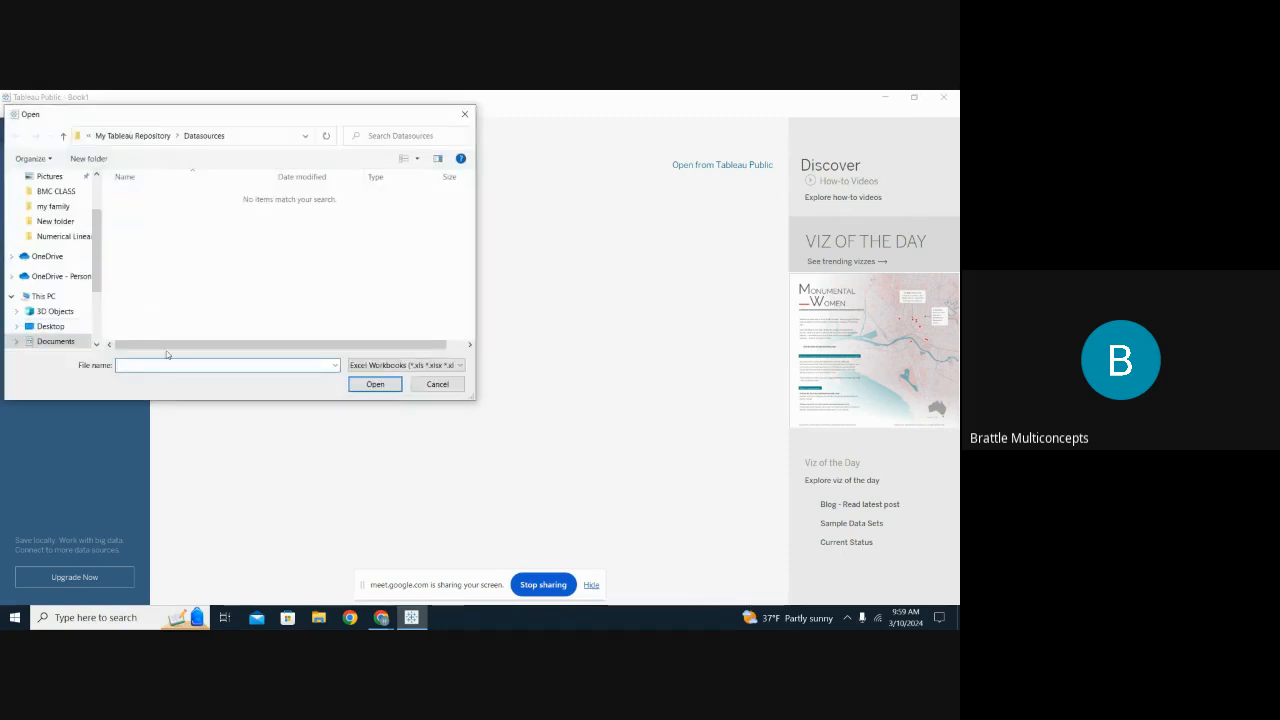
pyautogui.write('S')
pyautogui.scroll(-1, 57, 275)
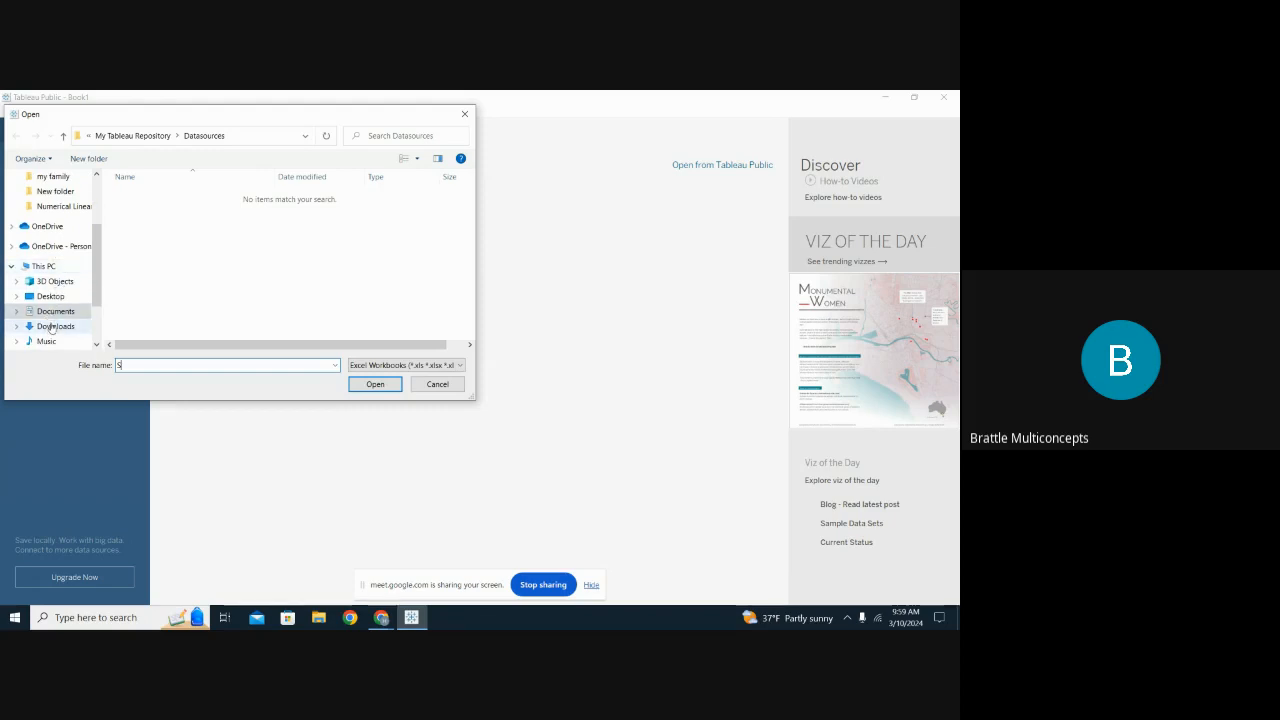
pyautogui.click(52, 327)
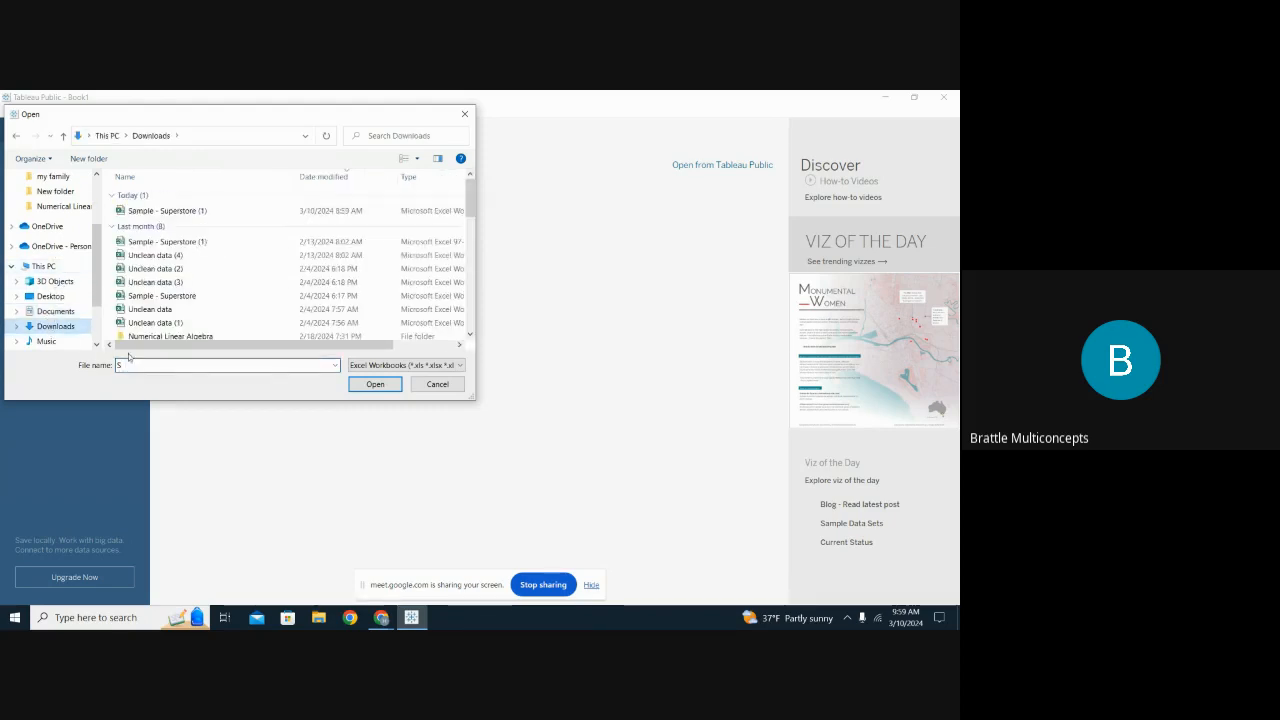
pyautogui.click(176, 214)
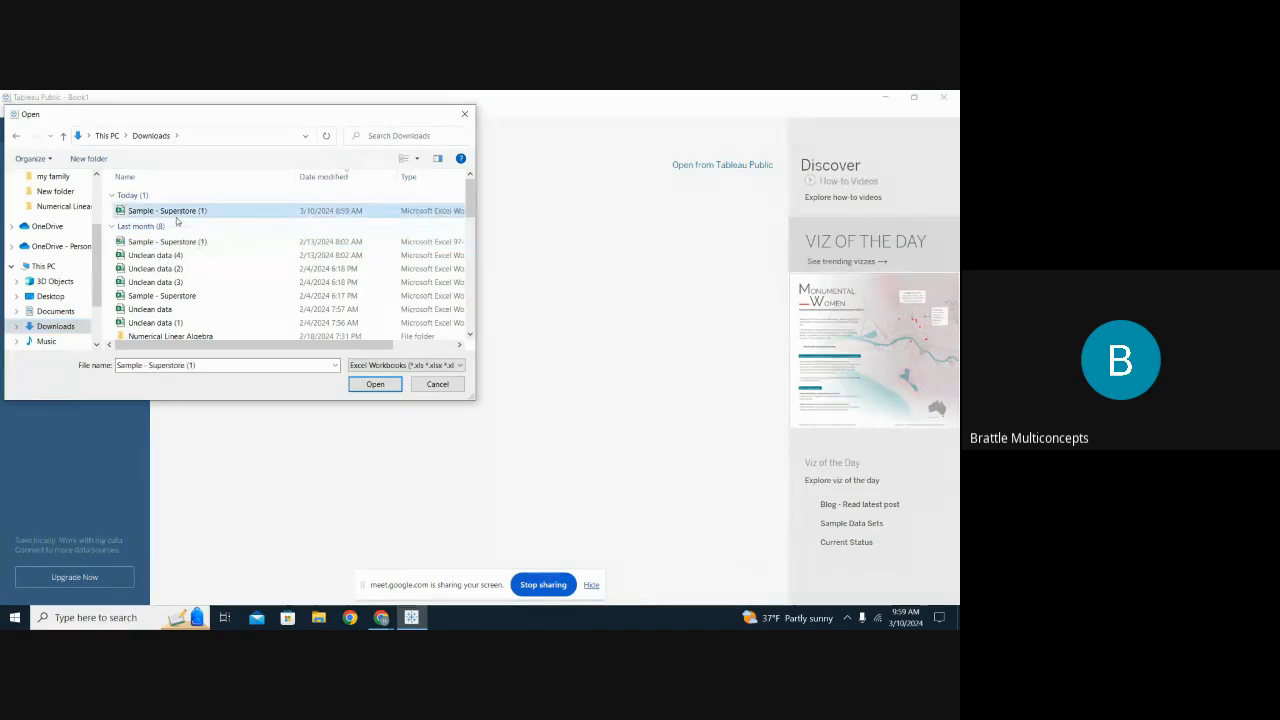
pyautogui.click(375, 385)
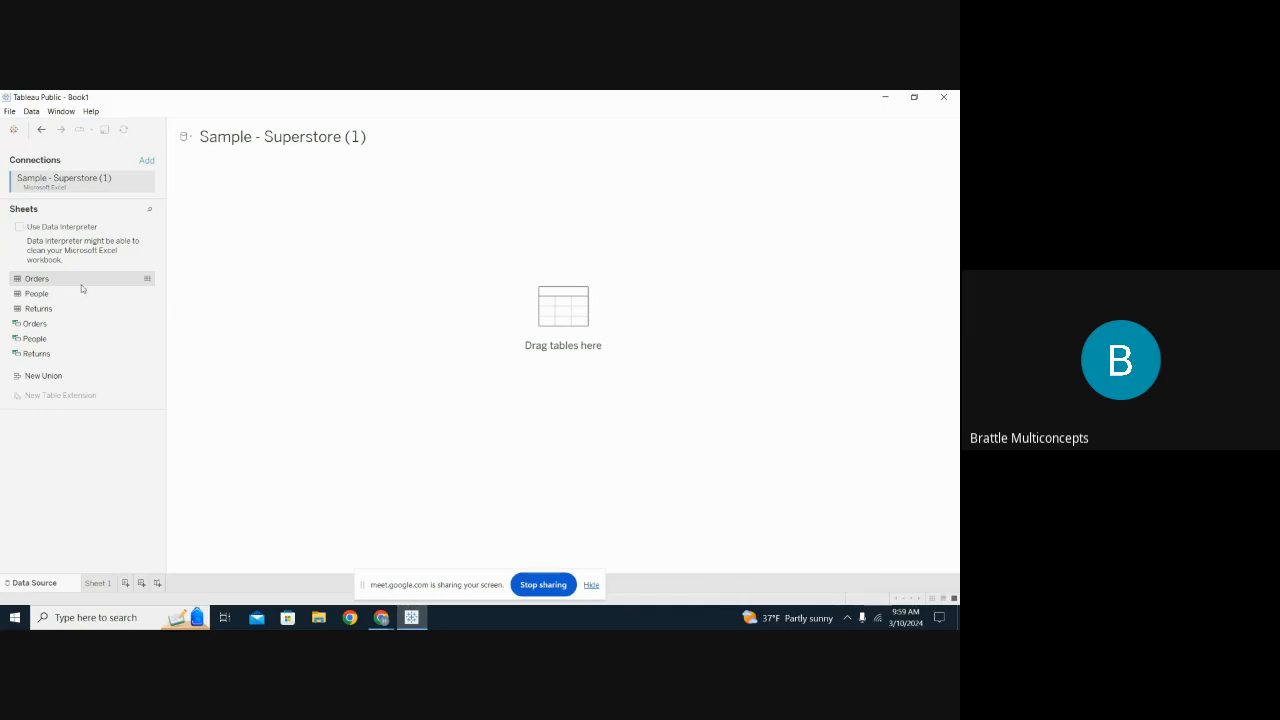
# Add the Orders table to the data source, then go to Sheet 1.
pyautogui.moveTo(80, 283); pyautogui.dragTo(311, 277)
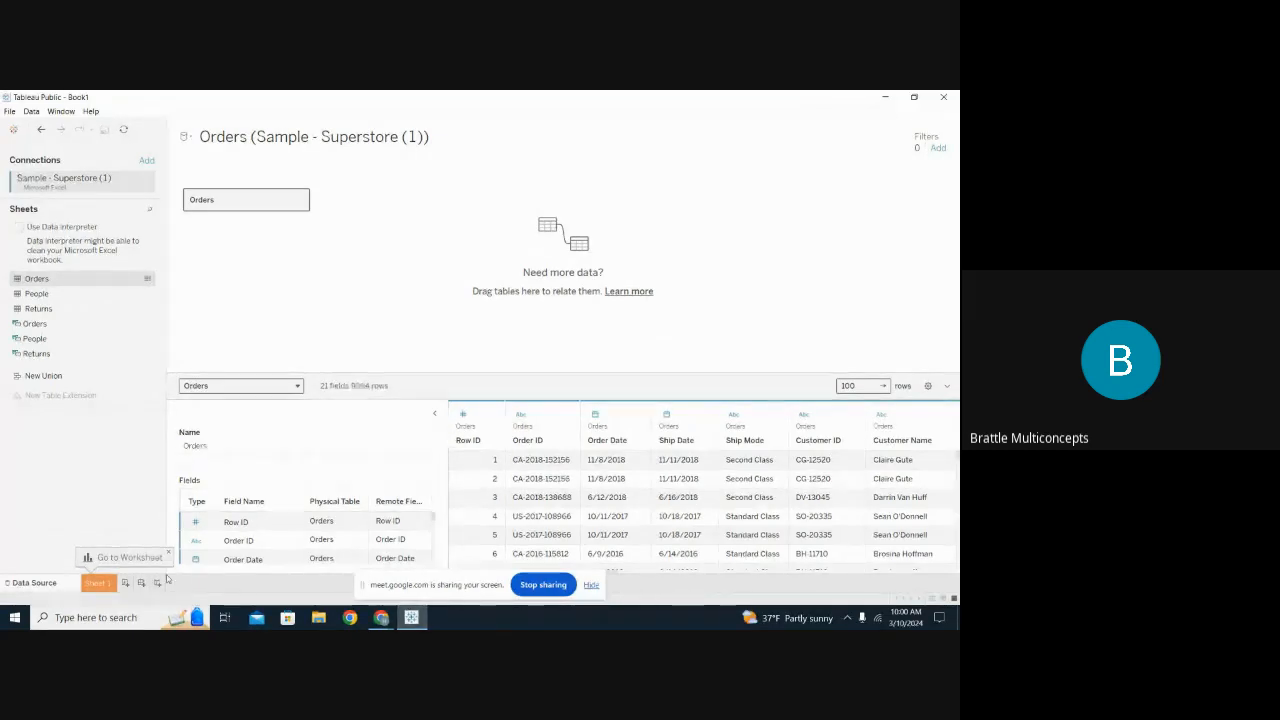
pyautogui.click(97, 583)
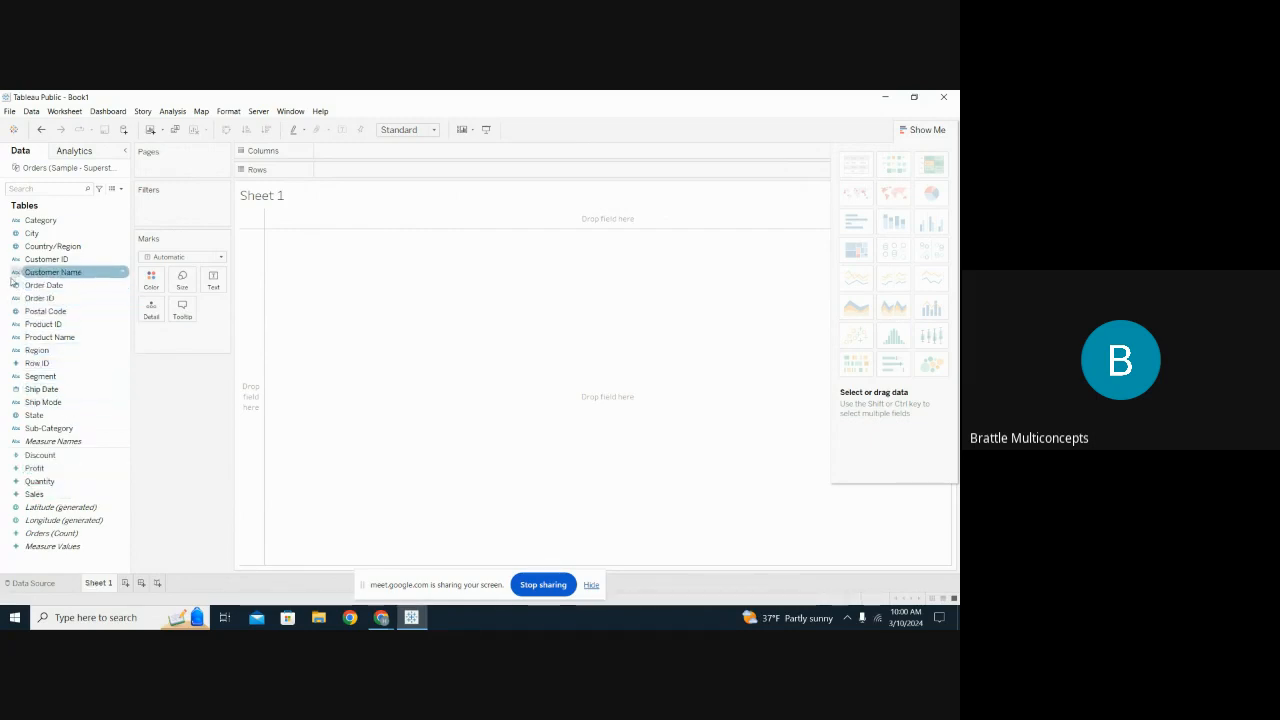
# Put Category on Rows and Sales on Columns, giving bars totalling 2,297,201.
pyautogui.click(36, 220)
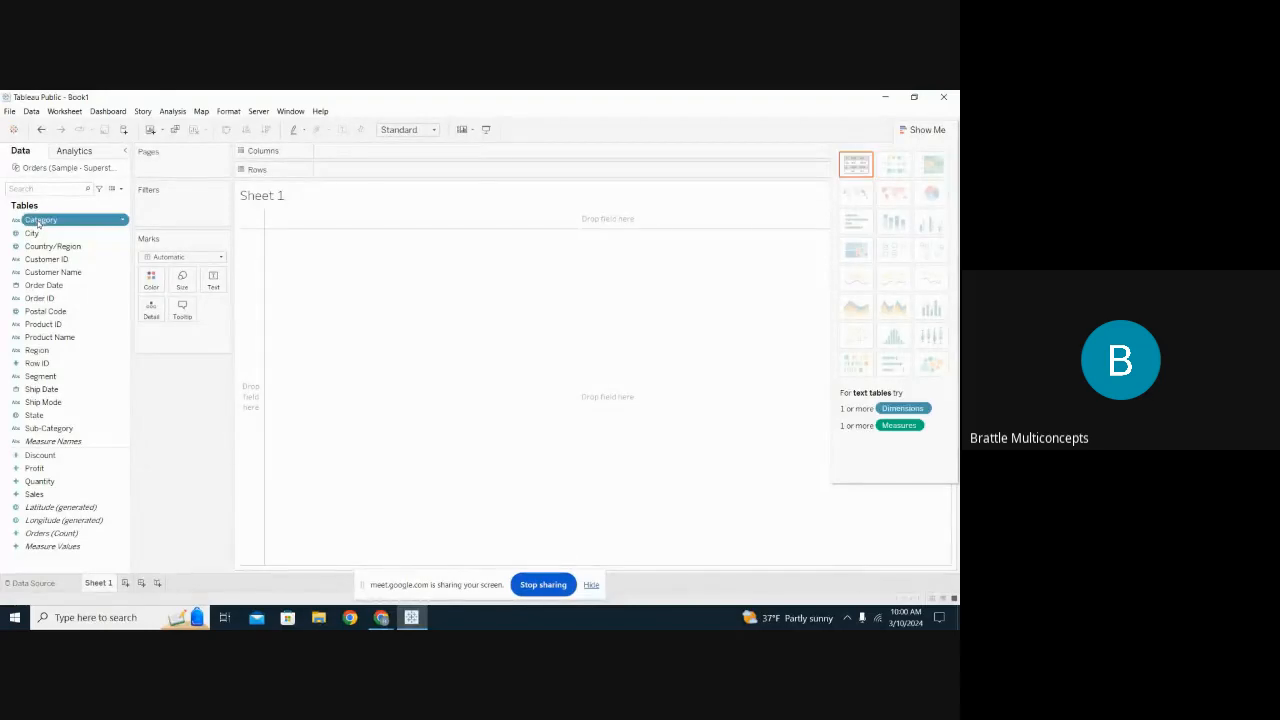
pyautogui.moveTo(36, 220); pyautogui.dragTo(332, 171)
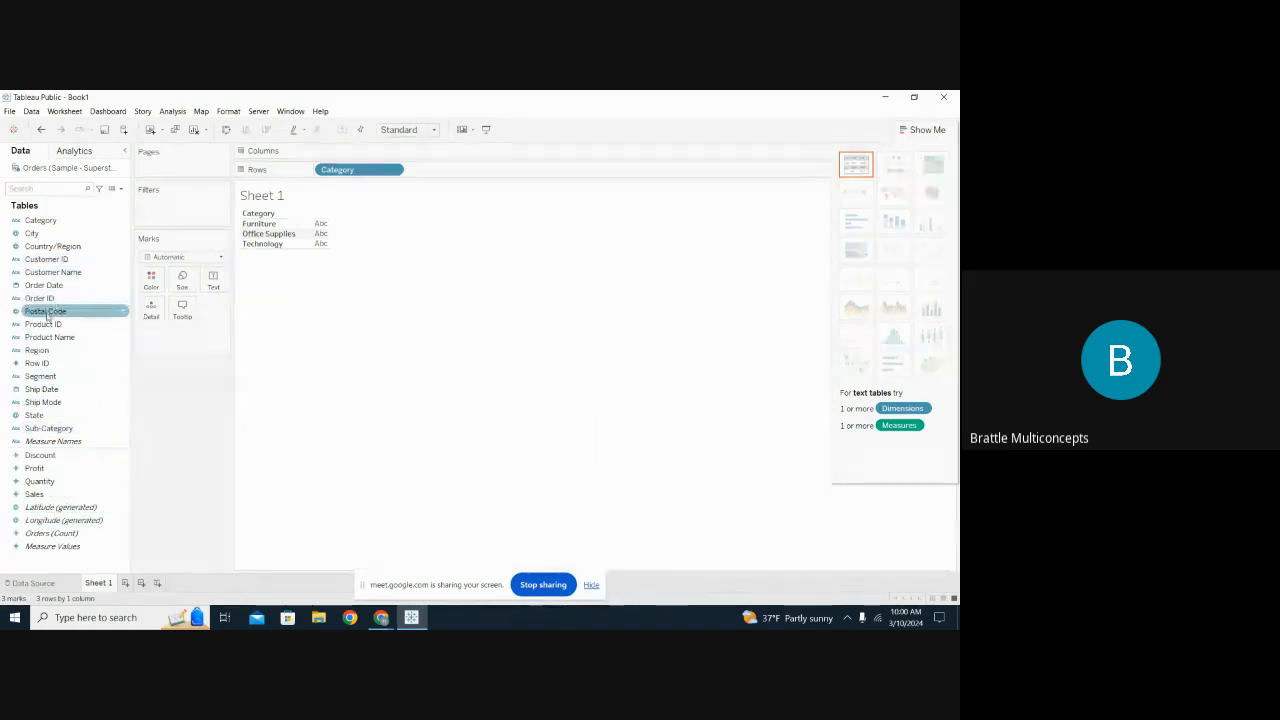
pyautogui.click(47, 494)
pyautogui.moveTo(47, 494); pyautogui.dragTo(409, 149)
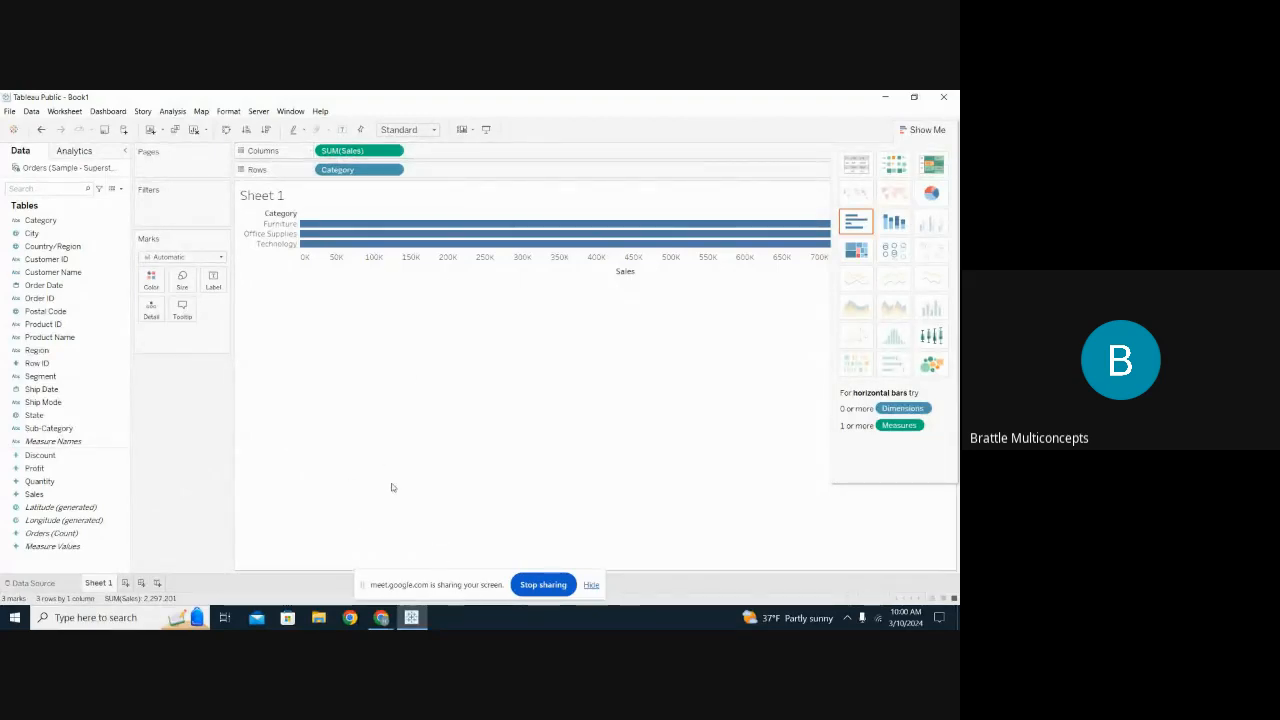
# Present the screen in the Meet call again and bring the Tableau Public workbook back to the front.
pyautogui.click(535, 588)
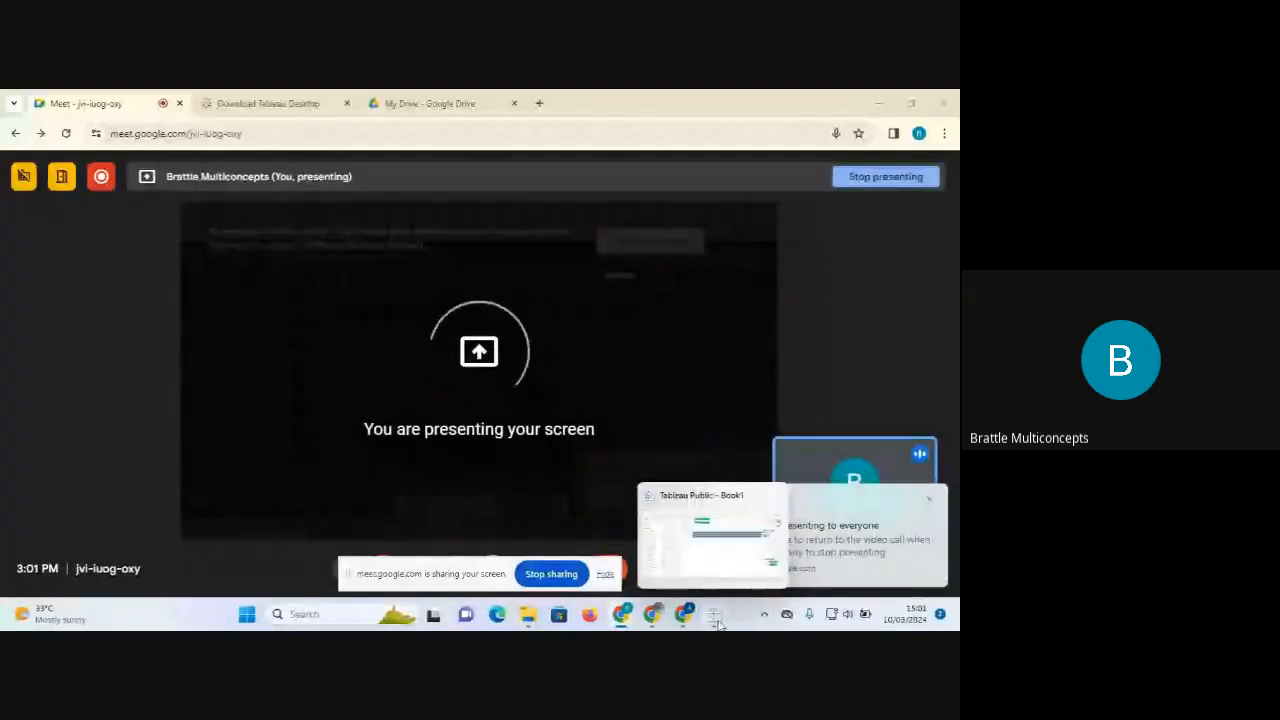
pyautogui.click(716, 618)
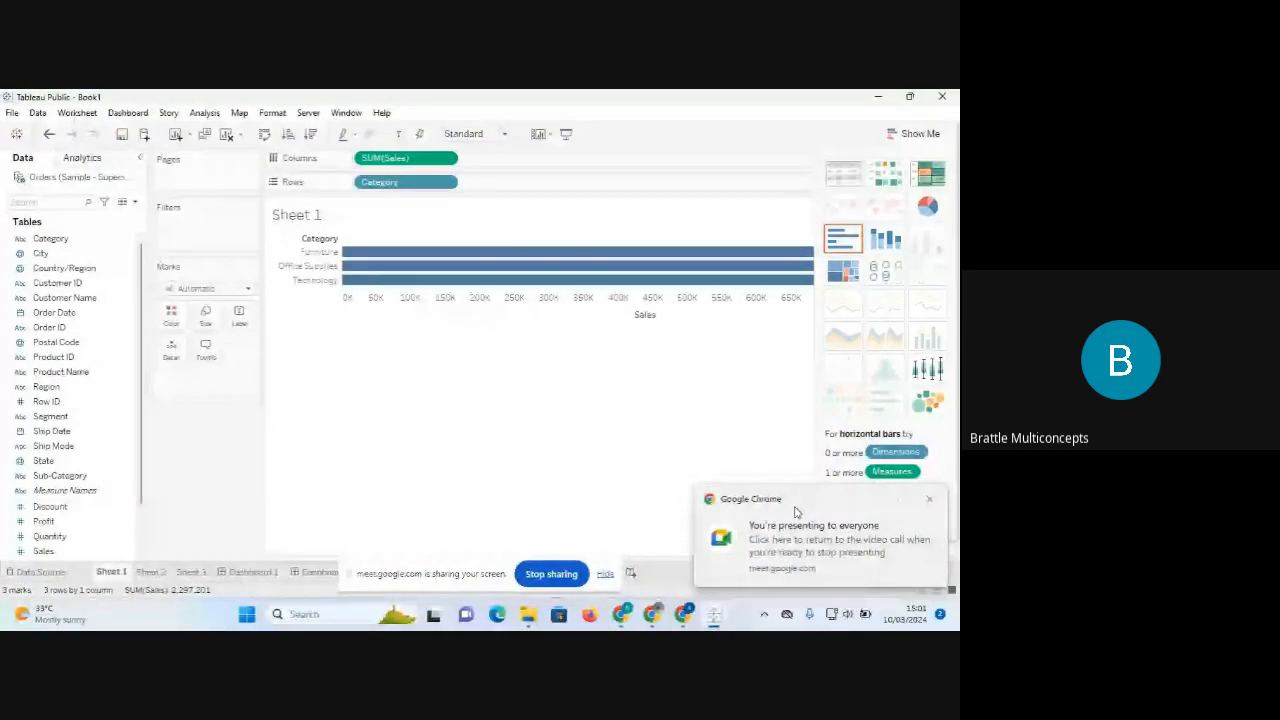
# Dismiss the Chrome presenting notice and collapse the Show Me panel to widen the Sales chart.
pyautogui.click(930, 503)
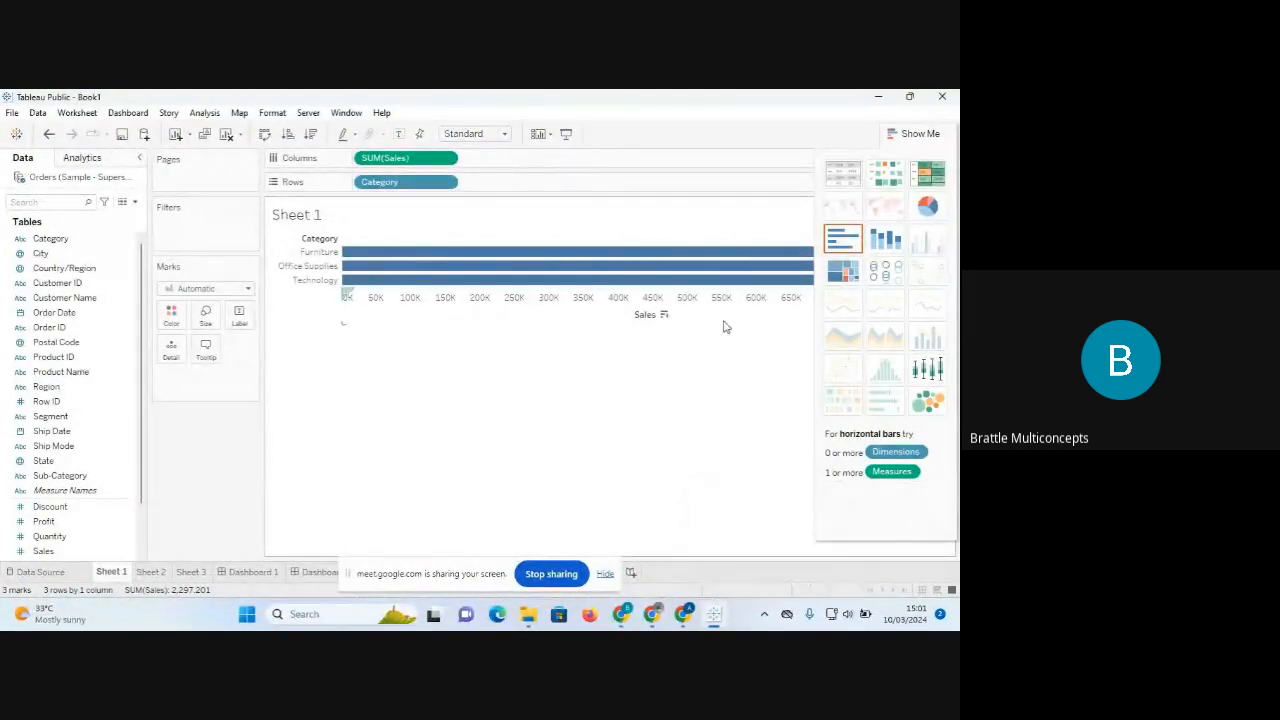
pyautogui.click(919, 135)
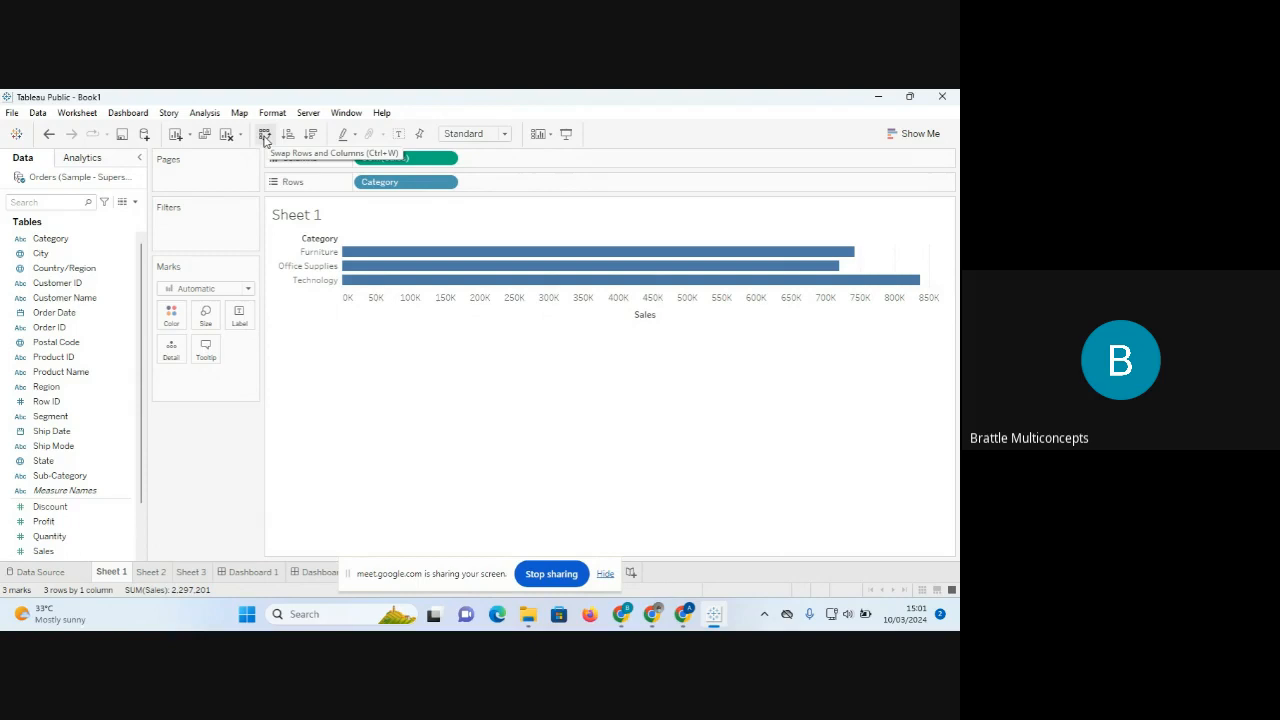
# Swap rows and columns until Category is on Columns and SUM(Sales) on Rows.
pyautogui.click(265, 136)
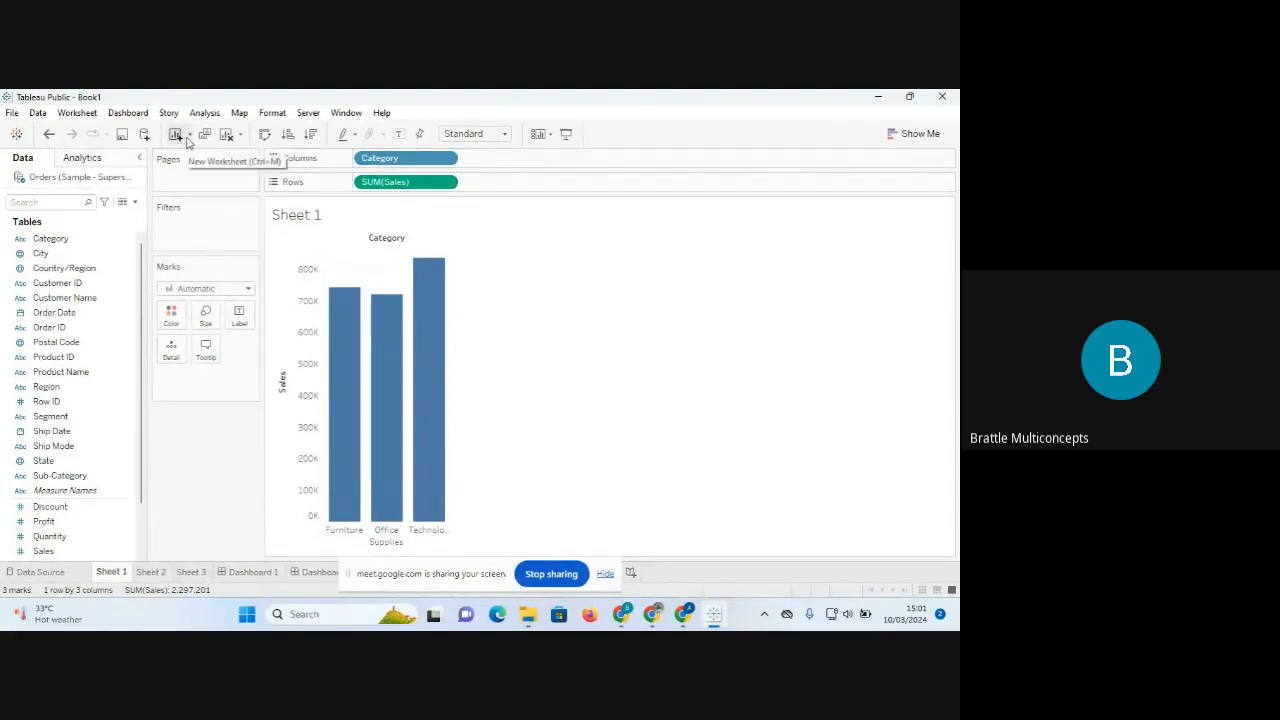
pyautogui.click(265, 135)
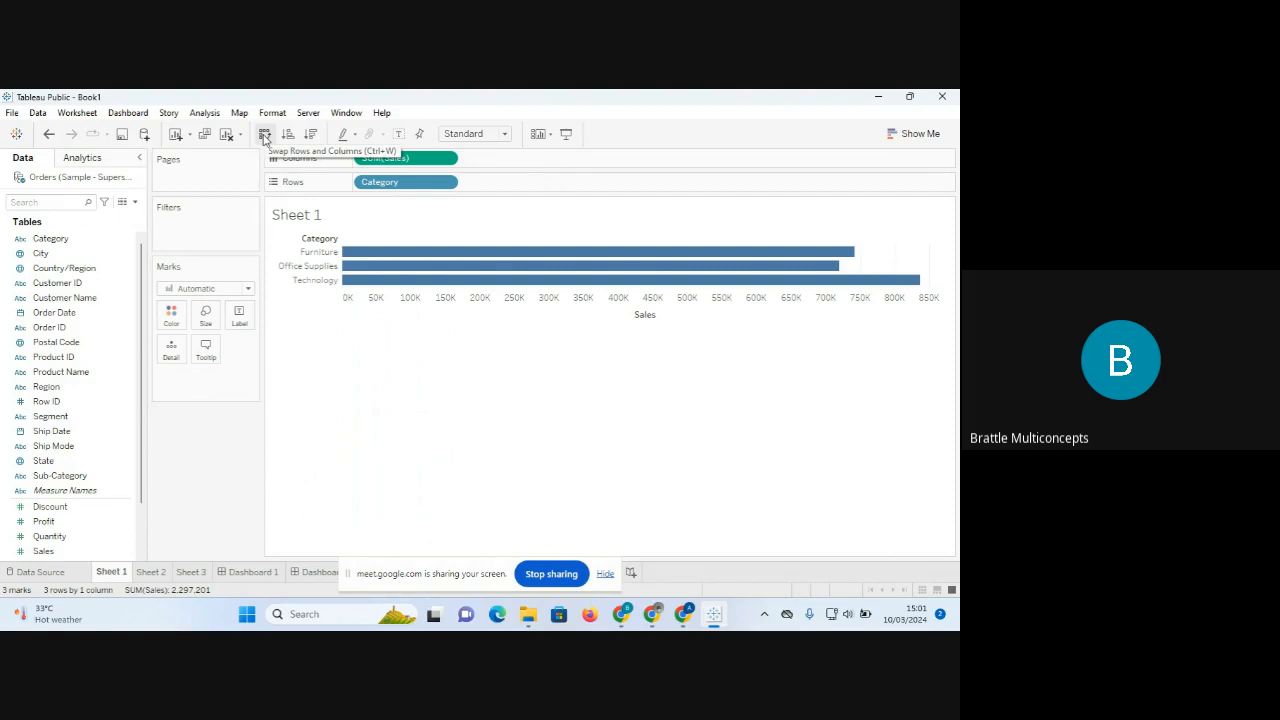
pyautogui.click(265, 135)
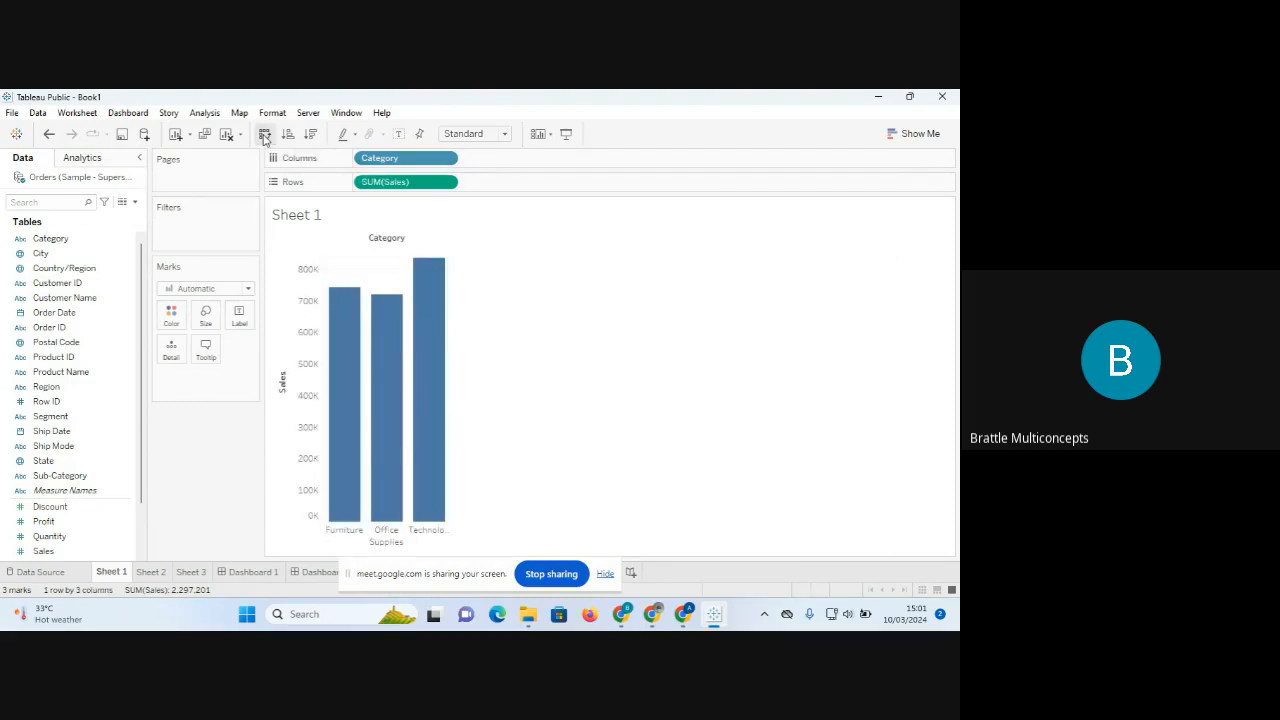
pyautogui.click(265, 135)
pyautogui.click(265, 135)
pyautogui.click(265, 135)
pyautogui.click(265, 135)
pyautogui.click(265, 135)
pyautogui.click(265, 135)
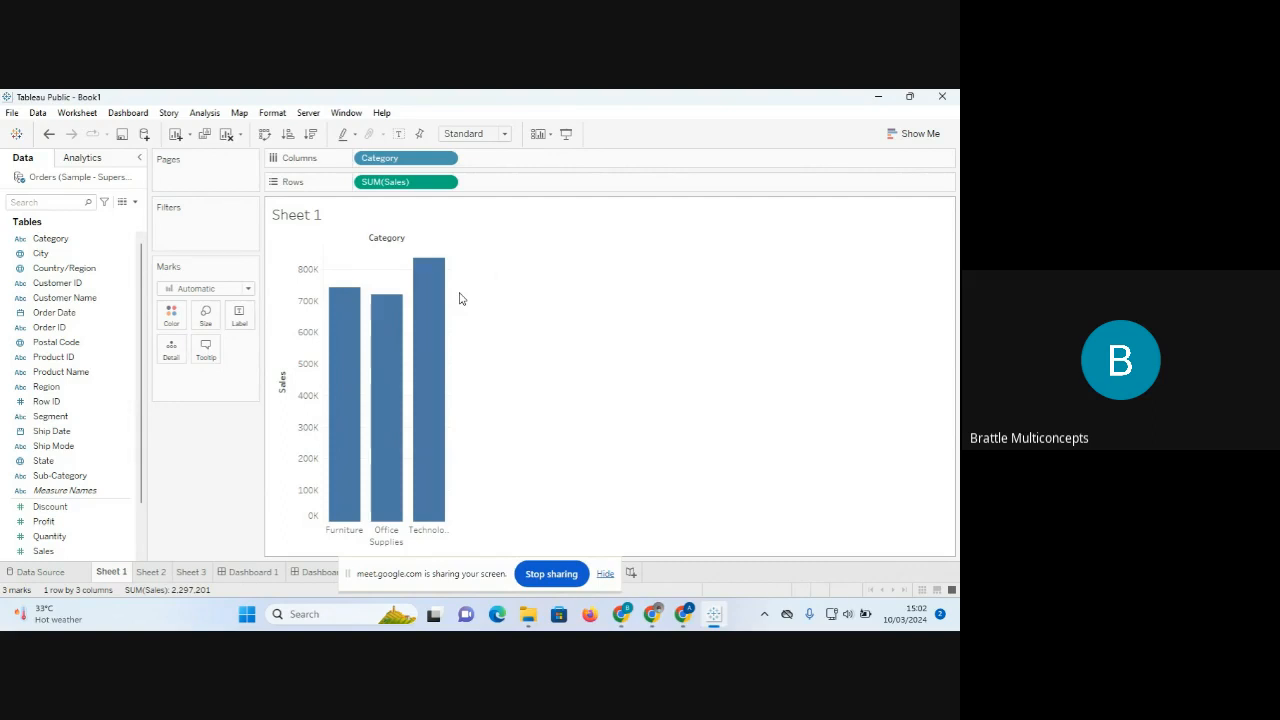
# Place Sub-Category on the Columns shelf after Category to split each Sales bar.
pyautogui.click(75, 461)
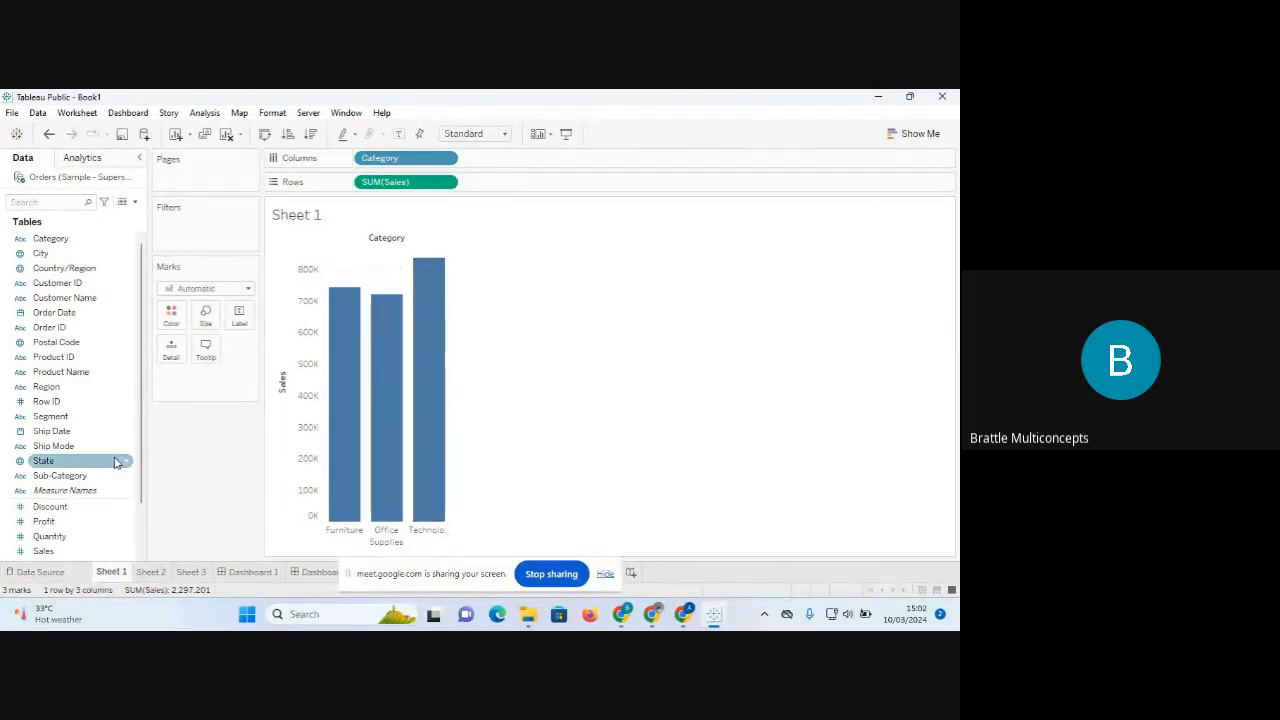
pyautogui.click(85, 475)
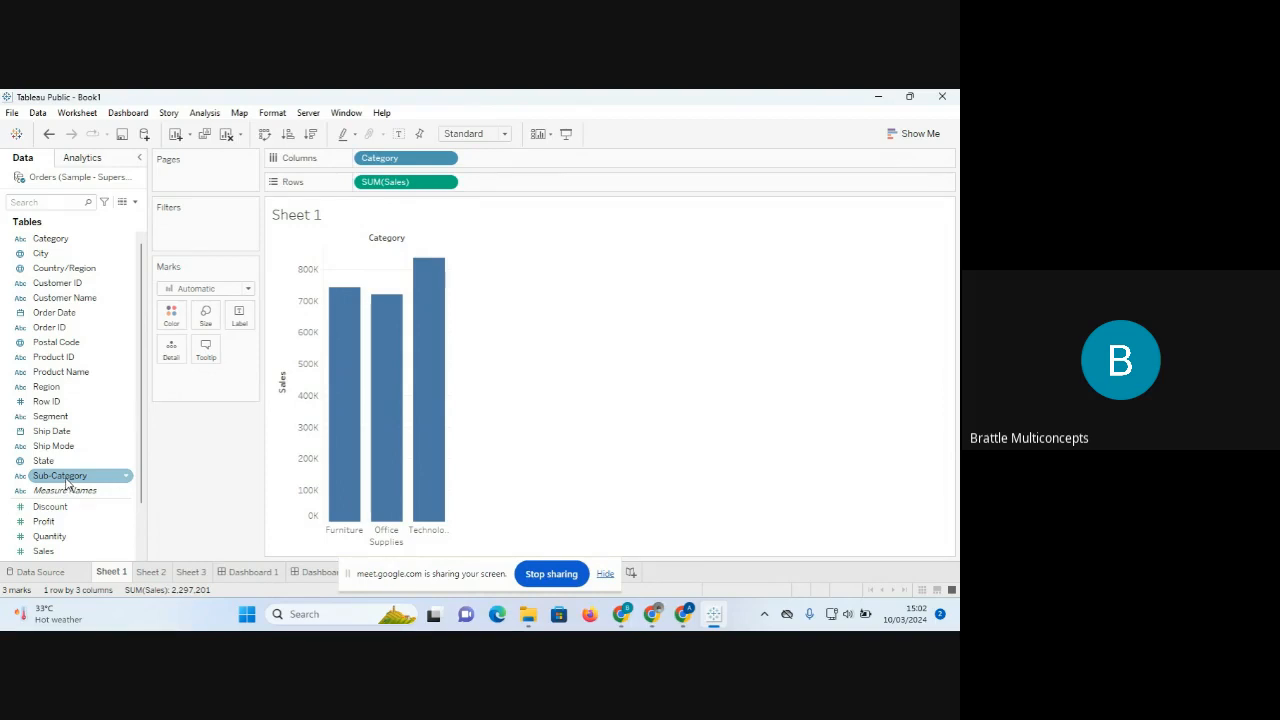
pyautogui.moveTo(67, 484); pyautogui.dragTo(513, 166)
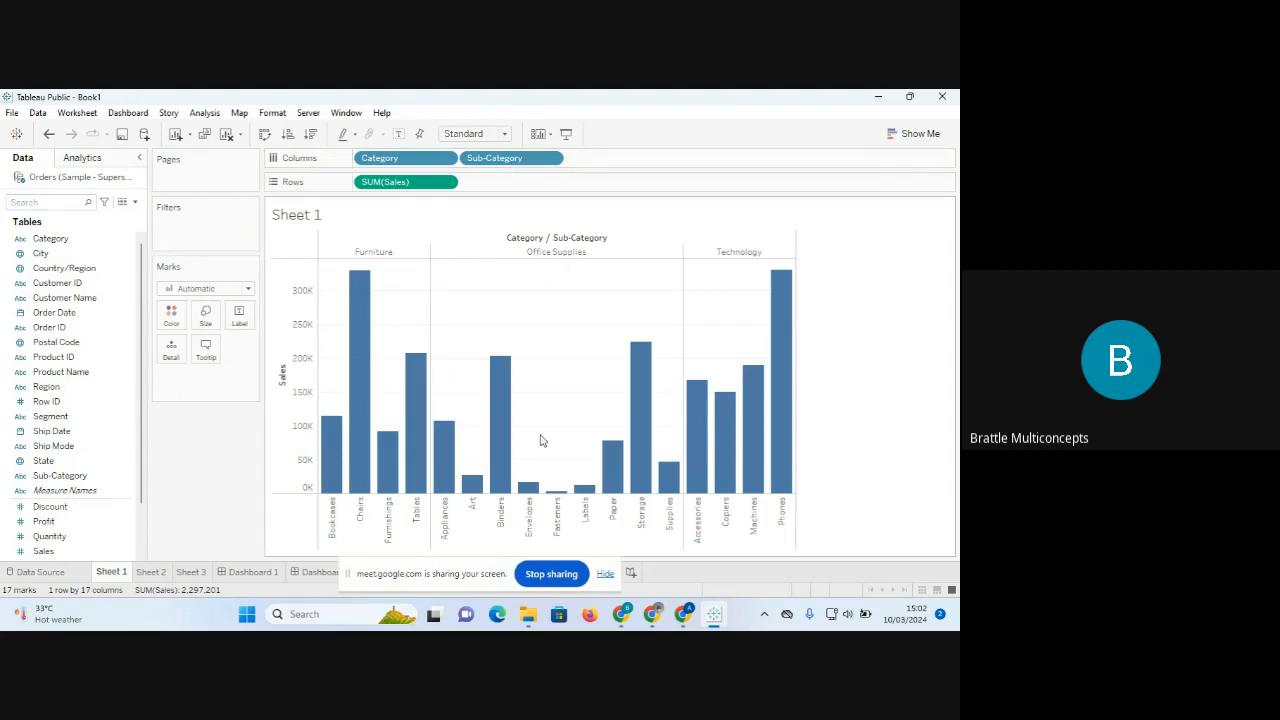
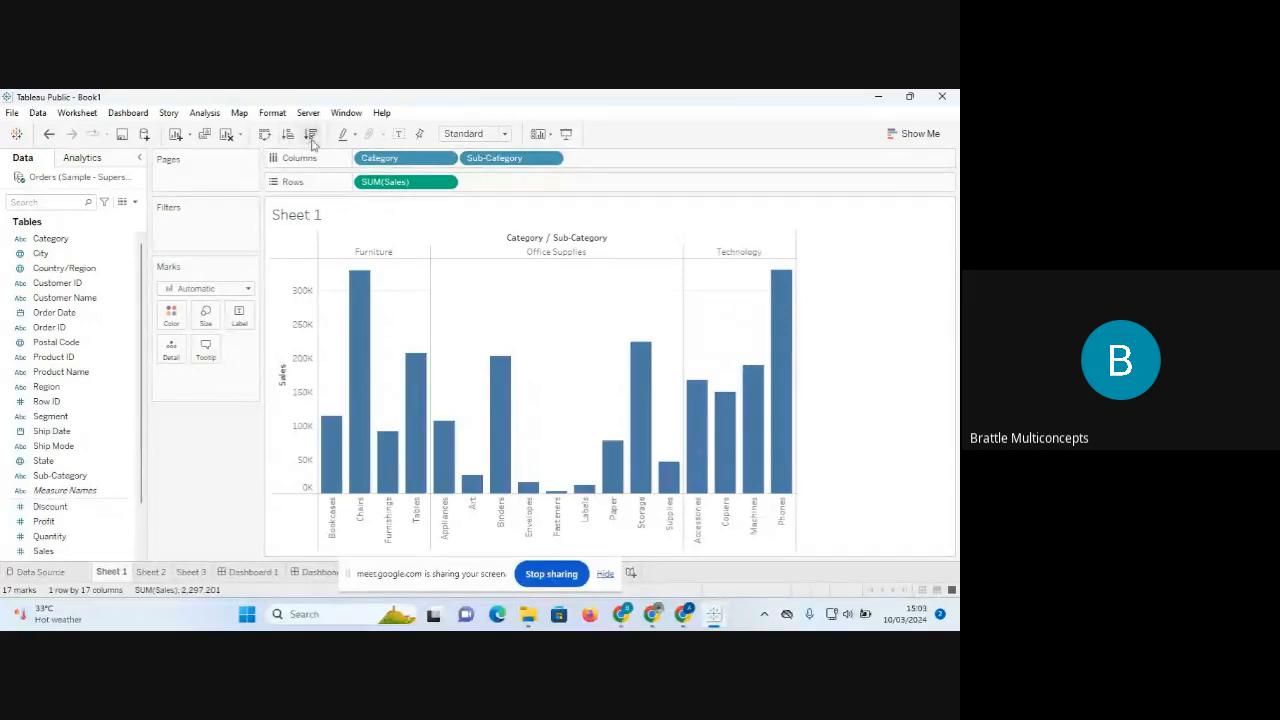
# Sort the Sub-Category bars in descending order of SUM(Sales).
pyautogui.click(311, 139)
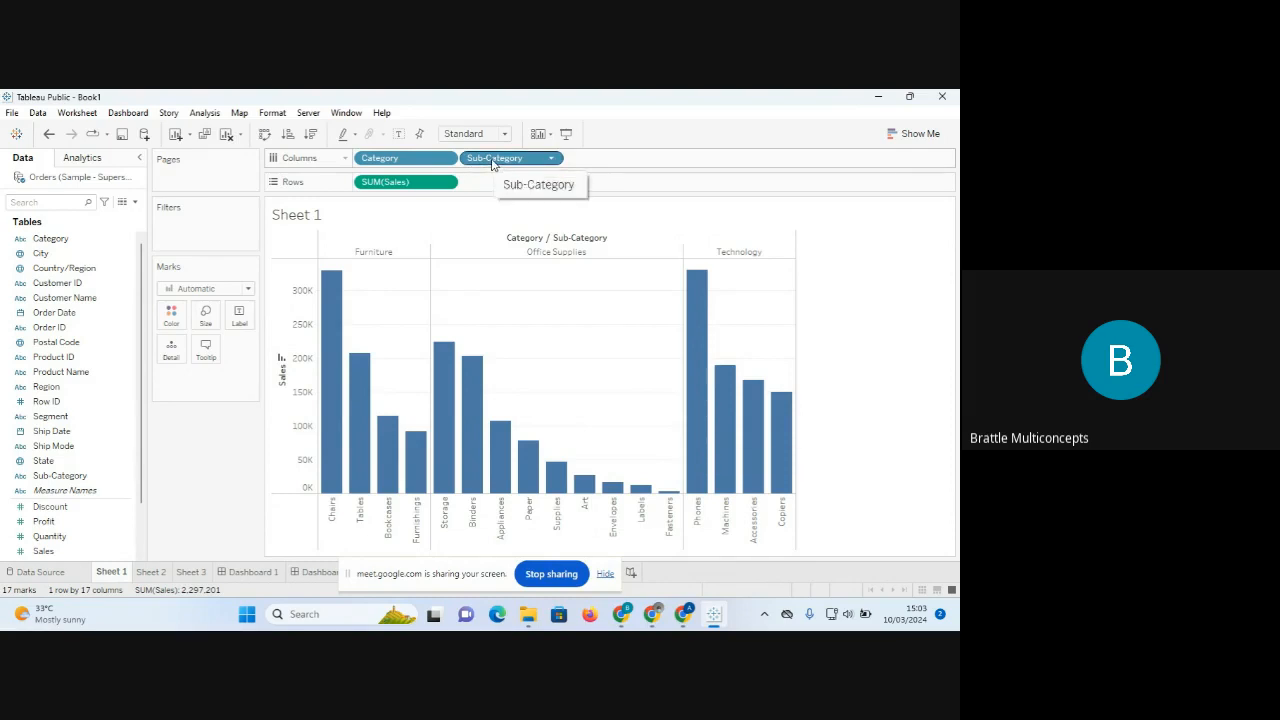
# Move Sub-Category ahead of Category on Columns, then remove Category so all 17 bars rank together.
pyautogui.moveTo(430, 160); pyautogui.dragTo(645, 161)
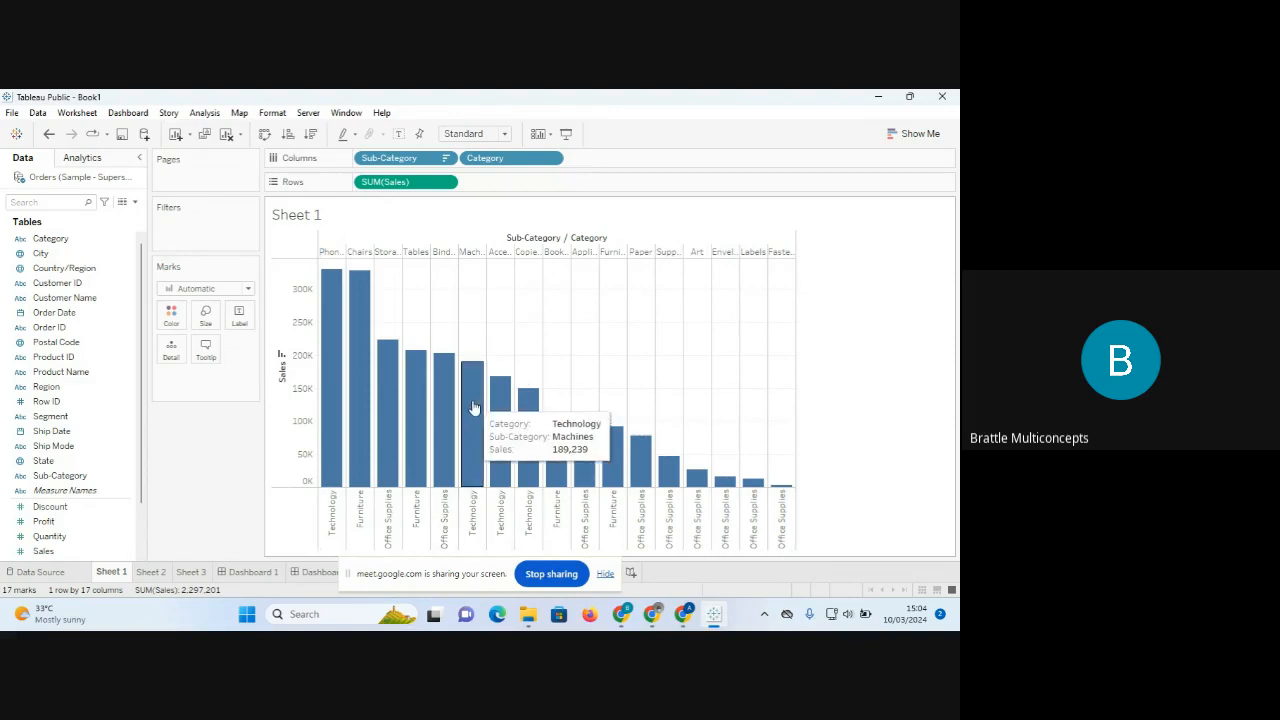
pyautogui.moveTo(361, 287)
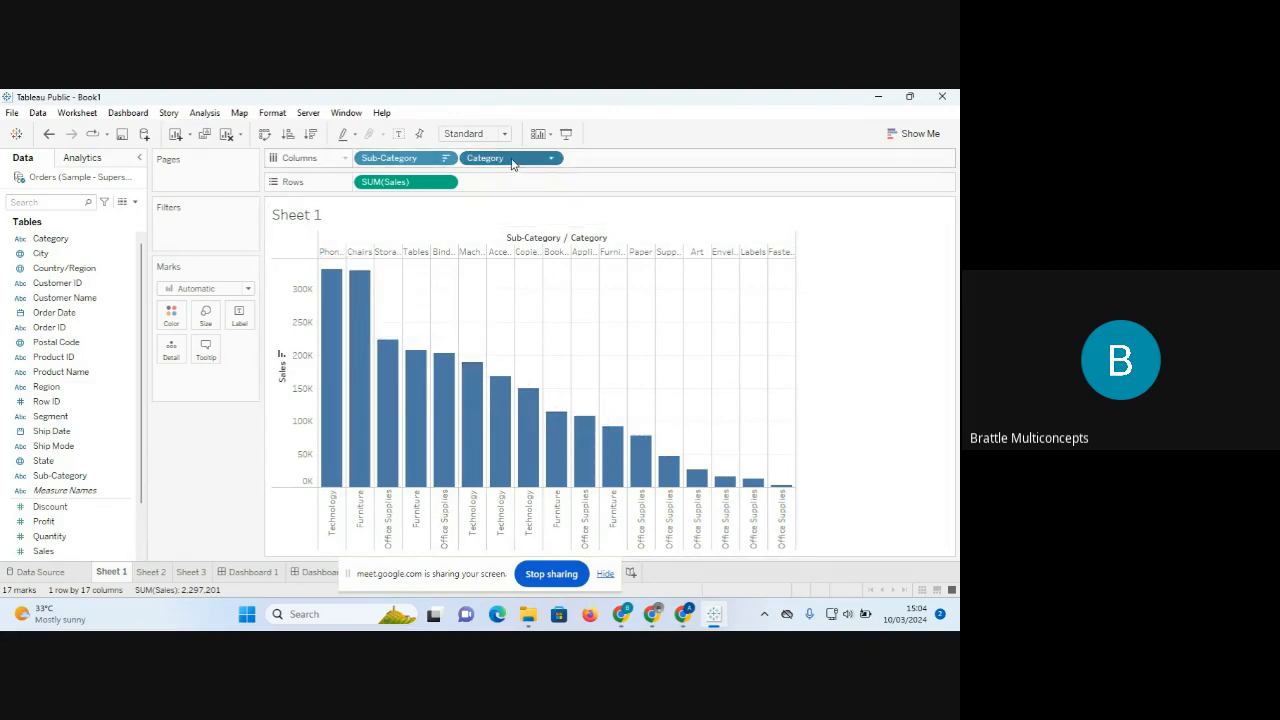
pyautogui.moveTo(512, 164); pyautogui.dragTo(204, 488)
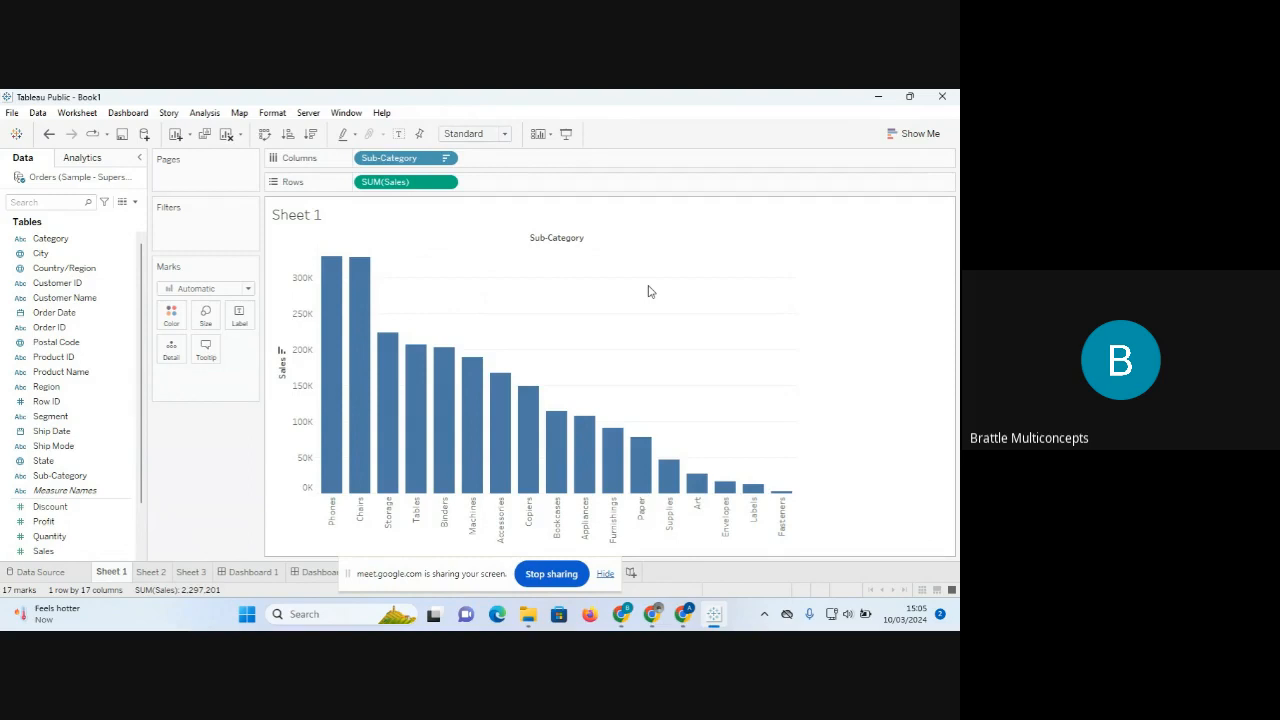
# Try Fit Width and Fit Height, then settle the sheet's fit on Entire View.
pyautogui.click(504, 134)
pyautogui.click(468, 191)
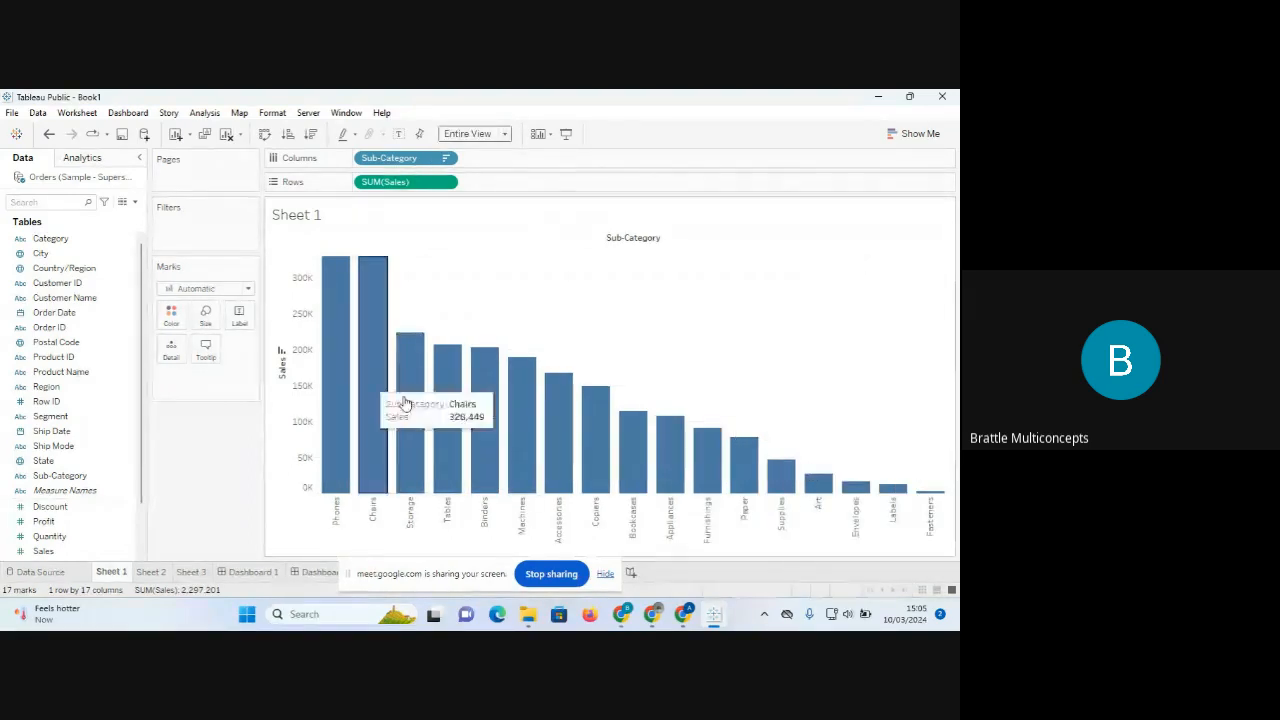
pyautogui.click(505, 135)
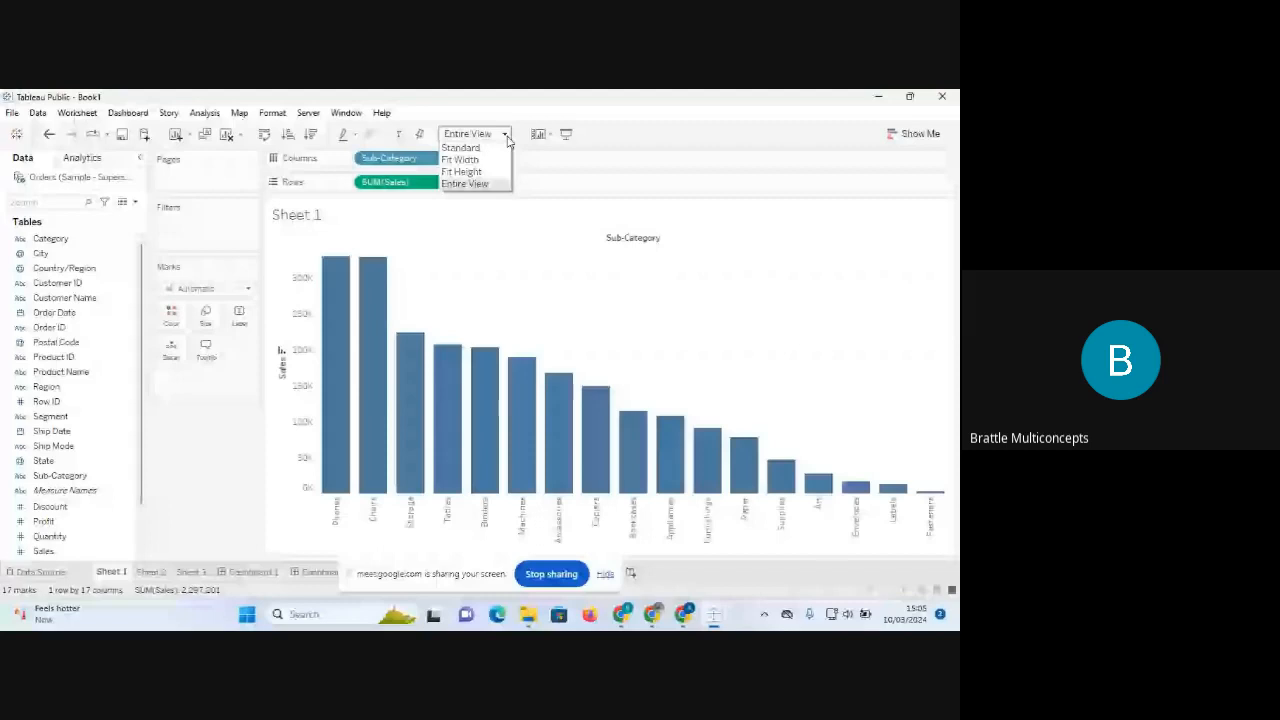
pyautogui.click(470, 160)
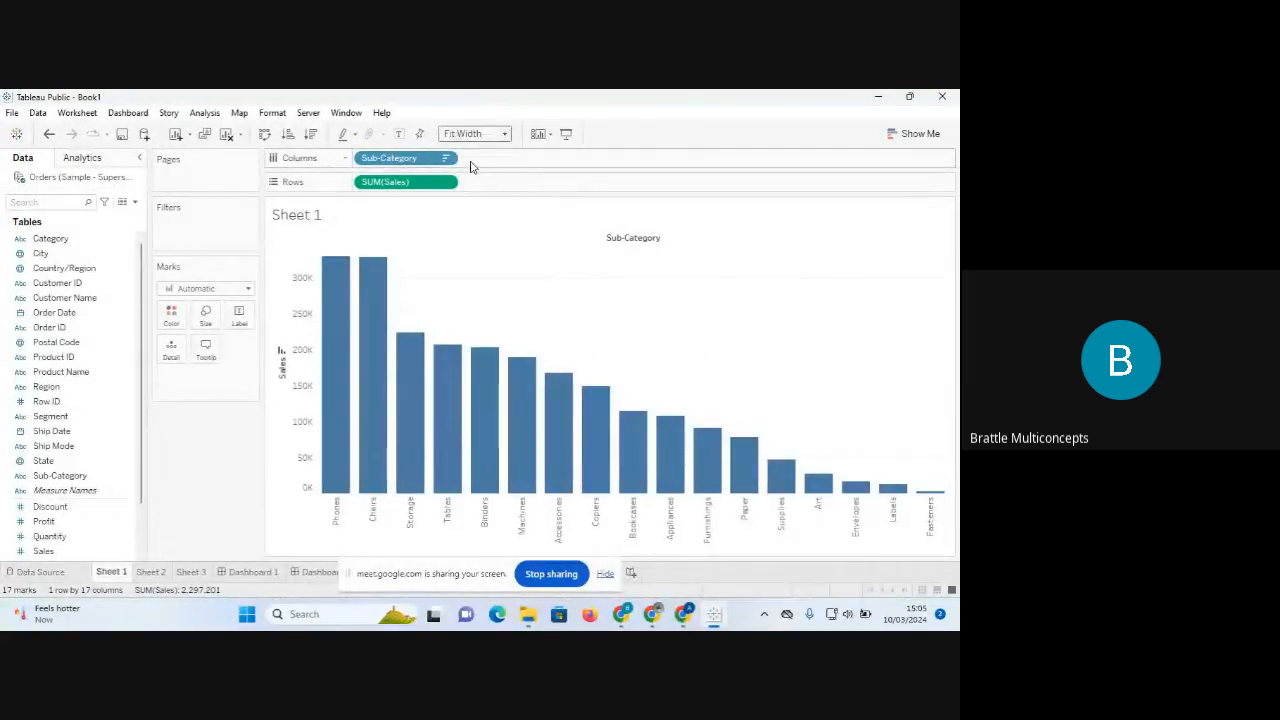
pyautogui.click(505, 135)
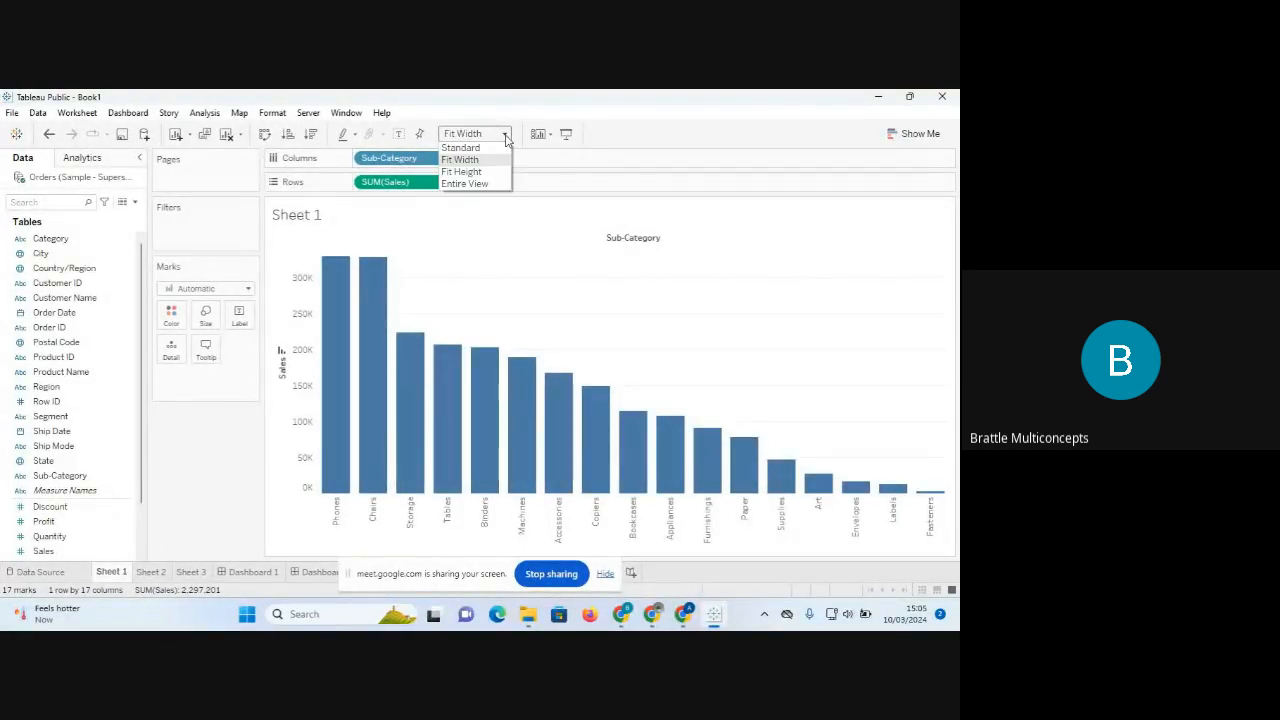
pyautogui.click(472, 172)
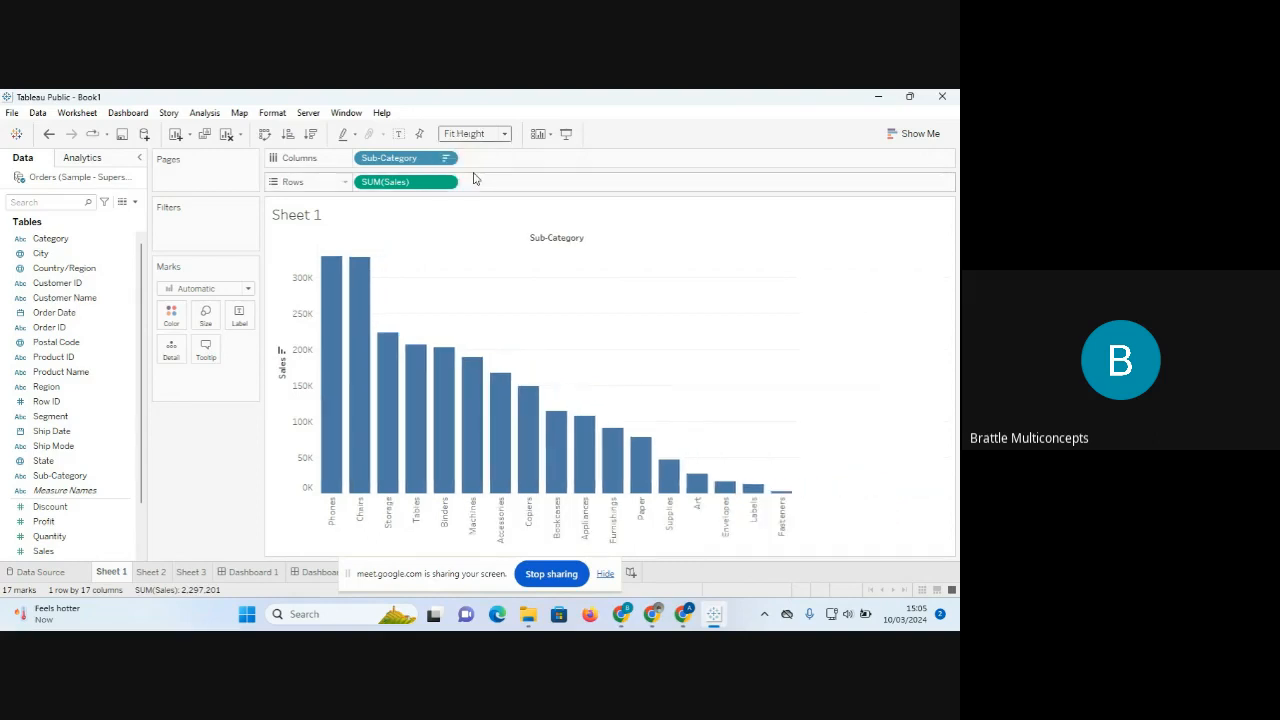
pyautogui.click(490, 136)
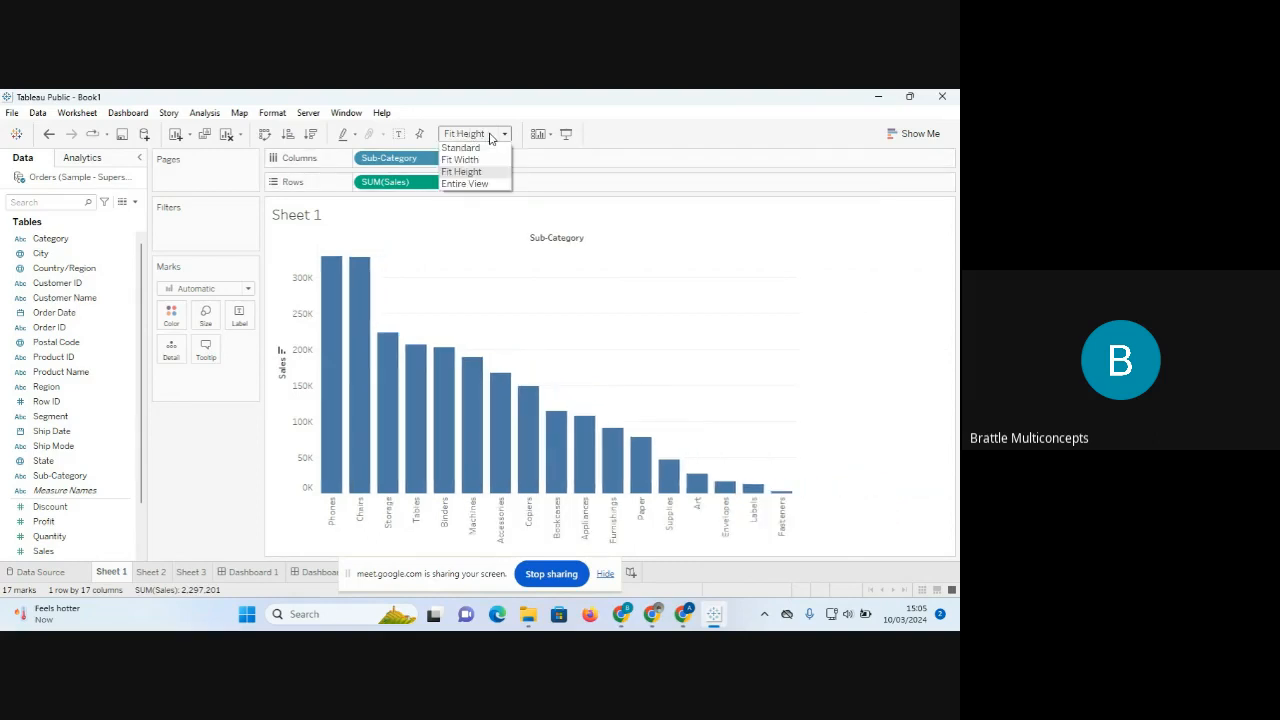
pyautogui.click(472, 192)
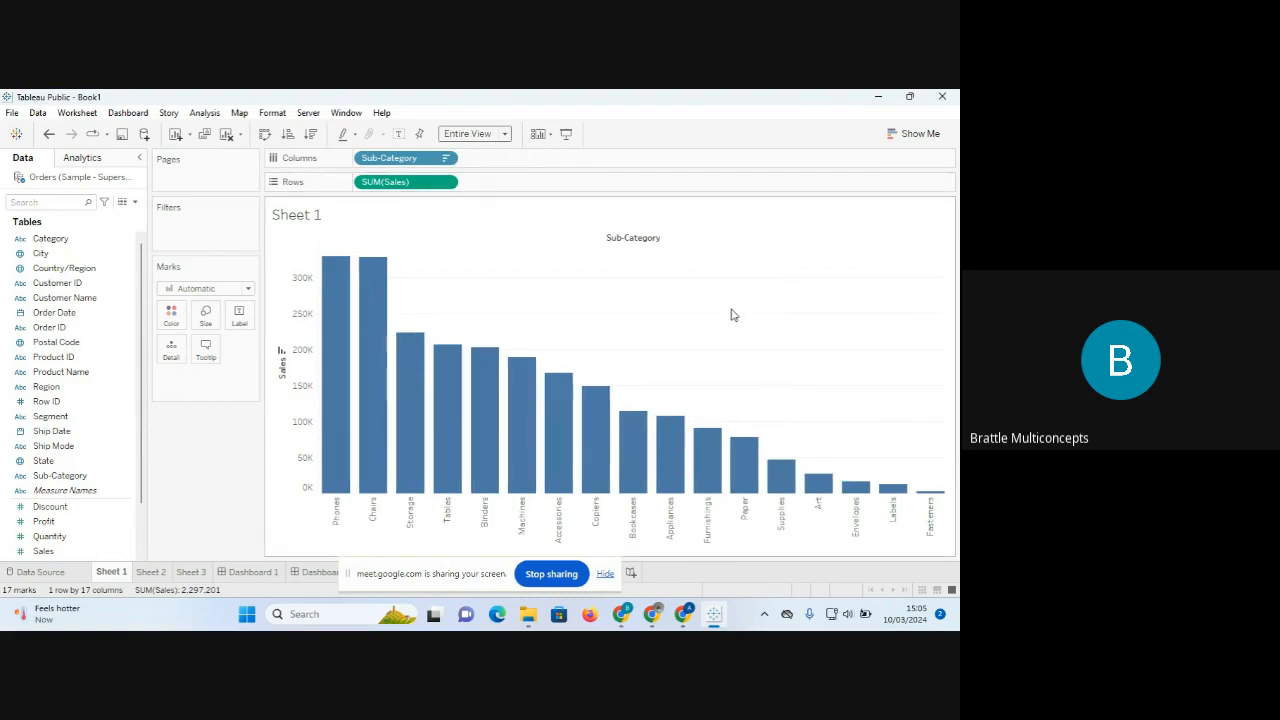
# View the empty Sheet 2, move Sheet 4 beside Sheet 3, and delete Story 2 and Story 1.
pyautogui.click(606, 574)
pyautogui.click(155, 574)
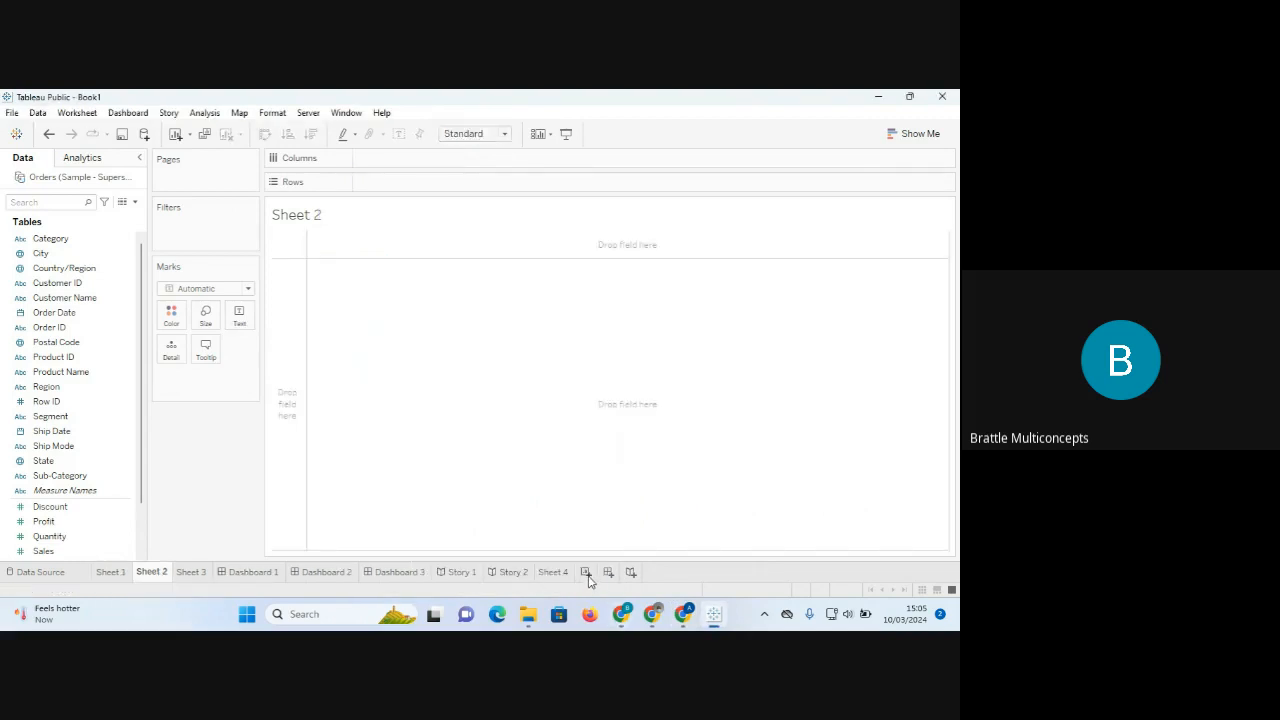
pyautogui.moveTo(552, 574); pyautogui.dragTo(241, 577)
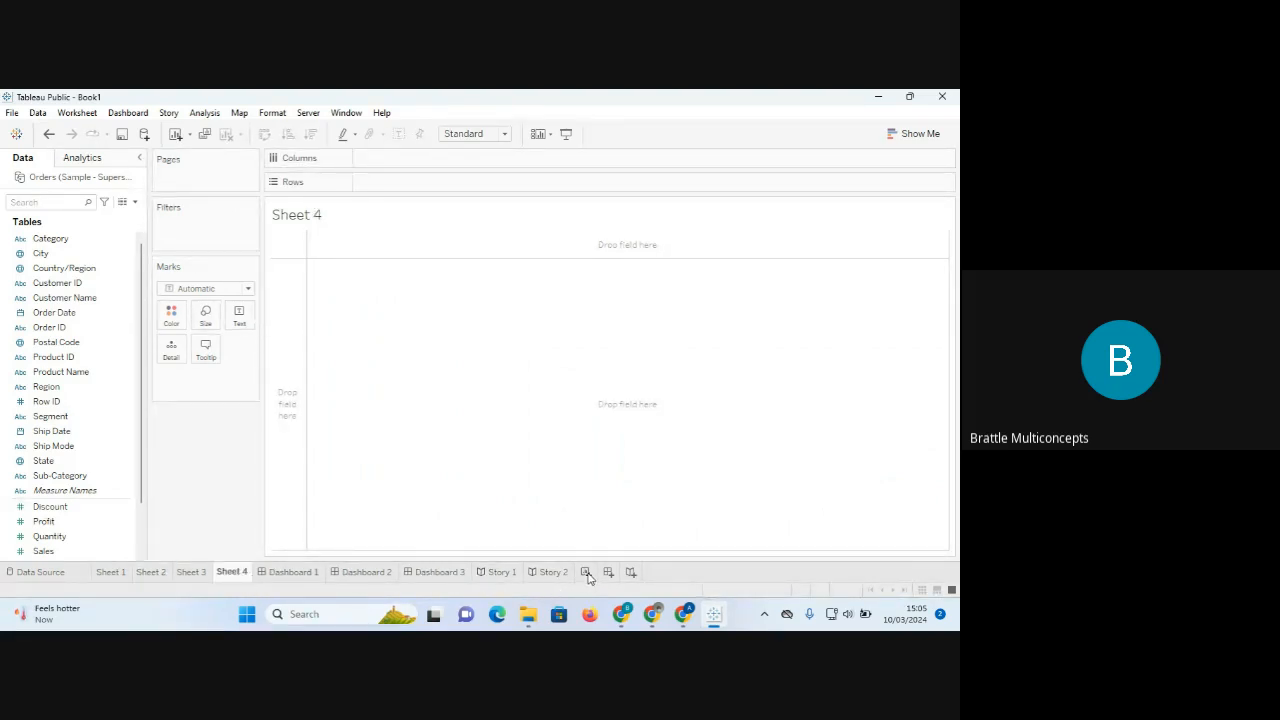
pyautogui.rightClick(556, 578)
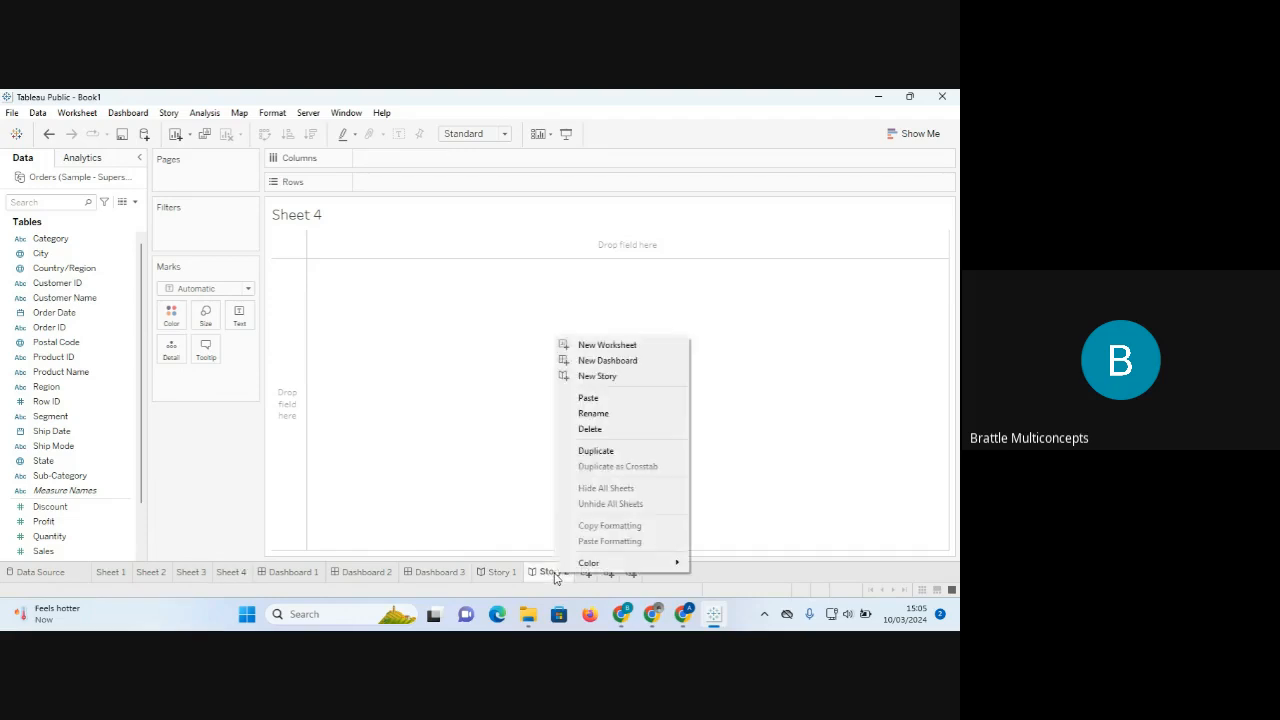
pyautogui.click(607, 432)
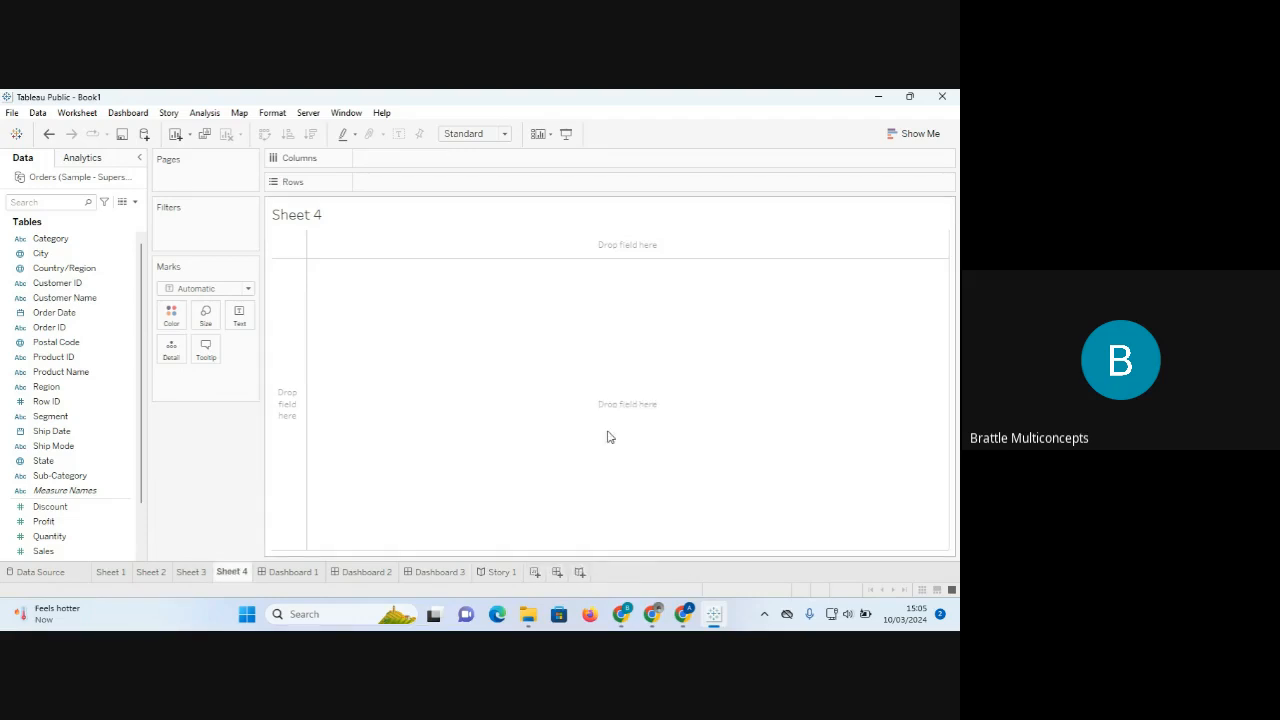
pyautogui.rightClick(495, 572)
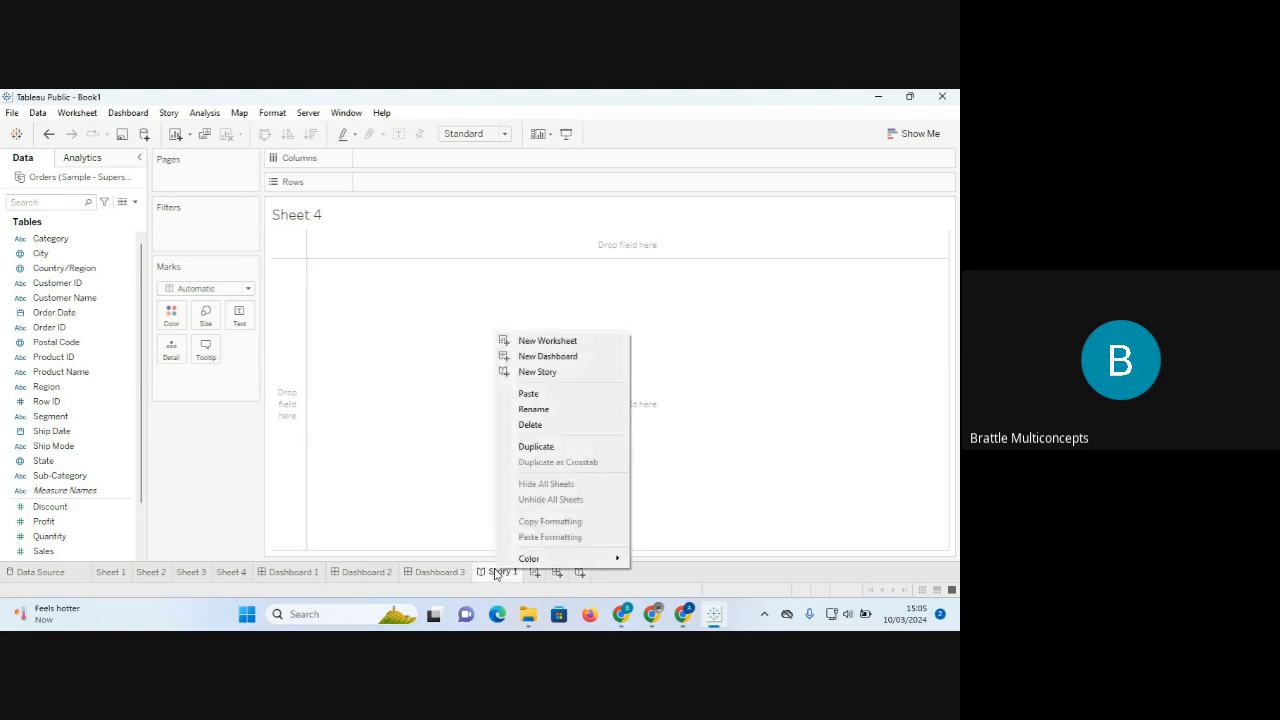
pyautogui.click(533, 426)
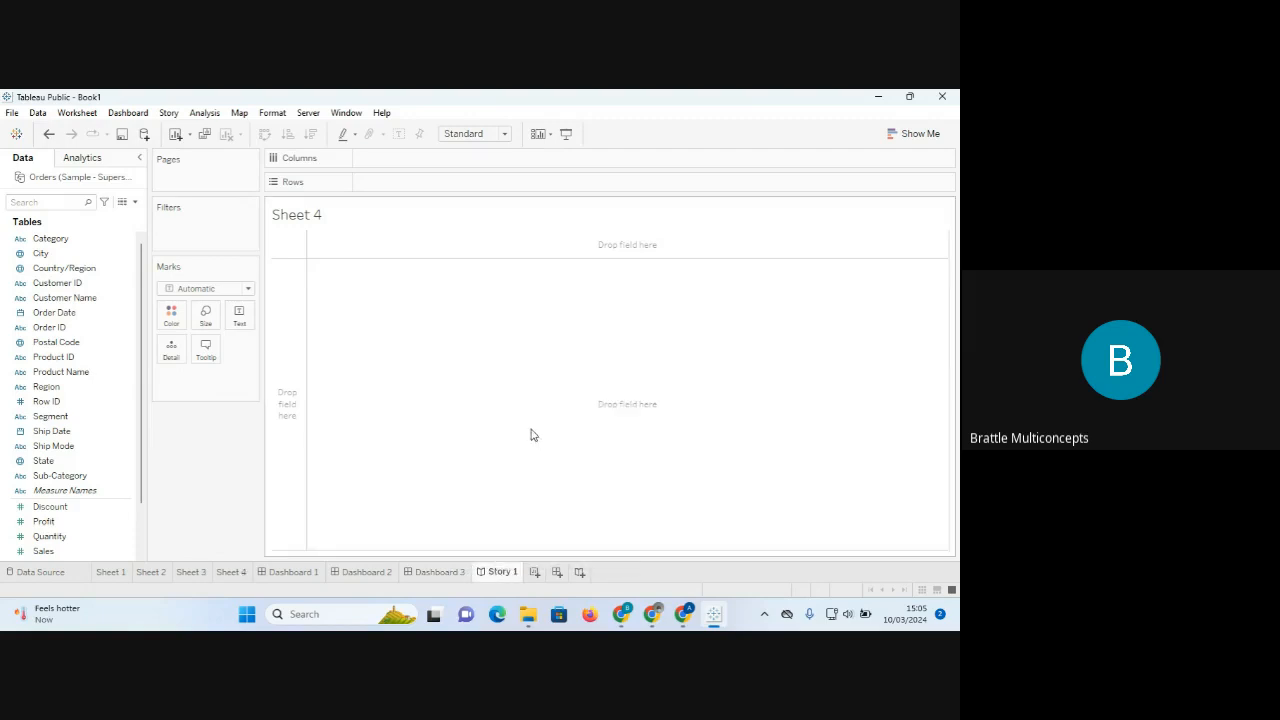
# Delete Dashboard 3, Dashboard 2 and Dashboard 1.
pyautogui.rightClick(451, 574)
pyautogui.click(498, 427)
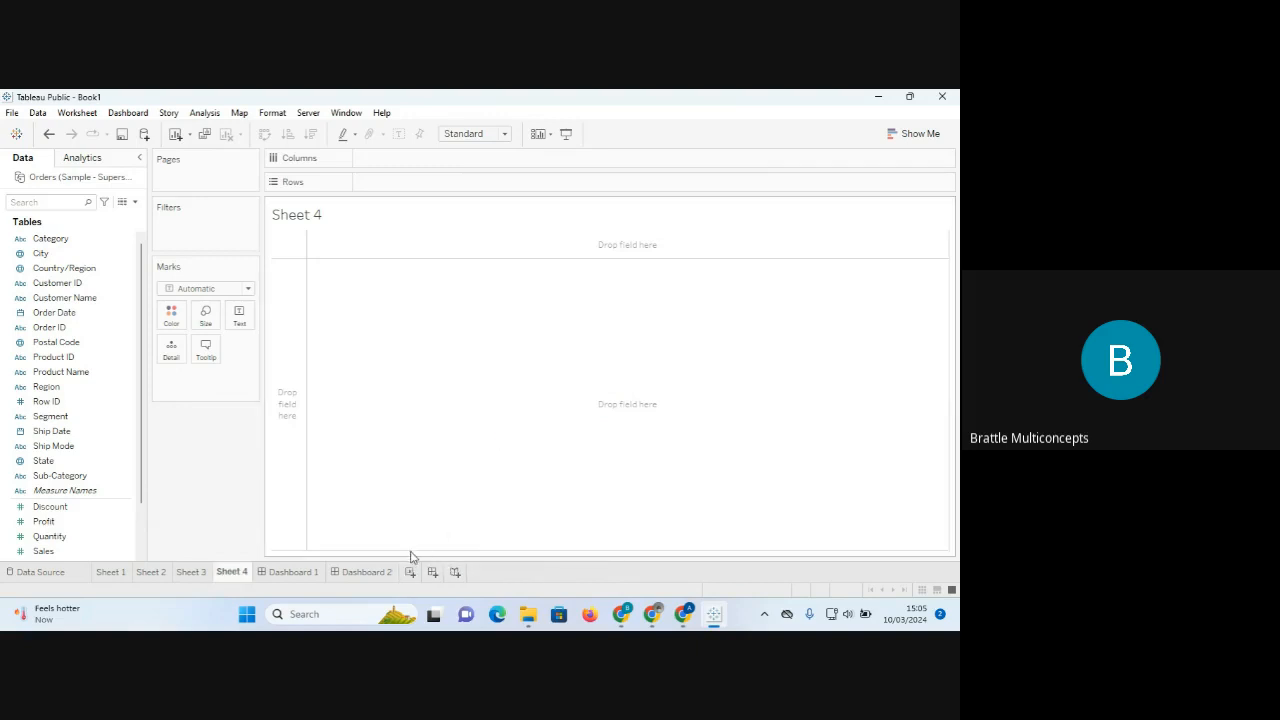
pyautogui.rightClick(377, 573)
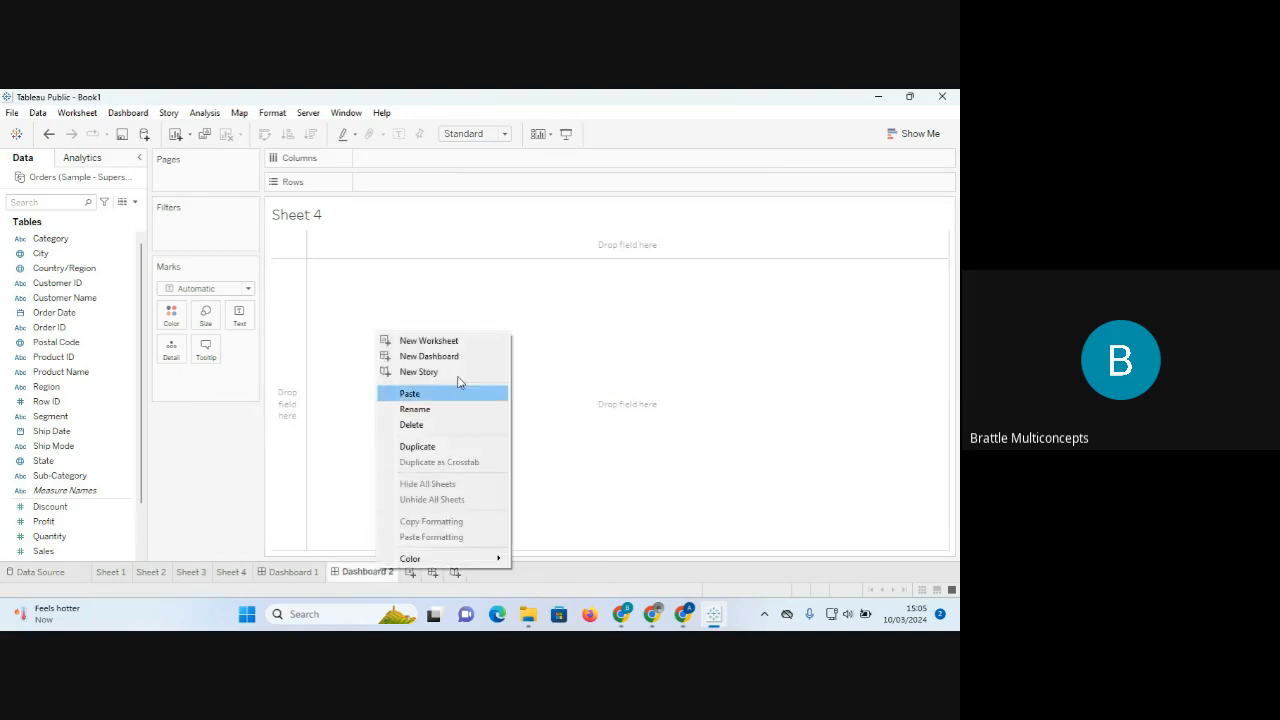
pyautogui.click(421, 426)
pyautogui.click(308, 576)
pyautogui.rightClick(308, 576)
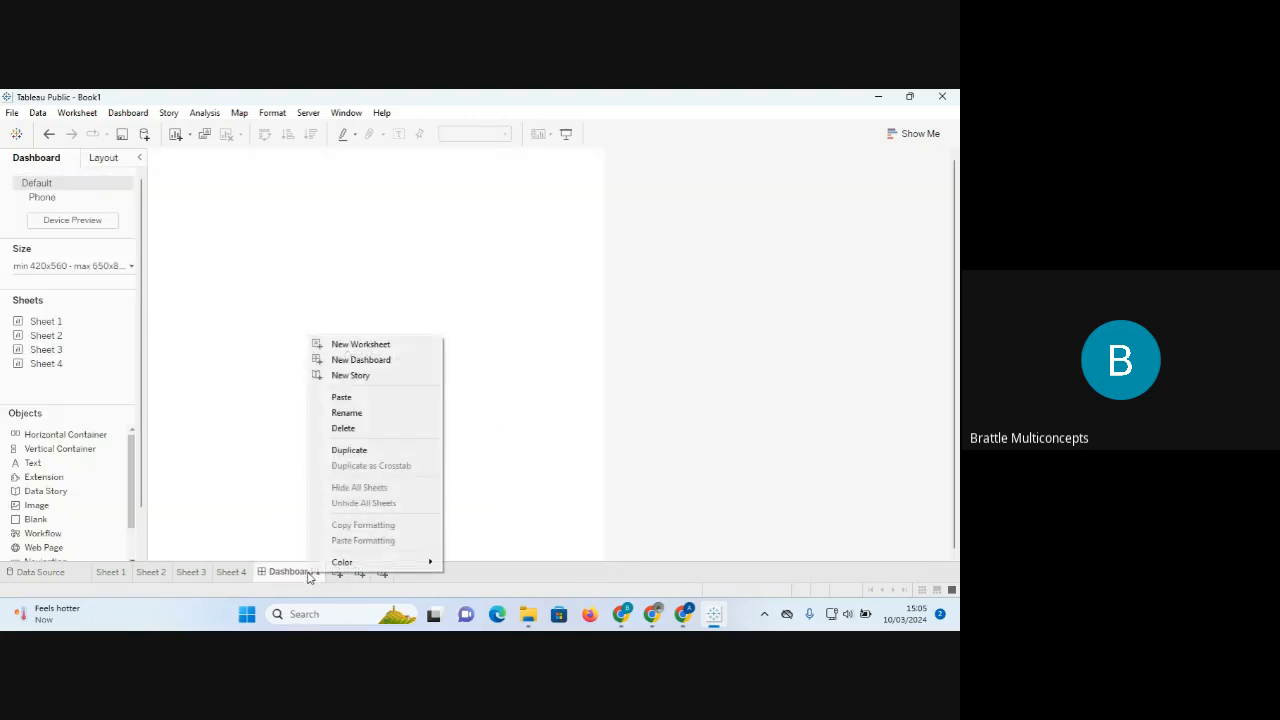
pyautogui.click(349, 430)
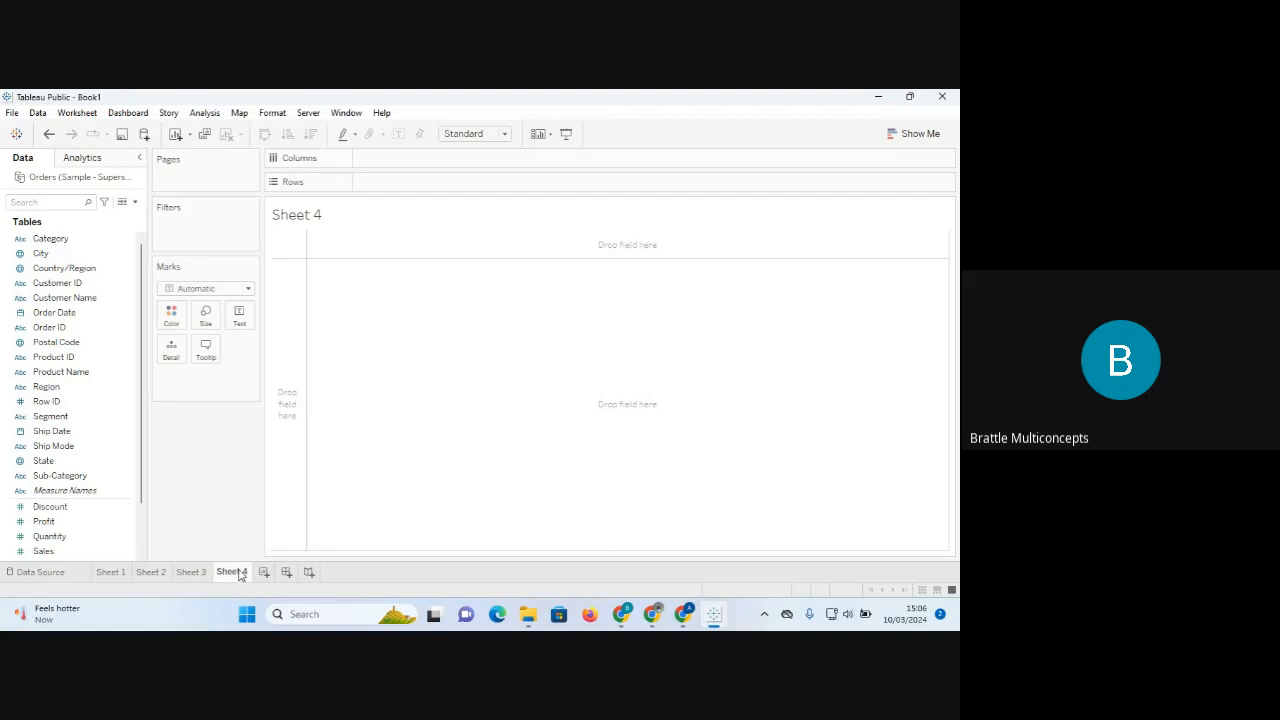
# Delete Sheet 4 and return to Sheet 1's bar chart.
pyautogui.rightClick(239, 575)
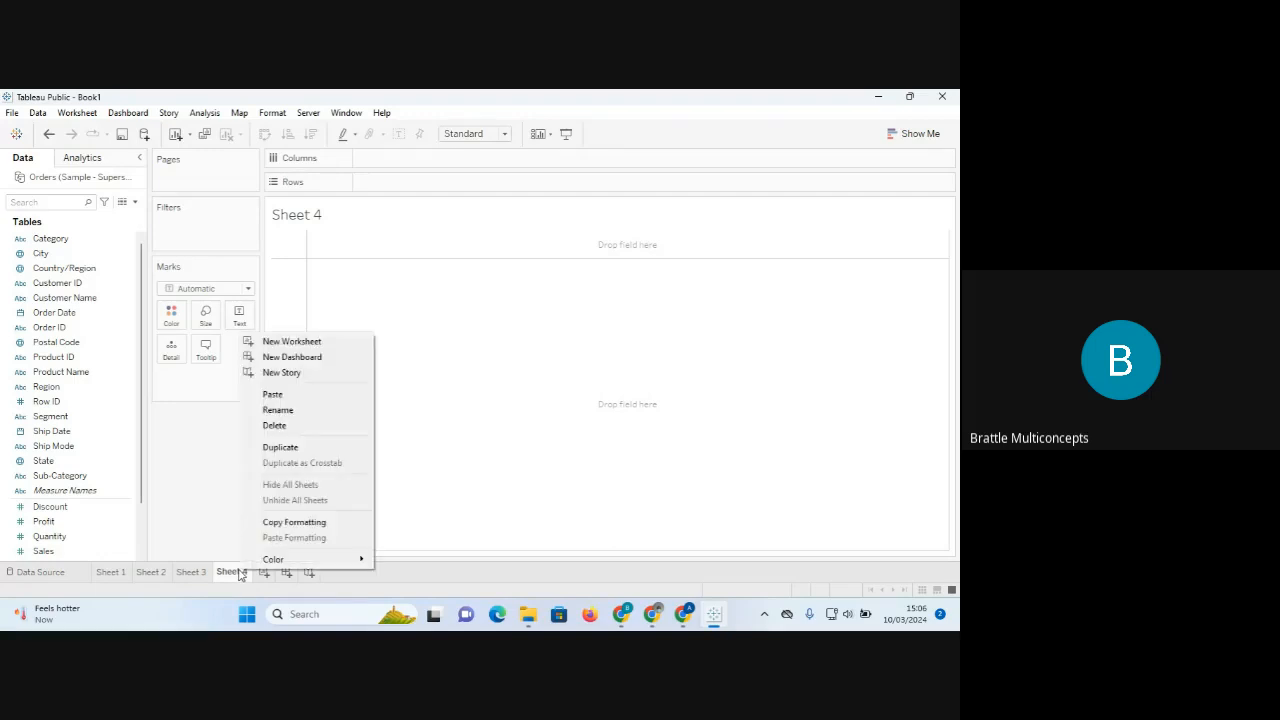
pyautogui.click(274, 426)
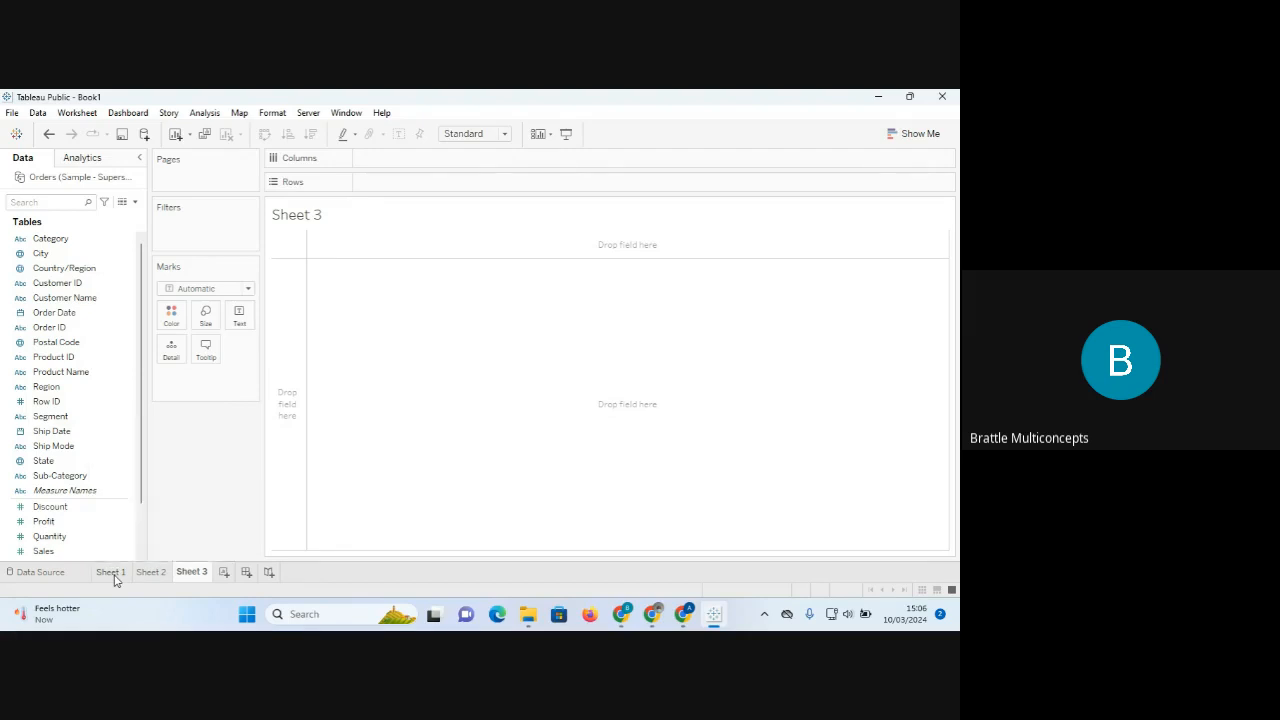
pyautogui.rightClick(113, 578)
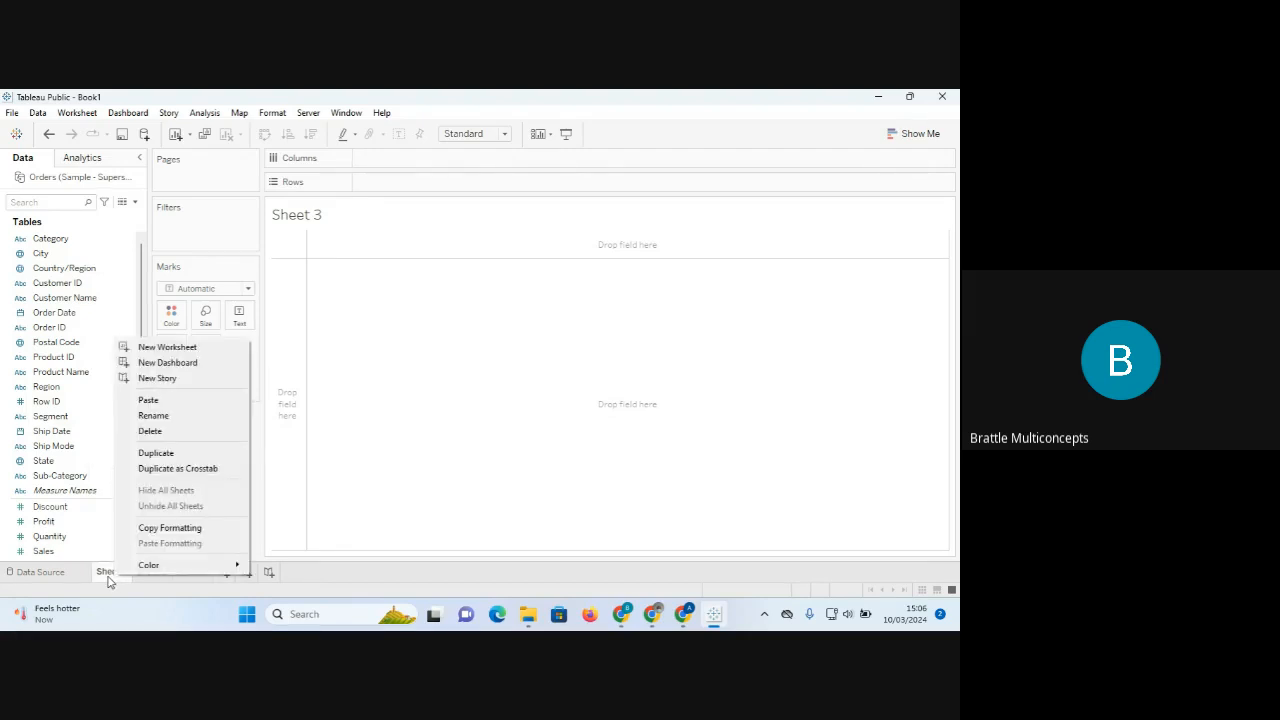
pyautogui.click(109, 583)
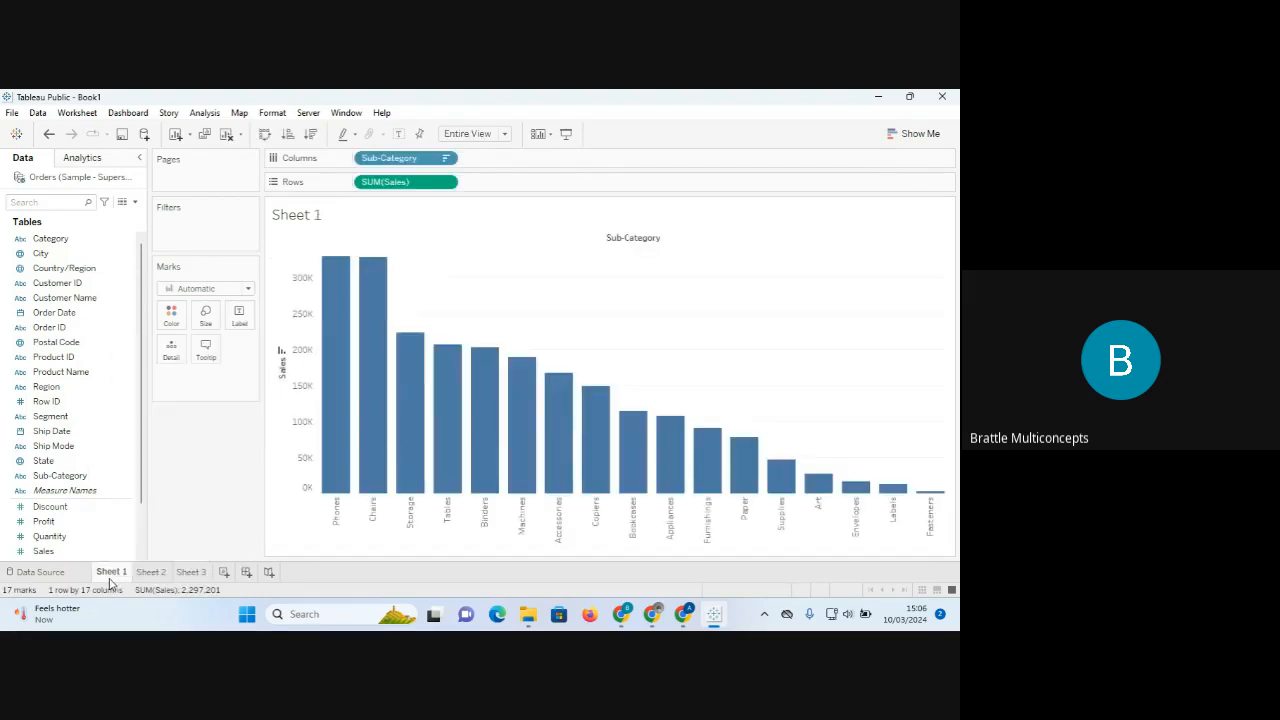
# Start renaming Sheet 1, first trying 'barchart' as its name.
pyautogui.rightClick(110, 583)
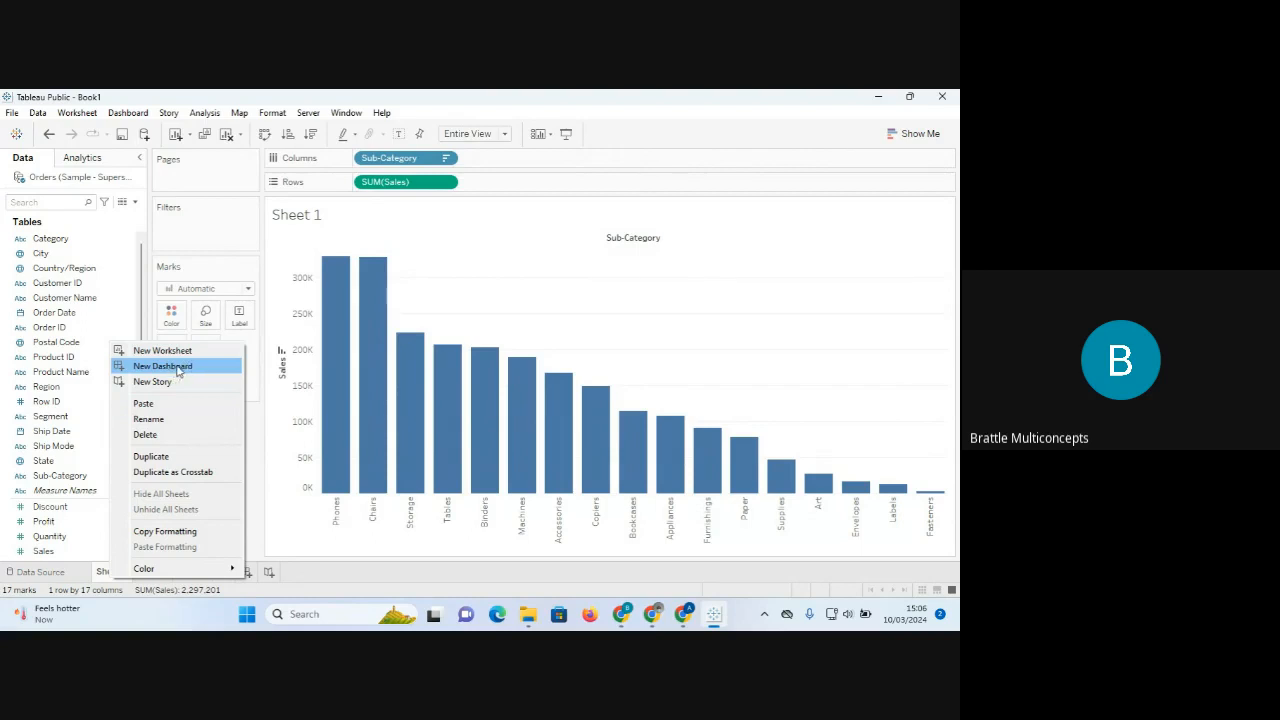
pyautogui.click(160, 419)
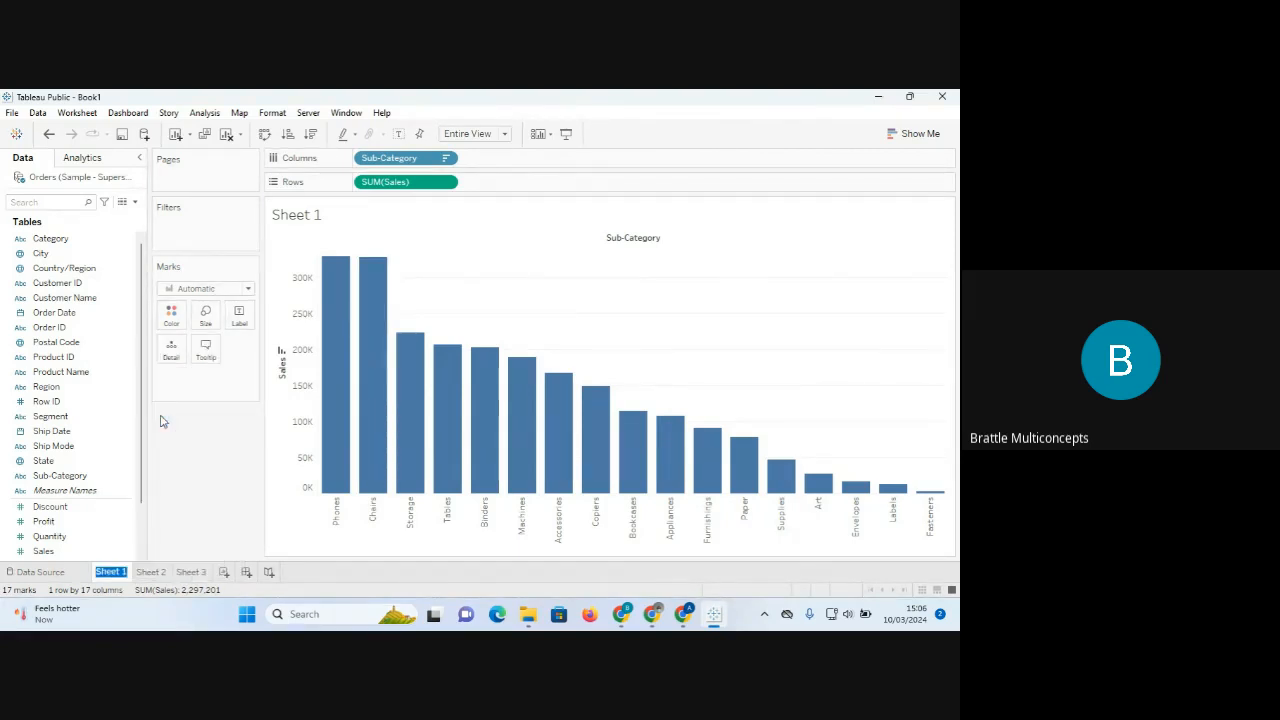
pyautogui.write('bar')
pyautogui.press('Return')
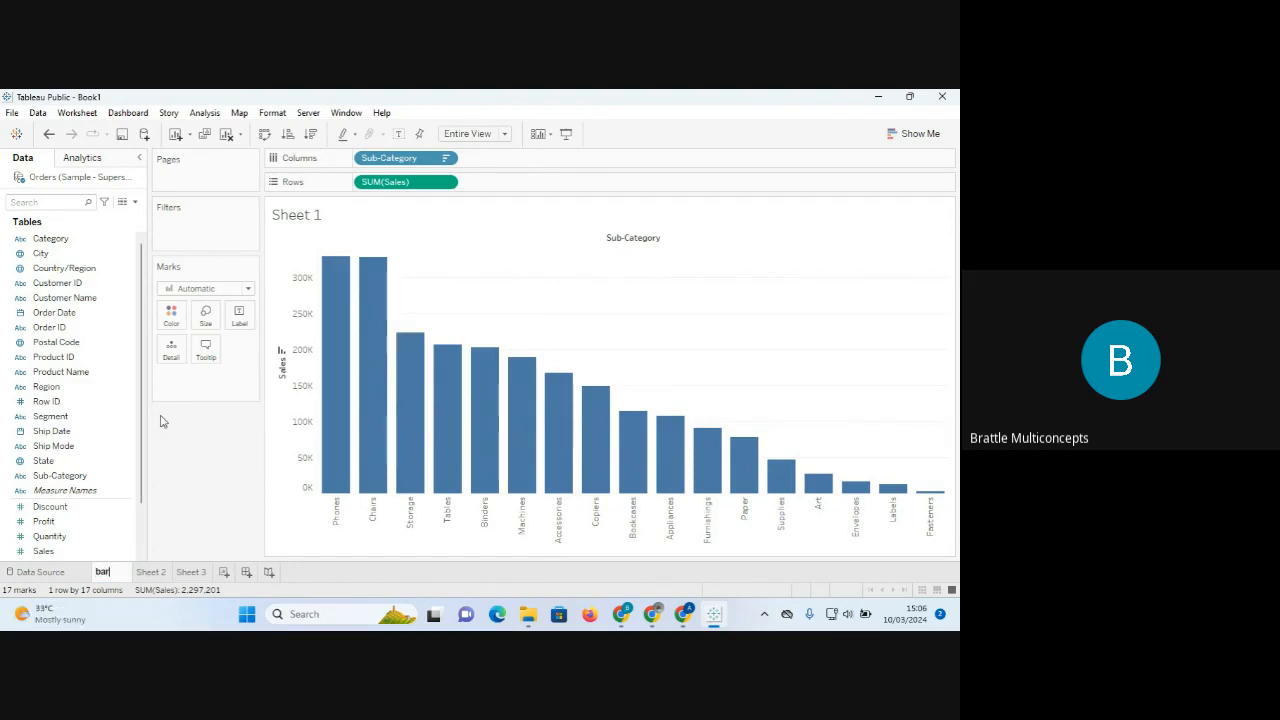
pyautogui.write('chart')
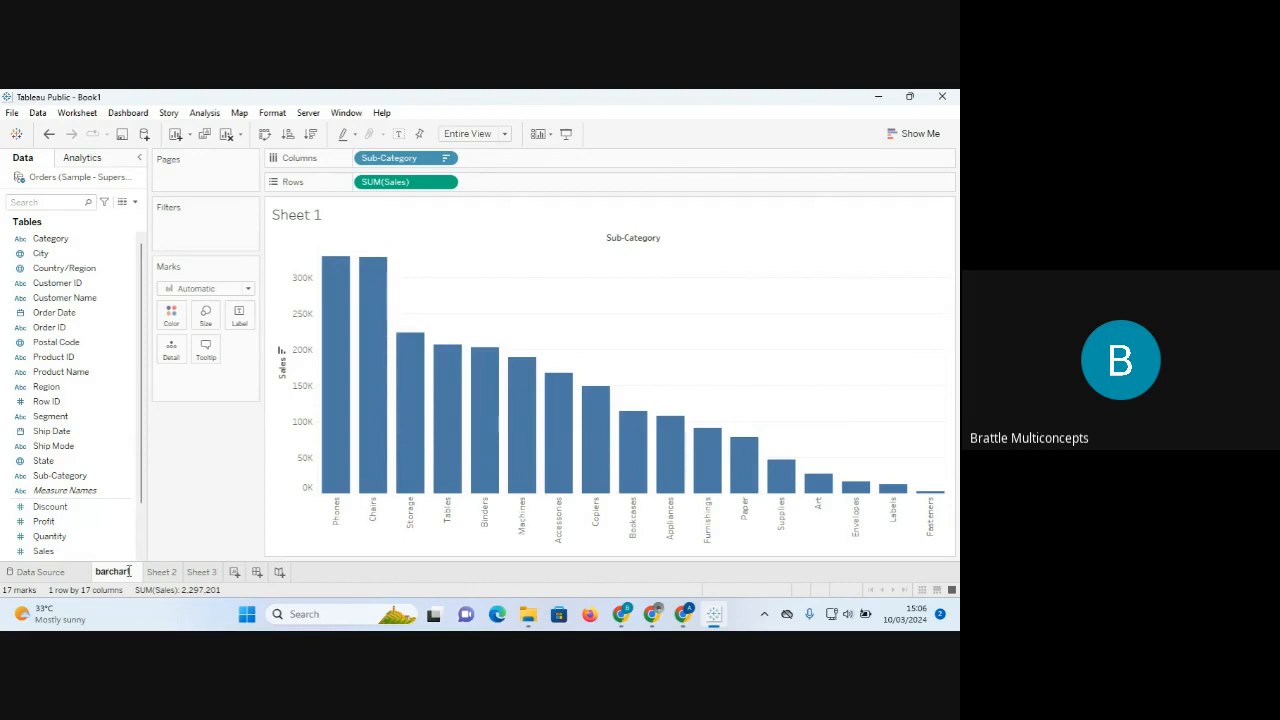
pyautogui.press('Return')
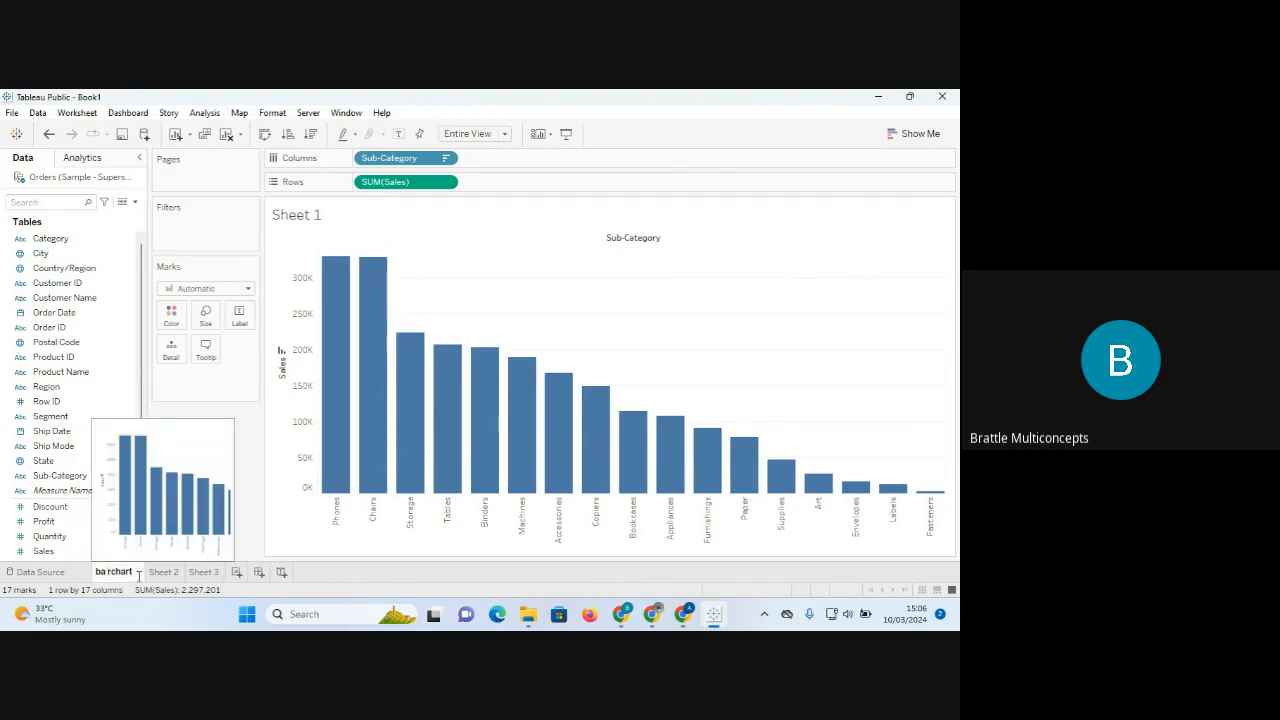
pyautogui.press('Delete')
pyautogui.write('r')
# Replace the whole tab name with 'Sales by Subcategory'.
pyautogui.moveTo(136, 572); pyautogui.dragTo(88, 577)
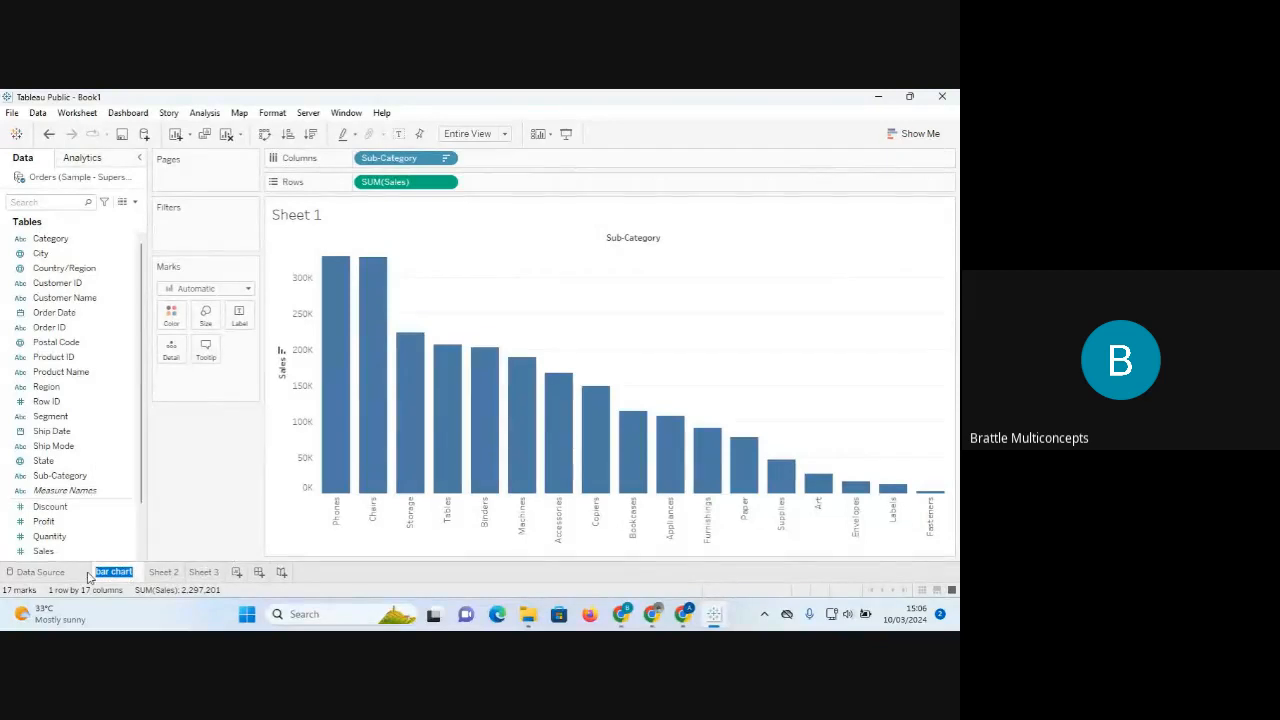
pyautogui.write('S')
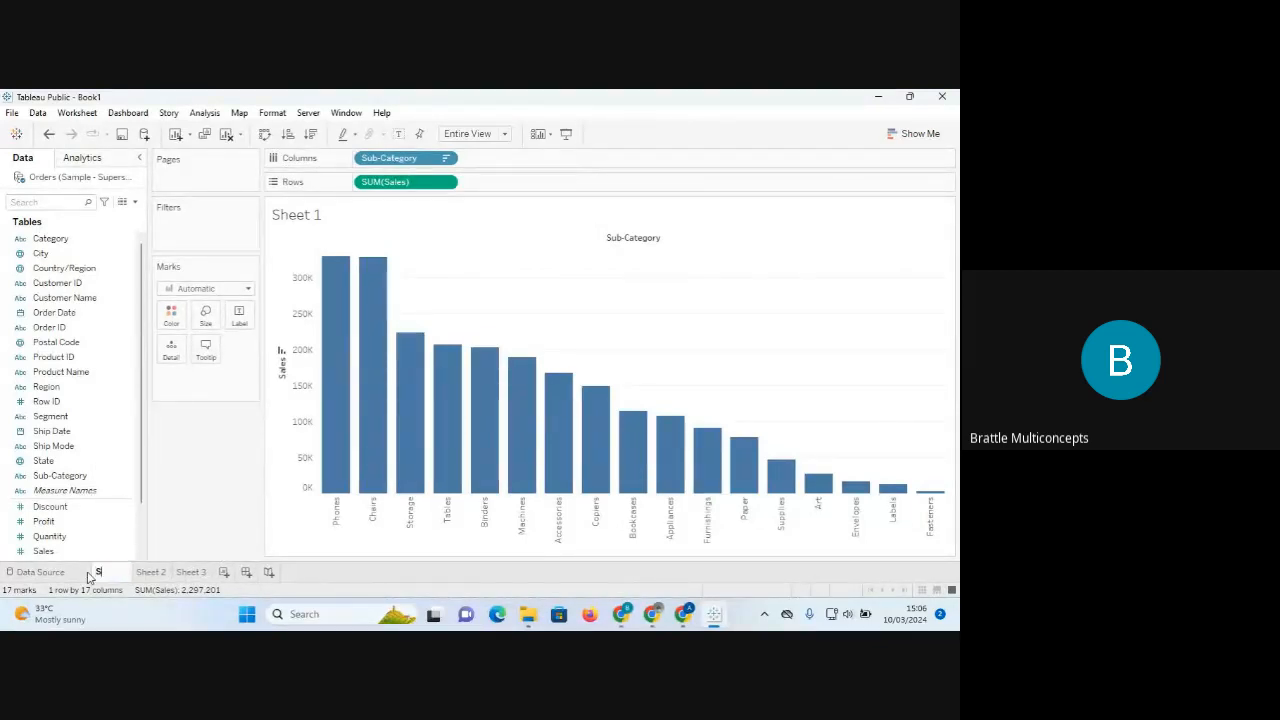
pyautogui.write('u')
pyautogui.write('Sales')
pyautogui.write(' by S')
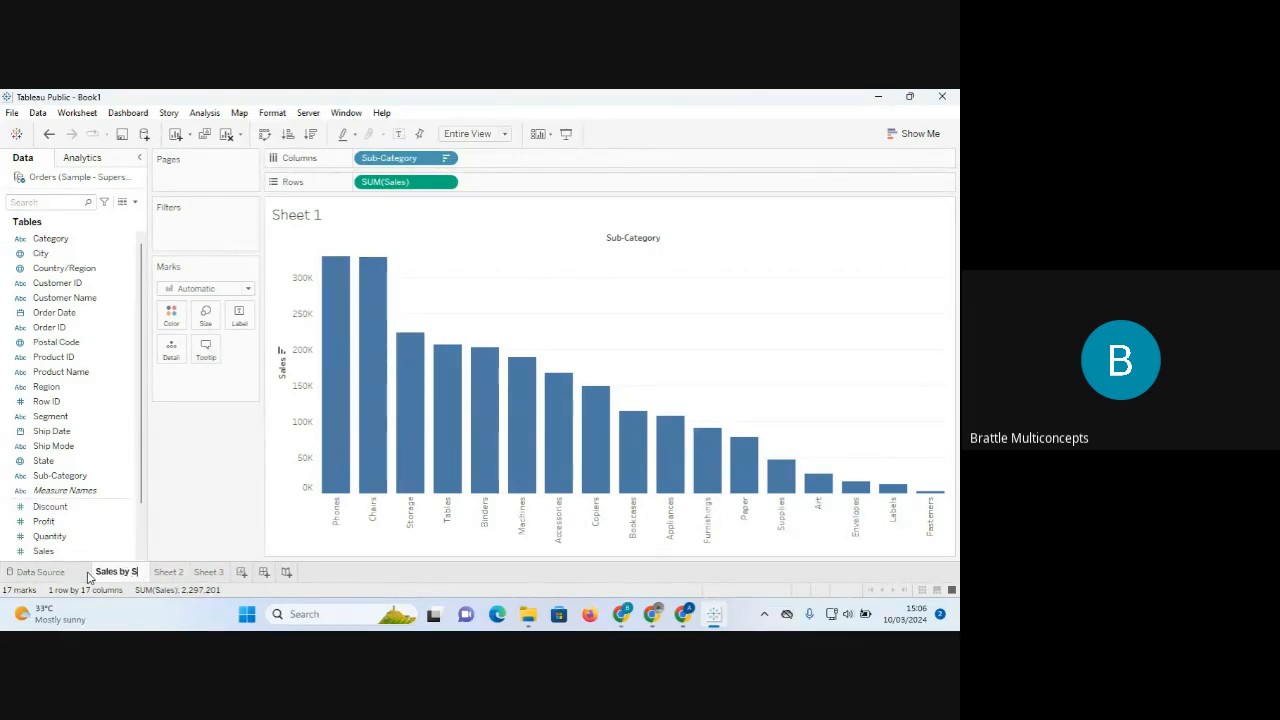
pyautogui.write('ubcateg')
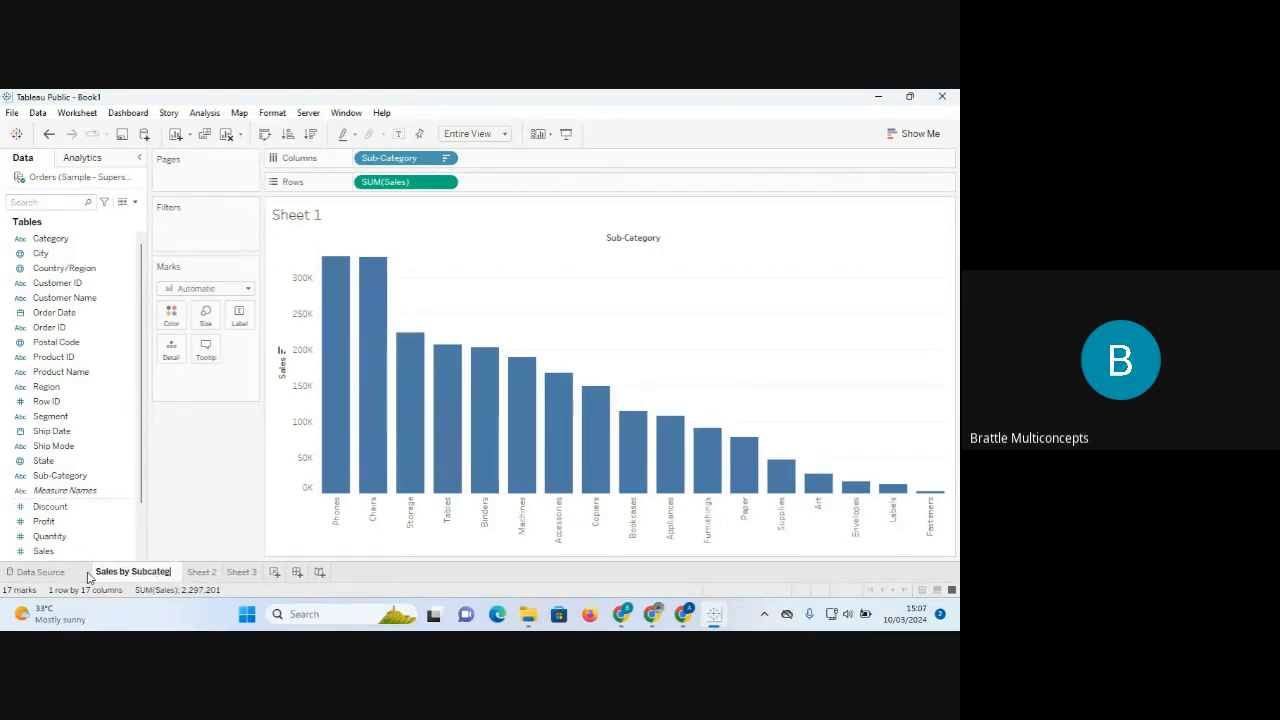
pyautogui.write('ory')
pyautogui.press('Return')
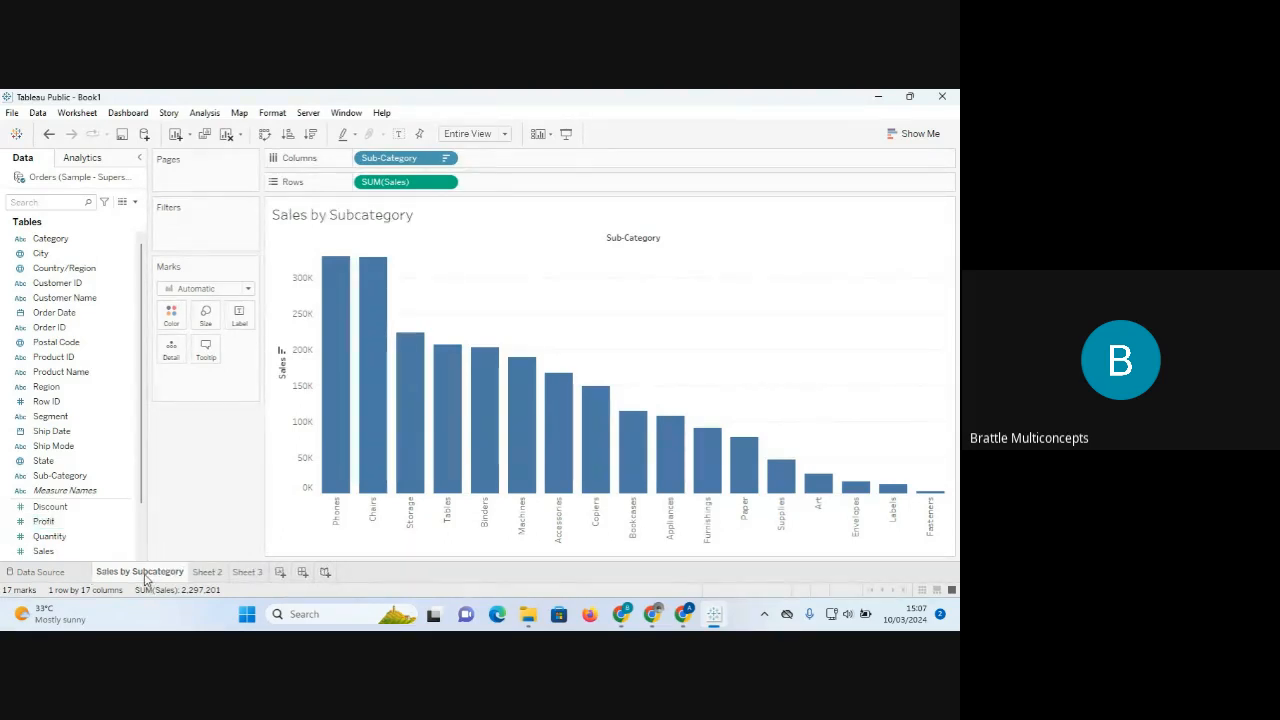
pyautogui.moveTo(146, 578)
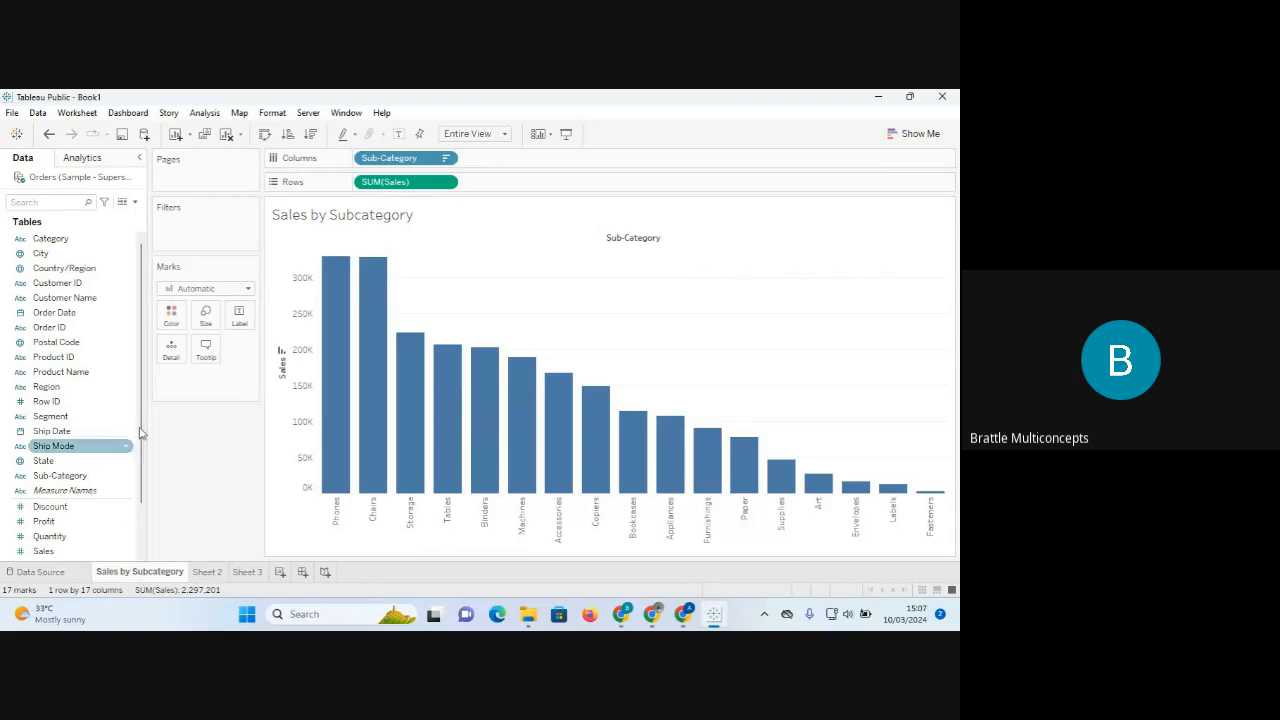
pyautogui.rightClick(134, 578)
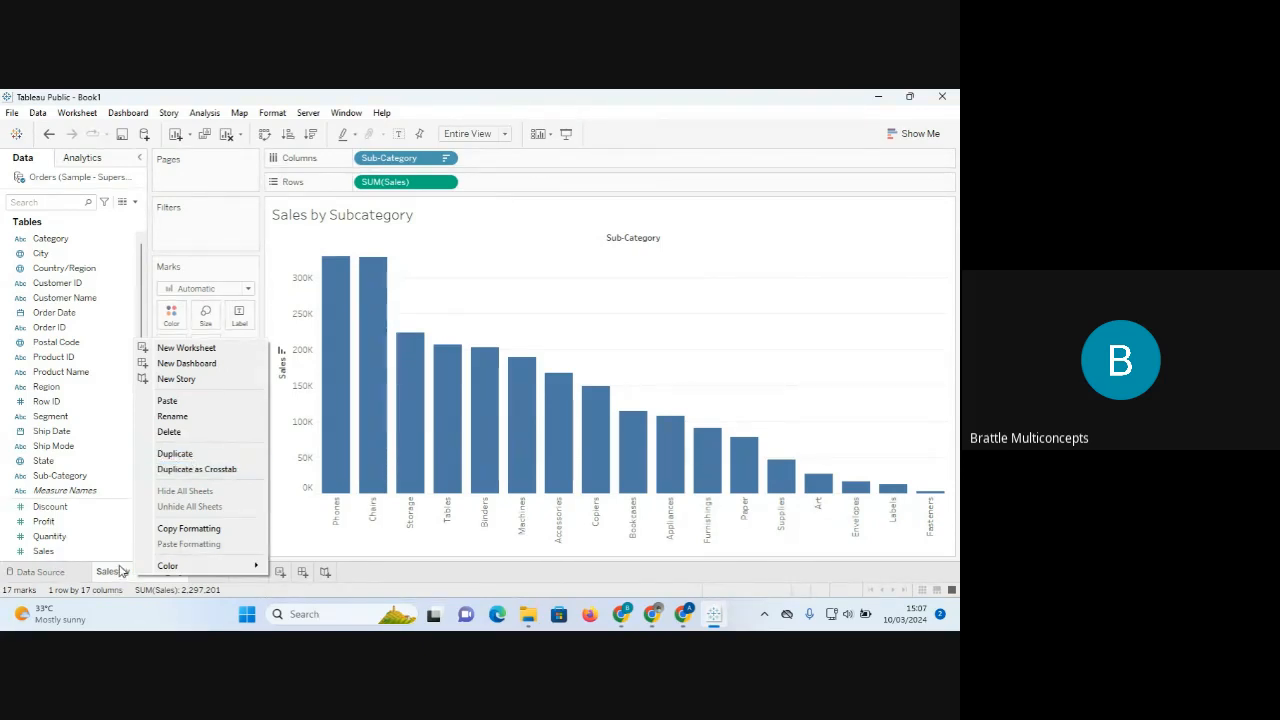
# Duplicate the Sales by Subcategory tab, creating 'Sales by Subcategory (2)'.
pyautogui.click(175, 454)
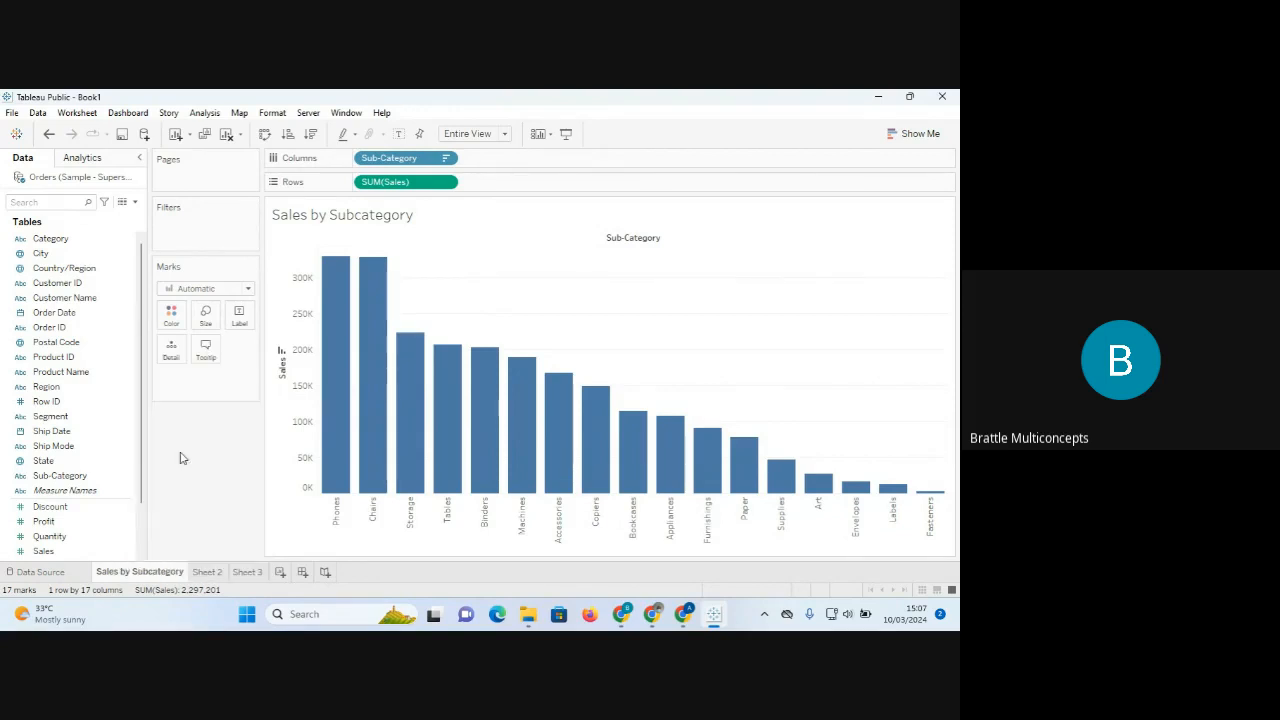
pyautogui.moveTo(249, 580)
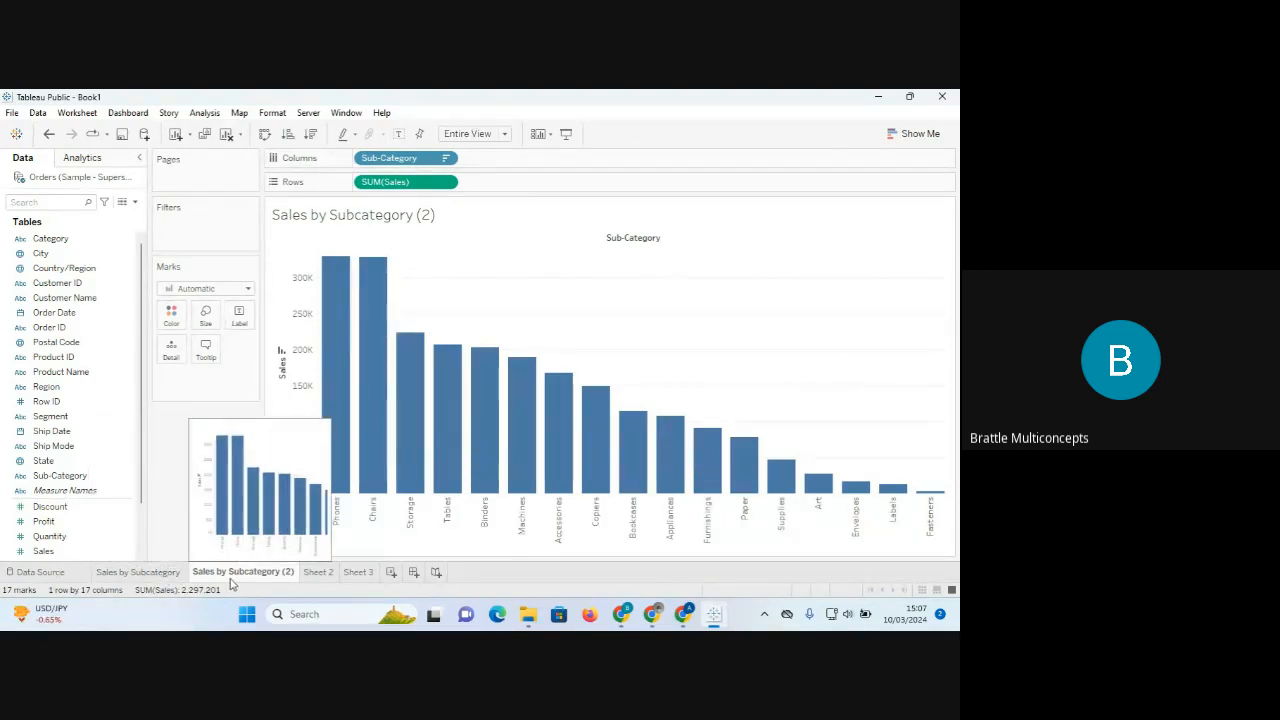
pyautogui.rightClick(232, 580)
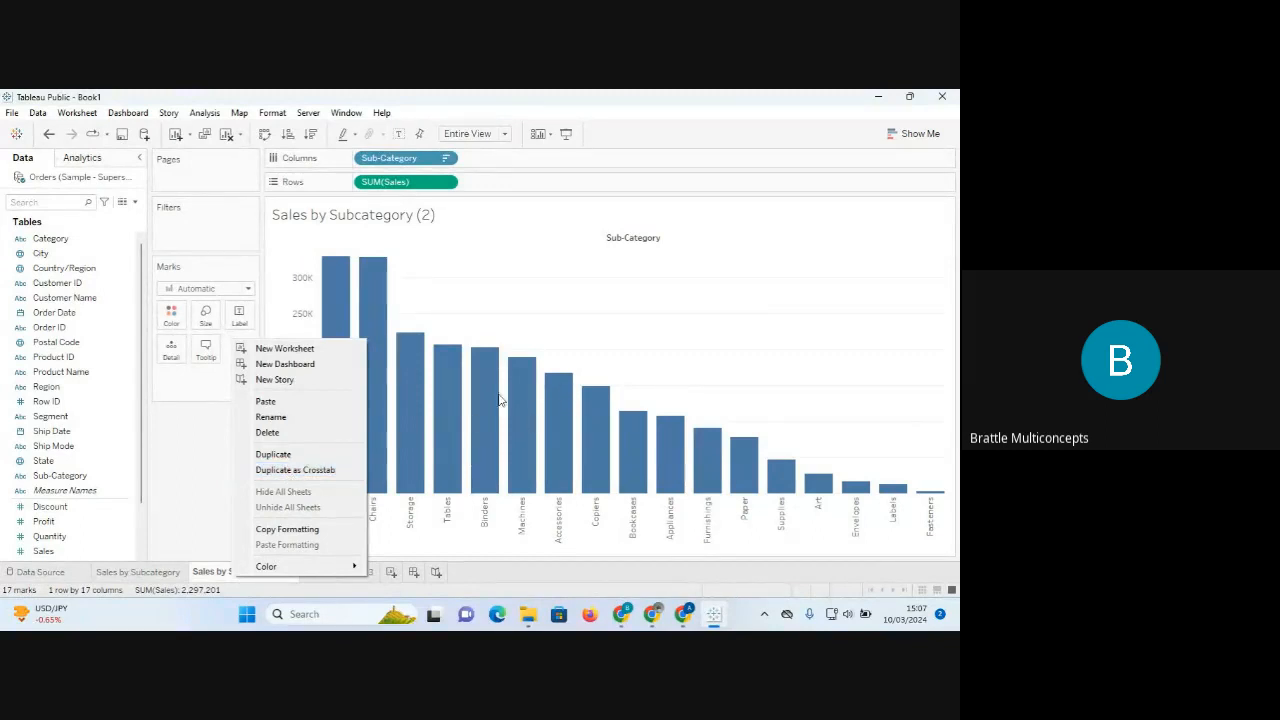
pyautogui.click(291, 470)
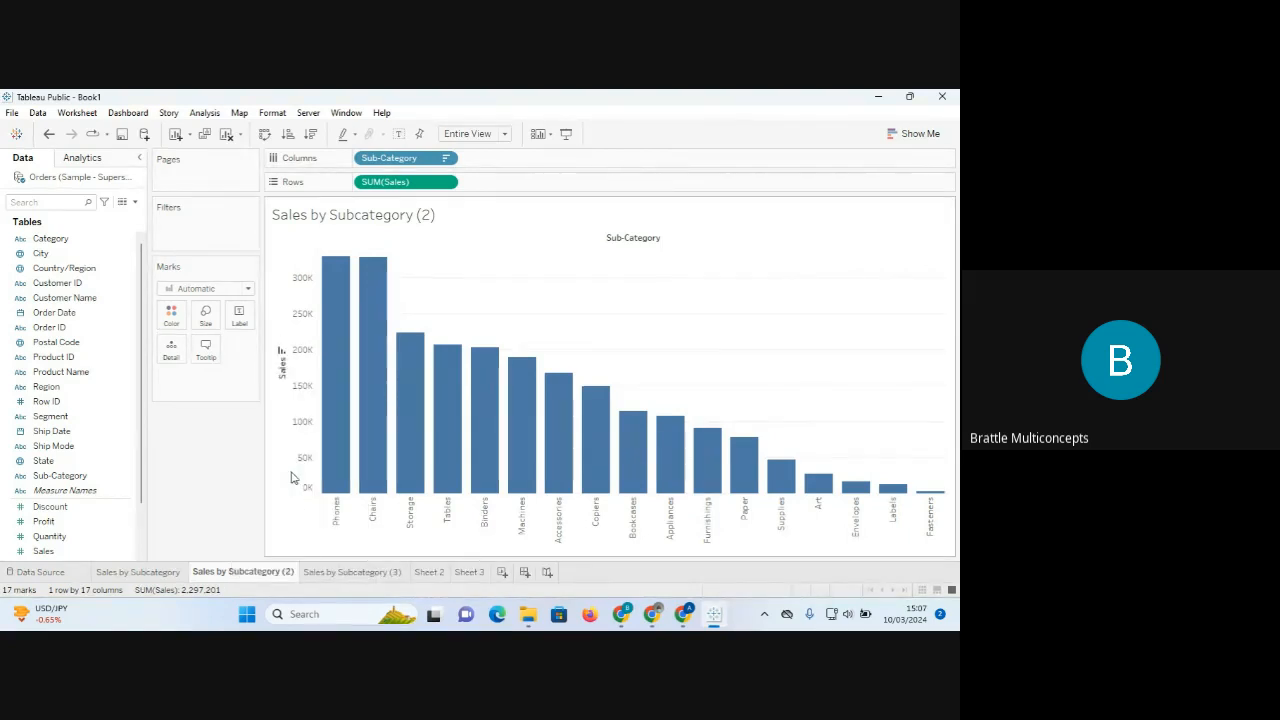
pyautogui.click(364, 576)
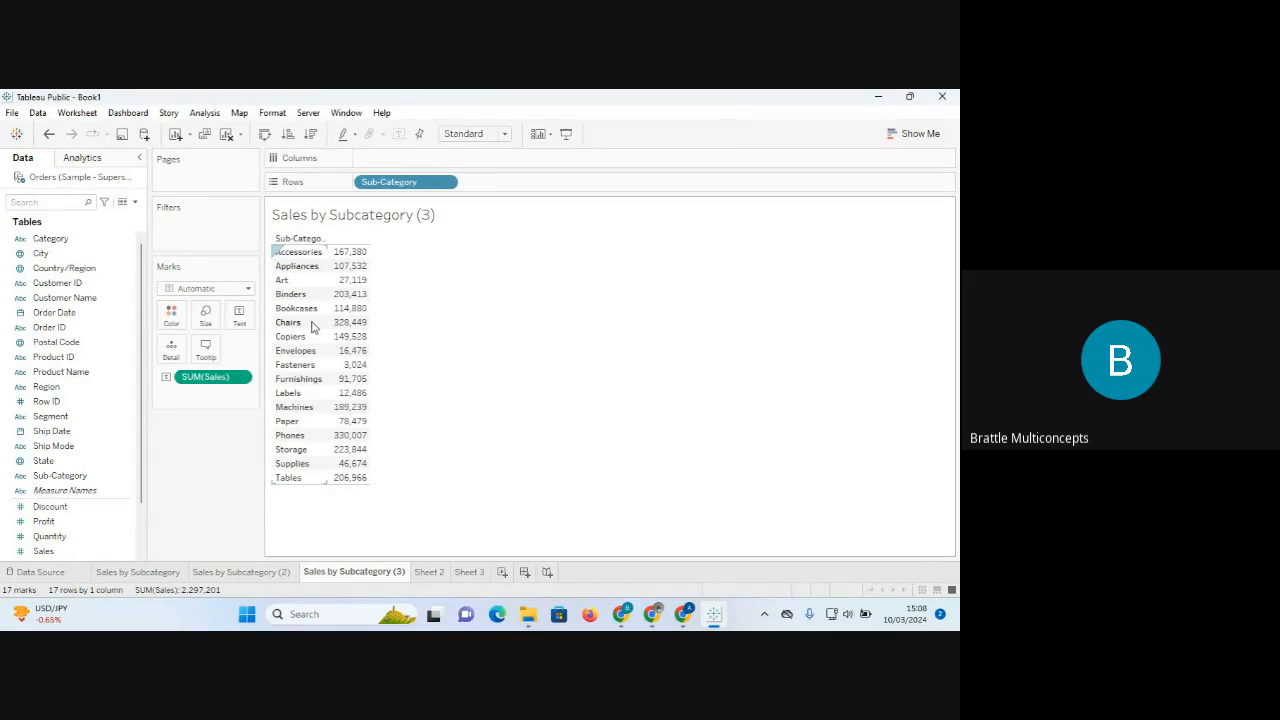
pyautogui.rightClick(362, 578)
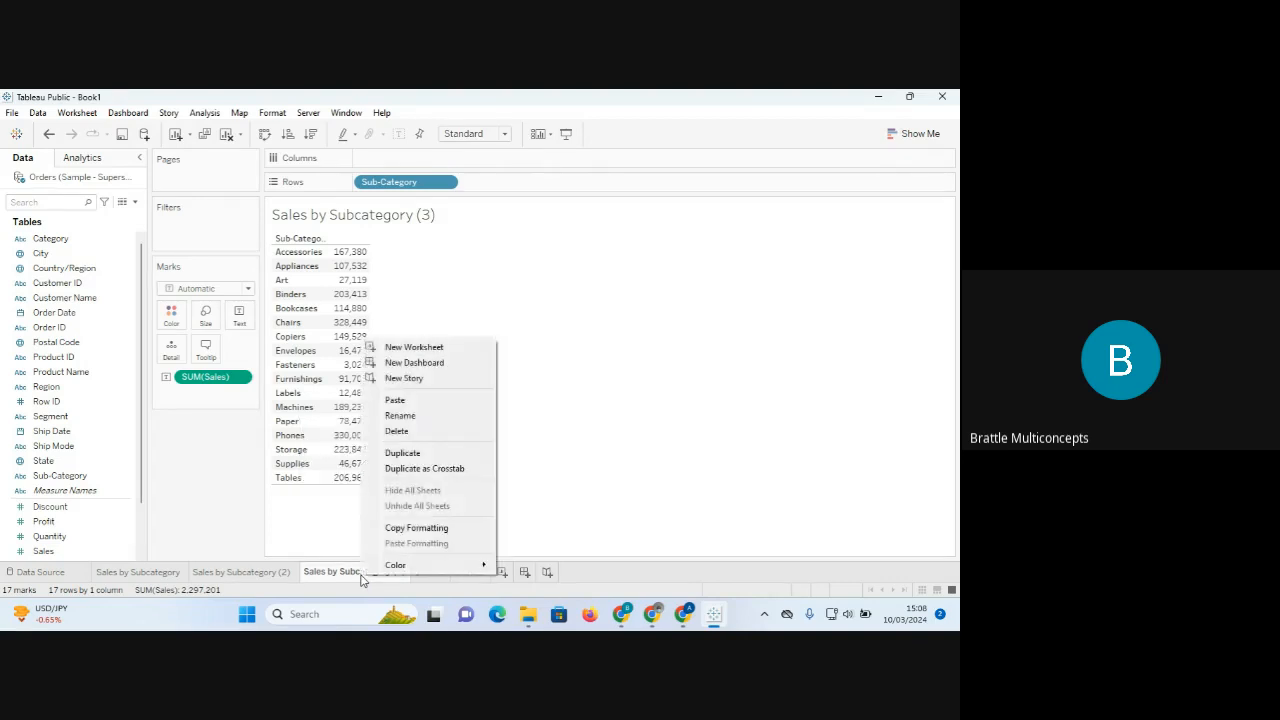
pyautogui.click(421, 431)
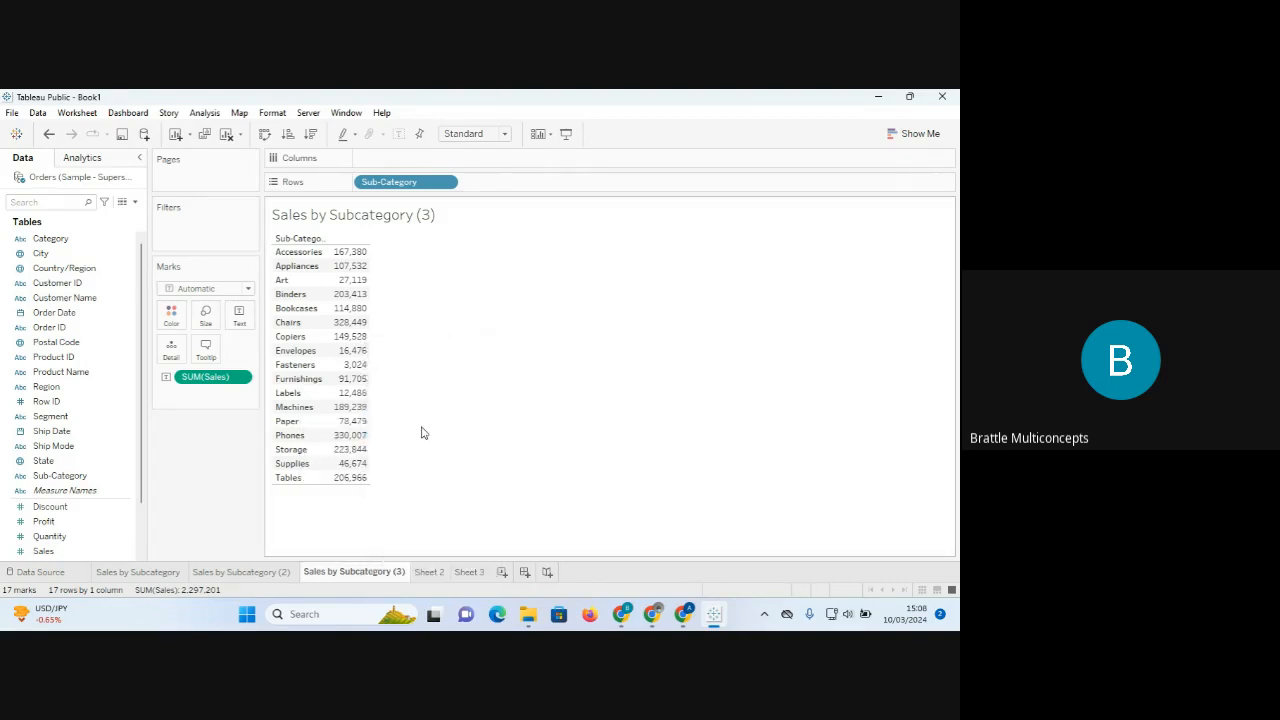
pyautogui.click(244, 577)
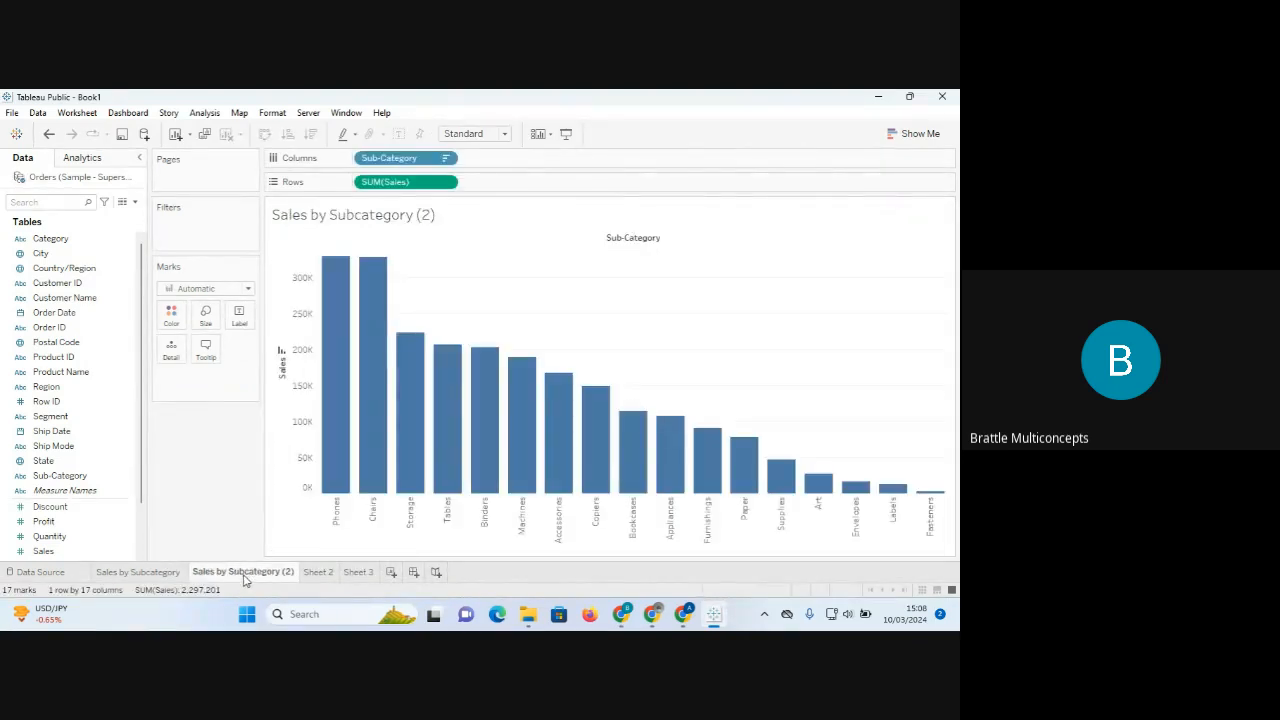
pyautogui.click(148, 578)
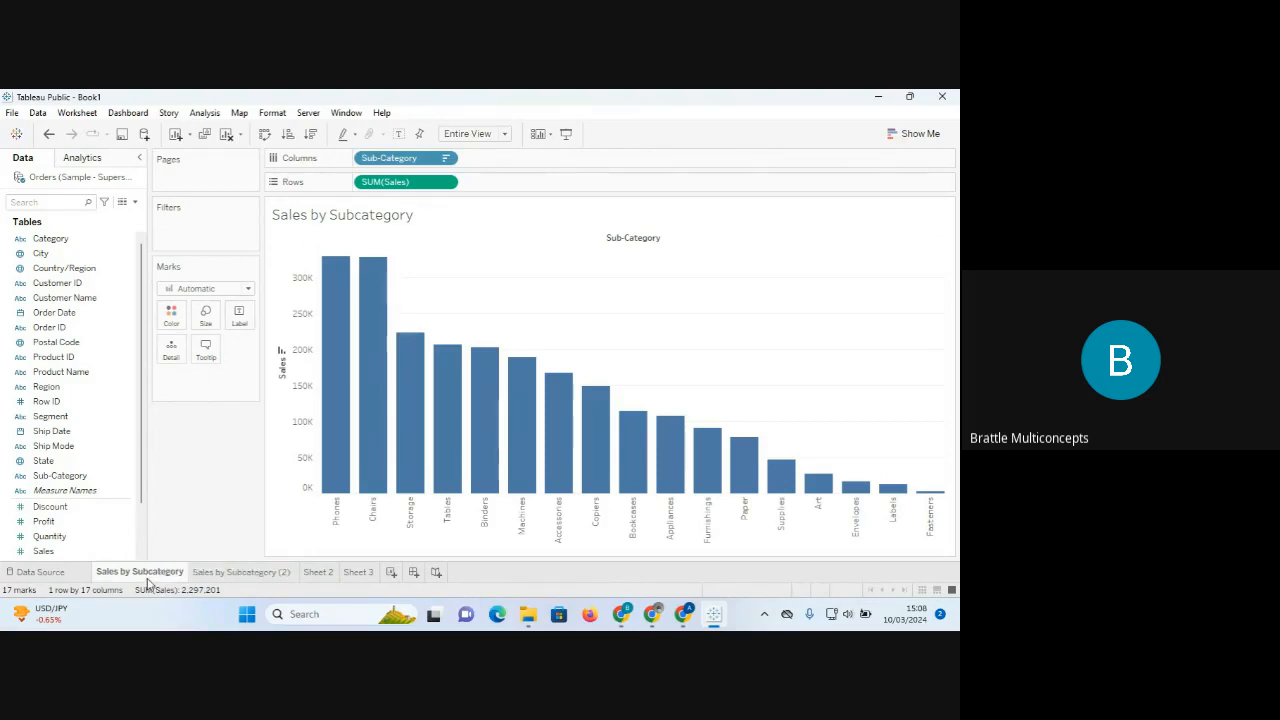
pyautogui.click(244, 576)
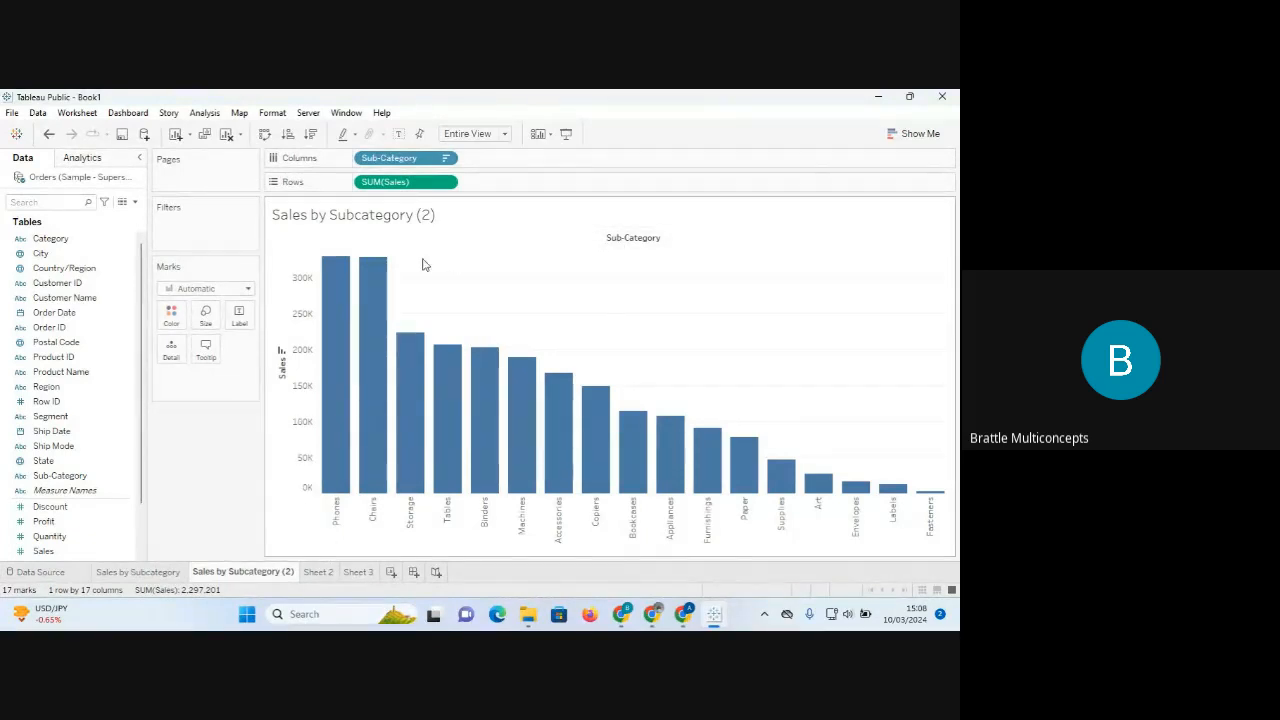
pyautogui.moveTo(341, 296)
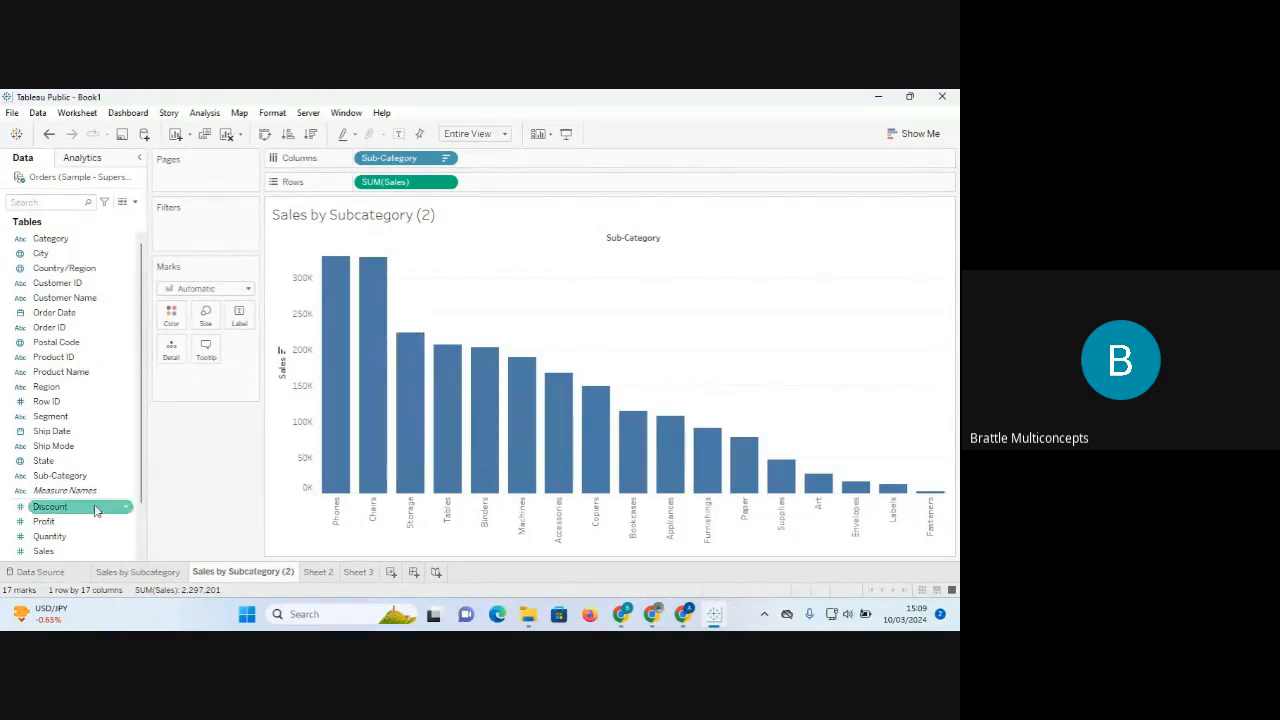
pyautogui.moveTo(349, 401)
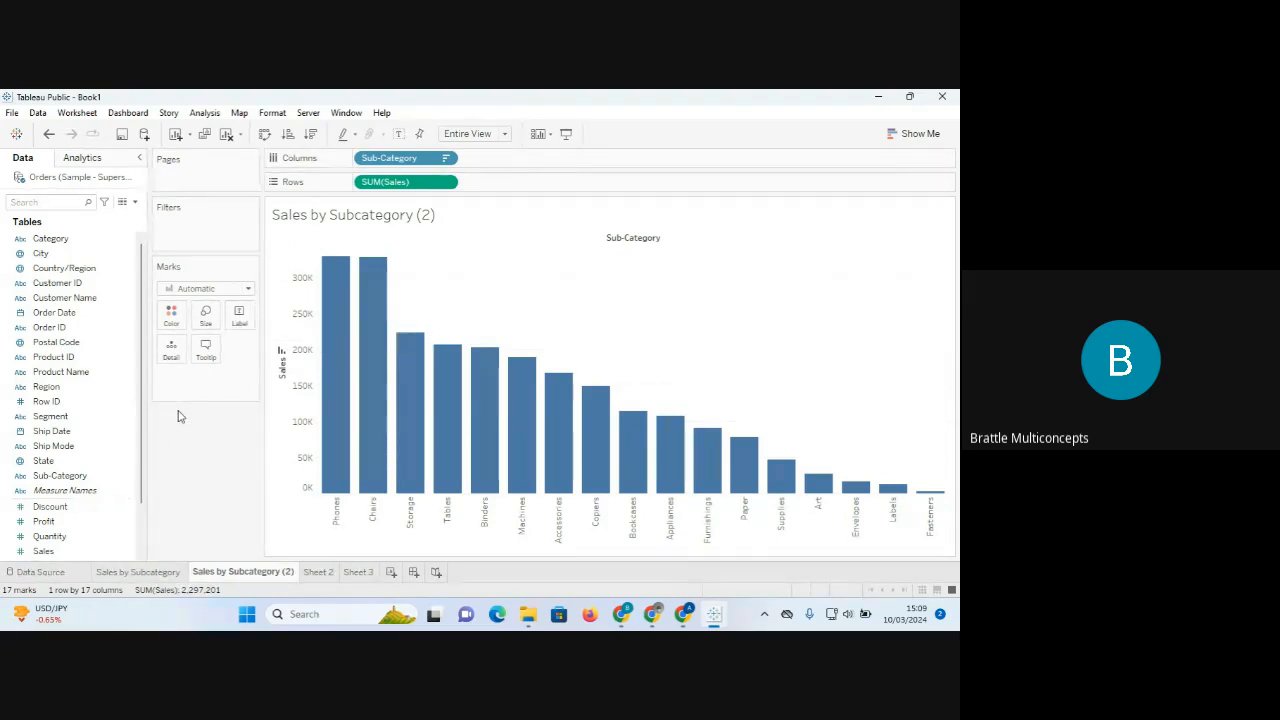
pyautogui.click(147, 572)
pyautogui.click(240, 573)
pyautogui.click(60, 431)
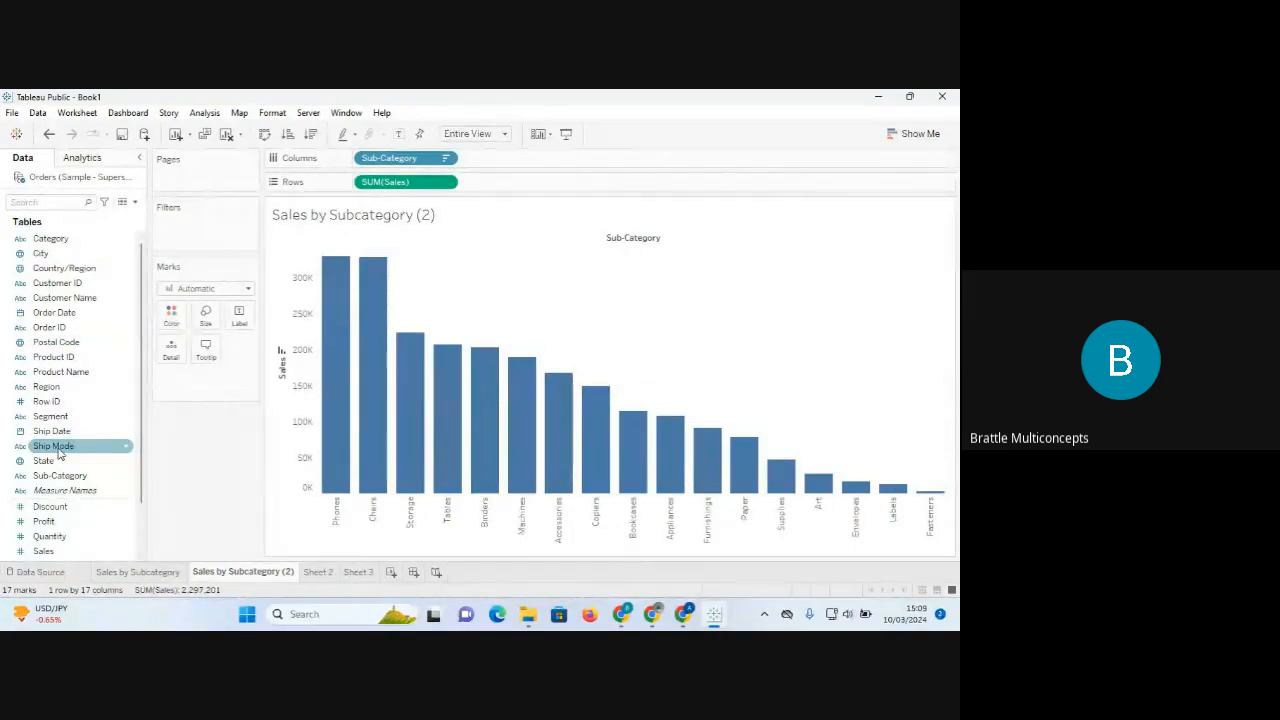
pyautogui.moveTo(58, 453); pyautogui.dragTo(172, 316)
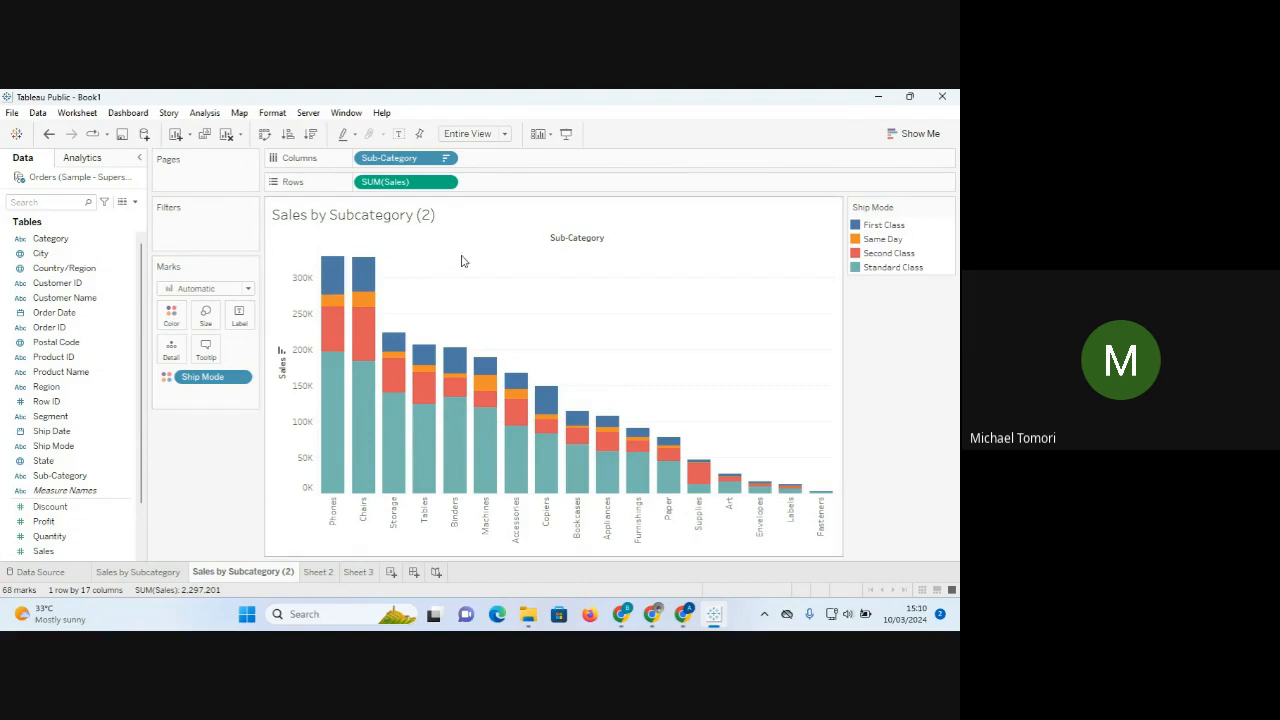
pyautogui.moveTo(333, 272)
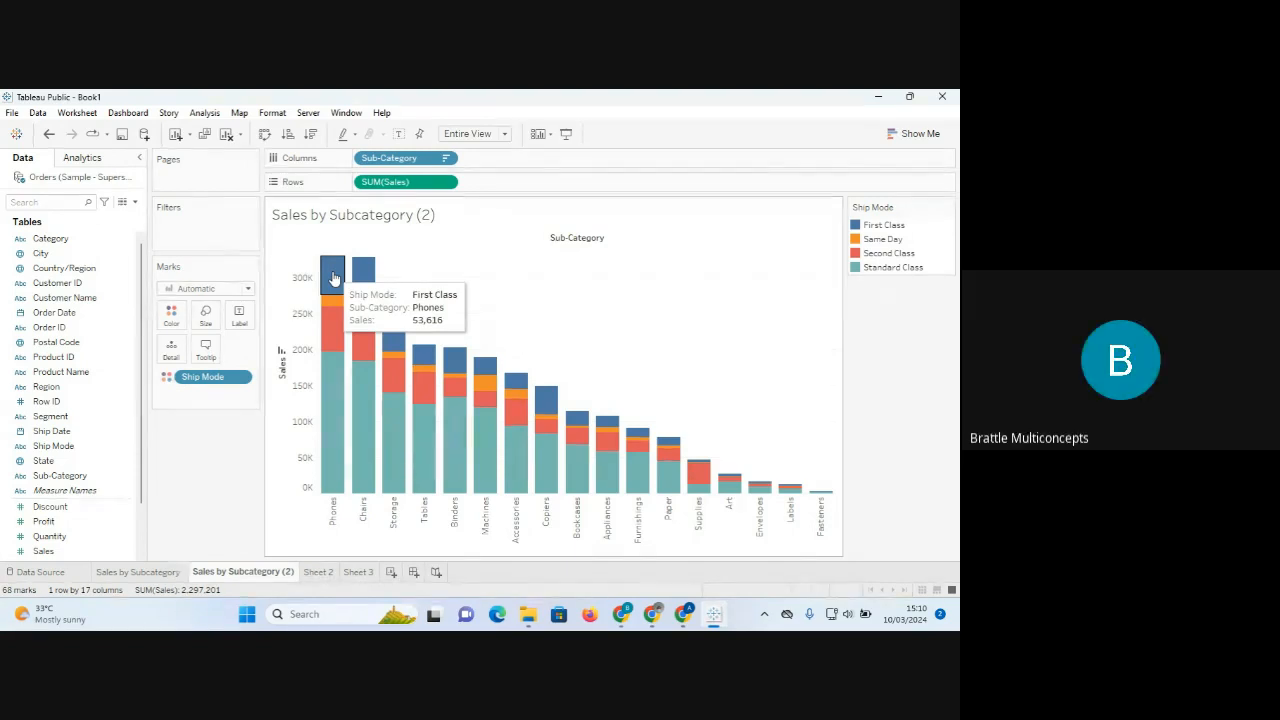
pyautogui.moveTo(358, 374)
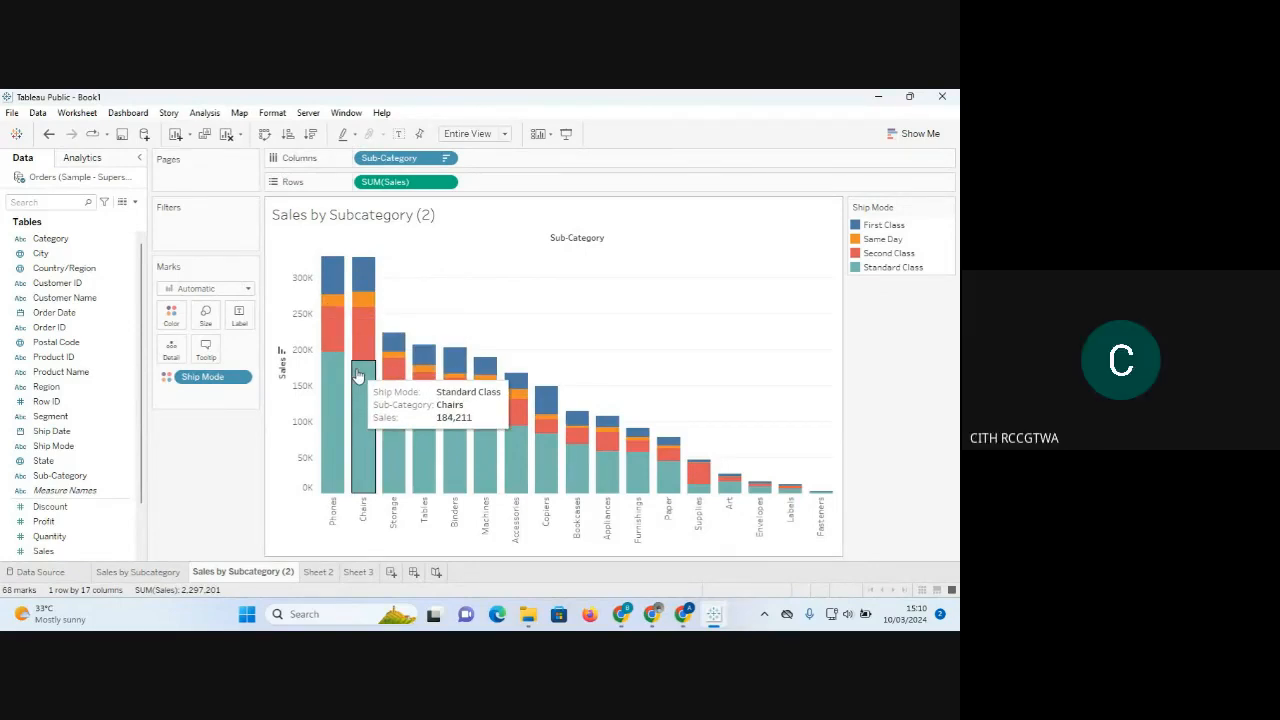
pyautogui.moveTo(194, 375); pyautogui.dragTo(192, 505)
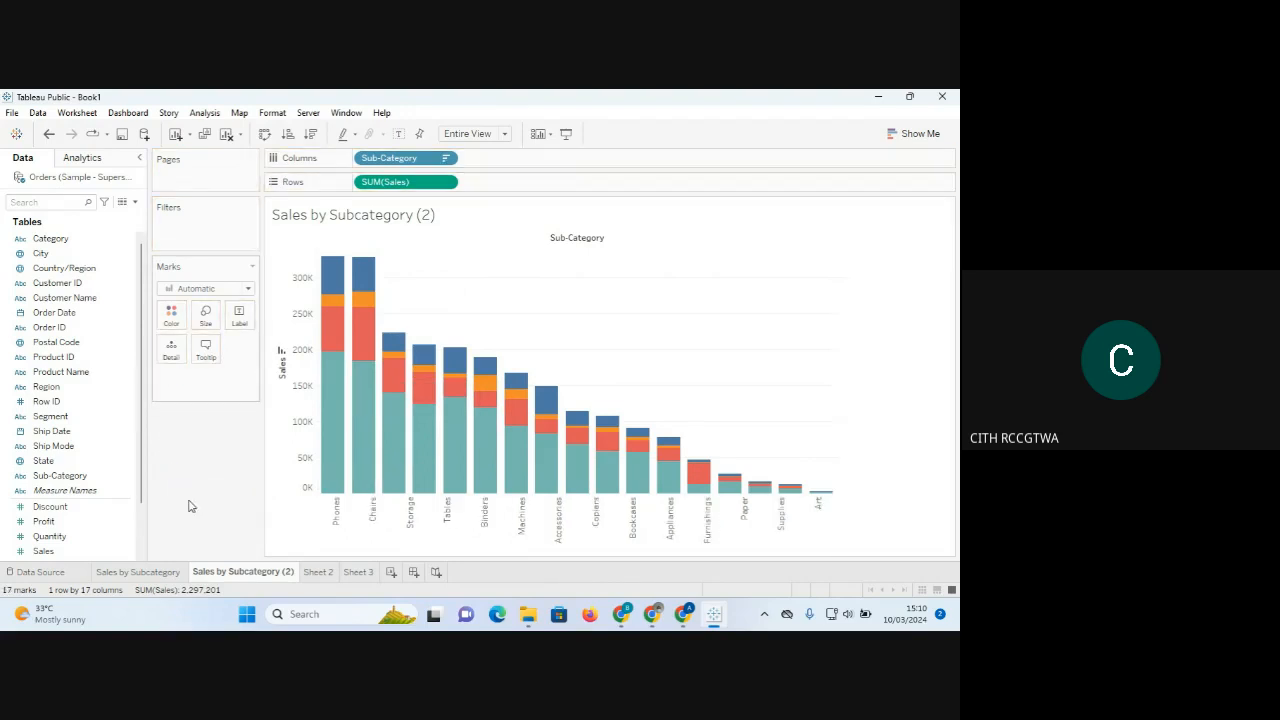
pyautogui.click(318, 573)
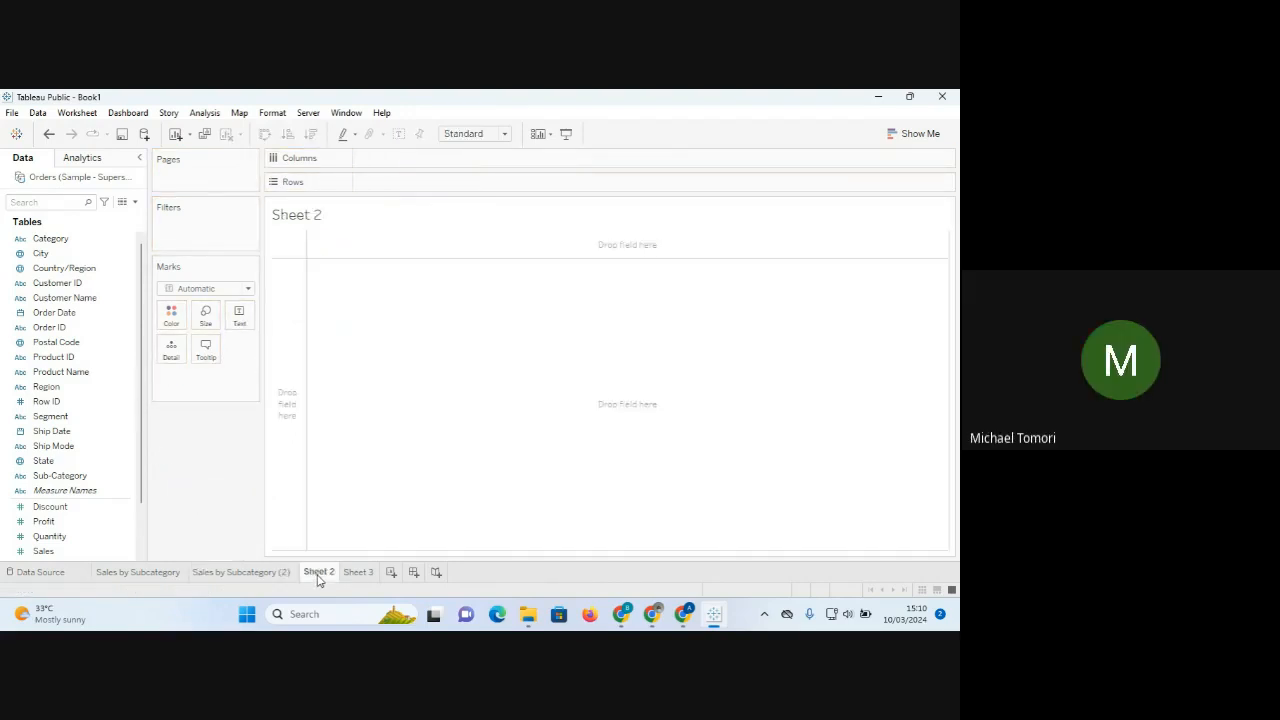
pyautogui.click(47, 433)
pyautogui.moveTo(50, 446); pyautogui.dragTo(387, 295)
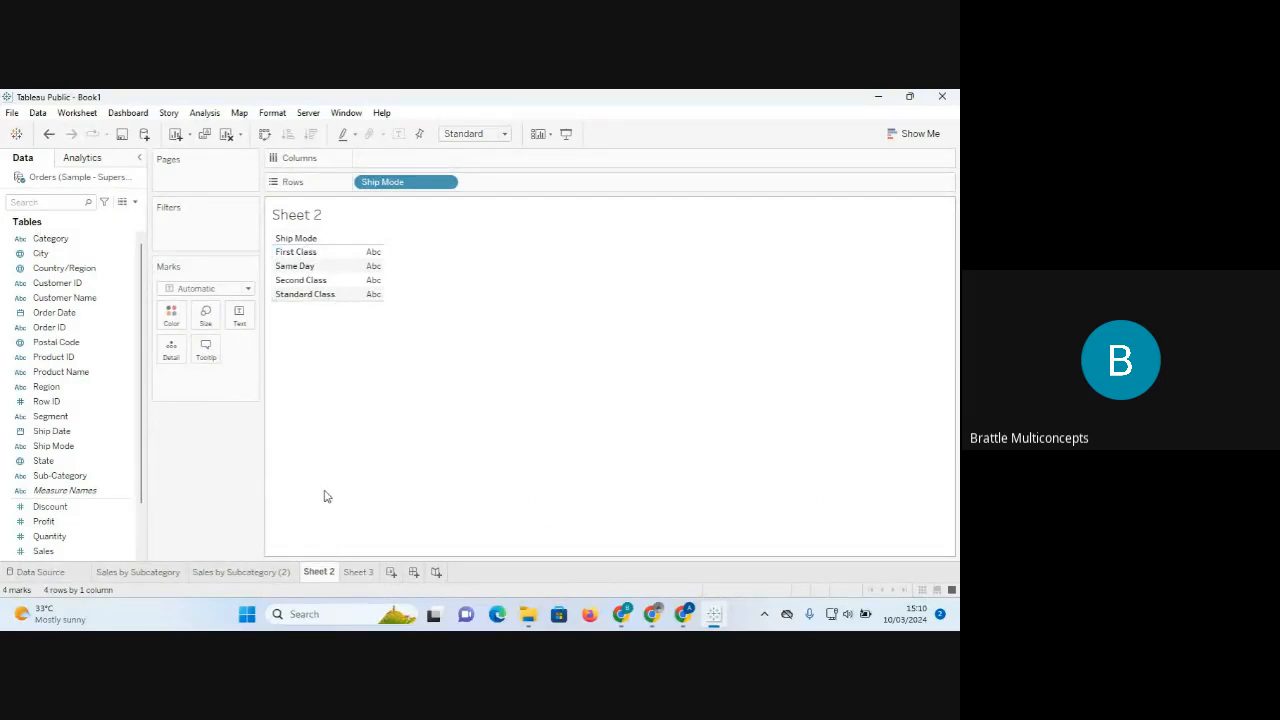
pyautogui.click(227, 134)
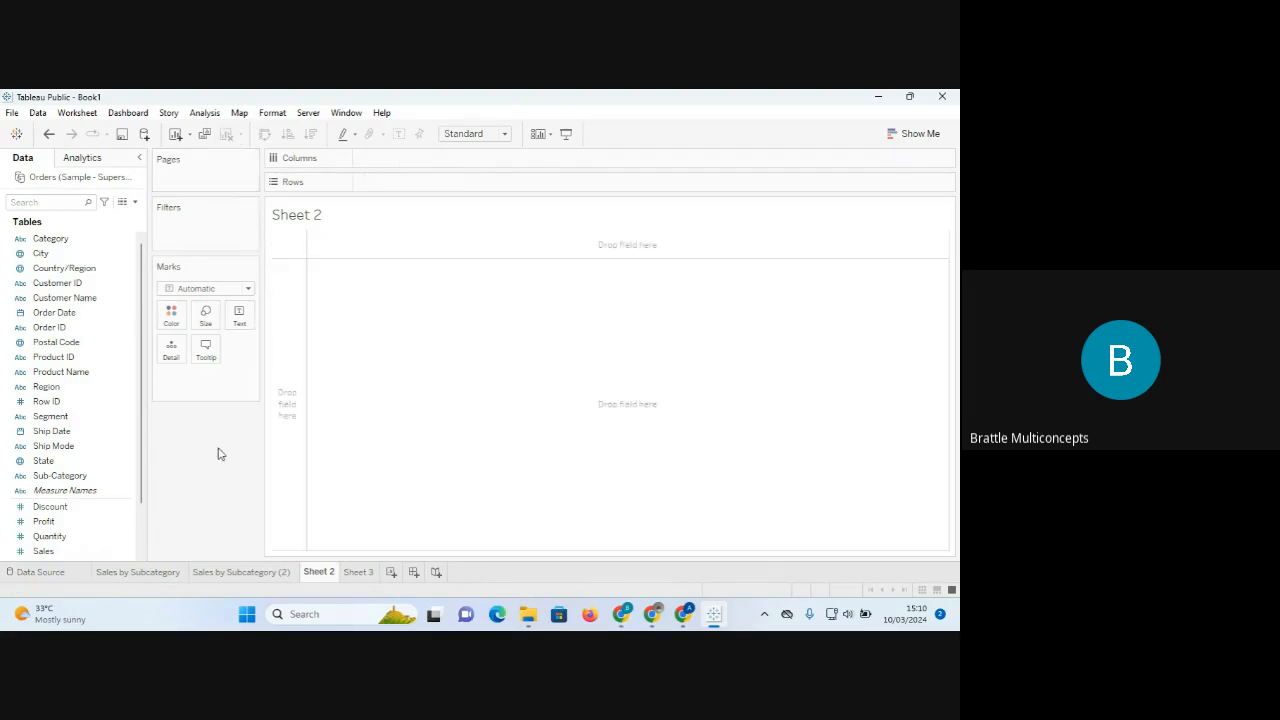
pyautogui.click(231, 572)
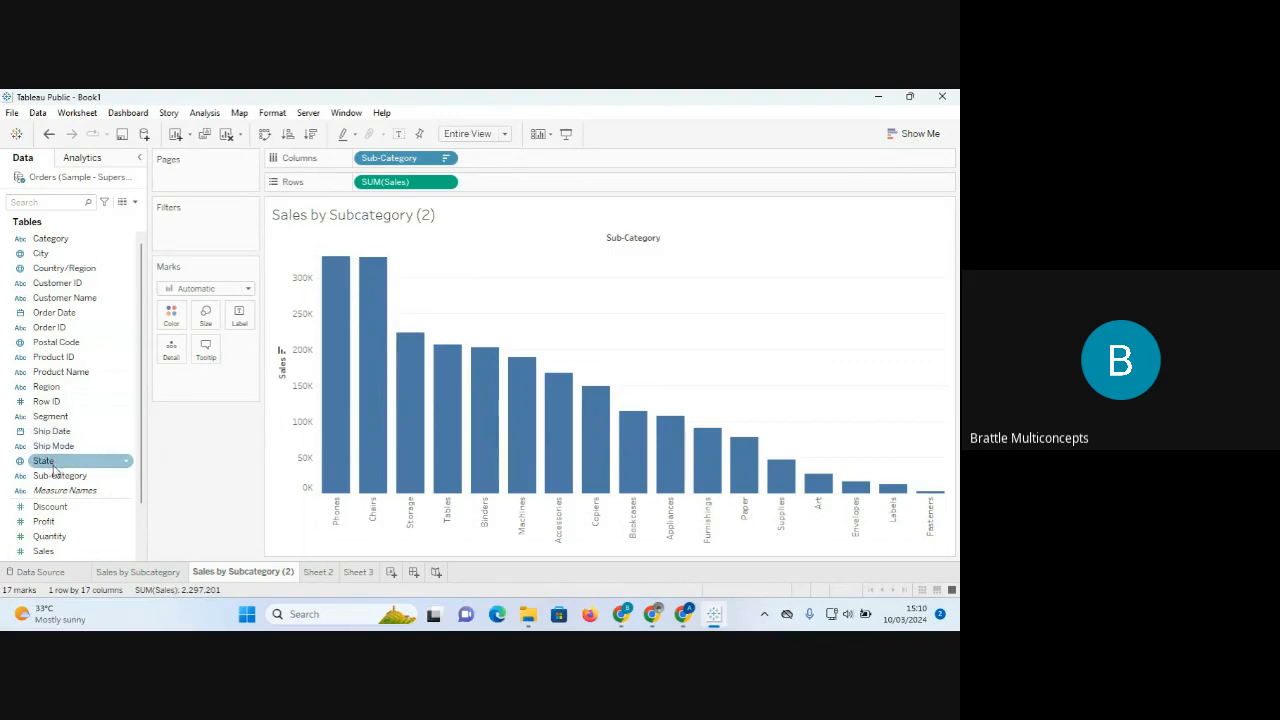
pyautogui.moveTo(53, 446); pyautogui.dragTo(170, 321)
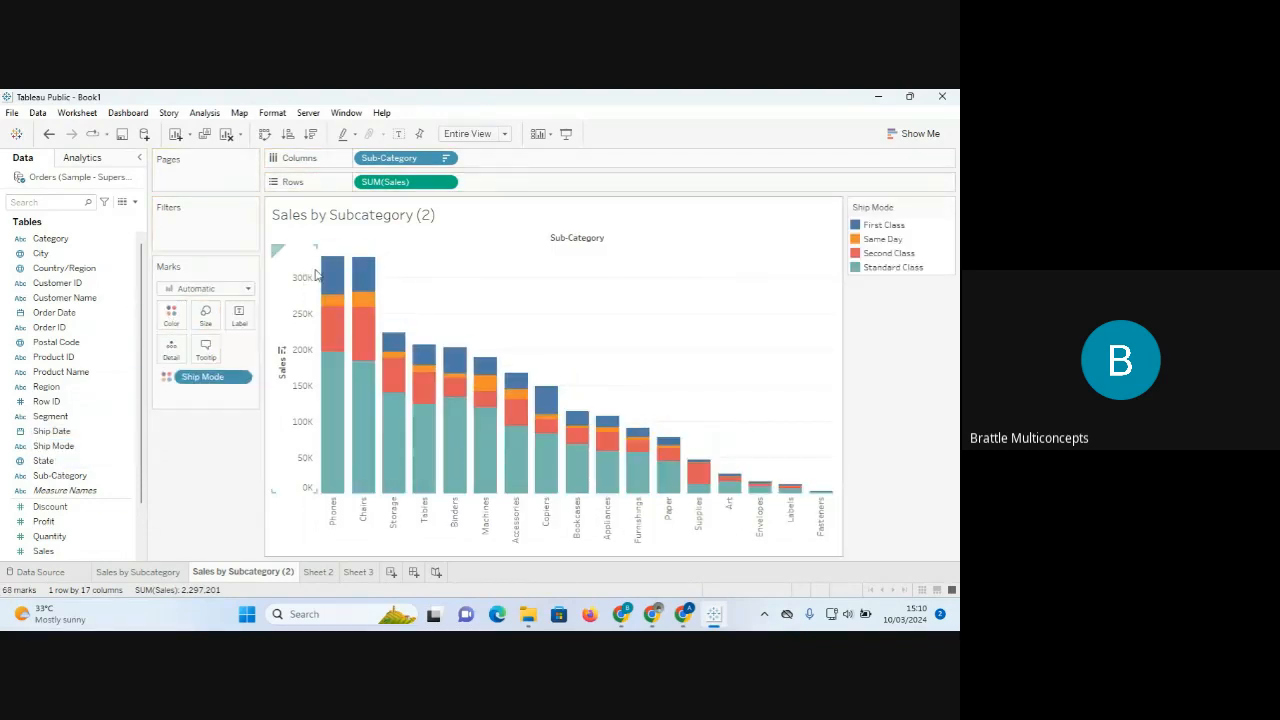
pyautogui.moveTo(333, 307)
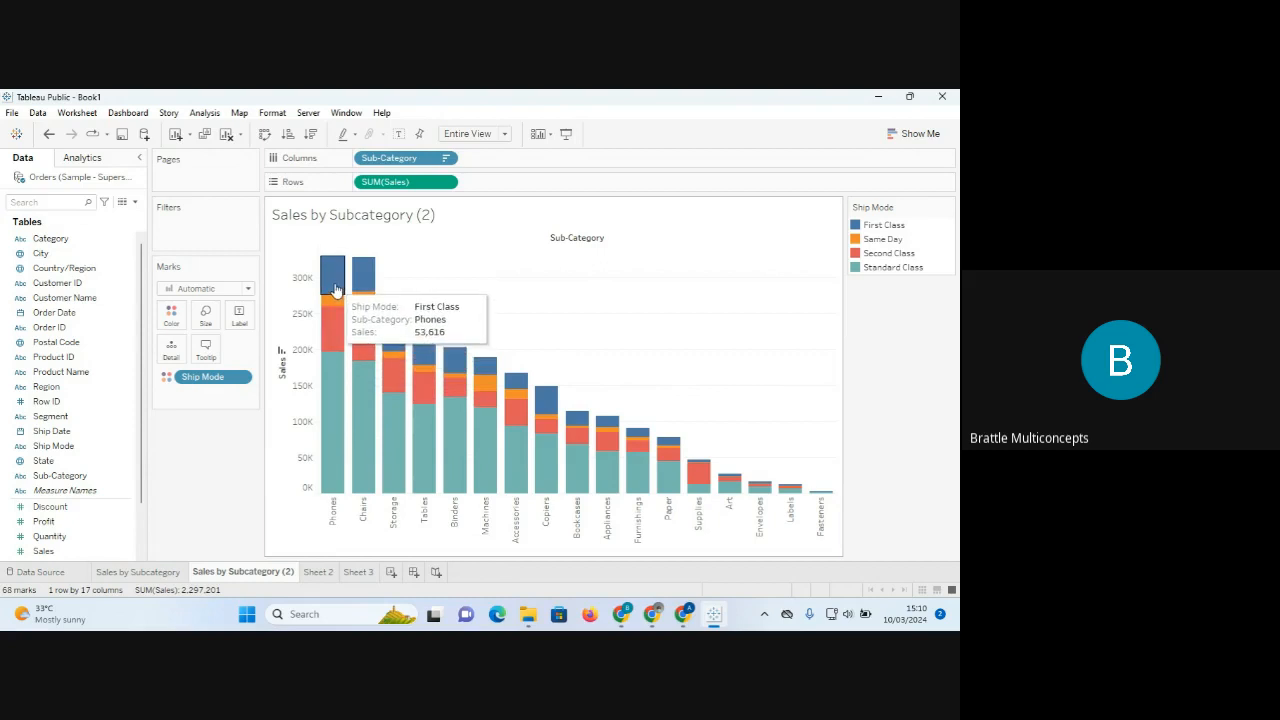
pyautogui.moveTo(211, 381); pyautogui.dragTo(150, 450)
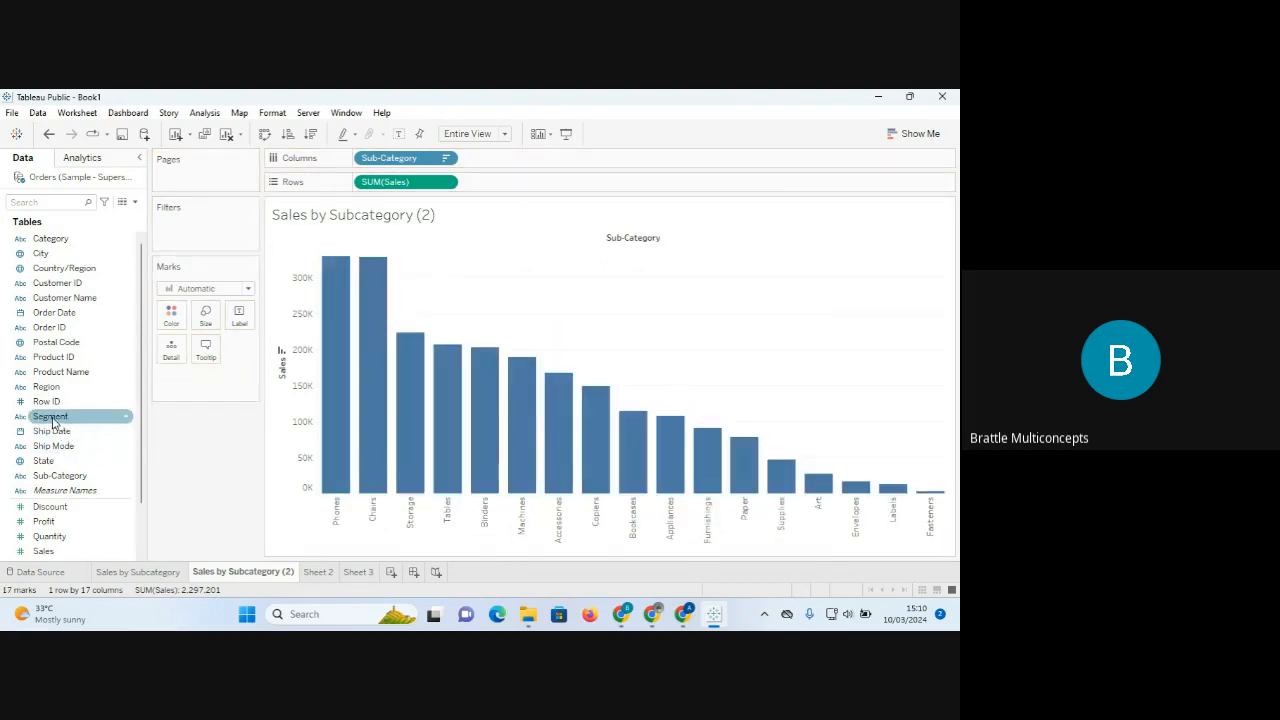
# Colour the copy's bars by Segment, then return to the original Sales by Subcategory sheet.
pyautogui.moveTo(52, 422); pyautogui.dragTo(172, 318)
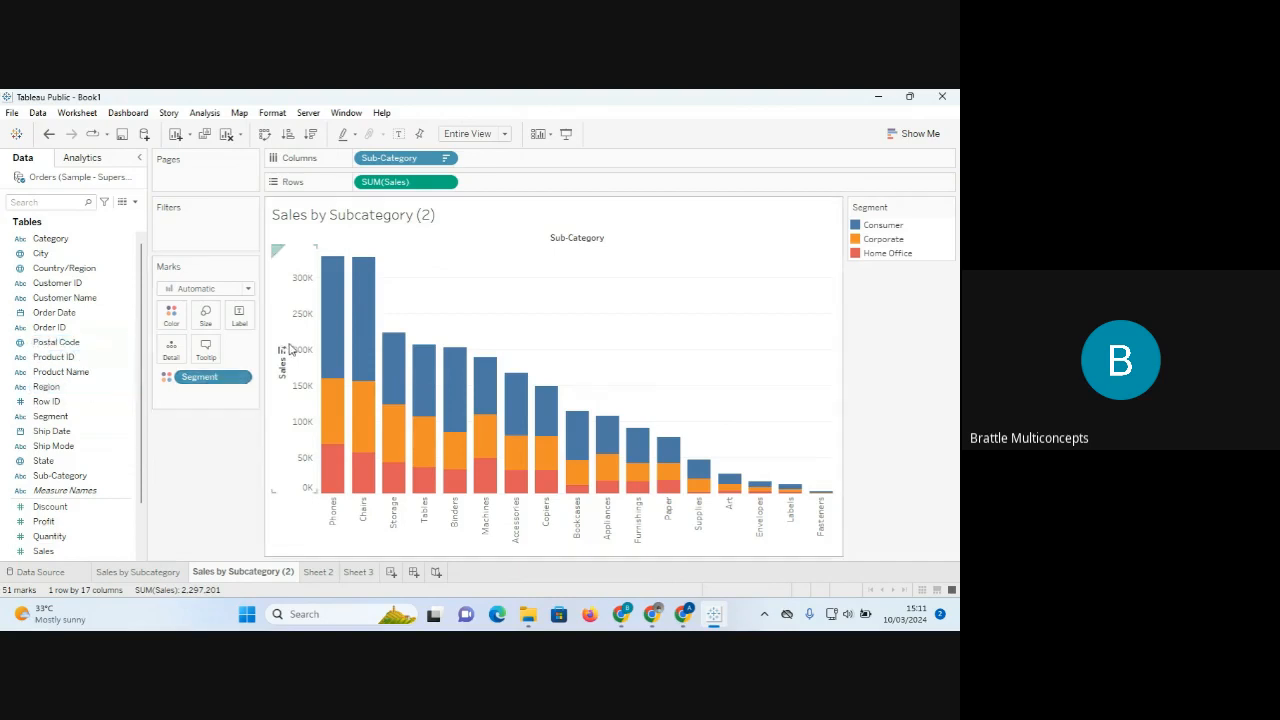
pyautogui.moveTo(342, 318)
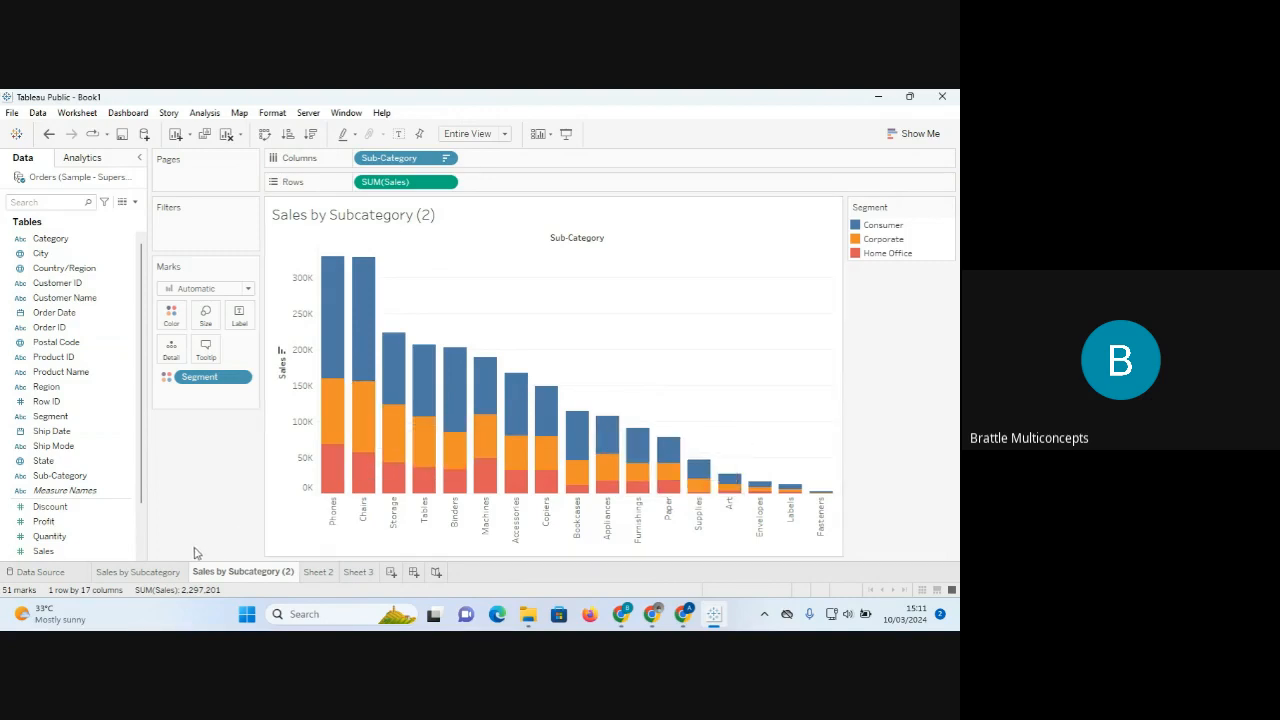
pyautogui.click(140, 572)
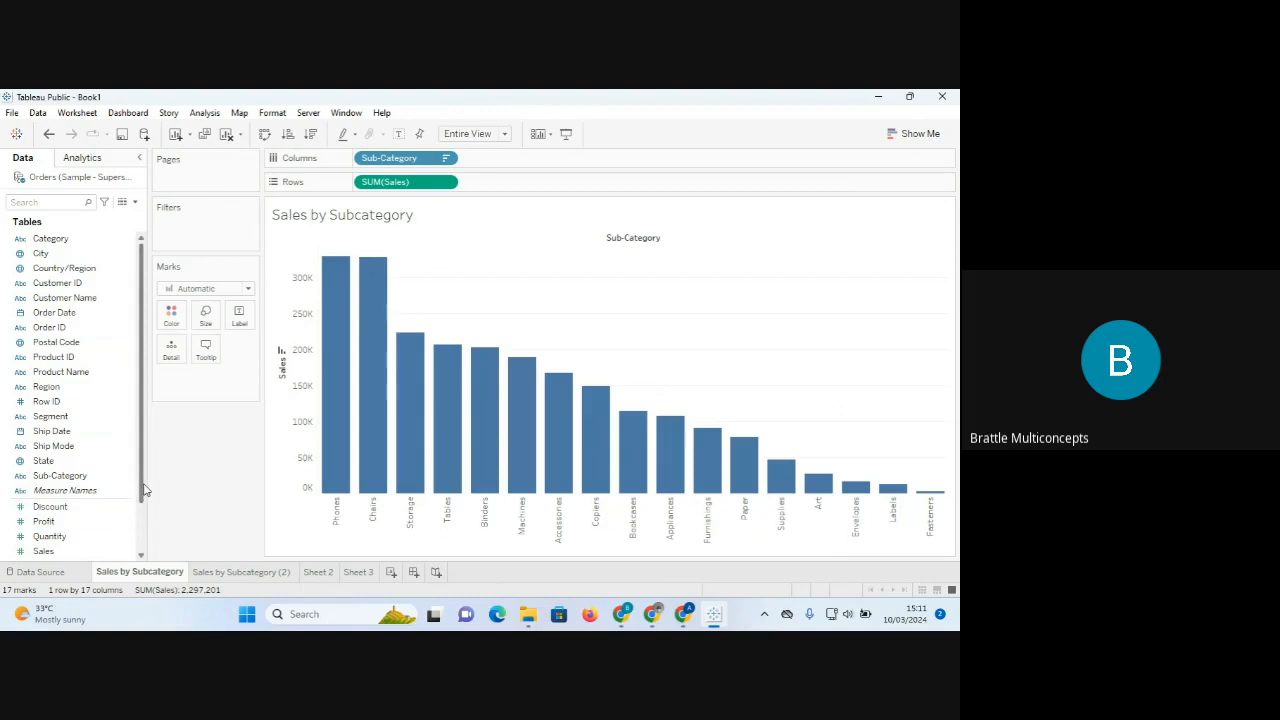
pyautogui.moveTo(141, 489); pyautogui.dragTo(140, 542)
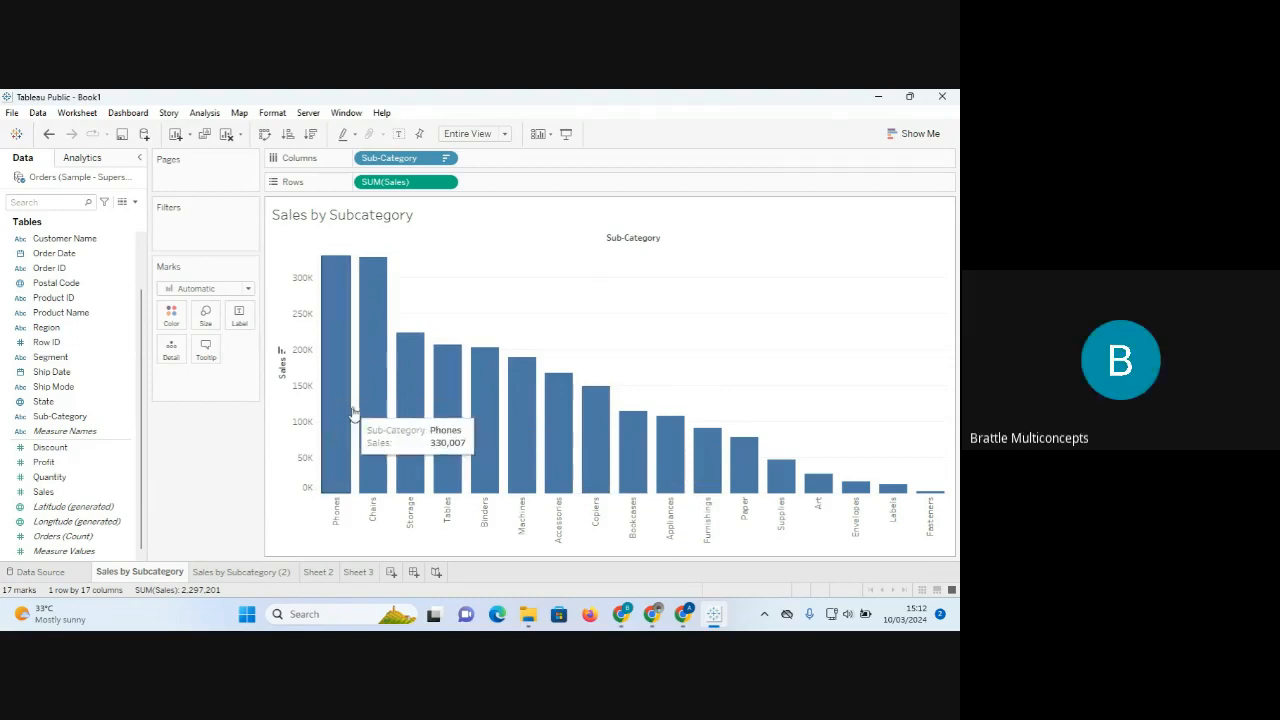
pyautogui.click(55, 449)
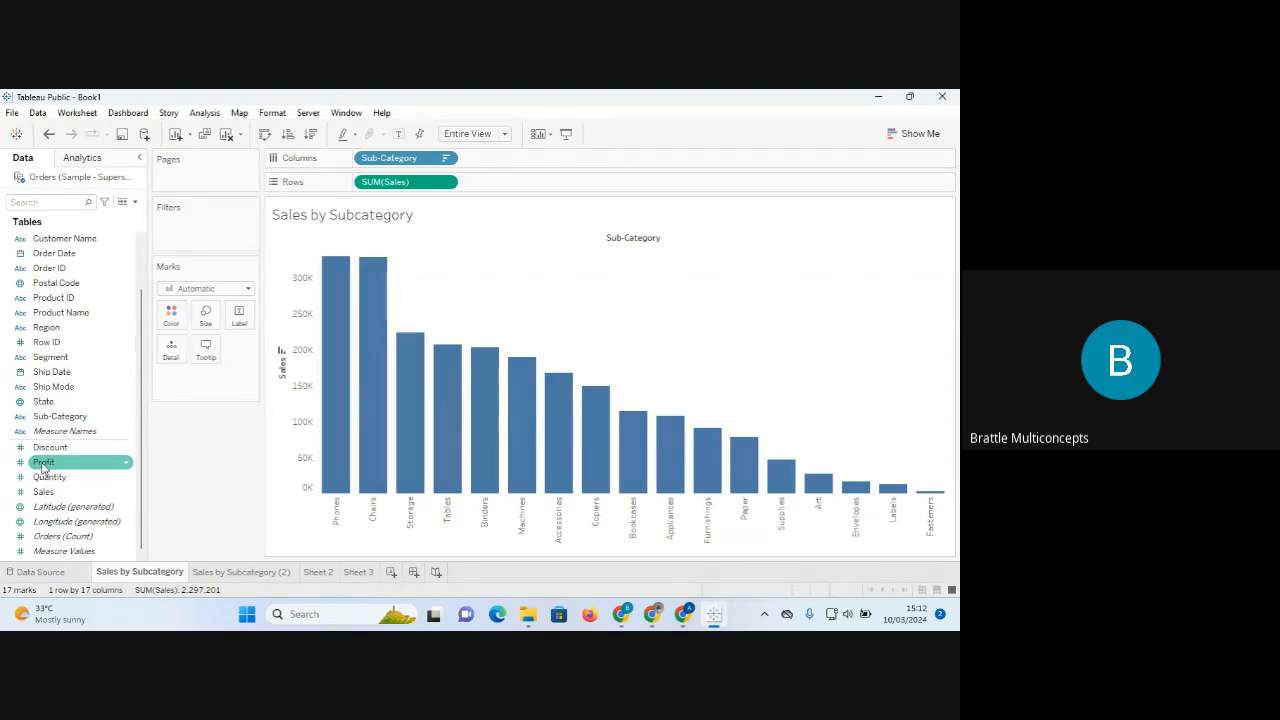
# Put Profit on Color so bars shade from -17,725 (orange) to 55,618 (blue).
pyautogui.moveTo(43, 465); pyautogui.dragTo(170, 318)
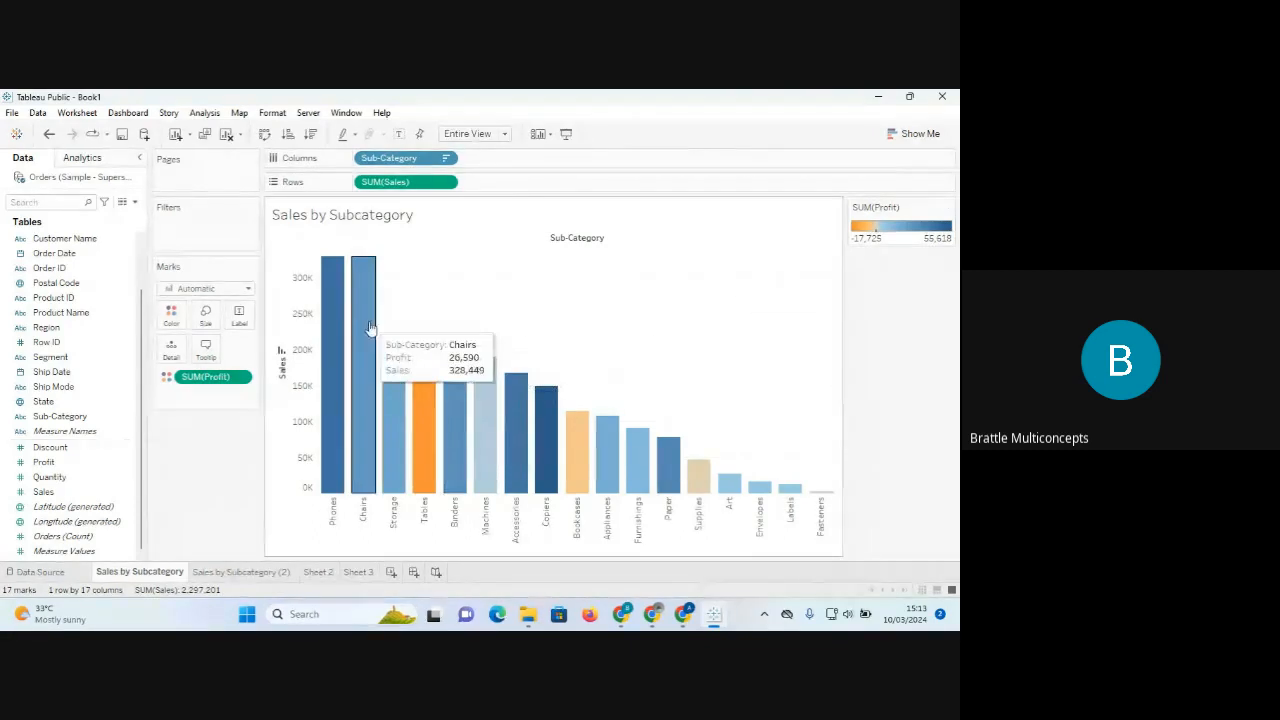
pyautogui.moveTo(417, 398)
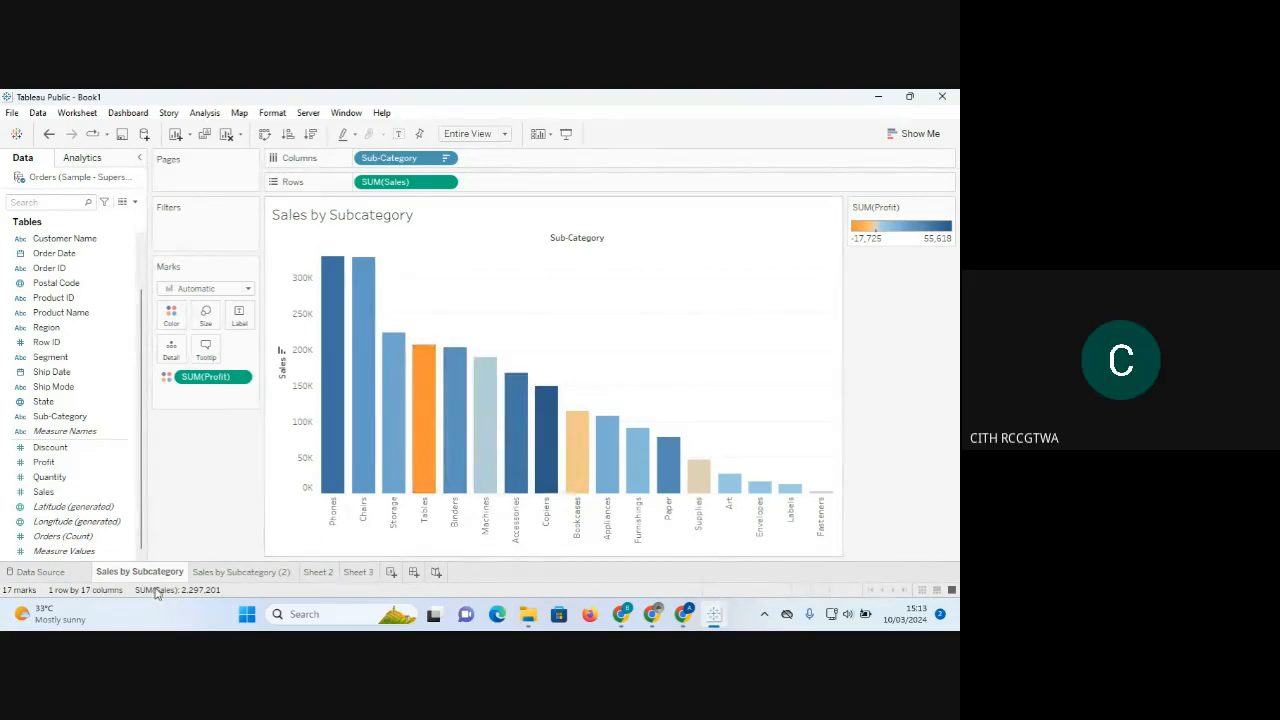
pyautogui.click(226, 575)
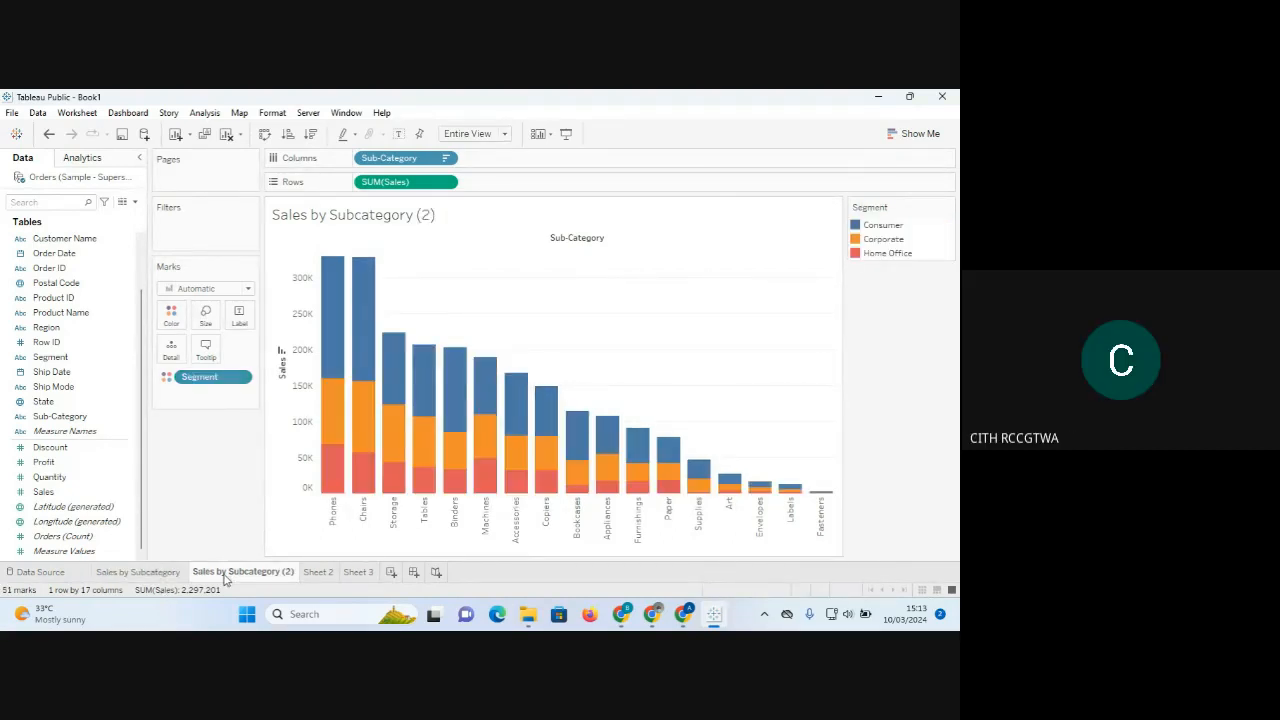
pyautogui.click(150, 572)
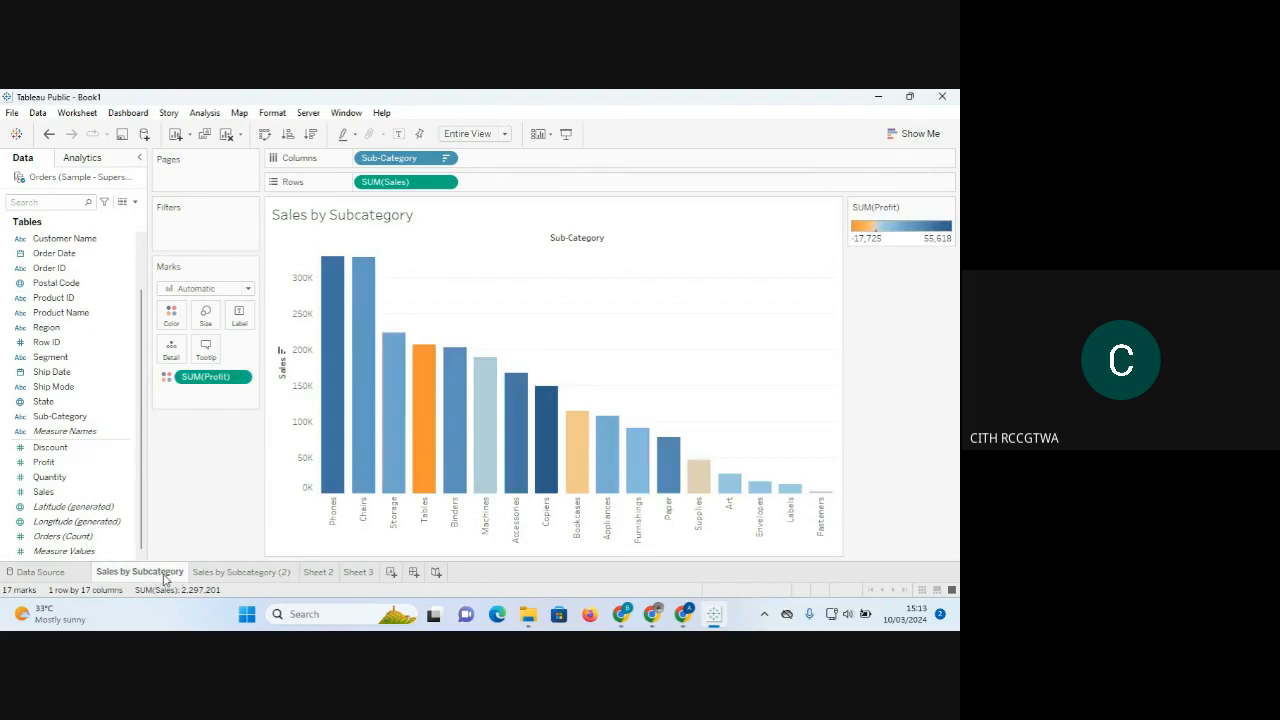
pyautogui.moveTo(165, 580)
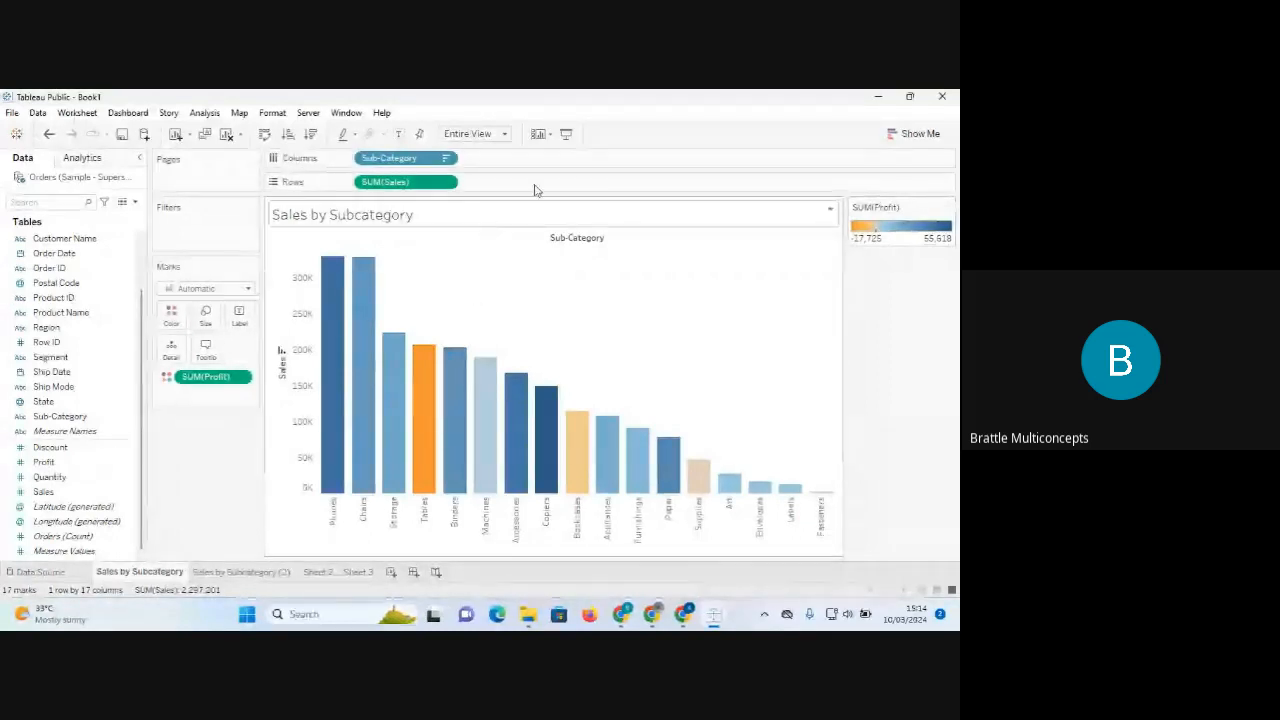
pyautogui.click(240, 572)
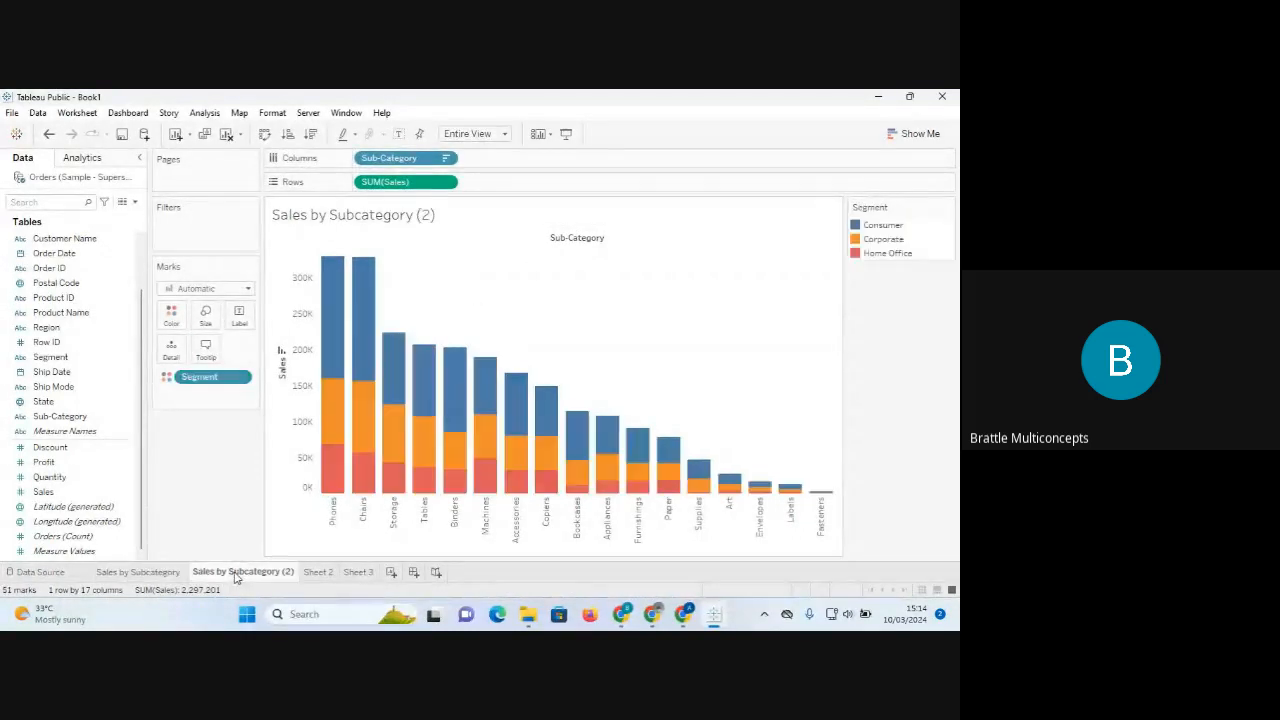
pyautogui.click(157, 572)
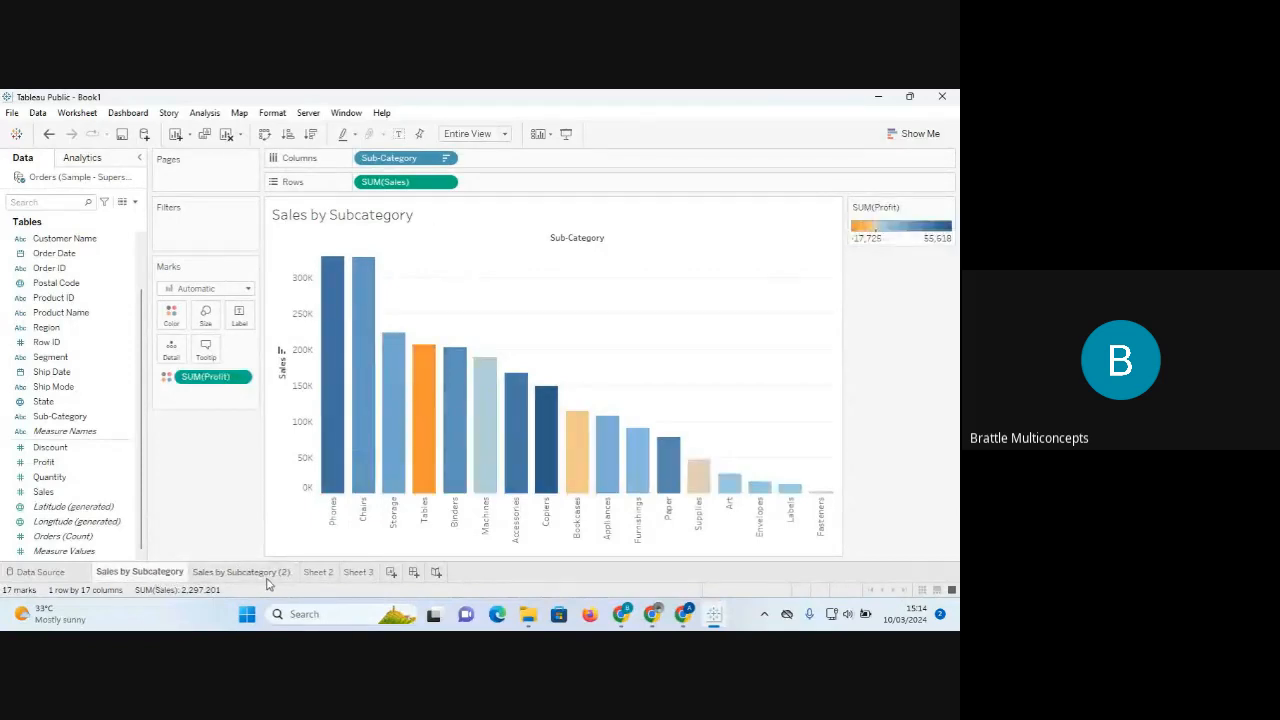
pyautogui.click(257, 578)
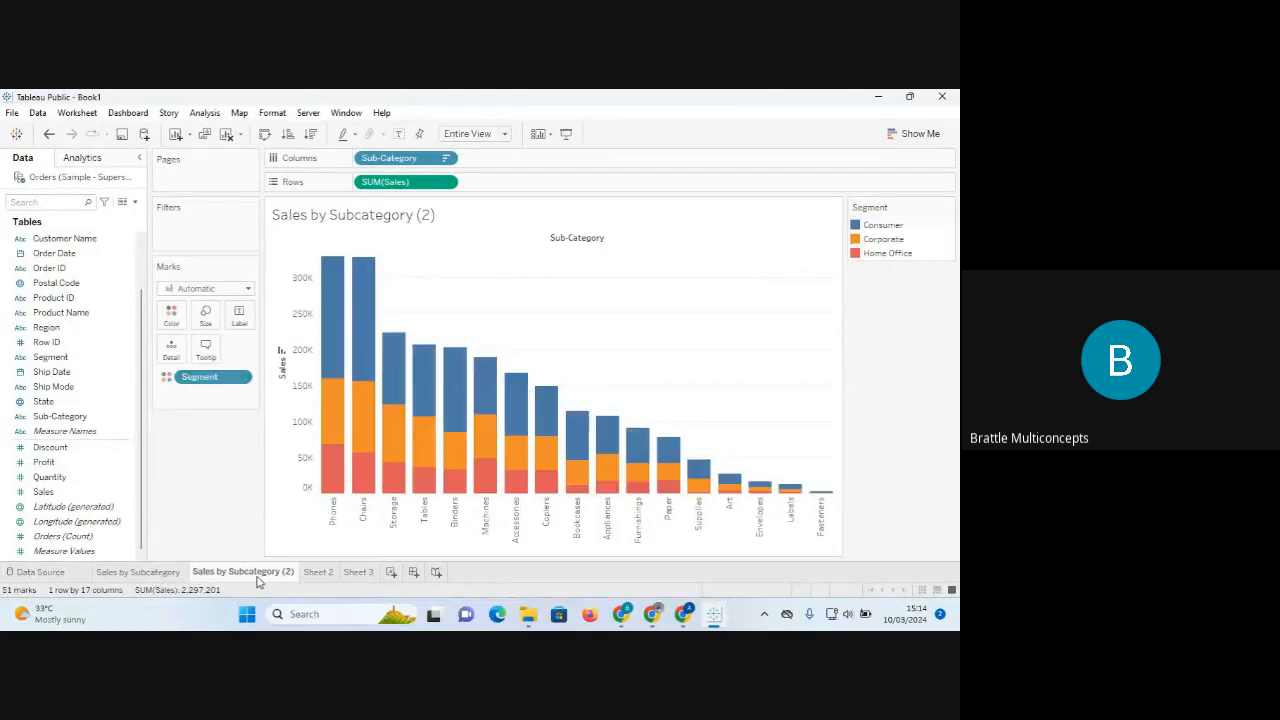
pyautogui.click(173, 573)
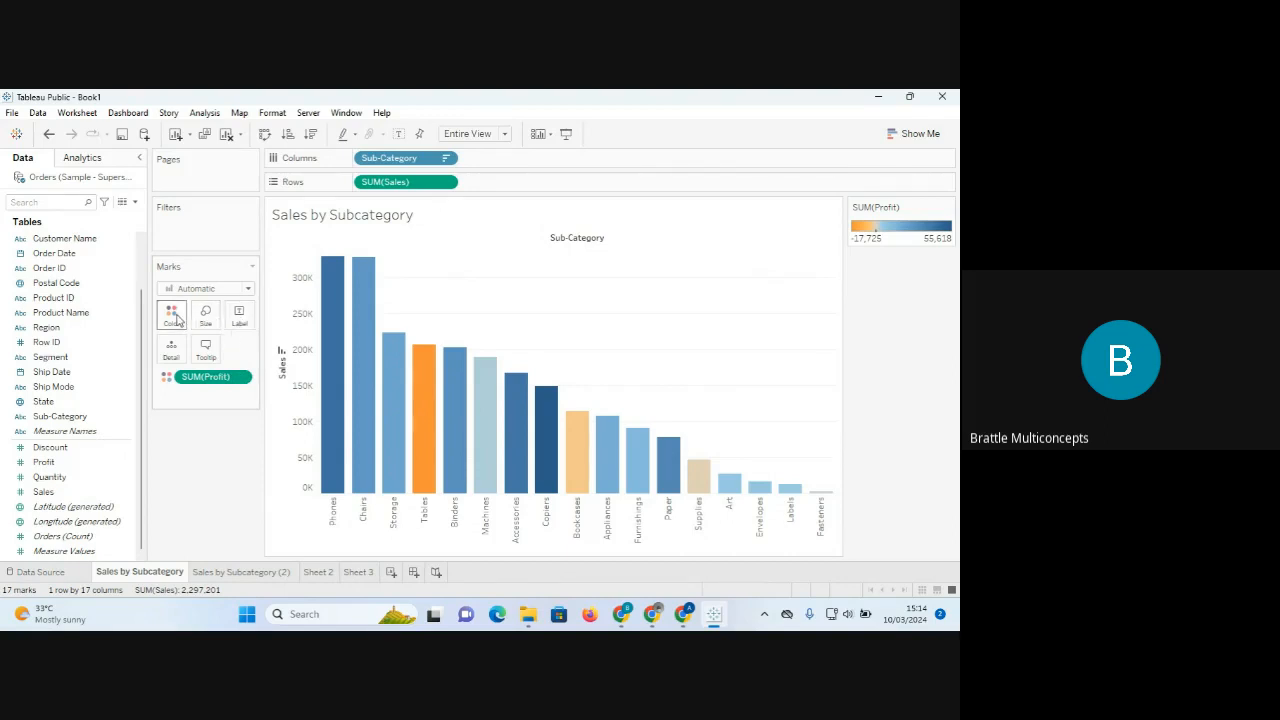
pyautogui.click(258, 577)
pyautogui.click(166, 574)
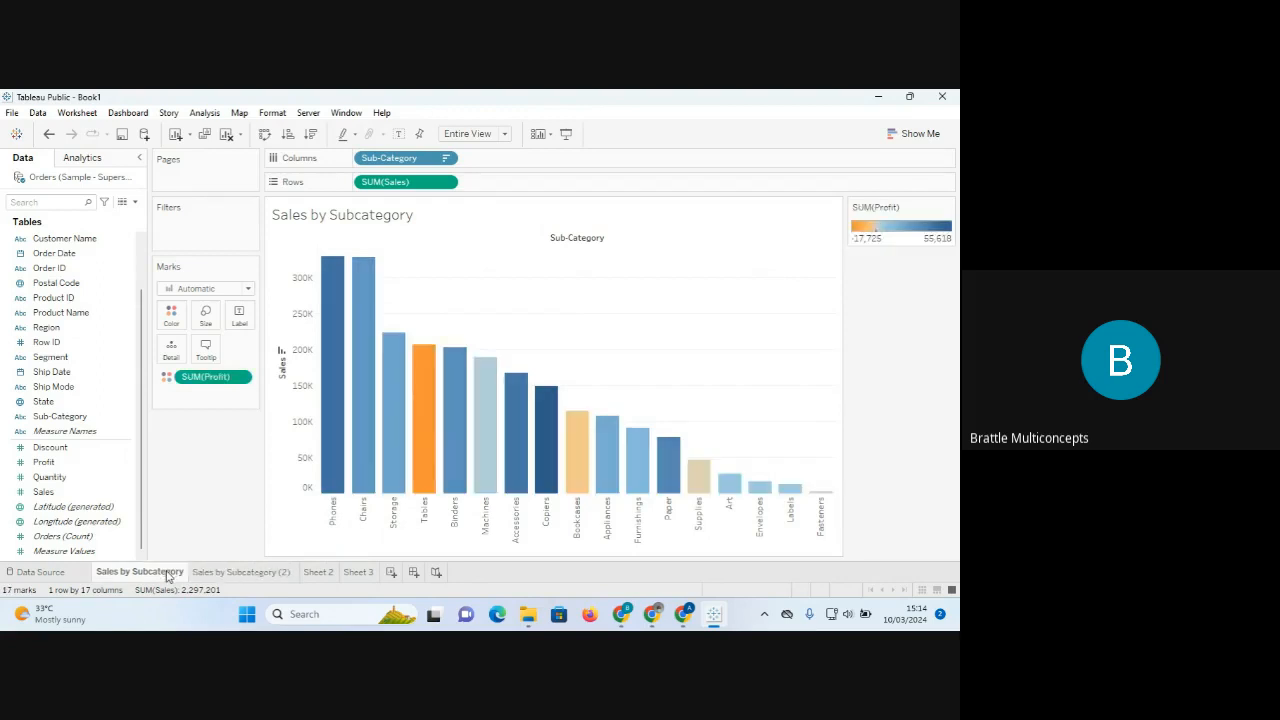
pyautogui.click(239, 315)
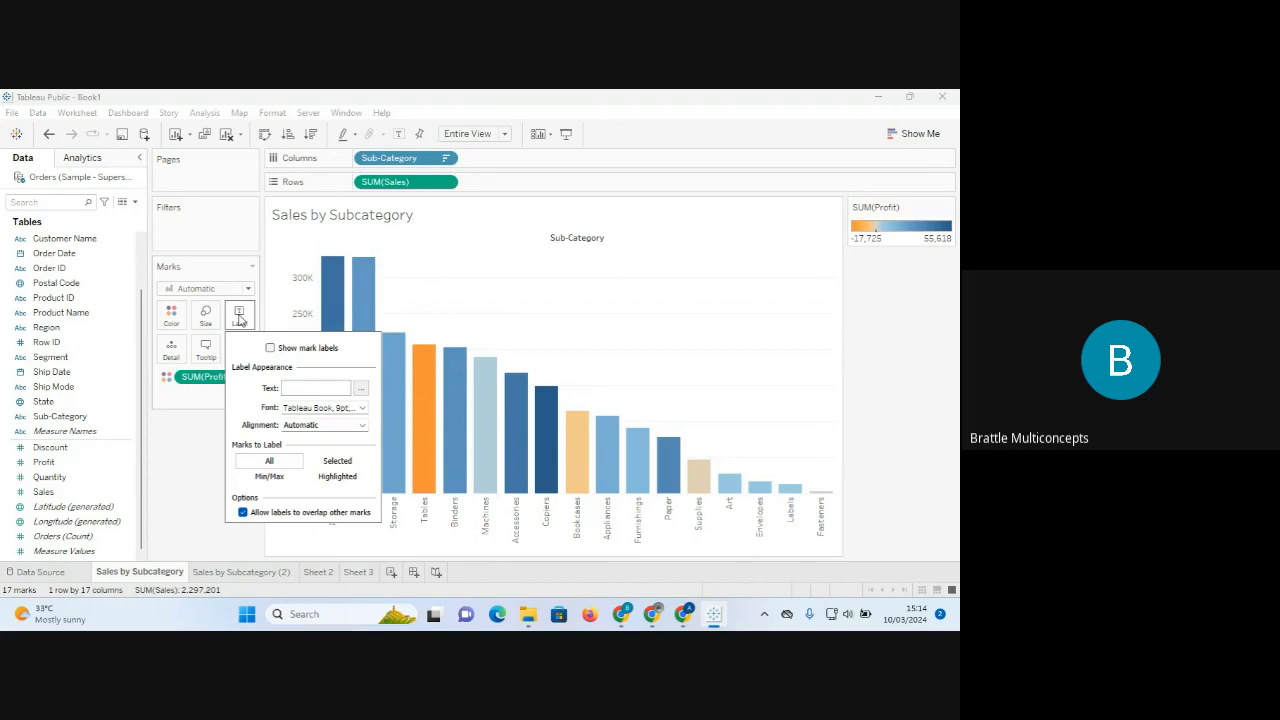
pyautogui.click(239, 317)
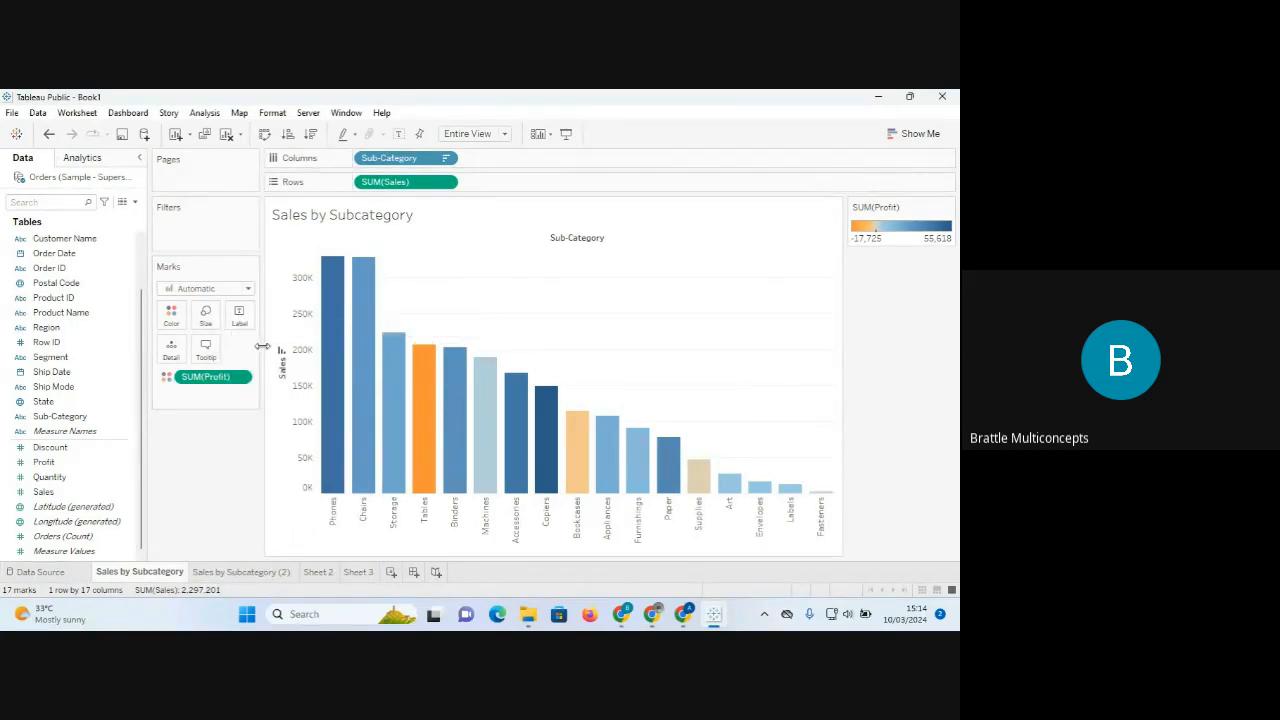
pyautogui.click(240, 318)
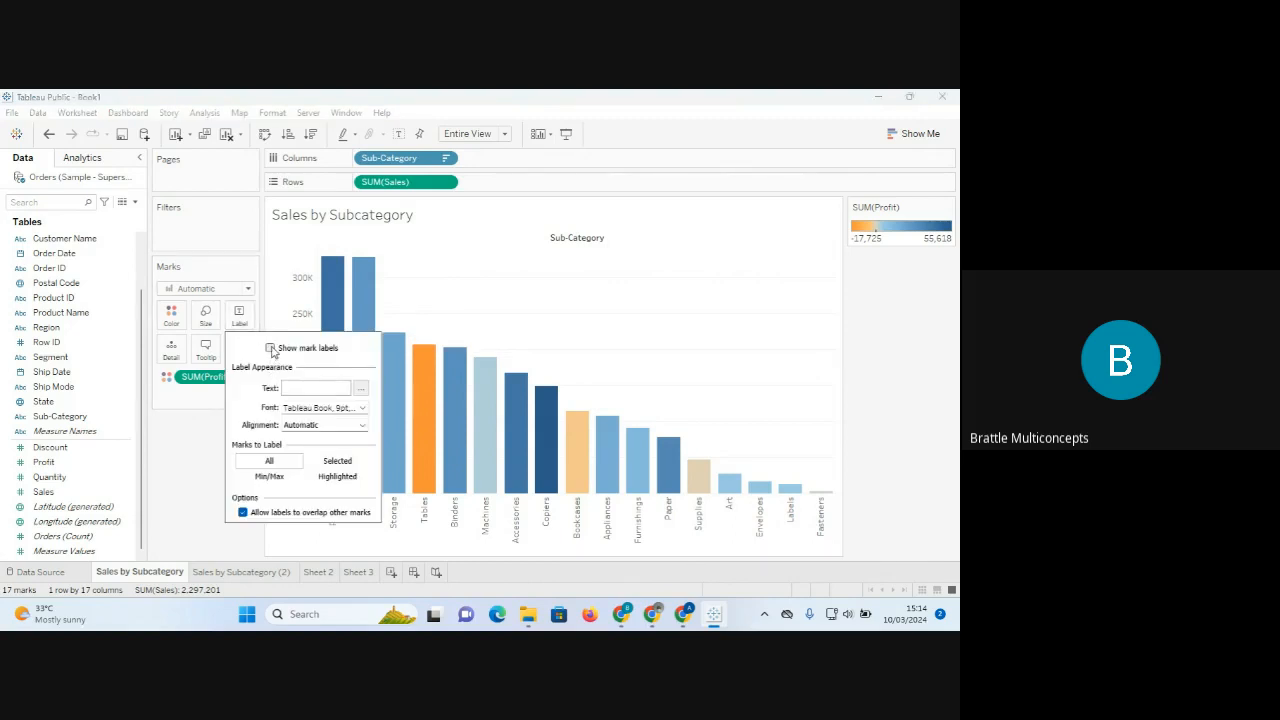
pyautogui.click(270, 348)
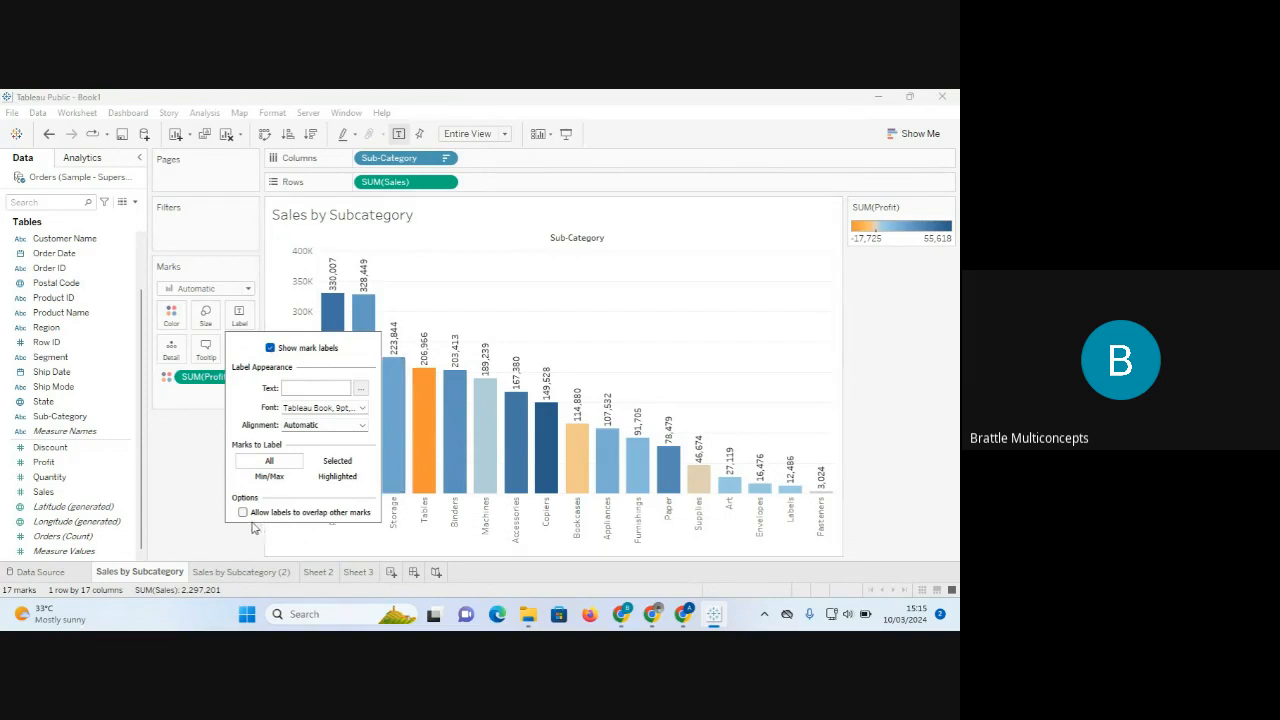
pyautogui.click(203, 539)
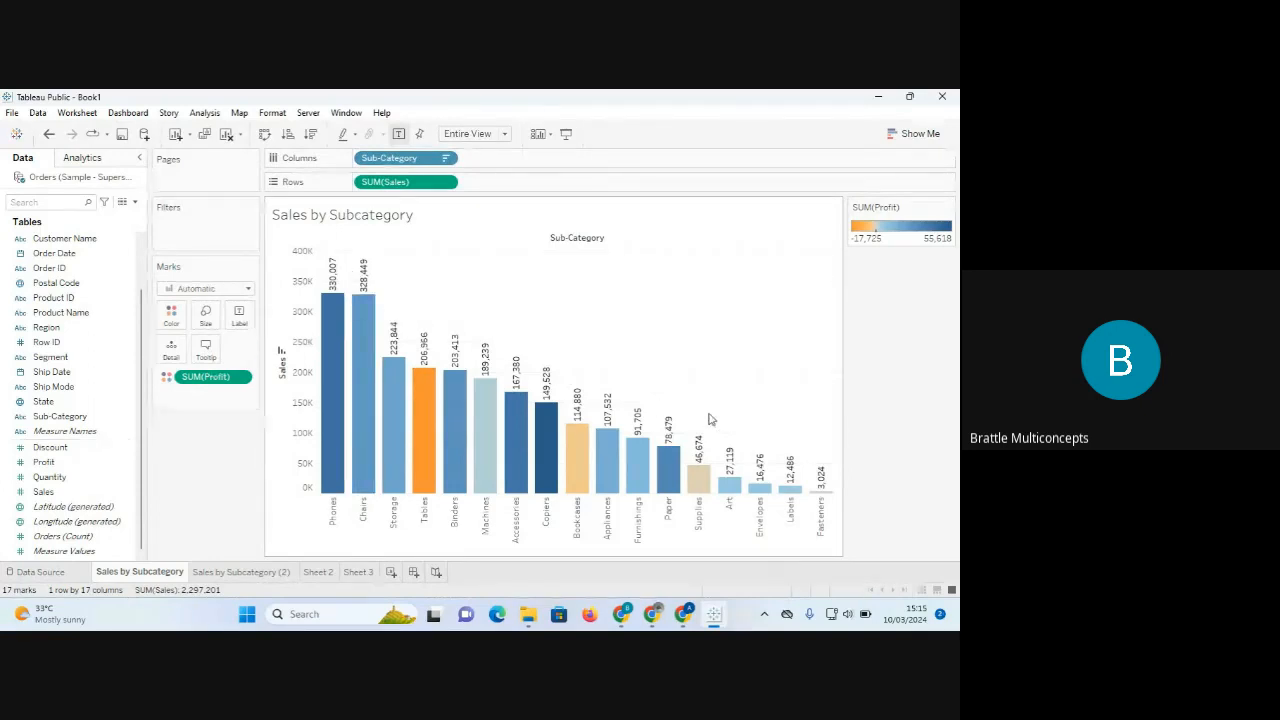
pyautogui.click(239, 316)
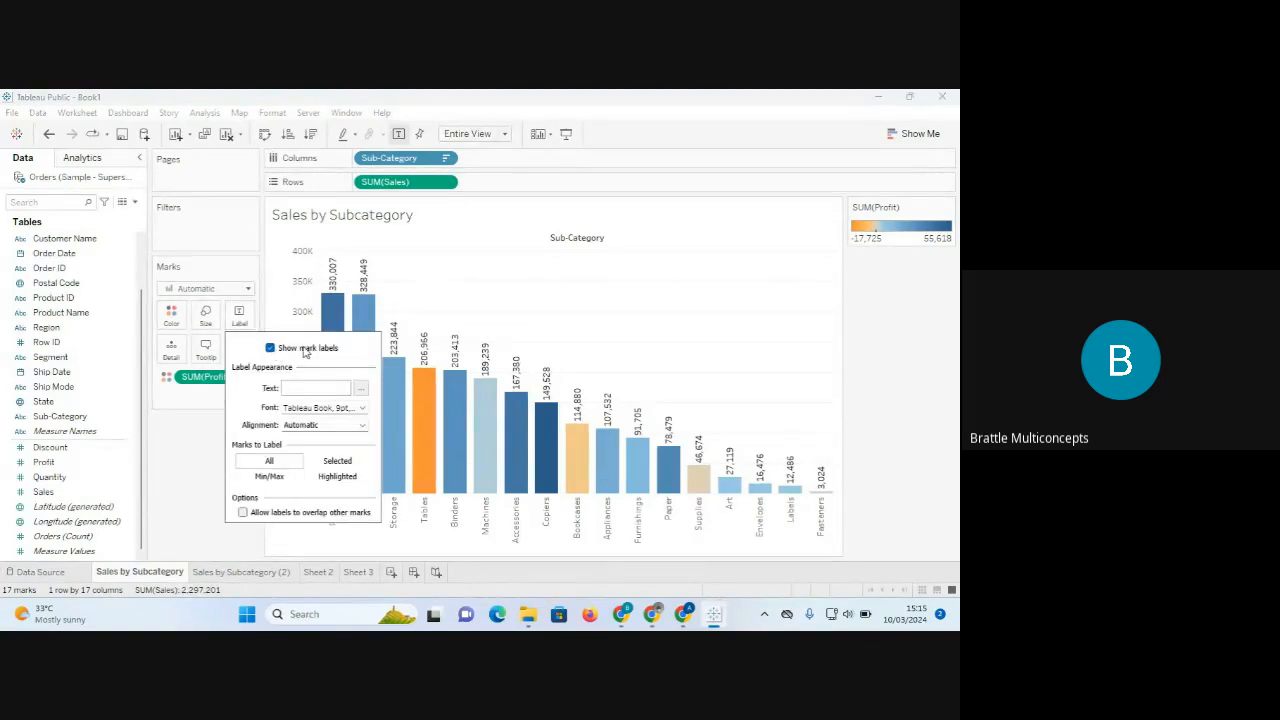
pyautogui.moveTo(330, 290)
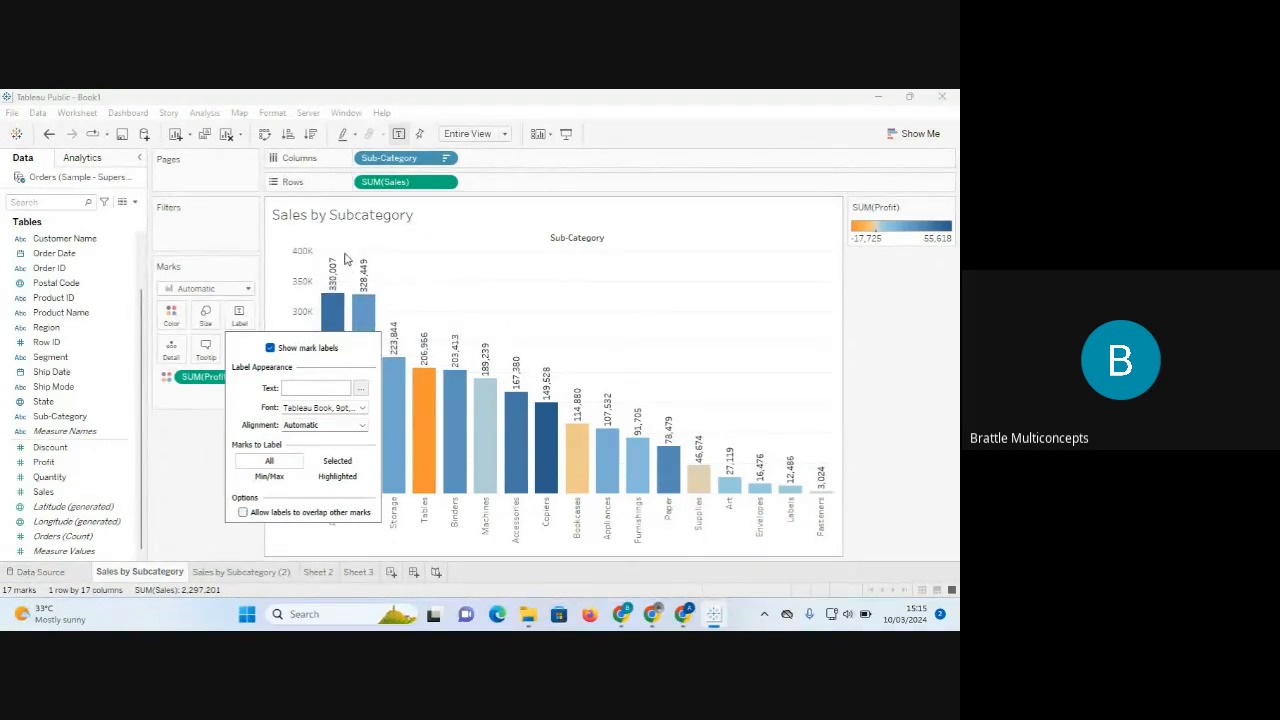
pyautogui.click(362, 426)
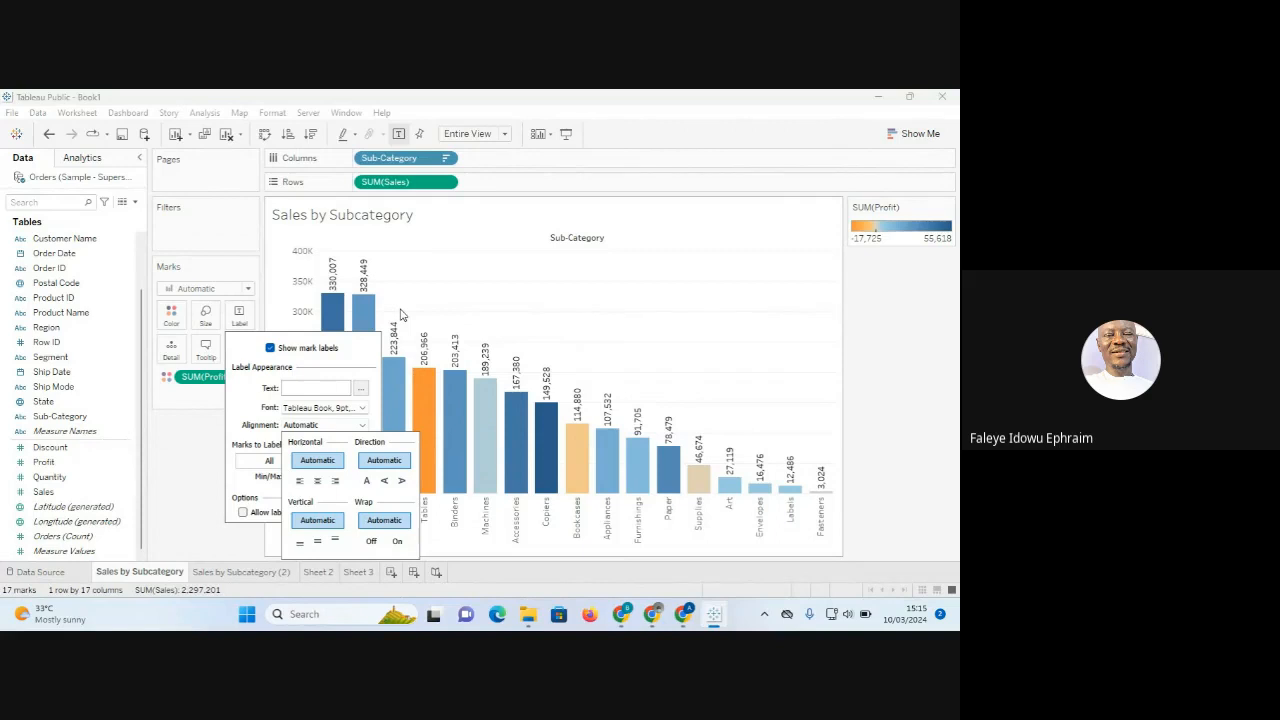
pyautogui.click(240, 316)
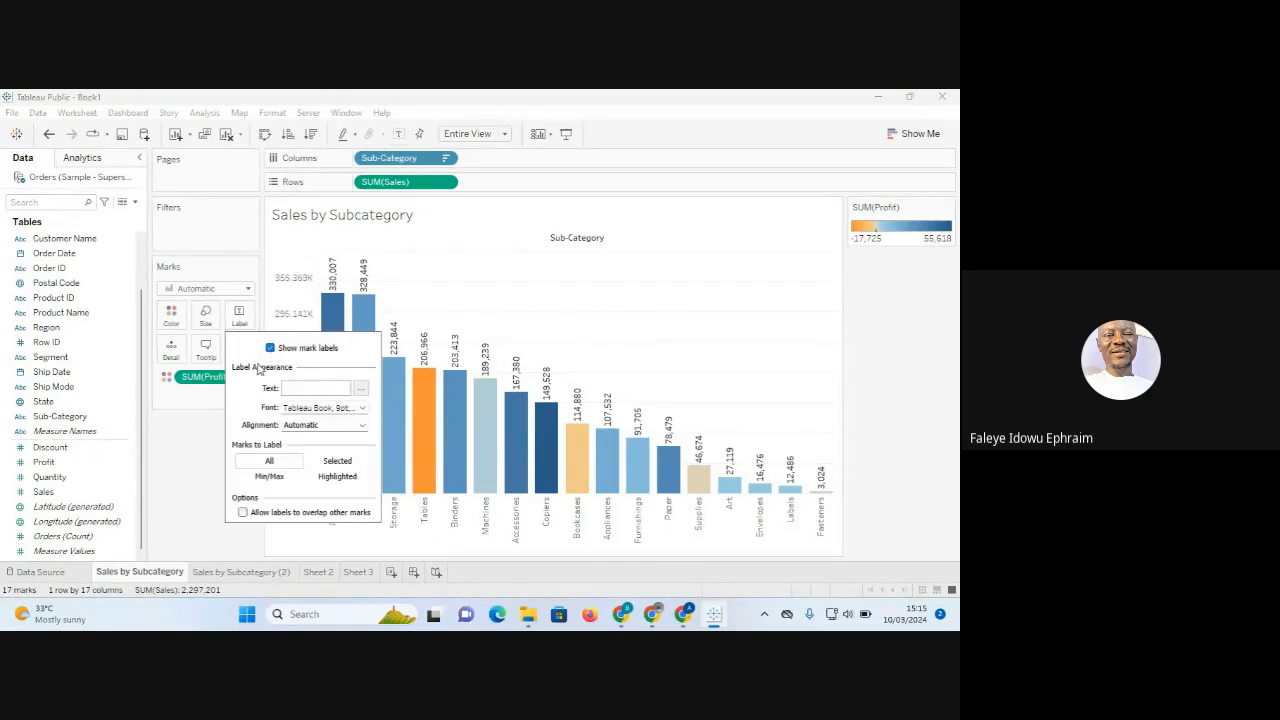
pyautogui.click(270, 348)
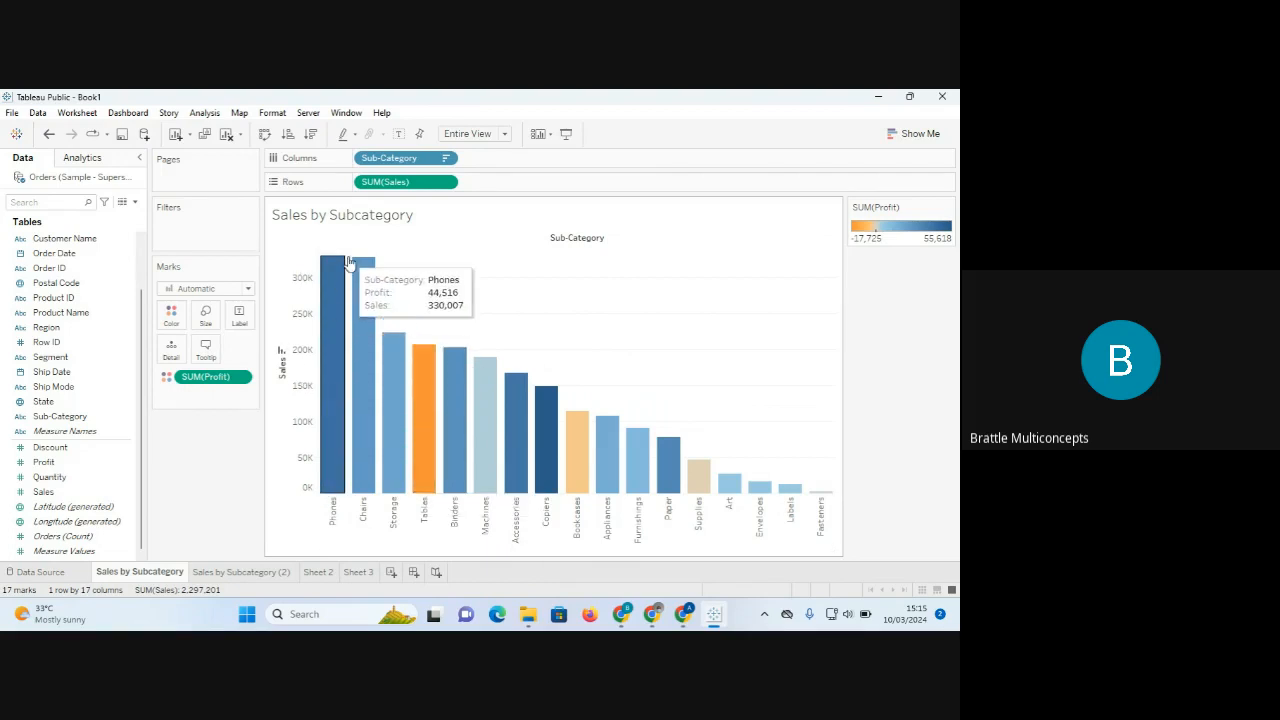
pyautogui.moveTo(378, 342)
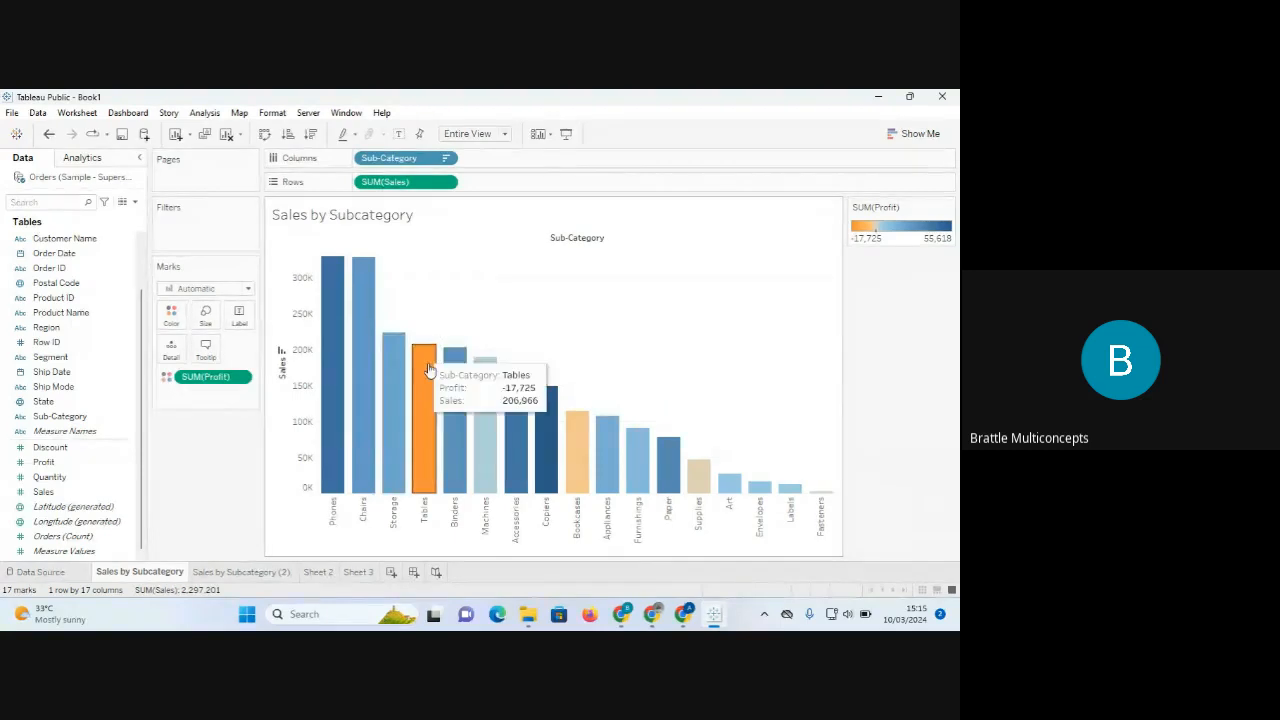
pyautogui.moveTo(607, 430)
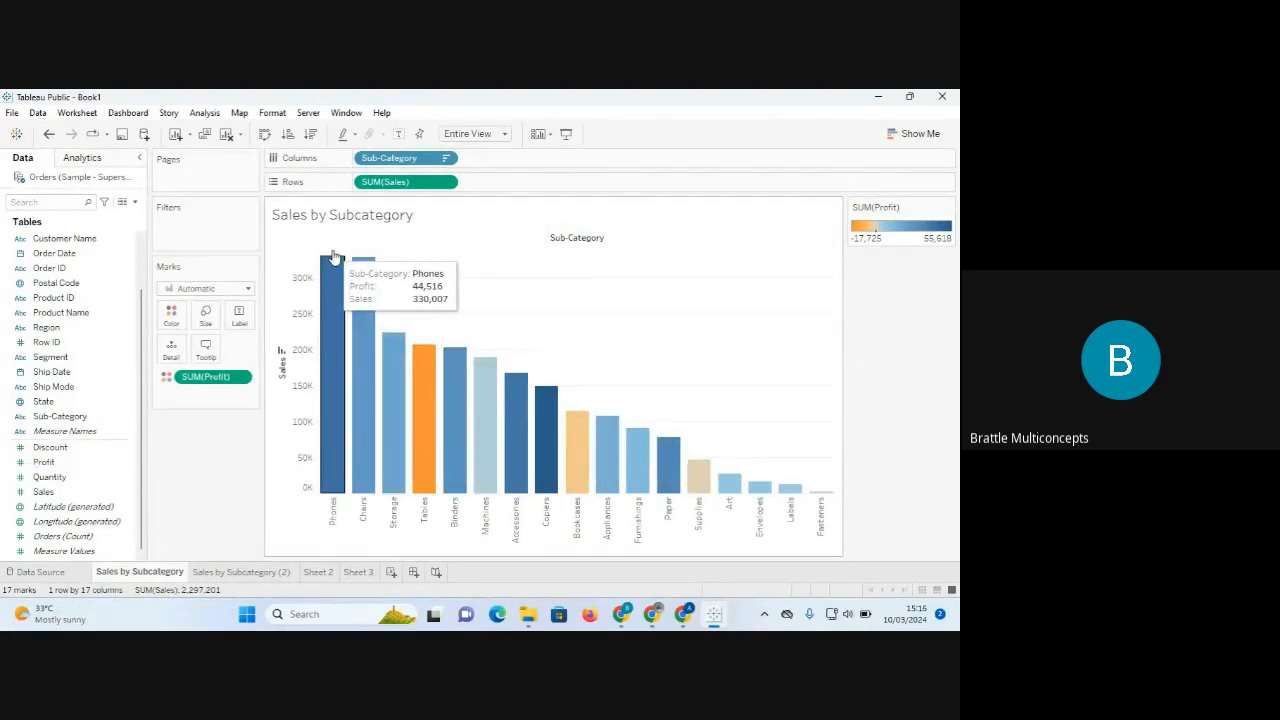
# Show sales values as bar labels and set their alignment direction to horizontal.
pyautogui.click(240, 321)
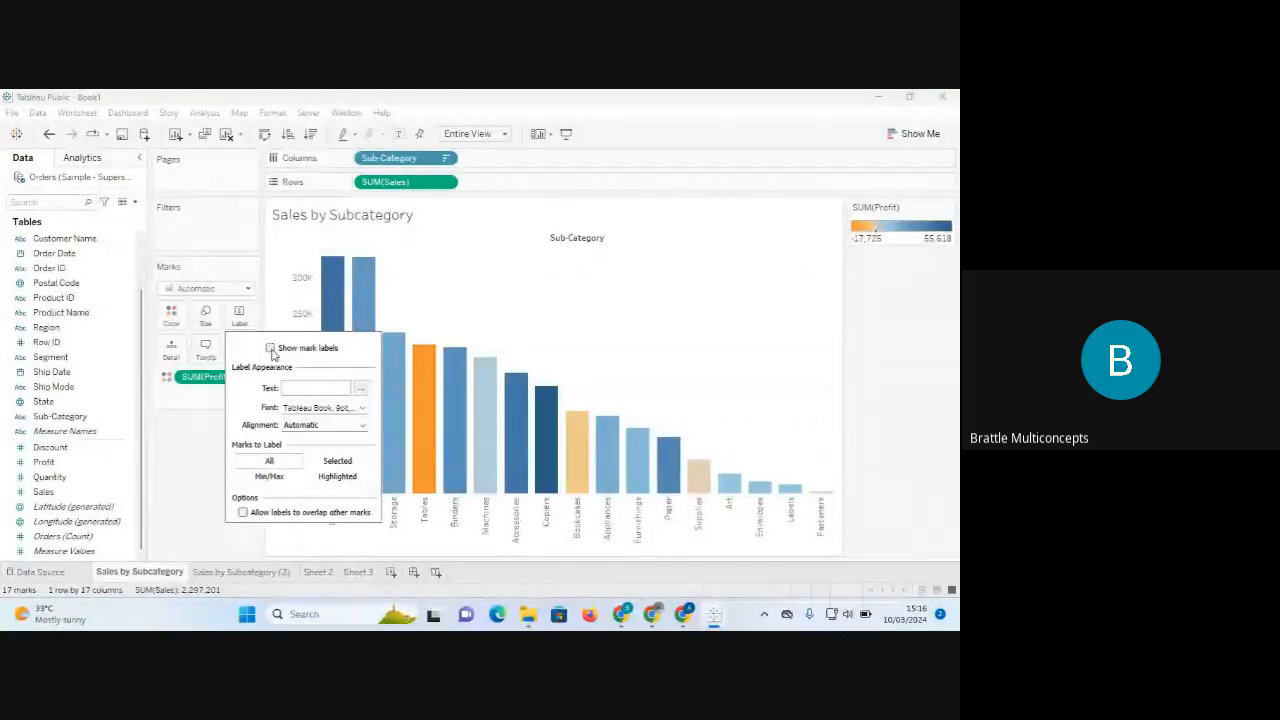
pyautogui.click(270, 348)
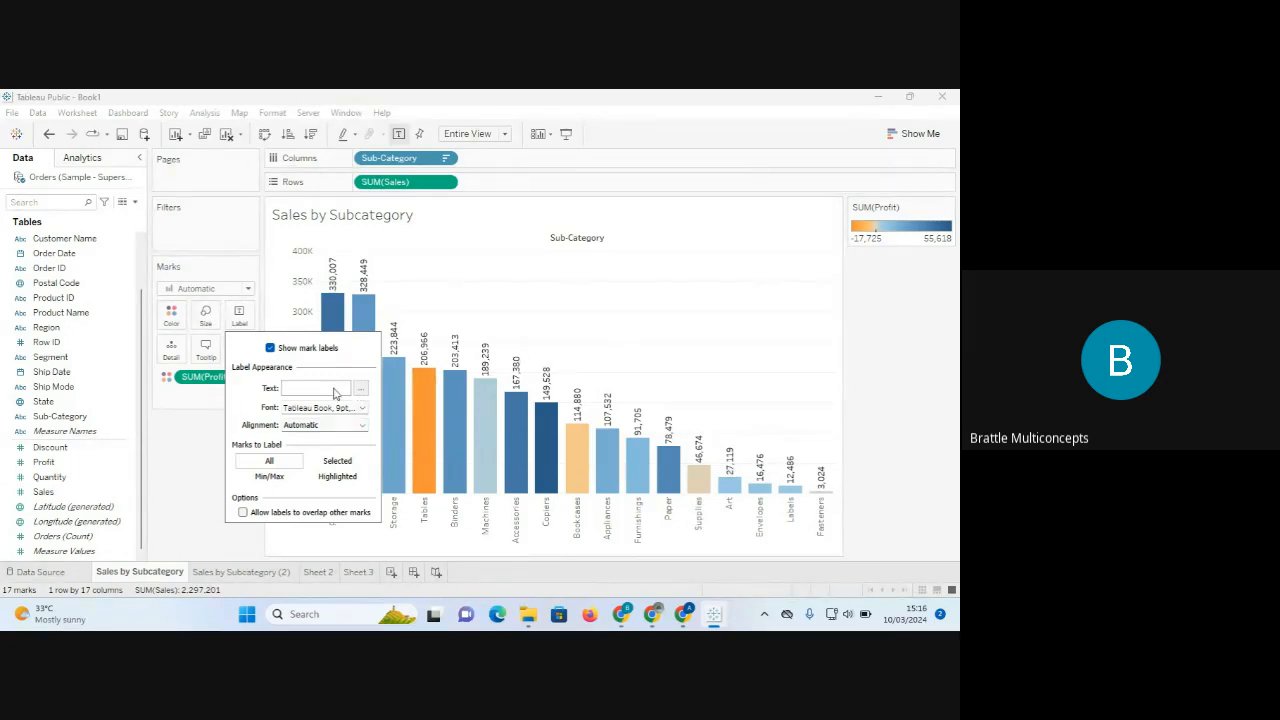
pyautogui.click(363, 426)
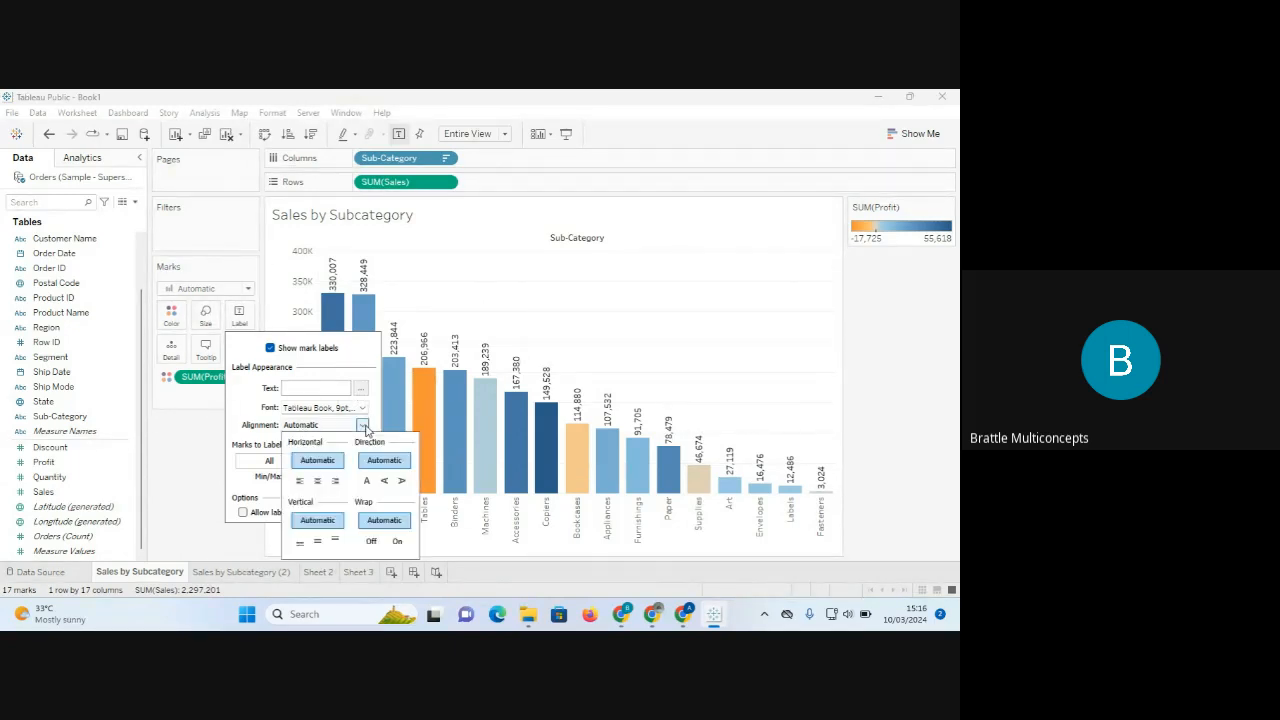
pyautogui.click(367, 483)
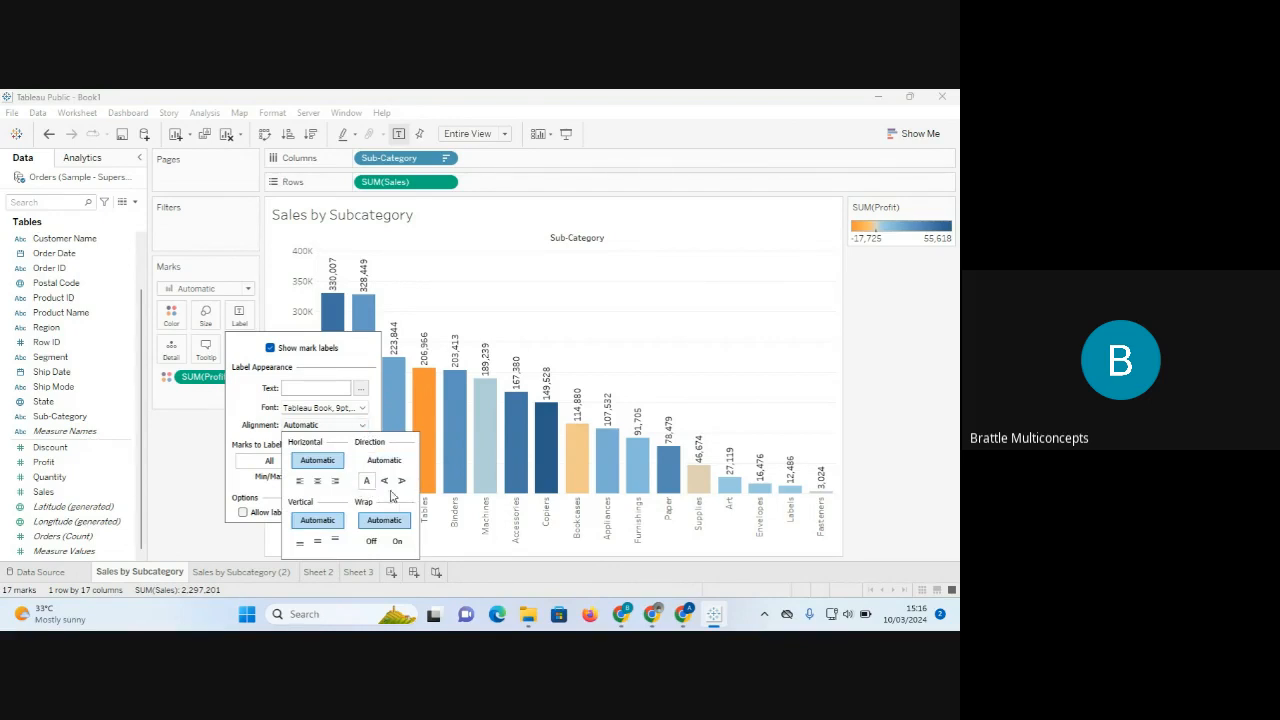
pyautogui.click(386, 483)
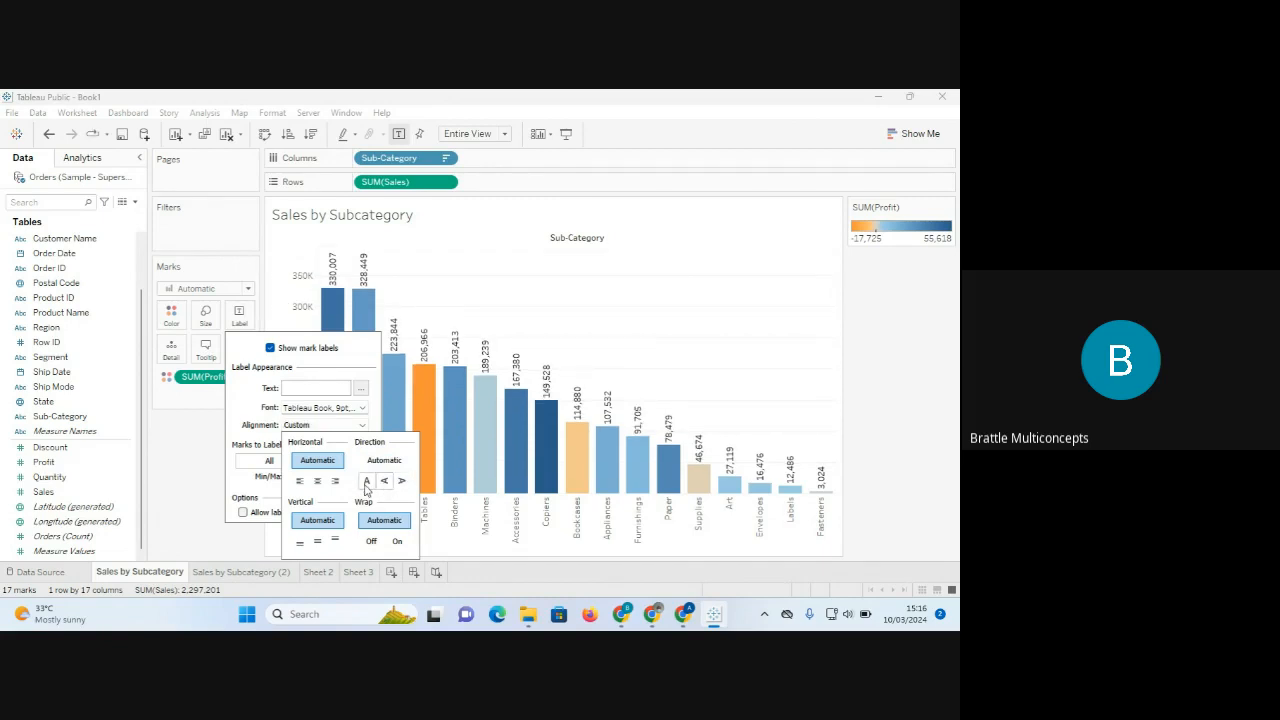
pyautogui.click(366, 484)
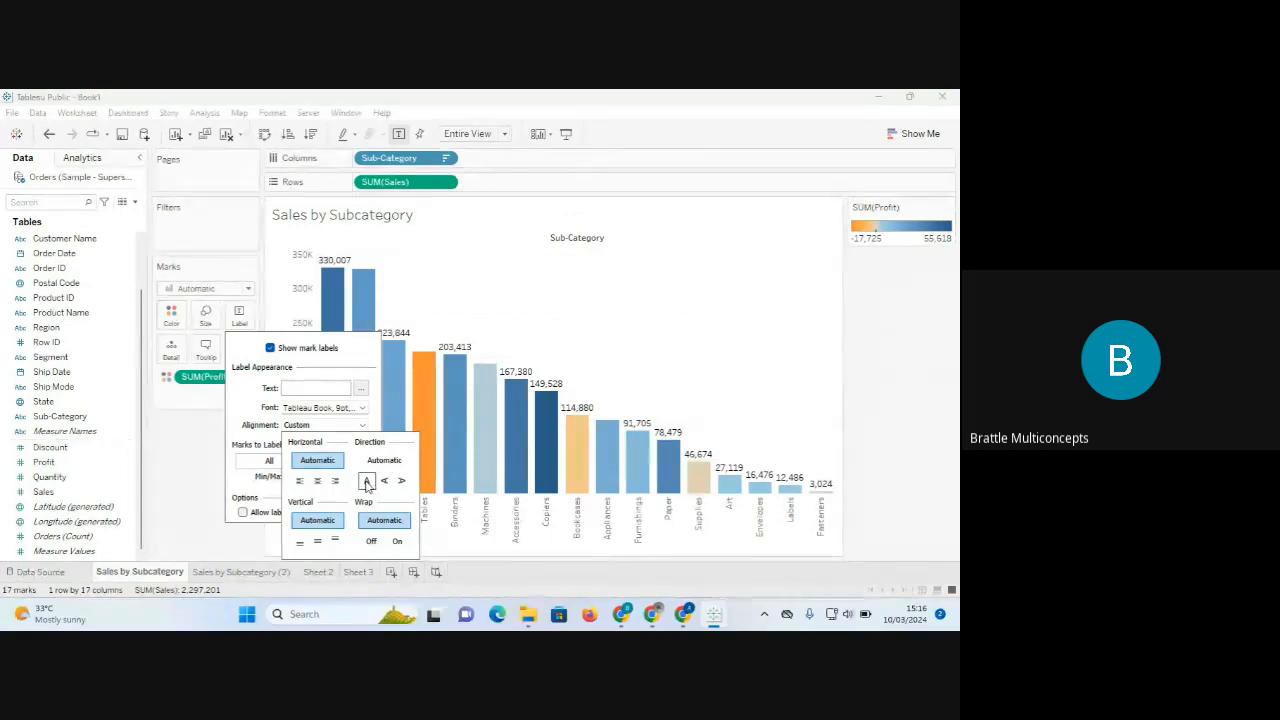
pyautogui.click(235, 401)
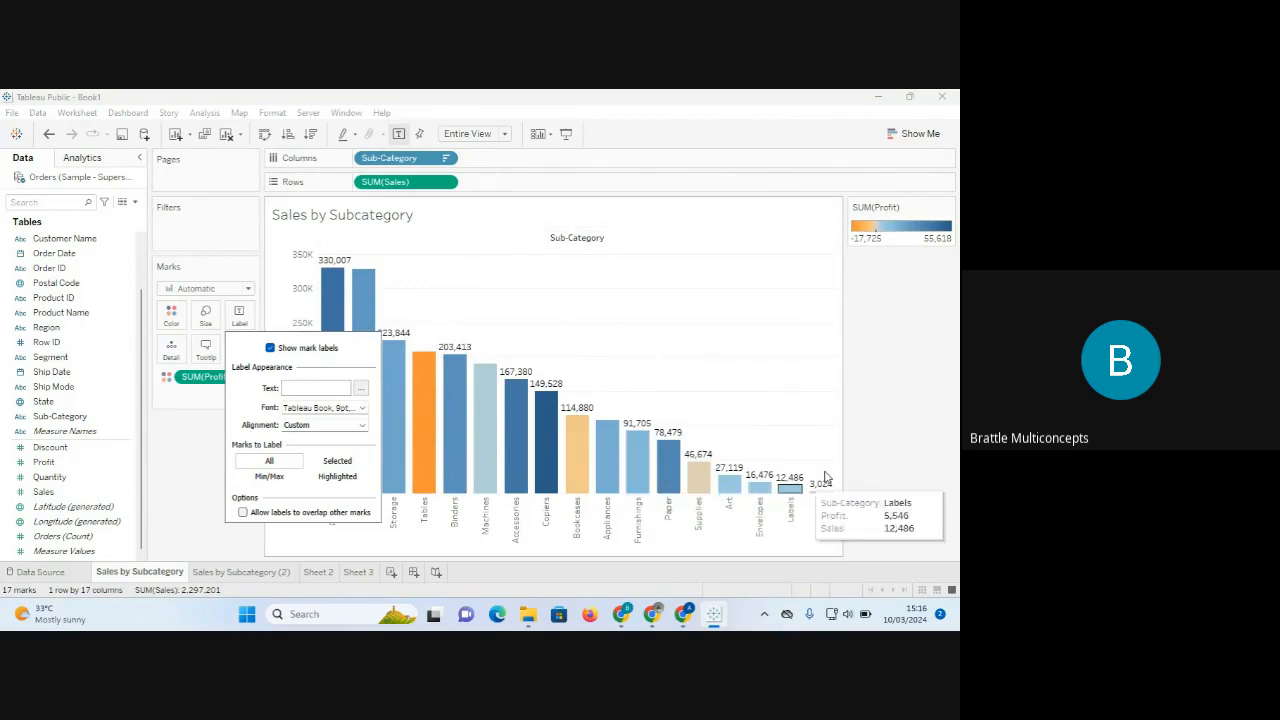
pyautogui.click(900, 451)
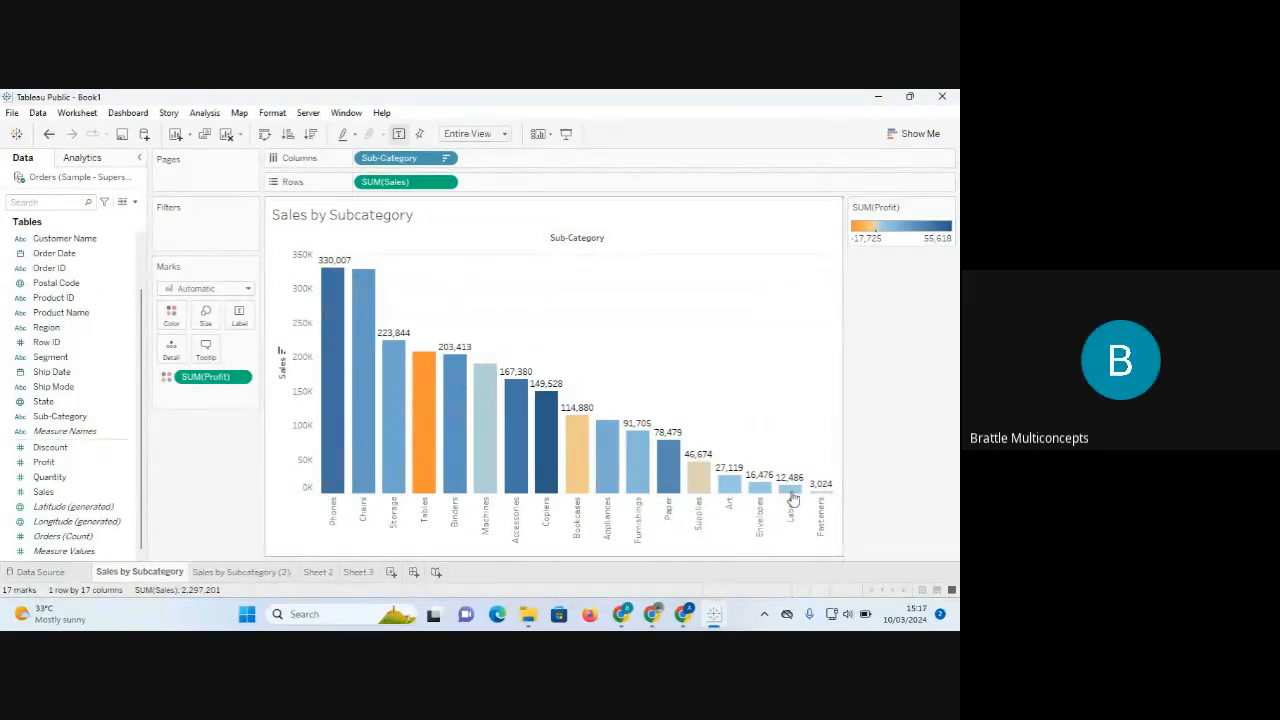
pyautogui.click(239, 316)
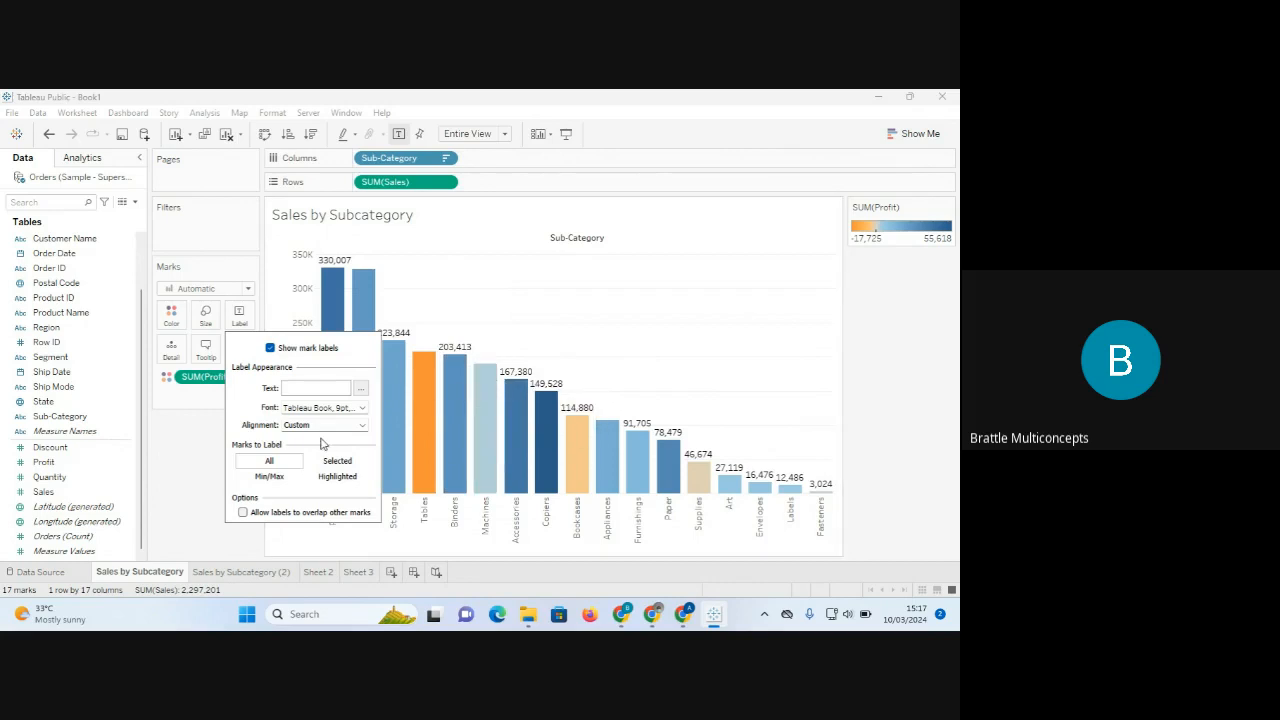
# Try Min/Max labelling, then undo it to keep sales labels on every bar.
pyautogui.click(270, 478)
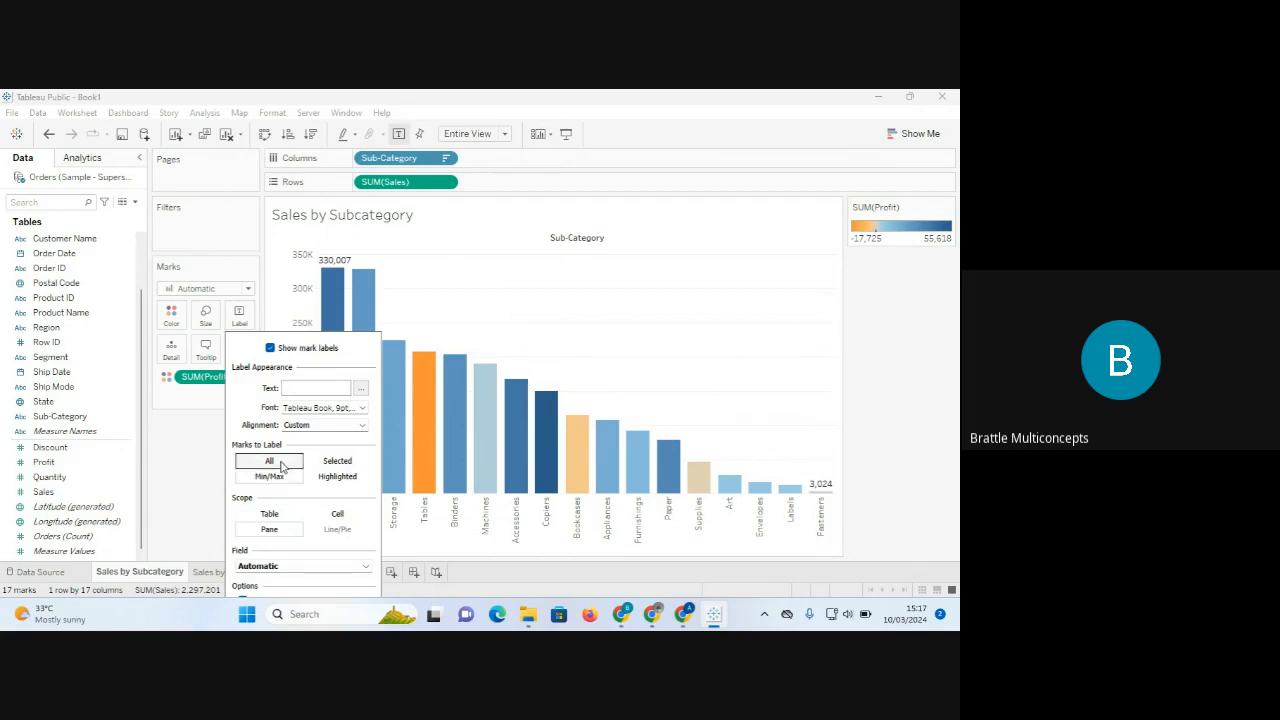
pyautogui.click(281, 465)
pyautogui.click(272, 478)
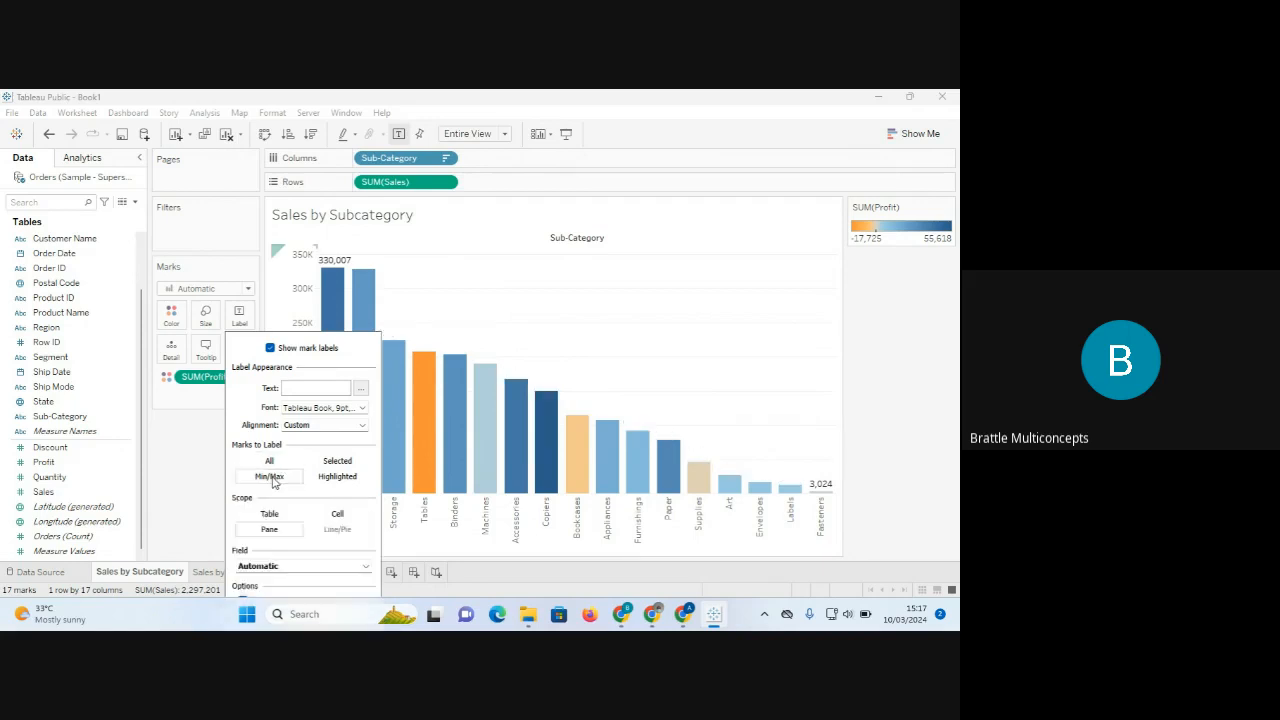
pyautogui.click(178, 477)
pyautogui.moveTo(334, 290)
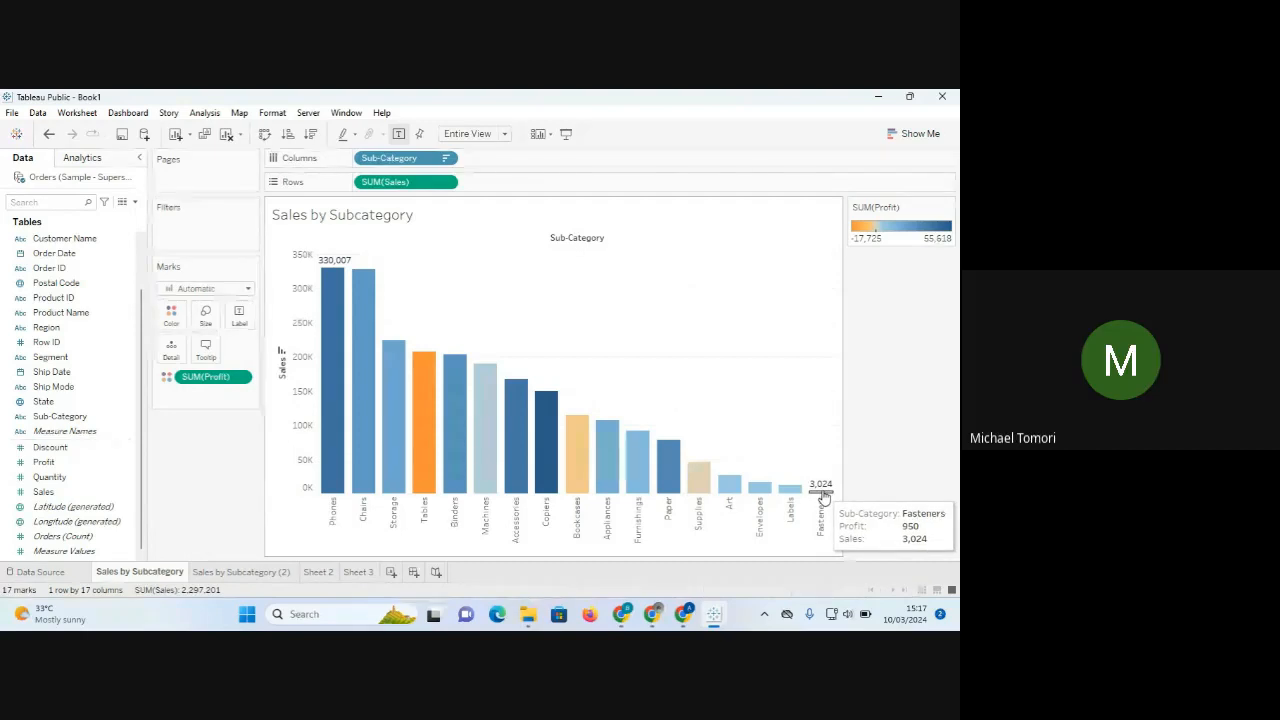
pyautogui.moveTo(824, 494)
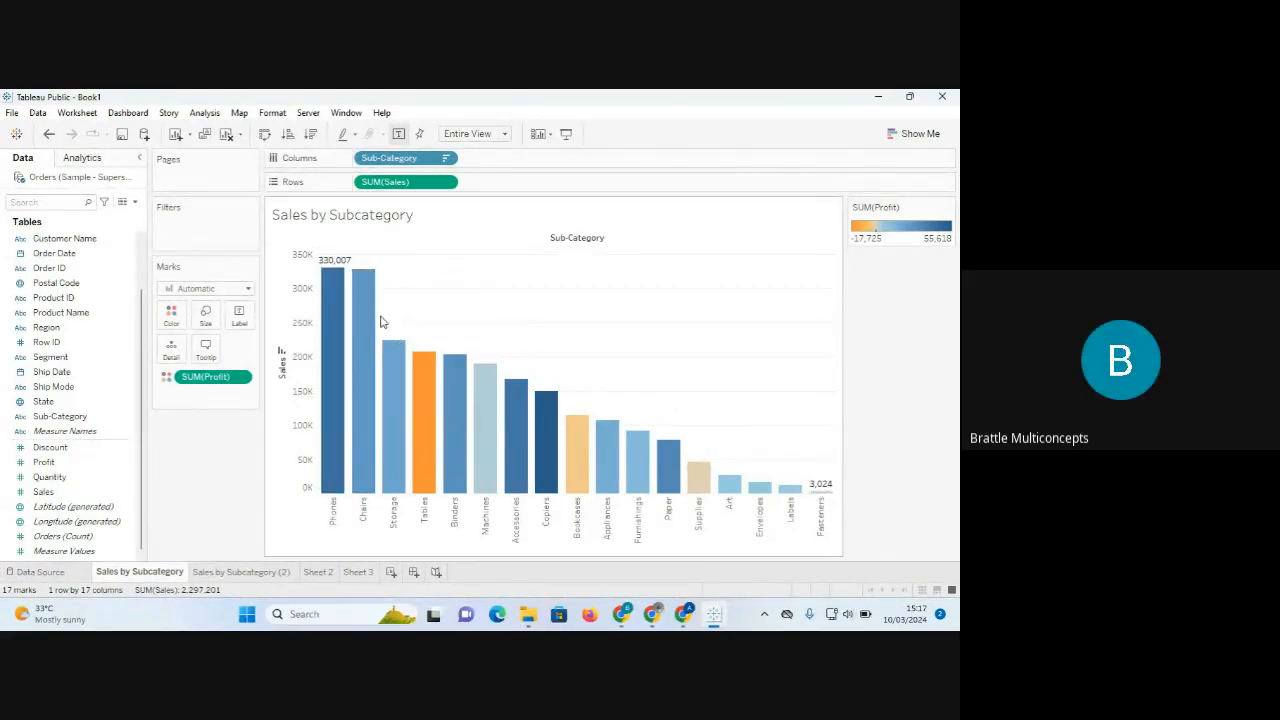
pyautogui.moveTo(341, 268)
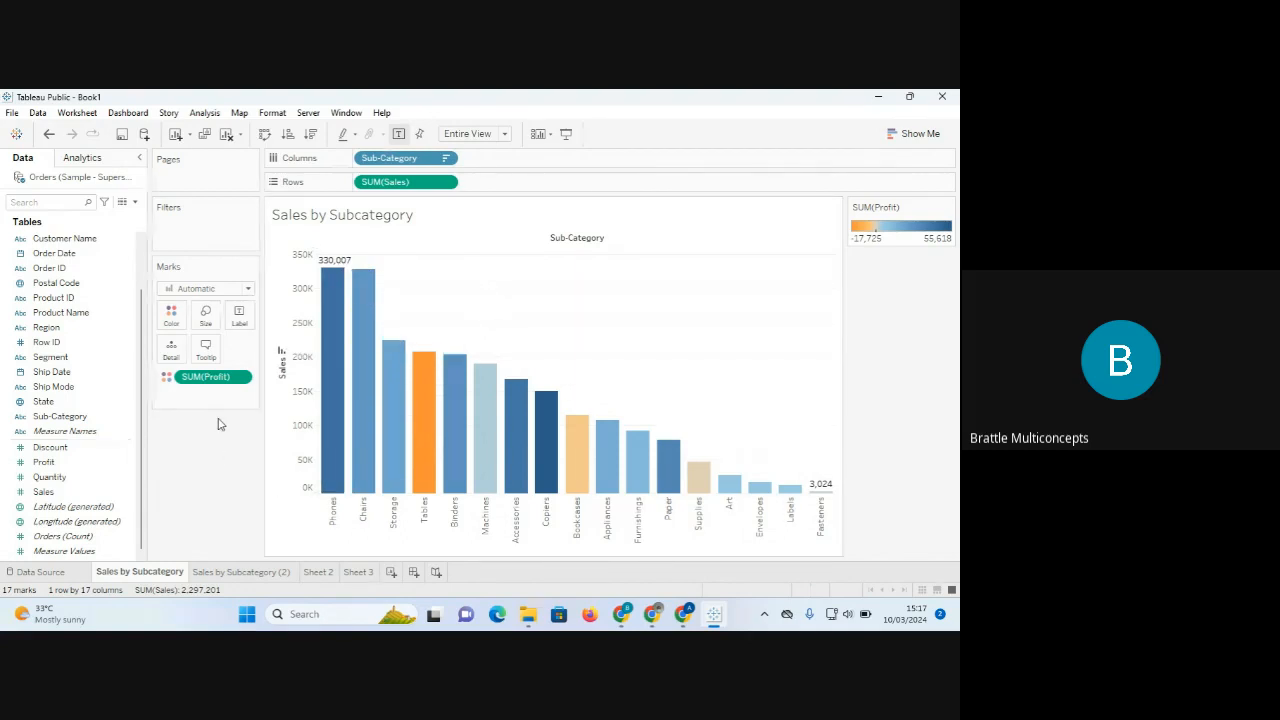
pyautogui.hotkey('ctrl', 'z')
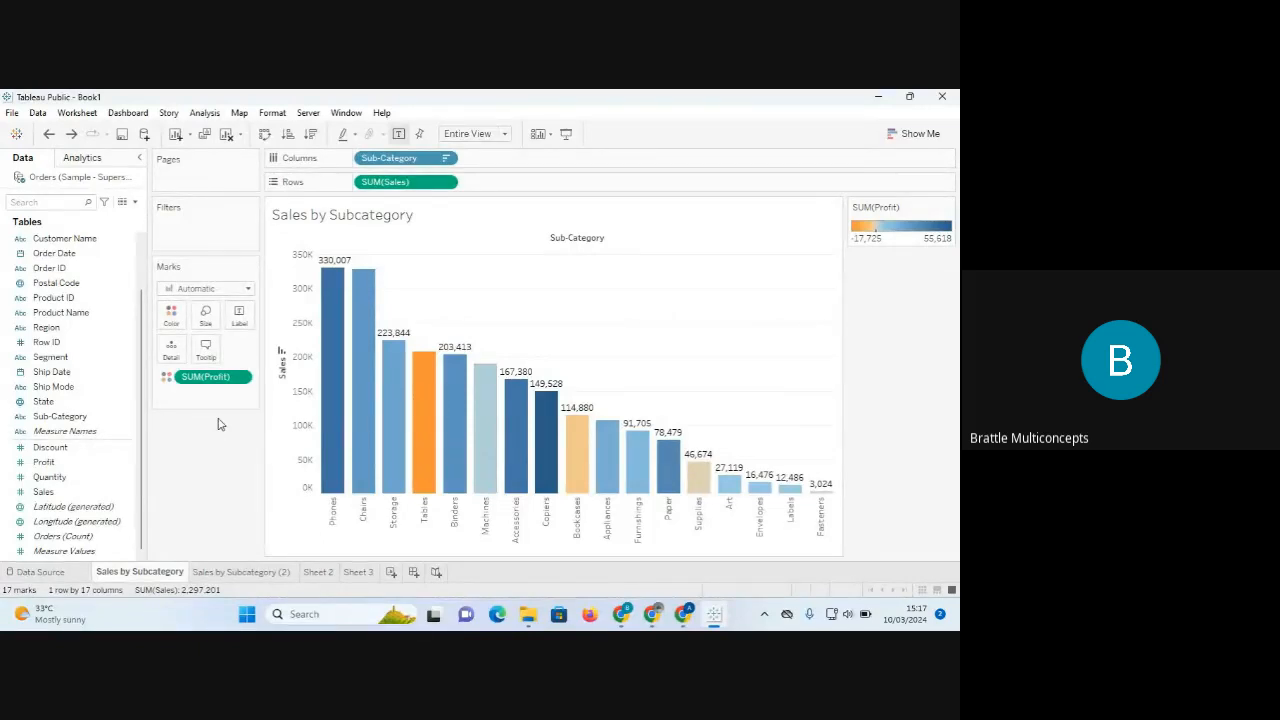
# Compare the two Sales by Subcategory sheets, then open the empty Sheet 2.
pyautogui.click(254, 574)
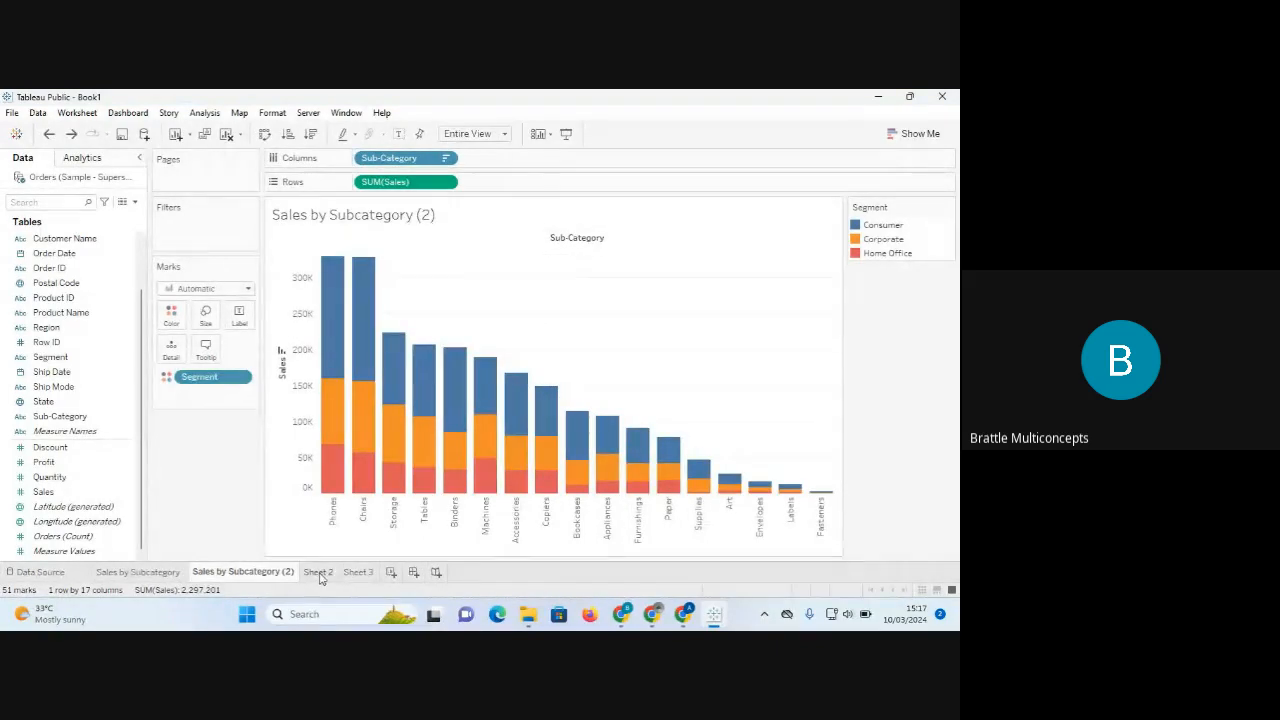
pyautogui.moveTo(321, 578)
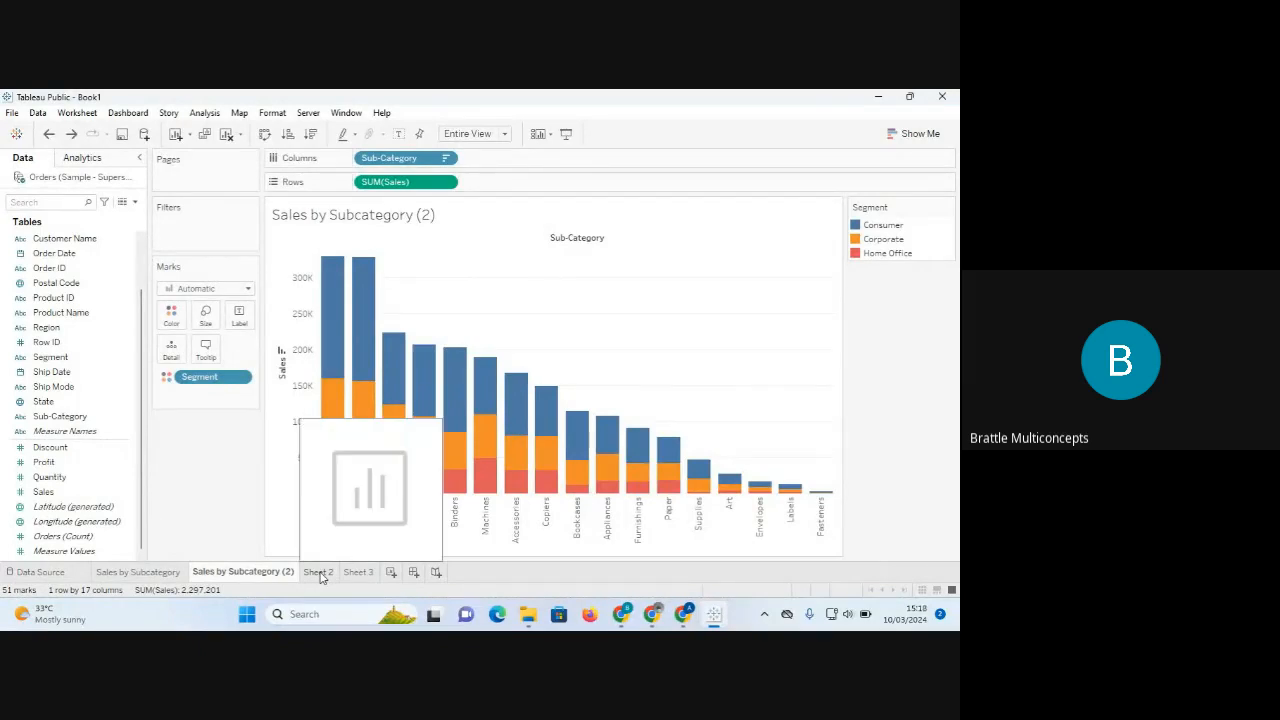
pyautogui.click(151, 574)
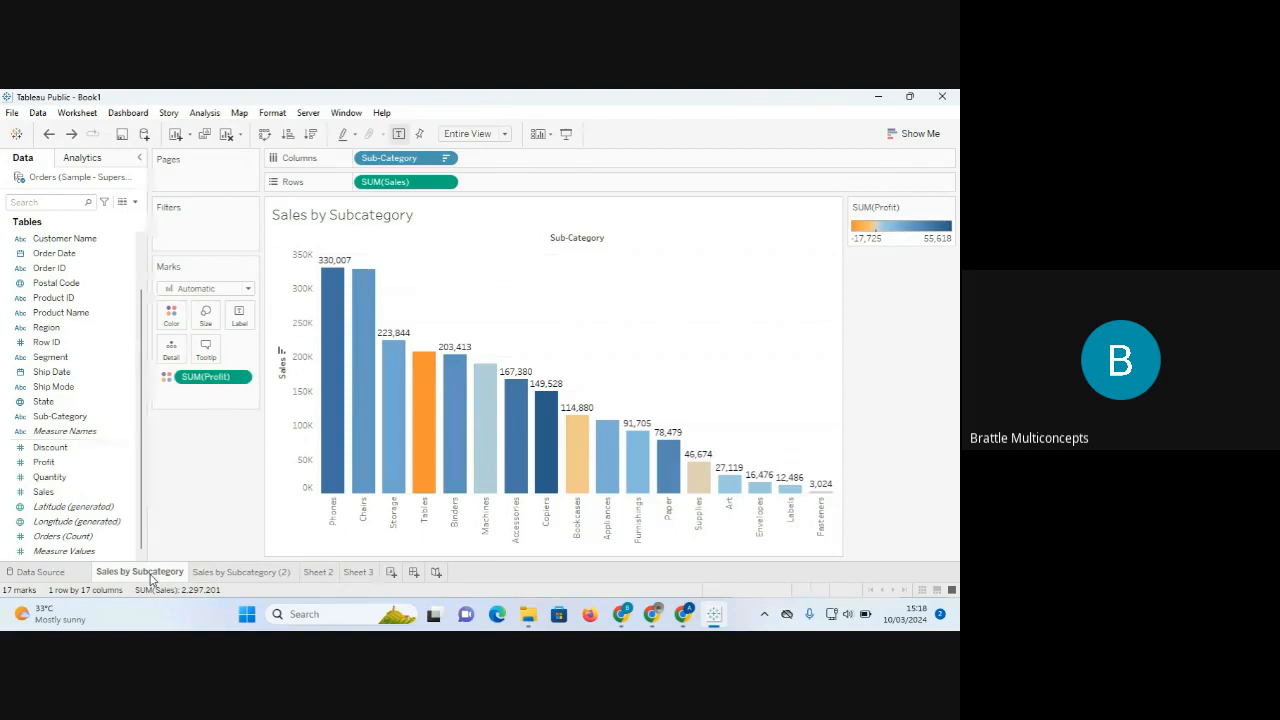
pyautogui.click(246, 572)
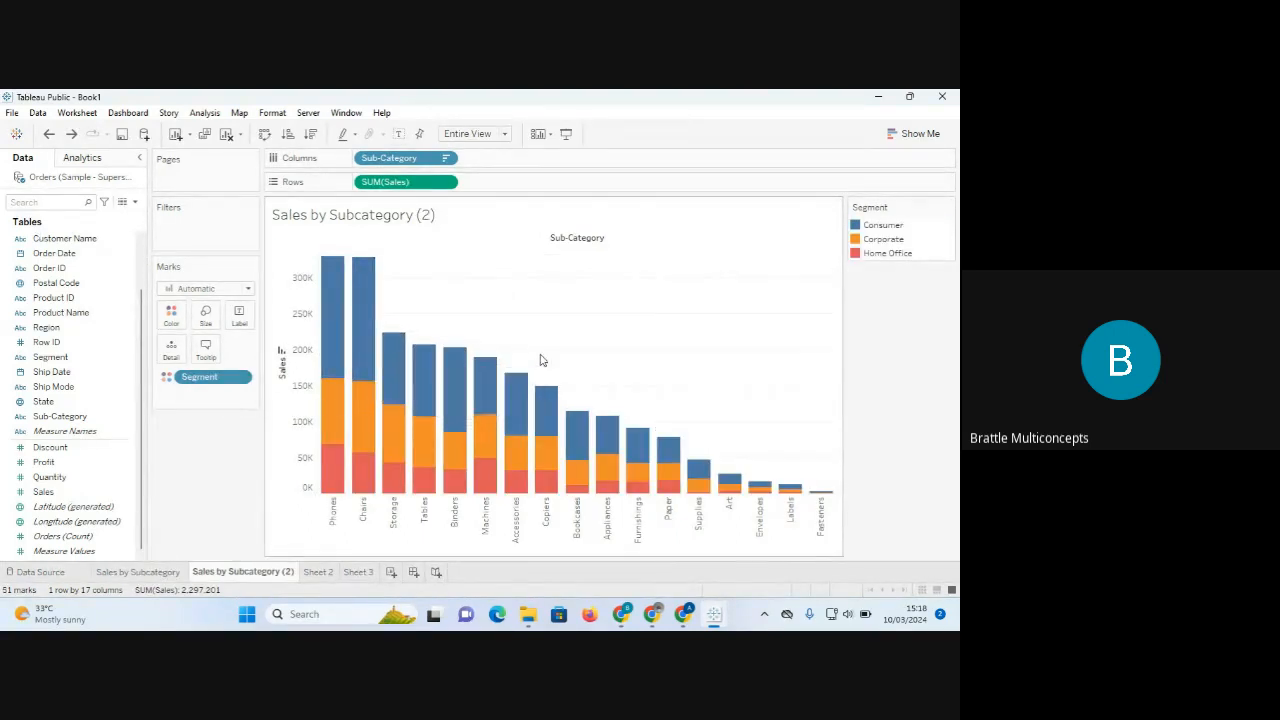
pyautogui.moveTo(332, 378)
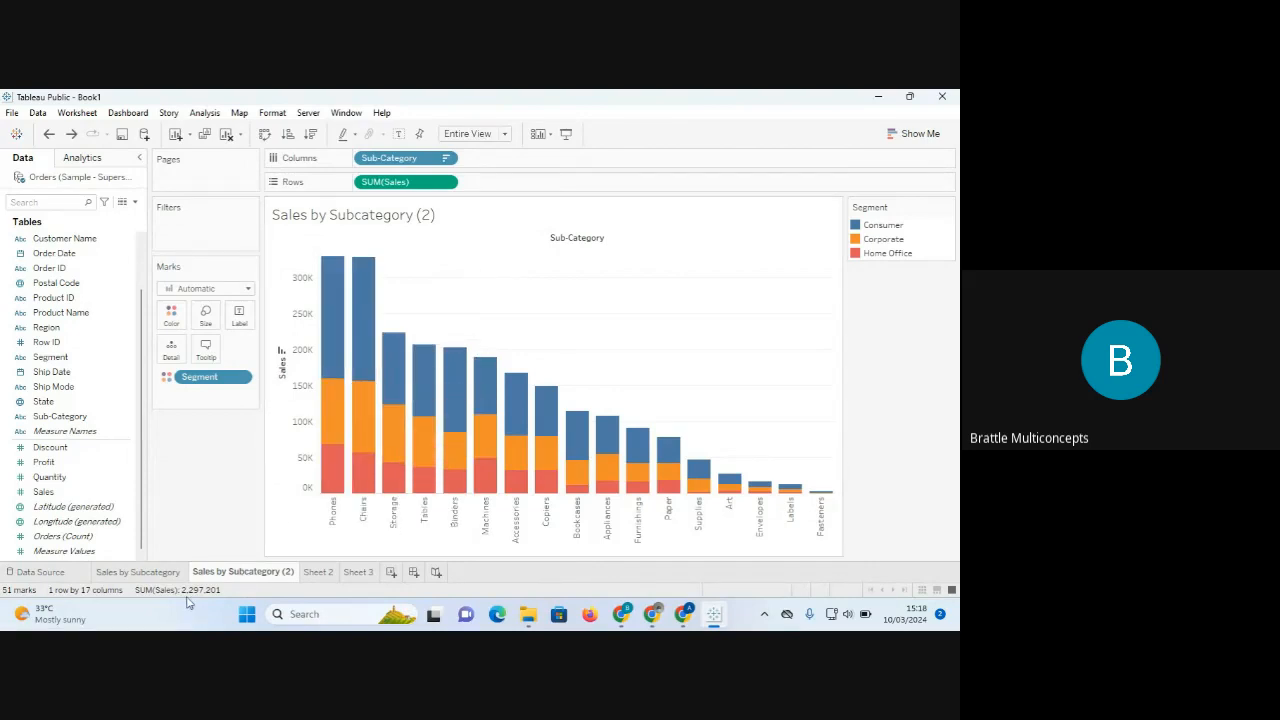
pyautogui.click(157, 572)
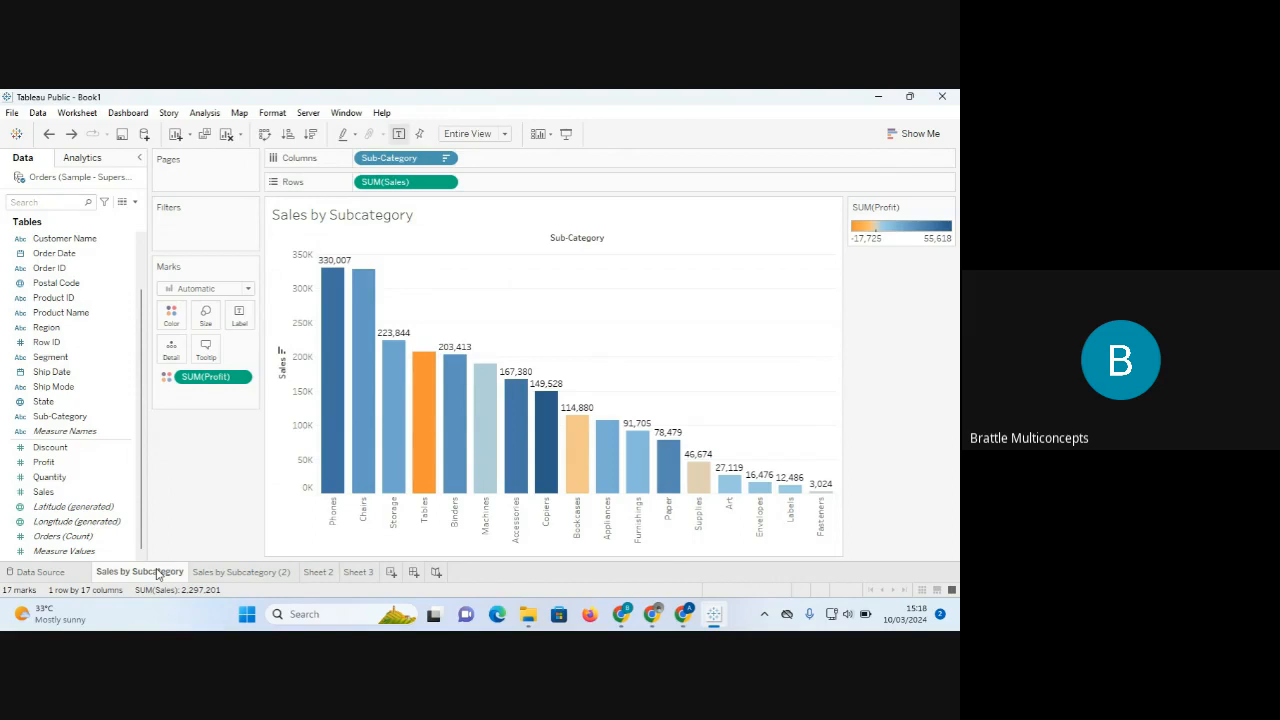
pyautogui.click(319, 572)
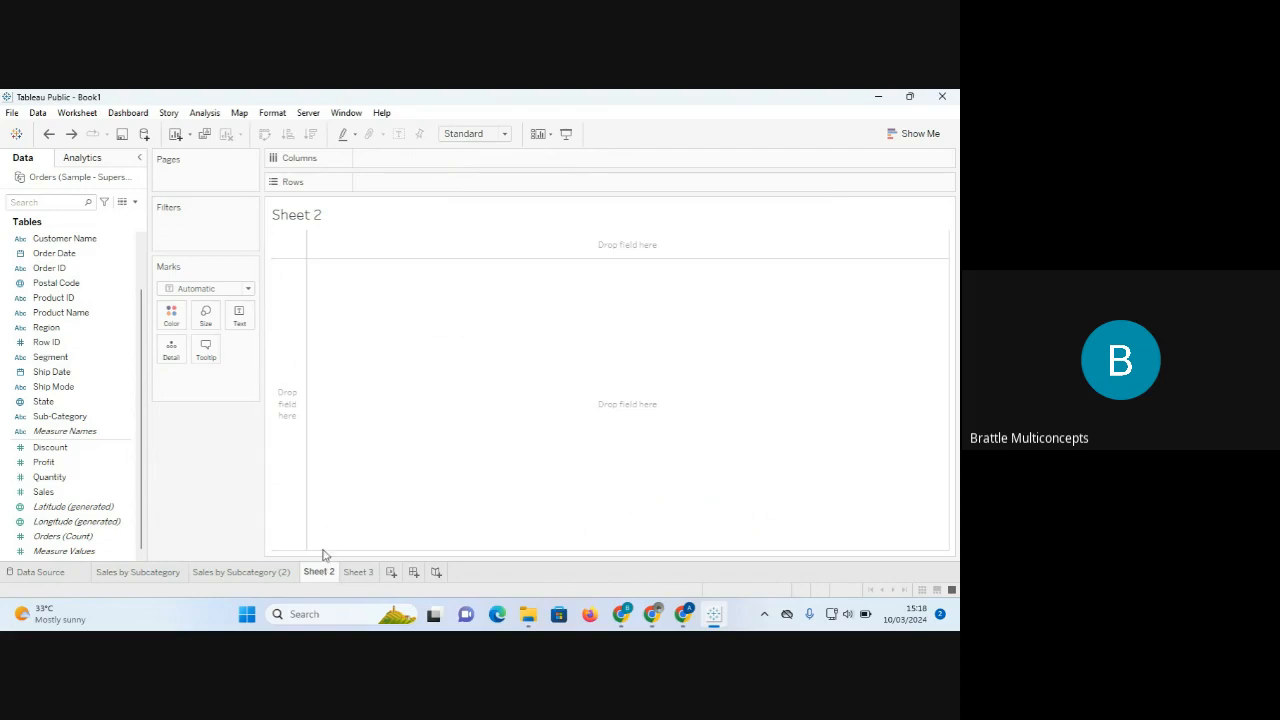
# Display the Show Me chart-type suggestions for the empty Sheet 2.
pyautogui.click(917, 134)
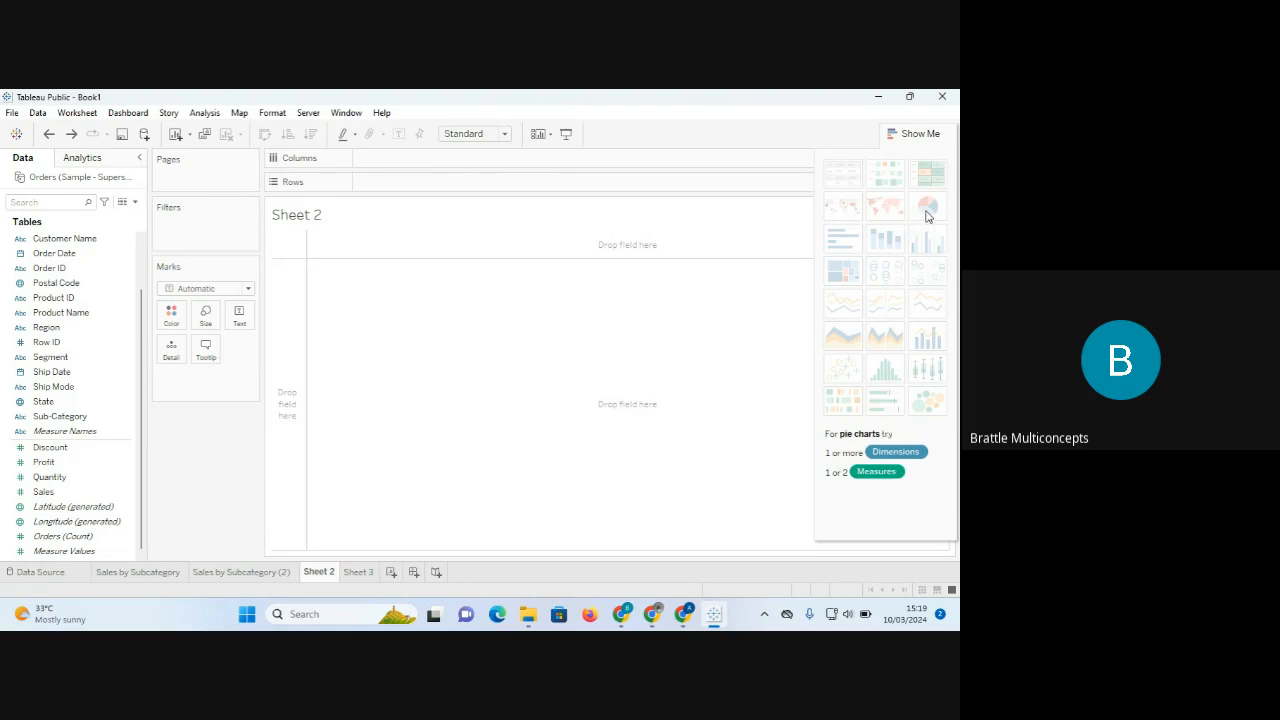
pyautogui.click(914, 135)
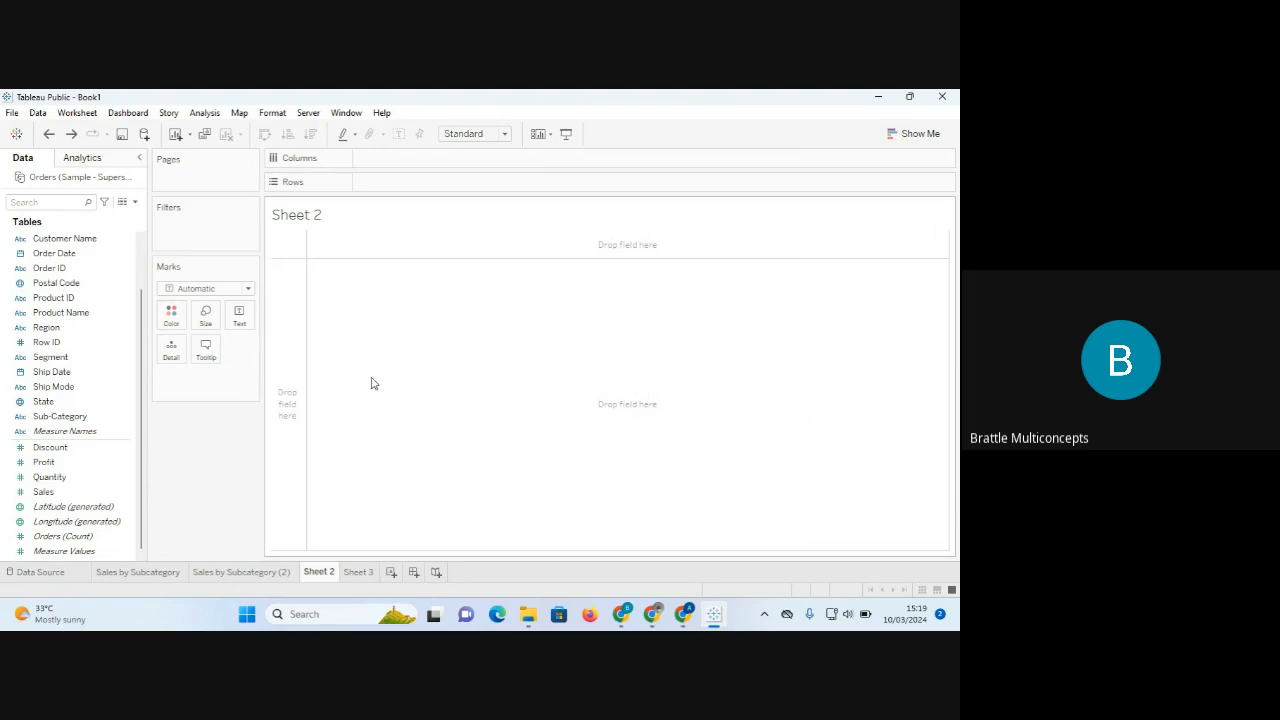
pyautogui.click(69, 362)
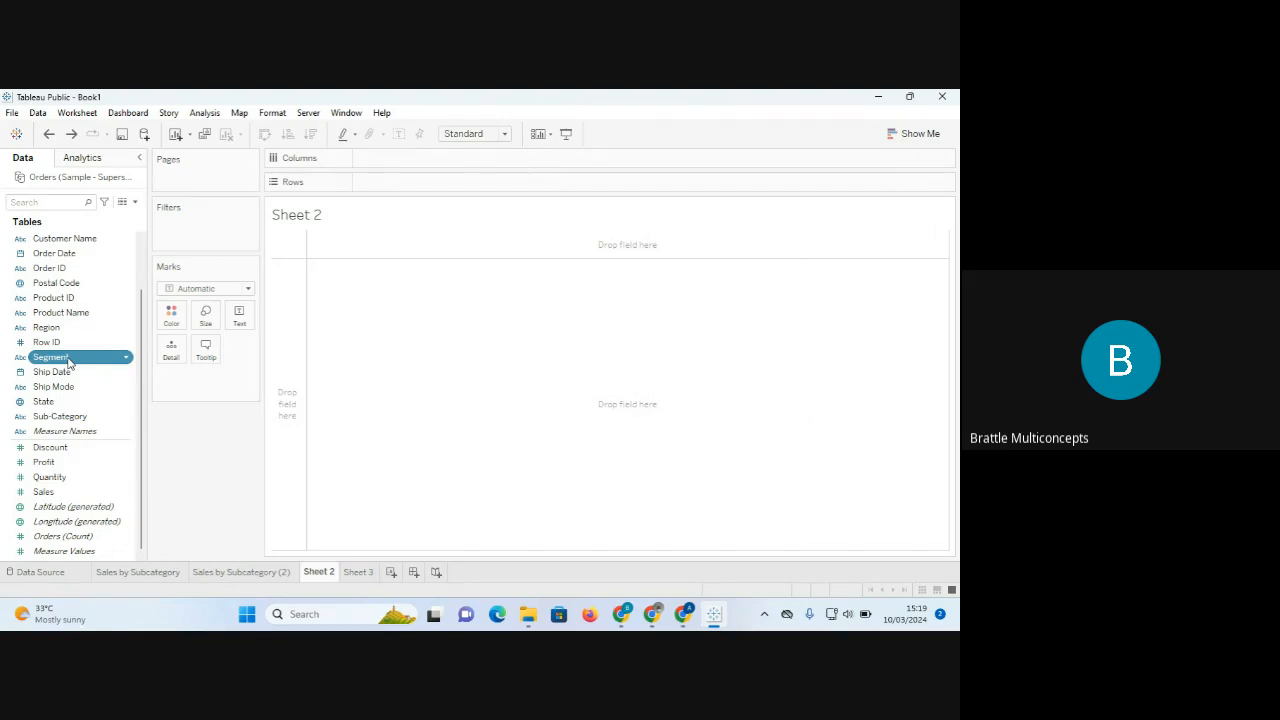
pyautogui.keyDown('ctrl'); pyautogui.click(45, 491); pyautogui.keyUp('ctrl')
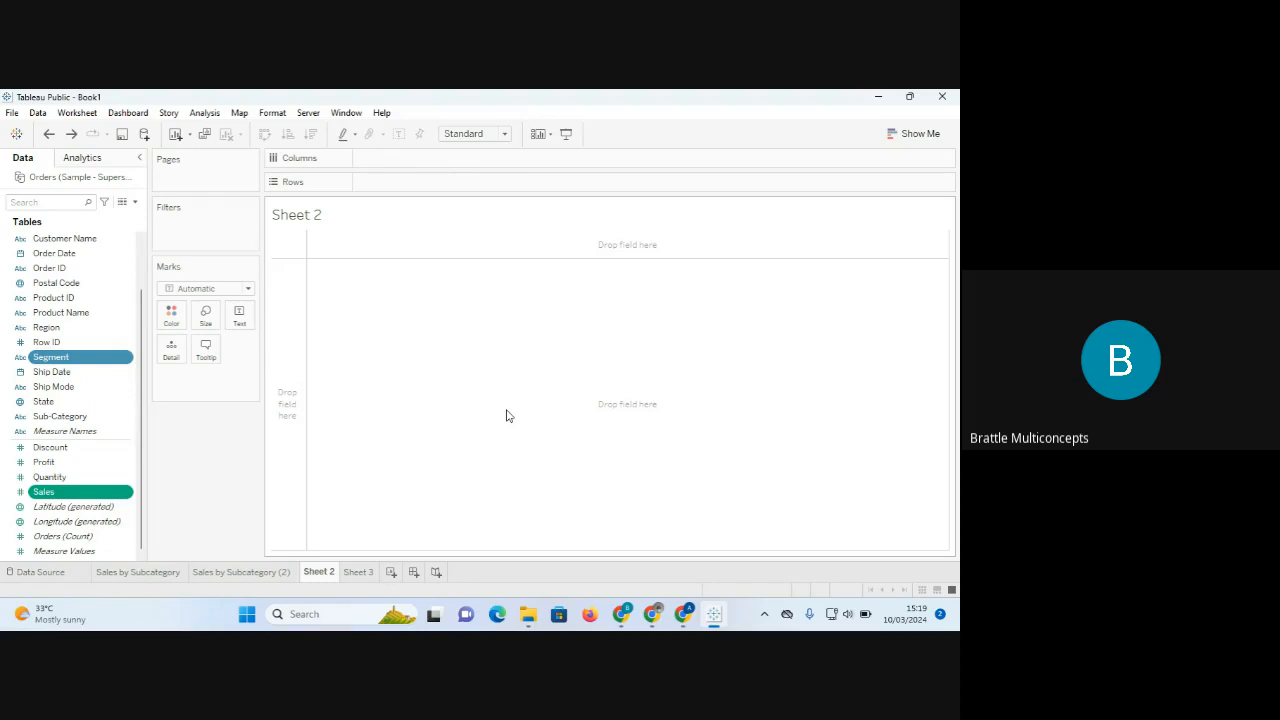
pyautogui.click(928, 134)
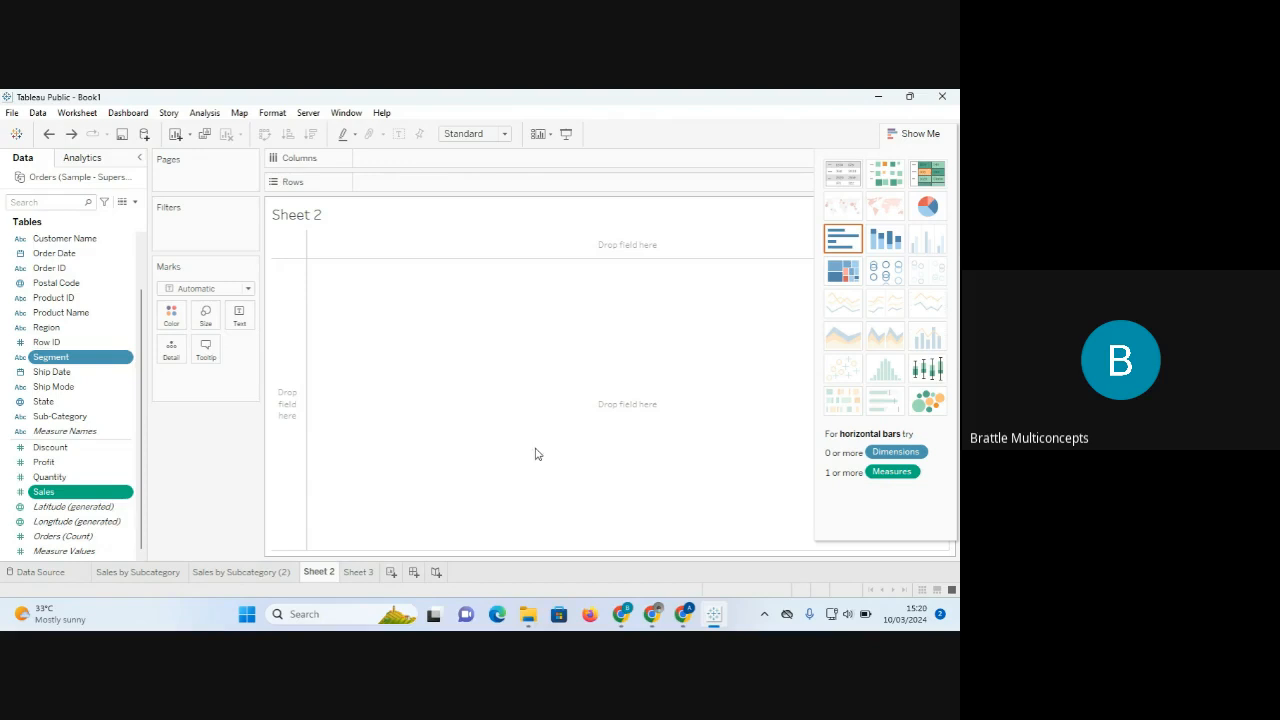
pyautogui.click(928, 207)
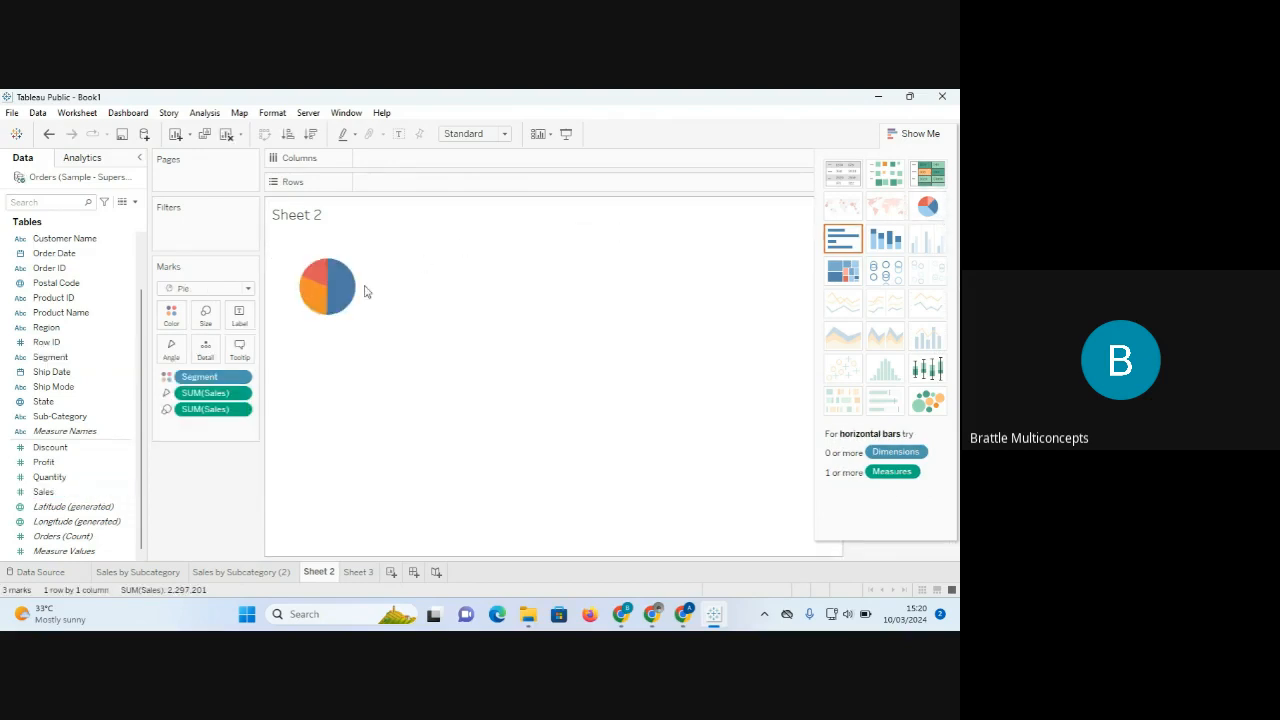
pyautogui.moveTo(333, 290)
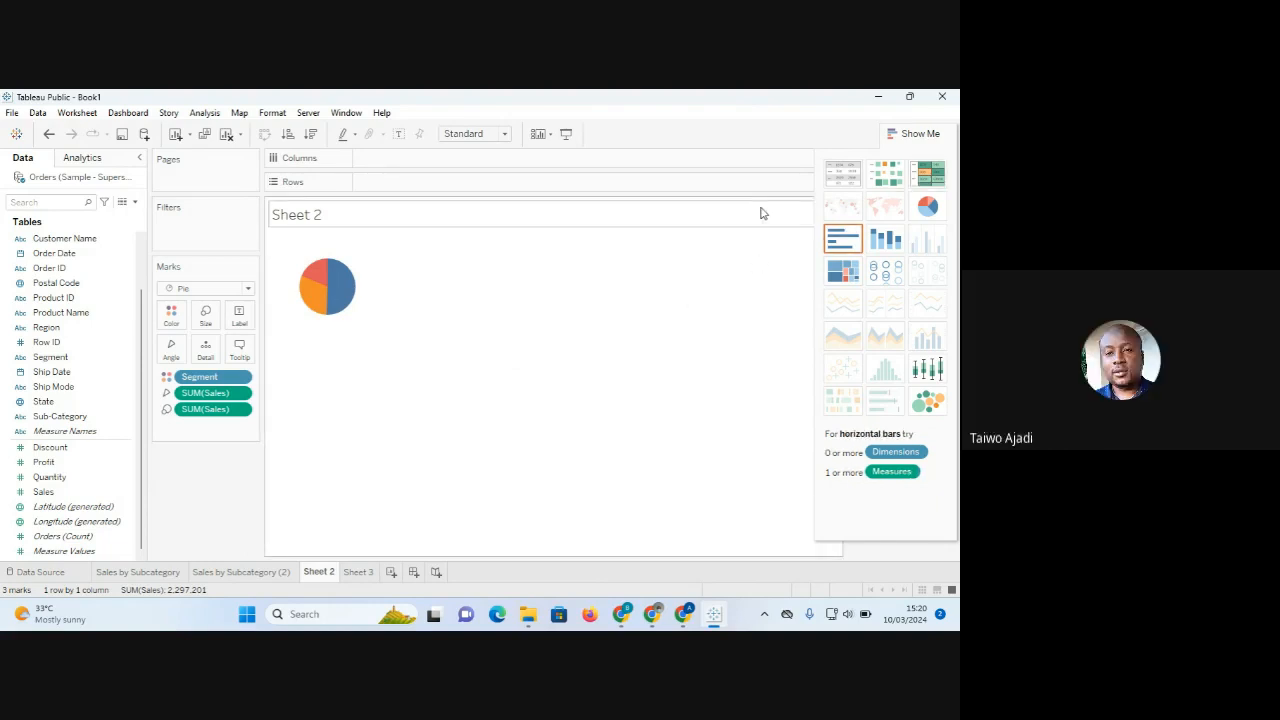
pyautogui.hotkey('ctrl', 'z')
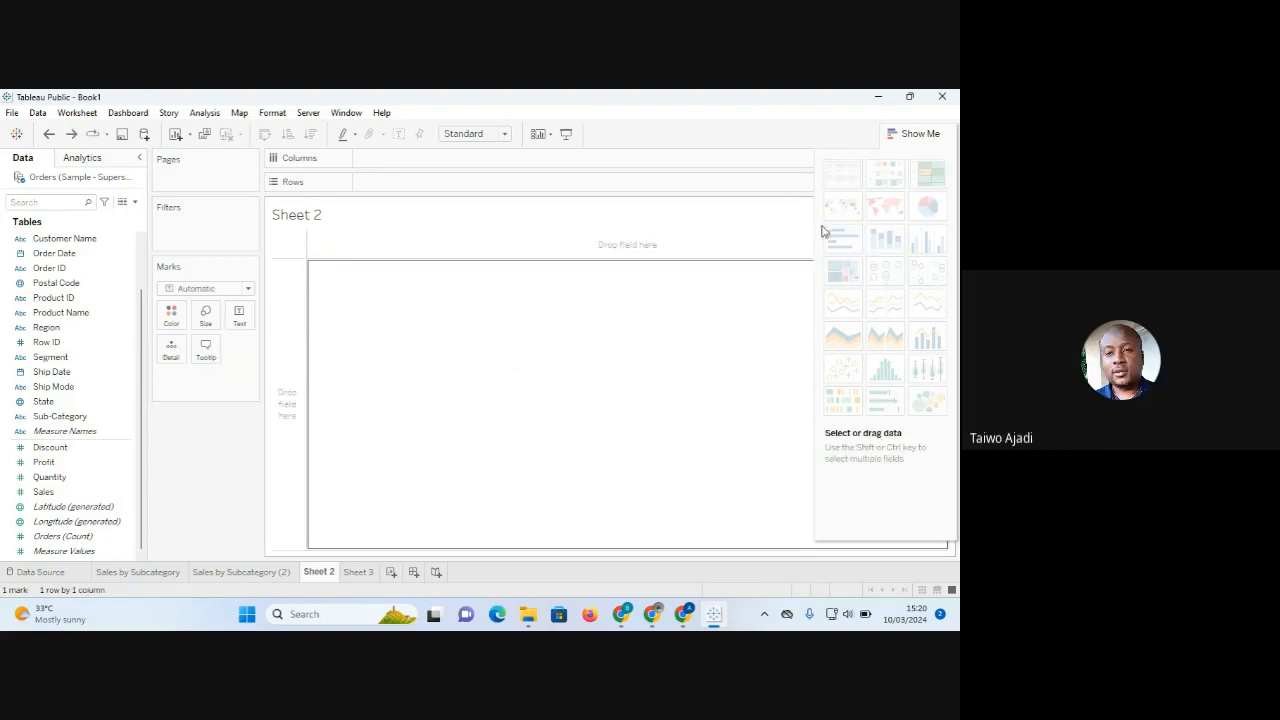
# Build a first pie chart of Sales by Segment from the Segment and Sales fields.
pyautogui.click(920, 136)
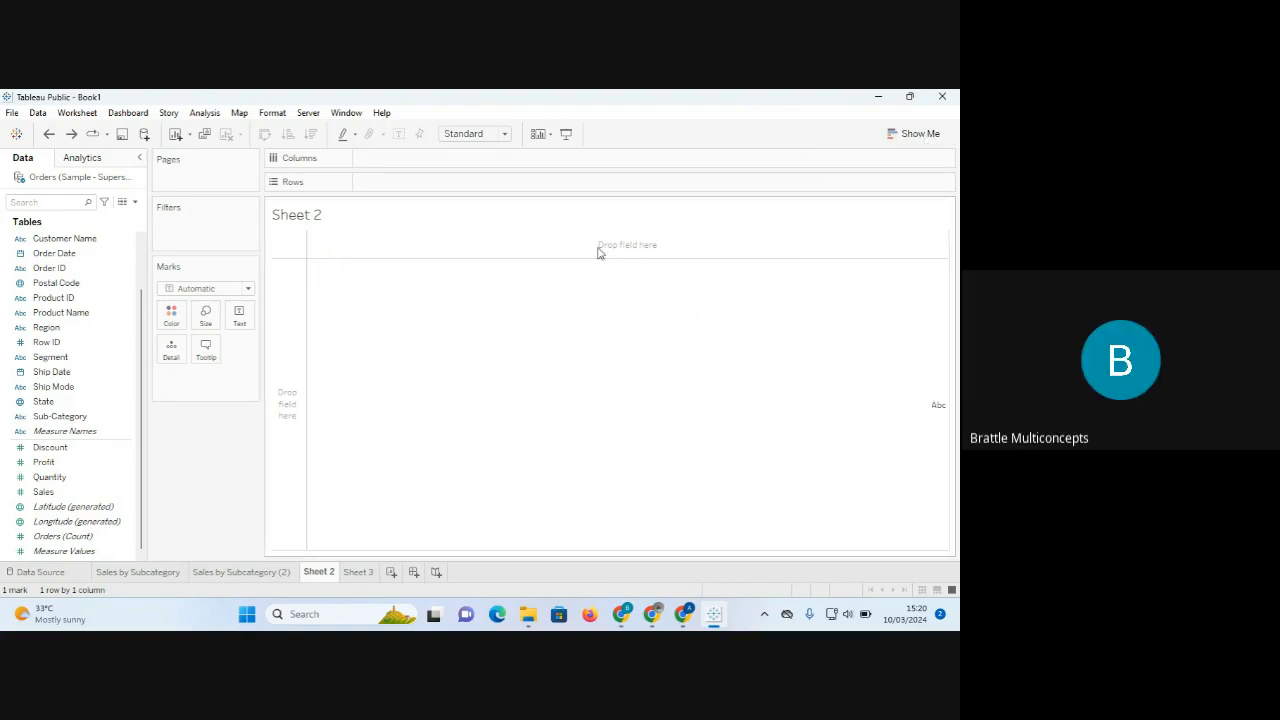
pyautogui.click(53, 358)
pyautogui.click(55, 364)
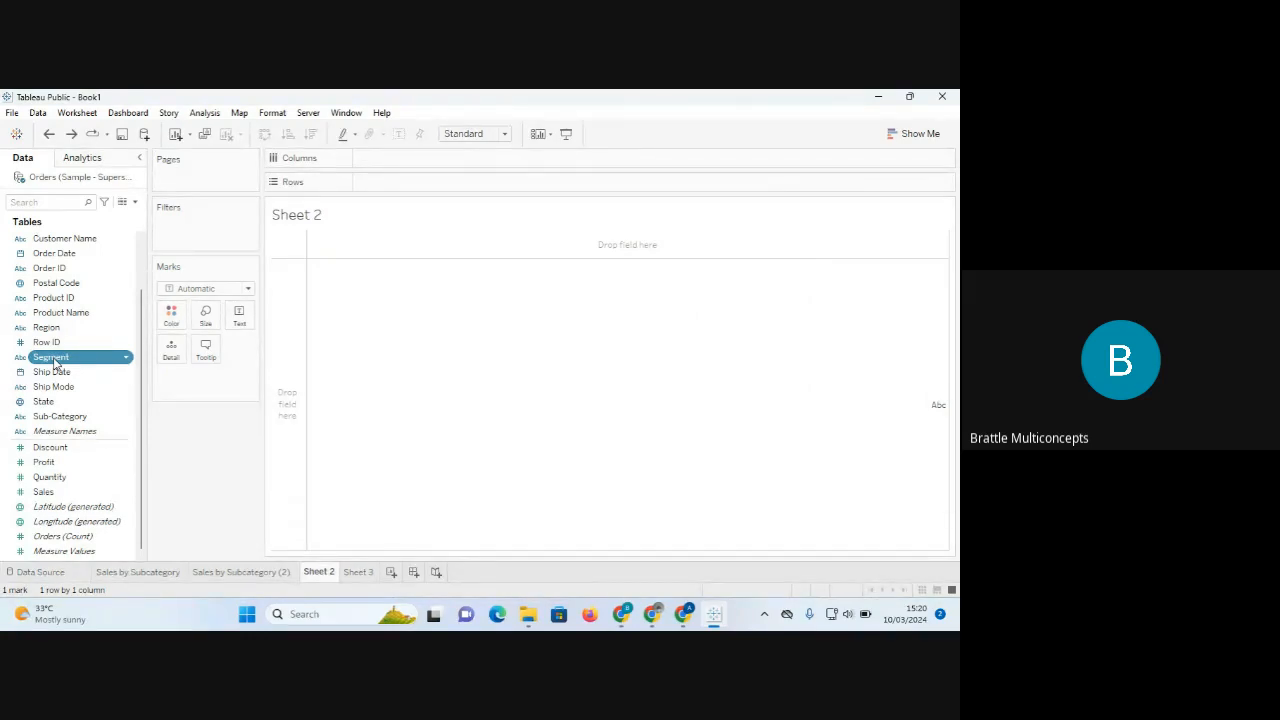
pyautogui.keyDown('ctrl'); pyautogui.click(51, 492); pyautogui.keyUp('ctrl')
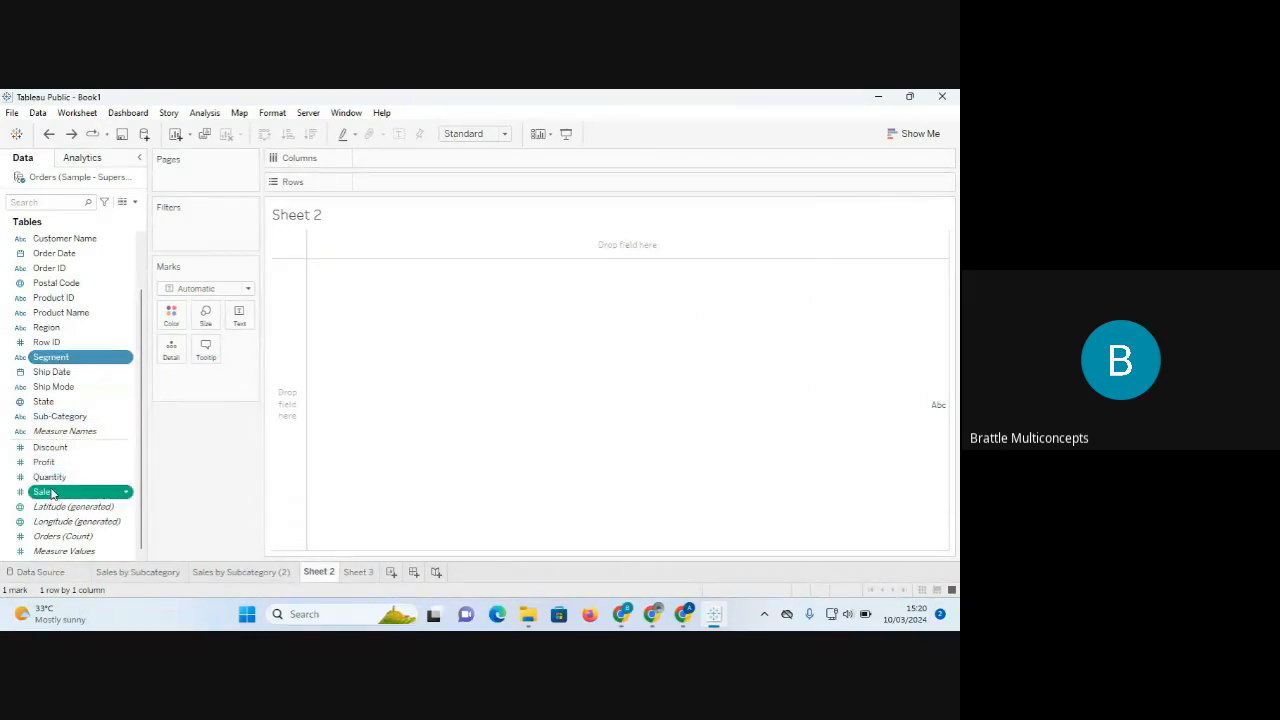
pyautogui.moveTo(51, 492); pyautogui.dragTo(511, 344)
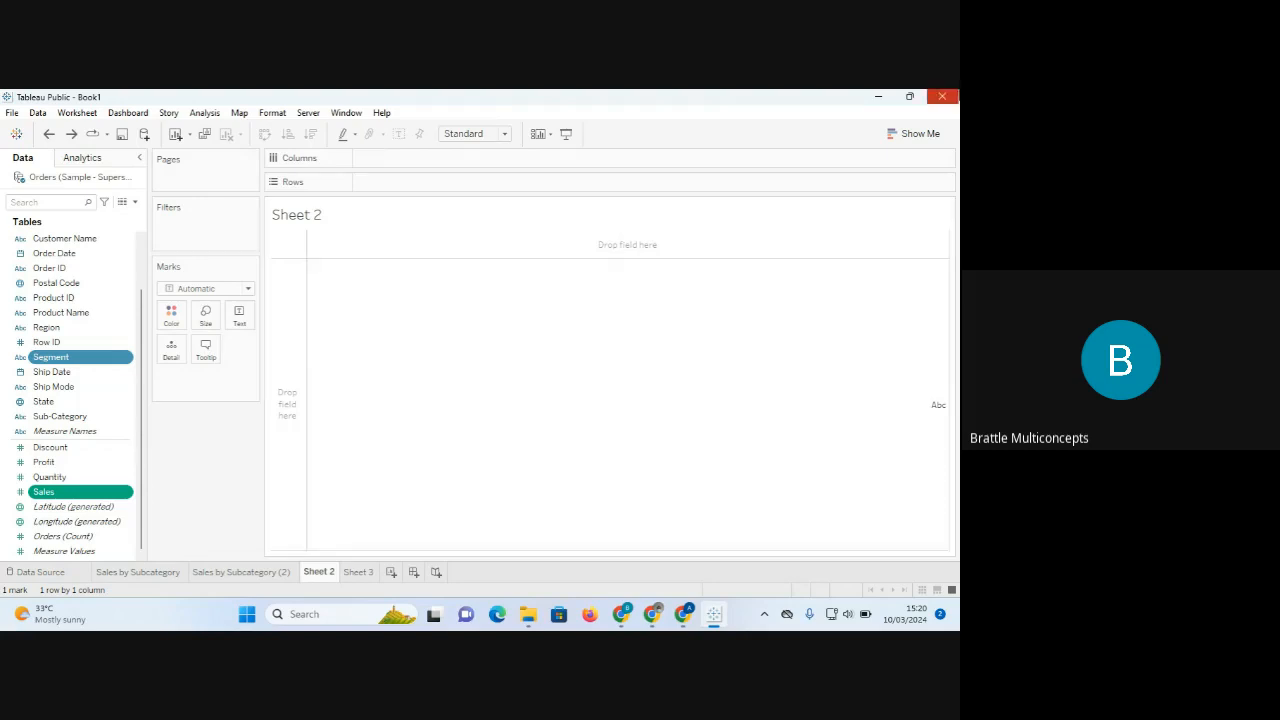
pyautogui.click(919, 132)
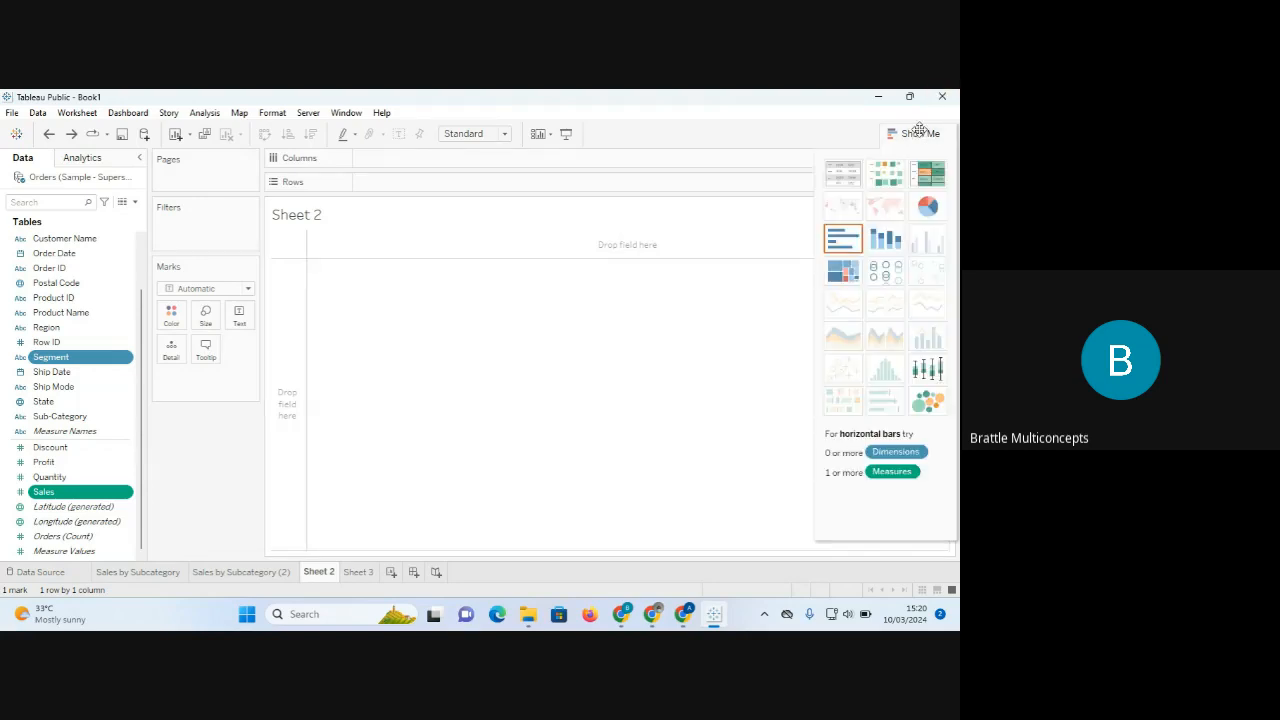
pyautogui.click(928, 207)
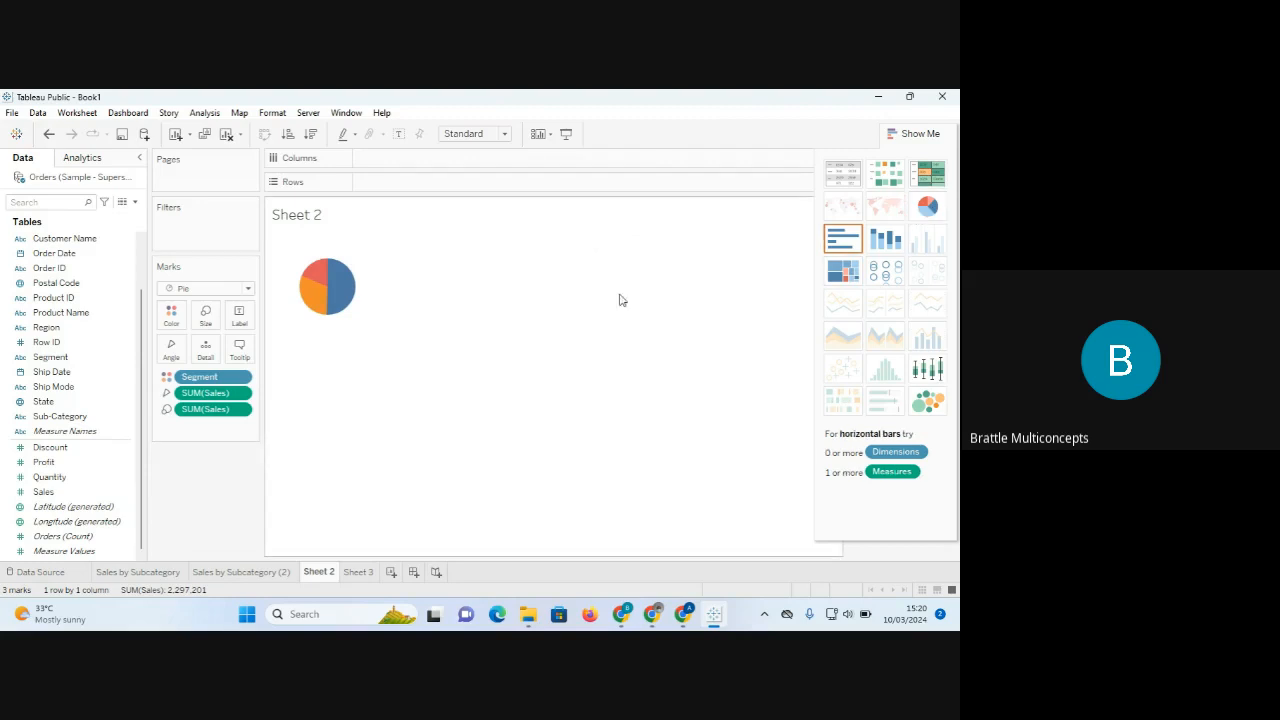
pyautogui.click(914, 133)
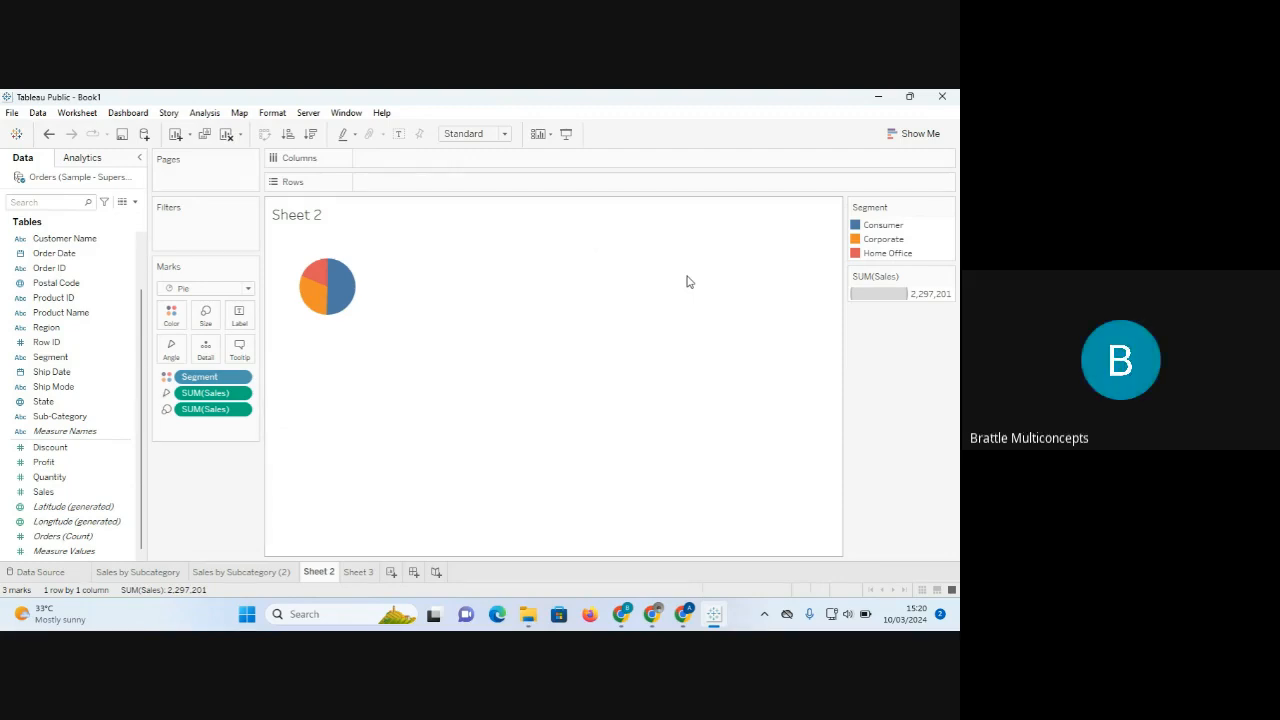
# Clear Sheet 2 and rebuild the Sales-by-Segment pie from Segment and Sales.
pyautogui.click(228, 137)
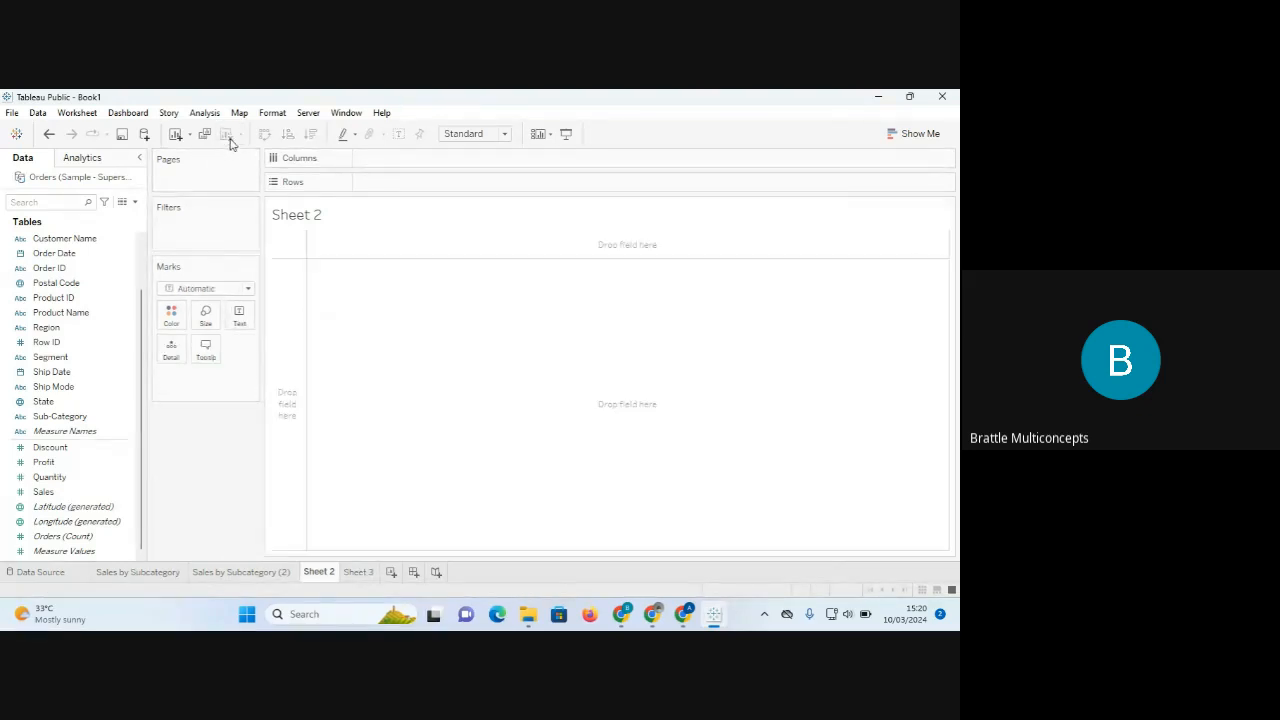
pyautogui.click(58, 358)
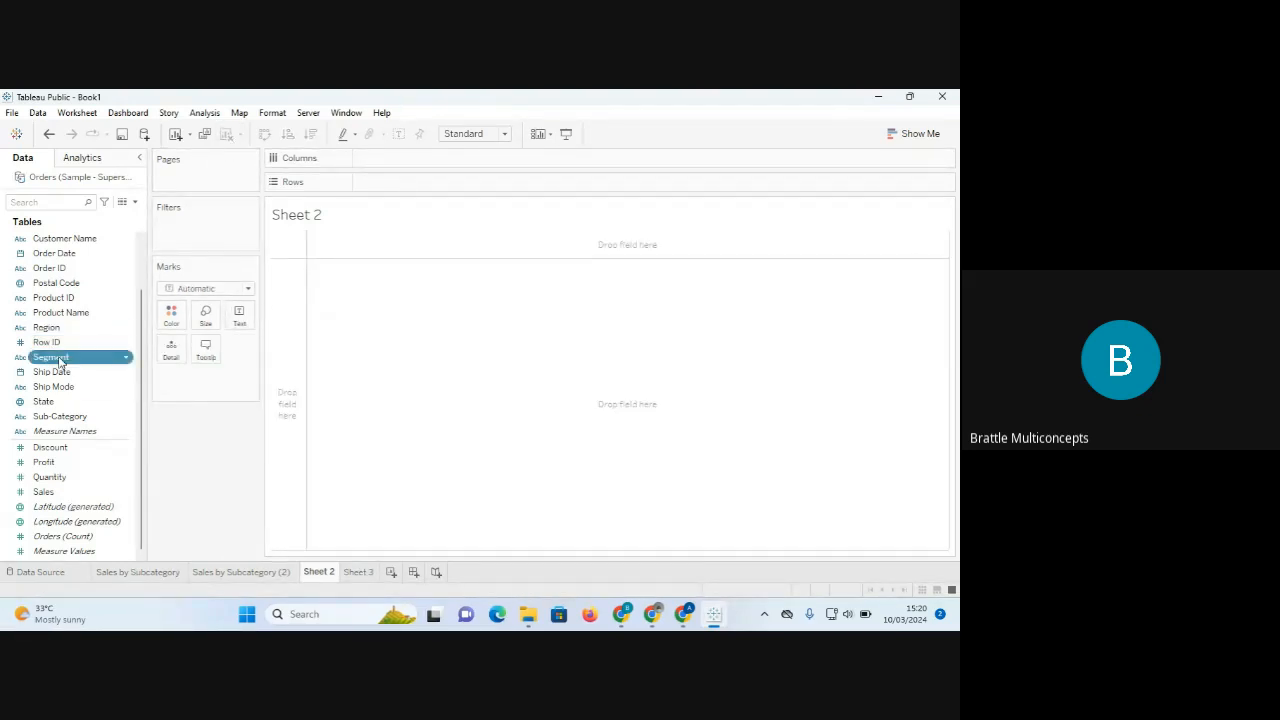
pyautogui.keyDown('ctrl'); pyautogui.click(44, 492); pyautogui.keyUp('ctrl')
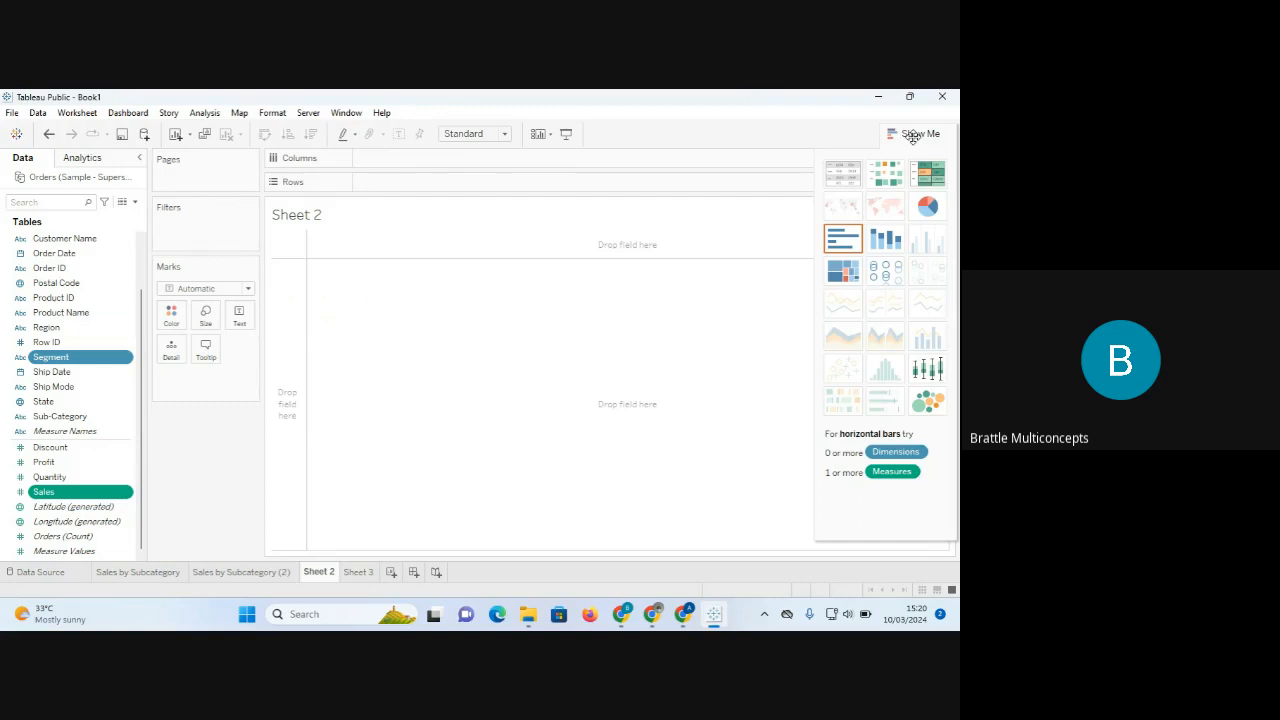
pyautogui.click(928, 207)
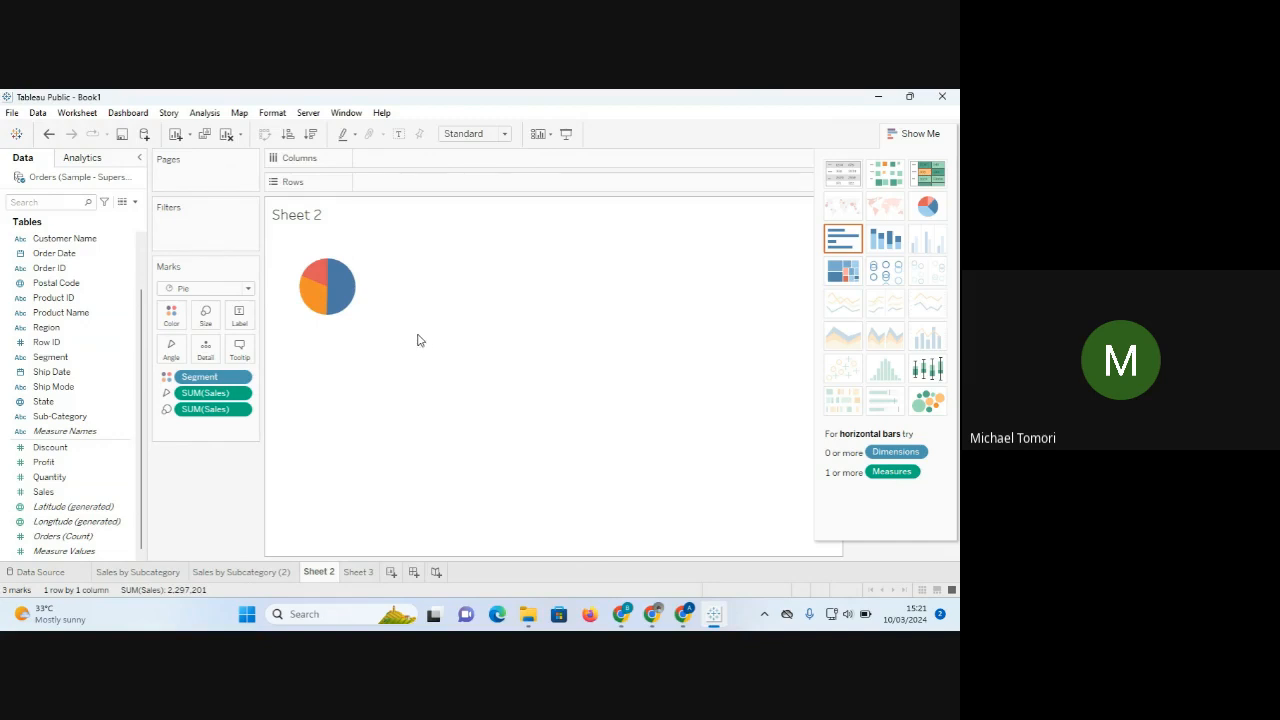
# Show slice sales labels (1,161,401, 706,146, 429,653) and fit the pie to Entire View.
pyautogui.click(241, 317)
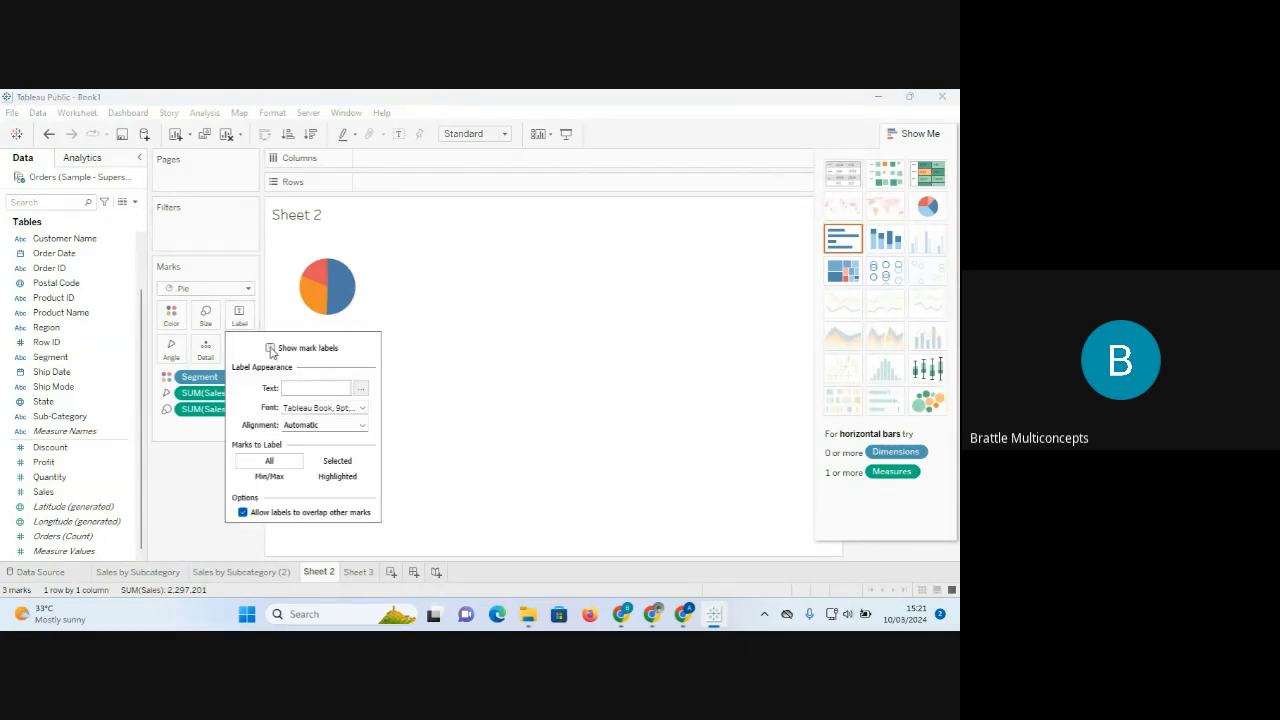
pyautogui.click(270, 348)
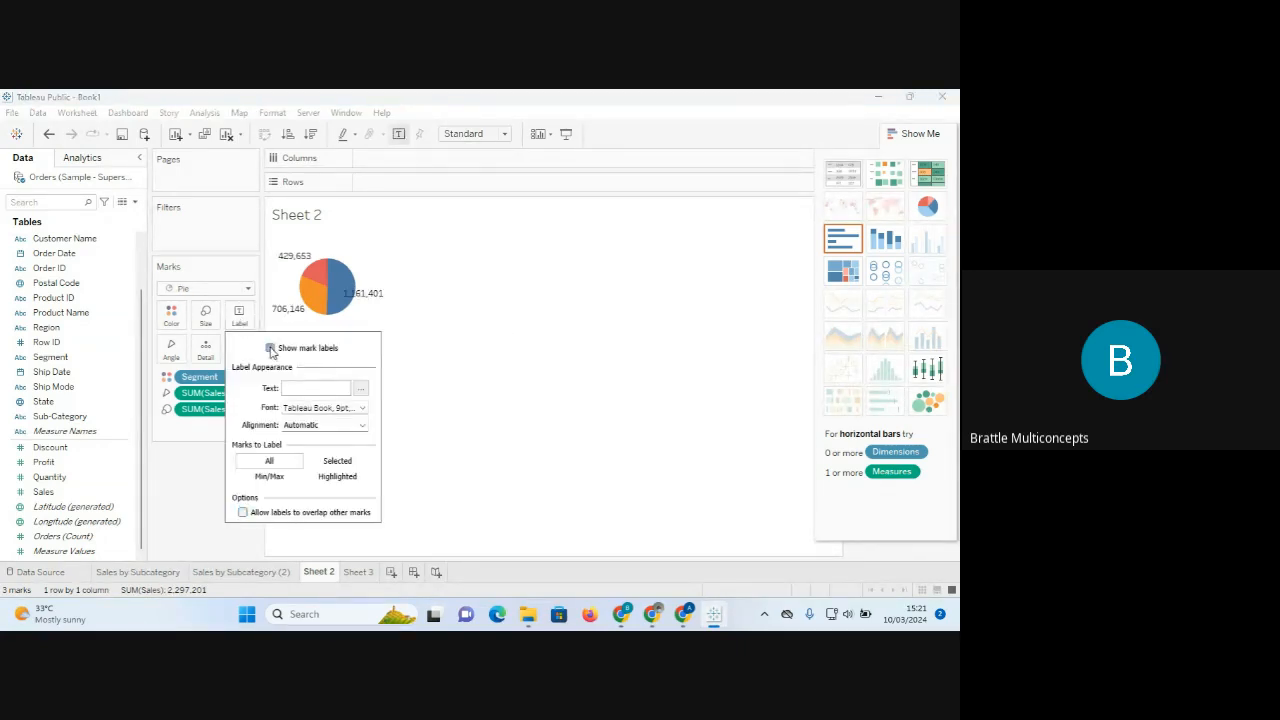
pyautogui.click(551, 281)
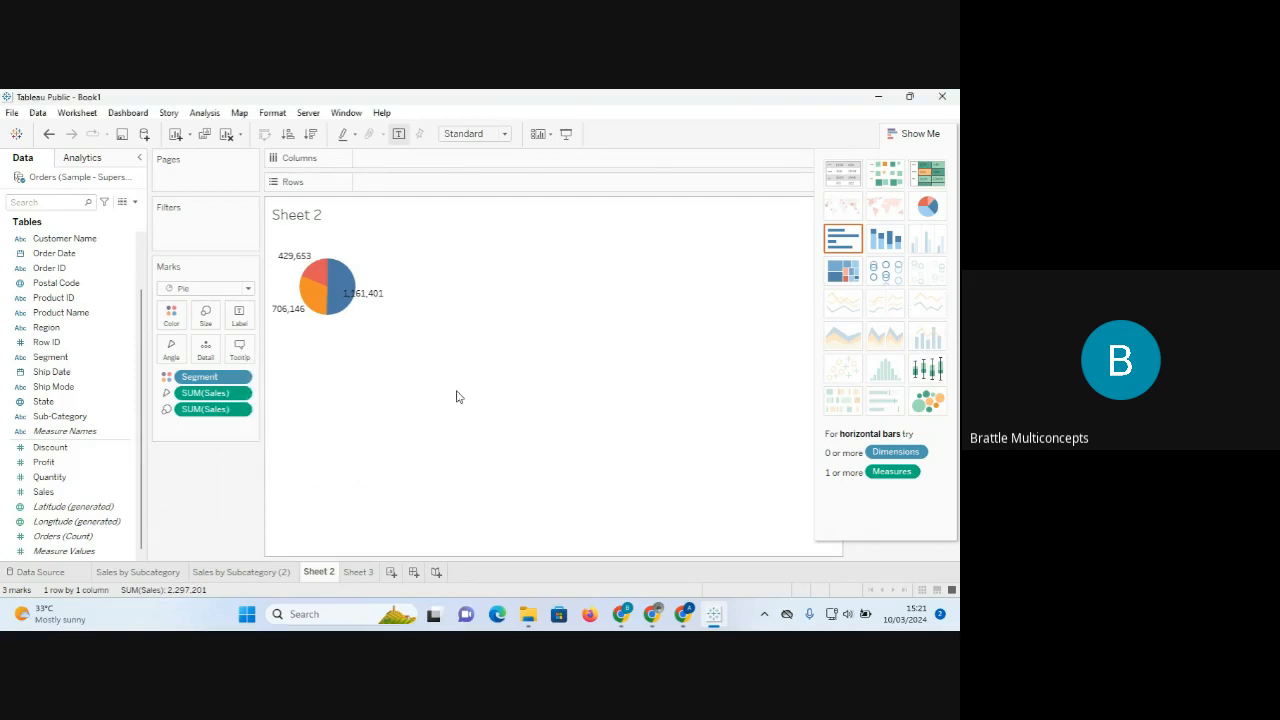
pyautogui.click(505, 134)
pyautogui.click(494, 184)
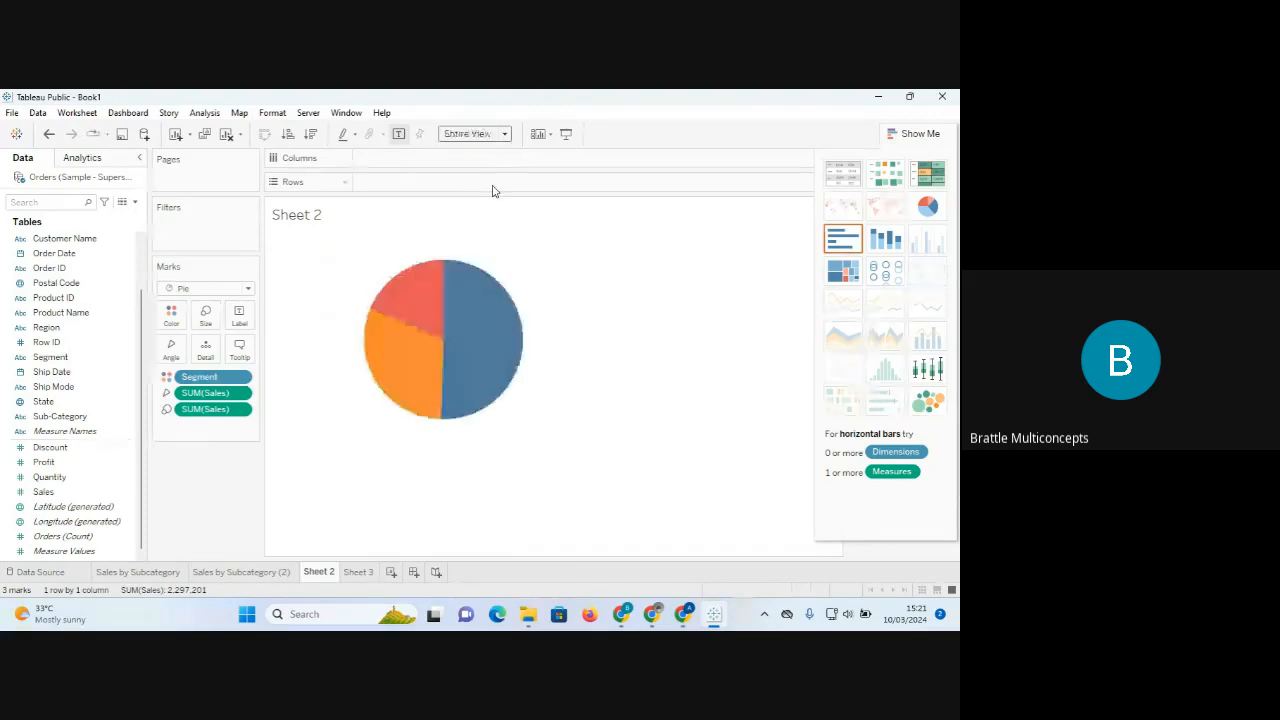
pyautogui.click(912, 133)
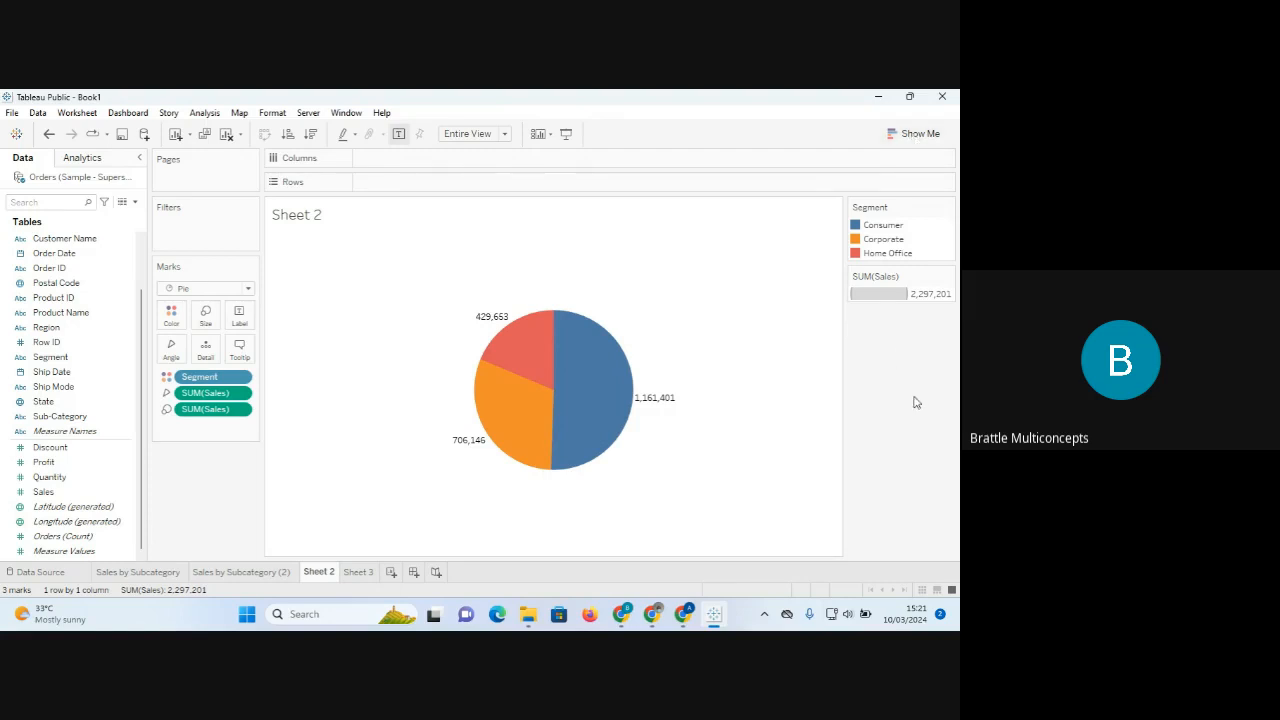
# In the Meet call, dismiss the raised-hand notification and check the chat messages.
pyautogui.moveTo(627, 615)
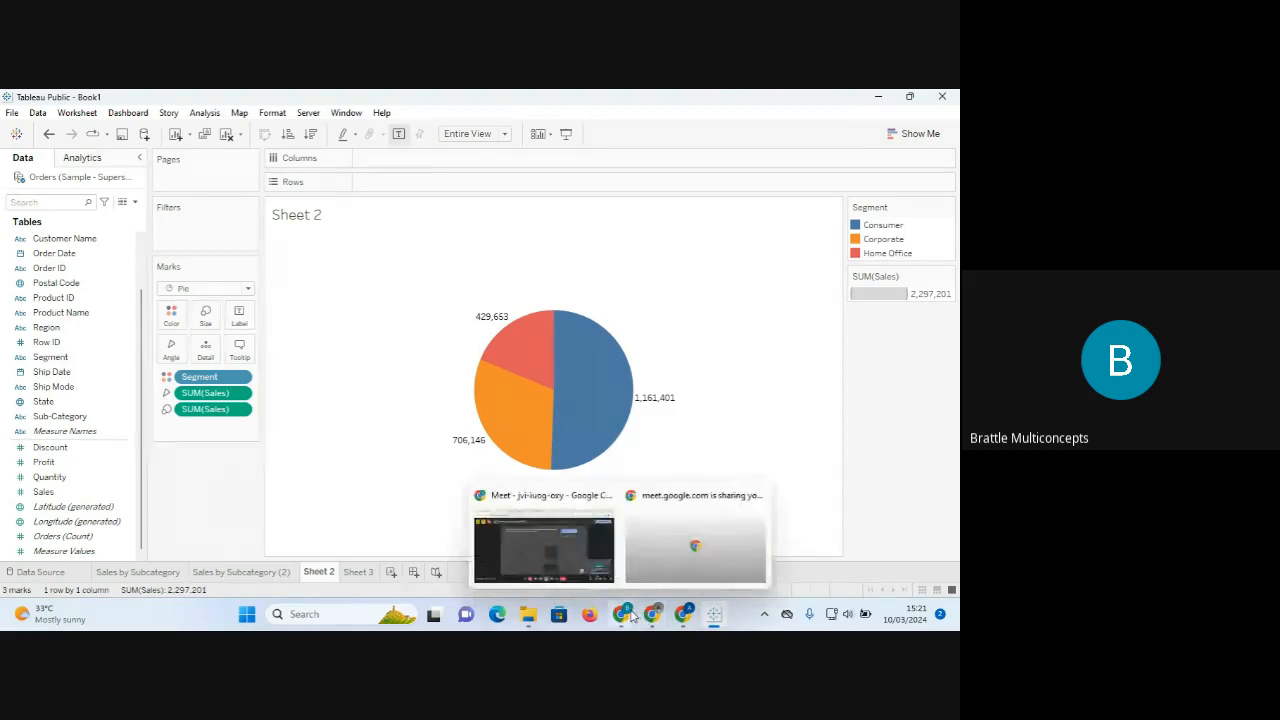
pyautogui.click(552, 543)
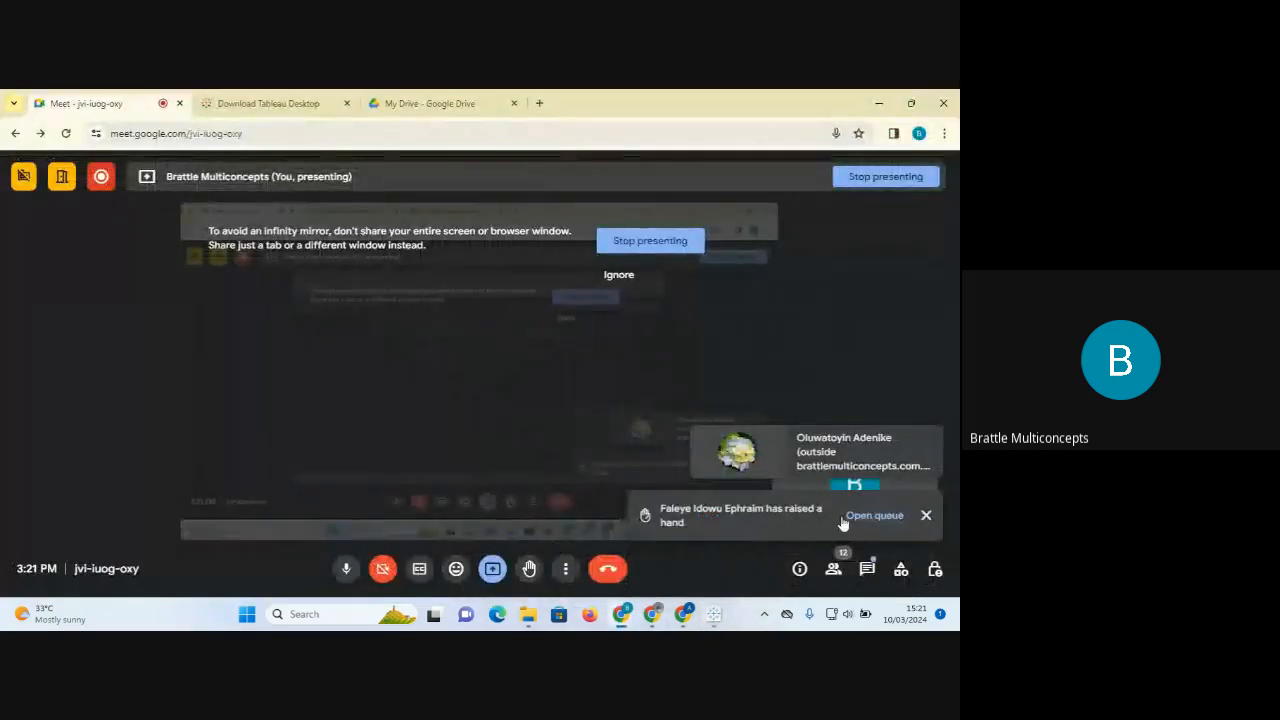
pyautogui.click(927, 521)
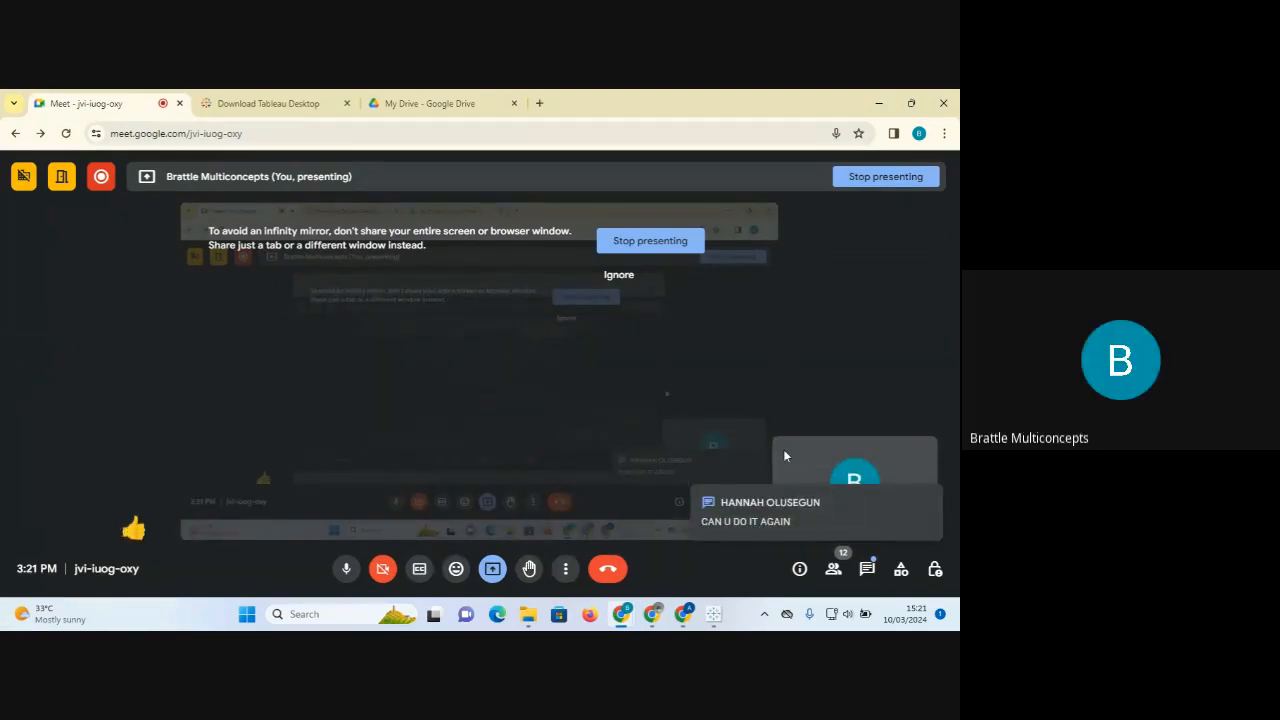
pyautogui.click(866, 568)
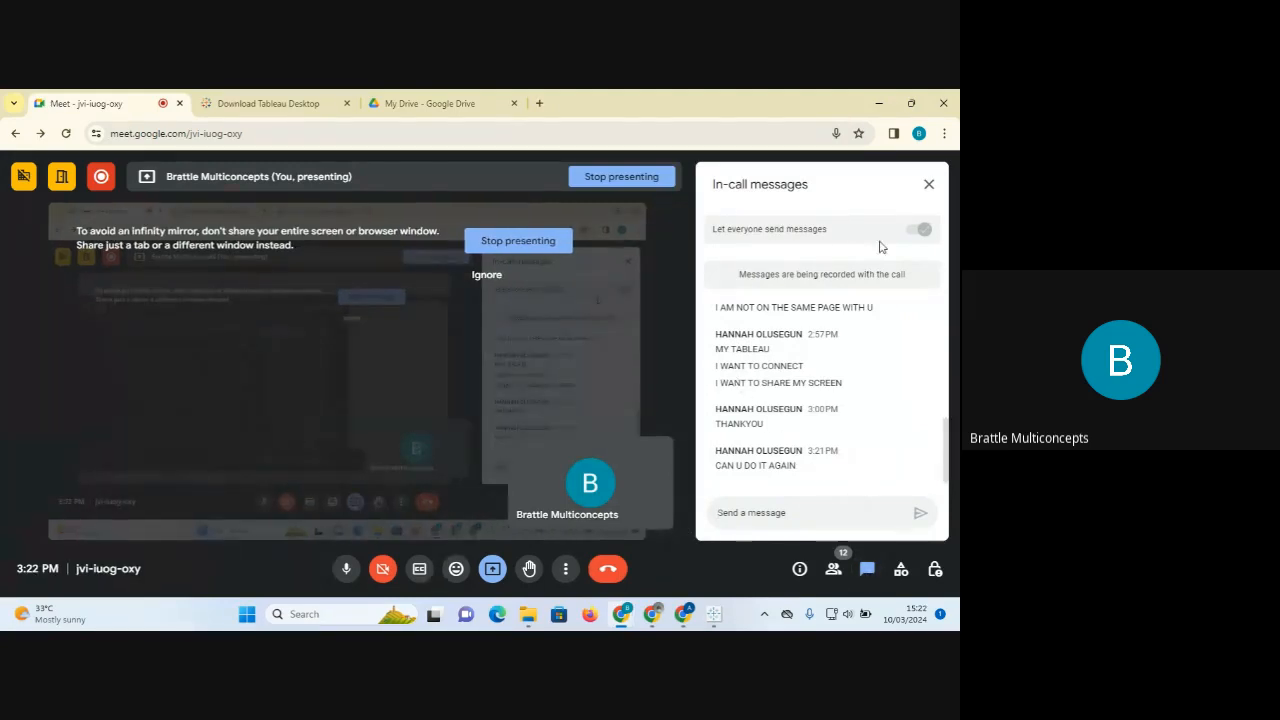
pyautogui.click(928, 185)
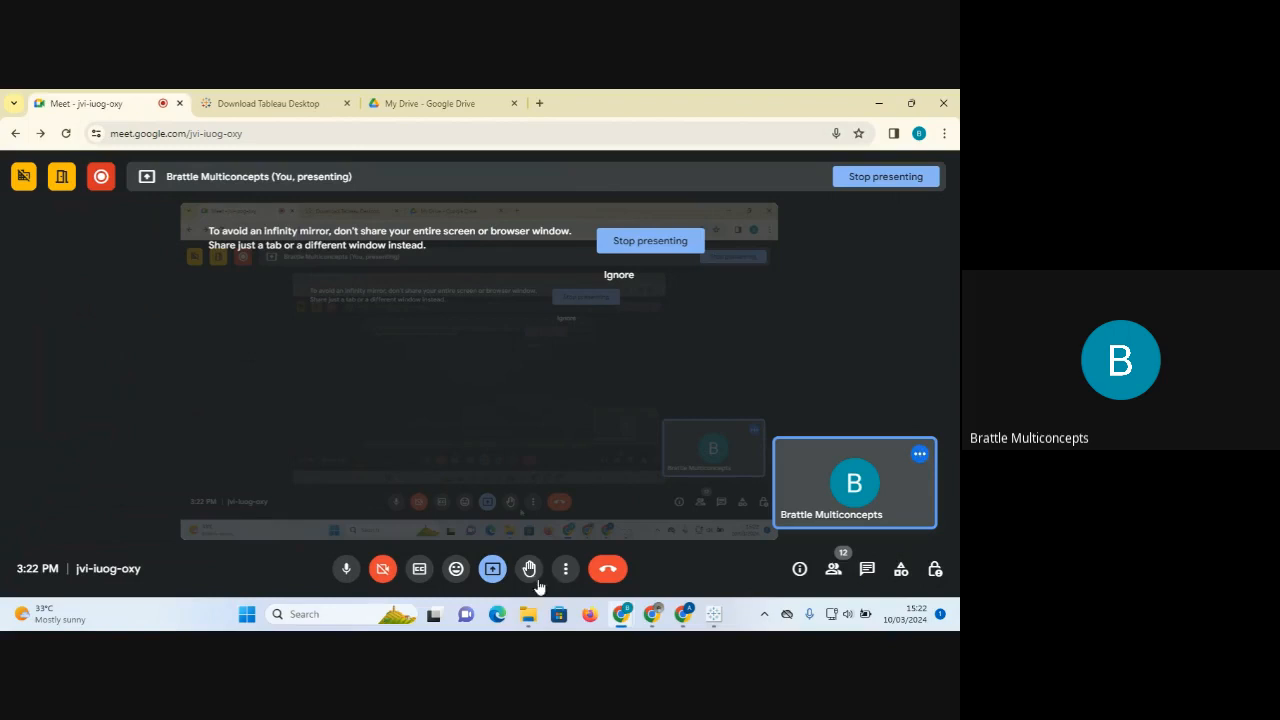
# Lower the participant's raised hand from the People list and return to Tableau.
pyautogui.moveTo(685, 625)
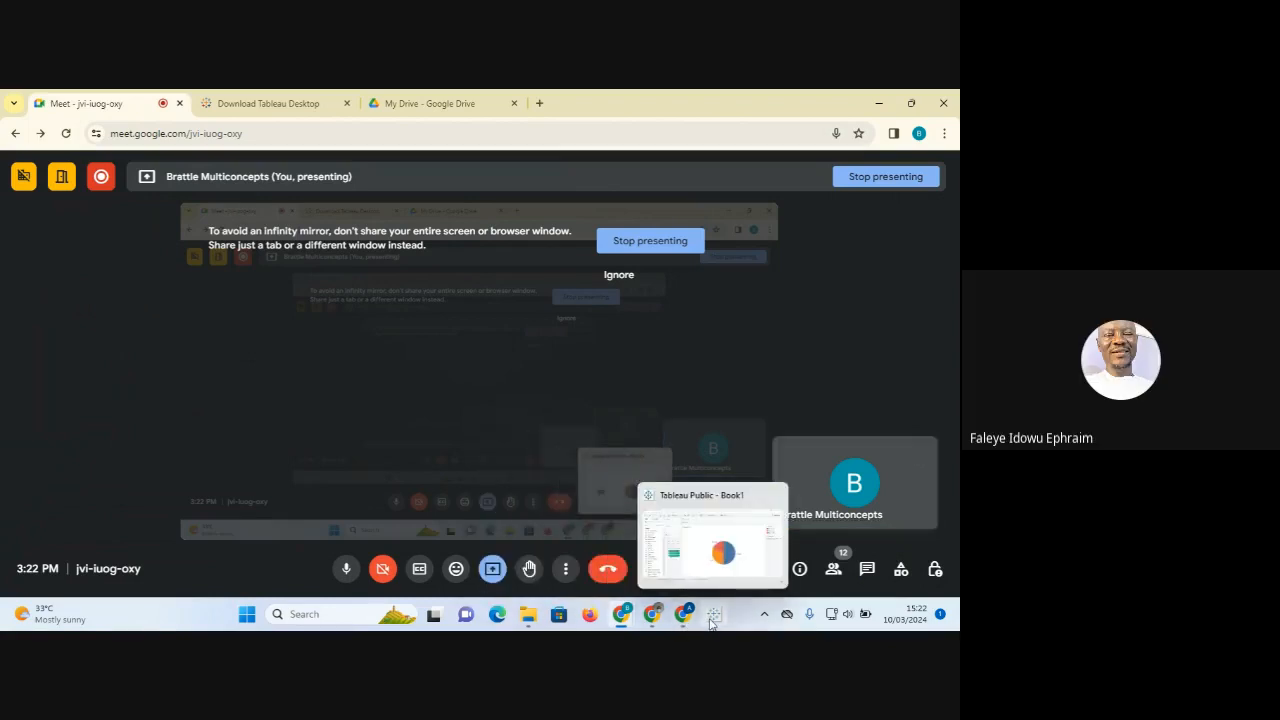
pyautogui.click(833, 572)
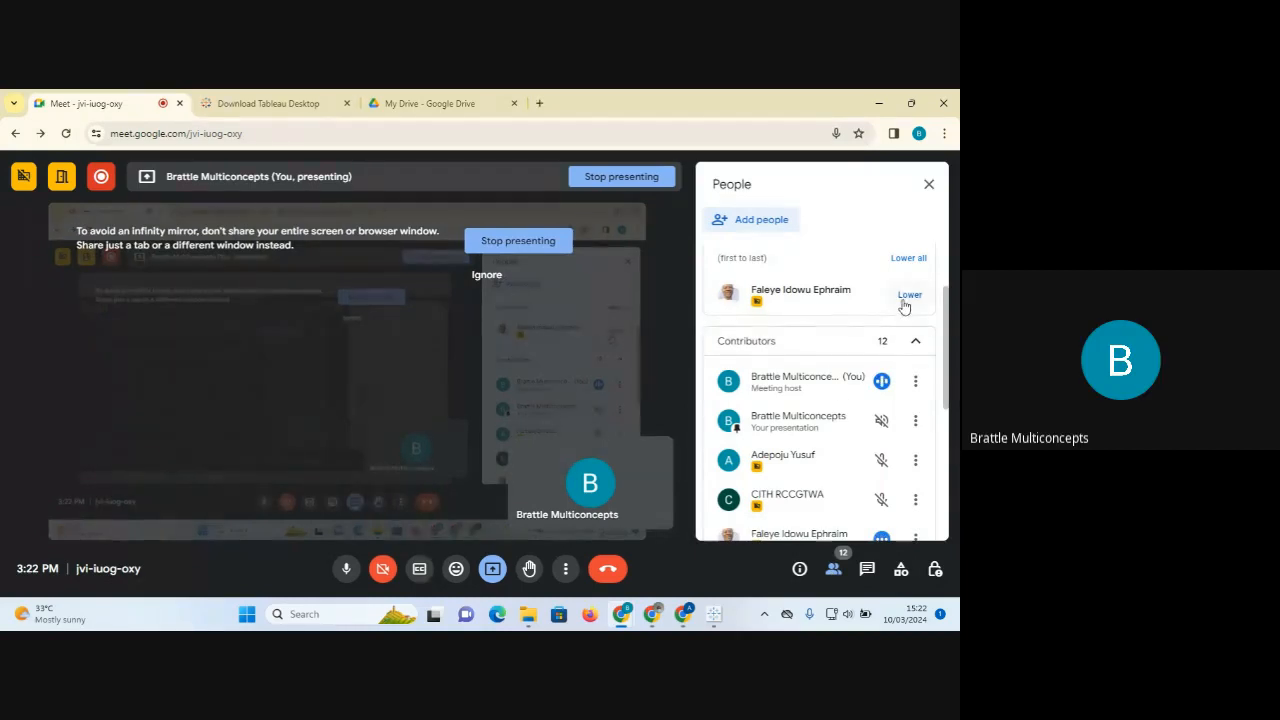
pyautogui.click(903, 295)
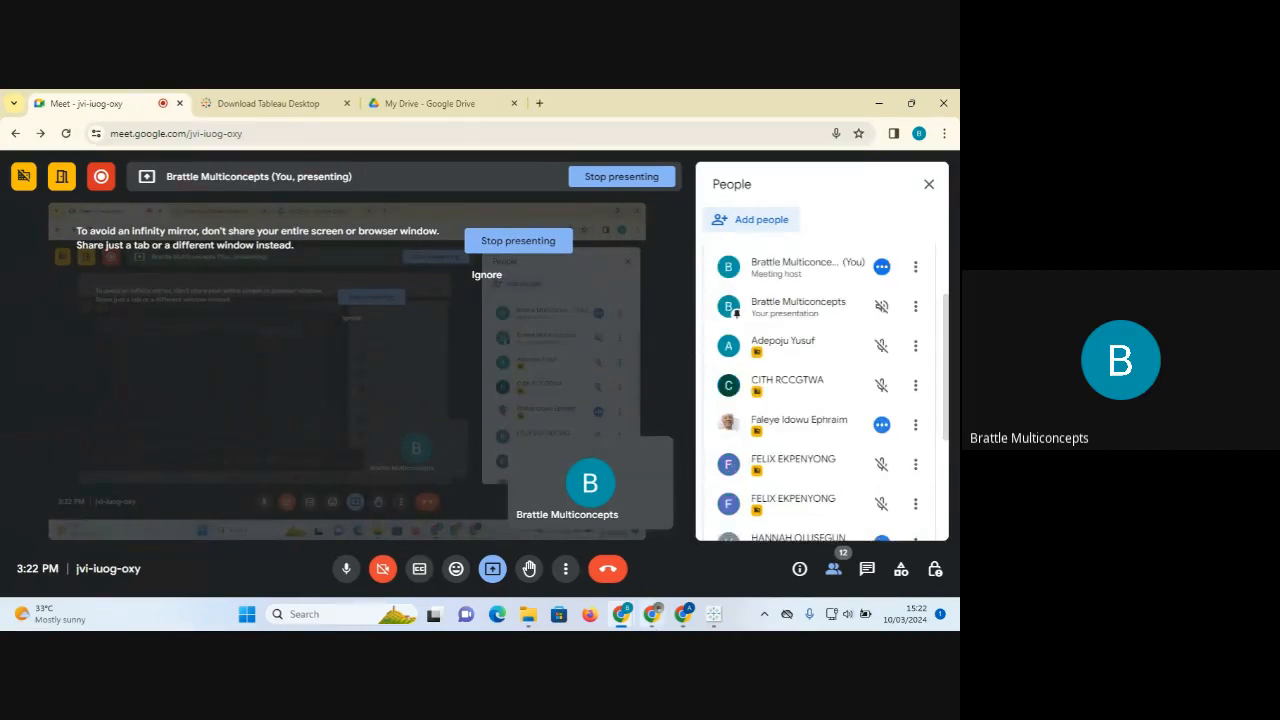
pyautogui.moveTo(685, 616)
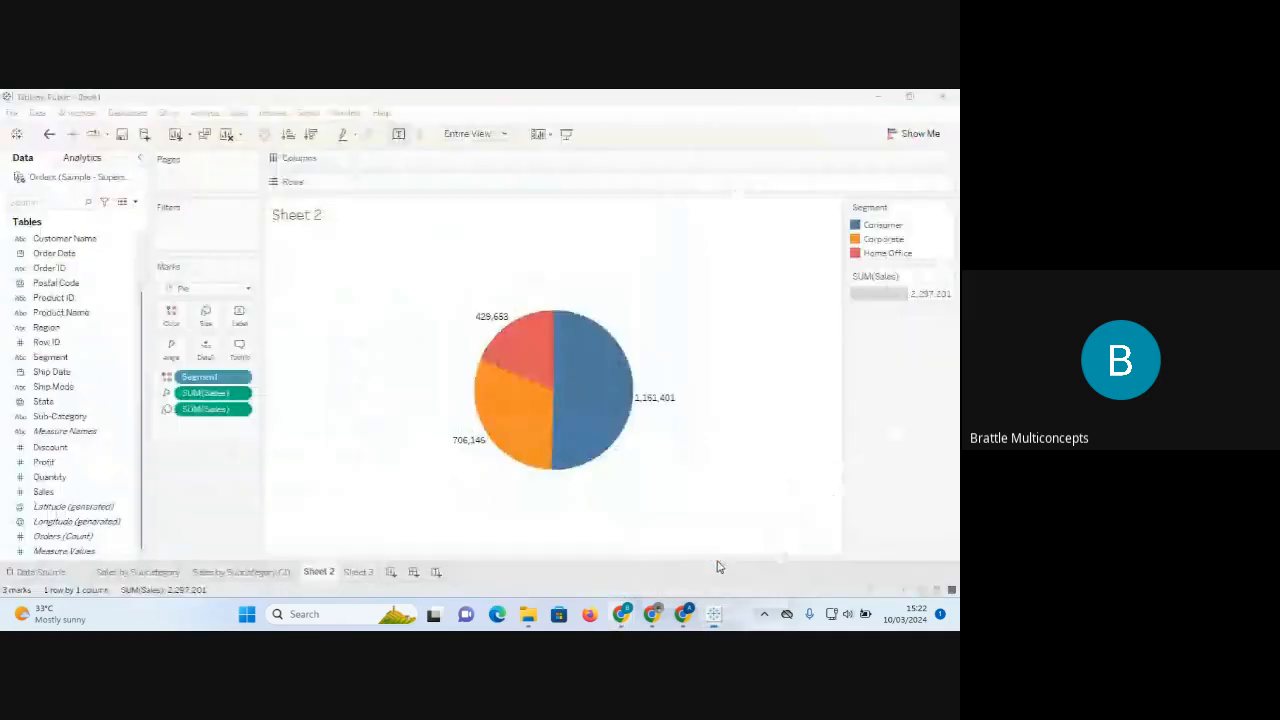
pyautogui.click(720, 566)
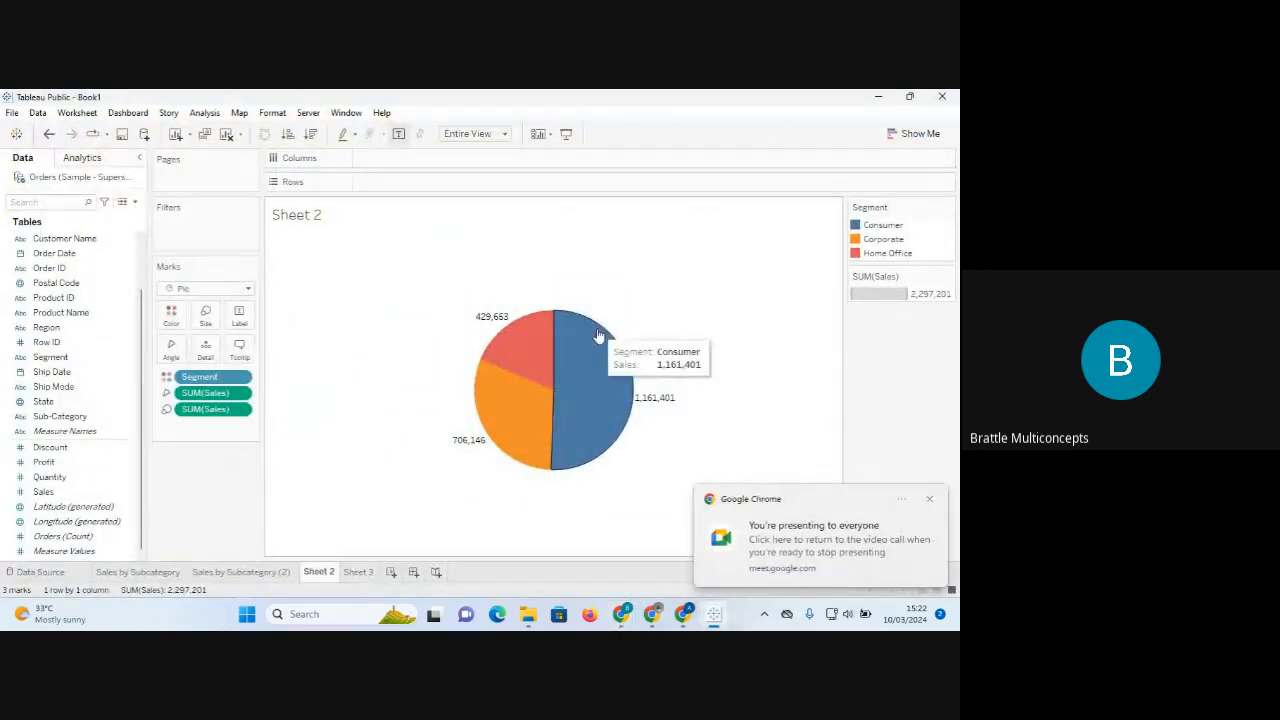
# Dismiss the presenting notice, set the view fit to Standard, and check the label options.
pyautogui.click(929, 499)
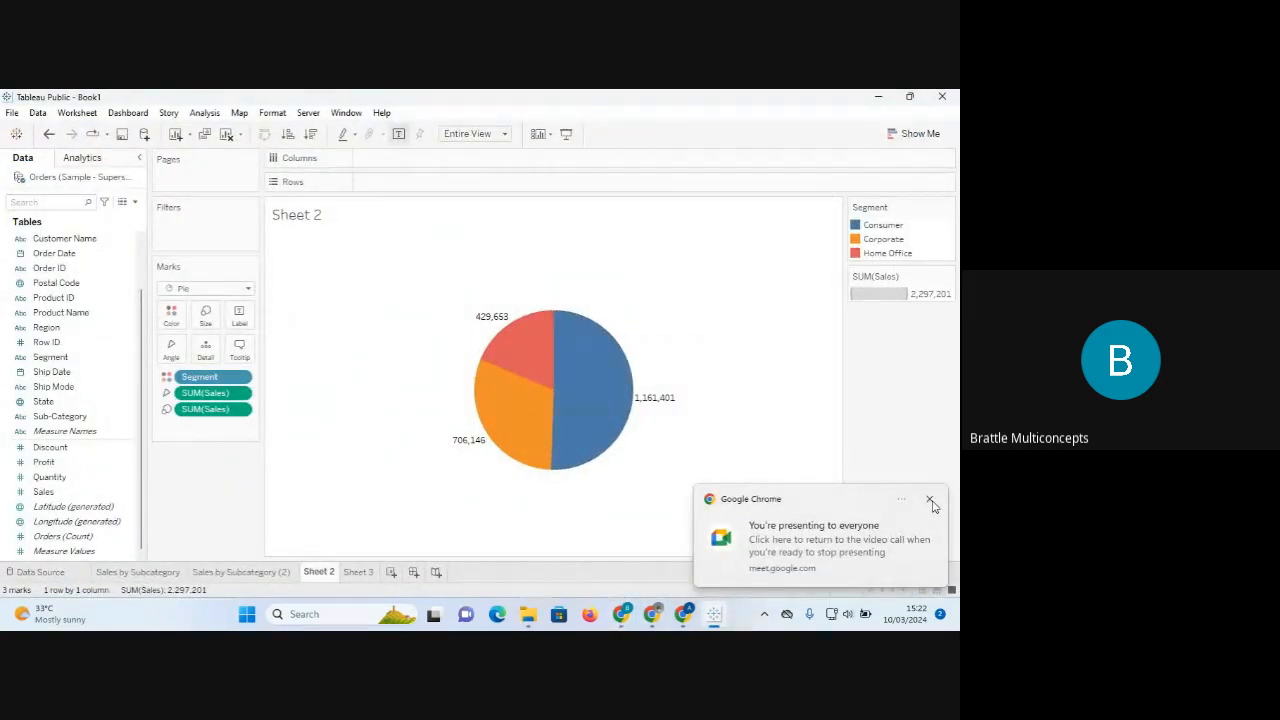
pyautogui.click(801, 461)
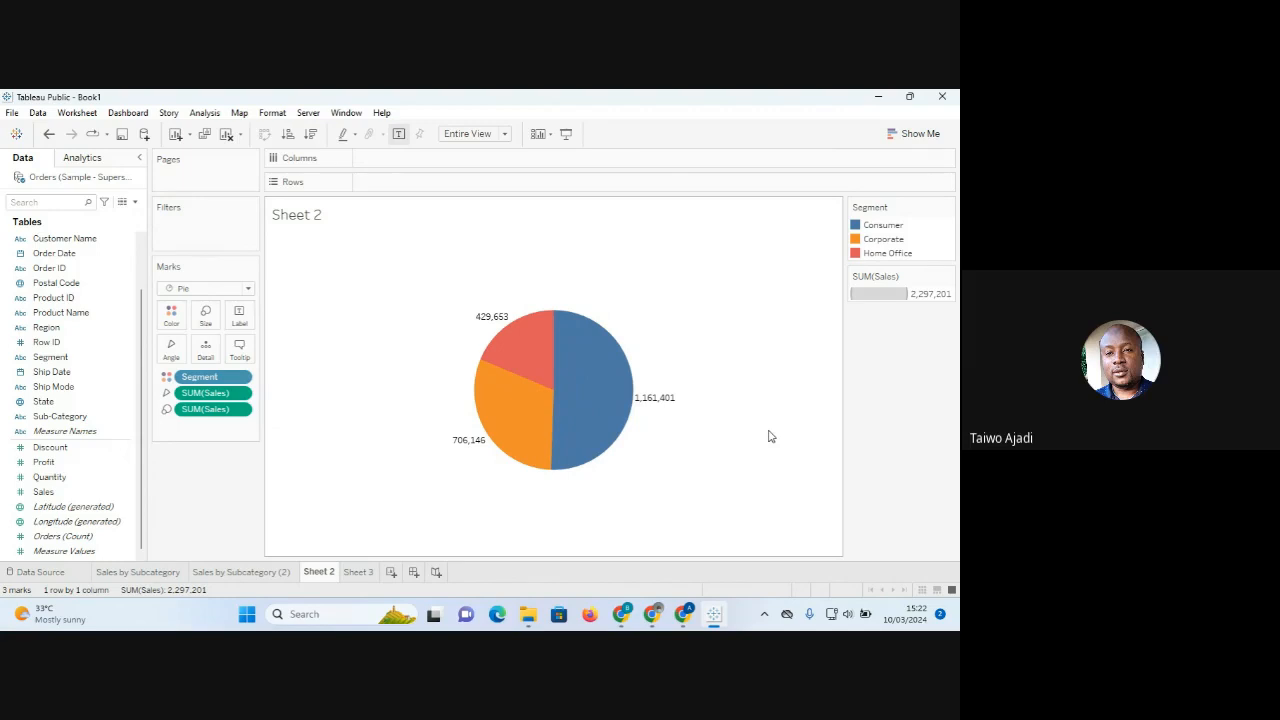
pyautogui.click(505, 136)
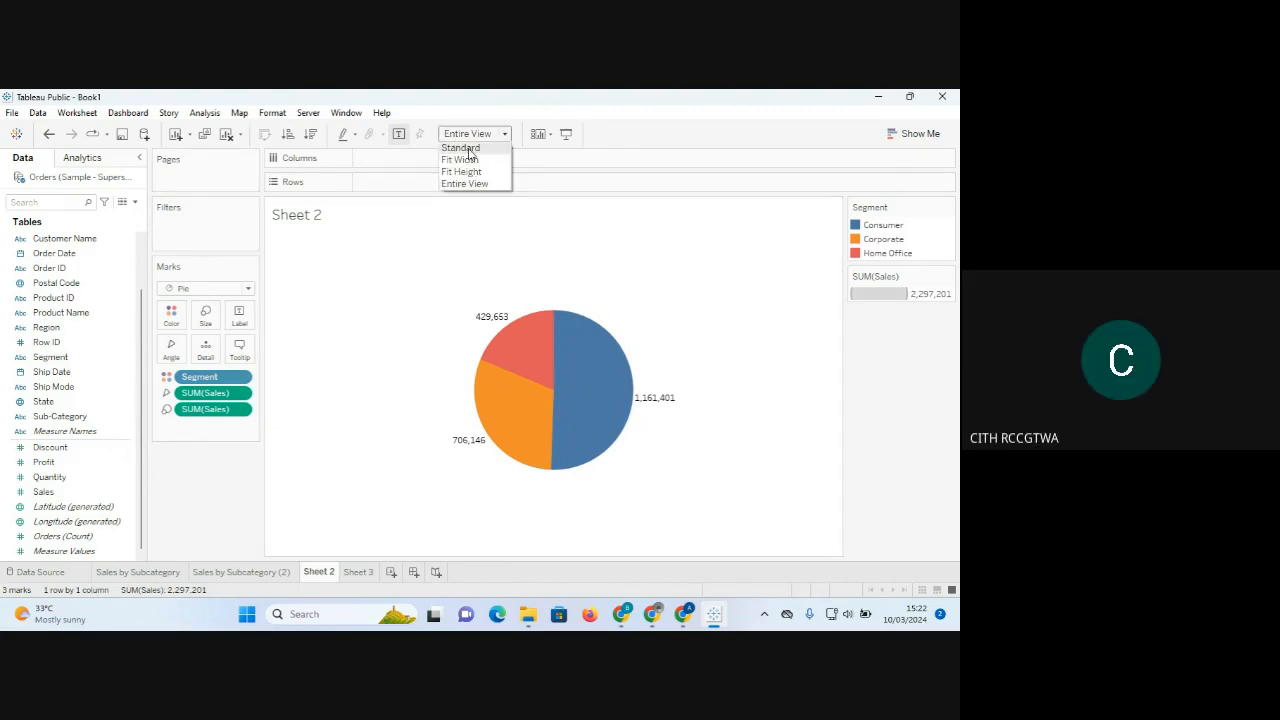
pyautogui.click(469, 150)
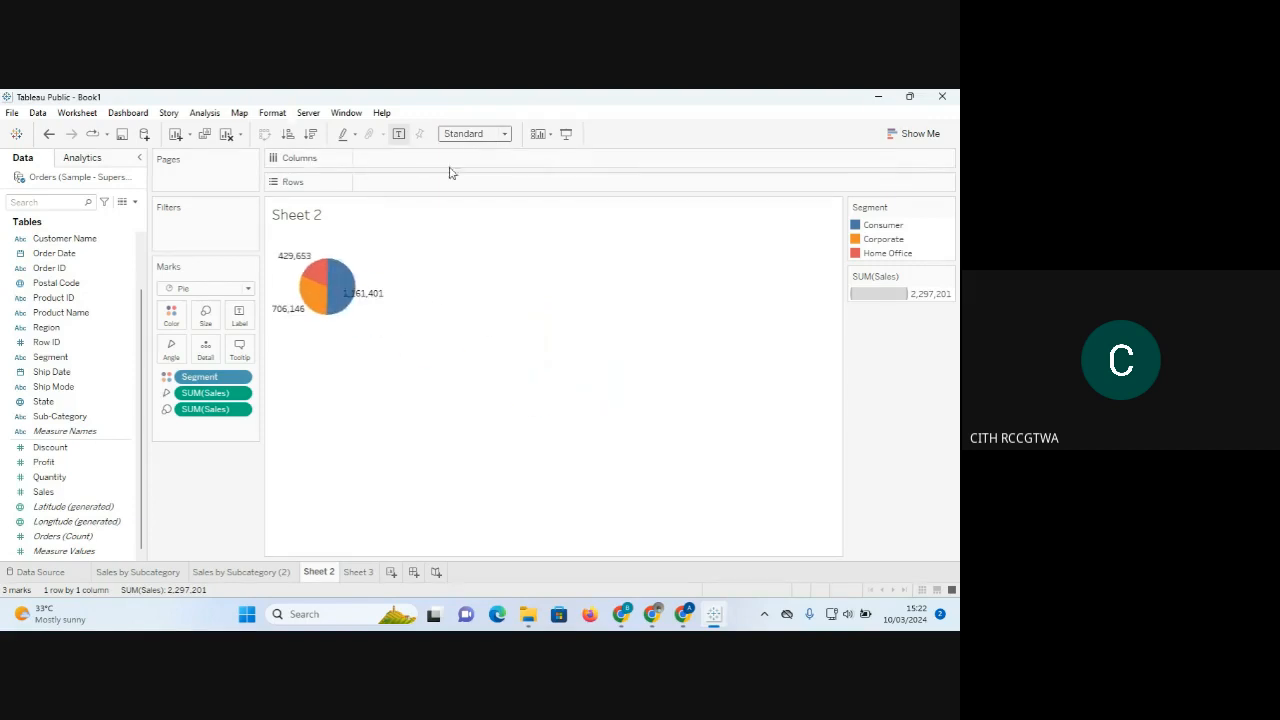
pyautogui.click(238, 316)
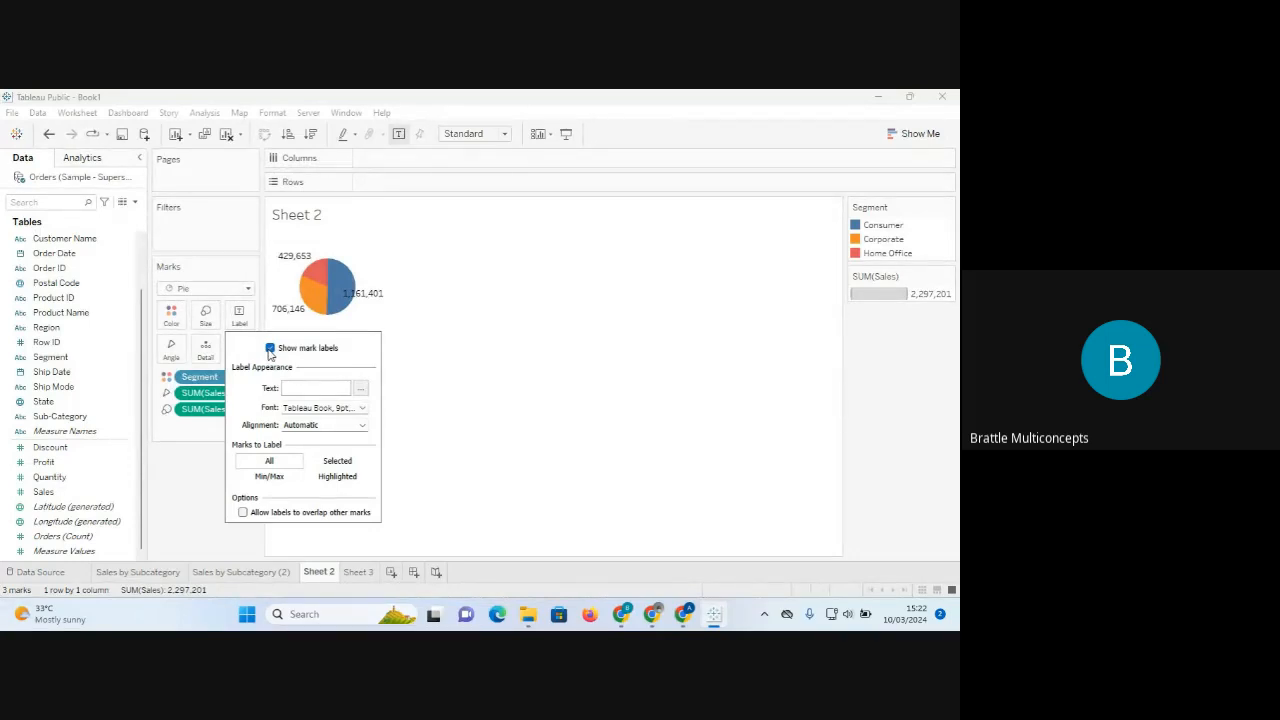
# Set the pie's view fit back to Entire View.
pyautogui.click(504, 134)
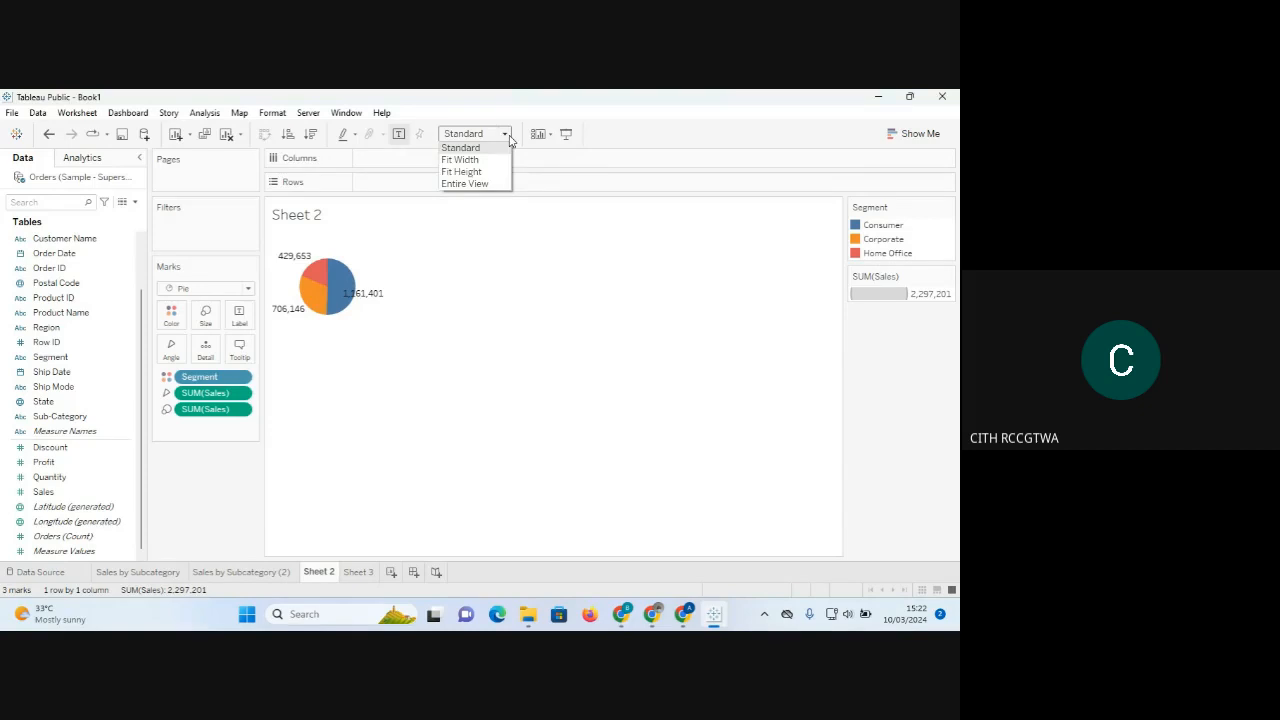
pyautogui.click(483, 196)
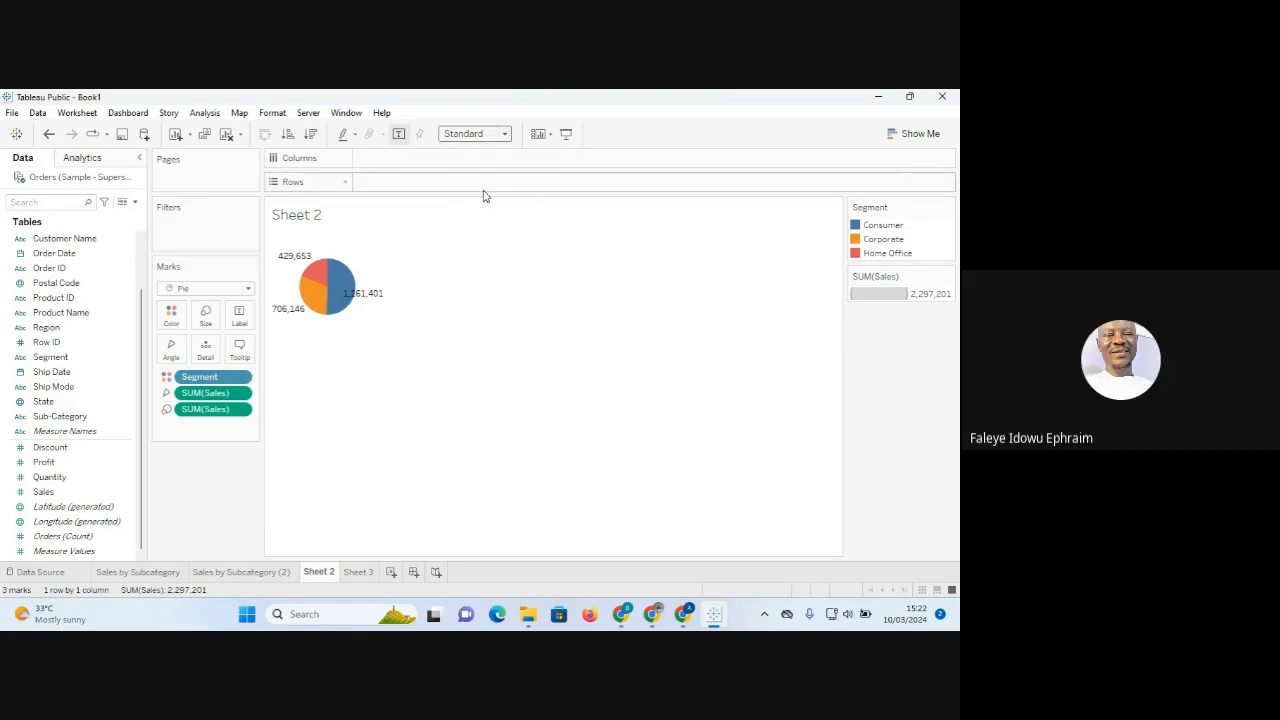
pyautogui.click(504, 134)
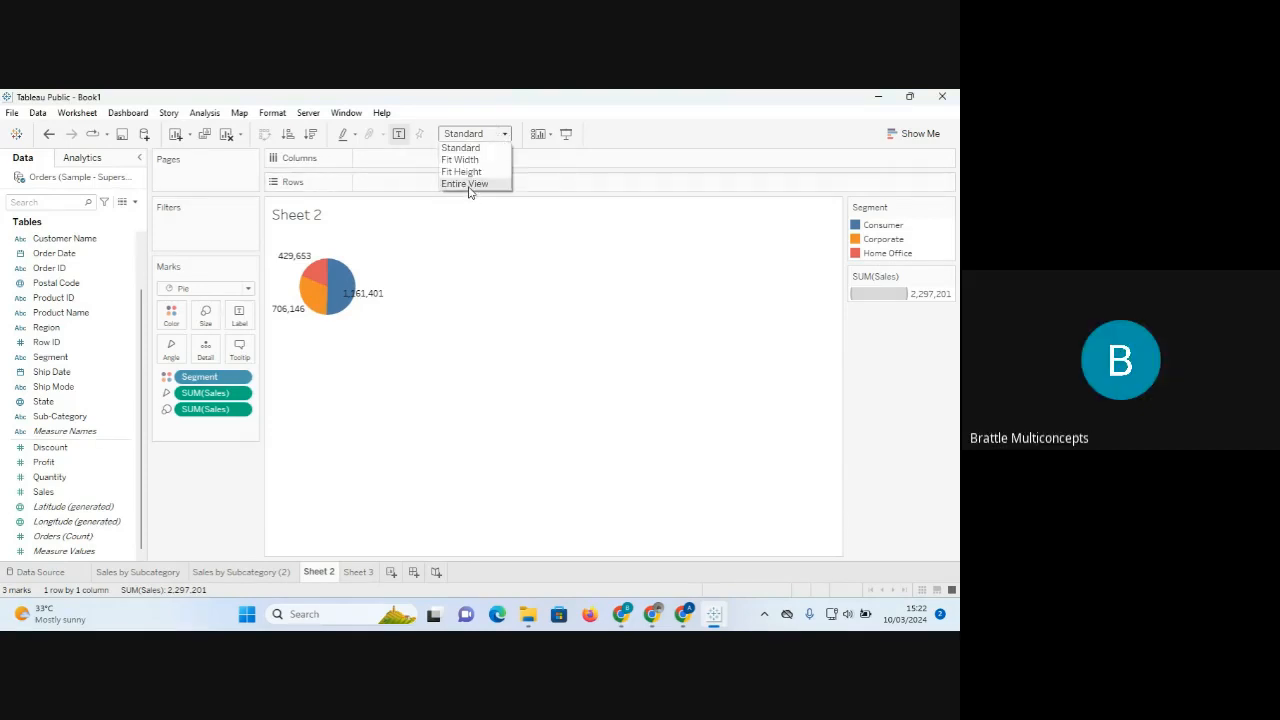
pyautogui.click(466, 185)
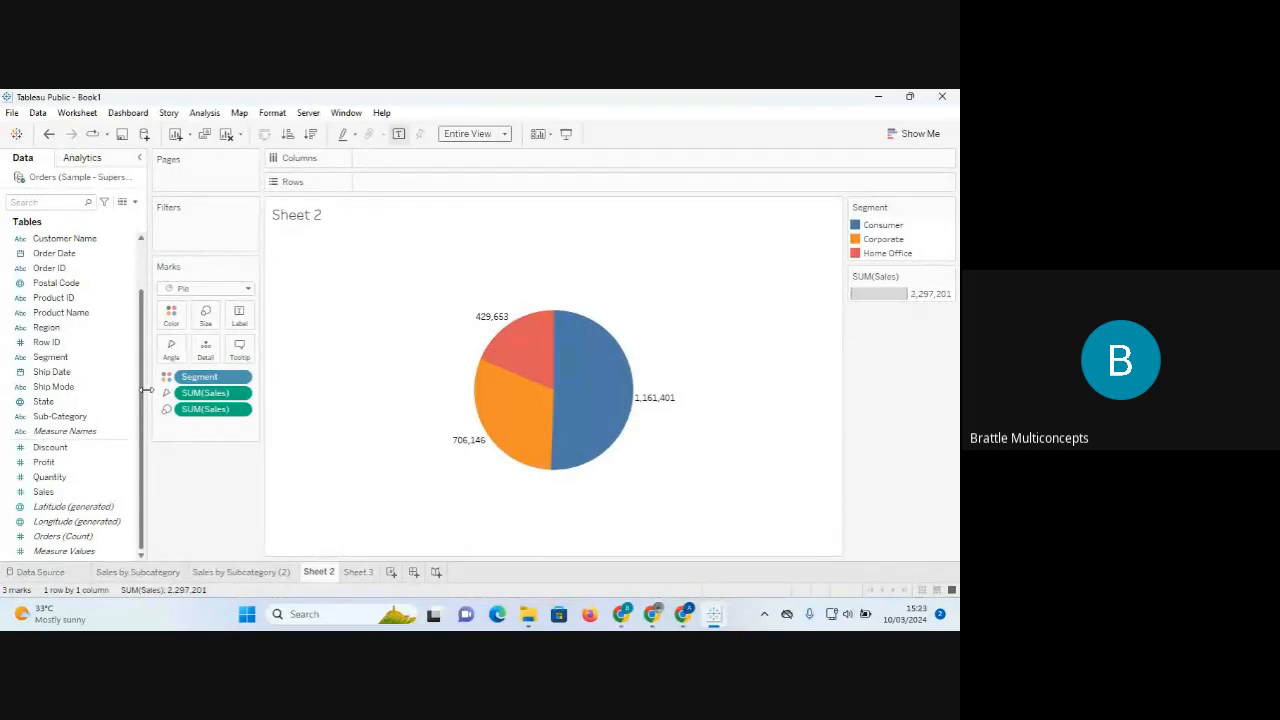
# Clear Sheet 2 and rebuild the pie chart from the Segment and Sales fields.
pyautogui.click(227, 136)
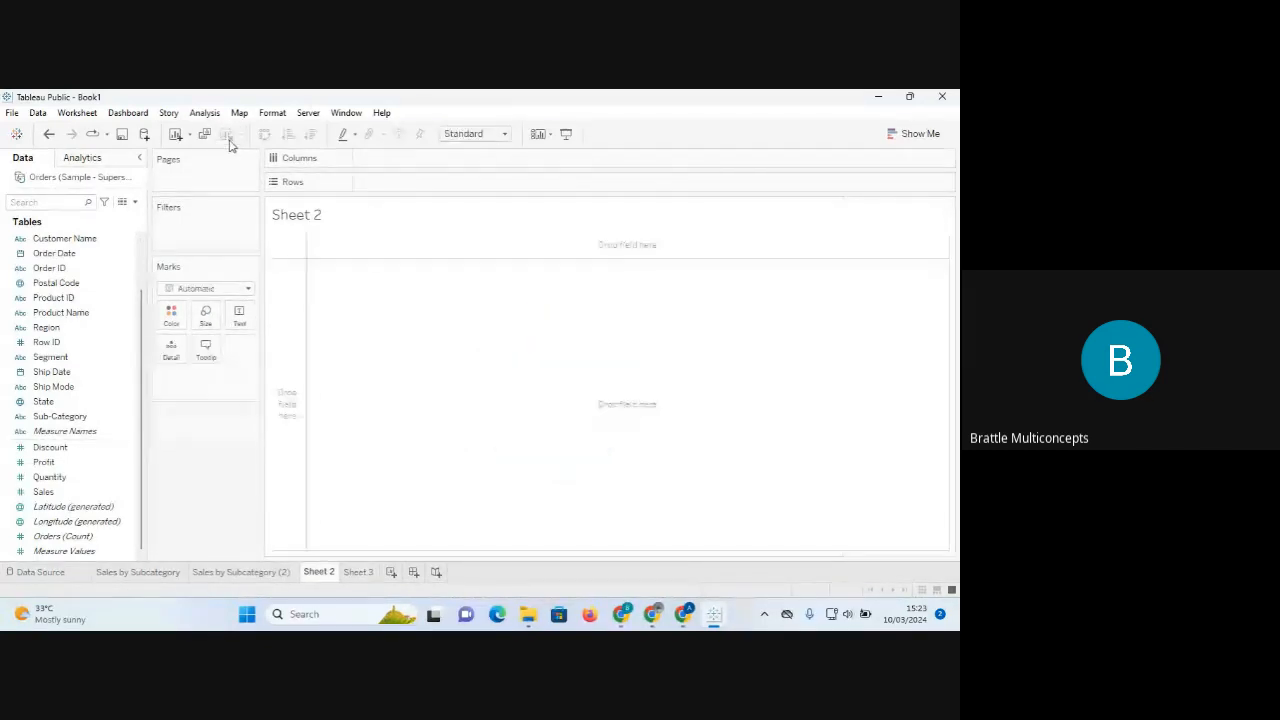
pyautogui.click(128, 362)
pyautogui.click(70, 362)
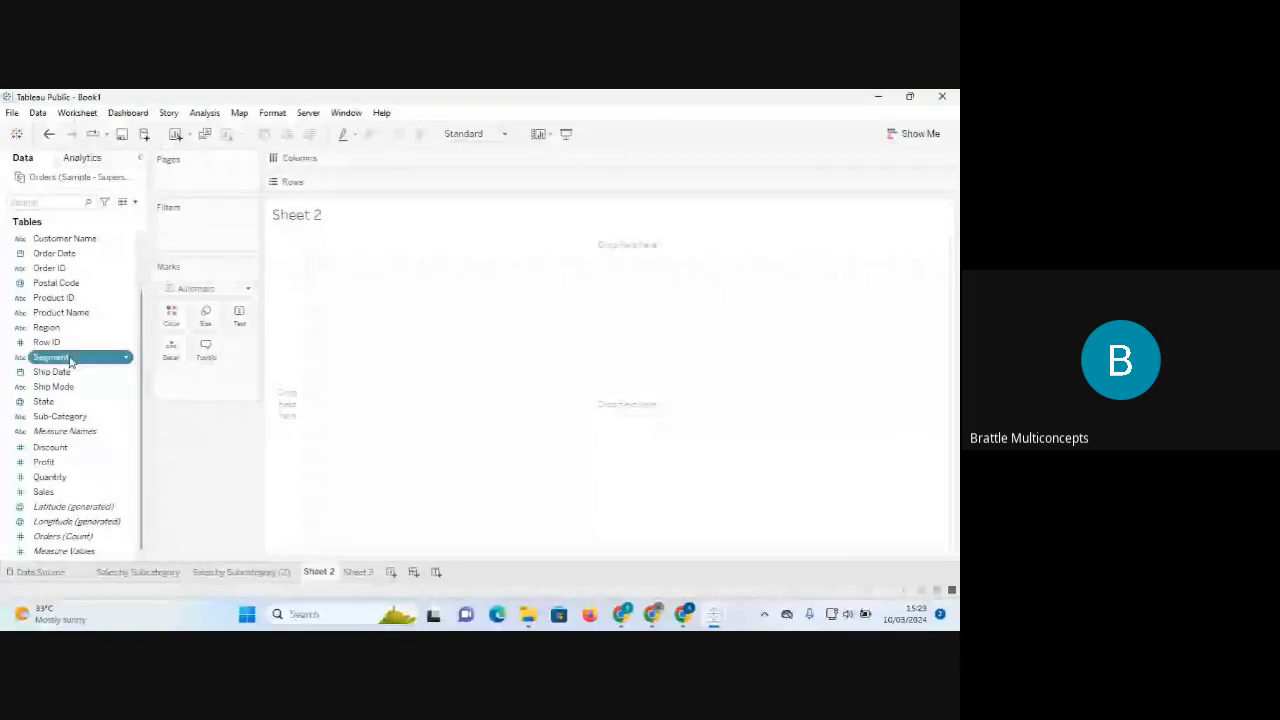
pyautogui.keyDown('ctrl'); pyautogui.click(65, 431); pyautogui.keyUp('ctrl')
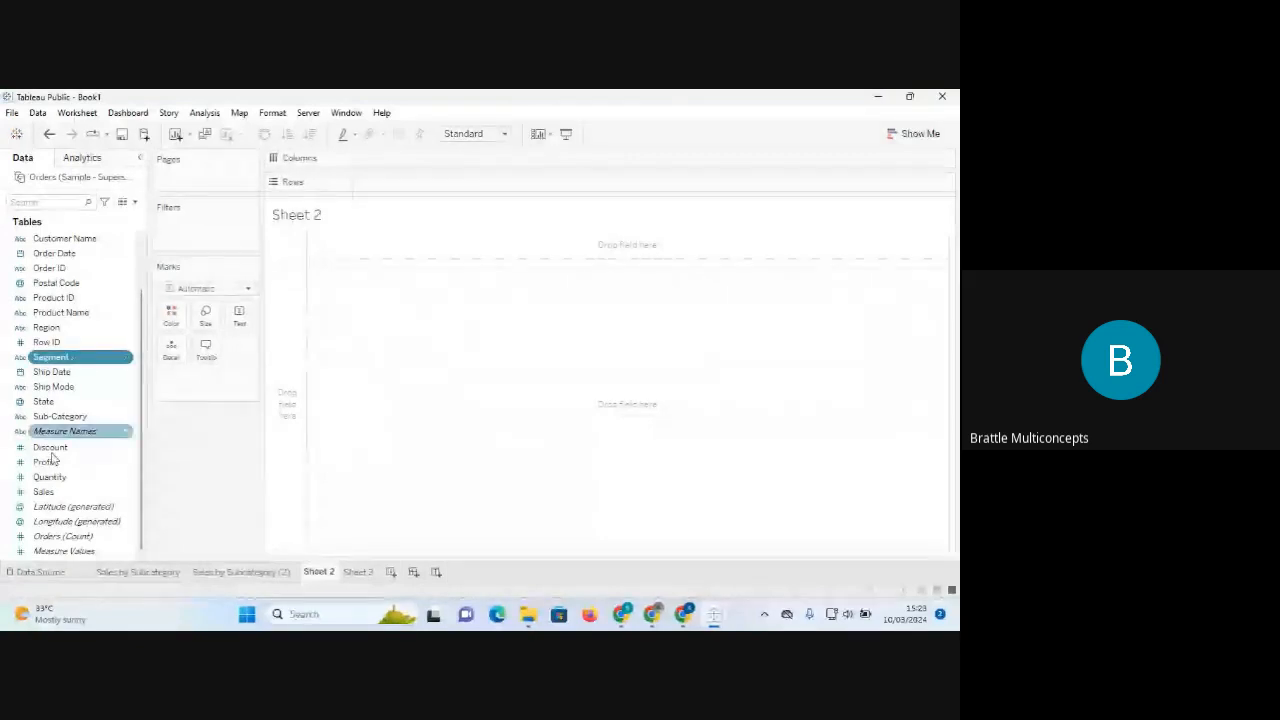
pyautogui.keyDown('ctrl'); pyautogui.click(45, 491); pyautogui.keyUp('ctrl')
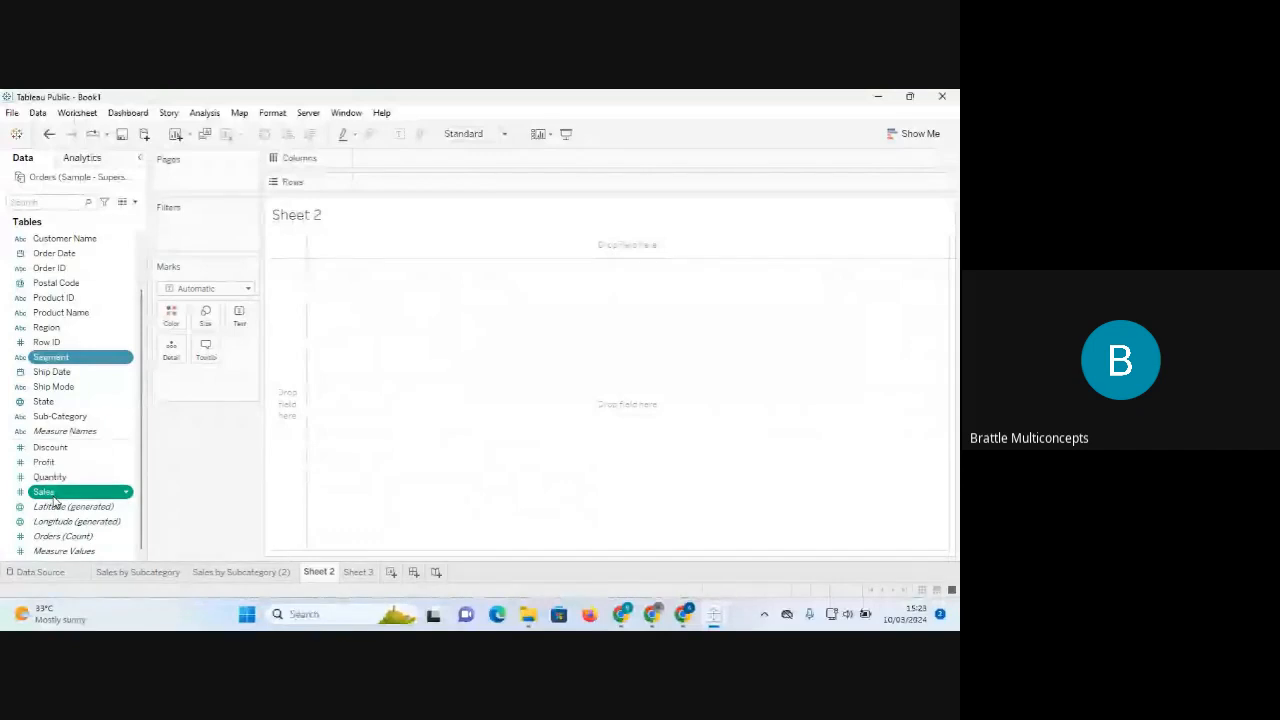
pyautogui.click(914, 135)
pyautogui.click(928, 207)
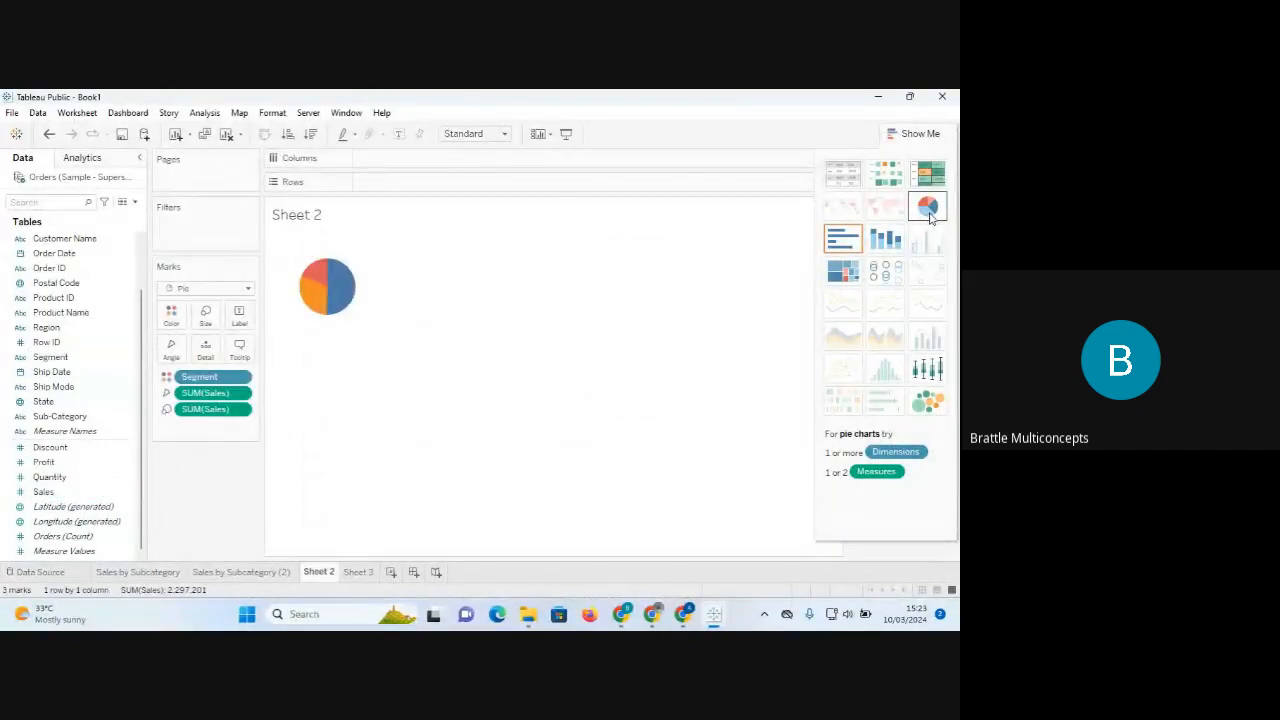
# Fit the pie to Entire View and show each slice's sales value label.
pyautogui.click(504, 136)
pyautogui.click(476, 184)
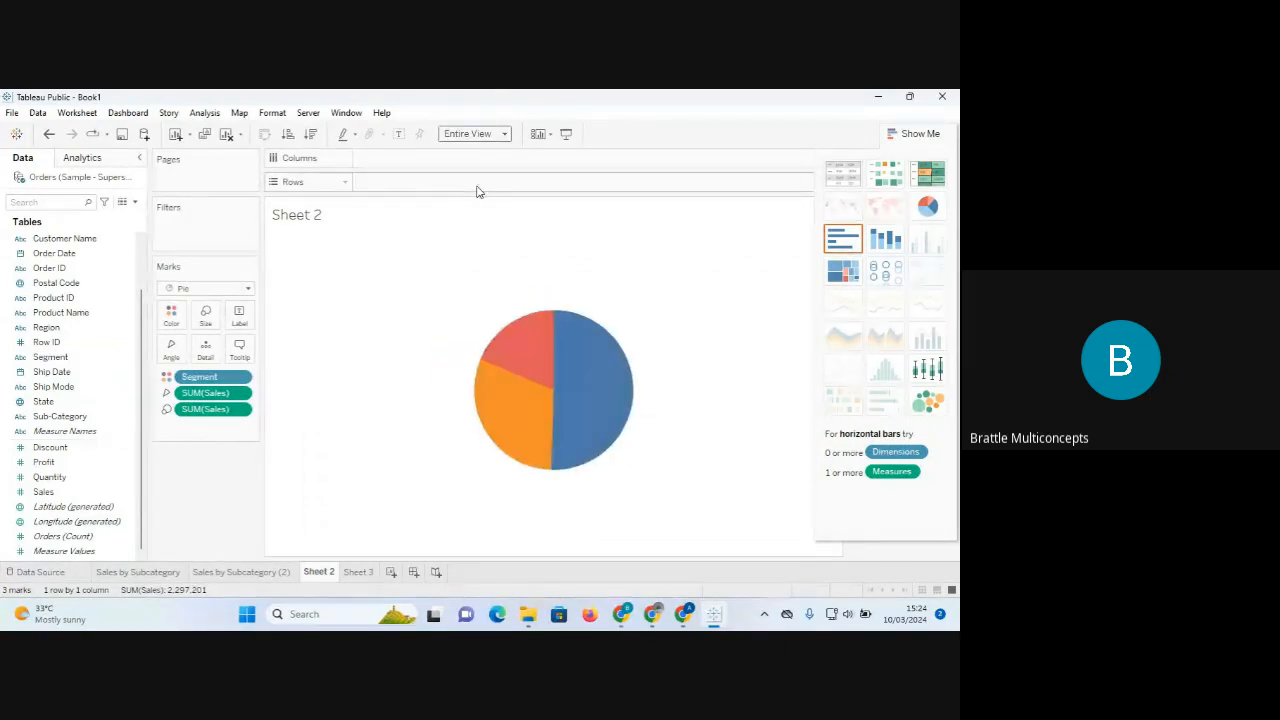
pyautogui.click(238, 318)
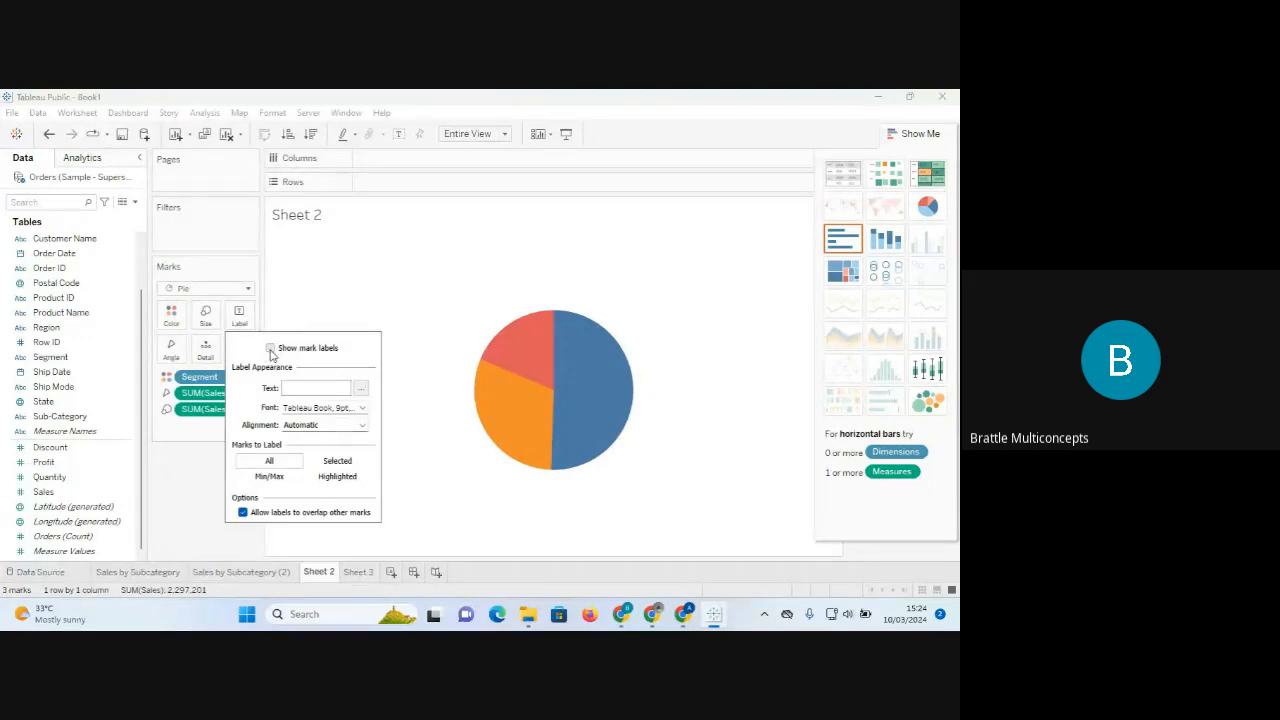
pyautogui.click(270, 348)
pyautogui.click(420, 270)
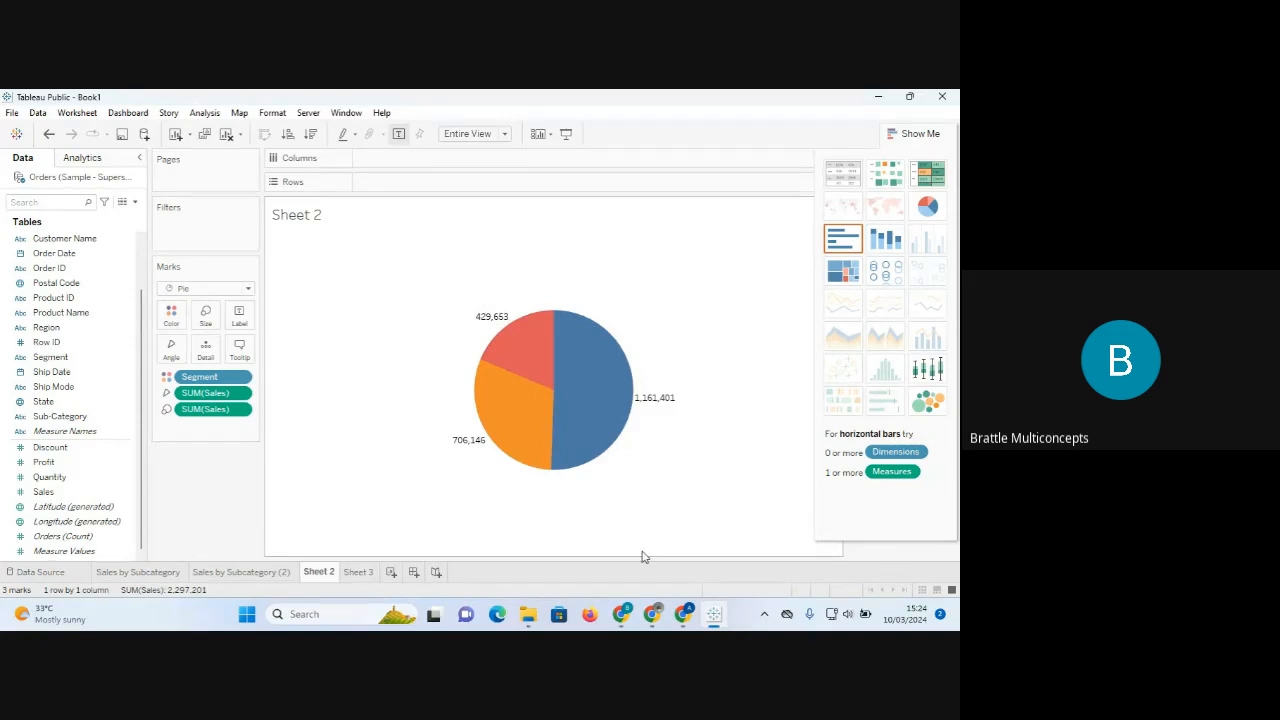
pyautogui.click(920, 134)
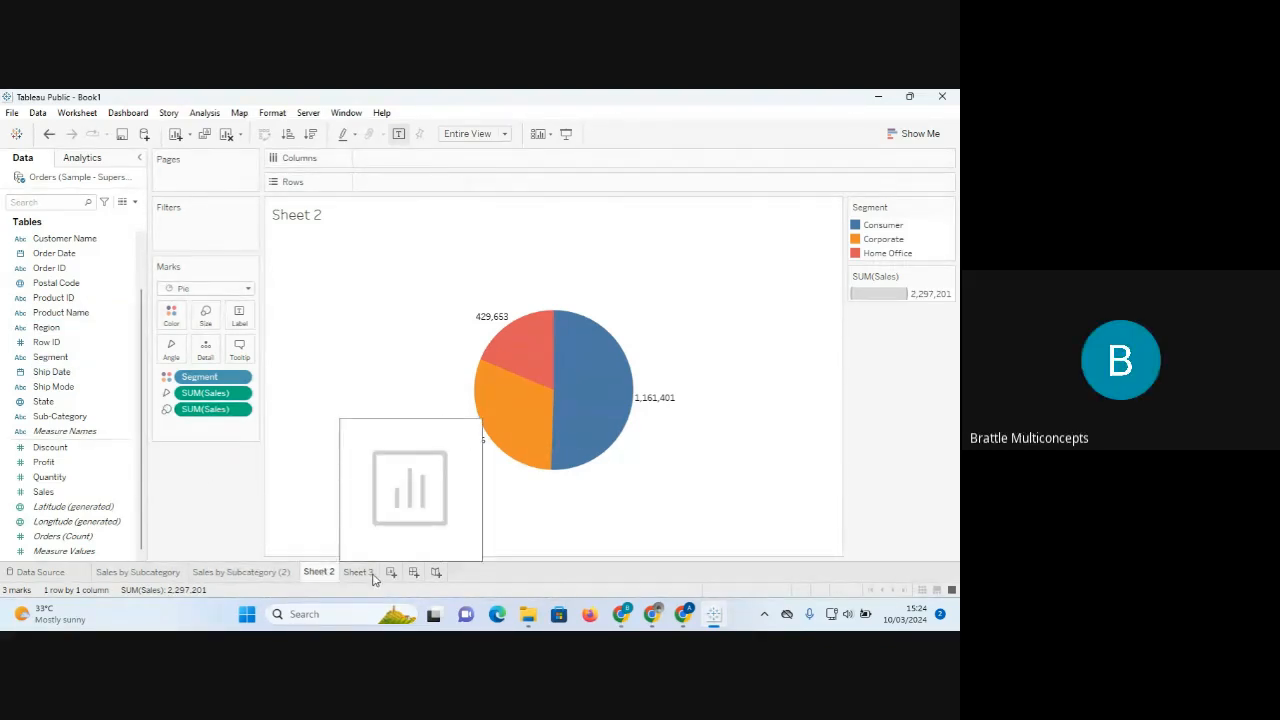
pyautogui.rightClick(314, 574)
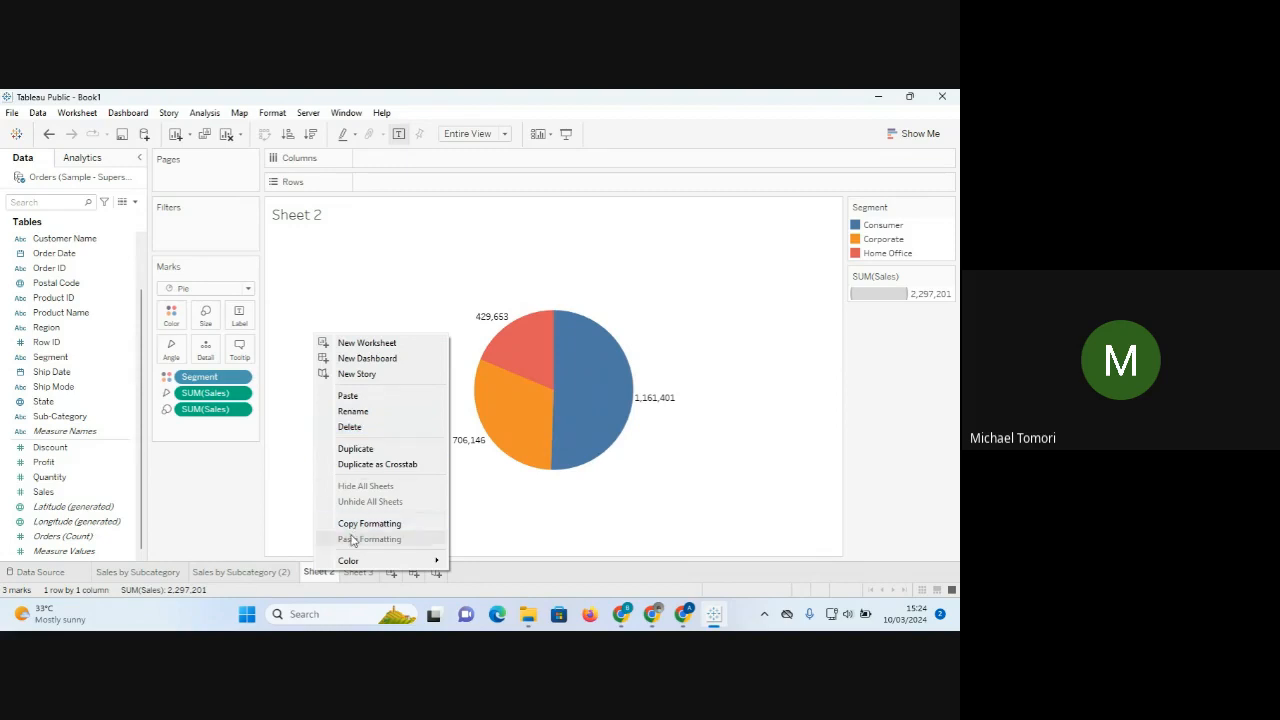
pyautogui.click(391, 277)
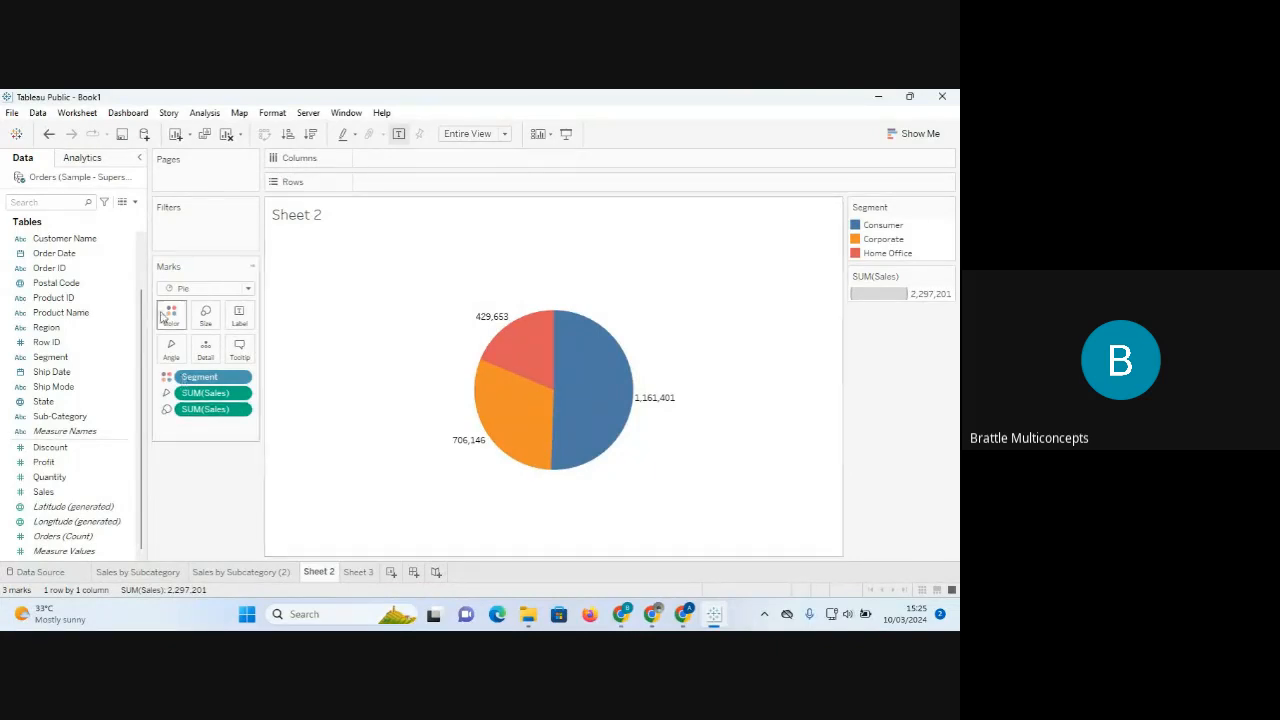
pyautogui.moveTo(516, 362)
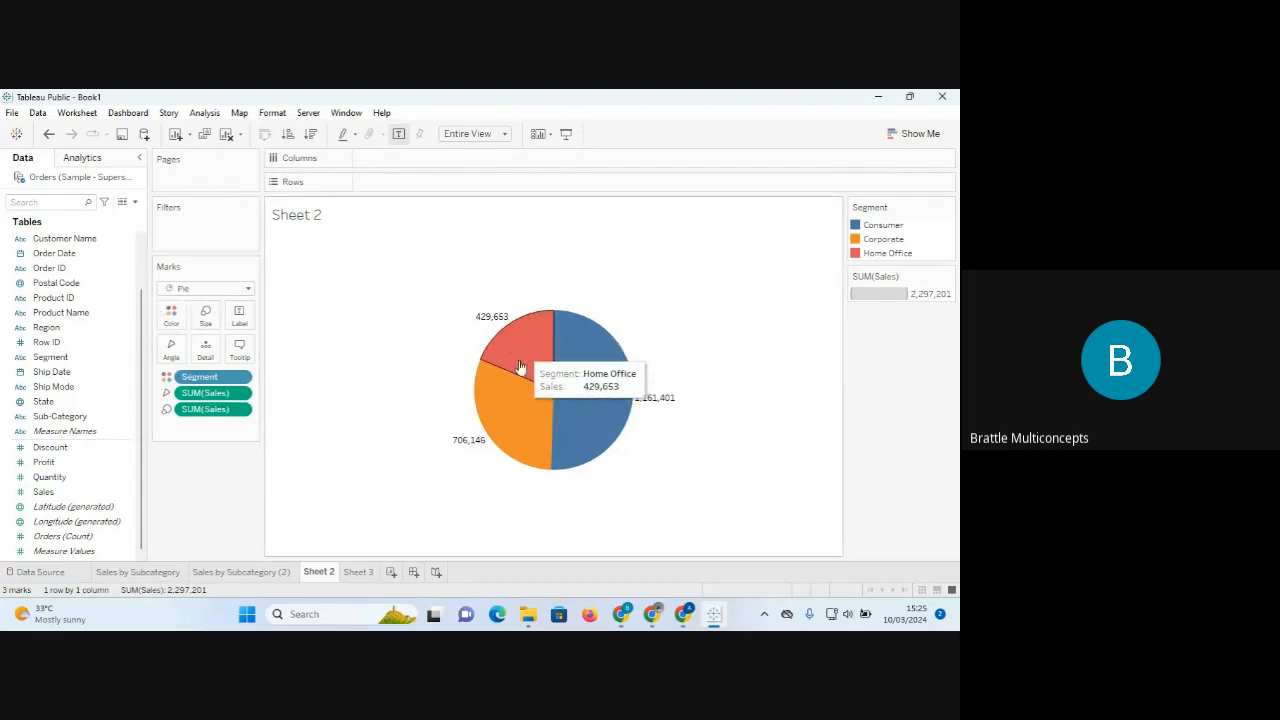
pyautogui.moveTo(502, 424)
pyautogui.moveTo(609, 415)
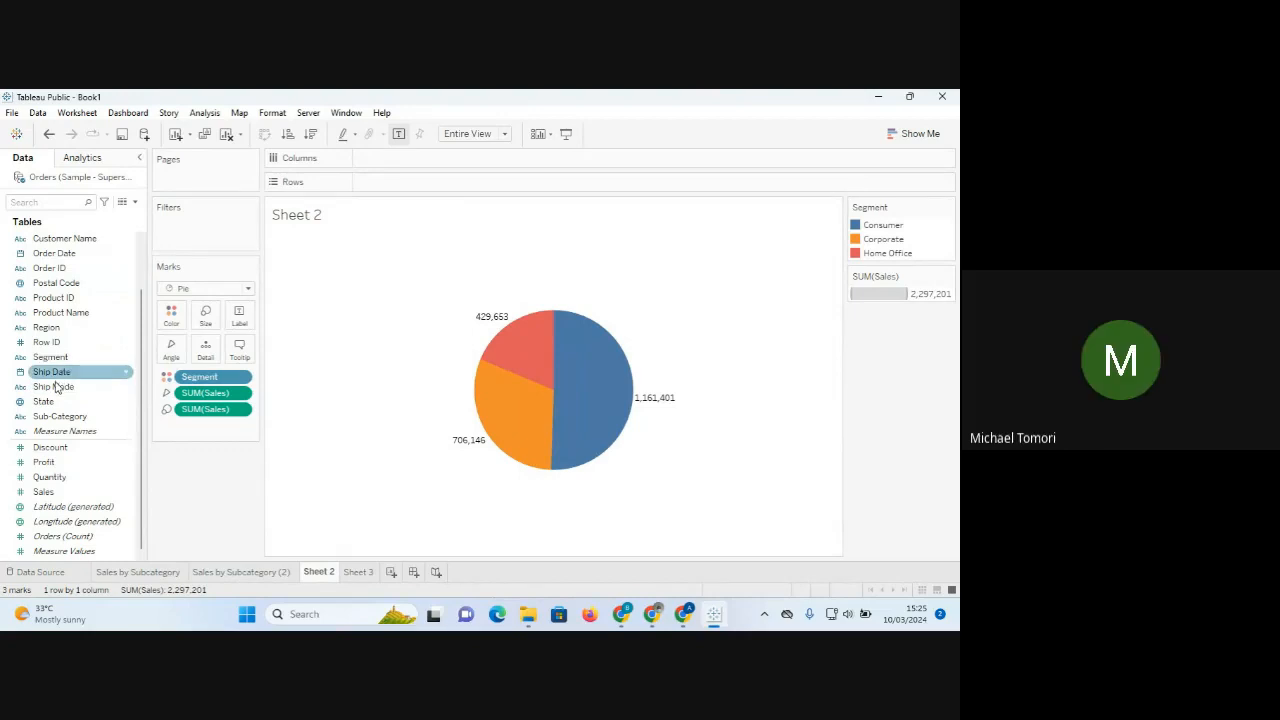
pyautogui.scroll(2, 135, 354)
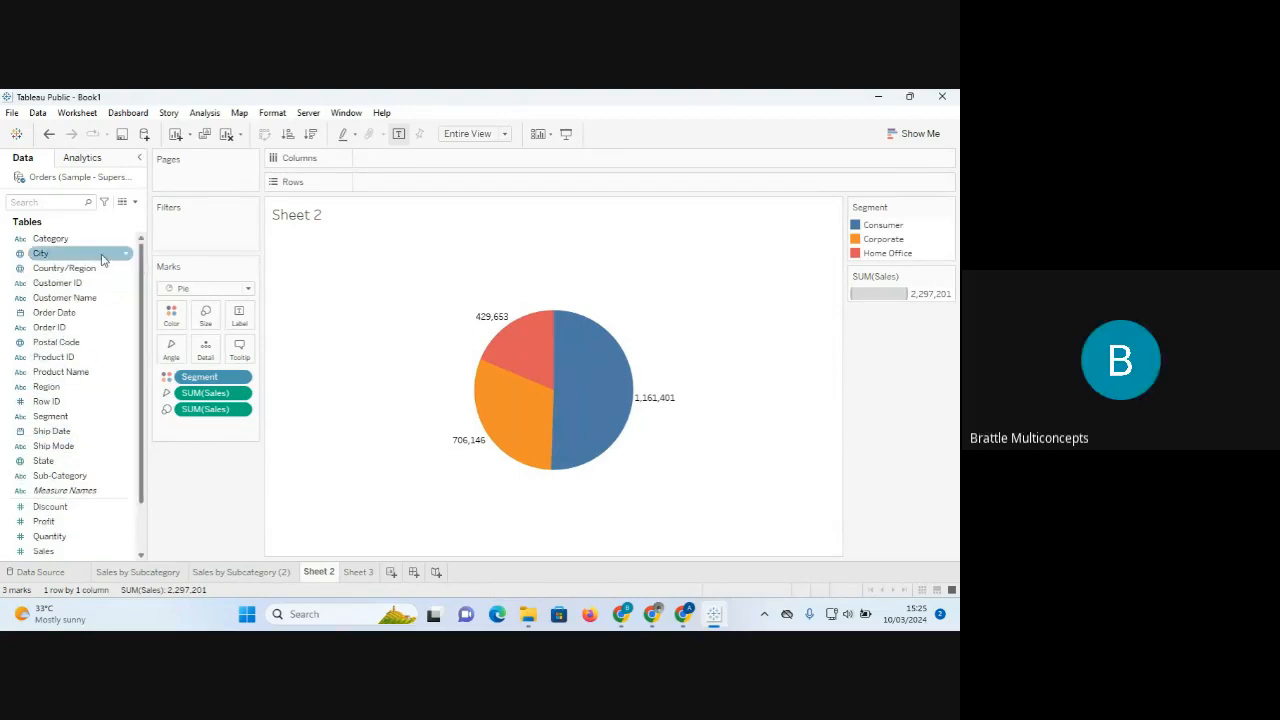
pyautogui.moveTo(50, 241); pyautogui.dragTo(174, 316)
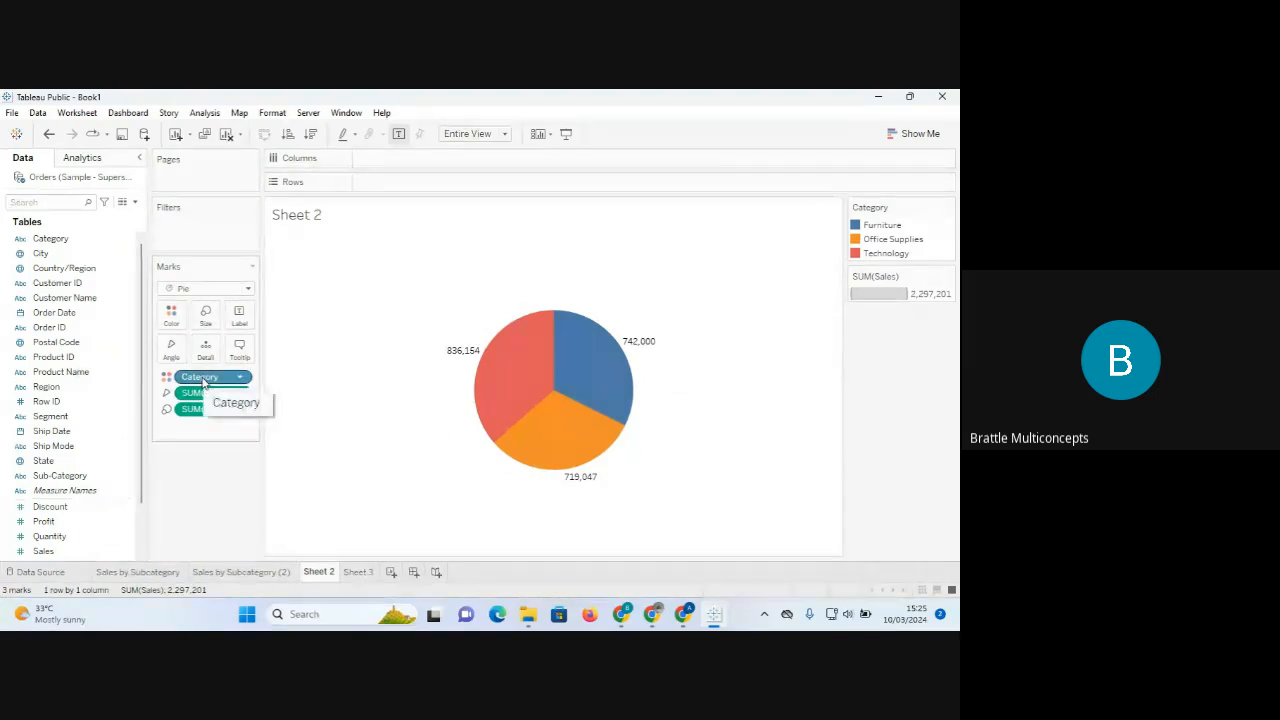
pyautogui.hotkey('ctrl', 'z')
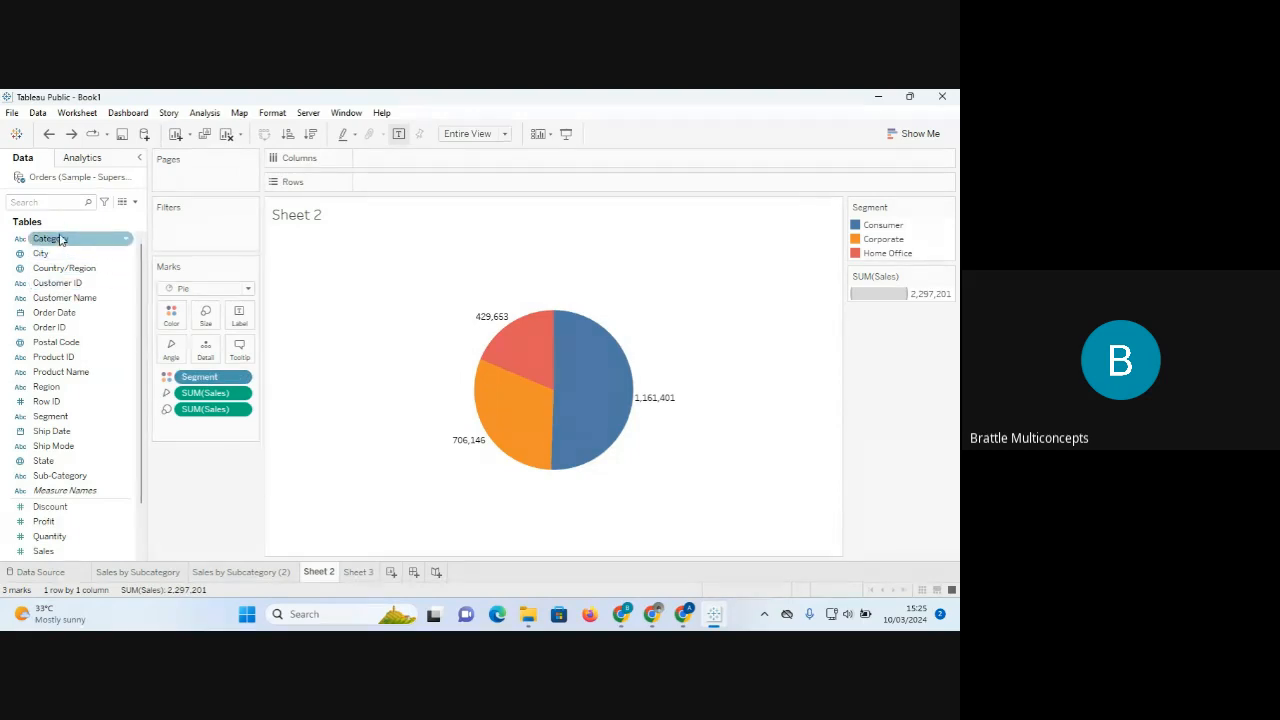
pyautogui.moveTo(60, 240); pyautogui.dragTo(174, 318)
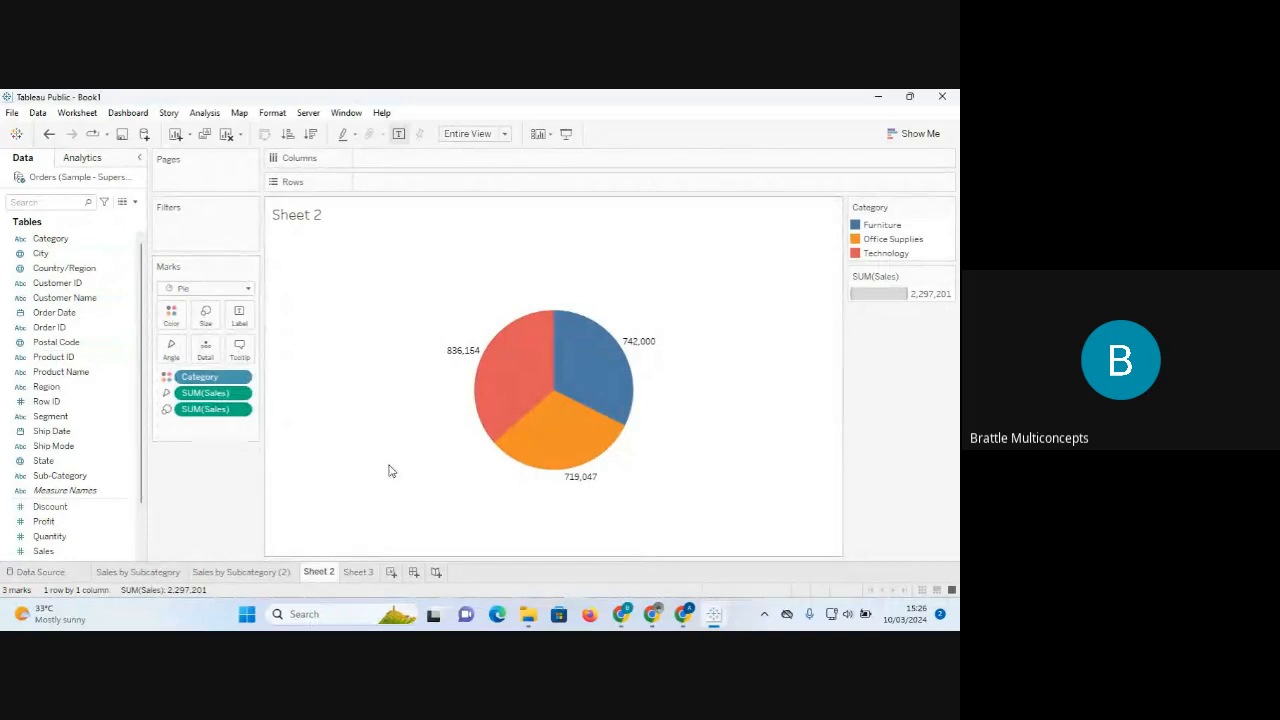
pyautogui.hotkey('ctrl', 'z')
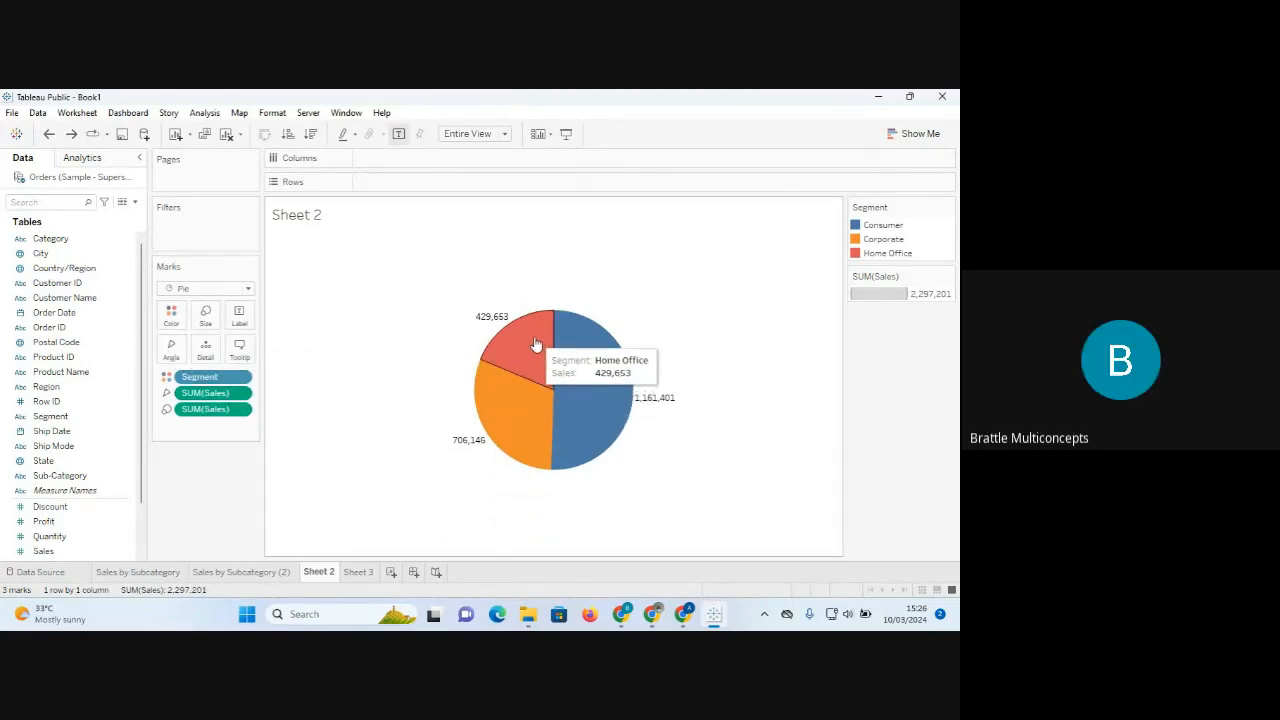
pyautogui.moveTo(572, 355)
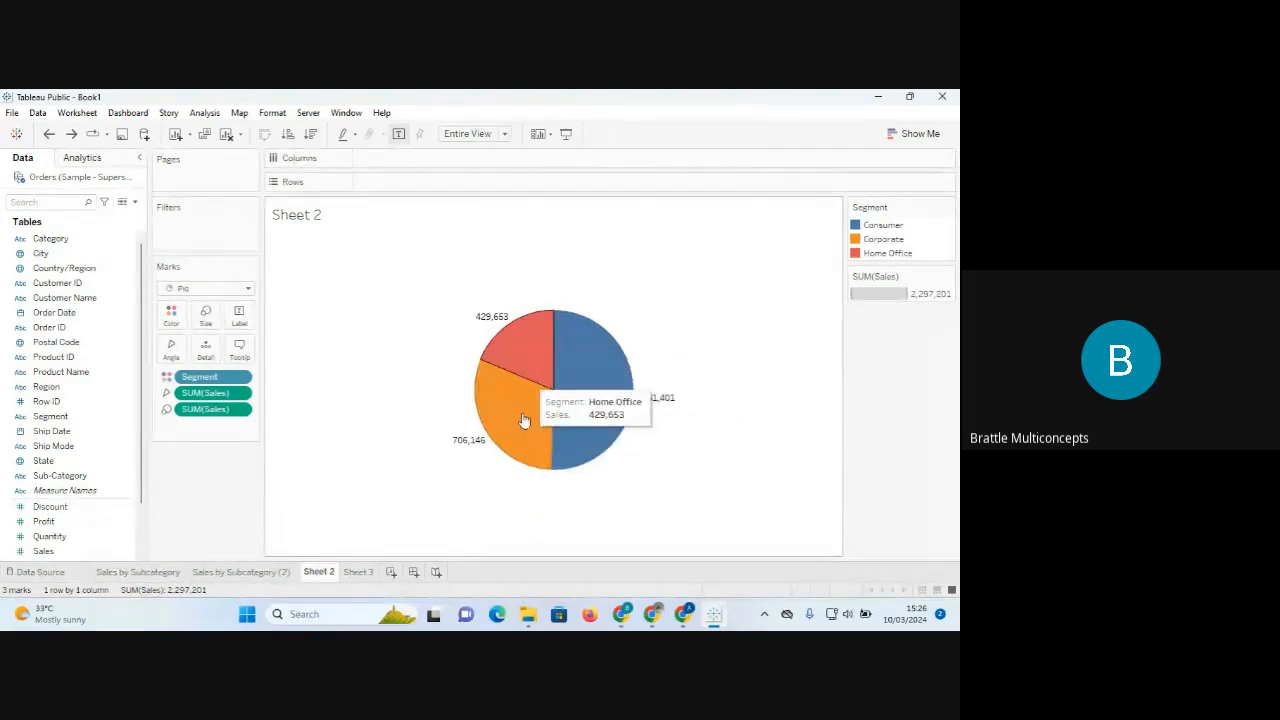
pyautogui.moveTo(511, 458)
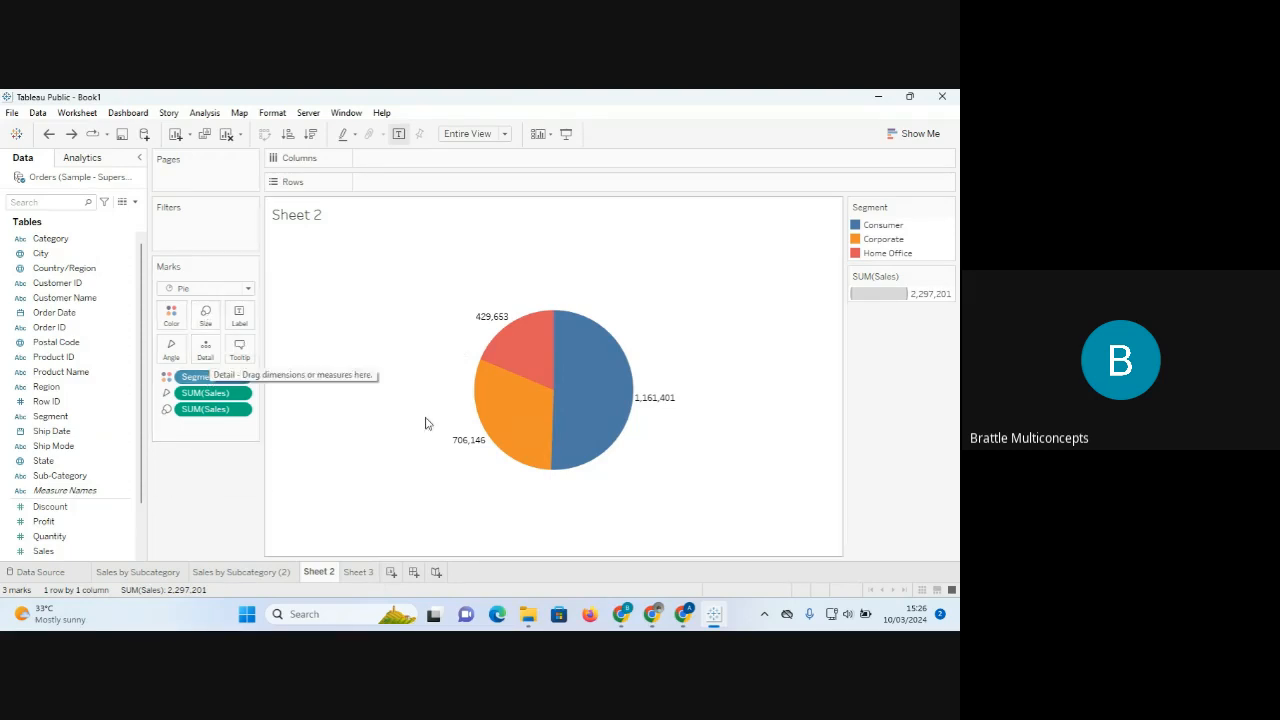
pyautogui.moveTo(585, 382)
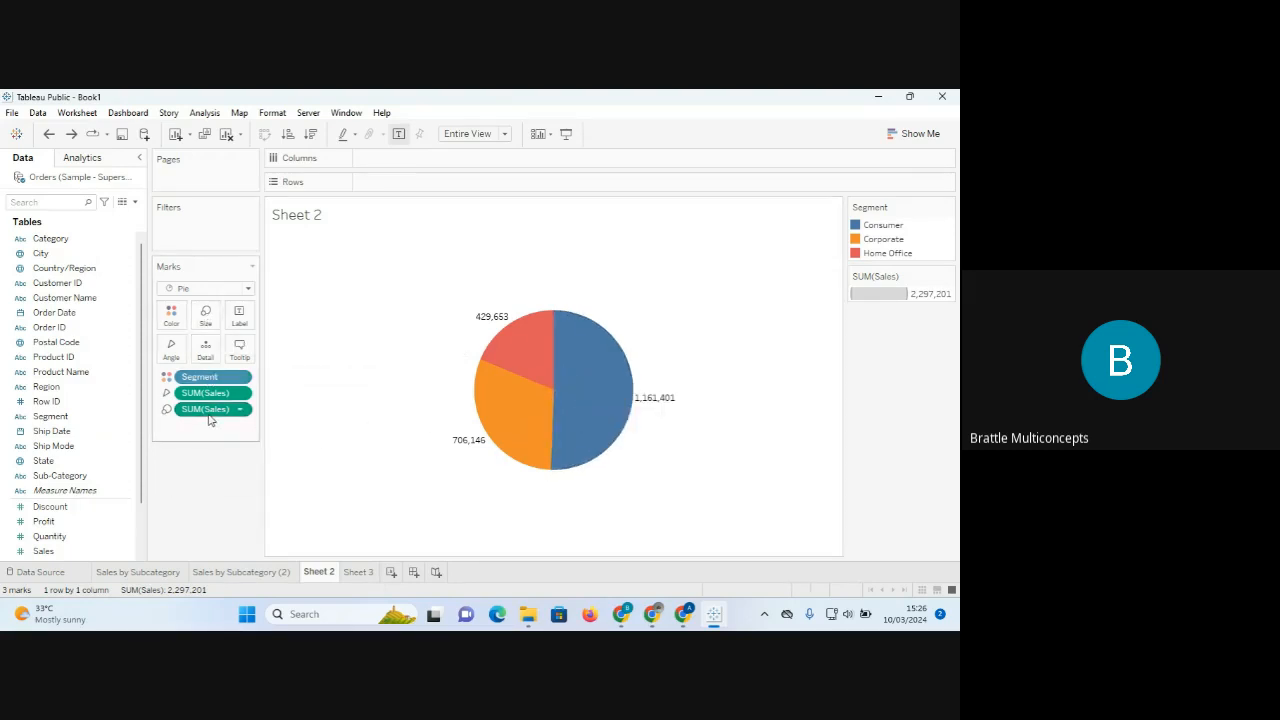
pyautogui.moveTo(661, 406)
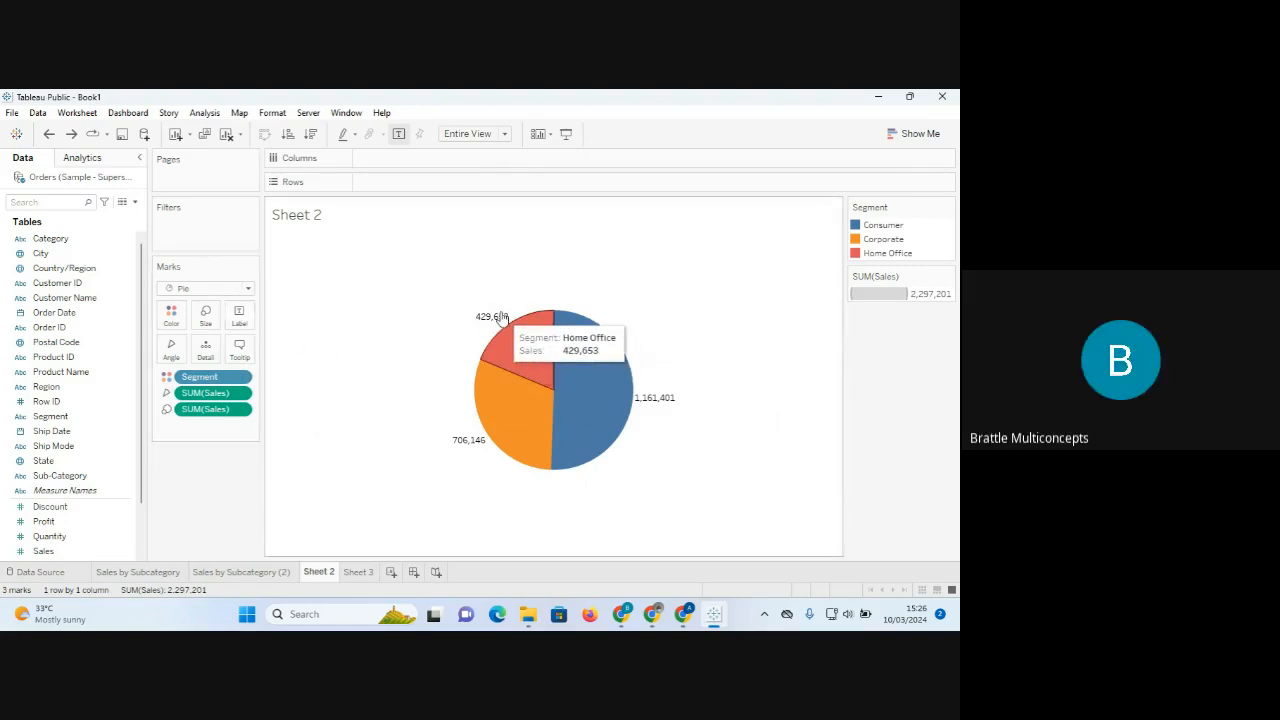
pyautogui.moveTo(491, 323)
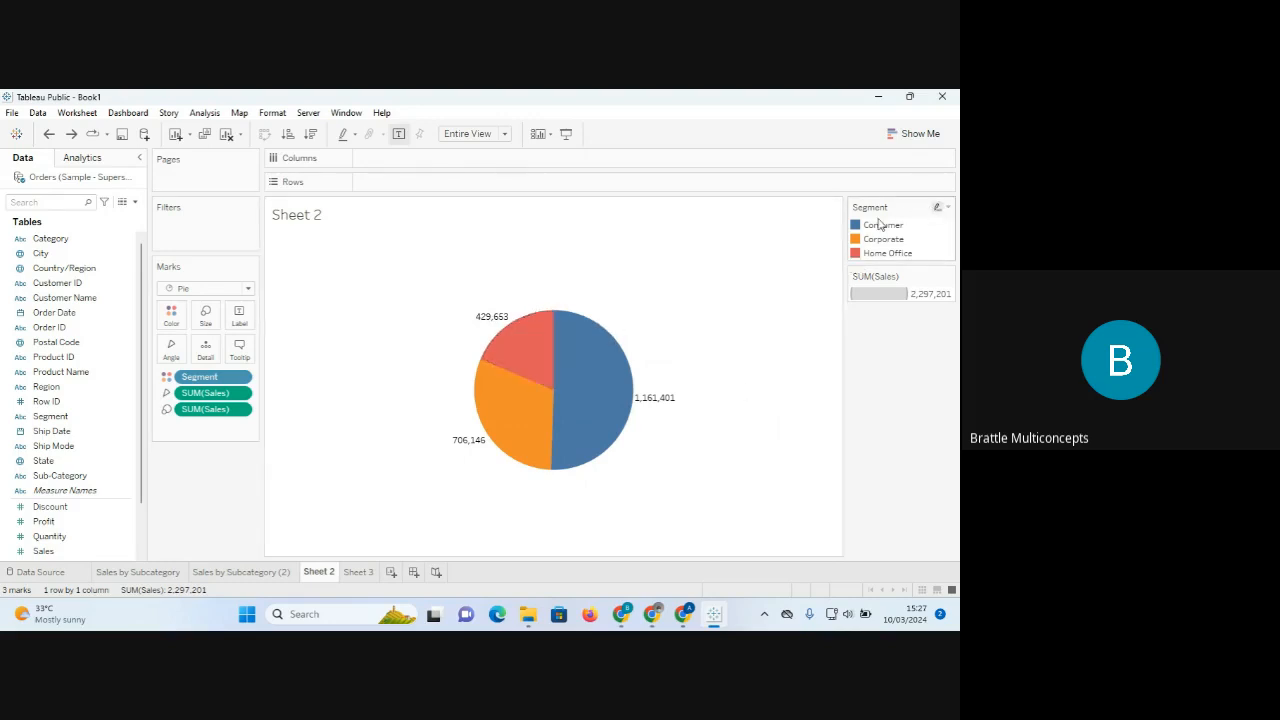
# Hide the Segment colour legend and the SUM(Sales) size legend cards.
pyautogui.click(948, 207)
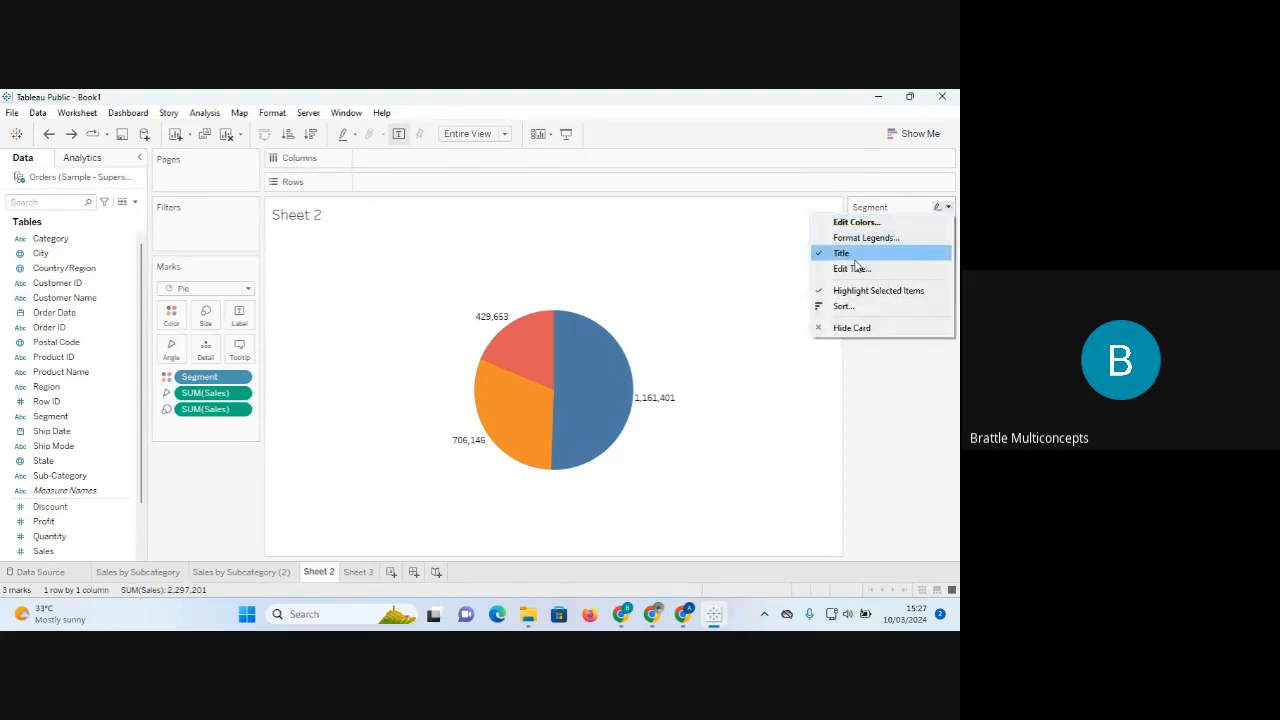
pyautogui.click(840, 328)
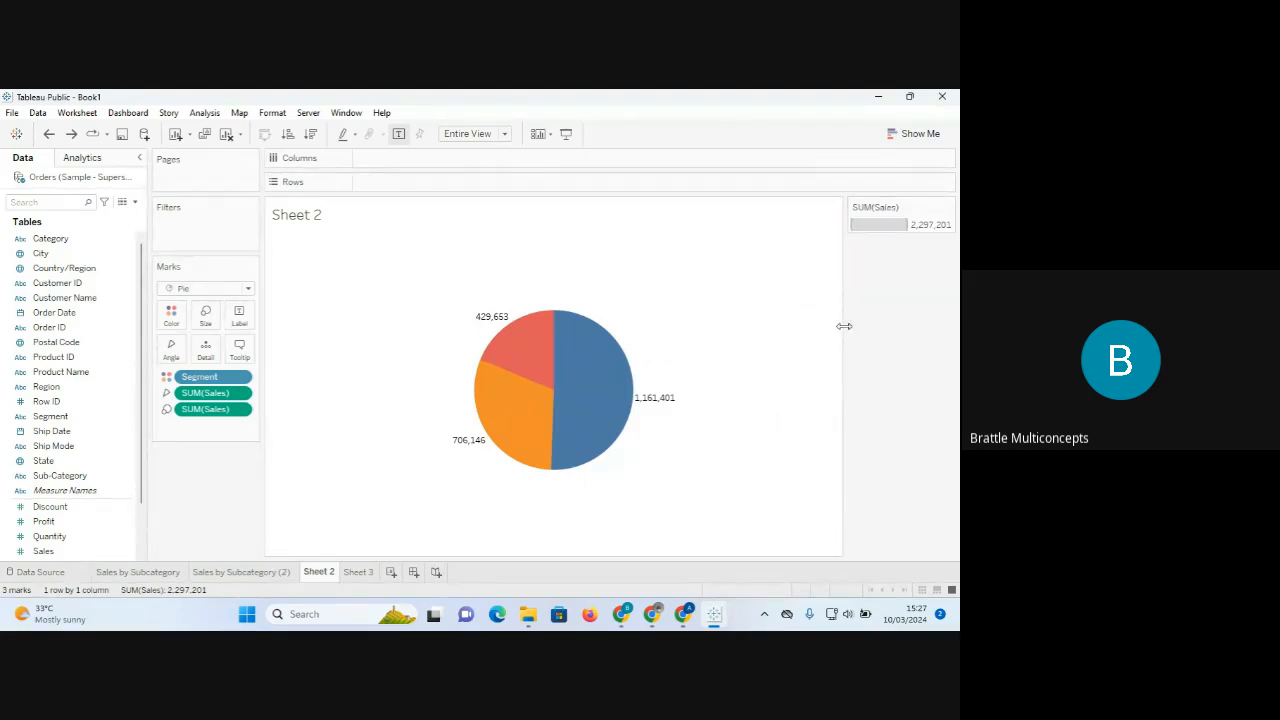
pyautogui.click(948, 208)
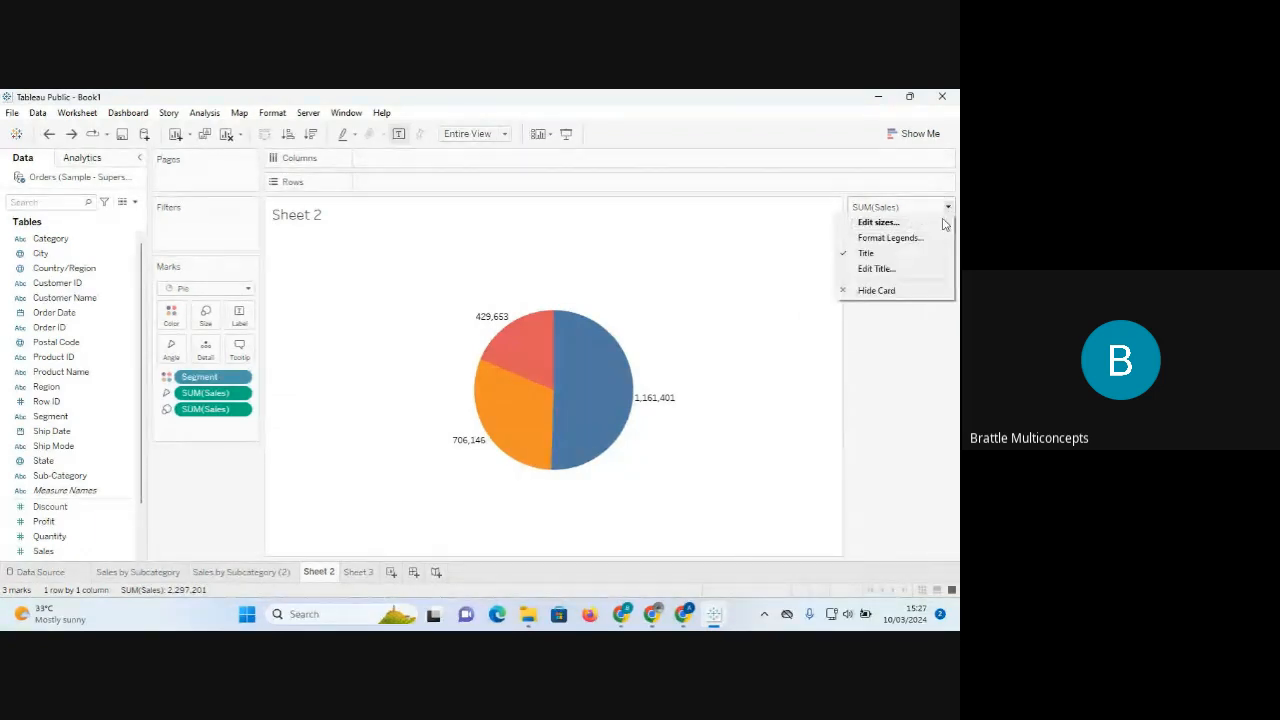
pyautogui.click(868, 292)
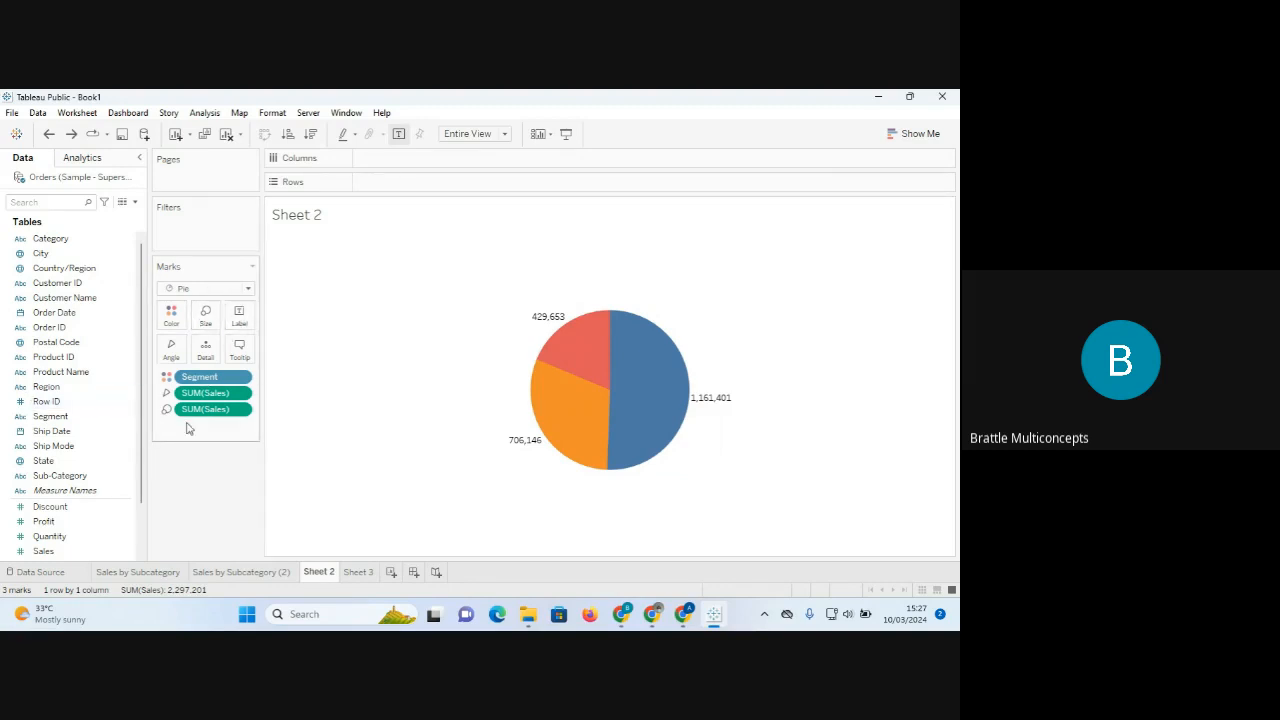
pyautogui.click(89, 420)
# Label slices with Segment names (Consumer, Corporate, Home Office) plus their Sales values.
pyautogui.moveTo(57, 427); pyautogui.dragTo(240, 325)
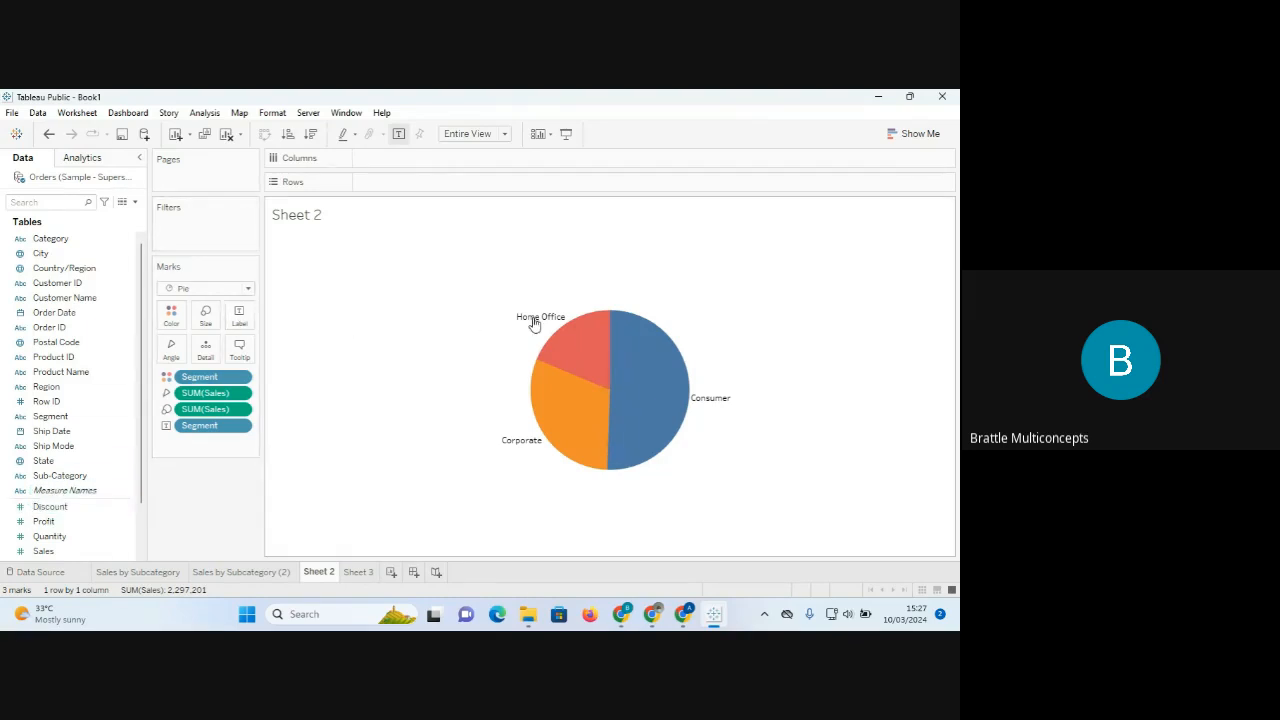
pyautogui.moveTo(545, 320)
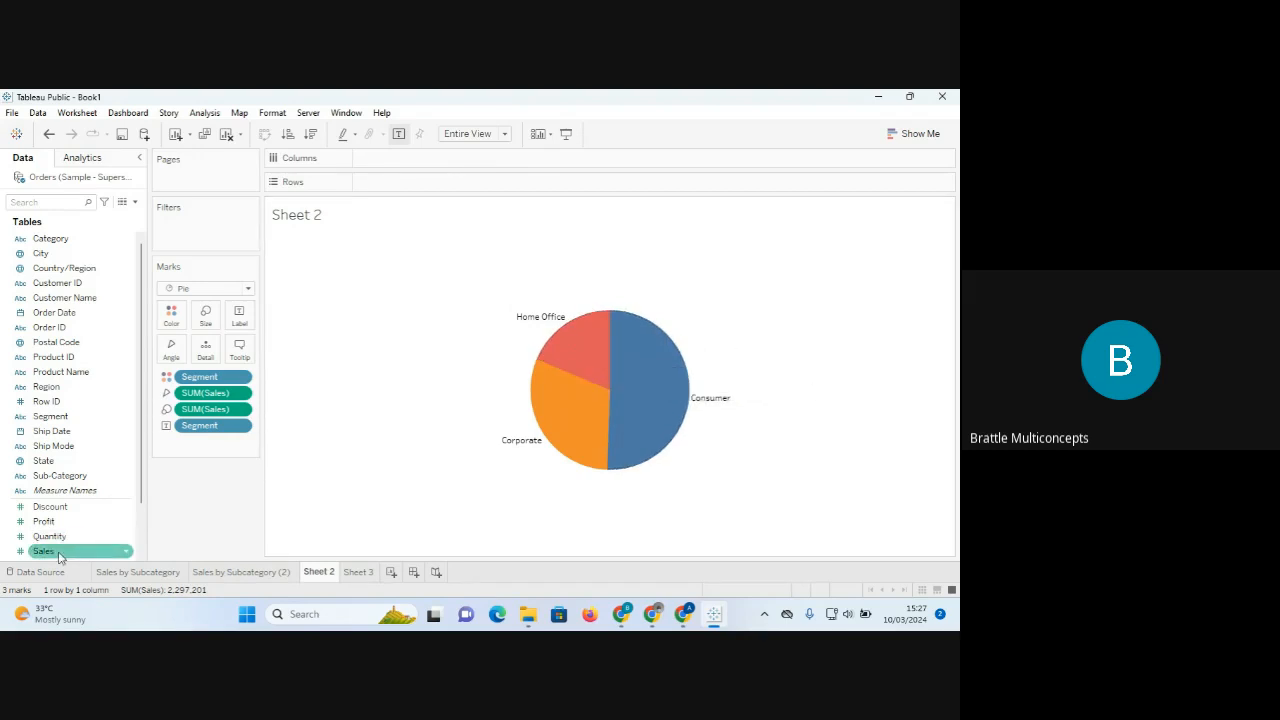
pyautogui.moveTo(59, 557); pyautogui.dragTo(240, 327)
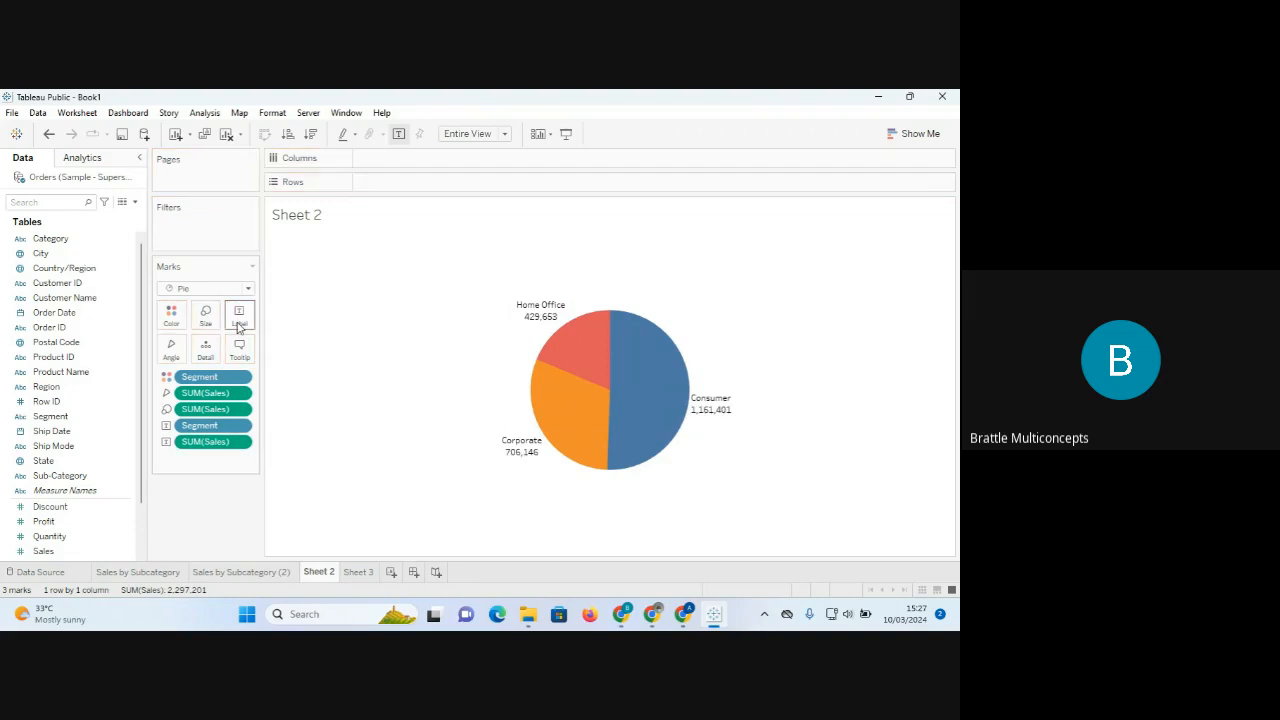
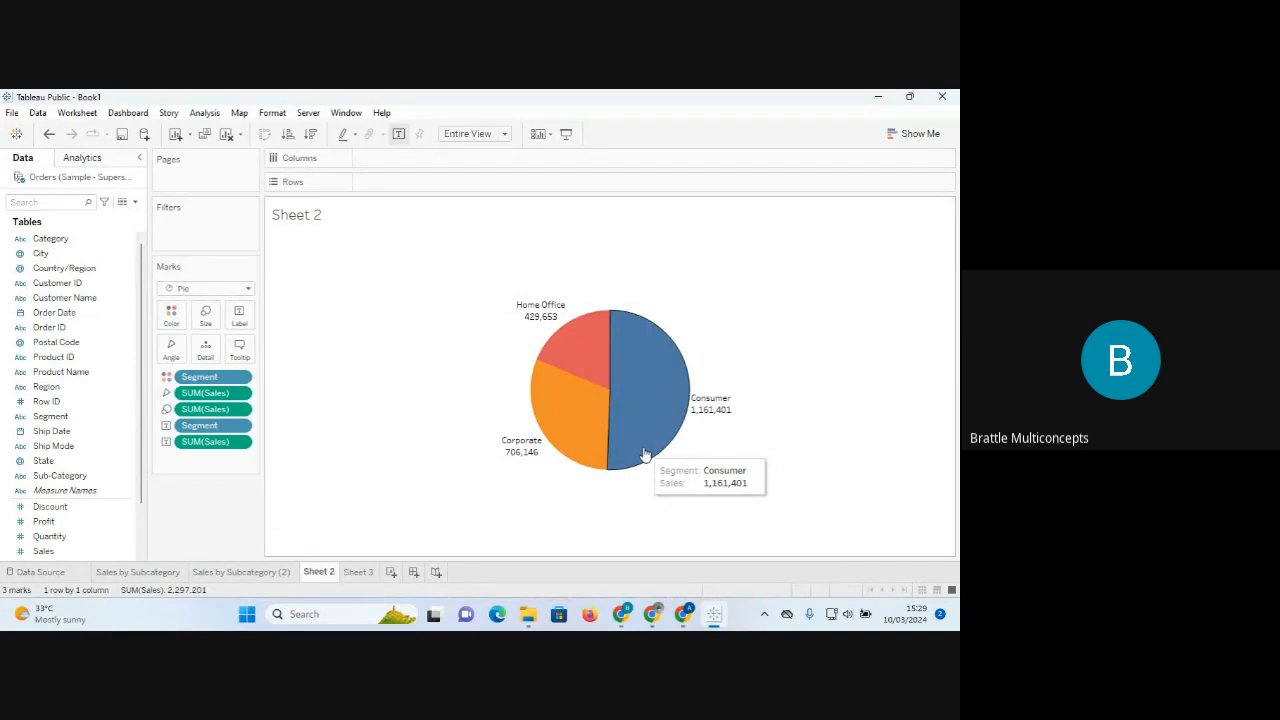
# Apply a Percent of Total quick table calculation to the SUM(Sales) label.
pyautogui.moveTo(598, 338)
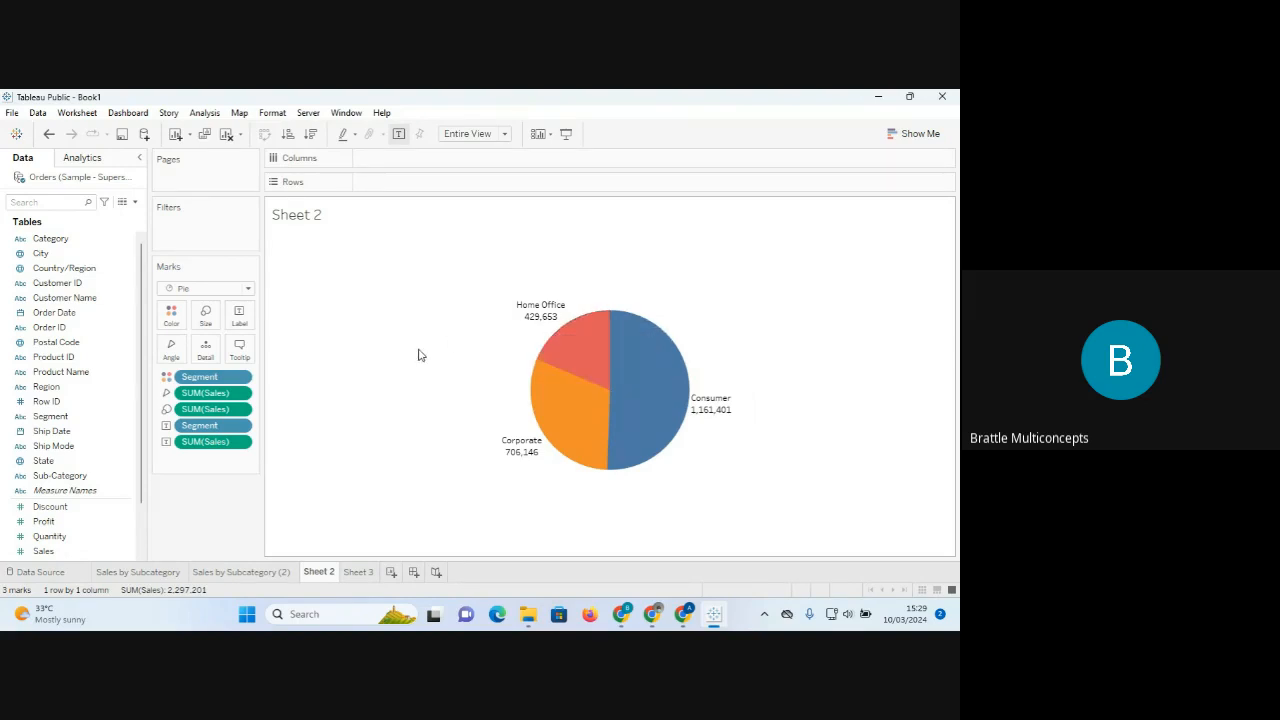
pyautogui.click(241, 444)
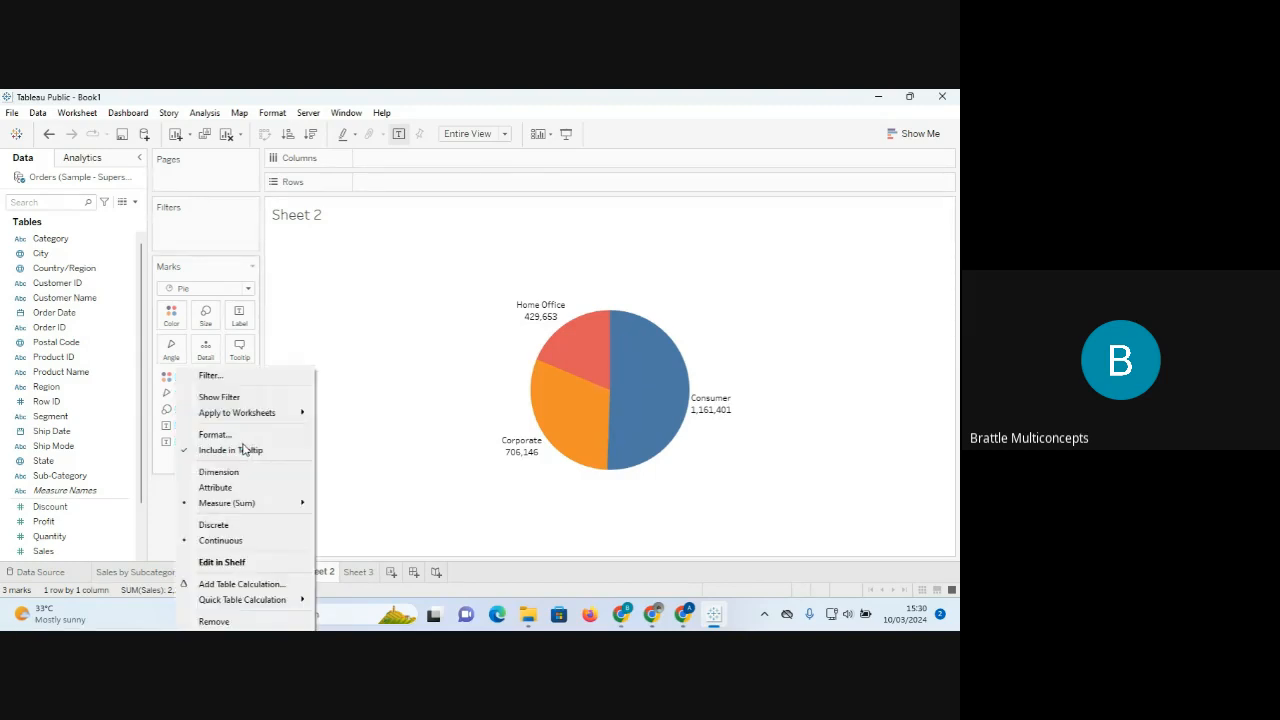
pyautogui.click(370, 445)
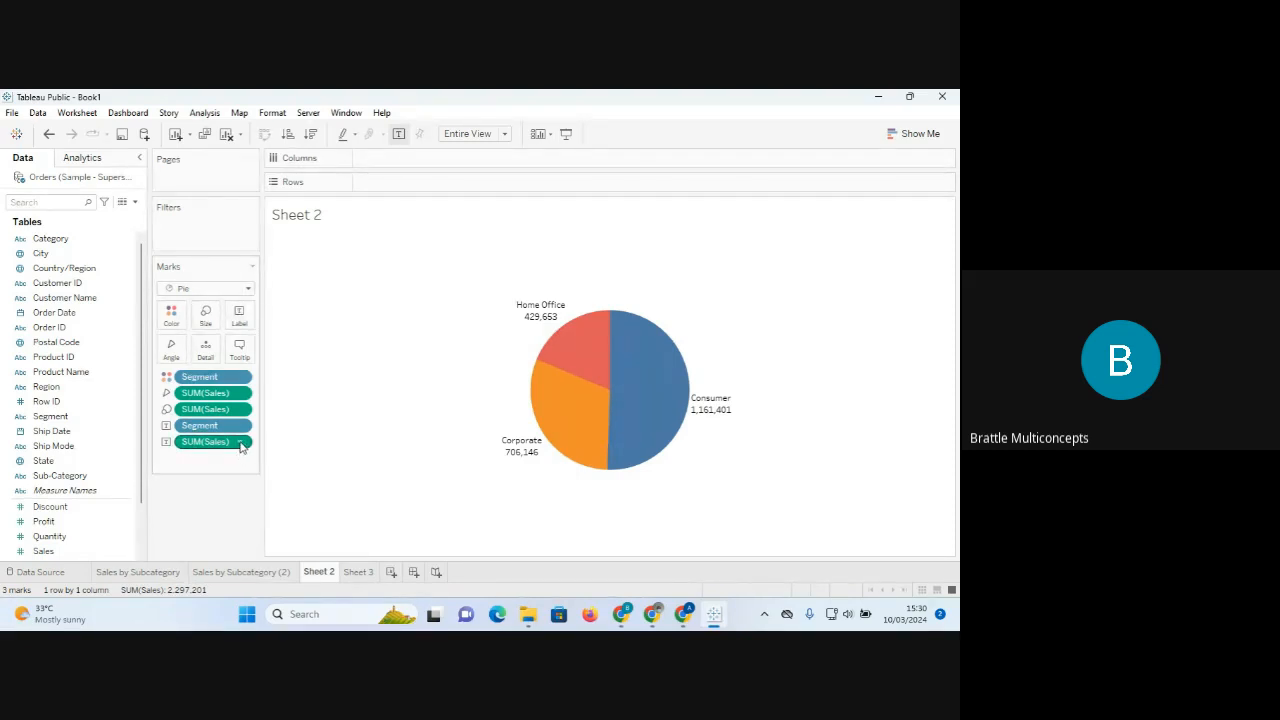
pyautogui.click(240, 443)
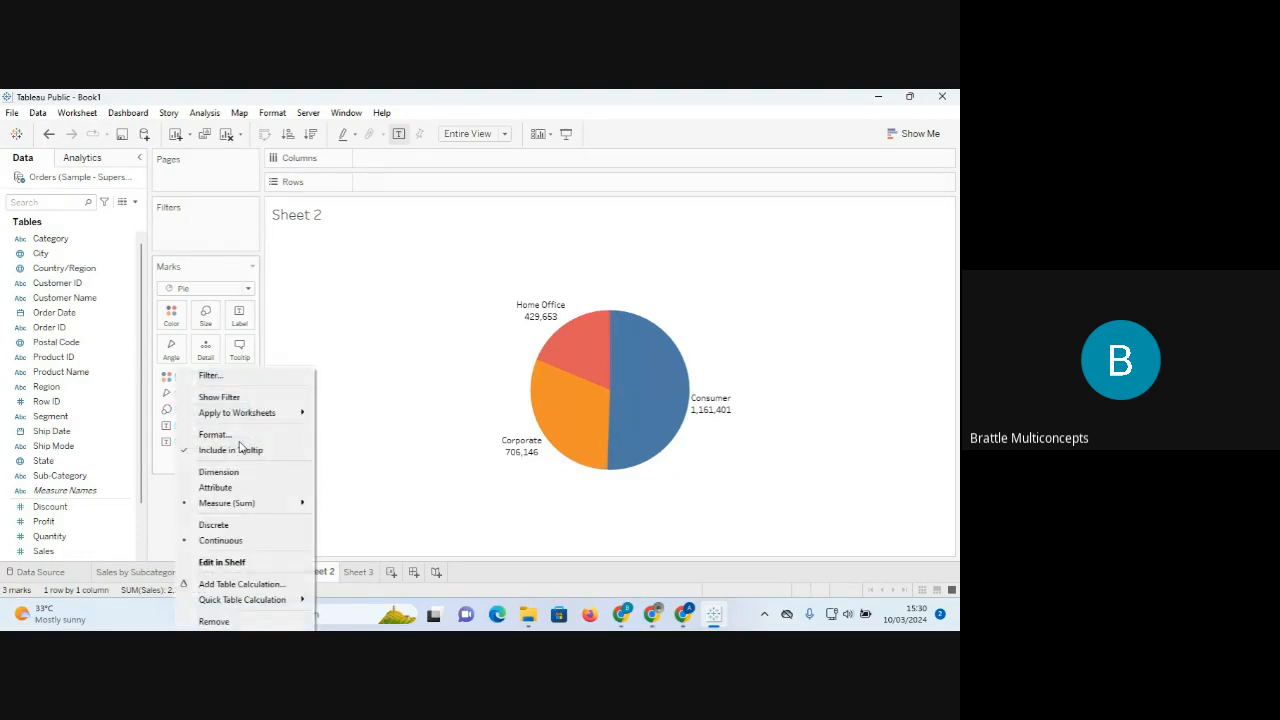
pyautogui.moveTo(235, 503)
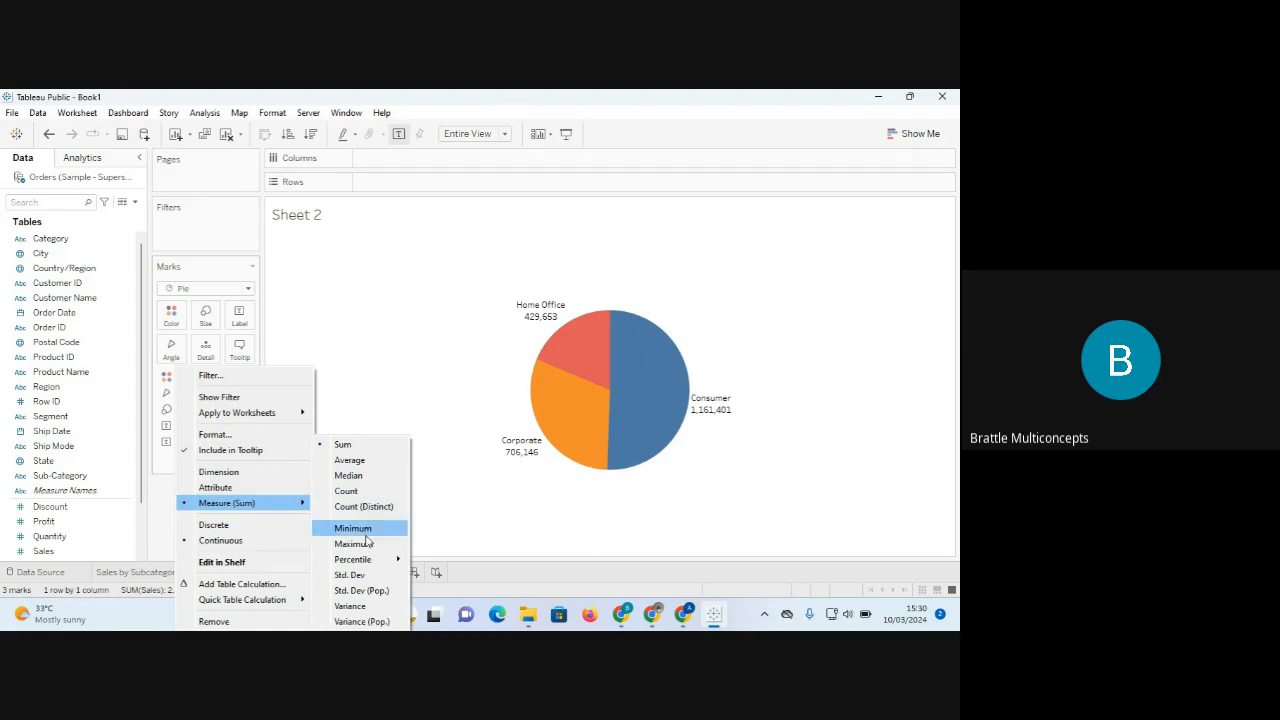
pyautogui.moveTo(360, 560)
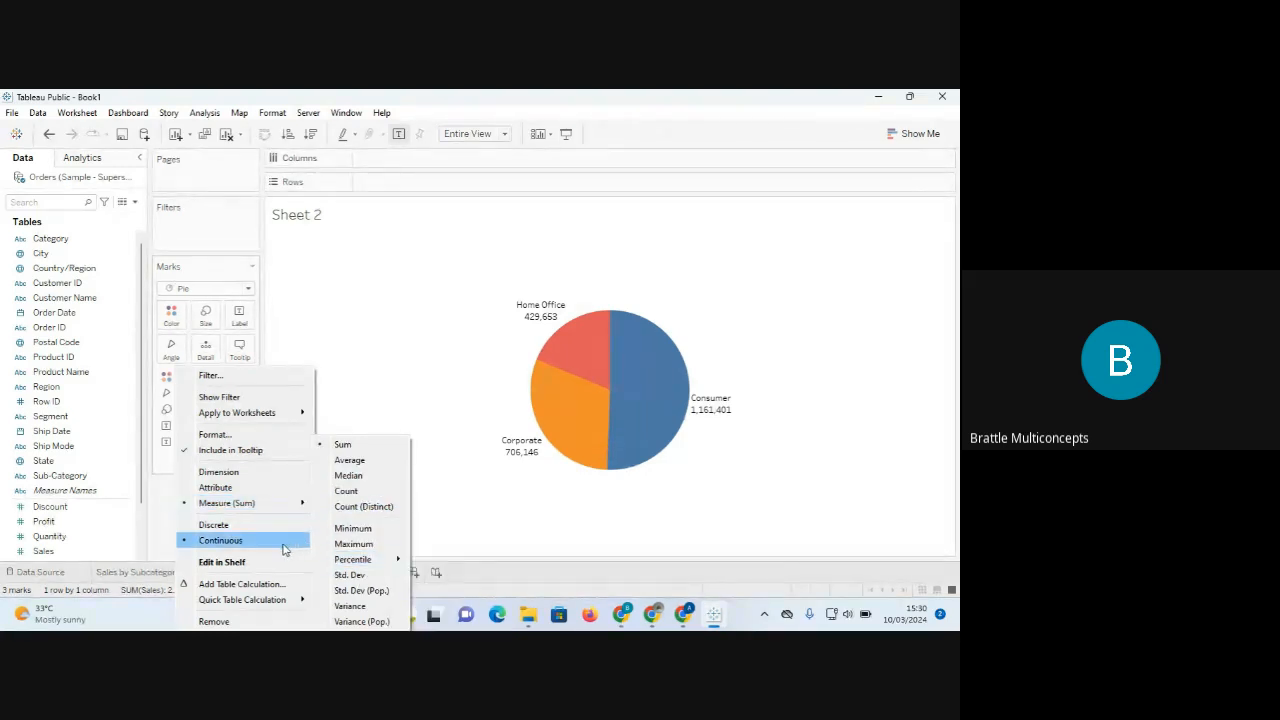
pyautogui.moveTo(270, 608)
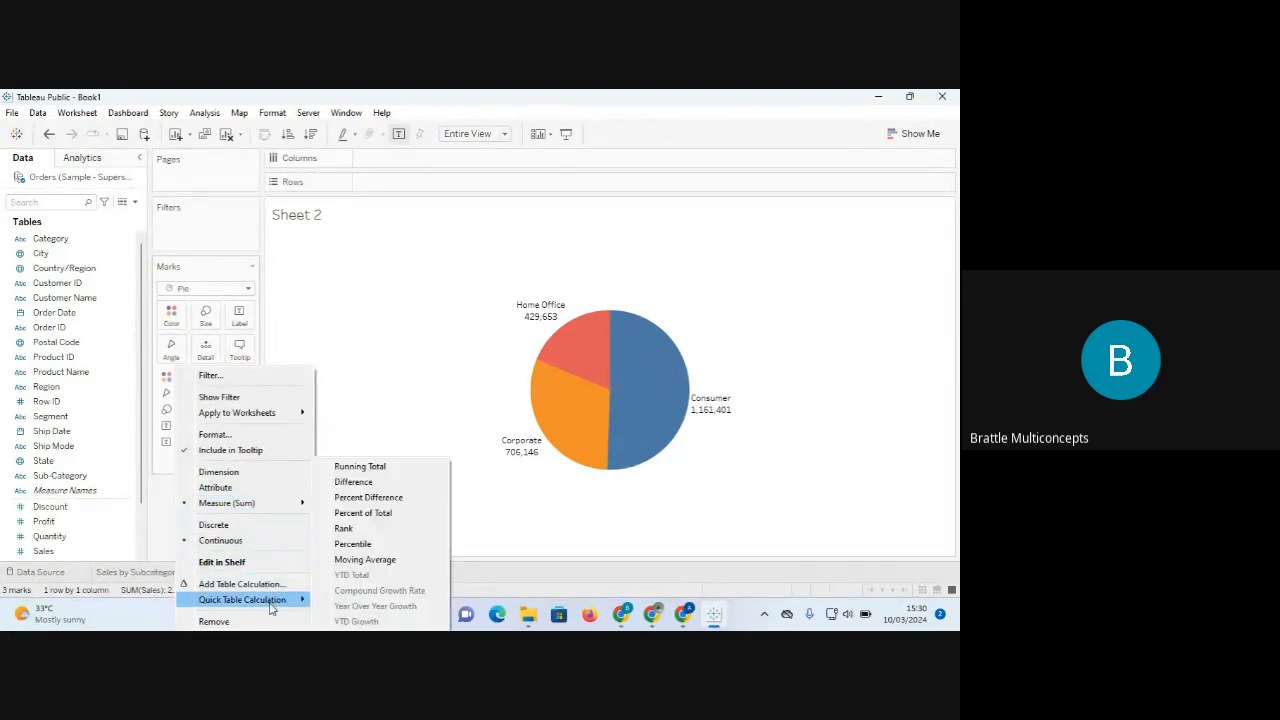
pyautogui.click(389, 517)
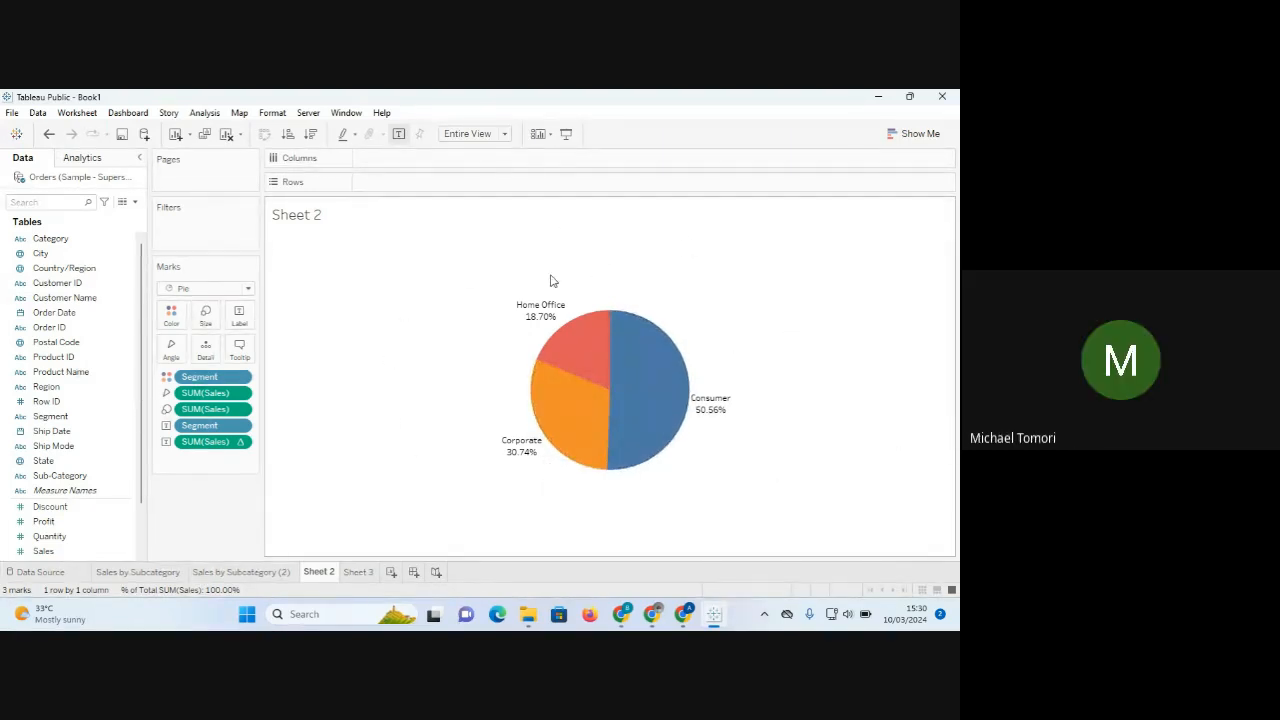
# Undo and reapply Percent of Total, giving Consumer 50.56%, Corporate 30.74%, Home Office 18.70%.
pyautogui.click(241, 445)
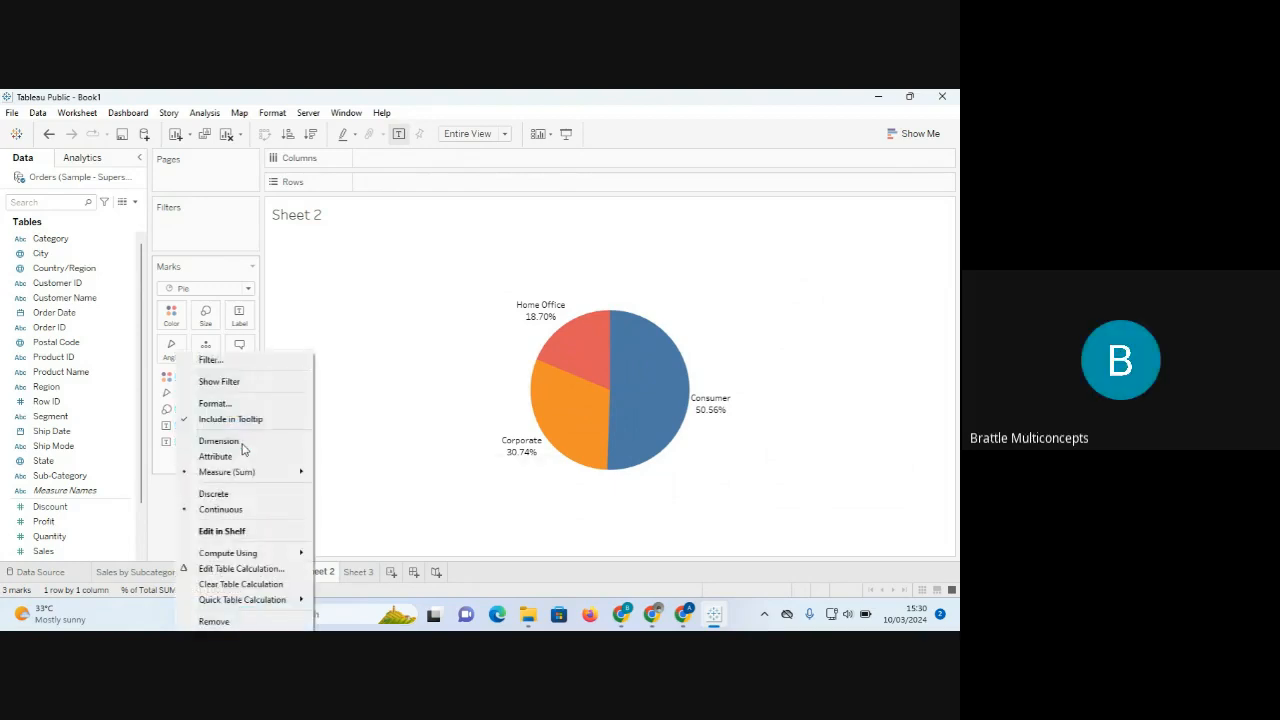
pyautogui.click(428, 392)
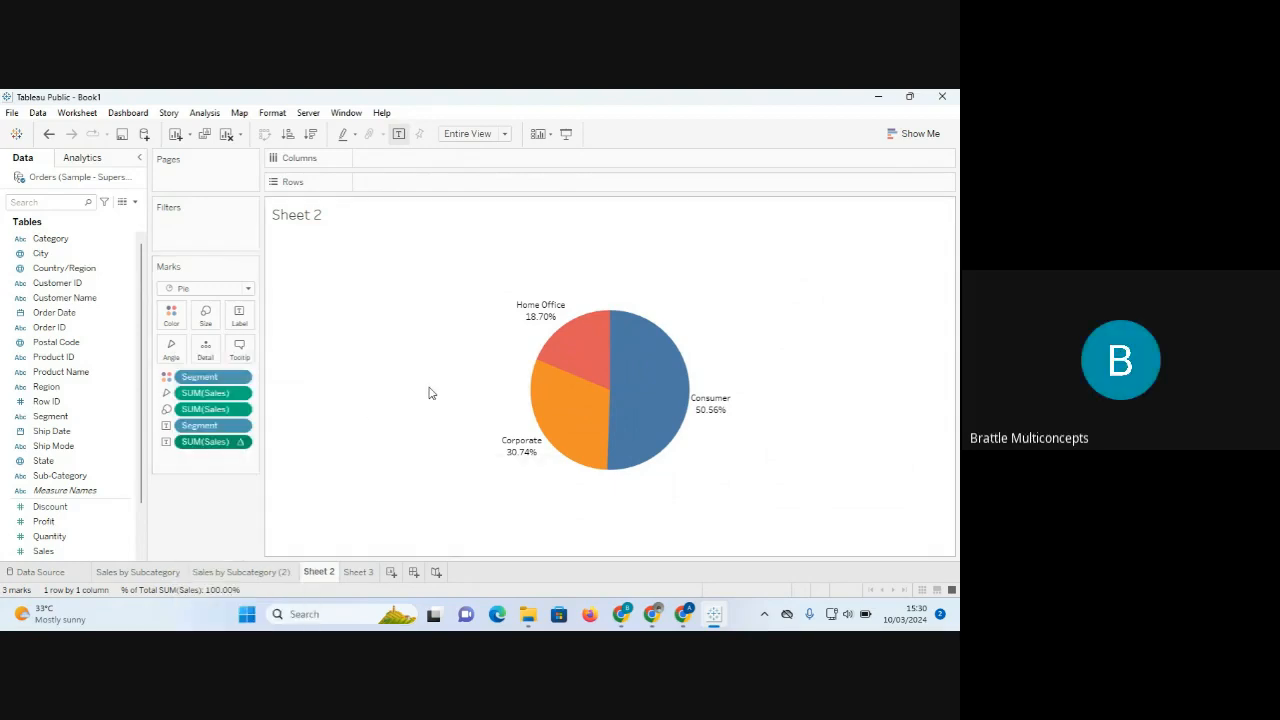
pyautogui.hotkey('ctrl', 'z')
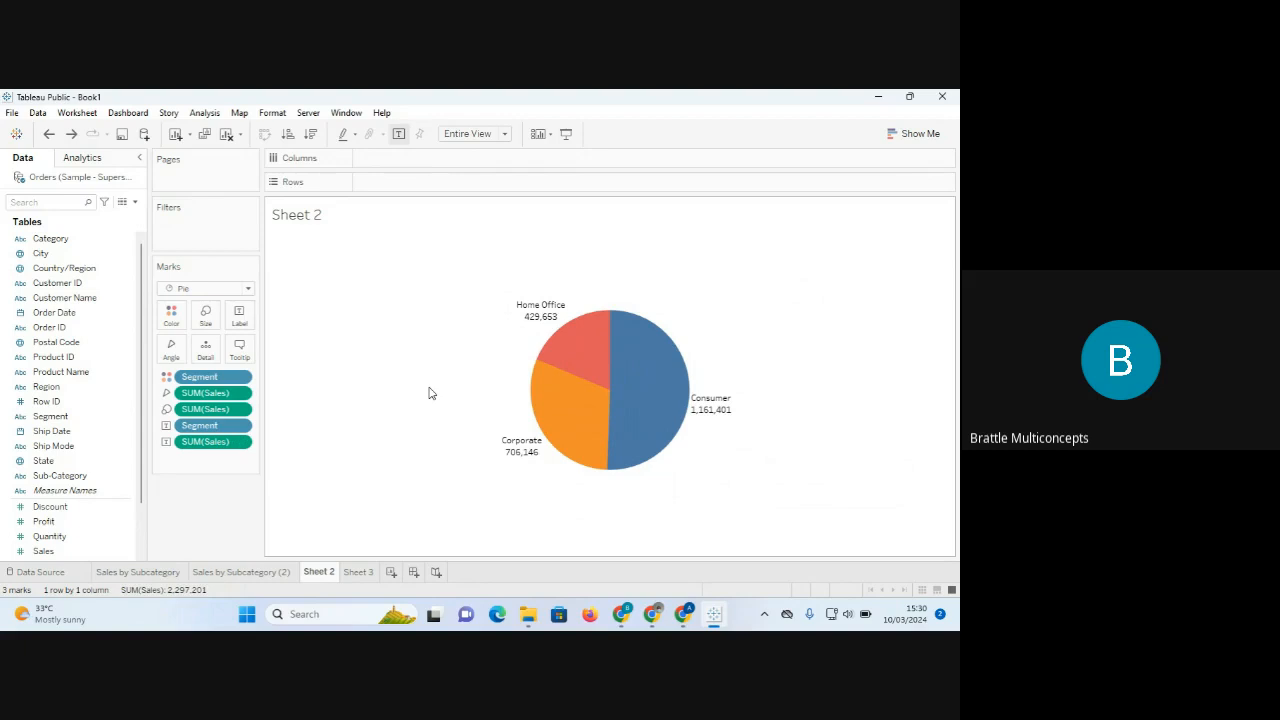
pyautogui.click(241, 445)
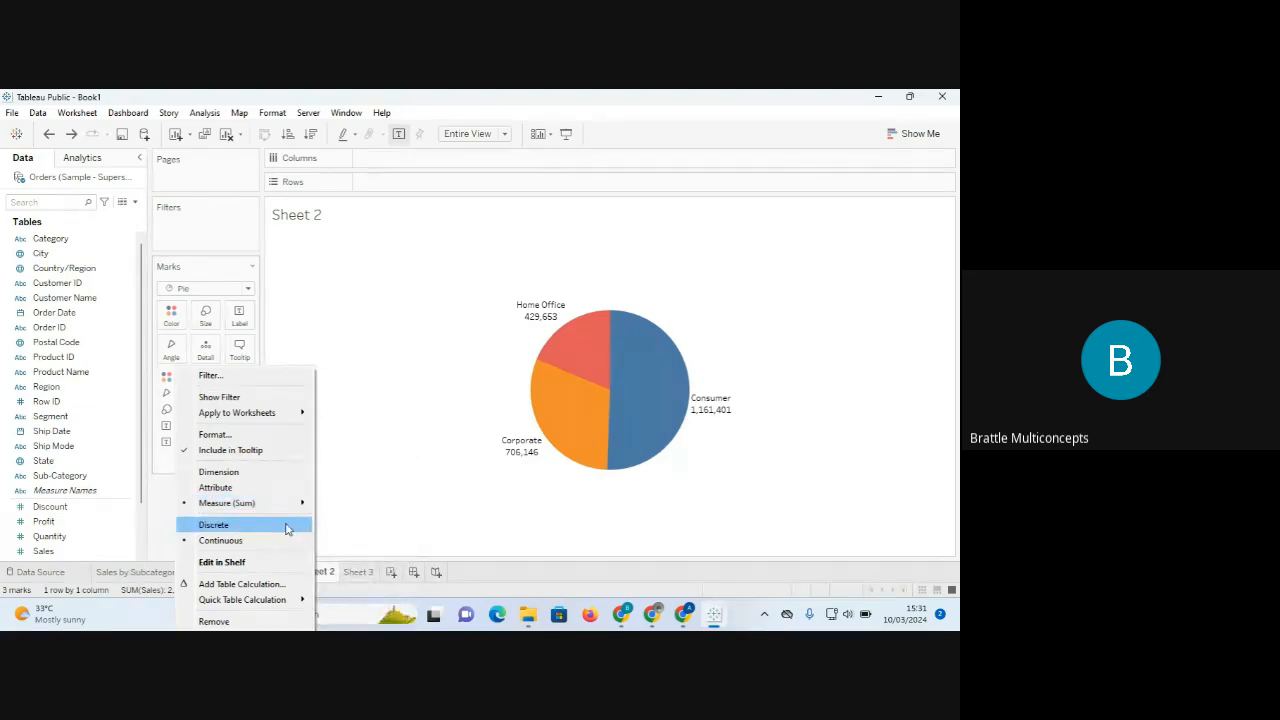
pyautogui.moveTo(257, 604)
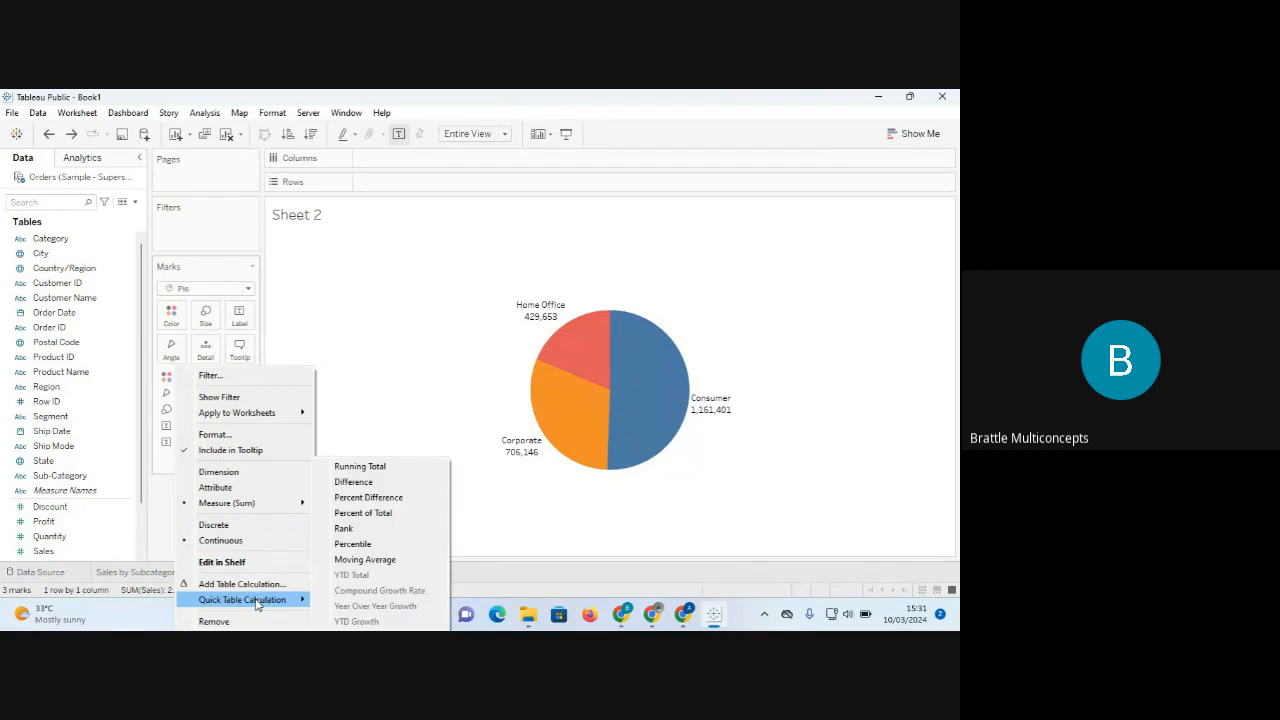
pyautogui.click(380, 515)
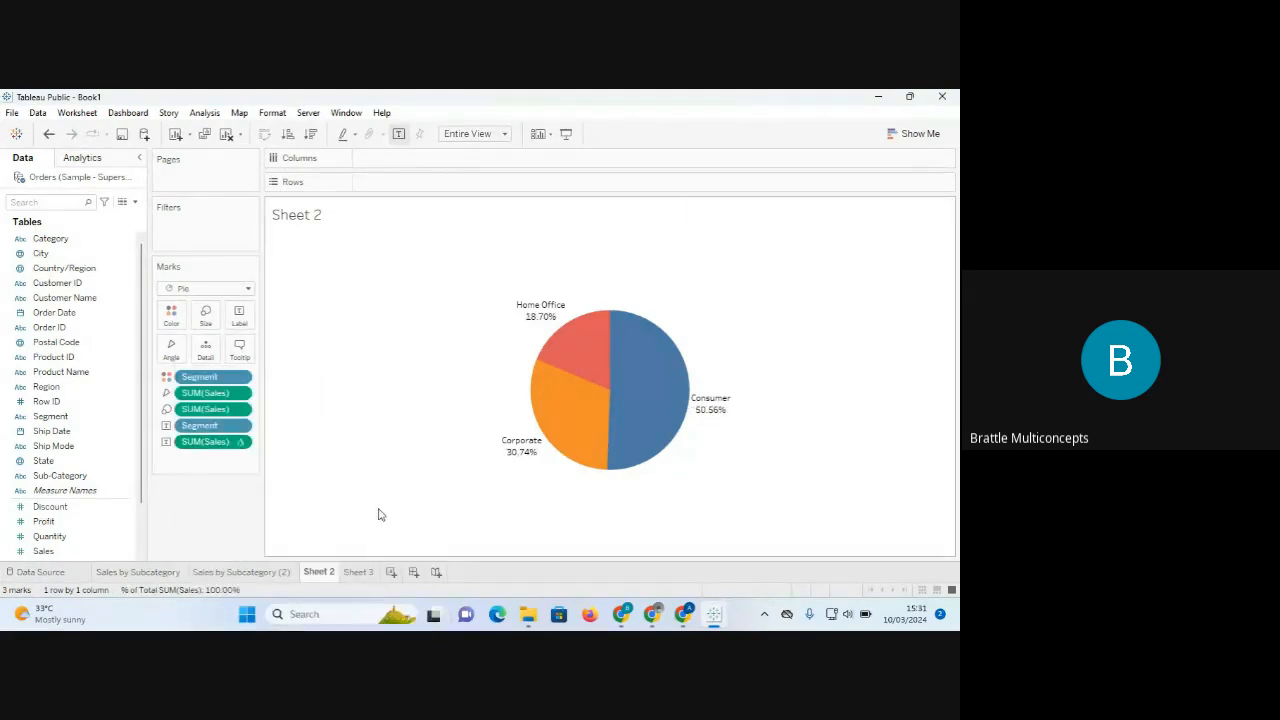
pyautogui.moveTo(537, 318)
pyautogui.moveTo(540, 458)
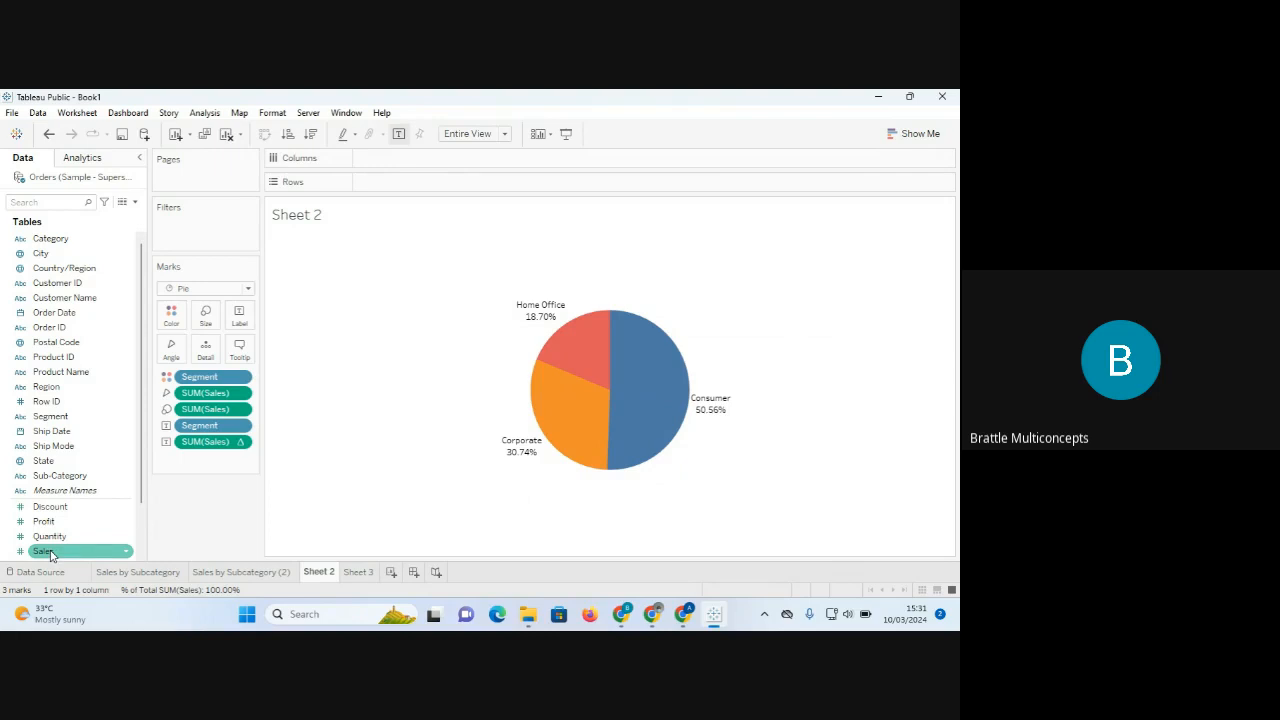
# Try a second Sales label and reorder it, then undo both to restore raw sales labels (Consumer 1,161,401).
pyautogui.moveTo(50, 556); pyautogui.dragTo(242, 318)
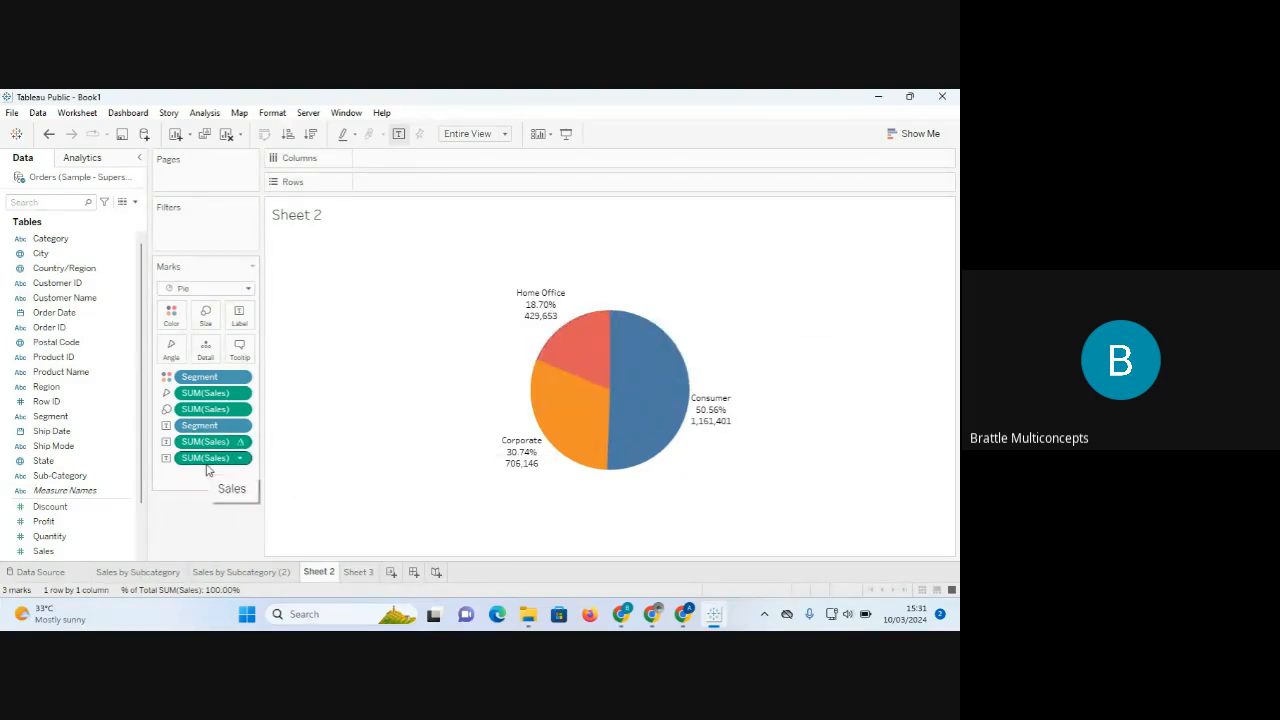
pyautogui.moveTo(196, 460); pyautogui.dragTo(196, 442)
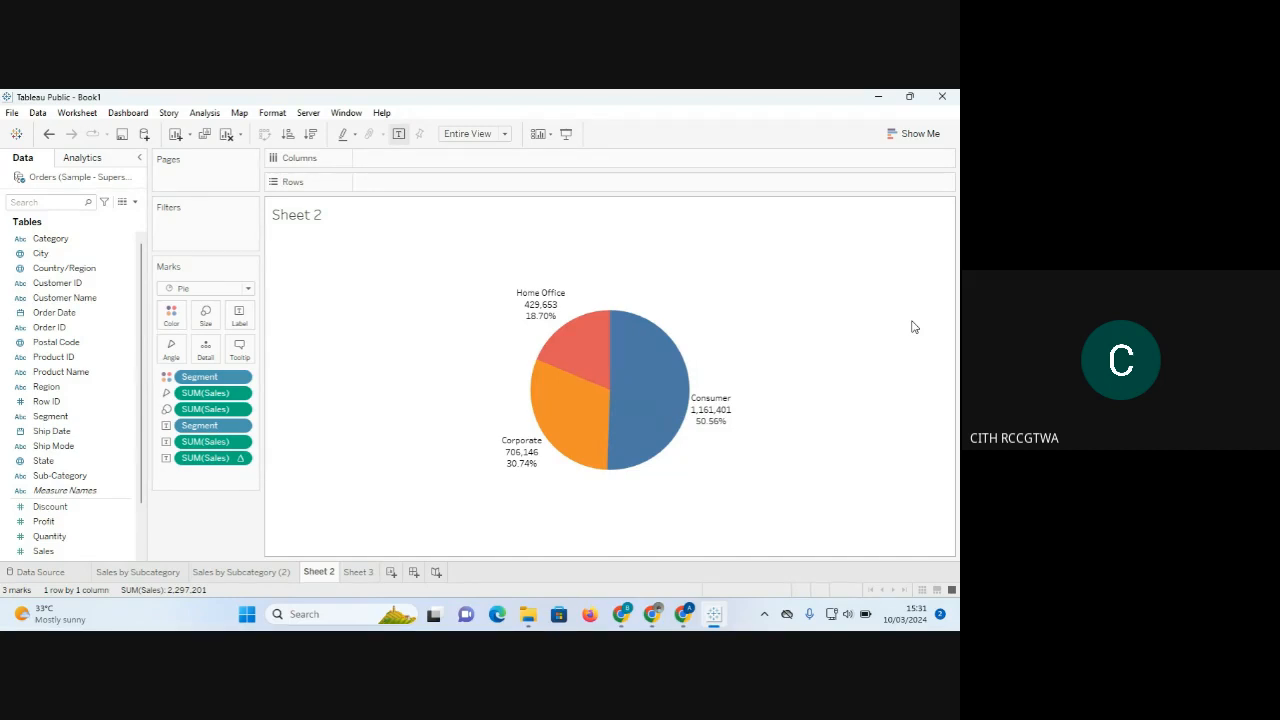
pyautogui.hotkey('ctrl', 'z')
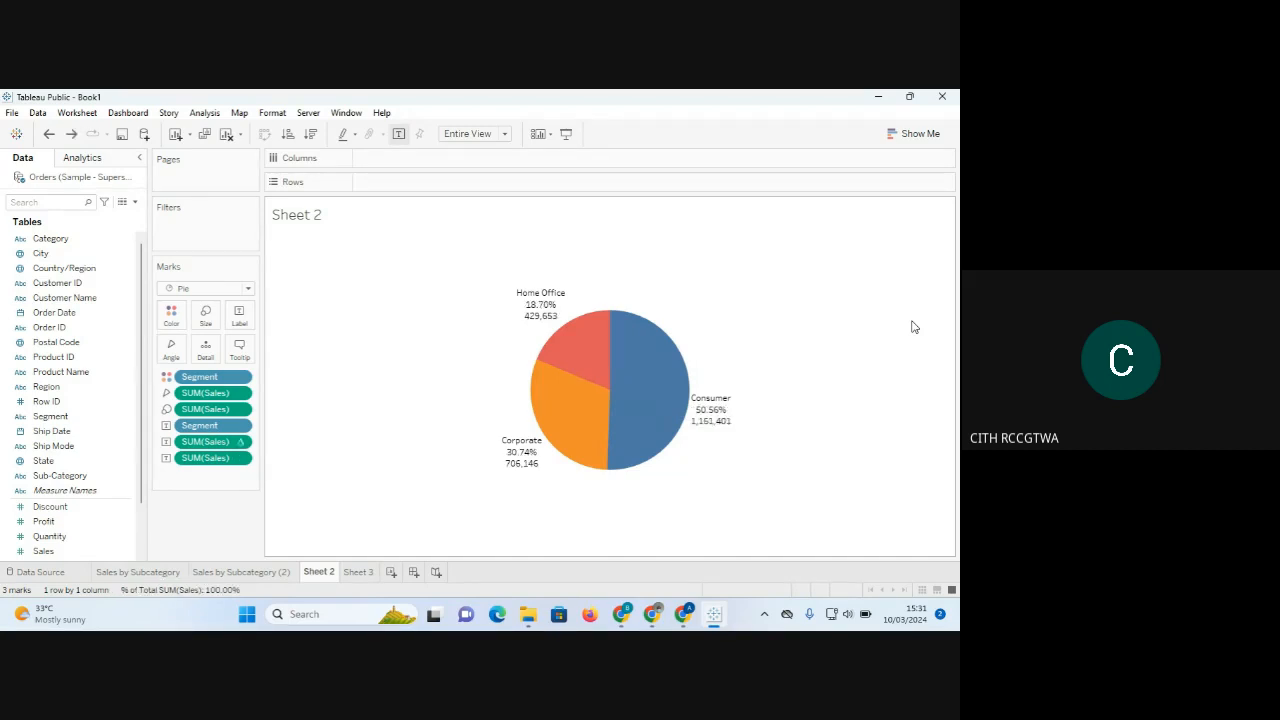
pyautogui.hotkey('ctrl', 'z')
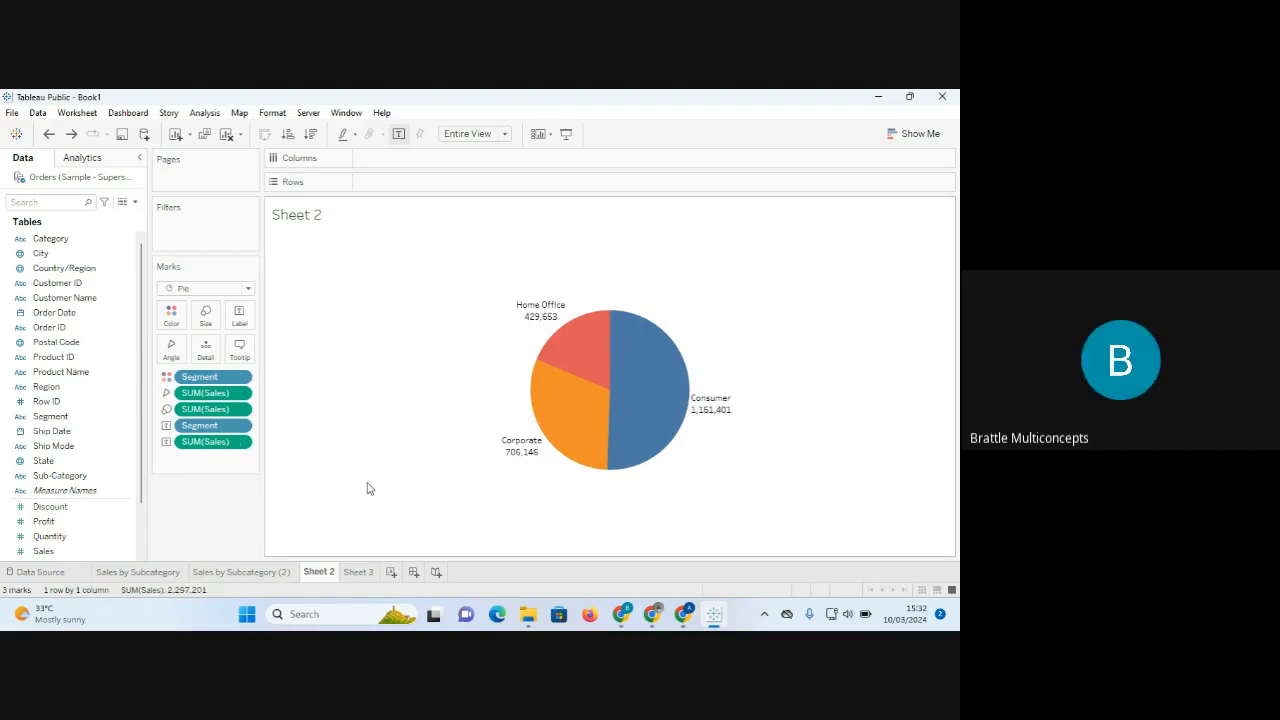
# Convert the SUM(Sales) label to Percent of Total.
pyautogui.click(239, 444)
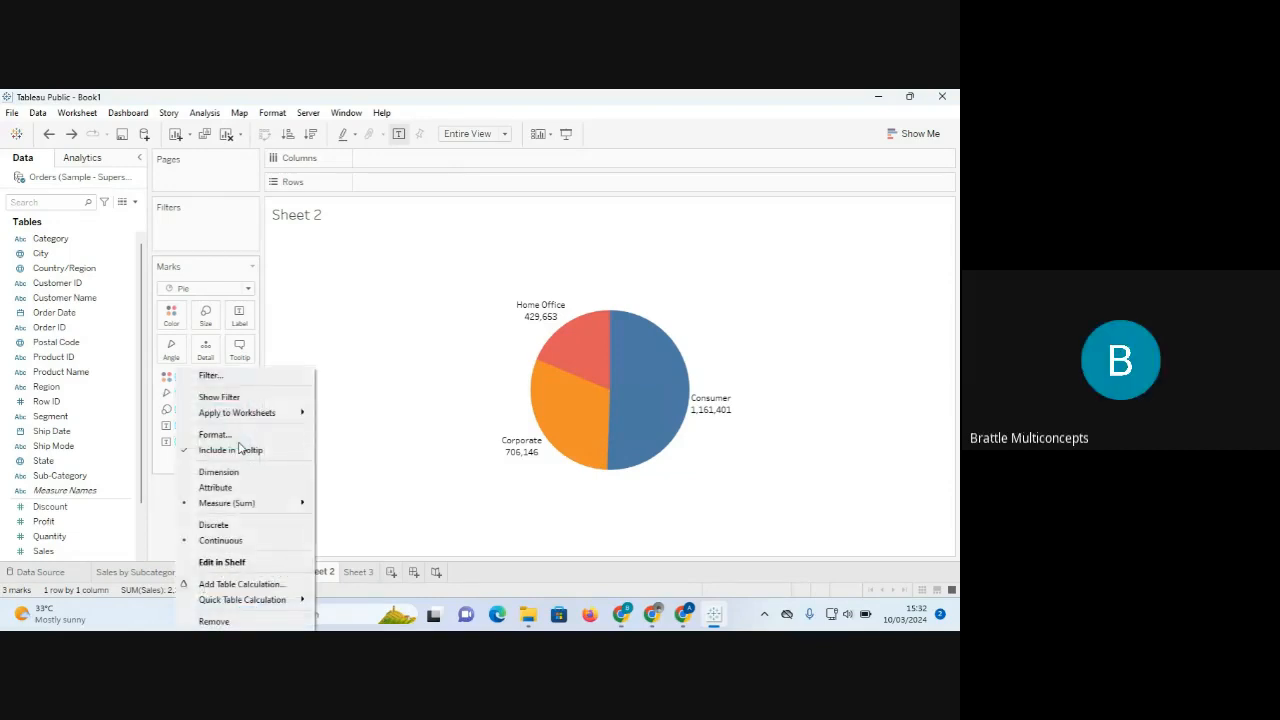
pyautogui.moveTo(242, 602)
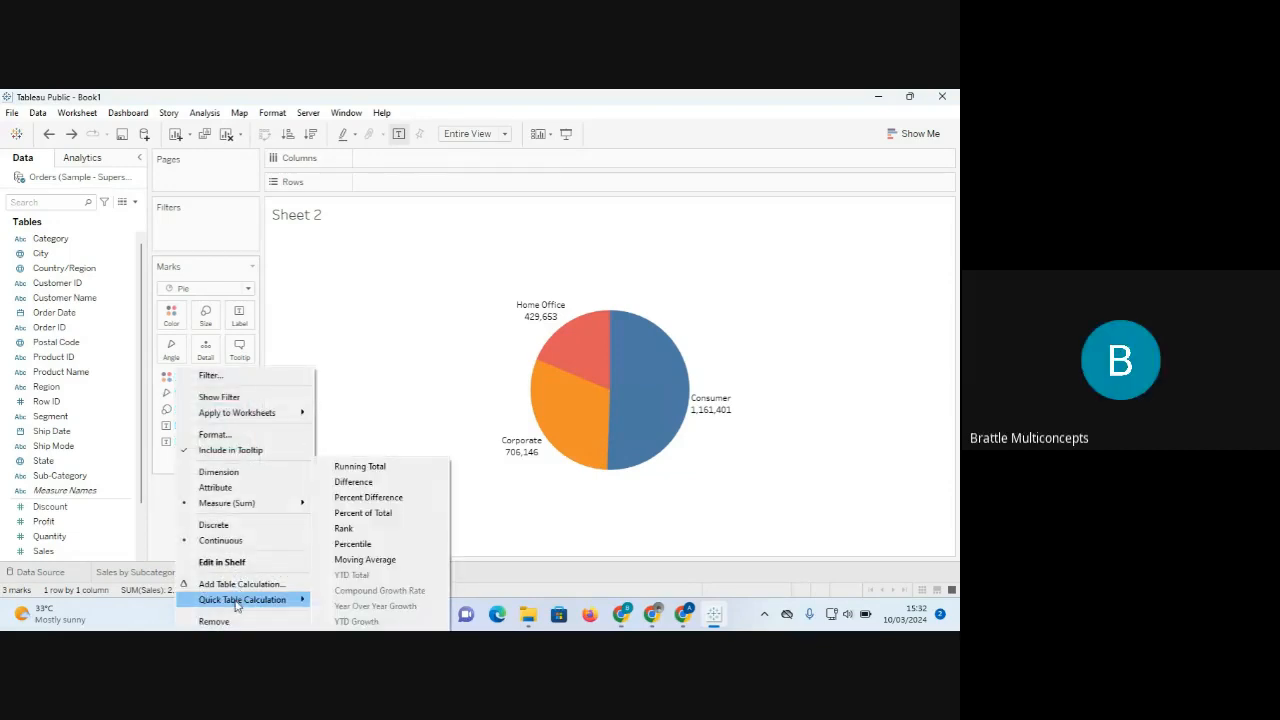
pyautogui.click(376, 515)
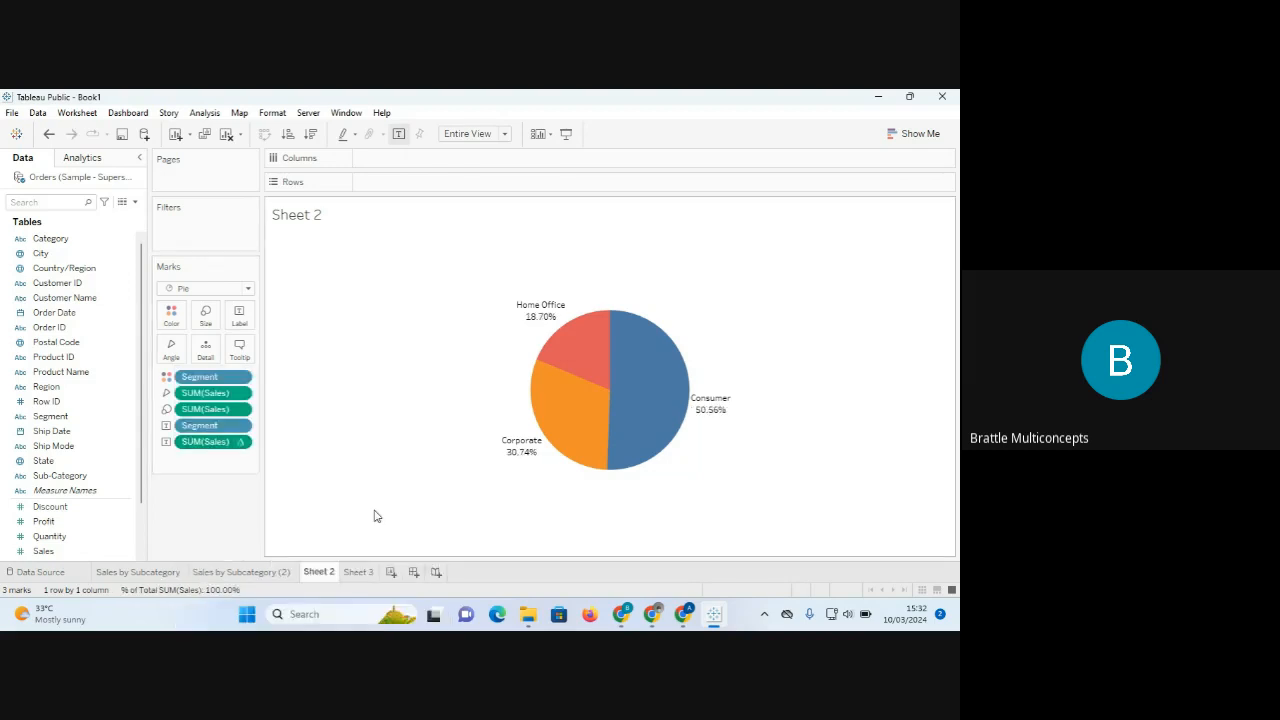
pyautogui.moveTo(537, 322)
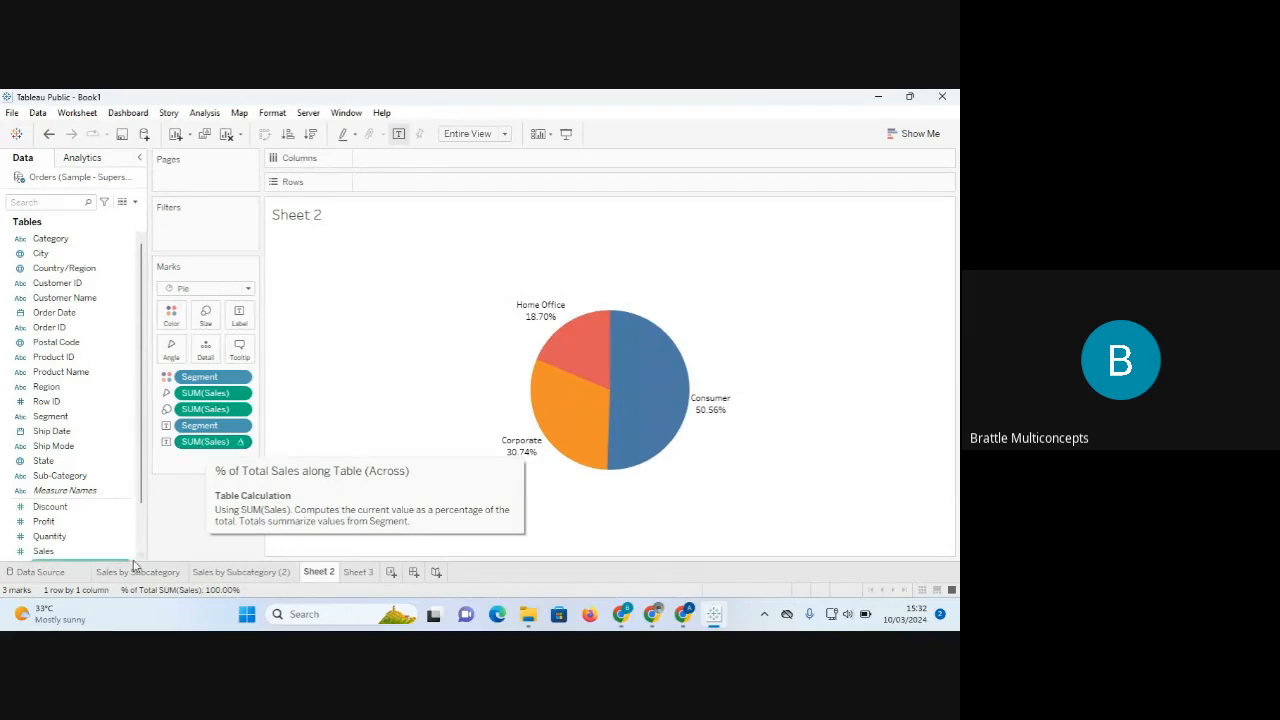
pyautogui.moveTo(557, 424)
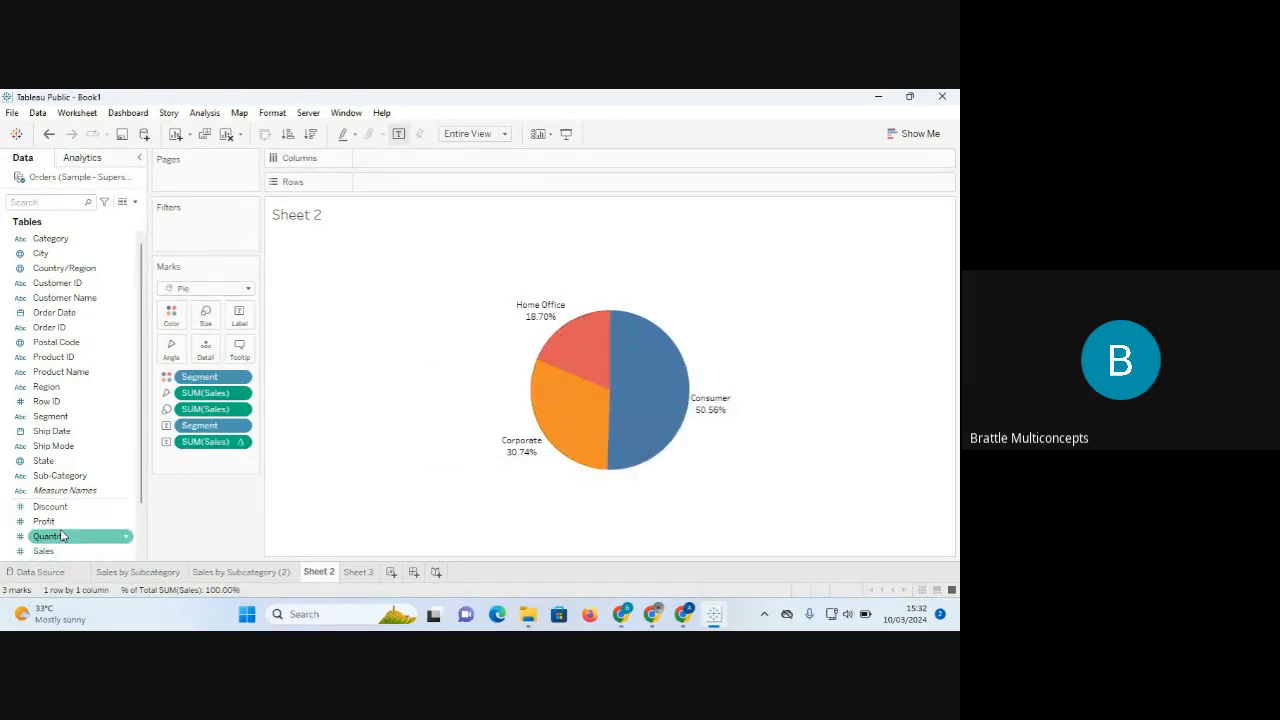
# Add raw Sales as a second pie label, briefly adding then removing Profit.
pyautogui.moveTo(52, 555); pyautogui.dragTo(240, 326)
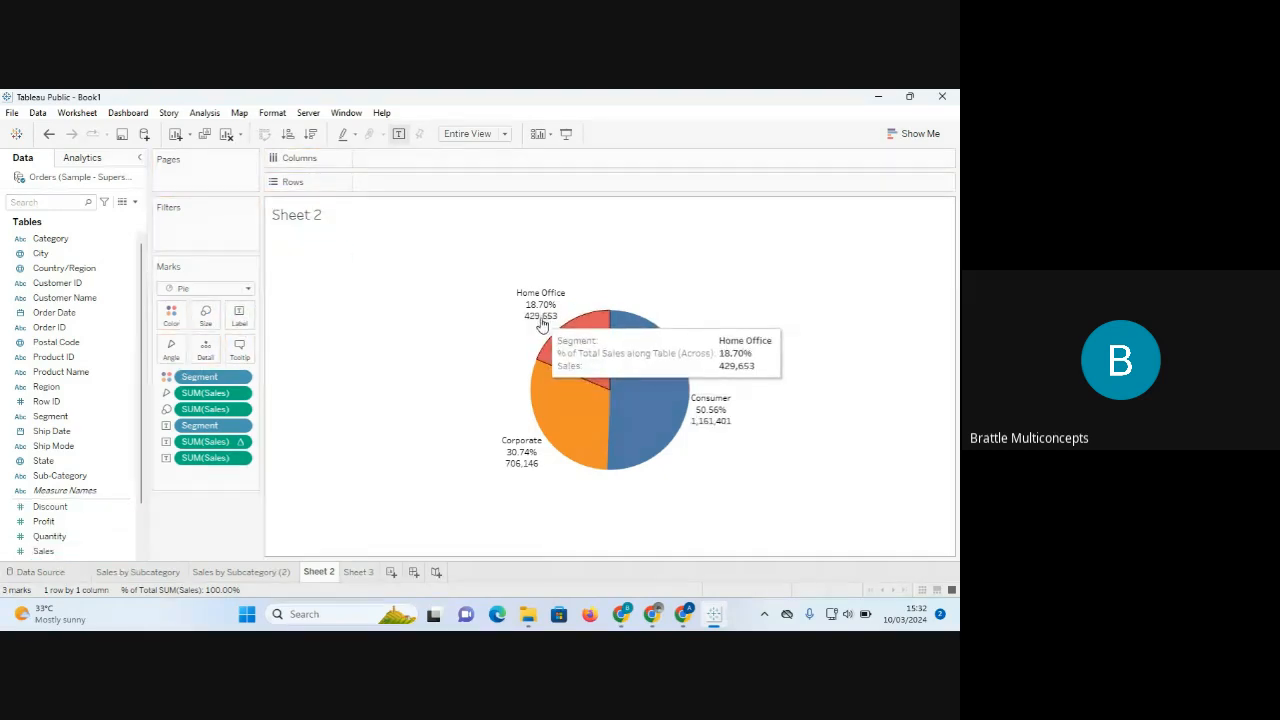
pyautogui.click(50, 521)
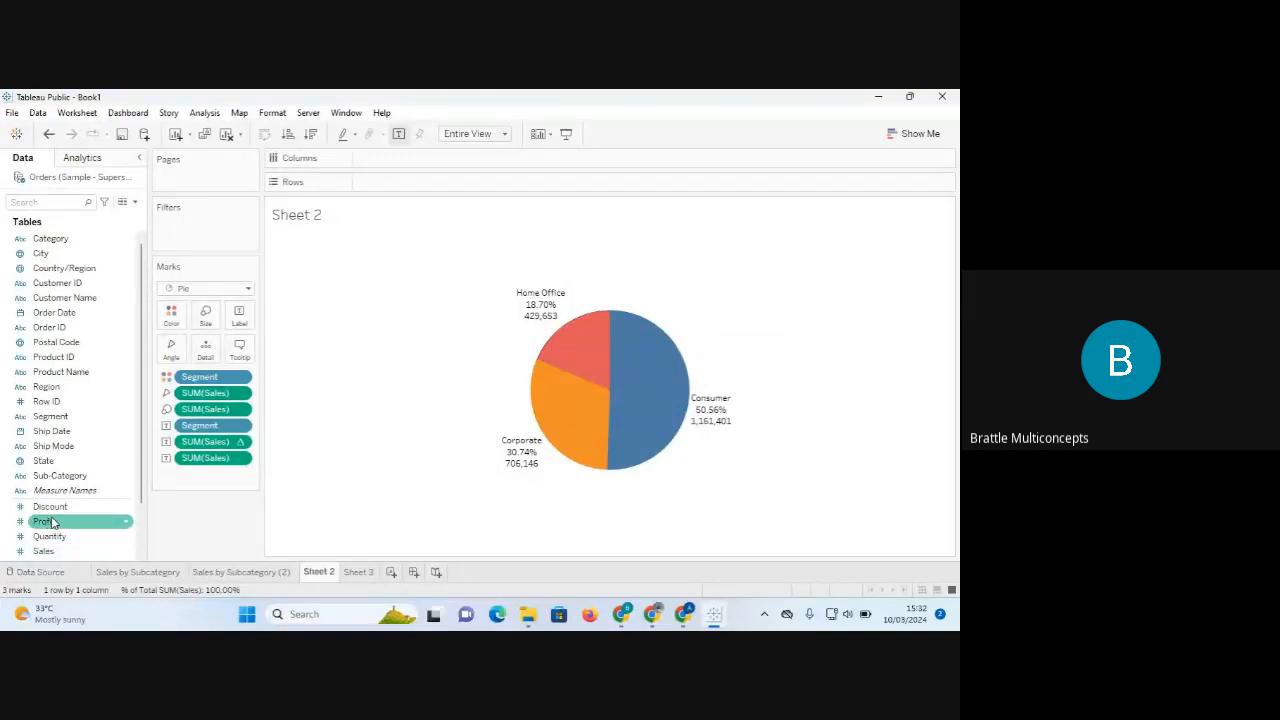
pyautogui.moveTo(52, 522); pyautogui.dragTo(236, 318)
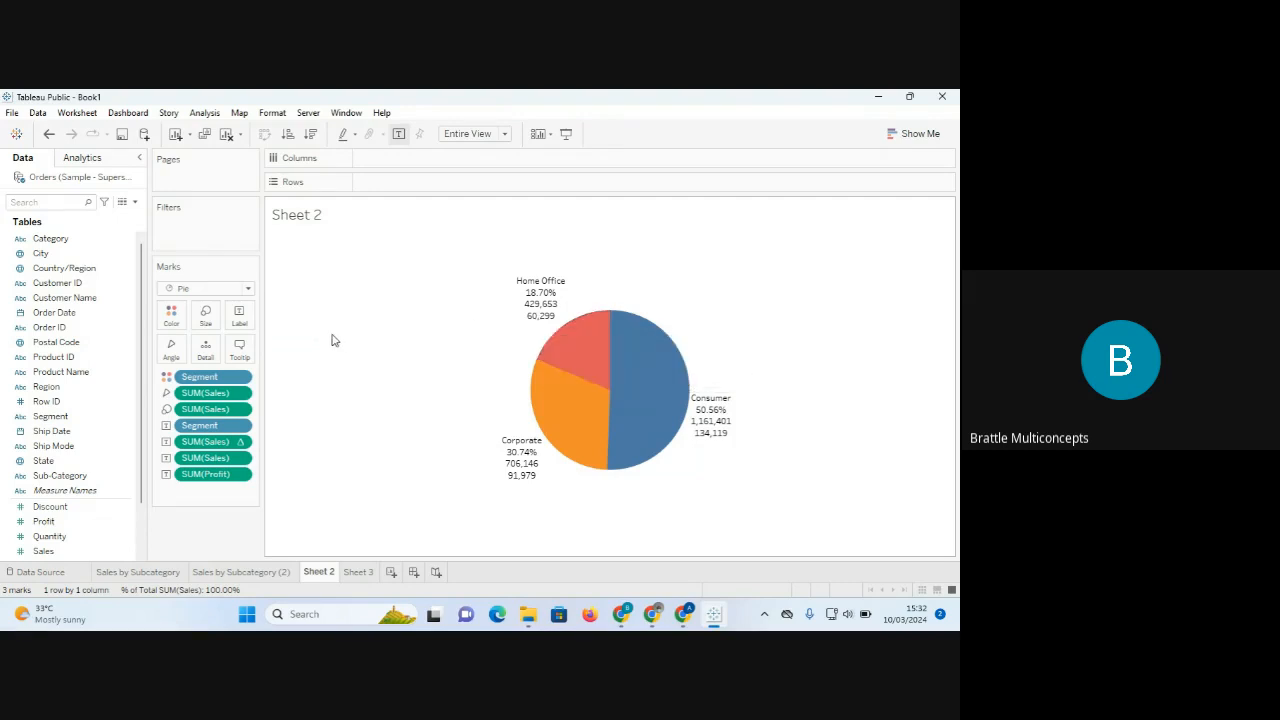
pyautogui.moveTo(205, 475); pyautogui.dragTo(189, 551)
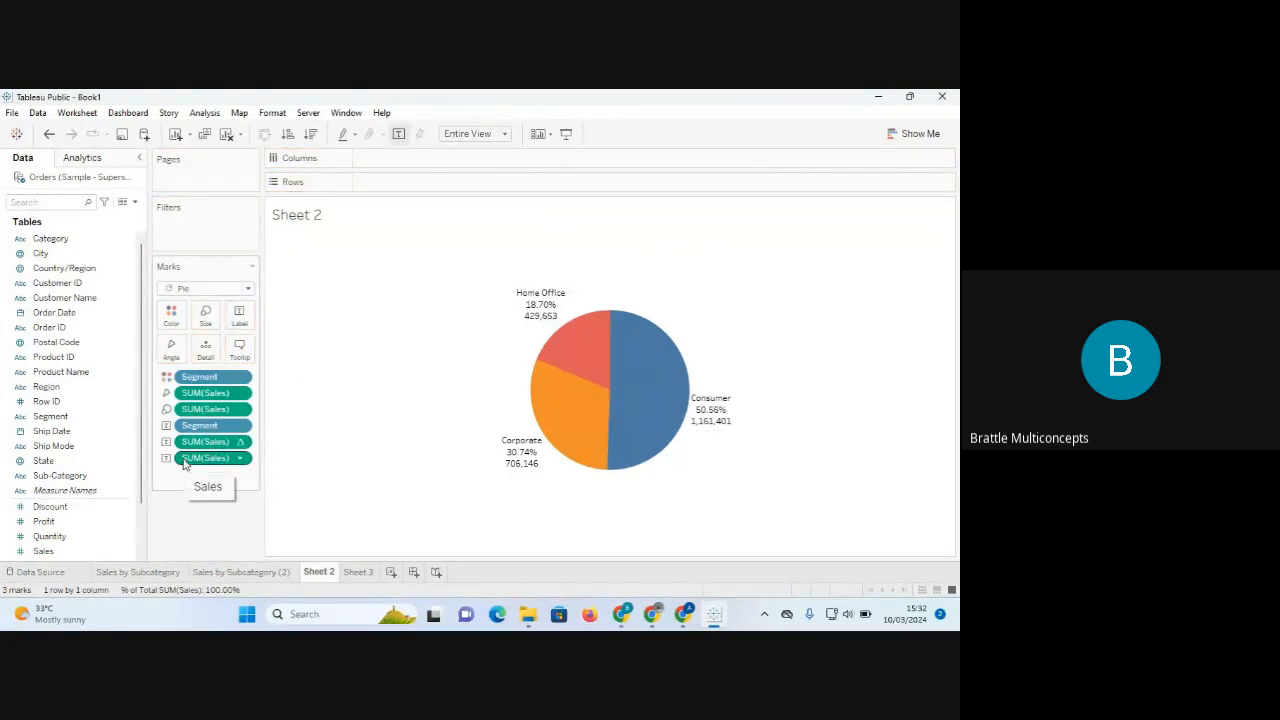
pyautogui.moveTo(528, 300)
# Place the plain SUM(Sales) label above the percent, e.g. Home Office 429,653 then 18.70%.
pyautogui.moveTo(184, 460); pyautogui.dragTo(186, 437)
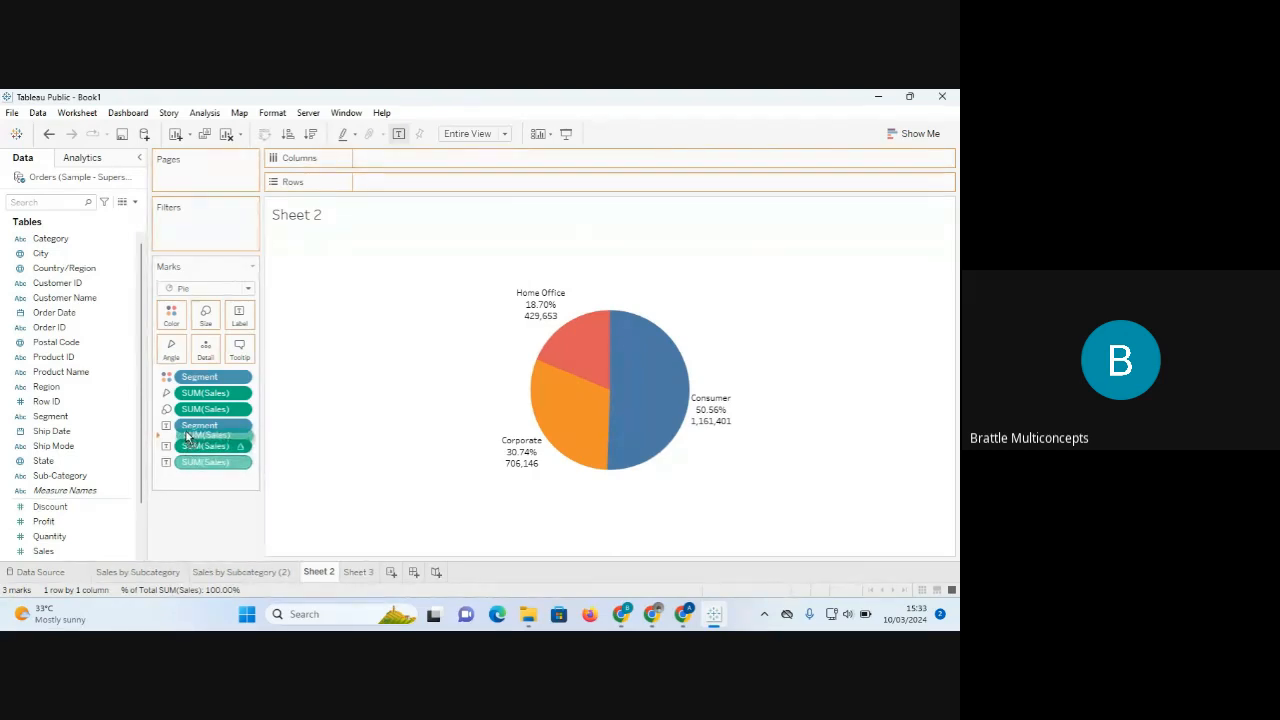
pyautogui.moveTo(186, 437)
pyautogui.mouseDown()
pyautogui.moveTo(186, 455)
pyautogui.moveTo(185, 438)
pyautogui.mouseUp()
pyautogui.moveTo(185, 437); pyautogui.dragTo(185, 438)
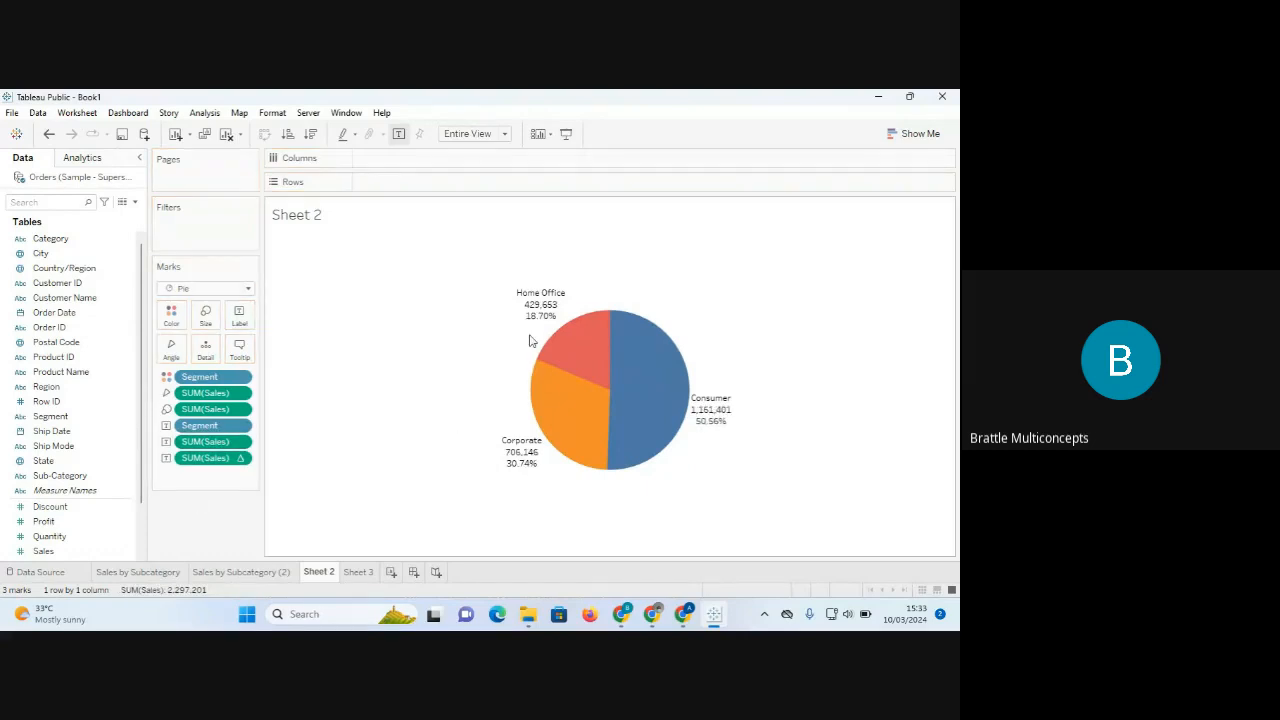
pyautogui.moveTo(544, 306)
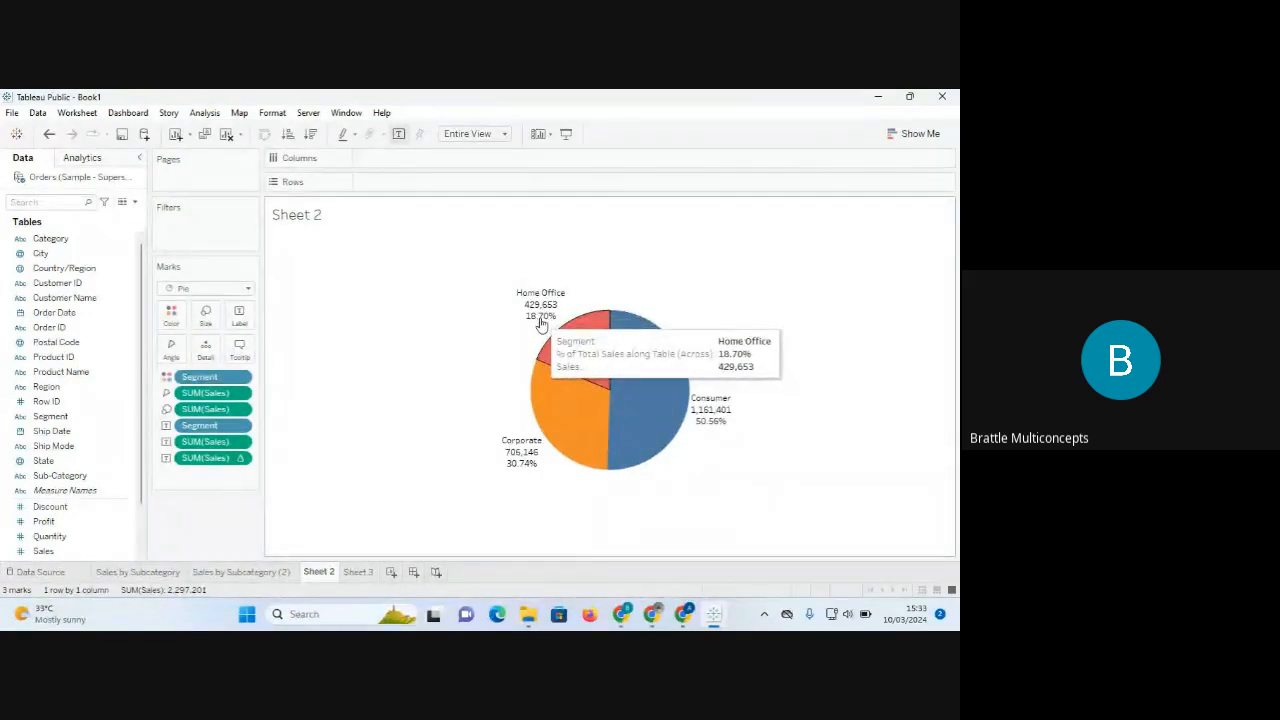
pyautogui.moveTo(533, 469)
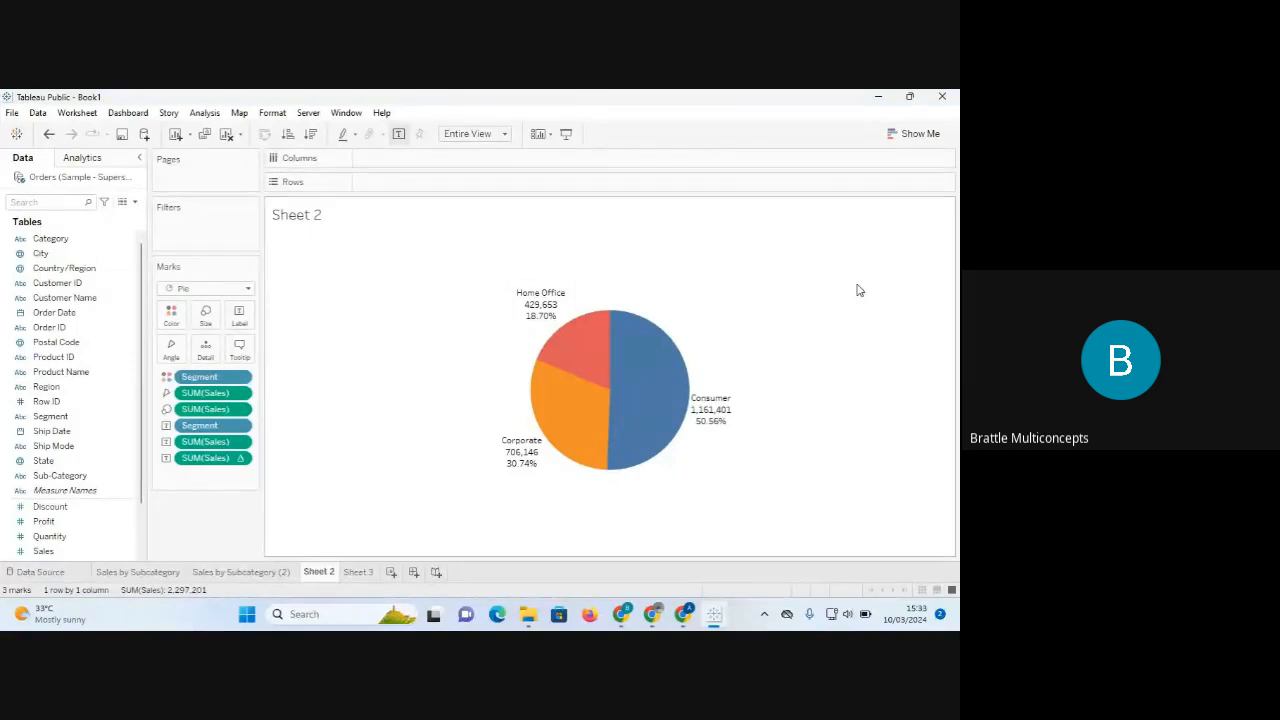
# Rename the Sheet 2 worksheet tab to 'sales by Segments'.
pyautogui.rightClick(320, 574)
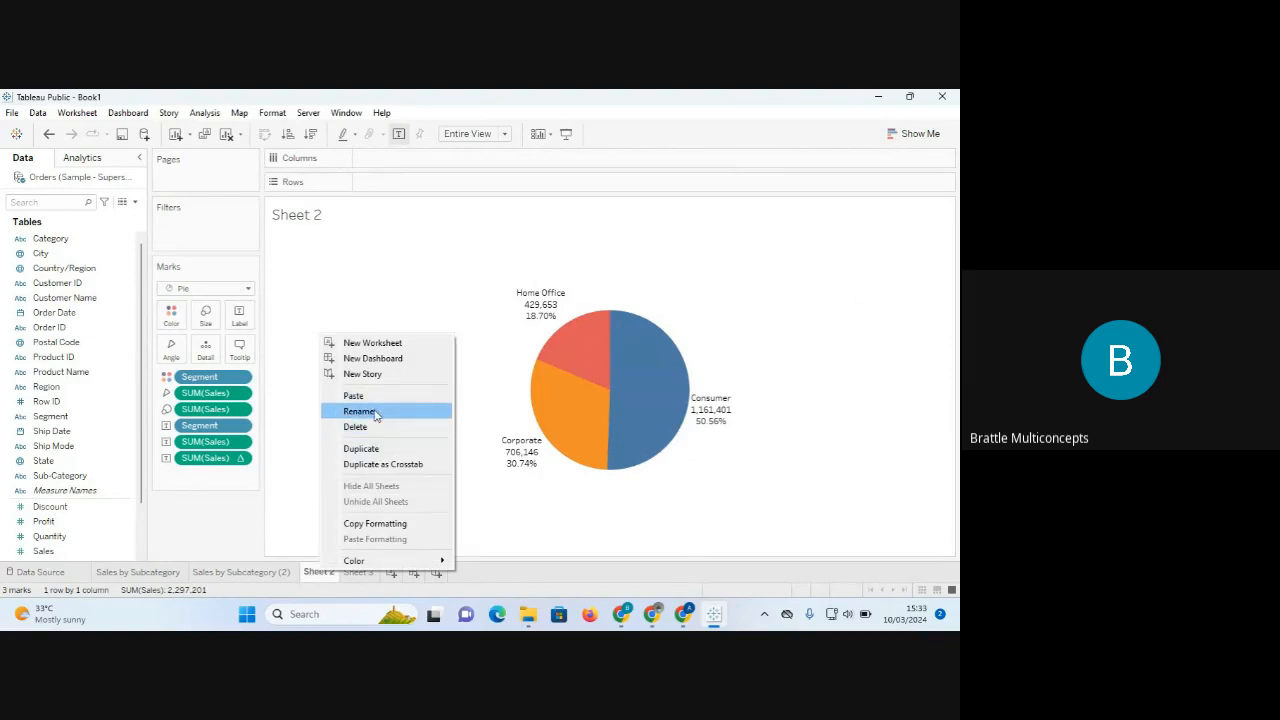
pyautogui.click(375, 413)
pyautogui.write('sale')
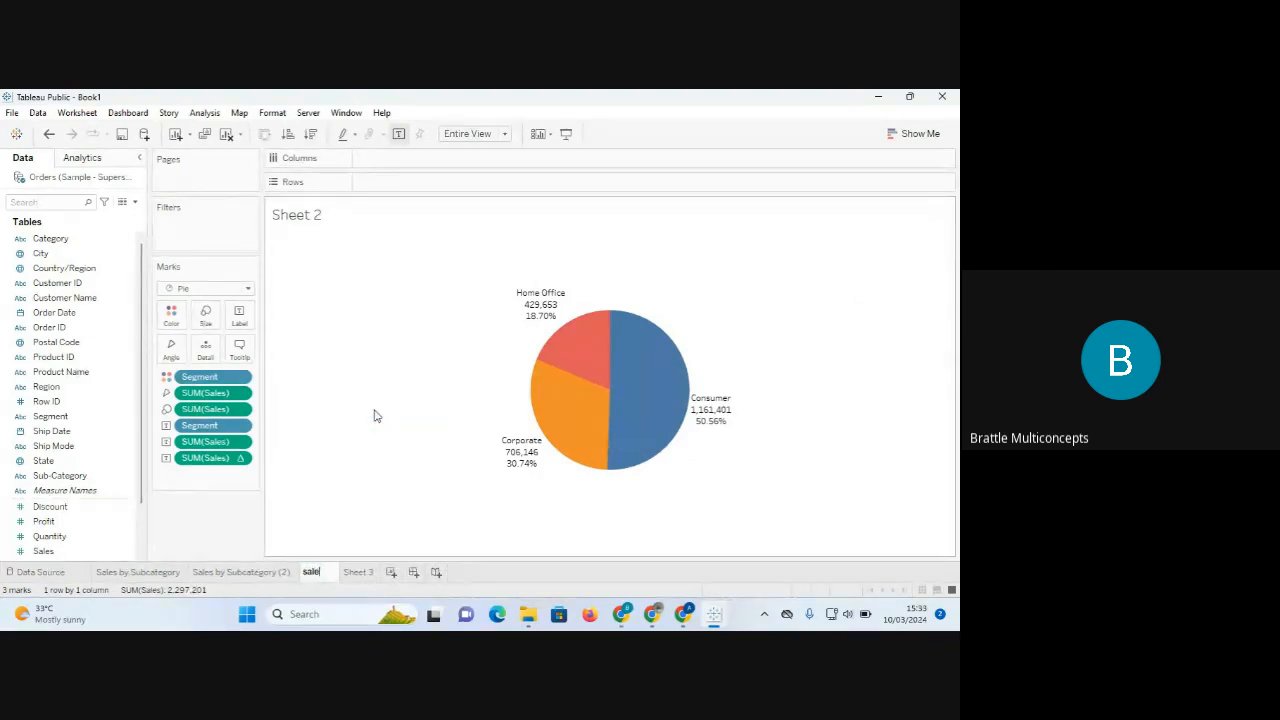
pyautogui.write('s by')
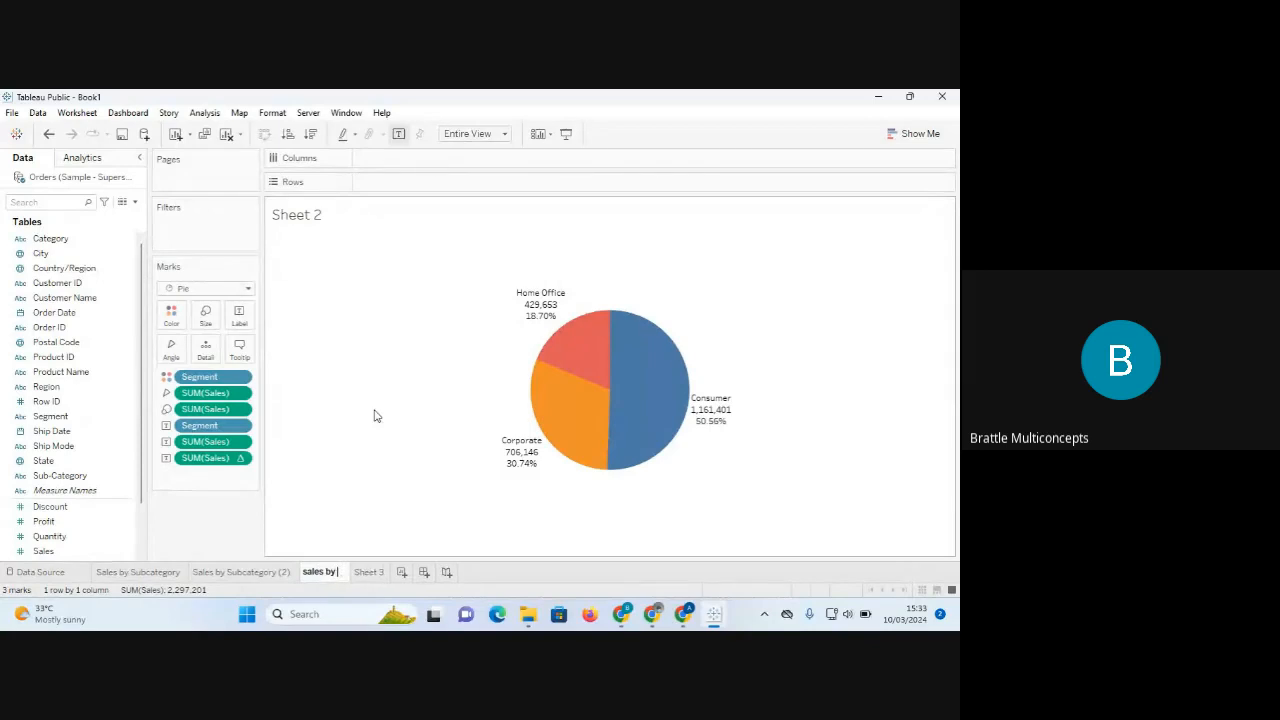
pyautogui.write(' Segment')
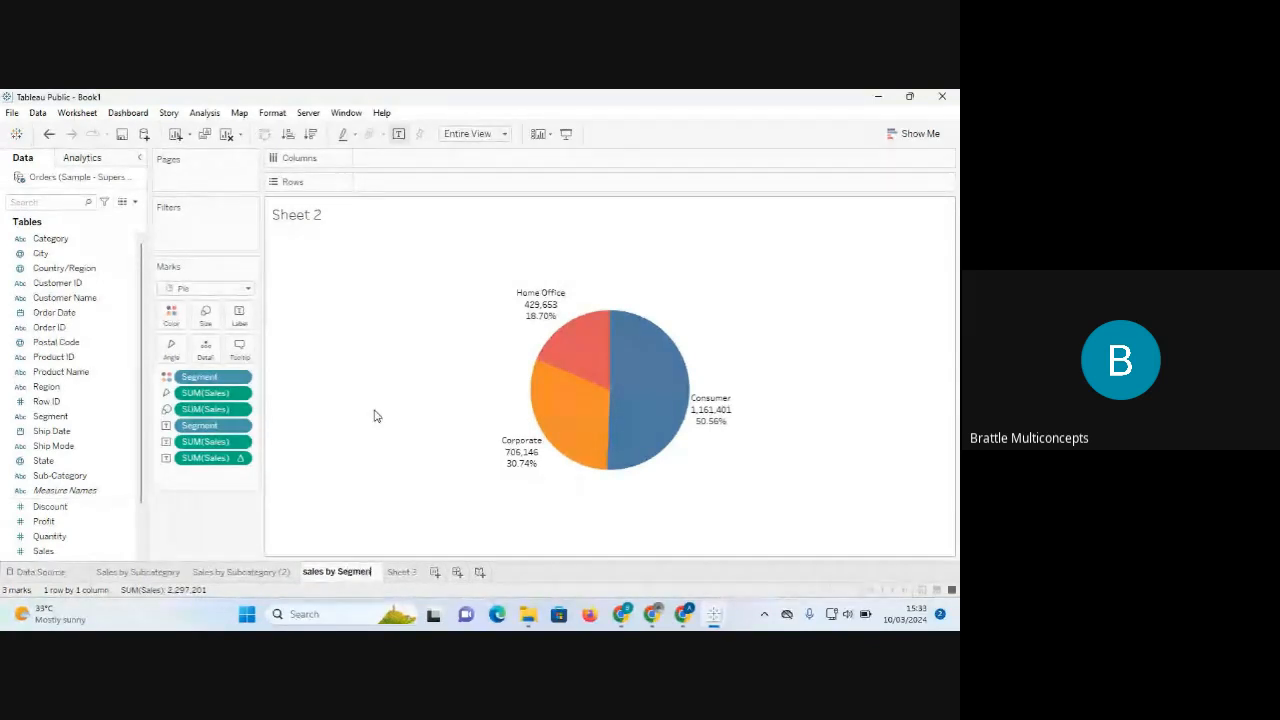
pyautogui.write('s')
pyautogui.press('Return')
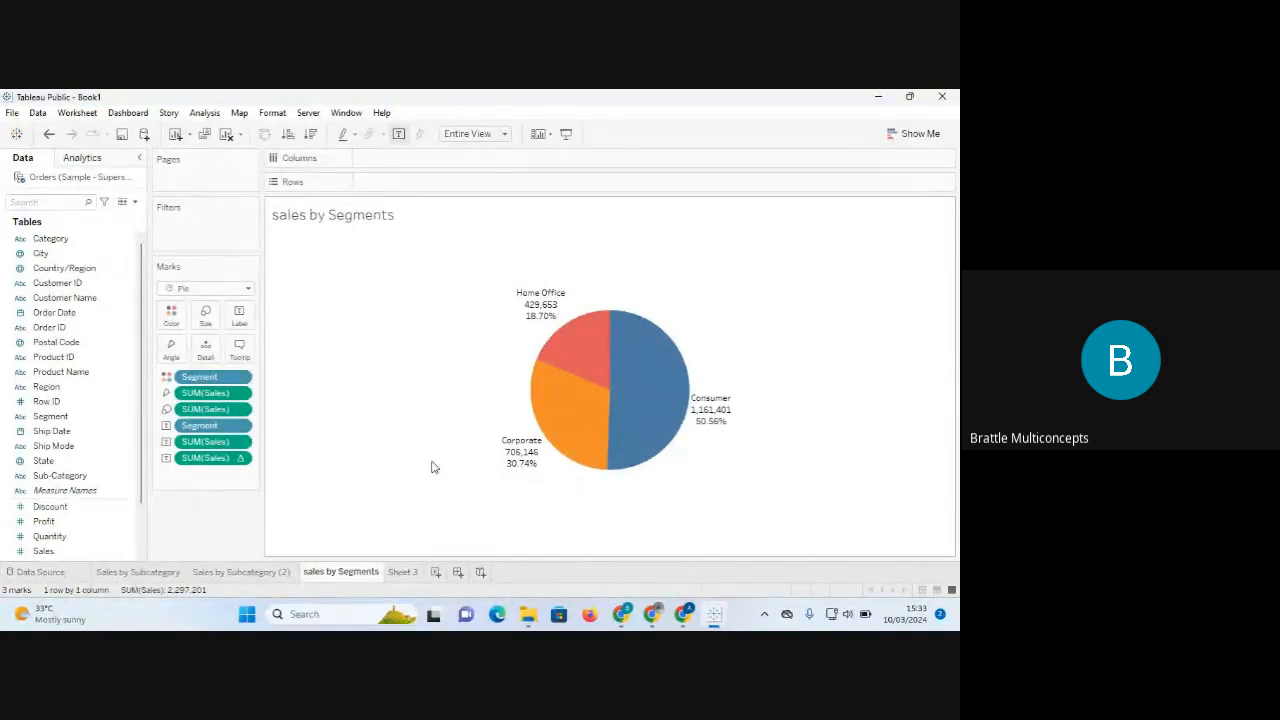
# Switch to Google Meet, close the People panel, and return to Tableau Public.
pyautogui.moveTo(637, 618)
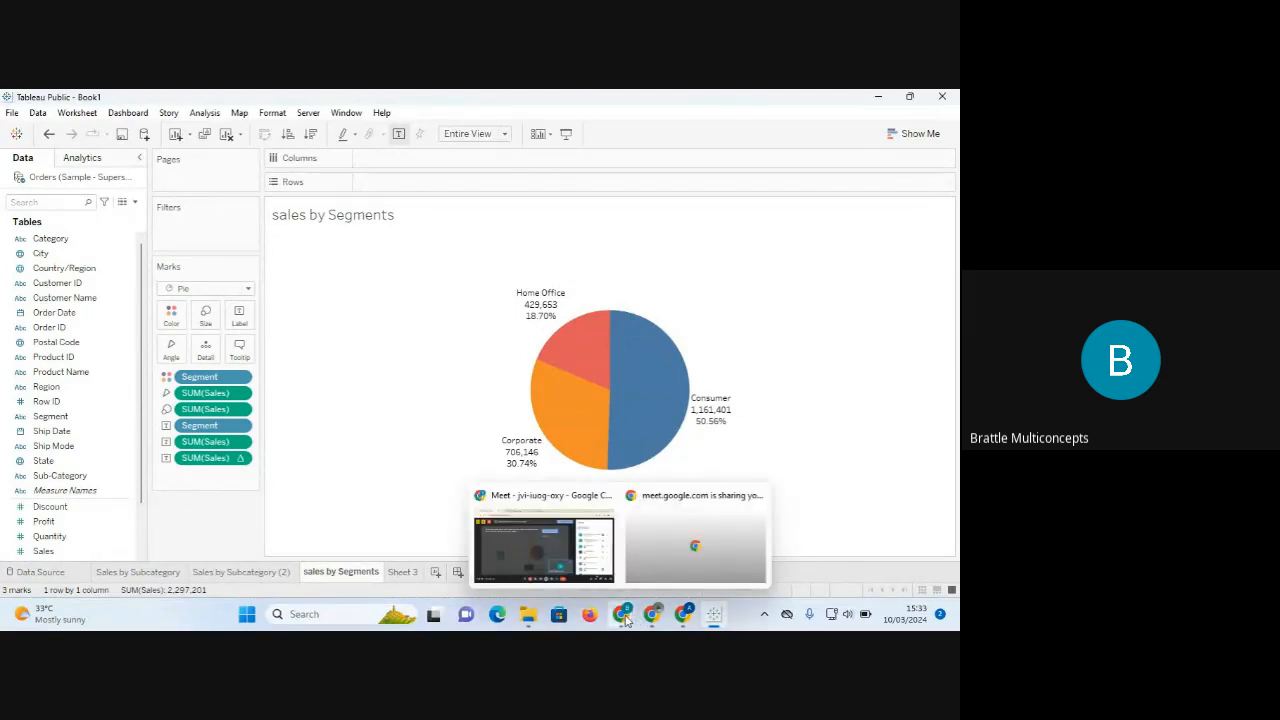
pyautogui.click(542, 542)
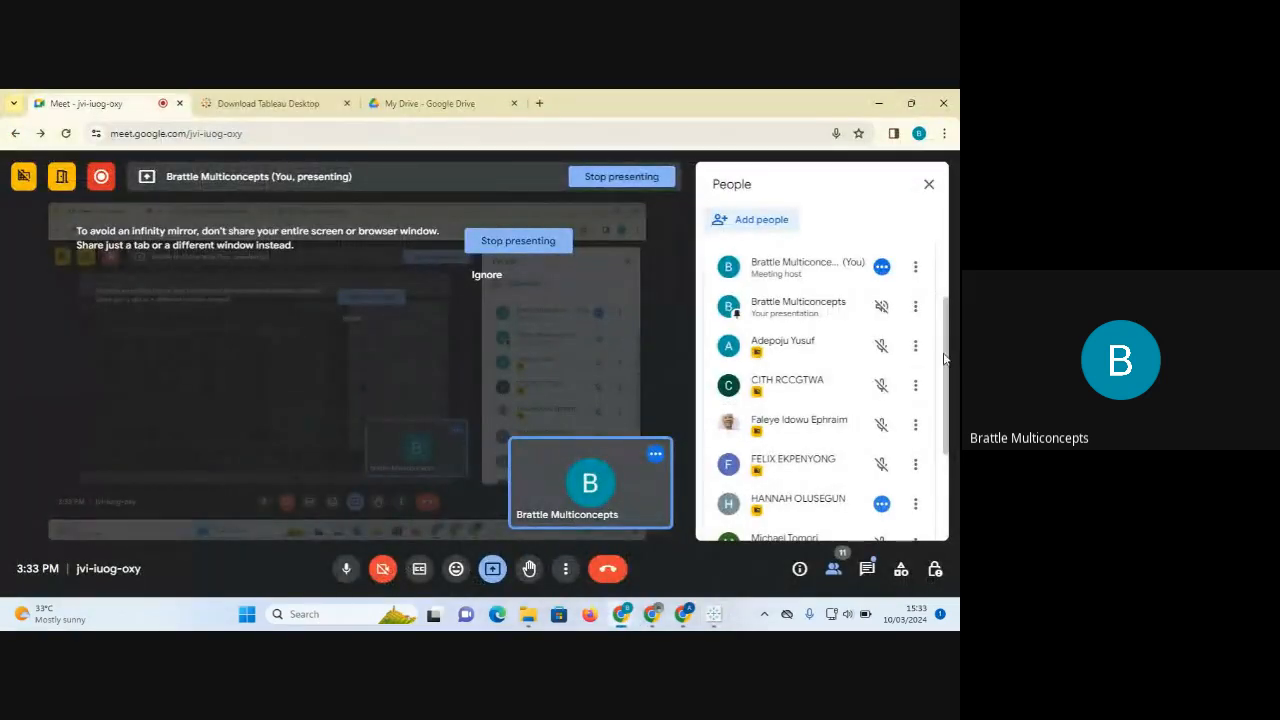
pyautogui.moveTo(948, 321); pyautogui.dragTo(958, 288)
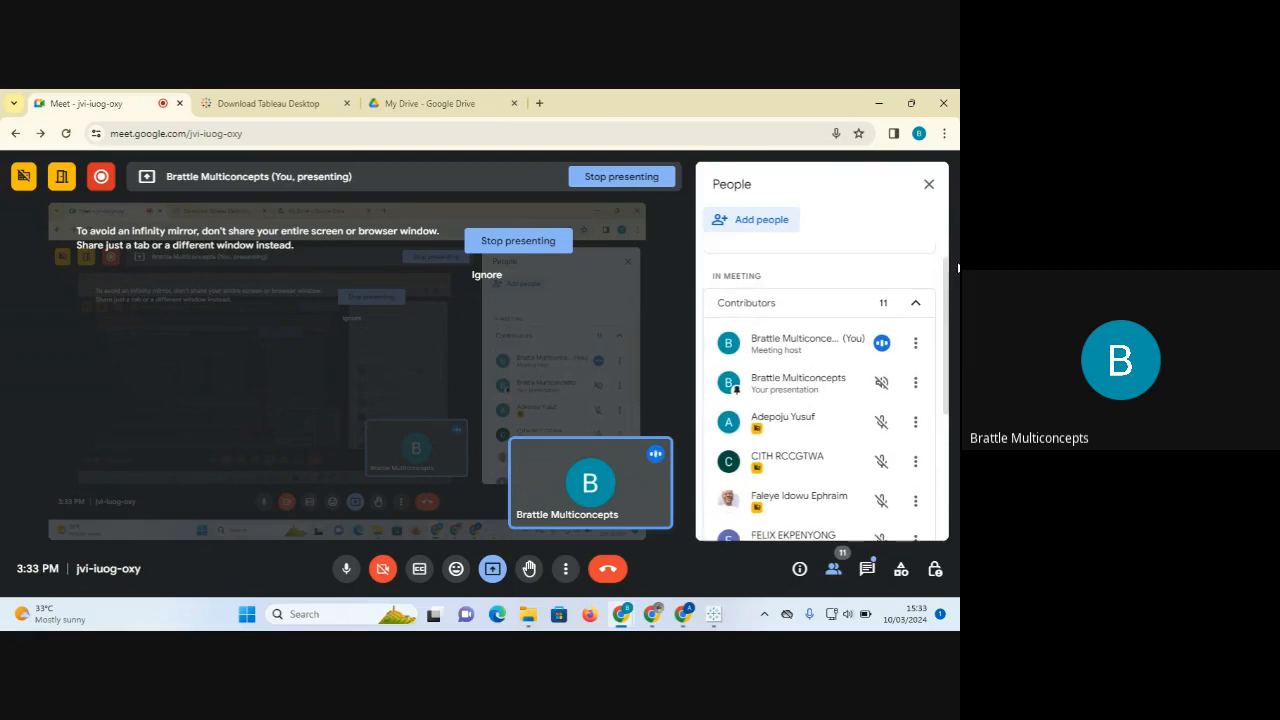
pyautogui.click(930, 187)
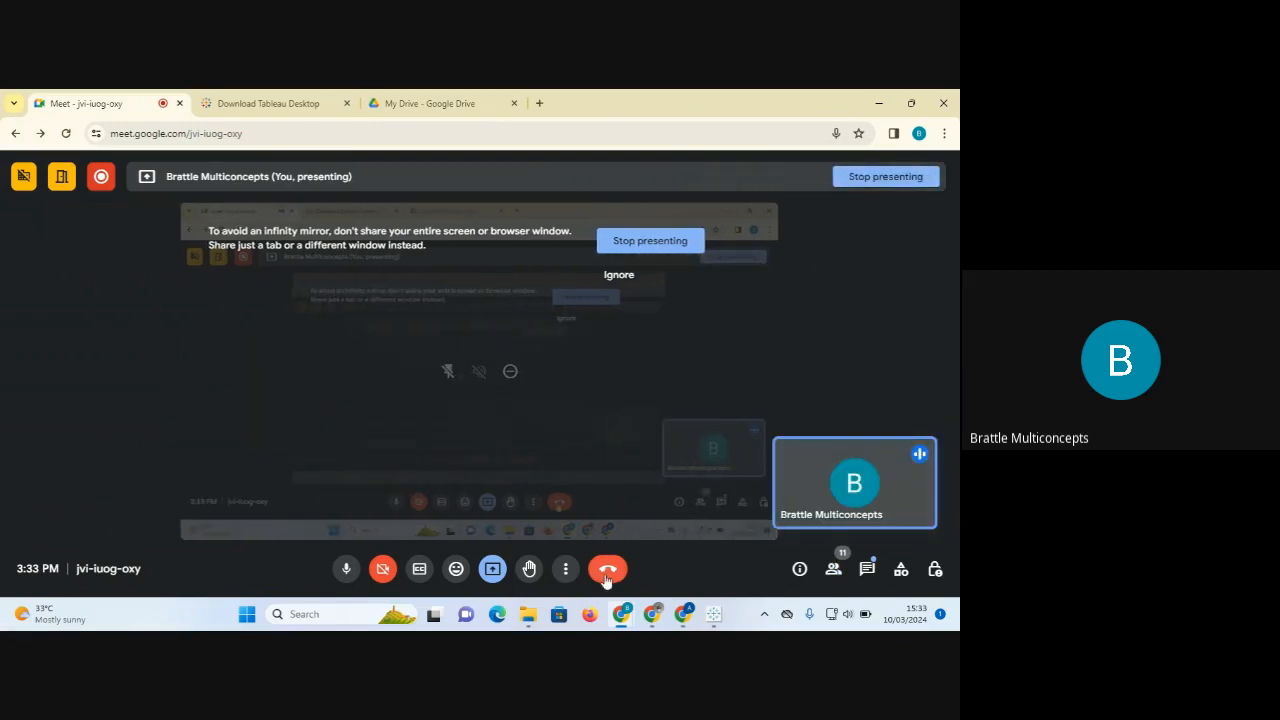
pyautogui.click(660, 531)
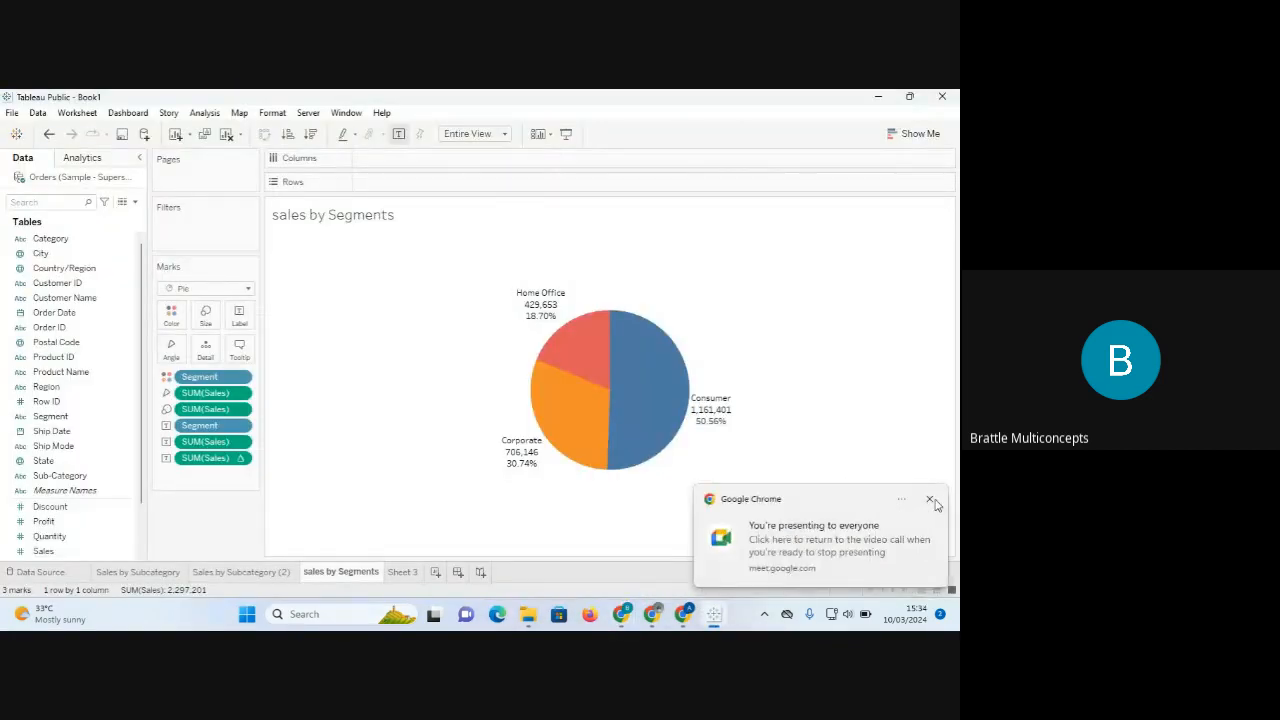
# Dismiss the Chrome presenting notification and open the empty Sheet 3 worksheet.
pyautogui.click(931, 500)
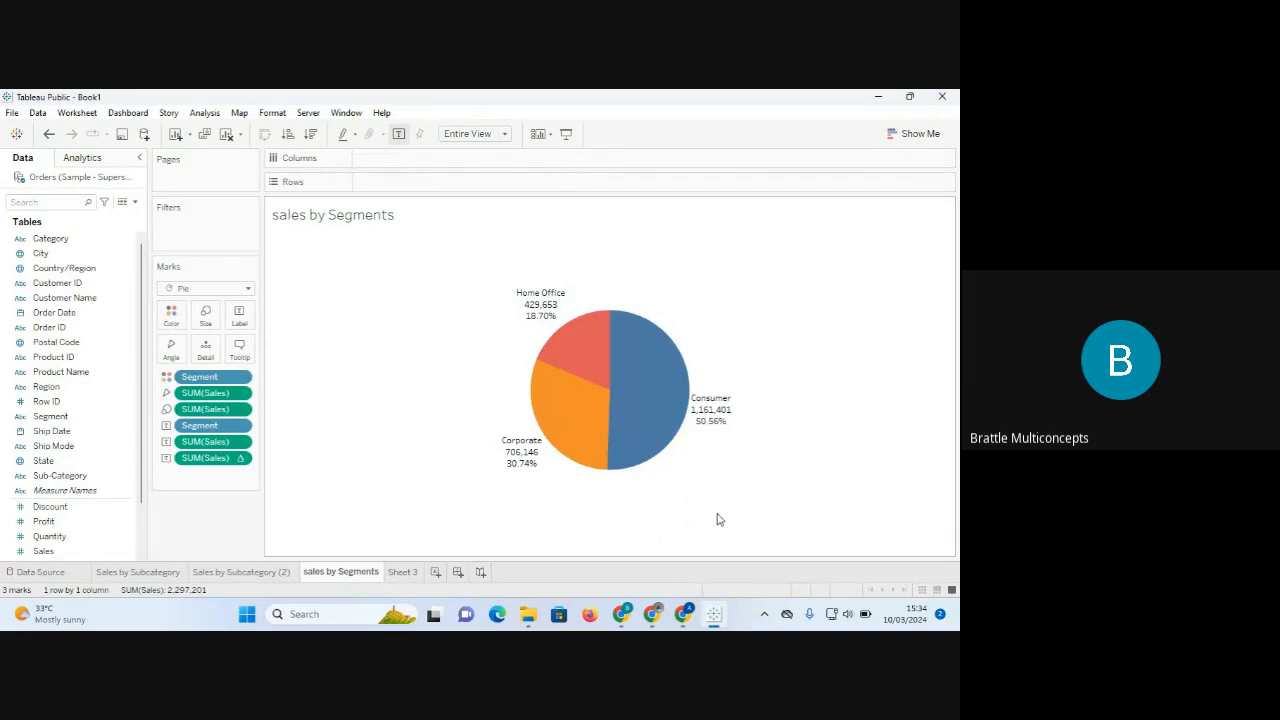
pyautogui.click(402, 573)
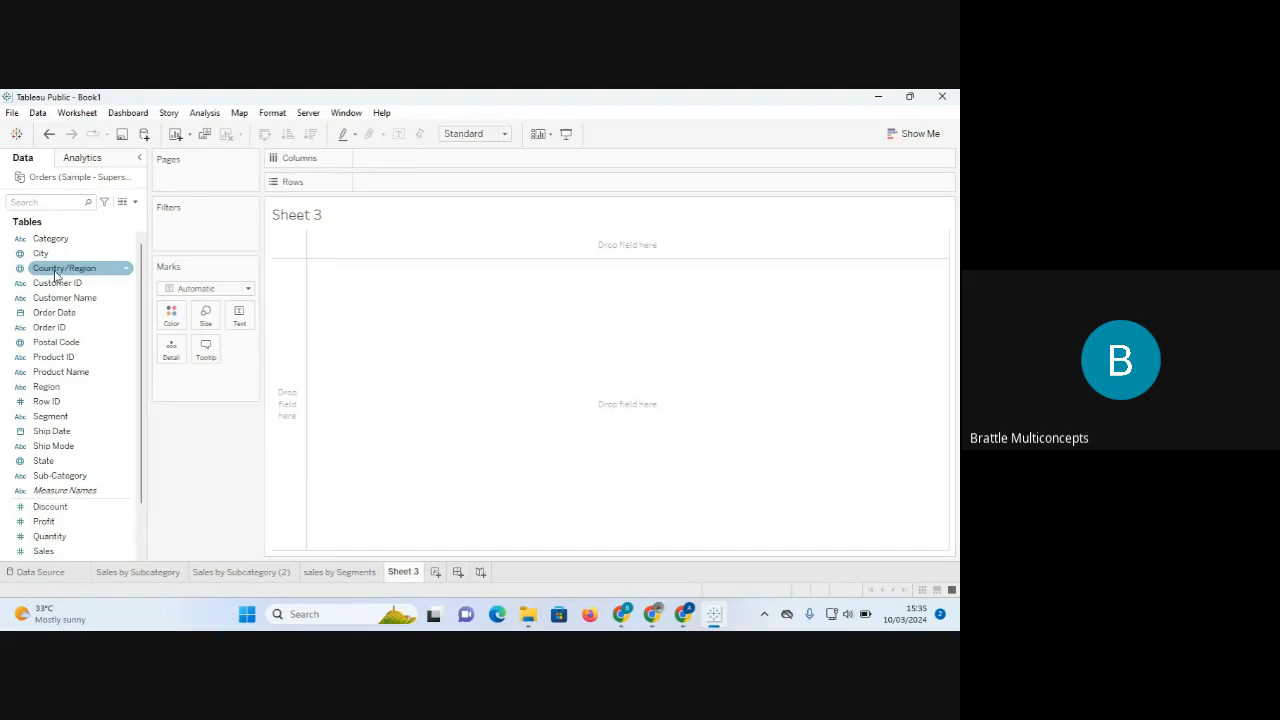
# Map the State field on Sheet 3 and open the options for its 49 unknown locations.
pyautogui.click(65, 465)
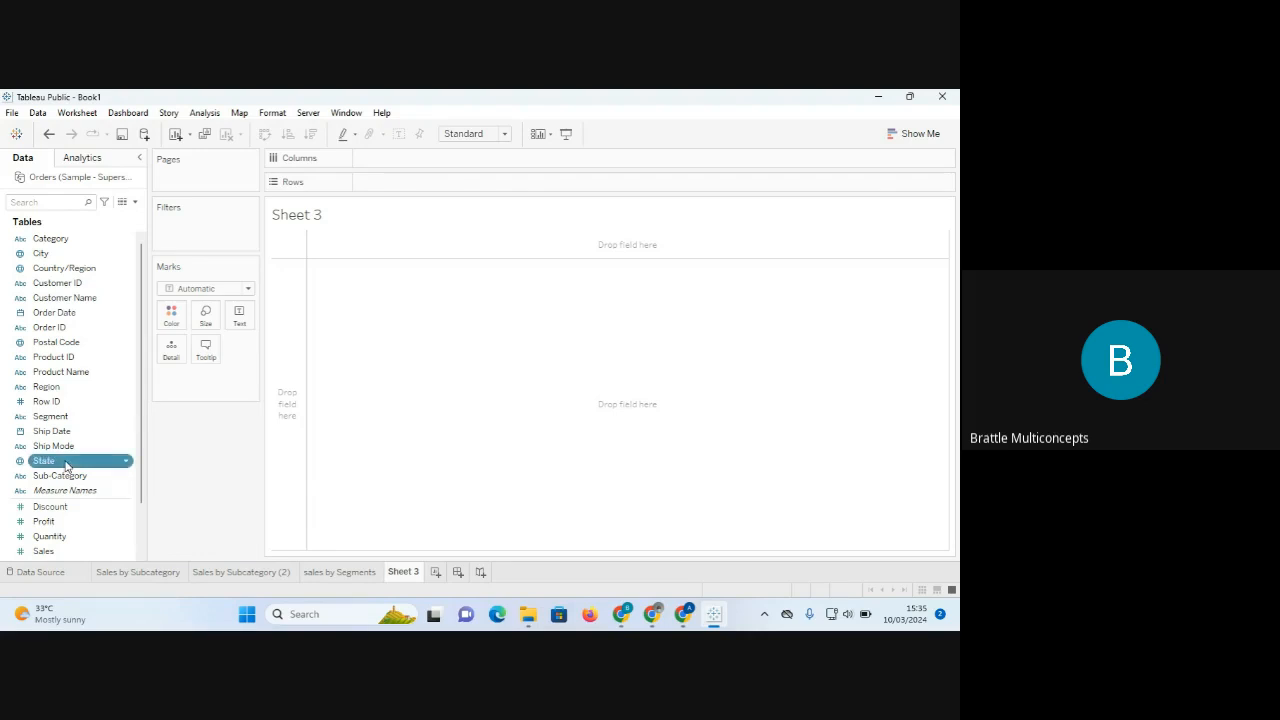
pyautogui.doubleClick(64, 465)
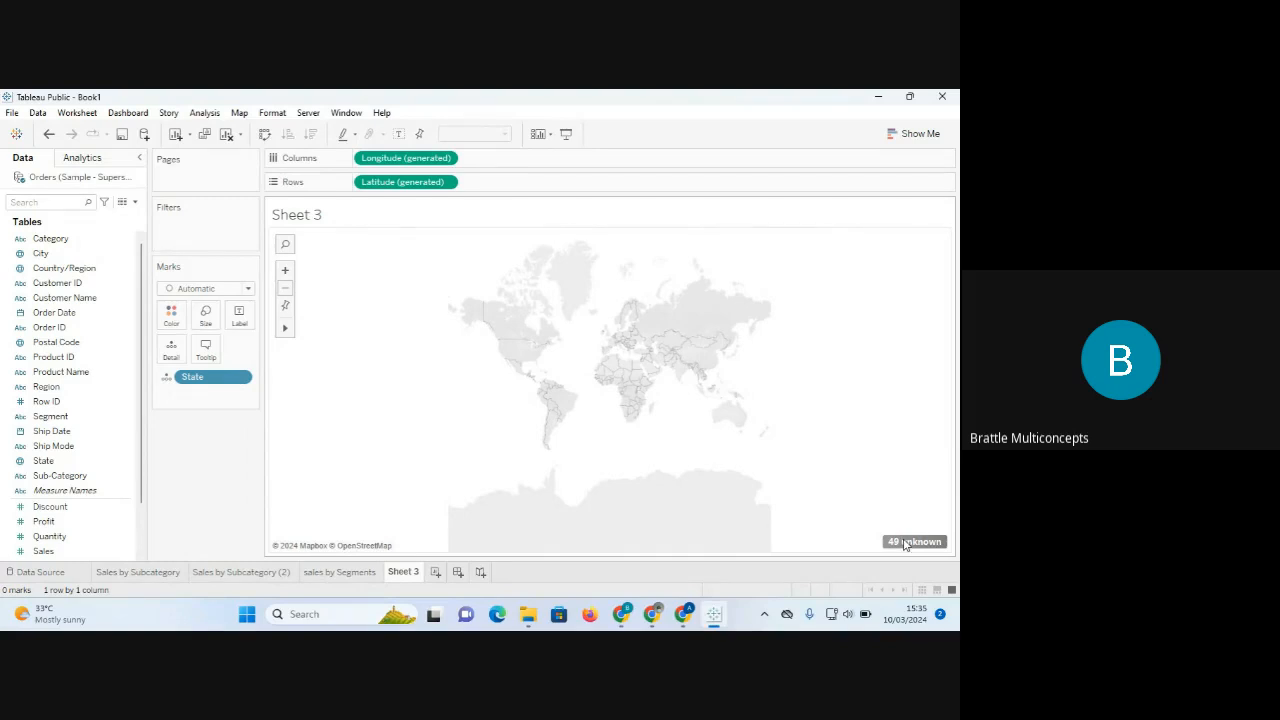
pyautogui.click(905, 542)
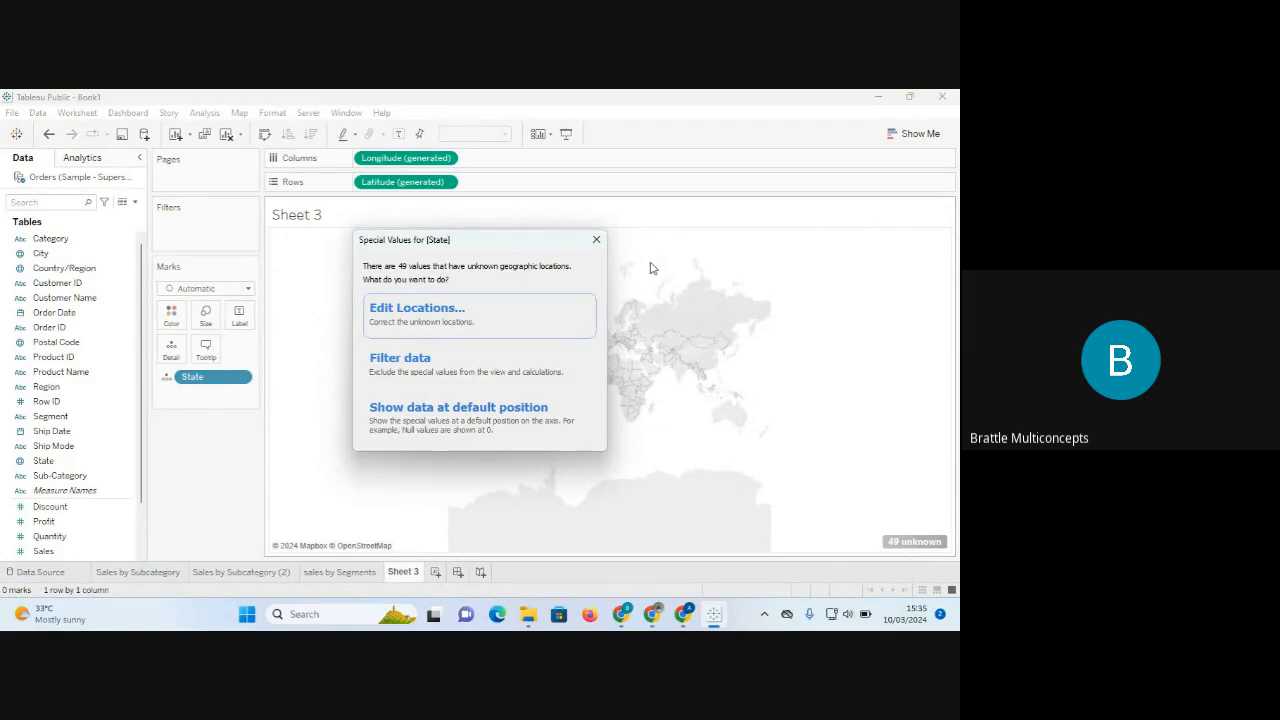
# From the 49 unknown Special Values dialog, choose Edit Locations for State.
pyautogui.click(595, 242)
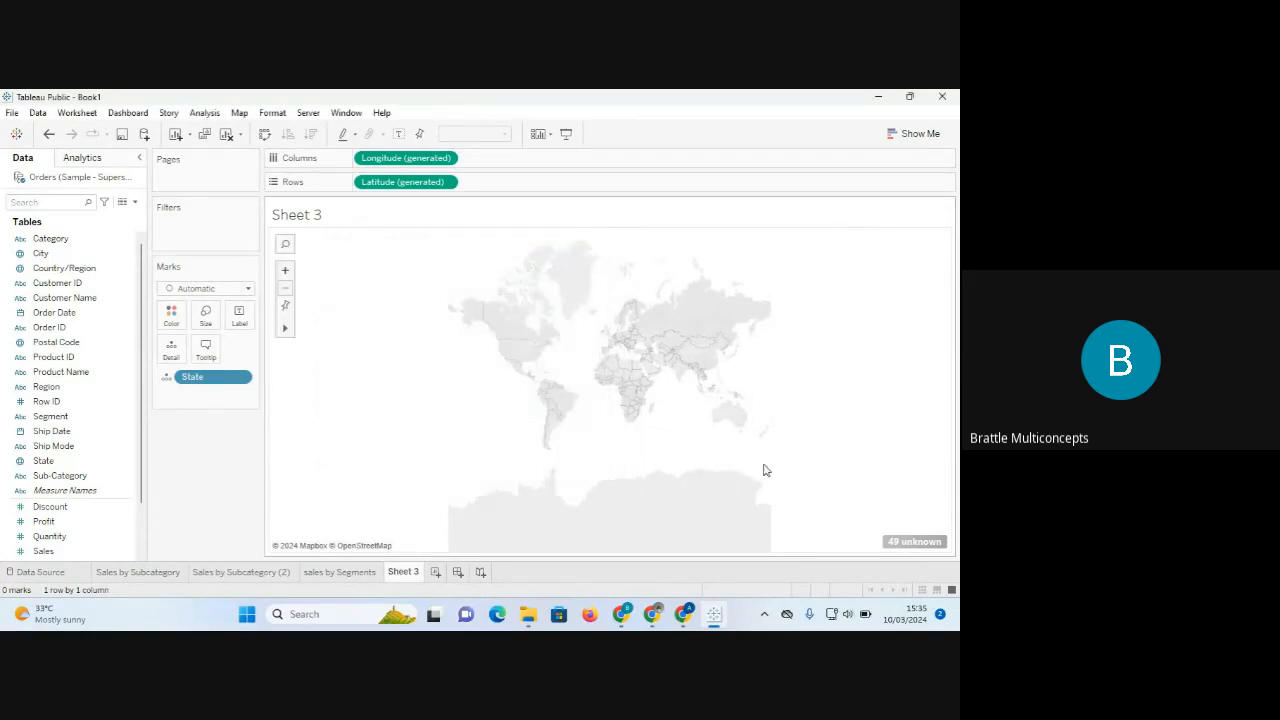
pyautogui.click(912, 542)
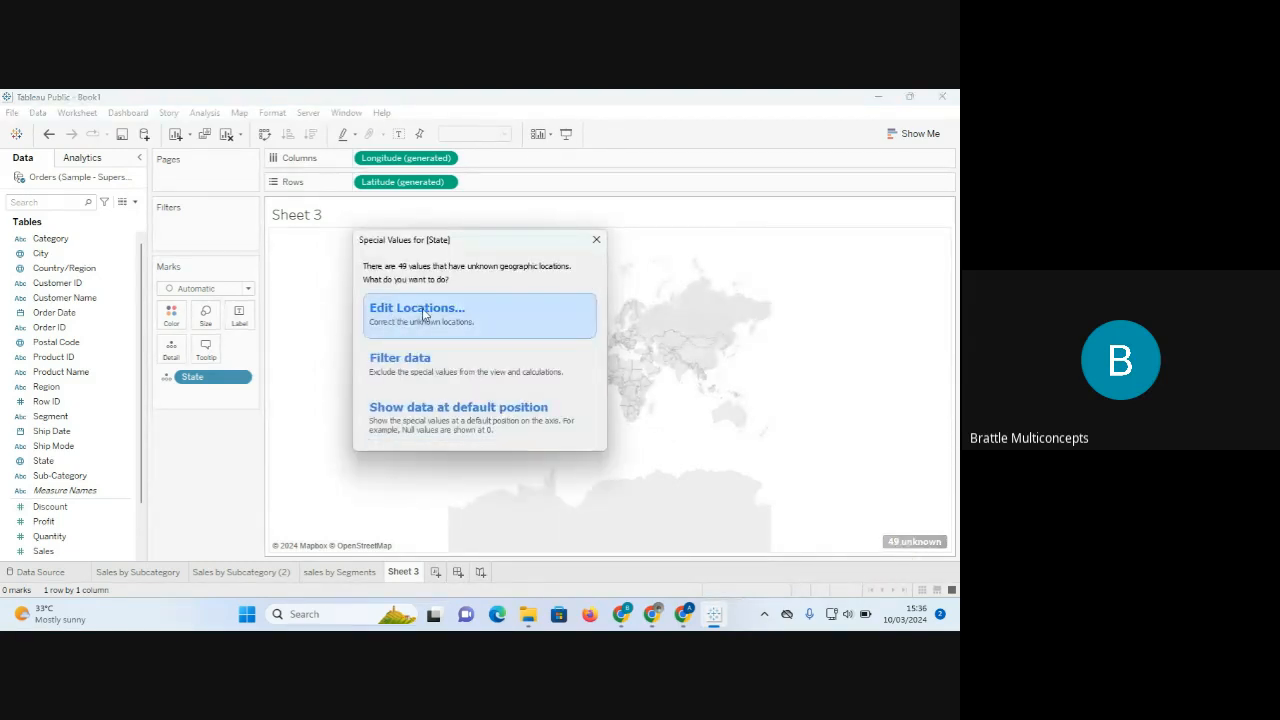
pyautogui.click(596, 241)
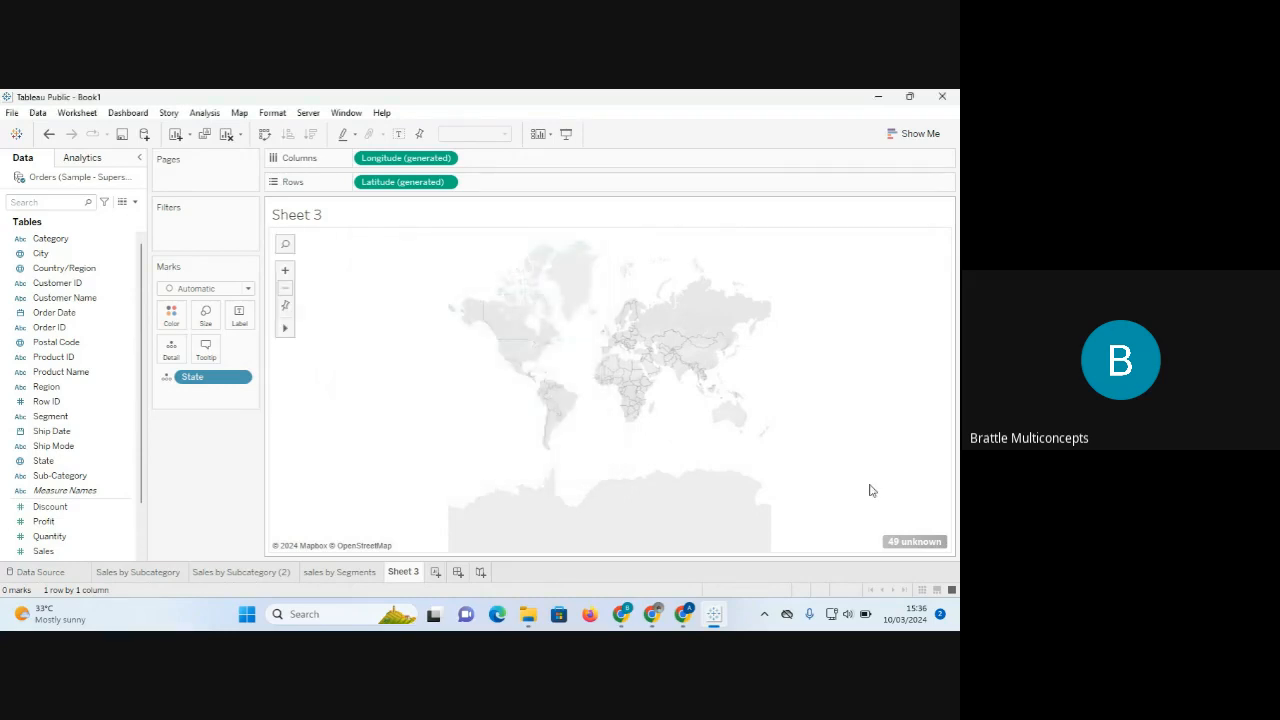
pyautogui.click(905, 543)
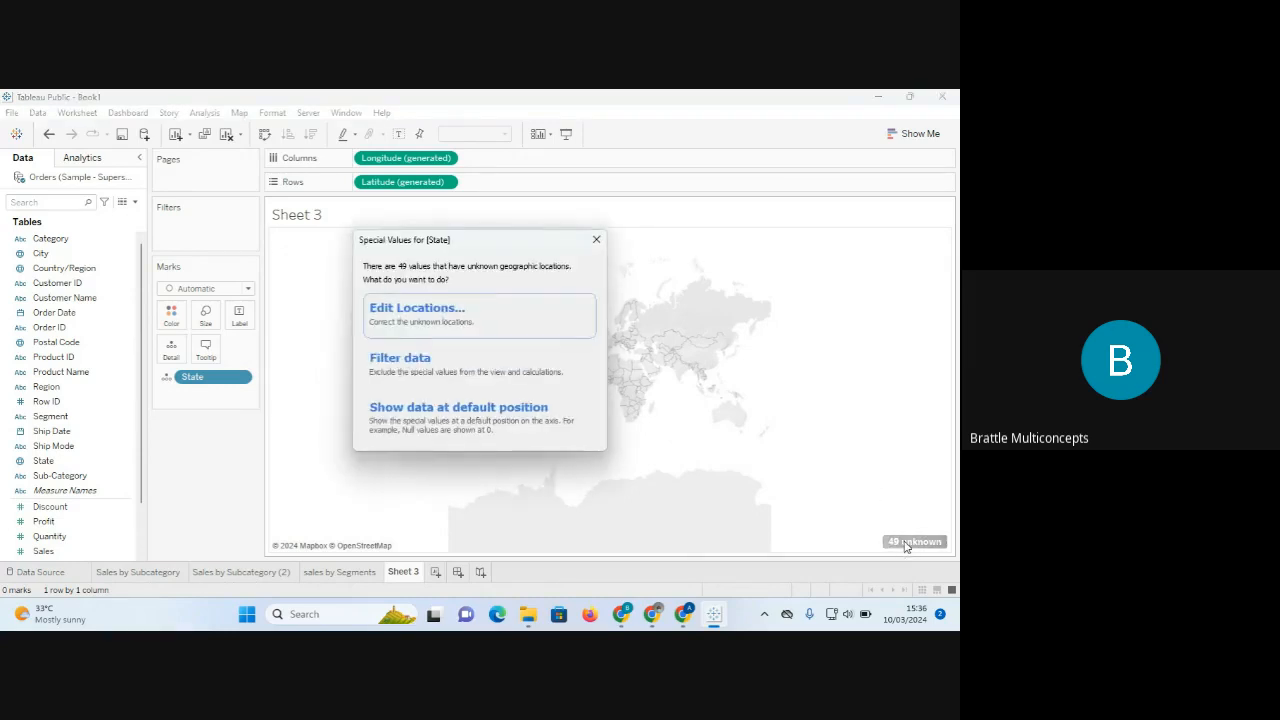
pyautogui.click(438, 311)
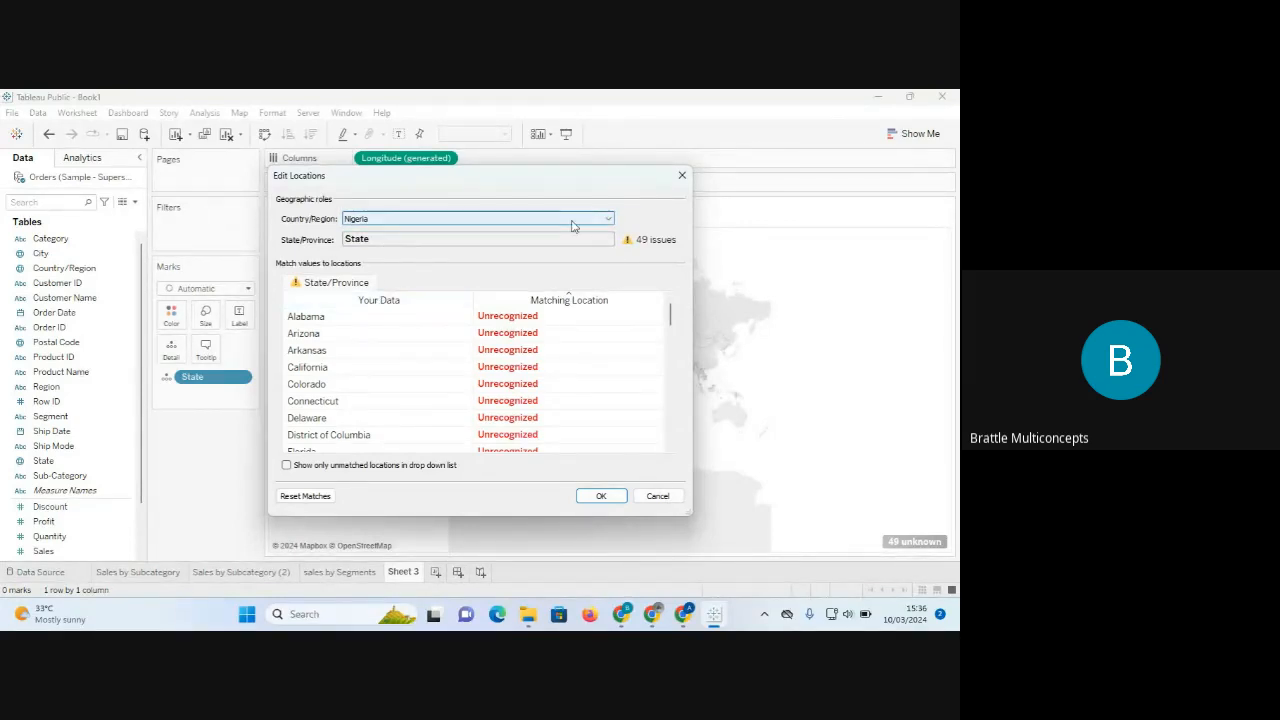
# Switch the Country/Region source from fixed Nigeria to the Country/Region field, matching United States.
pyautogui.click(610, 220)
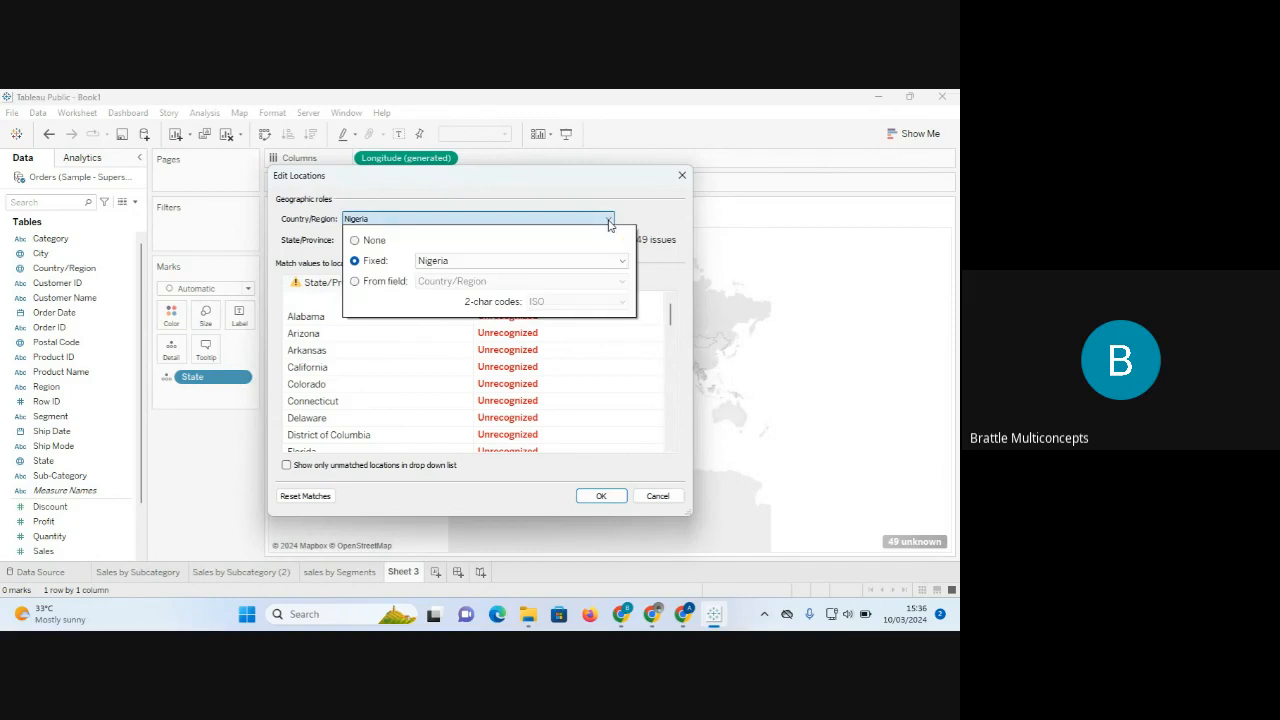
pyautogui.click(620, 263)
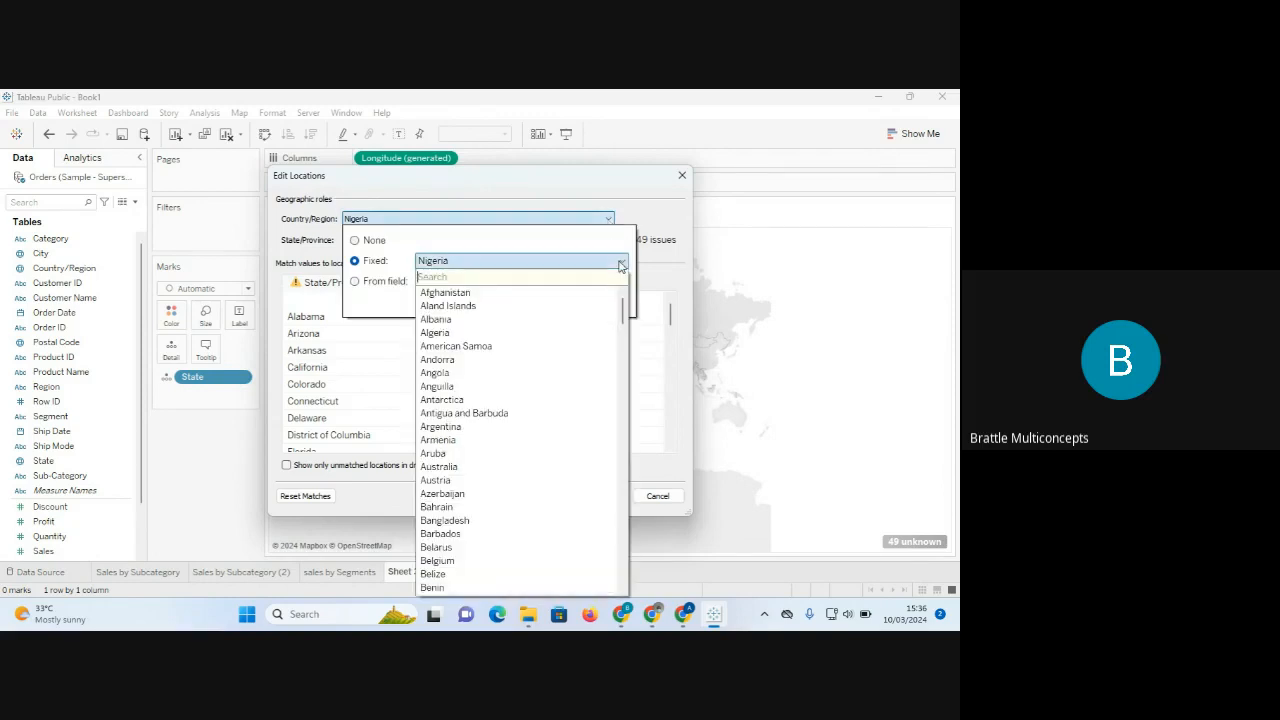
pyautogui.write('u')
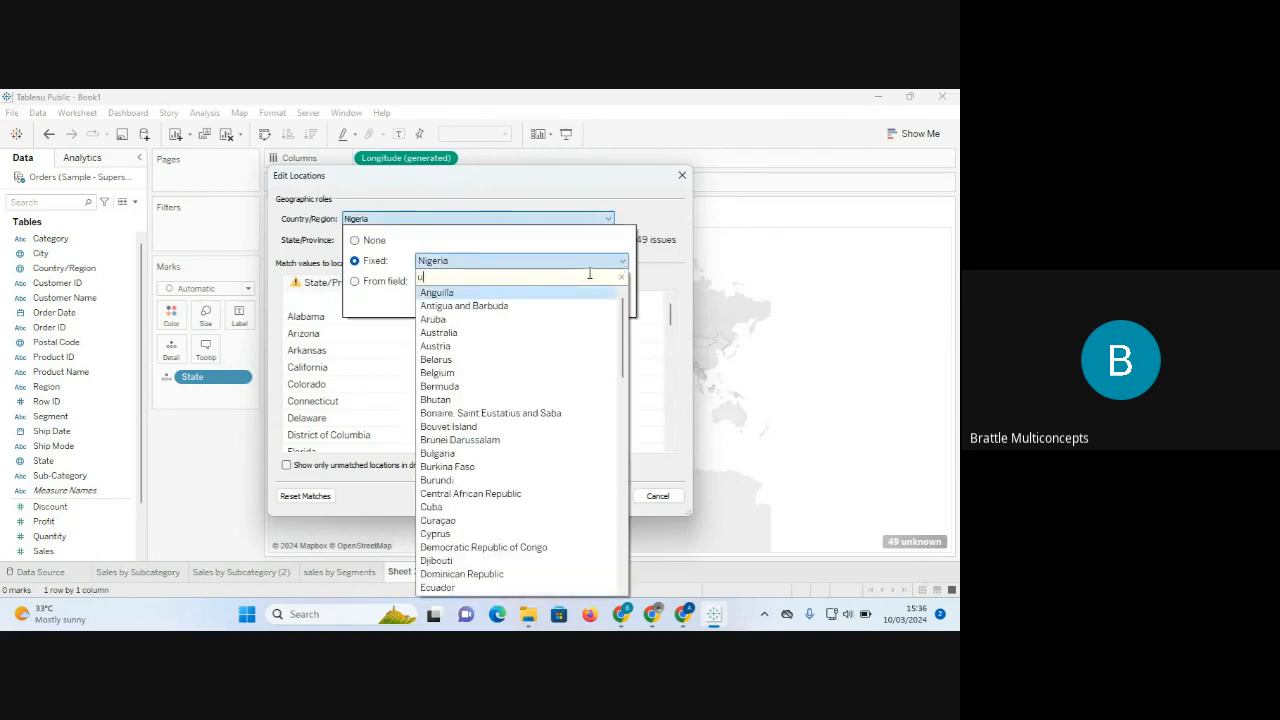
pyautogui.write('nite')
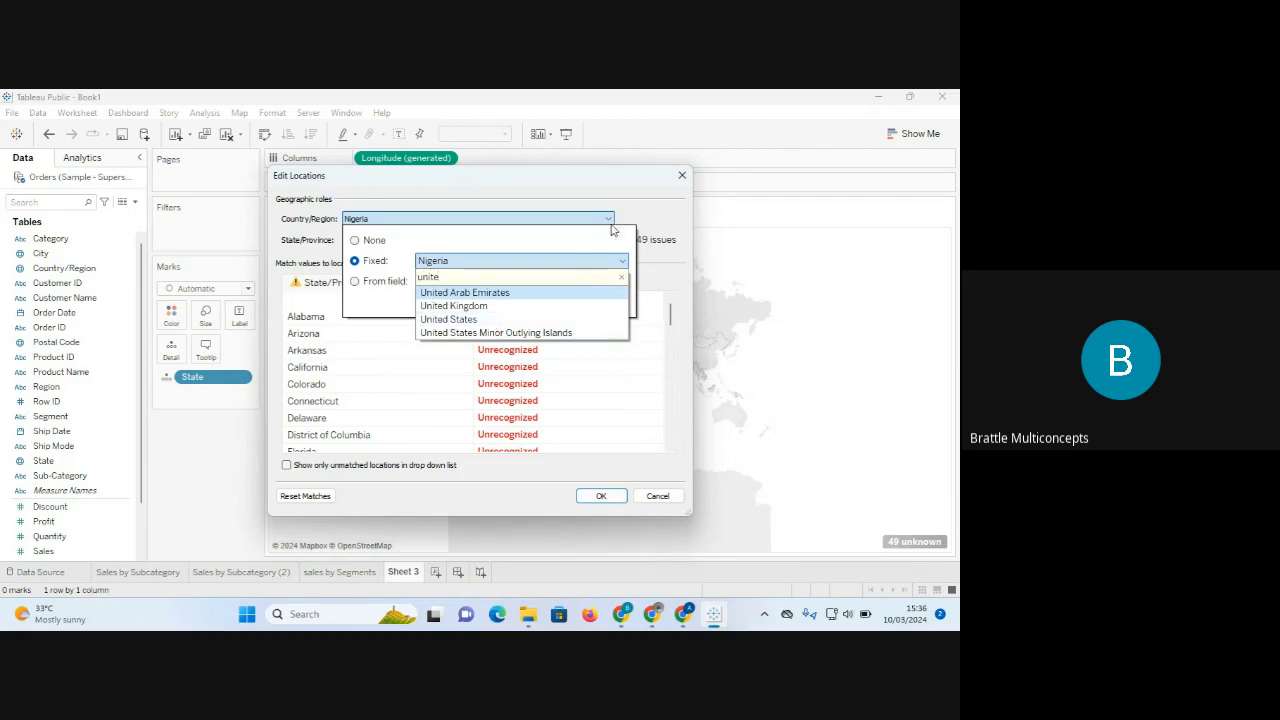
pyautogui.click(650, 217)
pyautogui.click(612, 219)
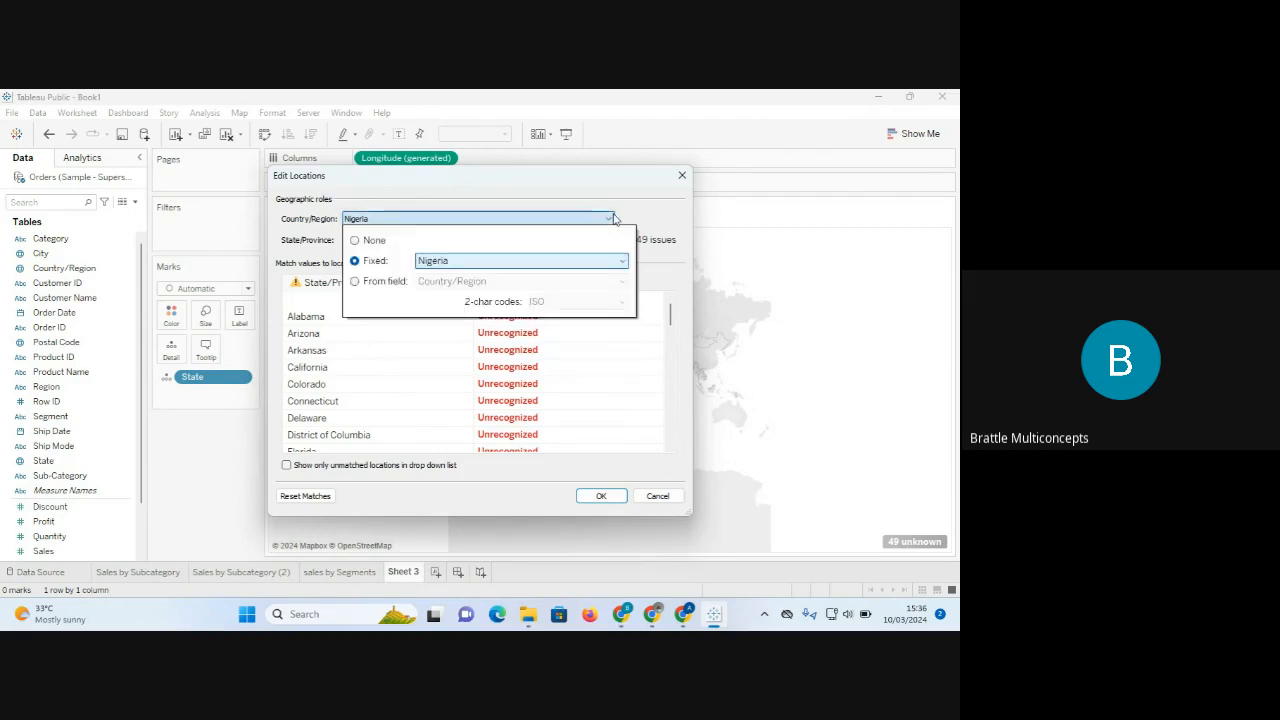
pyautogui.click(354, 282)
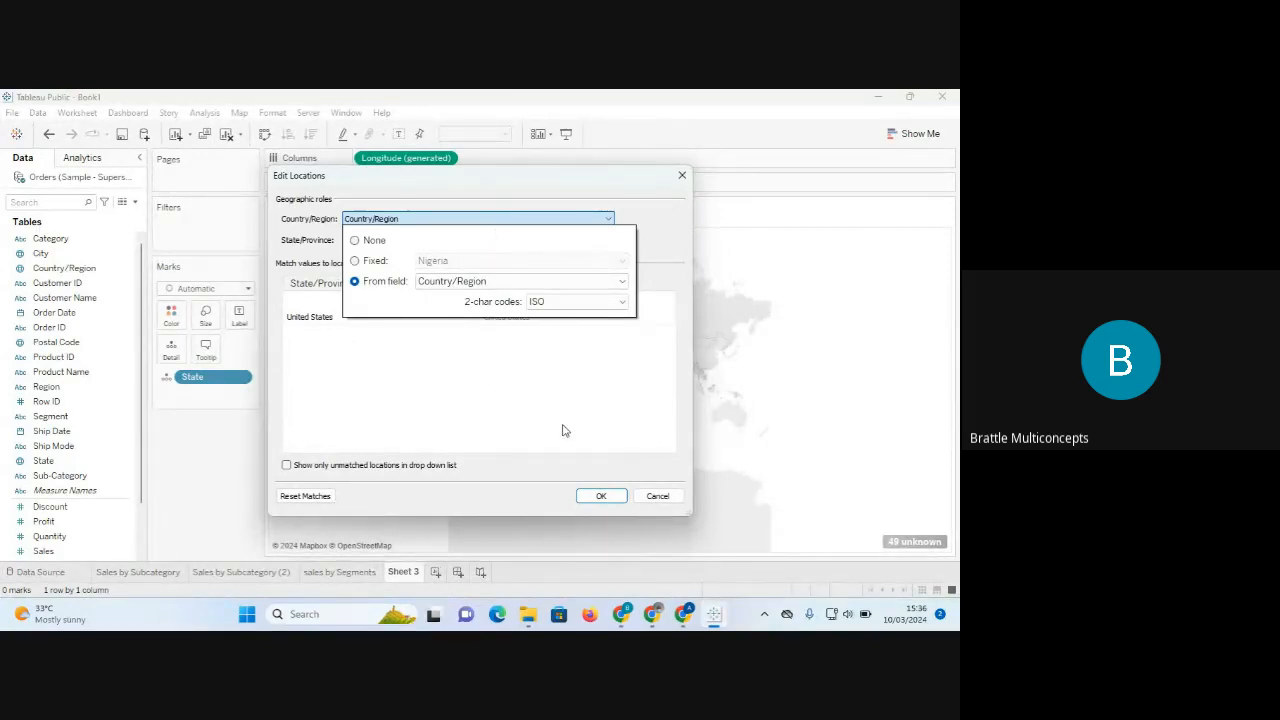
pyautogui.click(602, 497)
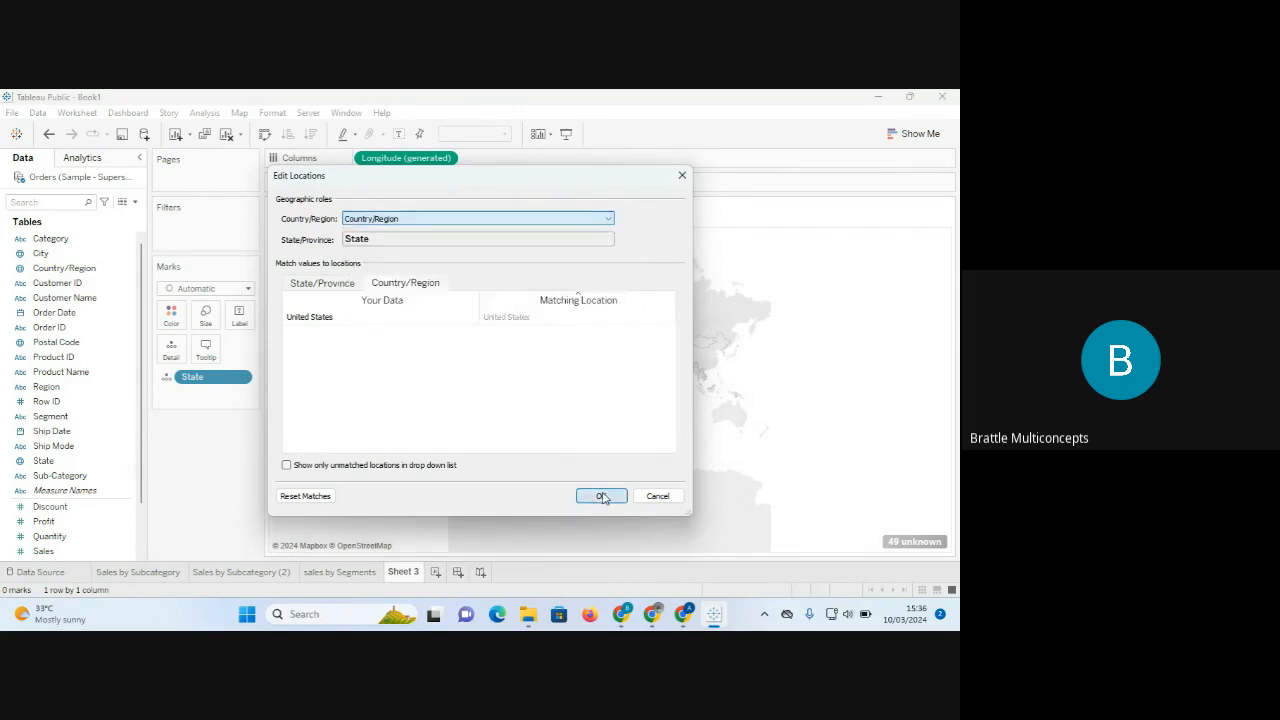
# Apply the Edit Locations matches, then clear Sheet 3 to start over.
pyautogui.click(602, 497)
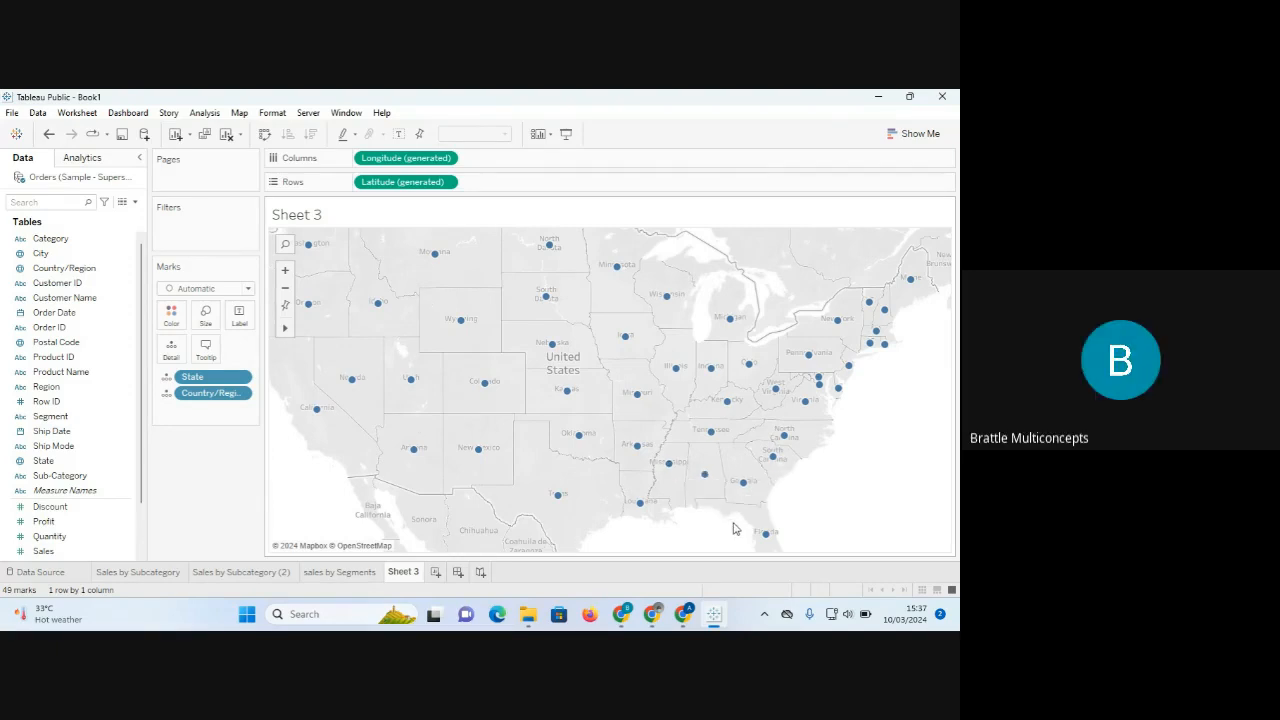
pyautogui.click(227, 135)
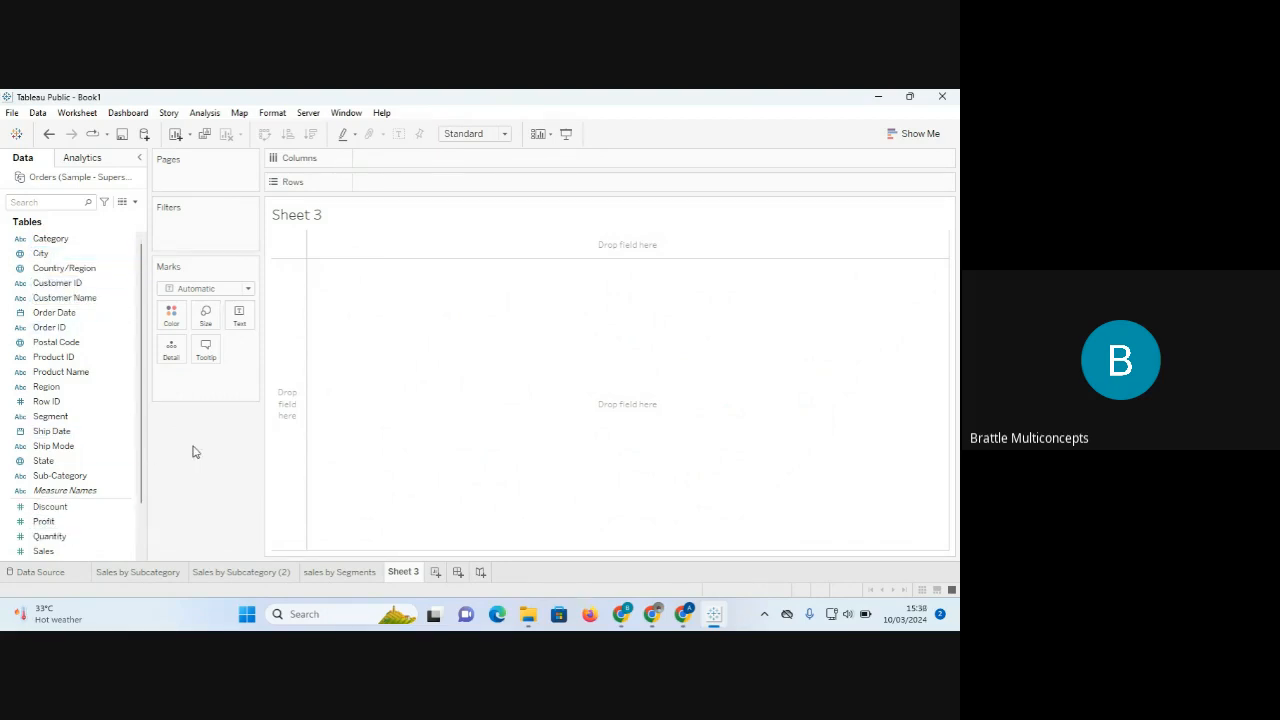
# Add State to the empty Sheet 3, producing a world map with 49 unknown locations.
pyautogui.click(62, 460)
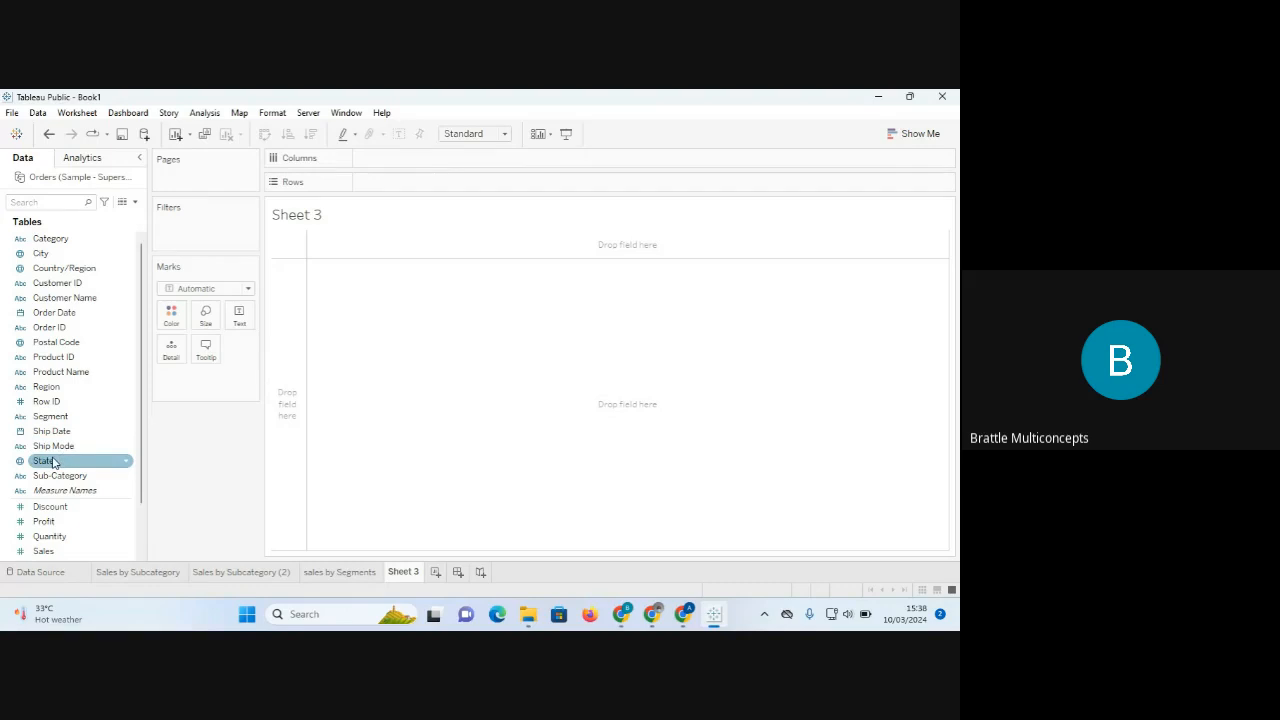
pyautogui.doubleClick(57, 466)
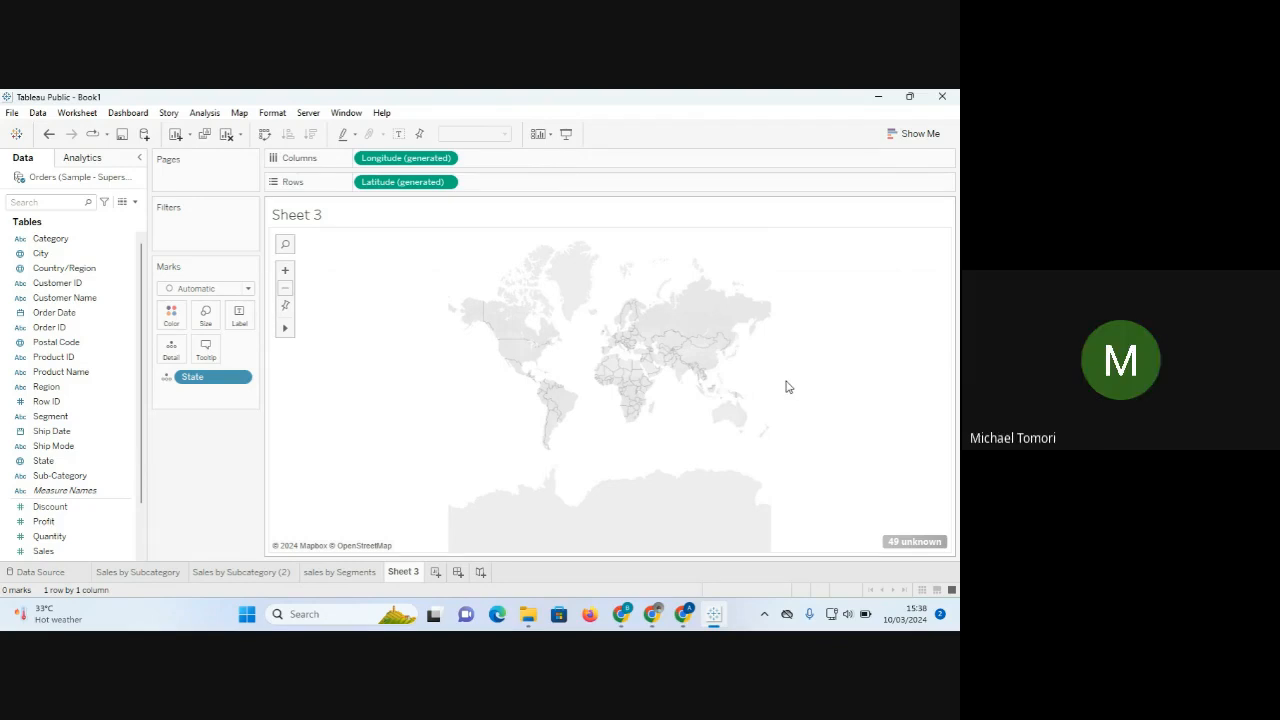
# Set the 49 unknown locations' Country/Region to 'From field: Country/Region' so states plot across the US.
pyautogui.click(910, 543)
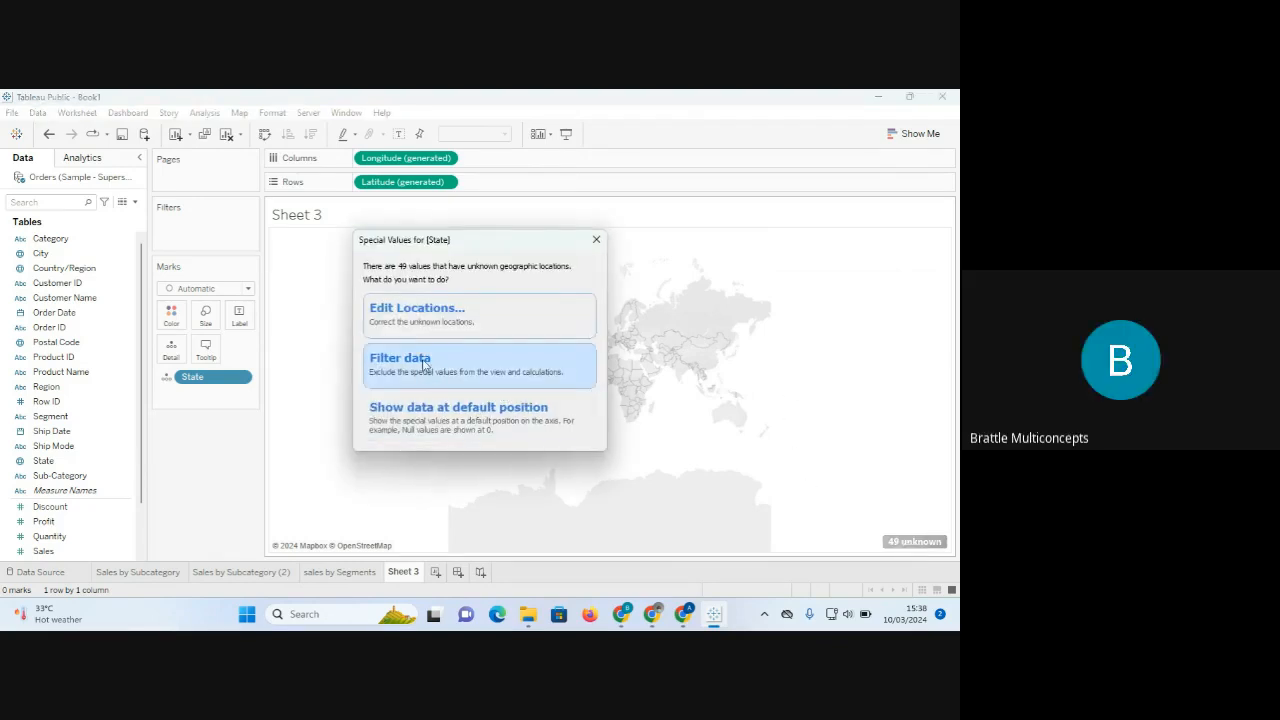
pyautogui.click(422, 318)
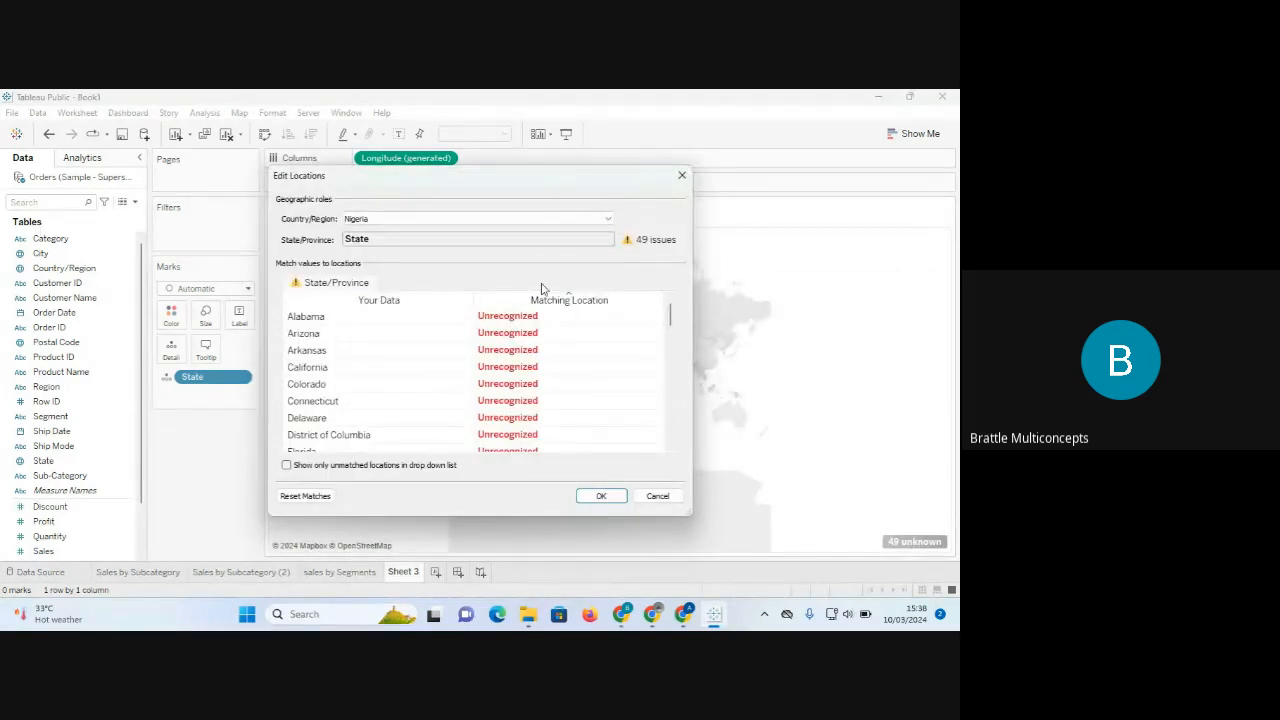
pyautogui.click(608, 218)
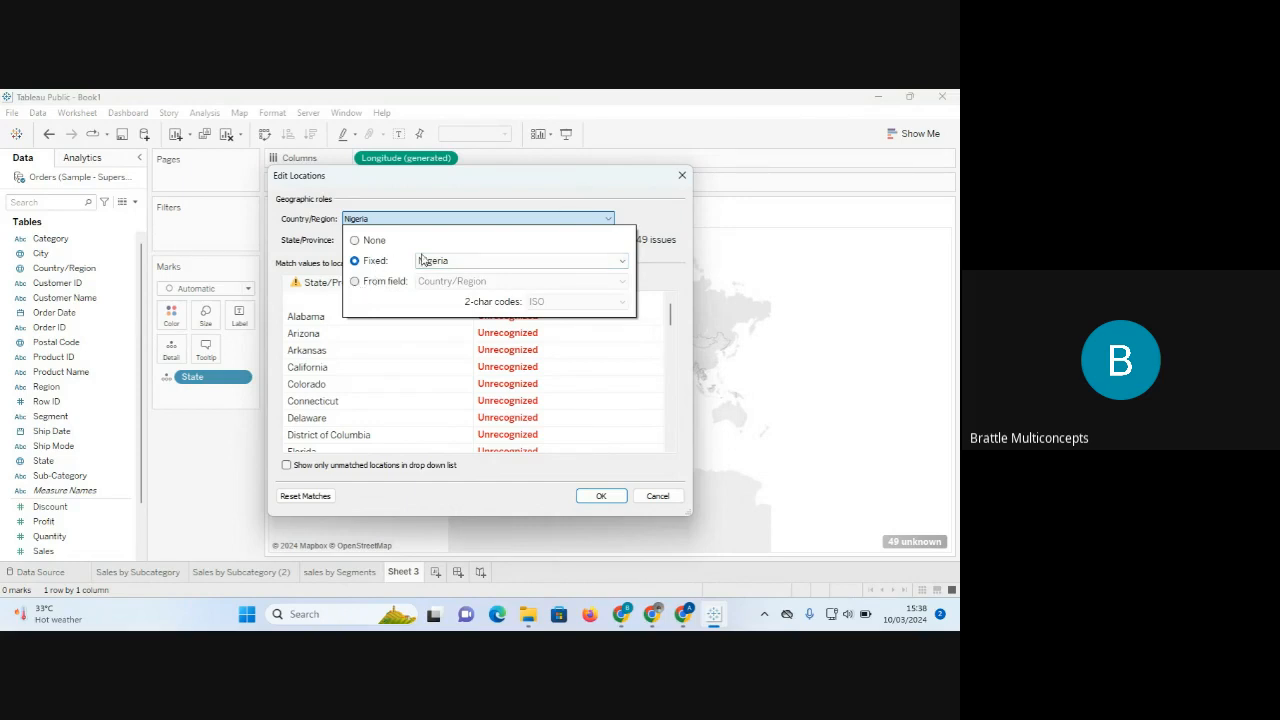
pyautogui.click(355, 282)
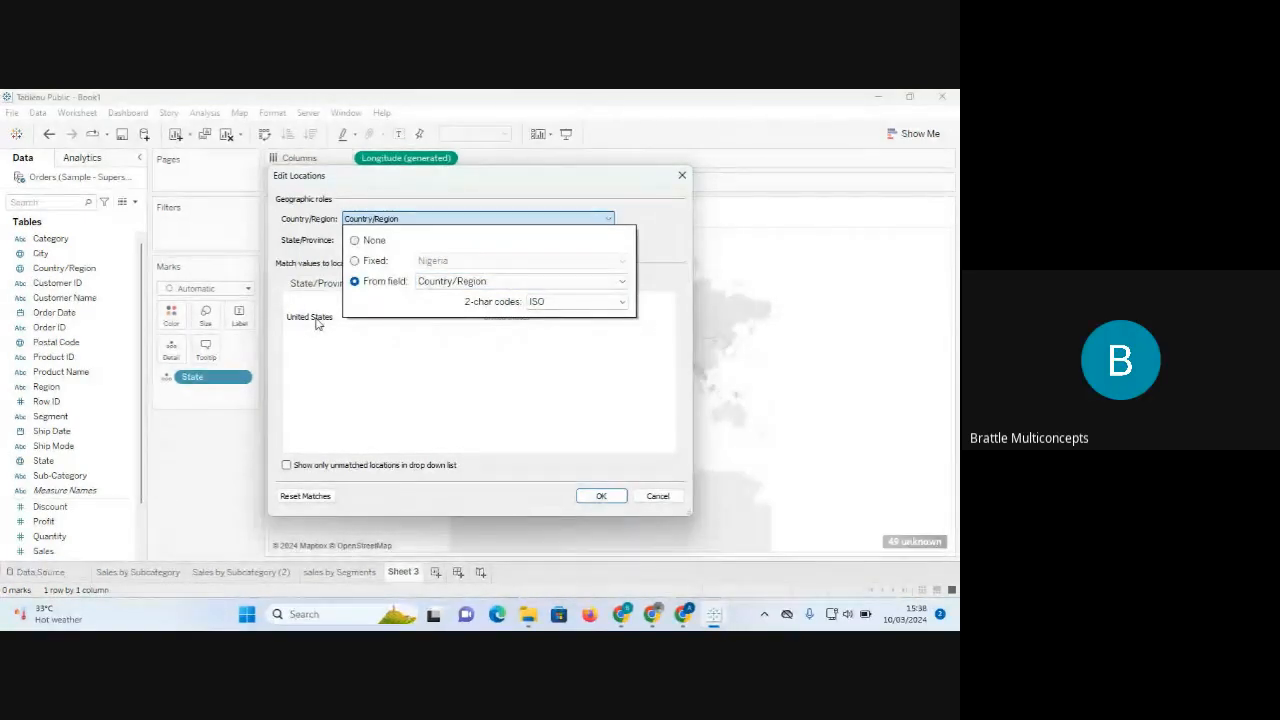
pyautogui.click(605, 497)
pyautogui.click(602, 496)
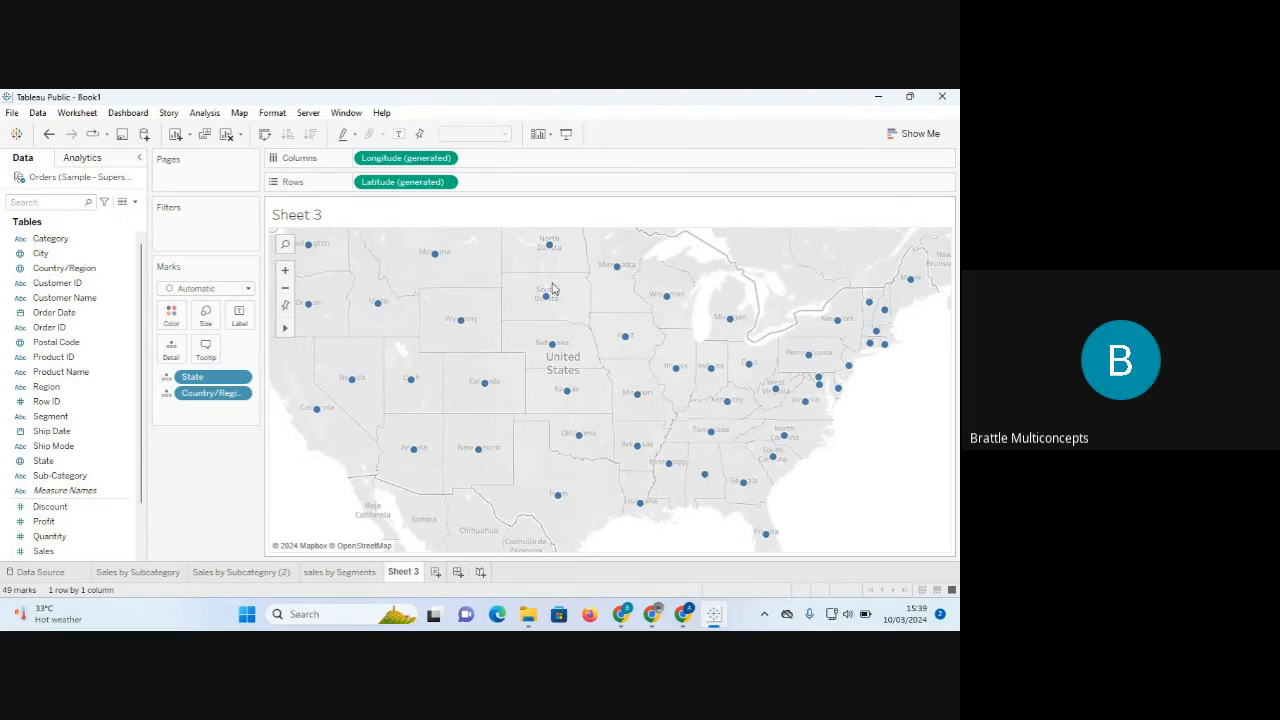
pyautogui.moveTo(310, 247)
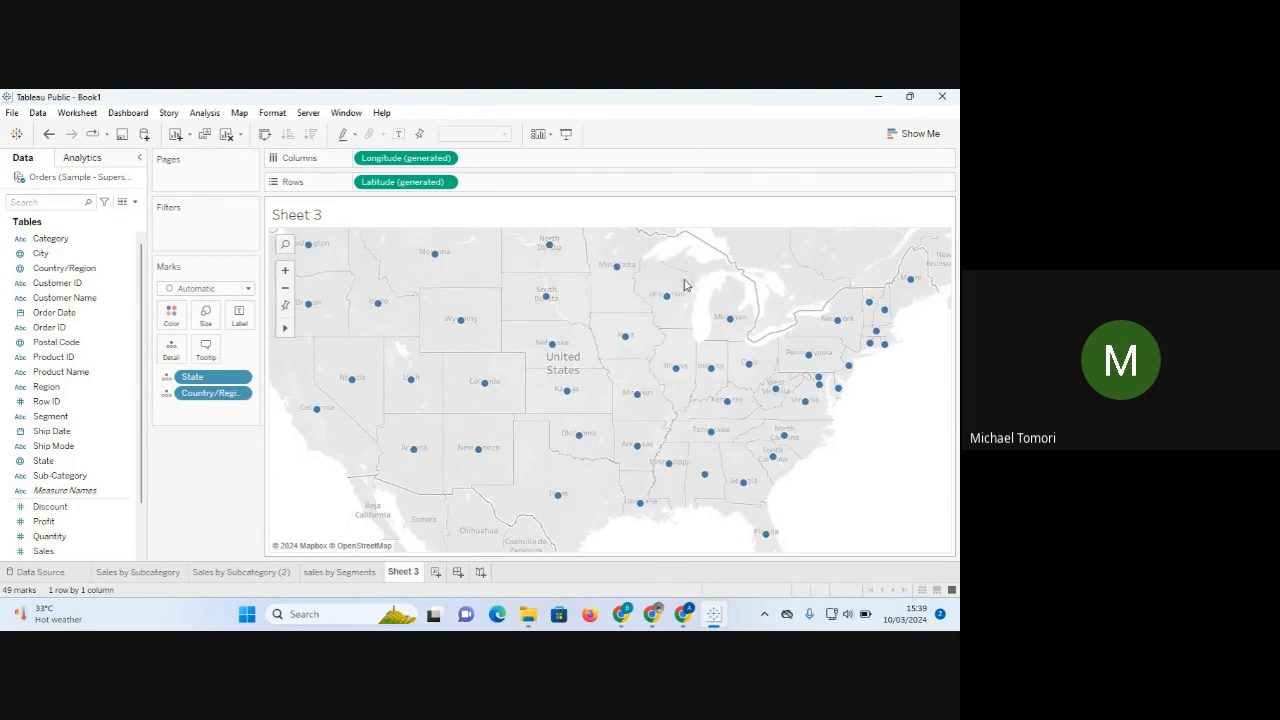
pyautogui.moveTo(665, 404)
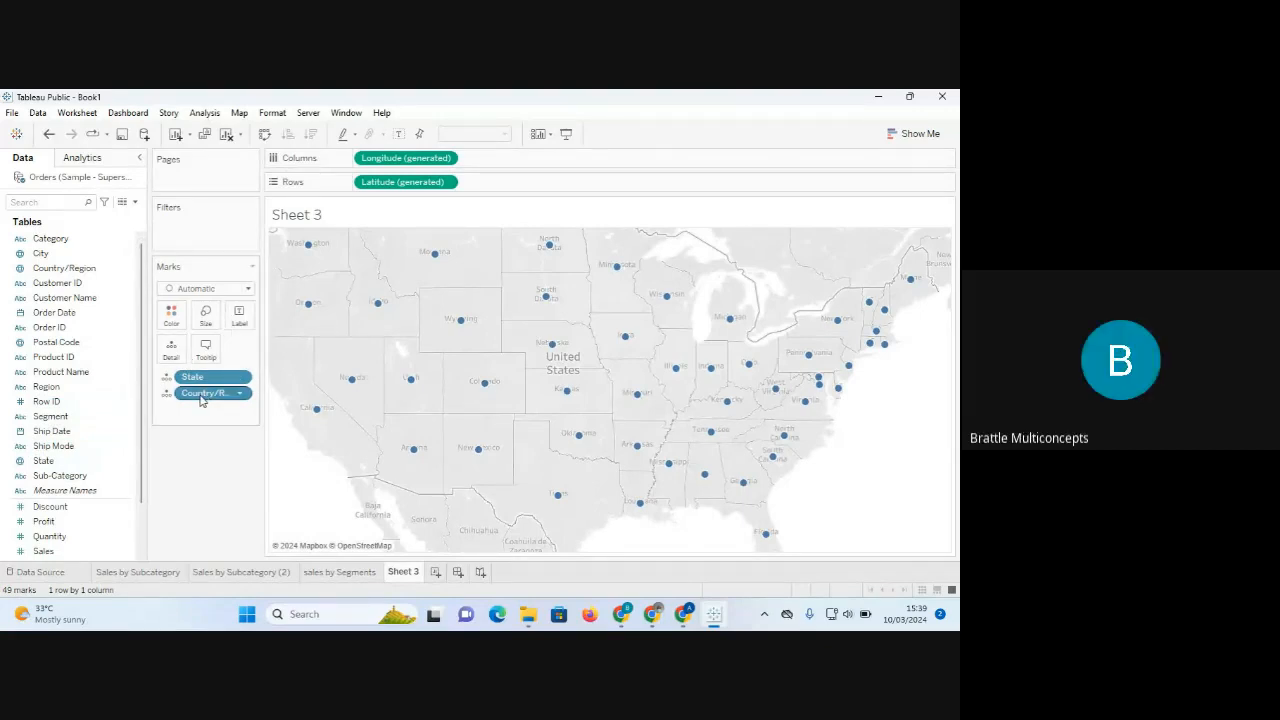
pyautogui.moveTo(200, 398); pyautogui.dragTo(190, 514)
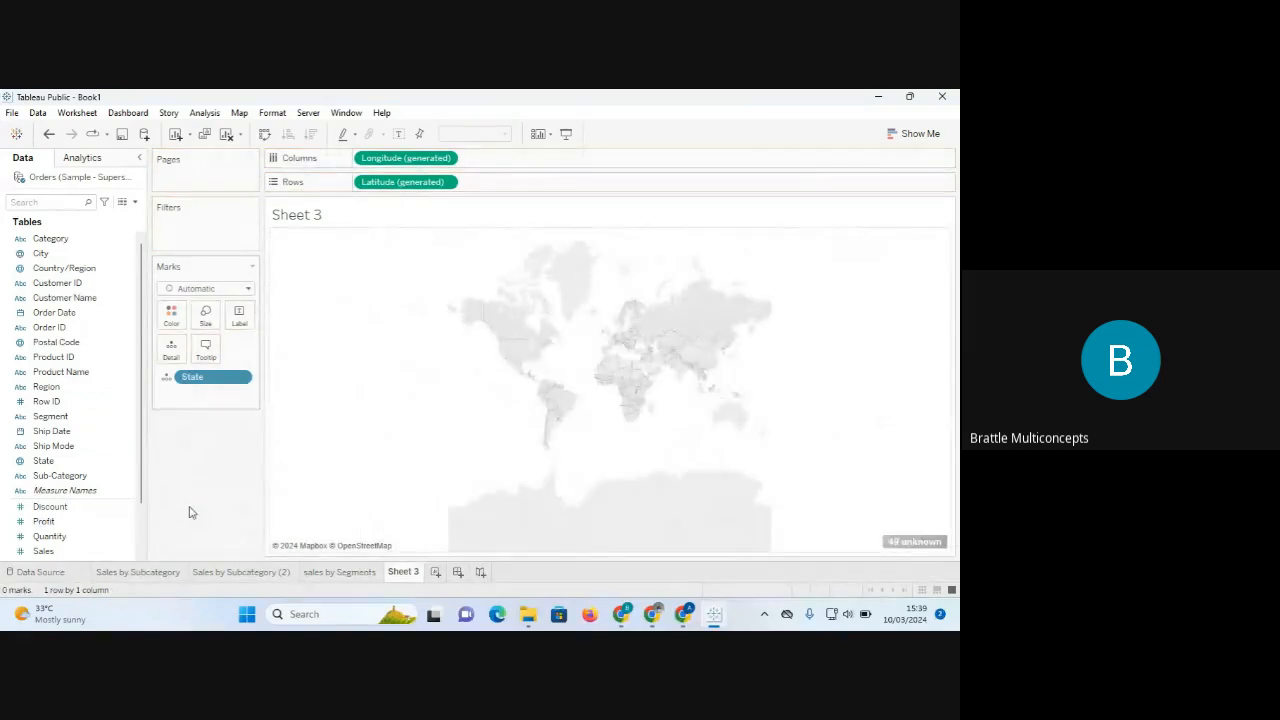
pyautogui.hotkey('ctrl', 'z')
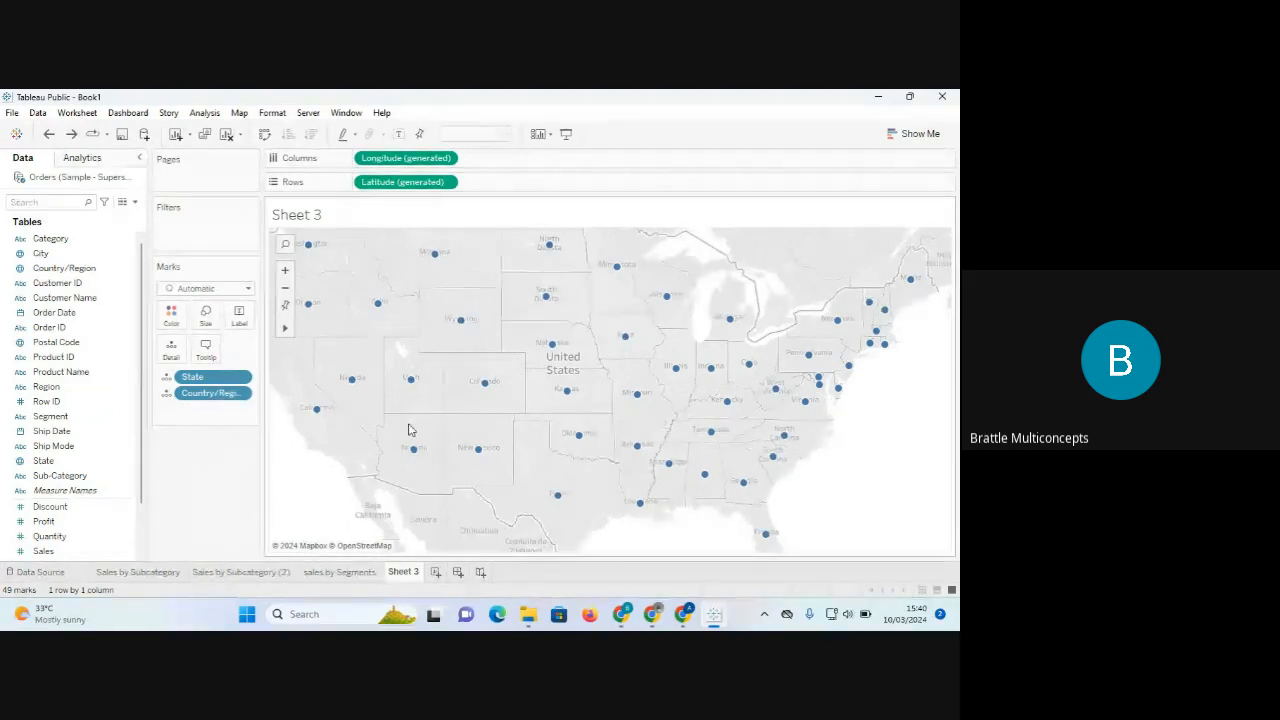
pyautogui.moveTo(648, 457)
pyautogui.moveTo(716, 434)
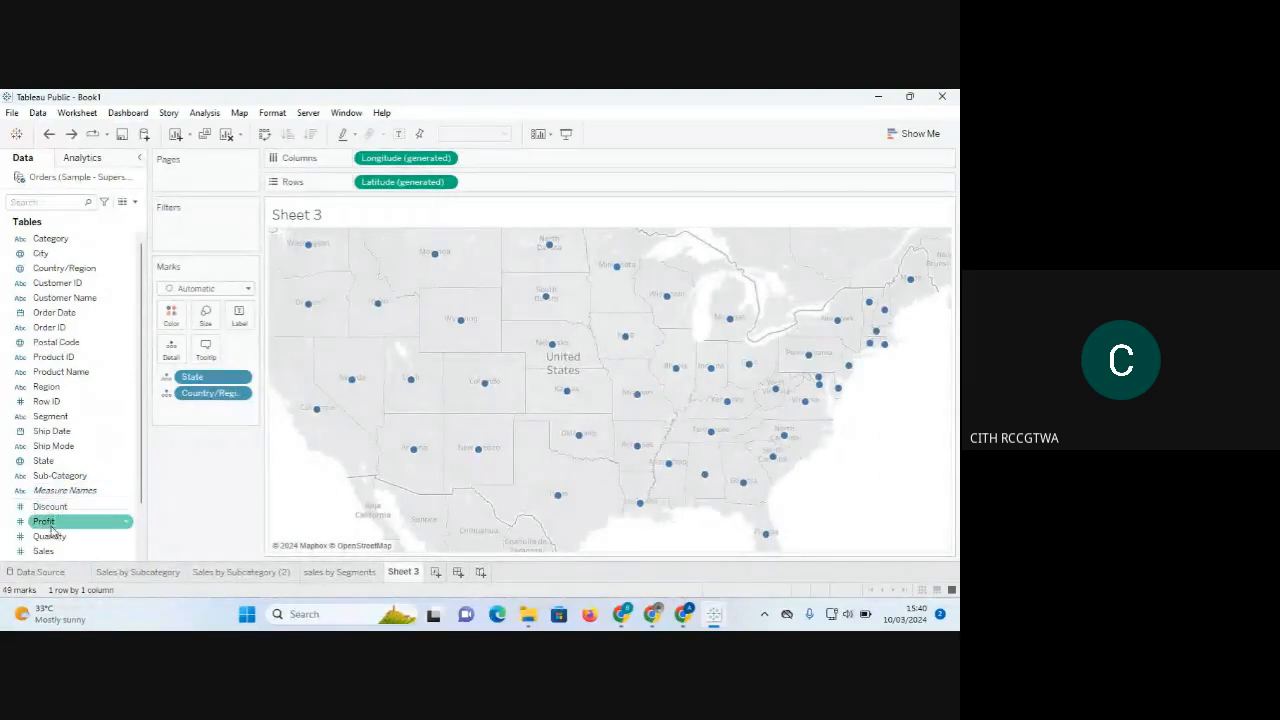
pyautogui.moveTo(52, 465); pyautogui.dragTo(239, 317)
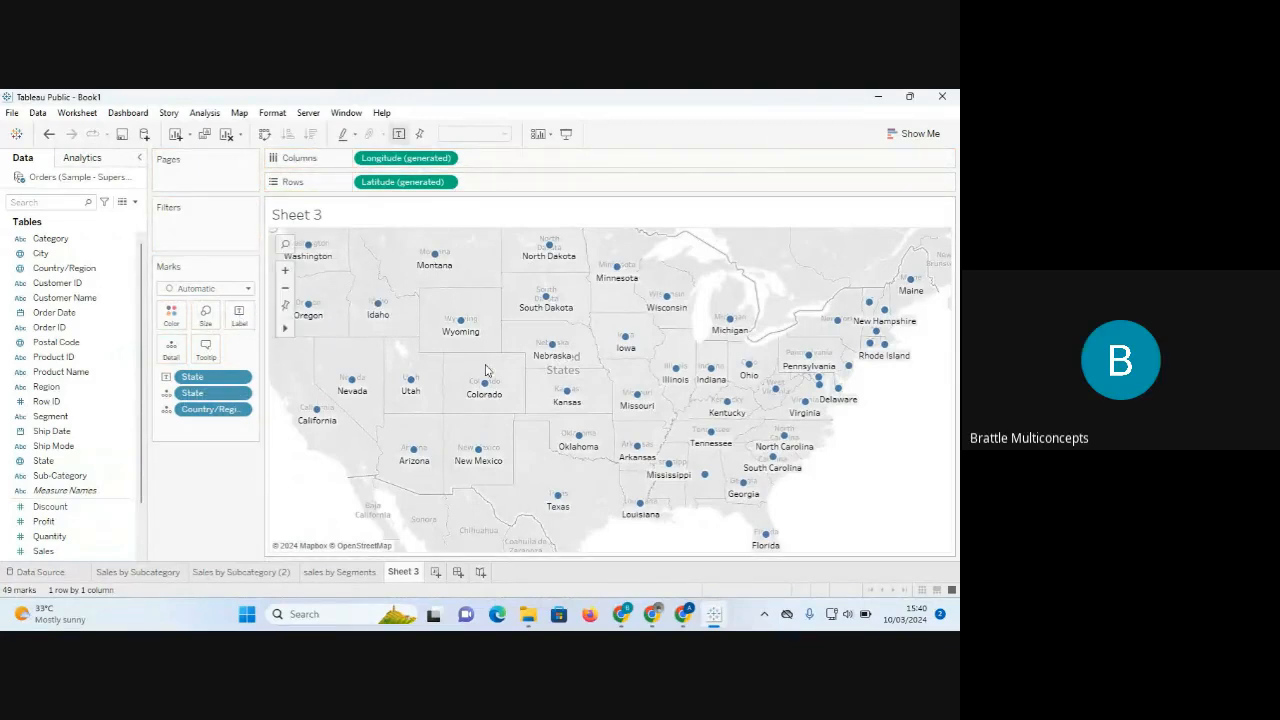
pyautogui.moveTo(456, 338)
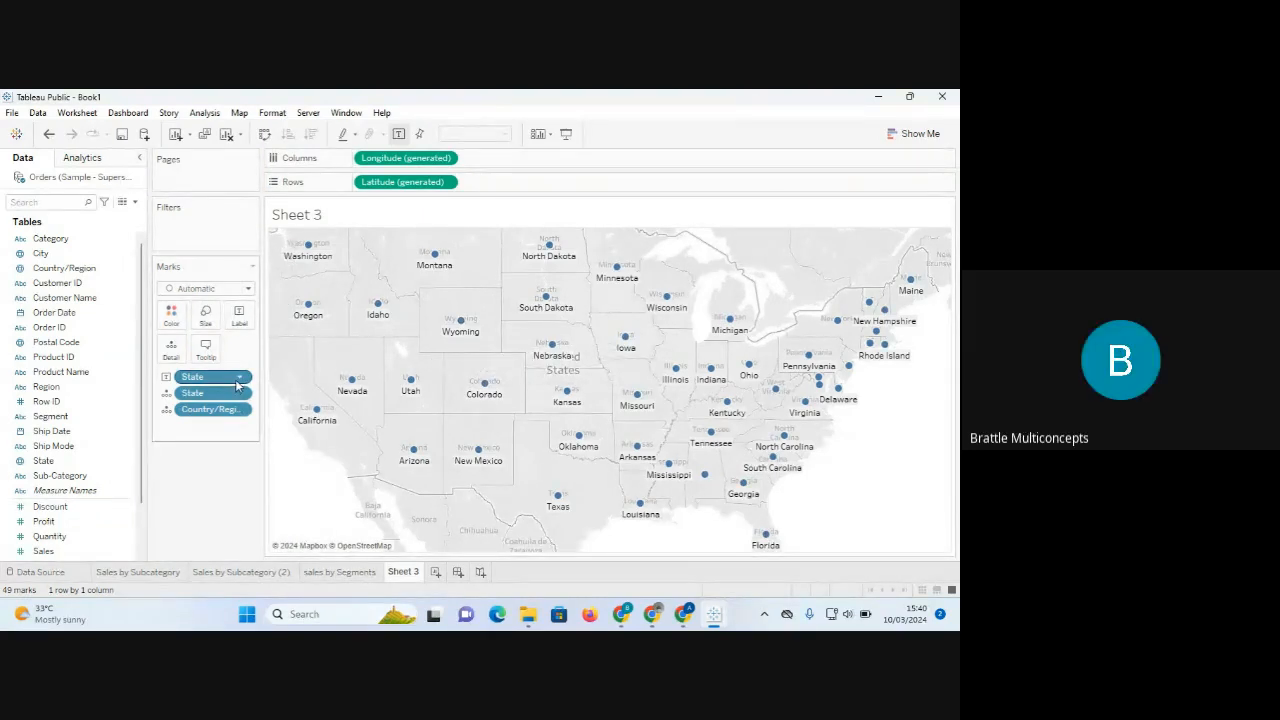
pyautogui.moveTo(236, 378); pyautogui.dragTo(530, 337)
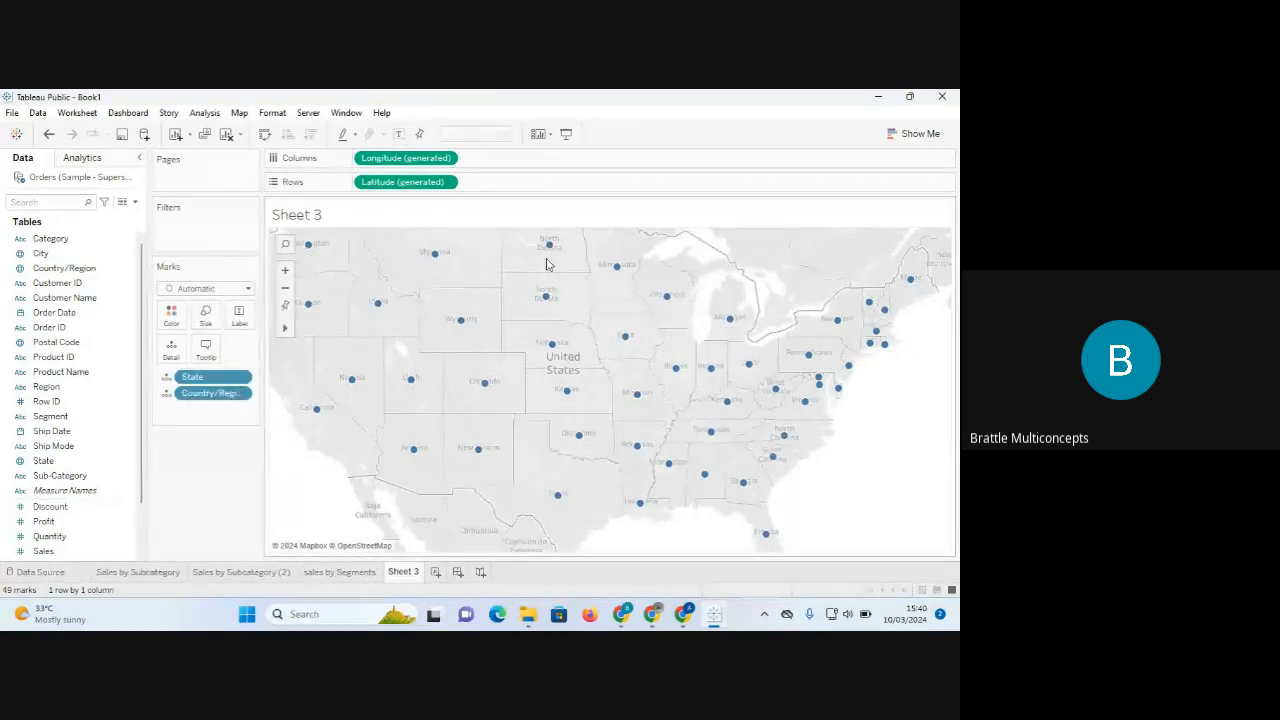
pyautogui.moveTo(443, 256)
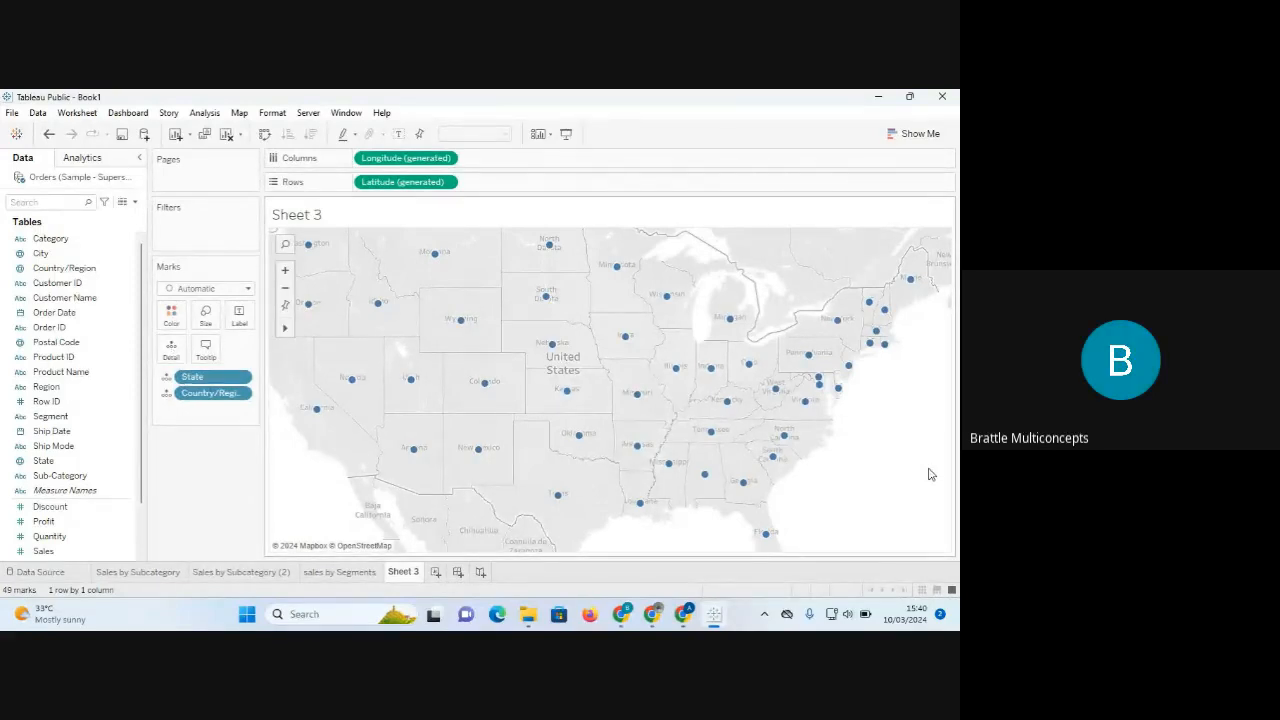
# Glance at Show Me, then put State on the Label card to name each state point.
pyautogui.click(903, 140)
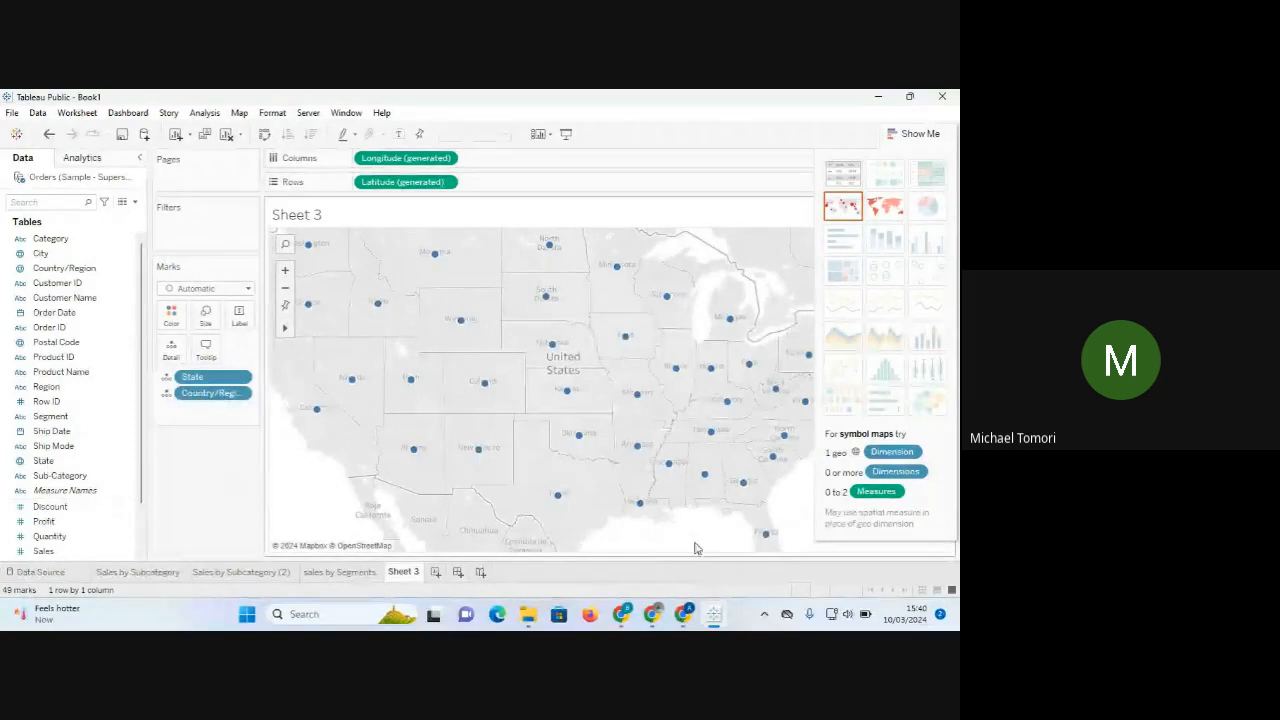
pyautogui.click(926, 143)
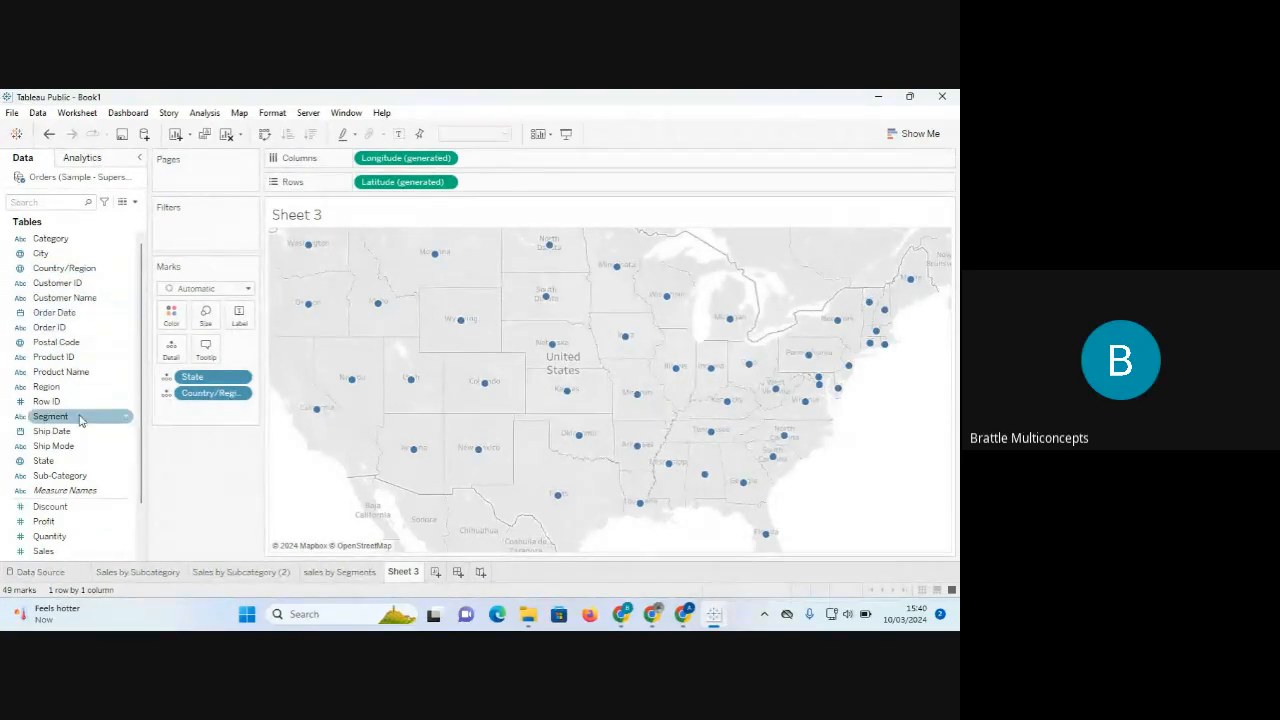
pyautogui.moveTo(290, 222); pyautogui.dragTo(245, 318)
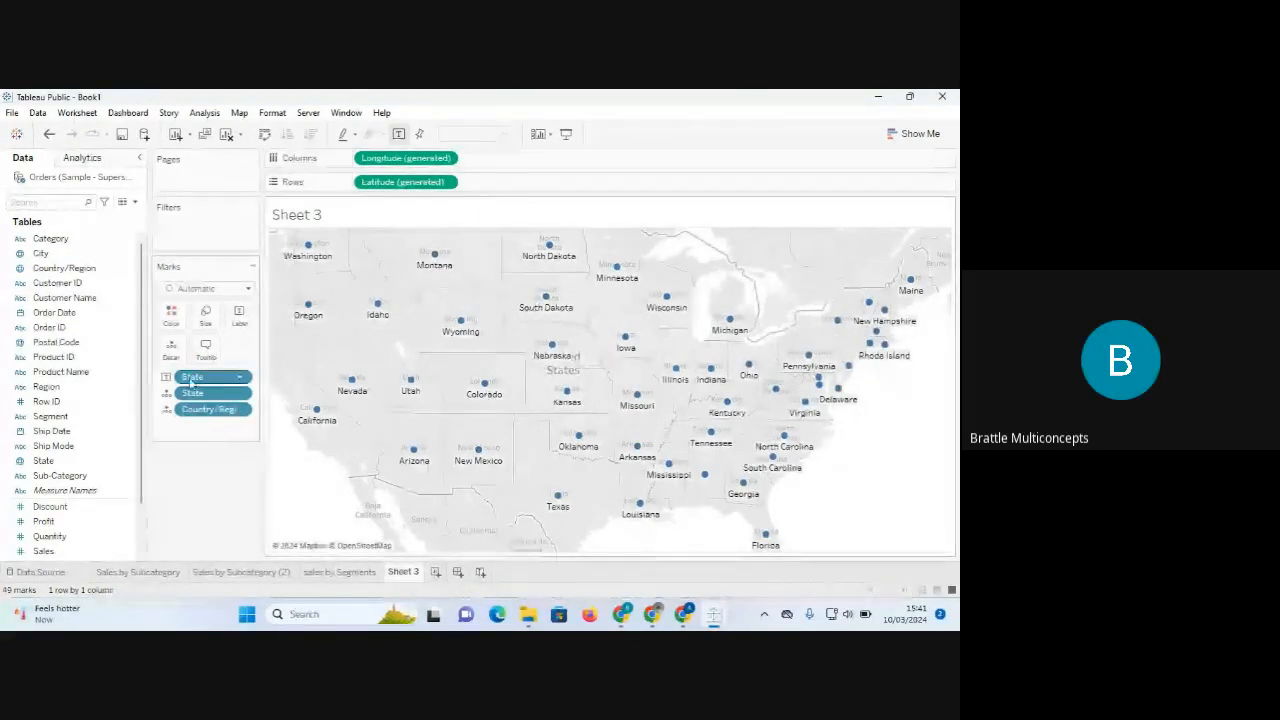
# Remove the state name labels, leaving the 49 state points on the US map.
pyautogui.moveTo(192, 377); pyautogui.dragTo(187, 519)
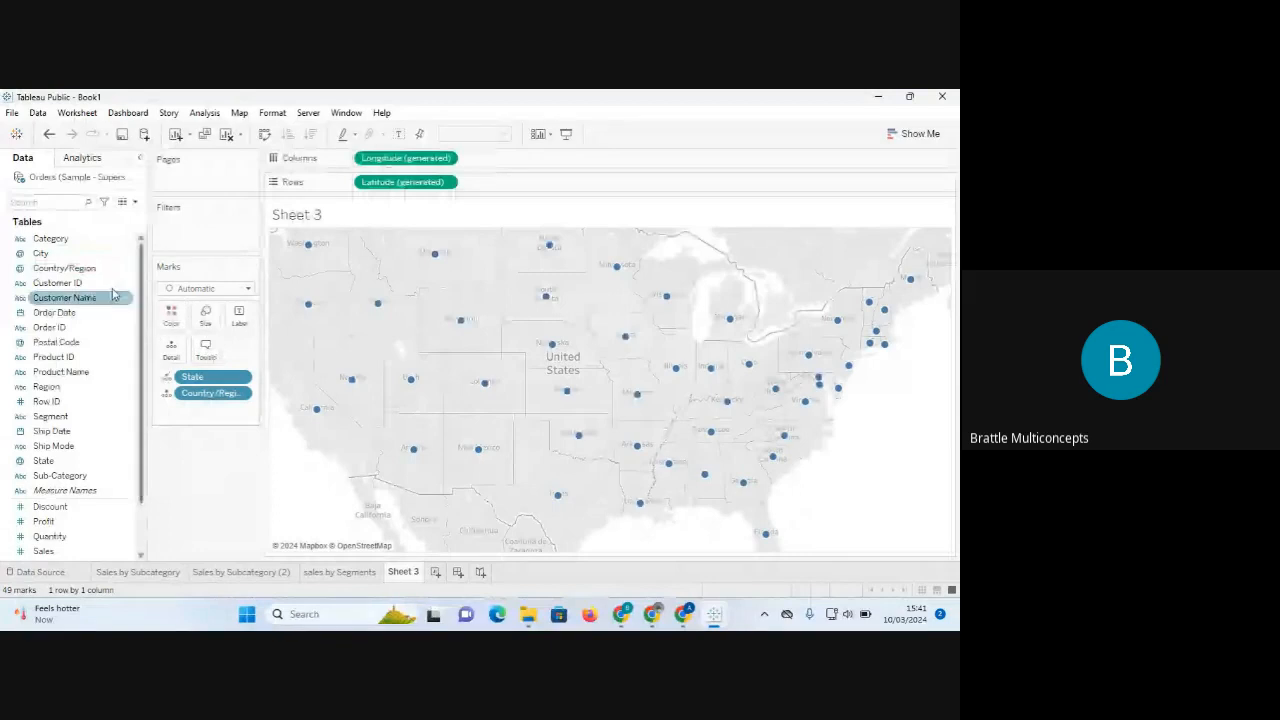
pyautogui.click(51, 271)
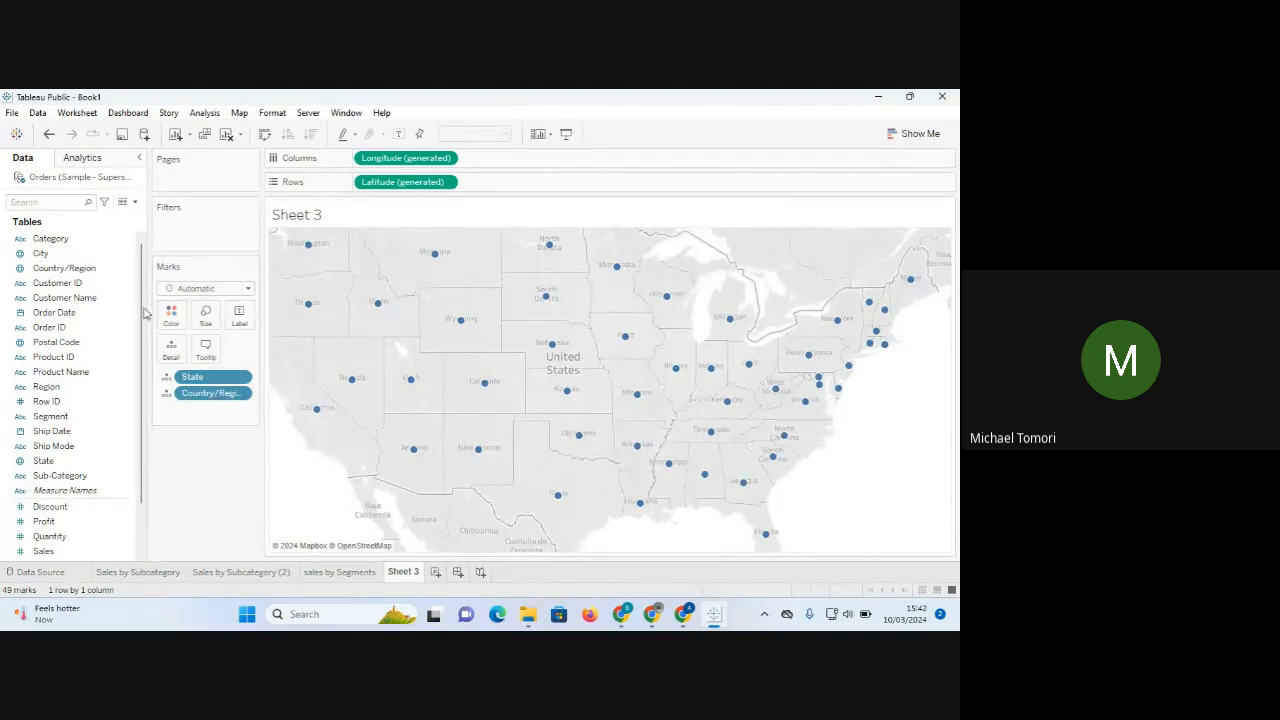
pyautogui.moveTo(313, 305)
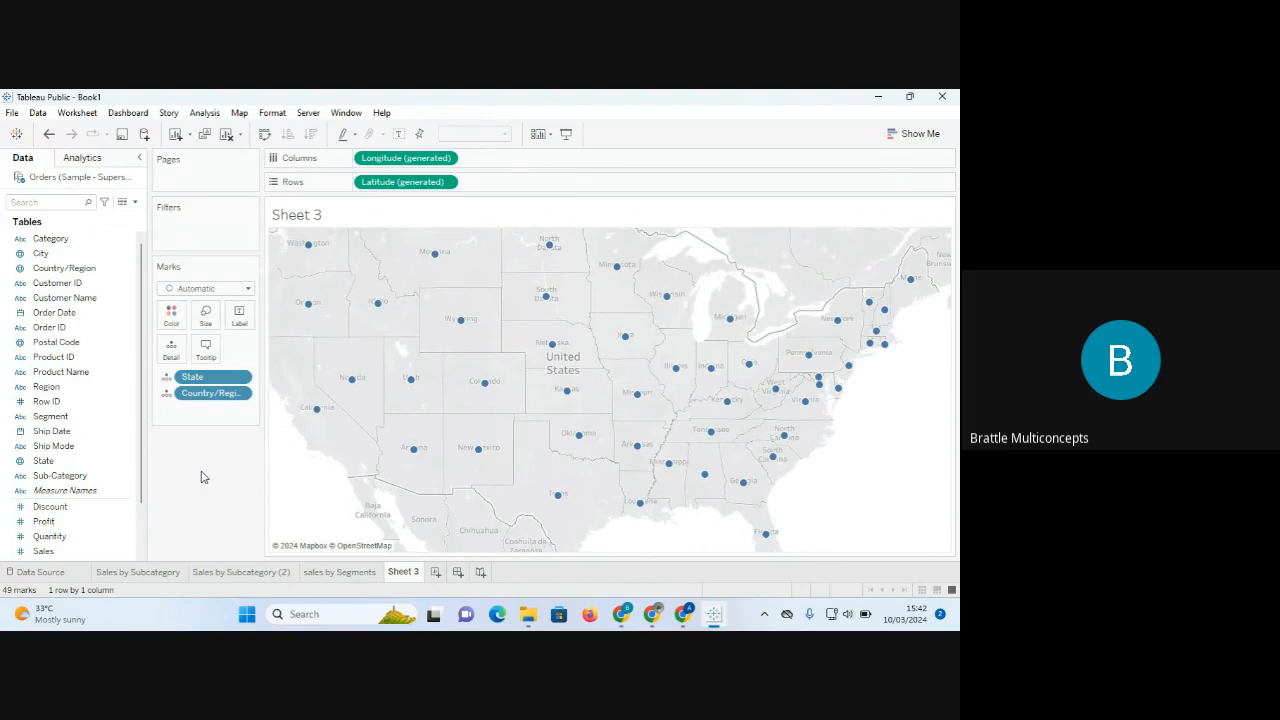
# Put Sales on Color to shade states by SUM(Sales), ranging 920 to 457,688.
pyautogui.click(76, 508)
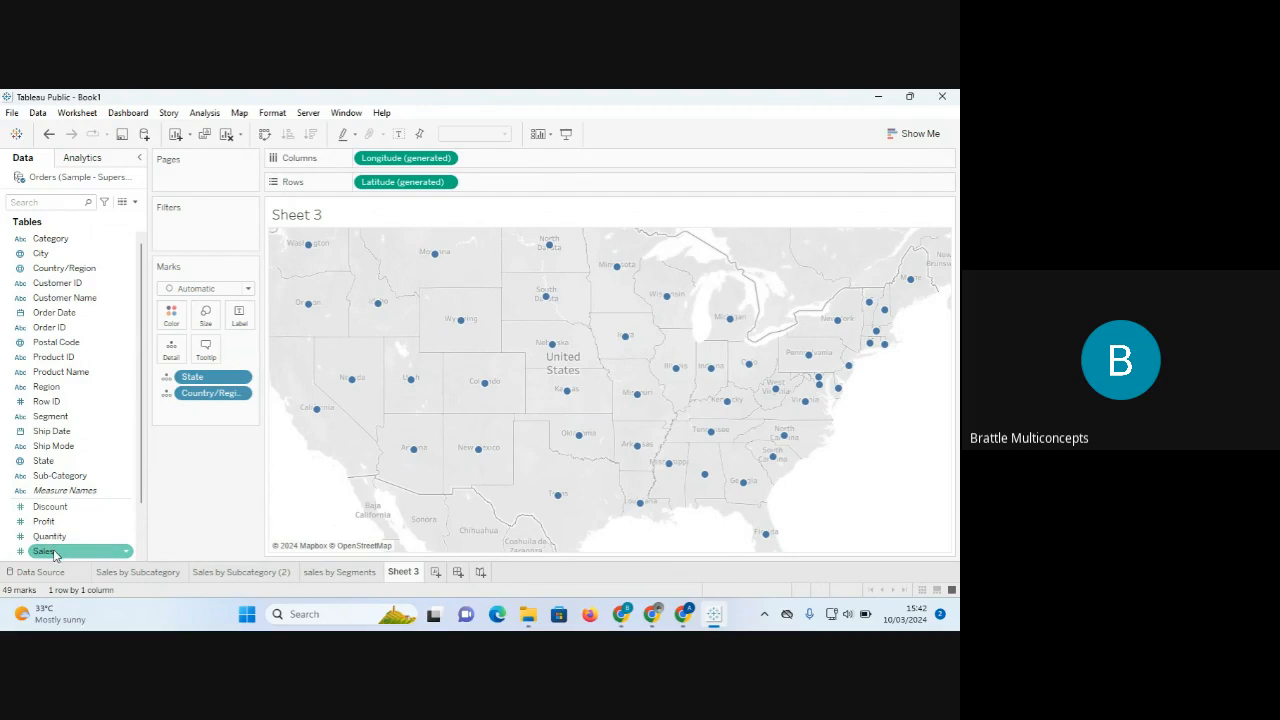
pyautogui.moveTo(55, 555)
pyautogui.mouseDown()
pyautogui.moveTo(114, 380)
pyautogui.moveTo(166, 300)
pyautogui.moveTo(167, 317)
pyautogui.mouseUp()
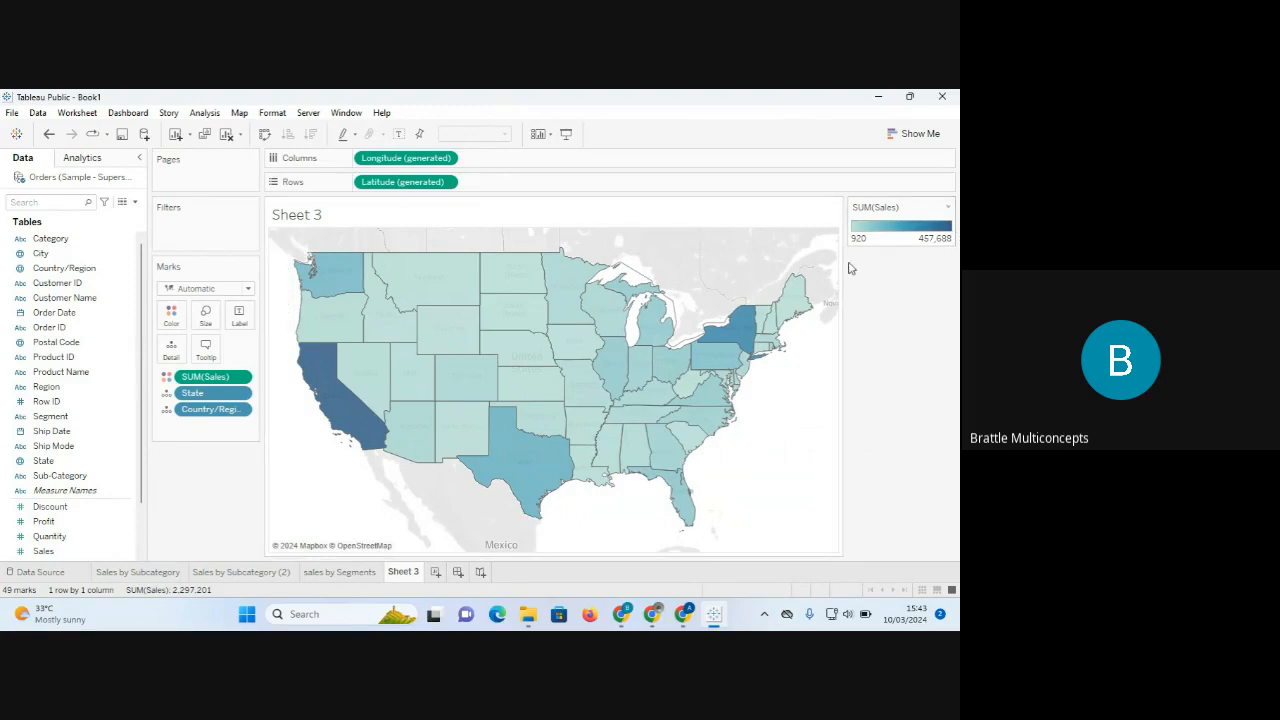
pyautogui.moveTo(346, 408)
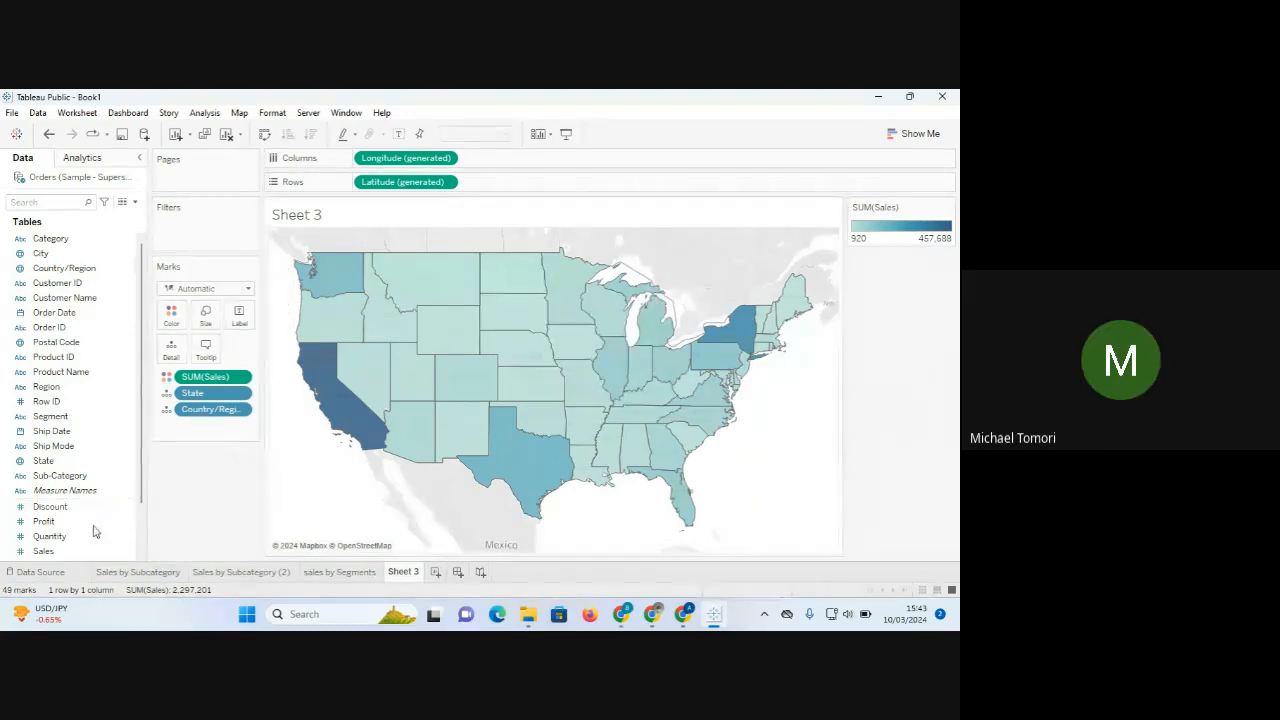
pyautogui.click(66, 476)
# Add State and Profit to the Label card so each state shows its name and total profit.
pyautogui.moveTo(55, 461); pyautogui.dragTo(246, 317)
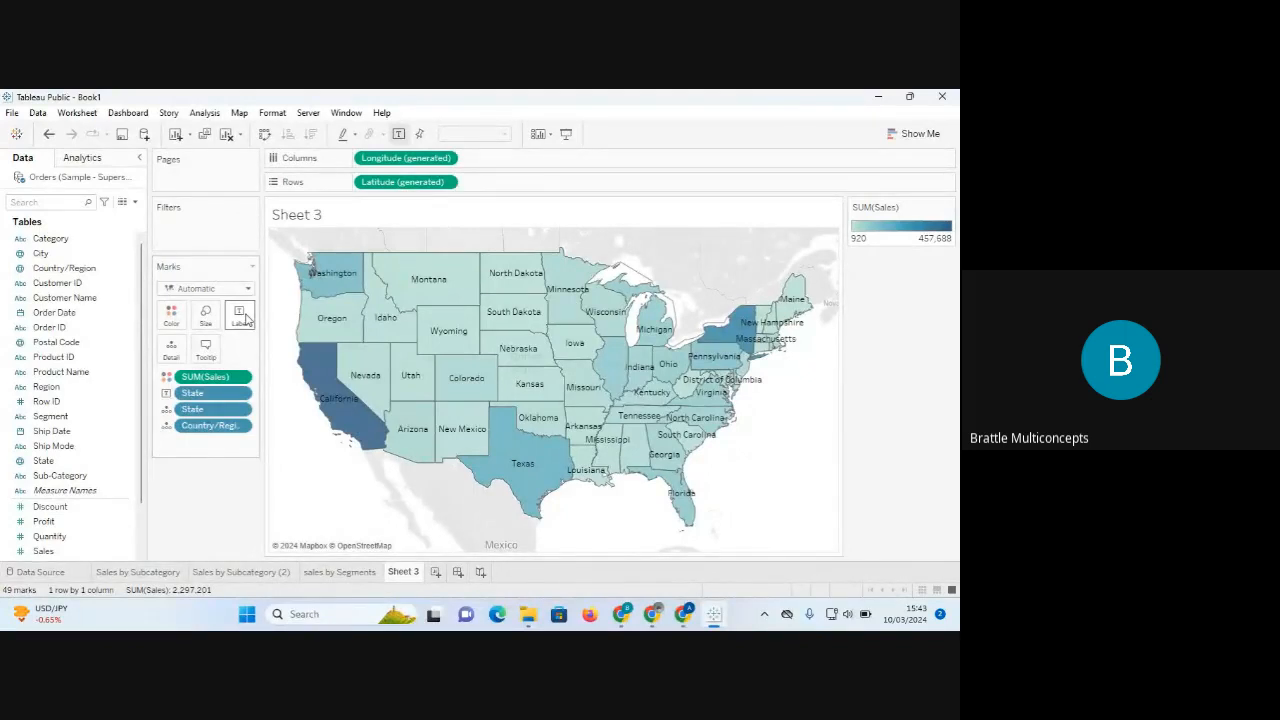
pyautogui.click(65, 490)
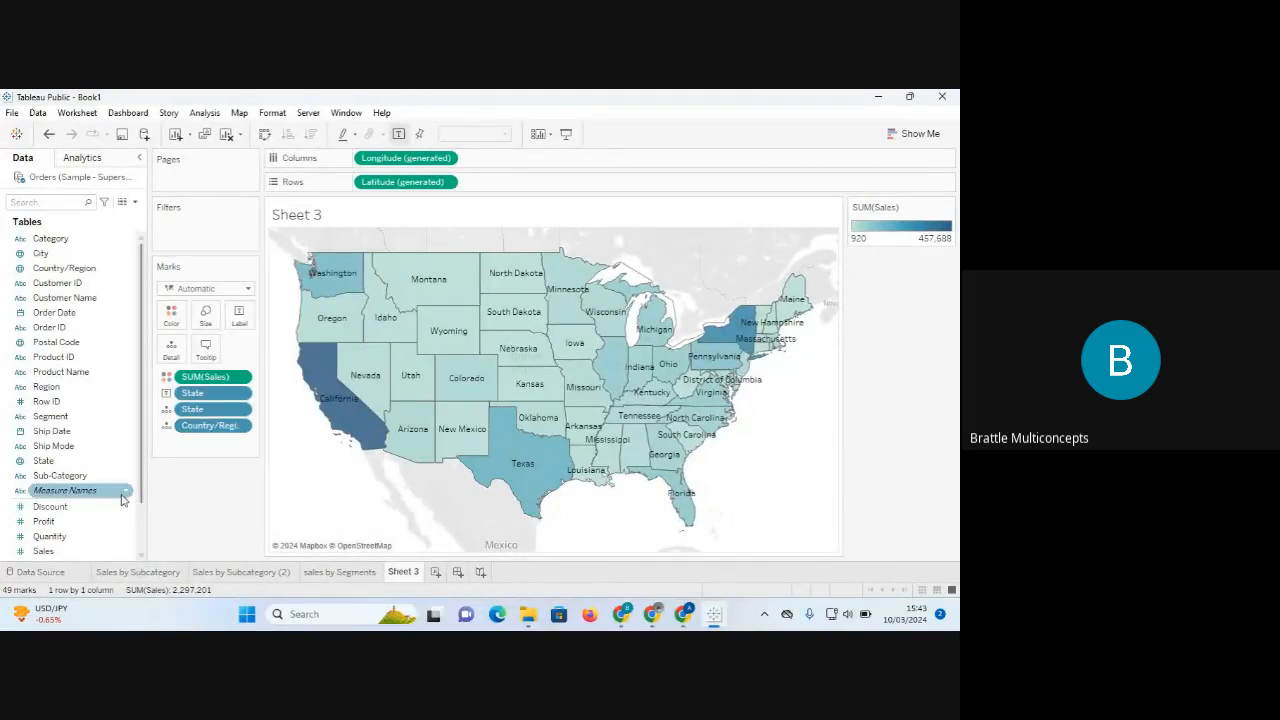
pyautogui.click(56, 522)
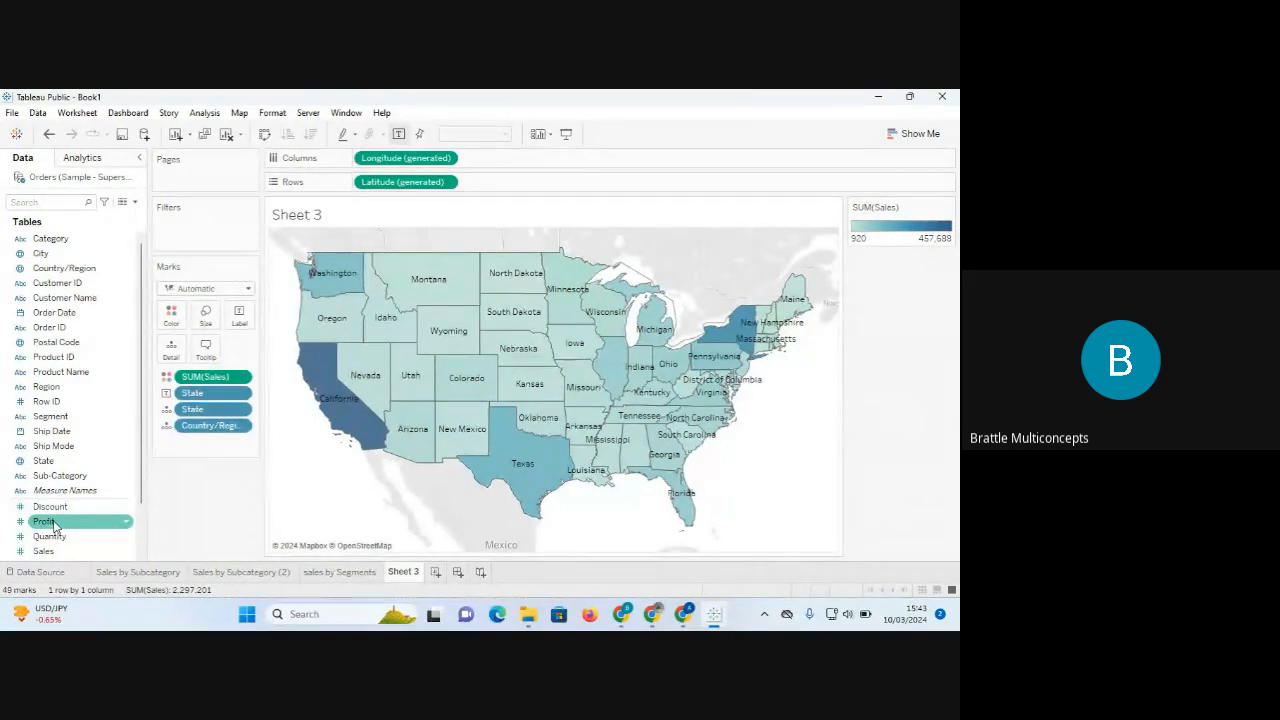
pyautogui.moveTo(55, 525); pyautogui.dragTo(247, 317)
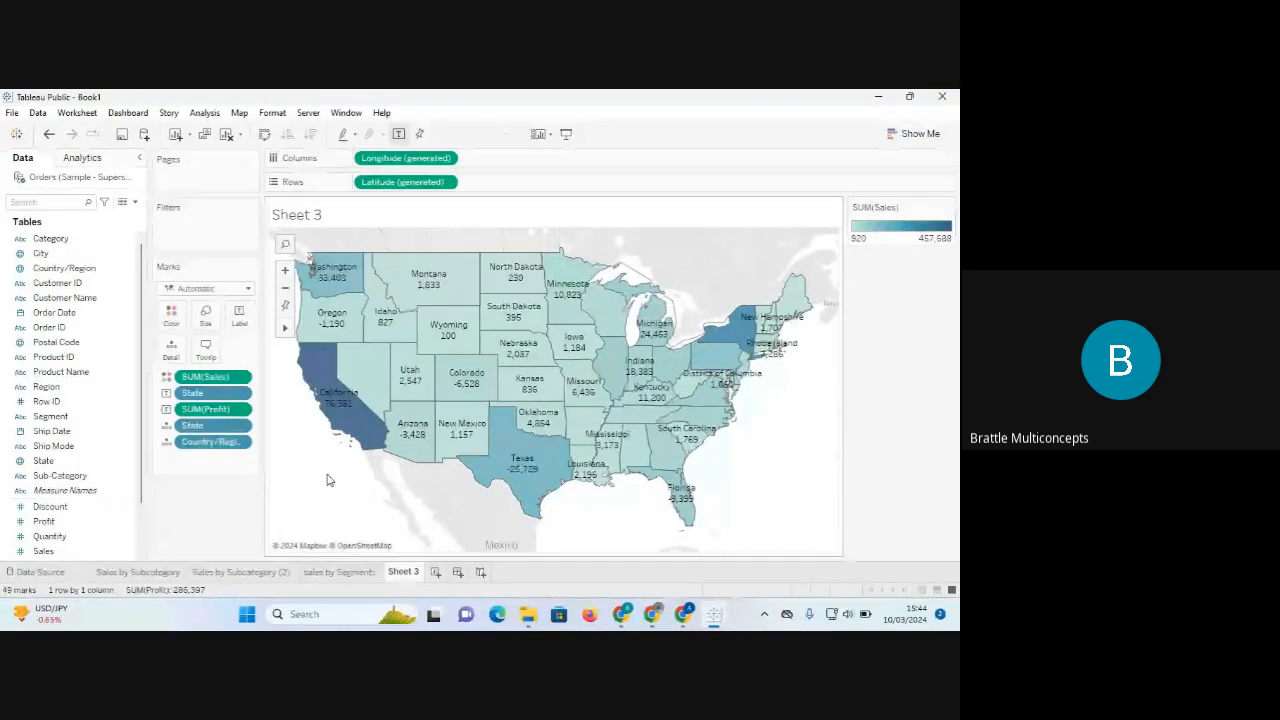
# Duplicate Sheet 3, rename the original to 'map chart', and switch to Sheet 3 (2).
pyautogui.rightClick(404, 573)
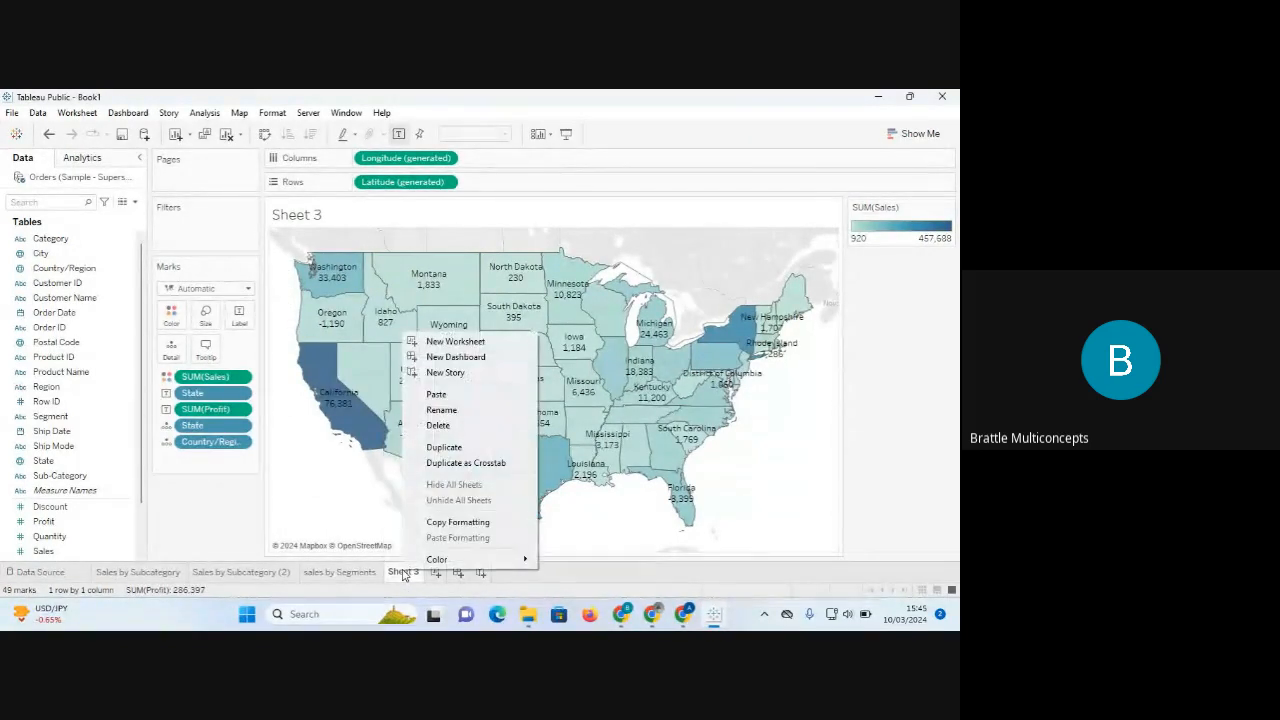
pyautogui.click(446, 447)
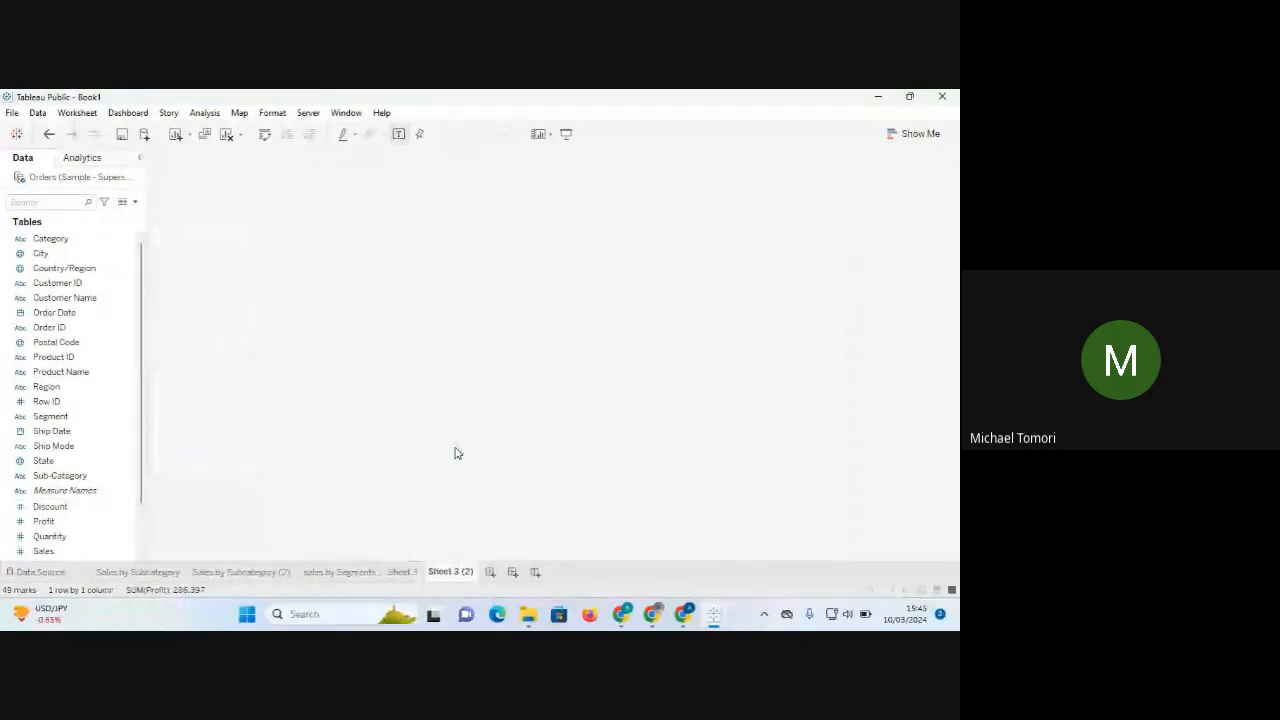
pyautogui.rightClick(403, 574)
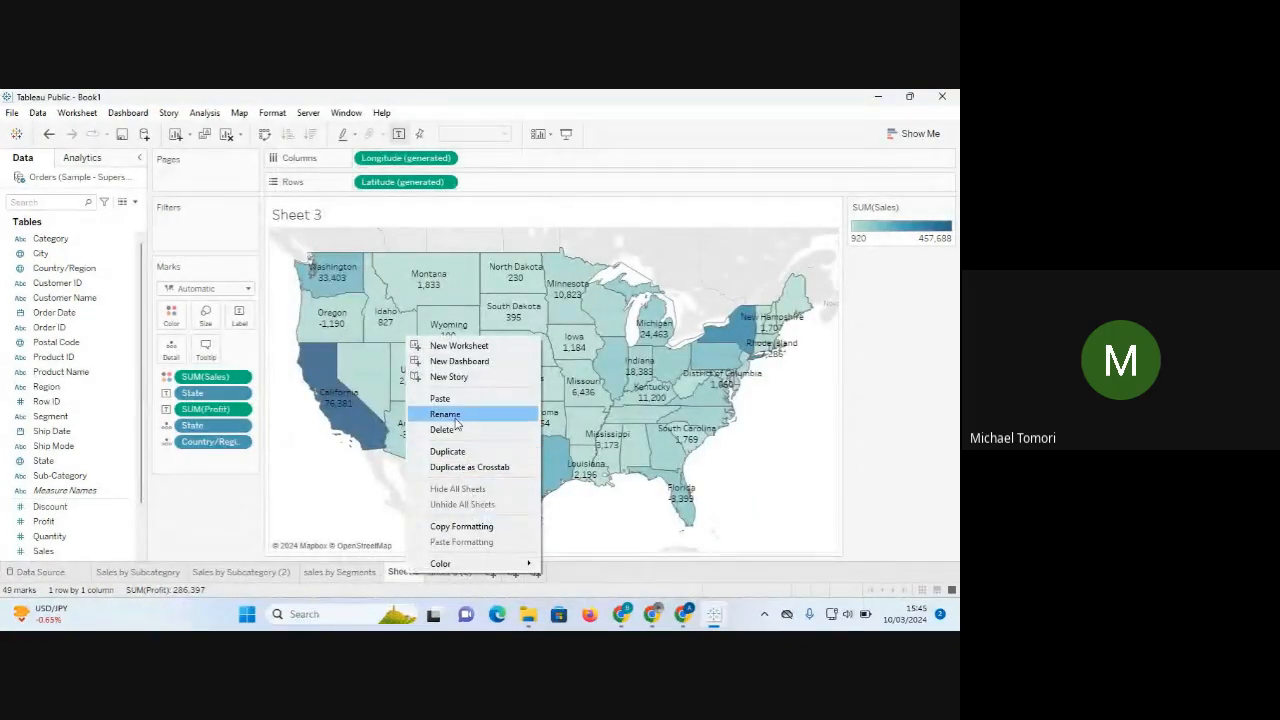
pyautogui.click(446, 414)
pyautogui.write('map')
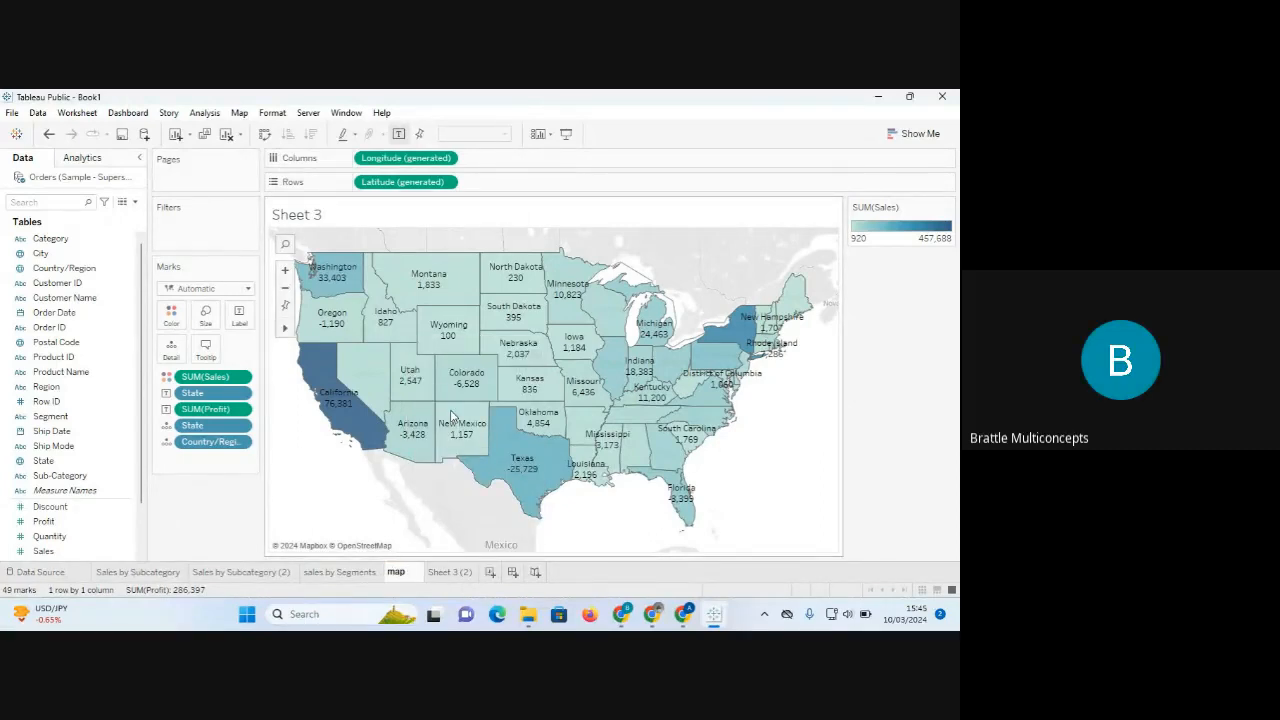
pyautogui.write(' chart')
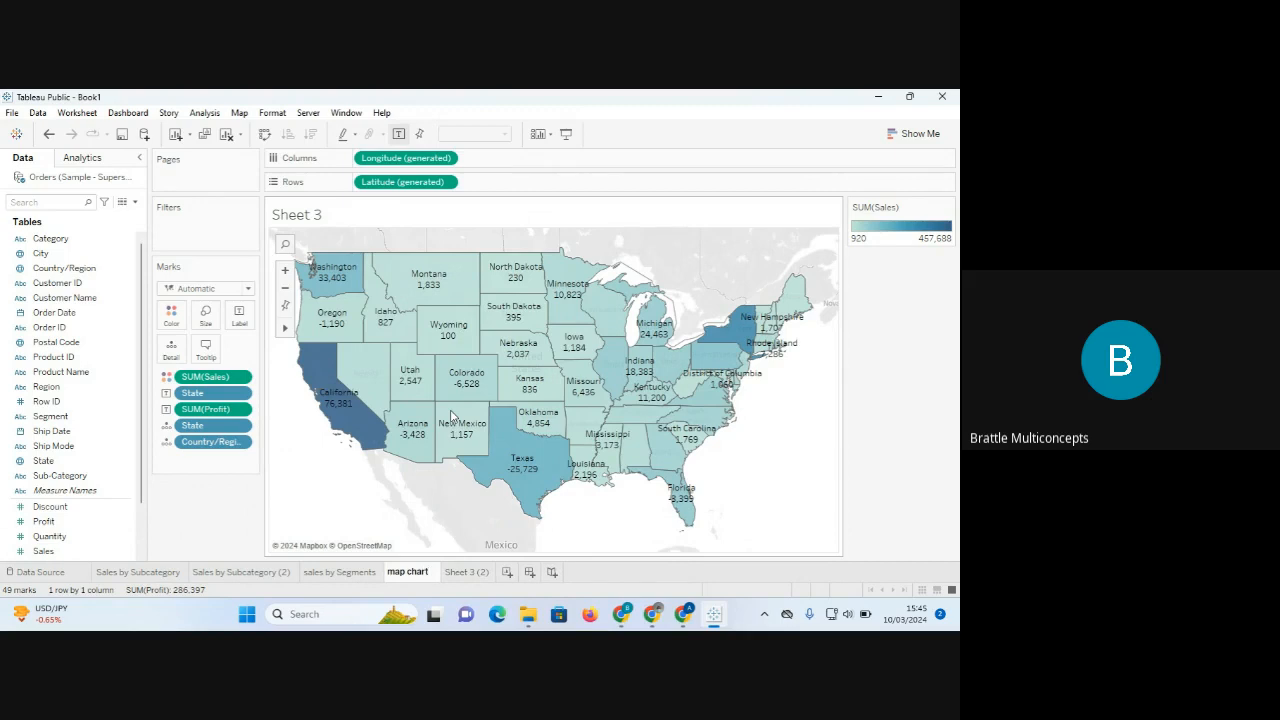
pyautogui.press('Return')
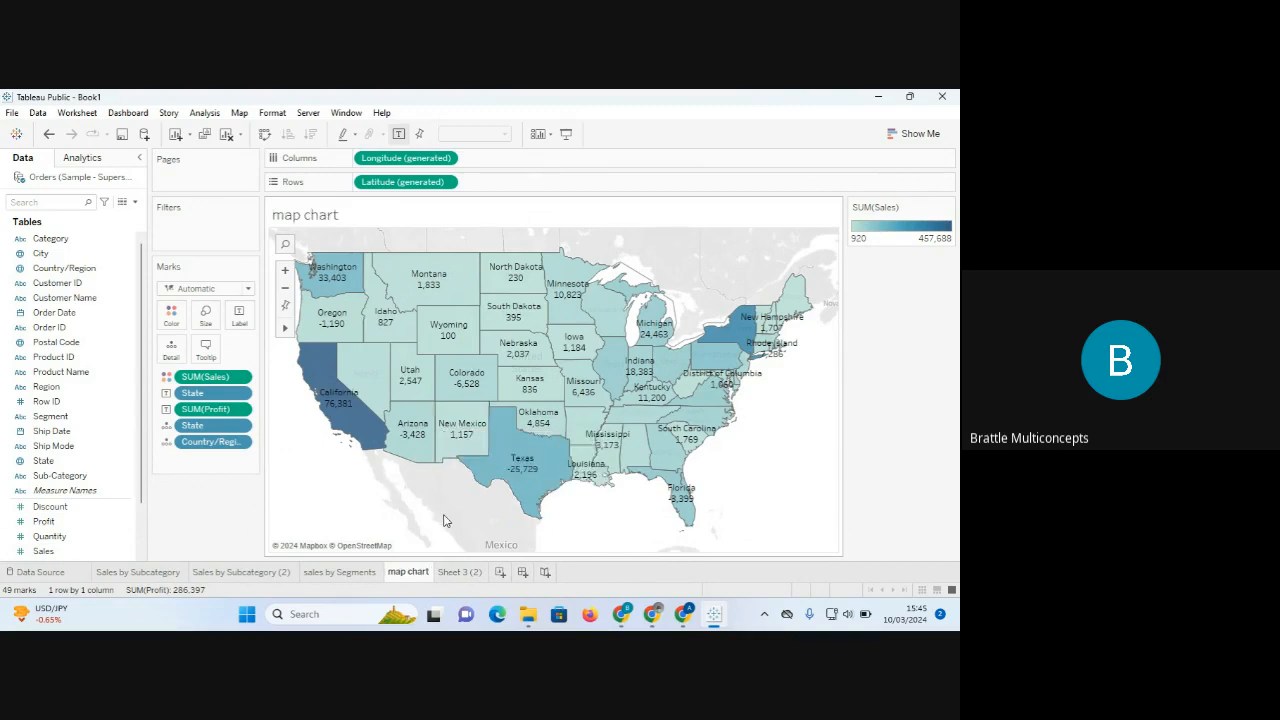
pyautogui.click(455, 572)
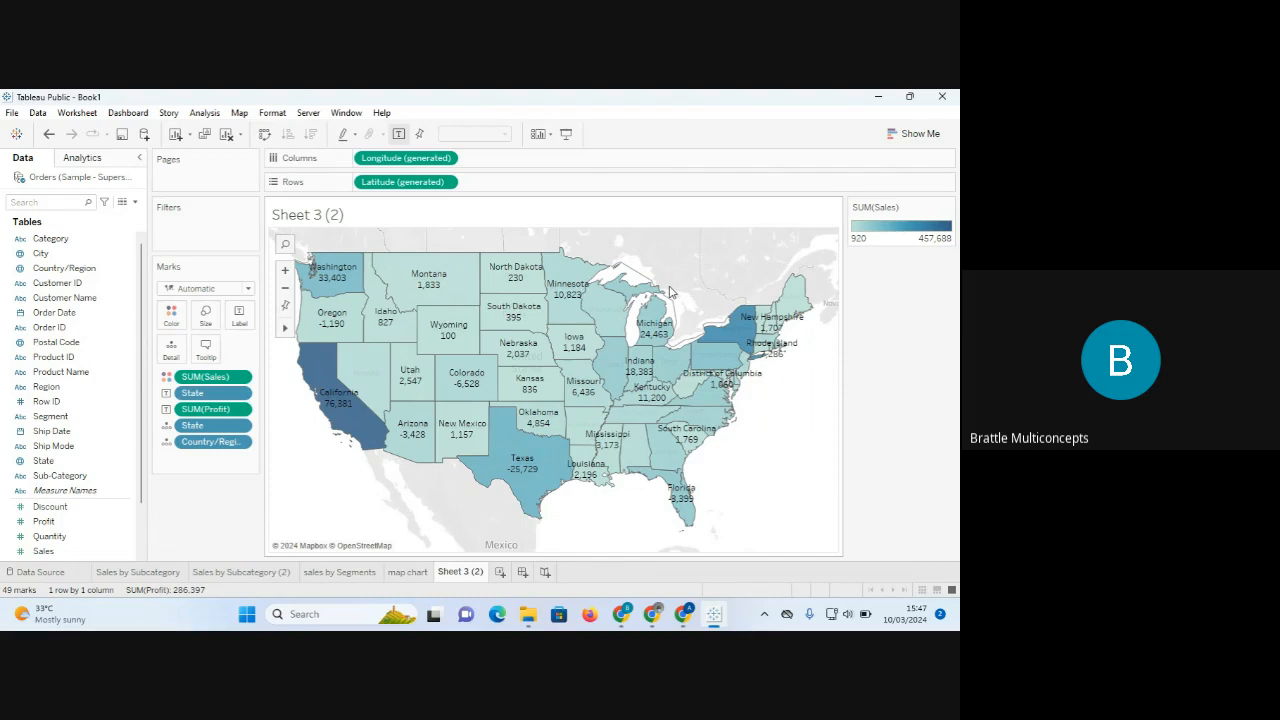
# Apply the Green-Blue Diverging palette to Sheet 3 (2)'s Sales colours, then undo twice.
pyautogui.click(171, 319)
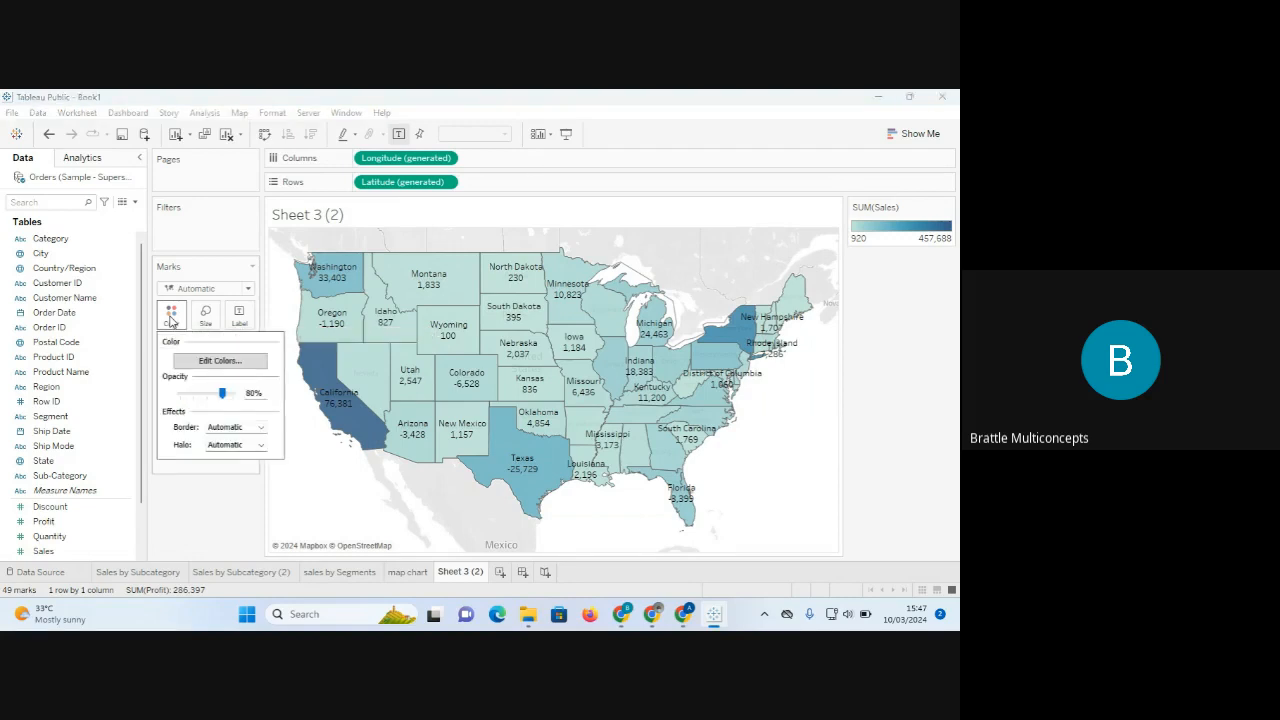
pyautogui.click(220, 362)
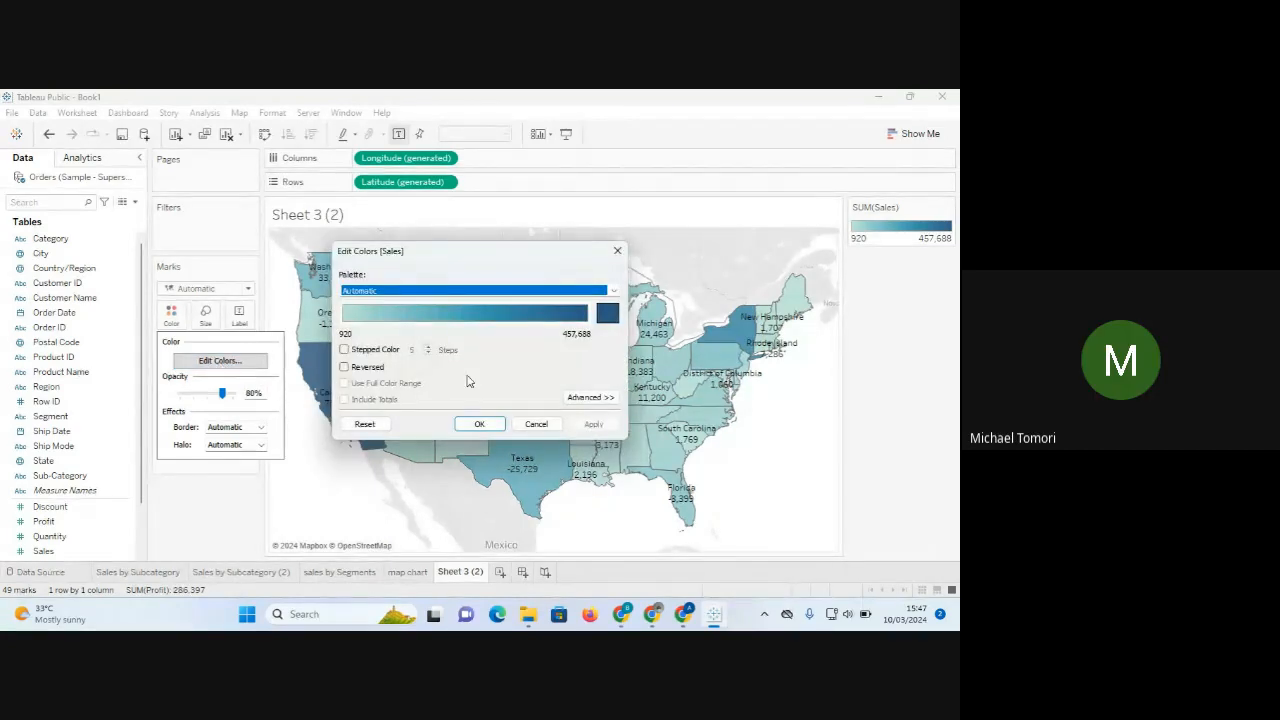
pyautogui.click(613, 291)
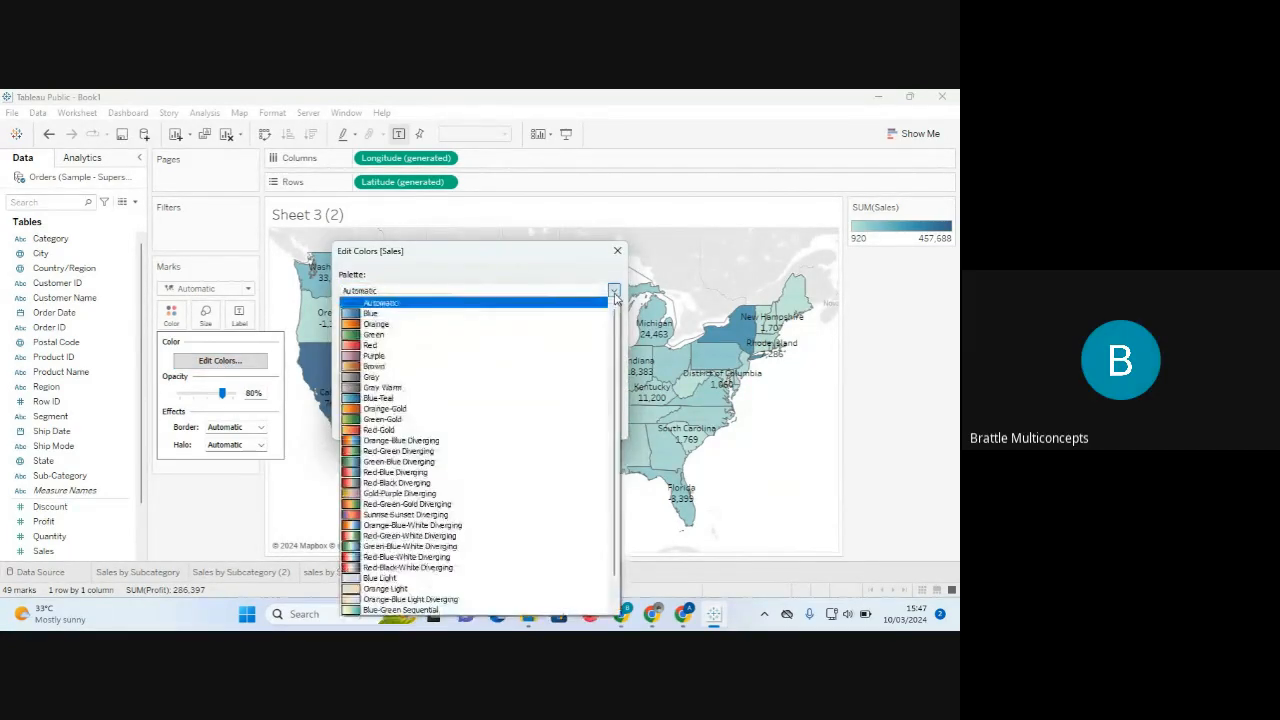
pyautogui.click(470, 462)
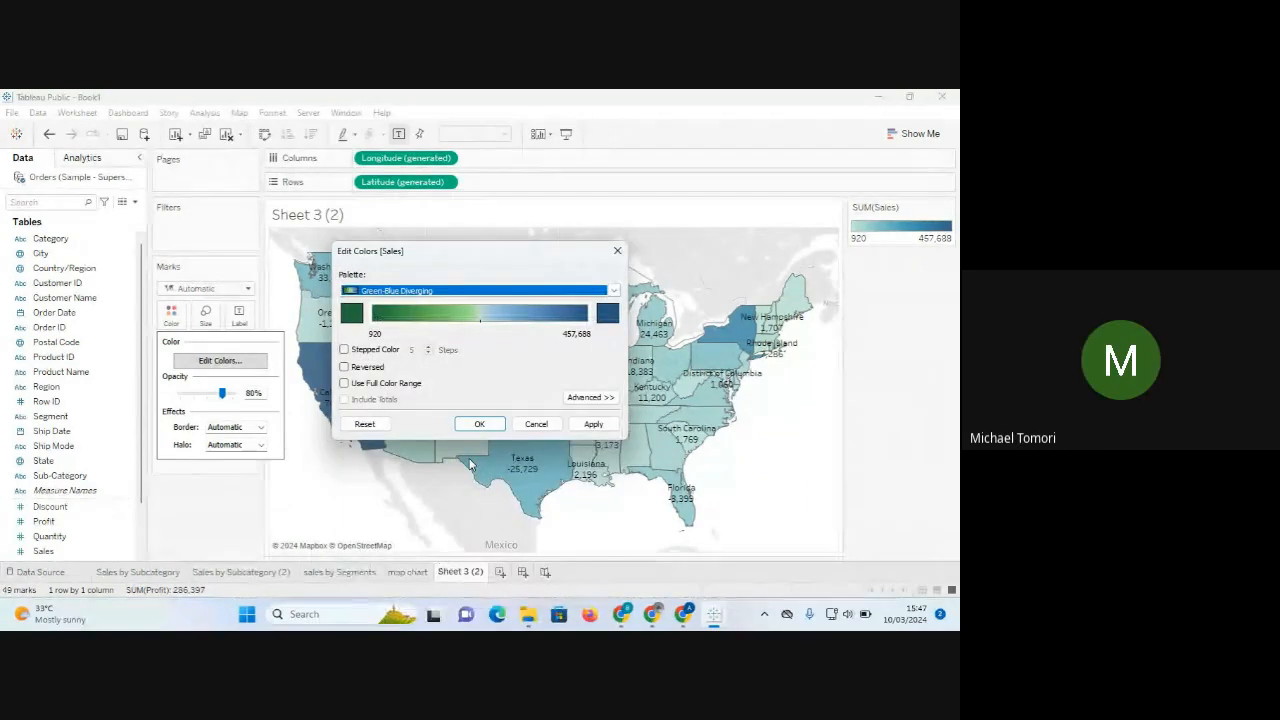
pyautogui.click(588, 428)
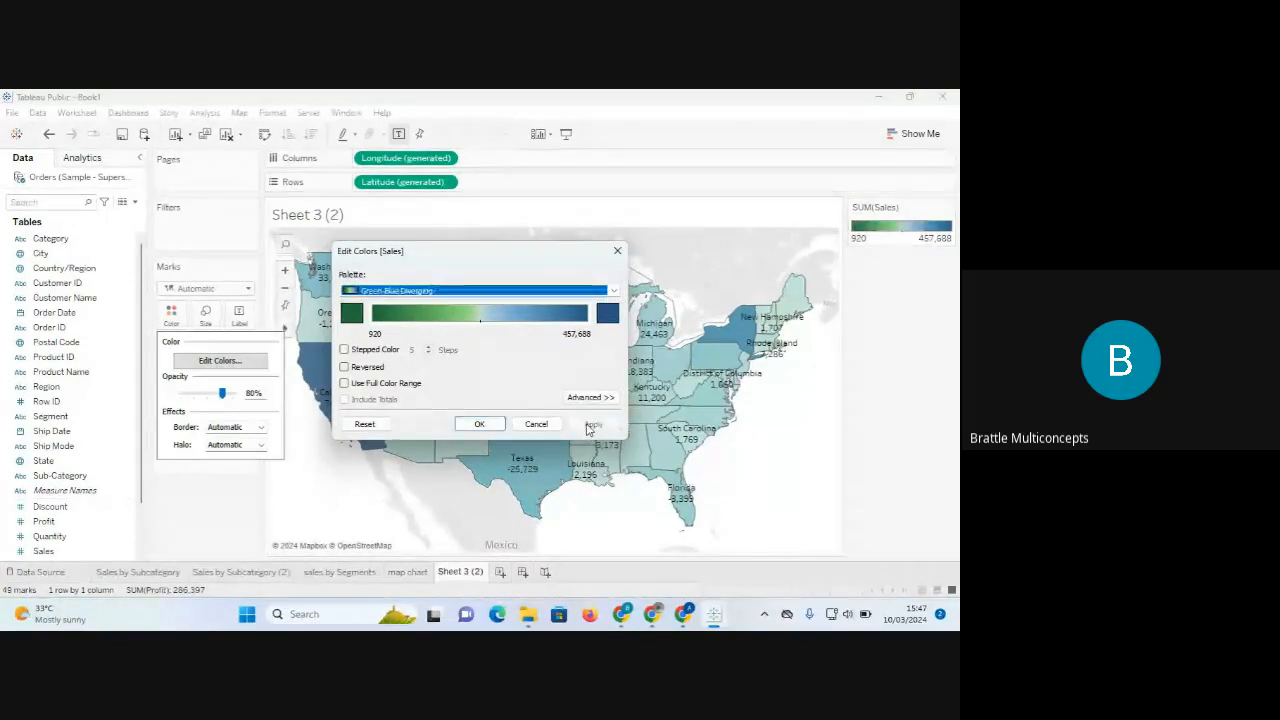
pyautogui.click(480, 424)
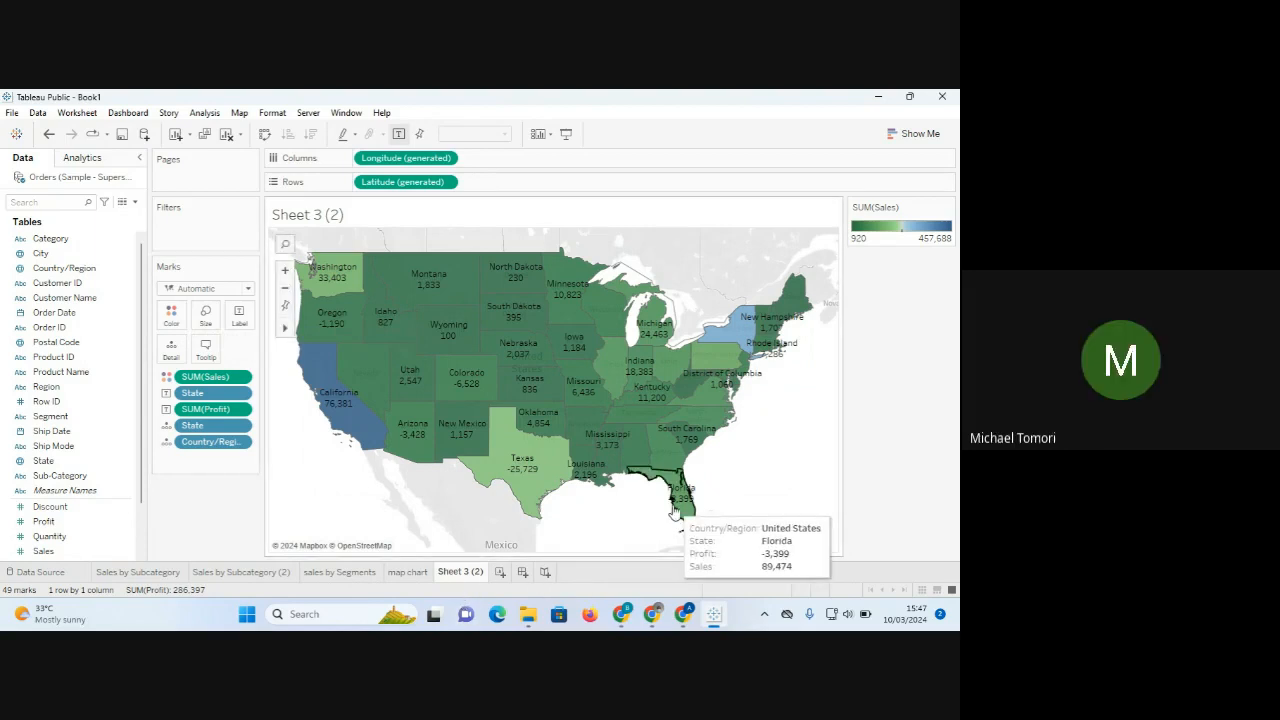
pyautogui.hotkey('ctrl', 'z')
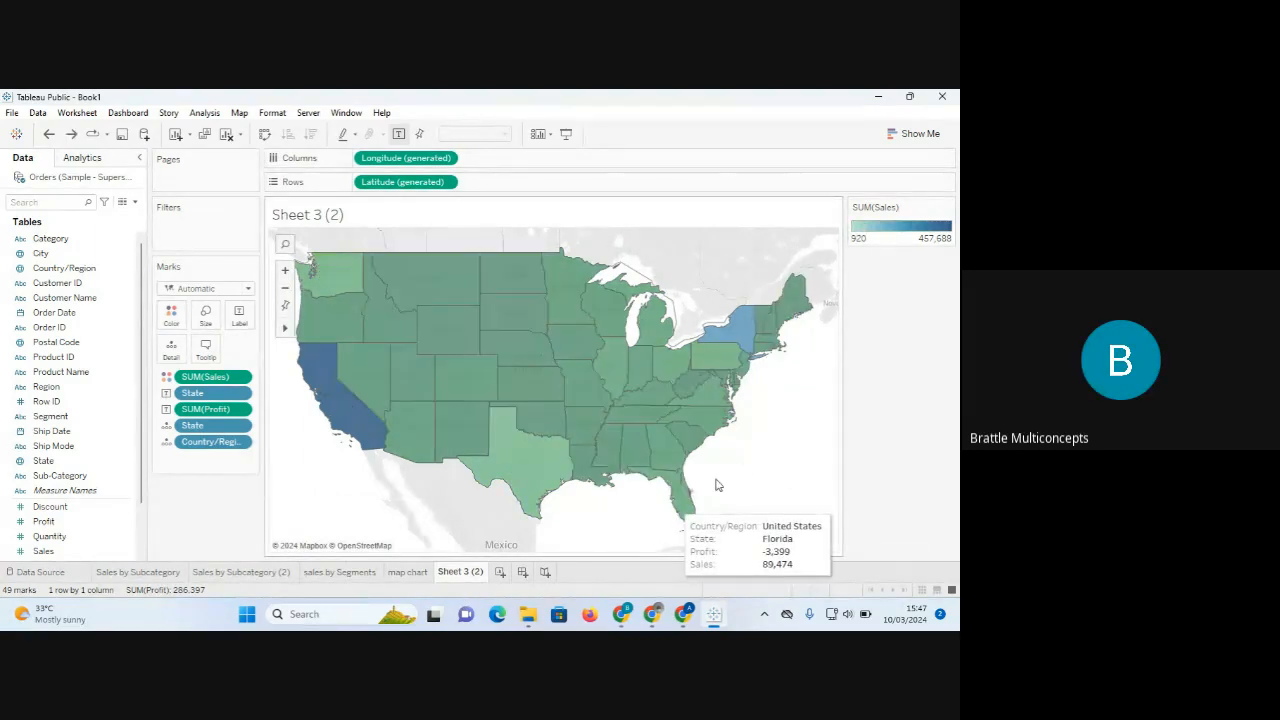
pyautogui.hotkey('ctrl', 'z')
# On the map chart sheet, set the Sales colours to Green-Blue Diverging after briefly trying Red-Blue.
pyautogui.click(410, 573)
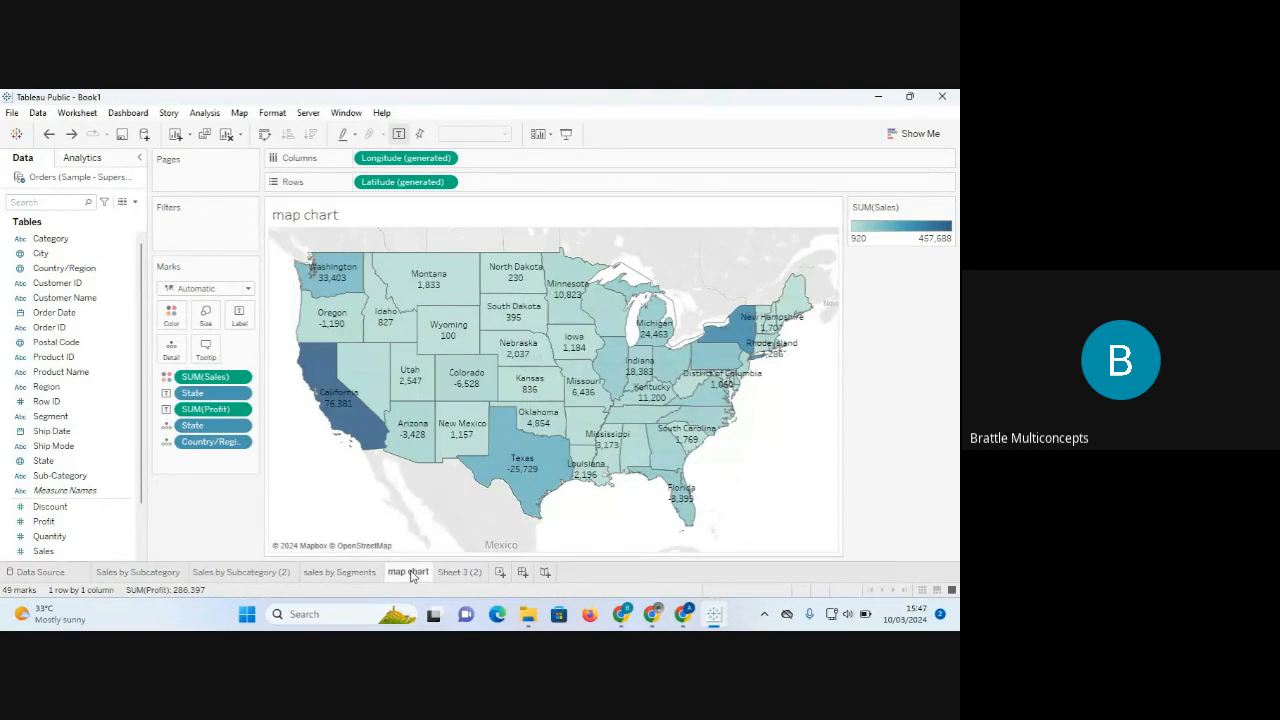
pyautogui.click(171, 315)
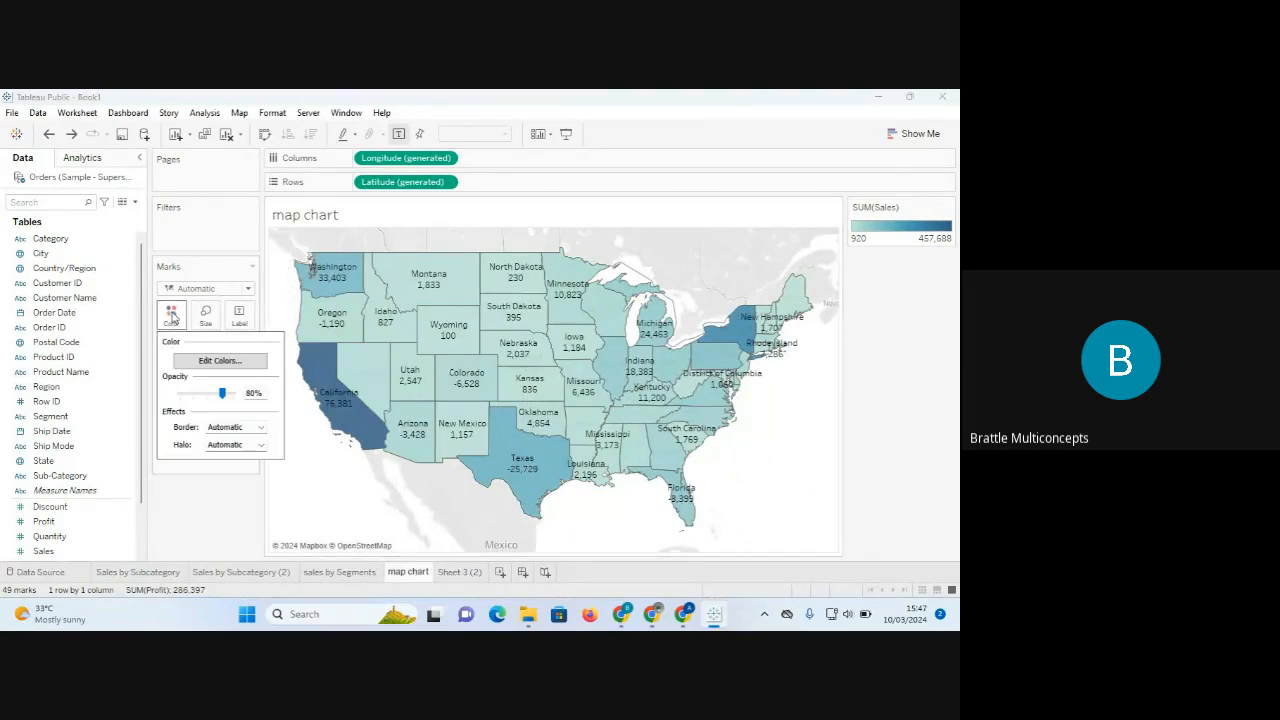
pyautogui.click(221, 361)
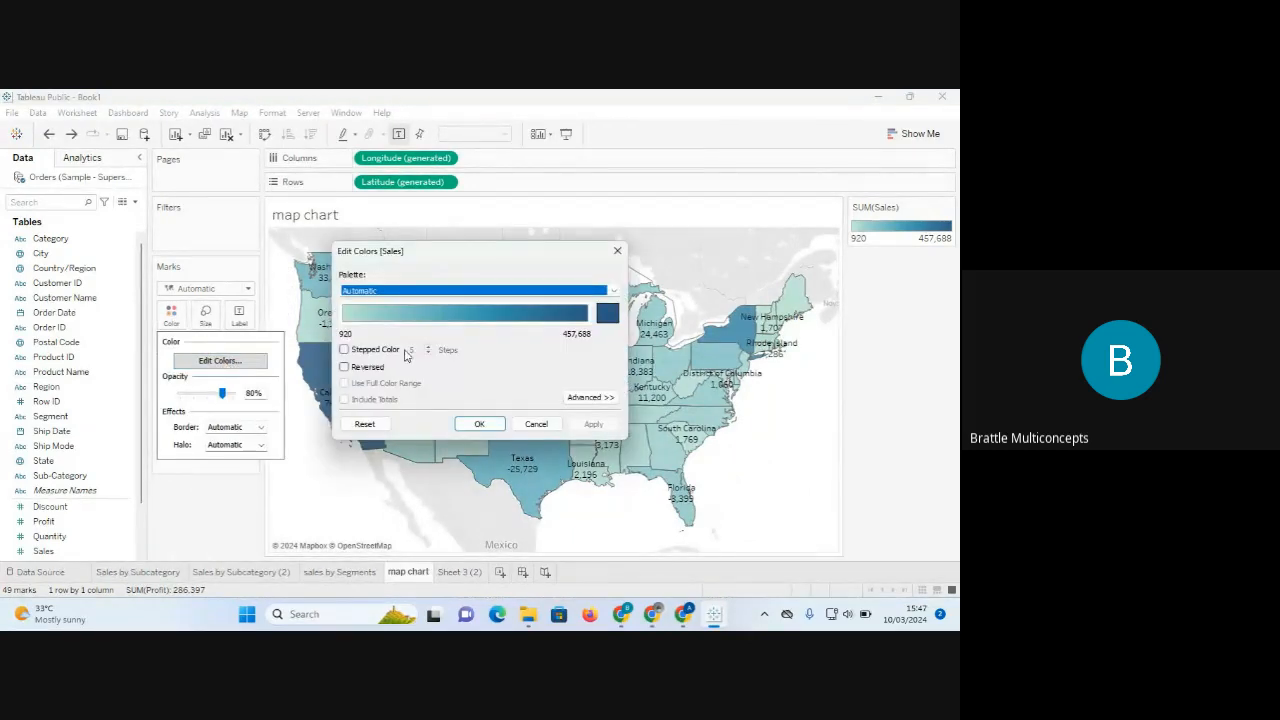
pyautogui.click(613, 290)
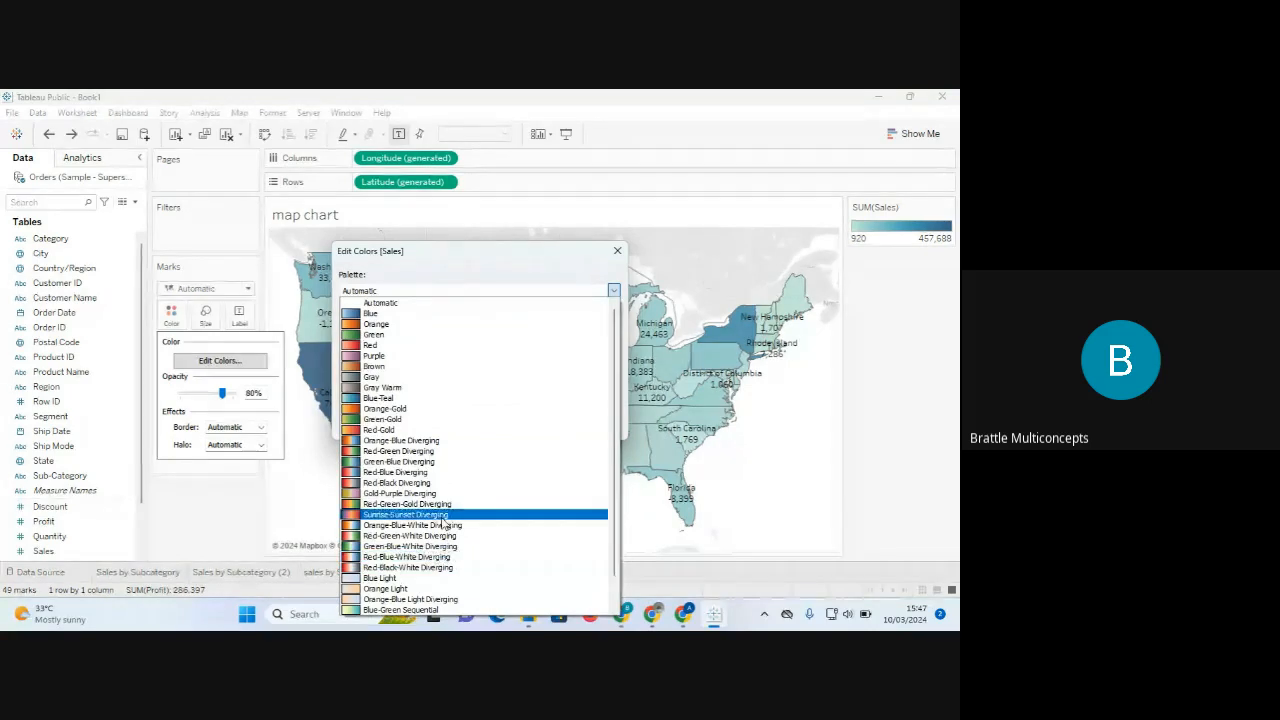
pyautogui.click(461, 472)
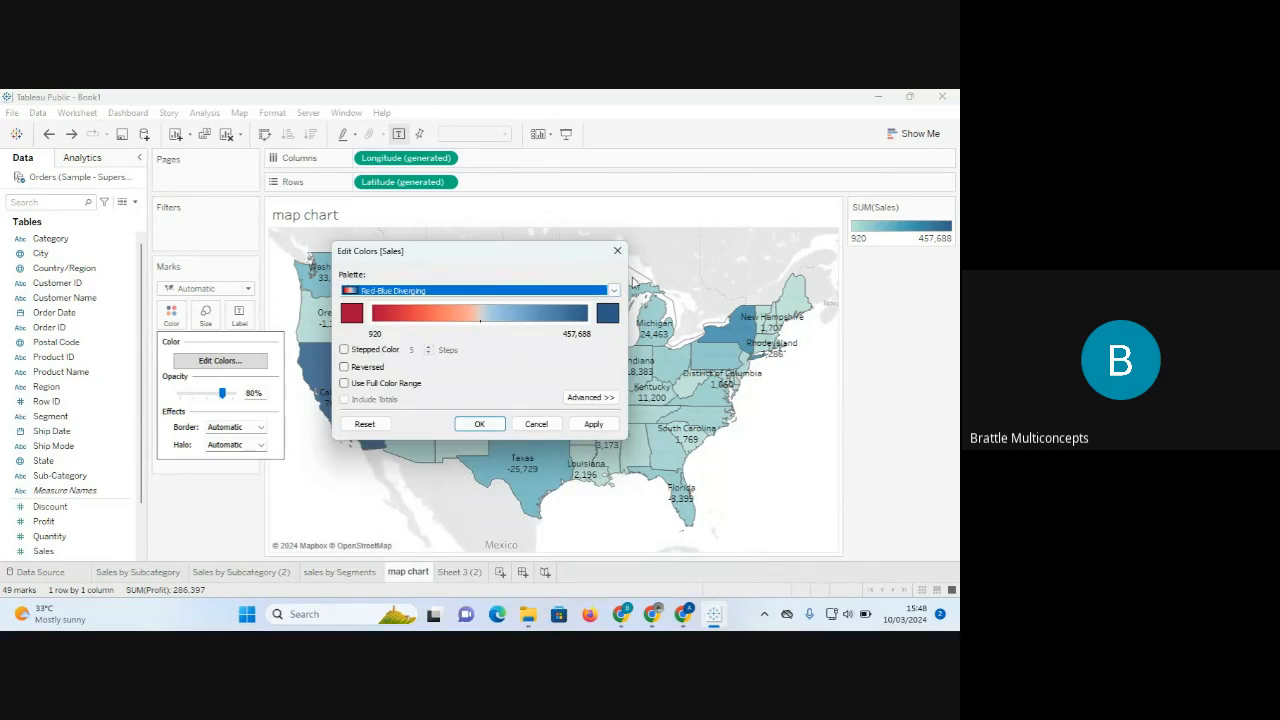
pyautogui.click(616, 292)
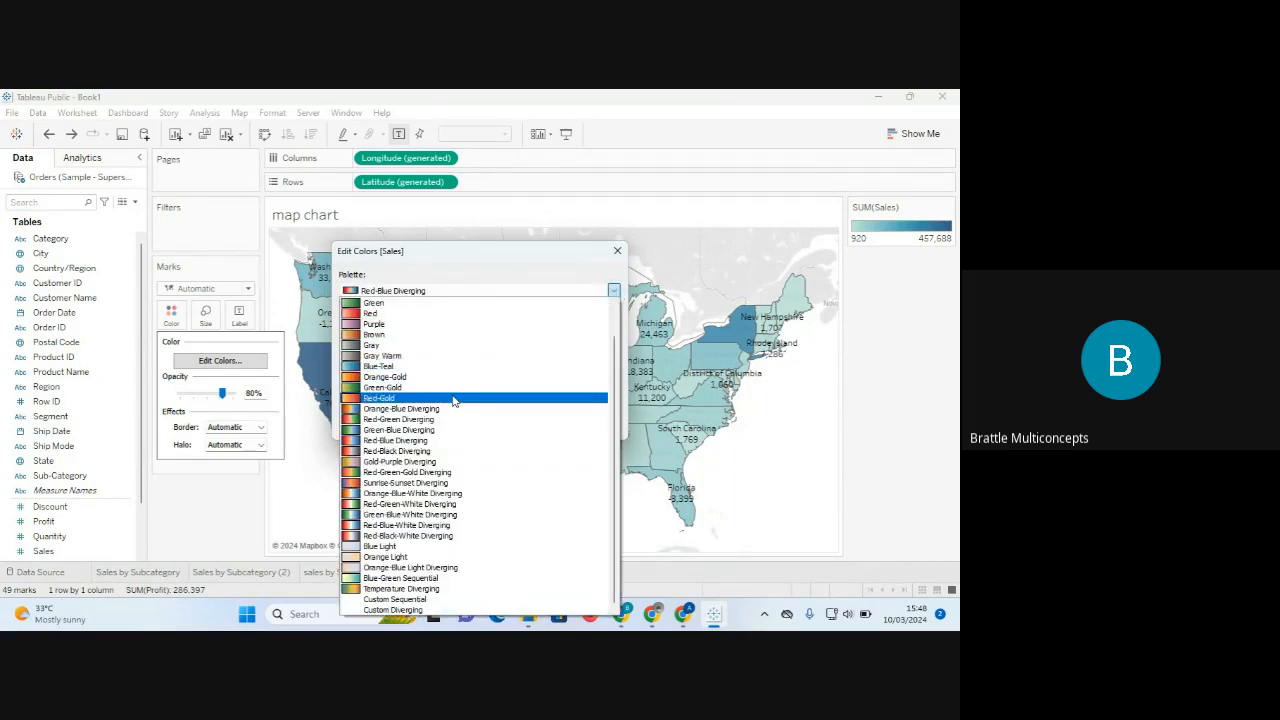
pyautogui.click(436, 432)
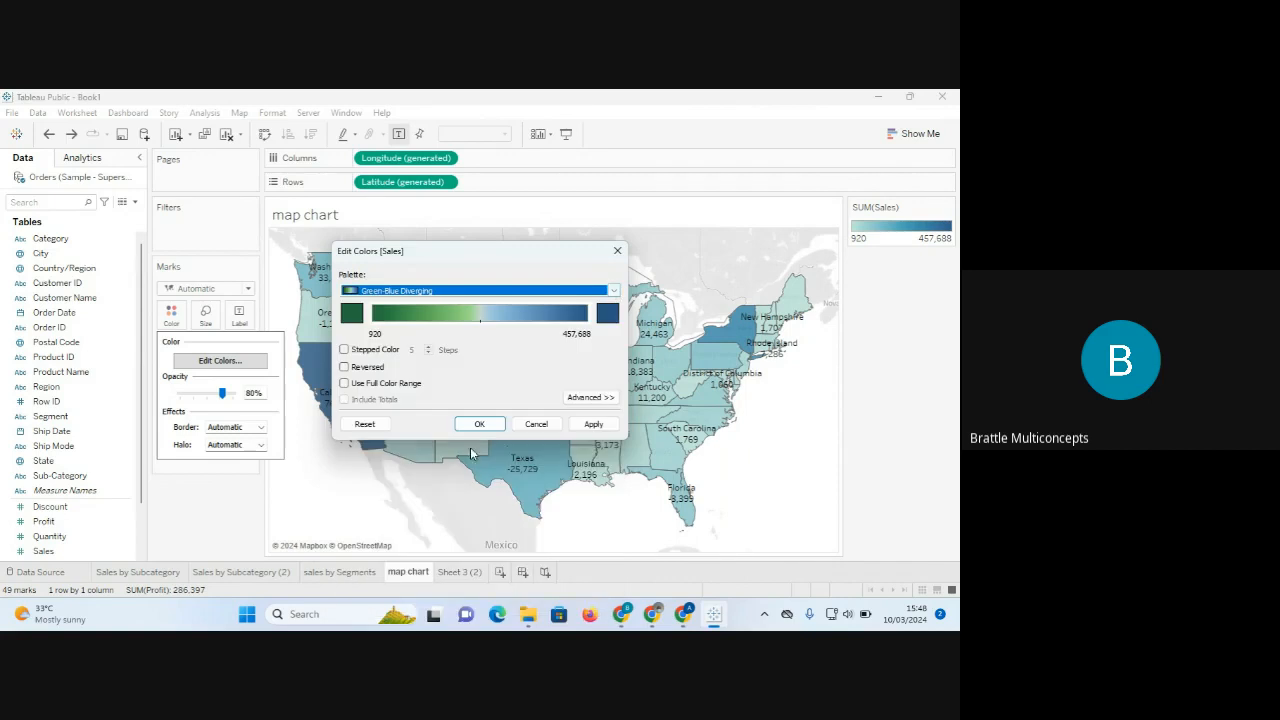
pyautogui.click(603, 428)
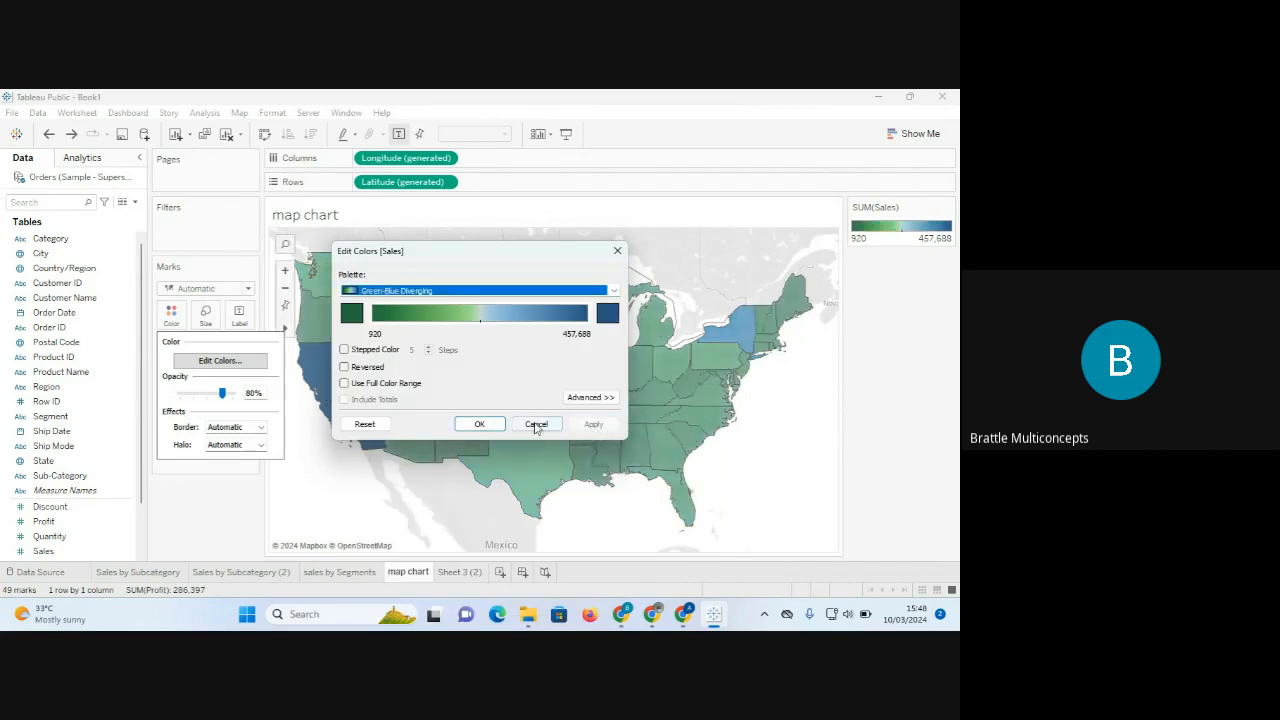
pyautogui.click(489, 424)
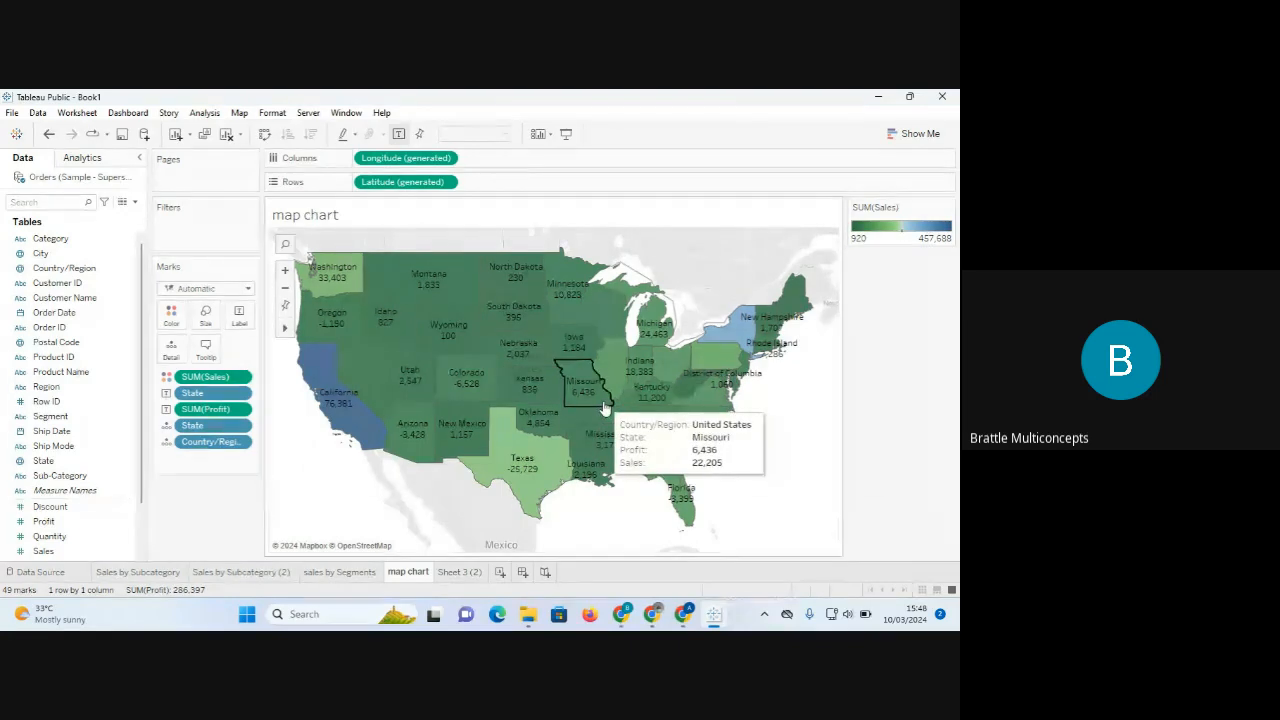
# On Sheet 3 (2), change the Marks type to Circle so states plot as sales-coloured circles.
pyautogui.click(458, 571)
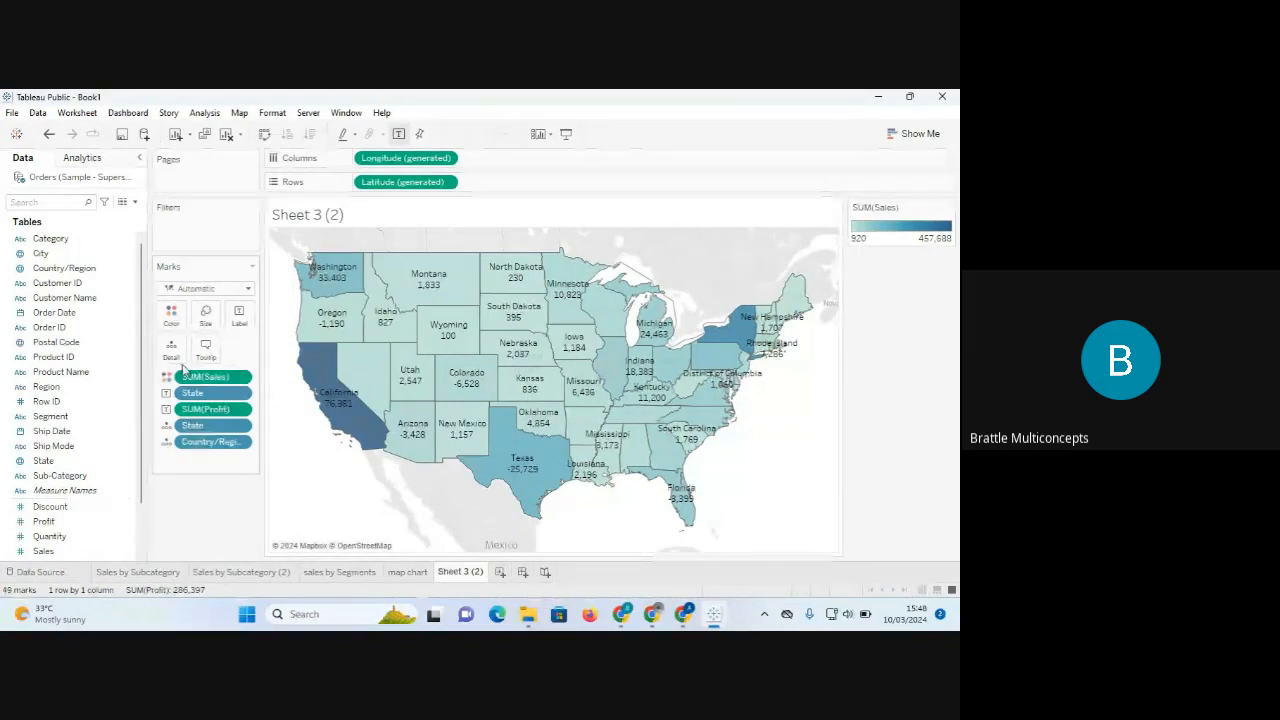
pyautogui.click(212, 346)
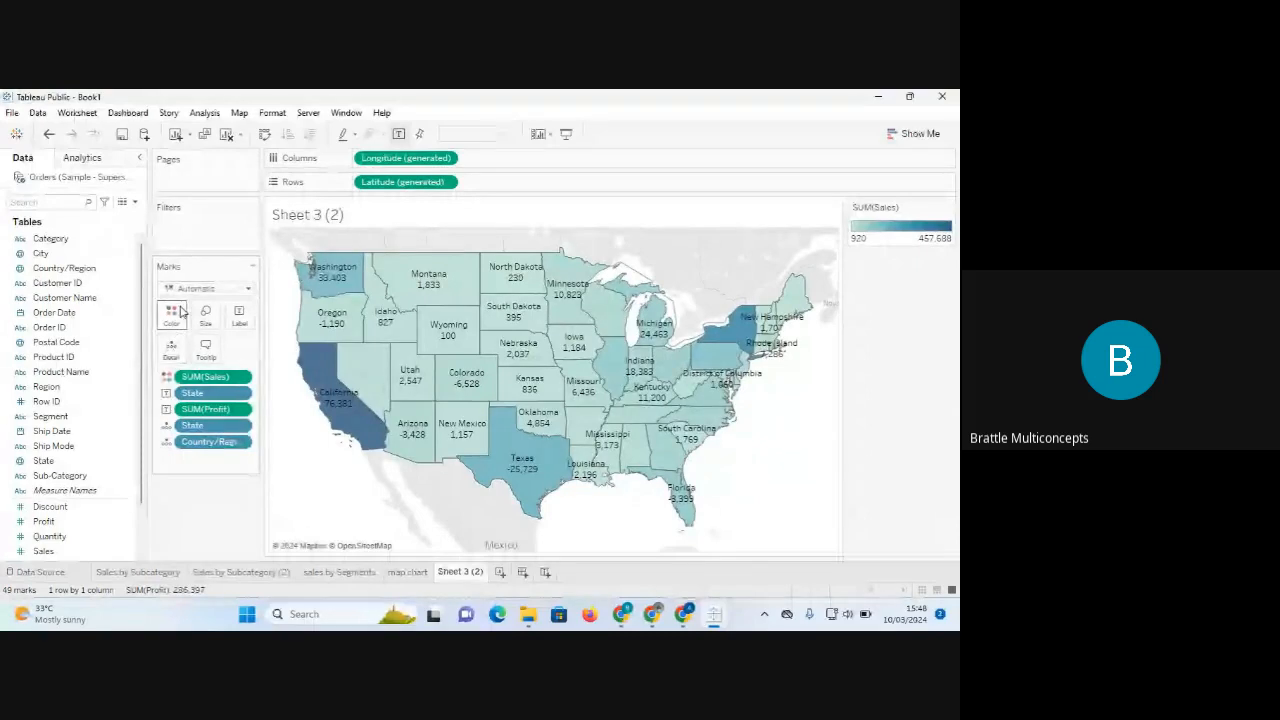
pyautogui.click(249, 288)
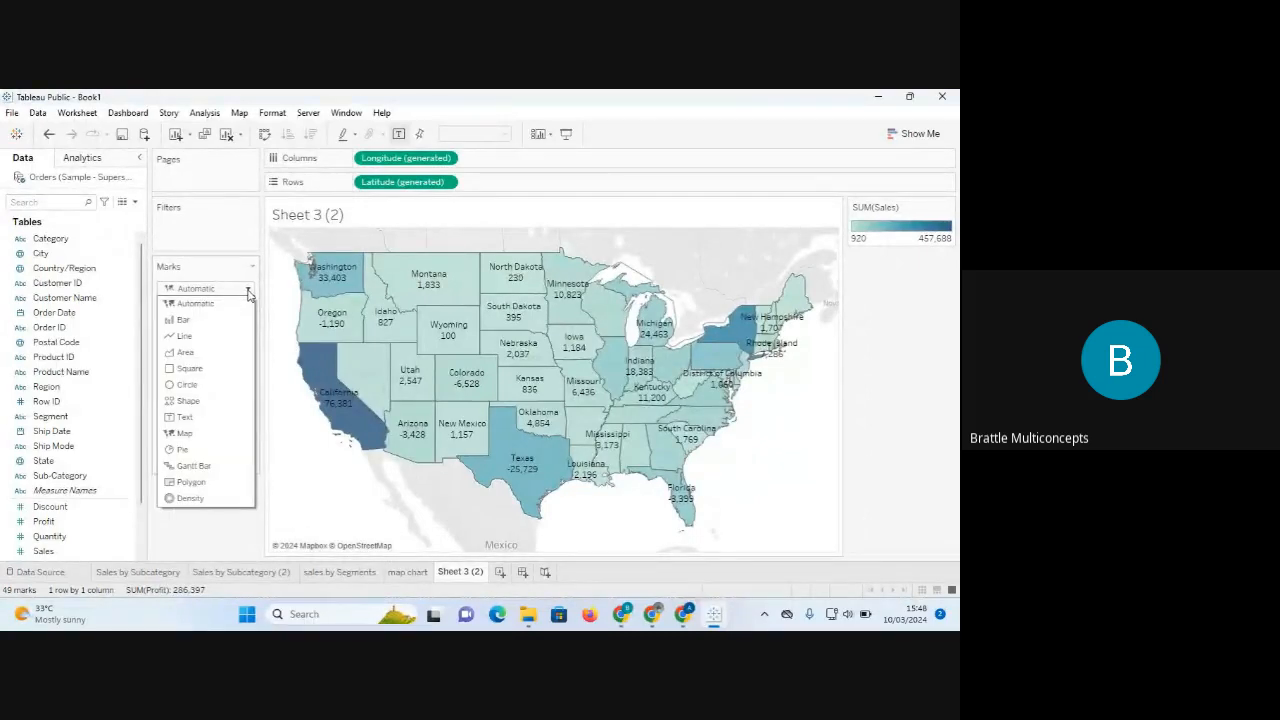
pyautogui.click(199, 386)
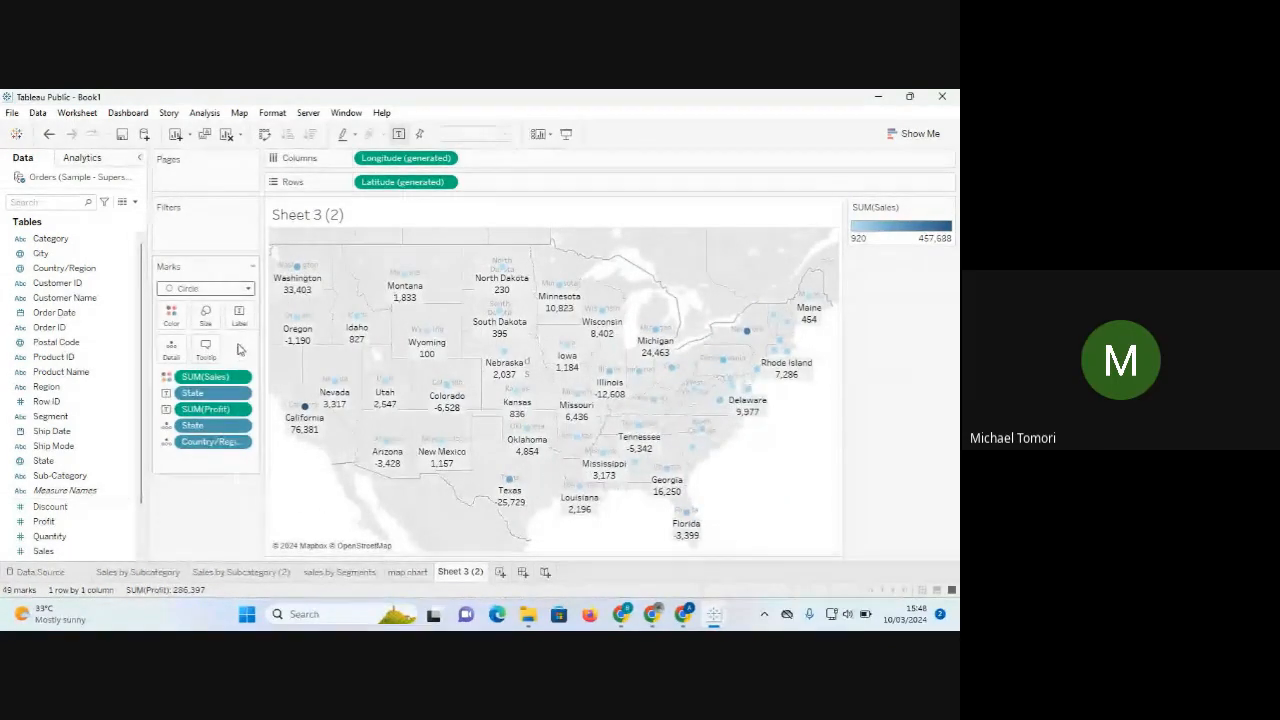
pyautogui.click(248, 289)
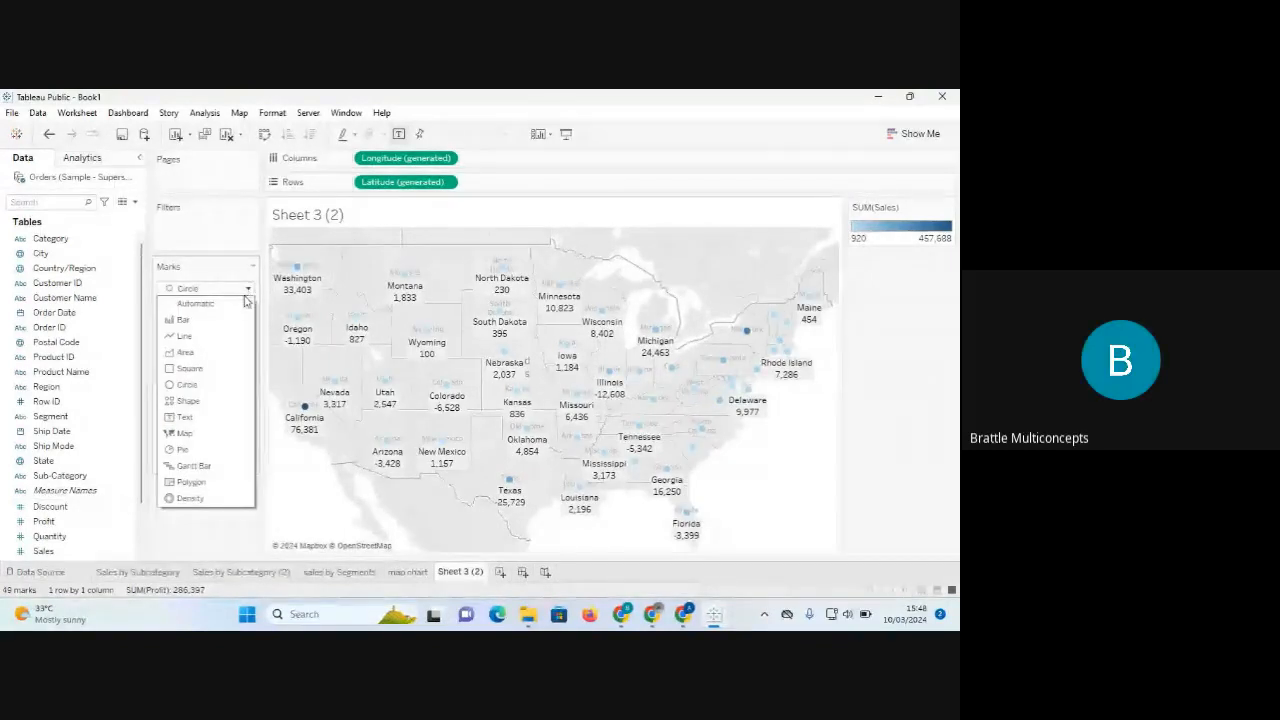
pyautogui.click(200, 386)
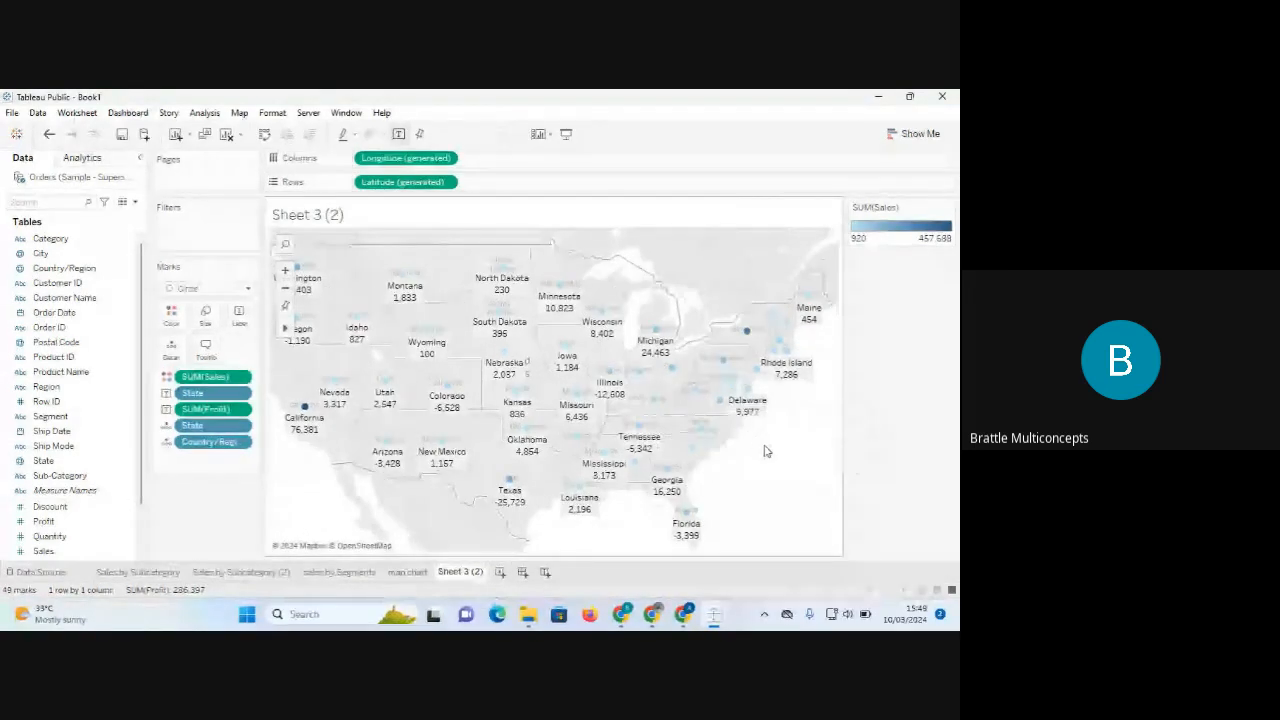
pyautogui.moveTo(748, 336)
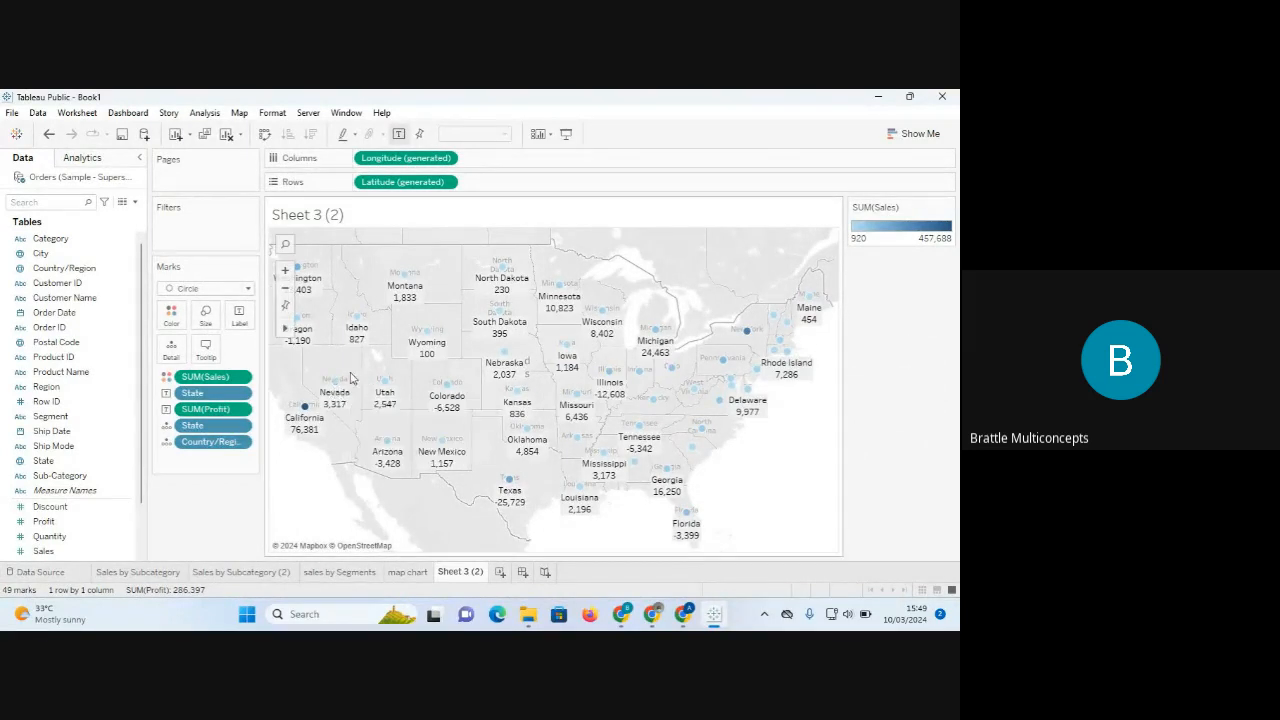
pyautogui.moveTo(300, 270)
# Check the Marks type list, then bring up the Show Me chart suggestions beside the Sheet 3 (2) map.
pyautogui.click(248, 290)
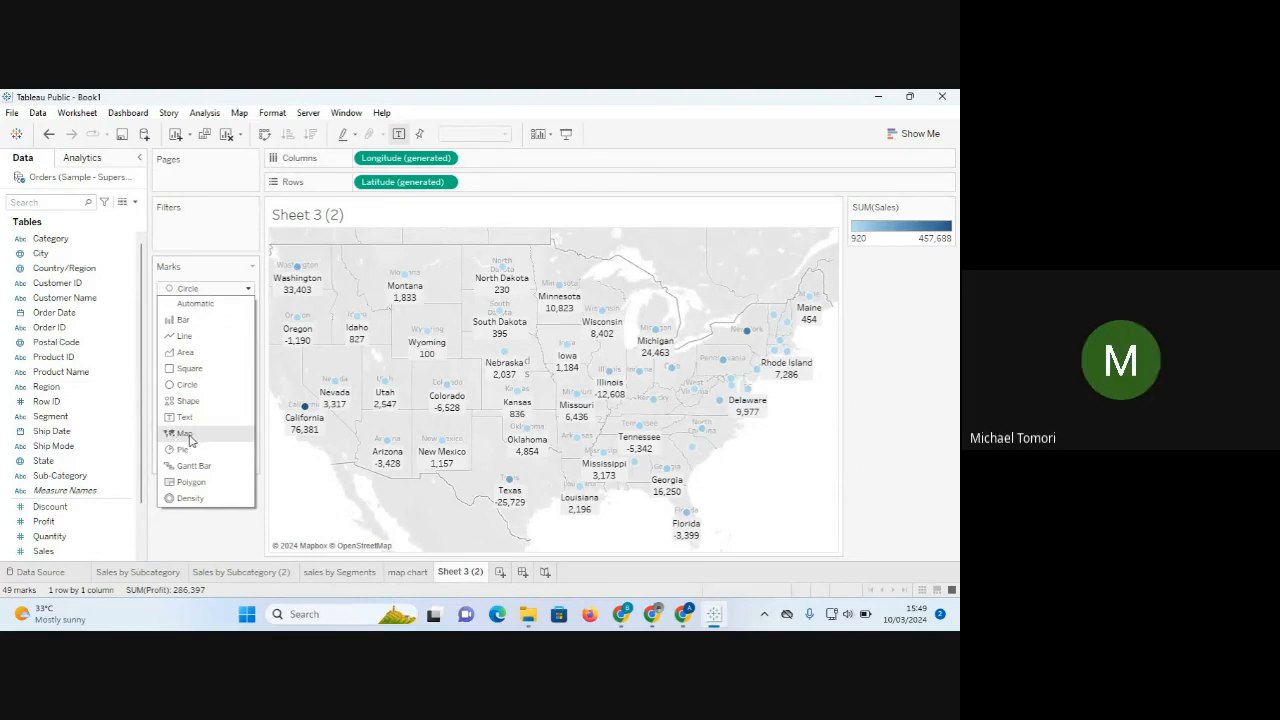
pyautogui.click(905, 132)
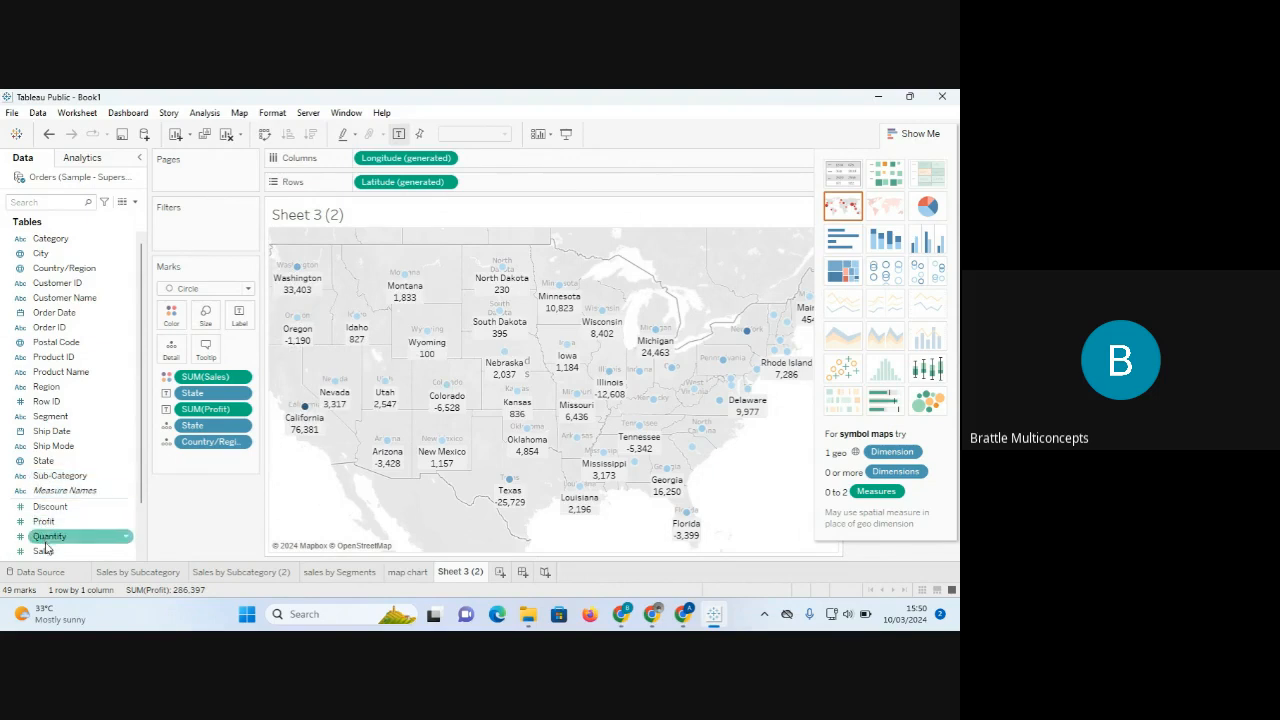
# Size the state circles by SUM(Sales), enlarge them with the Size slider, and close Show Me.
pyautogui.moveTo(44, 552); pyautogui.dragTo(205, 318)
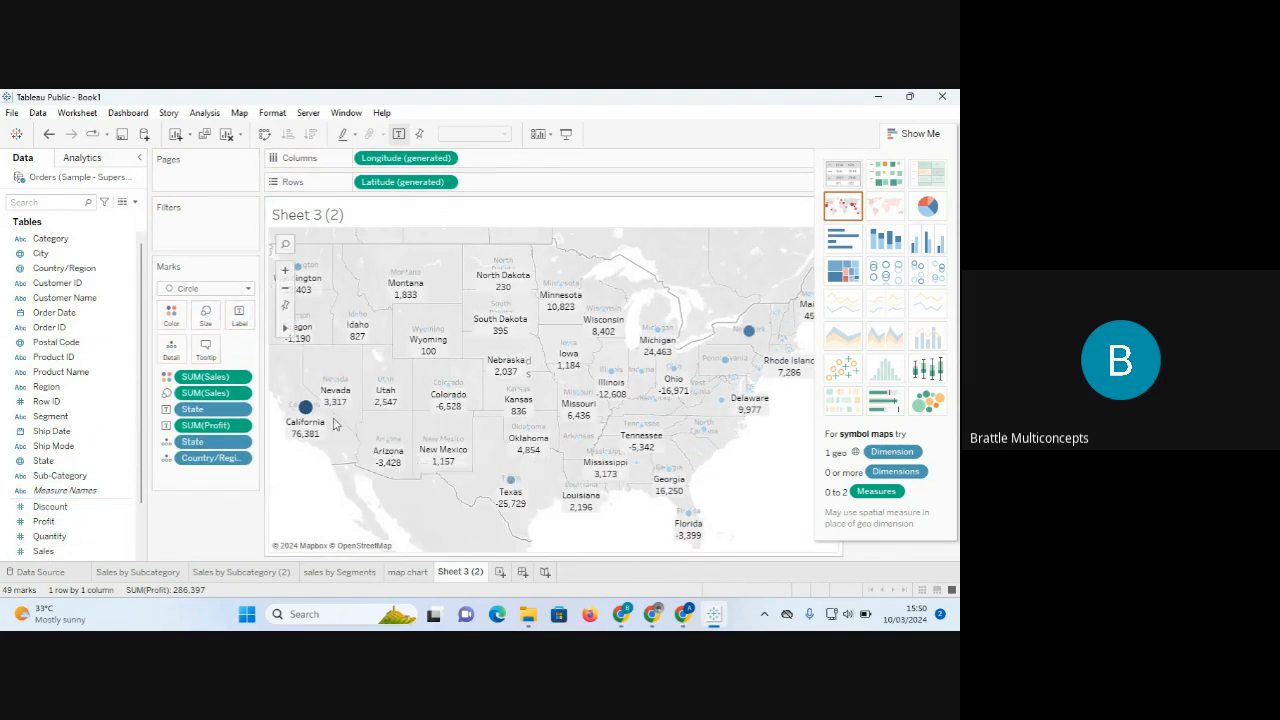
pyautogui.moveTo(305, 410)
pyautogui.click(208, 318)
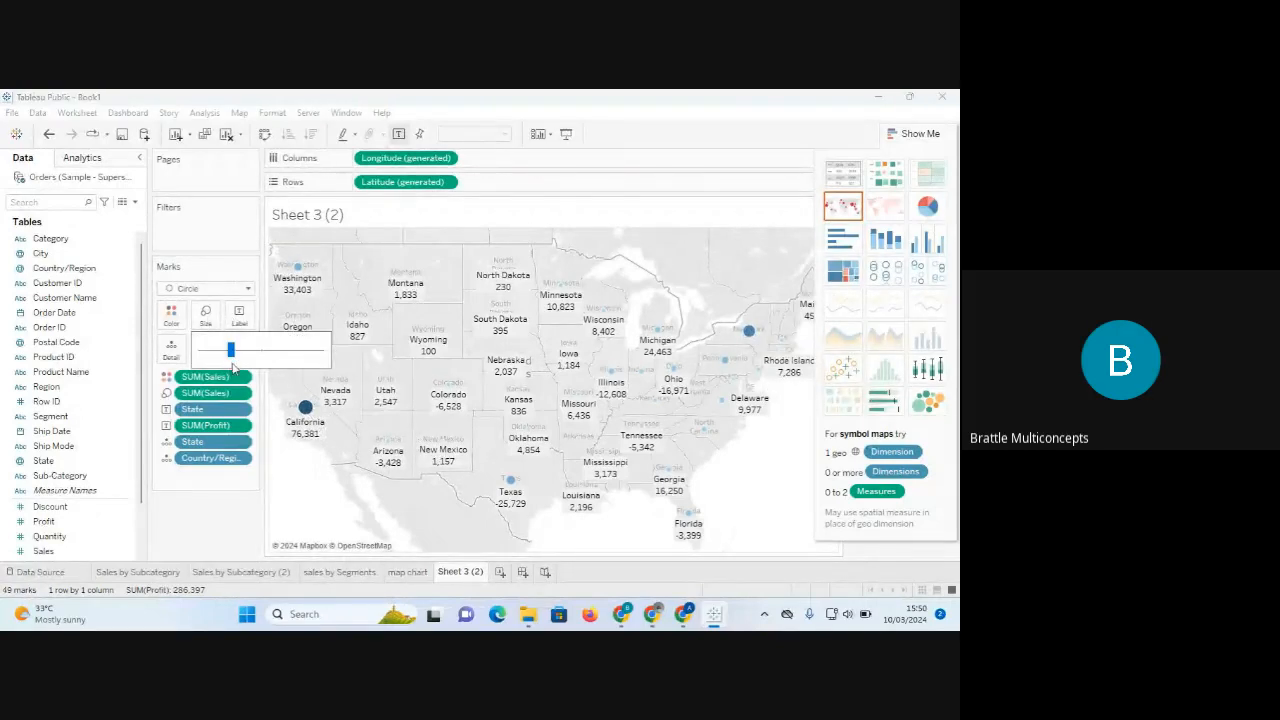
pyautogui.moveTo(245, 358); pyautogui.dragTo(261, 360)
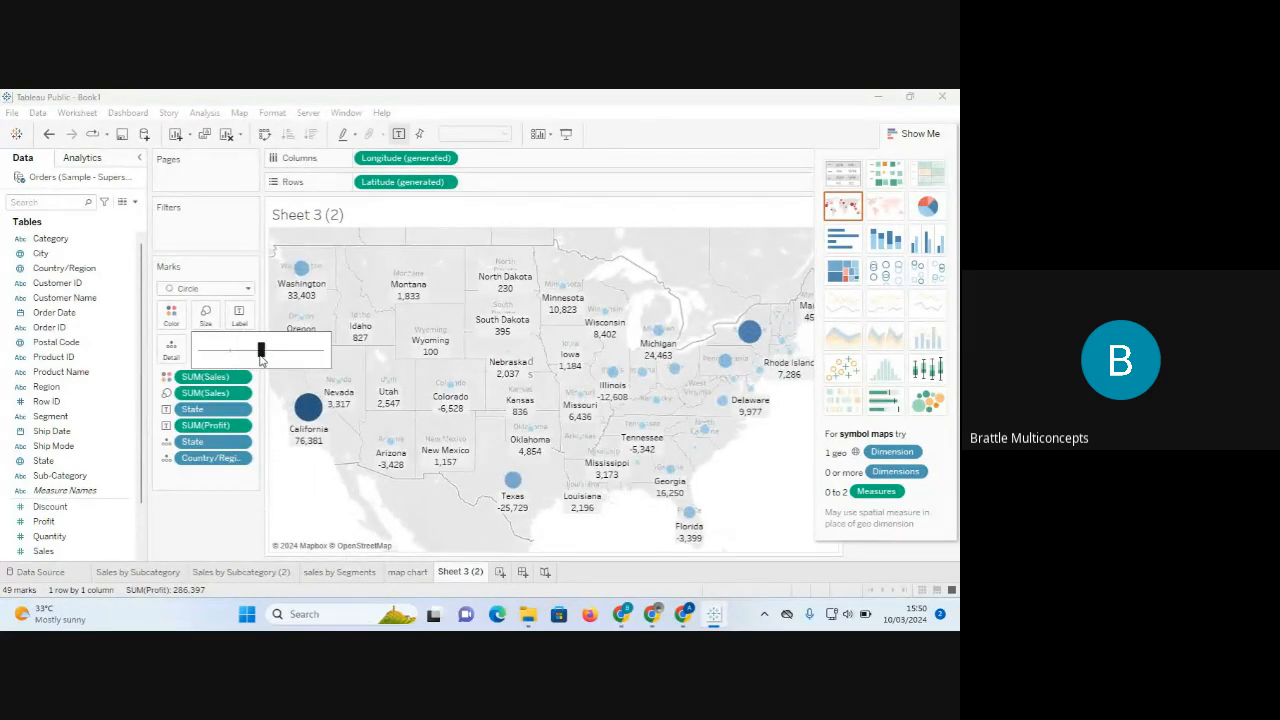
pyautogui.moveTo(261, 360); pyautogui.dragTo(236, 360)
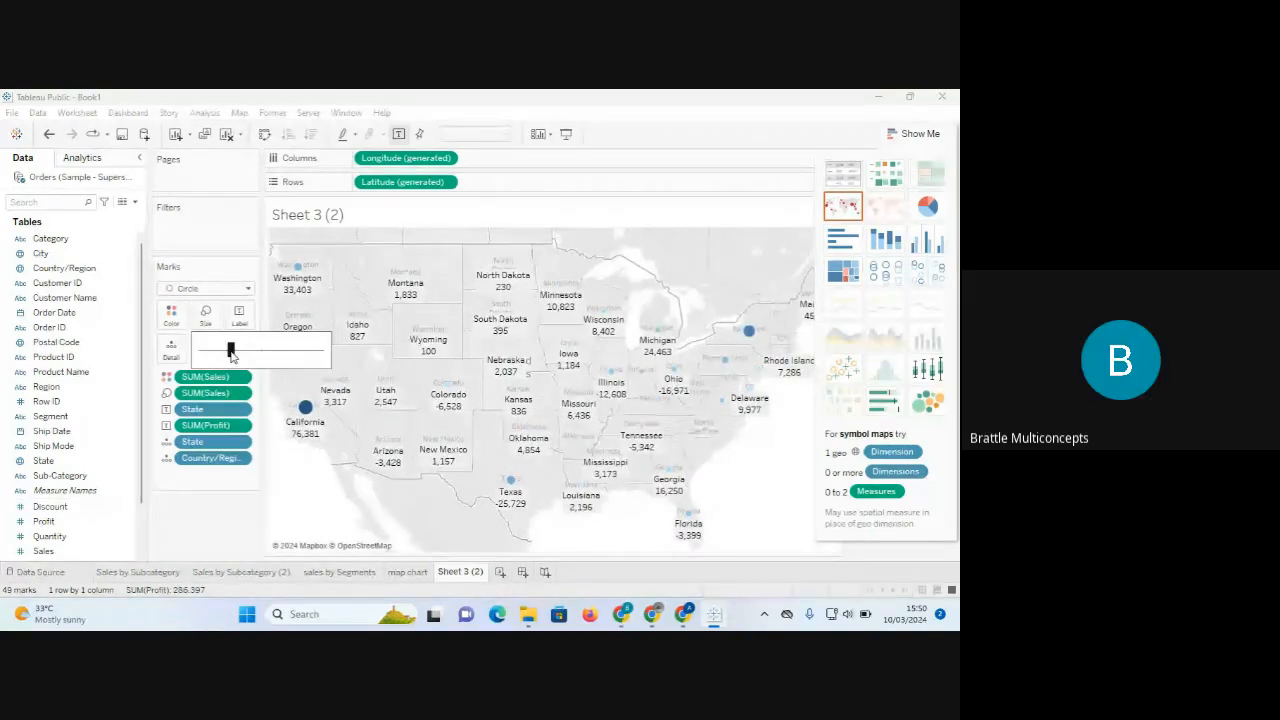
pyautogui.moveTo(231, 355); pyautogui.dragTo(252, 356)
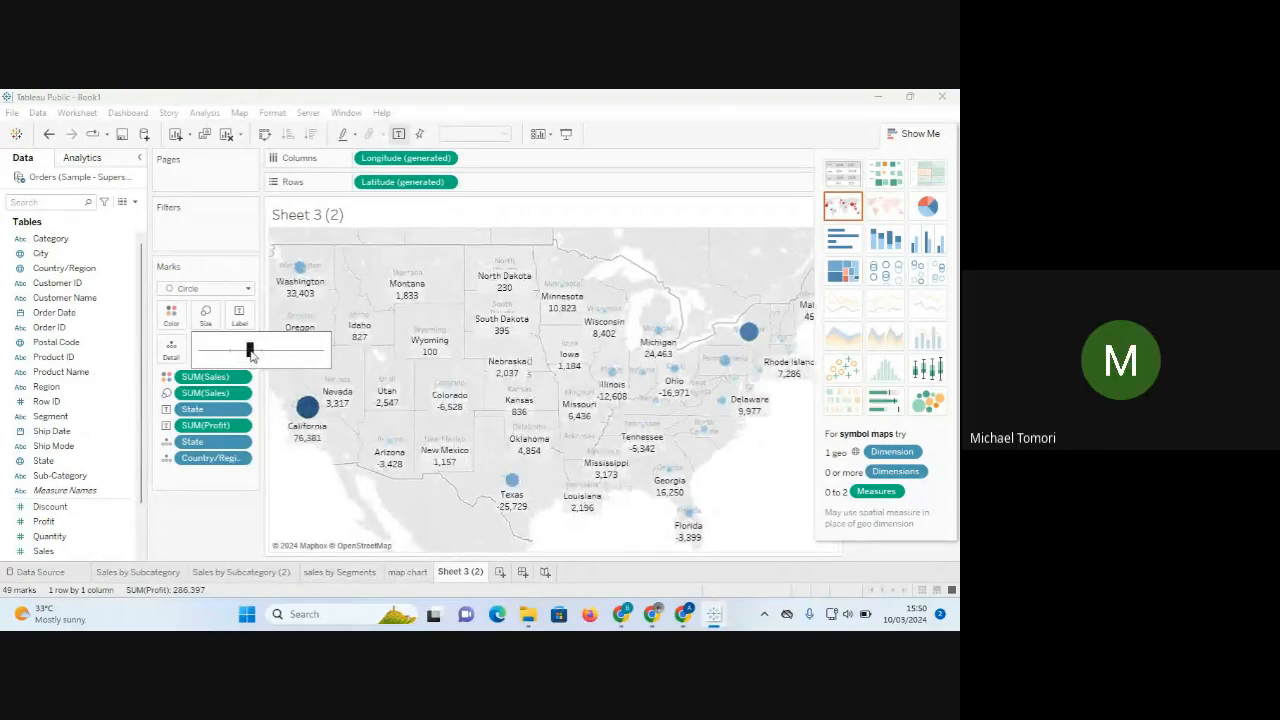
pyautogui.moveTo(257, 358); pyautogui.dragTo(263, 361)
pyautogui.click(297, 498)
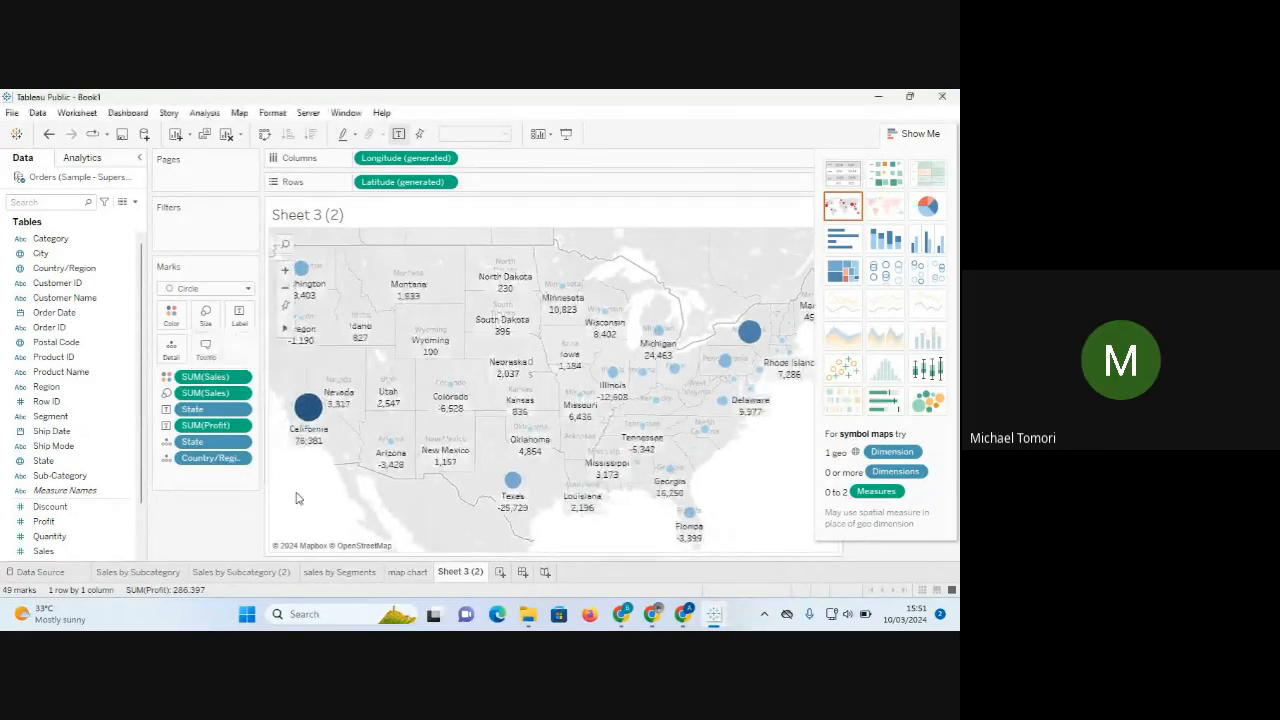
pyautogui.click(855, 216)
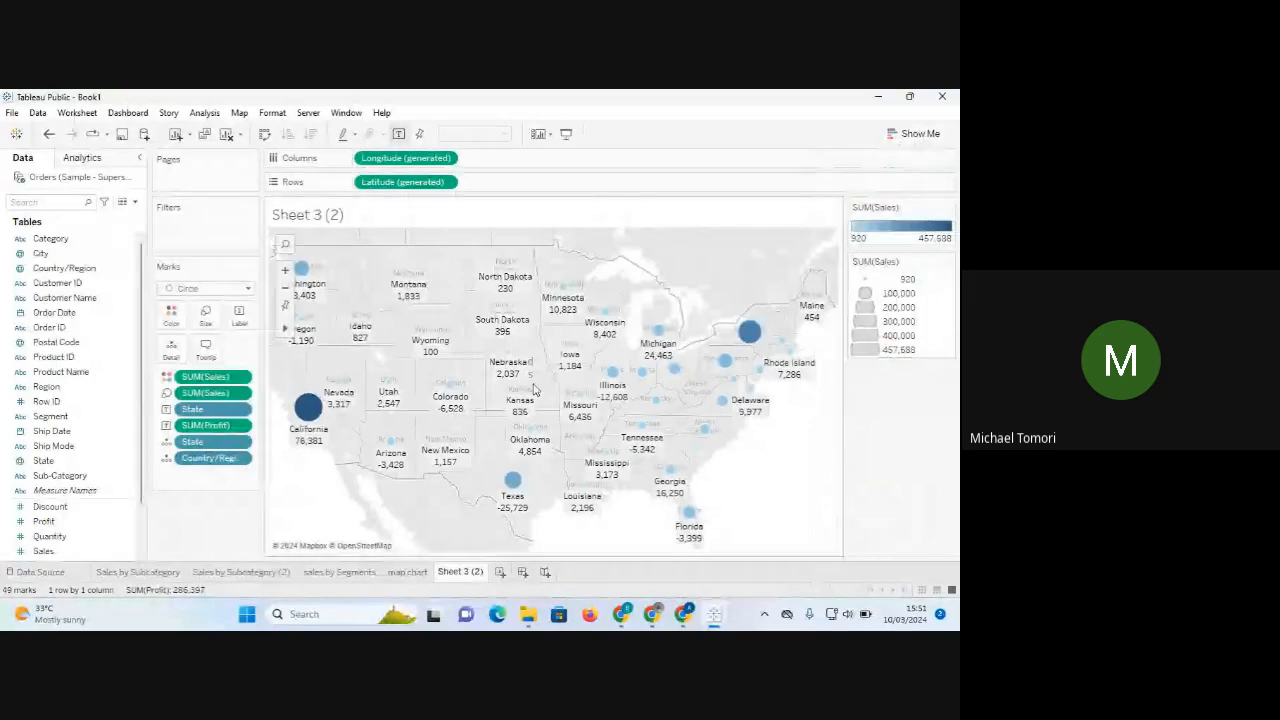
# Fine-tune the circle Size slider, shrinking then enlarging the sales-sized state circles.
pyautogui.click(205, 315)
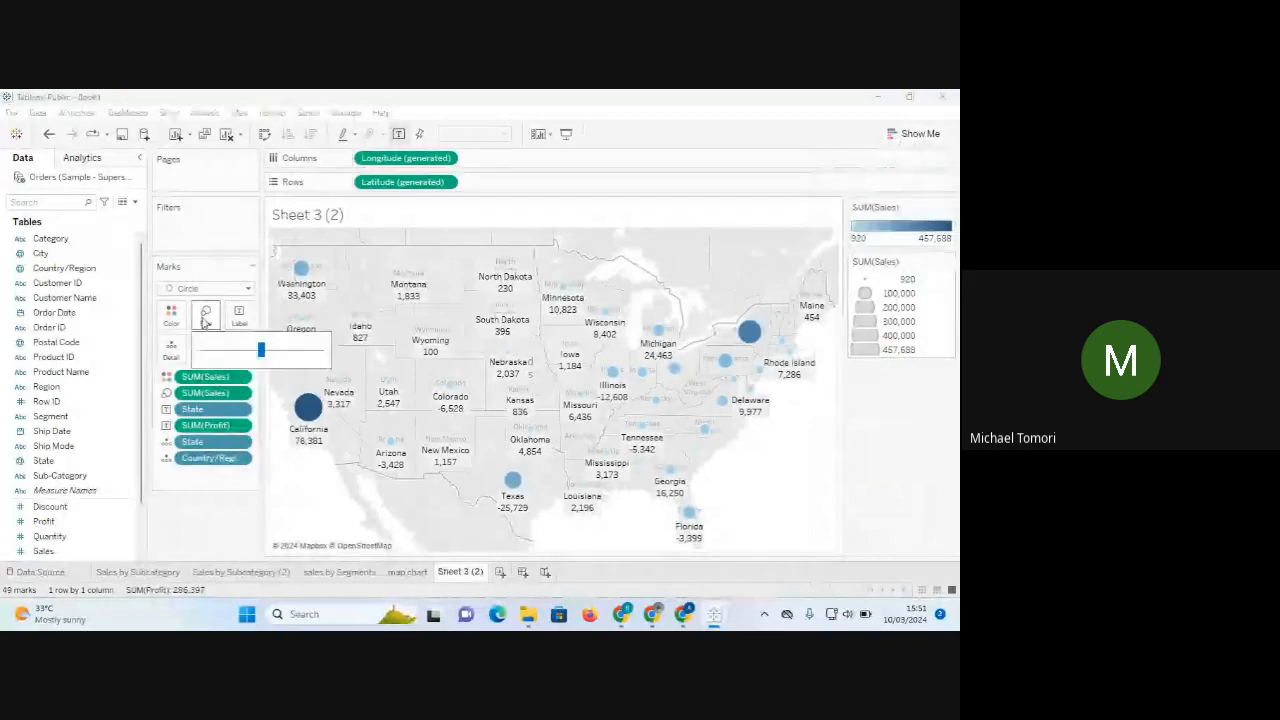
pyautogui.click(205, 316)
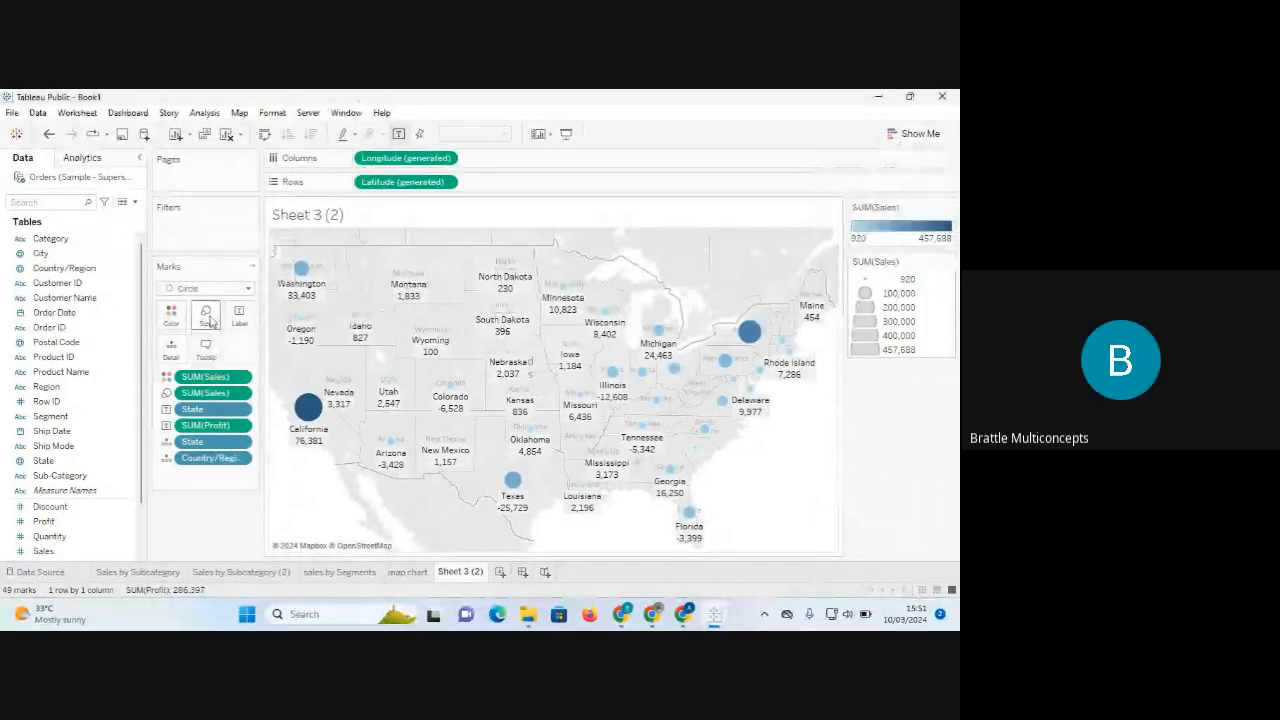
pyautogui.click(205, 316)
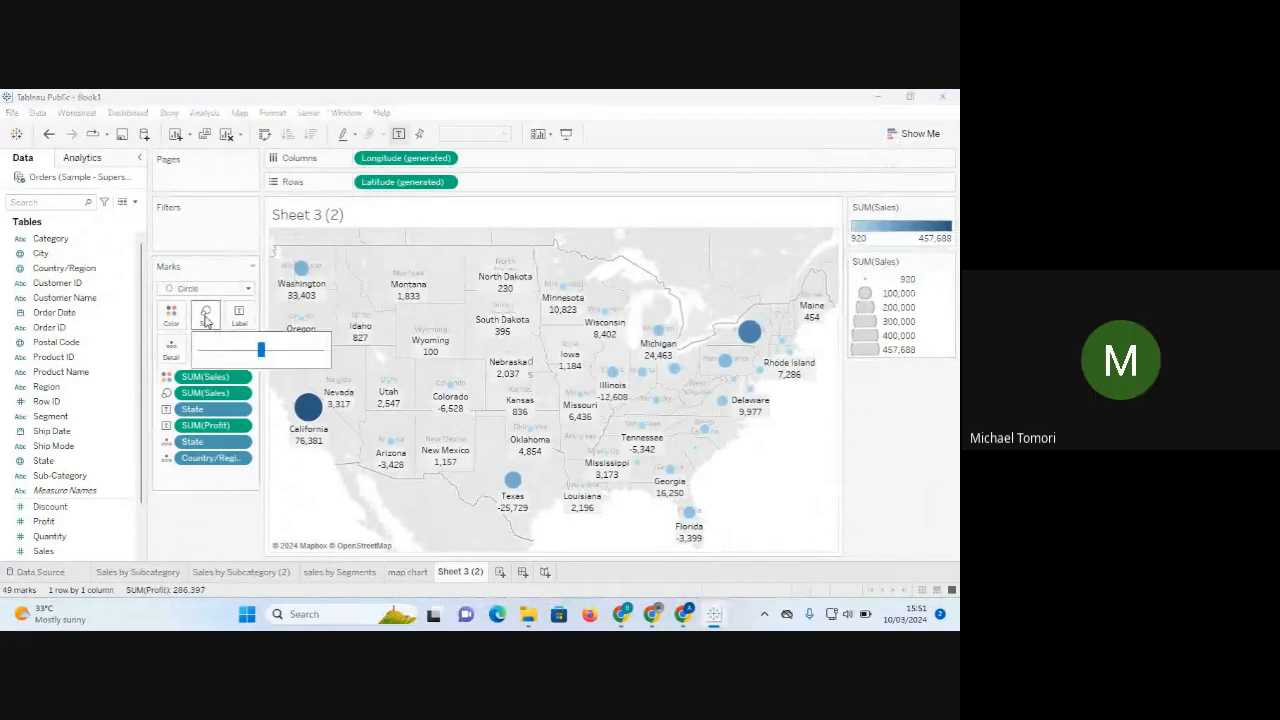
pyautogui.moveTo(260, 350); pyautogui.dragTo(231, 358)
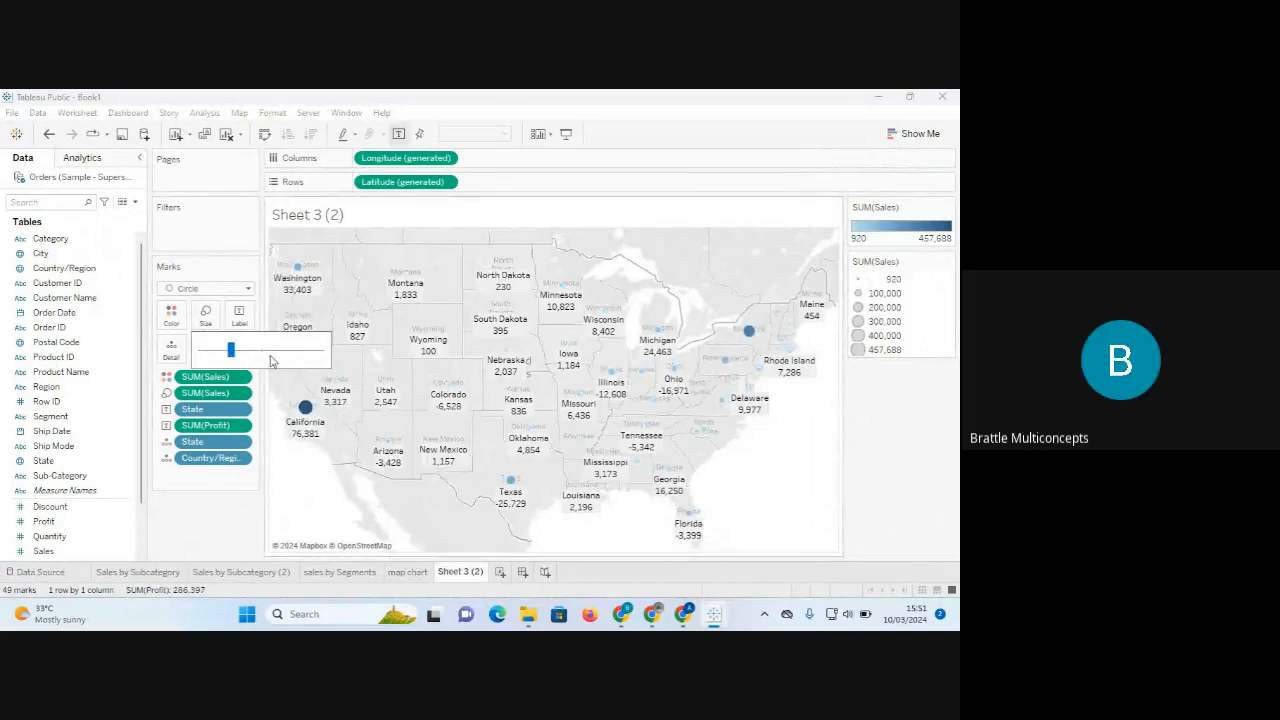
pyautogui.click(214, 330)
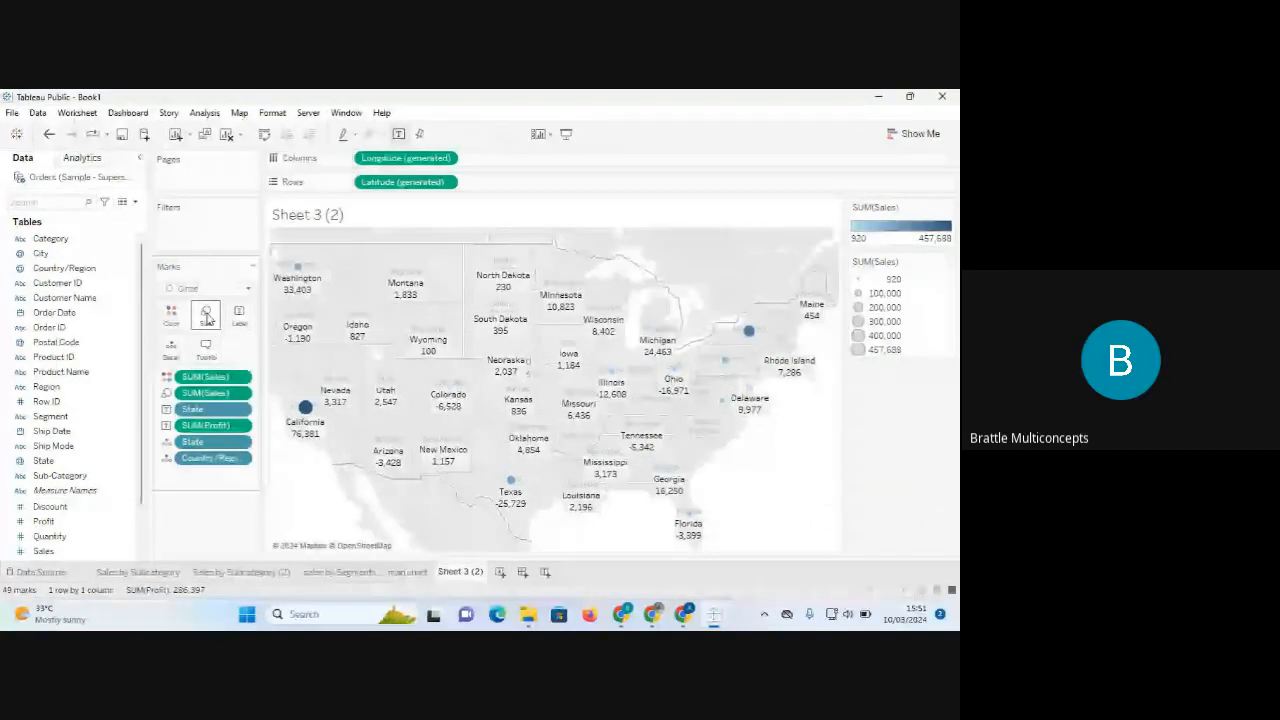
pyautogui.click(214, 330)
pyautogui.moveTo(231, 352); pyautogui.dragTo(260, 355)
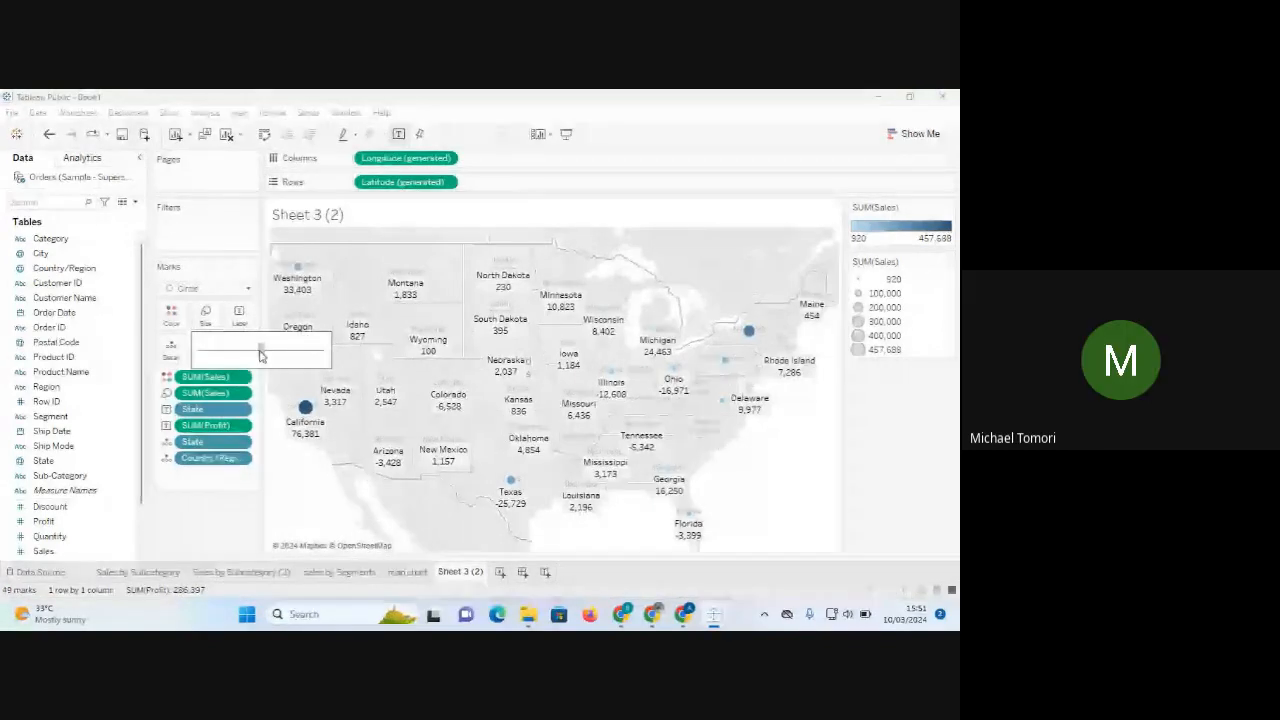
pyautogui.click(803, 478)
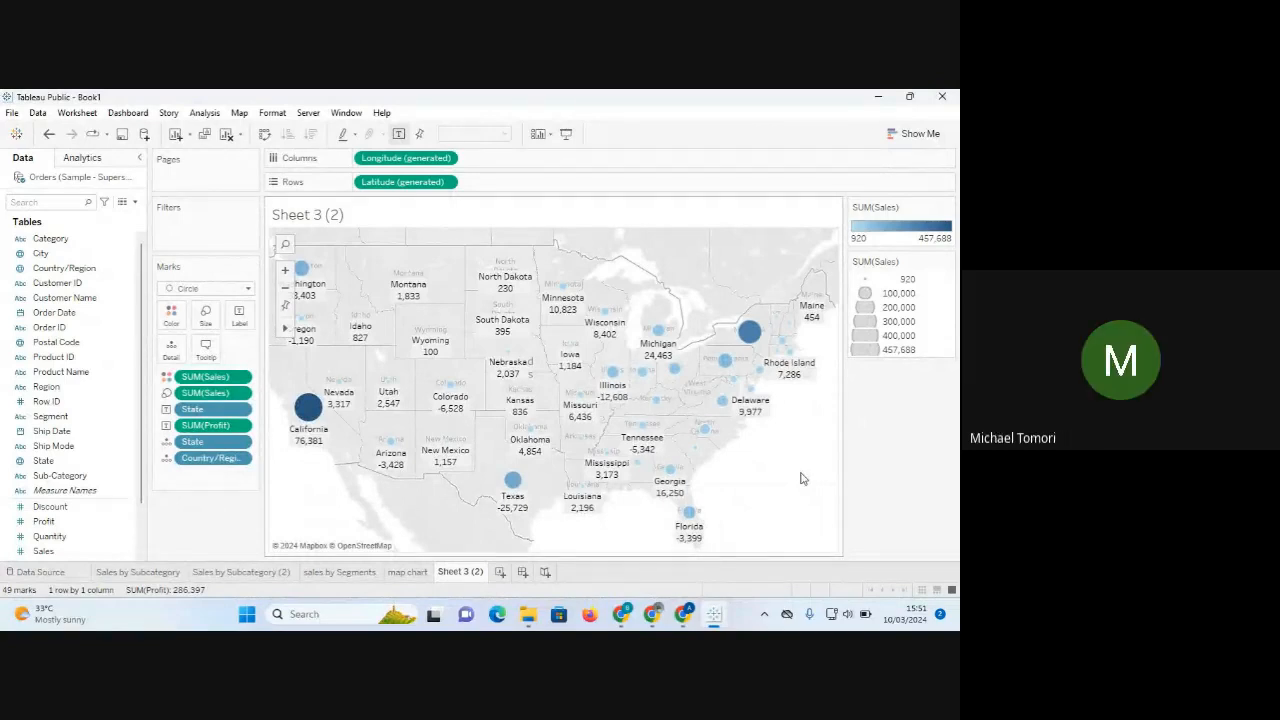
# Enlarge the sales by Segments pie chart with the Size slider, then return to the map chart sheet.
pyautogui.click(345, 572)
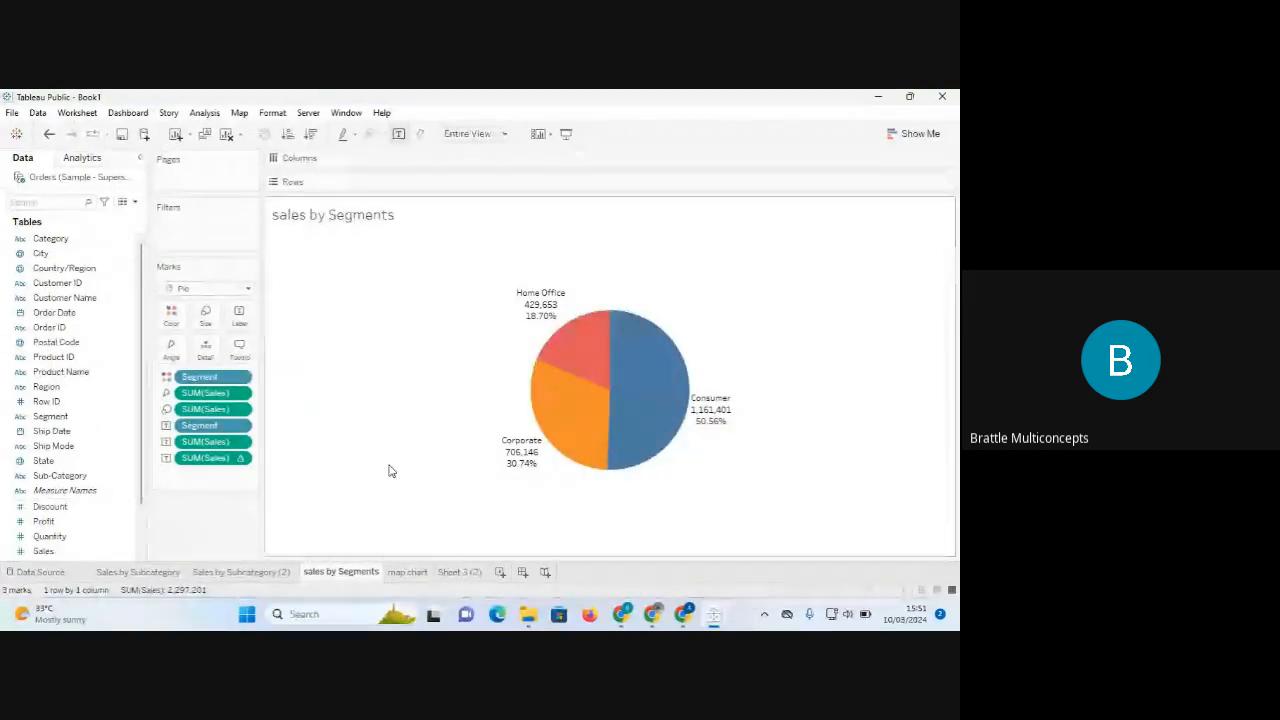
pyautogui.click(205, 315)
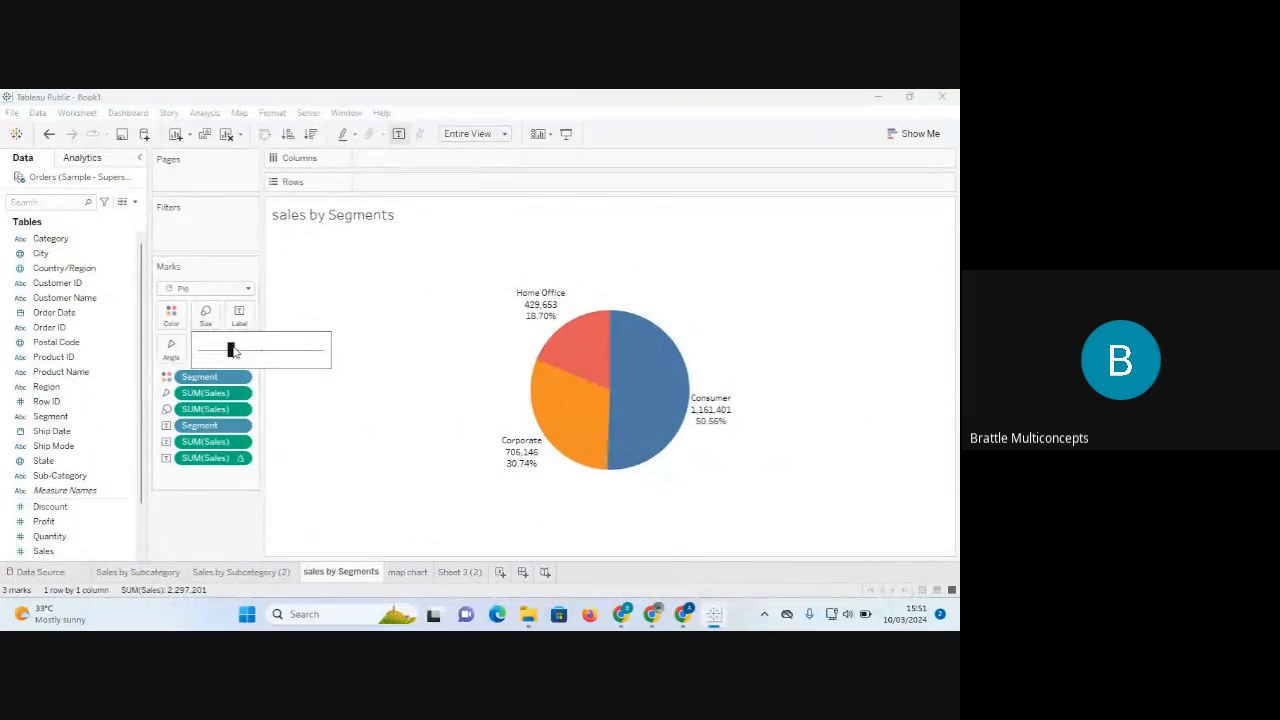
pyautogui.moveTo(231, 350)
pyautogui.mouseDown()
pyautogui.moveTo(261, 351)
pyautogui.moveTo(248, 351)
pyautogui.mouseUp()
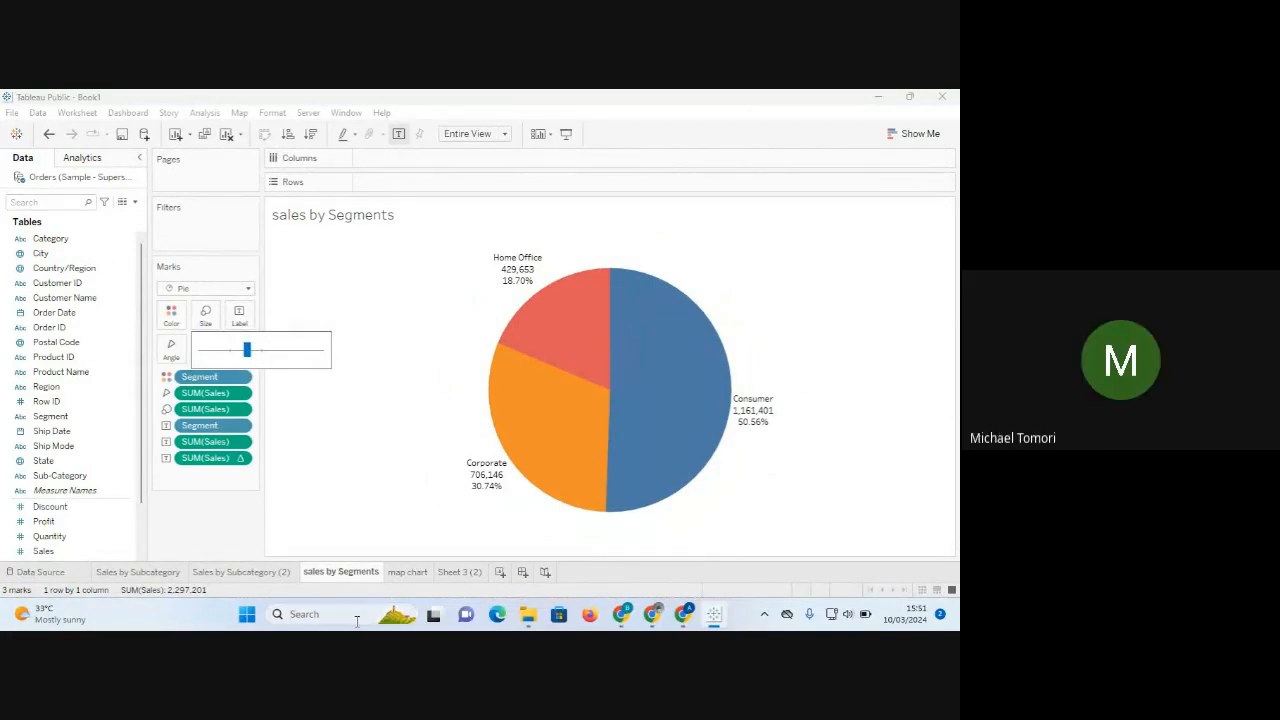
pyautogui.click(224, 536)
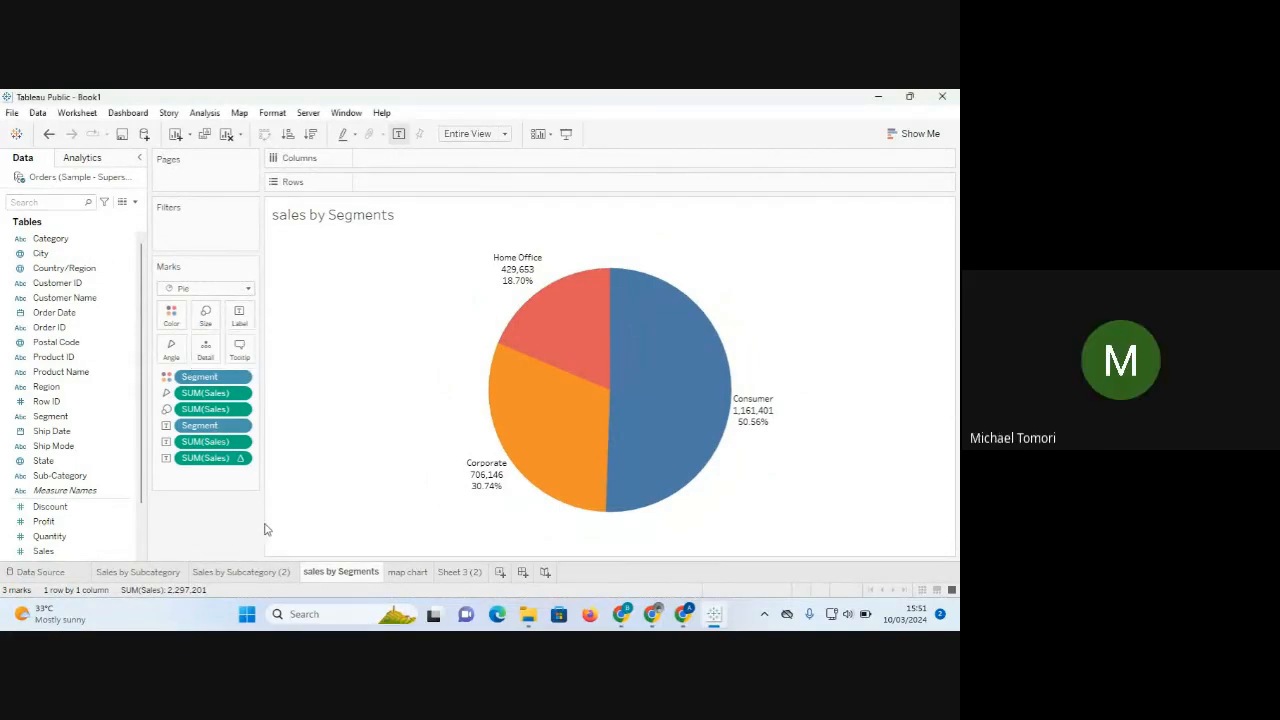
pyautogui.click(404, 576)
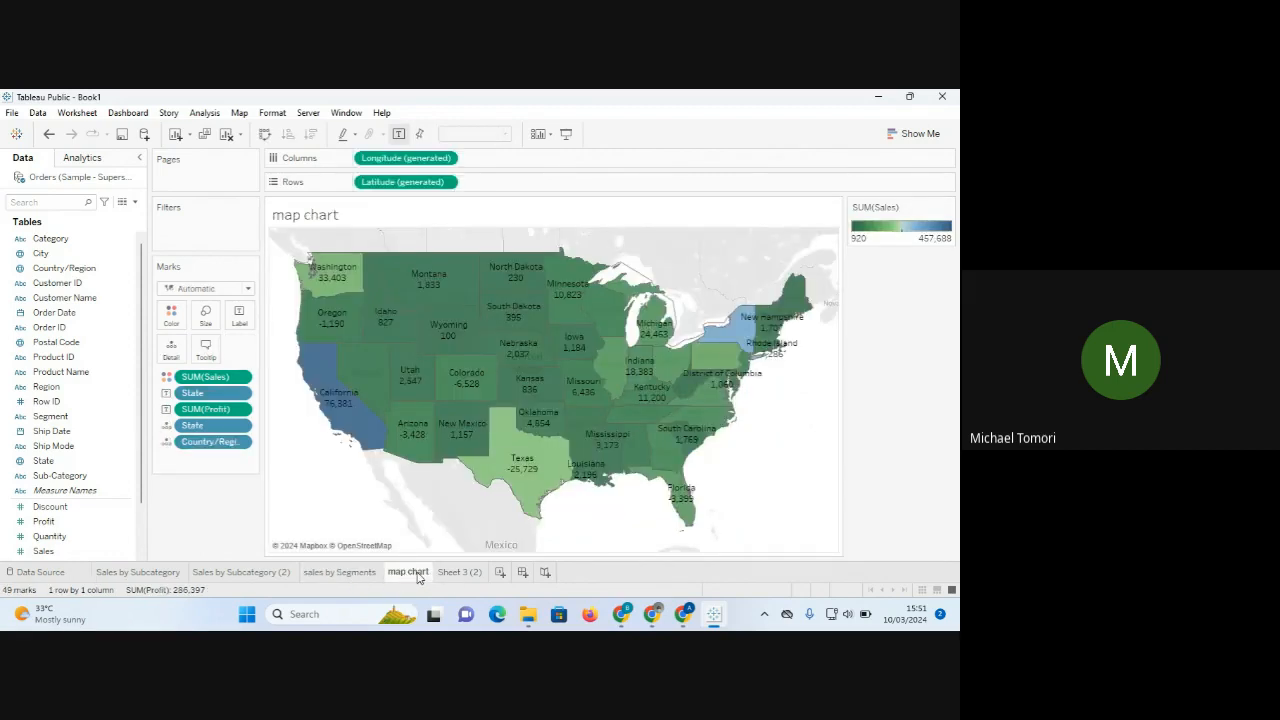
# Return to the Sheet 3 (2) circle map, leaving its Marks type set to Circle.
pyautogui.click(470, 575)
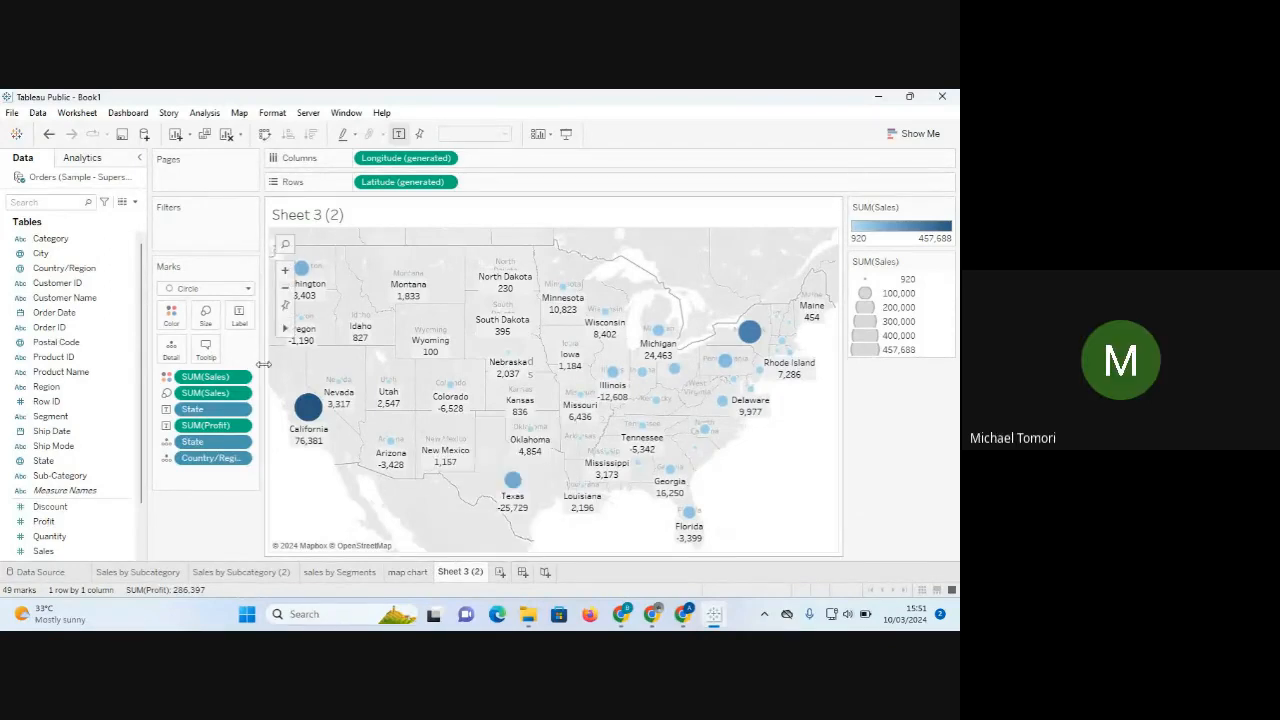
pyautogui.moveTo(463, 579)
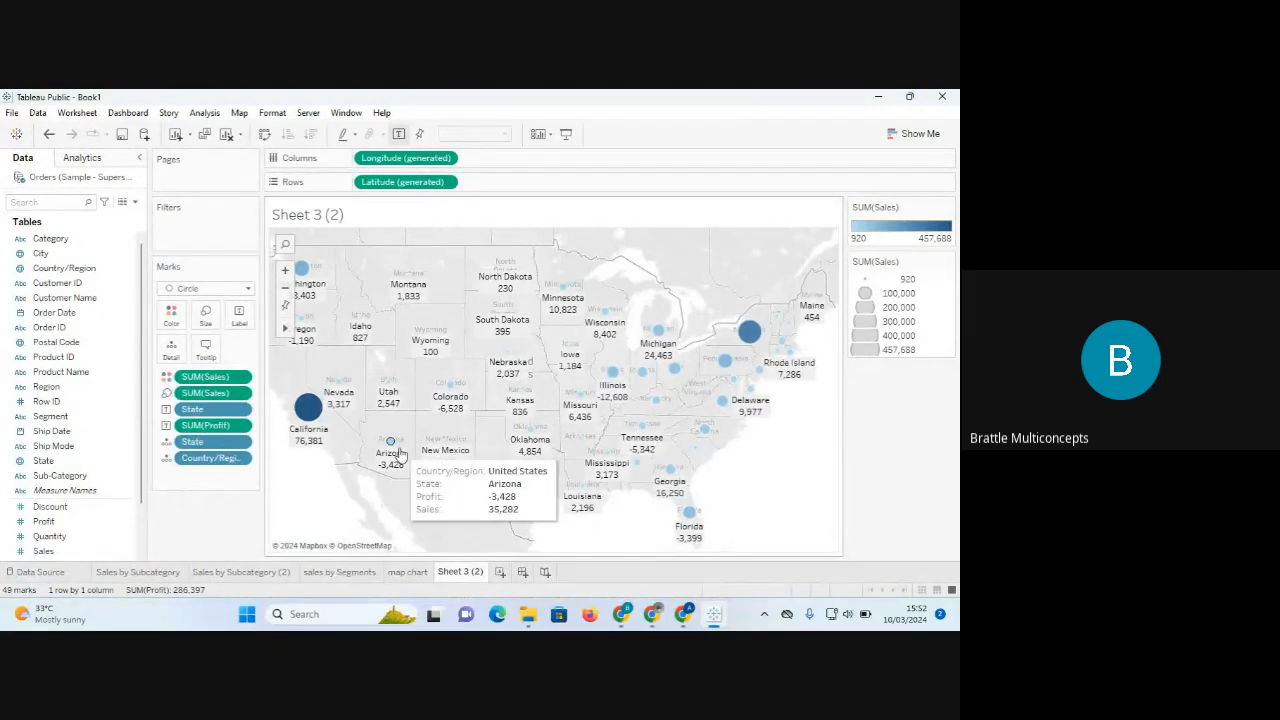
pyautogui.click(248, 289)
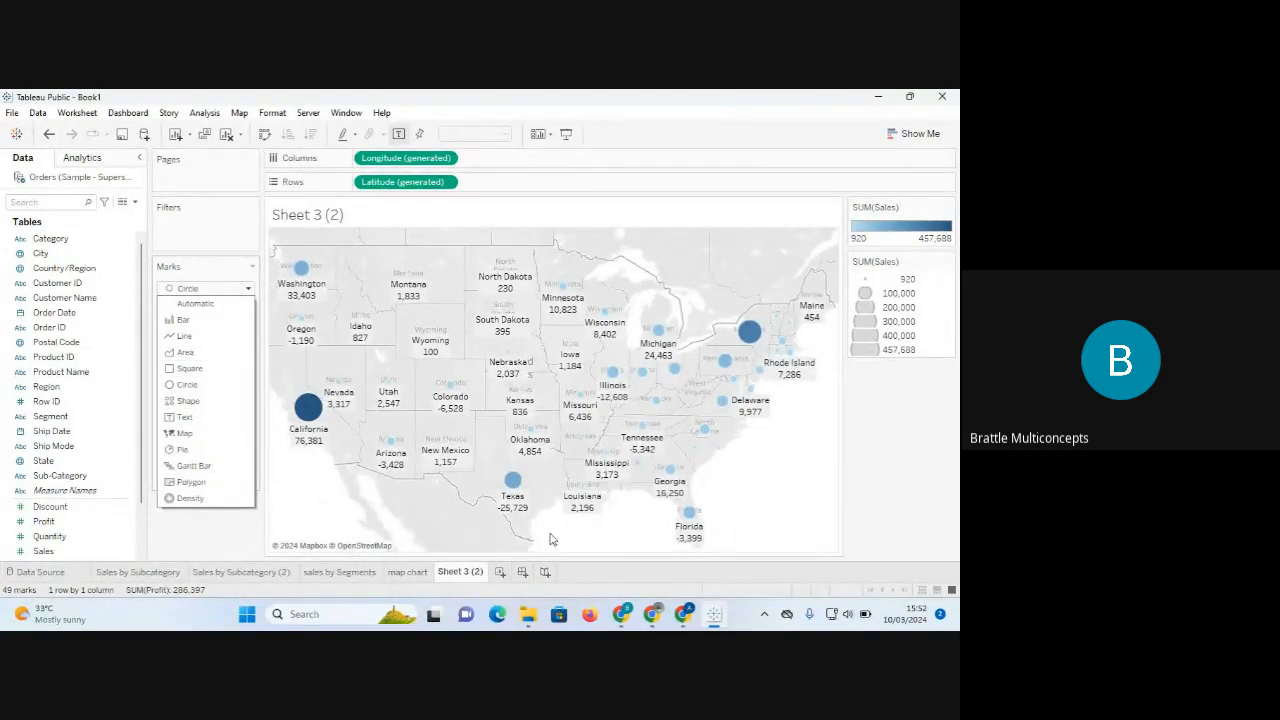
pyautogui.click(793, 528)
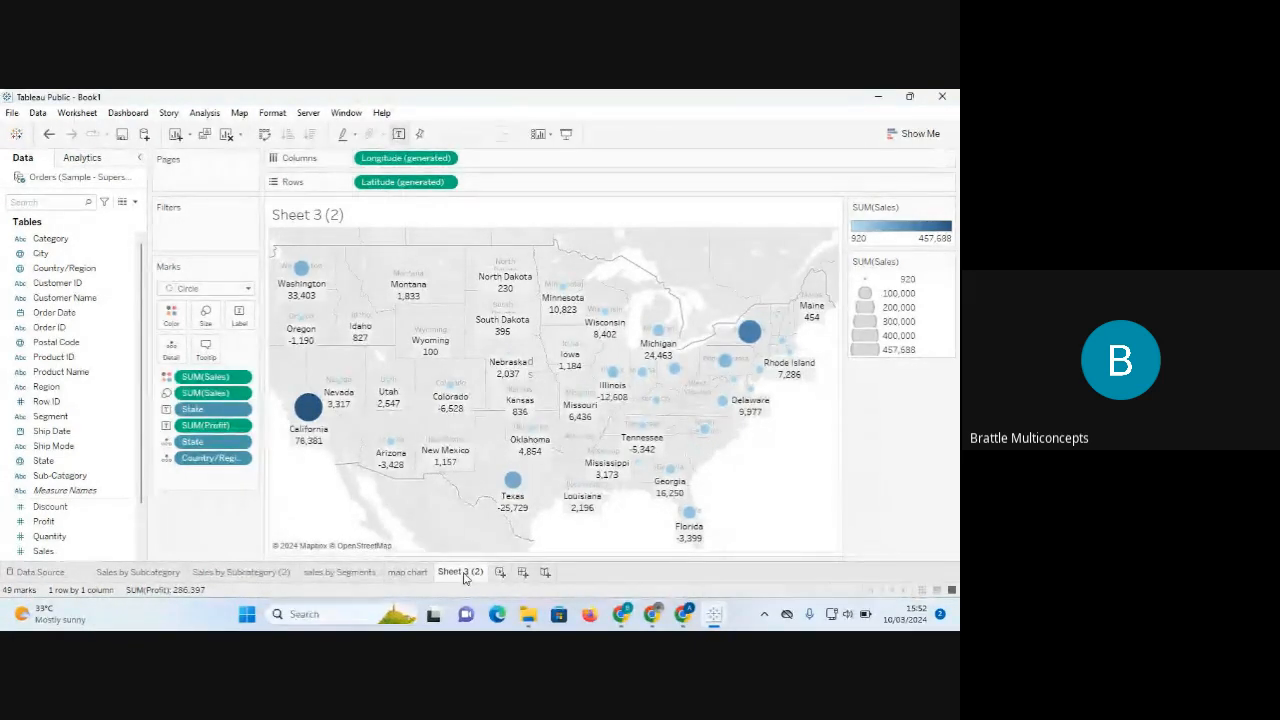
# Rename Sheet 3 (2) to 'map circle' and add a new blank worksheet, Sheet 6.
pyautogui.rightClick(464, 578)
pyautogui.click(518, 417)
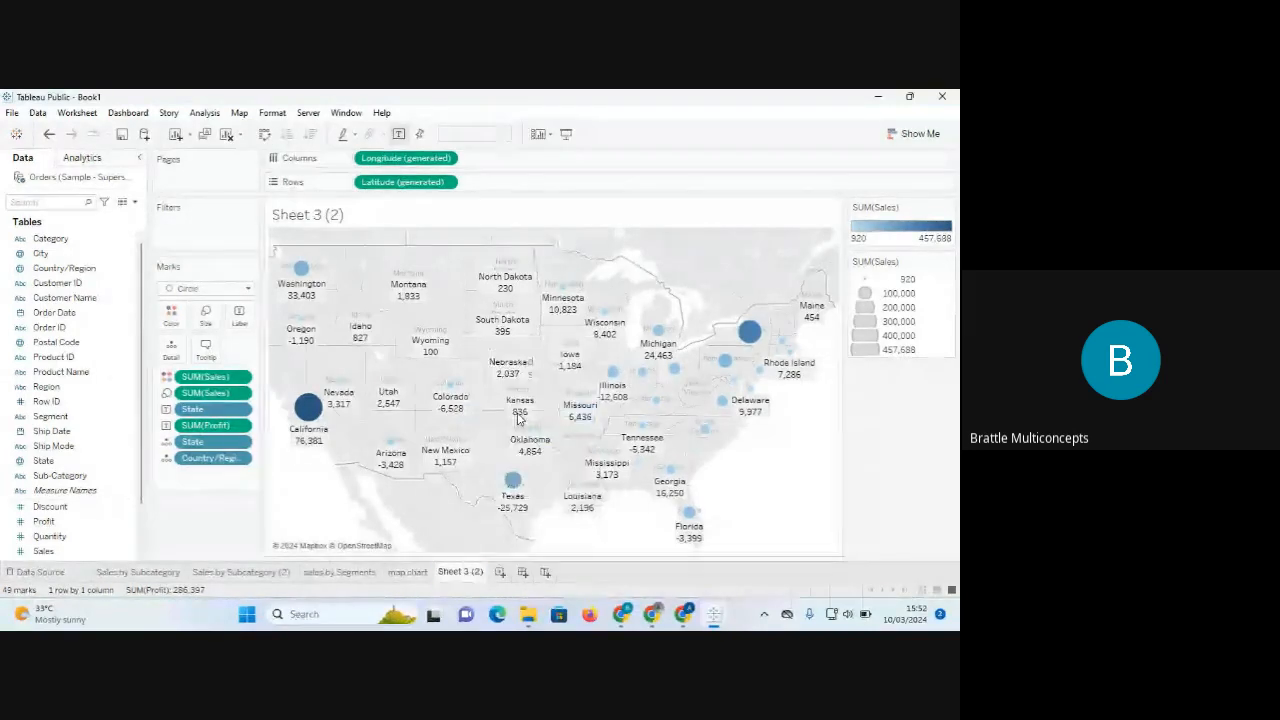
pyautogui.write('map')
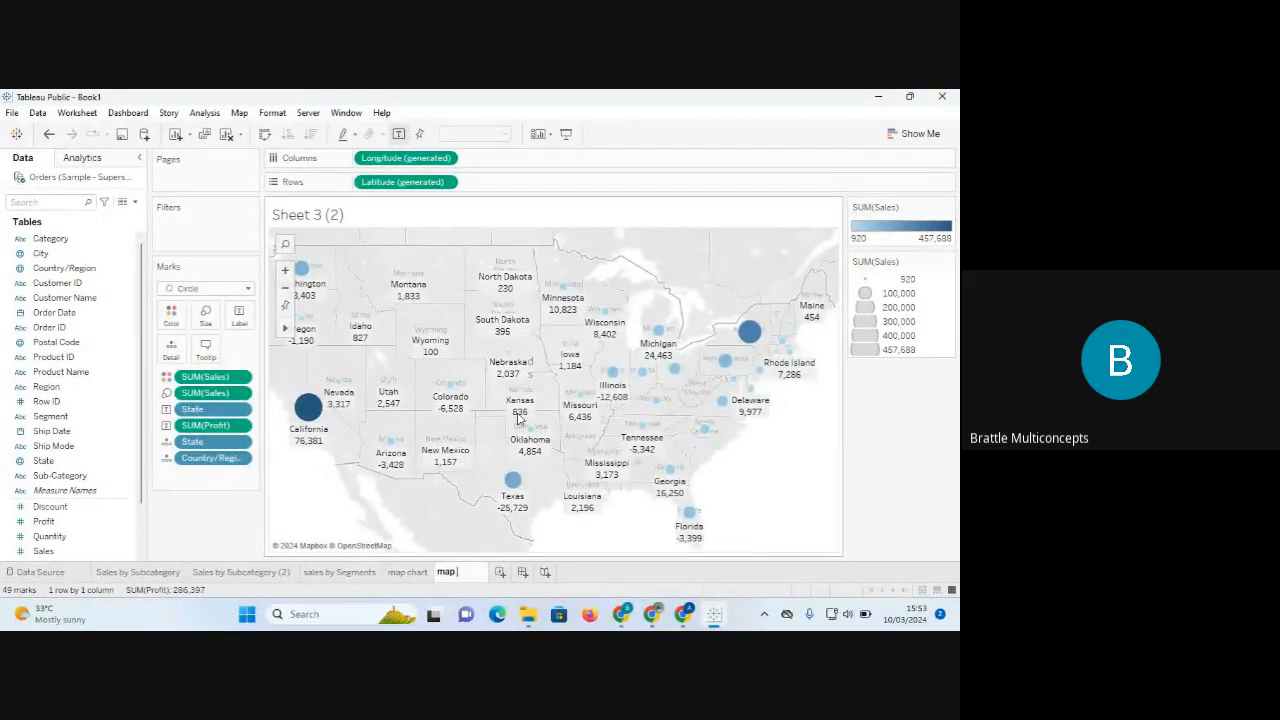
pyautogui.write(' circle')
pyautogui.press('Return')
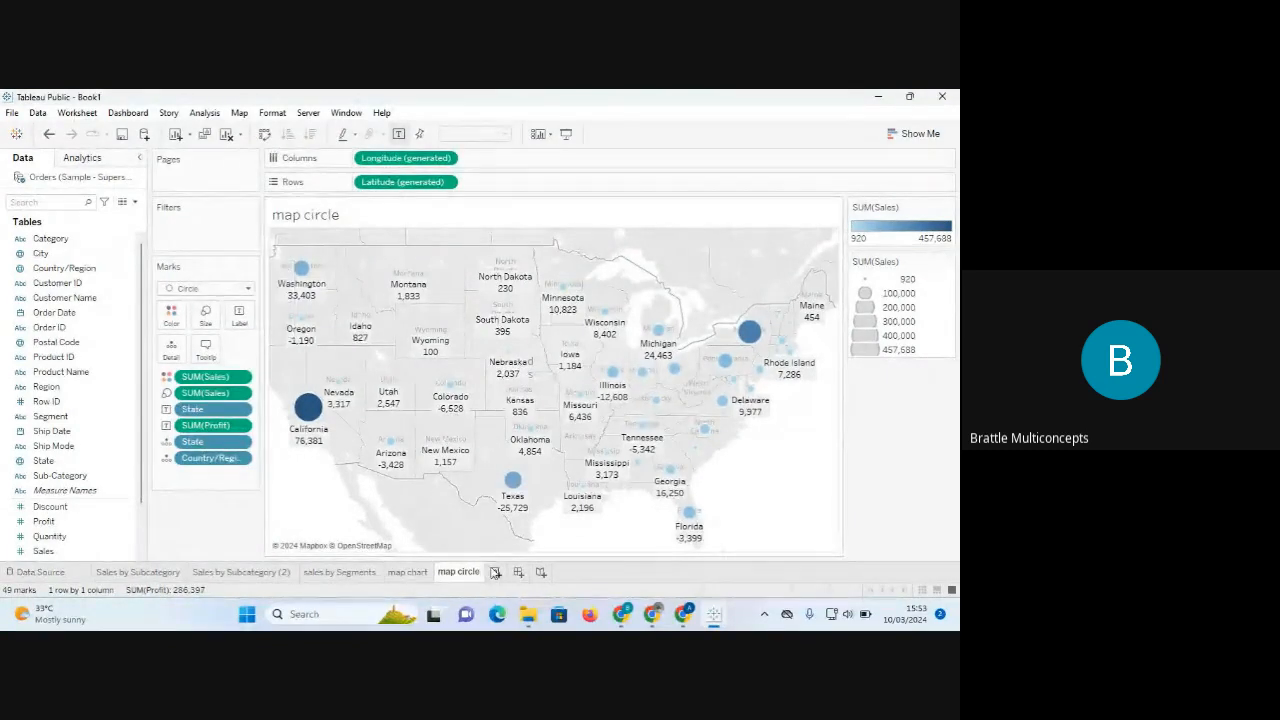
pyautogui.click(494, 572)
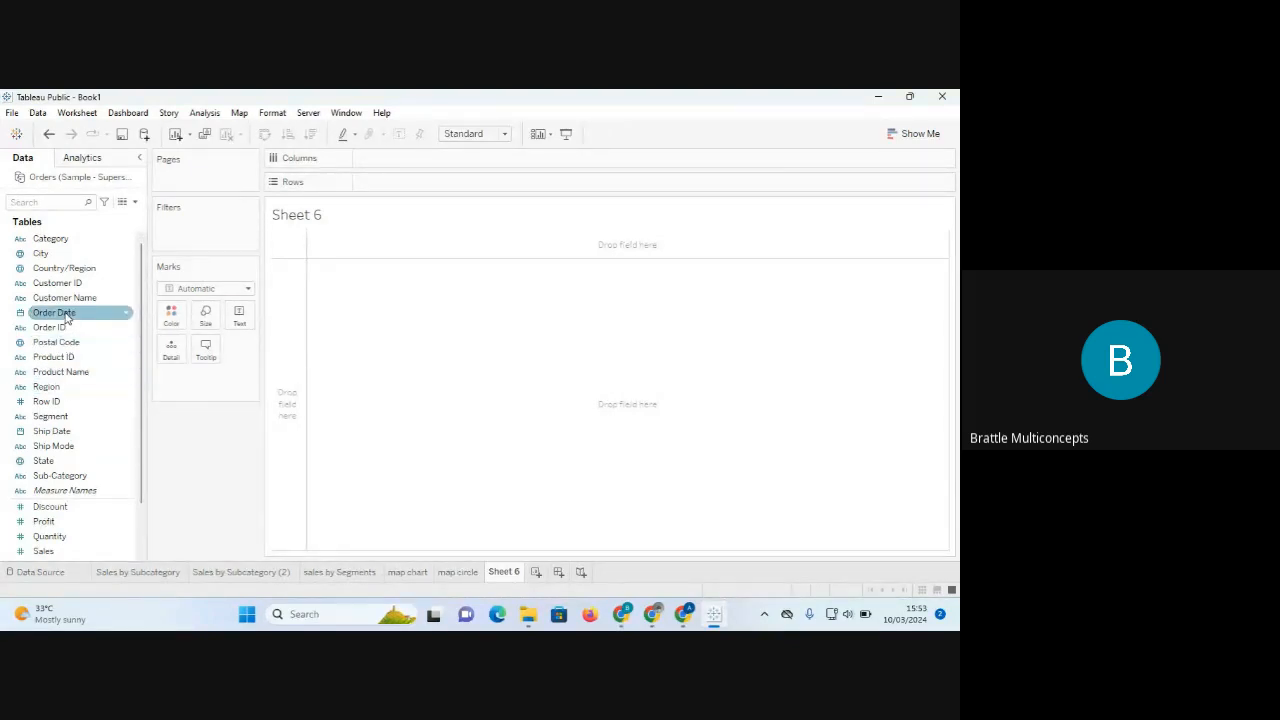
# Put Order Date on Columns and drill down from YEAR to QUARTER to MONTH.
pyautogui.moveTo(66, 318); pyautogui.dragTo(399, 165)
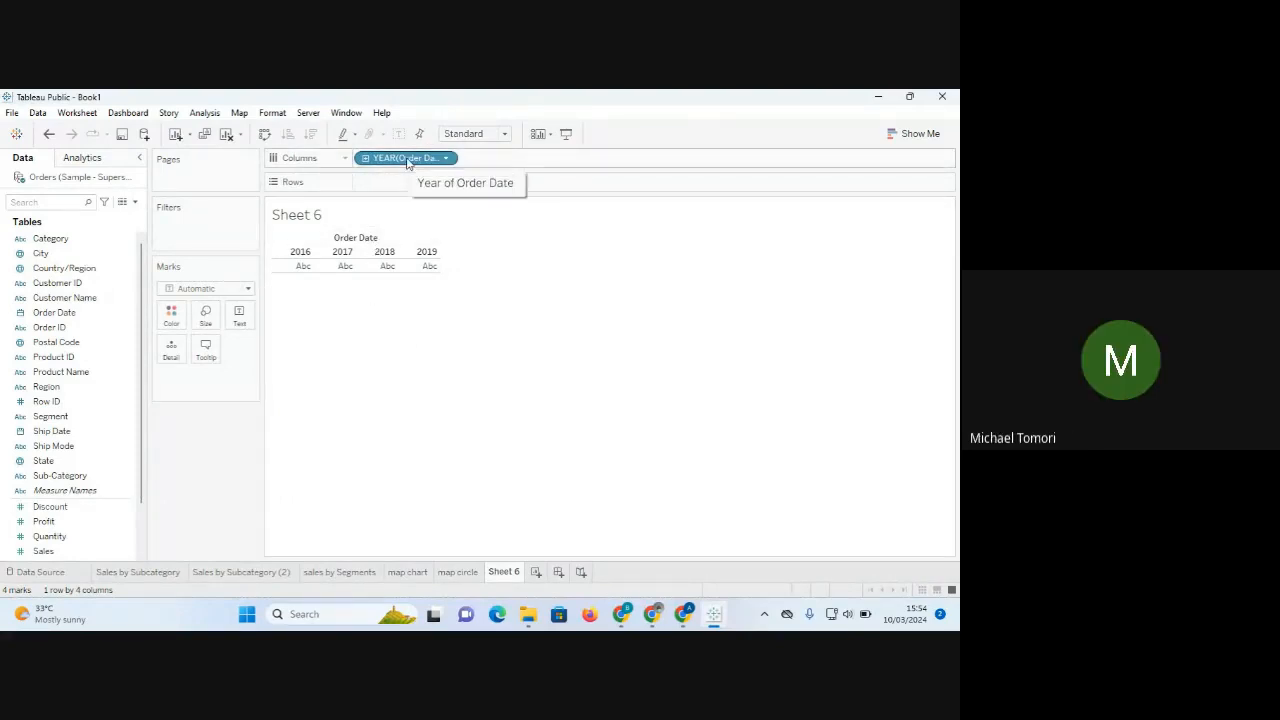
pyautogui.moveTo(407, 163); pyautogui.dragTo(240, 430)
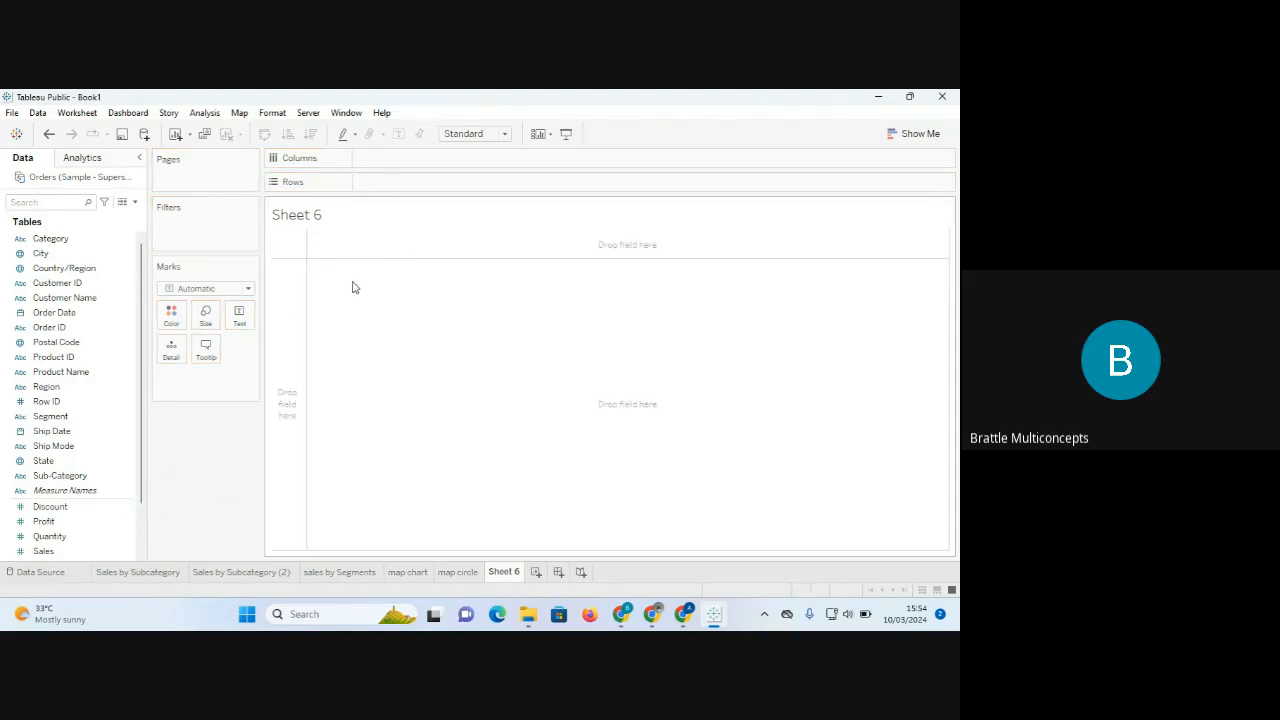
pyautogui.hotkey('ctrl', 'z')
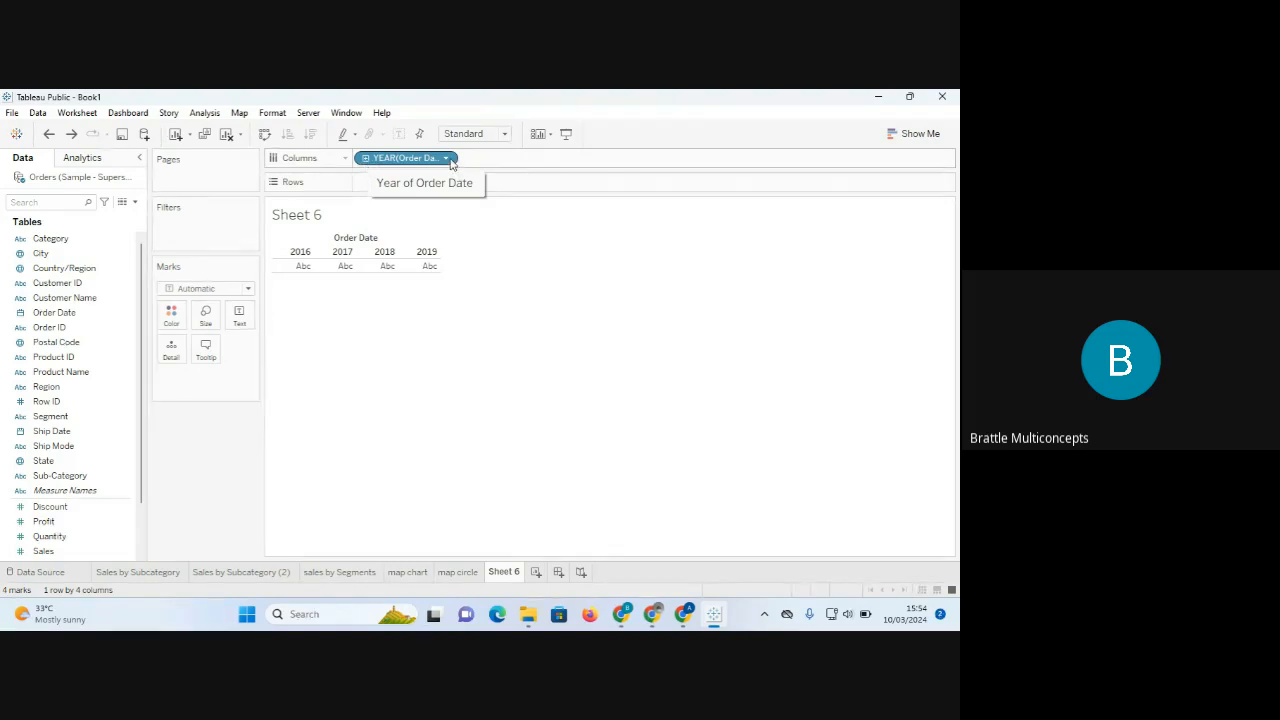
pyautogui.click(366, 159)
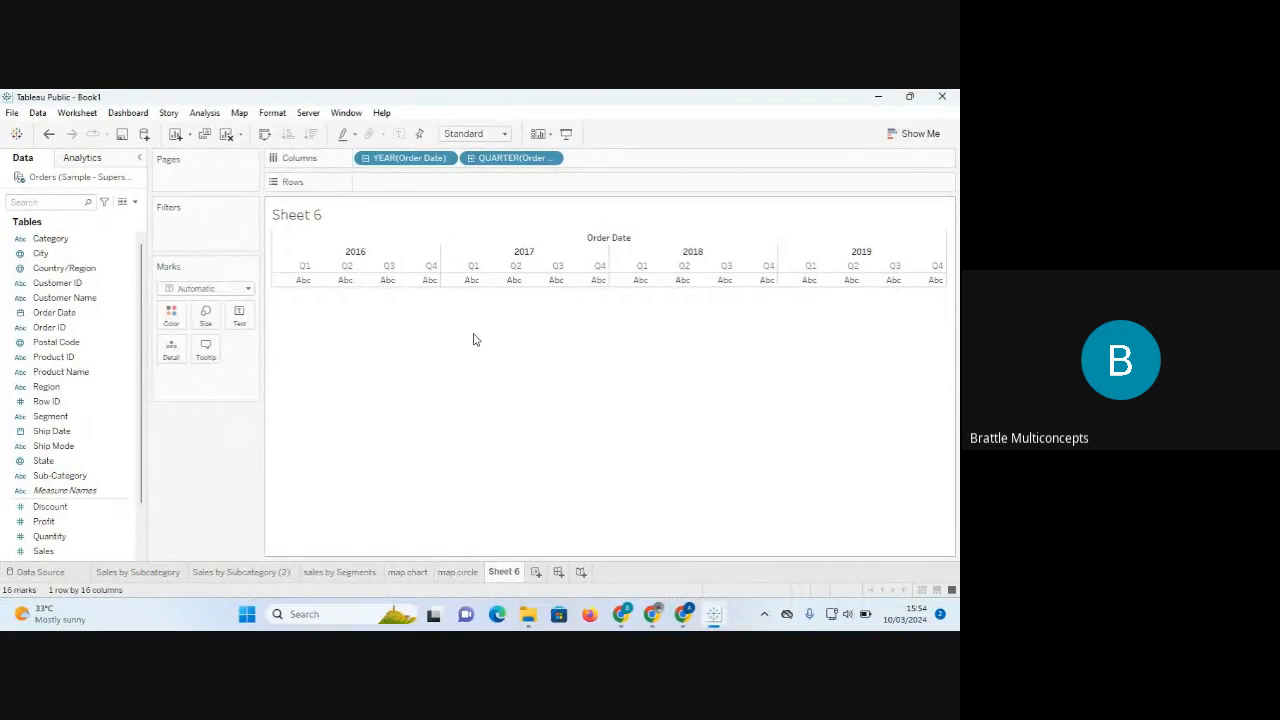
pyautogui.click(471, 159)
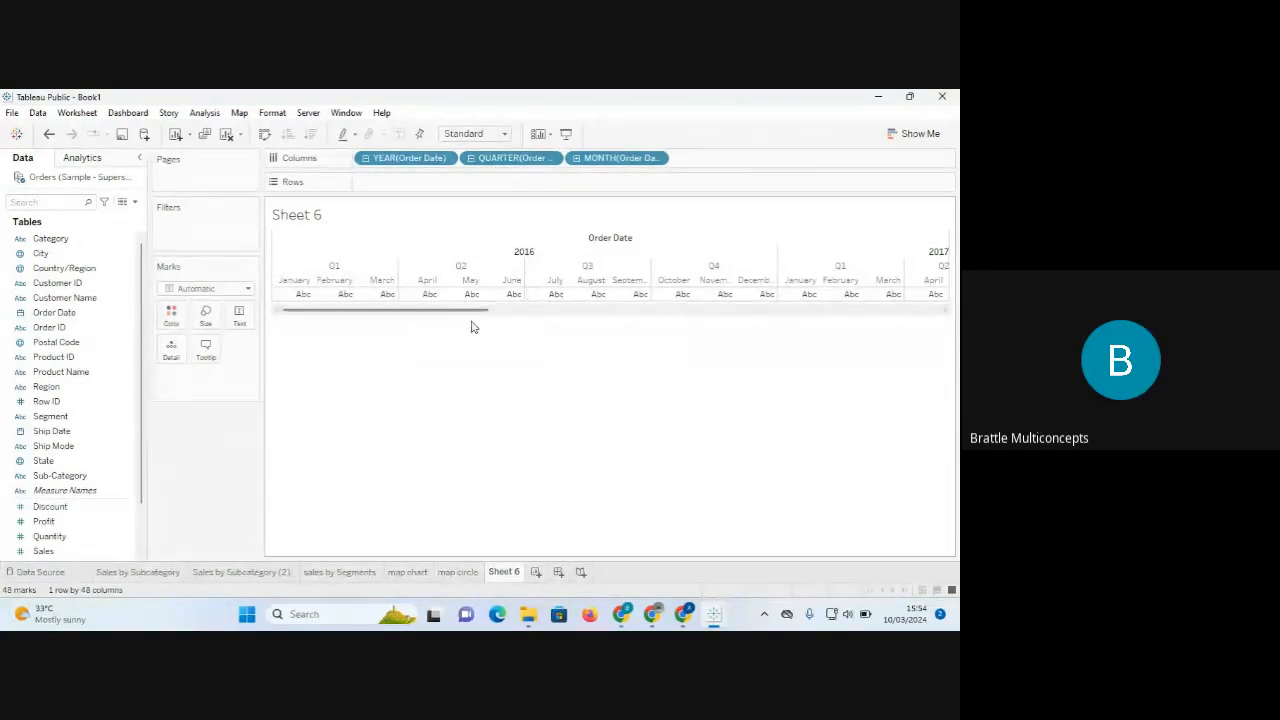
pyautogui.moveTo(466, 312); pyautogui.dragTo(428, 367)
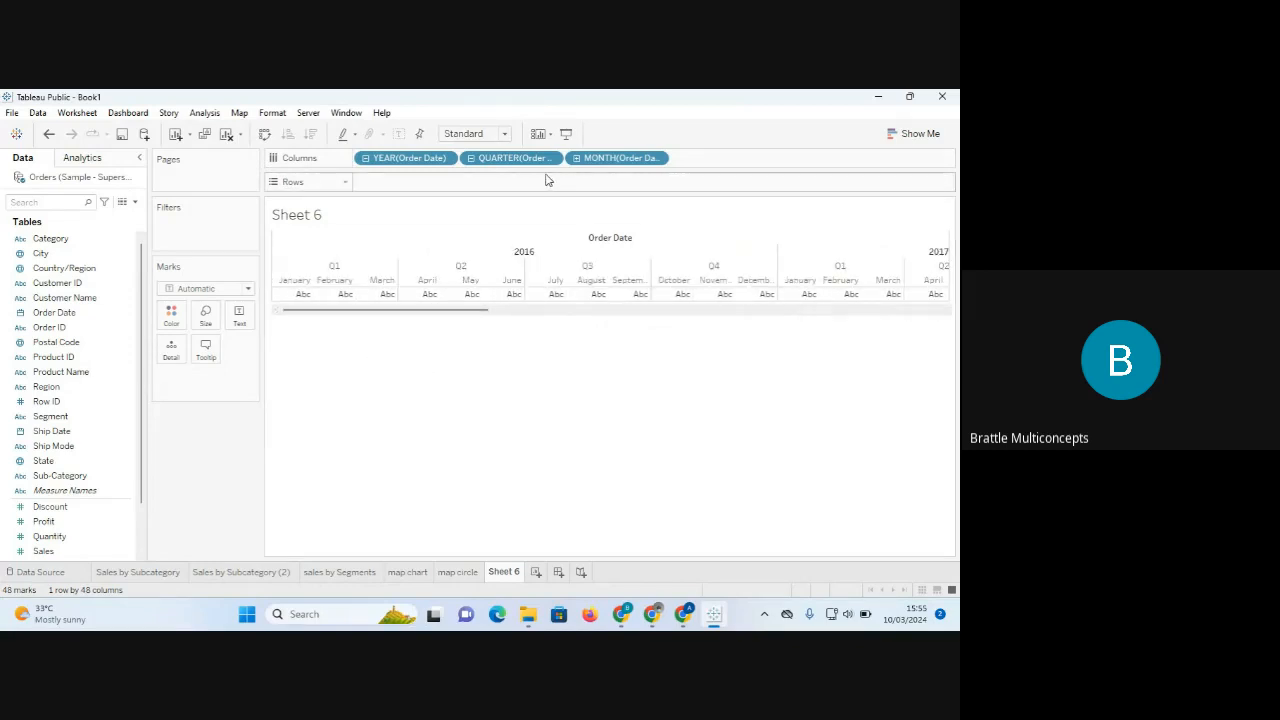
pyautogui.click(80, 552)
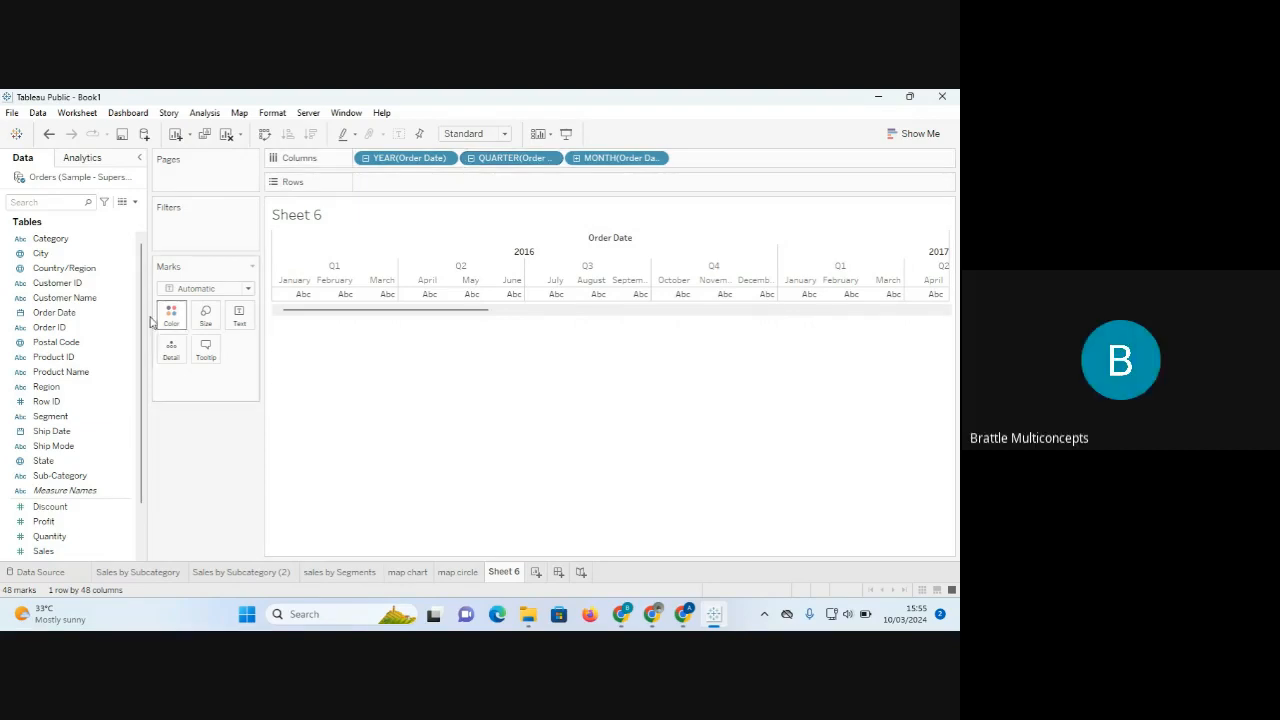
pyautogui.click(48, 284)
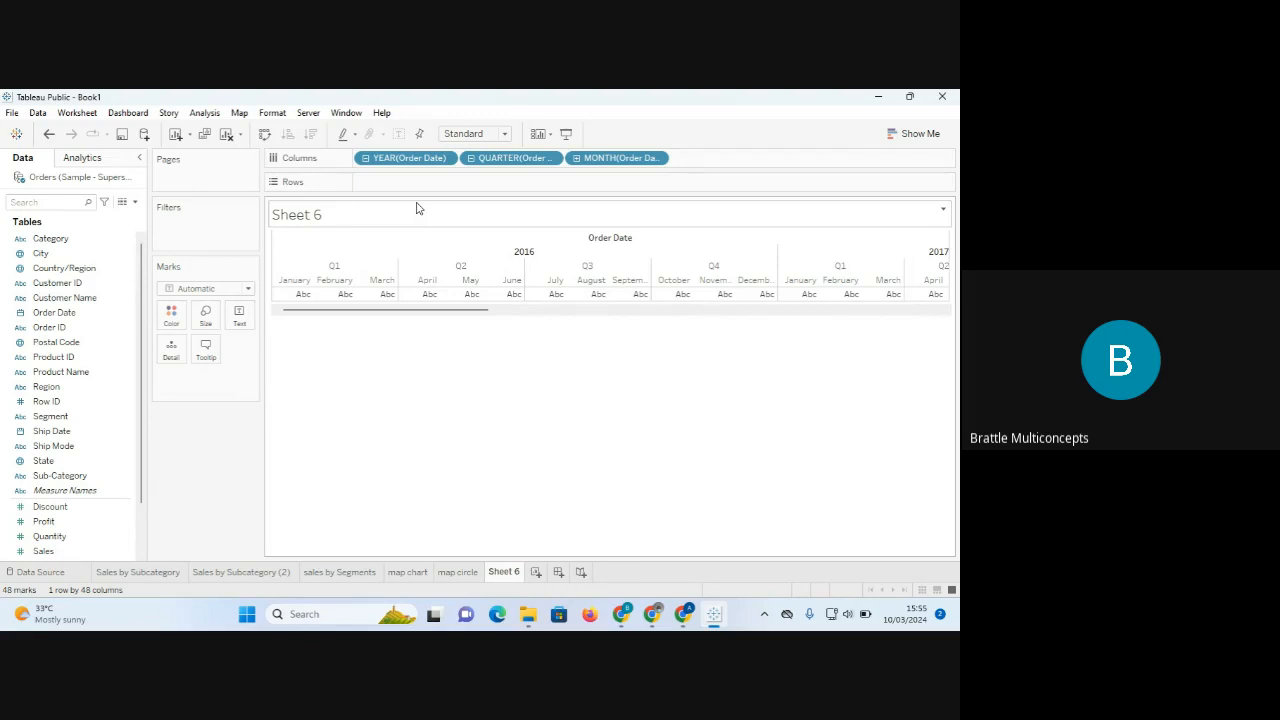
# Plot SUM(Sales) on Rows as a line, try a DAY drill-down, then remove the day level.
pyautogui.click(55, 554)
pyautogui.moveTo(55, 556); pyautogui.dragTo(424, 188)
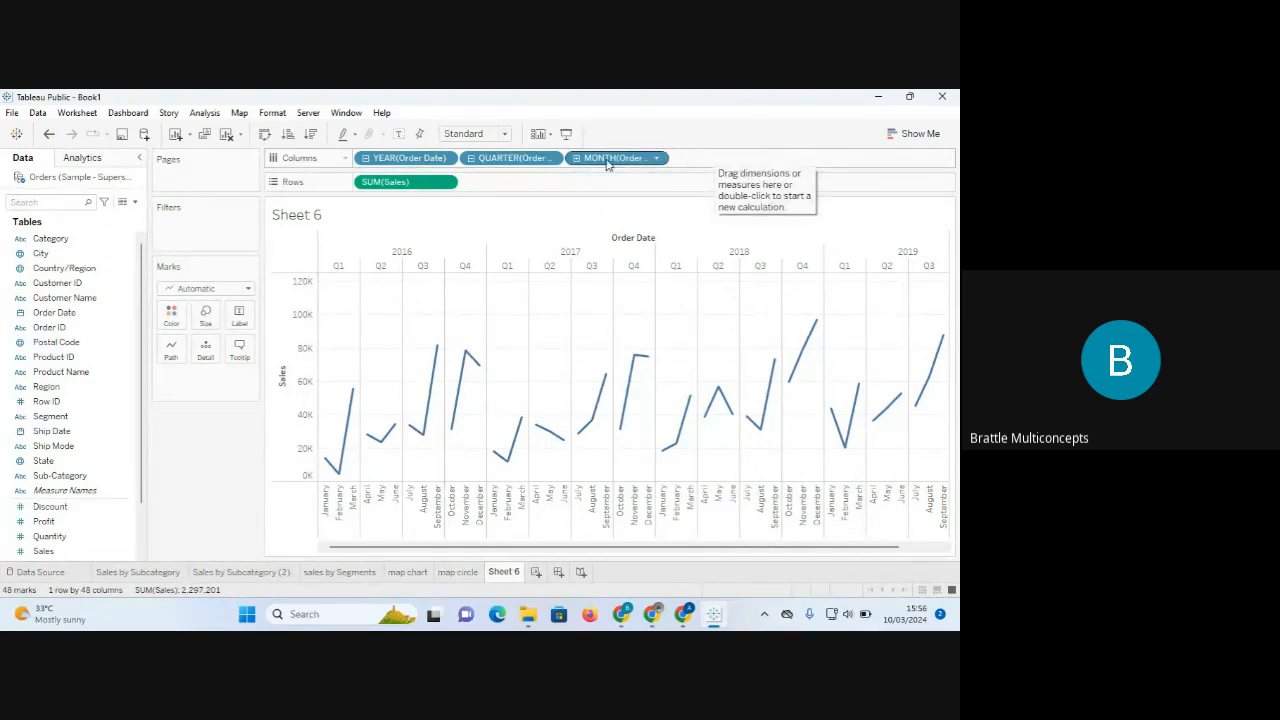
pyautogui.click(576, 158)
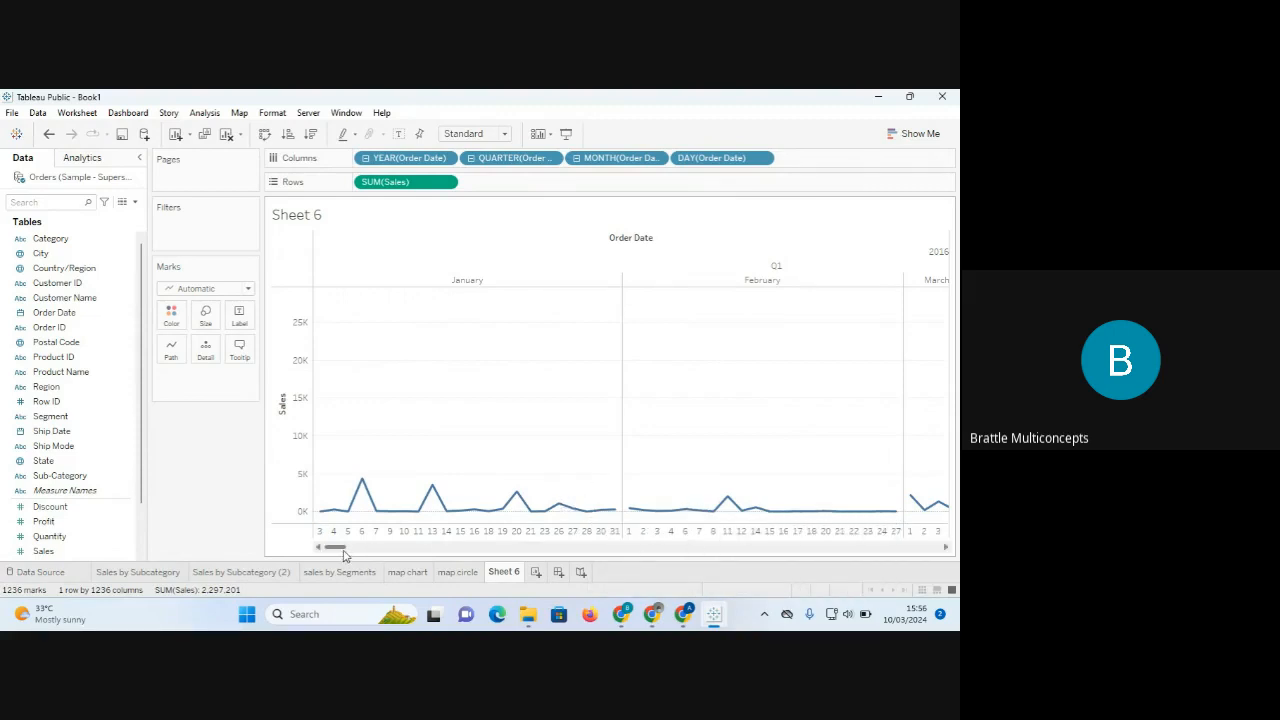
pyautogui.moveTo(343, 553); pyautogui.dragTo(287, 512)
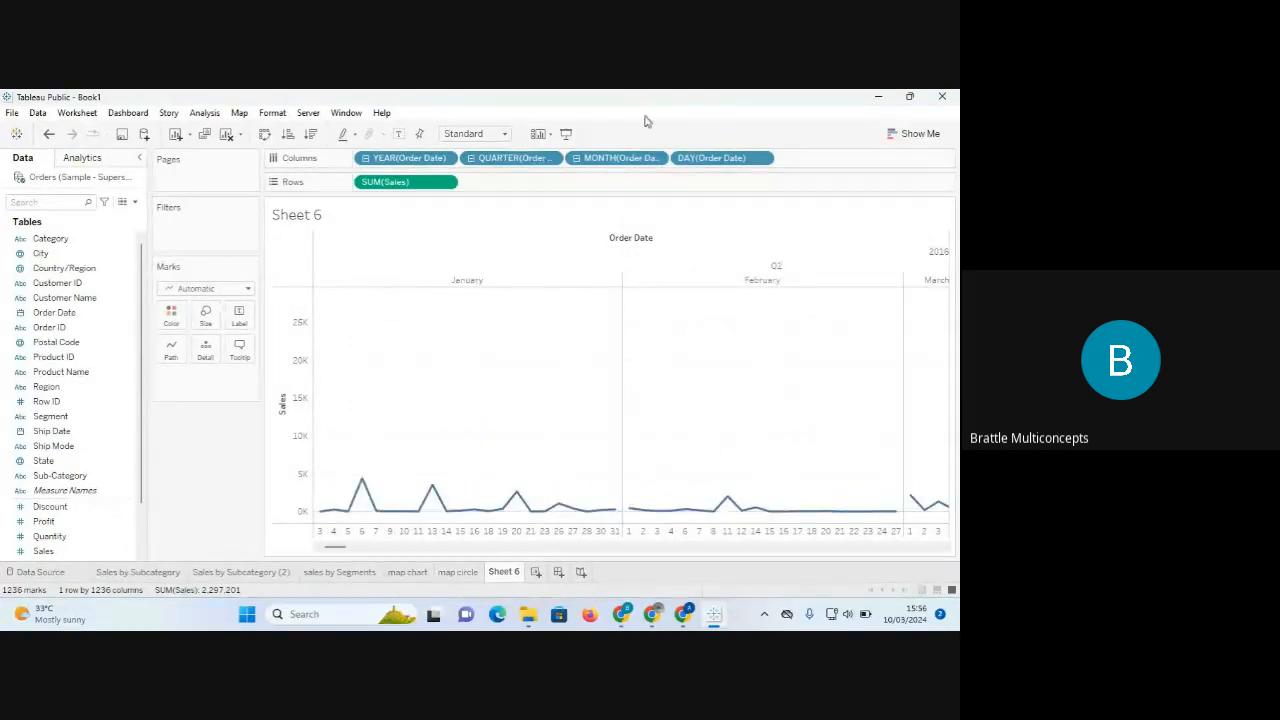
pyautogui.moveTo(711, 158); pyautogui.dragTo(210, 470)
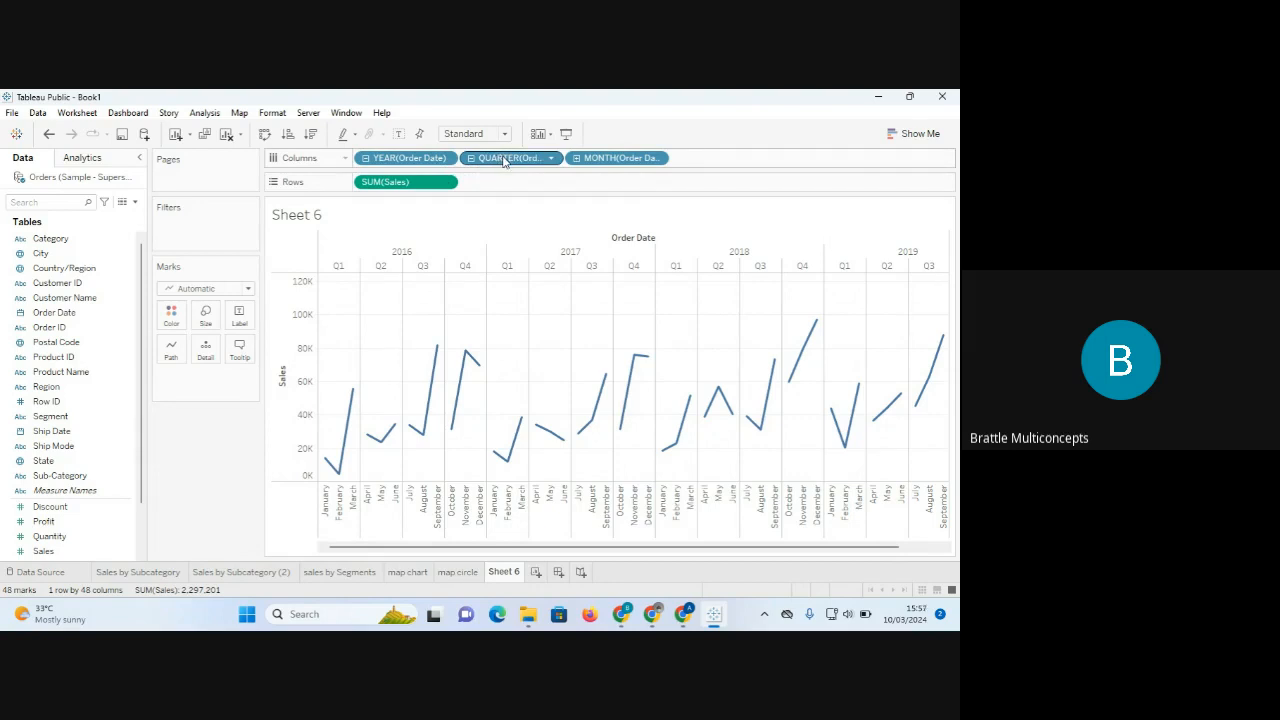
# Remove QUARTER(Order Date) from Columns so the sales line runs by year and month.
pyautogui.moveTo(505, 161); pyautogui.dragTo(198, 507)
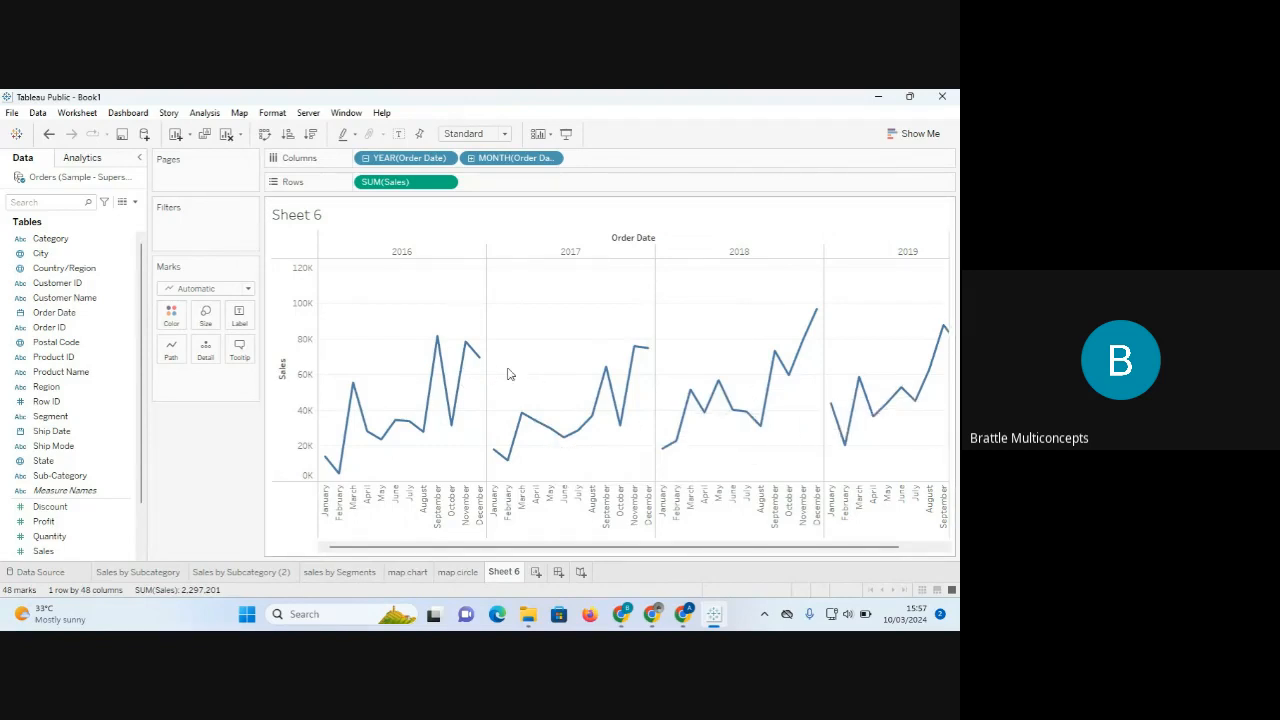
pyautogui.moveTo(651, 347)
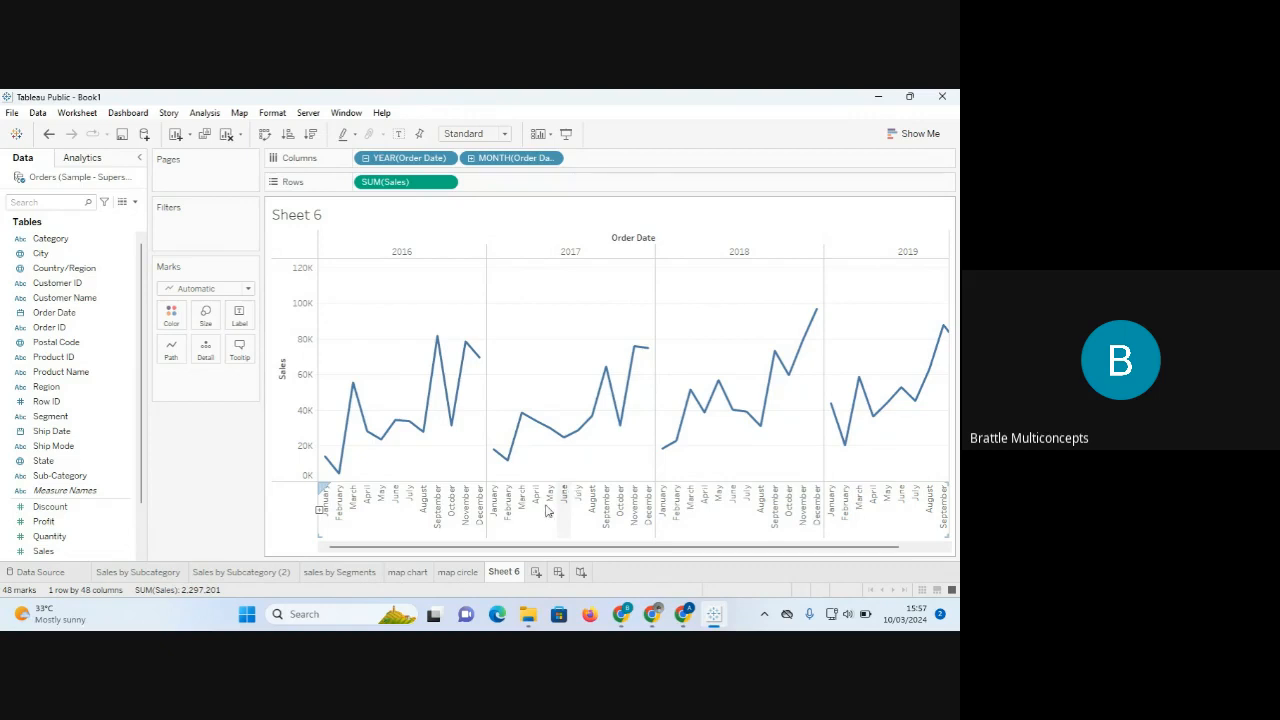
pyautogui.click(446, 160)
pyautogui.click(672, 146)
# Show the YEAR(Order Date) pill's date-level options: Year, Quarter, Month, Week Number, Day.
pyautogui.click(446, 159)
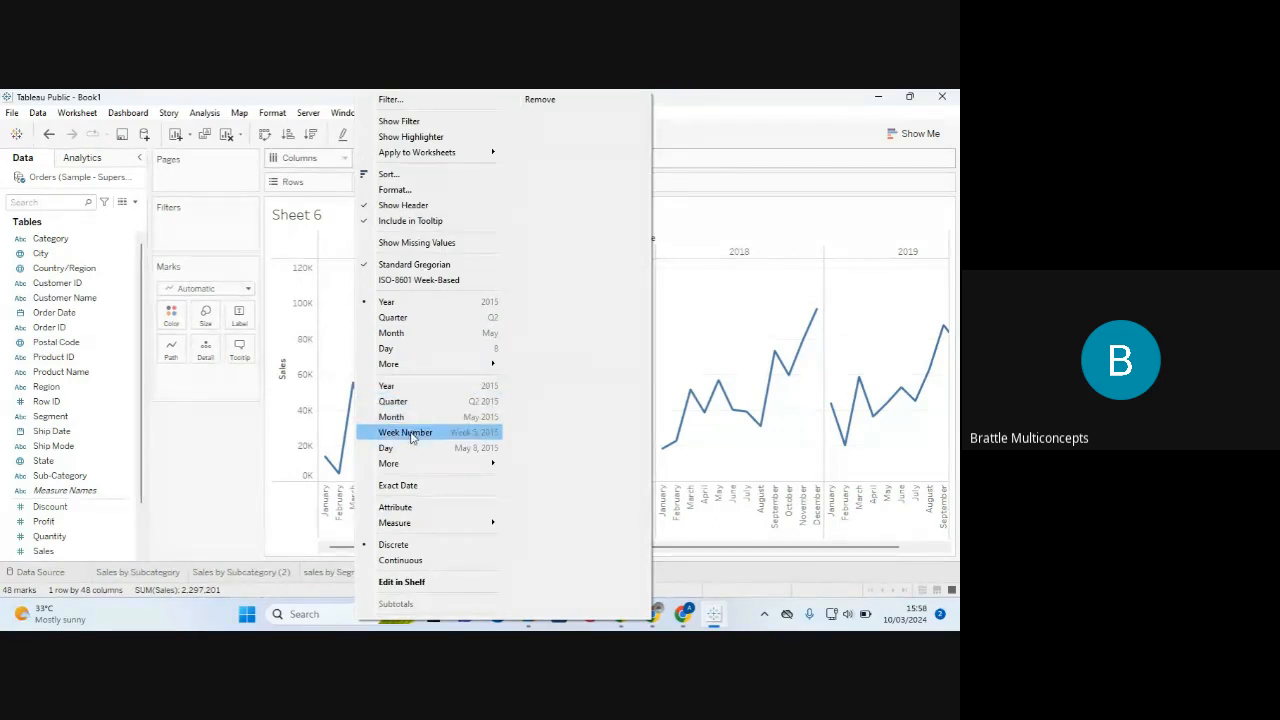
pyautogui.moveTo(412, 465)
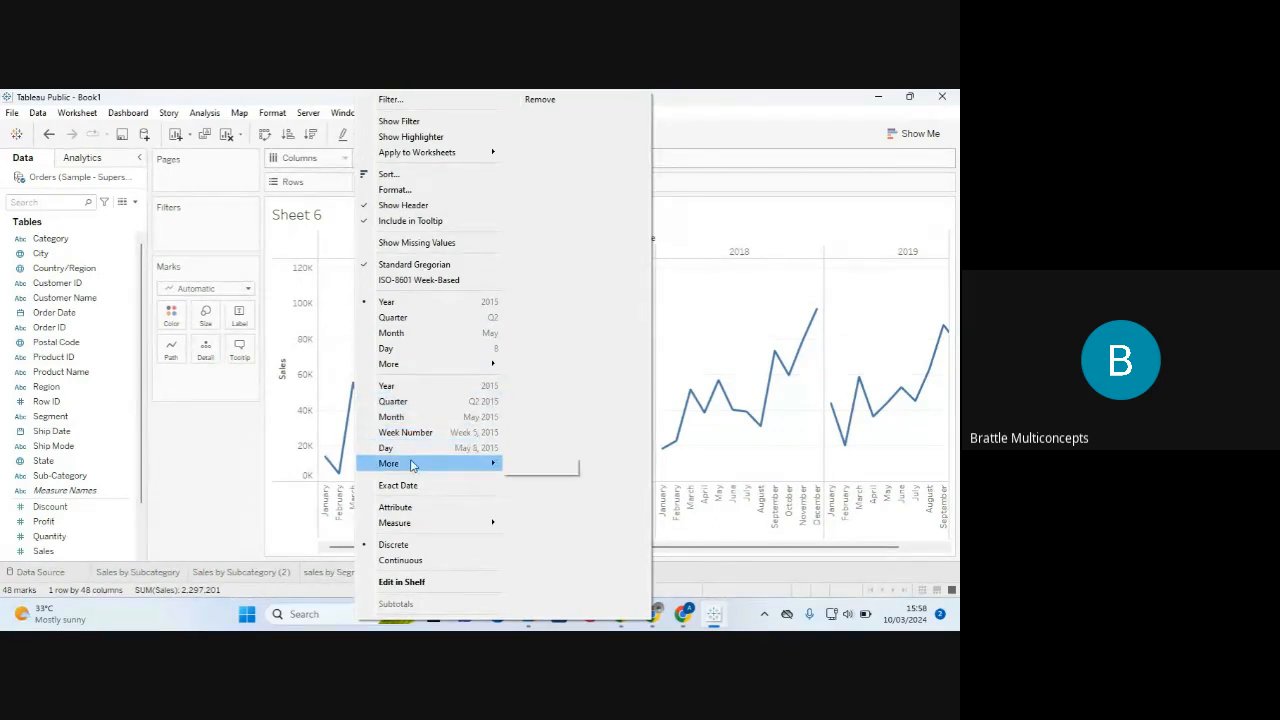
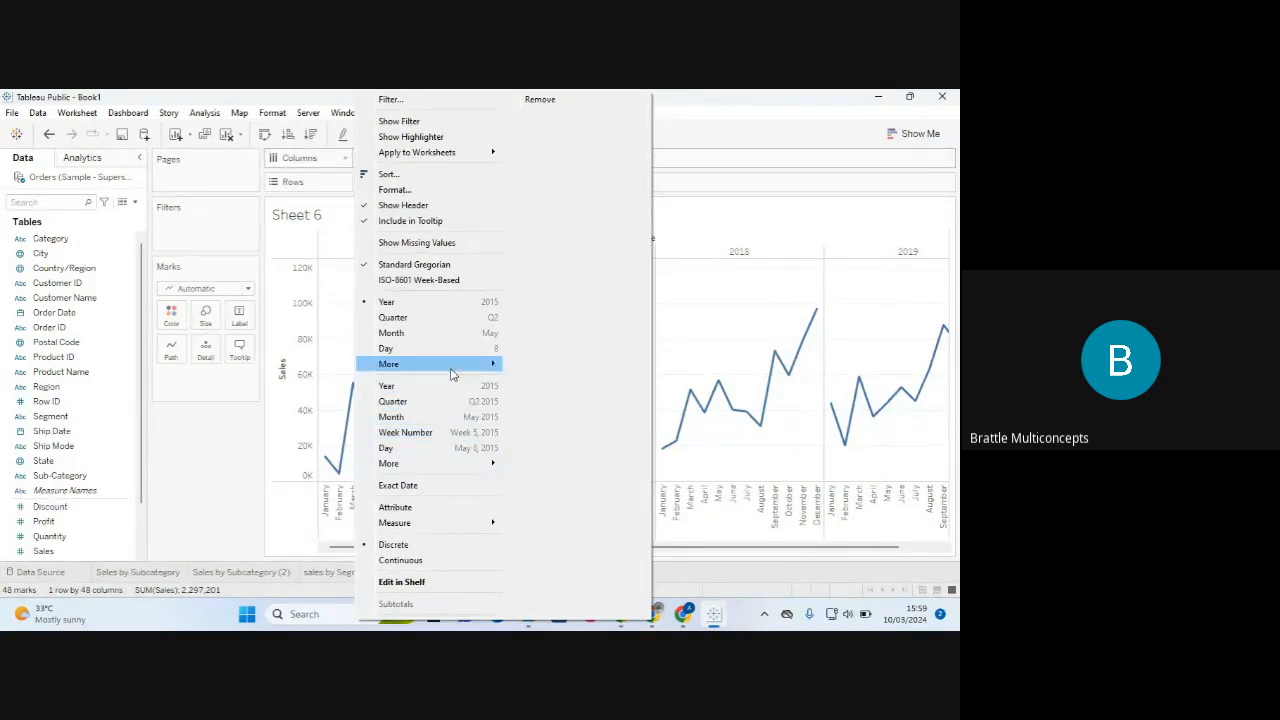
# Close the date-level menu unchanged and duplicate Sheet 6 as Sheet 6 (2).
pyautogui.moveTo(455, 372)
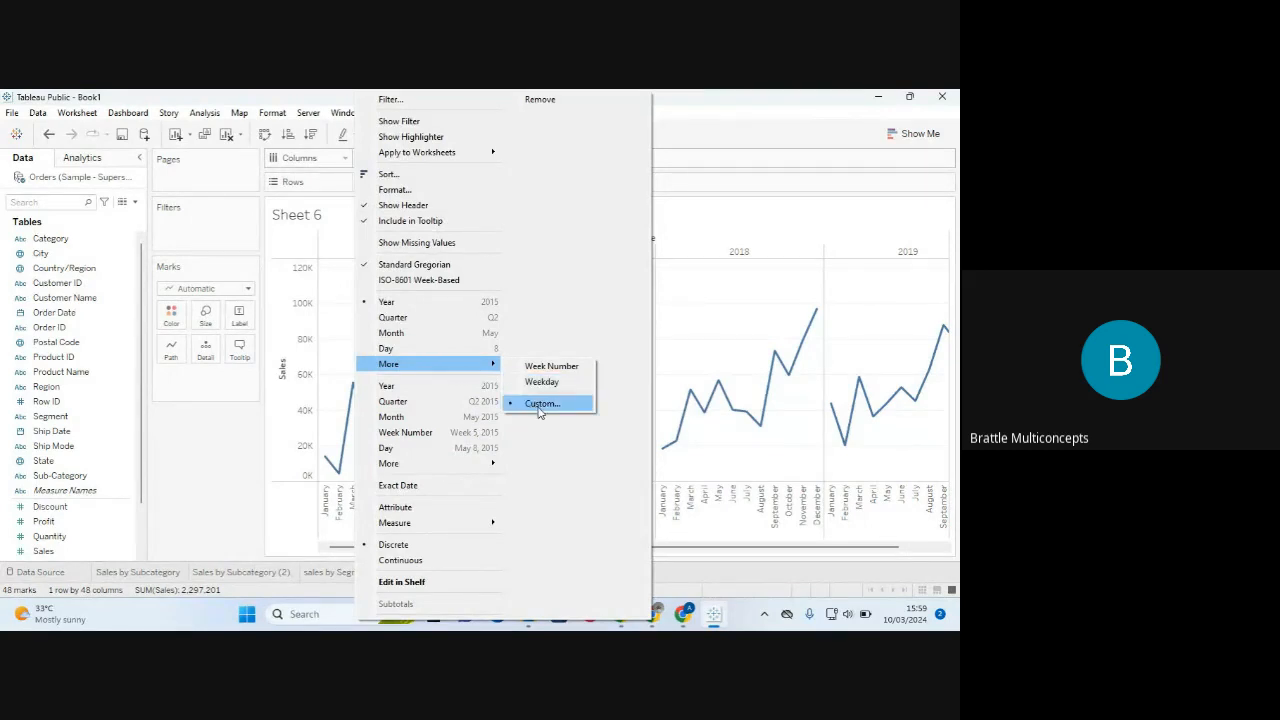
pyautogui.click(757, 223)
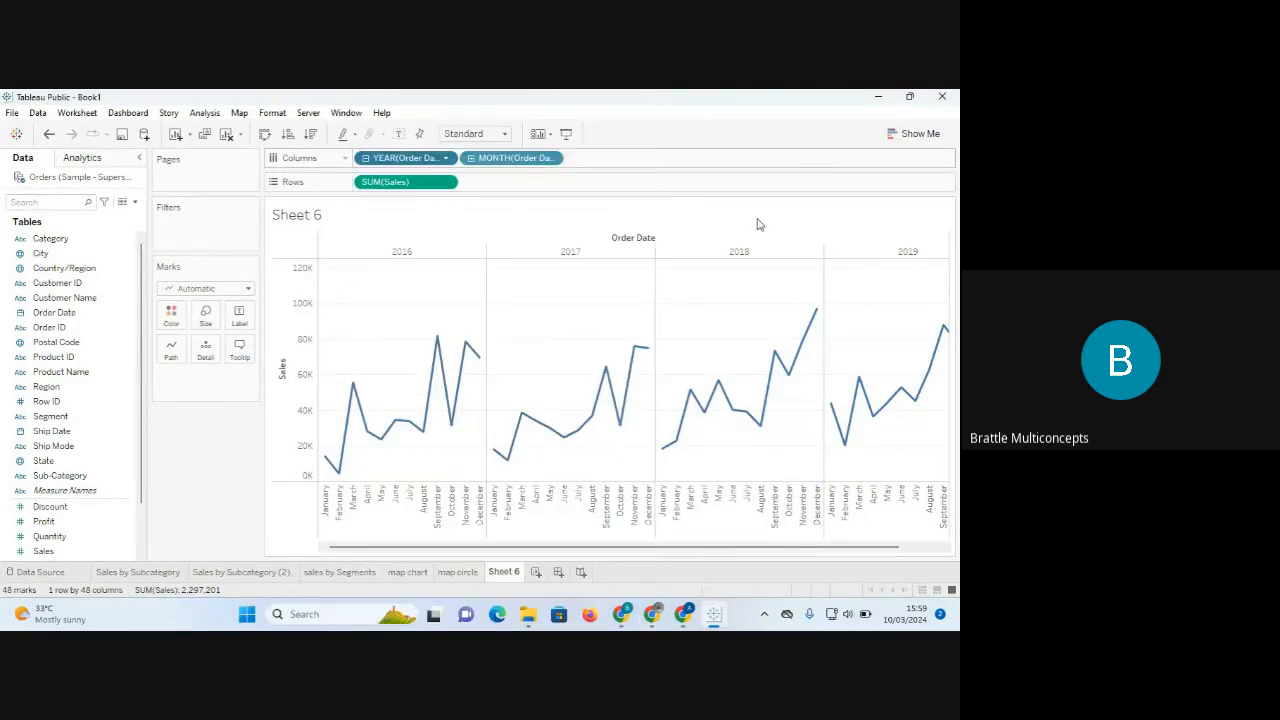
pyautogui.rightClick(501, 579)
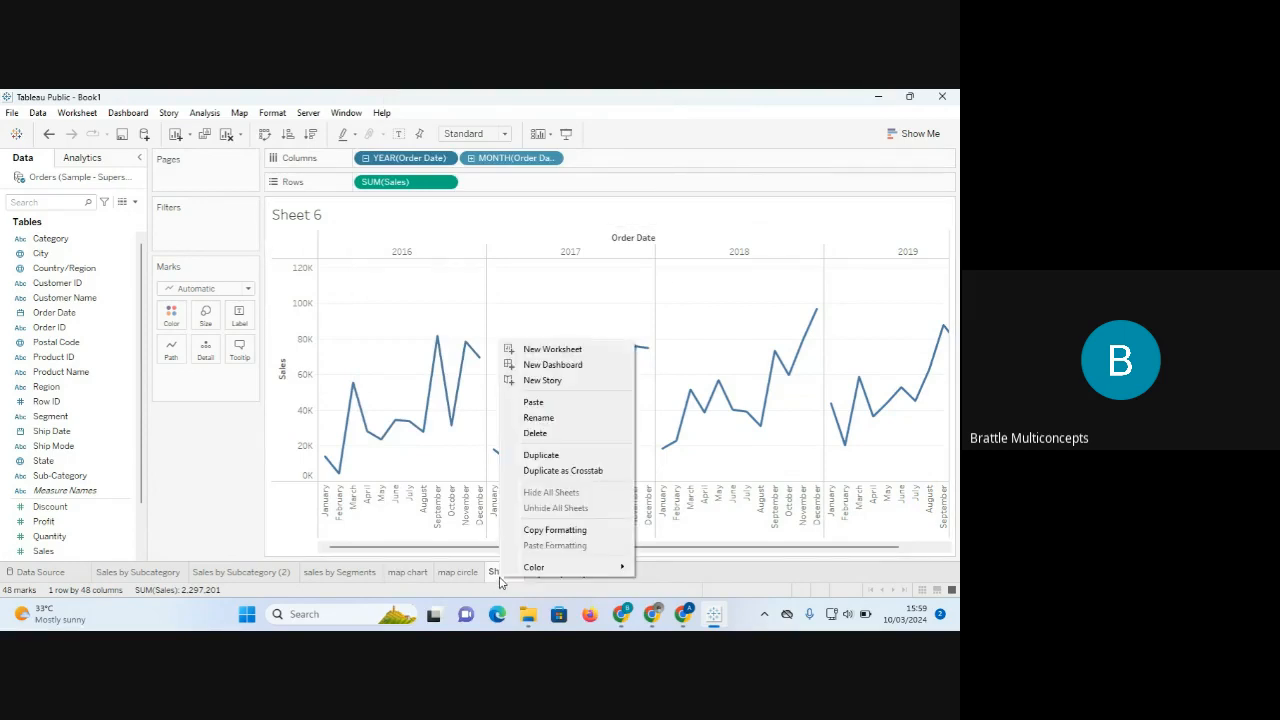
pyautogui.click(560, 455)
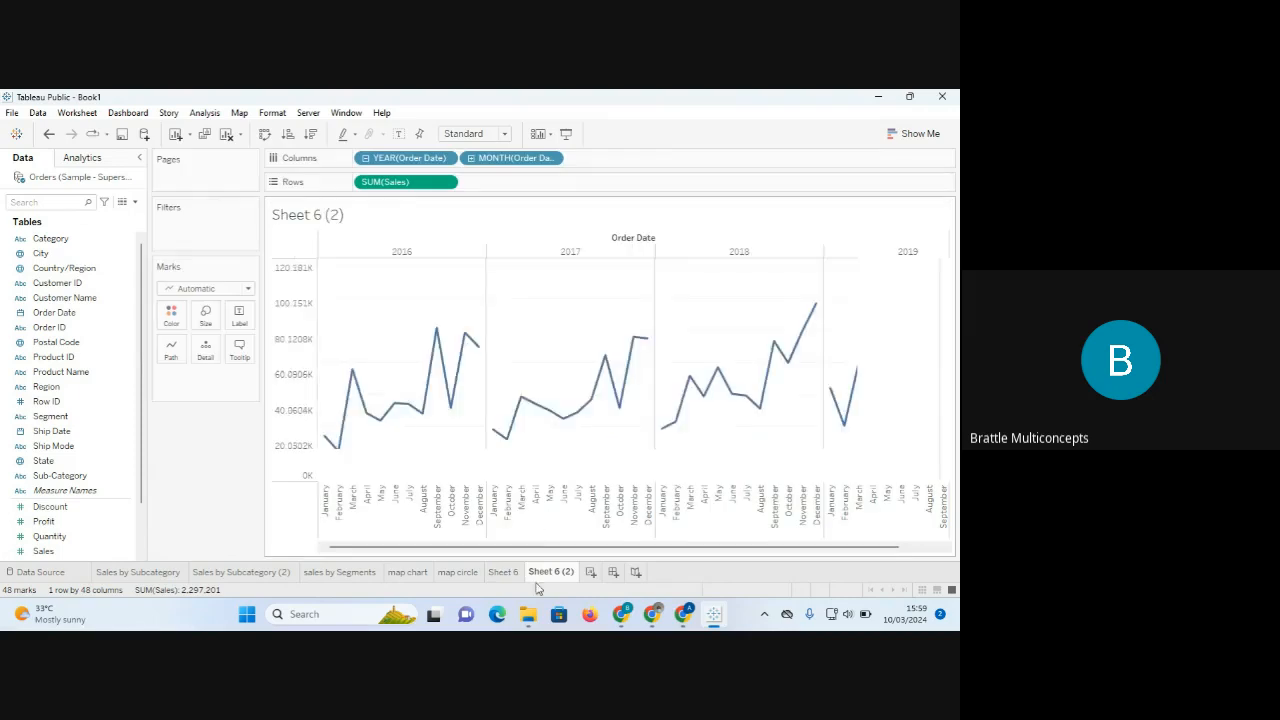
# Compare Sheet 6 (2) with Sheet 6, ending on the original Sheet 6.
pyautogui.click(503, 577)
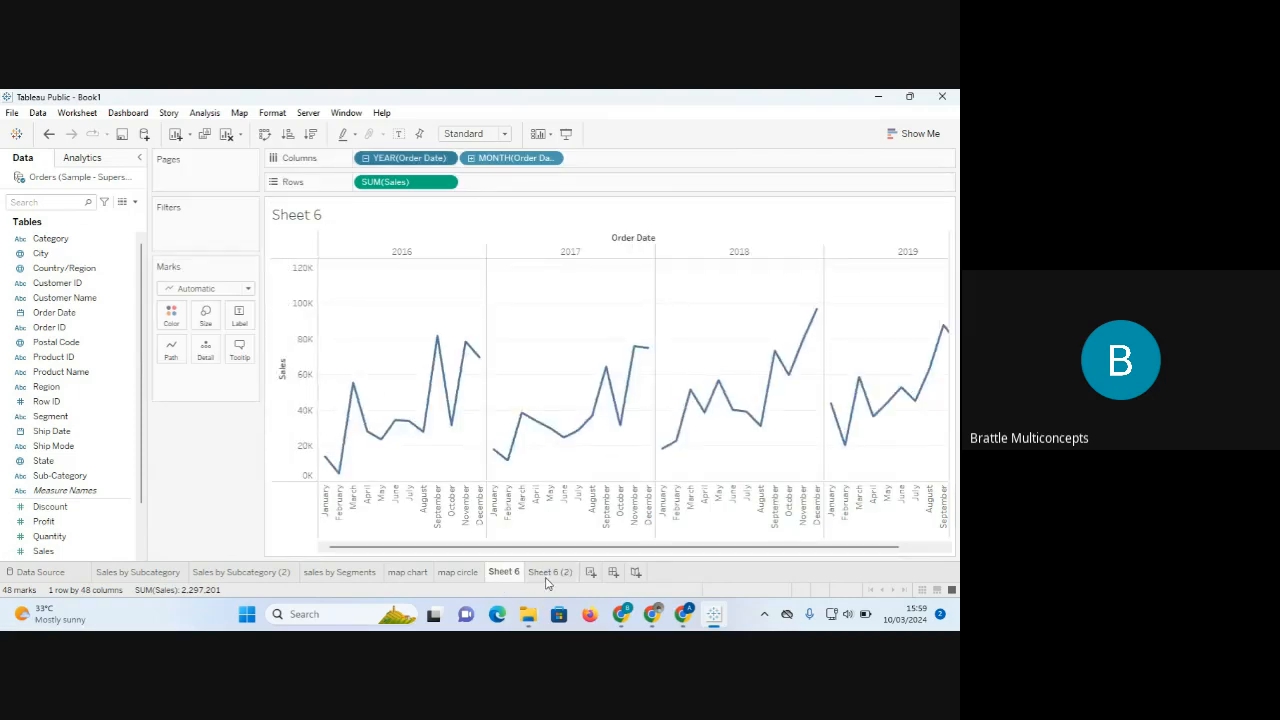
pyautogui.click(547, 580)
pyautogui.click(510, 572)
pyautogui.click(547, 577)
pyautogui.click(508, 576)
# Change the YEAR(Order Date) pill to Quarter so the monthly lines group into Q1–Q4.
pyautogui.click(447, 160)
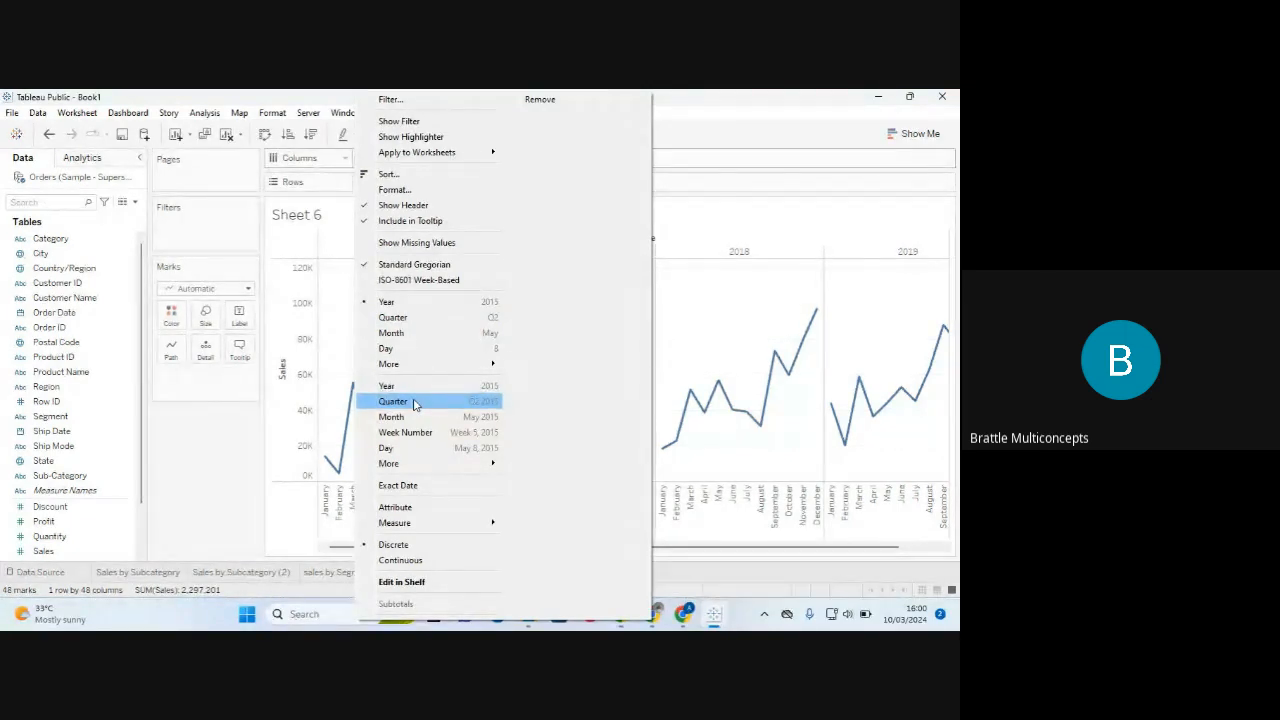
pyautogui.click(437, 323)
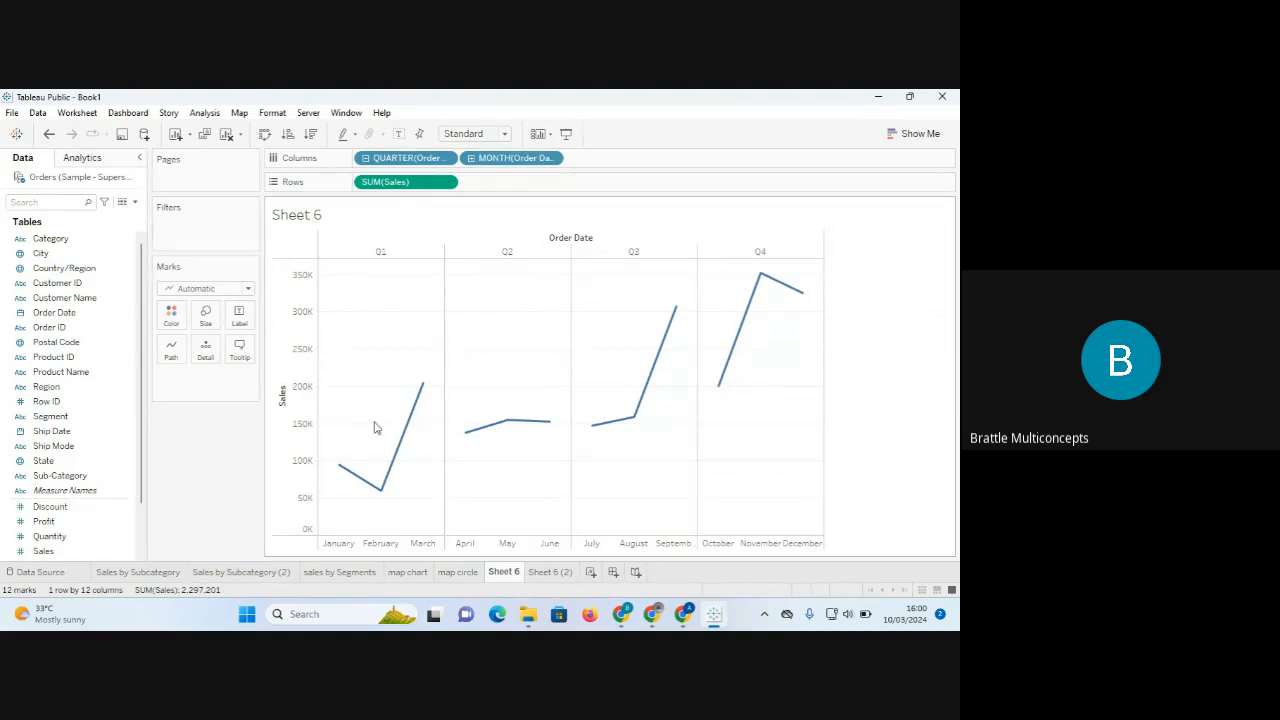
pyautogui.moveTo(340, 469)
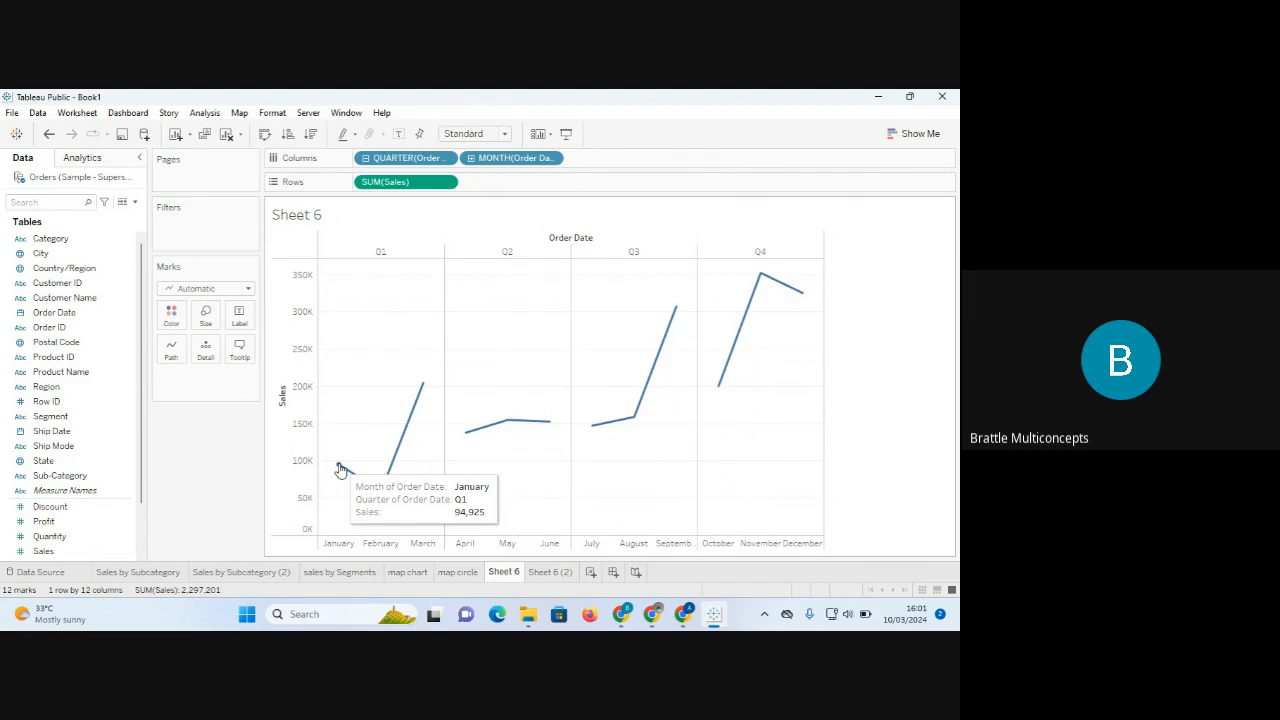
# Make the quarter pill a custom Date Value, giving one sales panel per month (48 marks).
pyautogui.click(447, 160)
pyautogui.moveTo(436, 371)
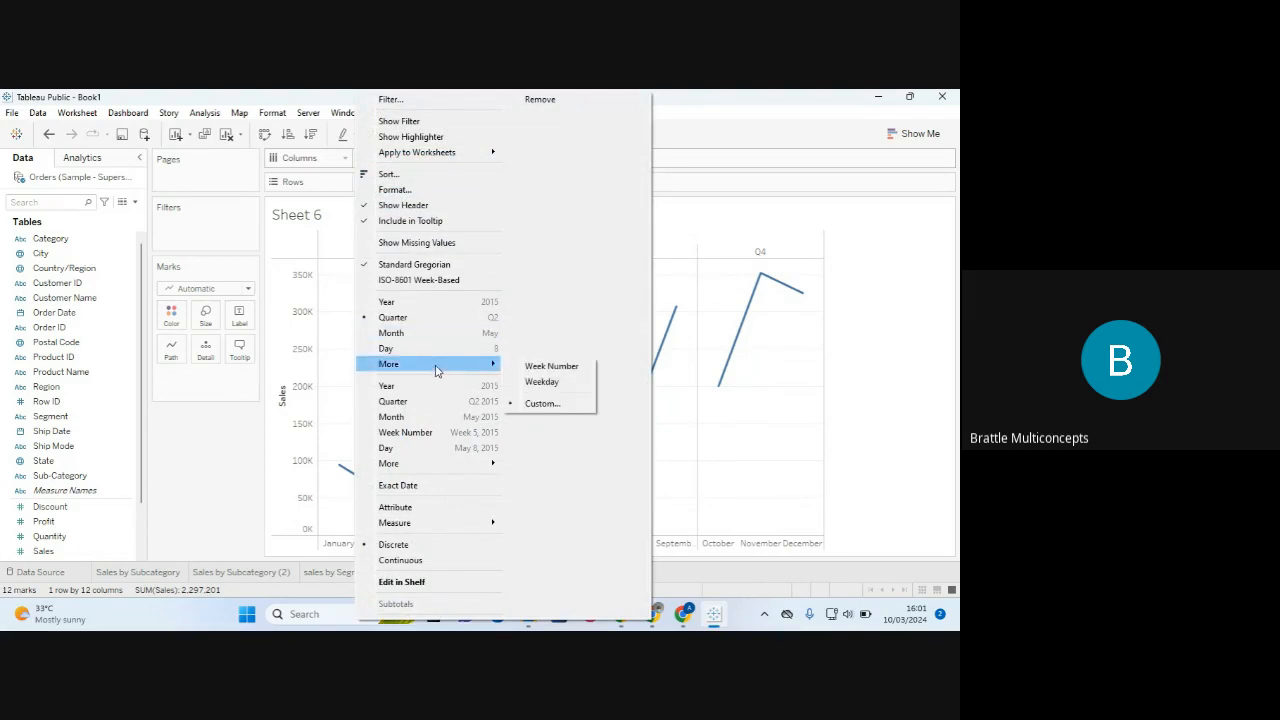
pyautogui.click(547, 404)
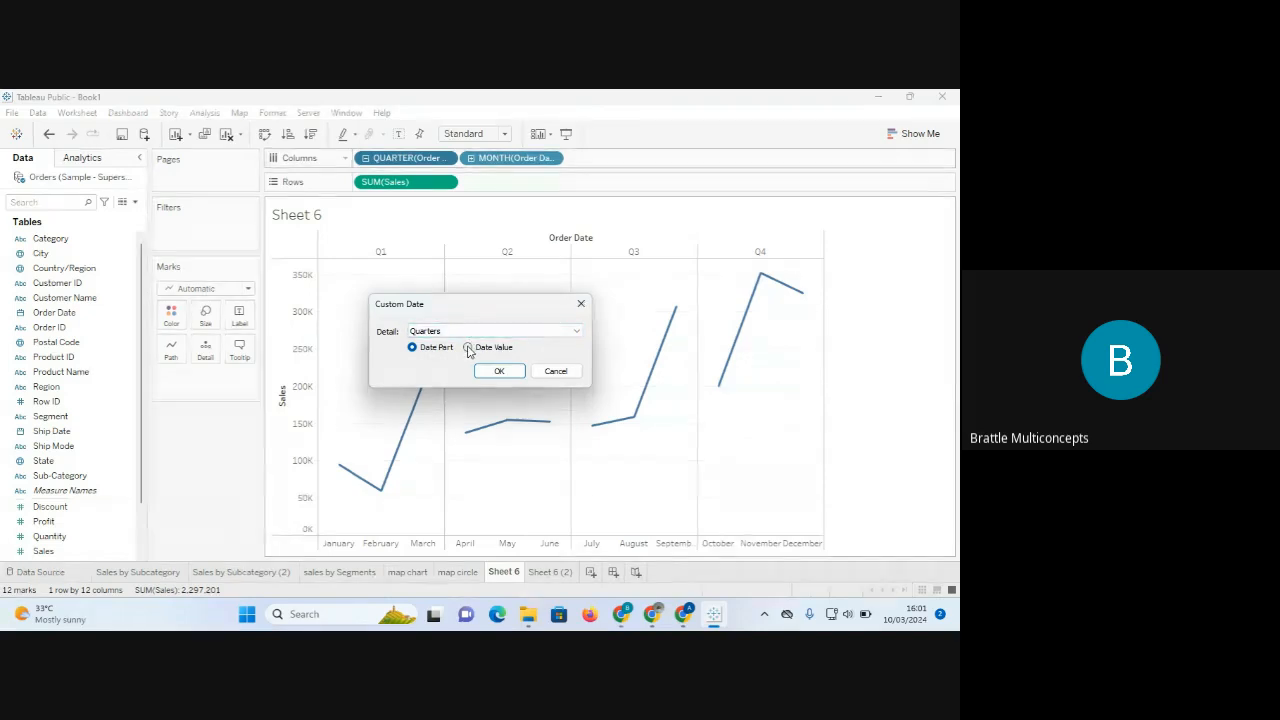
pyautogui.click(468, 348)
pyautogui.click(492, 370)
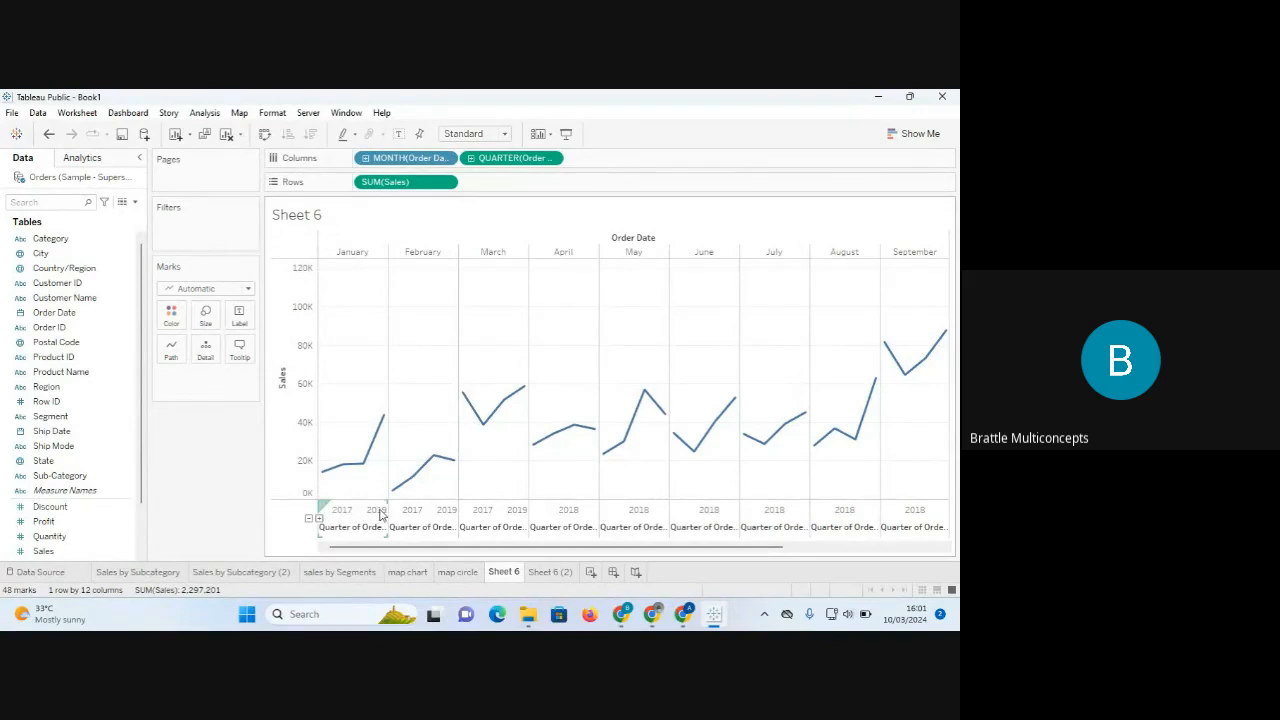
pyautogui.moveTo(397, 501)
pyautogui.moveTo(417, 481)
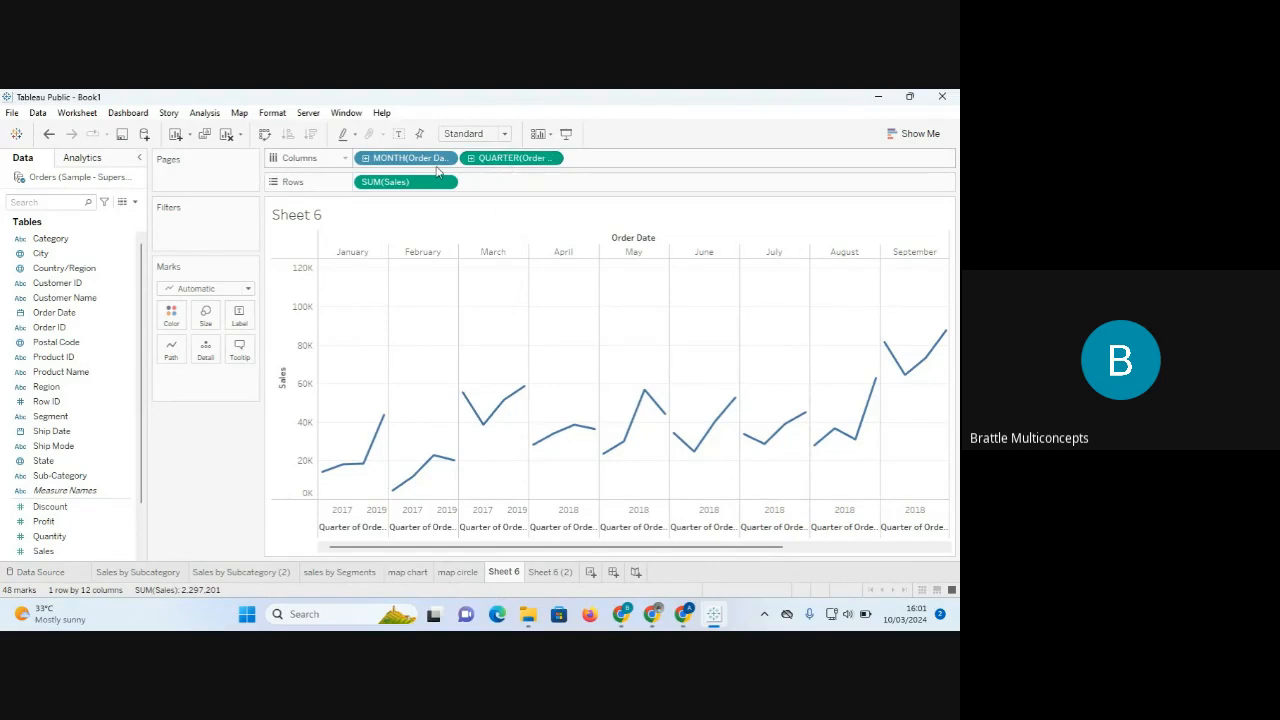
# Reset the quarter pill to discrete Quarter, place MONTH after it, then view Sheet 6 (2).
pyautogui.click(551, 159)
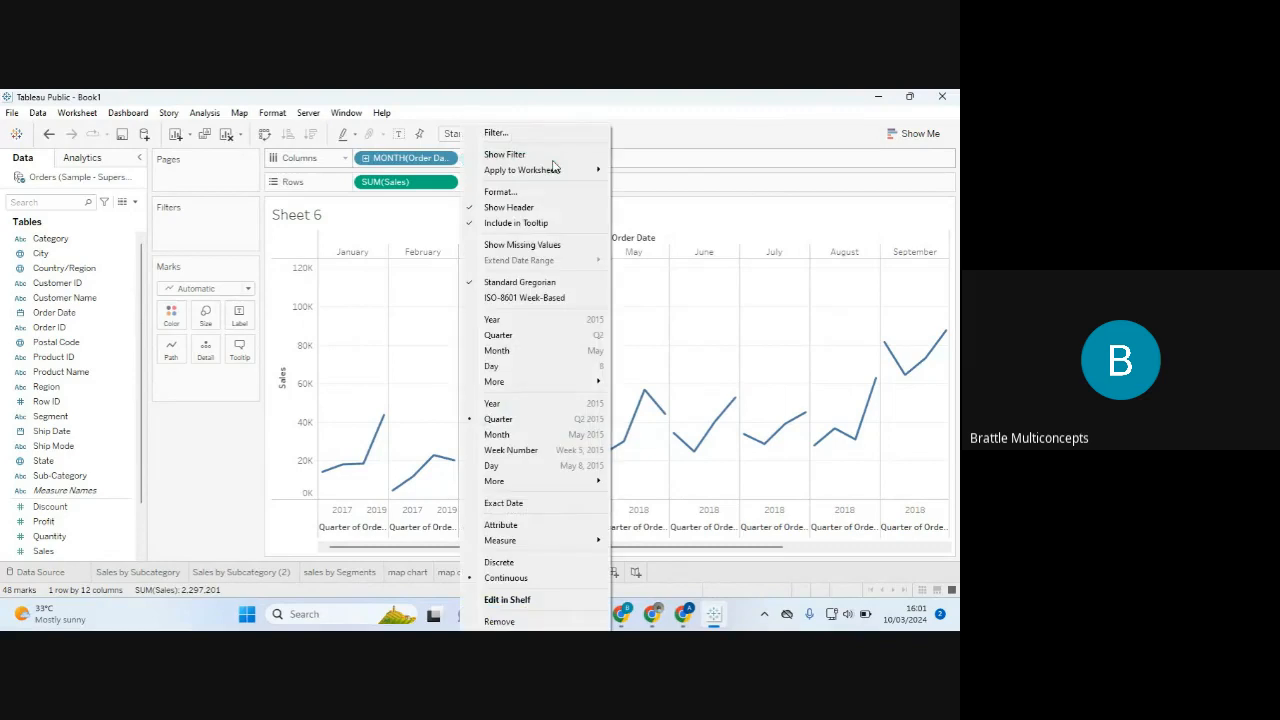
pyautogui.click(526, 336)
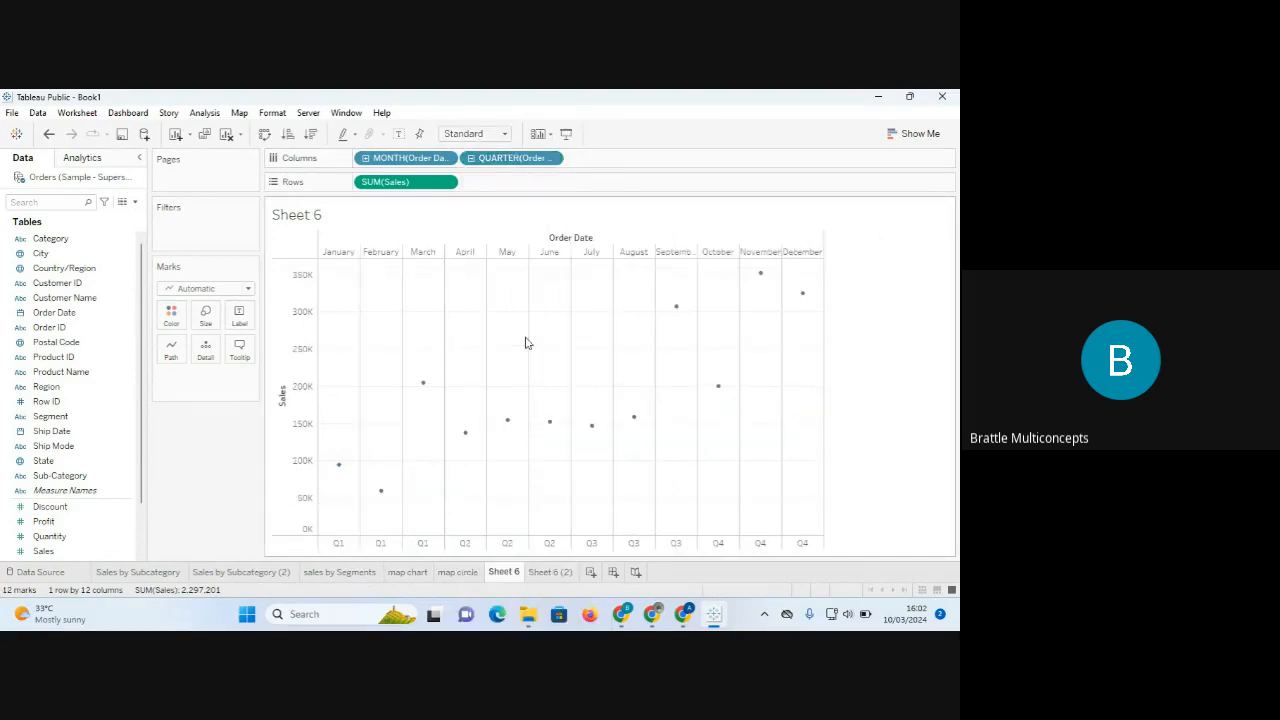
pyautogui.moveTo(424, 161); pyautogui.dragTo(631, 163)
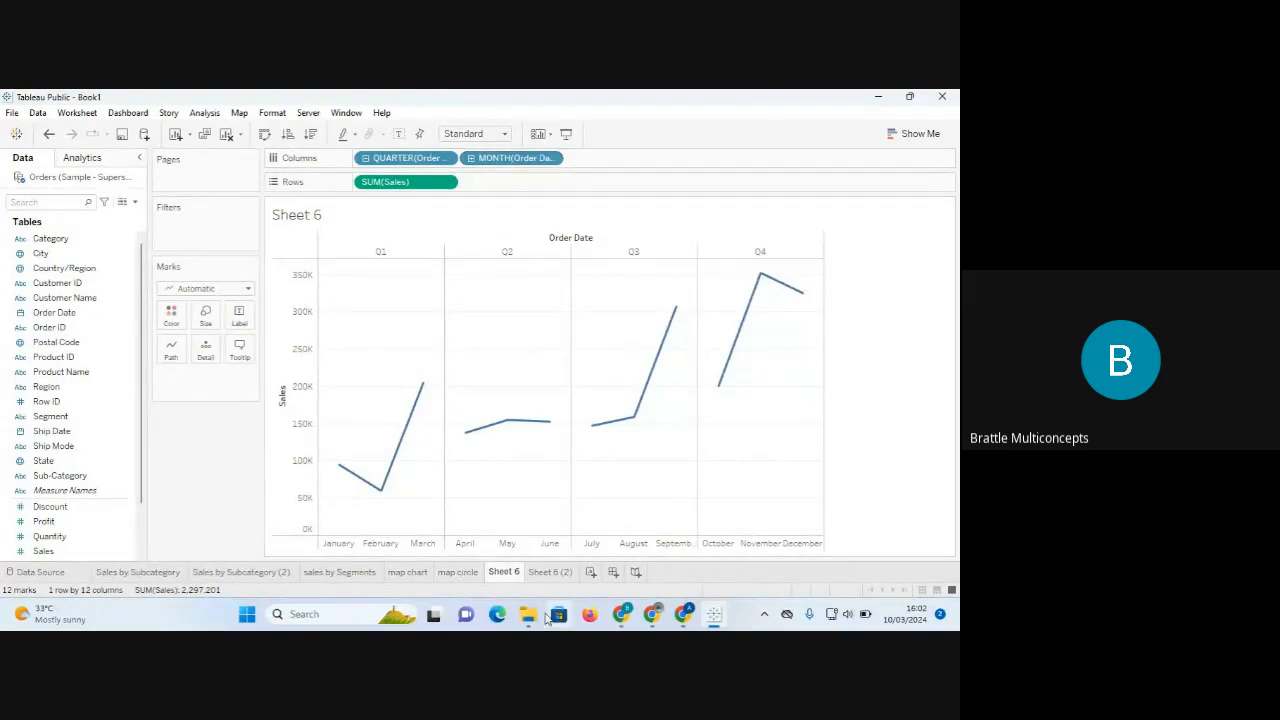
pyautogui.click(550, 571)
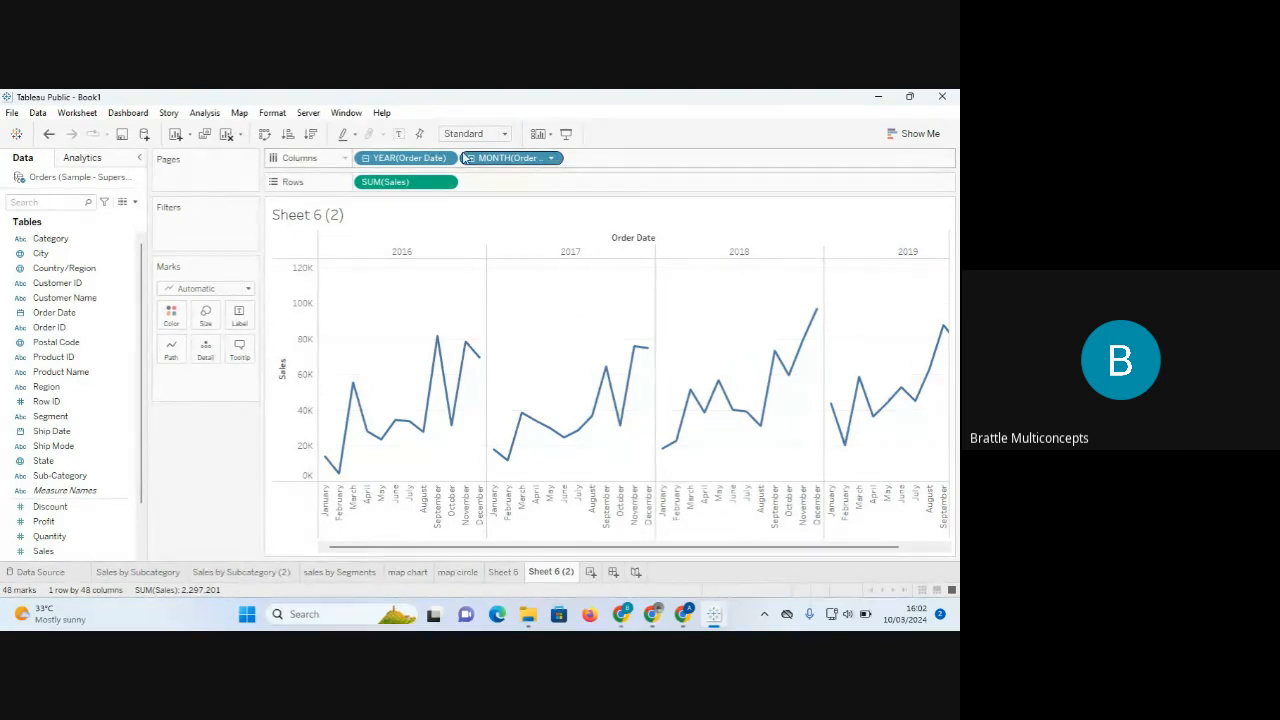
# Make Sheet 6 (2)'s MONTH pill continuous Month, then compare it with quarterly Sheet 6.
pyautogui.click(550, 159)
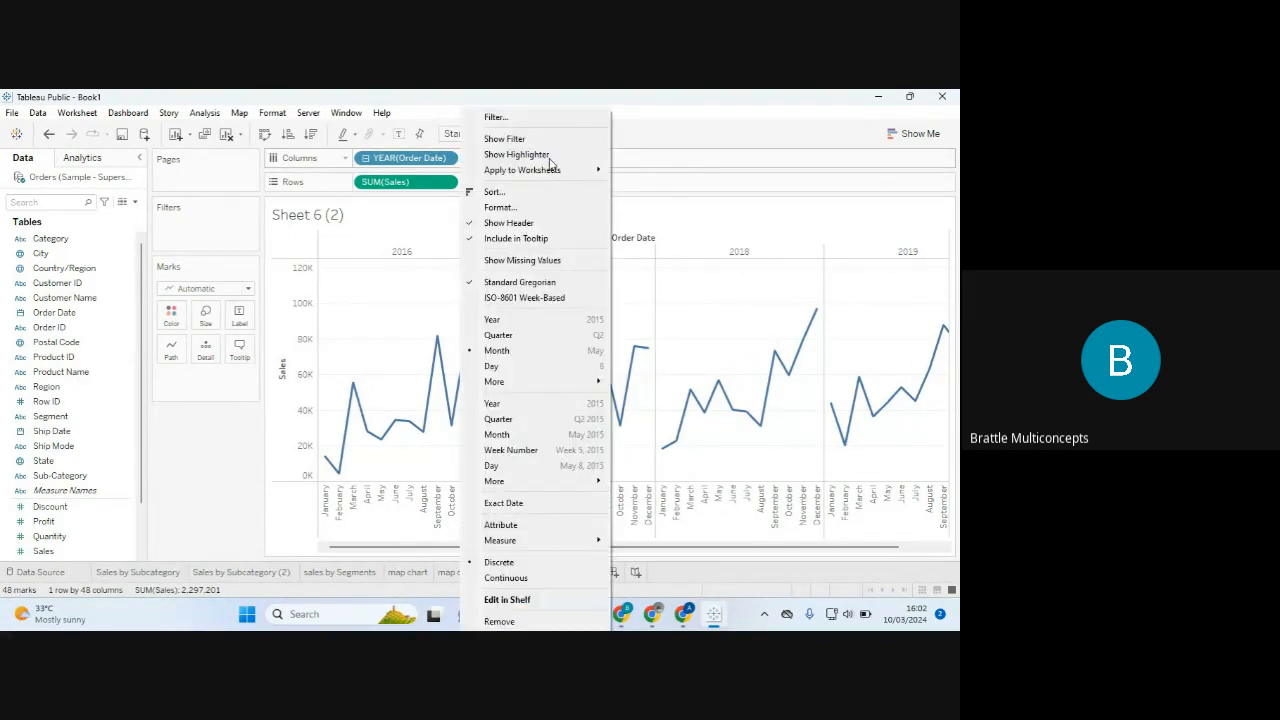
pyautogui.click(553, 434)
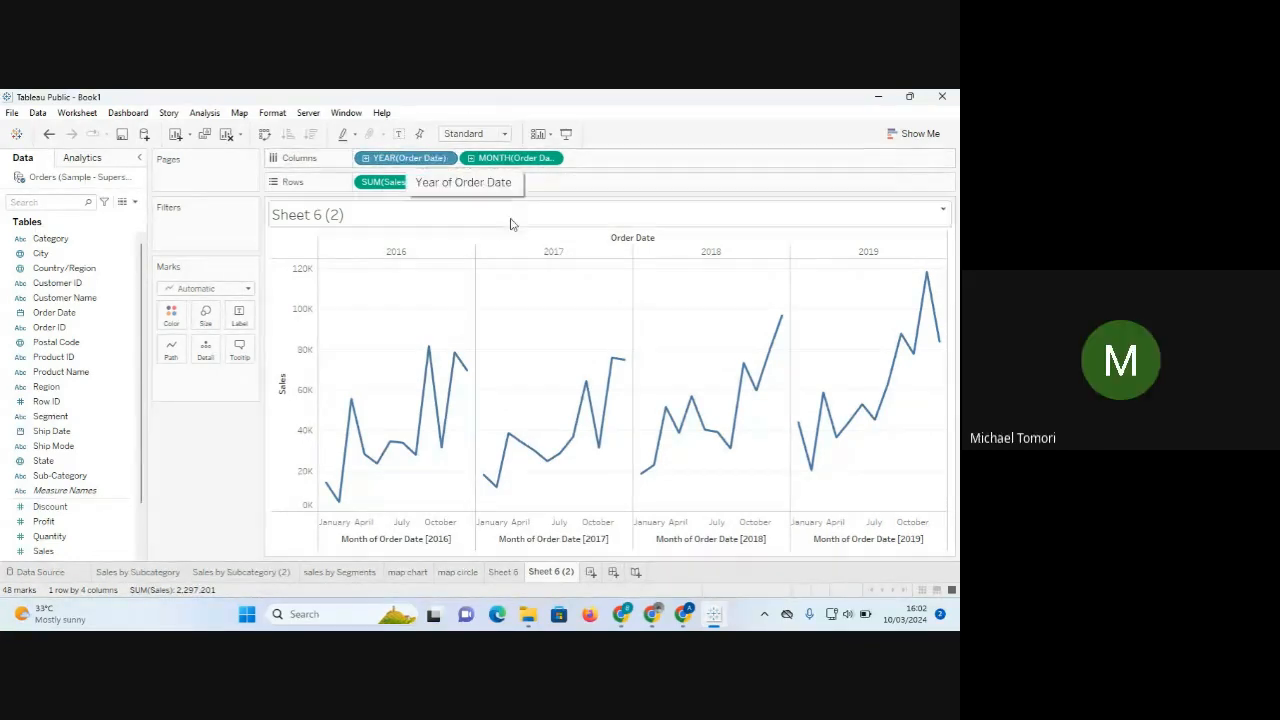
pyautogui.click(503, 573)
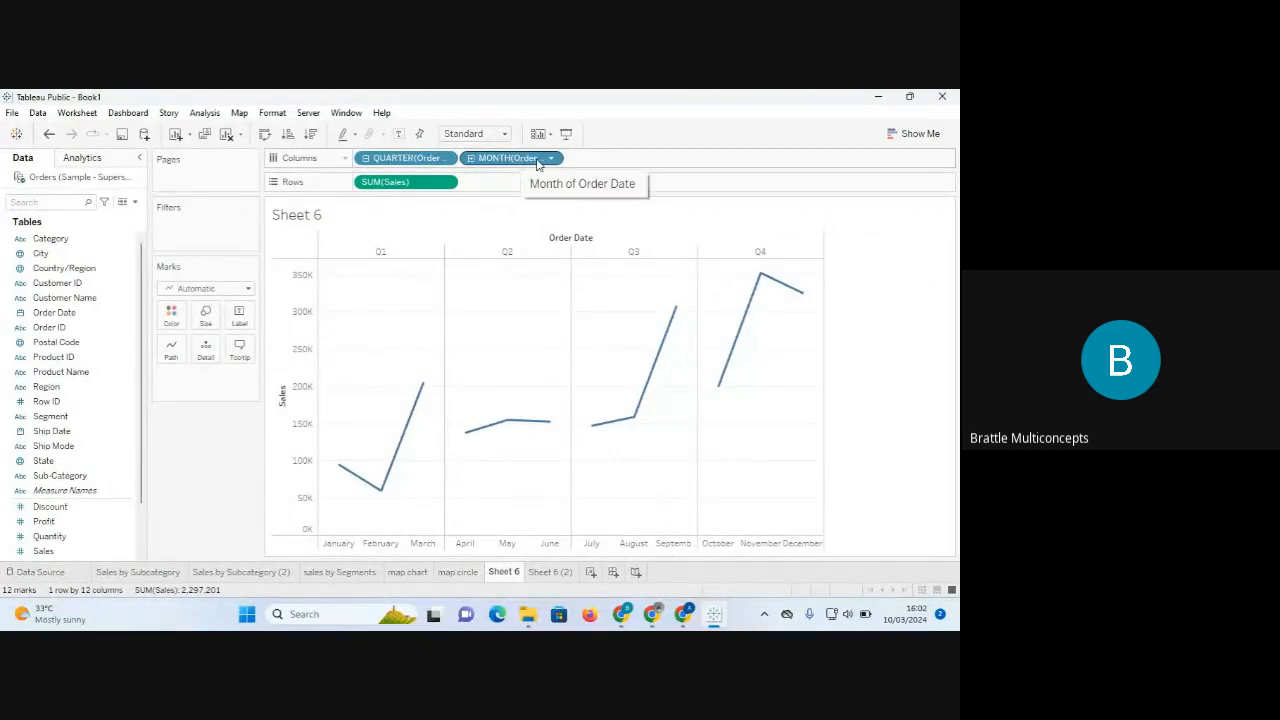
pyautogui.click(551, 572)
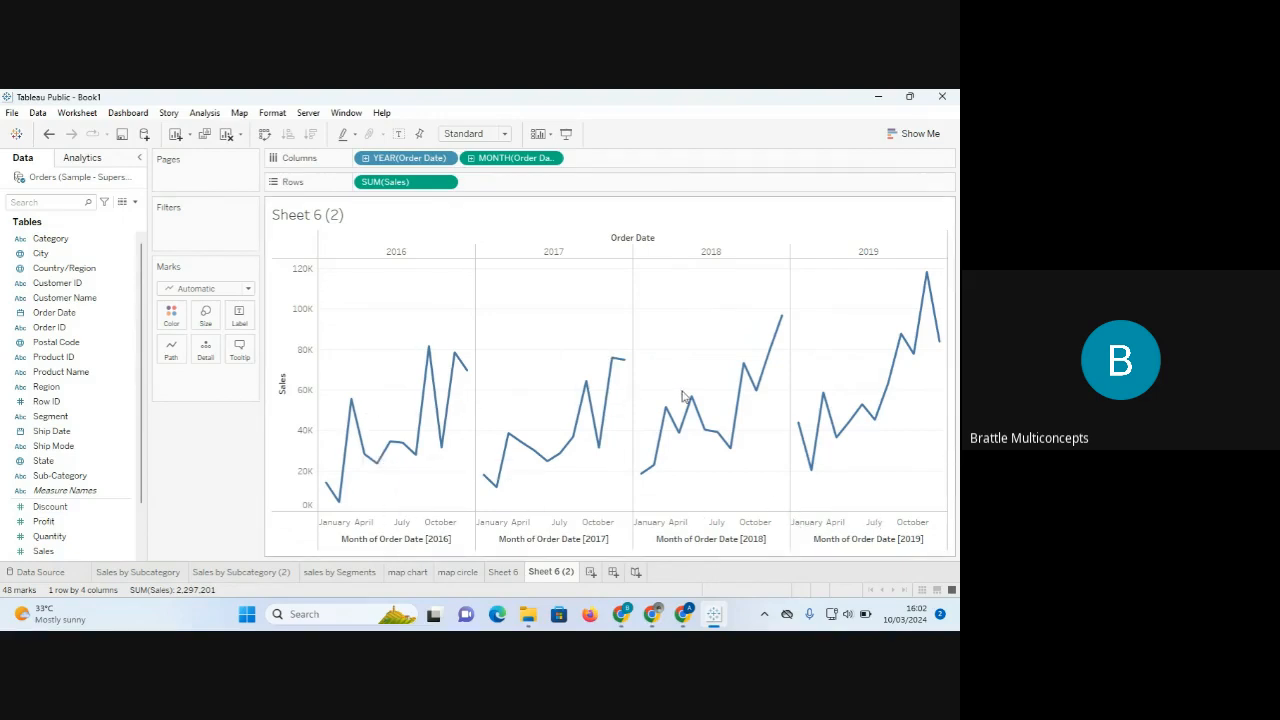
pyautogui.click(504, 575)
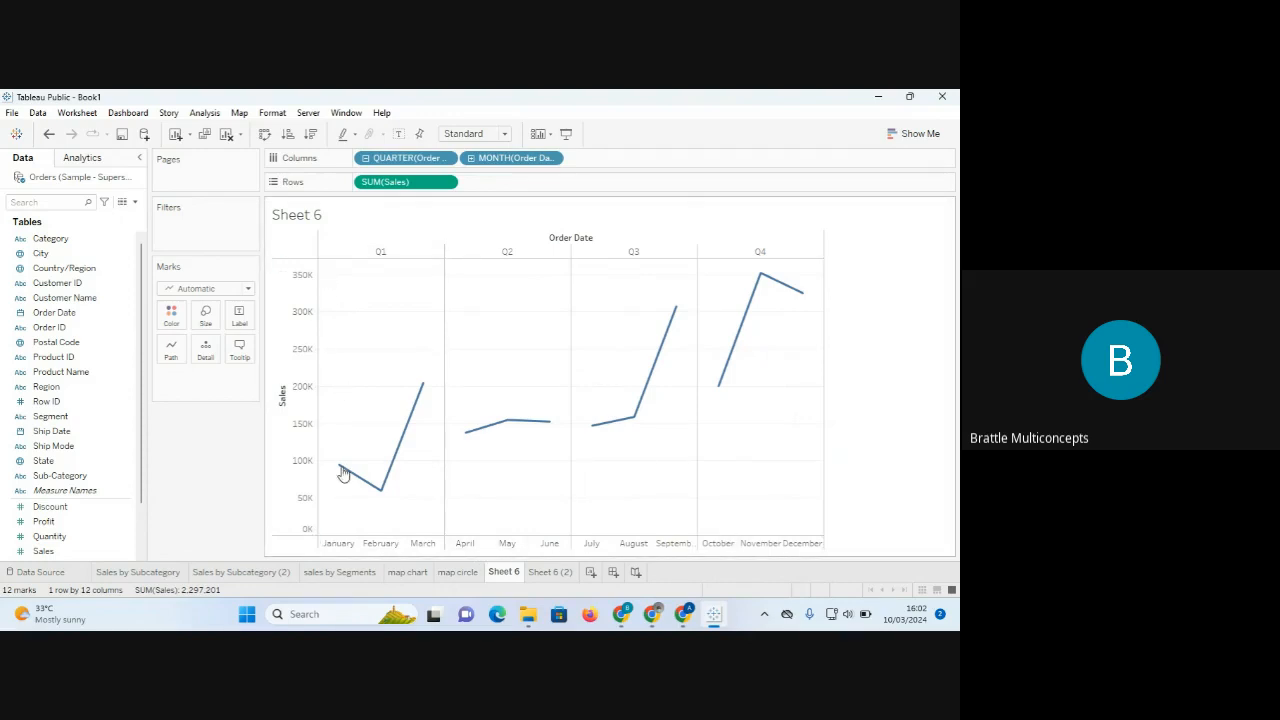
pyautogui.moveTo(380, 489)
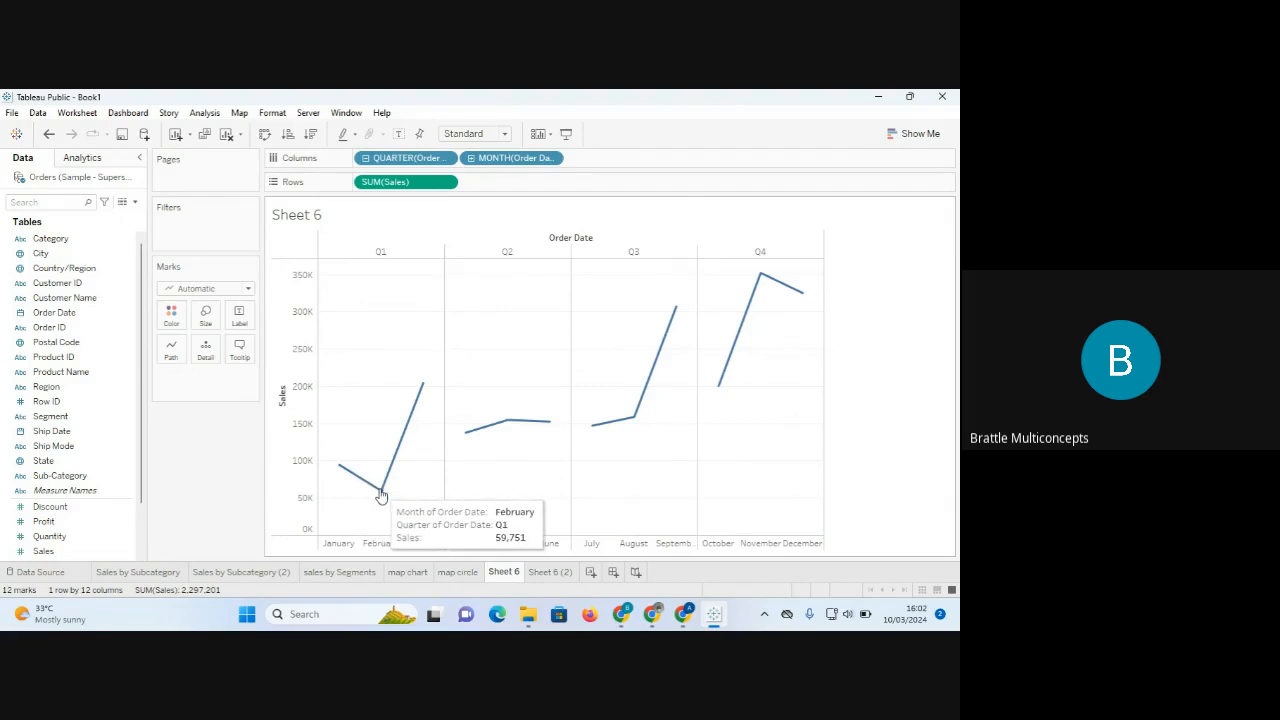
pyautogui.moveTo(423, 390)
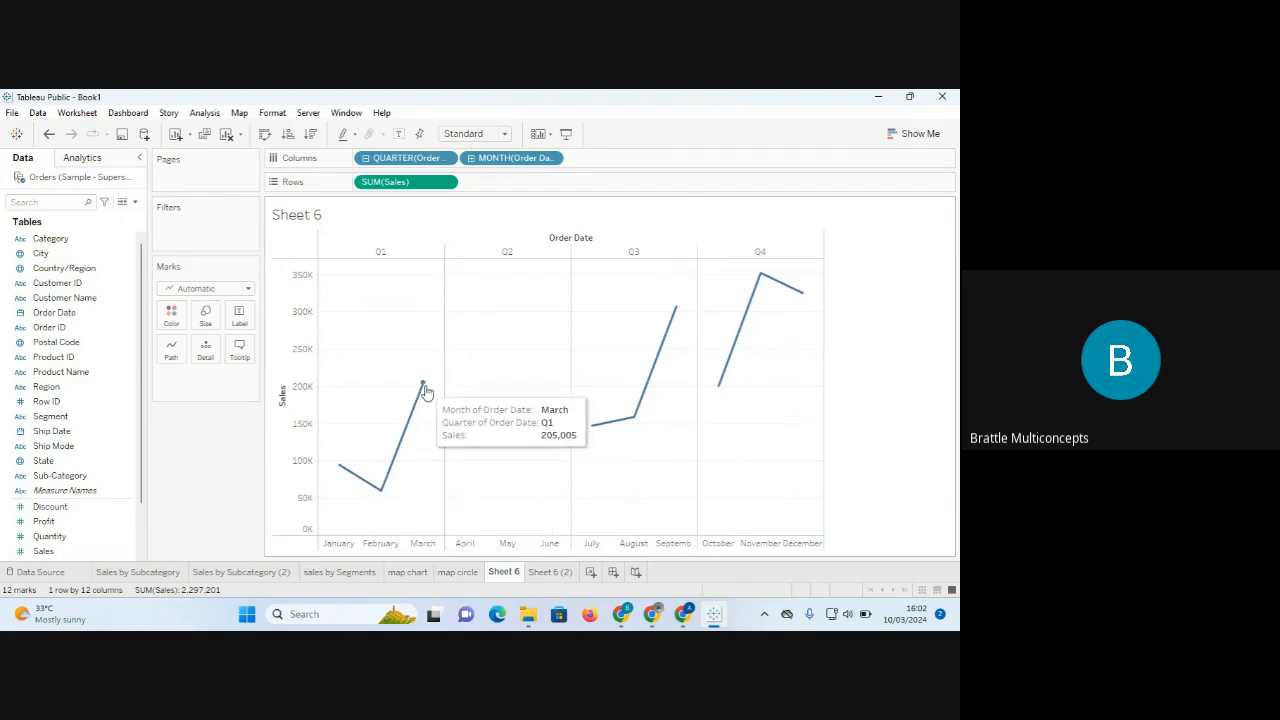
pyautogui.moveTo(465, 437)
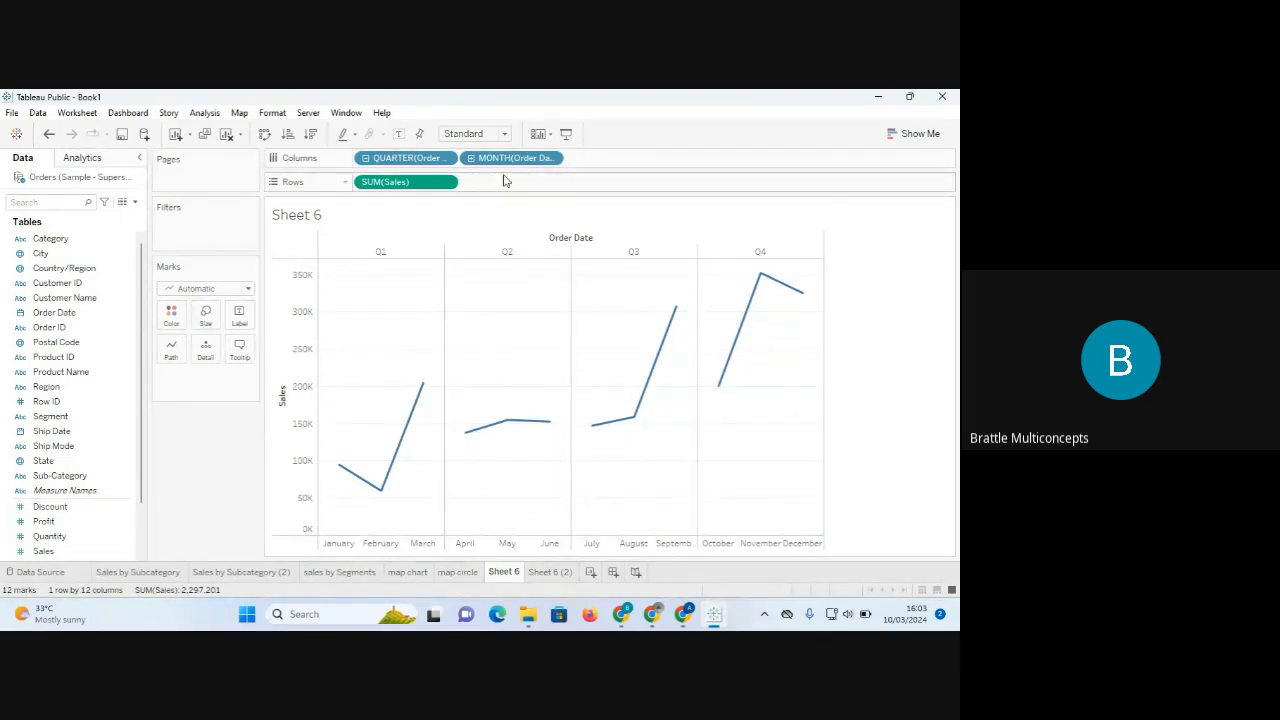
pyautogui.click(554, 158)
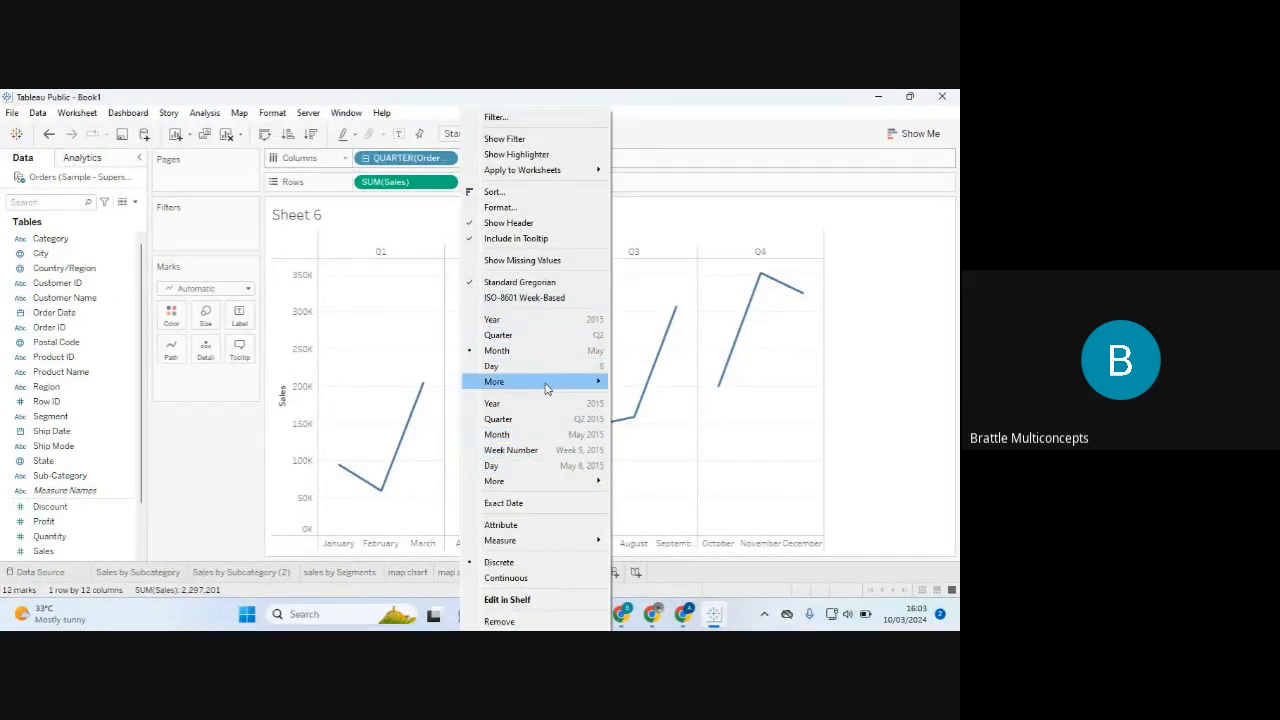
pyautogui.moveTo(546, 388)
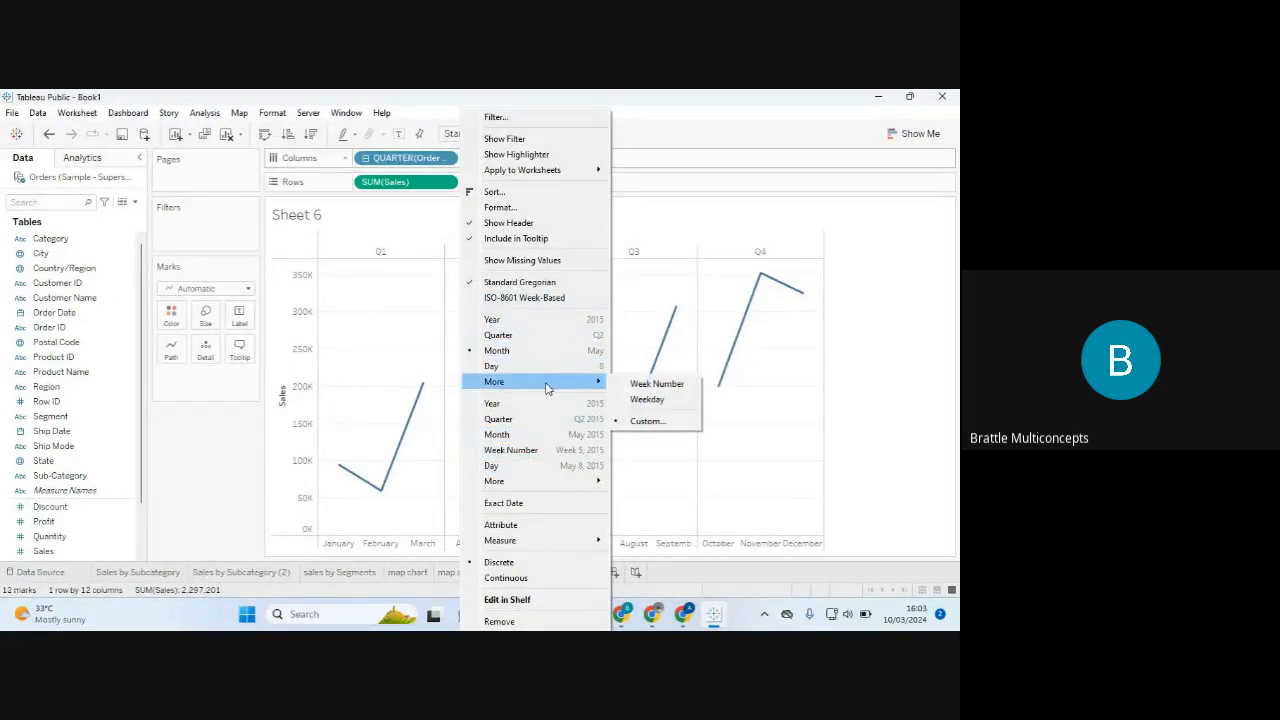
pyautogui.click(645, 421)
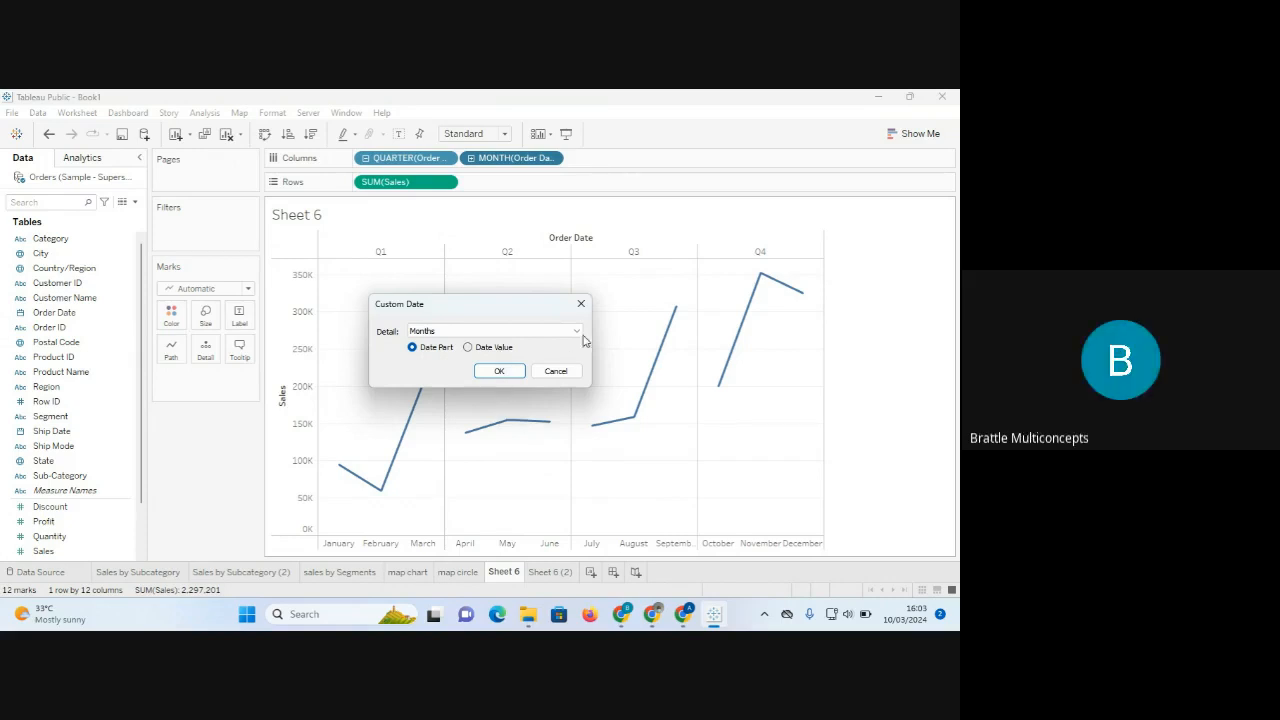
pyautogui.click(581, 303)
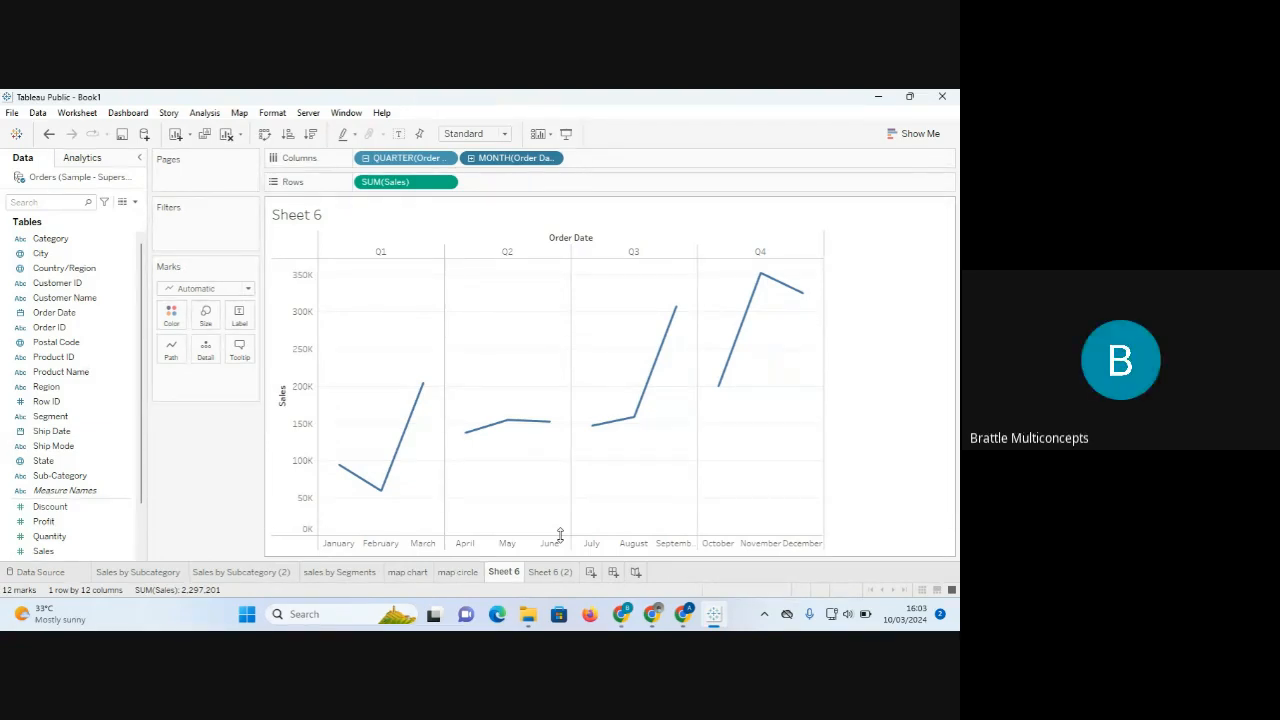
# Drill Order Date down to DAY and drop QUARTER and MONTH, leaving a days 1–31 line.
pyautogui.click(471, 158)
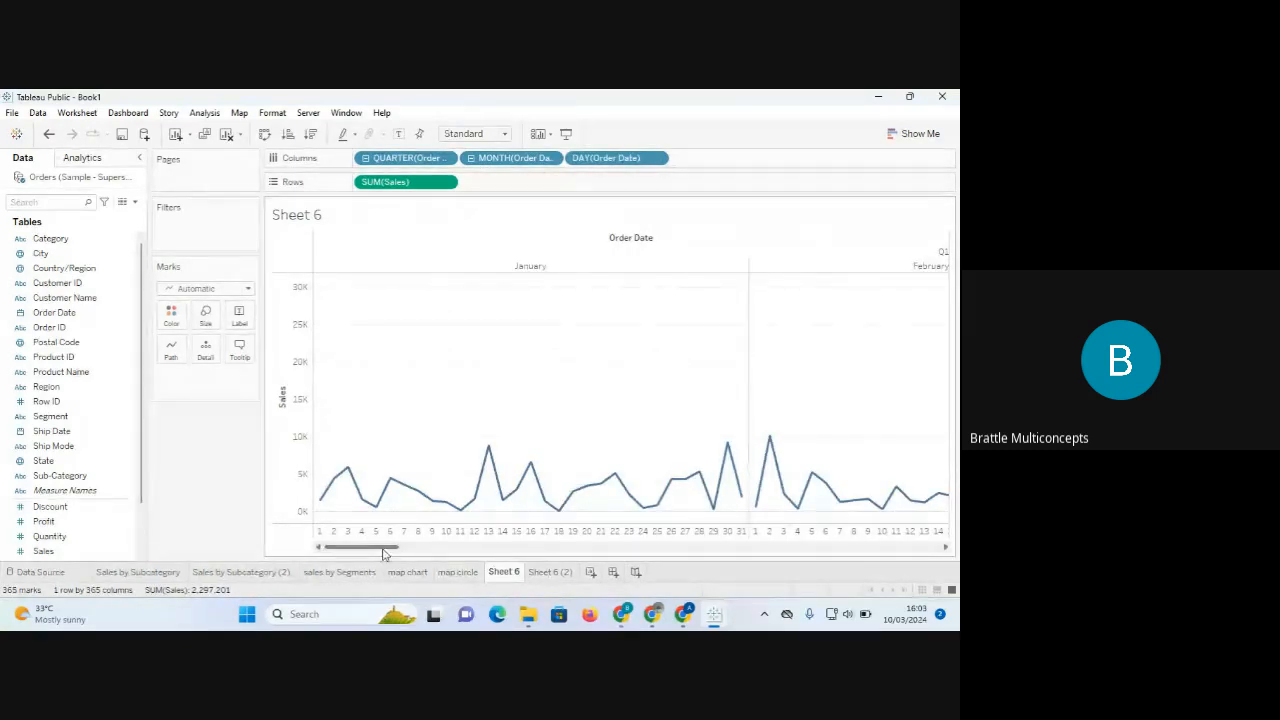
pyautogui.moveTo(377, 549); pyautogui.dragTo(345, 549)
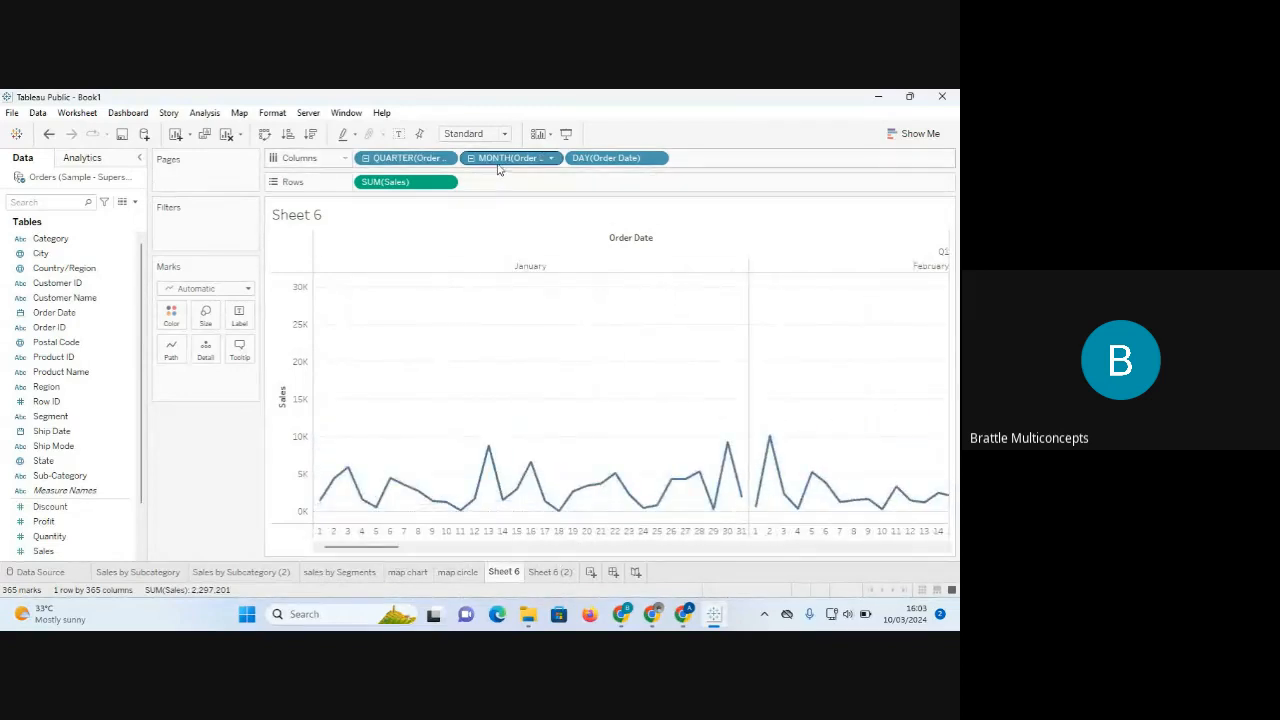
pyautogui.moveTo(420, 160); pyautogui.dragTo(203, 516)
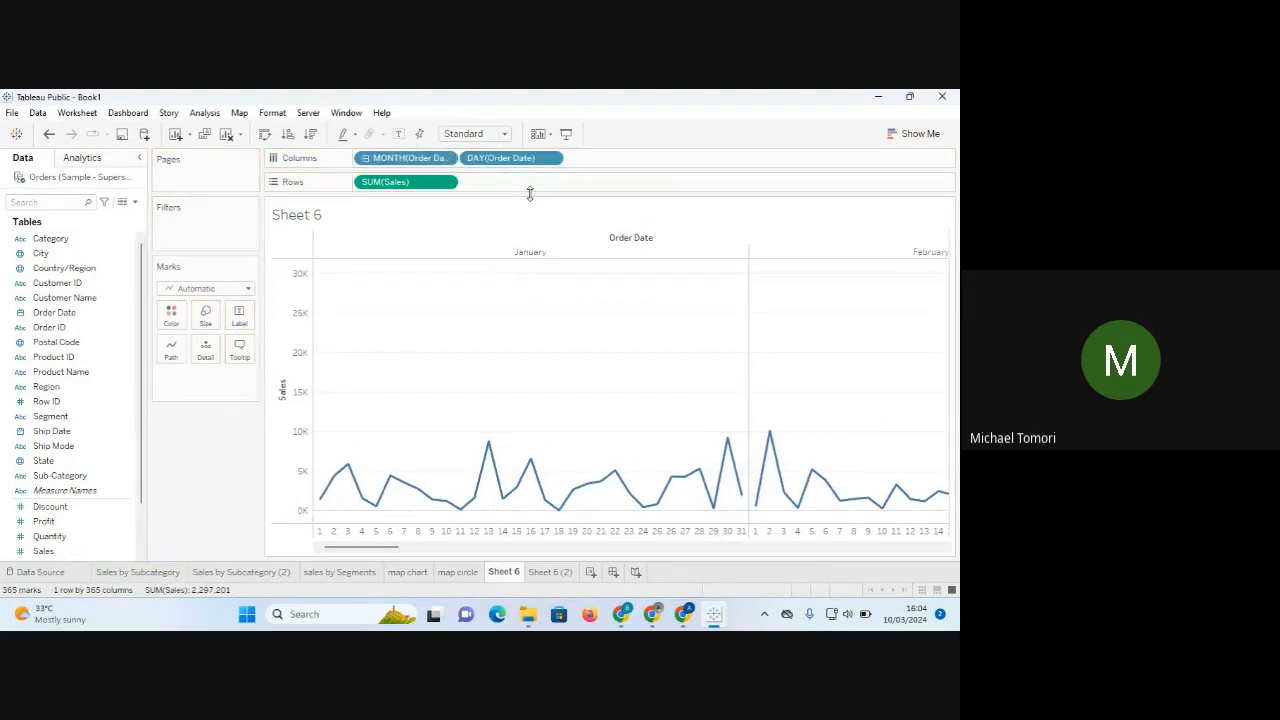
pyautogui.moveTo(420, 162); pyautogui.dragTo(229, 449)
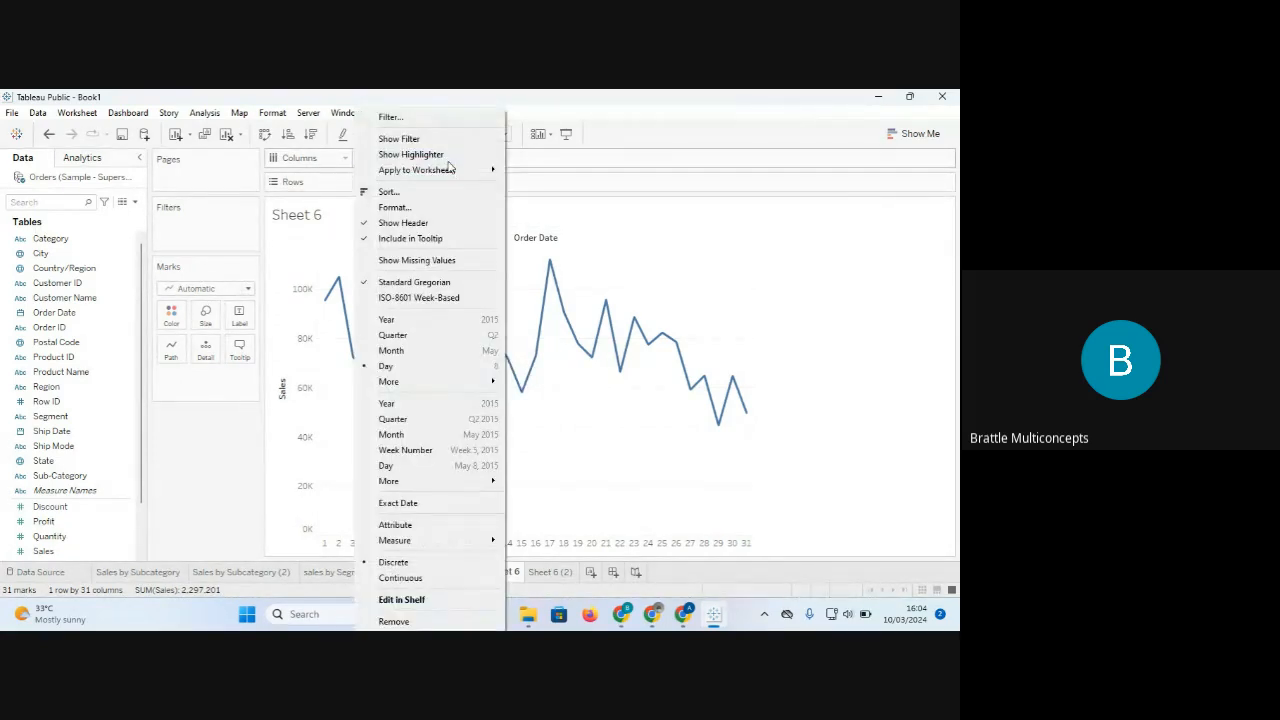
# Set the Order Date pill to Month, then Year for 2016–2019 sales, then view Sheet 6 (2).
pyautogui.click(448, 355)
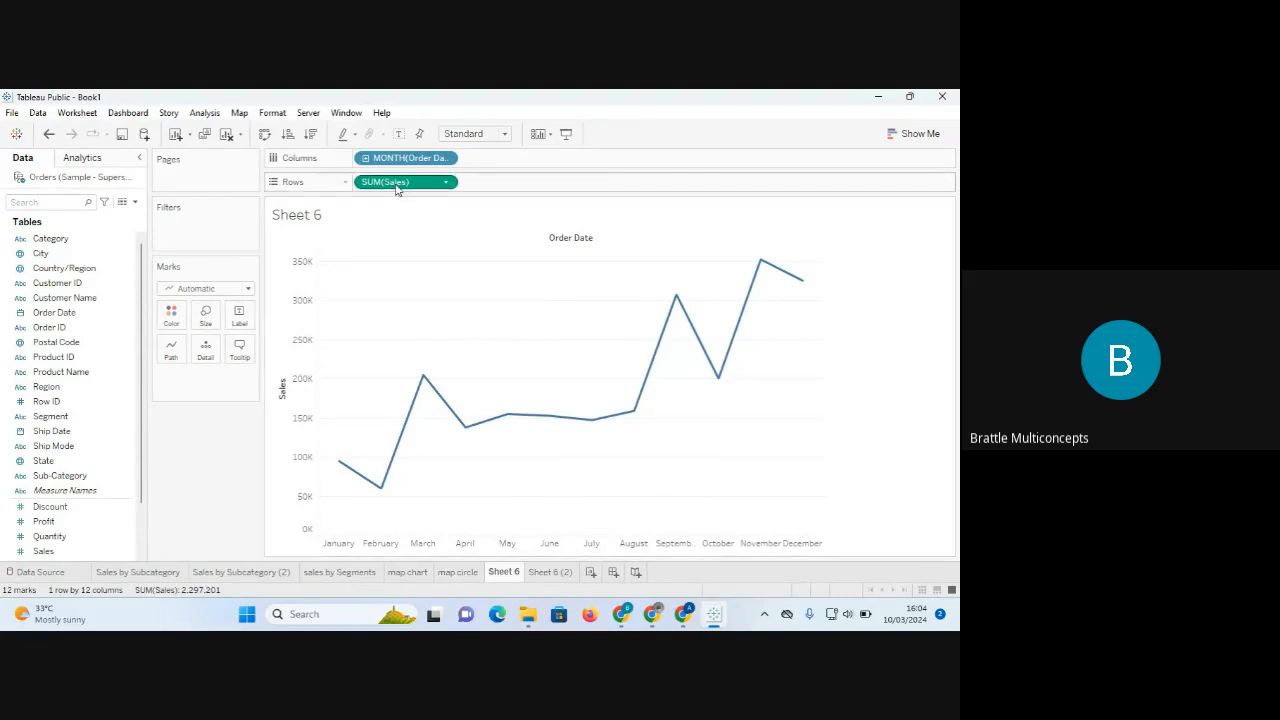
pyautogui.click(447, 159)
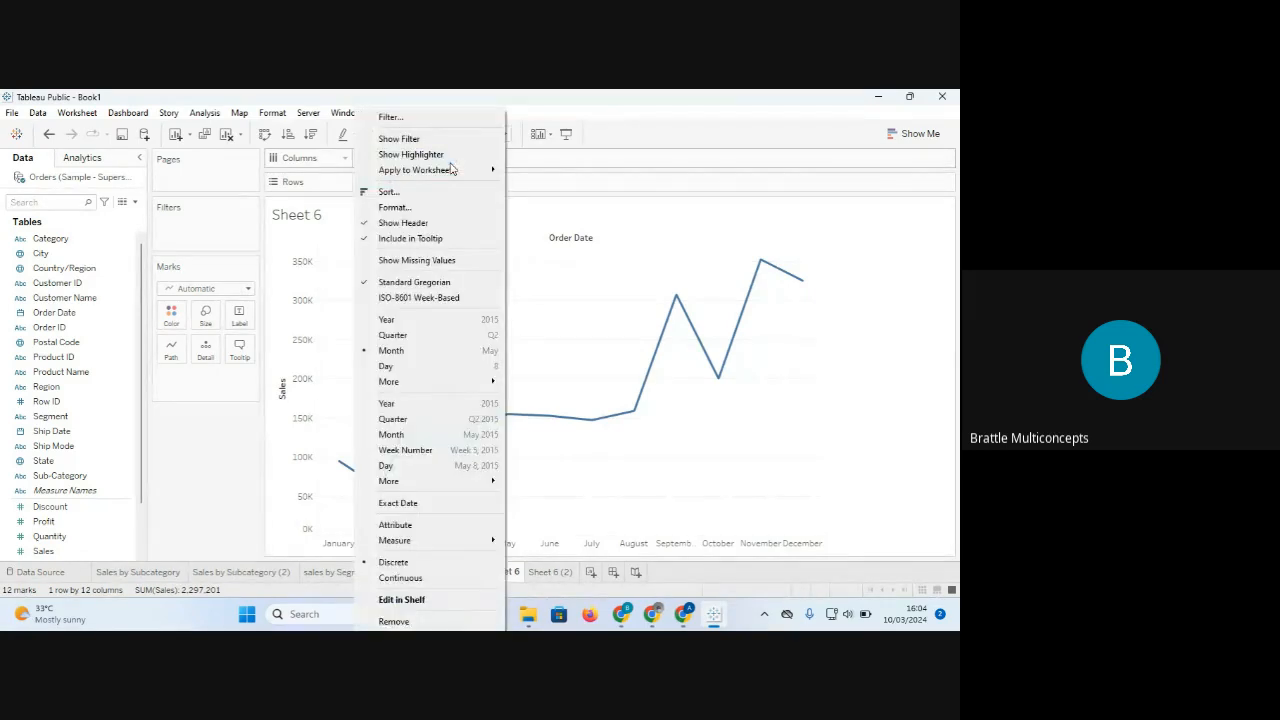
pyautogui.click(451, 321)
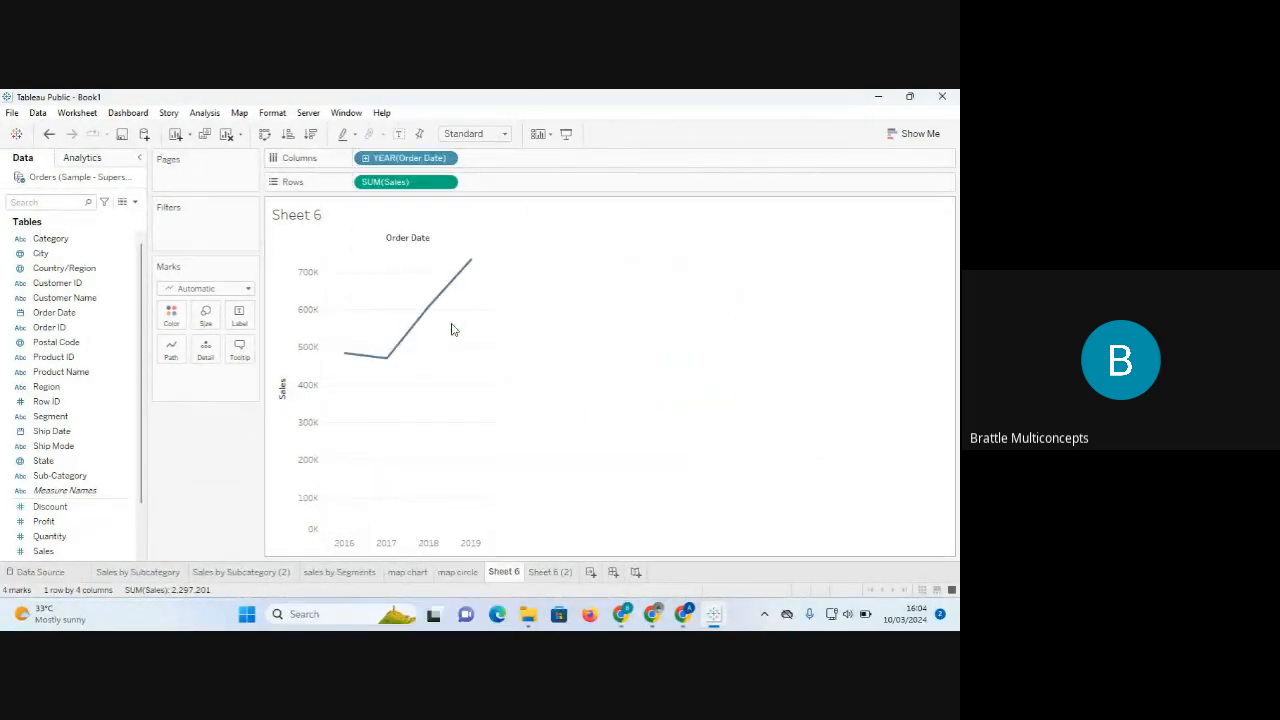
pyautogui.click(550, 572)
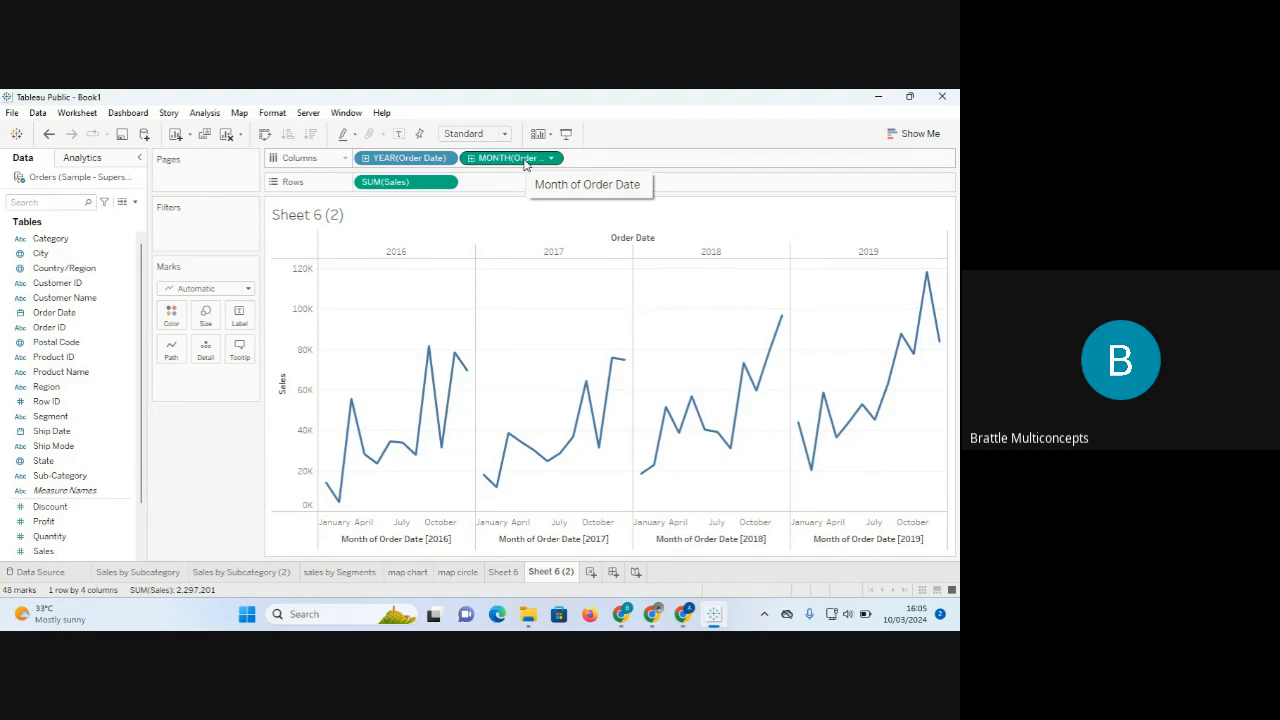
# Create Sheet 8 with YEAR(Order Date) on both Columns and Rows.
pyautogui.click(591, 578)
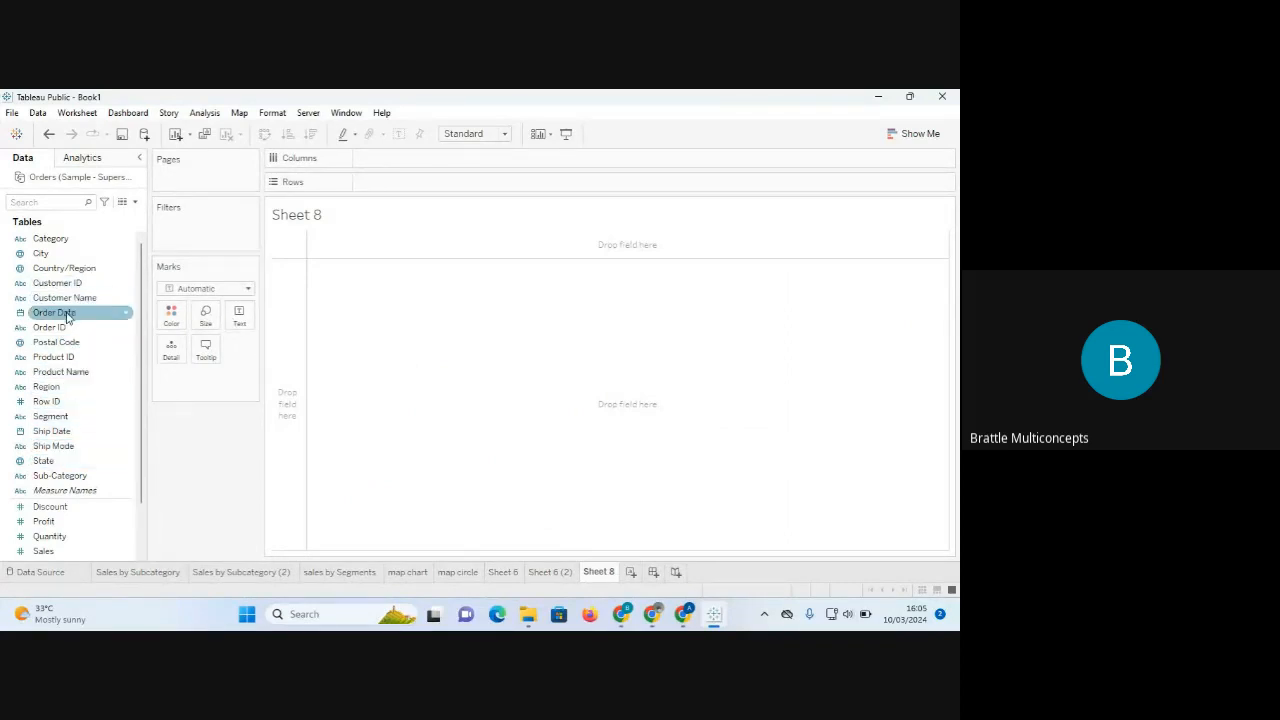
pyautogui.moveTo(65, 318); pyautogui.dragTo(406, 160)
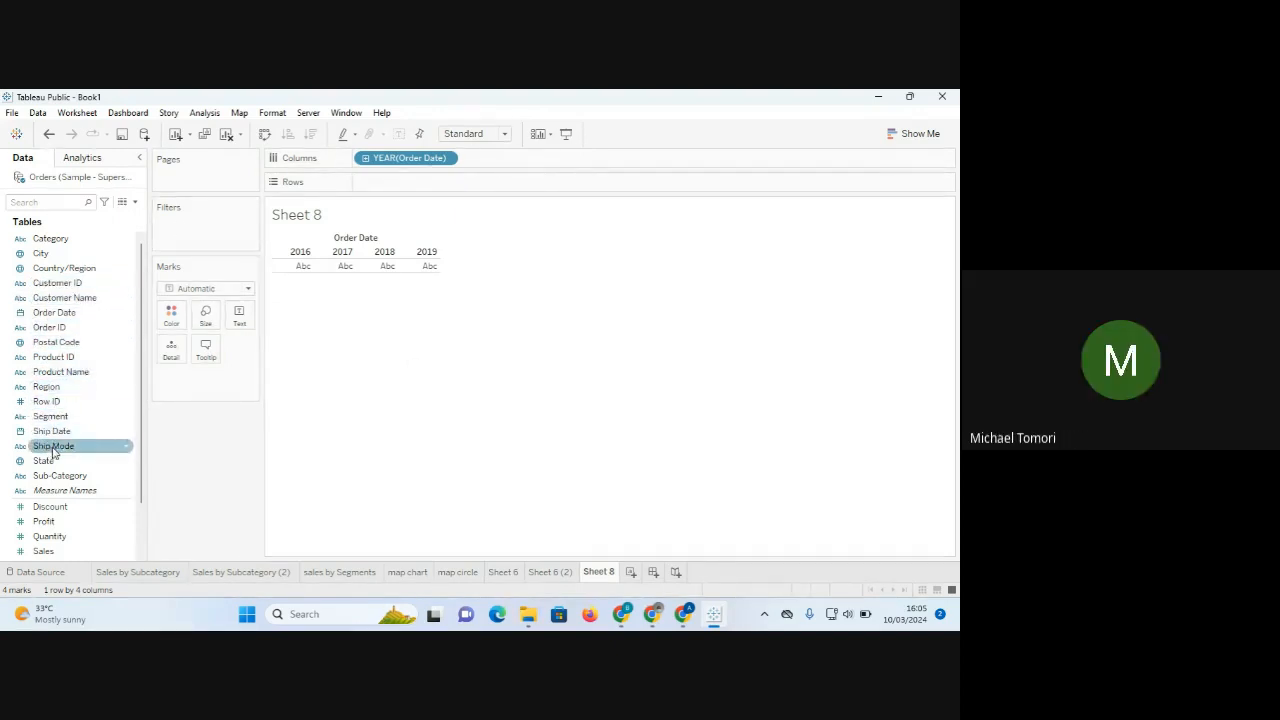
pyautogui.moveTo(55, 312); pyautogui.dragTo(398, 175)
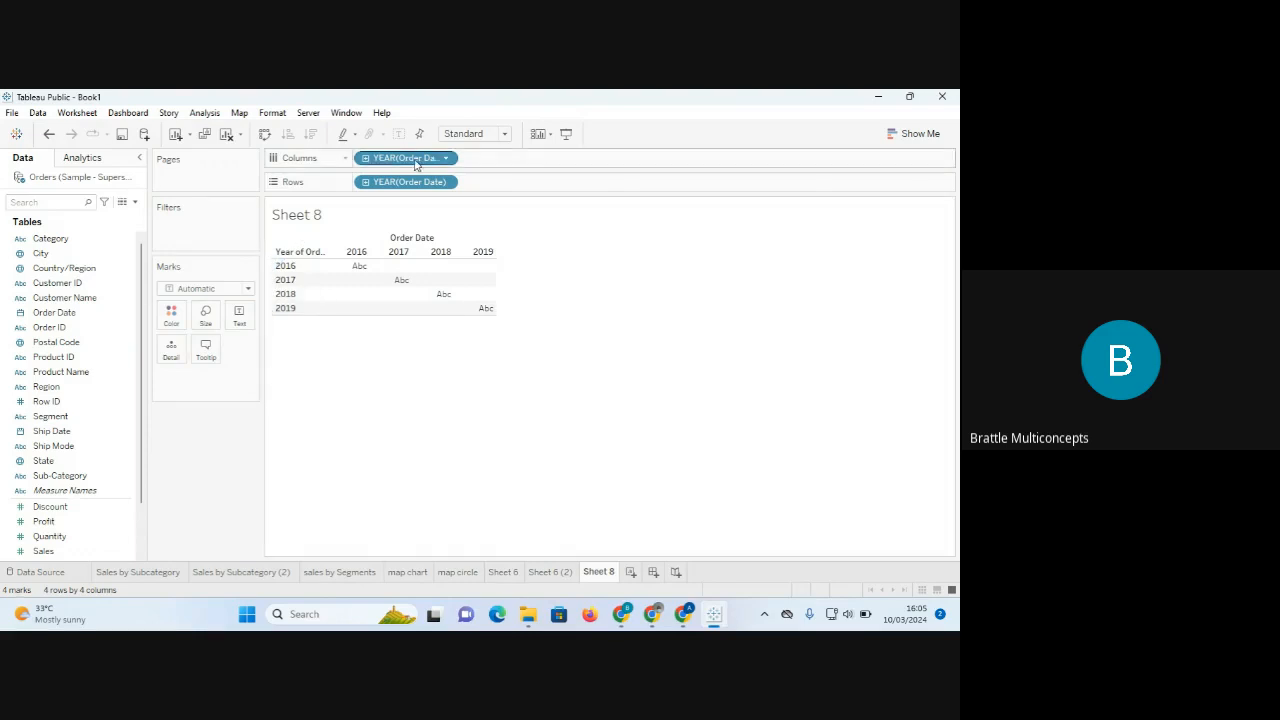
# Set the Columns date pill to Month and the Rows date pill to Weekday.
pyautogui.click(446, 158)
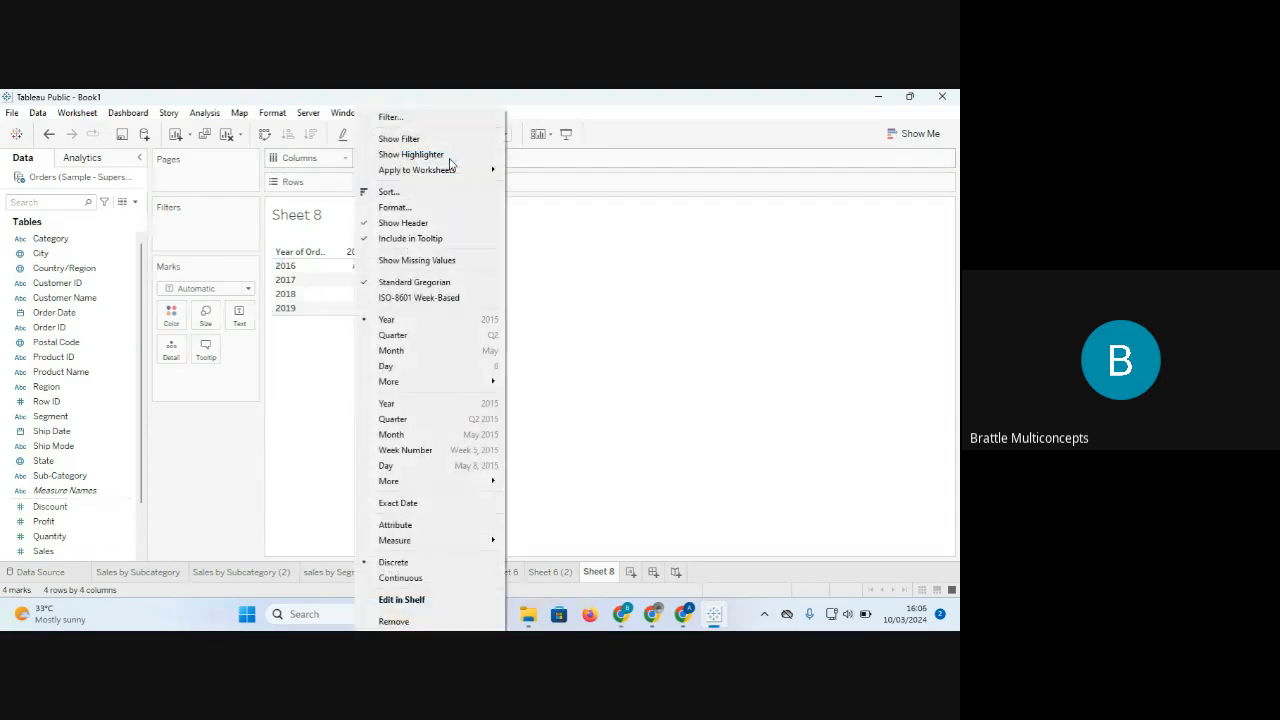
pyautogui.click(427, 351)
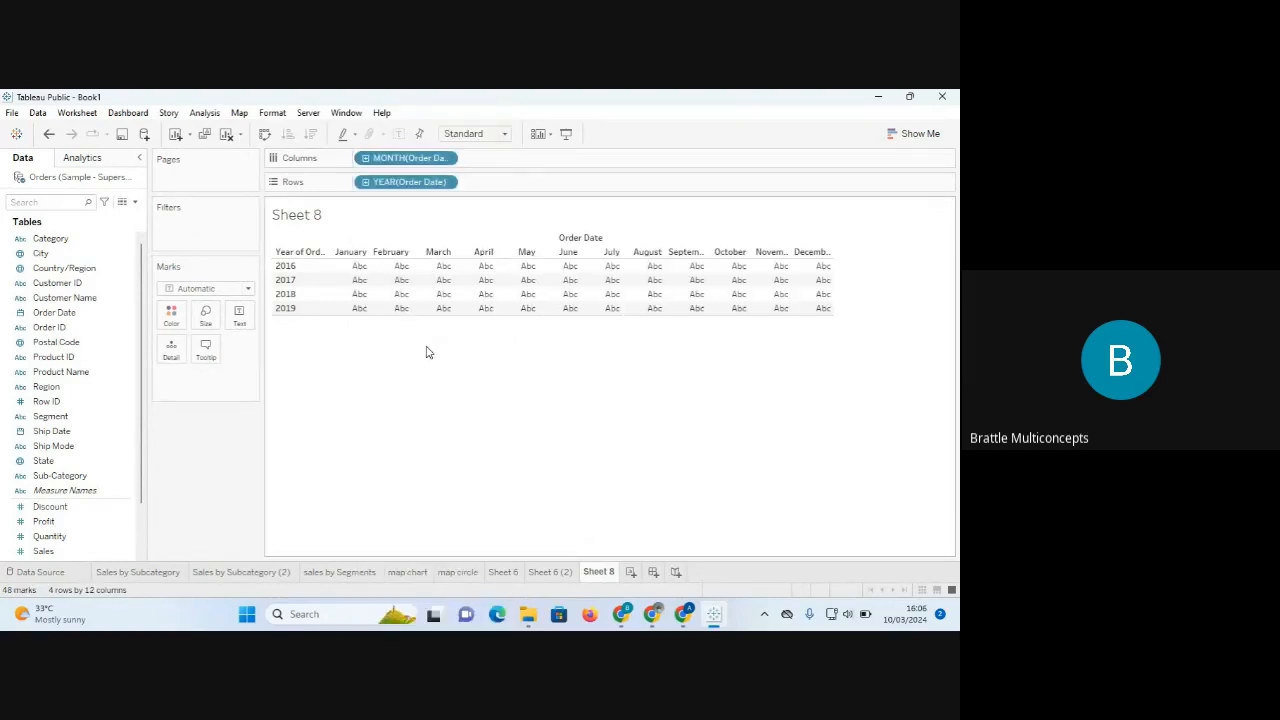
pyautogui.click(446, 184)
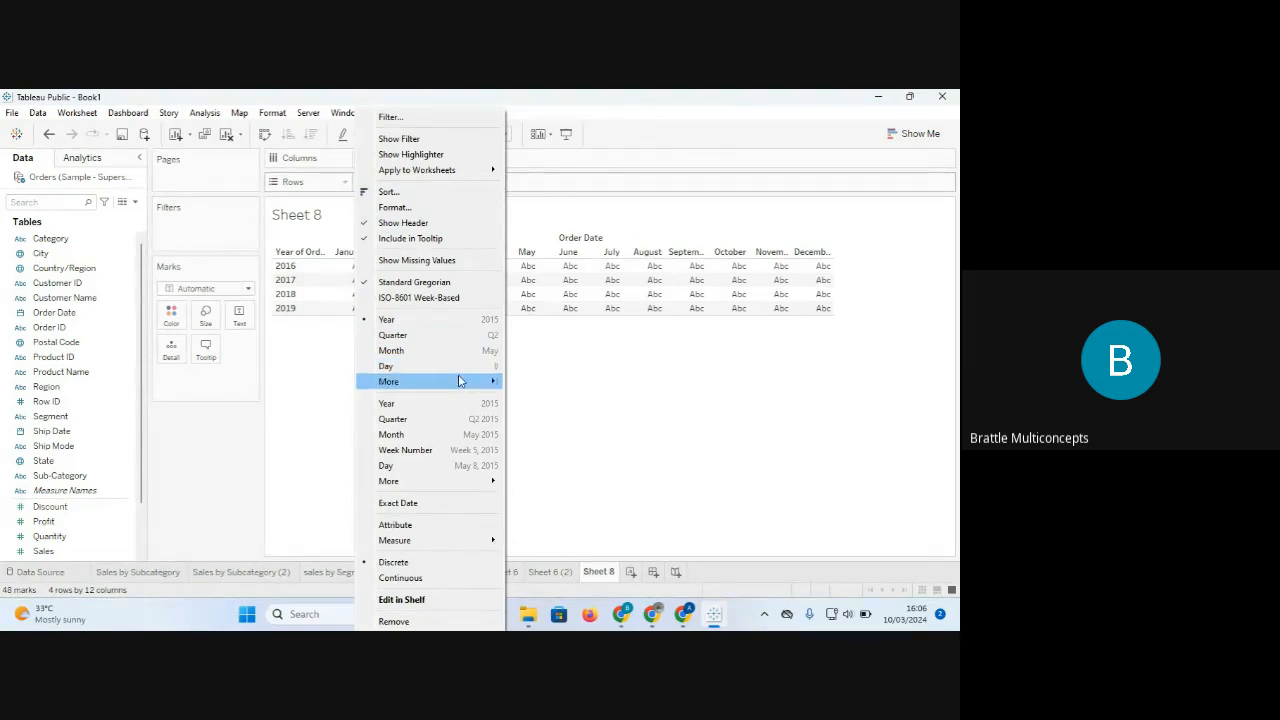
pyautogui.moveTo(460, 381)
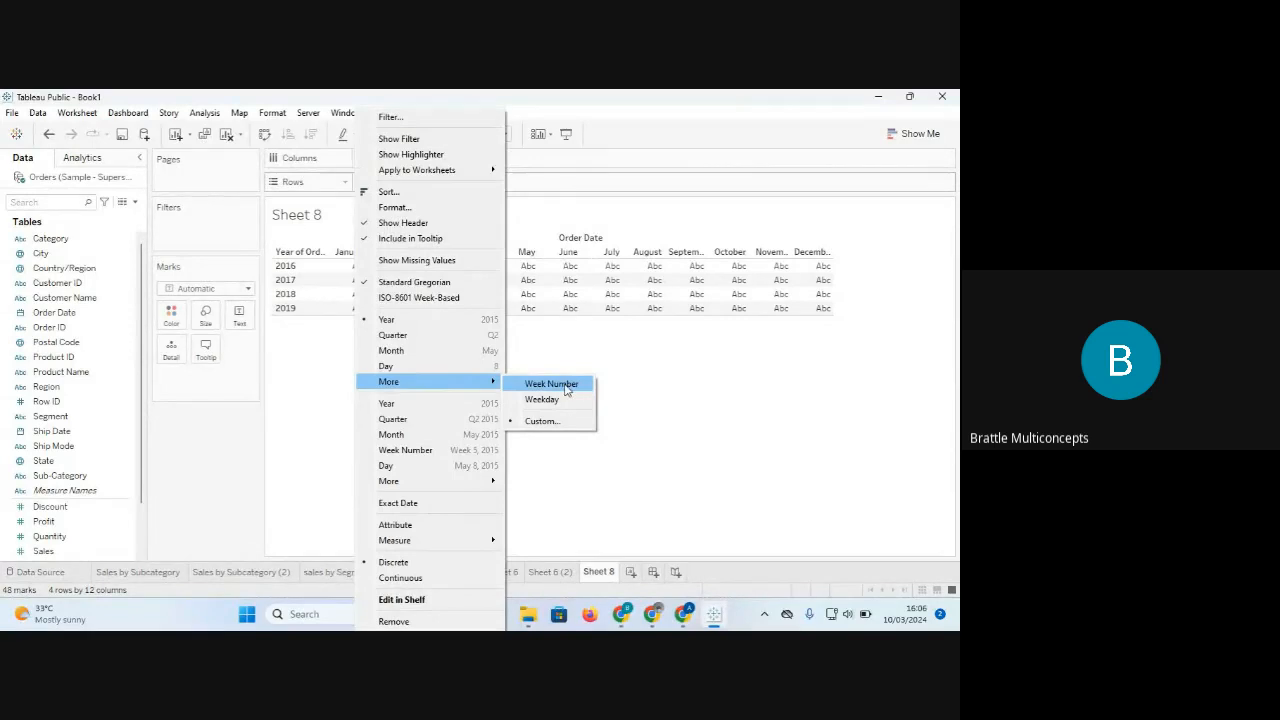
pyautogui.click(557, 403)
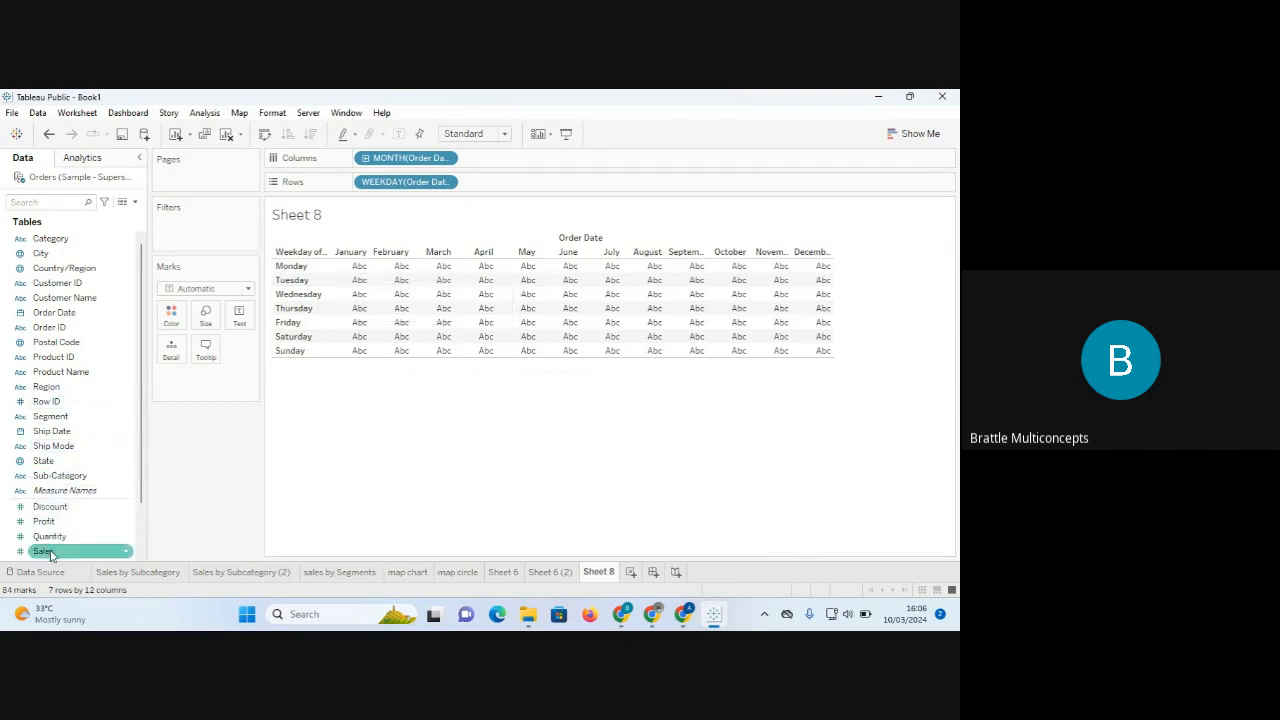
# Put SUM(Sales) on Color to shade each month–weekday cell, briefly checking Show Me.
pyautogui.moveTo(45, 551); pyautogui.dragTo(174, 316)
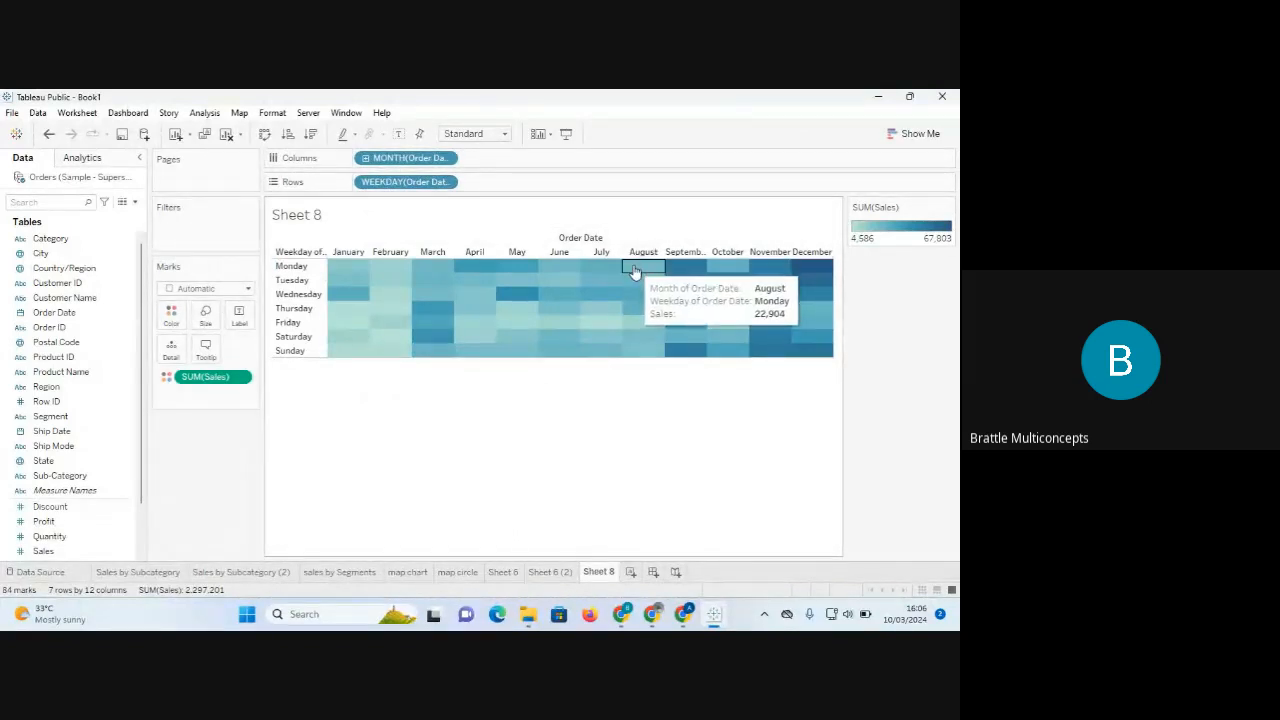
pyautogui.click(916, 133)
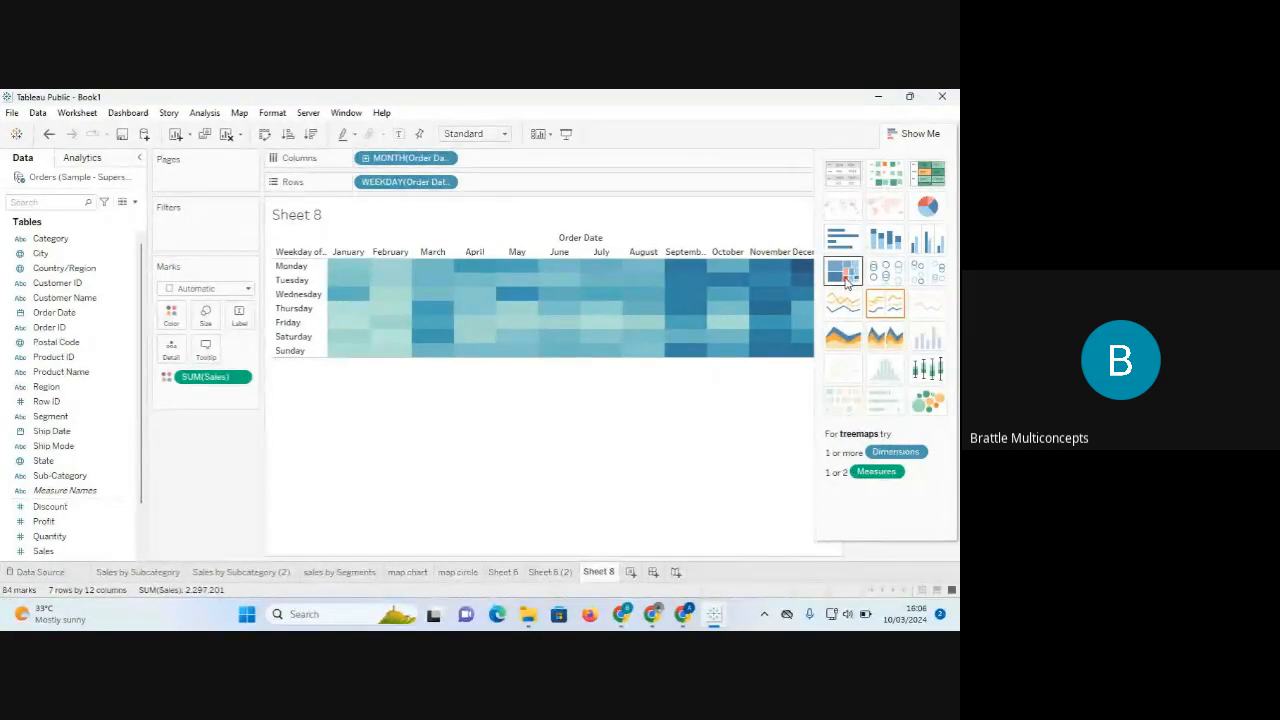
pyautogui.moveTo(805, 272)
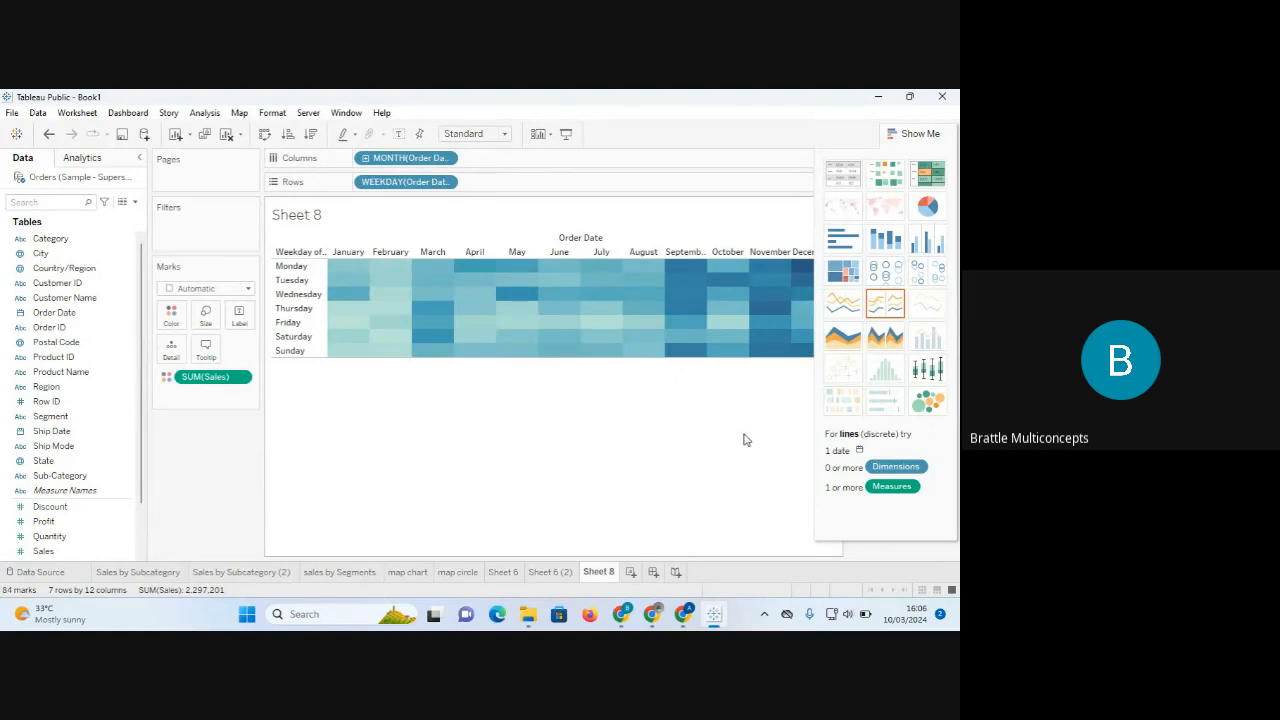
pyautogui.click(920, 133)
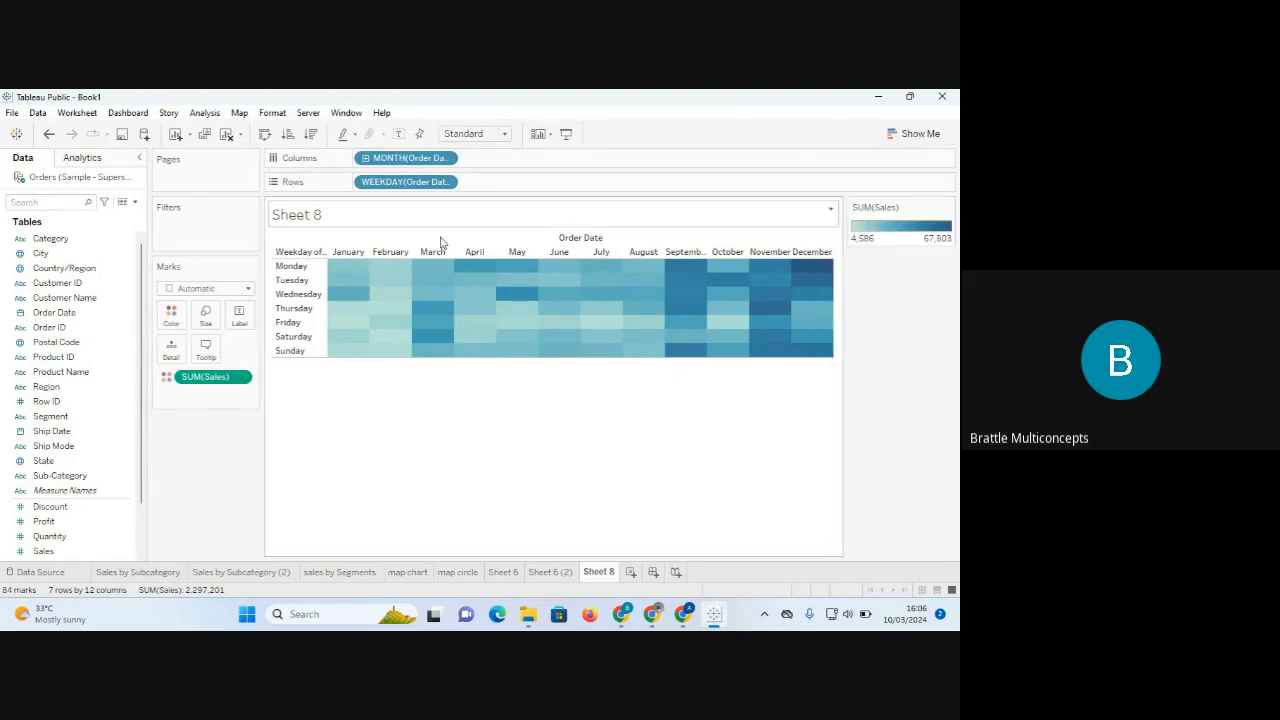
# Try circle marks on the heat map, then revert the mark type to Automatic.
pyautogui.click(447, 160)
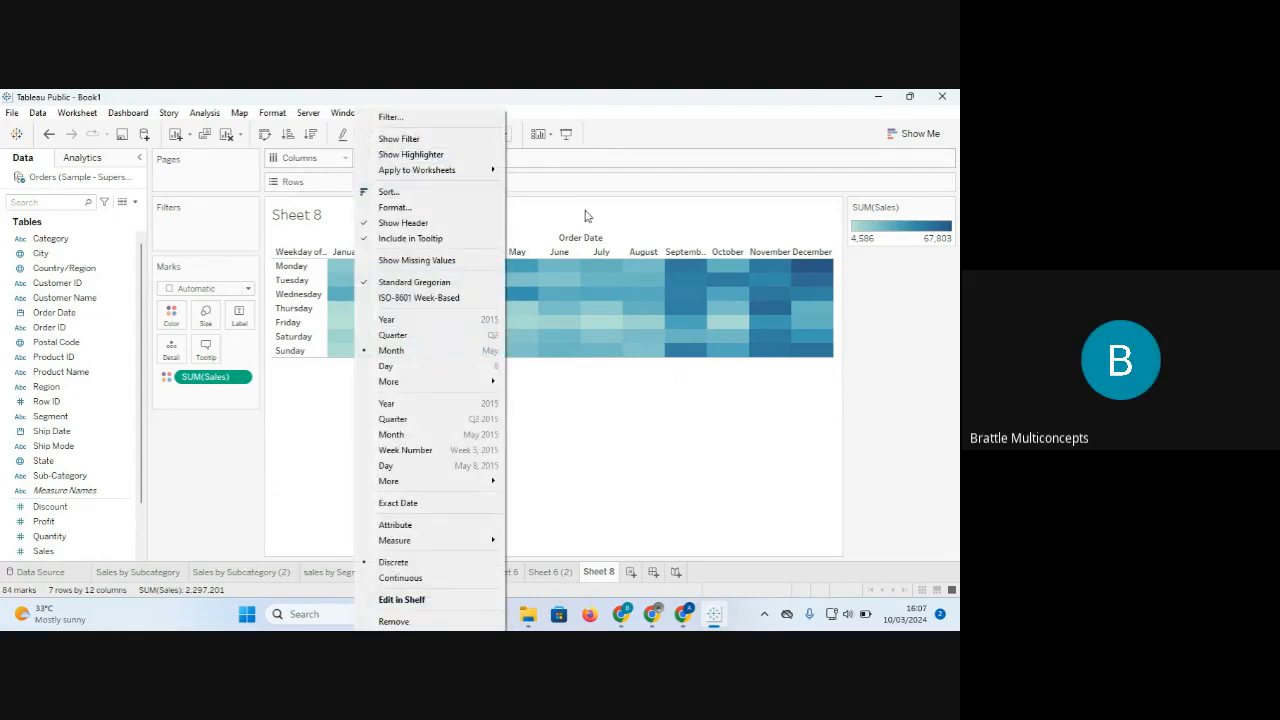
pyautogui.click(585, 468)
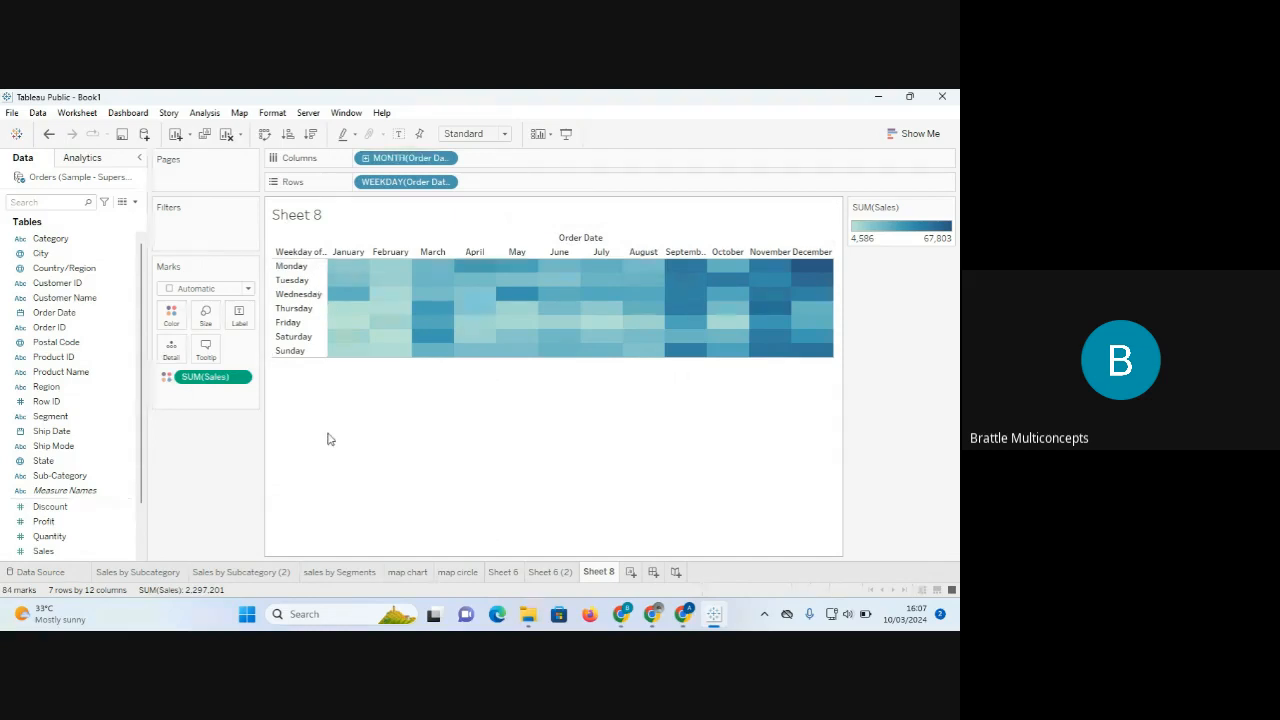
pyautogui.moveTo(352, 283)
pyautogui.click(248, 289)
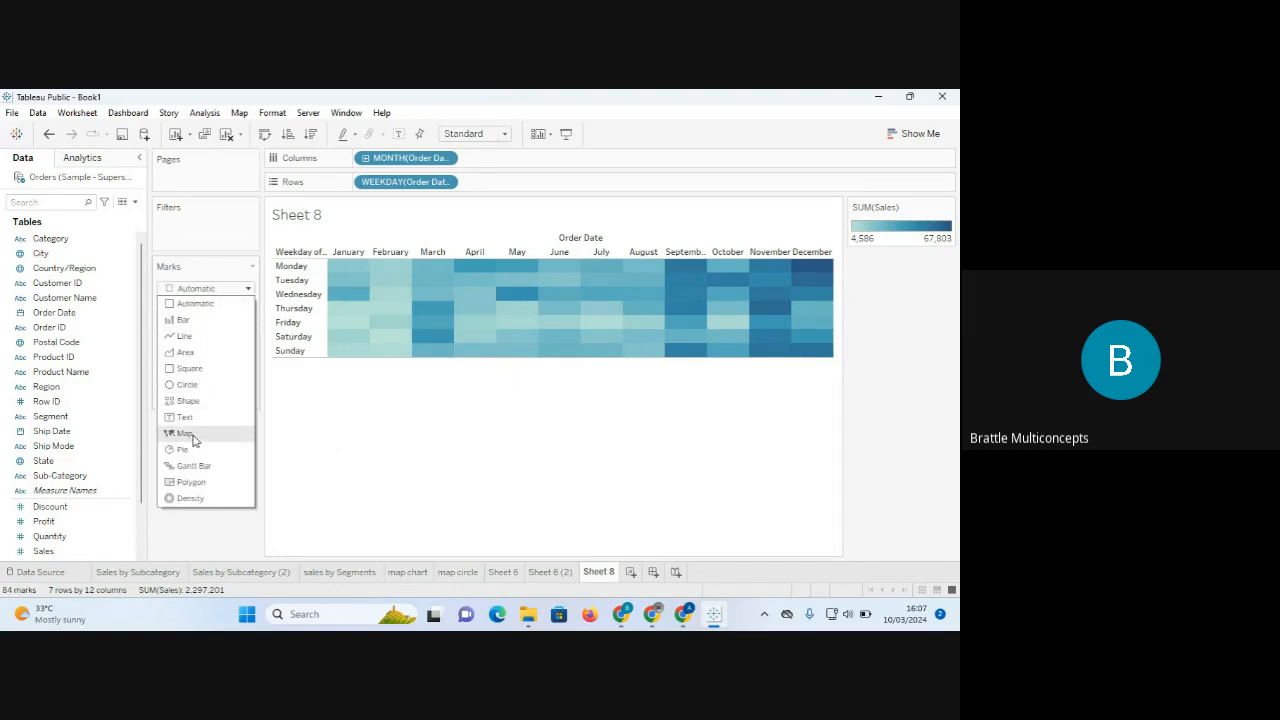
pyautogui.click(187, 385)
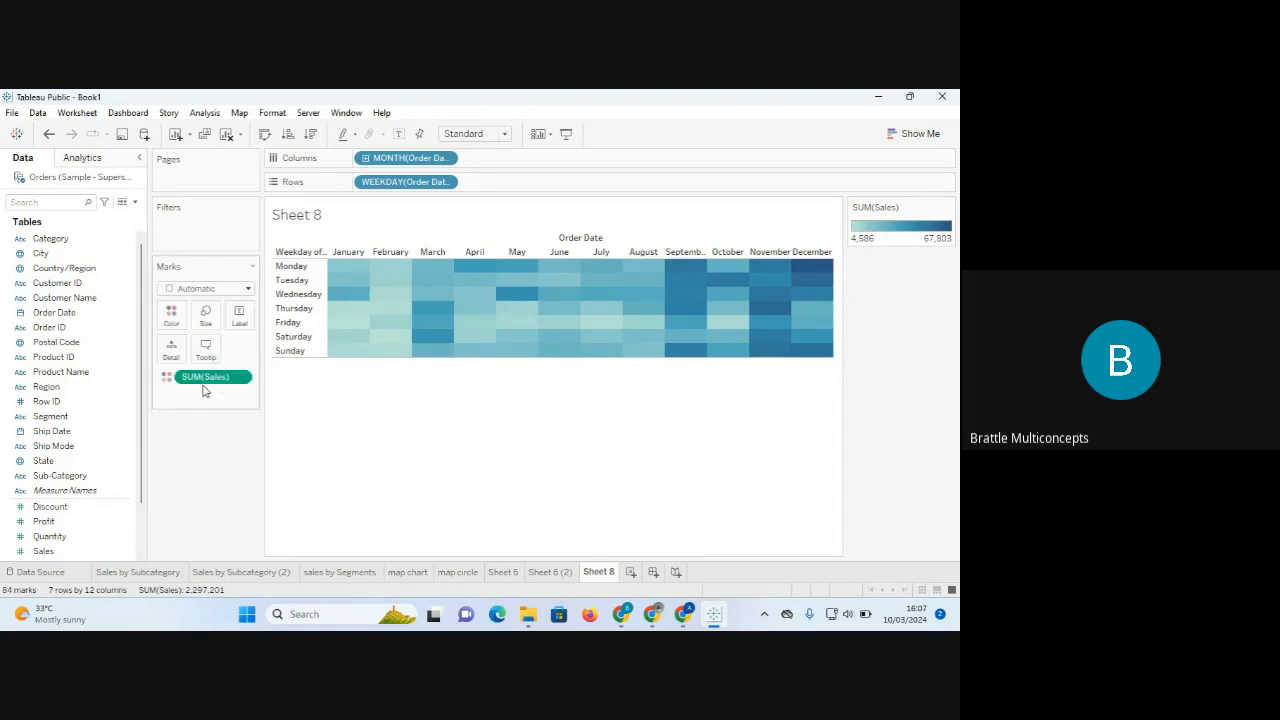
pyautogui.click(249, 289)
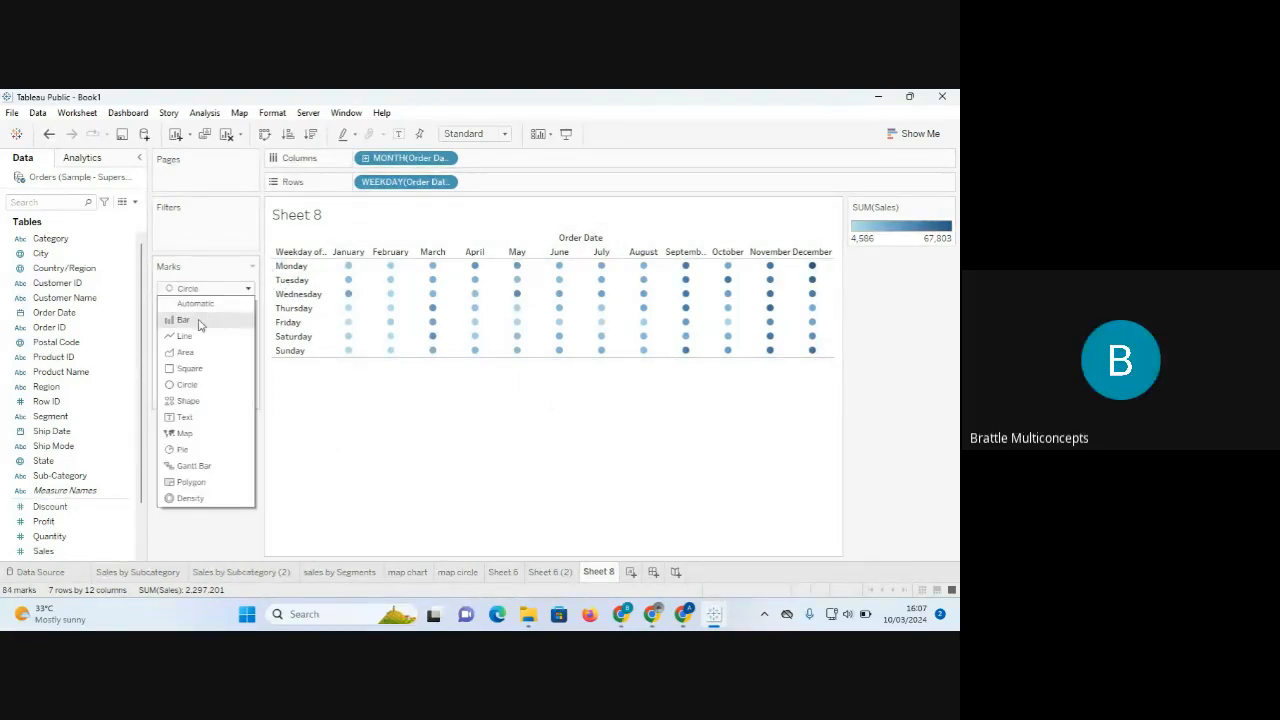
pyautogui.click(198, 305)
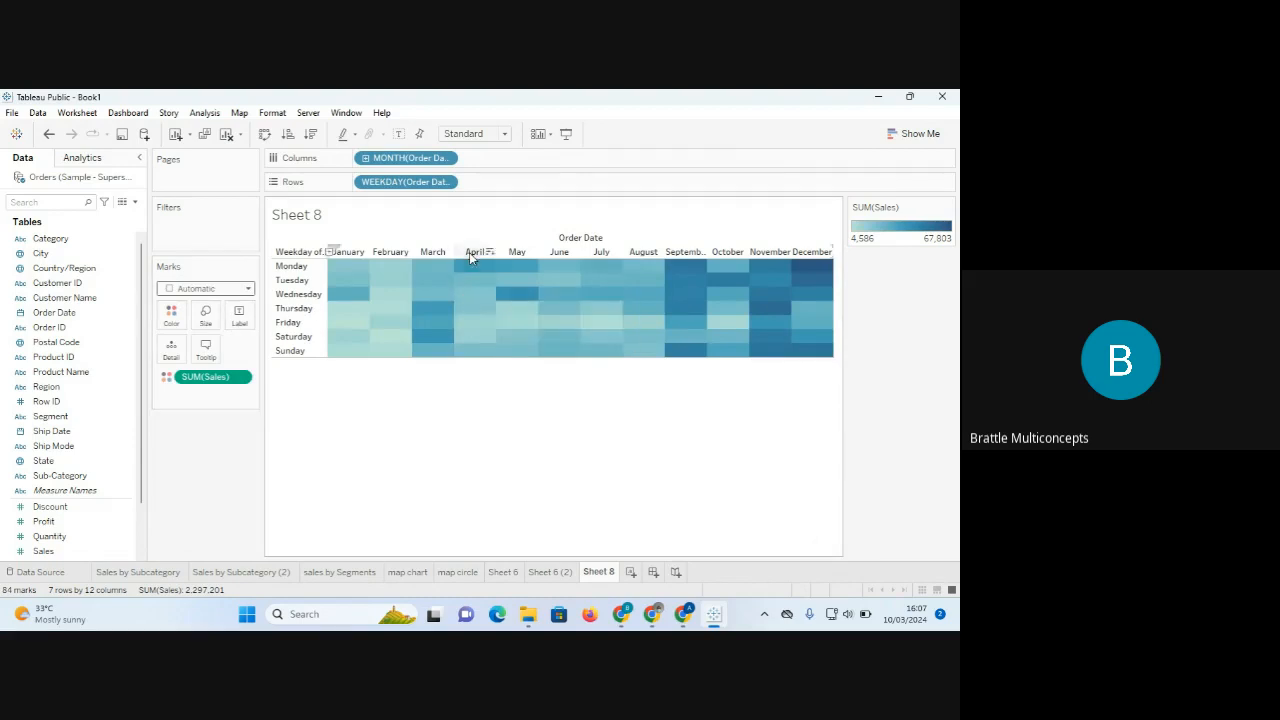
# Change the heat map rows from weekdays to months, then clear Sheet 8 entirely.
pyautogui.click(447, 182)
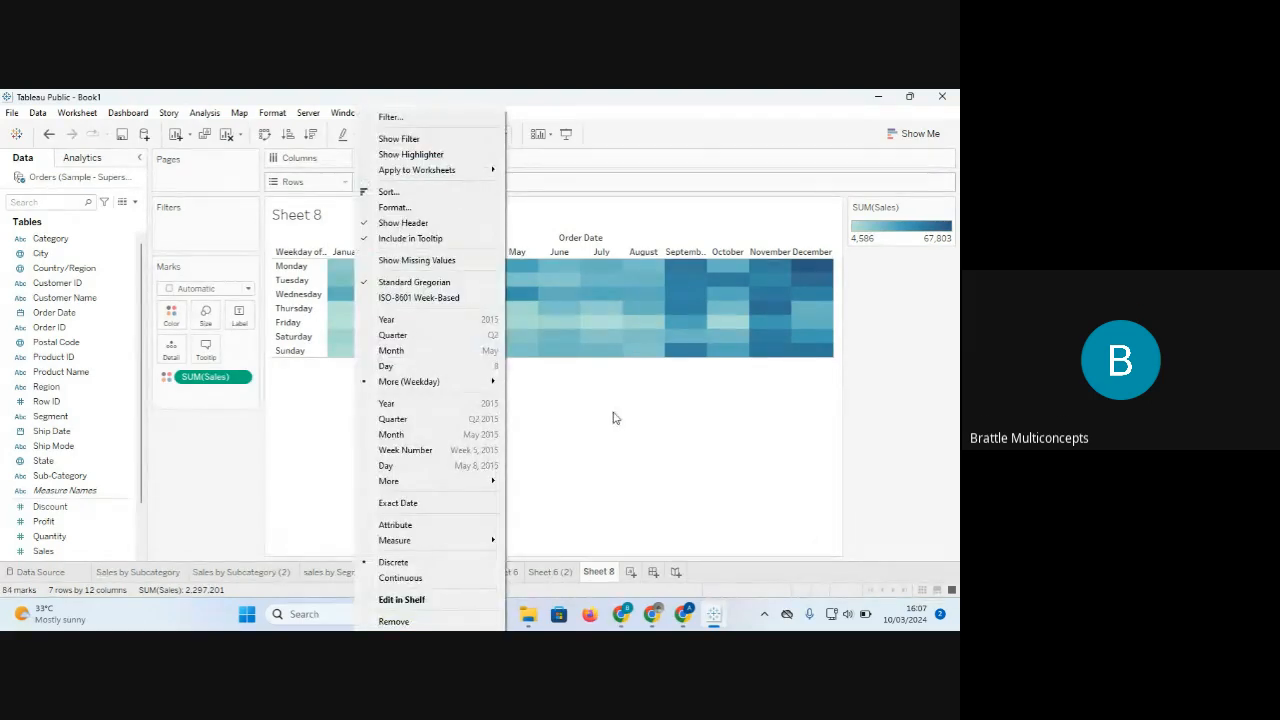
pyautogui.click(644, 447)
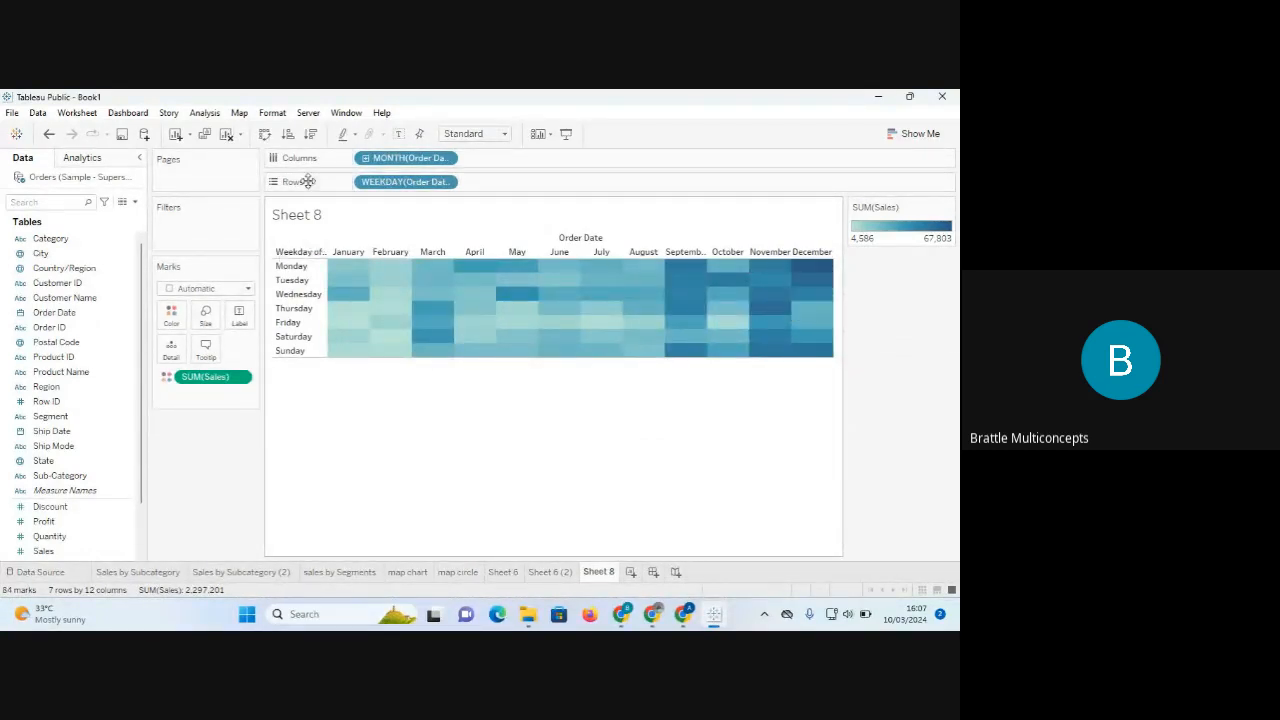
pyautogui.click(441, 182)
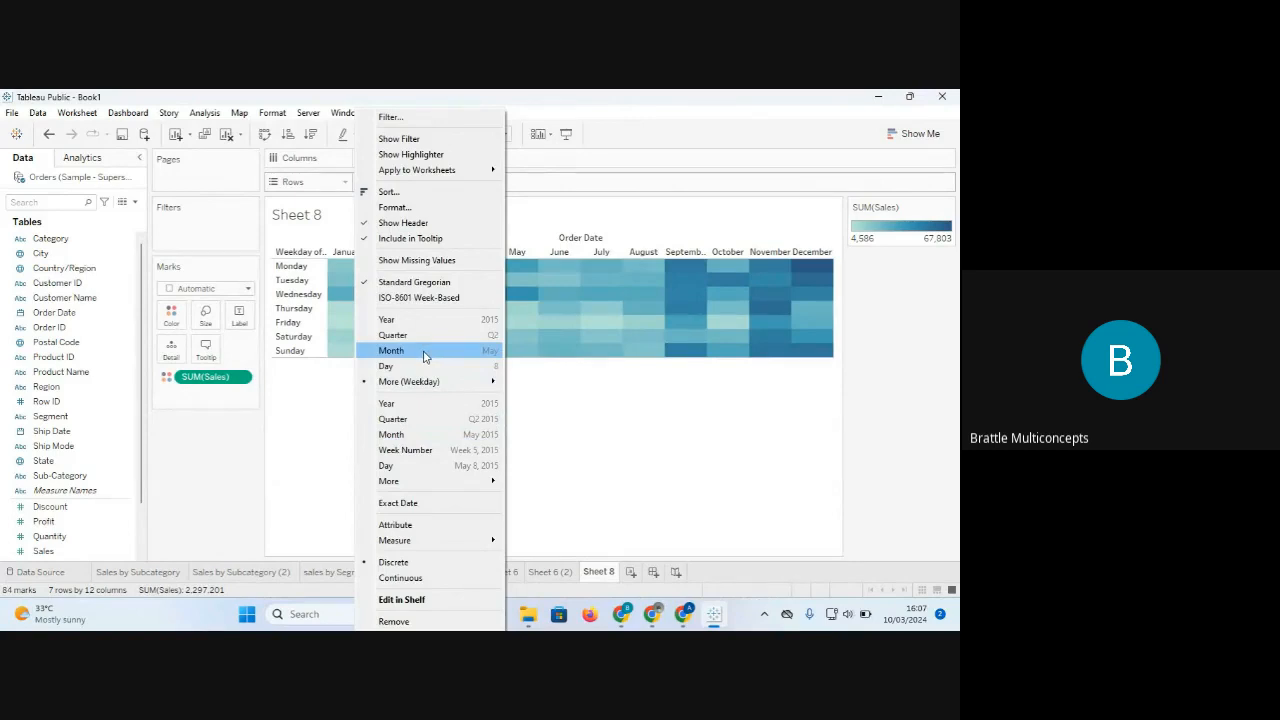
pyautogui.click(424, 351)
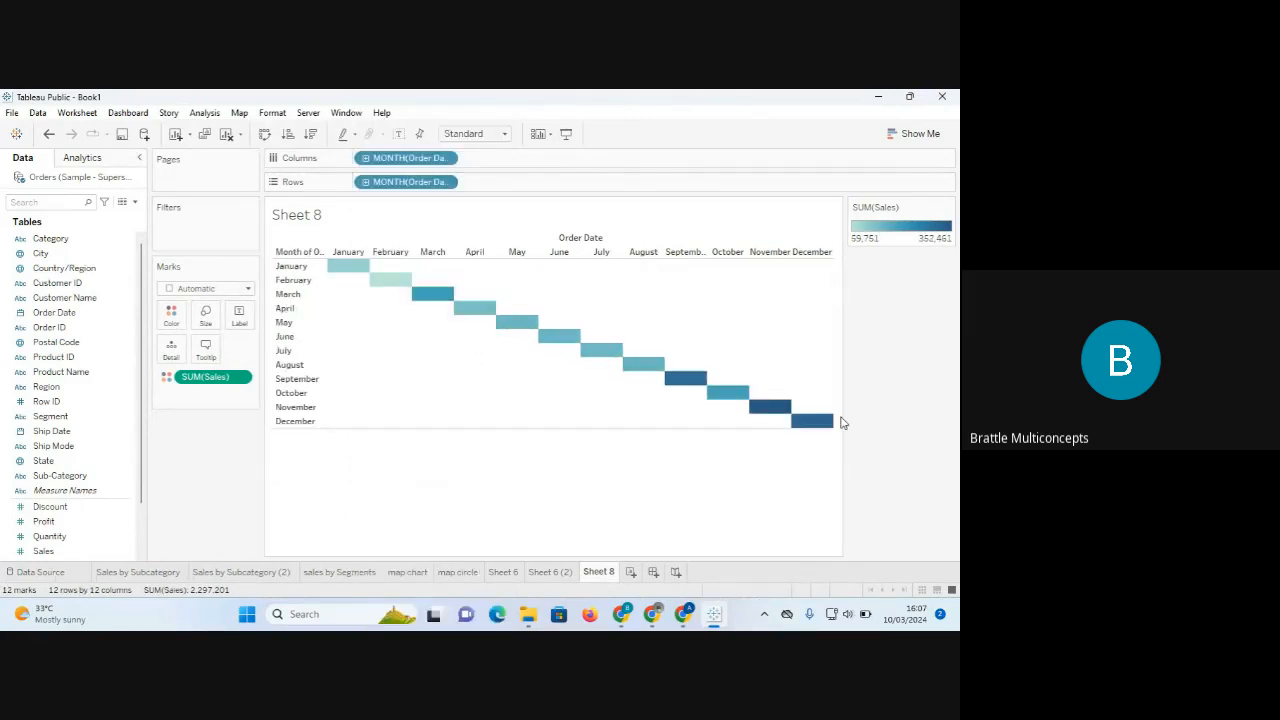
pyautogui.moveTo(777, 417)
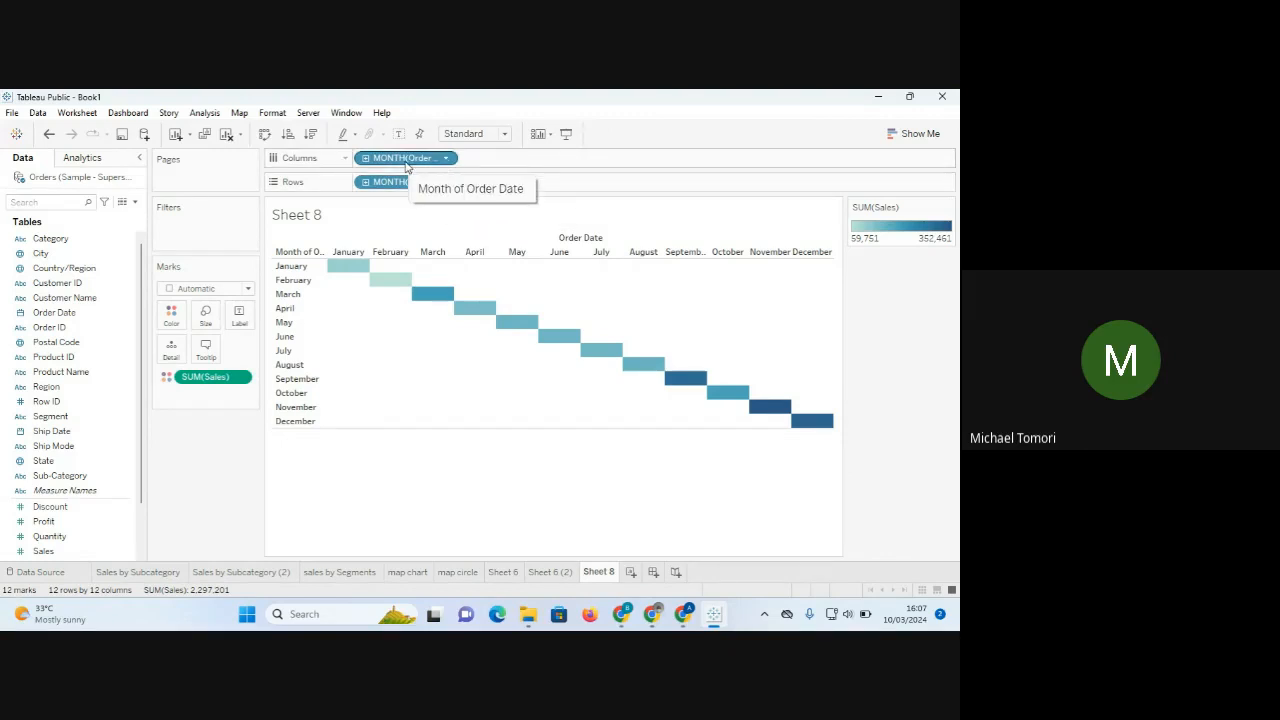
pyautogui.click(228, 139)
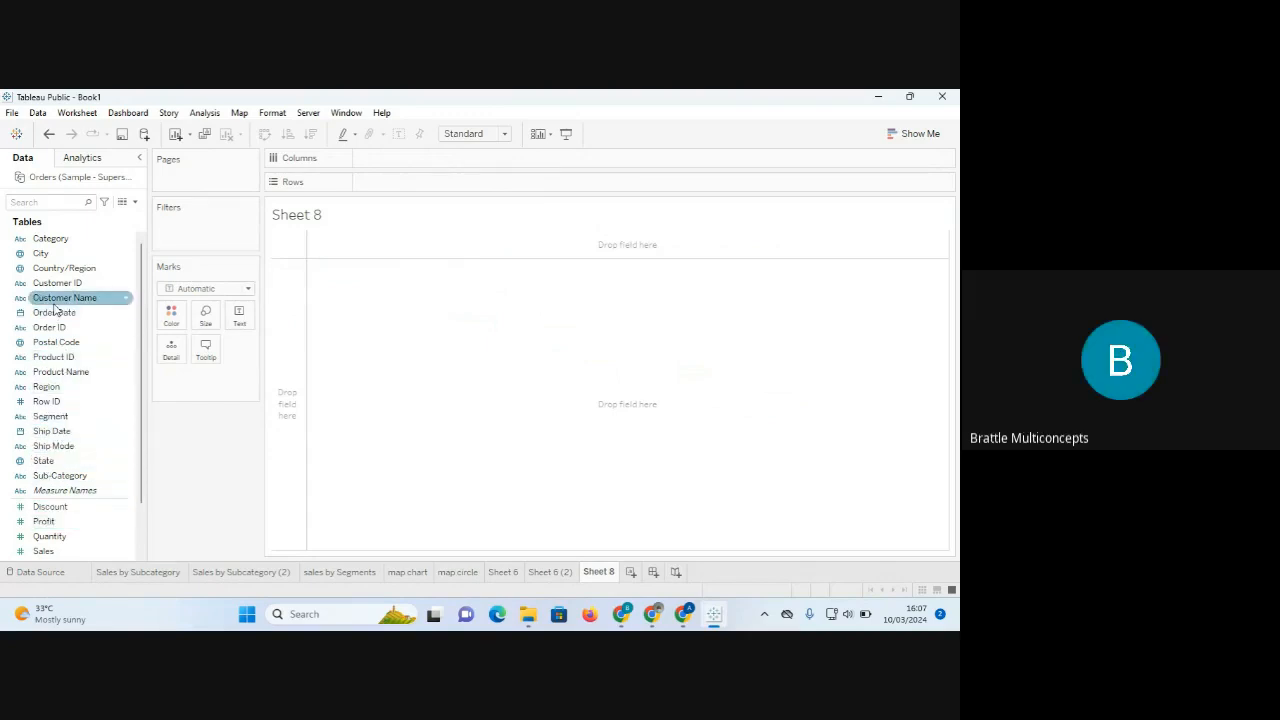
# Build a YEAR(Order Date) grid on columns and rows, coloured by SUM(Sales) as a heat map.
pyautogui.moveTo(55, 314); pyautogui.dragTo(386, 160)
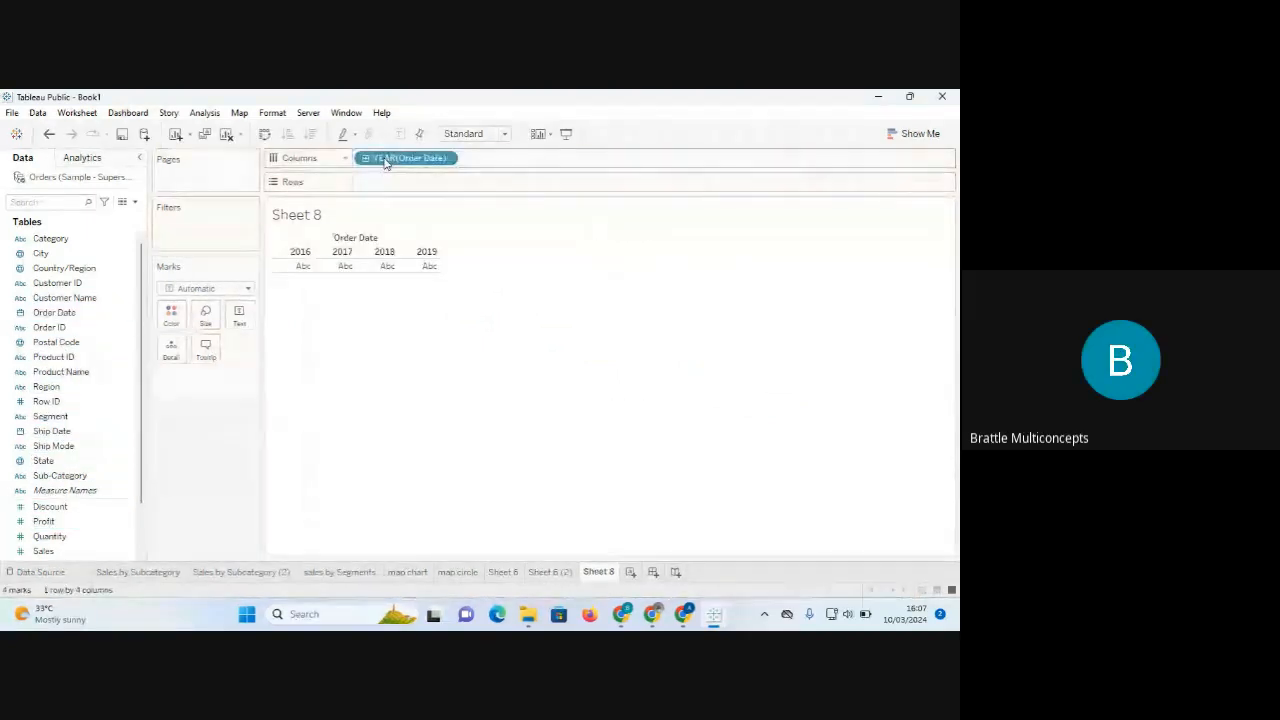
pyautogui.moveTo(55, 312); pyautogui.dragTo(391, 186)
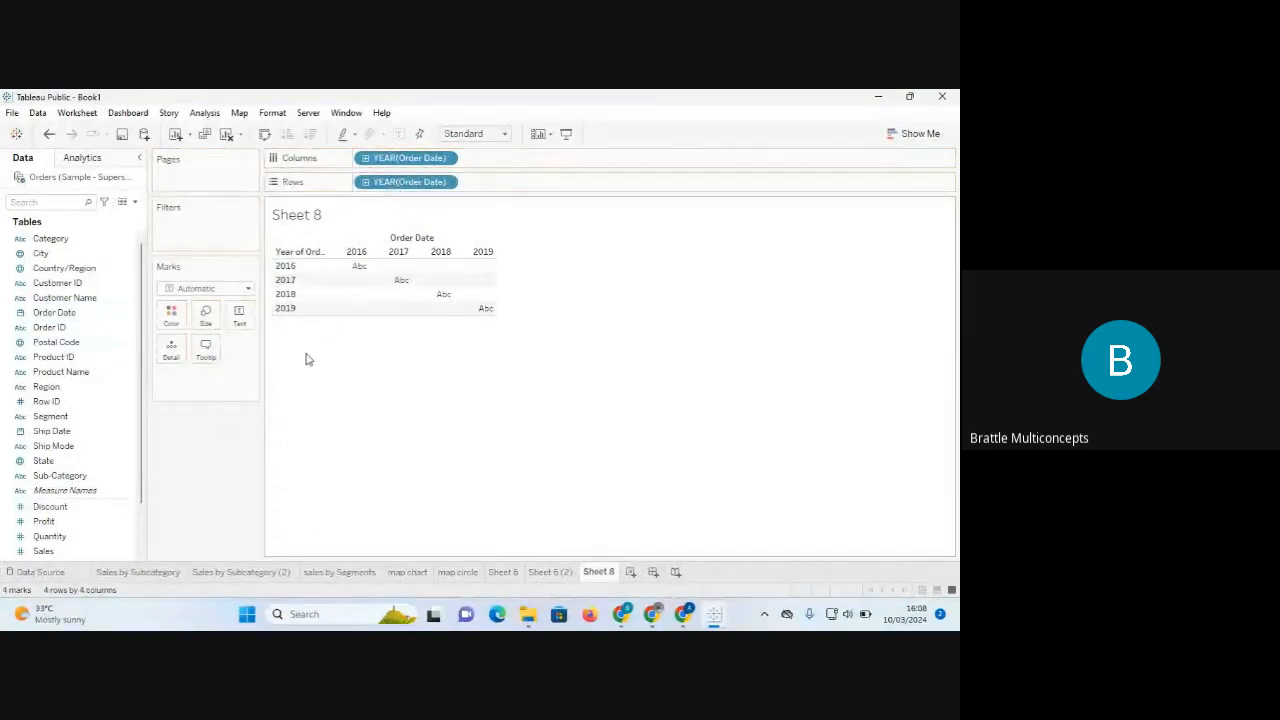
pyautogui.click(33, 556)
pyautogui.moveTo(40, 557); pyautogui.dragTo(240, 318)
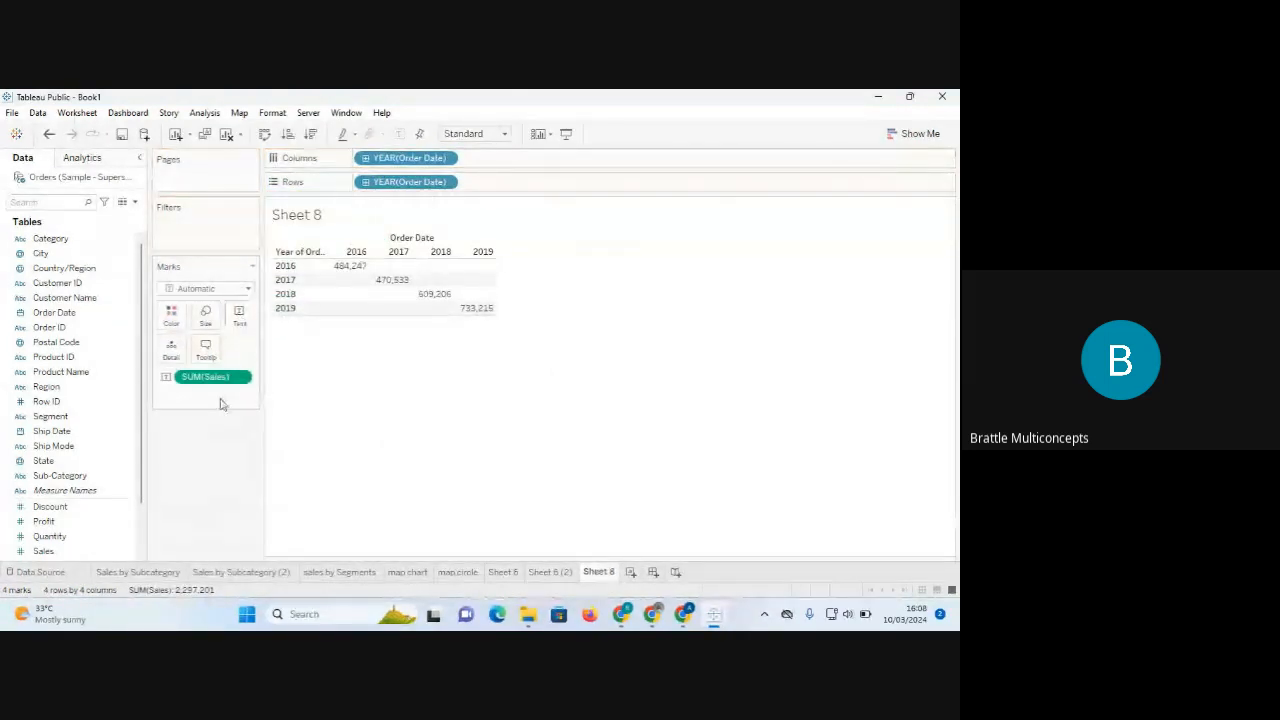
pyautogui.moveTo(210, 386); pyautogui.dragTo(175, 323)
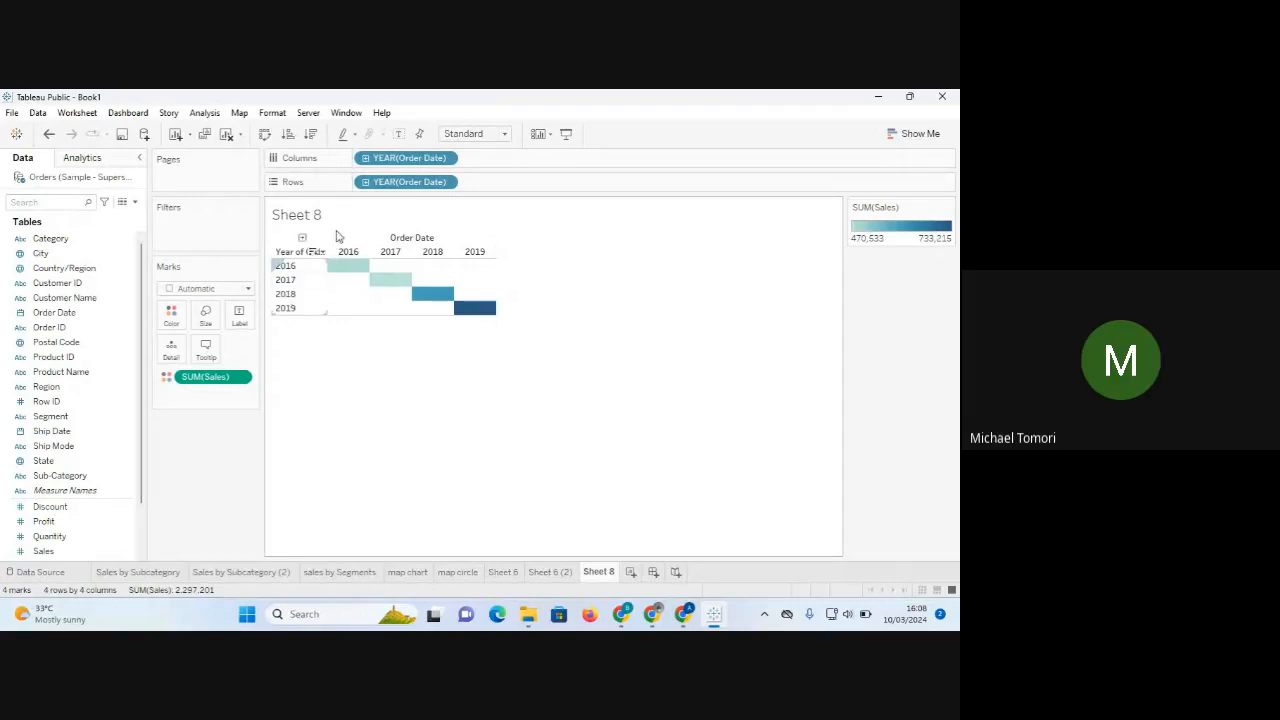
# Show the heat map rows by month of Order Date and fit it to Entire View.
pyautogui.click(449, 183)
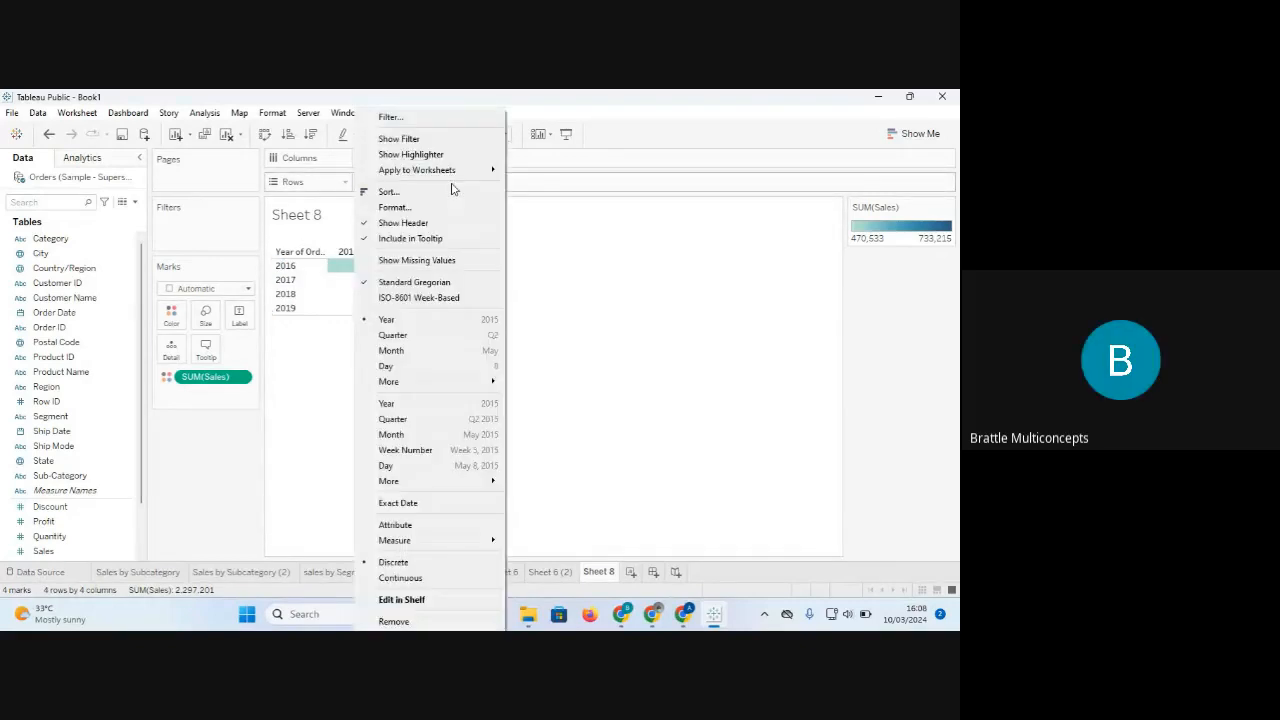
pyautogui.click(450, 353)
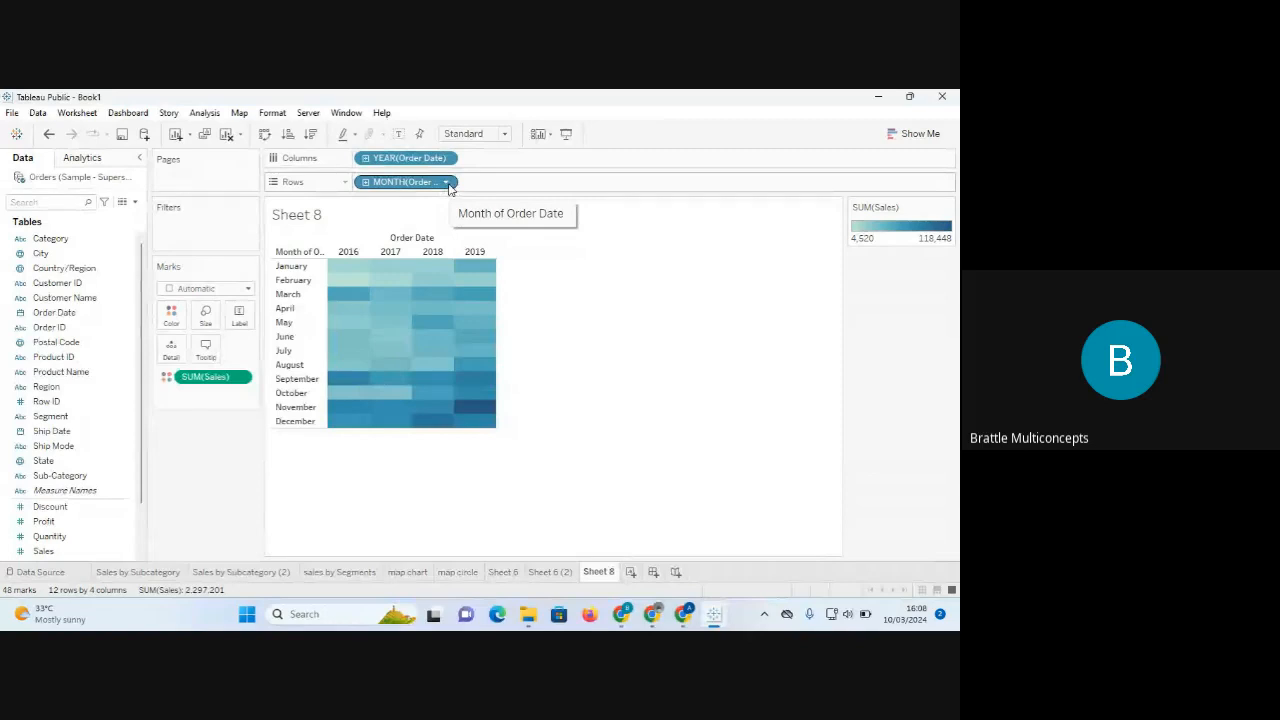
pyautogui.click(504, 133)
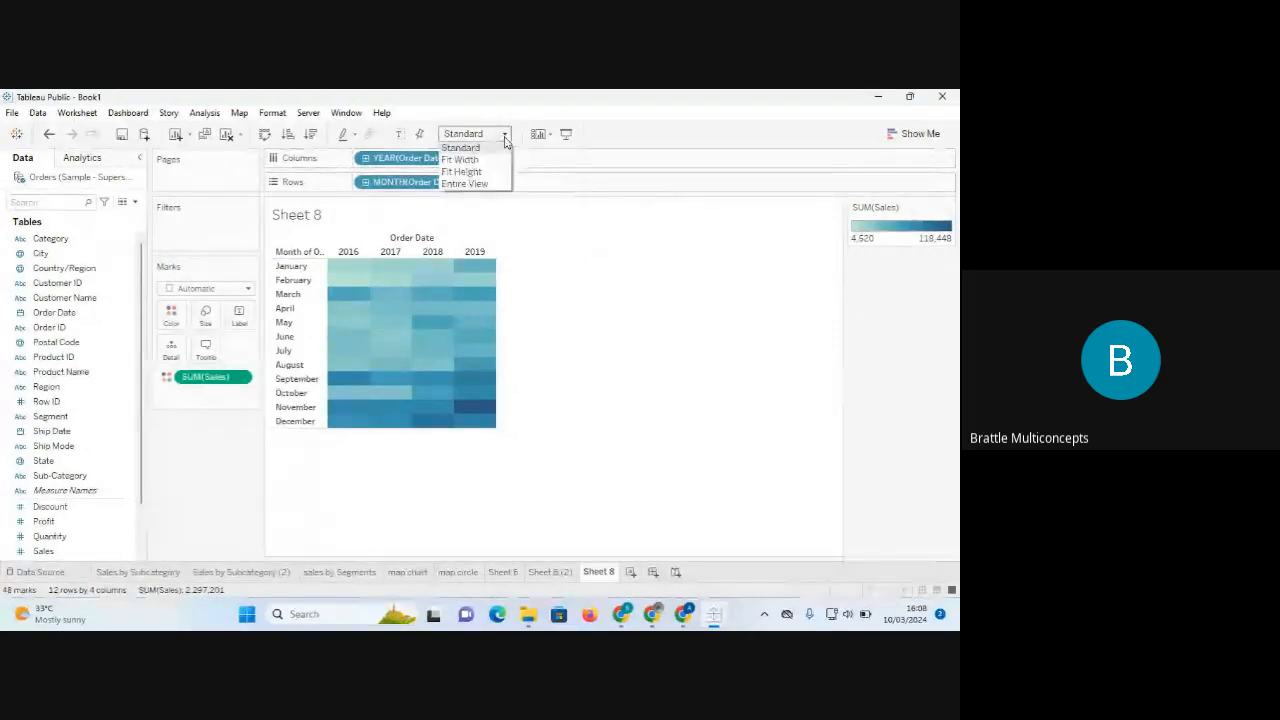
pyautogui.click(475, 194)
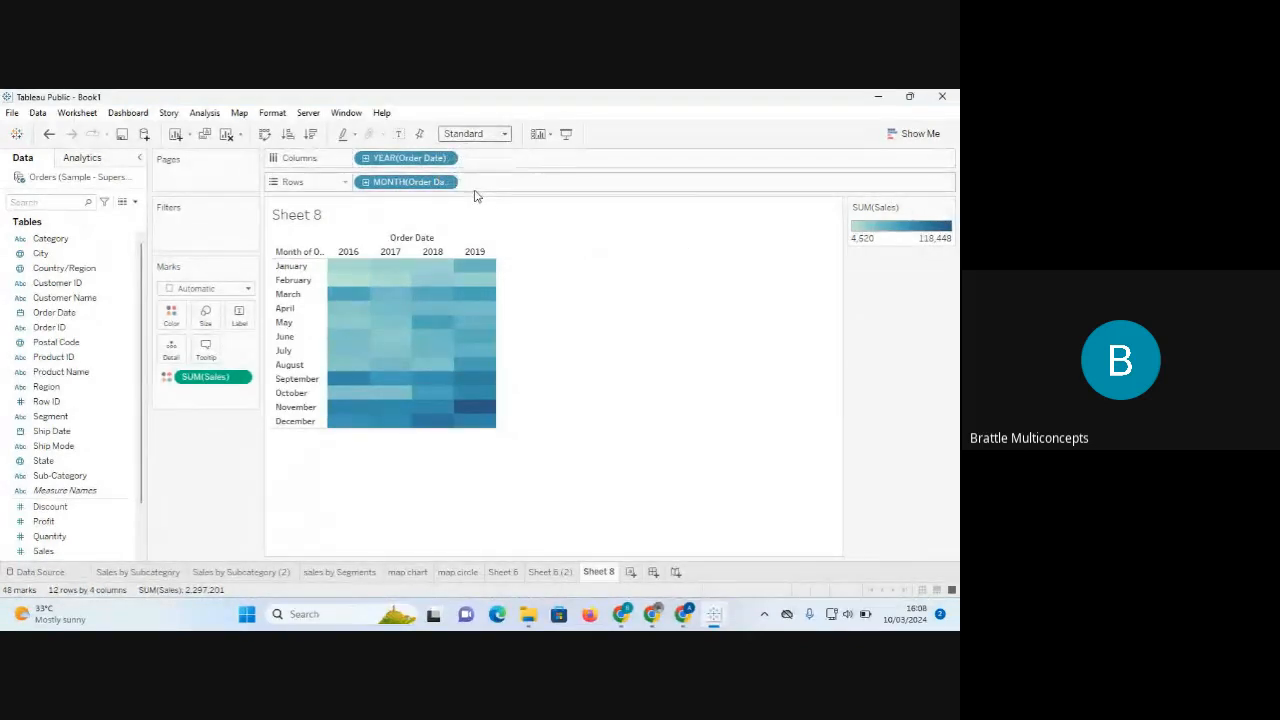
pyautogui.click(505, 136)
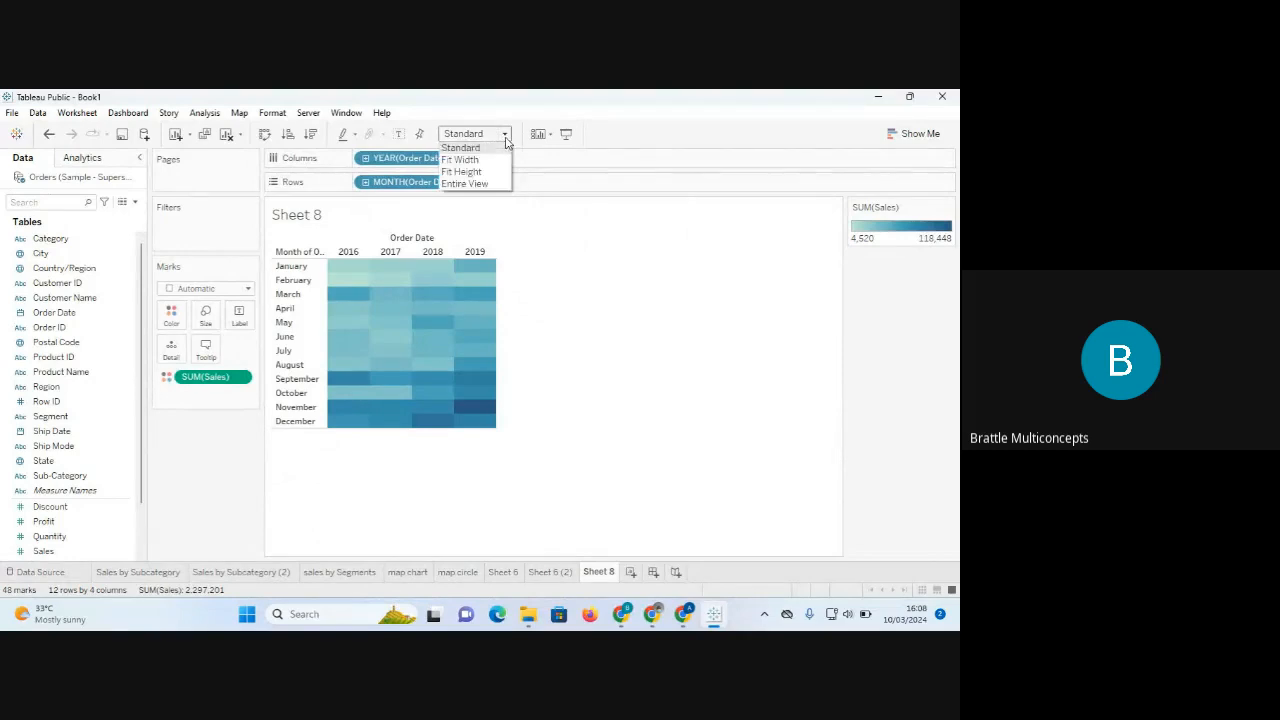
pyautogui.click(485, 186)
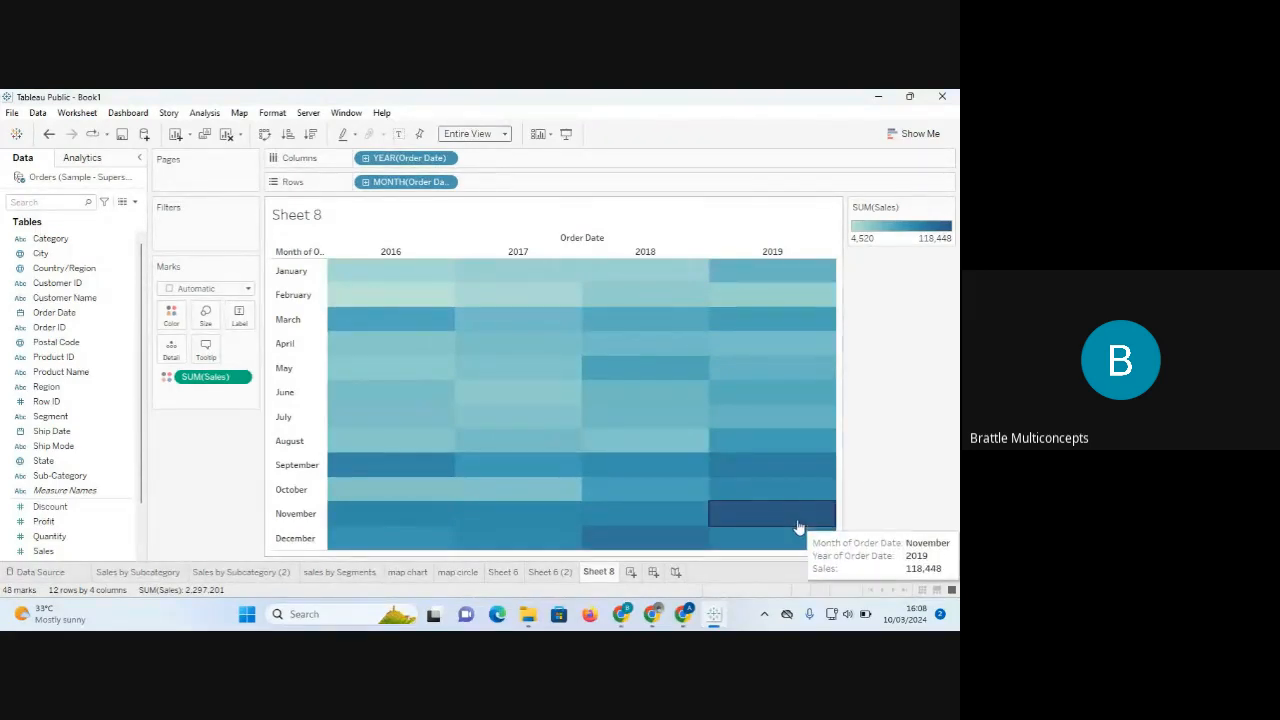
# Give the Sales colour 5 stepped colours using the Sunrise-Sunset Diverging palette.
pyautogui.click(171, 316)
pyautogui.click(226, 364)
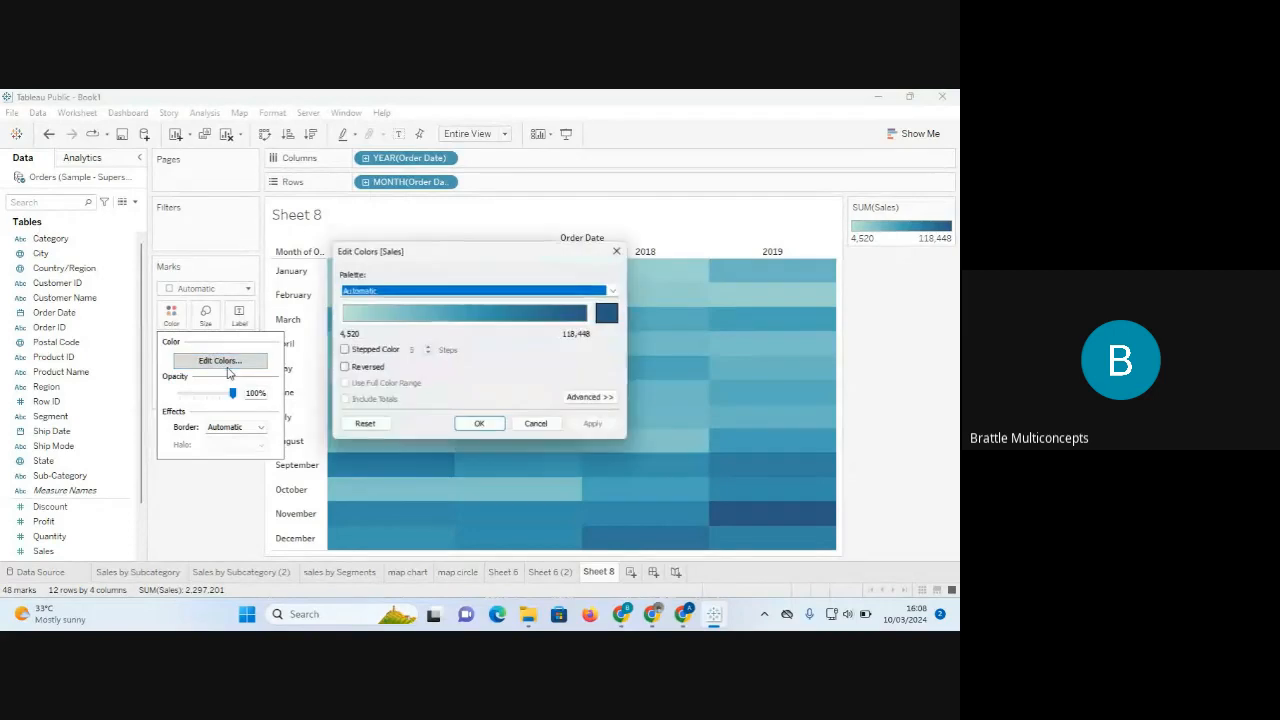
pyautogui.click(345, 350)
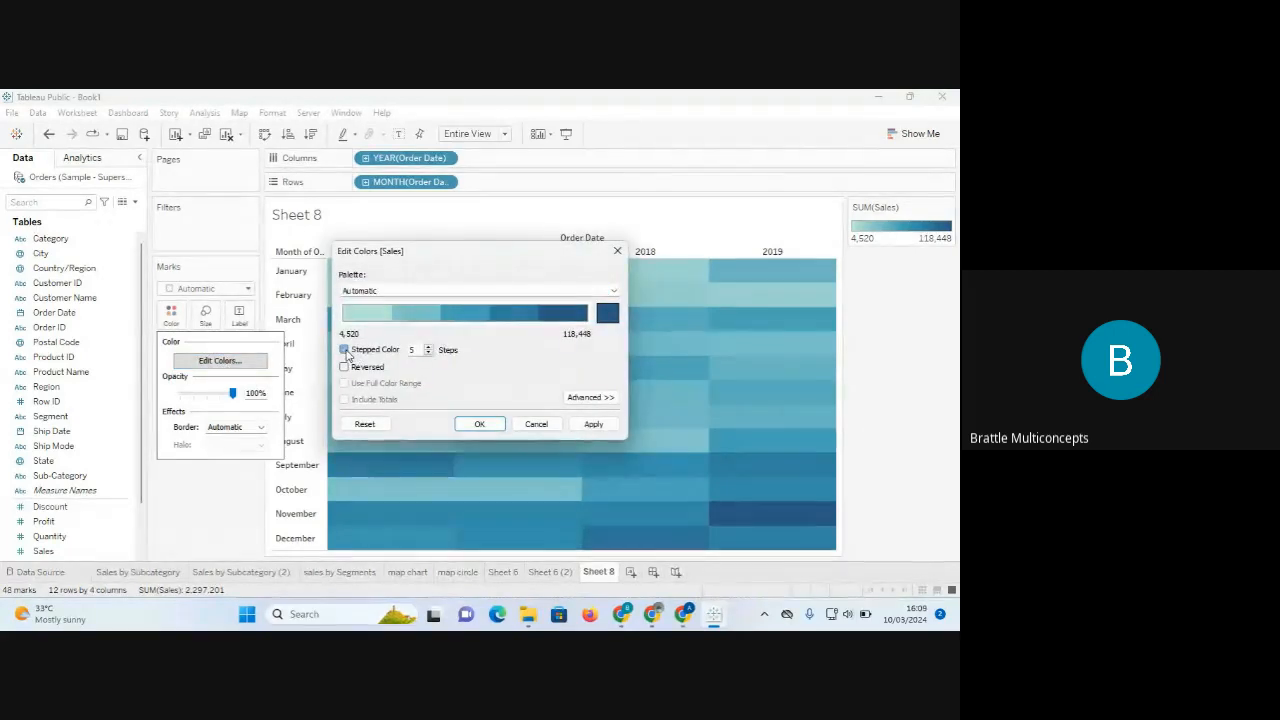
pyautogui.click(613, 290)
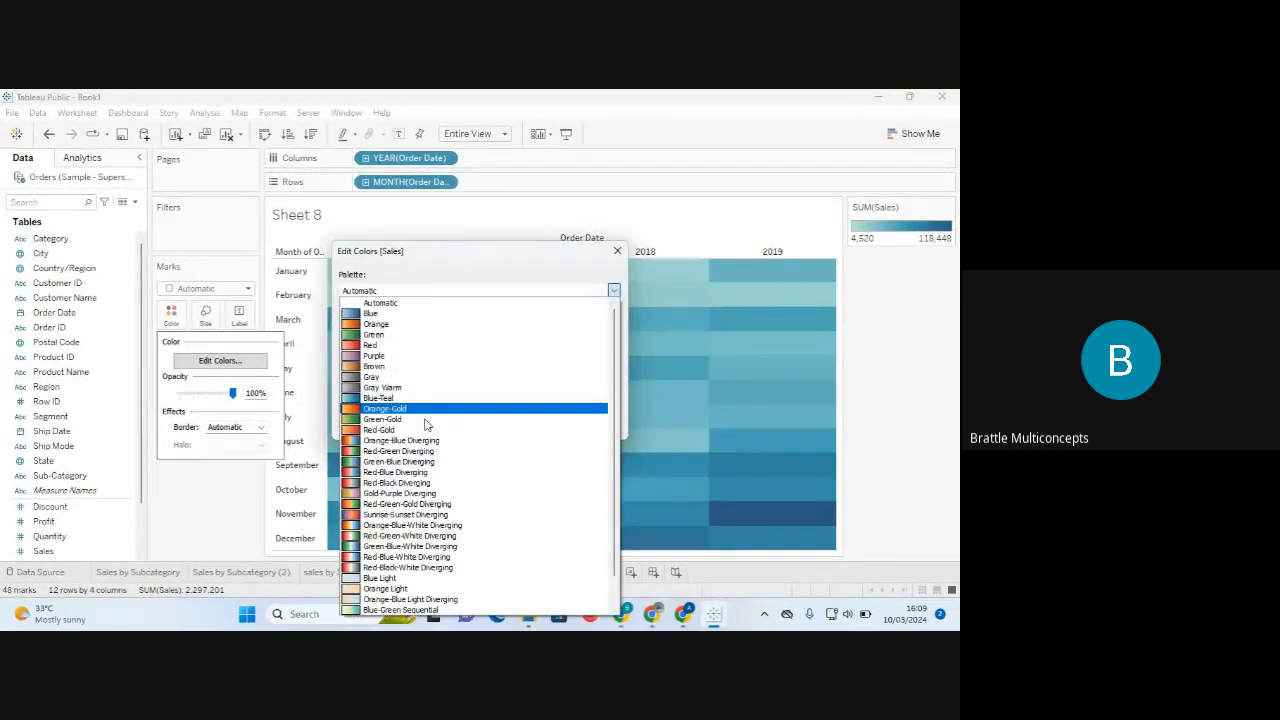
pyautogui.click(422, 515)
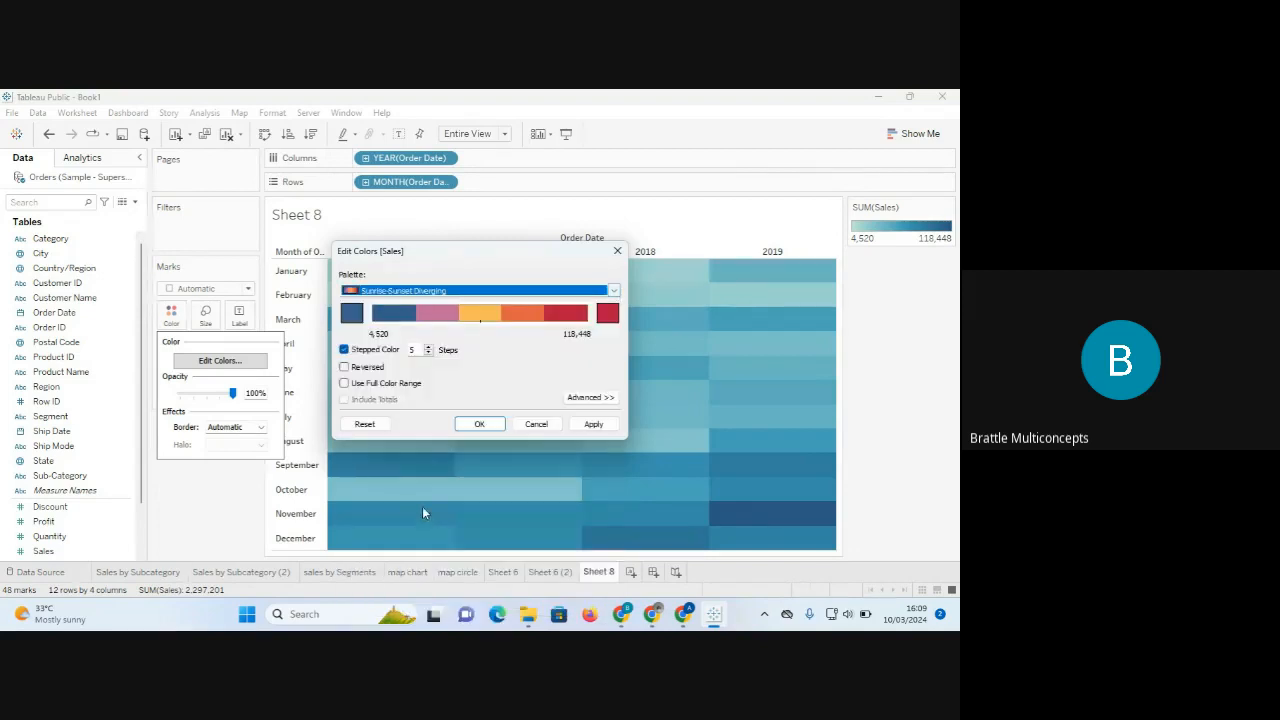
# Set the palette ends to dark navy for high and red for low sales, and apply.
pyautogui.click(607, 316)
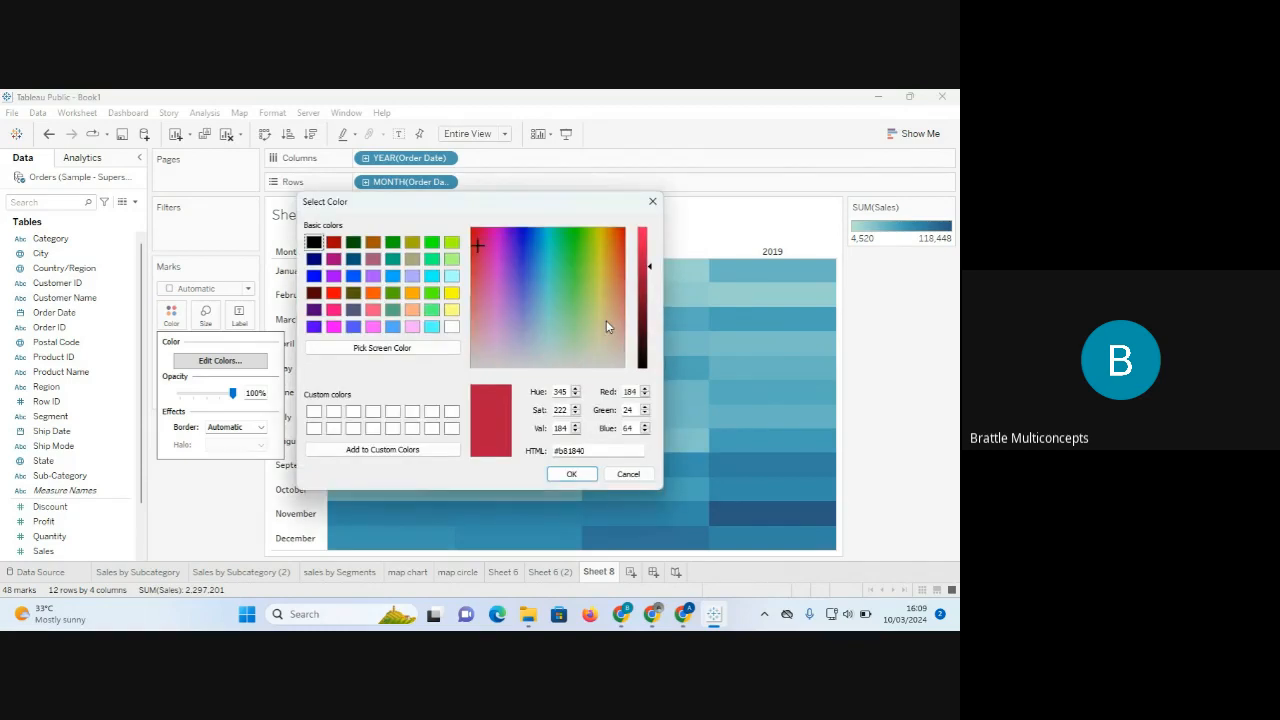
pyautogui.click(314, 260)
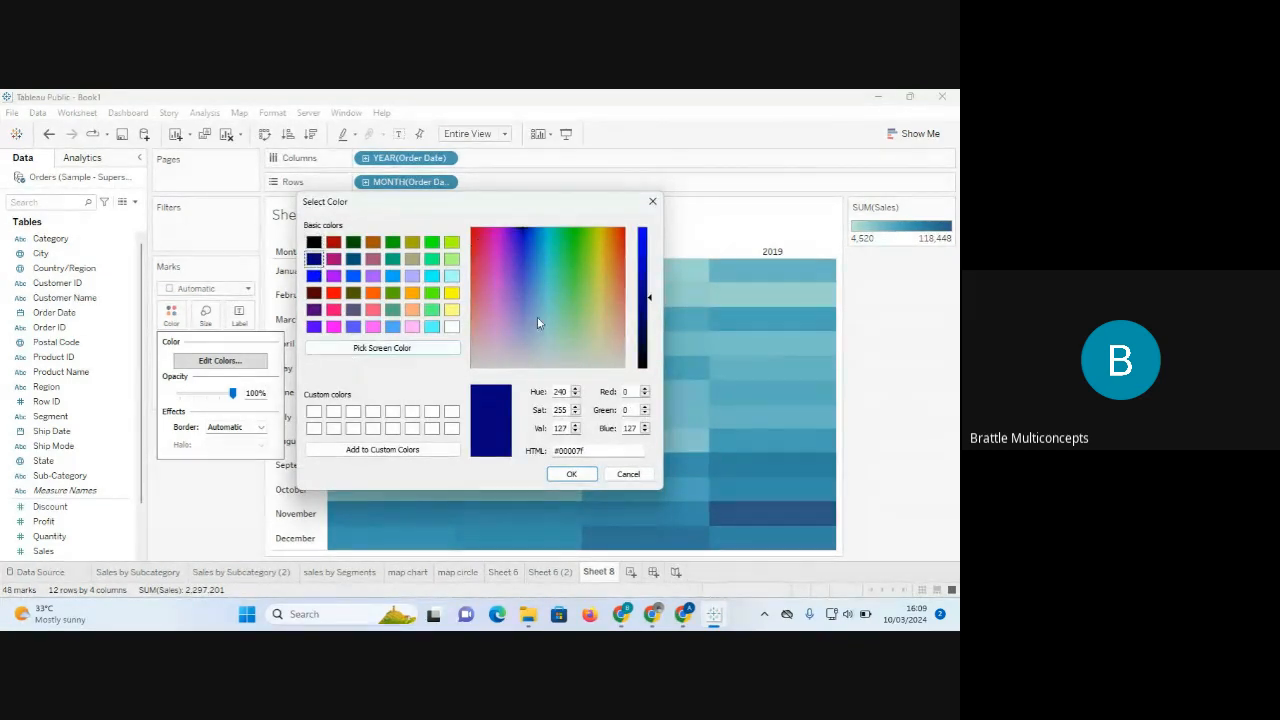
pyautogui.click(572, 474)
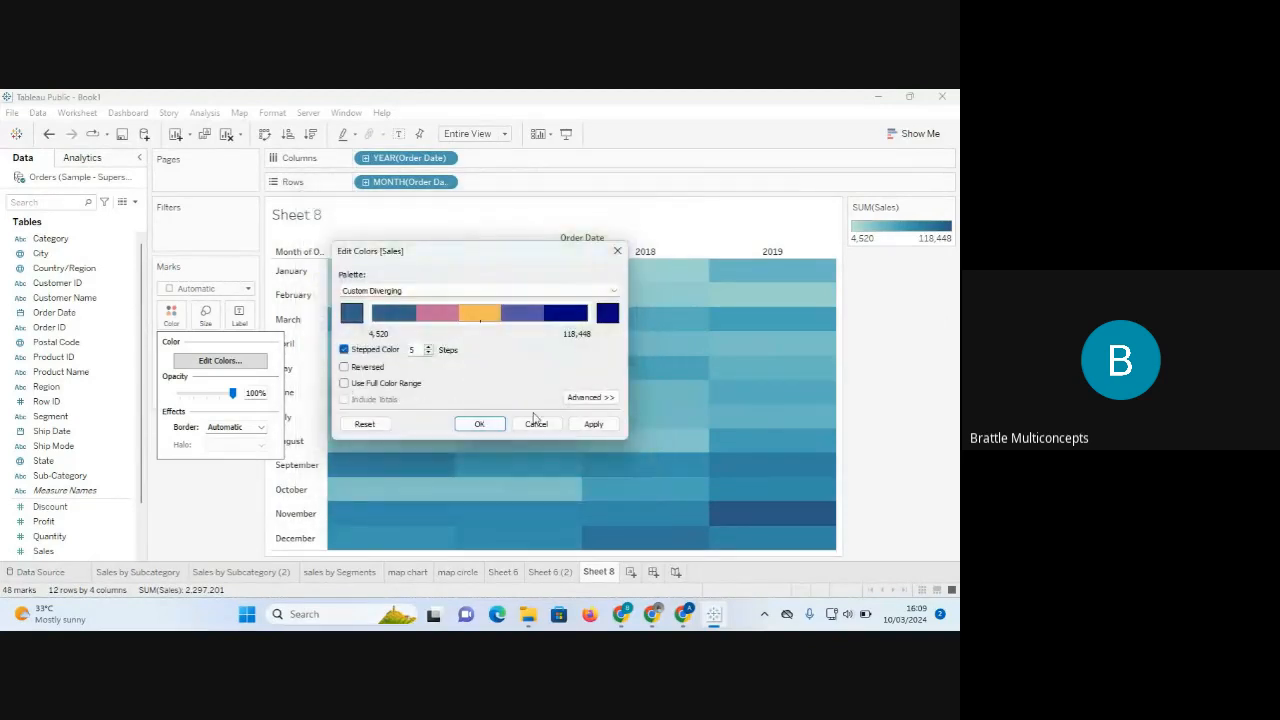
pyautogui.click(352, 315)
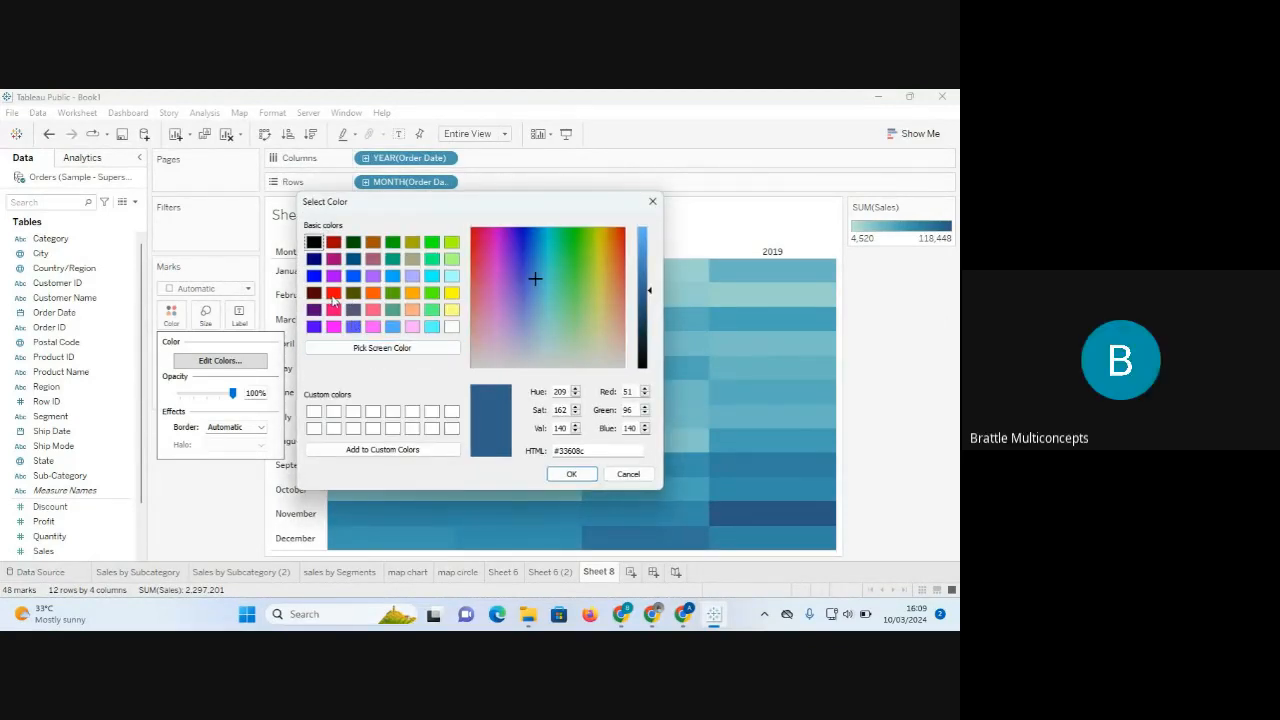
pyautogui.click(333, 294)
pyautogui.click(577, 474)
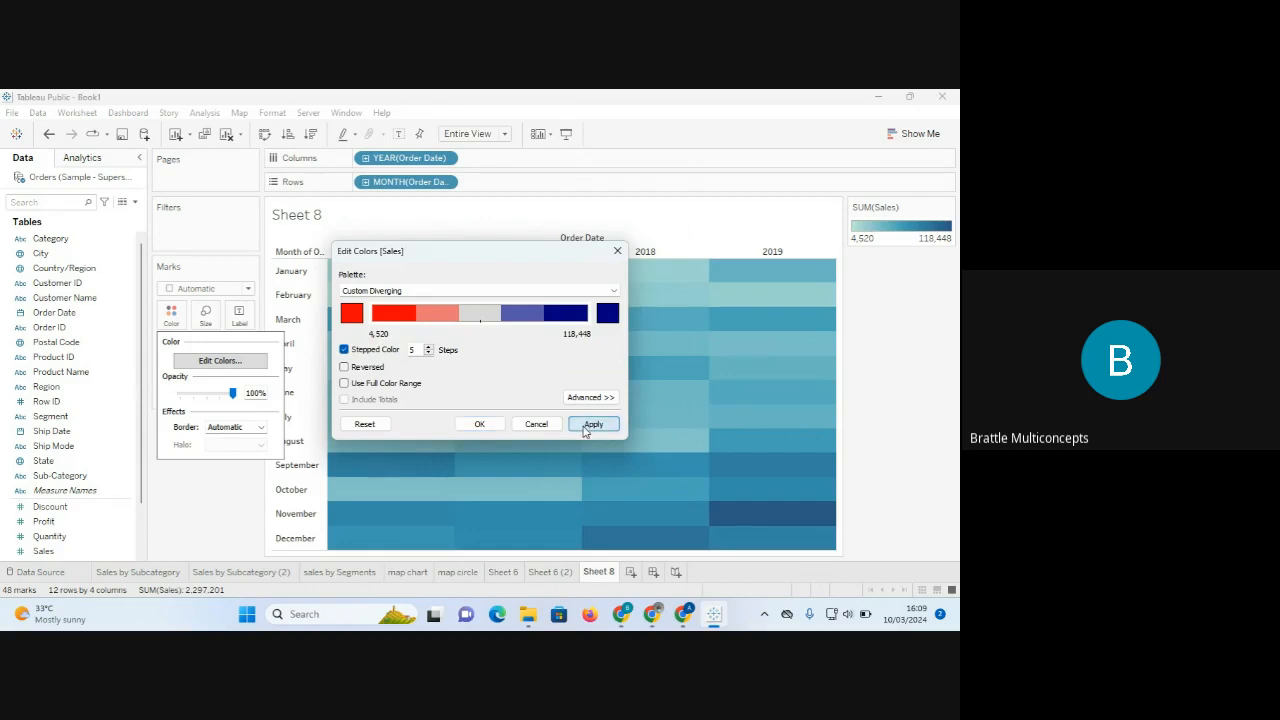
pyautogui.click(591, 424)
pyautogui.click(479, 424)
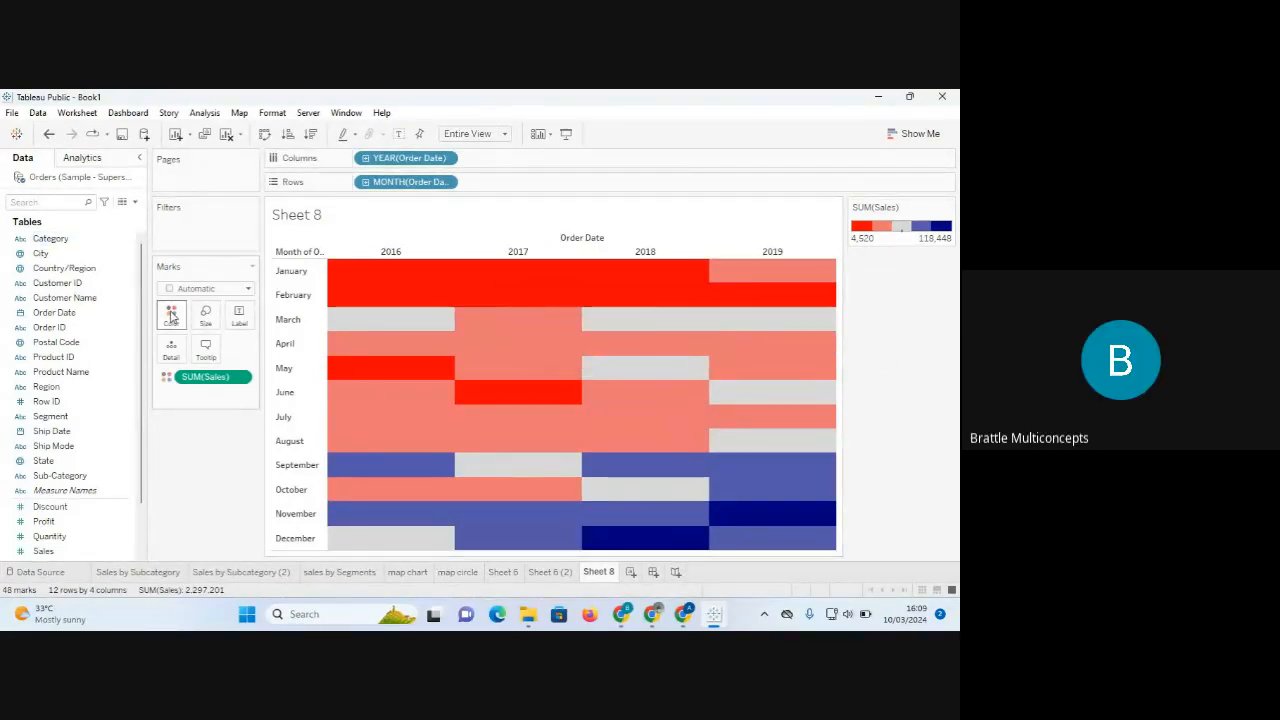
pyautogui.click(171, 316)
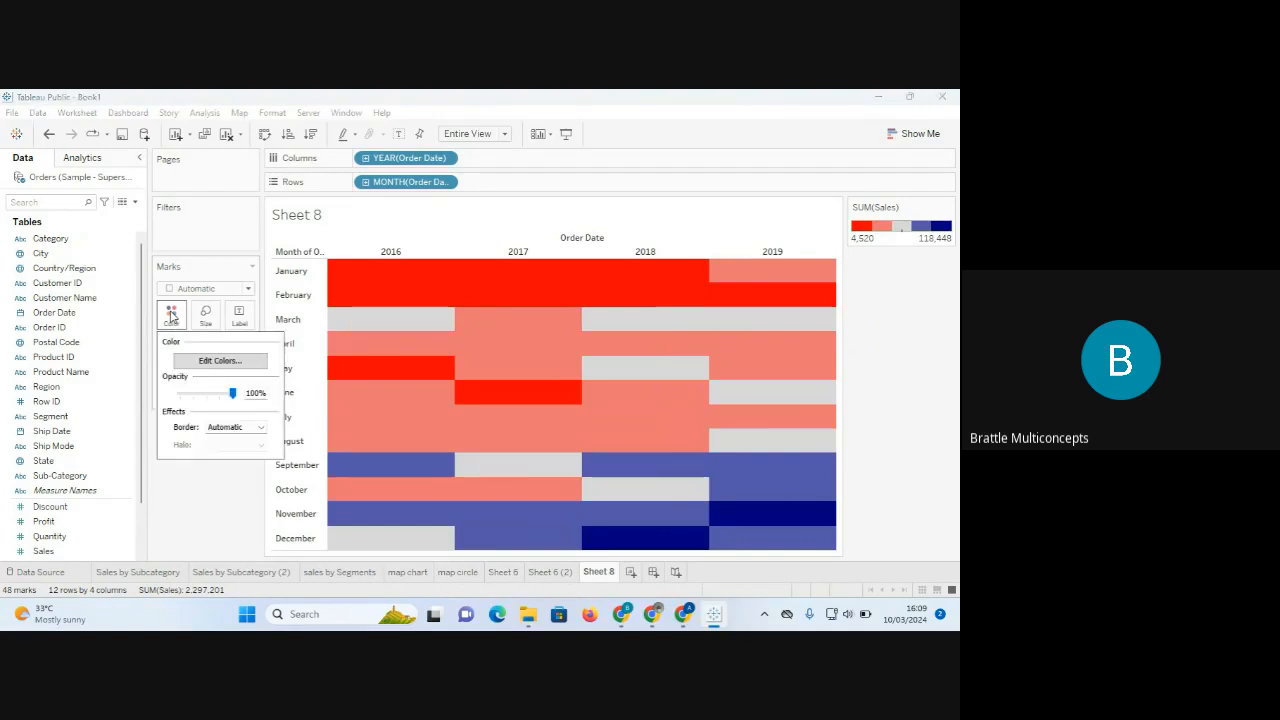
pyautogui.click(171, 316)
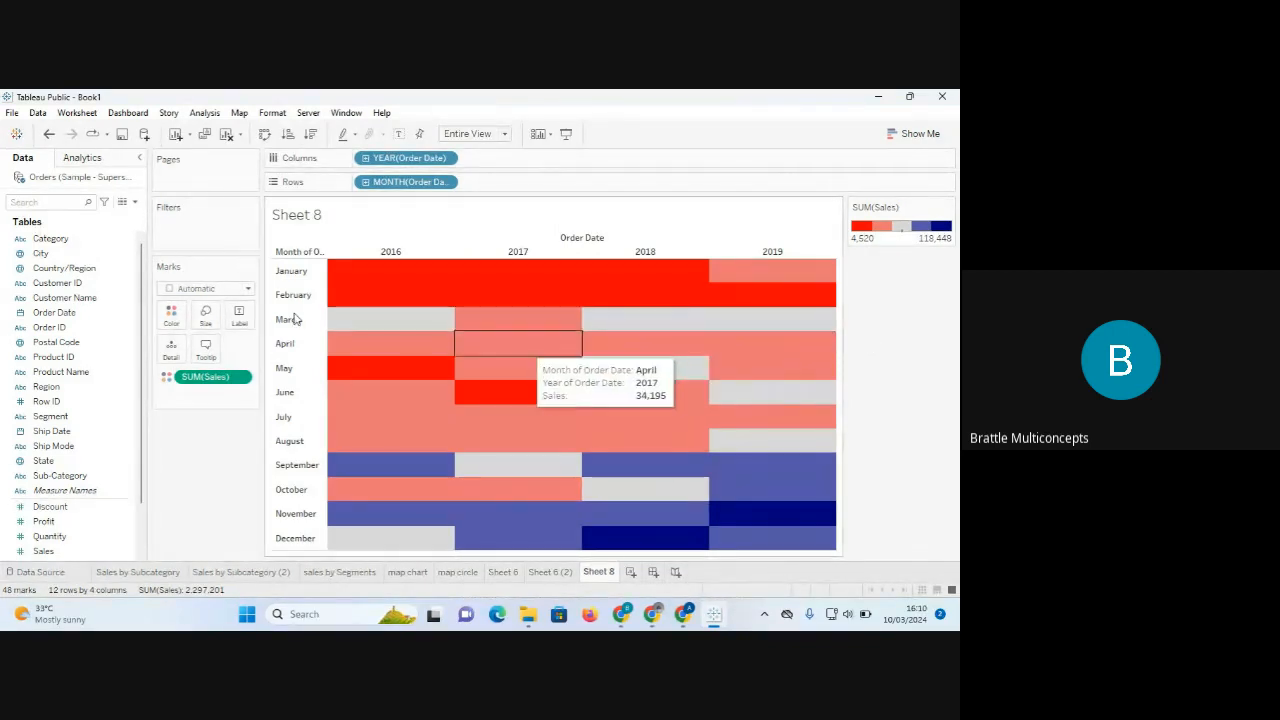
pyautogui.click(22, 536)
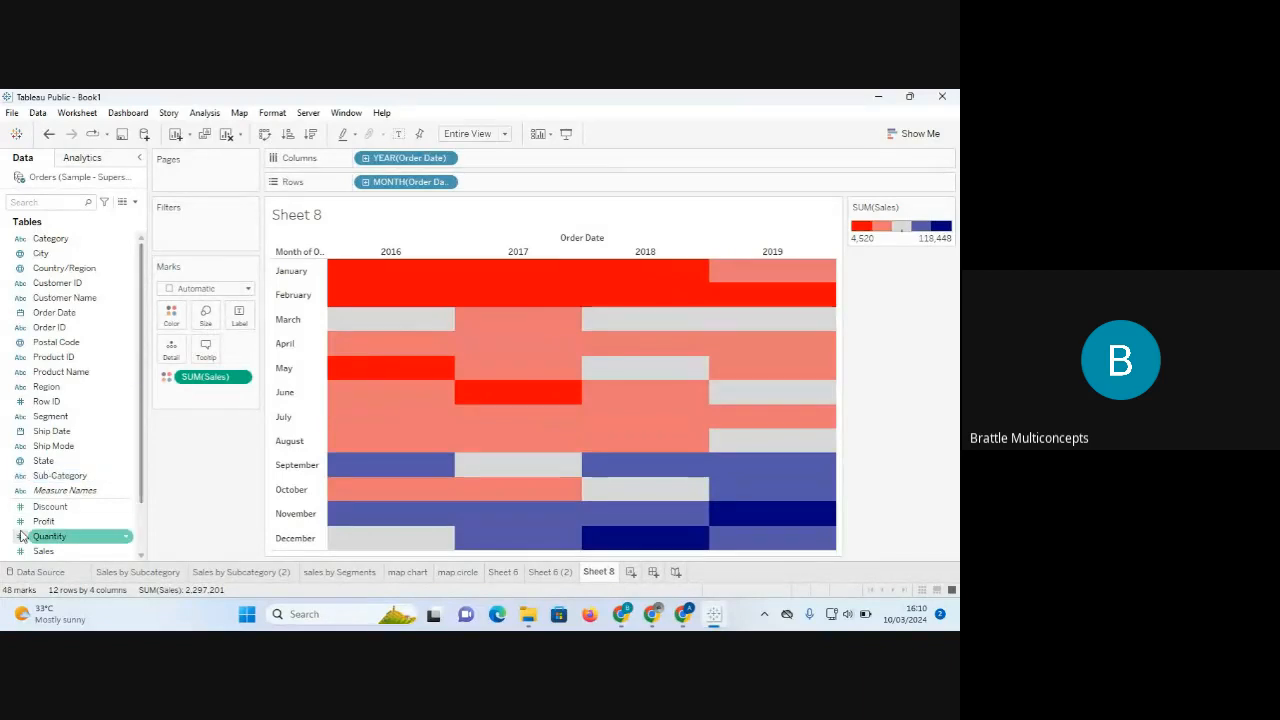
pyautogui.click(40, 551)
pyautogui.moveTo(40, 551); pyautogui.dragTo(242, 318)
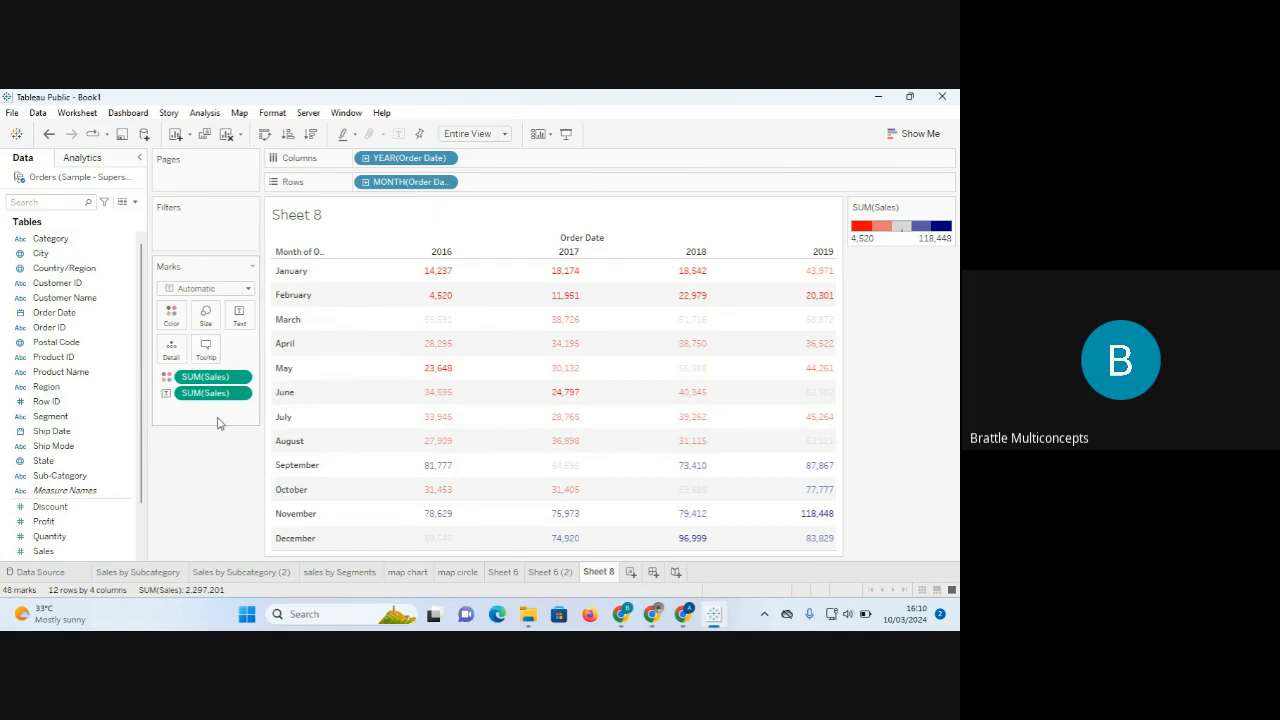
pyautogui.hotkey('ctrl', 'z')
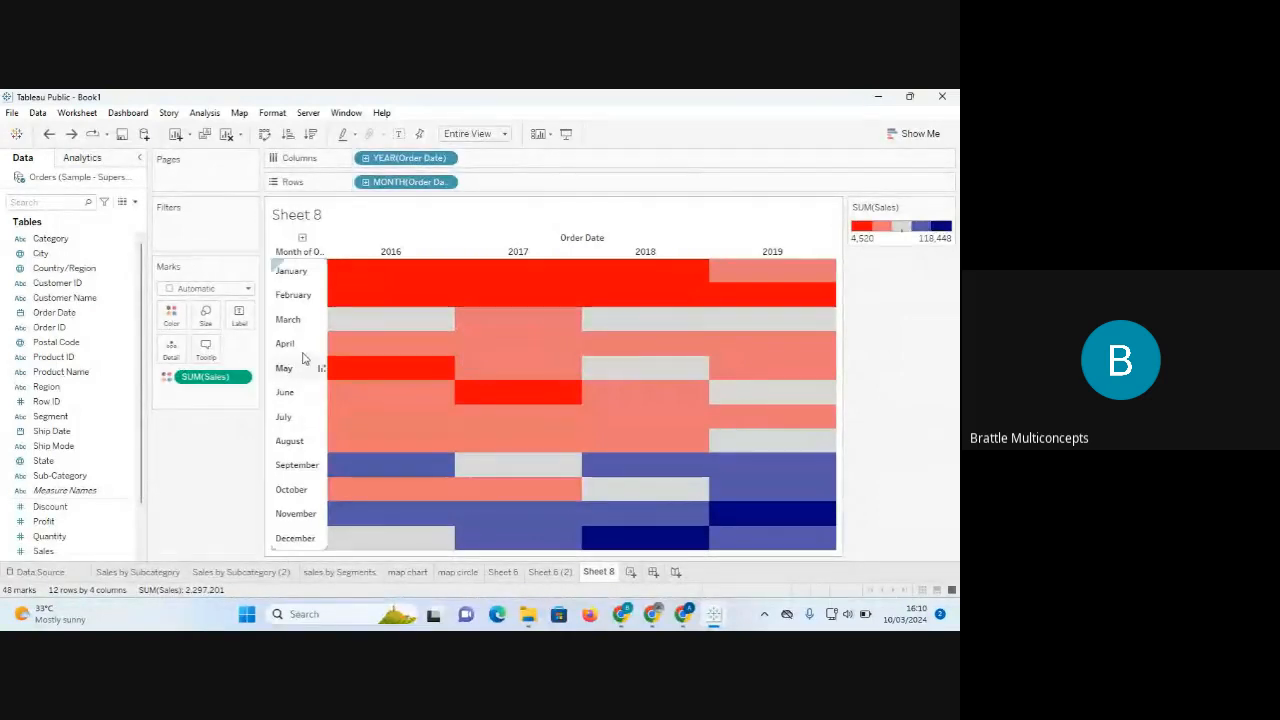
# Switch the columns to WEEKDAY(Order Date), giving Monday–Sunday columns against month rows.
pyautogui.click(446, 158)
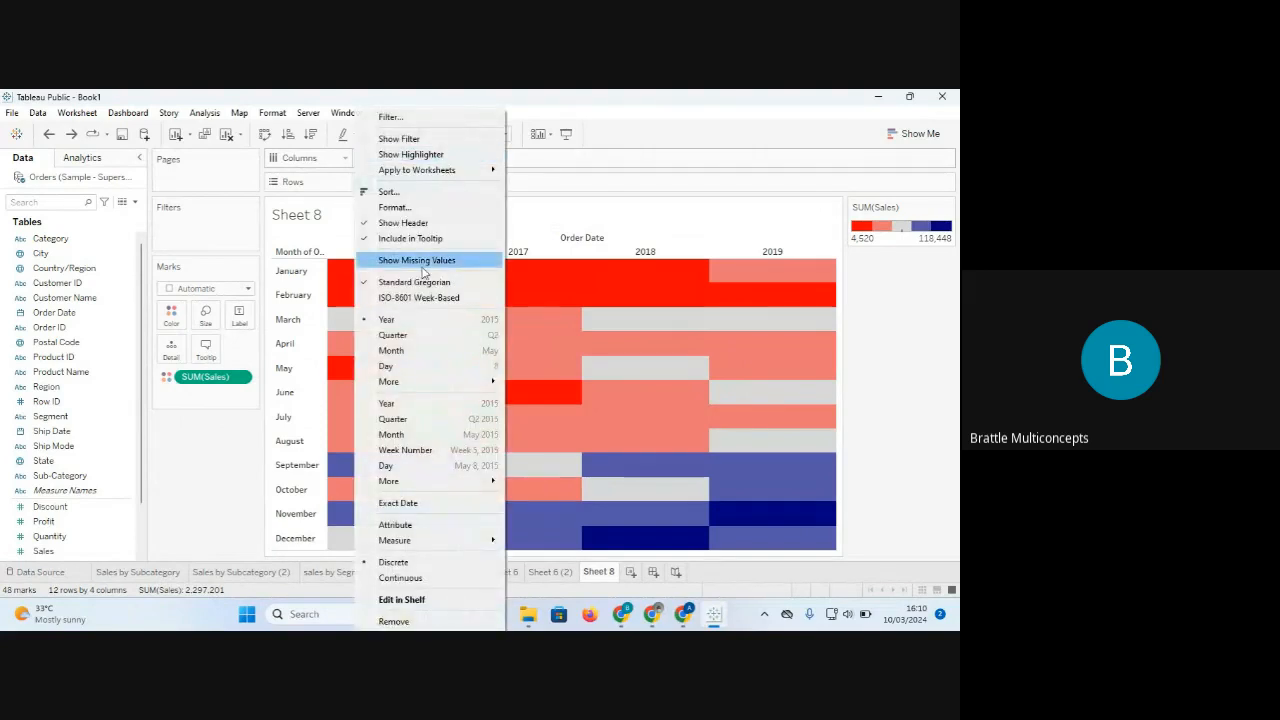
pyautogui.moveTo(417, 382)
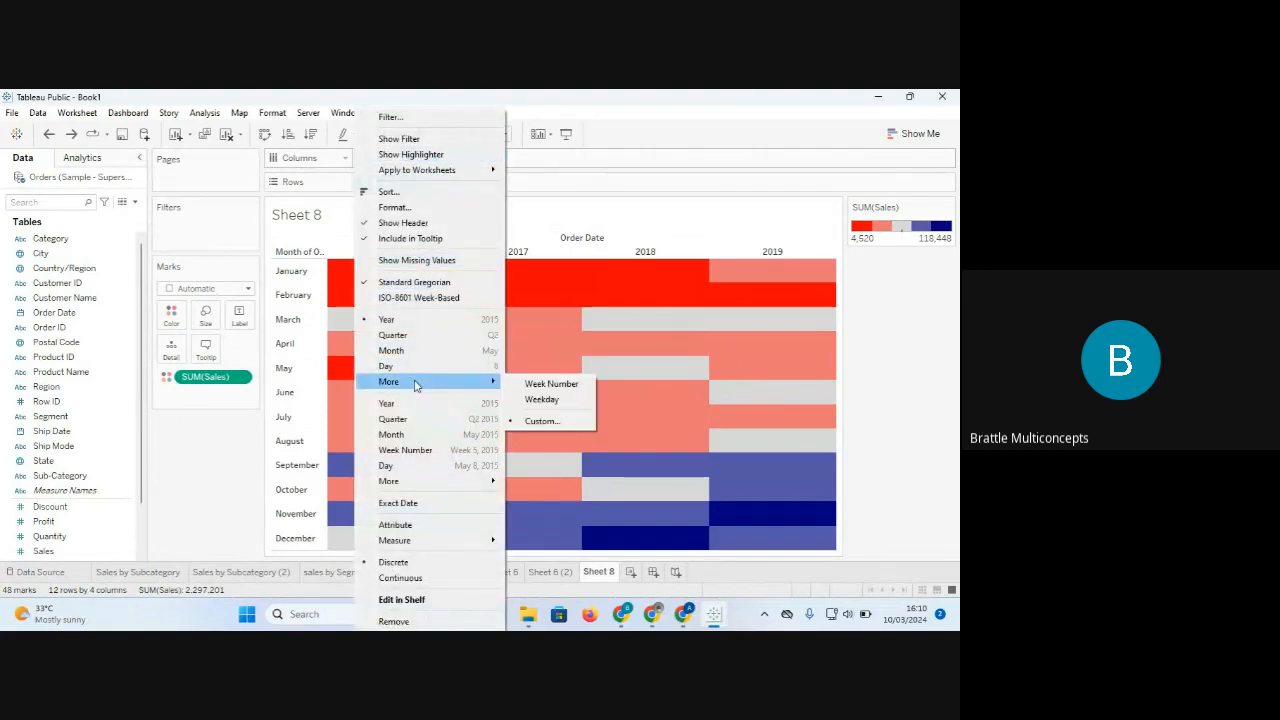
pyautogui.click(553, 401)
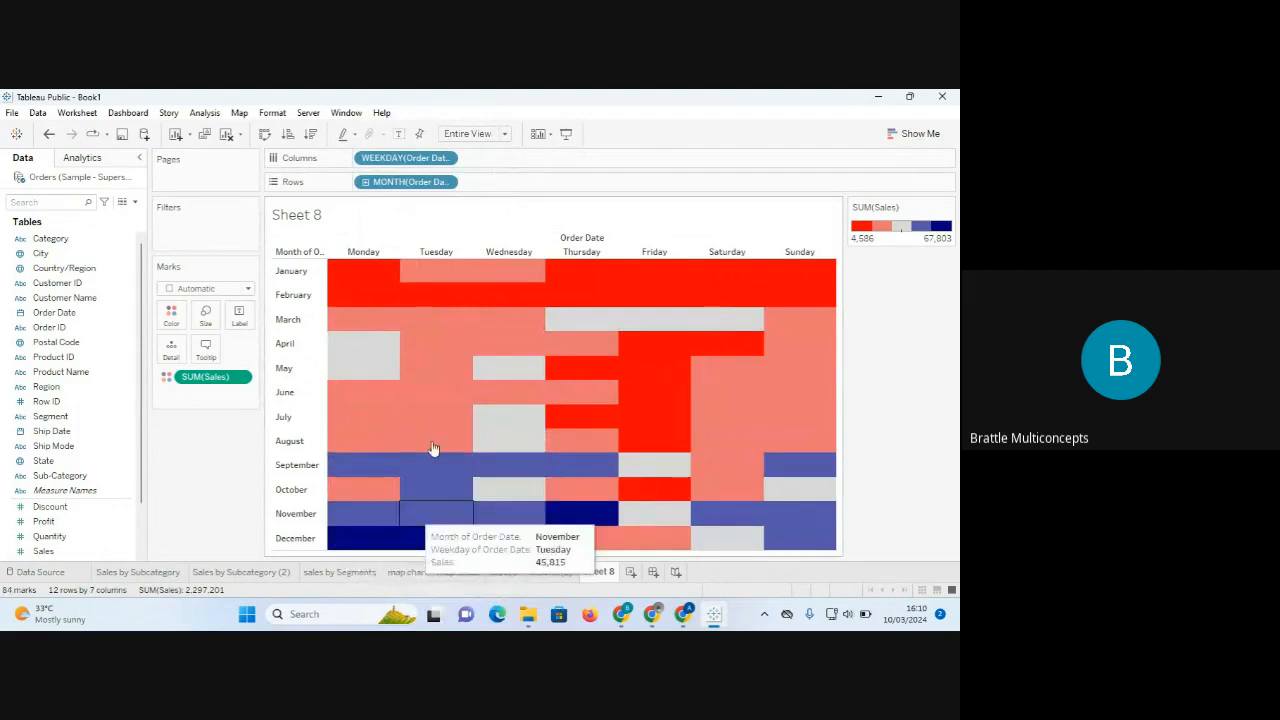
pyautogui.click(446, 158)
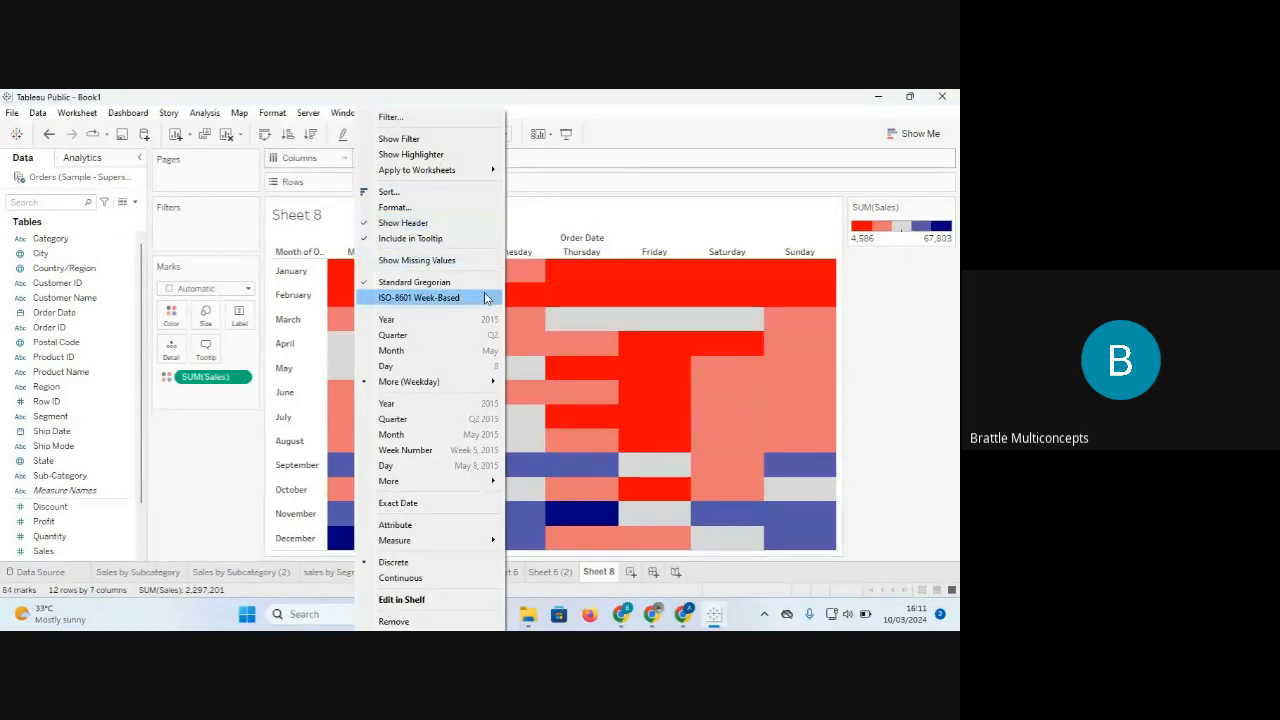
# Dismiss the weekday date options and move to the Sales by Subcategory sheet.
pyautogui.click(647, 200)
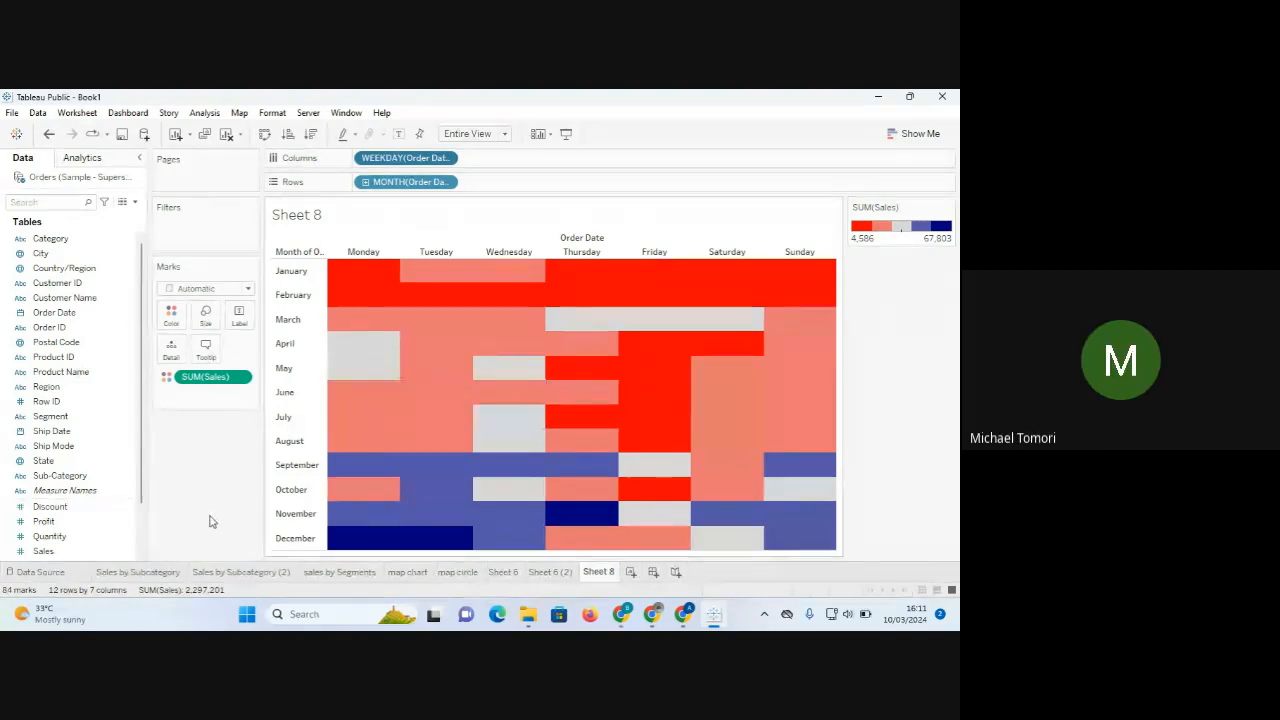
pyautogui.click(140, 572)
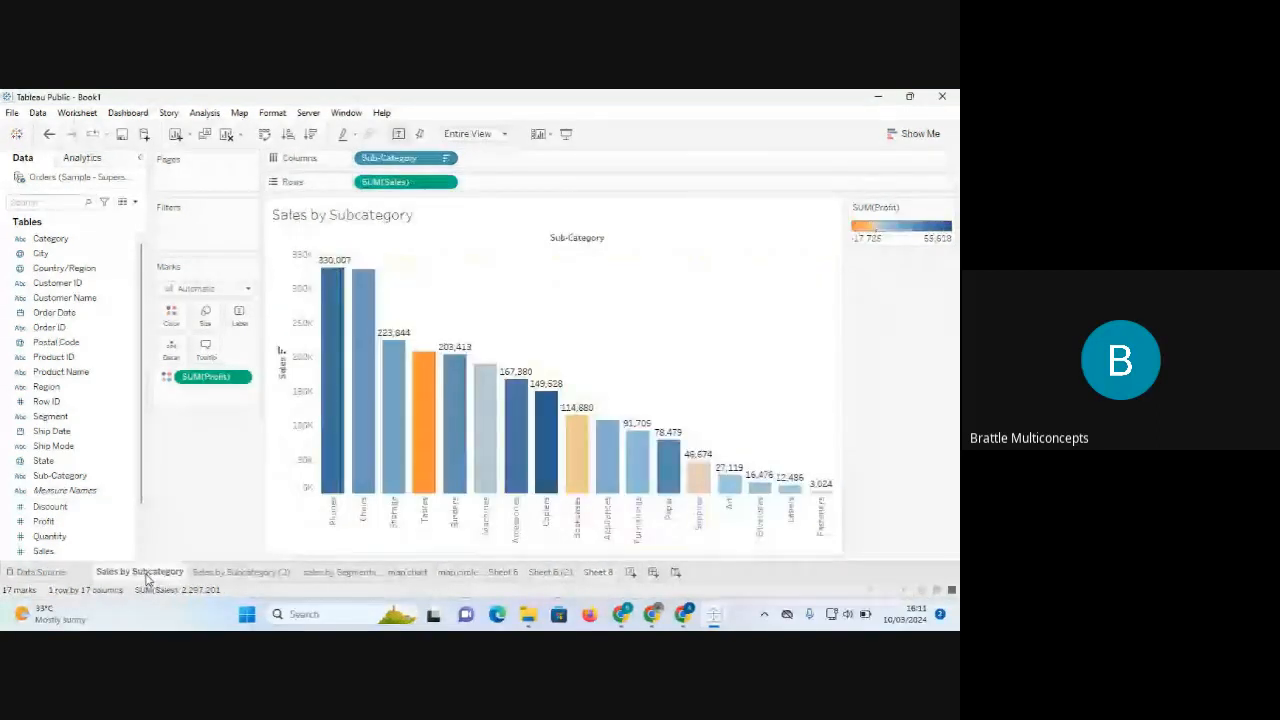
# Visit the Sales by Subcategory (2) sheet, then return to the Sales by Subcategory sheet.
pyautogui.click(220, 574)
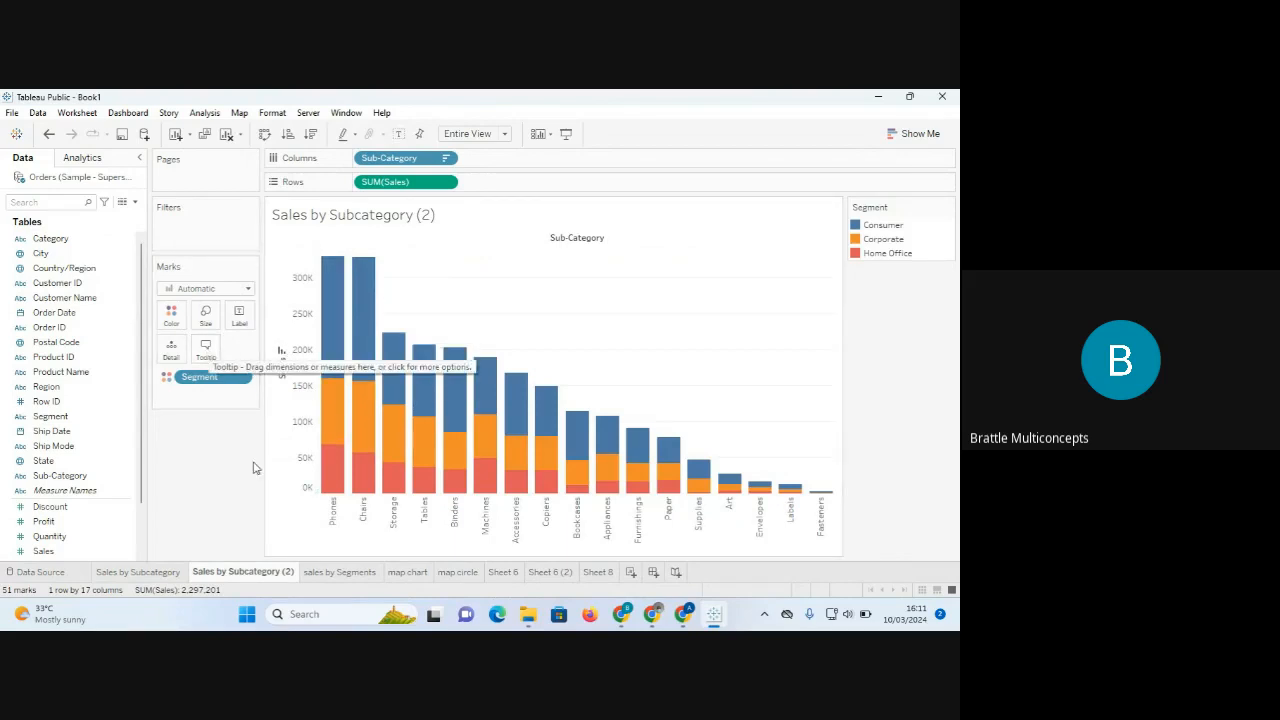
pyautogui.click(155, 574)
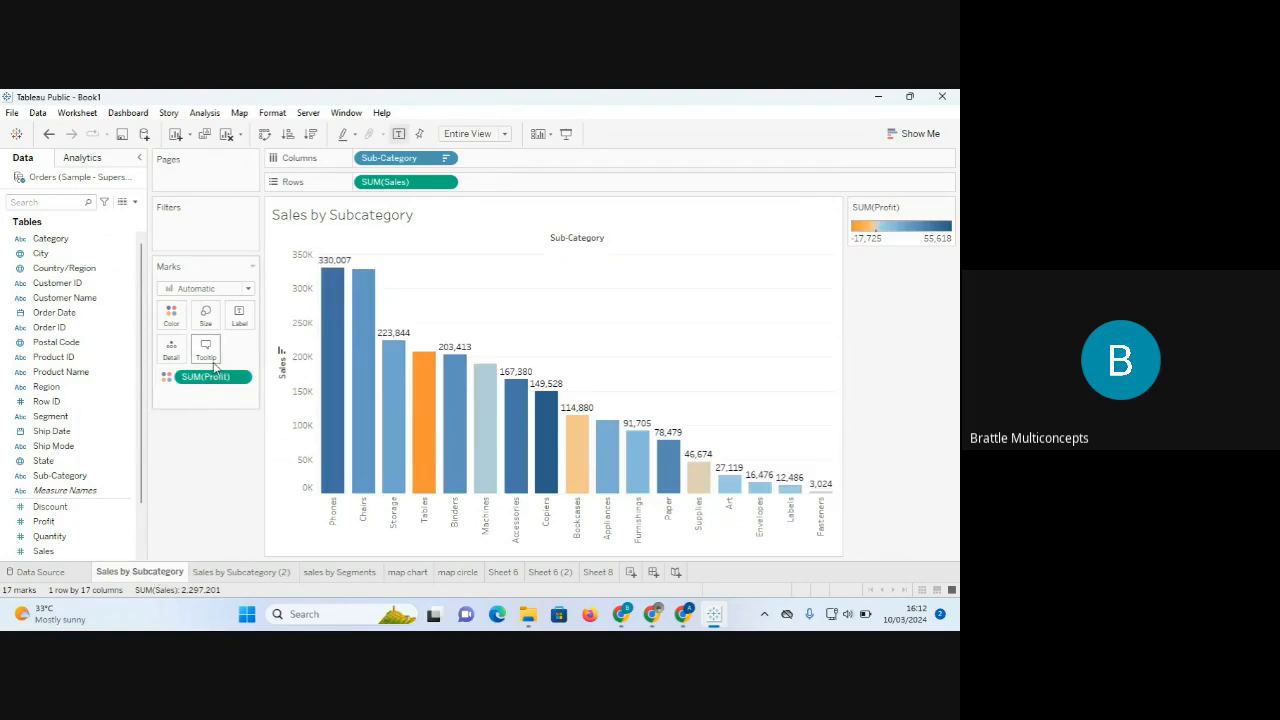
pyautogui.moveTo(330, 372)
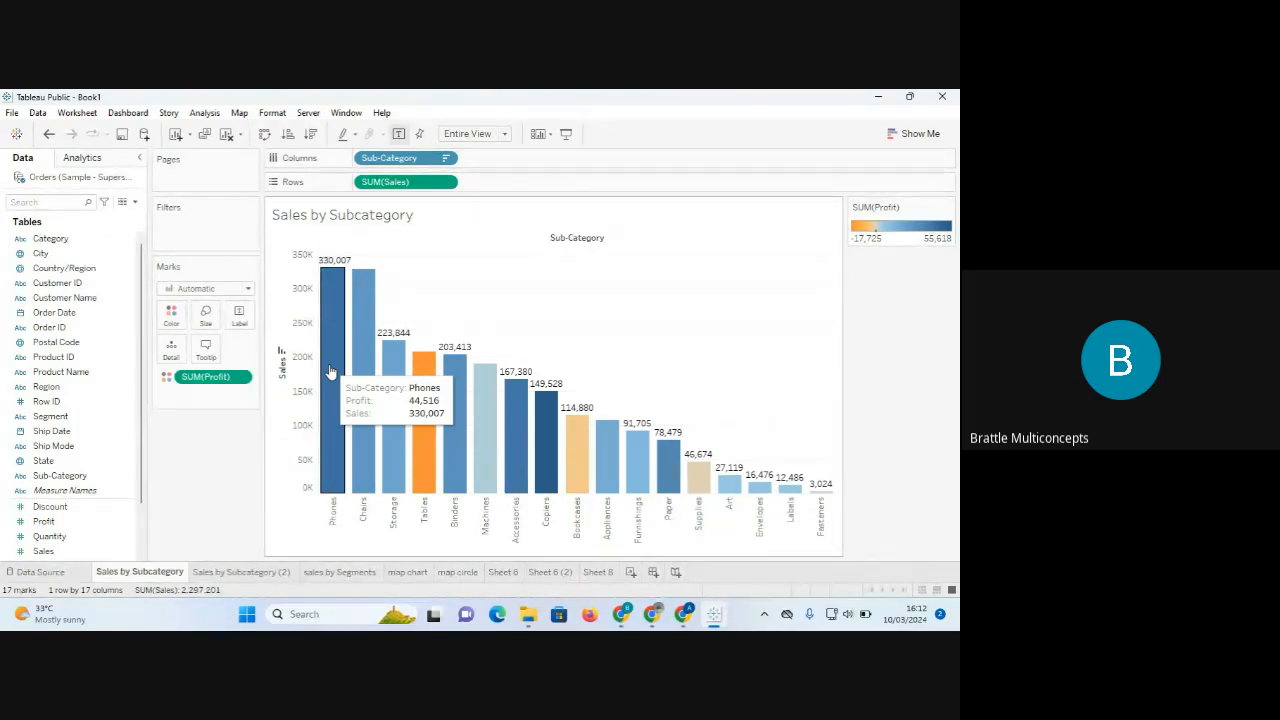
# In the bar chart's tooltip, start the first line with 'Fr' and move the Profit line below Sales.
pyautogui.click(206, 350)
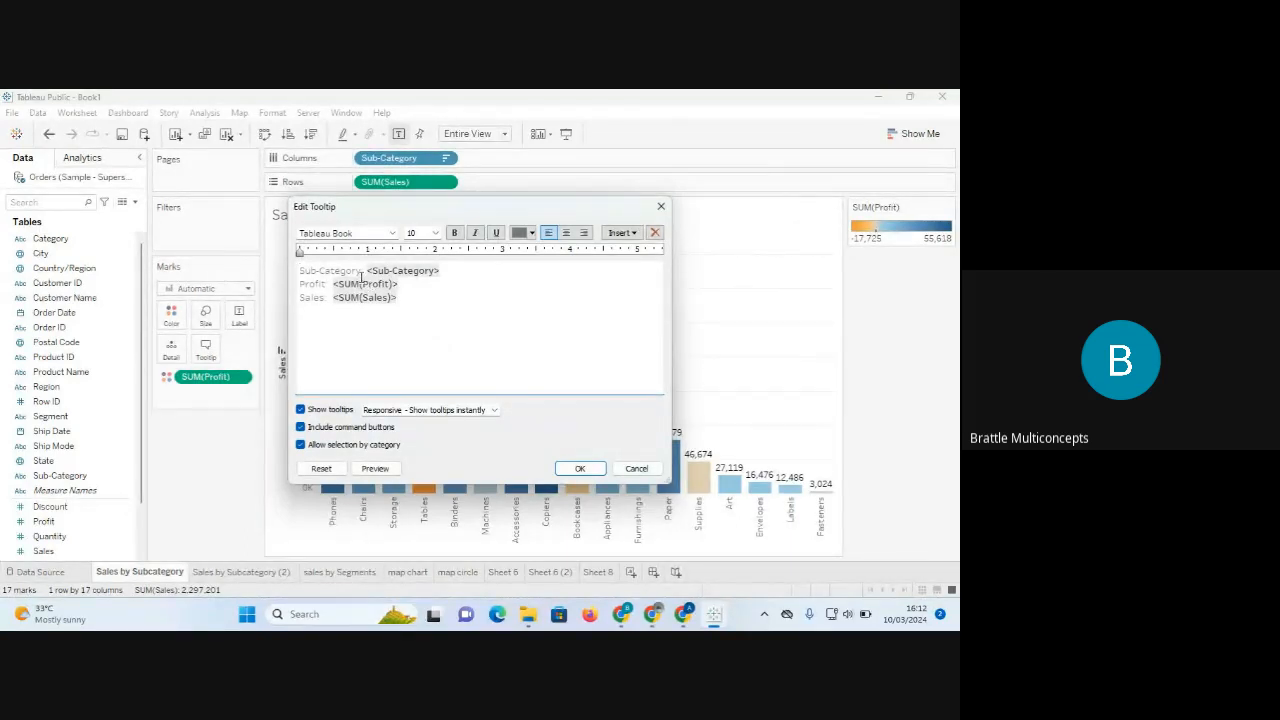
pyautogui.moveTo(361, 271); pyautogui.dragTo(298, 270)
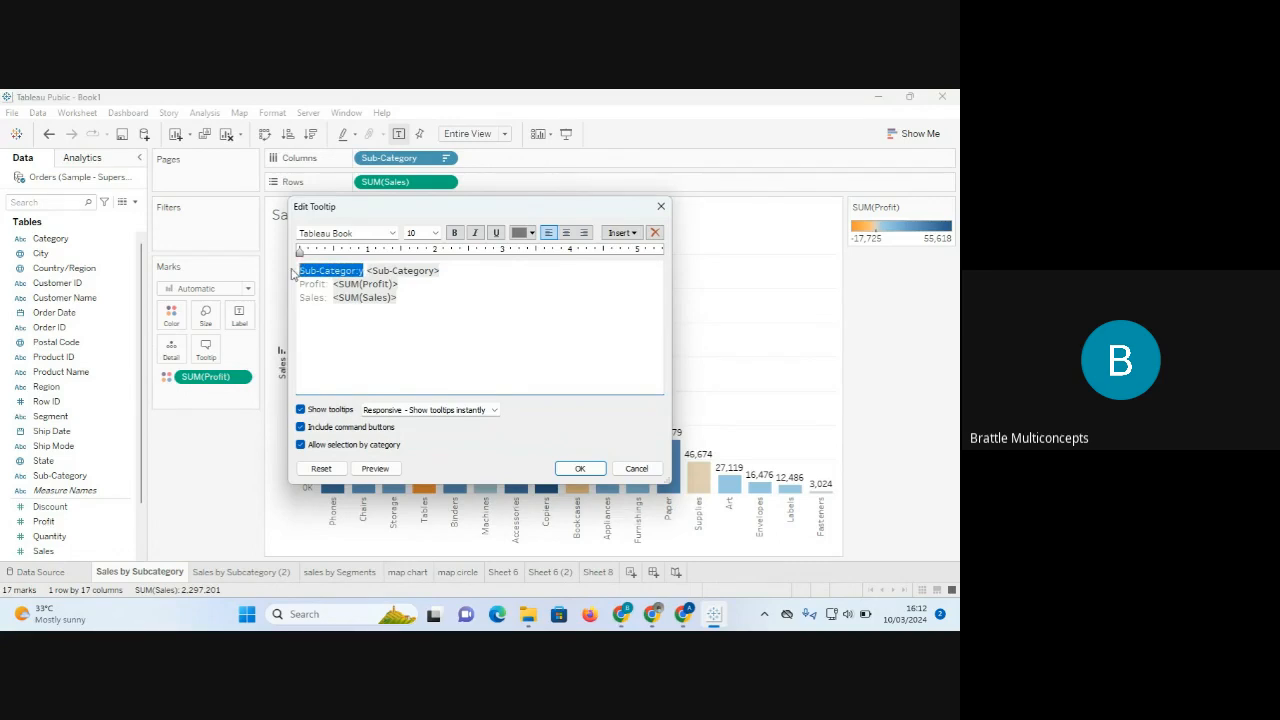
pyautogui.write('From')
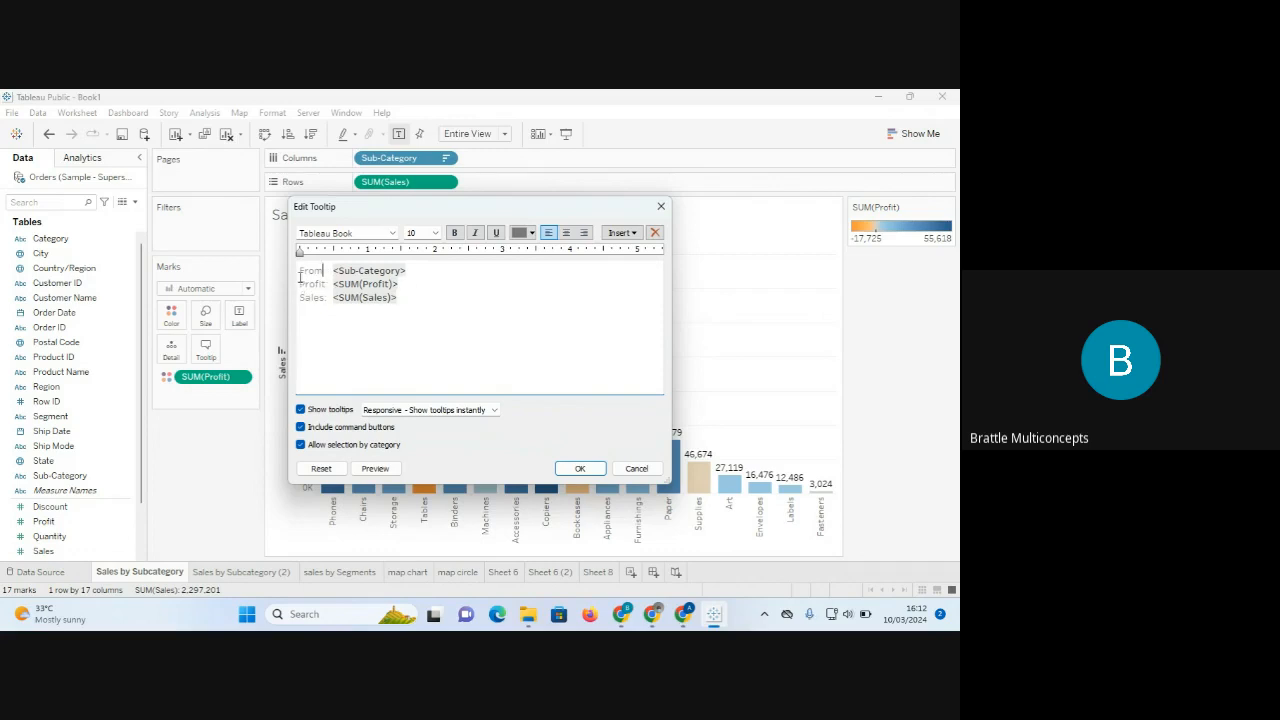
pyautogui.moveTo(301, 284); pyautogui.dragTo(417, 283)
pyautogui.hotkey('ctrl', 'c')
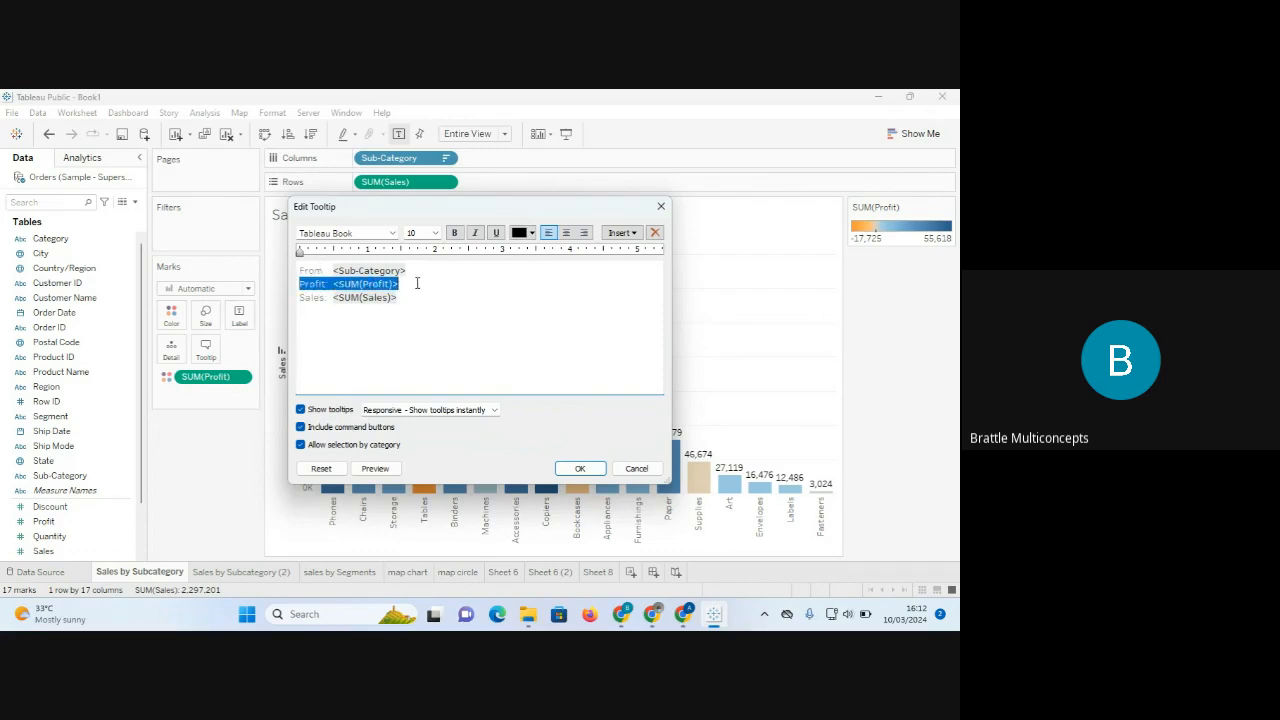
pyautogui.press('Delete')
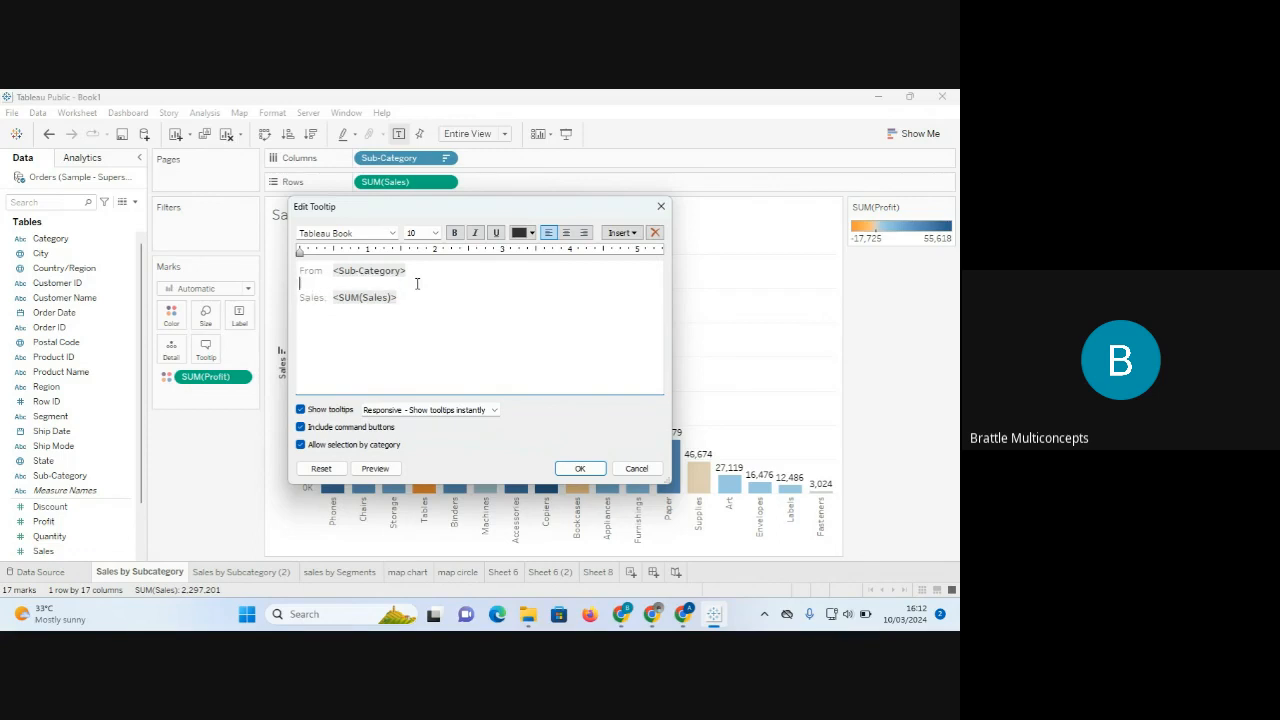
pyautogui.moveTo(412, 289); pyautogui.dragTo(413, 295)
pyautogui.doubleClick(413, 295)
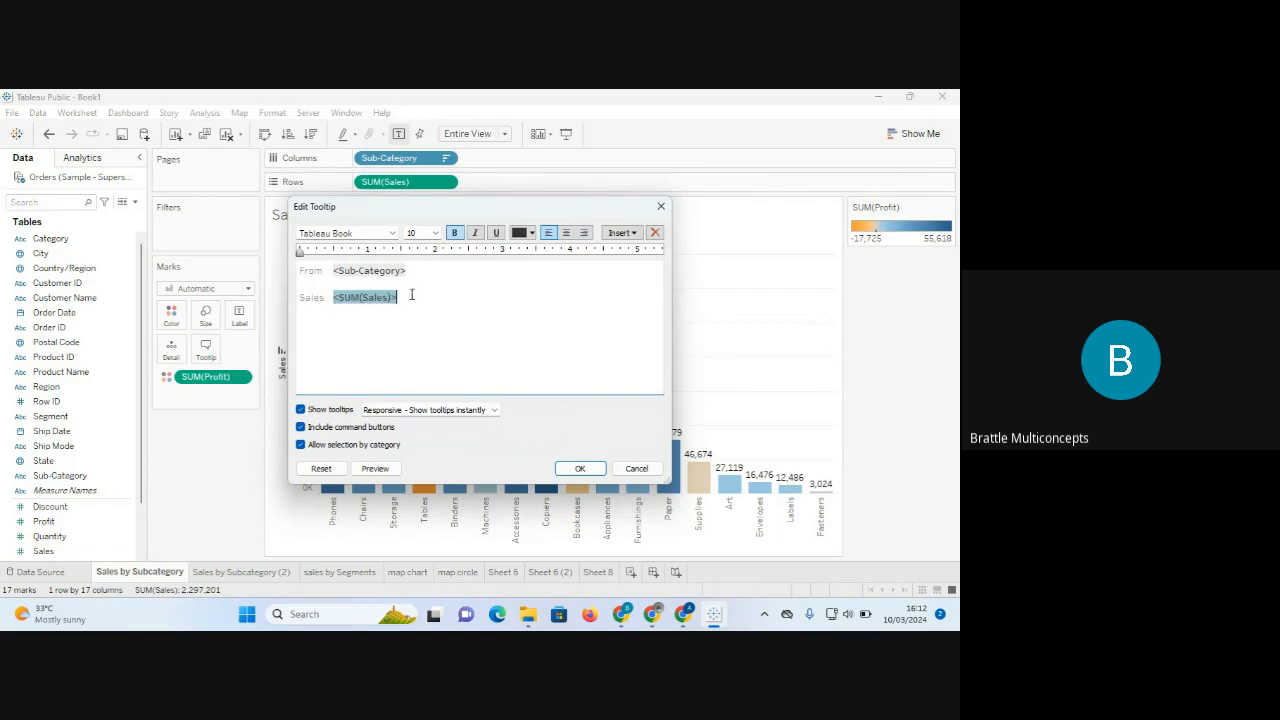
pyautogui.click(412, 270)
pyautogui.press('Delete')
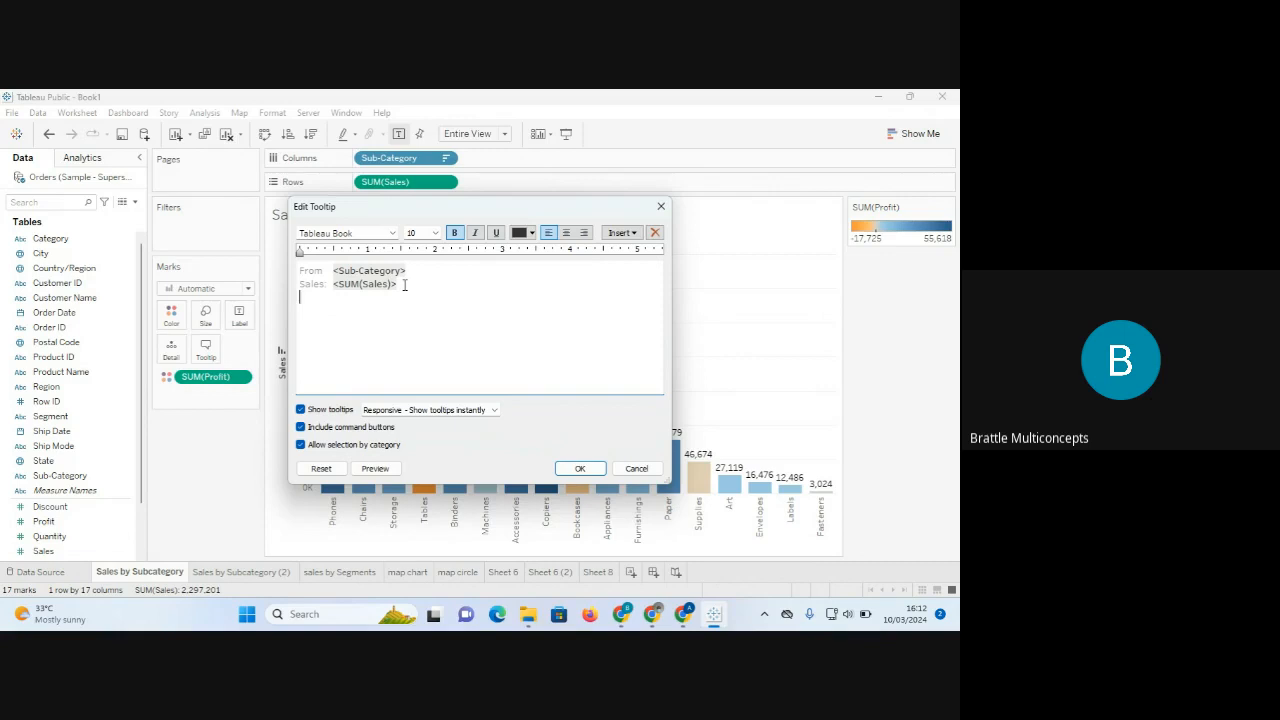
pyautogui.hotkey('ctrl', 'v')
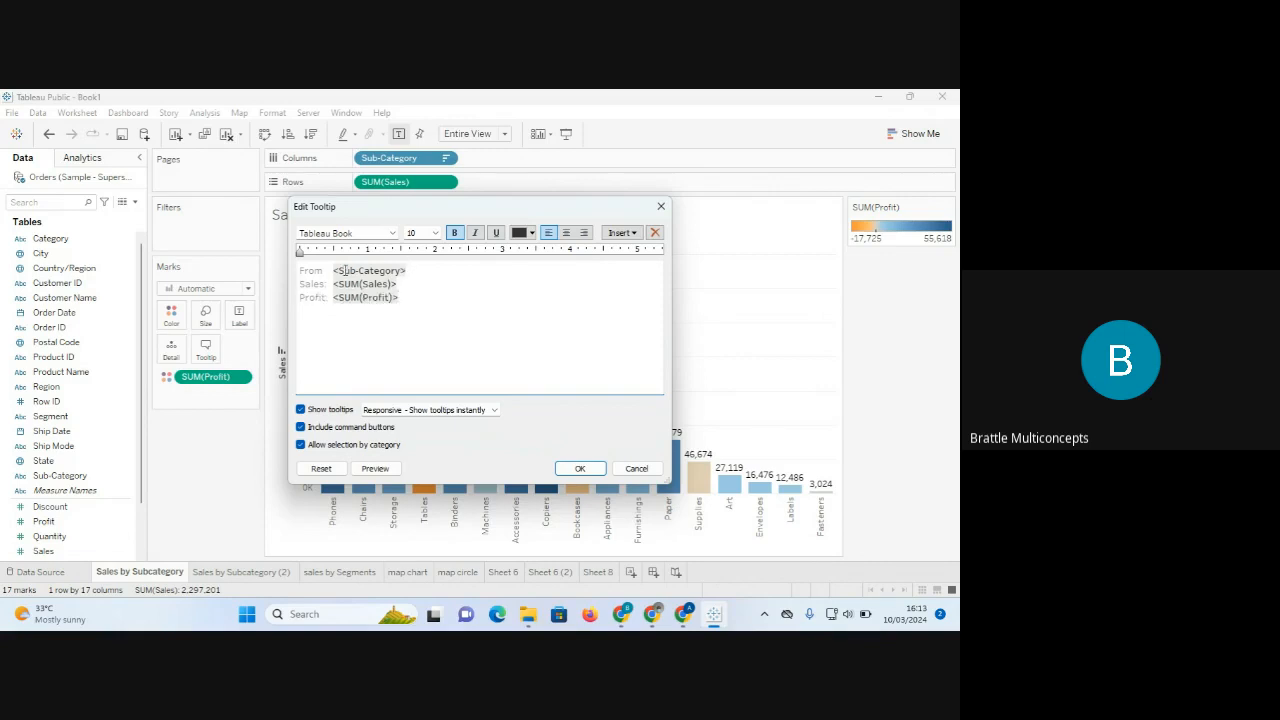
# Add the labels 'category', 'We made' and 'and Profit' before the tooltip's three fields.
pyautogui.click(330, 272)
pyautogui.write('categ')
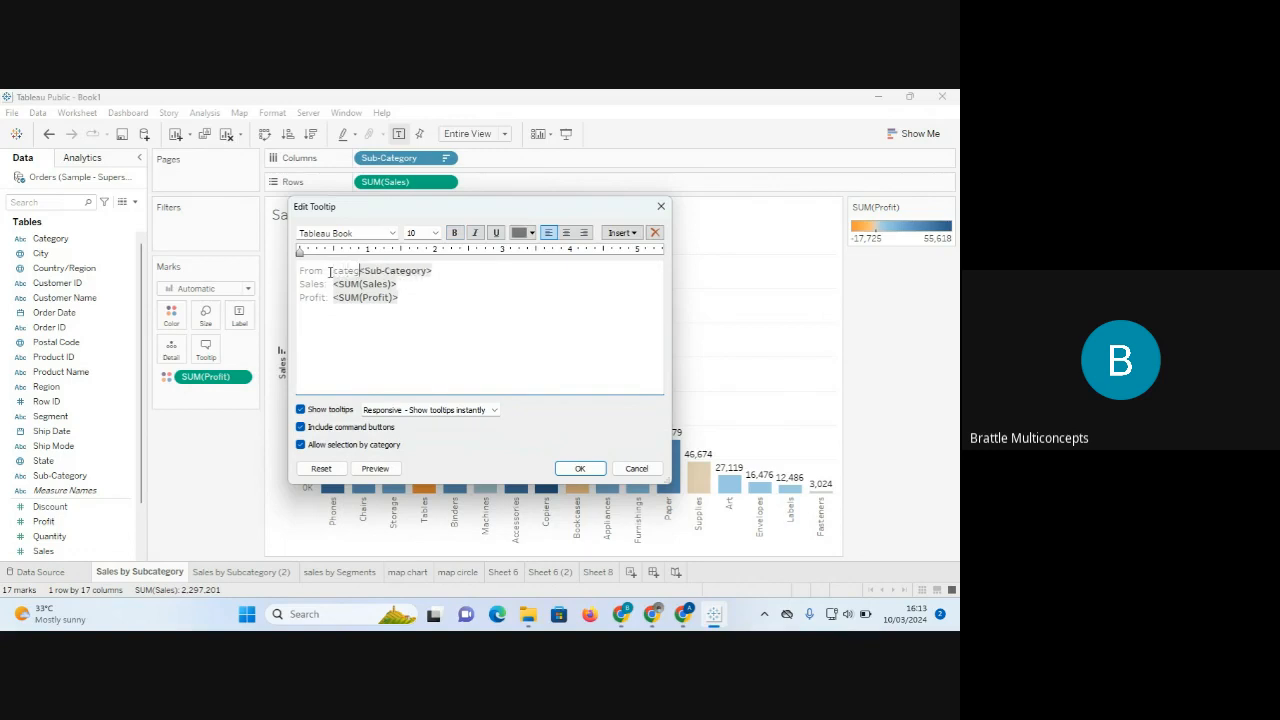
pyautogui.write('ory')
pyautogui.click(302, 284)
pyautogui.write('We made')
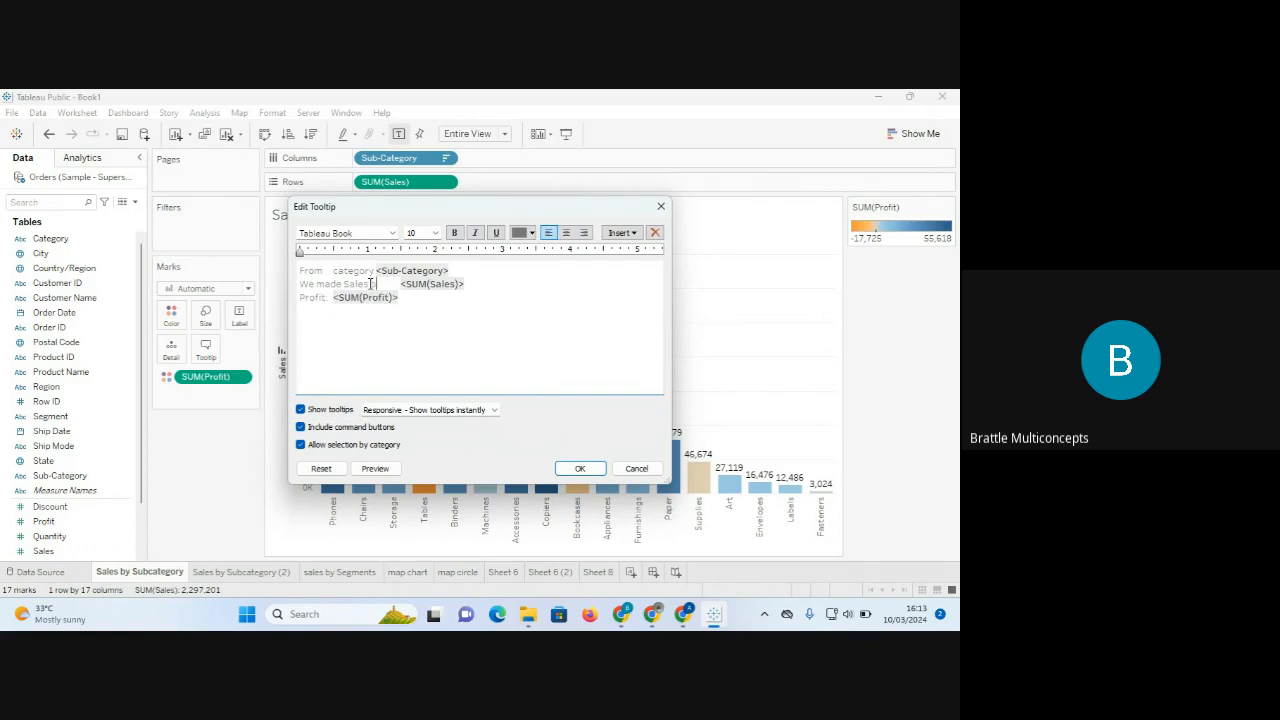
pyautogui.click(298, 297)
pyautogui.write('and Pr')
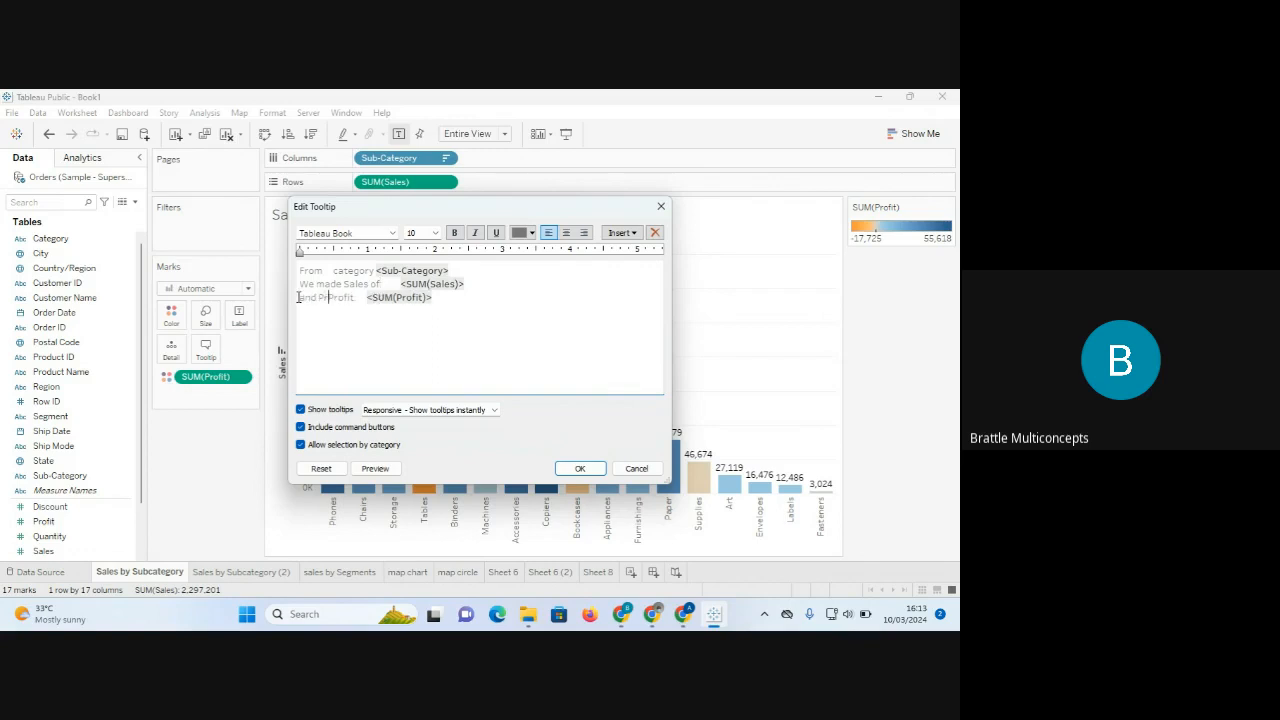
pyautogui.write('ofit')
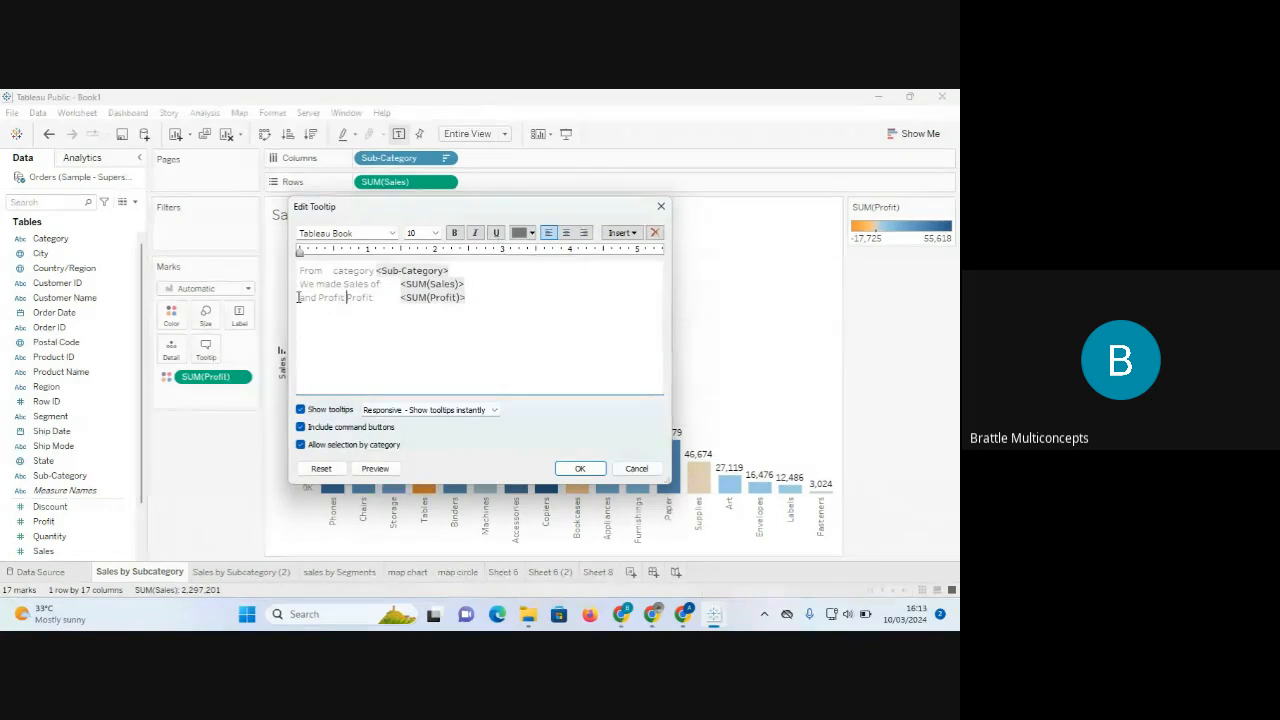
pyautogui.press('BackSpace')
pyautogui.press('BackSpace')
pyautogui.press('BackSpace')
pyautogui.press('BackSpace')
pyautogui.press('BackSpace')
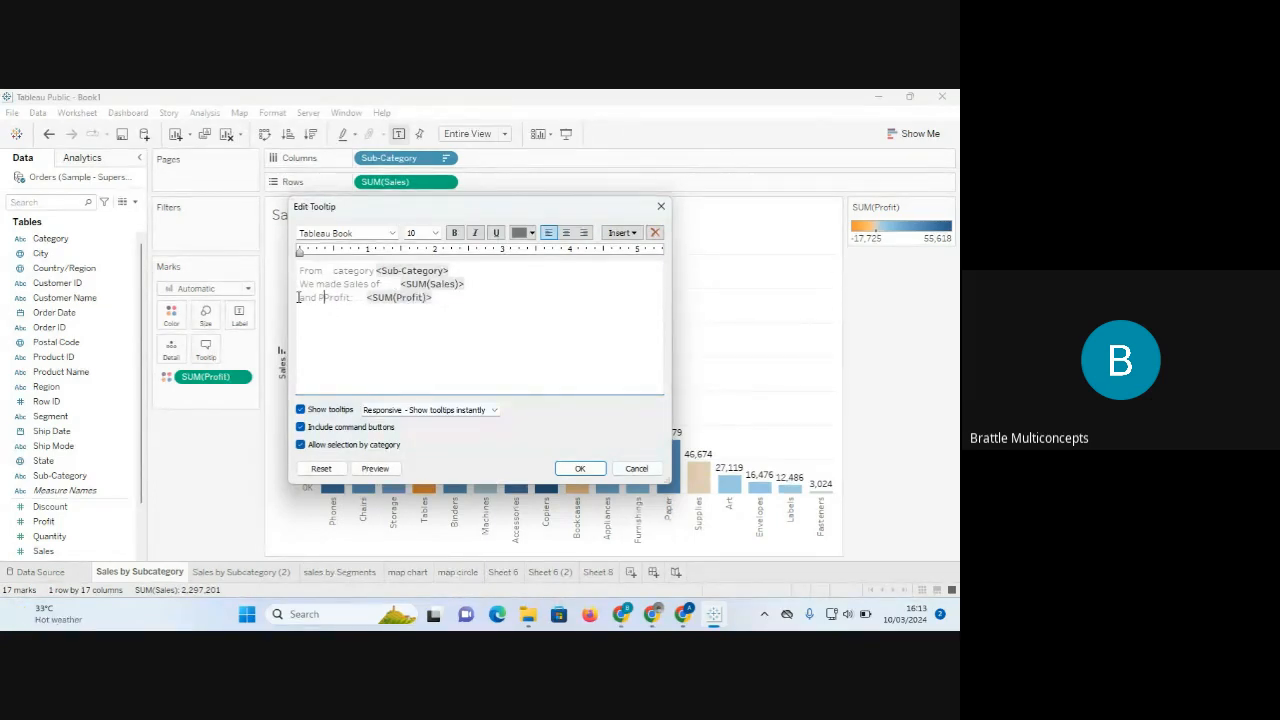
pyautogui.press('BackSpace')
pyautogui.press('Right')
pyautogui.press('Right')
pyautogui.moveTo(461, 270); pyautogui.dragTo(379, 268)
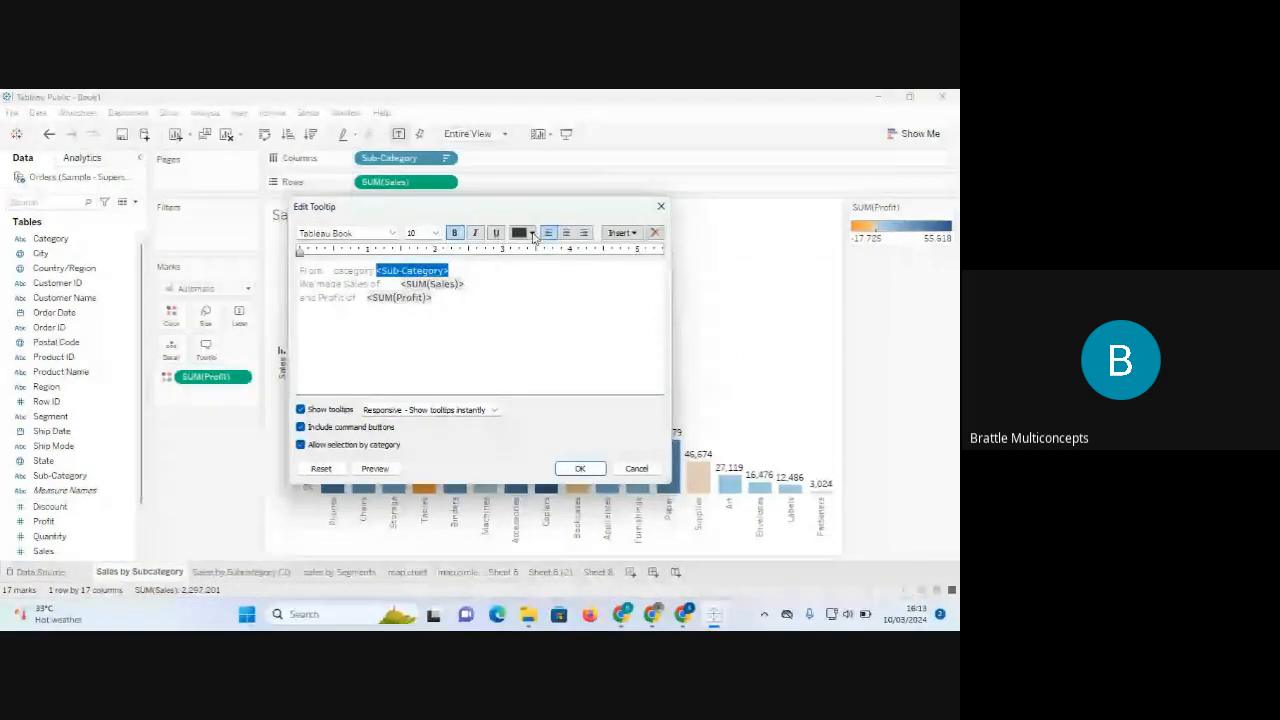
# Format the Sub-Category field as orange Tableau Medium, size 11.
pyautogui.click(392, 234)
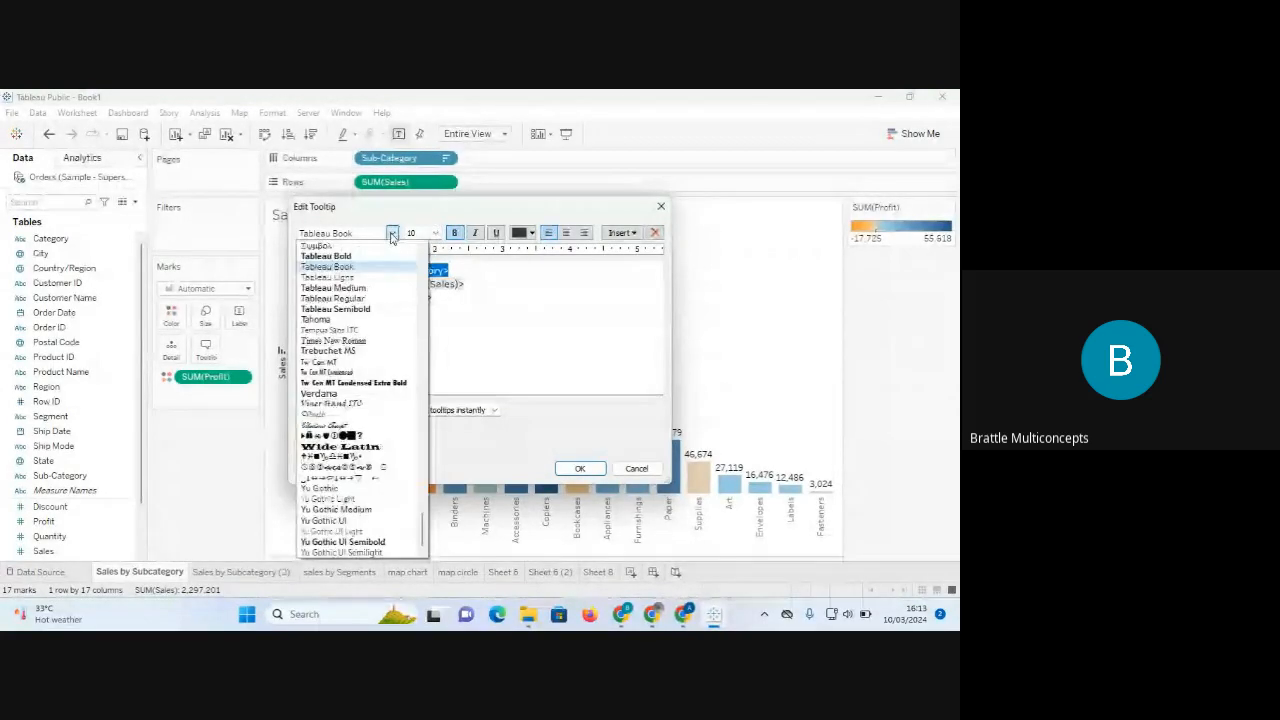
pyautogui.click(350, 289)
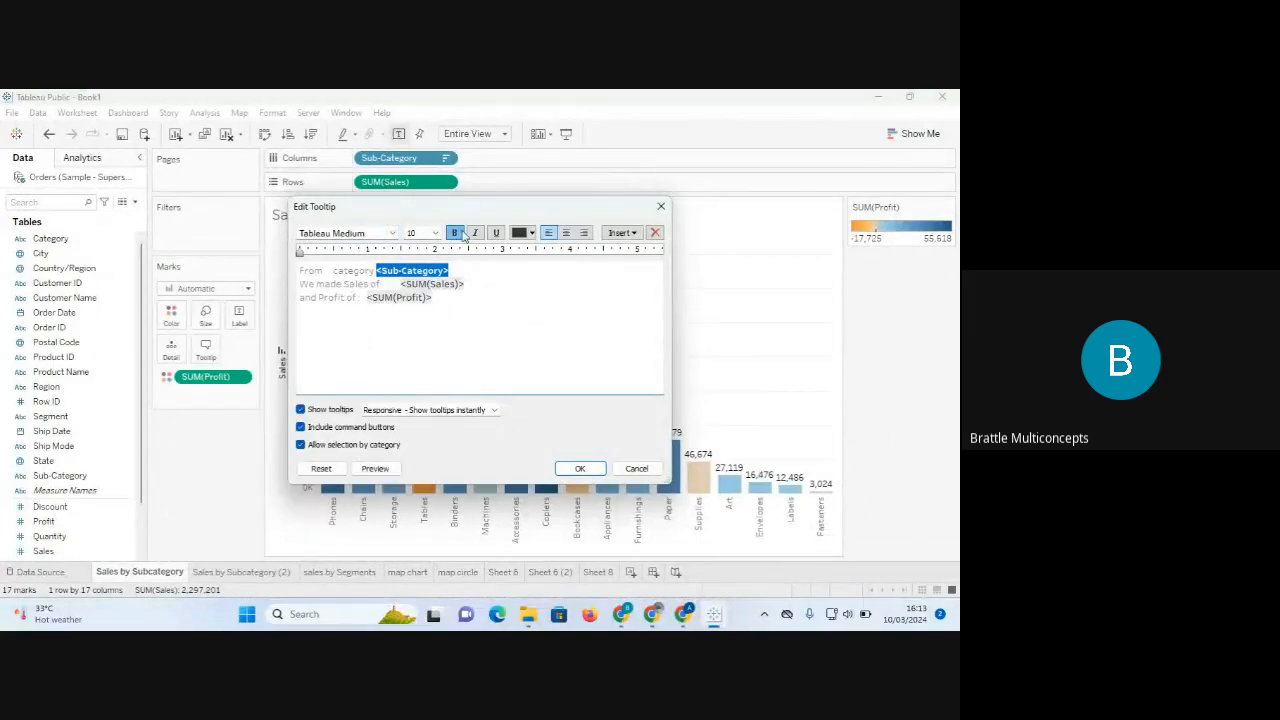
pyautogui.click(532, 233)
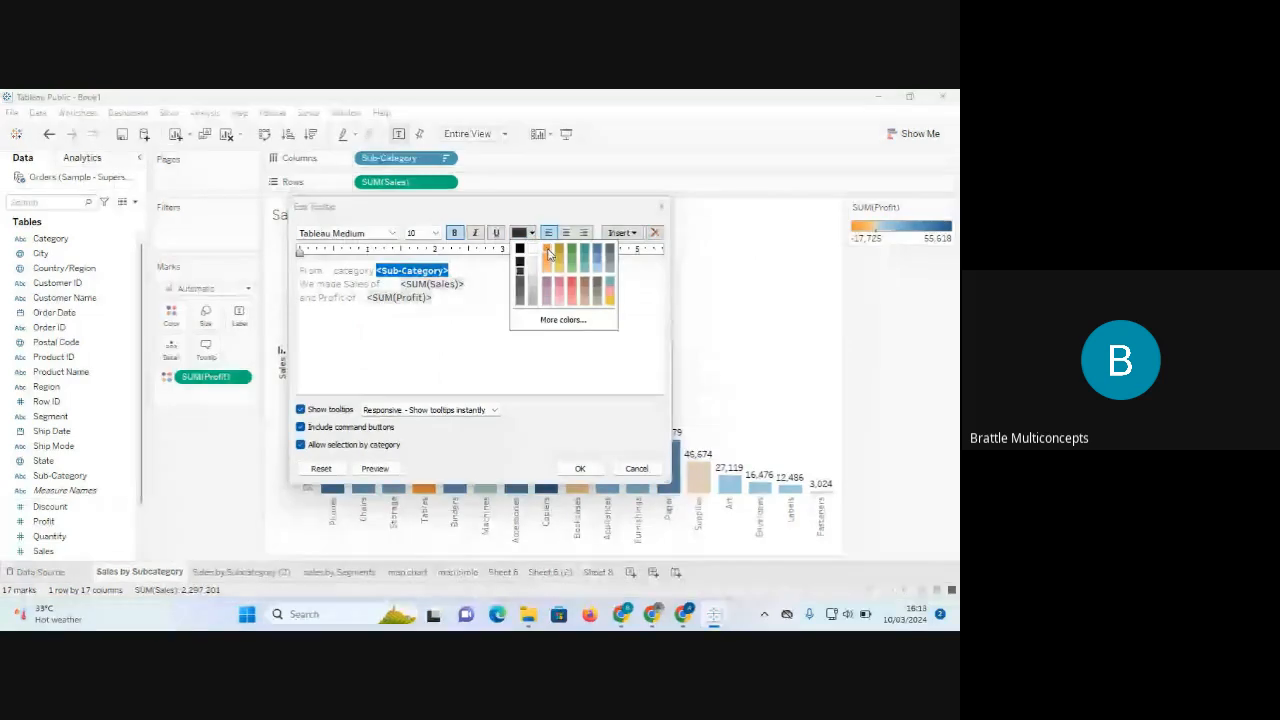
pyautogui.click(548, 253)
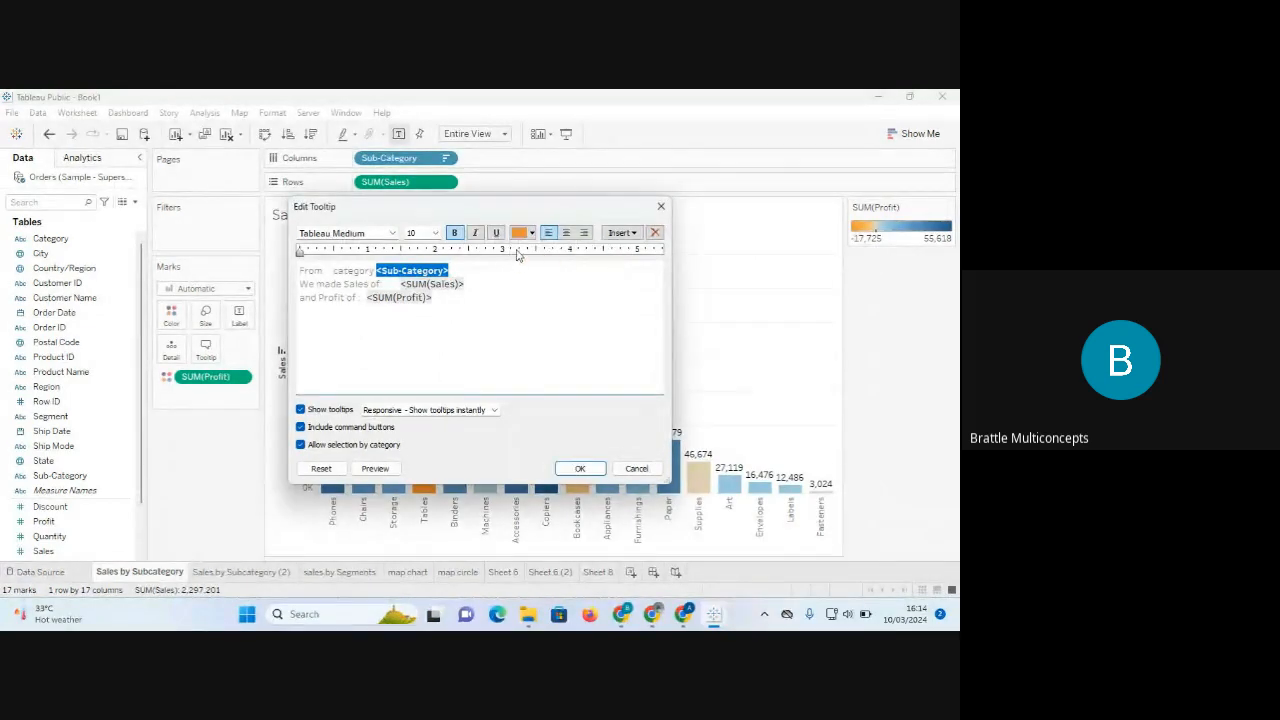
pyautogui.click(436, 233)
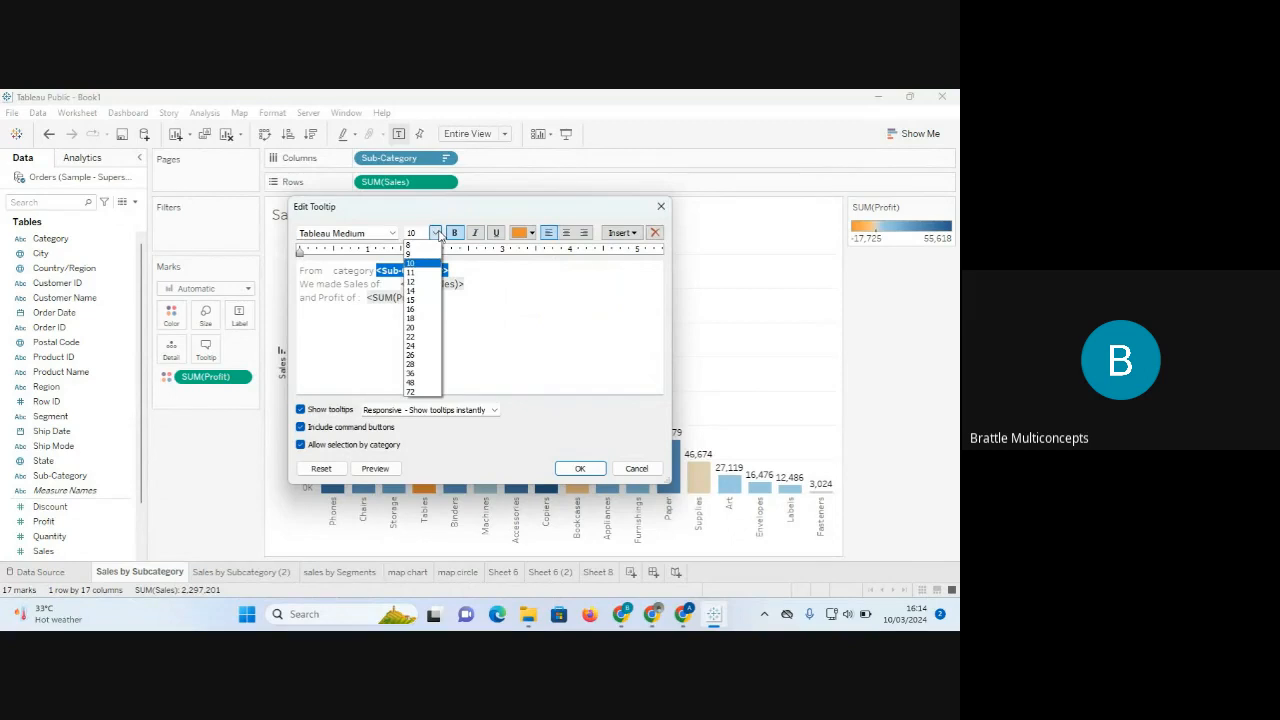
pyautogui.click(411, 272)
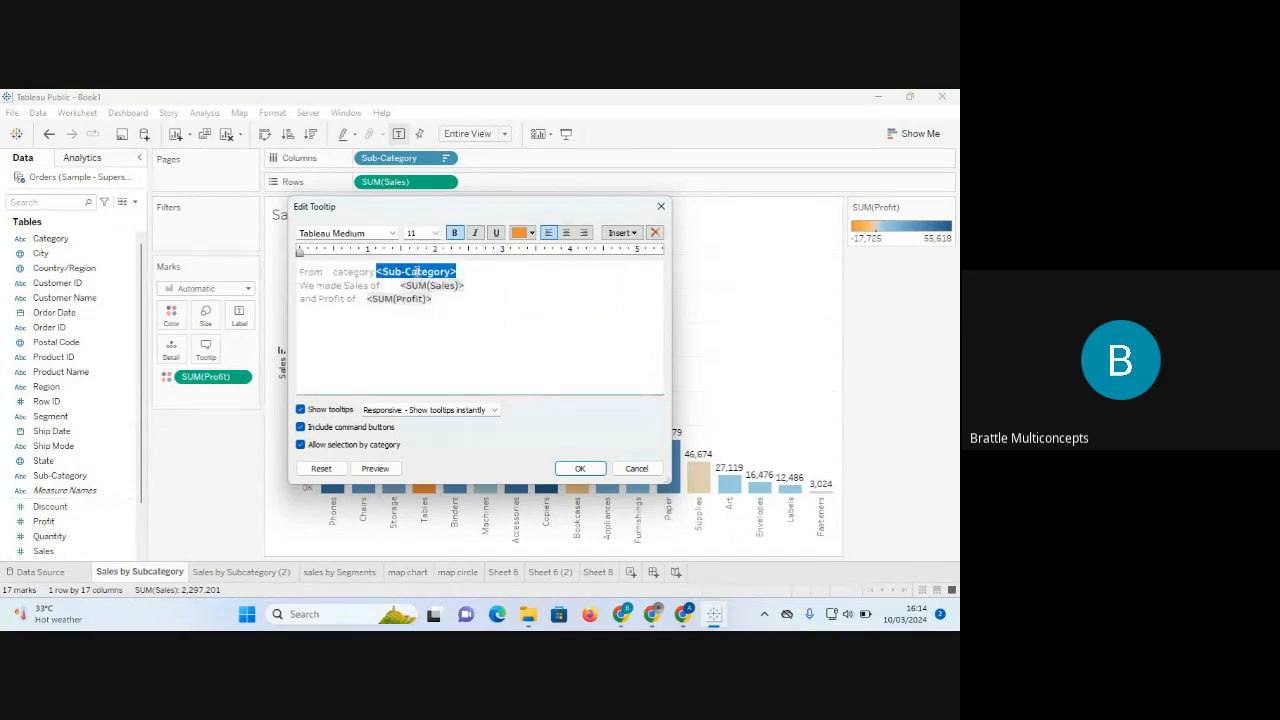
# Format the Sales field as Tableau Semibold, size 11.
pyautogui.moveTo(469, 285); pyautogui.dragTo(398, 288)
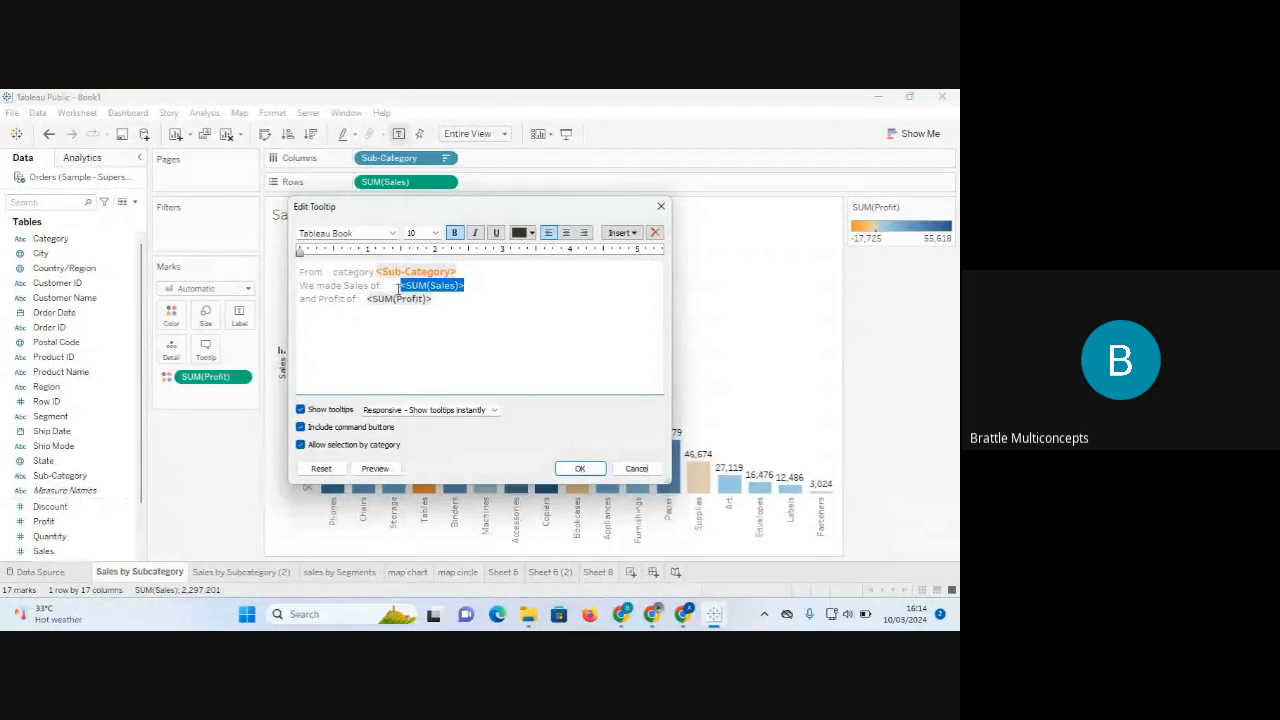
pyautogui.click(391, 233)
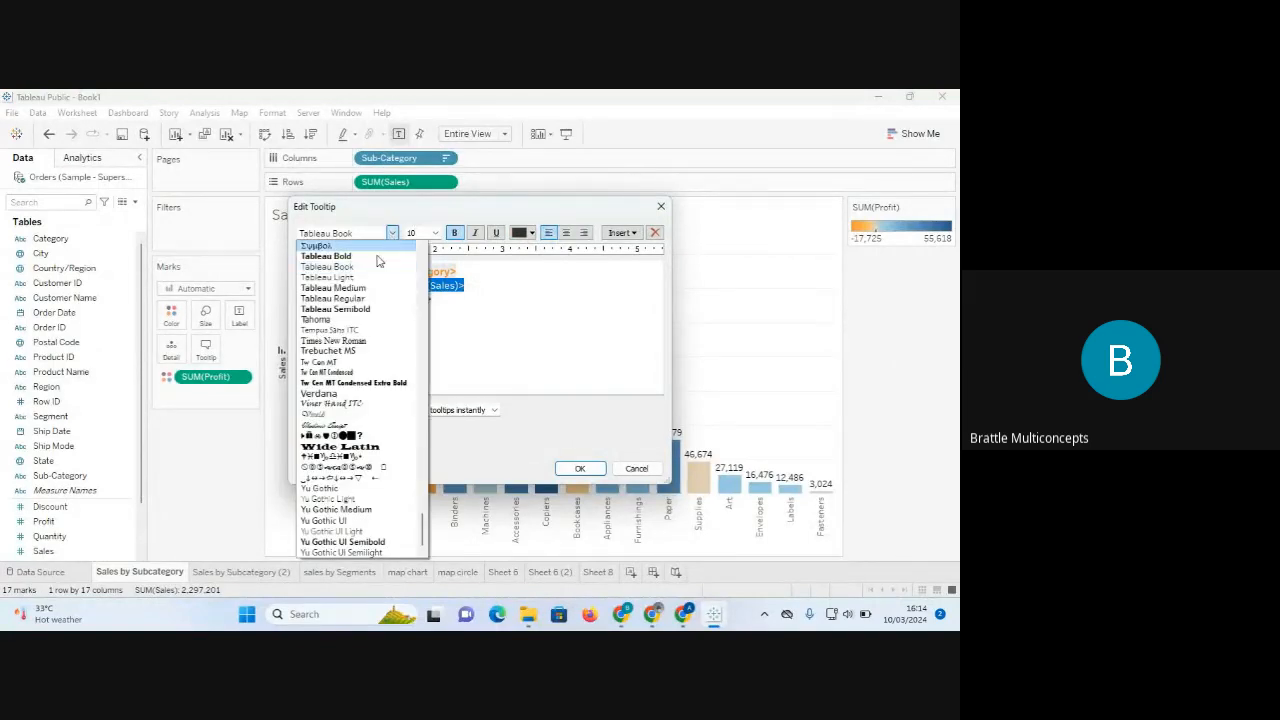
pyautogui.click(336, 309)
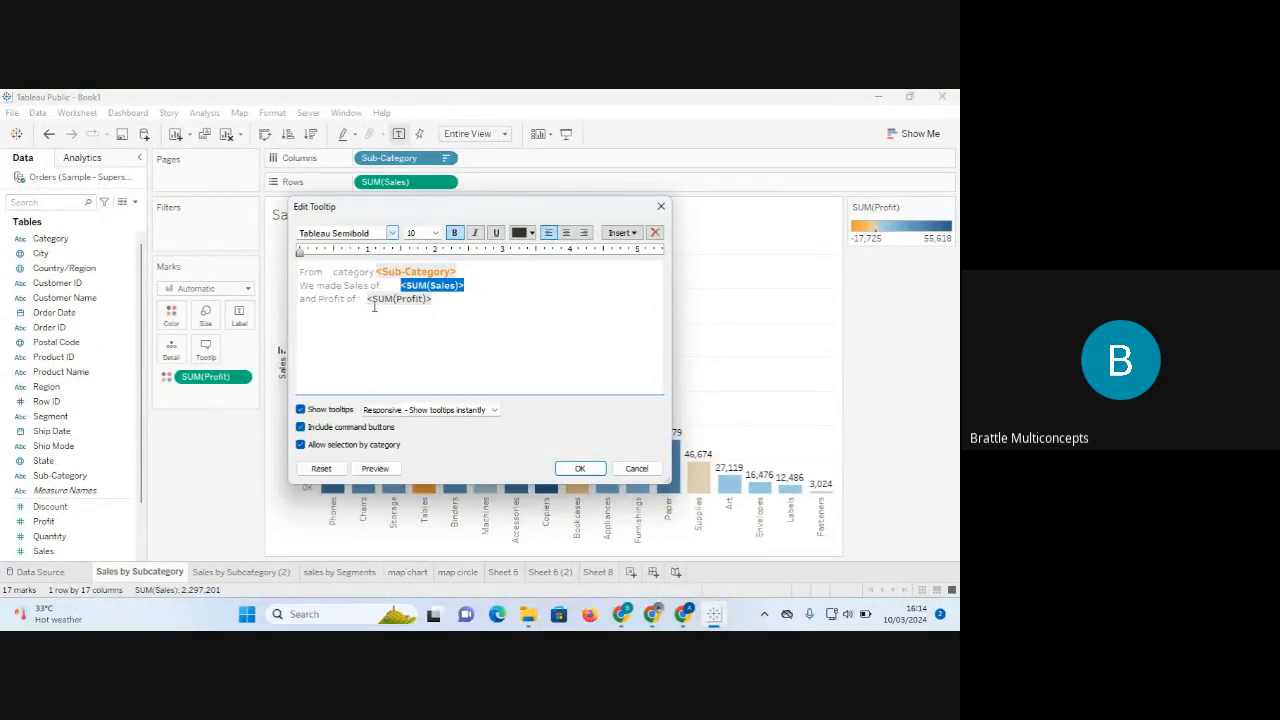
pyautogui.click(437, 234)
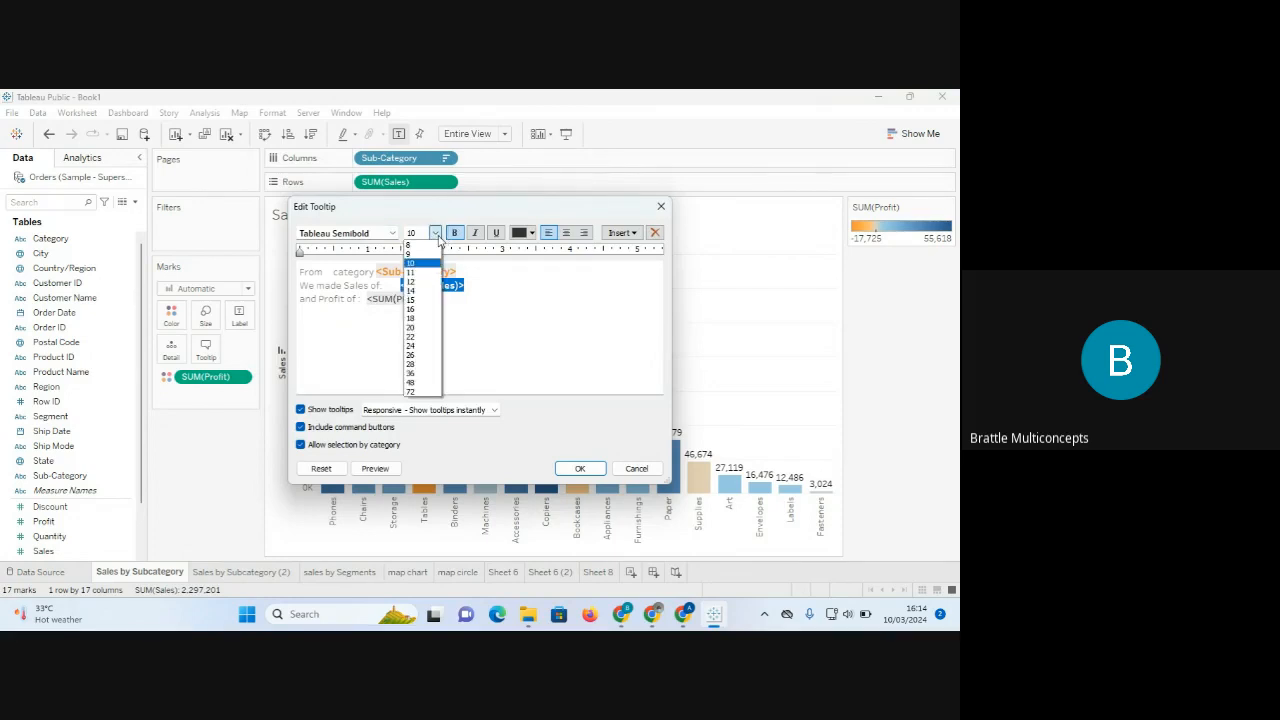
pyautogui.click(420, 274)
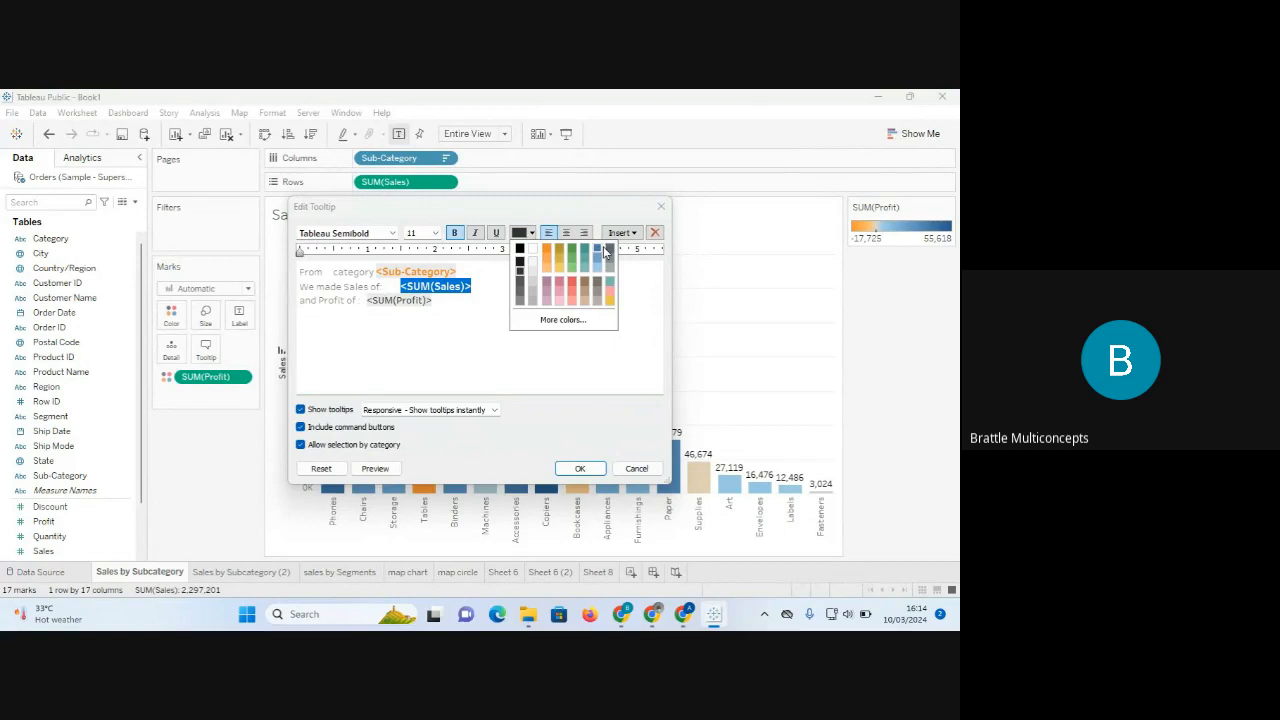
# Format the Profit field as blue Tableau Semibold, size 11.
pyautogui.click(392, 233)
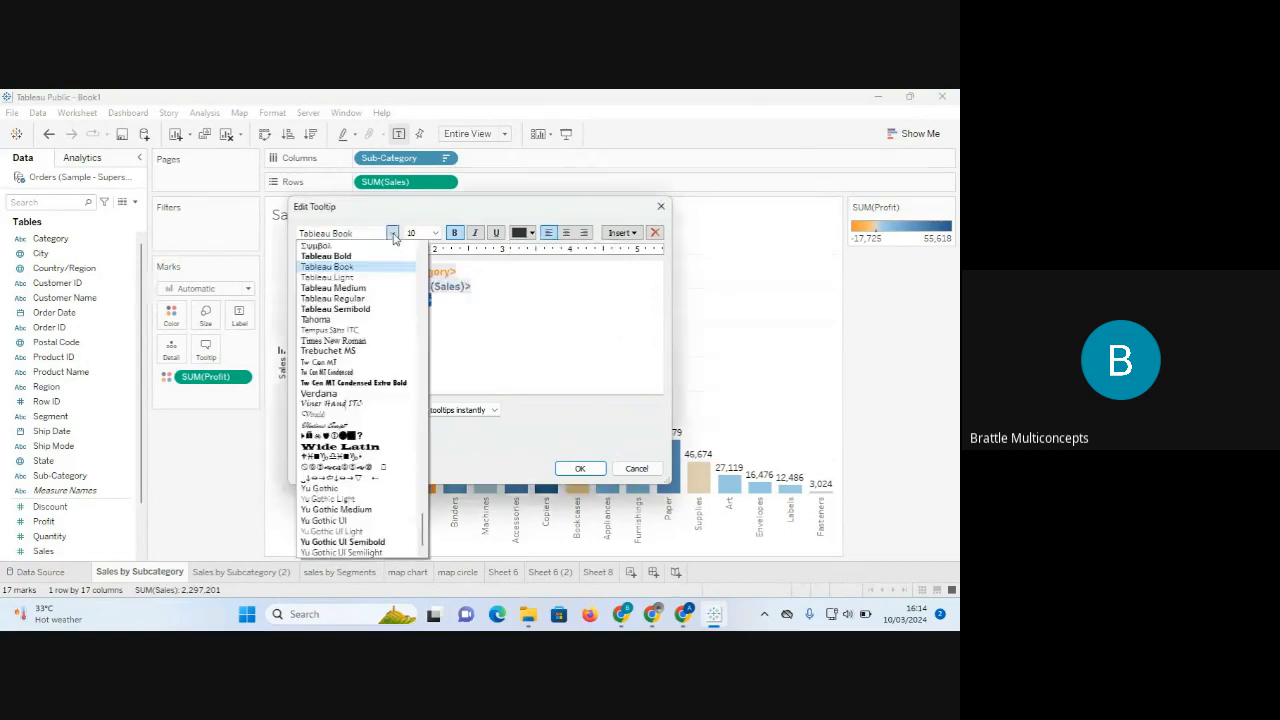
pyautogui.click(366, 310)
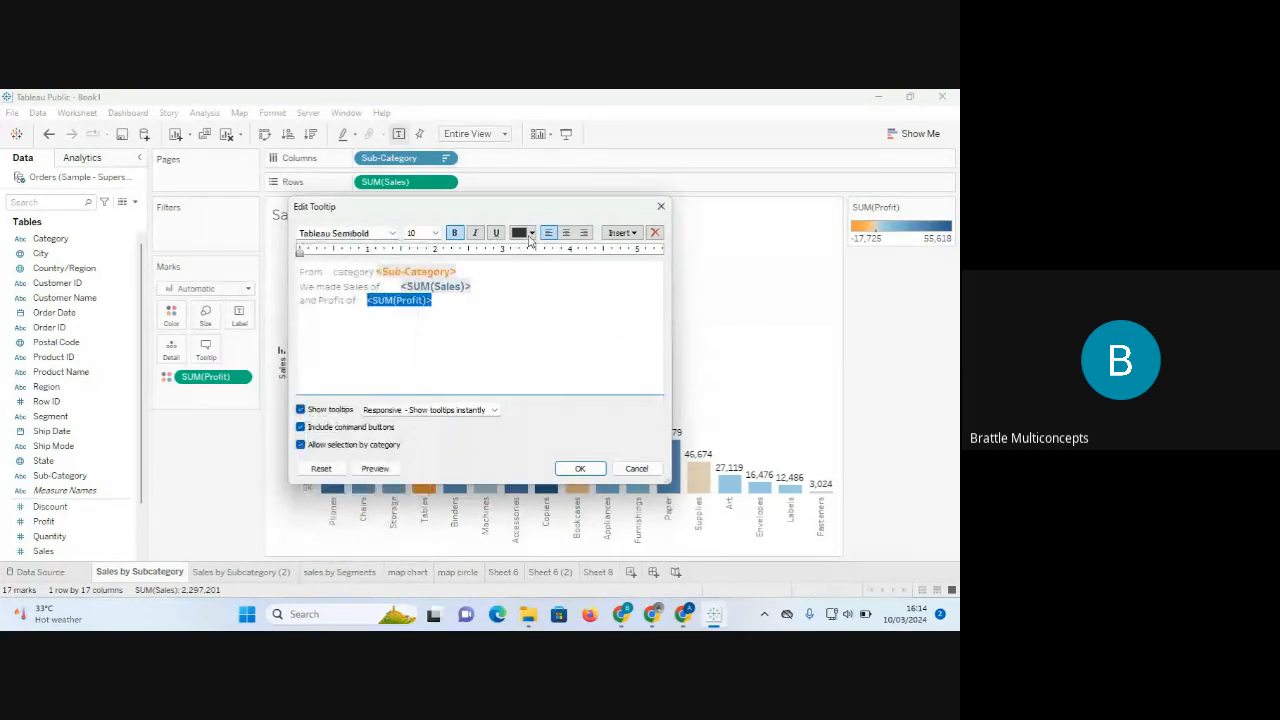
pyautogui.click(434, 233)
pyautogui.click(410, 272)
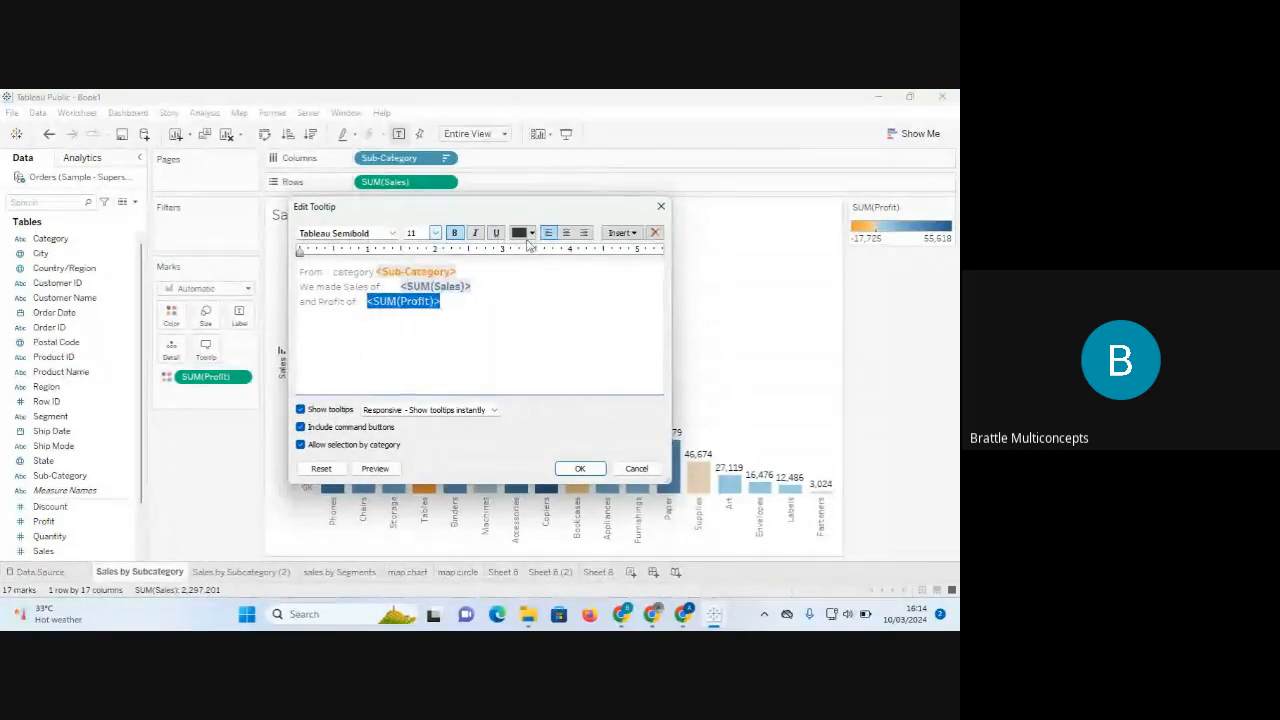
pyautogui.click(531, 234)
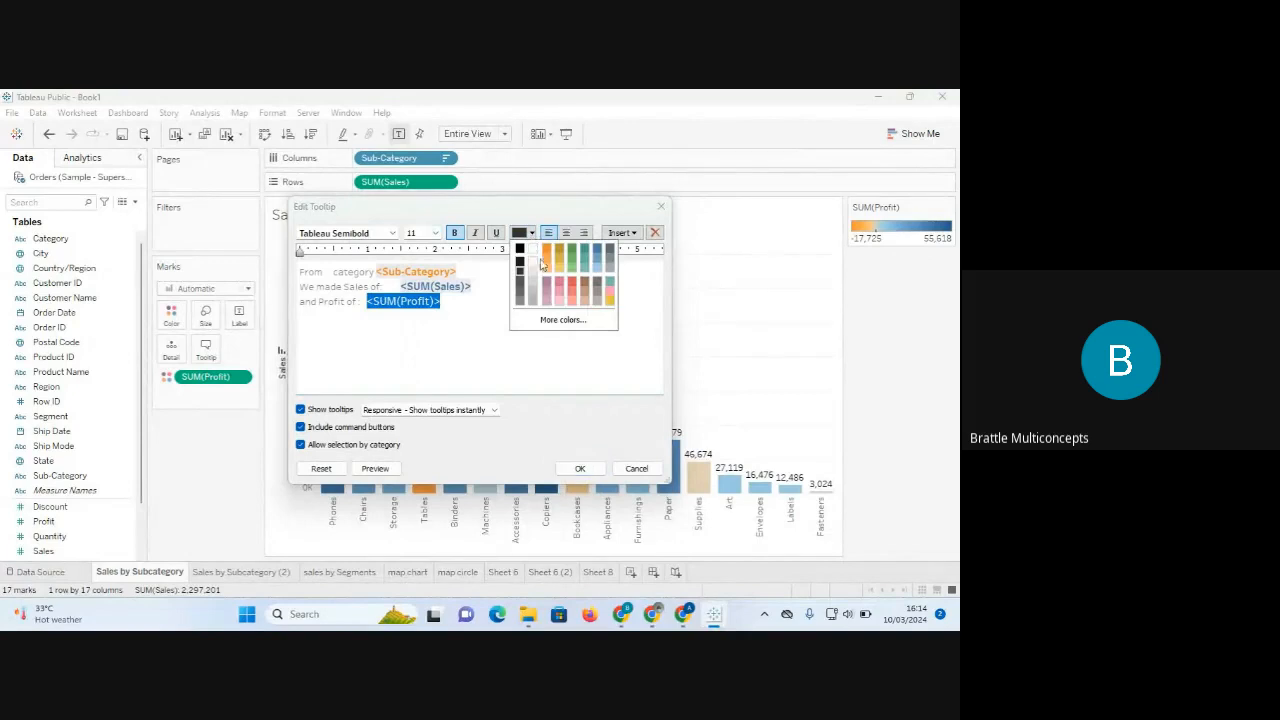
pyautogui.click(594, 249)
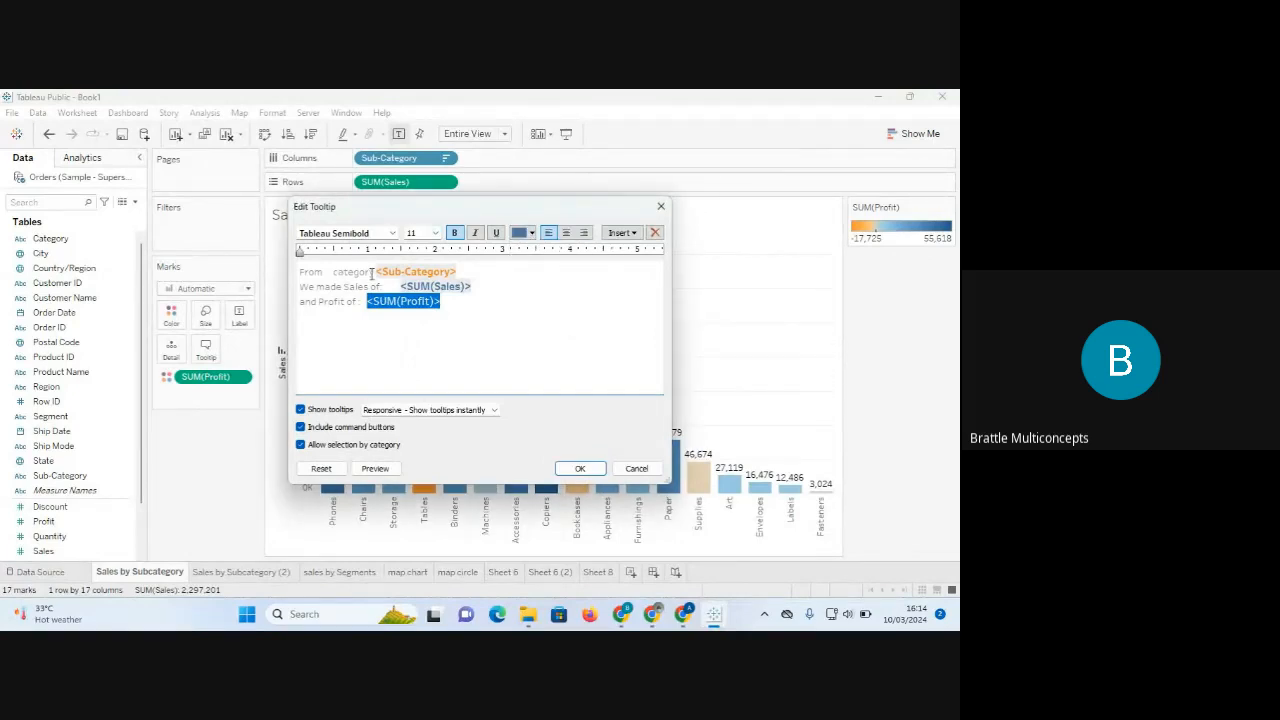
pyautogui.click(583, 472)
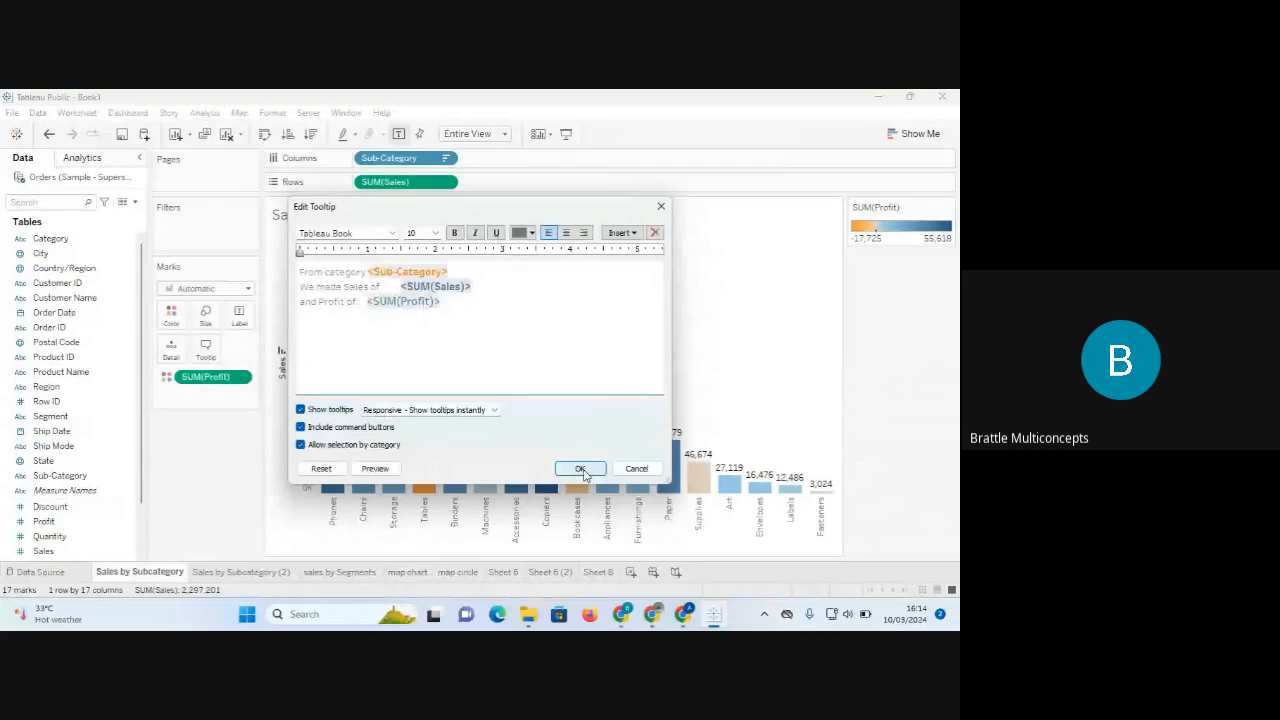
# Confirm the reformatted tooltip on the bars, then bring up the Label options on the Marks card.
pyautogui.click(581, 469)
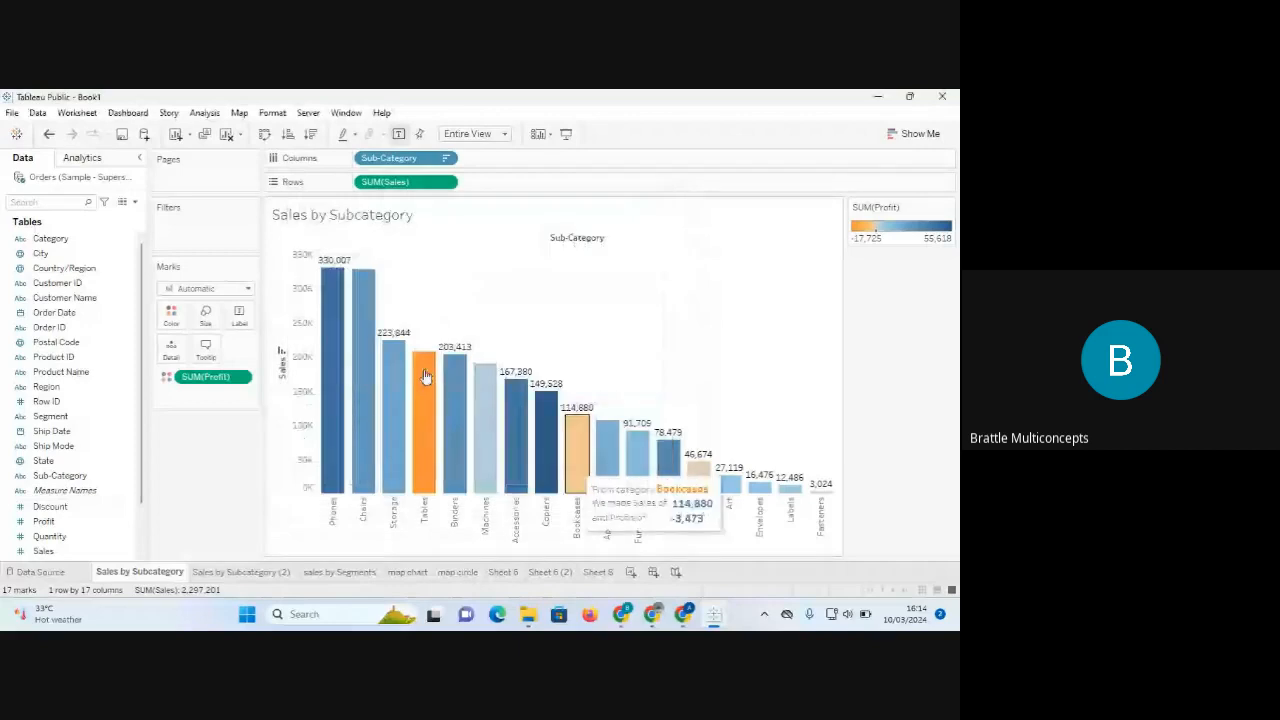
pyautogui.moveTo(343, 303)
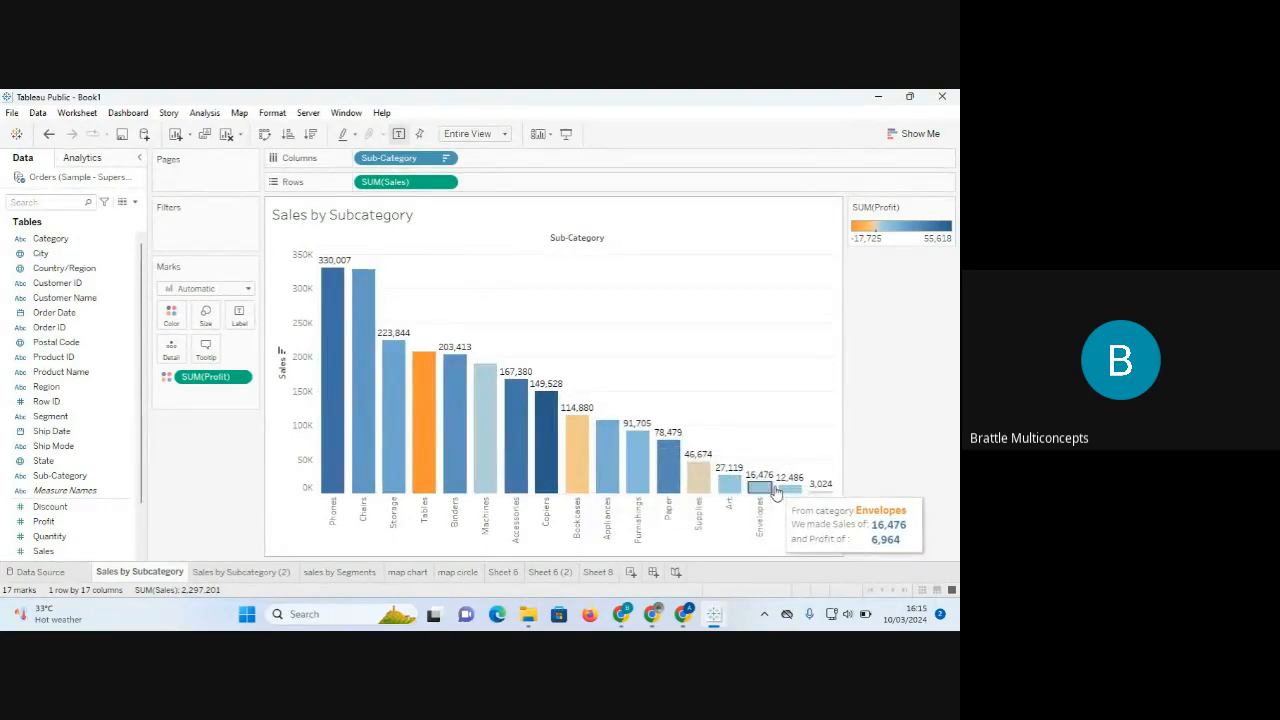
pyautogui.click(206, 348)
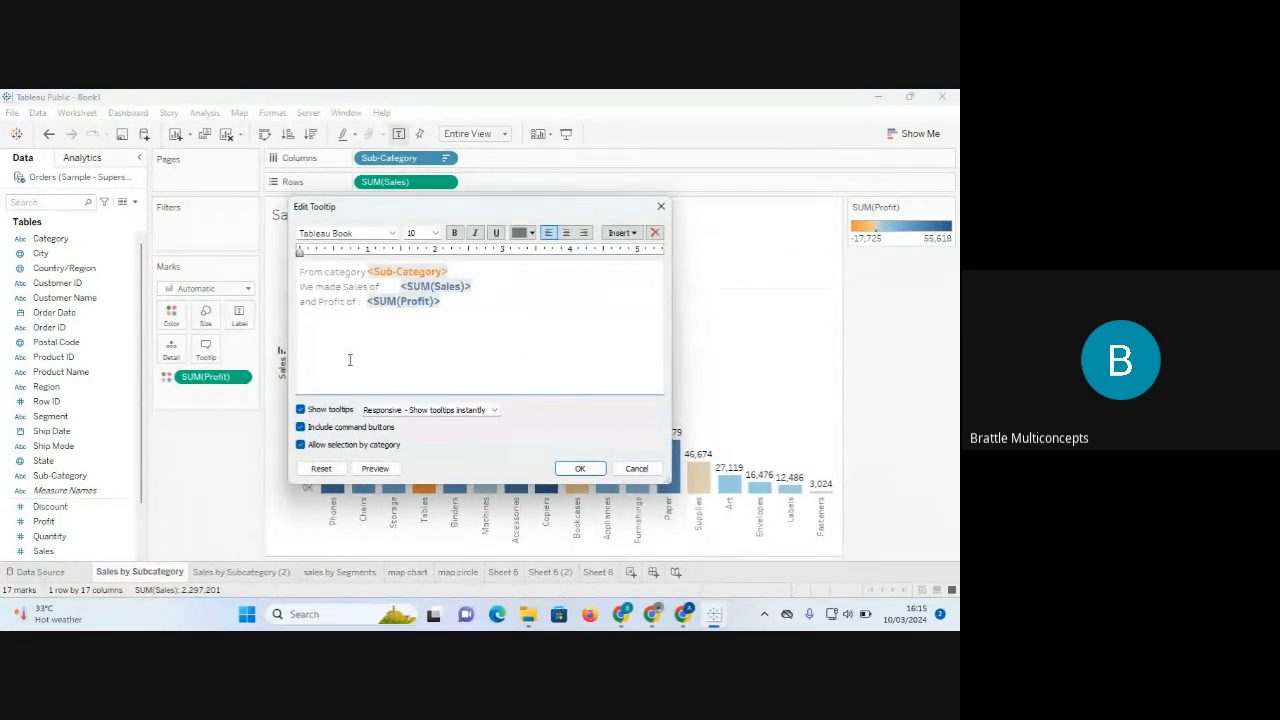
pyautogui.click(660, 206)
pyautogui.click(240, 316)
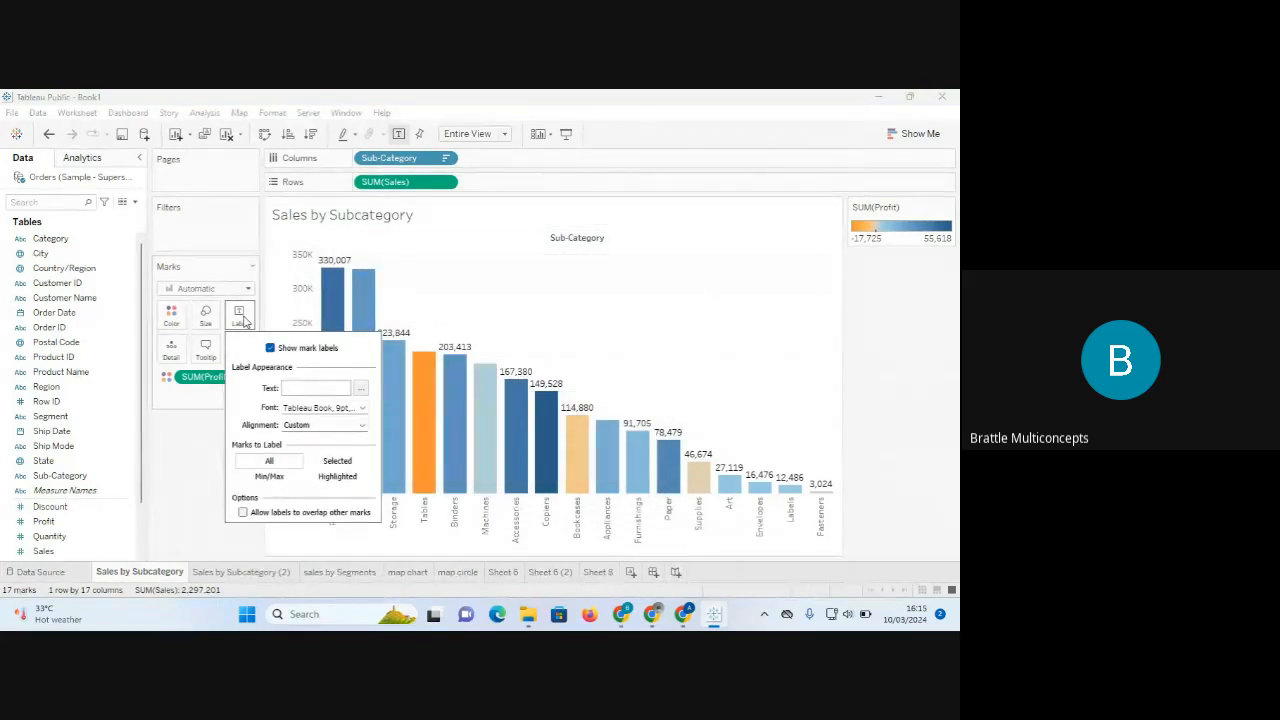
pyautogui.moveTo(330, 264)
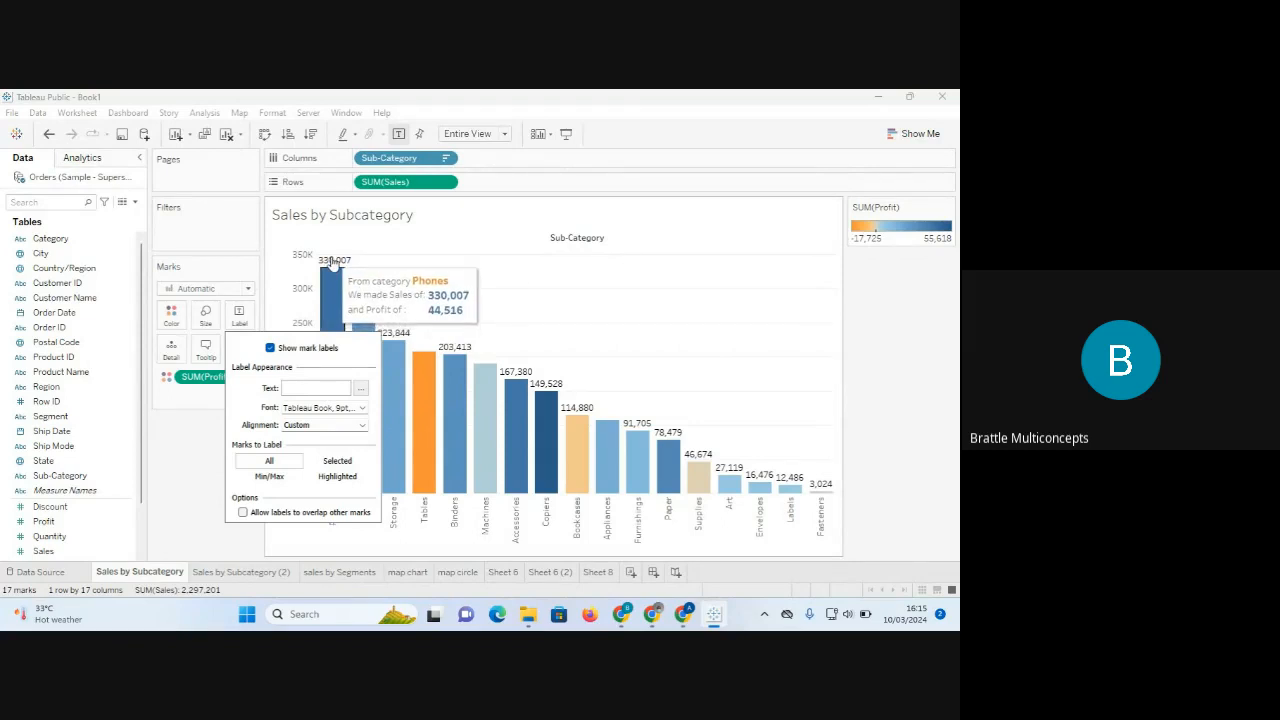
# Open number formatting for the Sales axis and choose Currency (Custom).
pyautogui.rightClick(333, 262)
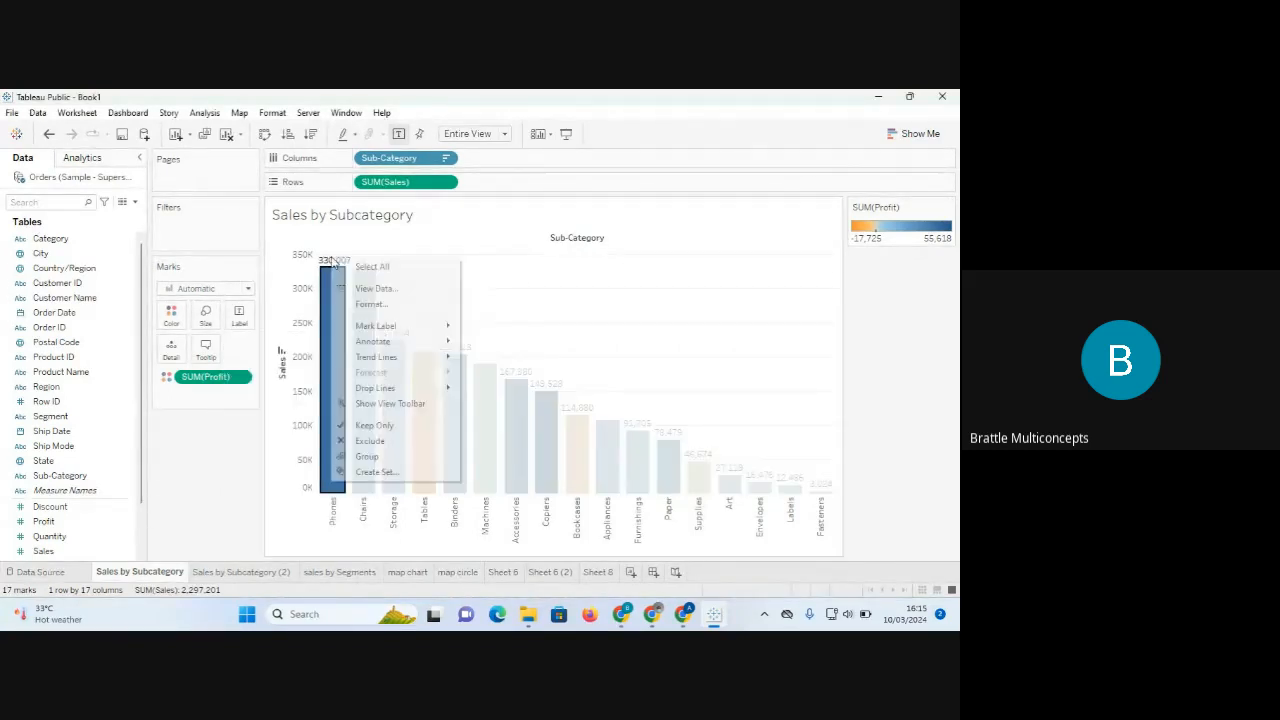
pyautogui.click(371, 304)
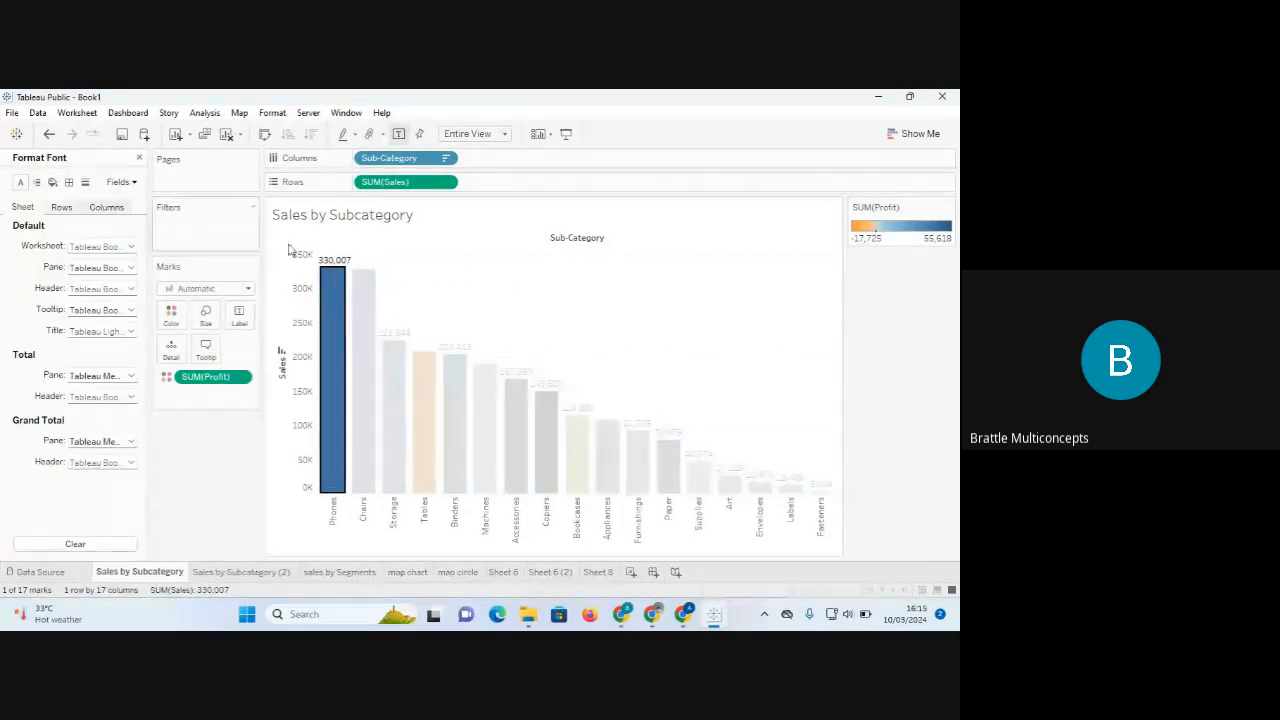
pyautogui.click(302, 298)
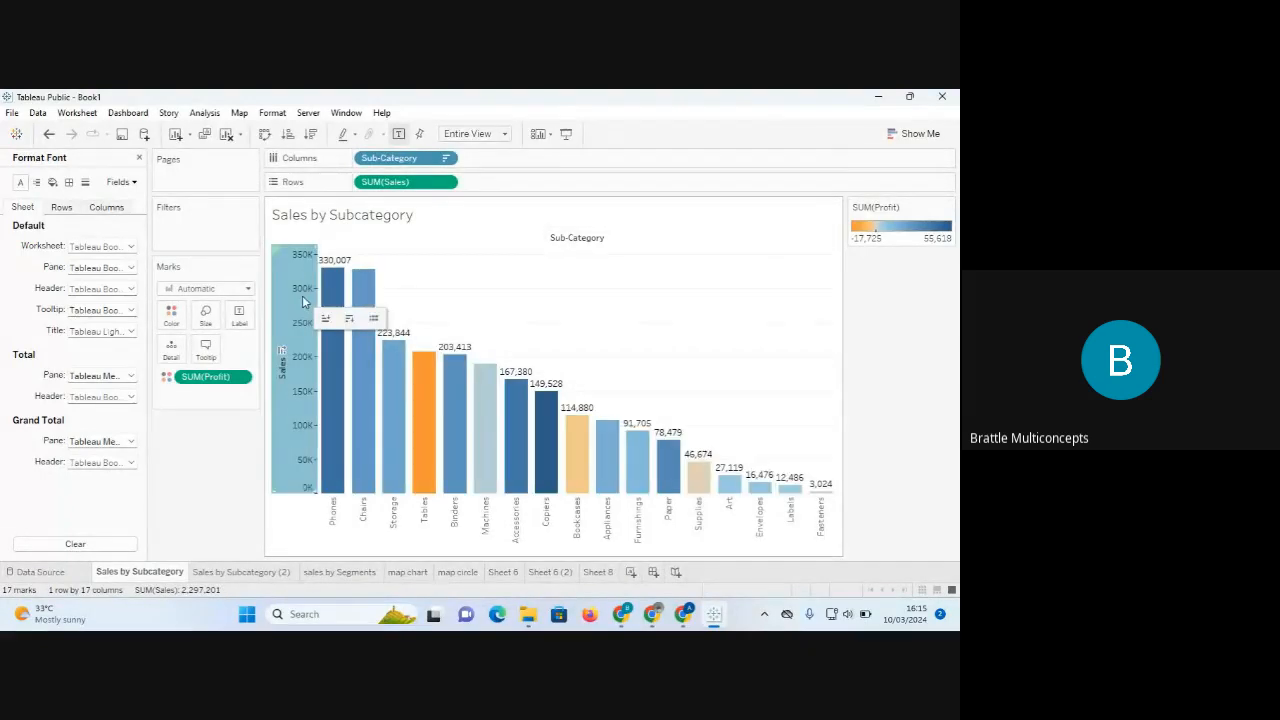
pyautogui.rightClick(302, 296)
pyautogui.click(342, 365)
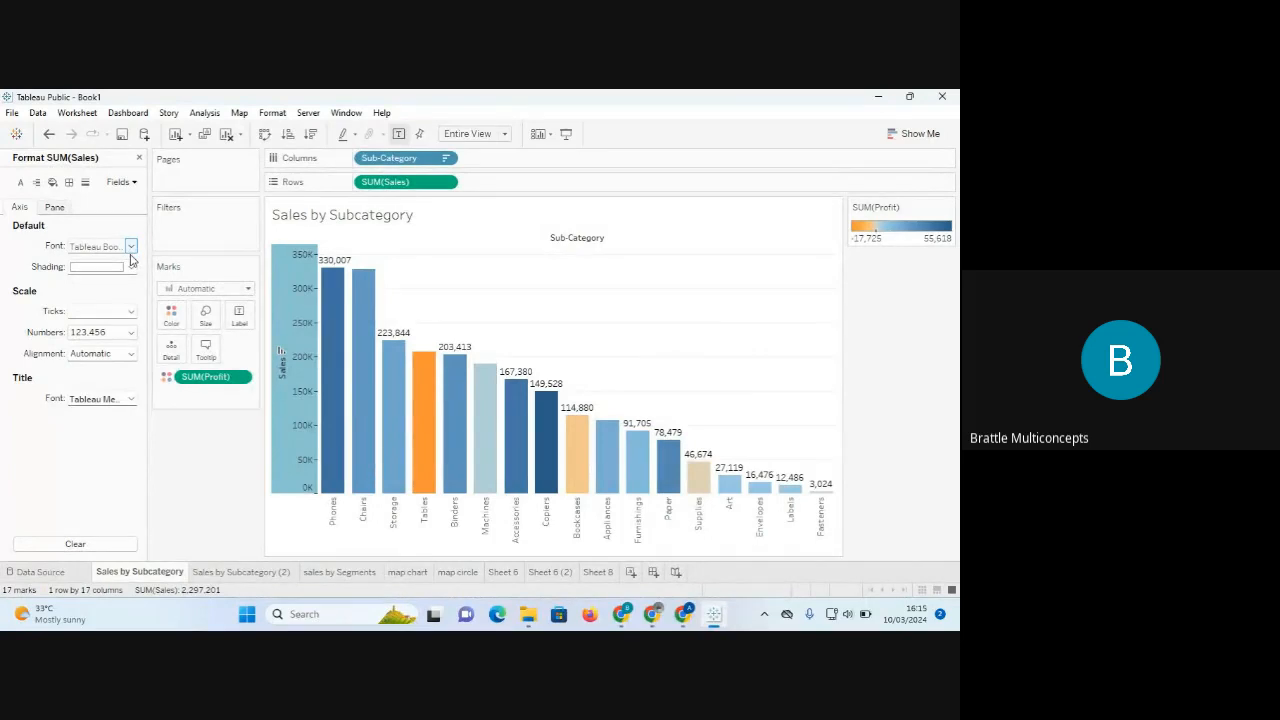
pyautogui.click(132, 333)
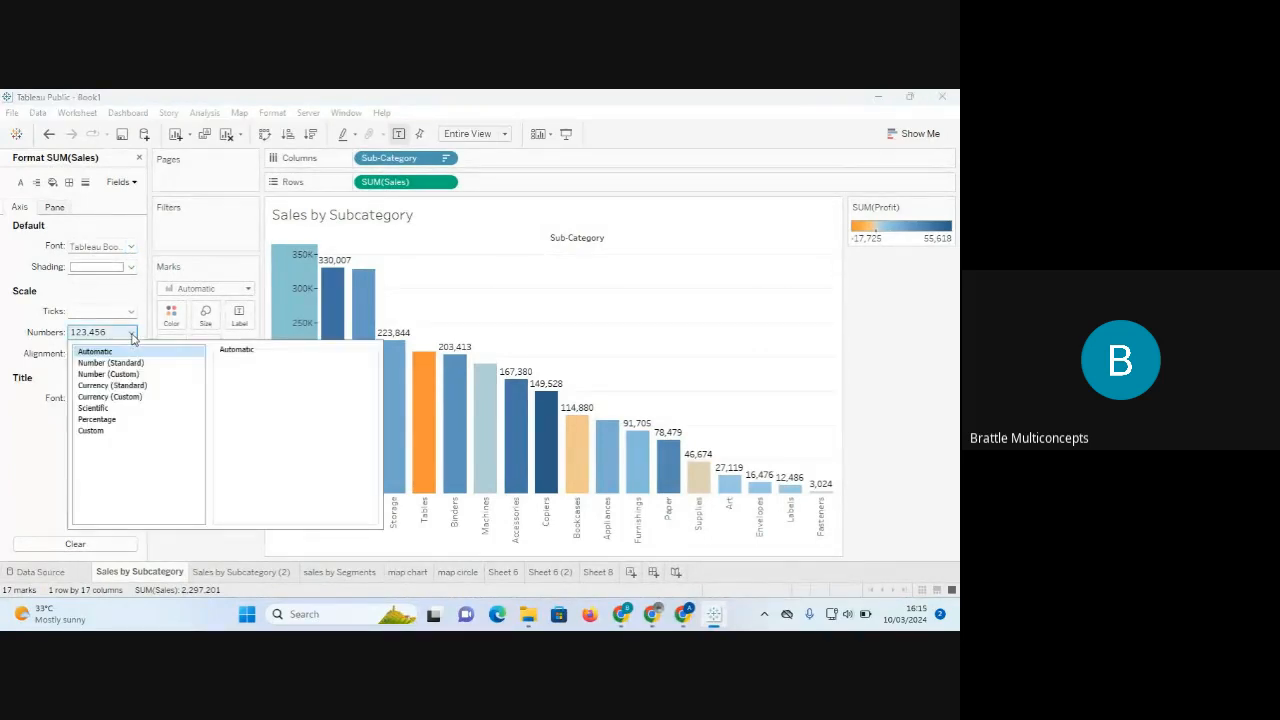
pyautogui.click(124, 398)
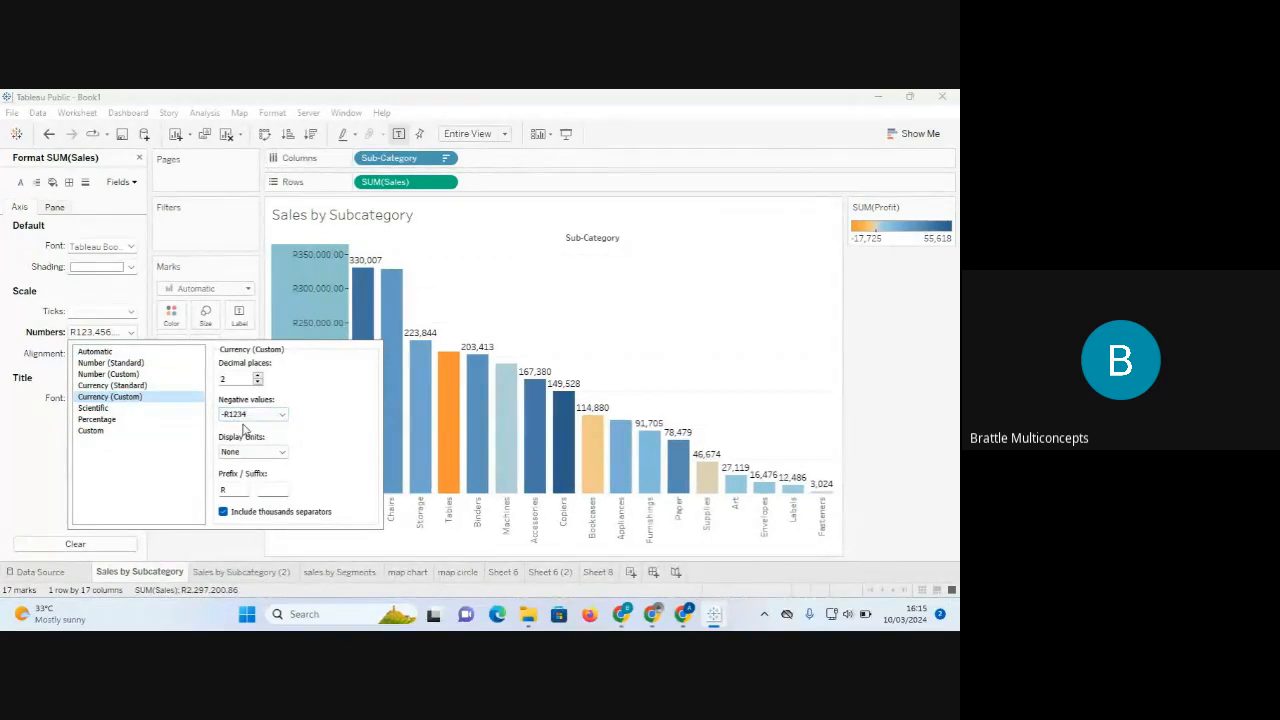
# Set the currency prefix to N, negatives to -N1234, and display units to Thousands (K).
pyautogui.click(283, 415)
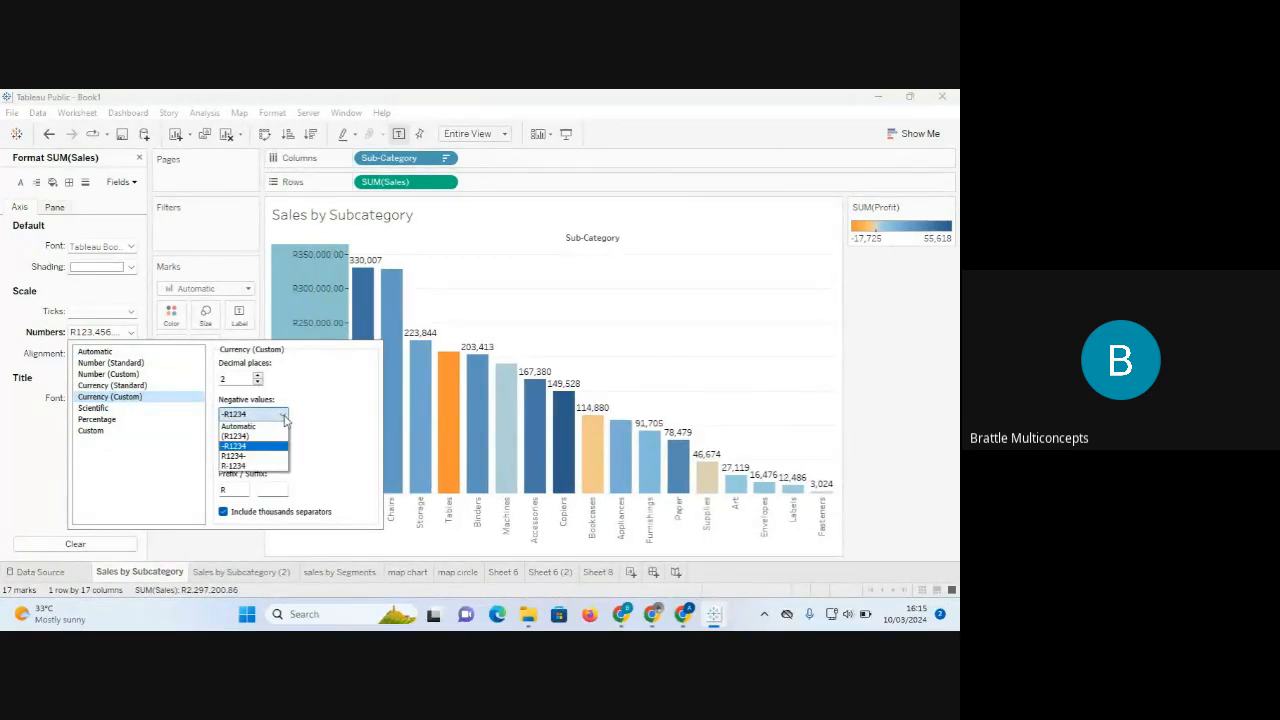
pyautogui.click(284, 418)
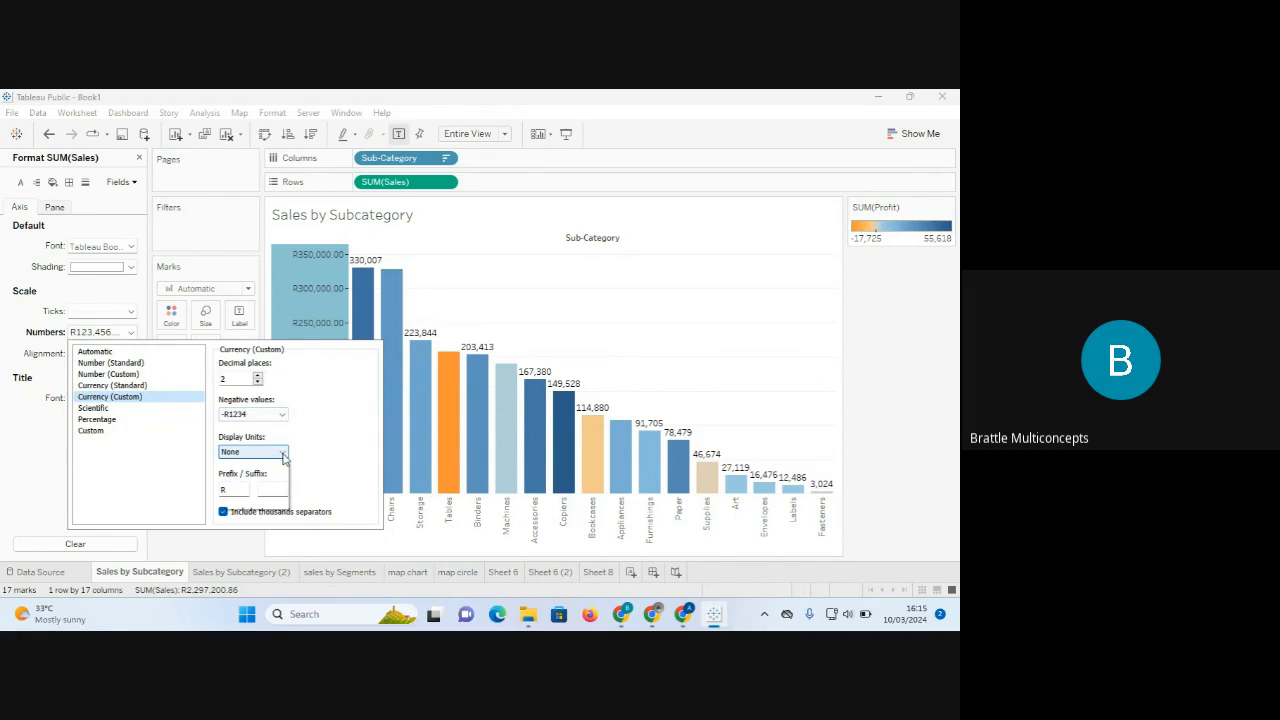
pyautogui.click(284, 455)
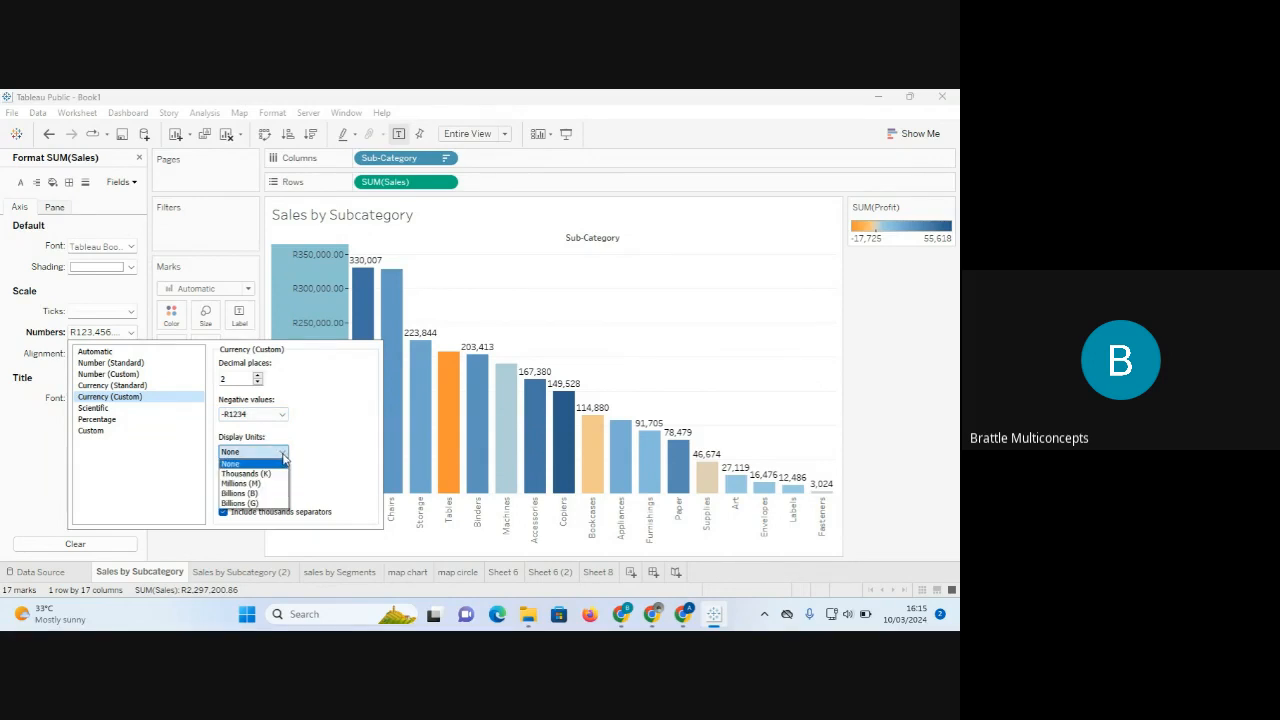
pyautogui.click(283, 455)
pyautogui.moveTo(240, 490); pyautogui.dragTo(190, 488)
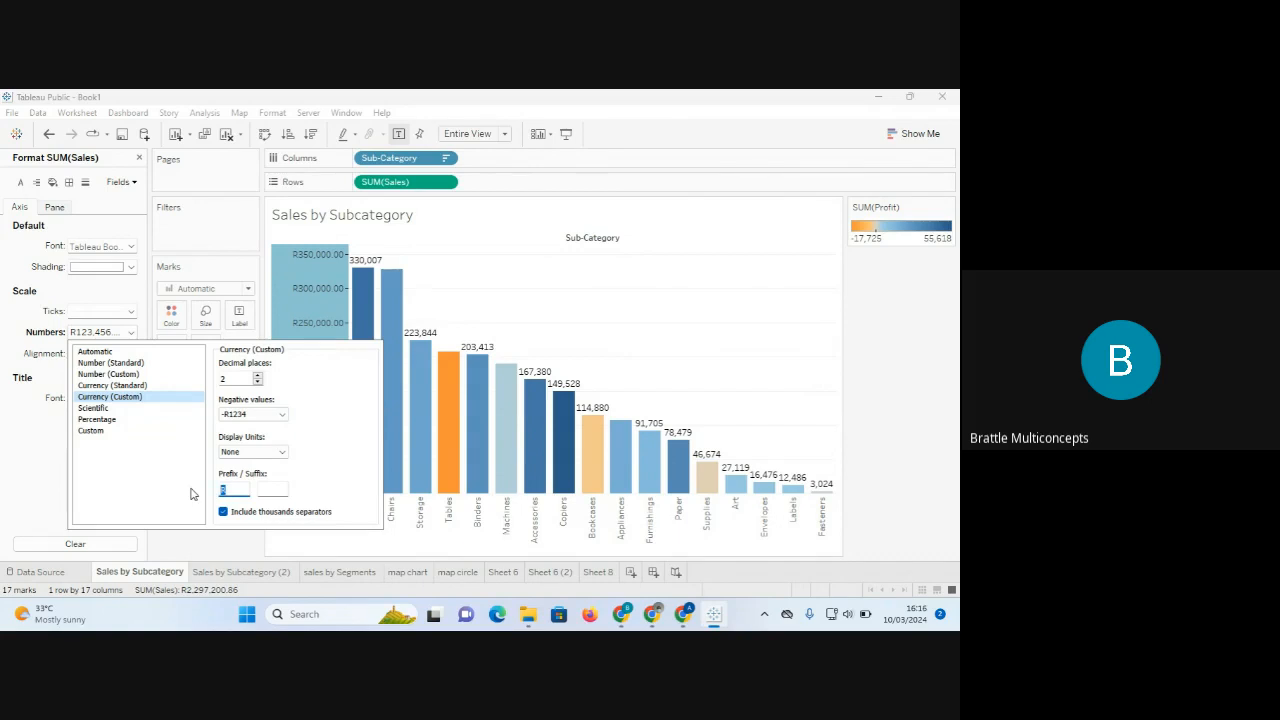
pyautogui.write('N')
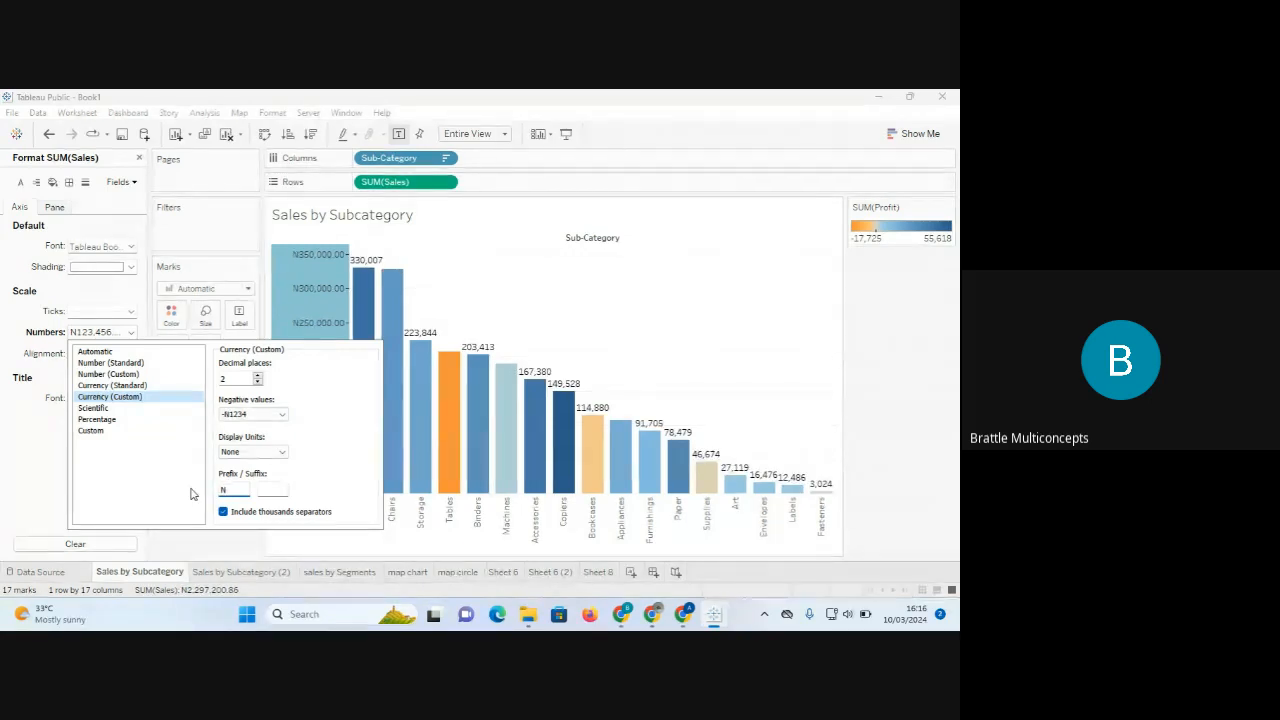
pyautogui.click(280, 418)
pyautogui.click(281, 421)
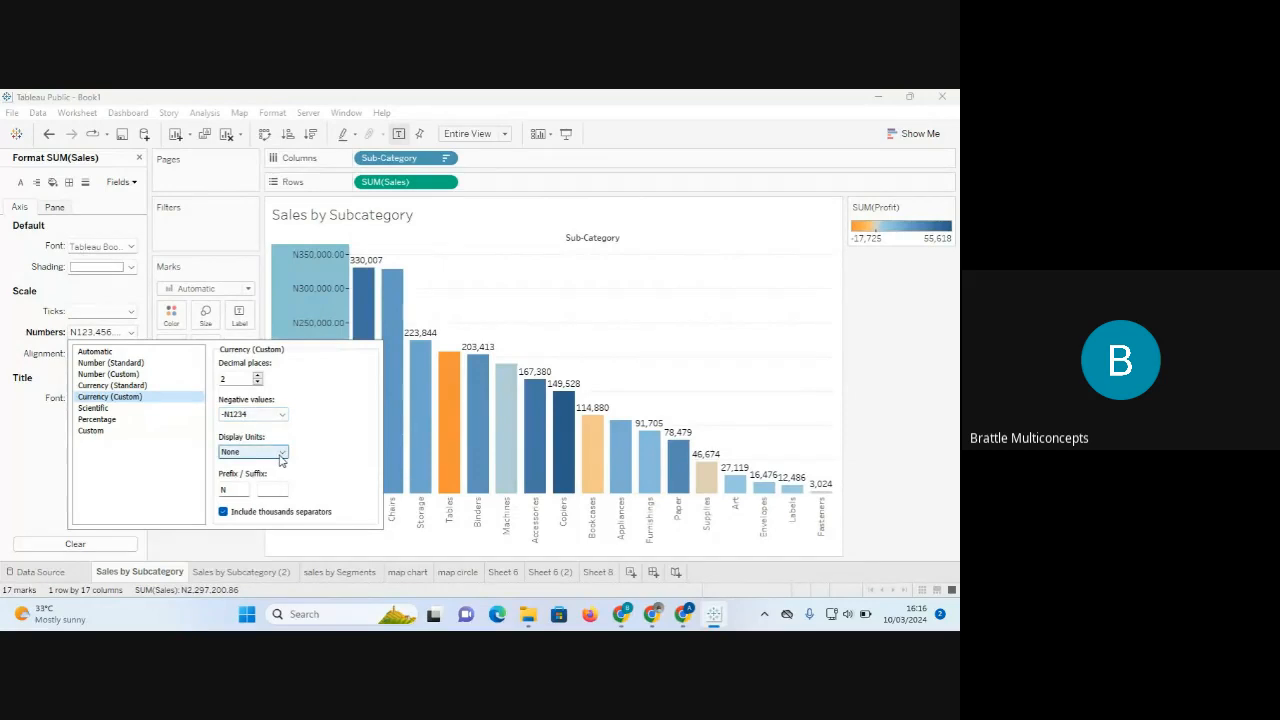
pyautogui.click(282, 453)
pyautogui.click(268, 474)
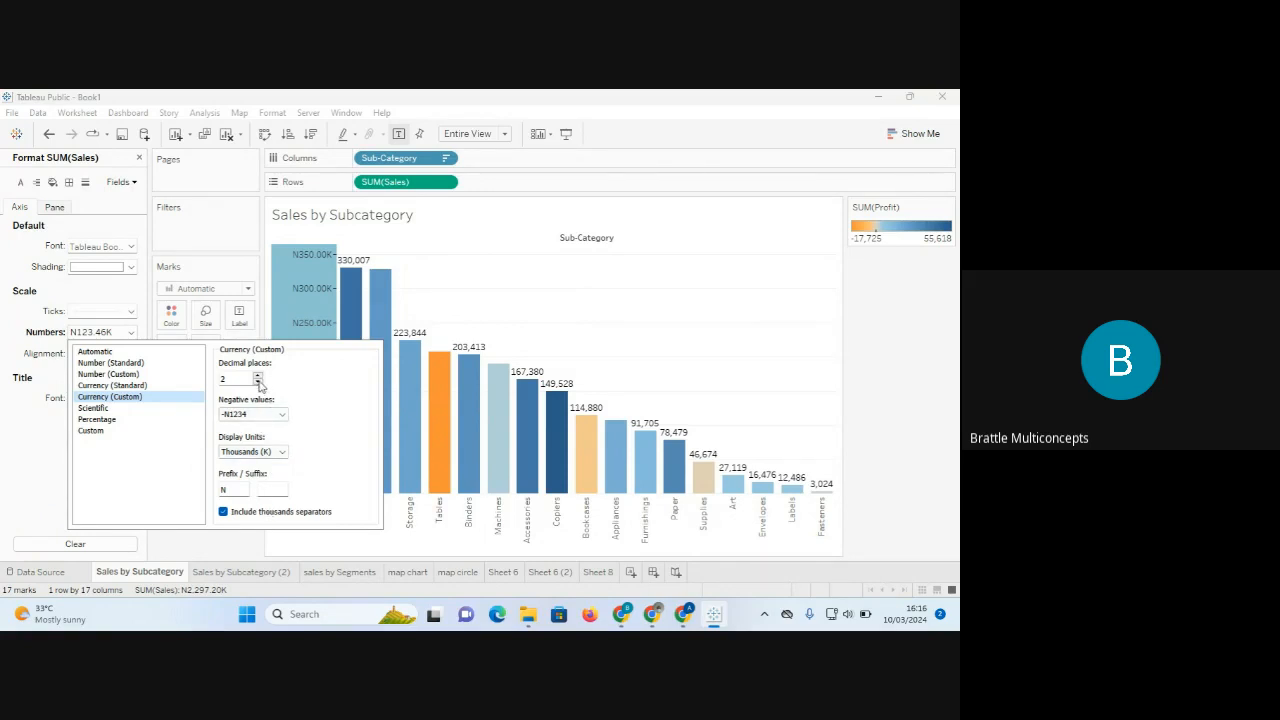
pyautogui.click(189, 551)
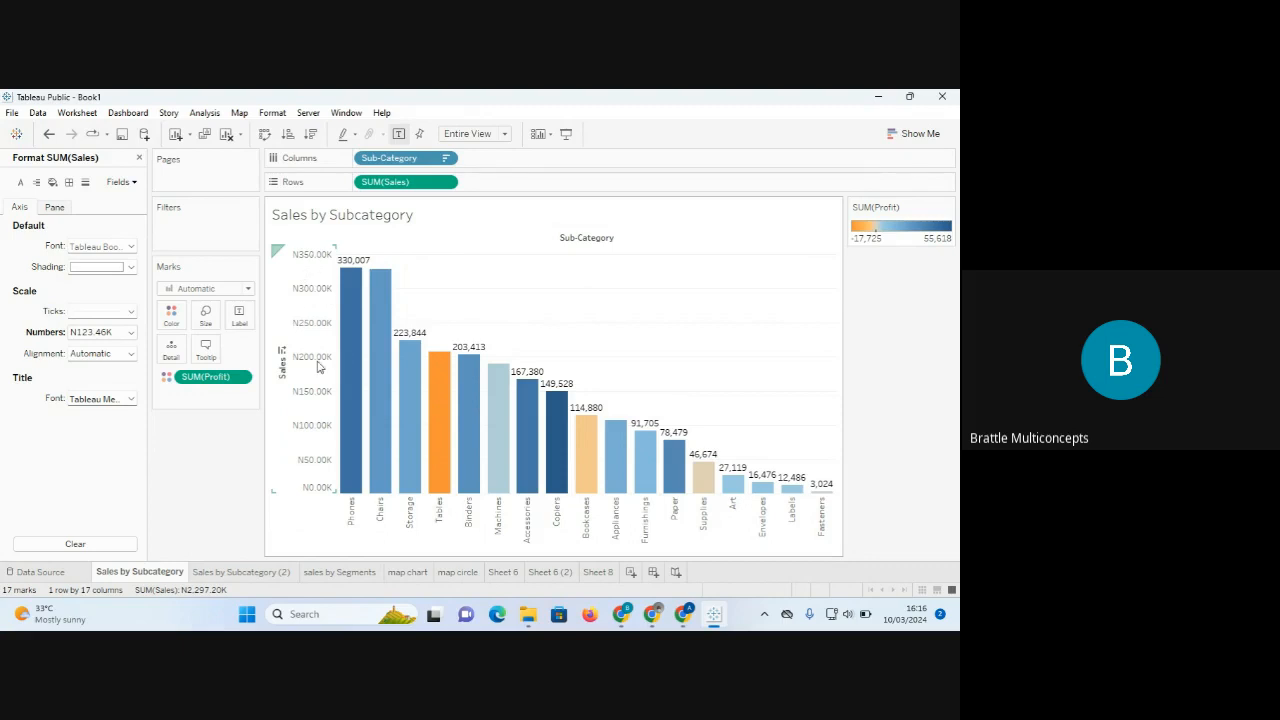
pyautogui.moveTo(360, 305)
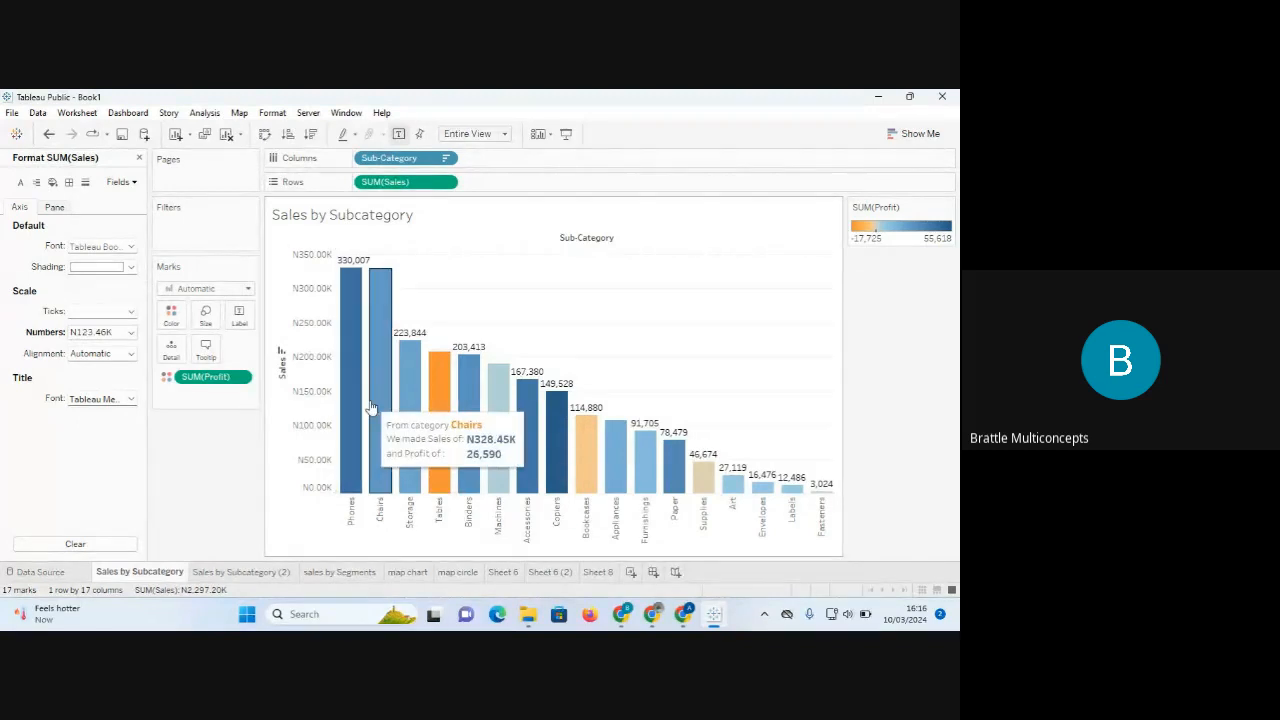
pyautogui.moveTo(244, 576)
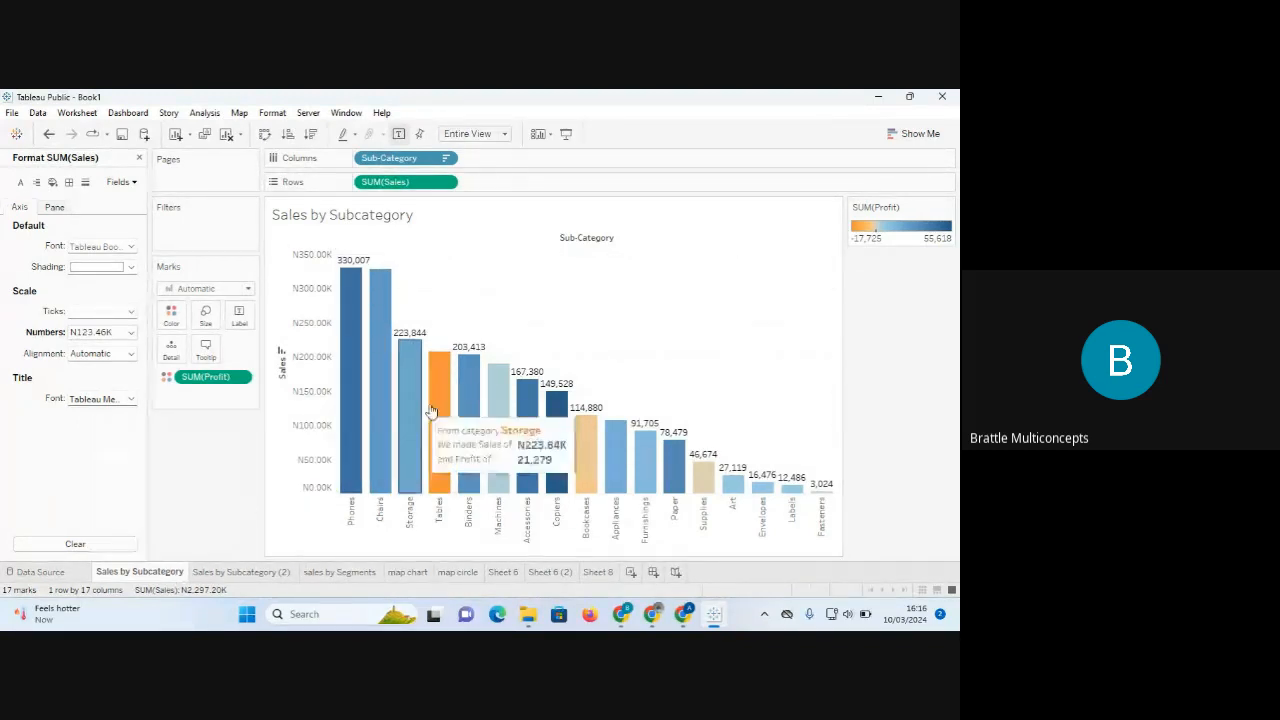
pyautogui.moveTo(354, 371)
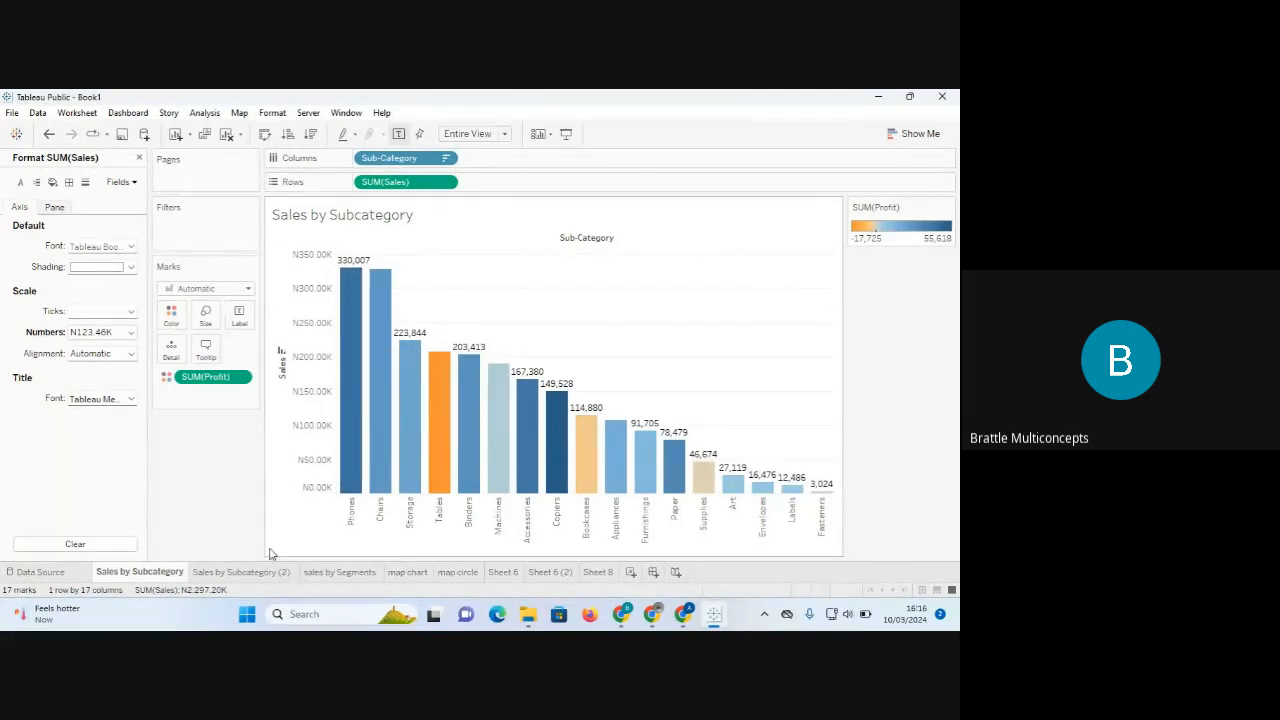
# Switch to the sales by Segments pie chart sheet and open its tooltip editor.
pyautogui.click(243, 572)
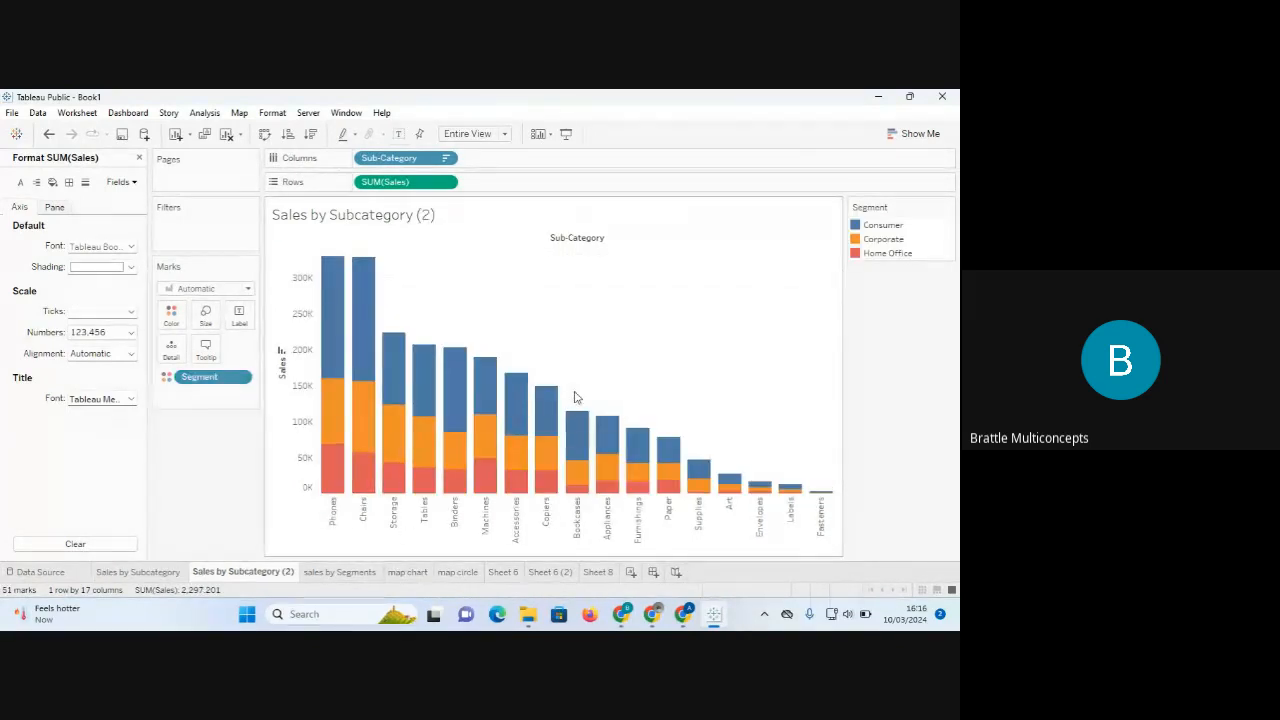
pyautogui.click(350, 576)
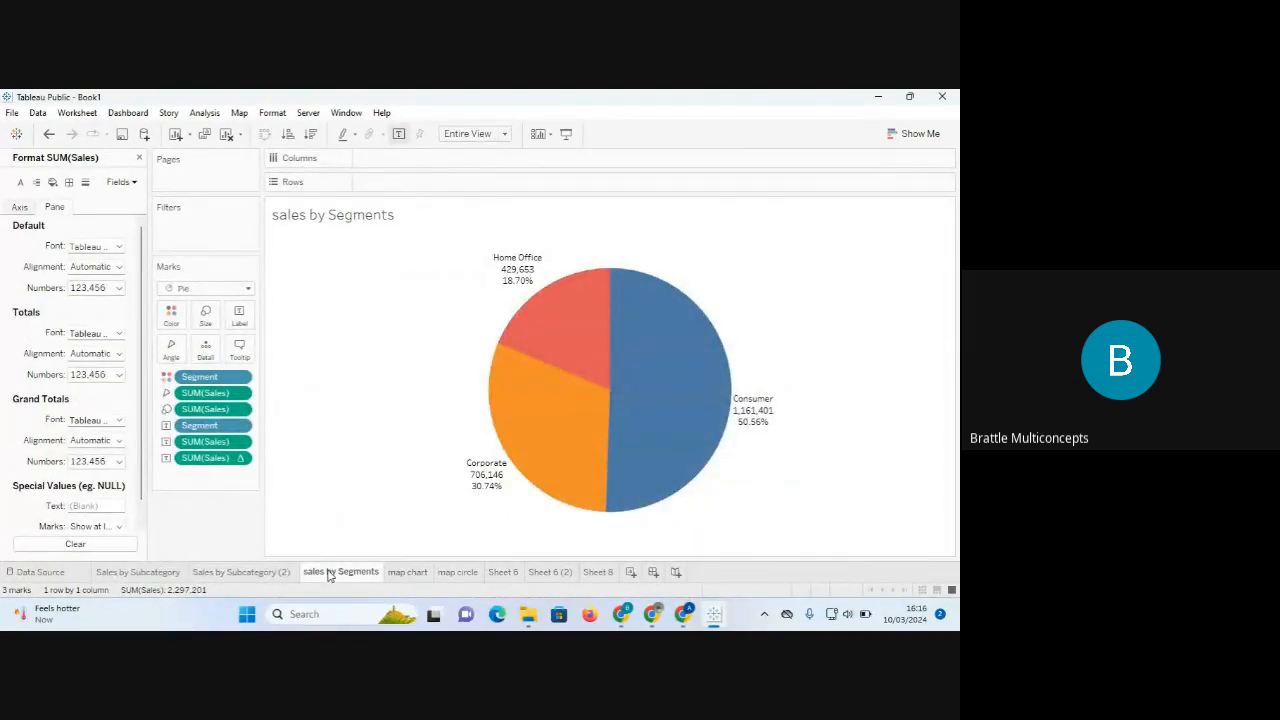
pyautogui.click(240, 360)
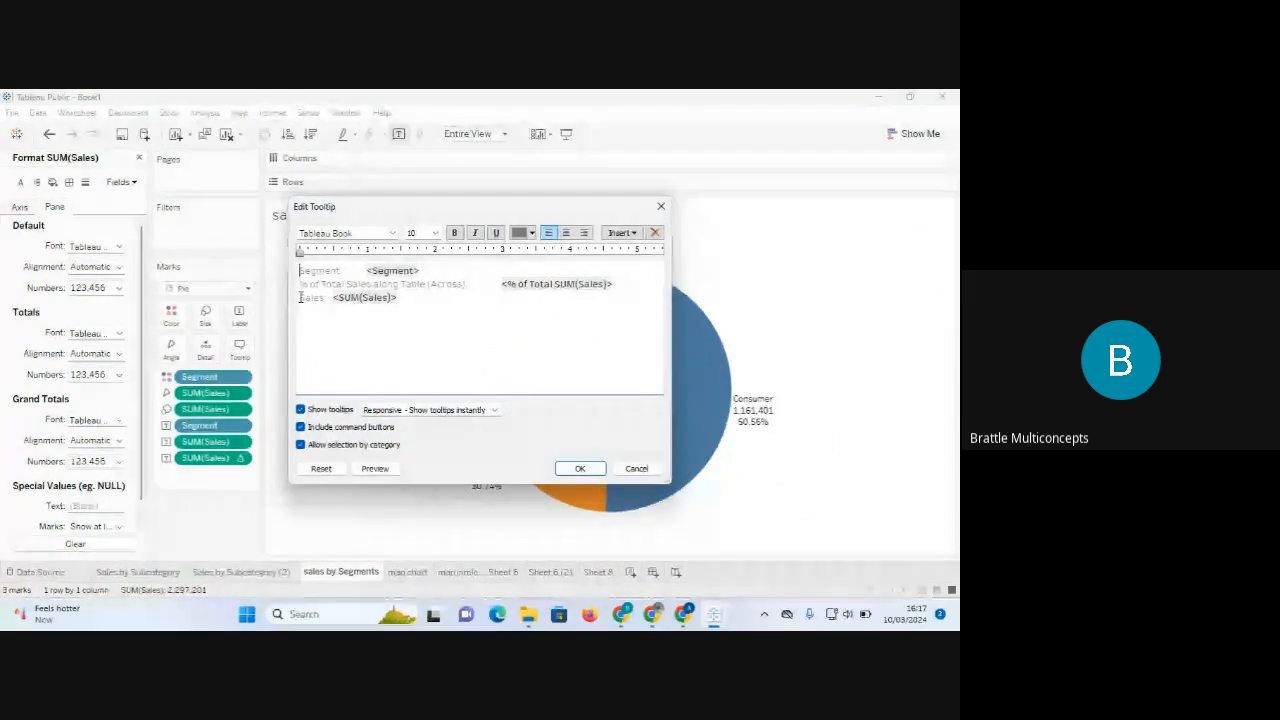
# Delete the Sales line, 'Segment:' label and 'along Table (Across):' from the pie tooltip.
pyautogui.moveTo(298, 297); pyautogui.dragTo(411, 297)
pyautogui.press('BackSpace')
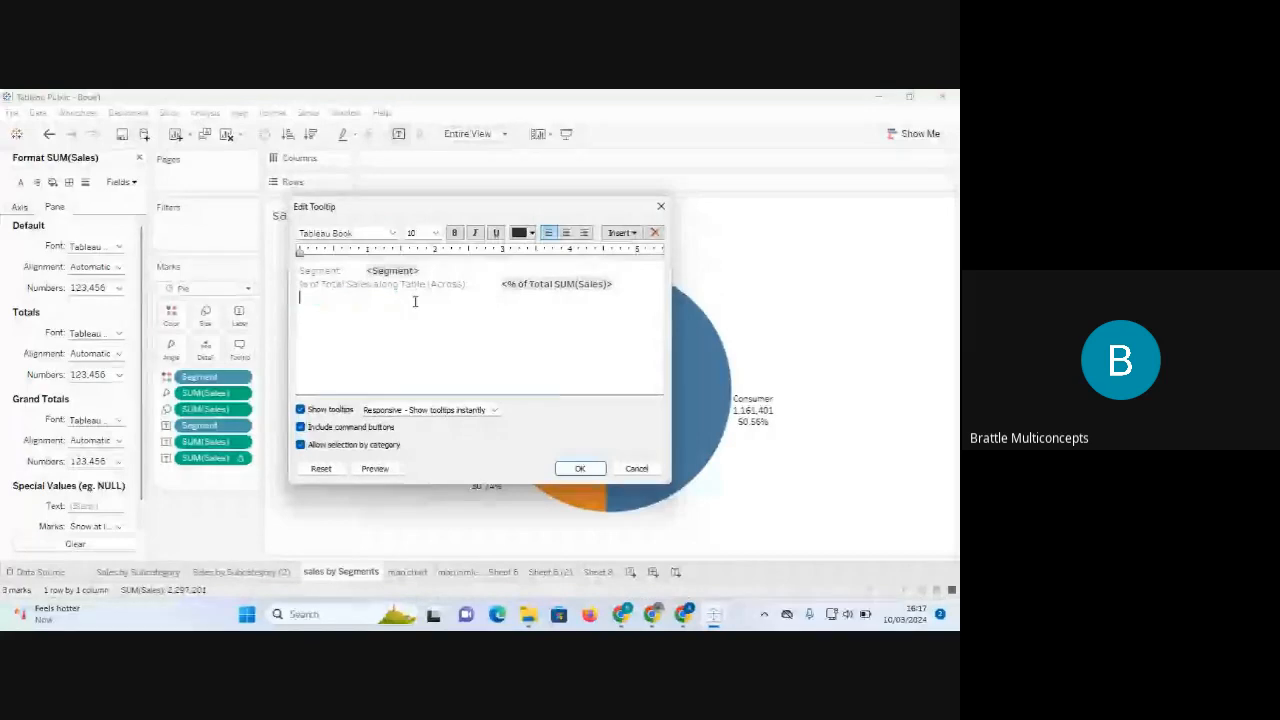
pyautogui.click(365, 270)
pyautogui.press('BackSpace')
pyautogui.press('BackSpace')
pyautogui.press('BackSpace')
pyautogui.press('BackSpace')
pyautogui.press('BackSpace')
pyautogui.press('BackSpace')
pyautogui.press('BackSpace')
pyautogui.press('BackSpace')
pyautogui.press('BackSpace')
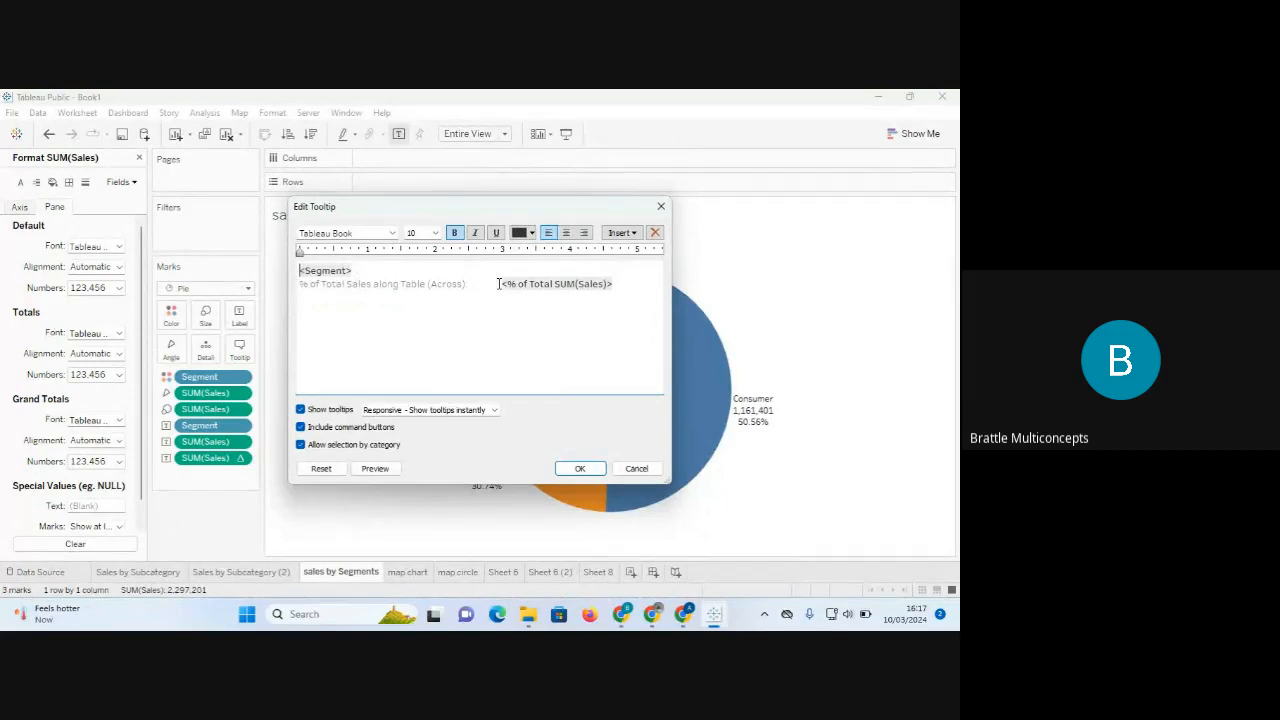
pyautogui.moveTo(501, 284); pyautogui.dragTo(302, 289)
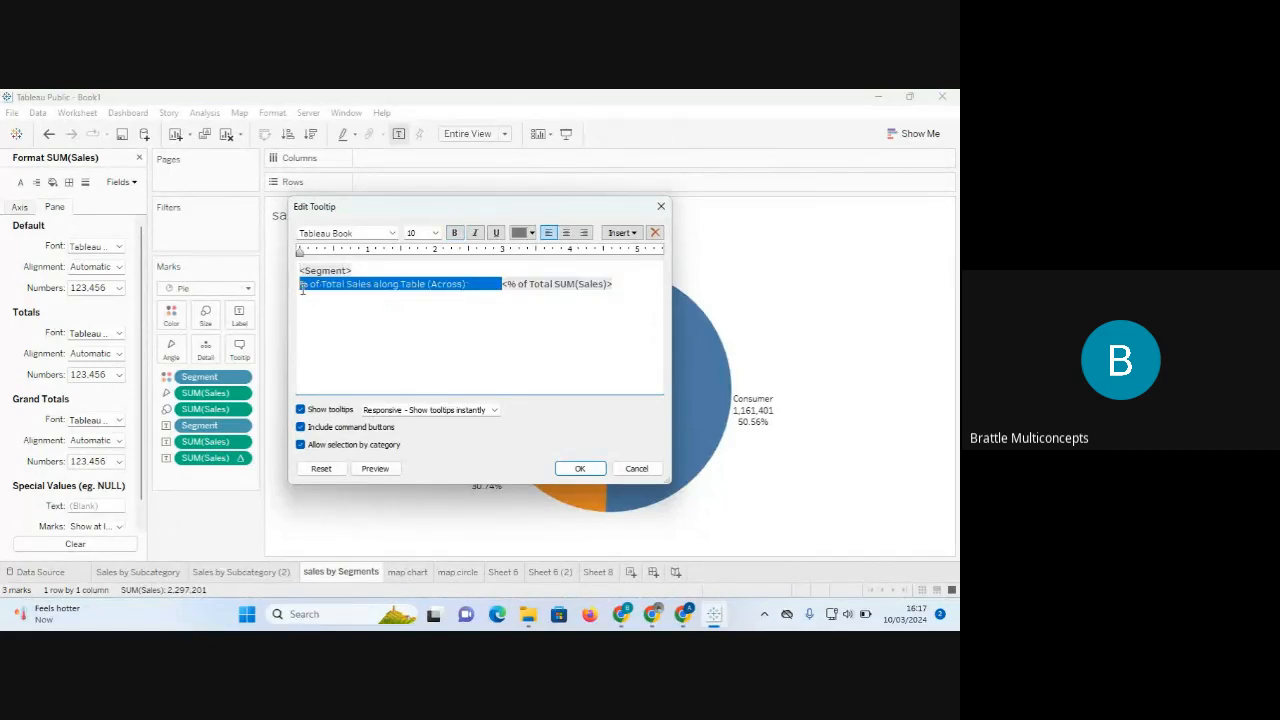
pyautogui.click(373, 283)
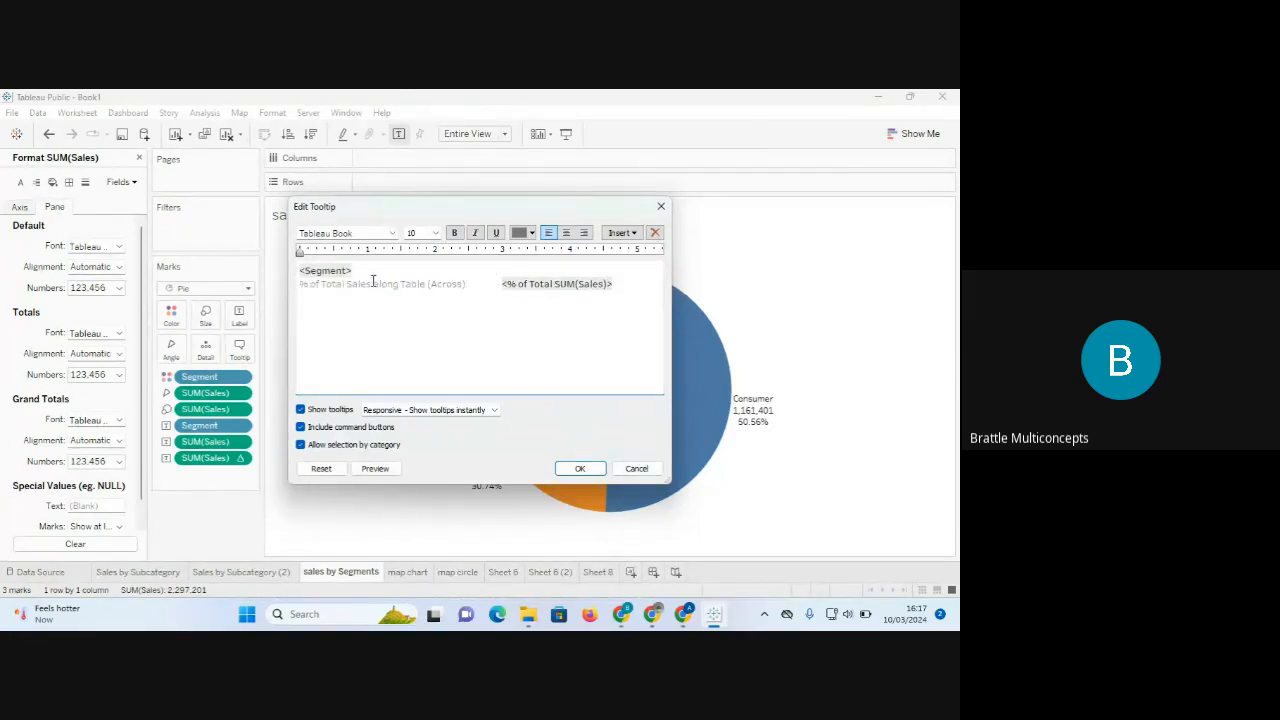
pyautogui.moveTo(373, 283); pyautogui.dragTo(467, 284)
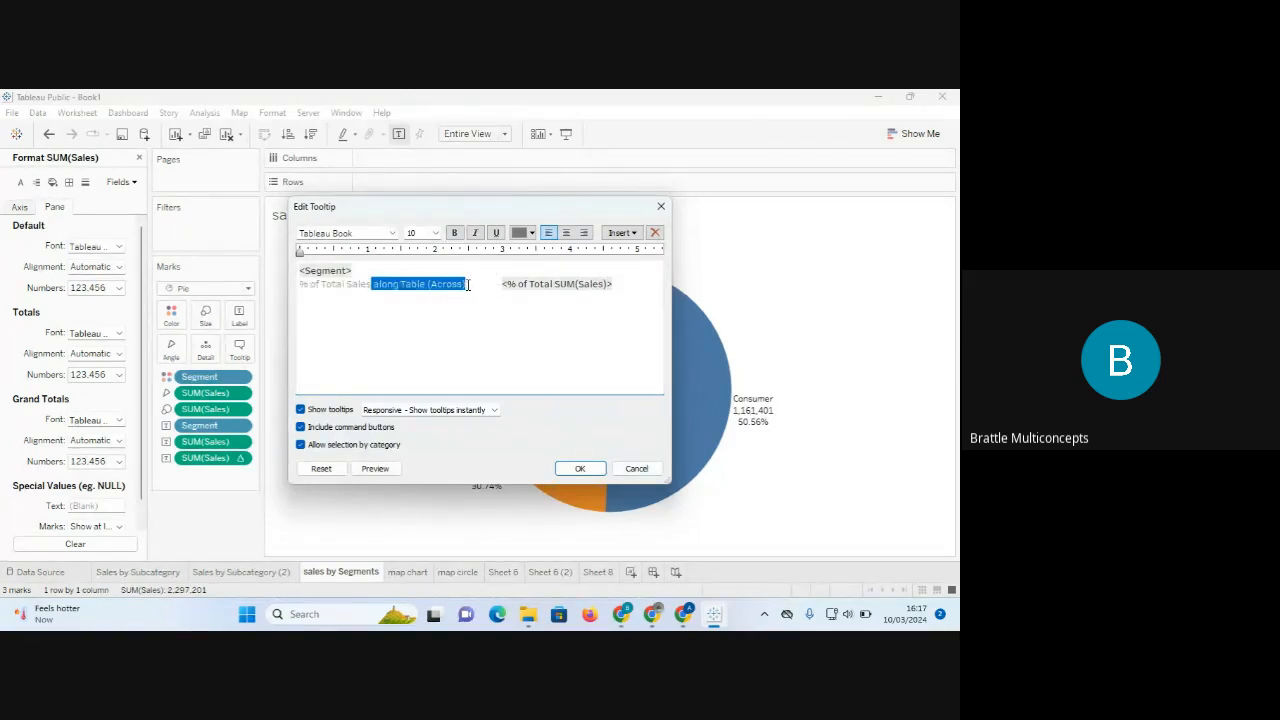
pyautogui.press('BackSpace')
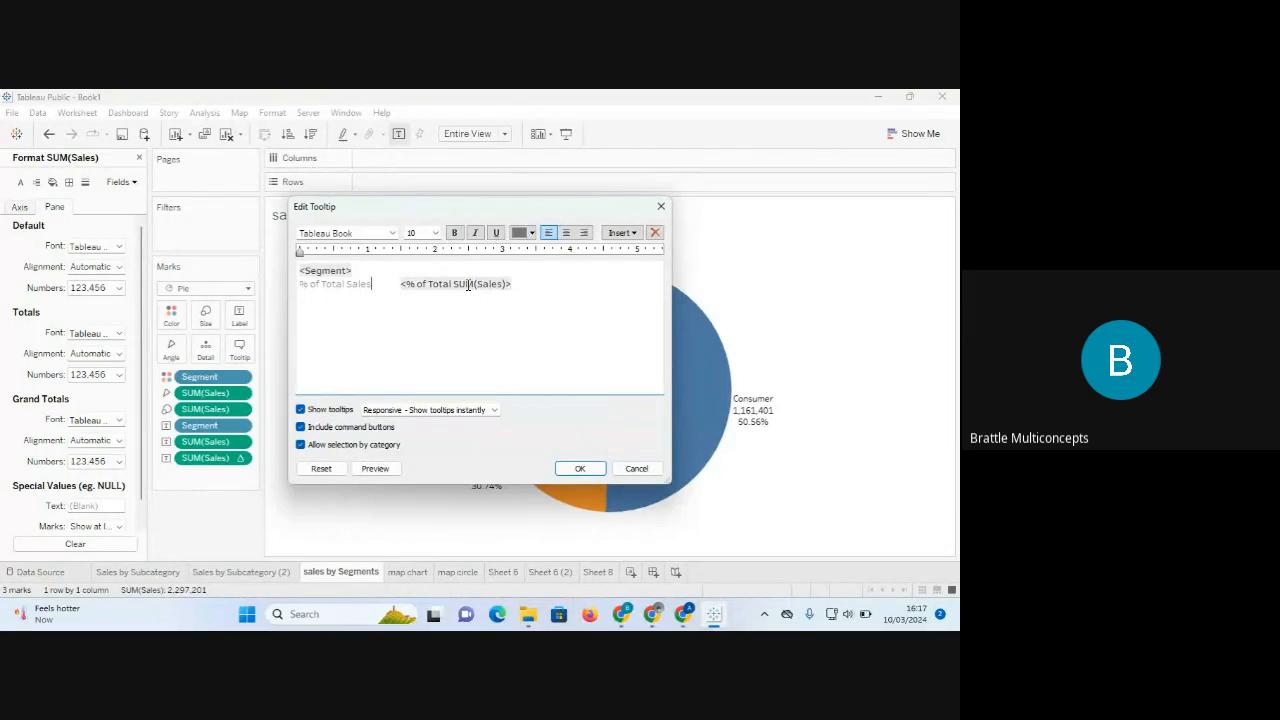
pyautogui.click(579, 468)
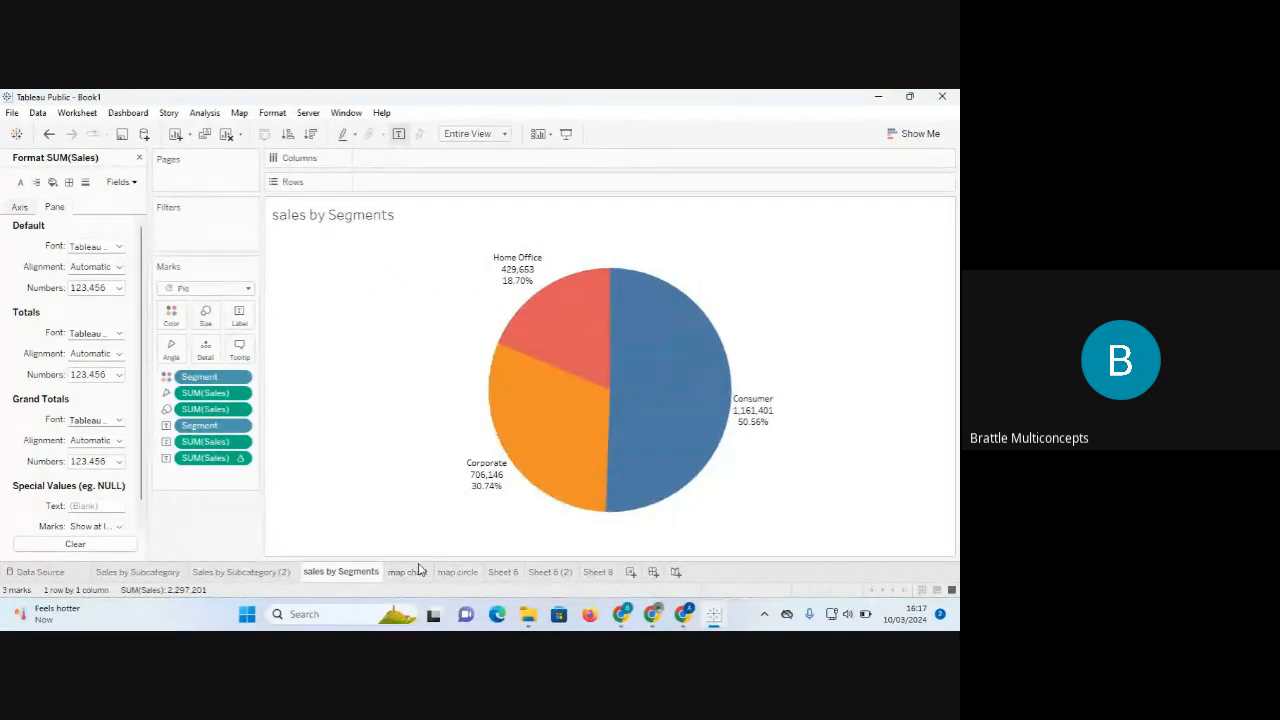
pyautogui.moveTo(559, 358)
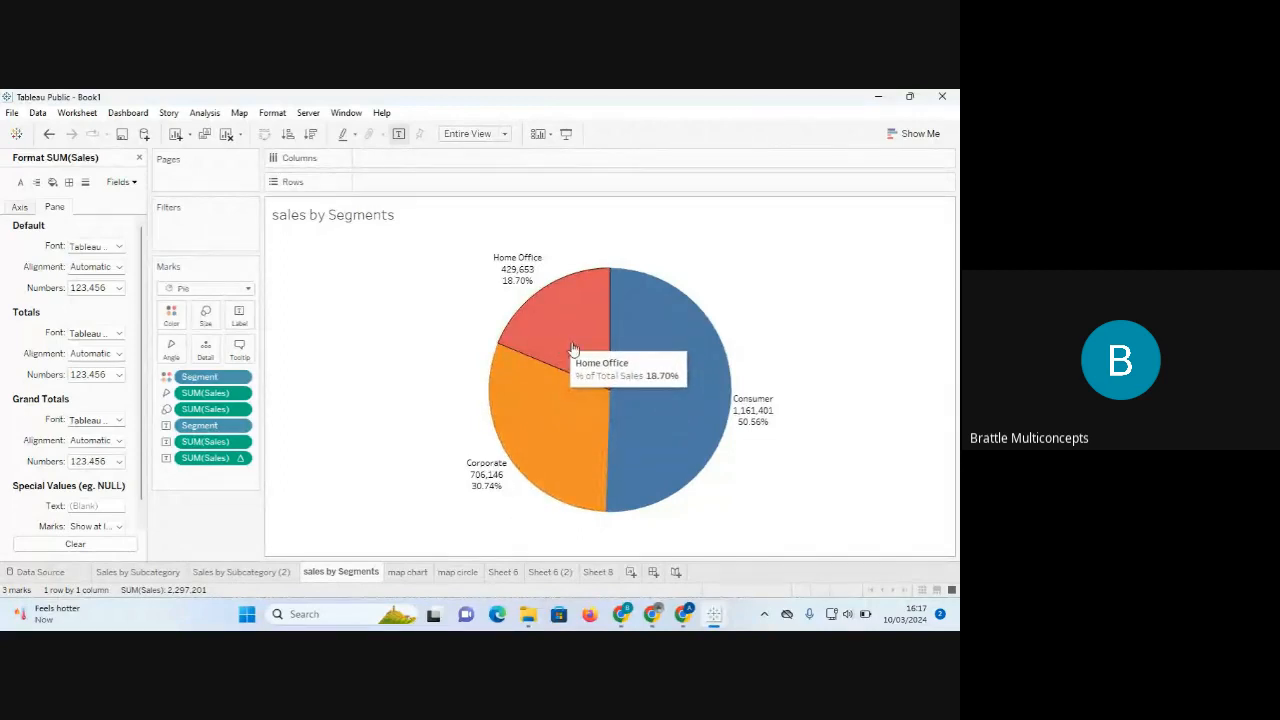
pyautogui.moveTo(647, 366)
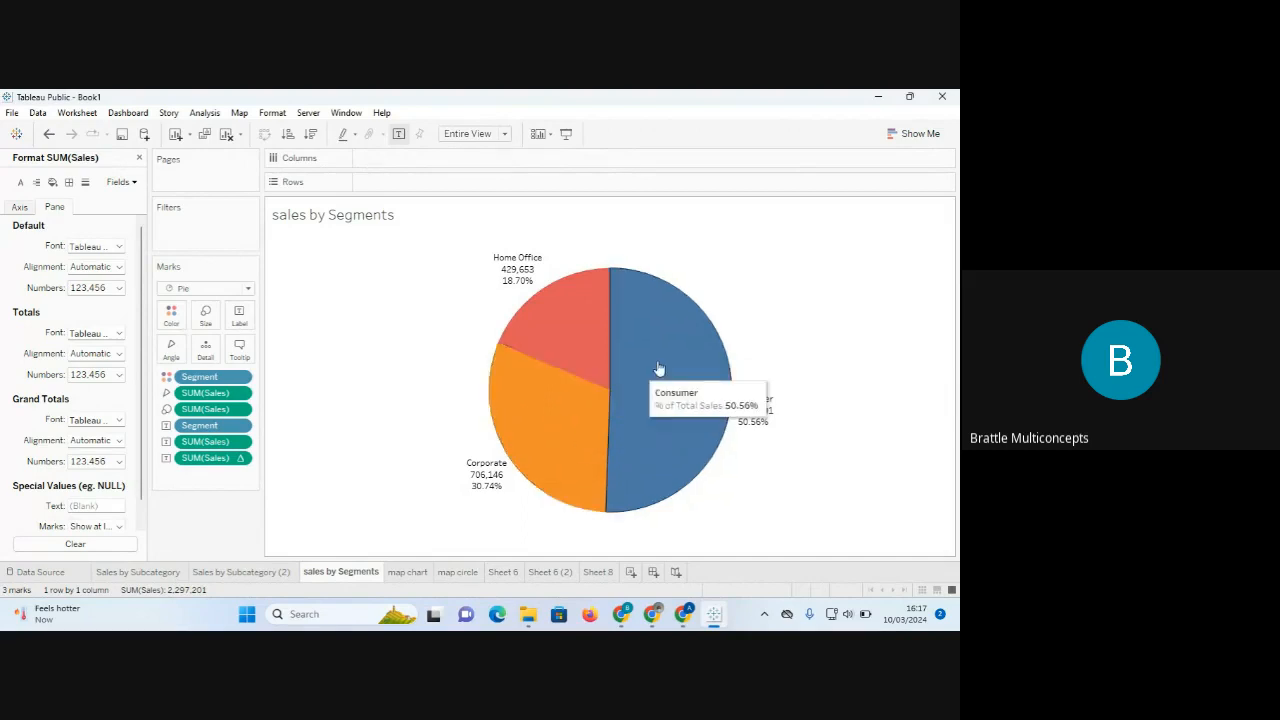
# Insert the map chart sheet into the pie chart's tooltip.
pyautogui.click(240, 348)
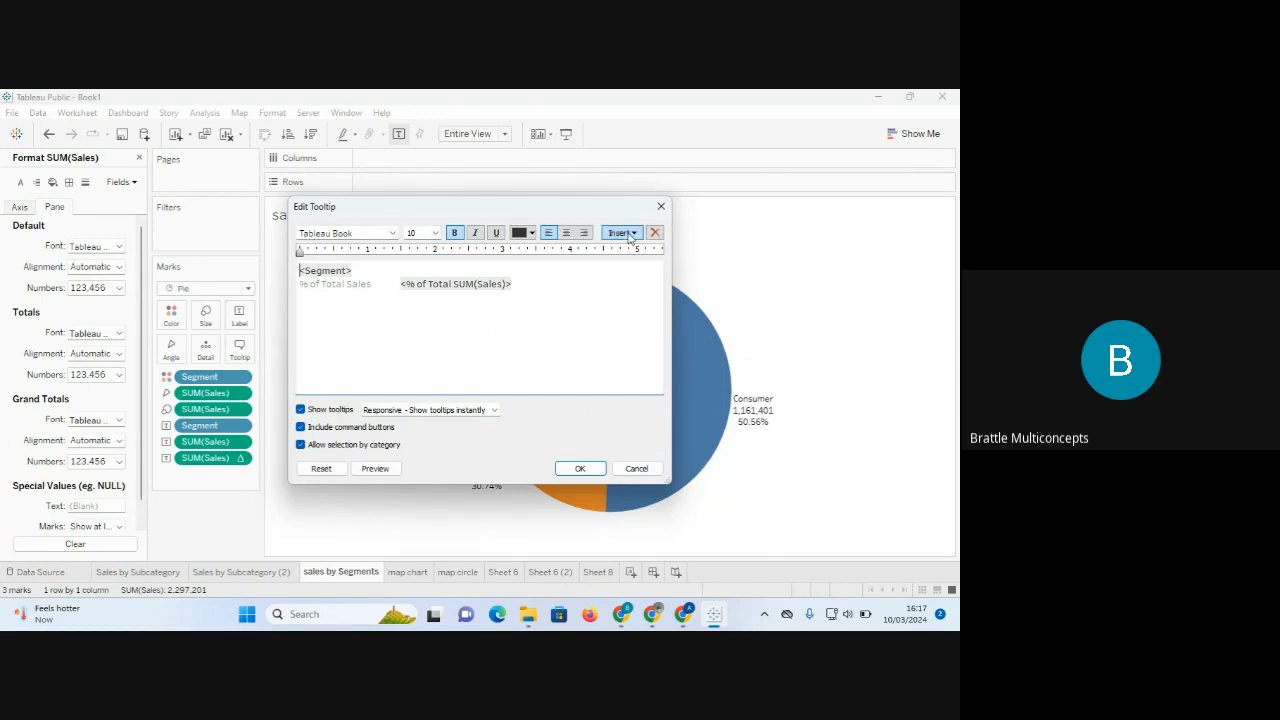
pyautogui.click(632, 234)
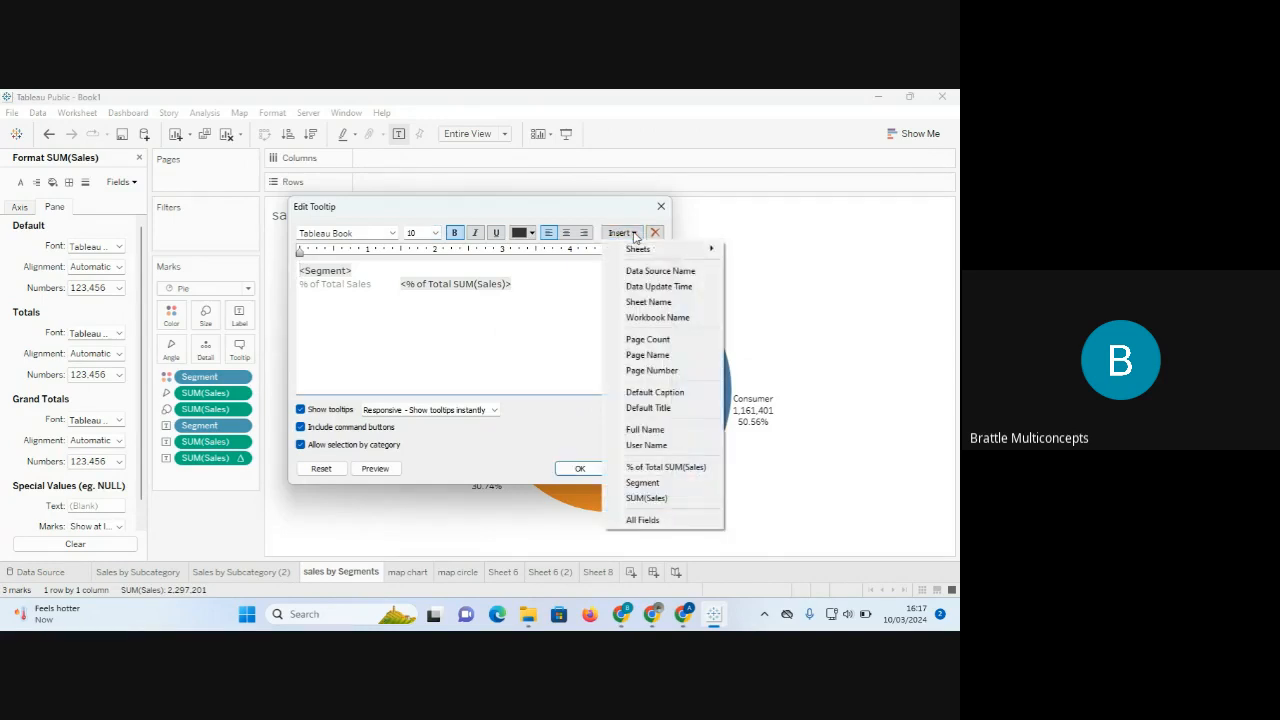
pyautogui.moveTo(645, 250)
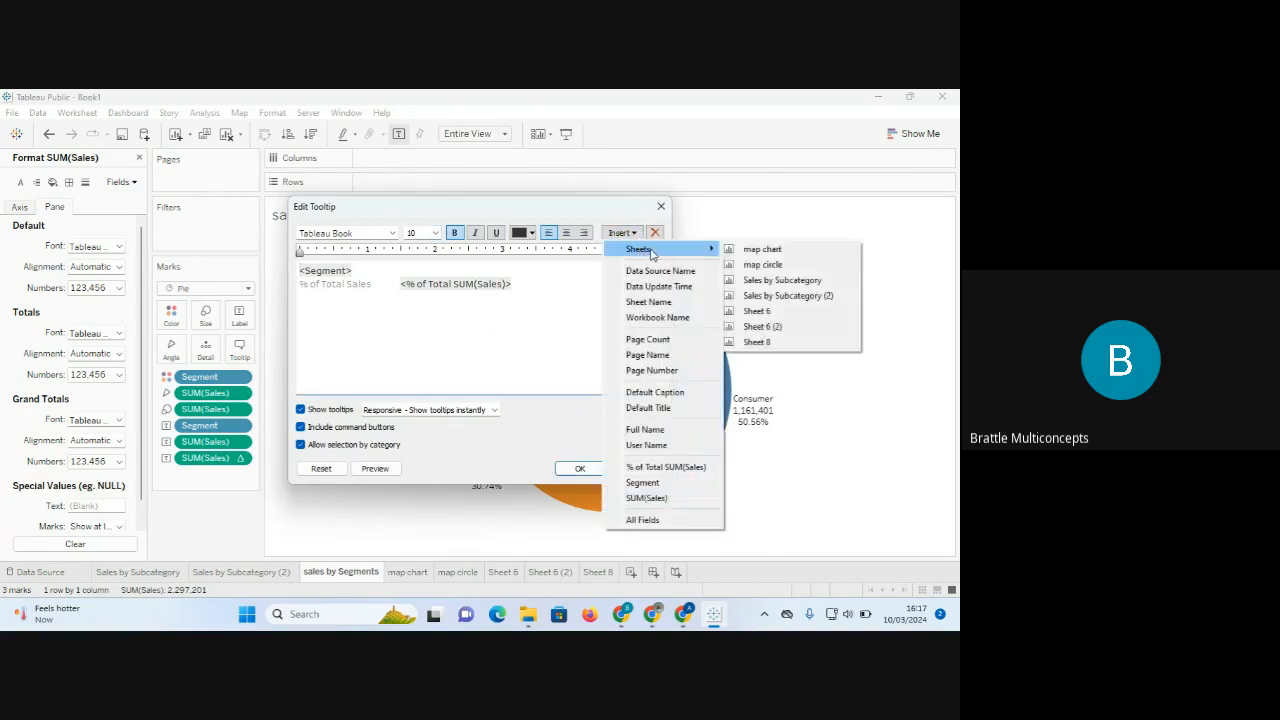
pyautogui.click(770, 251)
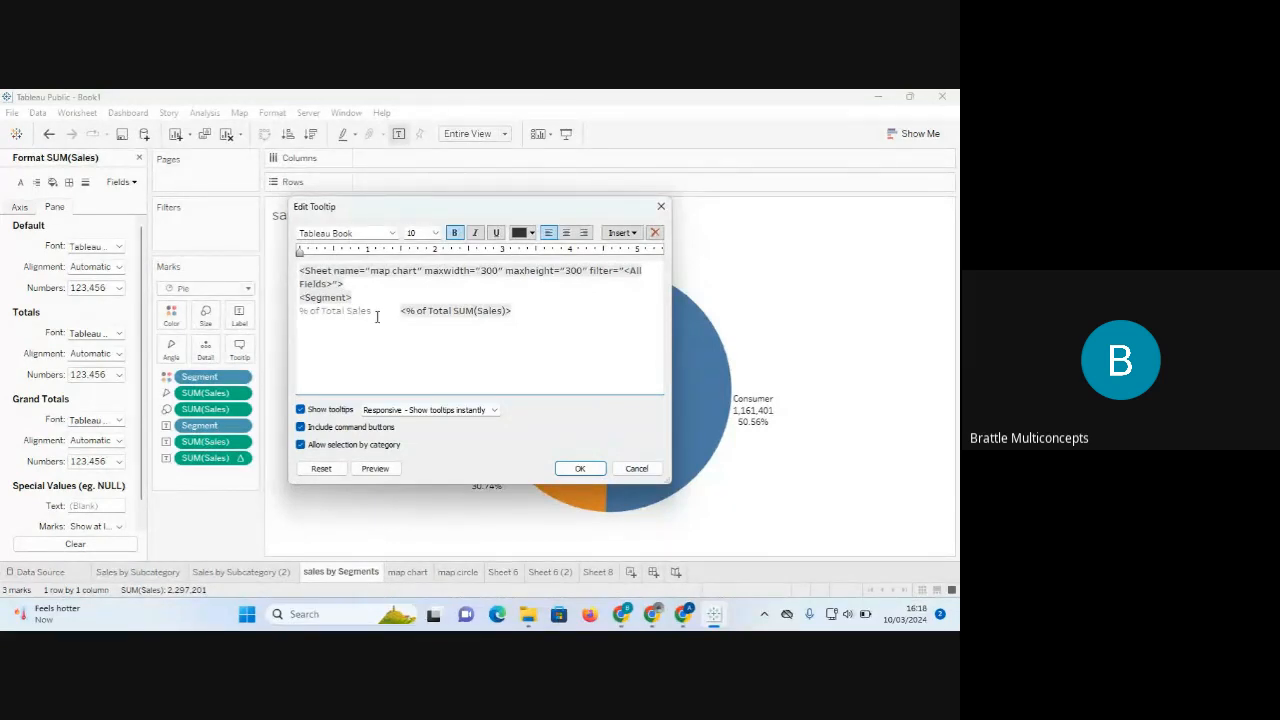
# Move the map chart sheet tag below the % of Total Sales line and apply.
pyautogui.moveTo(351, 283); pyautogui.dragTo(292, 262)
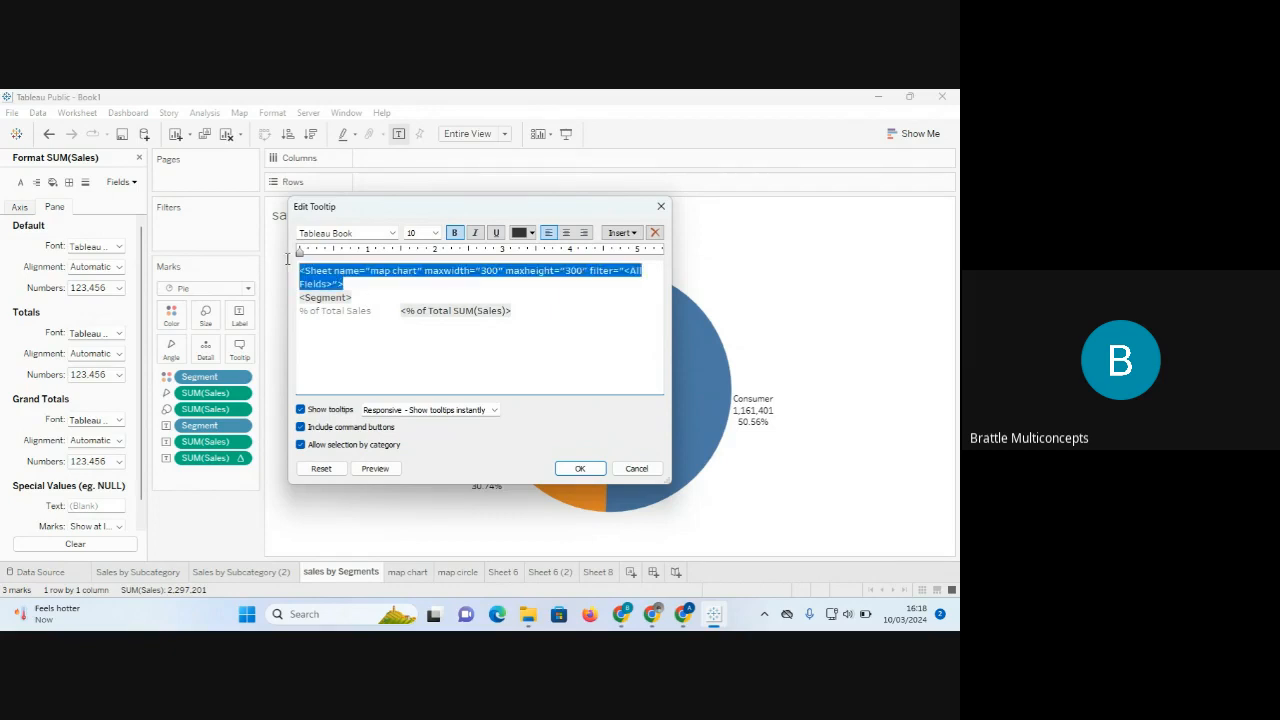
pyautogui.press('BackSpace')
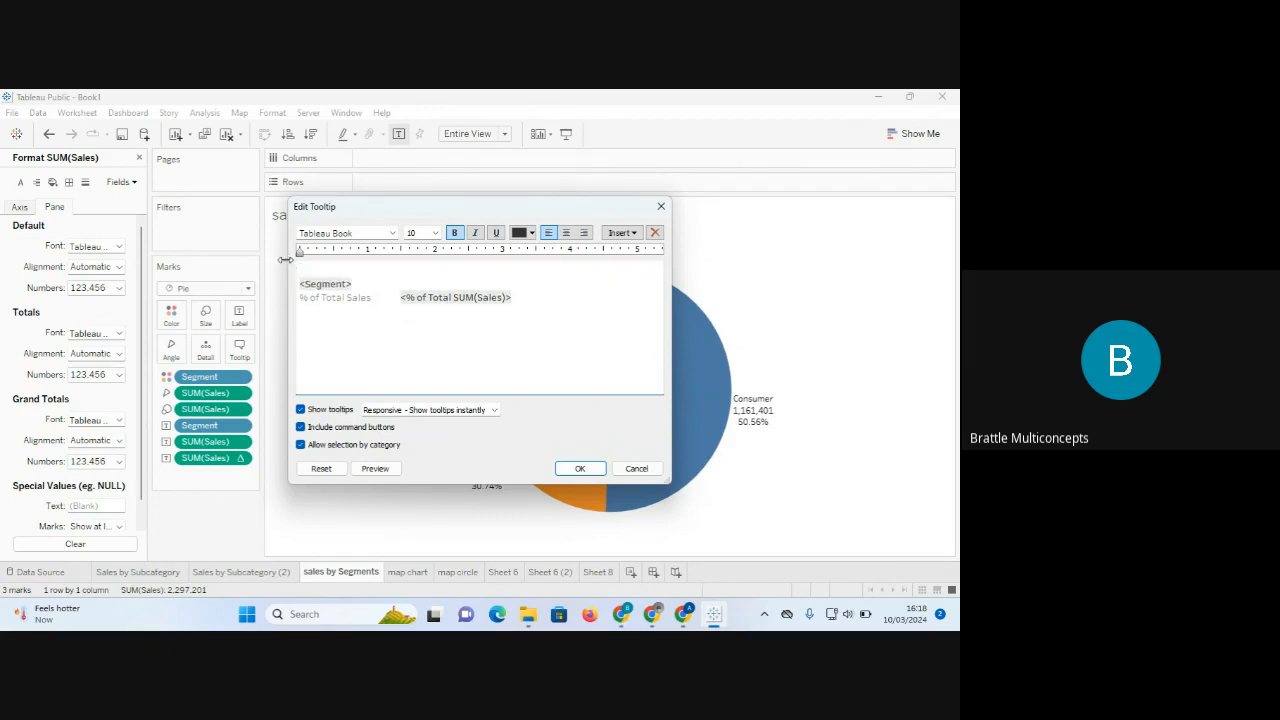
pyautogui.press('Delete')
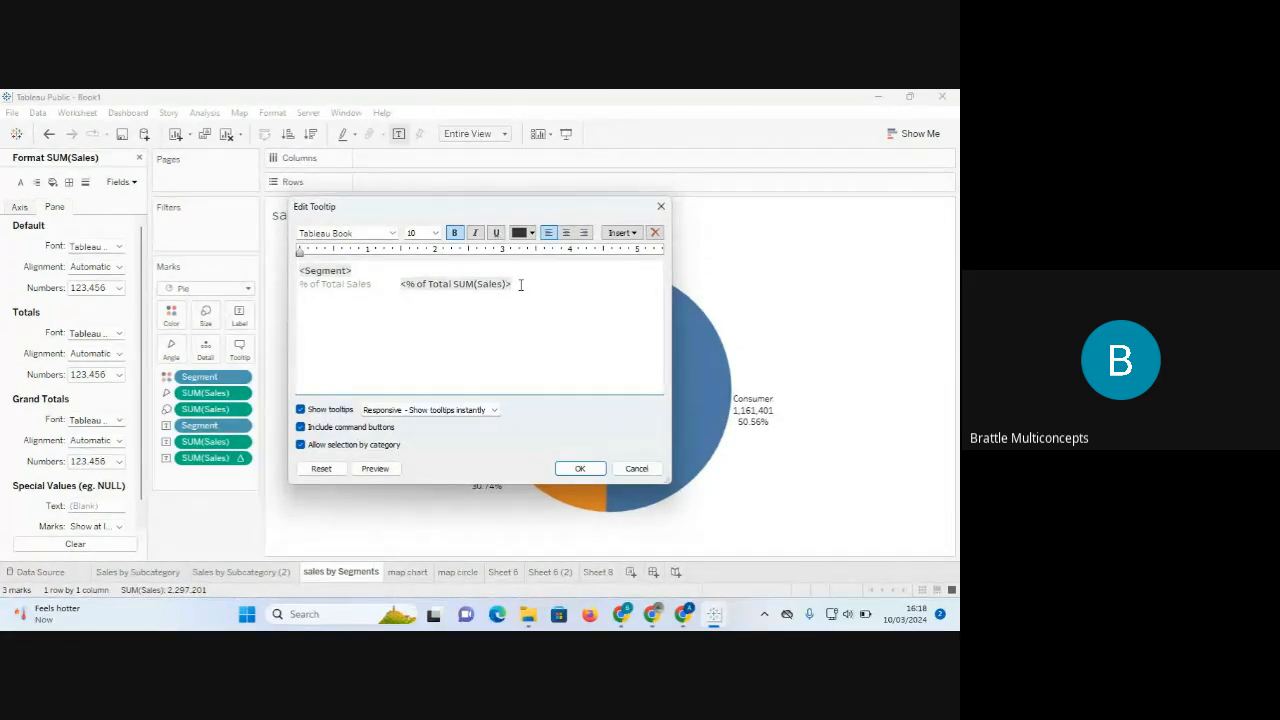
pyautogui.press('Return')
pyautogui.press('Return')
pyautogui.write('<Sheet name="map chart" maxwidth="300" maxheight="300" filter="<All Fields>">')
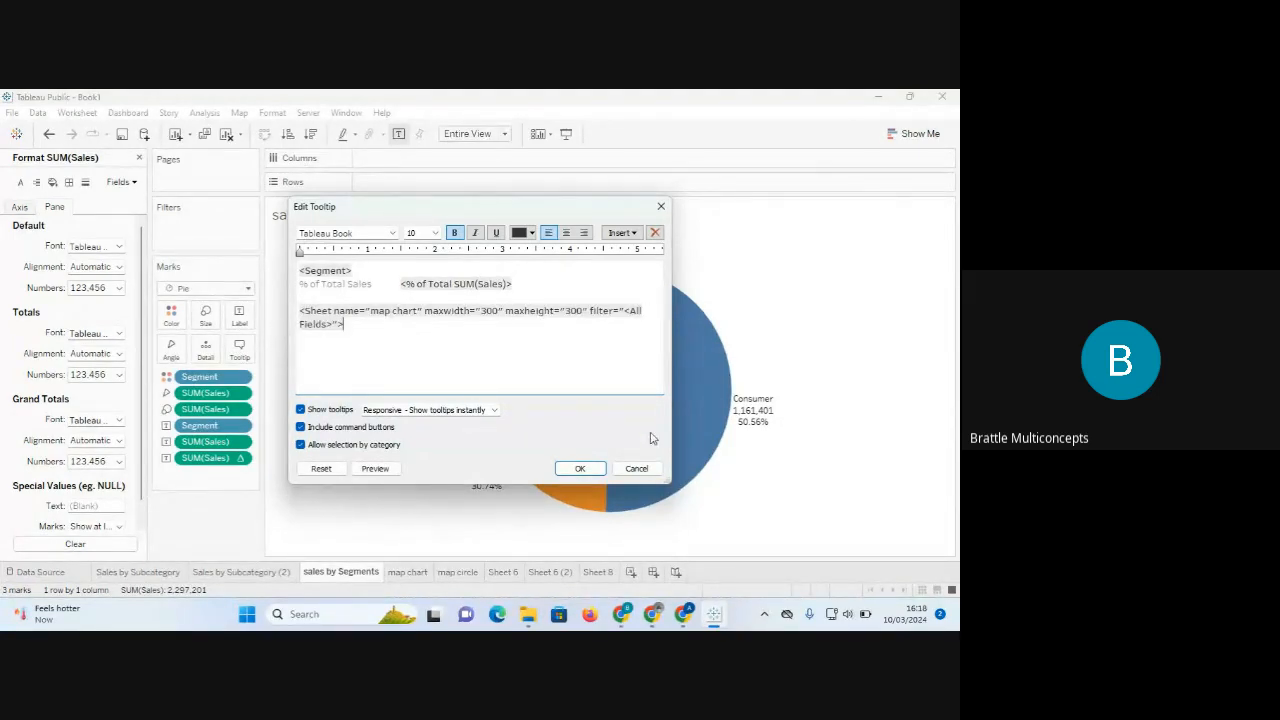
pyautogui.click(579, 468)
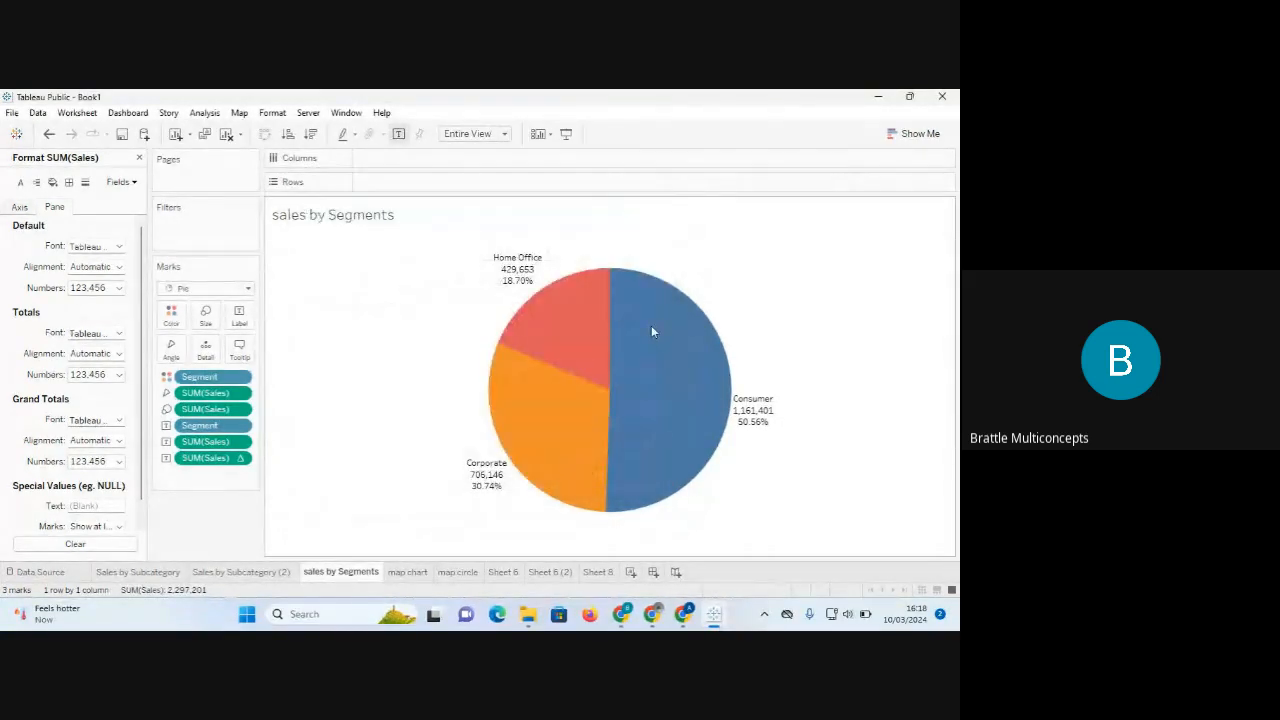
pyautogui.moveTo(686, 343)
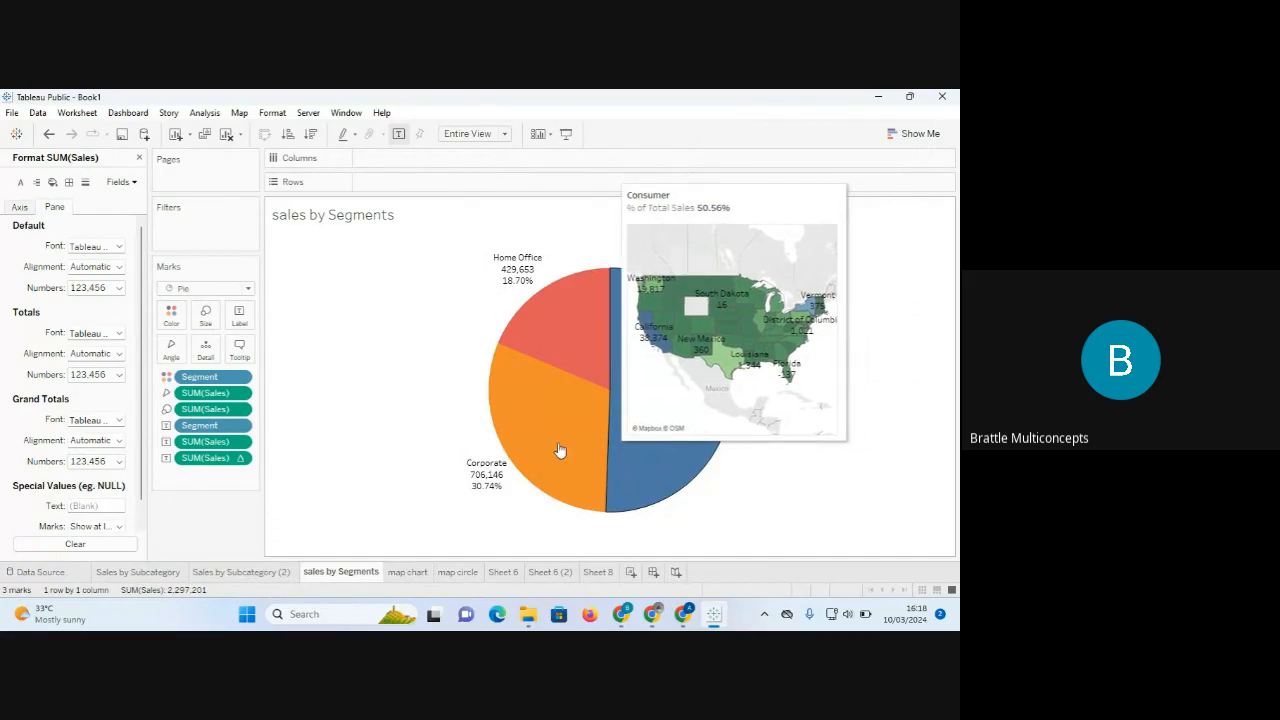
pyautogui.moveTo(558, 448)
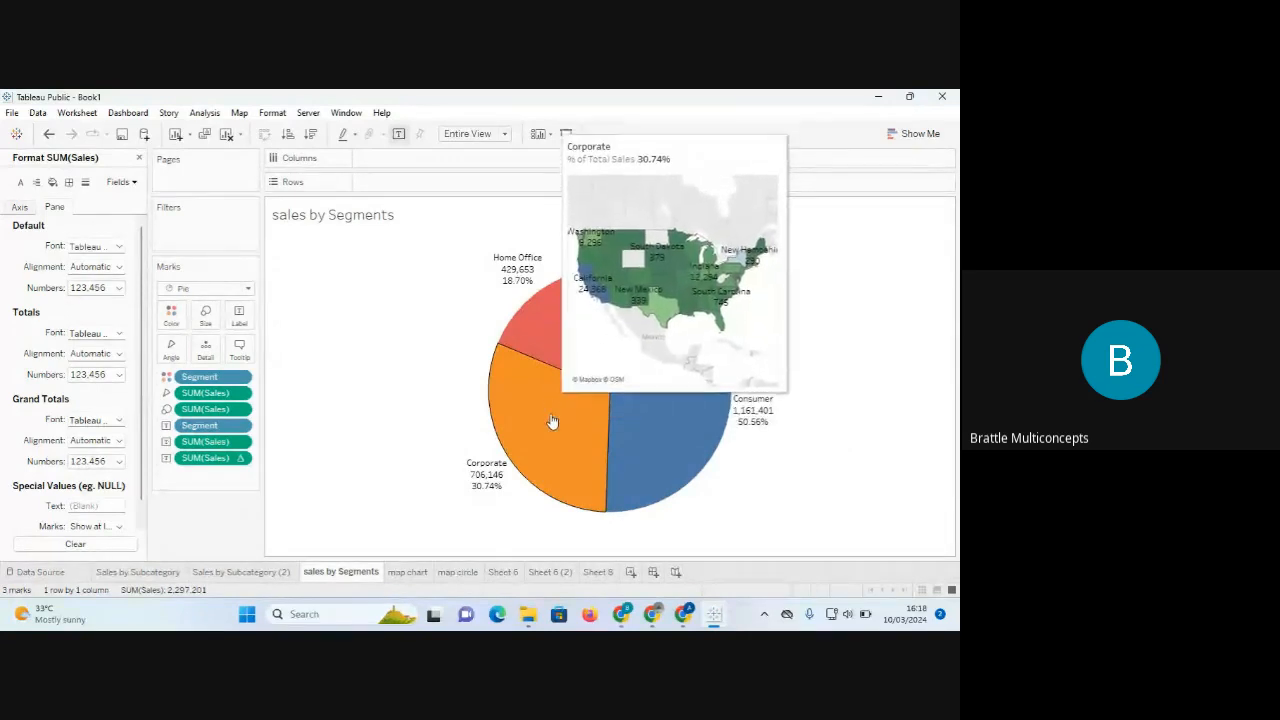
pyautogui.moveTo(551, 330)
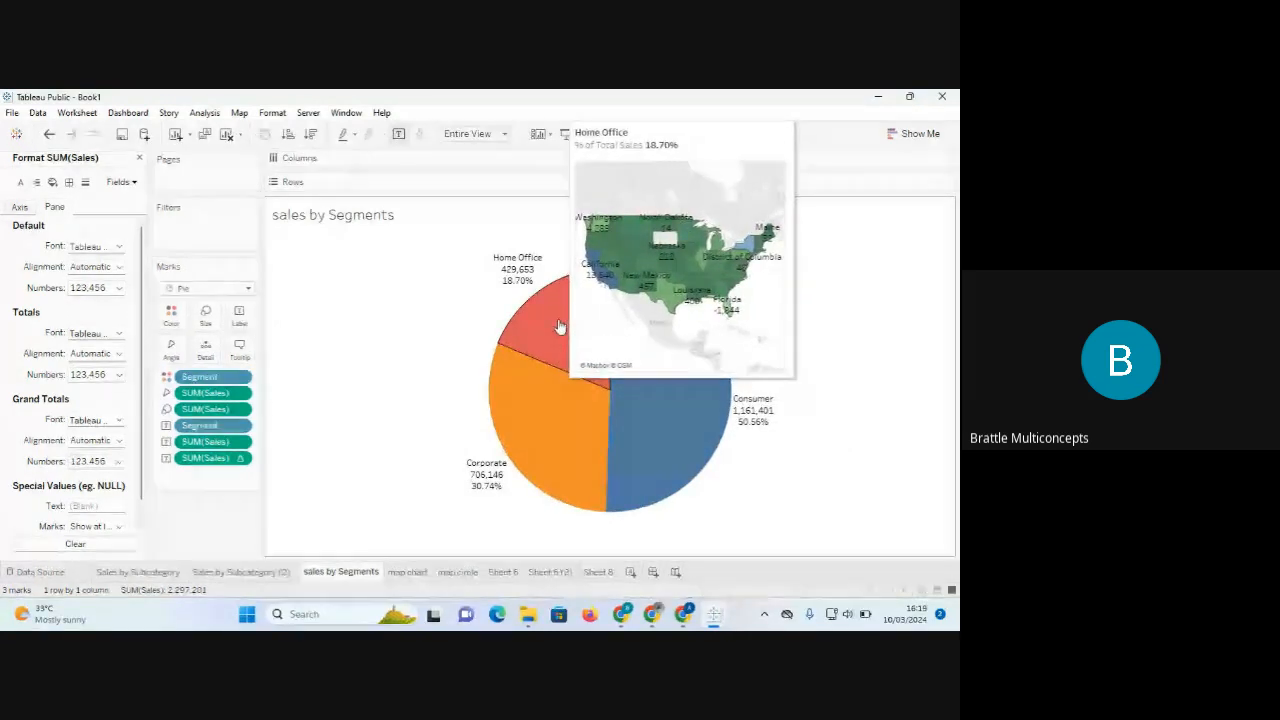
pyautogui.moveTo(559, 402)
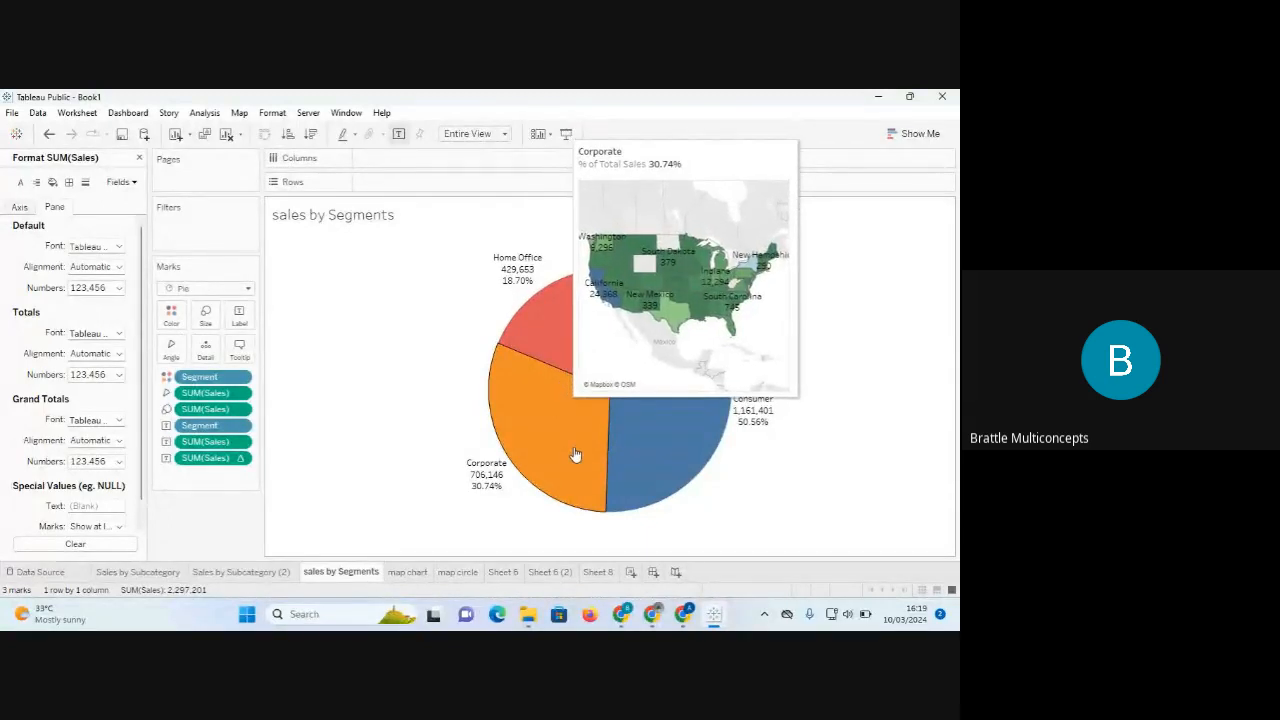
pyautogui.moveTo(651, 463)
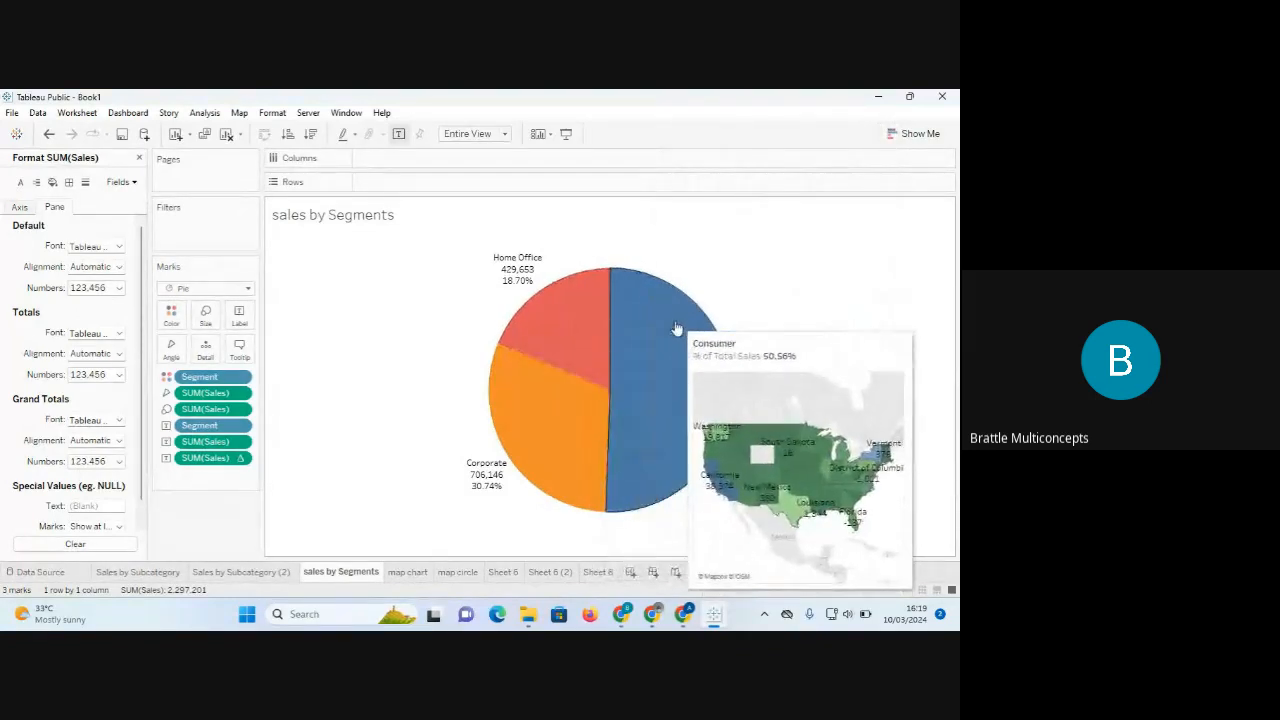
pyautogui.click(660, 372)
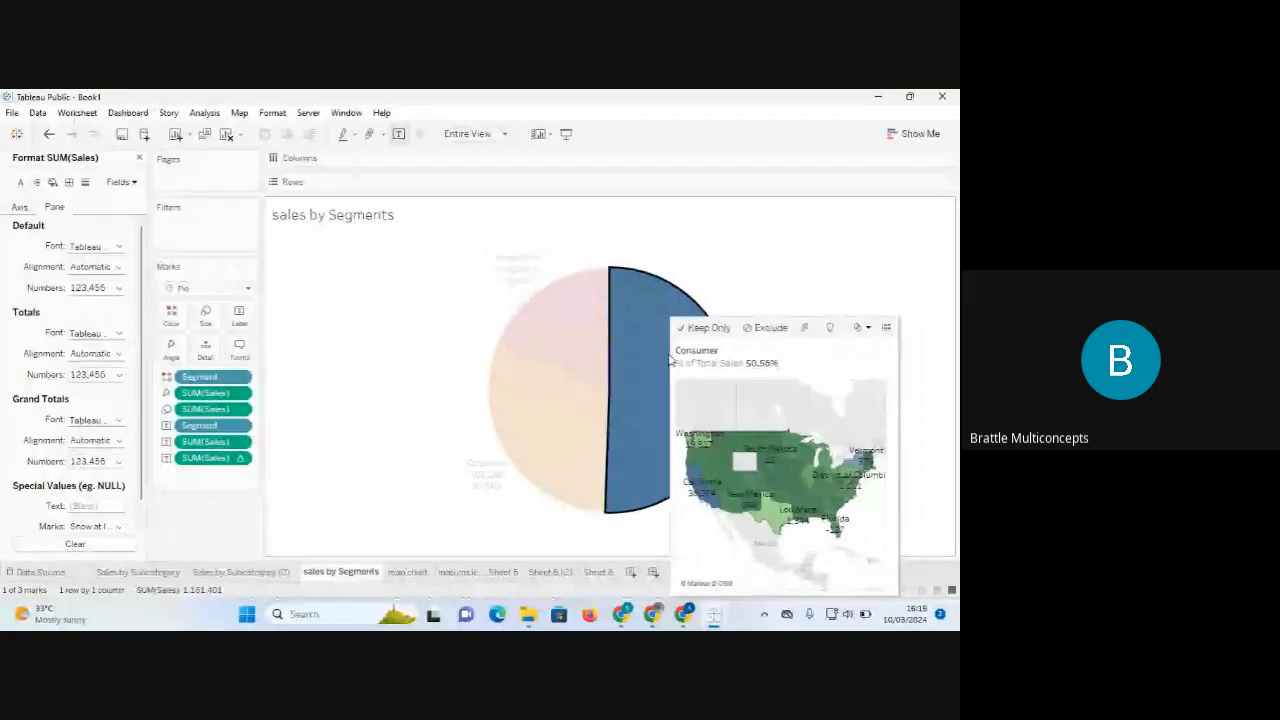
pyautogui.click(829, 290)
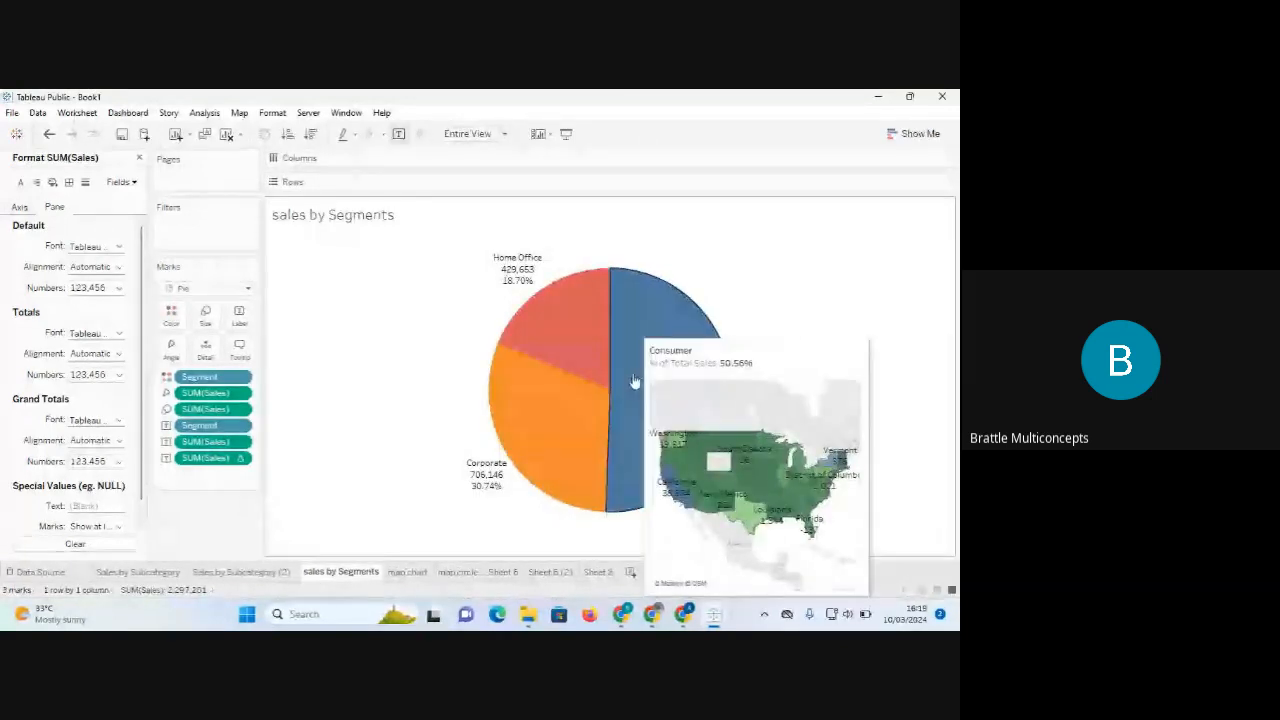
pyautogui.moveTo(549, 429)
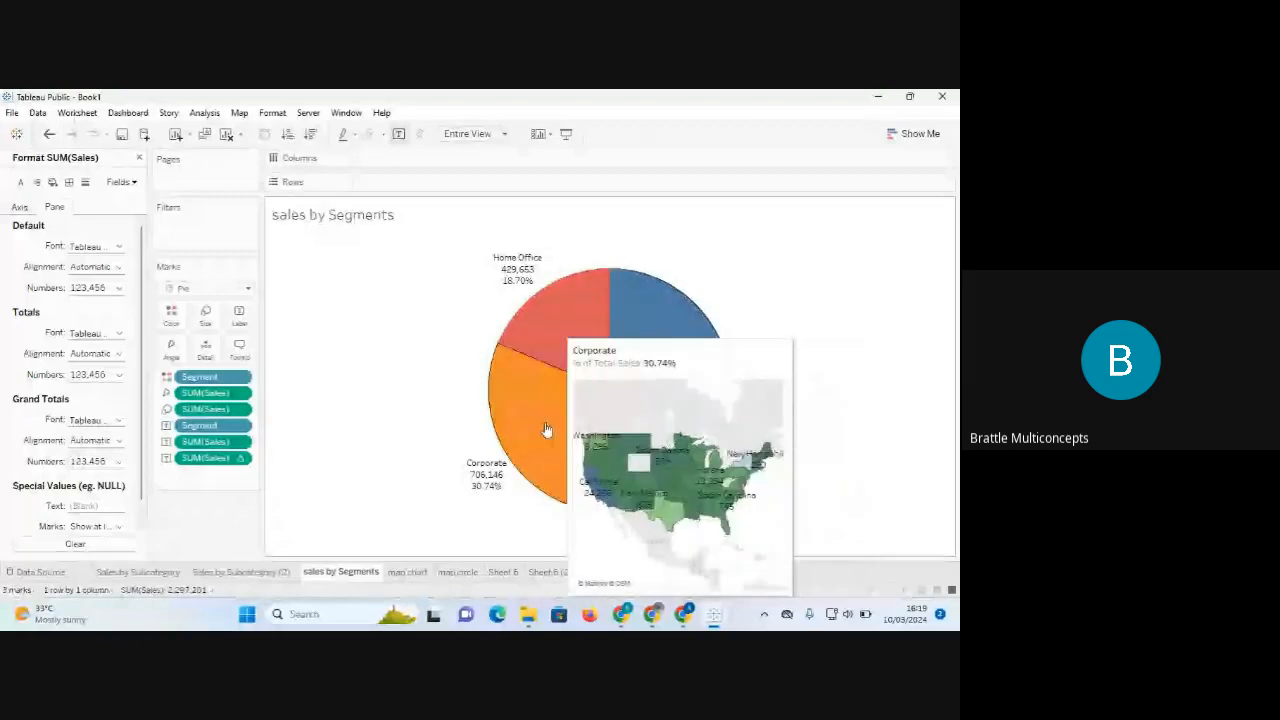
pyautogui.click(240, 350)
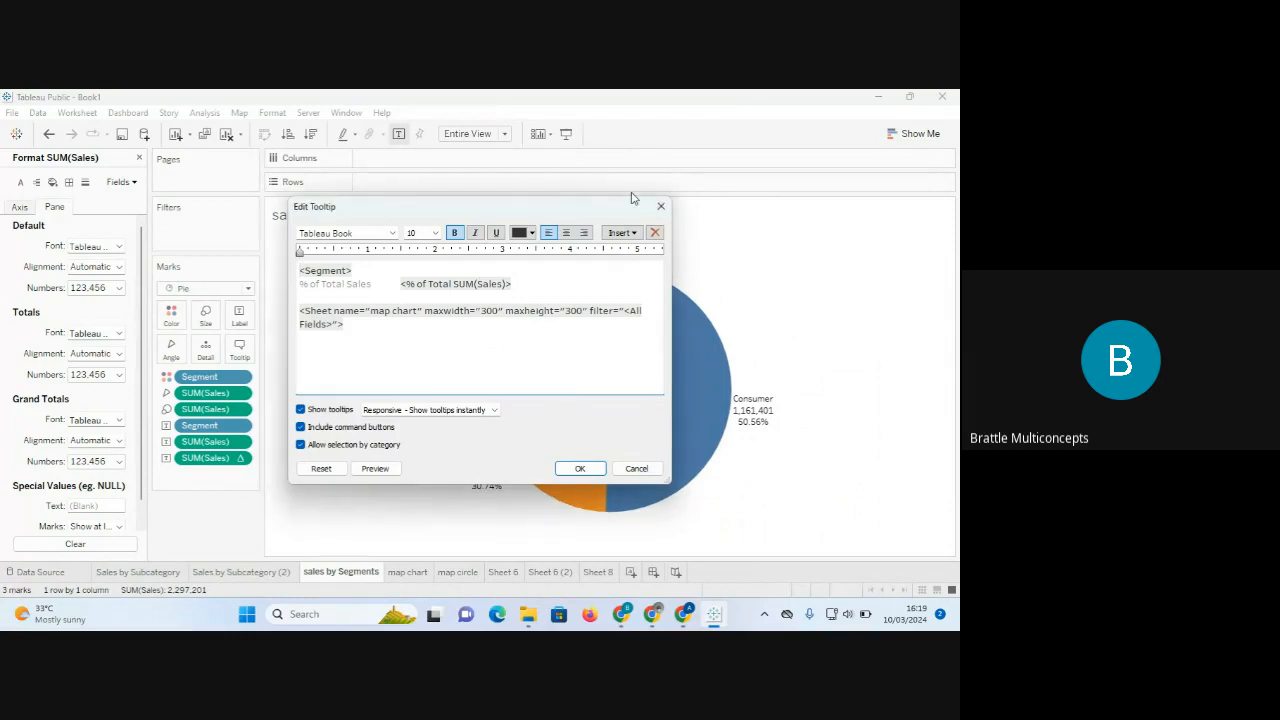
pyautogui.click(661, 208)
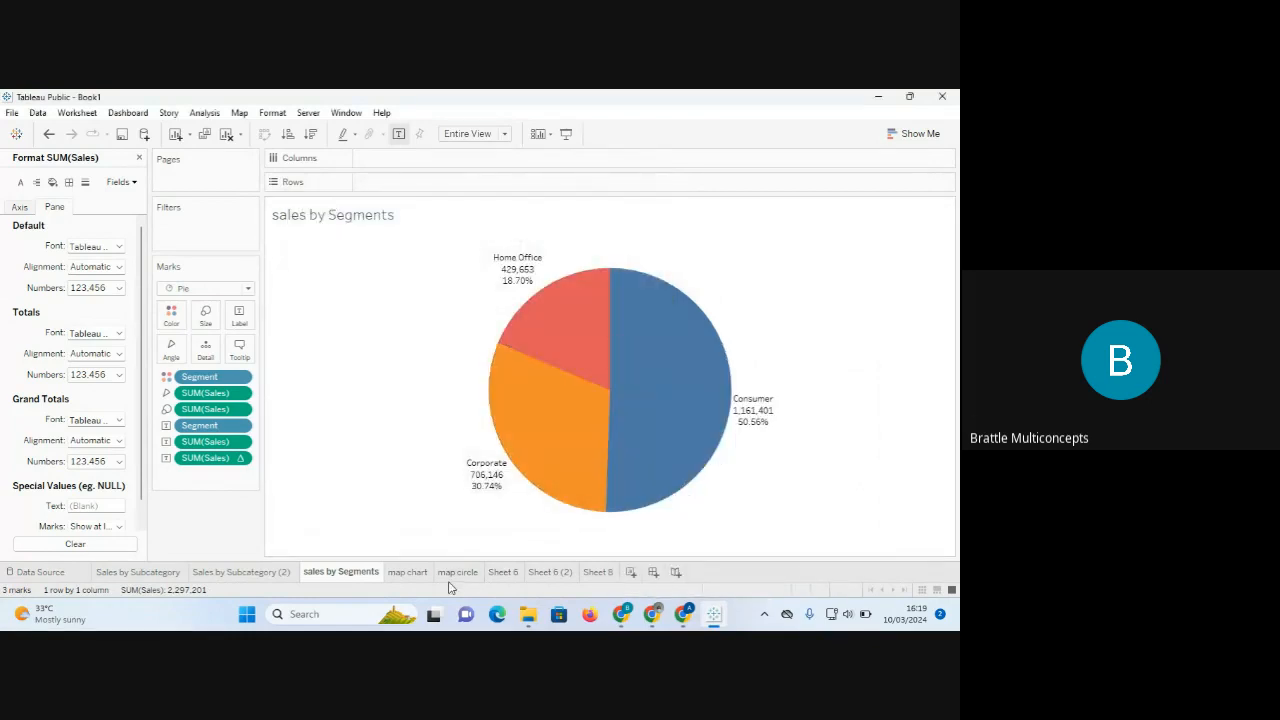
pyautogui.click(407, 572)
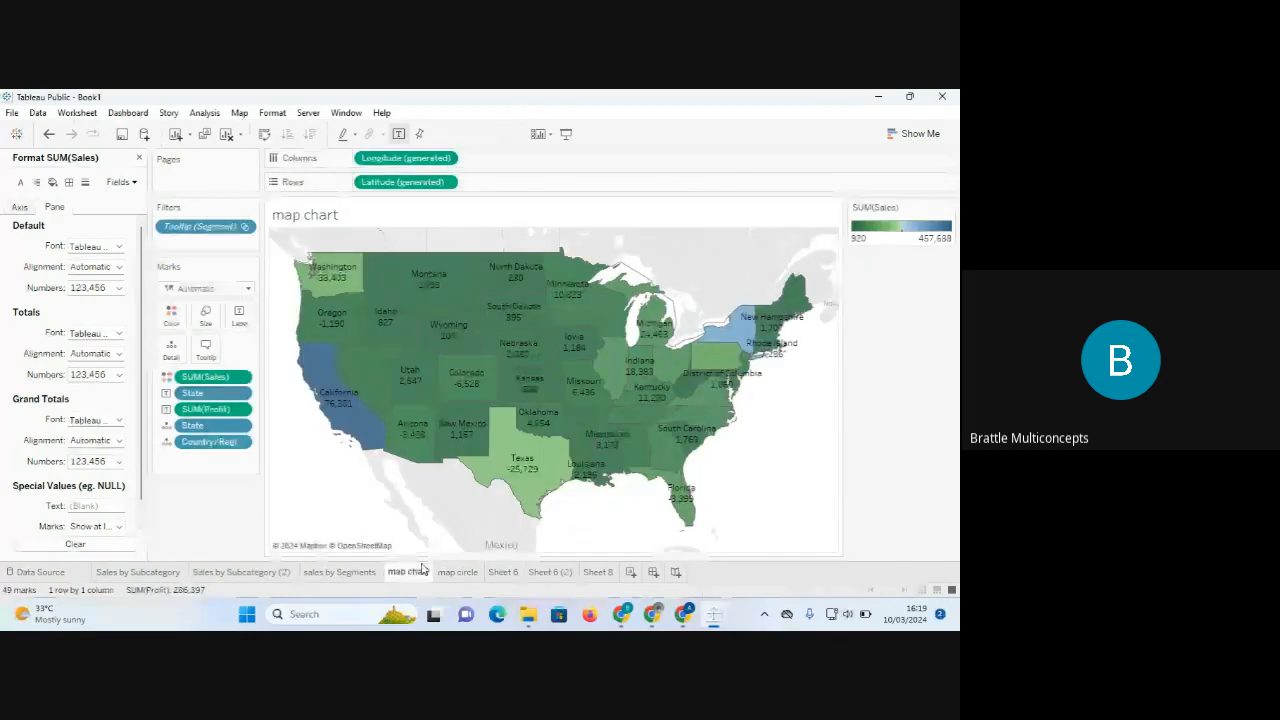
pyautogui.moveTo(353, 428)
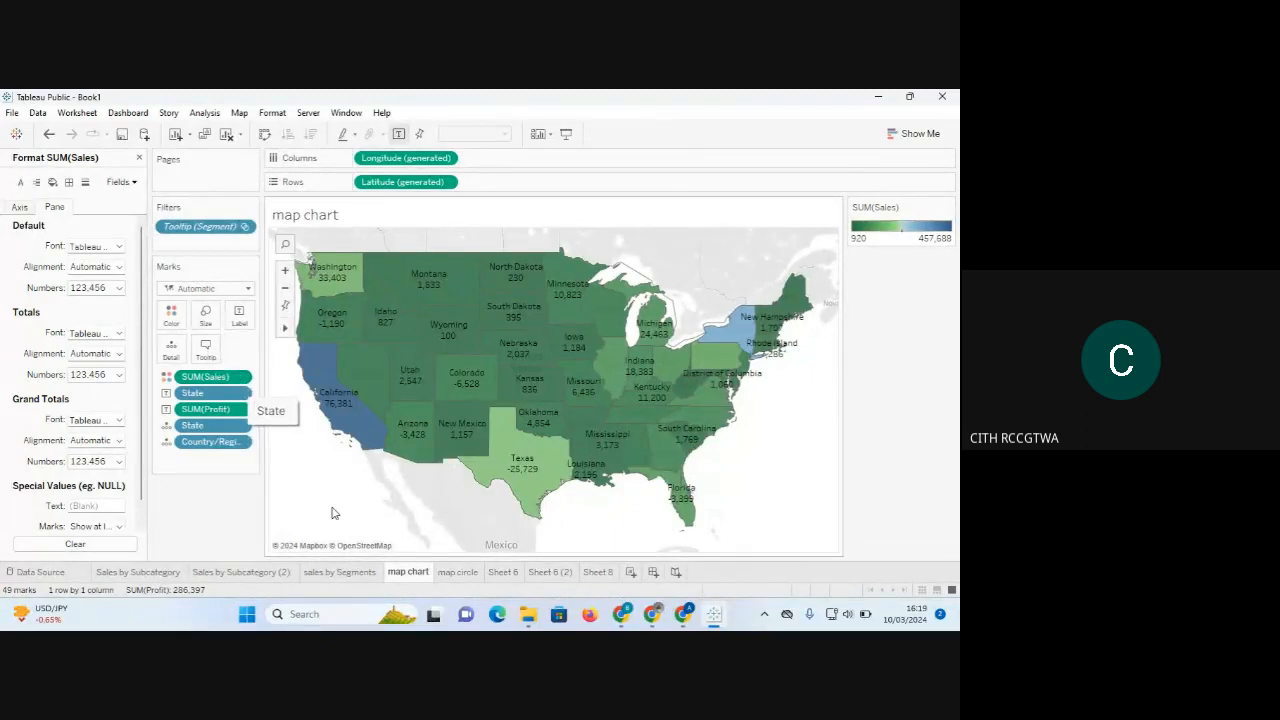
pyautogui.click(339, 572)
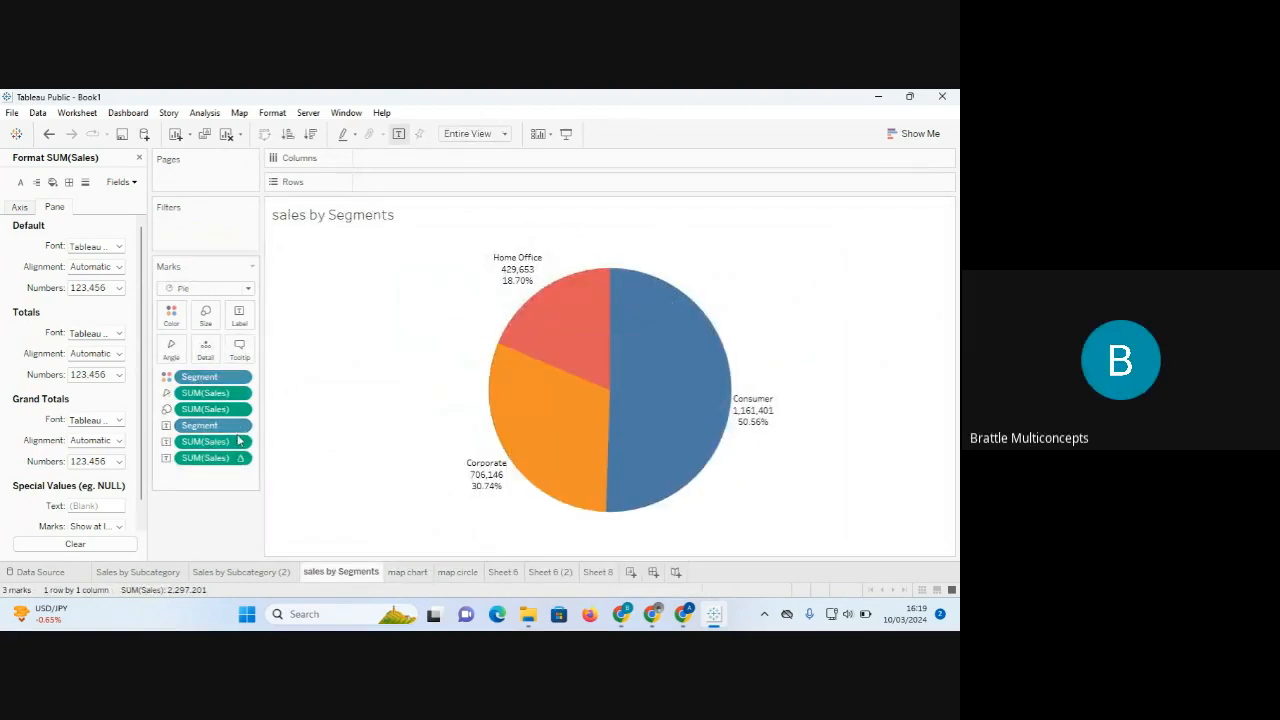
pyautogui.click(240, 350)
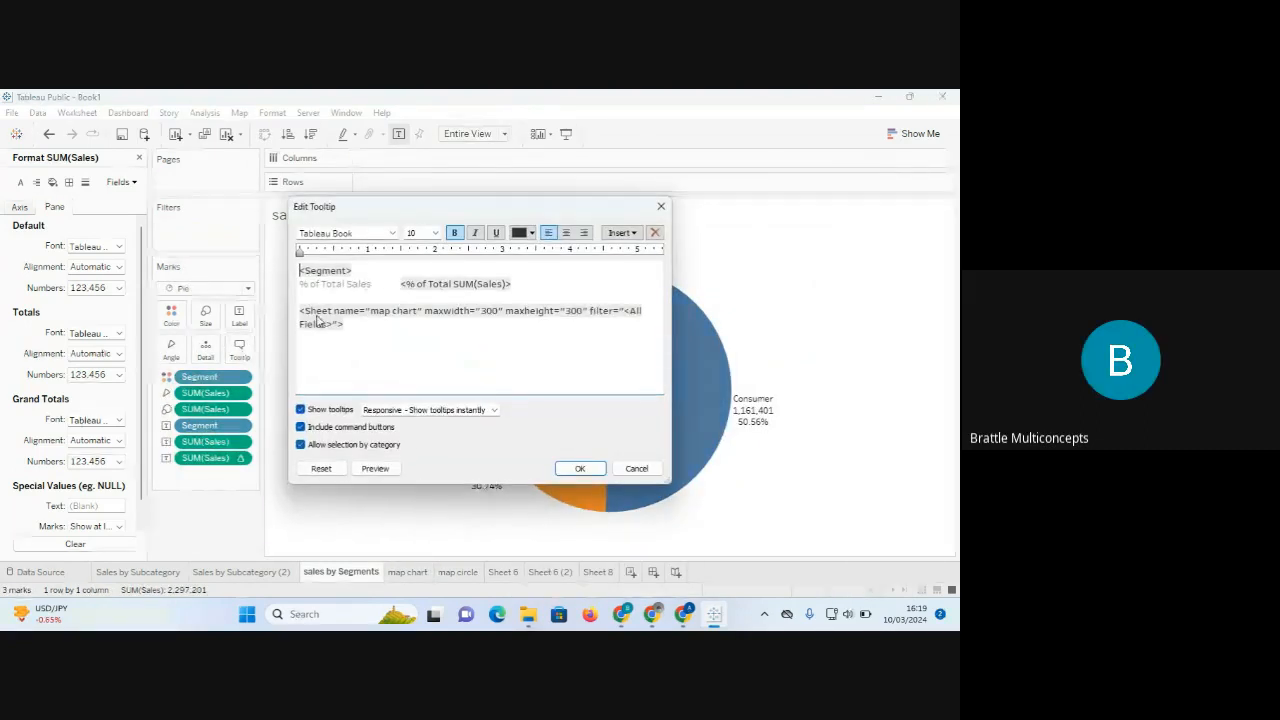
pyautogui.click(633, 234)
pyautogui.moveTo(640, 252)
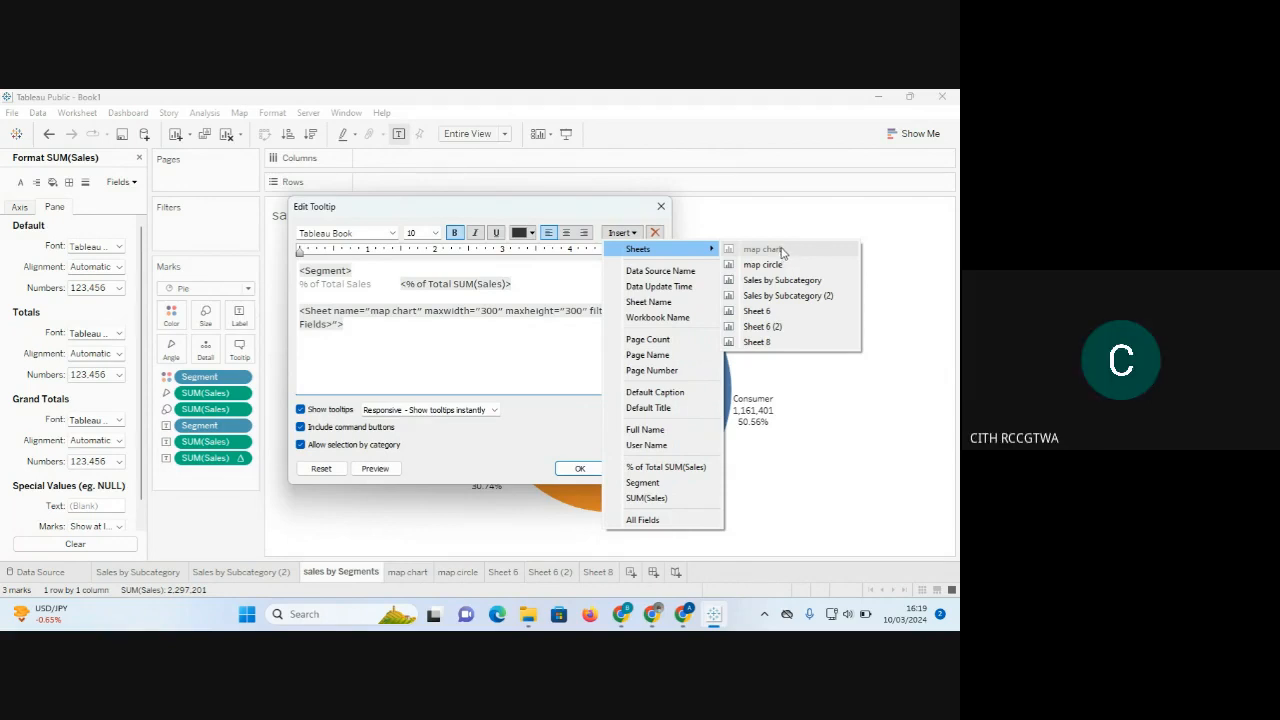
pyautogui.click(480, 362)
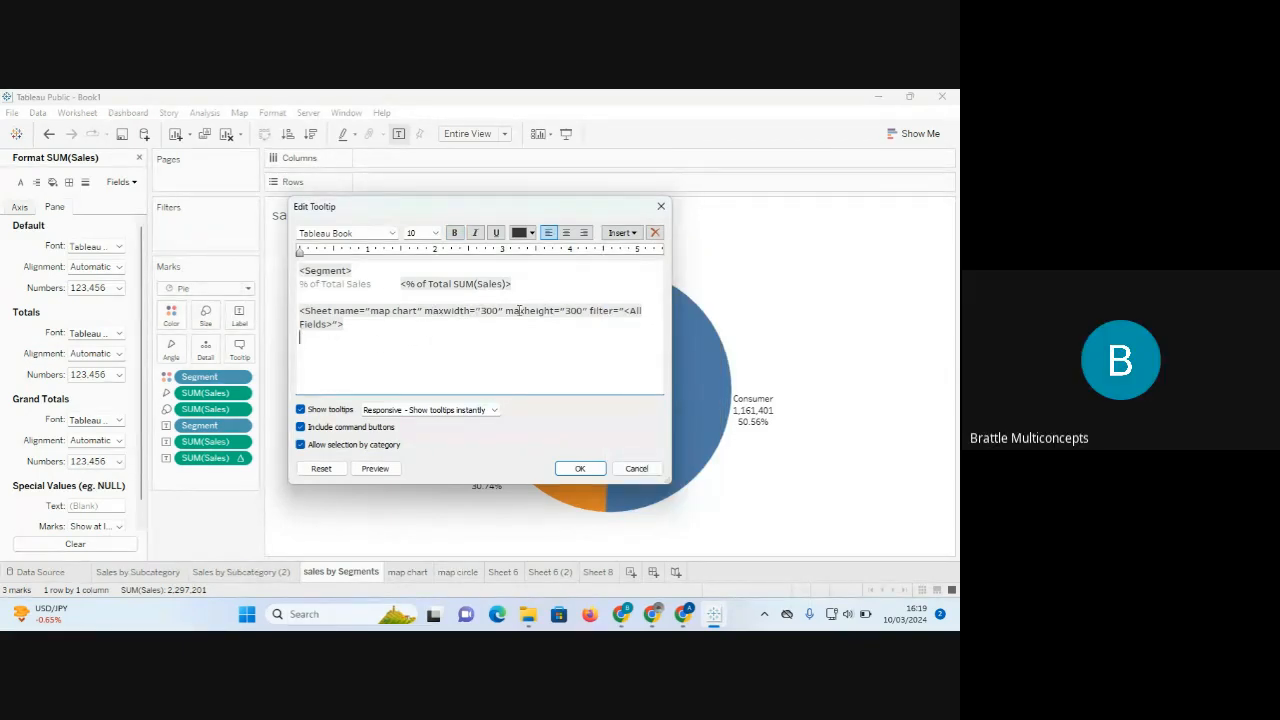
pyautogui.tripleClick(596, 310)
pyautogui.click(576, 469)
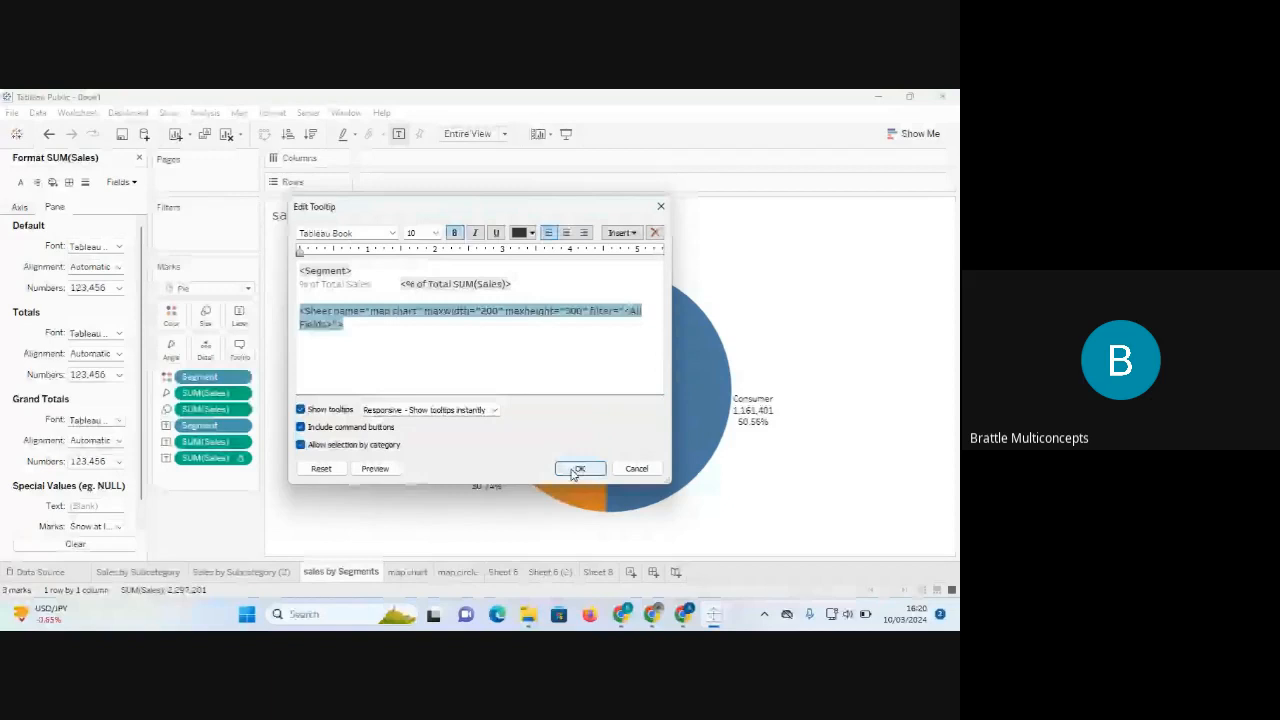
pyautogui.click(578, 469)
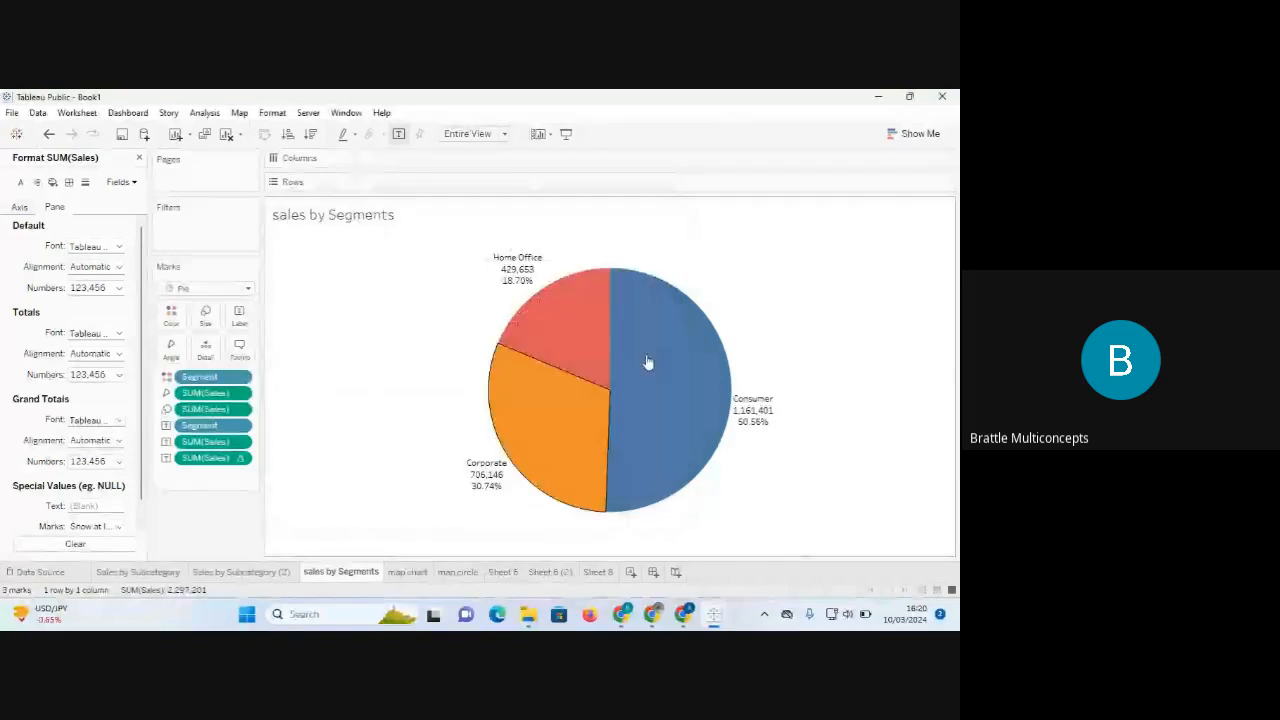
# Check the Consumer slice's map tooltip, then change the embedded map's maxwidth value.
pyautogui.click(645, 362)
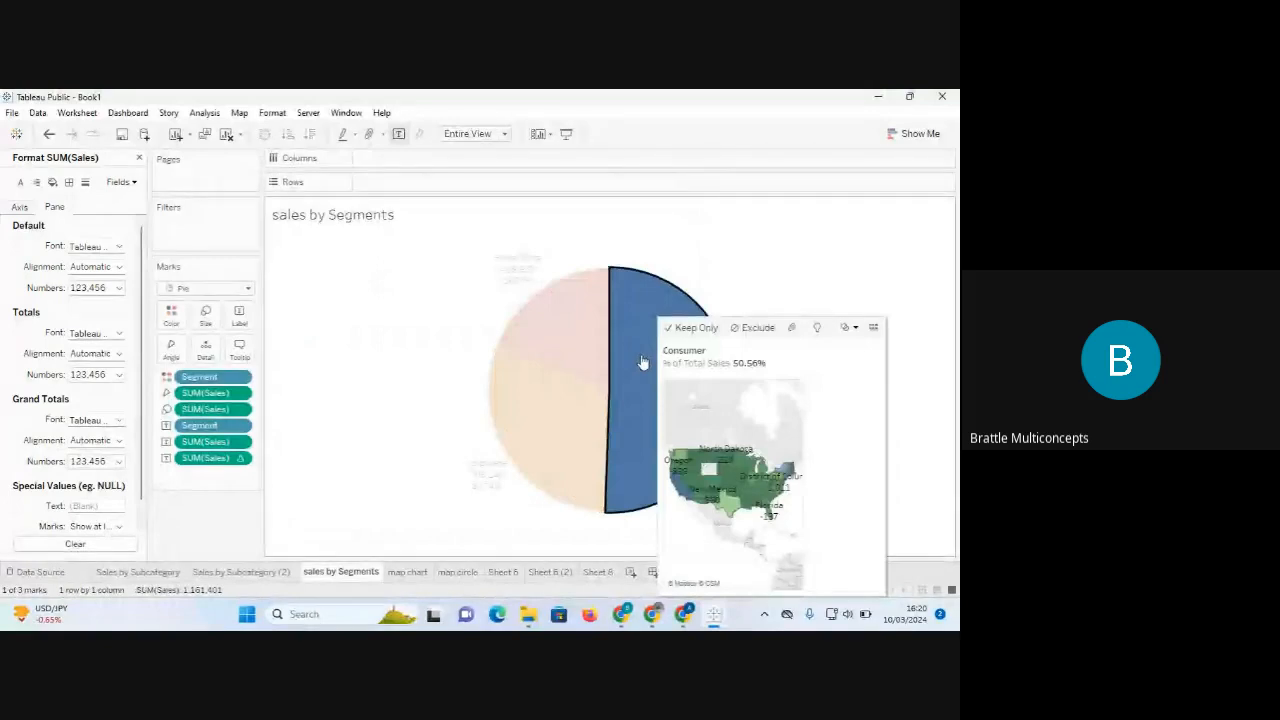
pyautogui.click(431, 347)
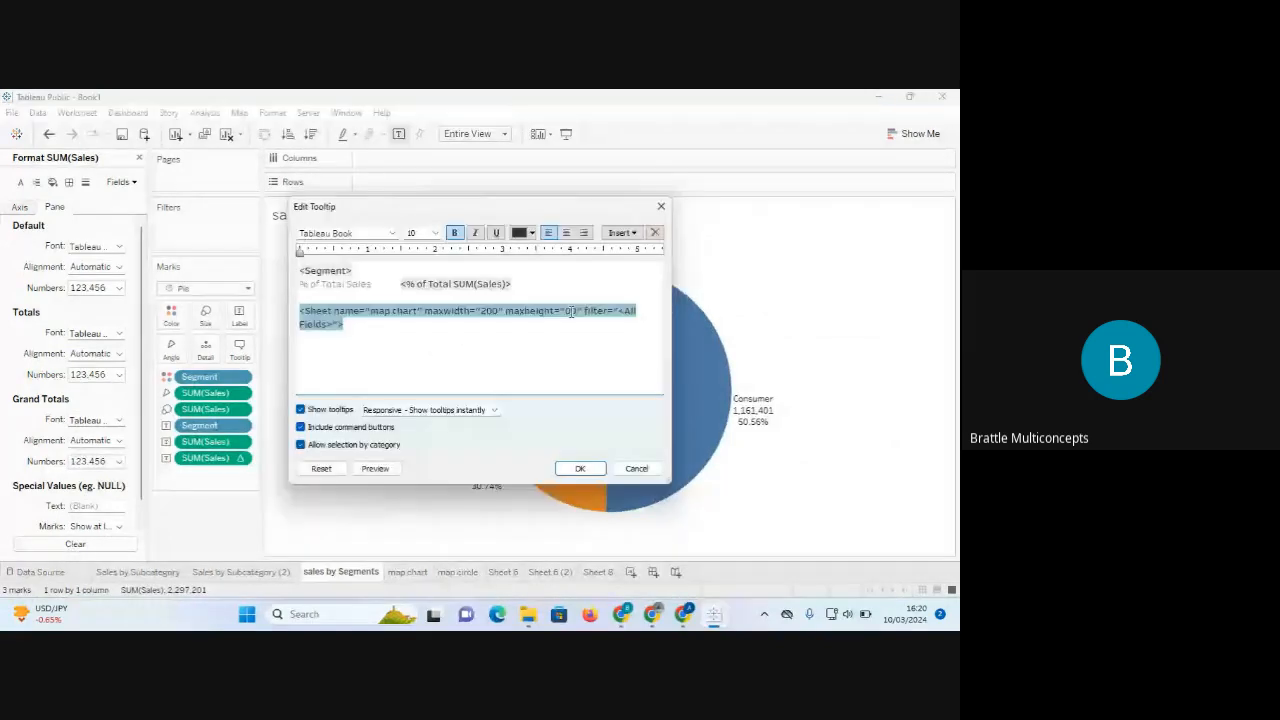
pyautogui.write('2')
pyautogui.click(488, 310)
pyautogui.press('BackSpace')
pyautogui.write('2')
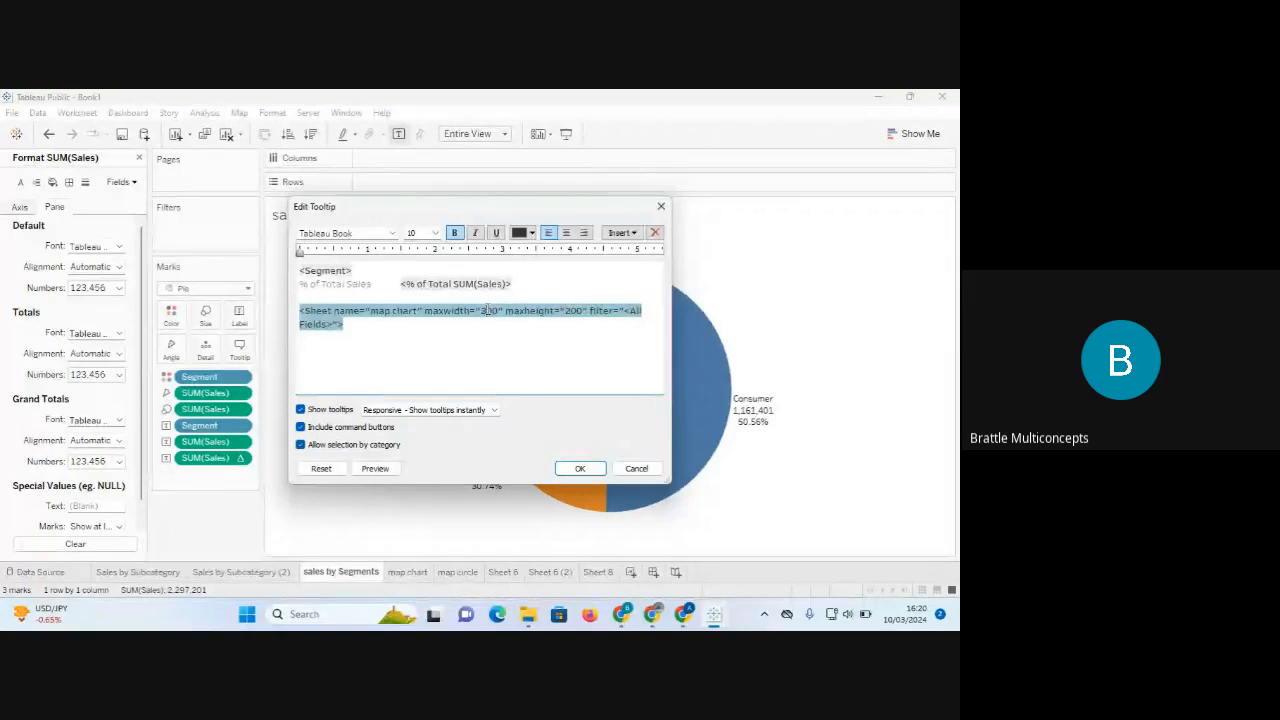
pyautogui.press('Delete')
pyautogui.write('50')
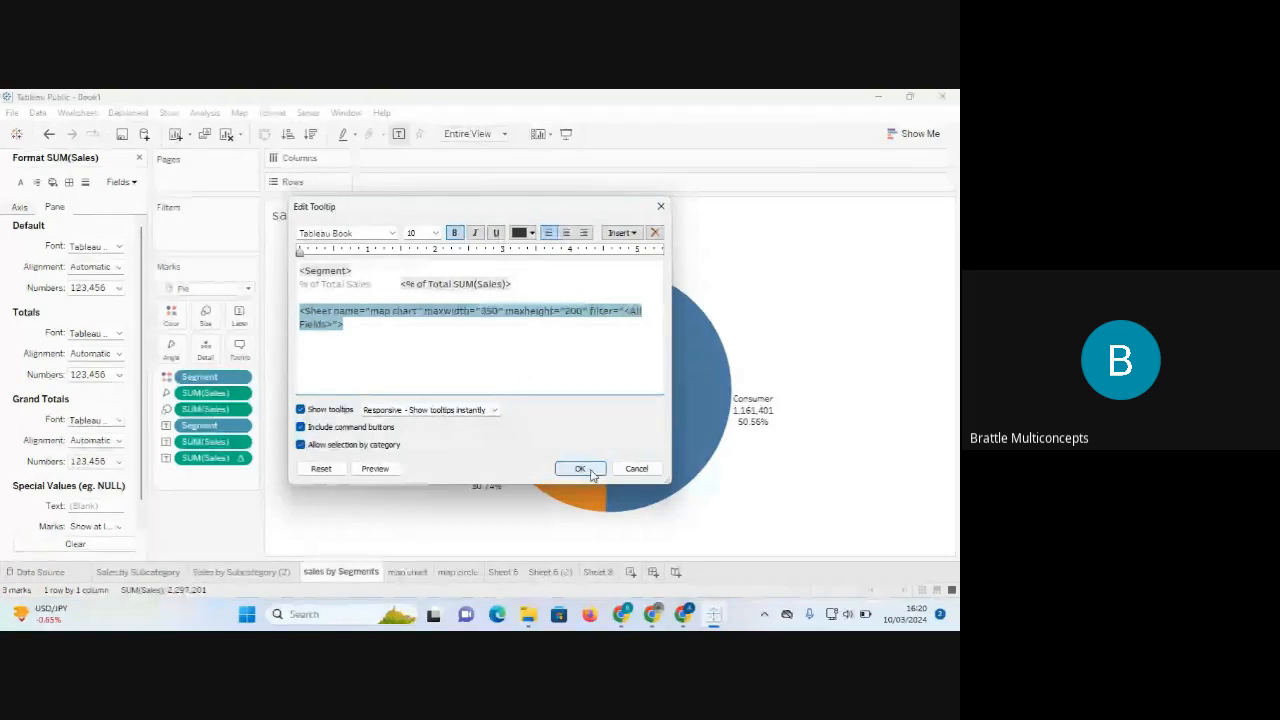
pyautogui.click(580, 469)
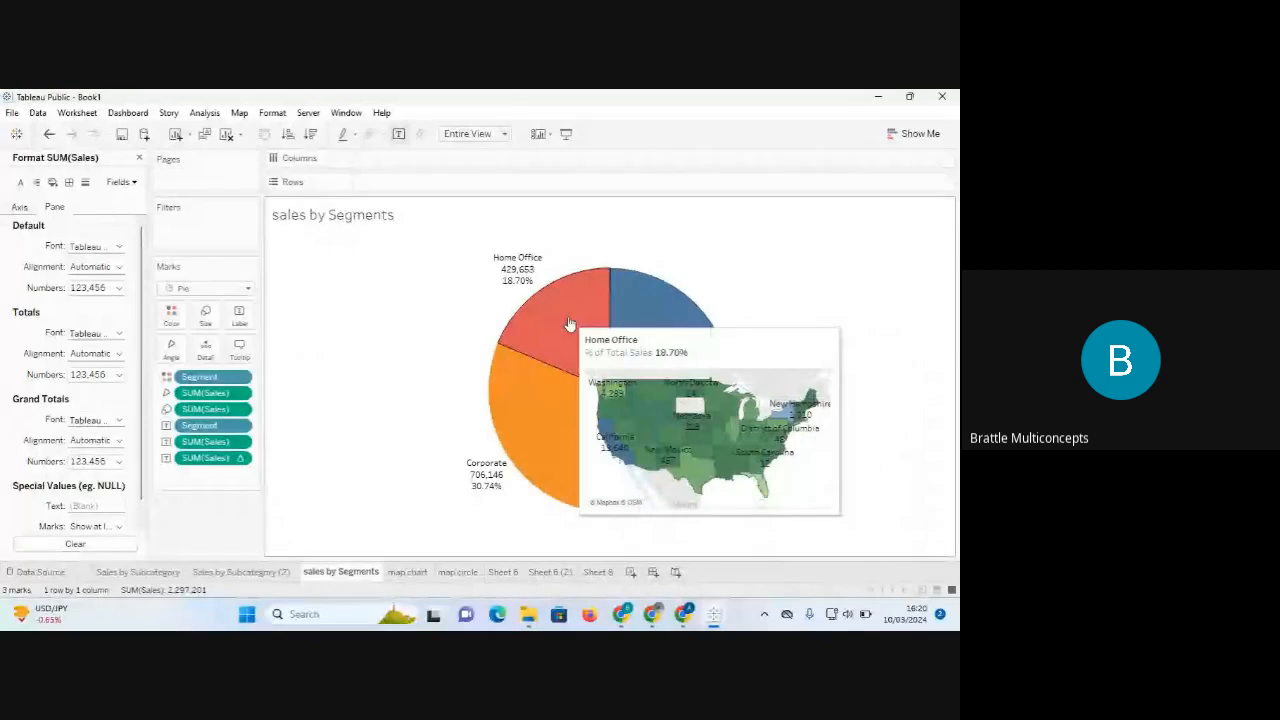
# Preview the resized map tooltip on the pie slices and go to the map chart sheet.
pyautogui.moveTo(552, 427)
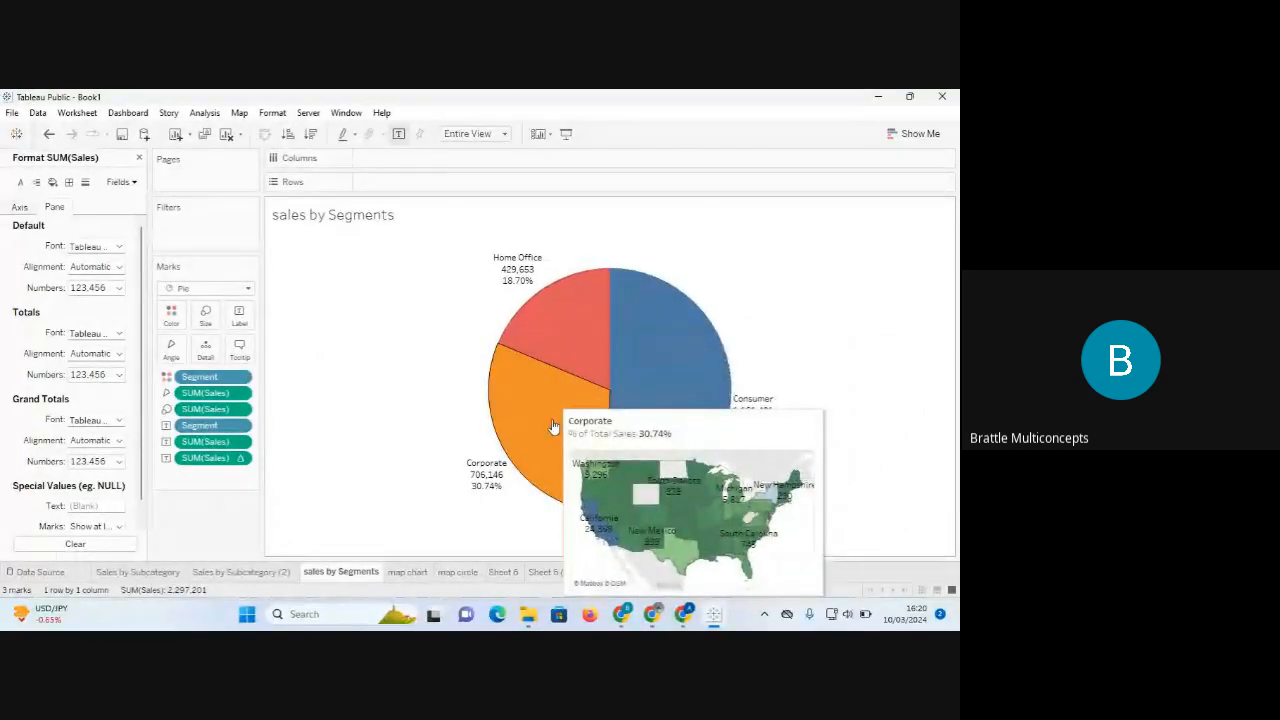
pyautogui.moveTo(614, 372)
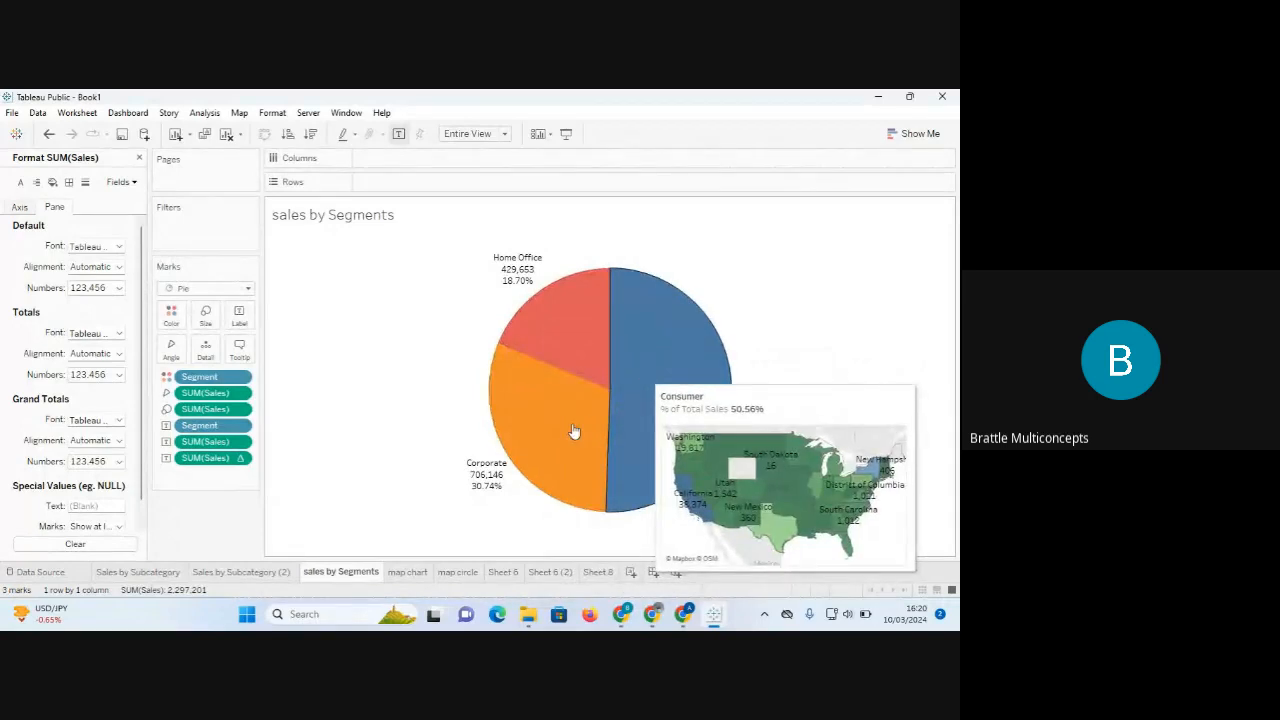
pyautogui.click(409, 572)
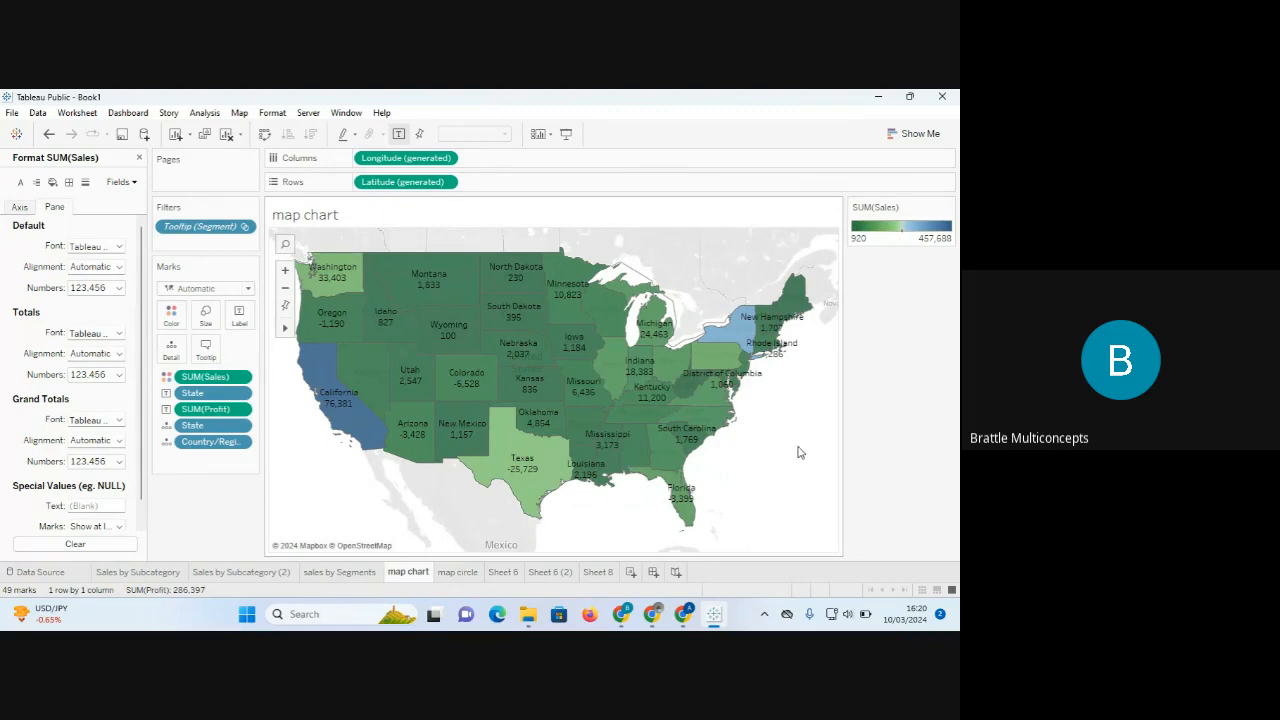
# Close the formatting pane and set the map chart's background layer washout to 100%.
pyautogui.click(139, 158)
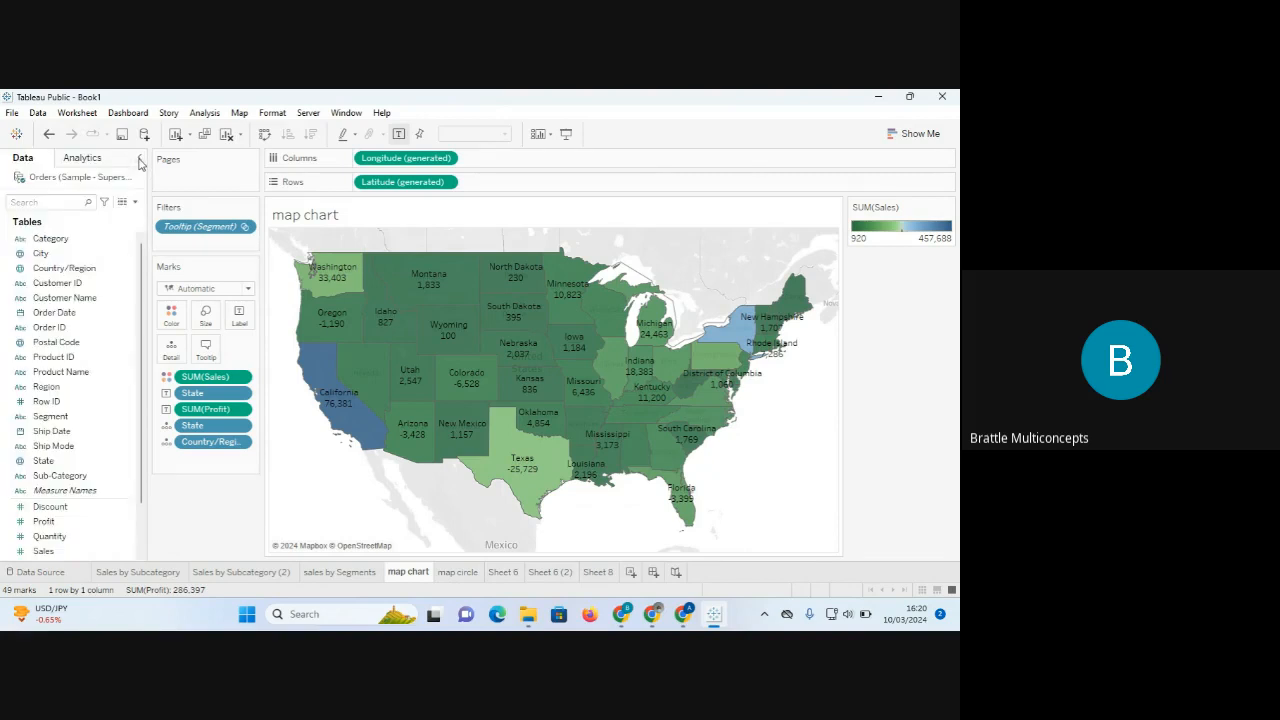
pyautogui.rightClick(319, 494)
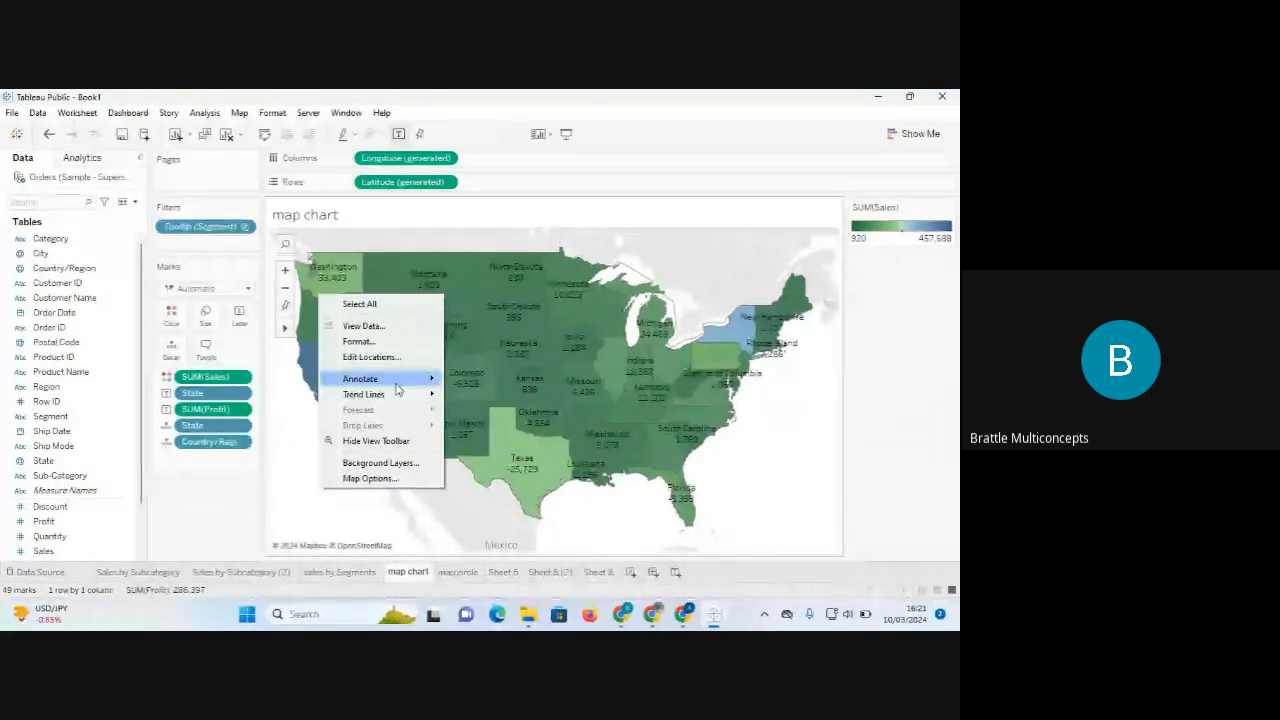
pyautogui.click(369, 464)
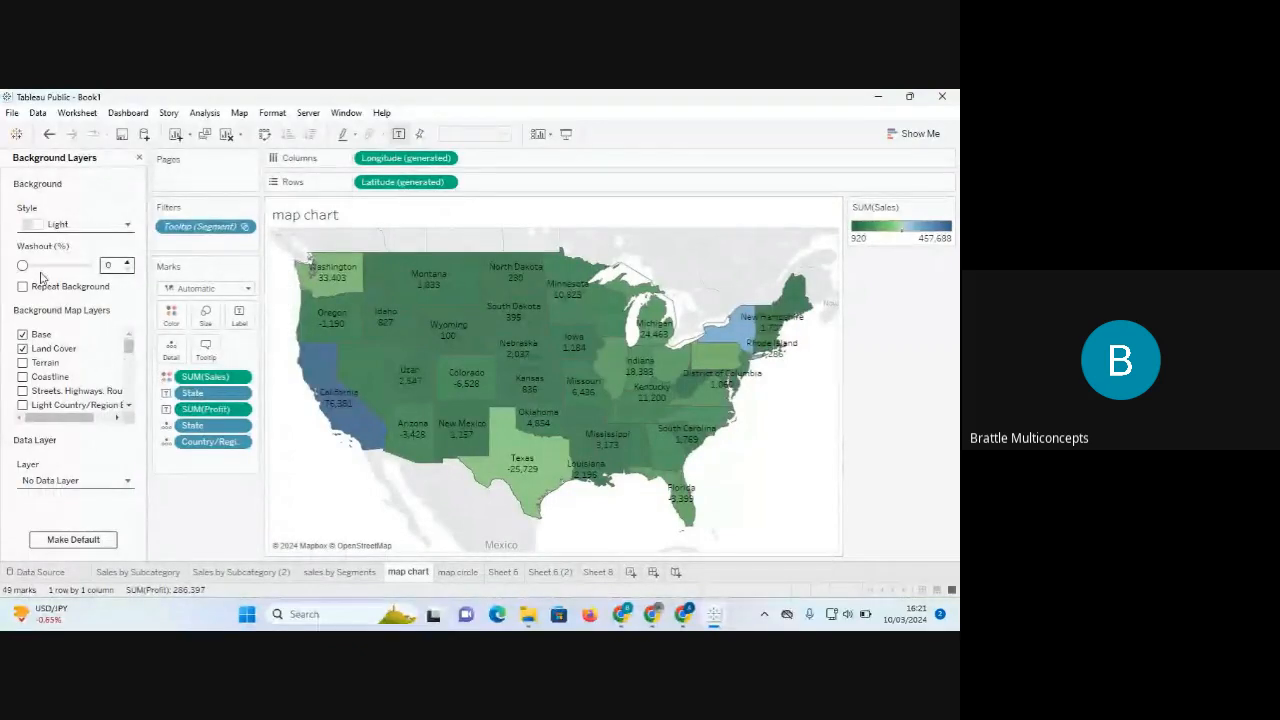
pyautogui.moveTo(24, 266); pyautogui.dragTo(93, 267)
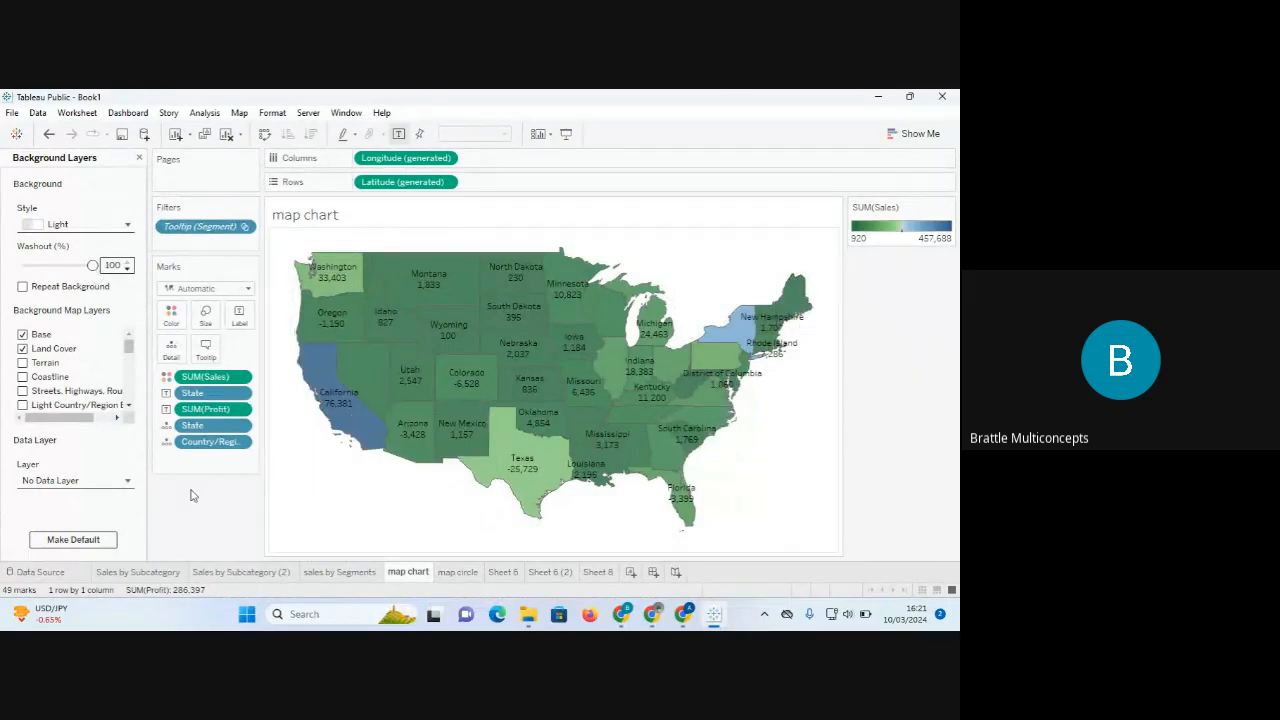
pyautogui.click(140, 159)
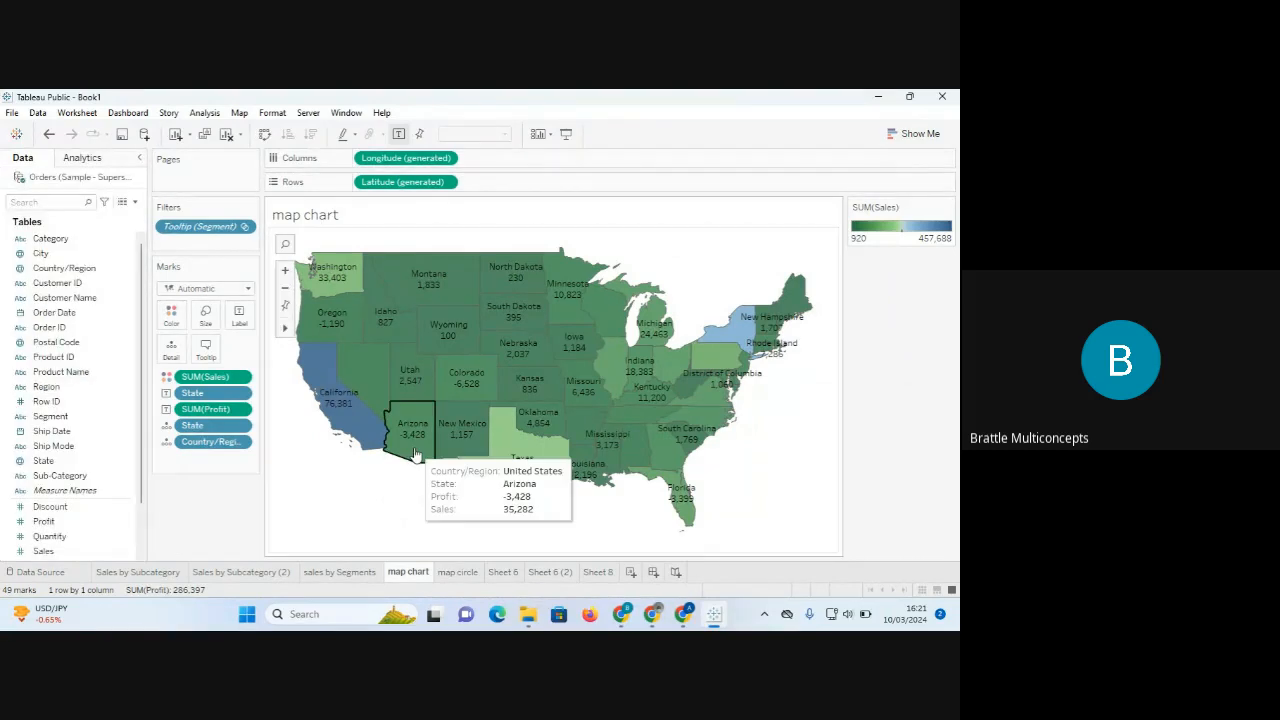
pyautogui.click(459, 571)
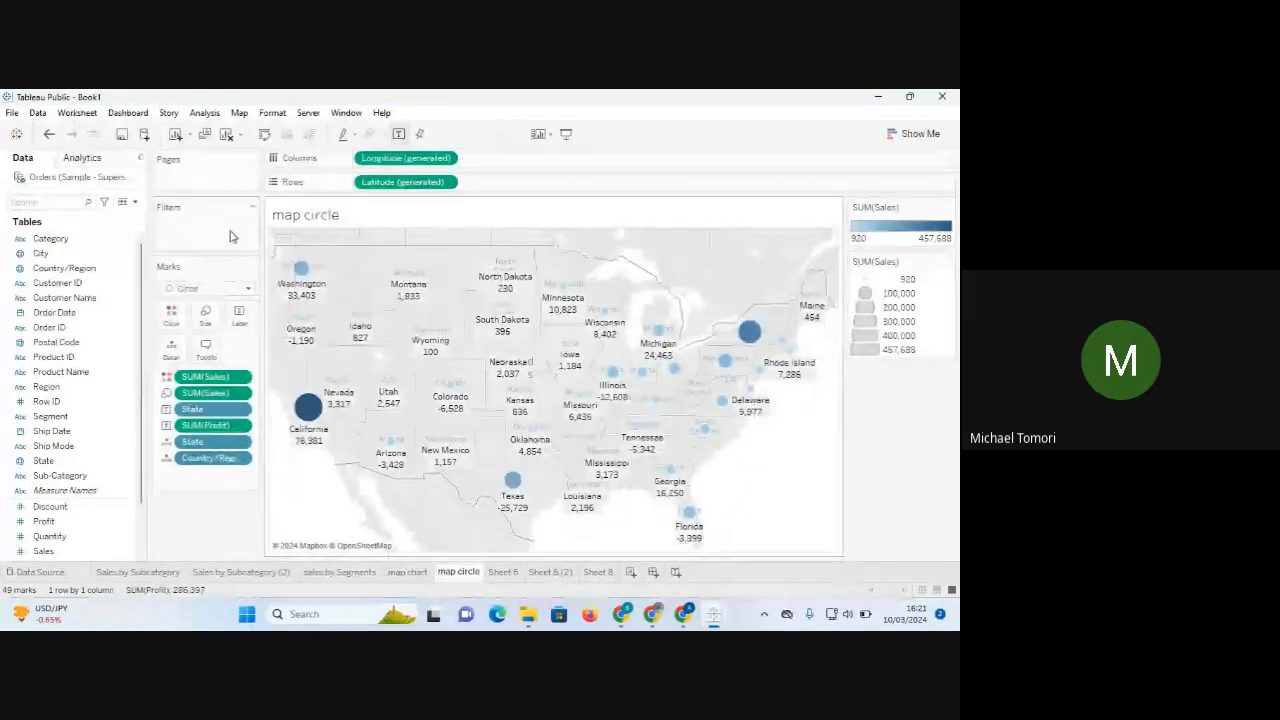
# Set the map circle sheet's background layer washout to 38%, then return to map chart.
pyautogui.rightClick(312, 480)
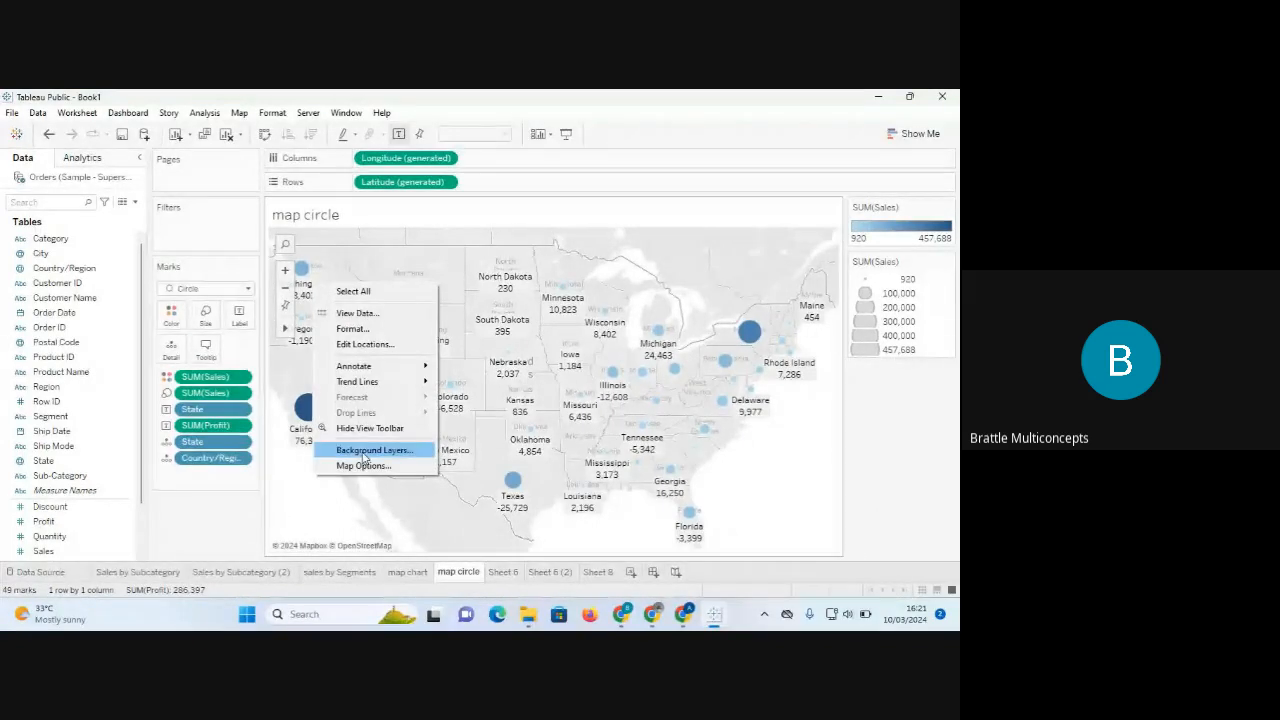
pyautogui.click(365, 451)
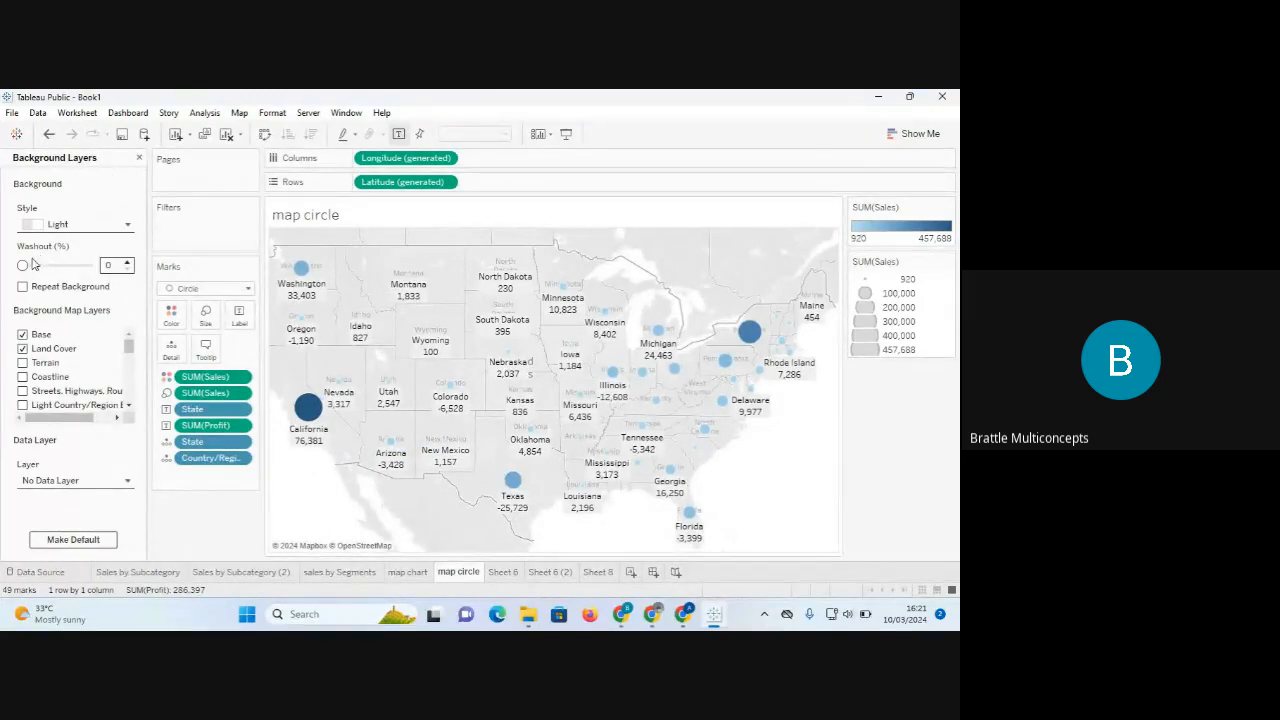
pyautogui.moveTo(25, 267); pyautogui.dragTo(92, 266)
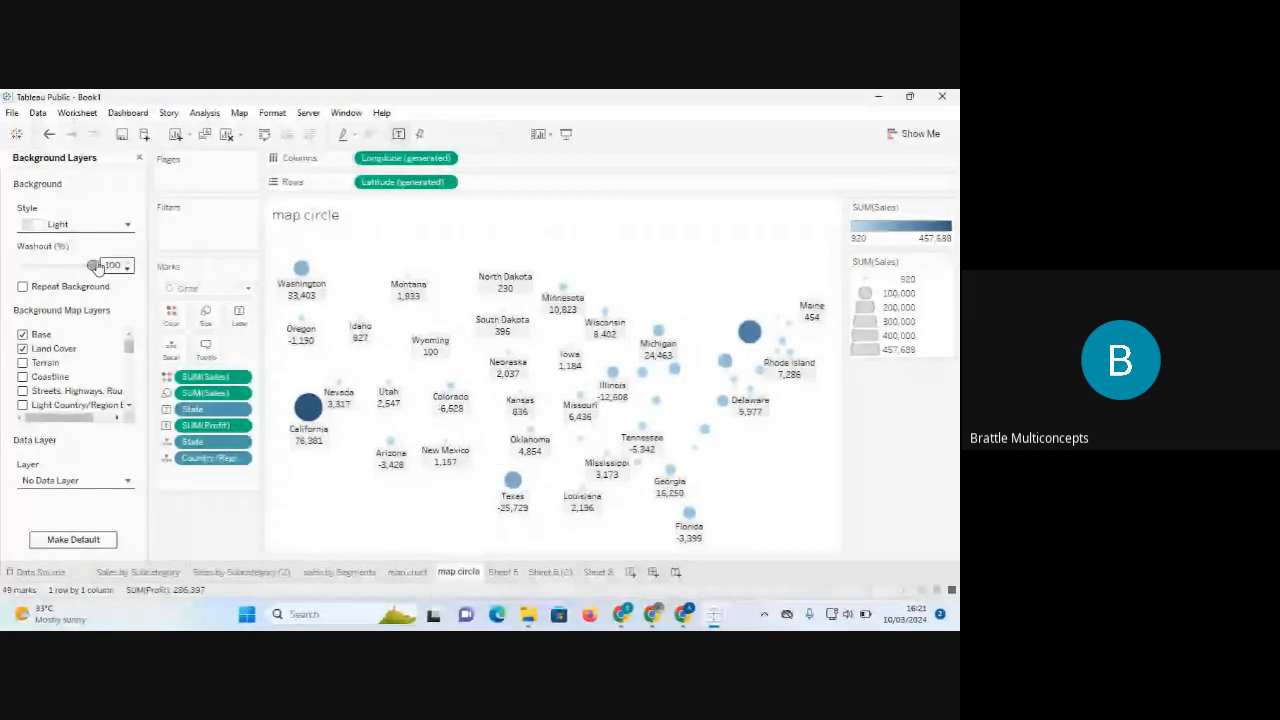
pyautogui.moveTo(97, 267); pyautogui.dragTo(48, 262)
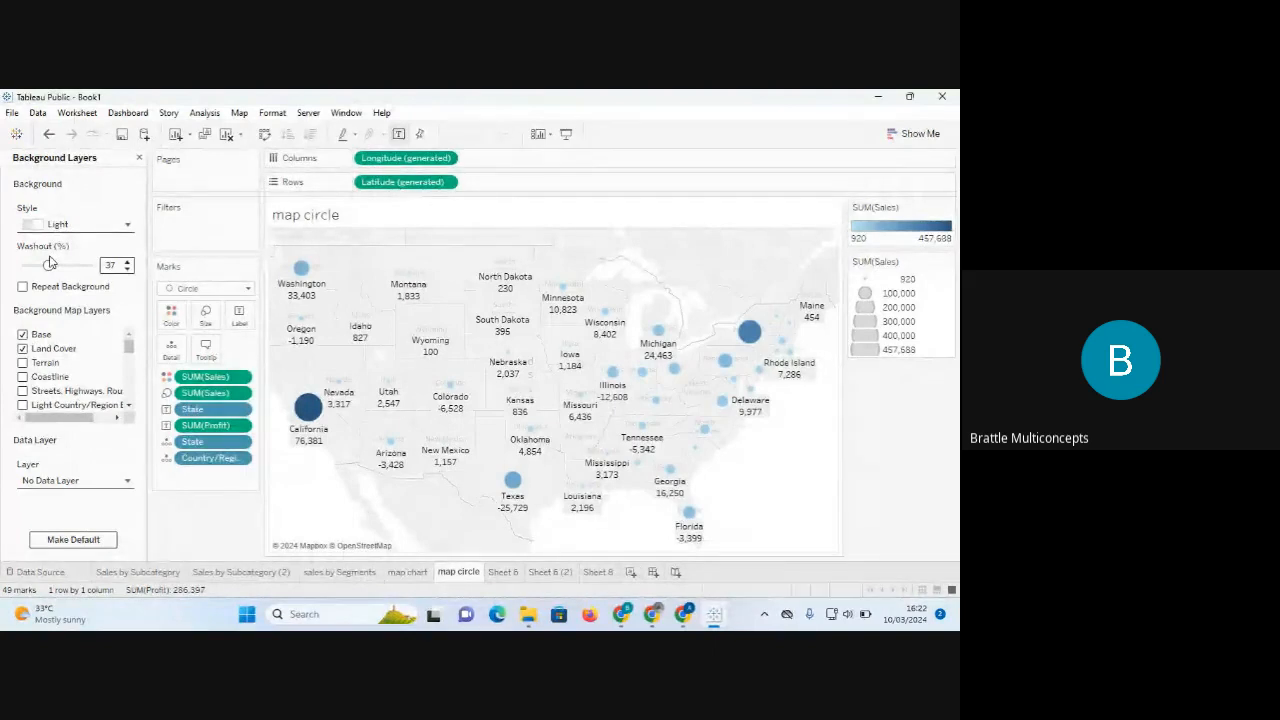
pyautogui.moveTo(50, 264); pyautogui.dragTo(53, 268)
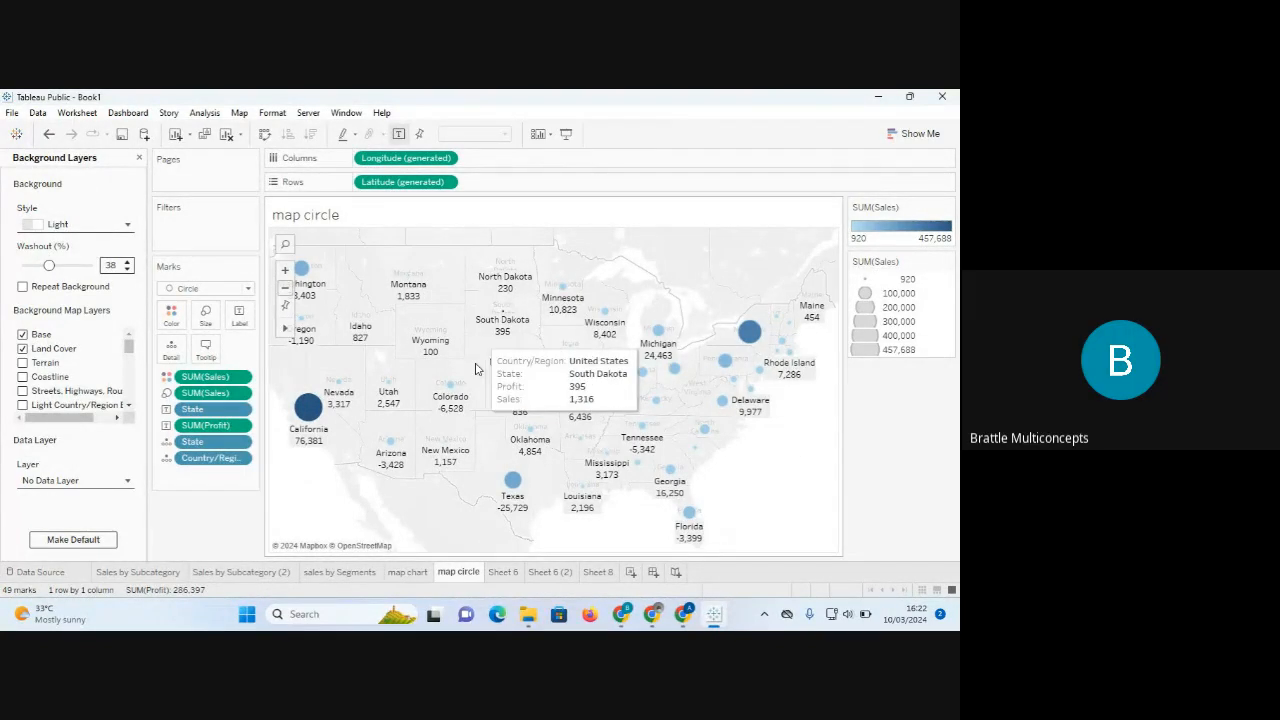
pyautogui.click(416, 574)
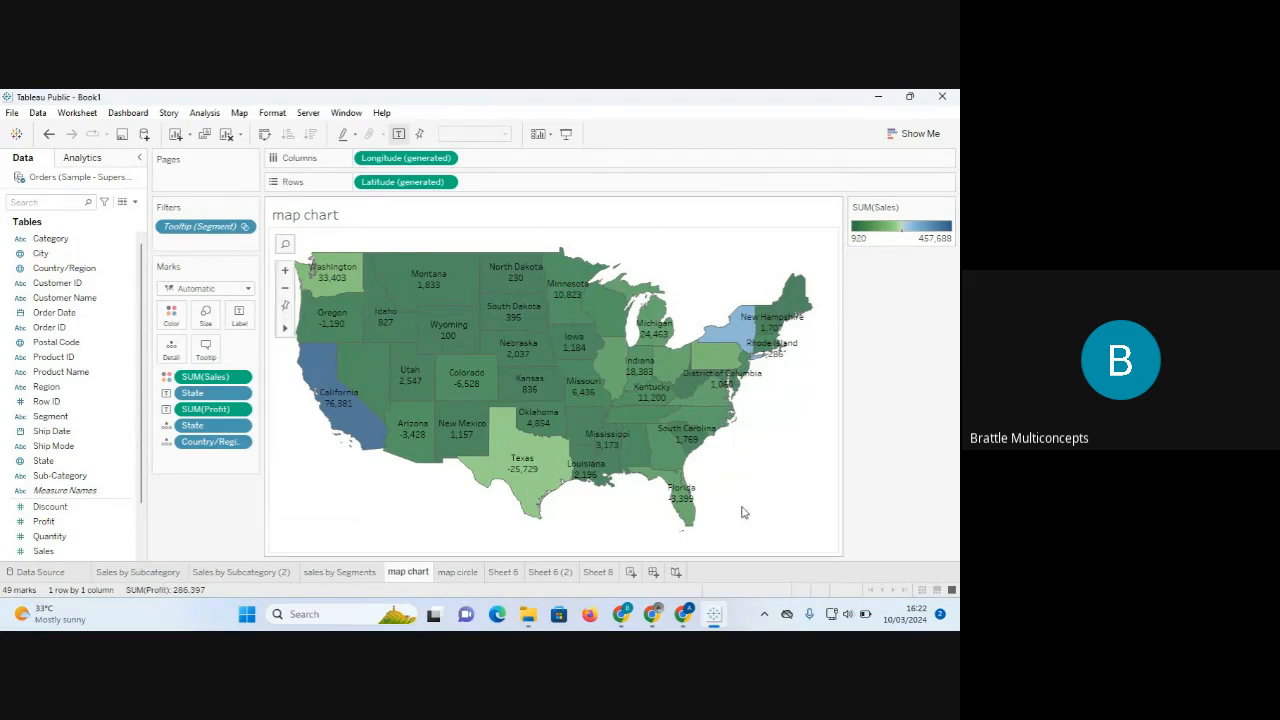
# Save the workbook to Tableau Public titled 'bmc jan 2024 SUPERSTORE TRAINING'.
pyautogui.moveTo(676, 626)
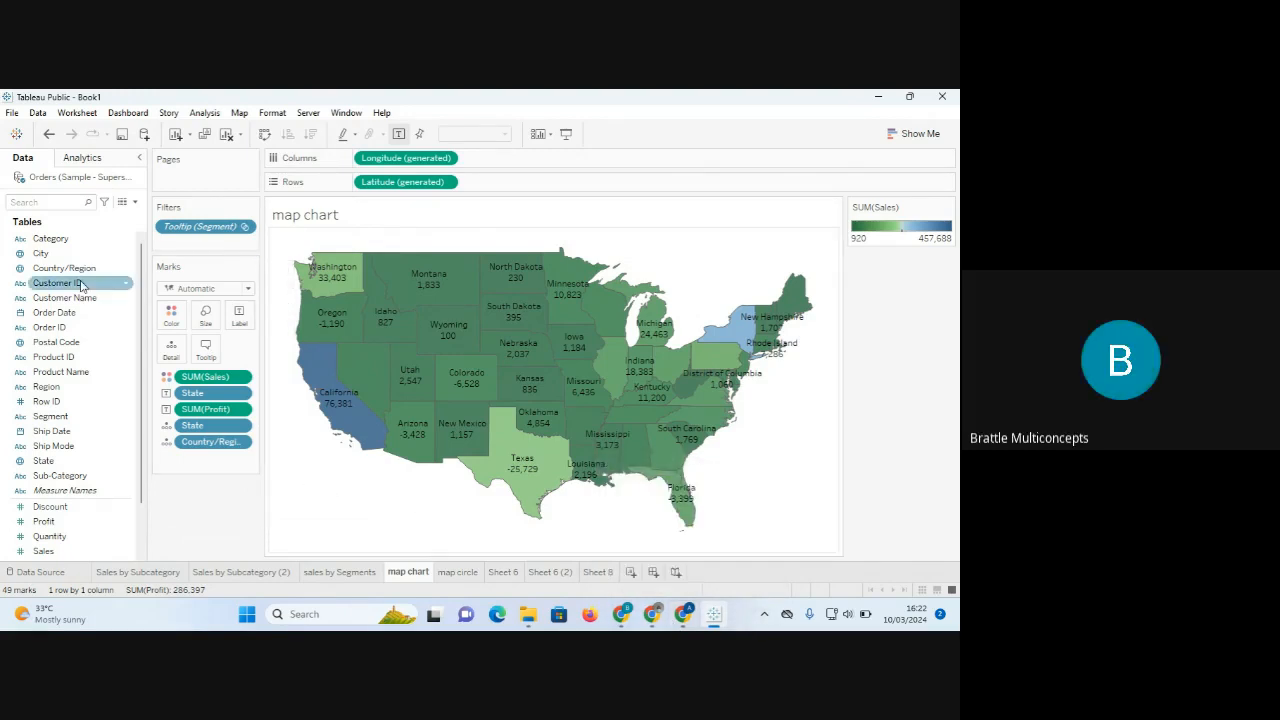
pyautogui.click(12, 113)
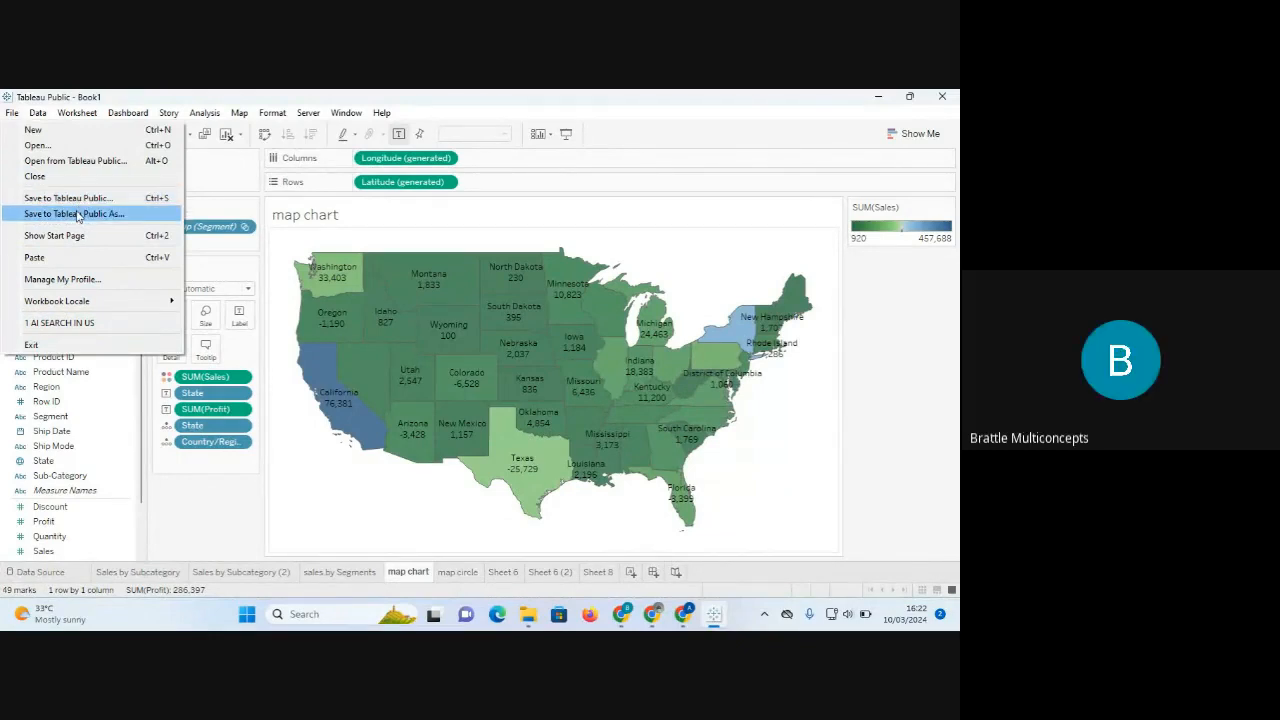
pyautogui.click(78, 216)
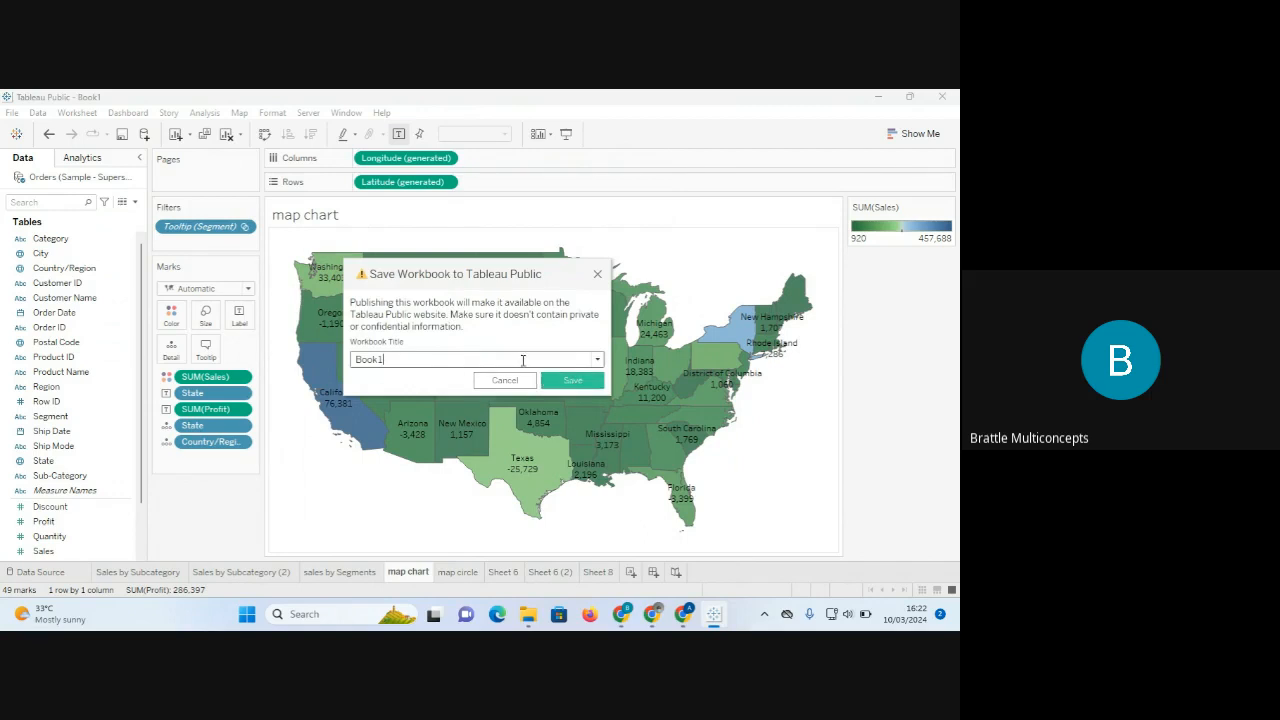
pyautogui.moveTo(426, 362); pyautogui.dragTo(303, 356)
pyautogui.write('bmc jan 2024 SUPERSTORE TRAINING')
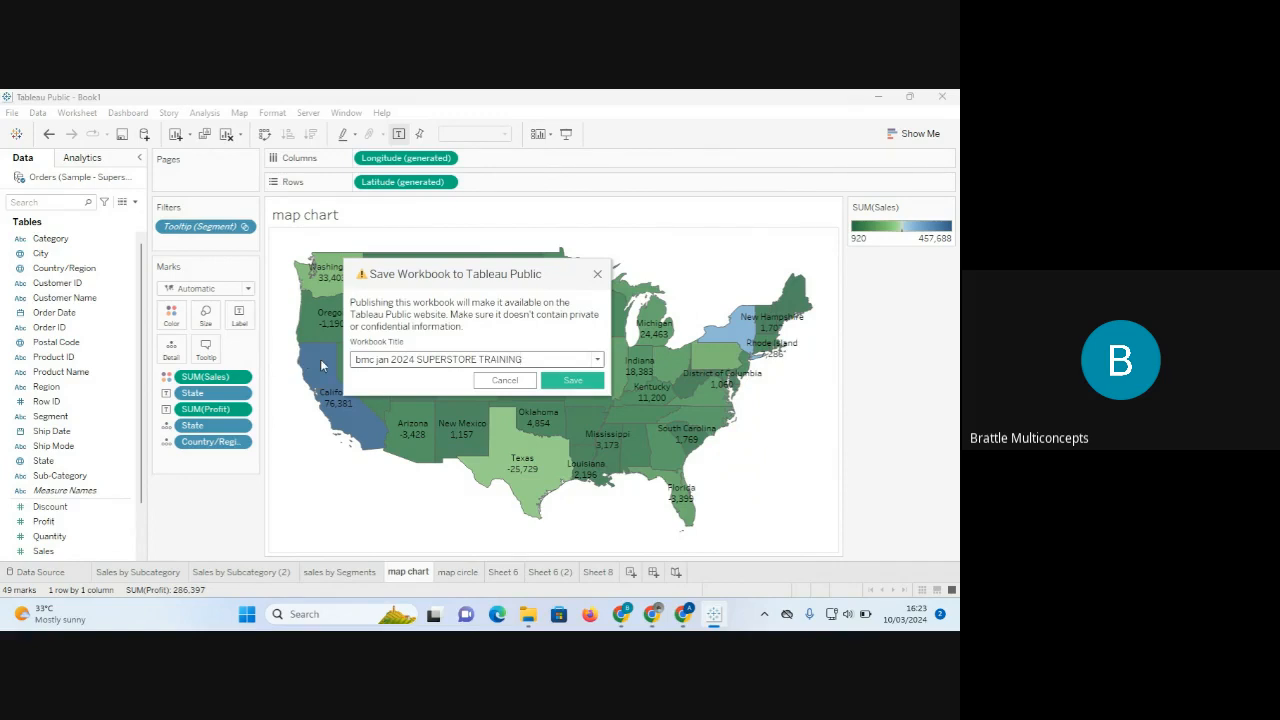
pyautogui.click(587, 384)
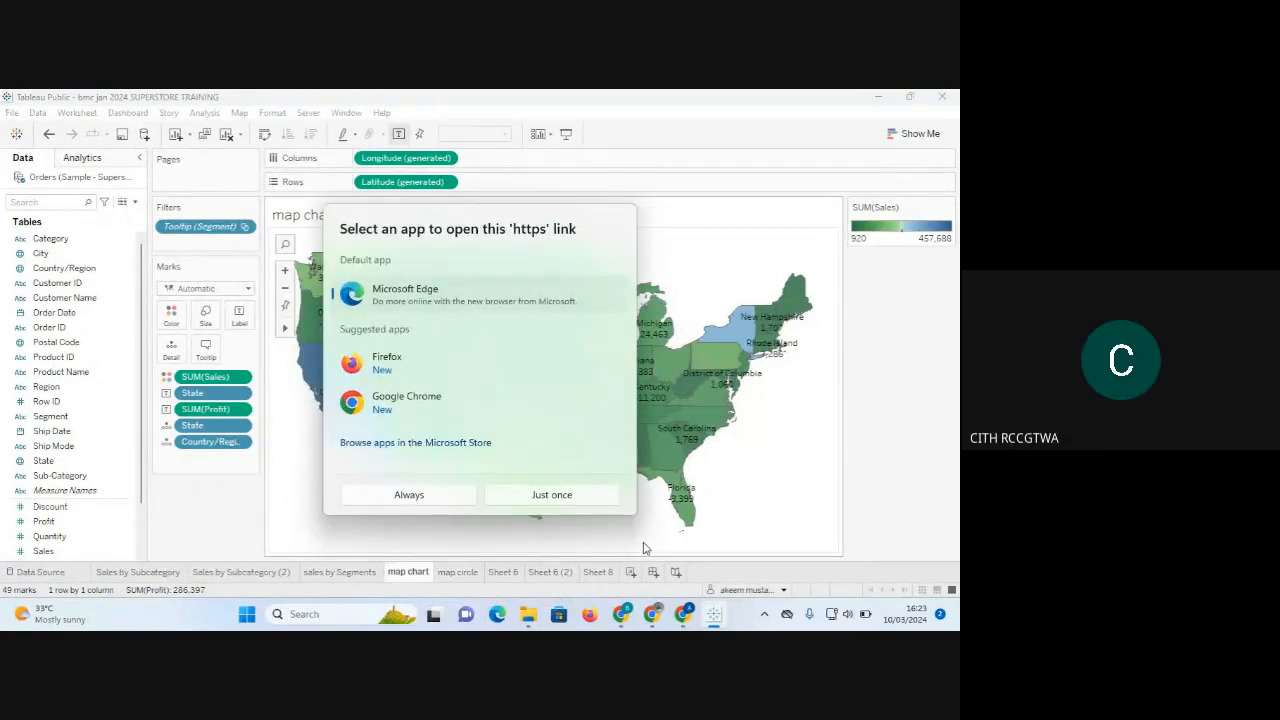
# Always open the published link in Google Chrome and start editing the workbook online.
pyautogui.click(407, 414)
pyautogui.click(409, 494)
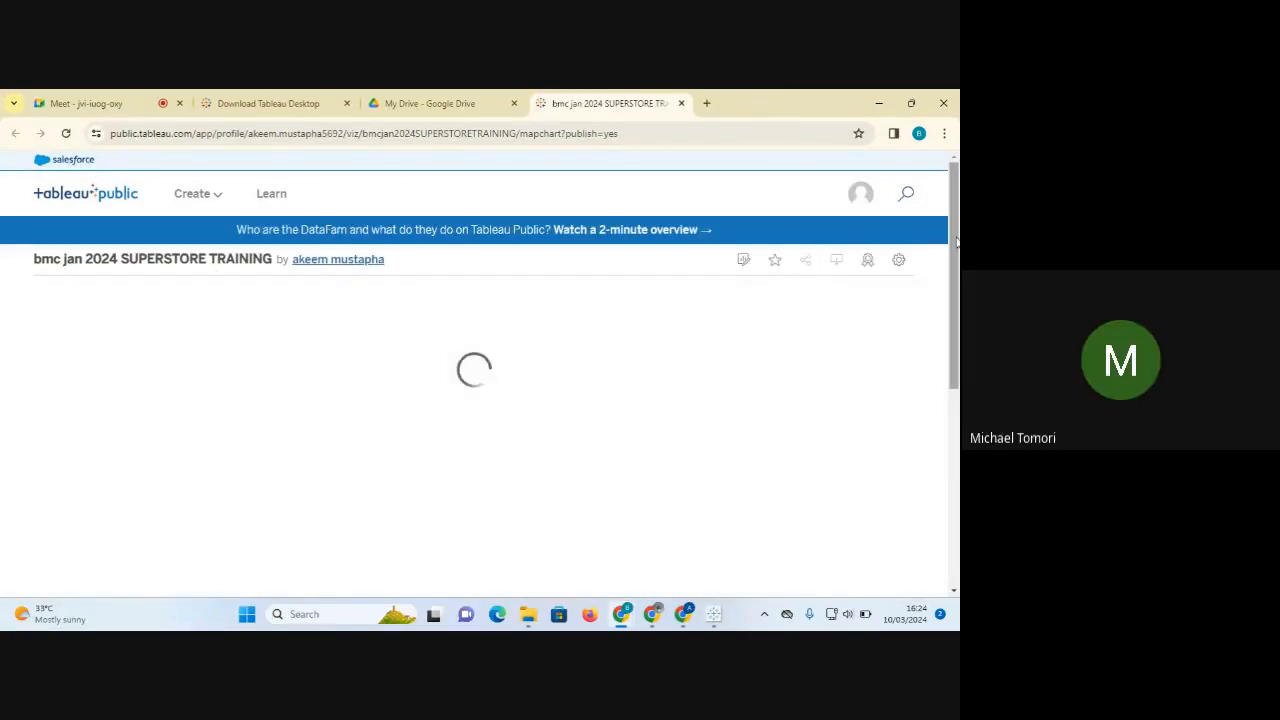
pyautogui.moveTo(957, 244)
pyautogui.mouseDown()
pyautogui.moveTo(957, 400)
pyautogui.moveTo(955, 265)
pyautogui.mouseUp()
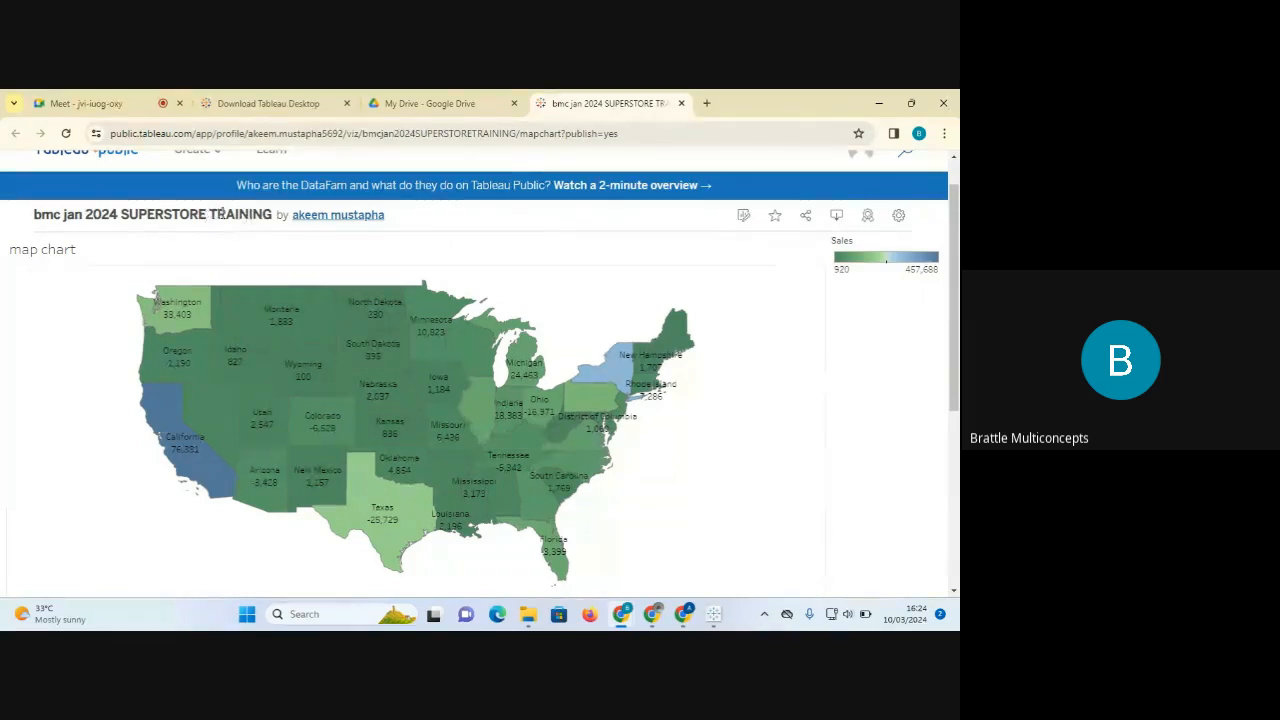
pyautogui.click(746, 218)
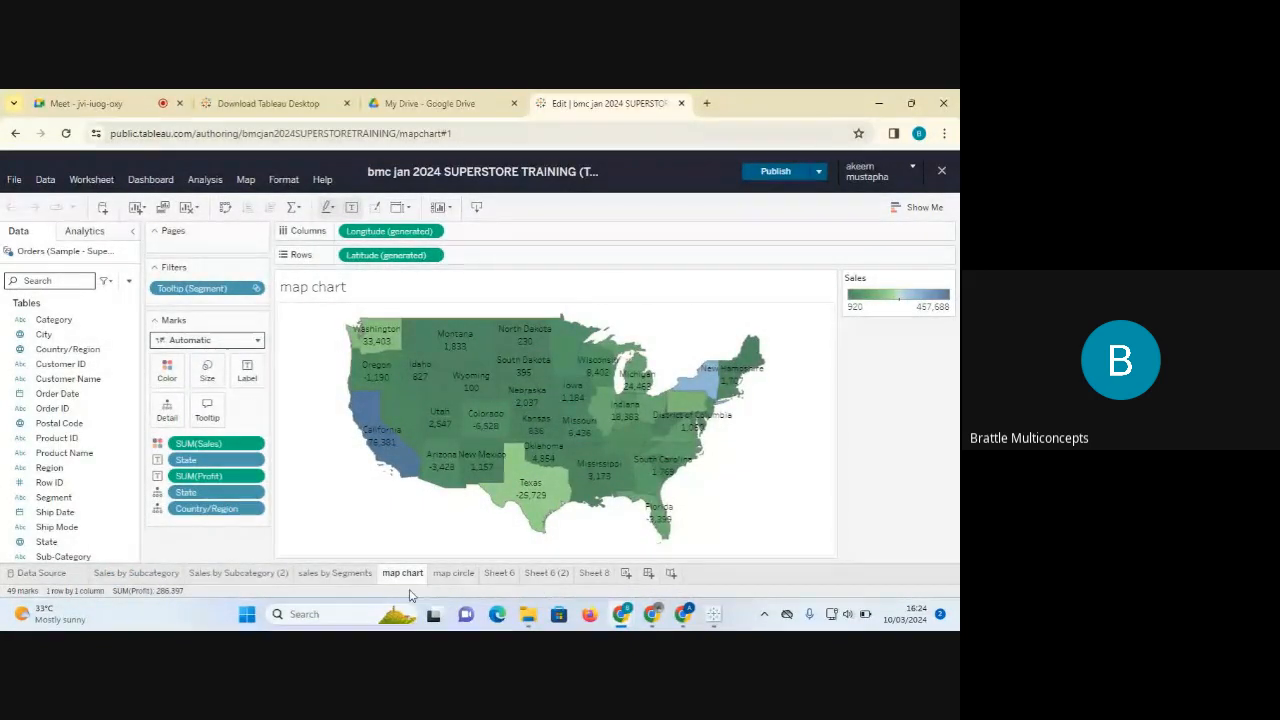
# View the sales by Segments pie chart, glance at Publish options, then go back.
pyautogui.click(337, 577)
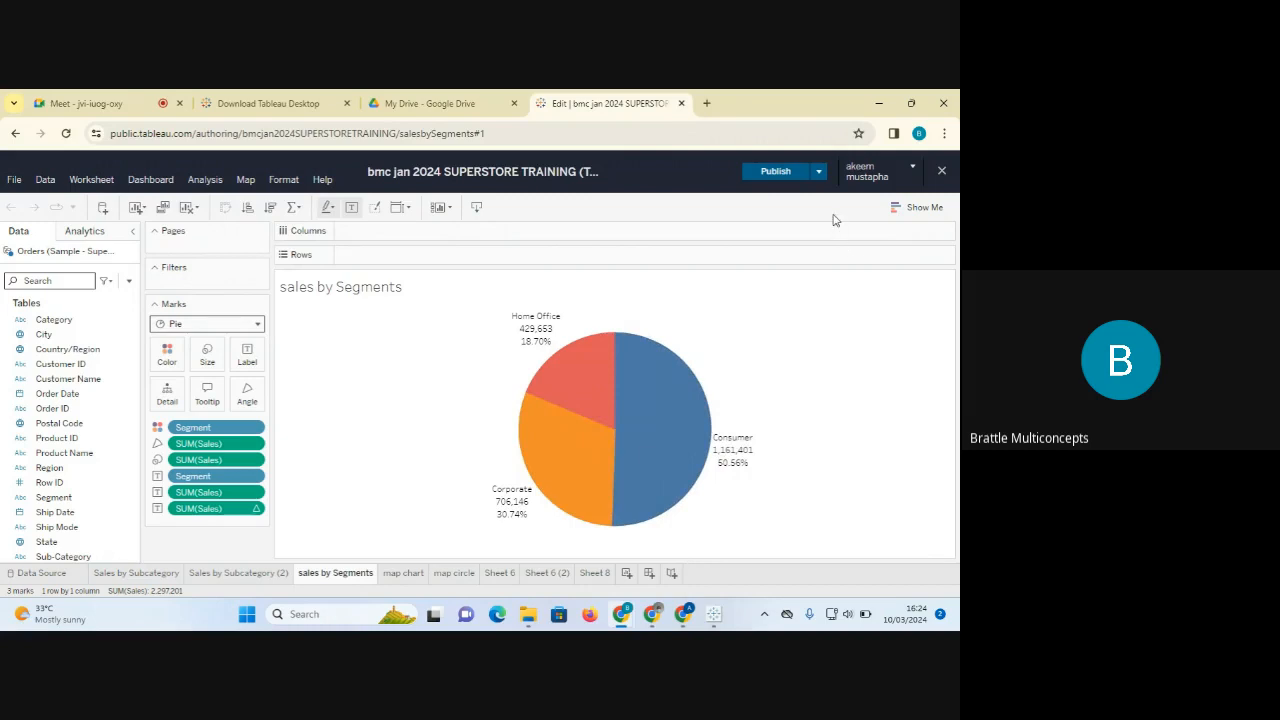
pyautogui.click(819, 173)
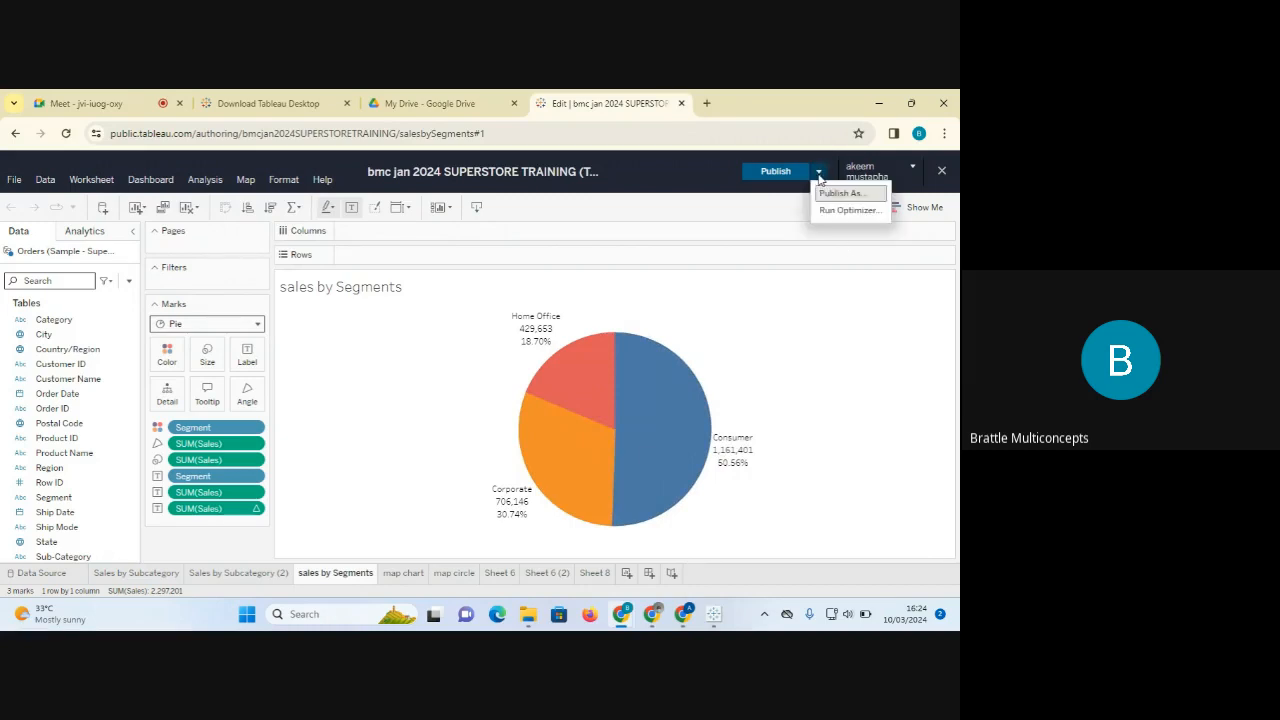
pyautogui.click(819, 173)
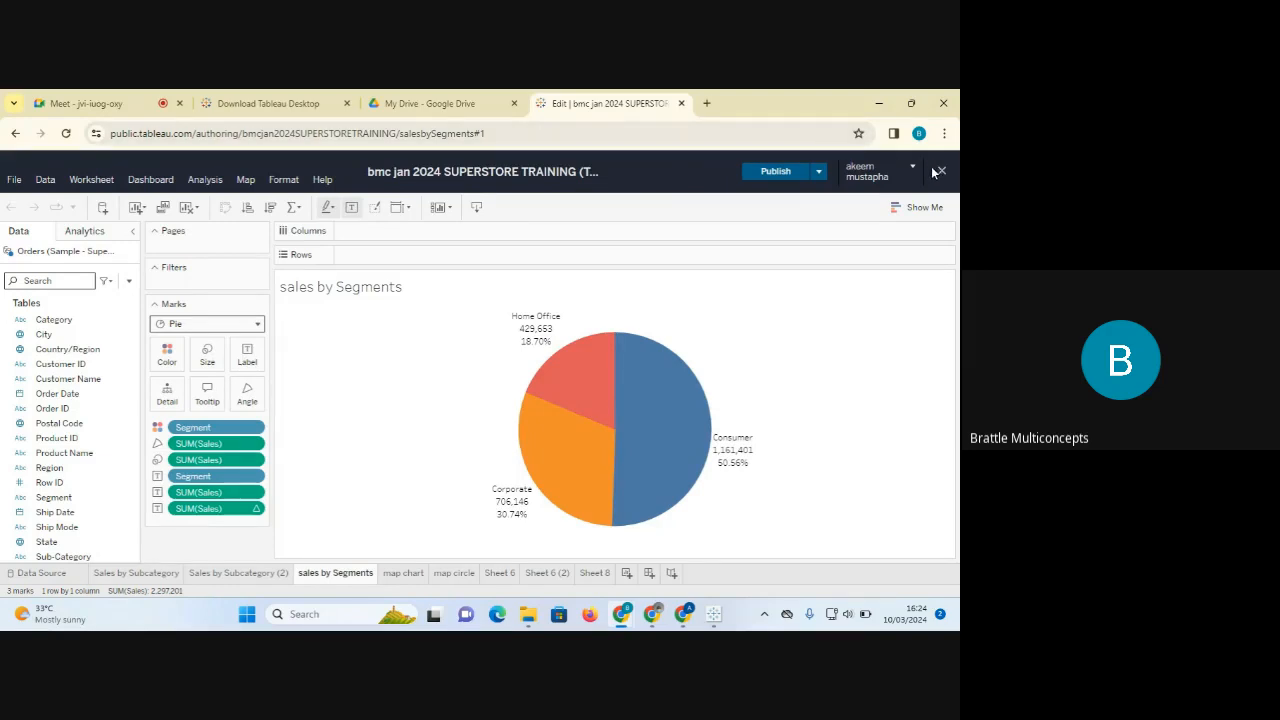
pyautogui.click(16, 134)
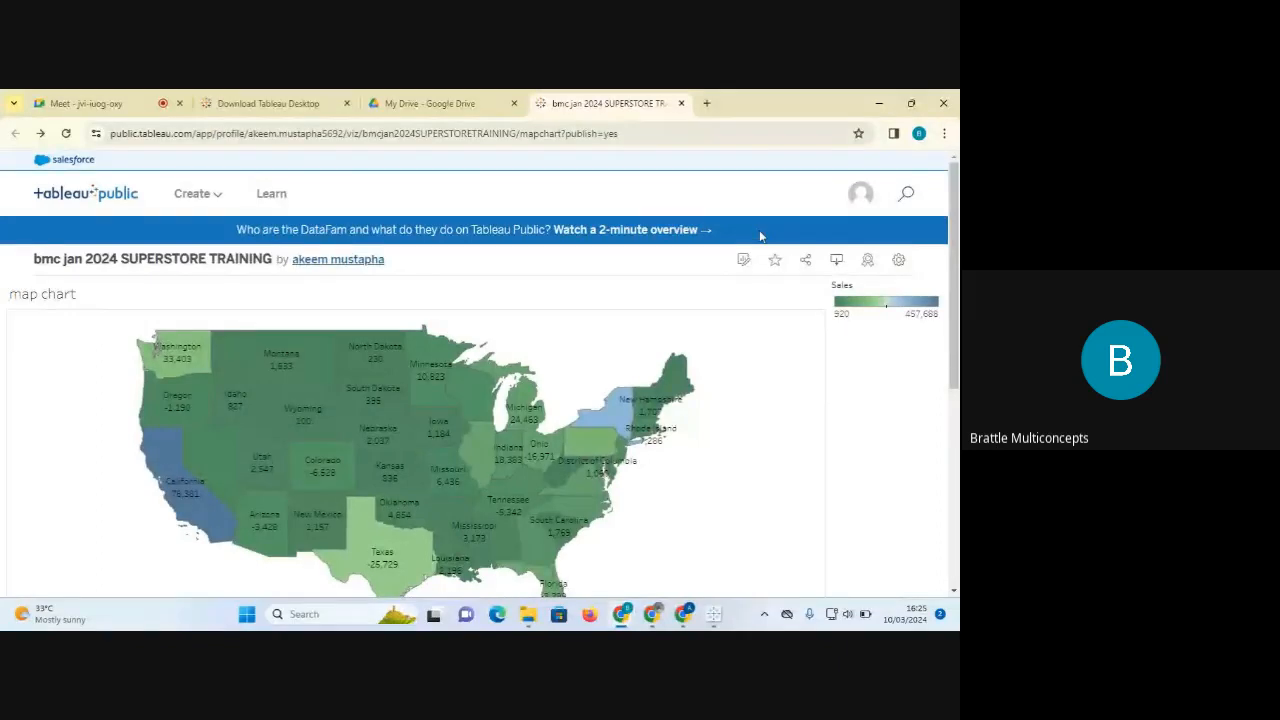
# Turn off 'Show Viz on Profile' in the settings for the bmc jan 2024 SUPERSTORE TRAINING viz.
pyautogui.click(899, 261)
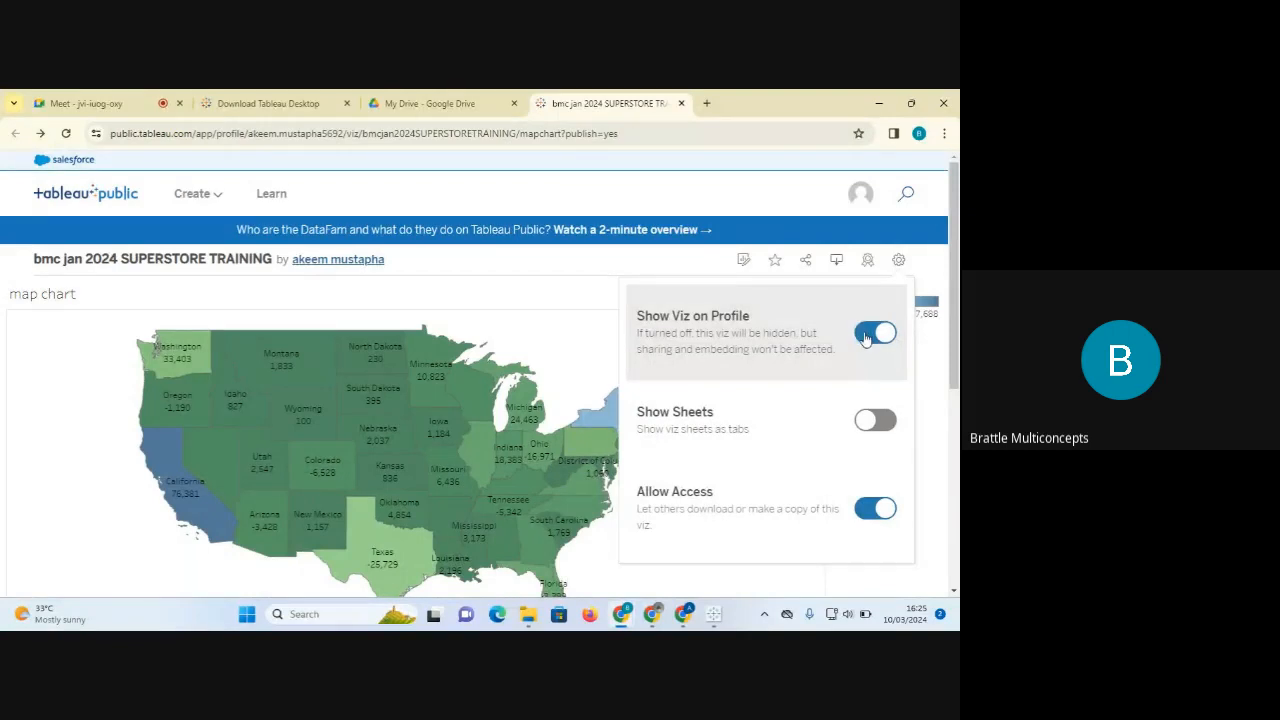
pyautogui.click(898, 261)
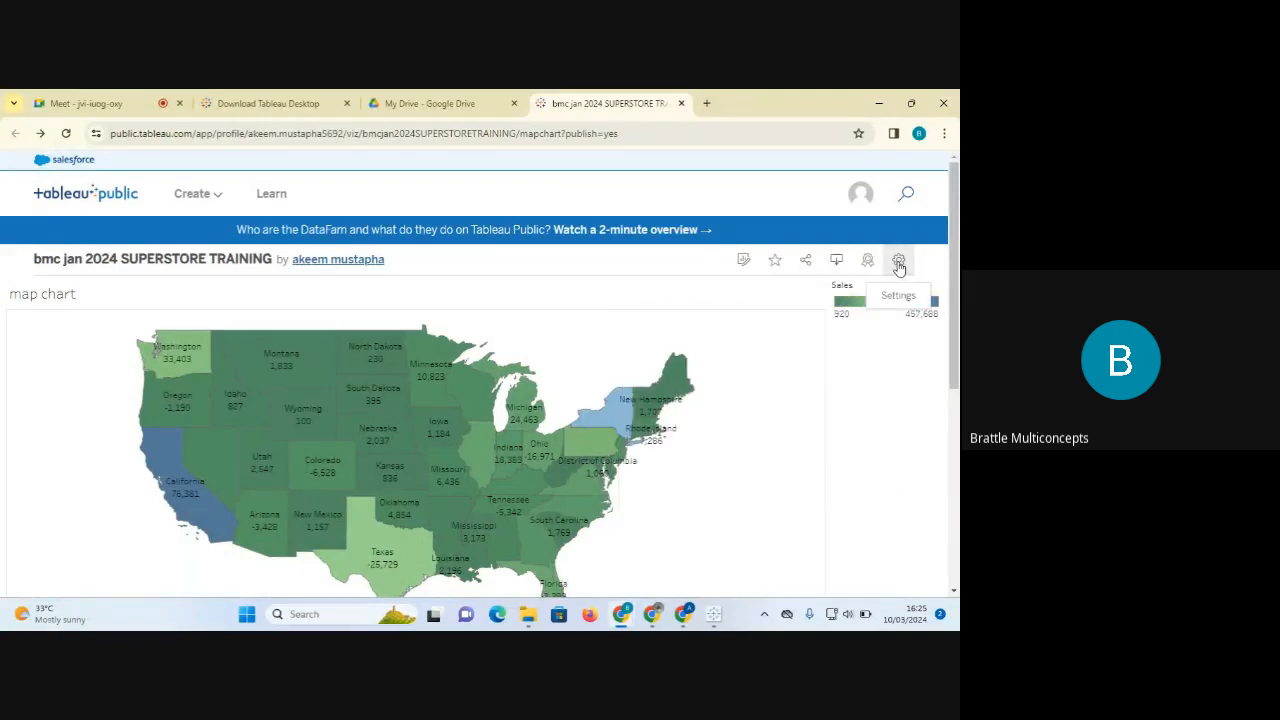
pyautogui.click(898, 262)
pyautogui.click(866, 334)
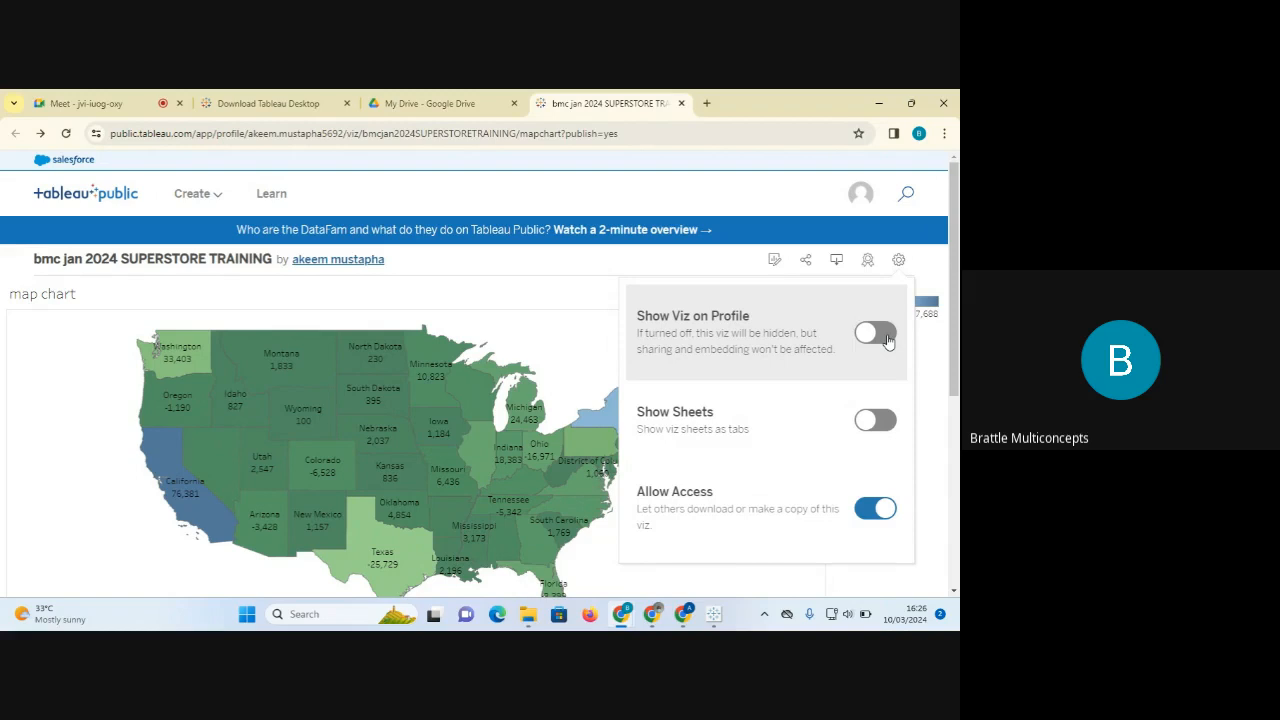
# Switch on Show Viz on Profile for the map chart viz.
pyautogui.click(888, 336)
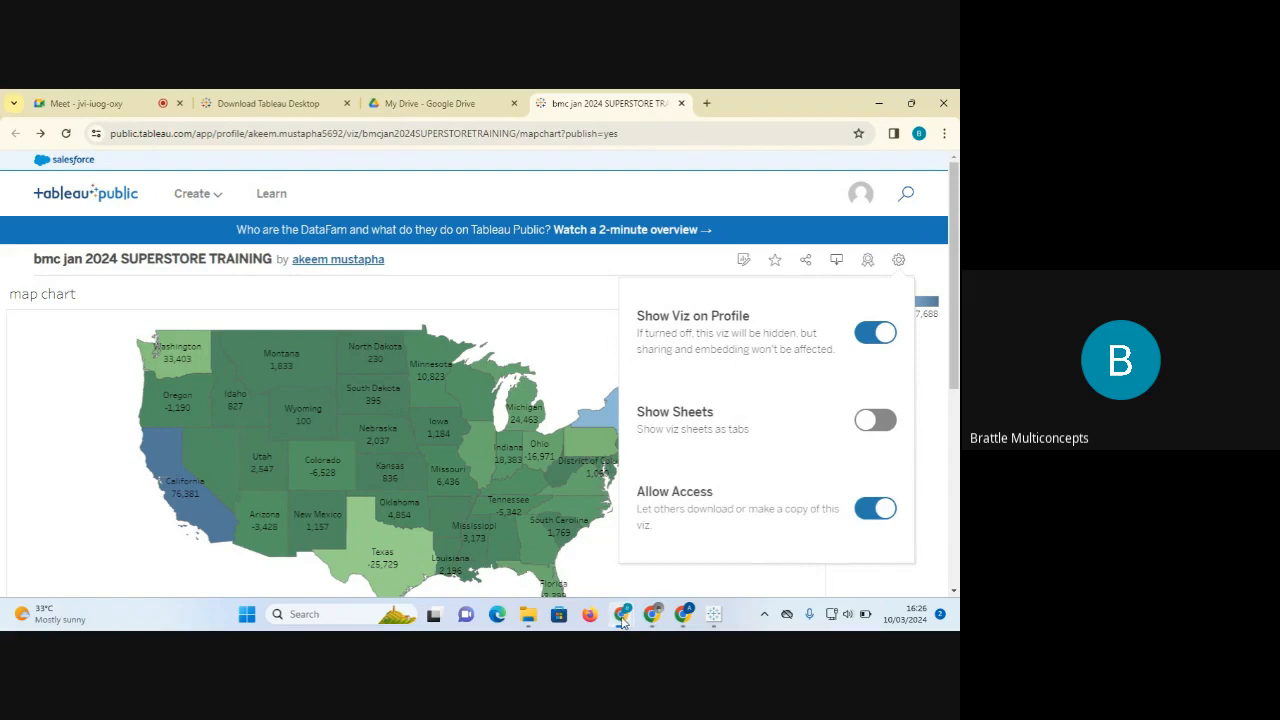
pyautogui.moveTo(622, 620)
pyautogui.moveTo(671, 567)
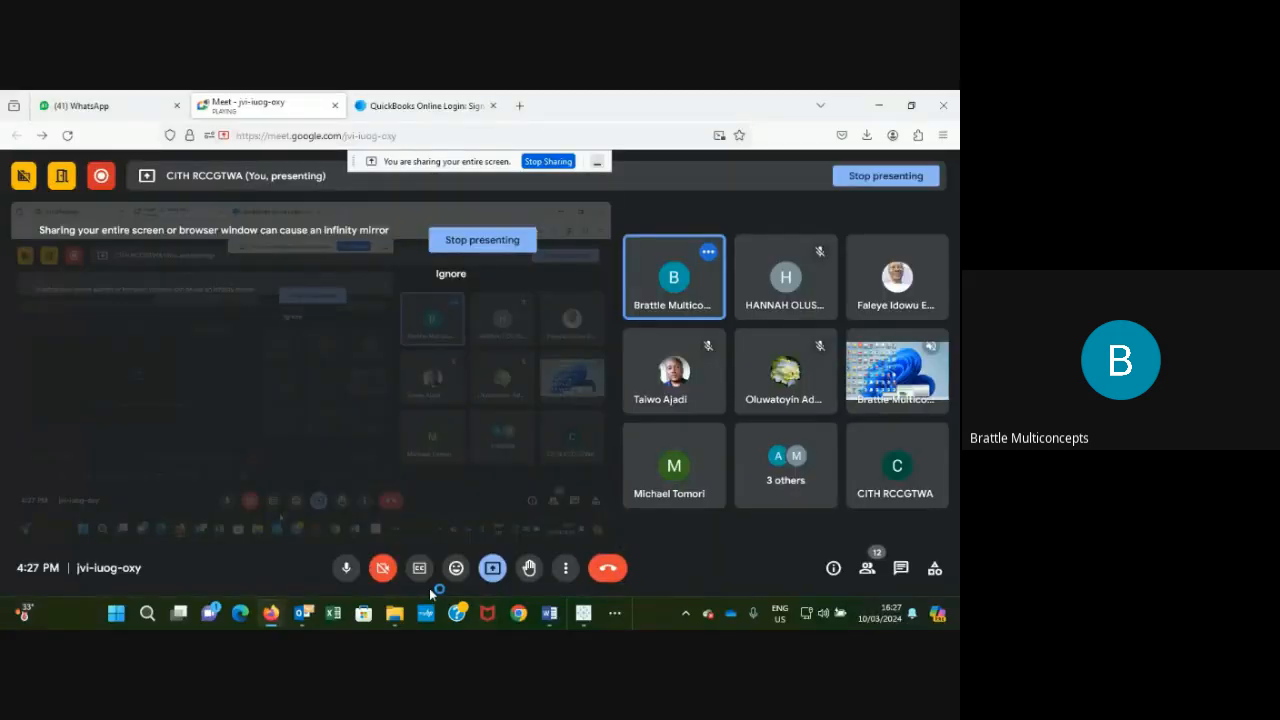
# Share the Tableau Public workbook window in the Meet call instead of the Meet window.
pyautogui.click(585, 617)
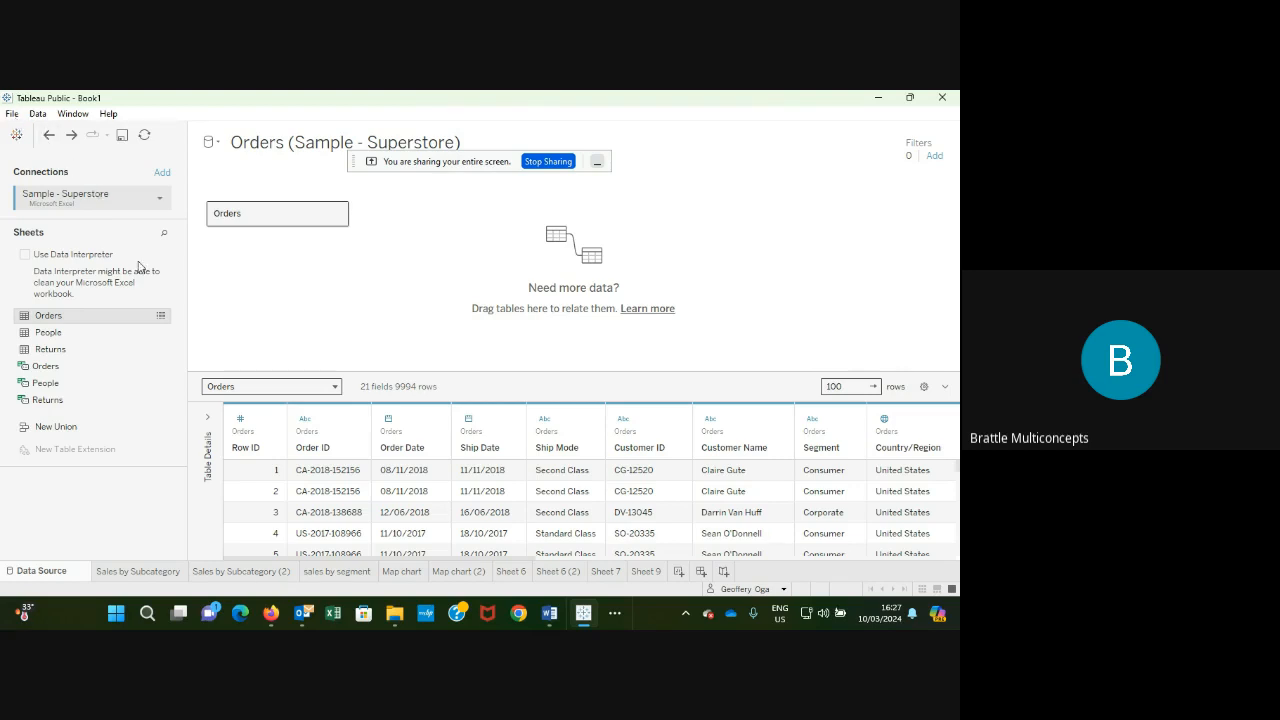
# Open the Sales by Subcategory sheet and choose File > Save to Tableau Public As.
pyautogui.click(139, 572)
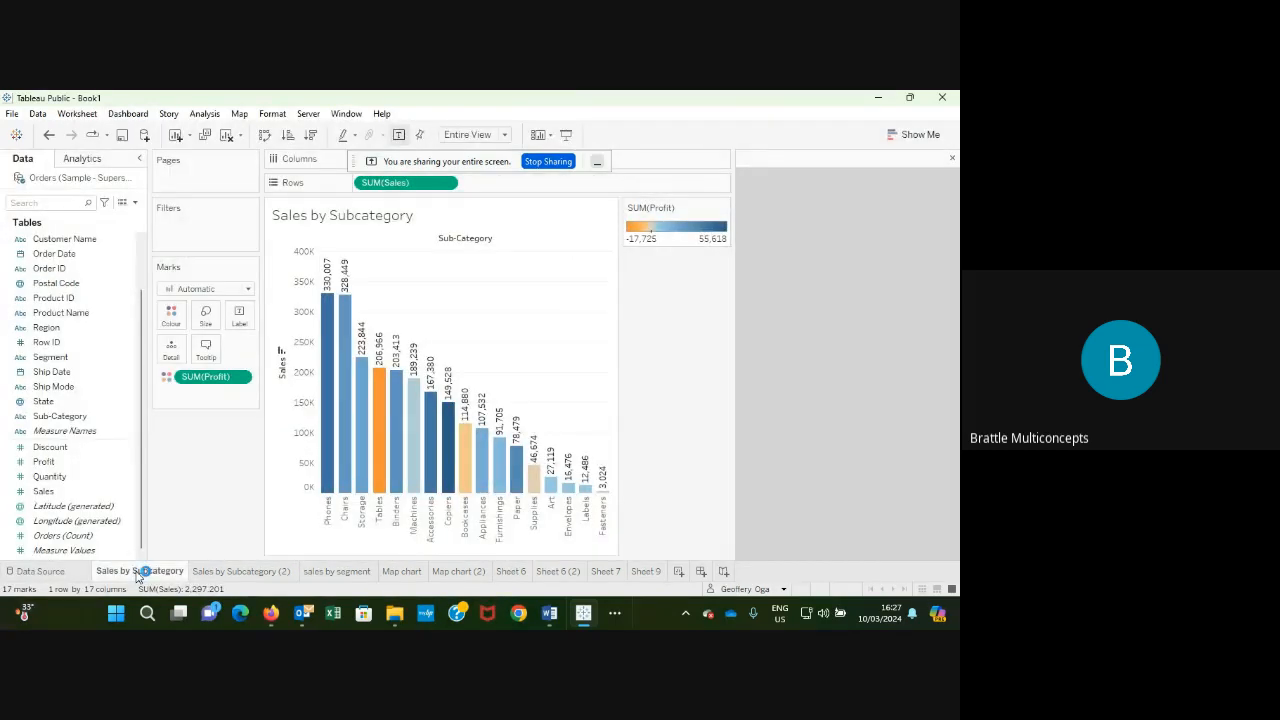
pyautogui.click(12, 116)
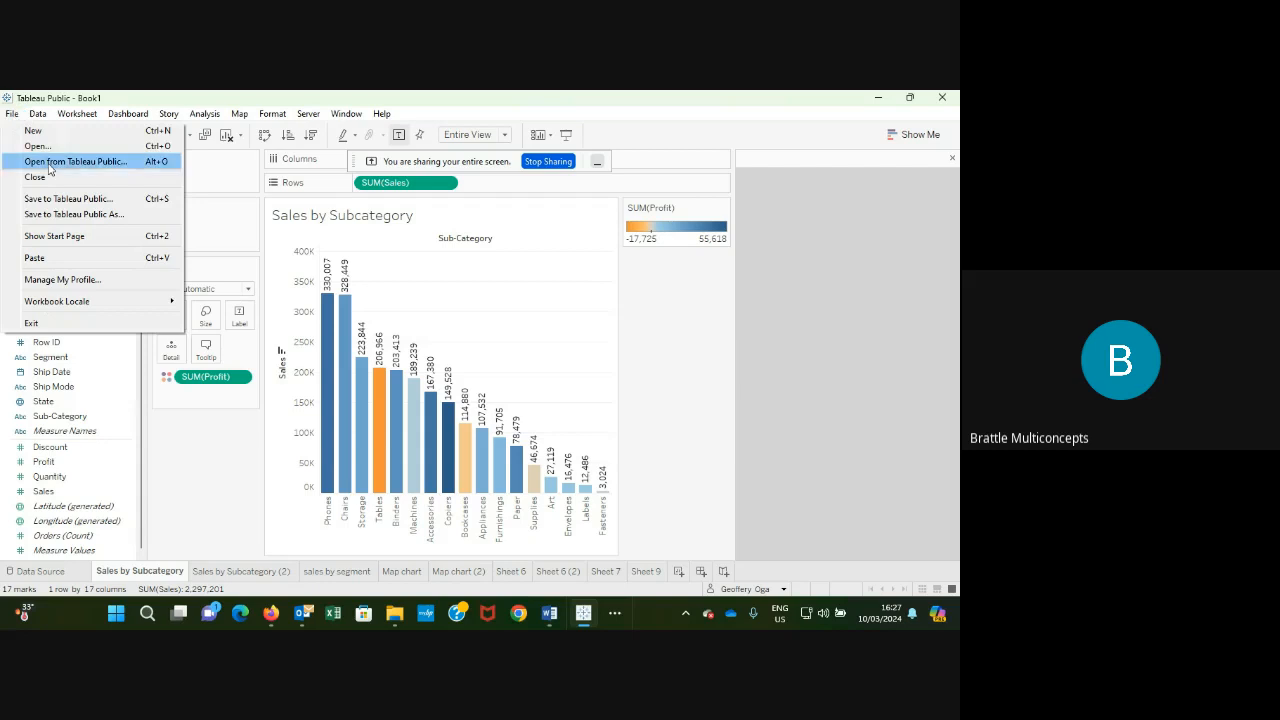
pyautogui.click(67, 214)
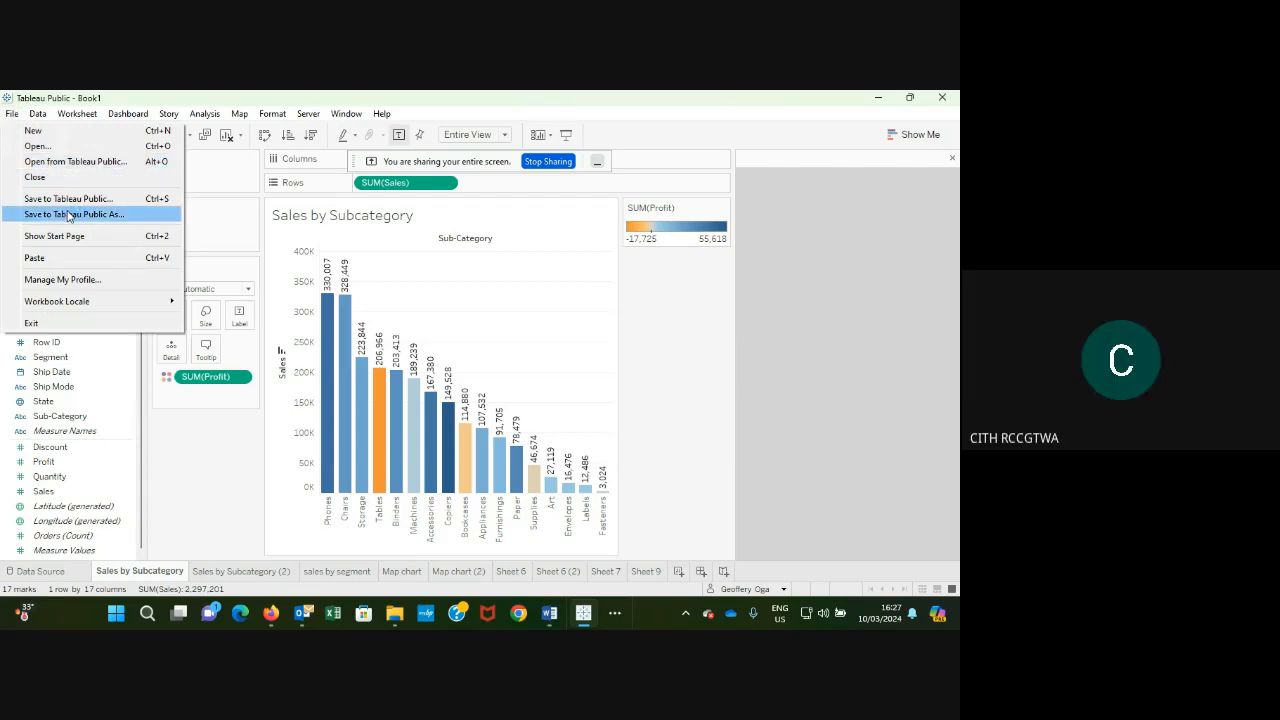
pyautogui.click(67, 214)
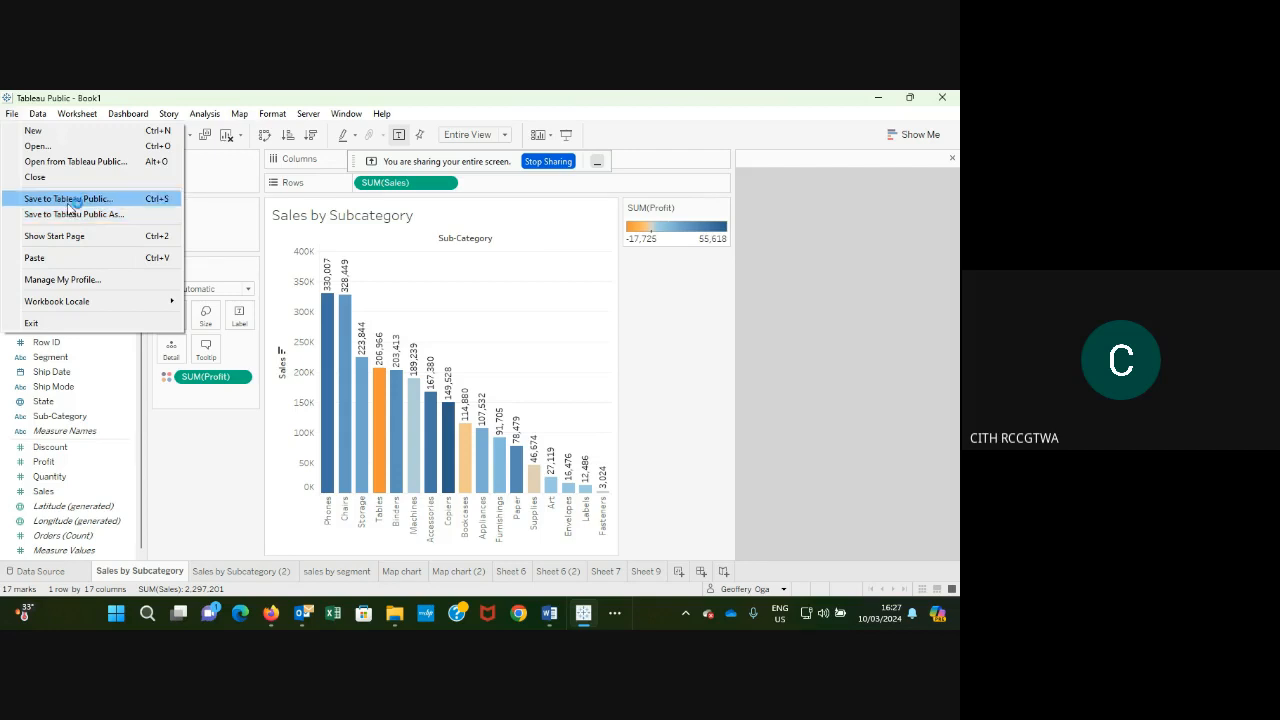
pyautogui.click(80, 219)
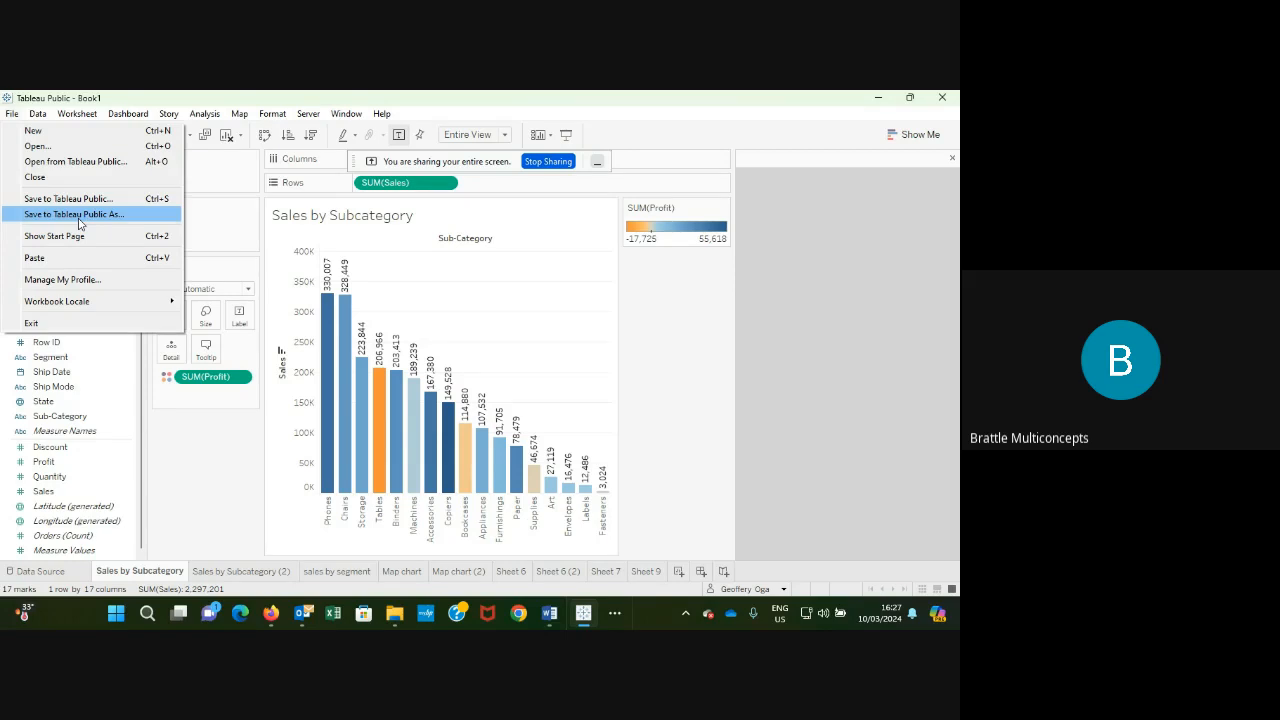
pyautogui.click(79, 219)
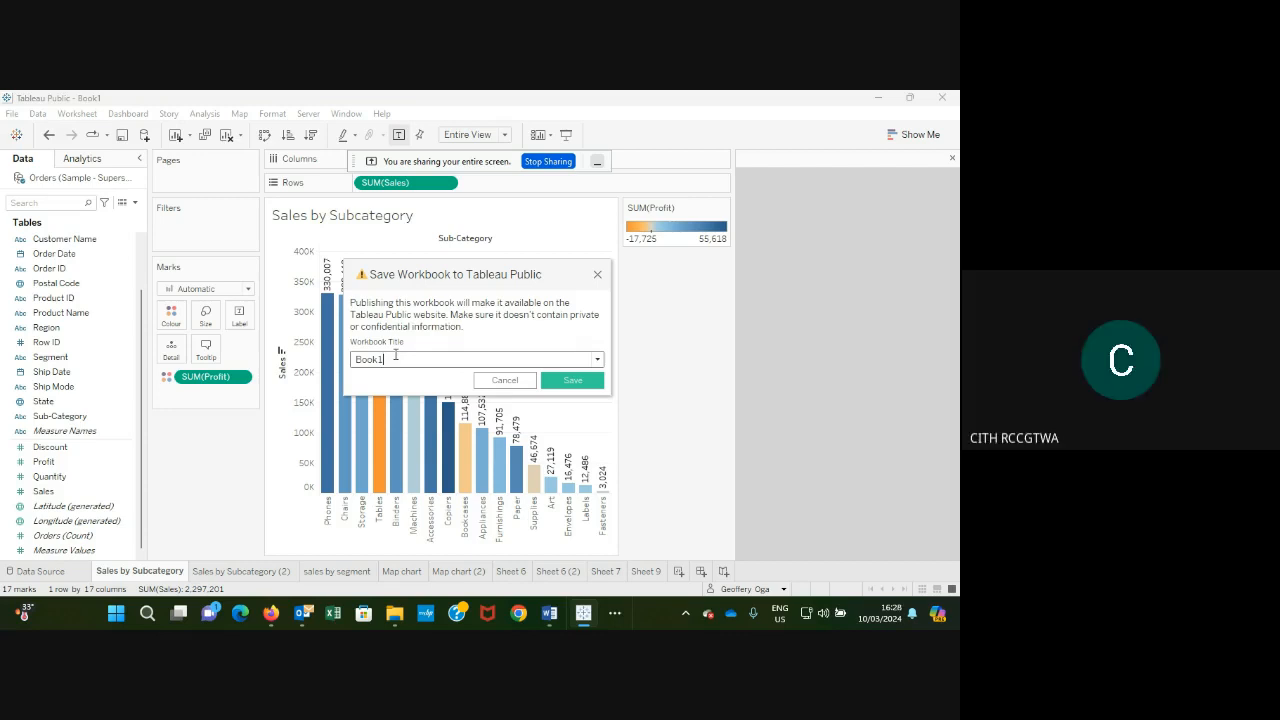
# Title the workbook 'Day 1 lecture' and save it, retrying after dismissing an error.
pyautogui.press('BackSpace')
pyautogui.press('BackSpace')
pyautogui.press('BackSpace')
pyautogui.press('BackSpace')
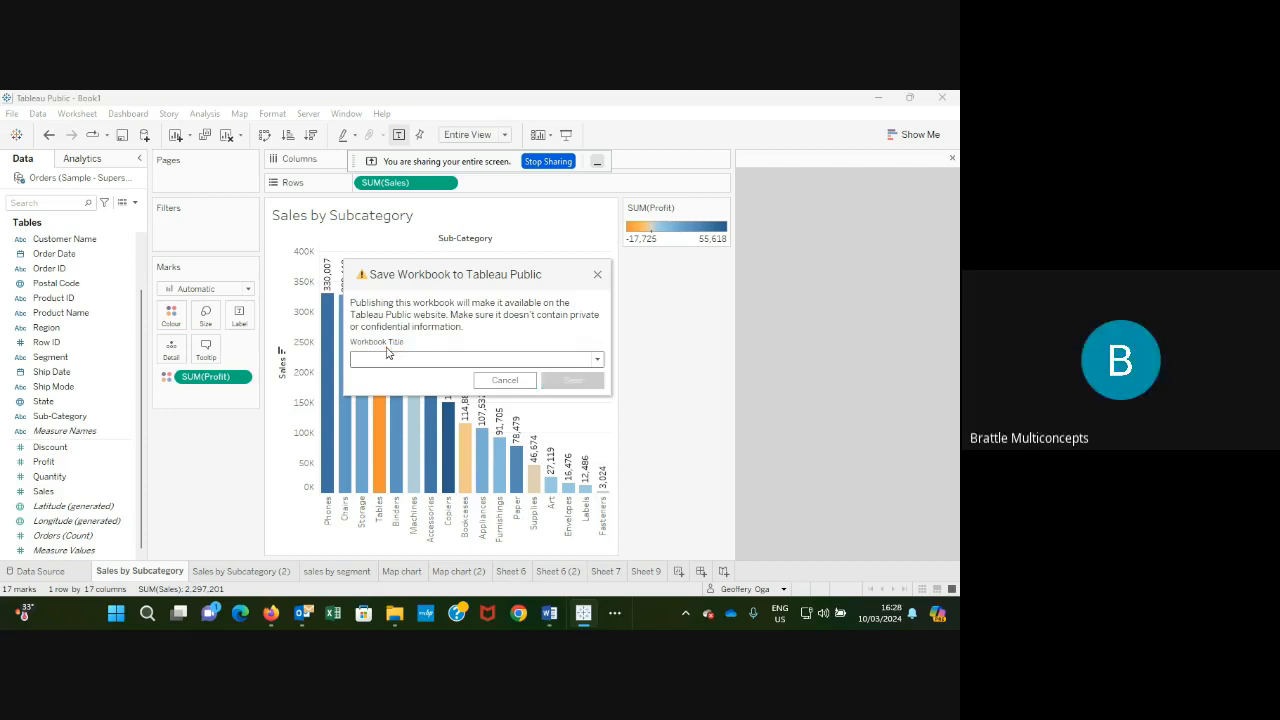
pyautogui.write('Day')
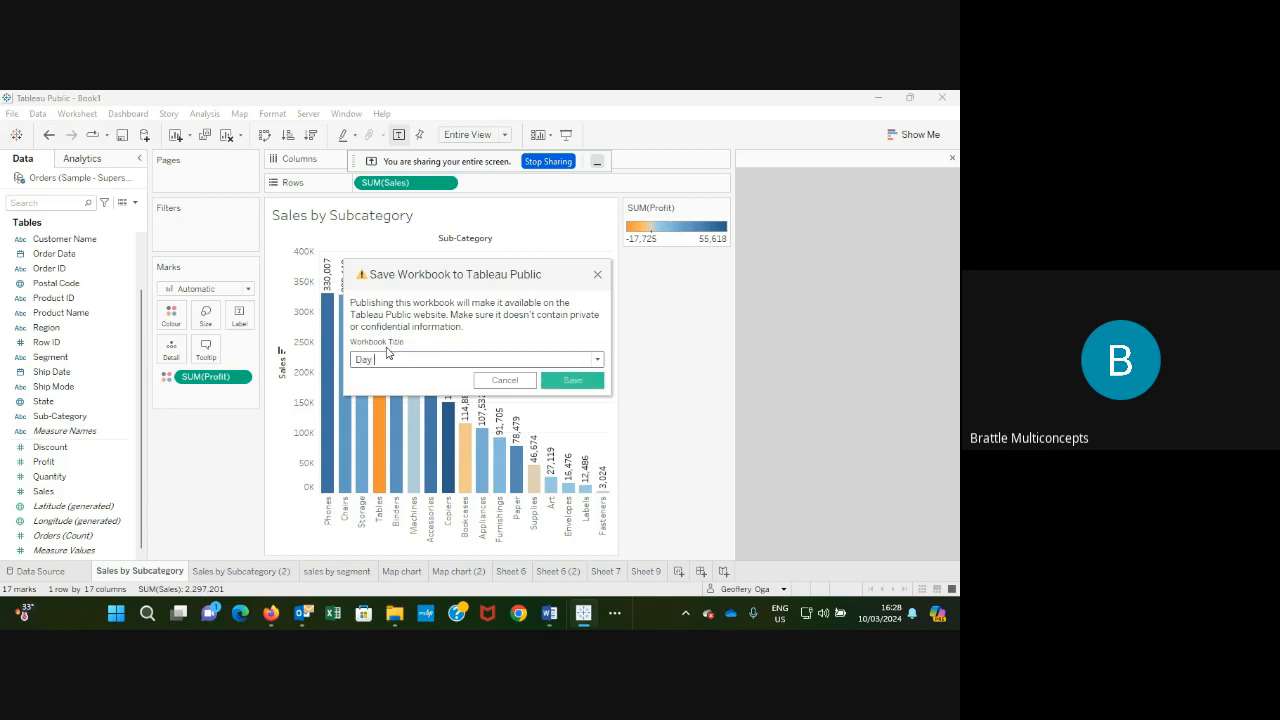
pyautogui.write(' 1 lecture')
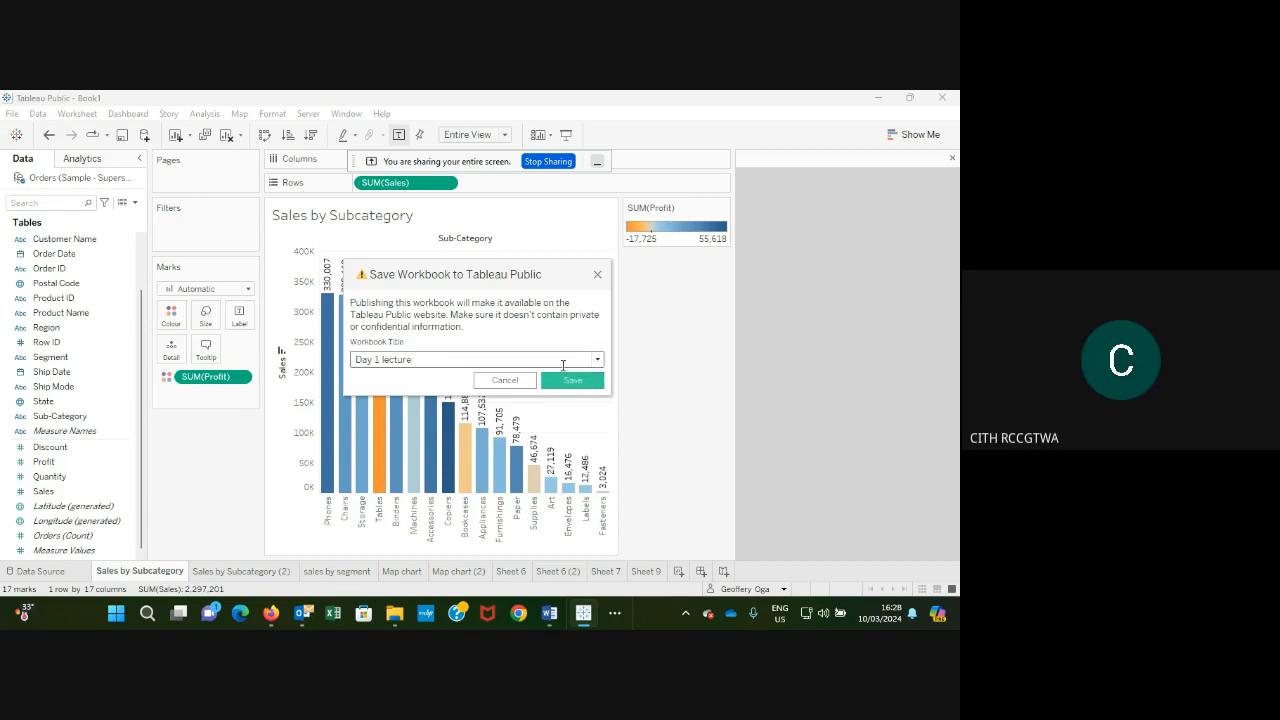
pyautogui.click(598, 361)
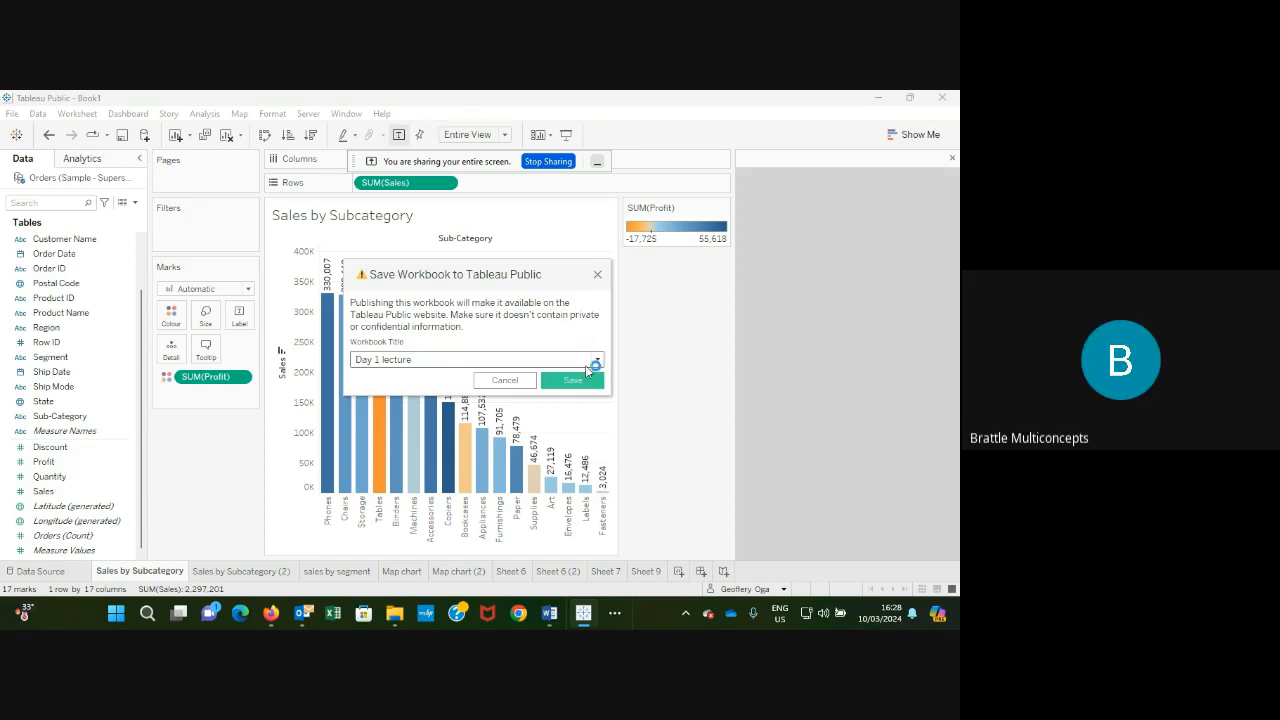
pyautogui.click(578, 383)
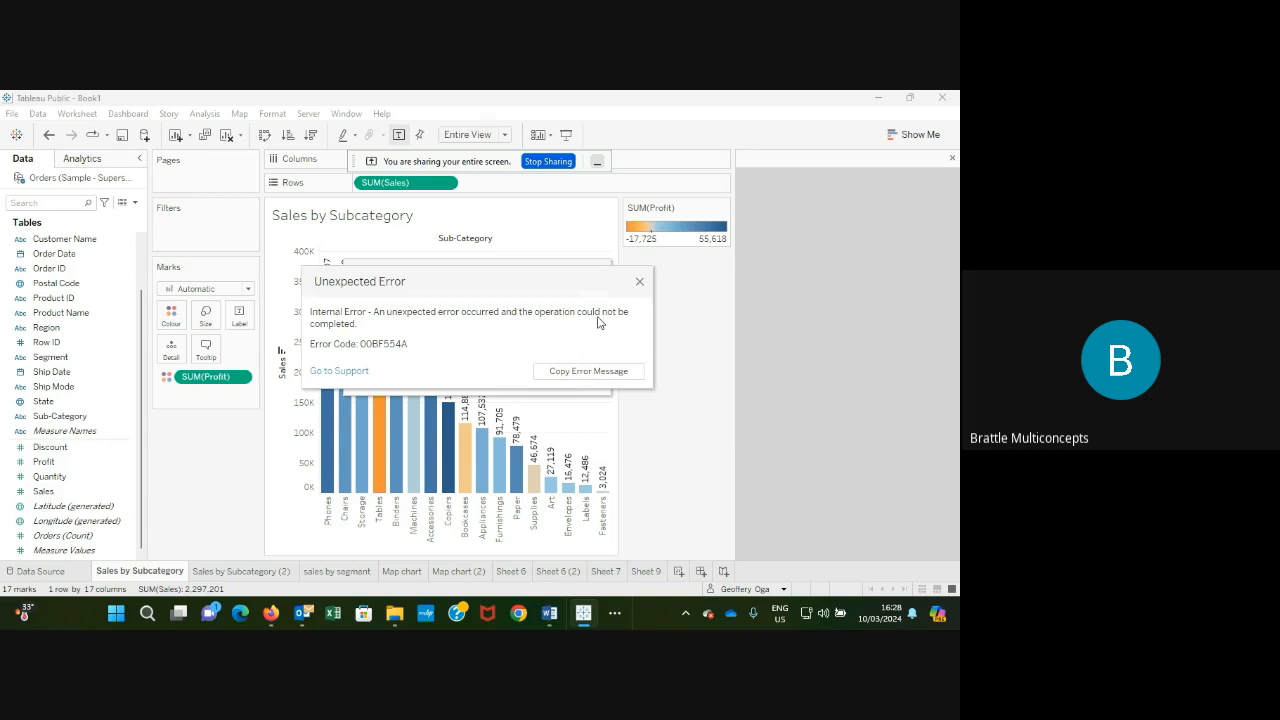
pyautogui.click(641, 282)
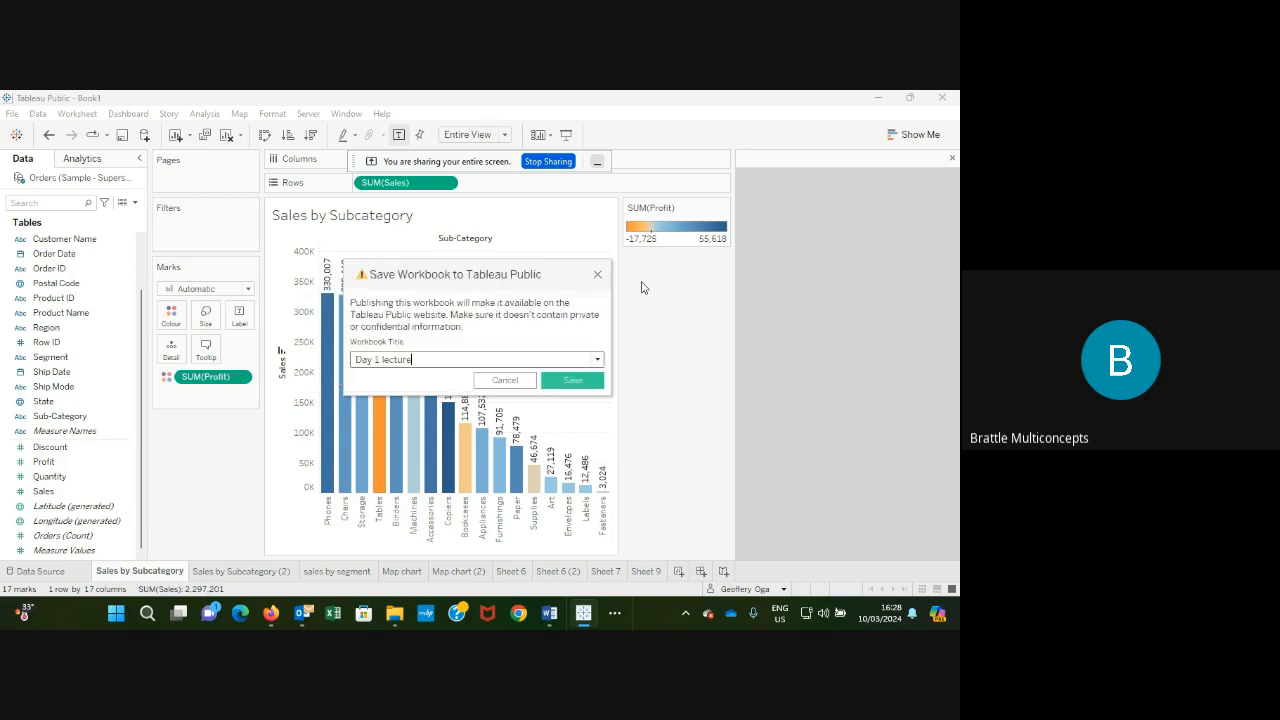
pyautogui.click(572, 386)
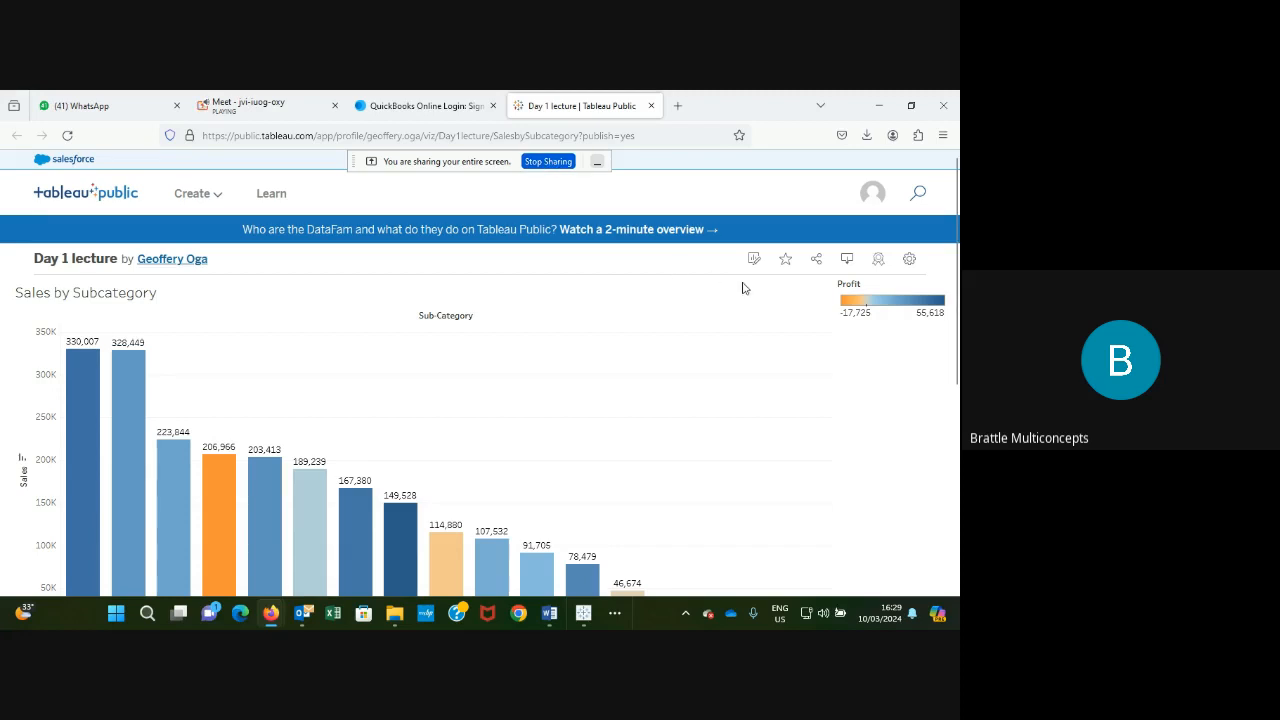
# Go to My Profile from the account avatar menu.
pyautogui.click(870, 198)
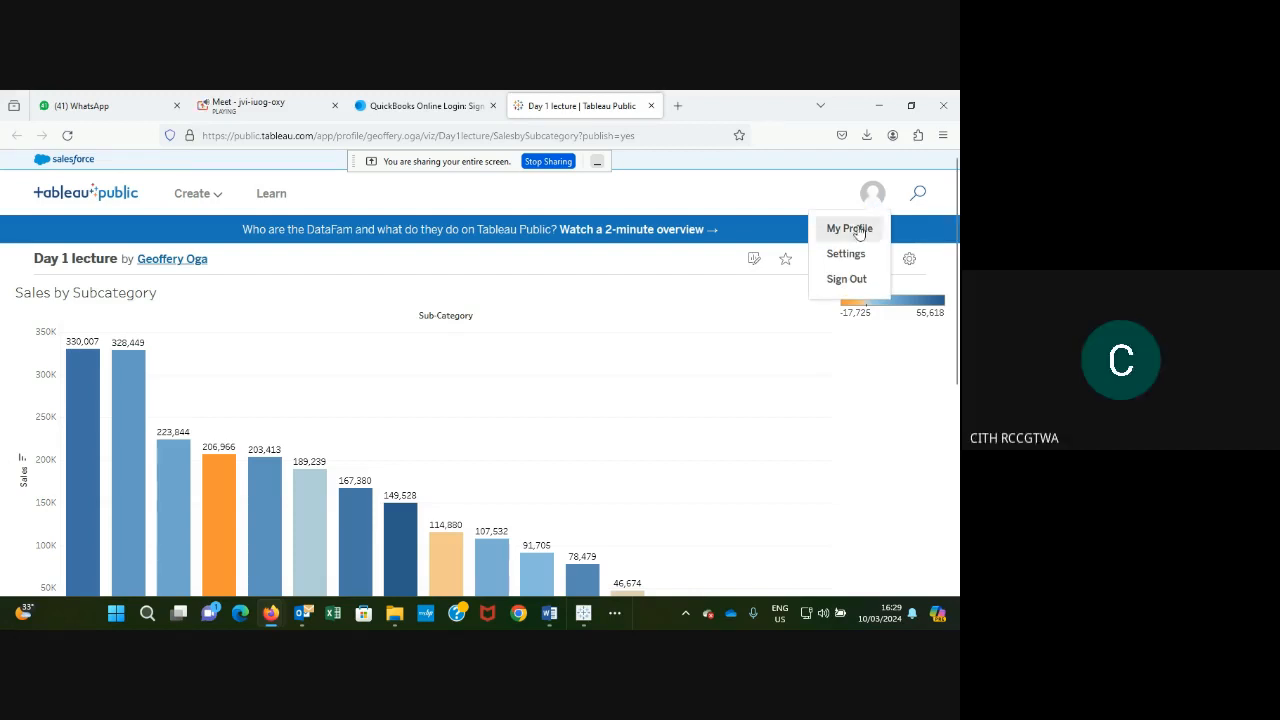
pyautogui.click(857, 230)
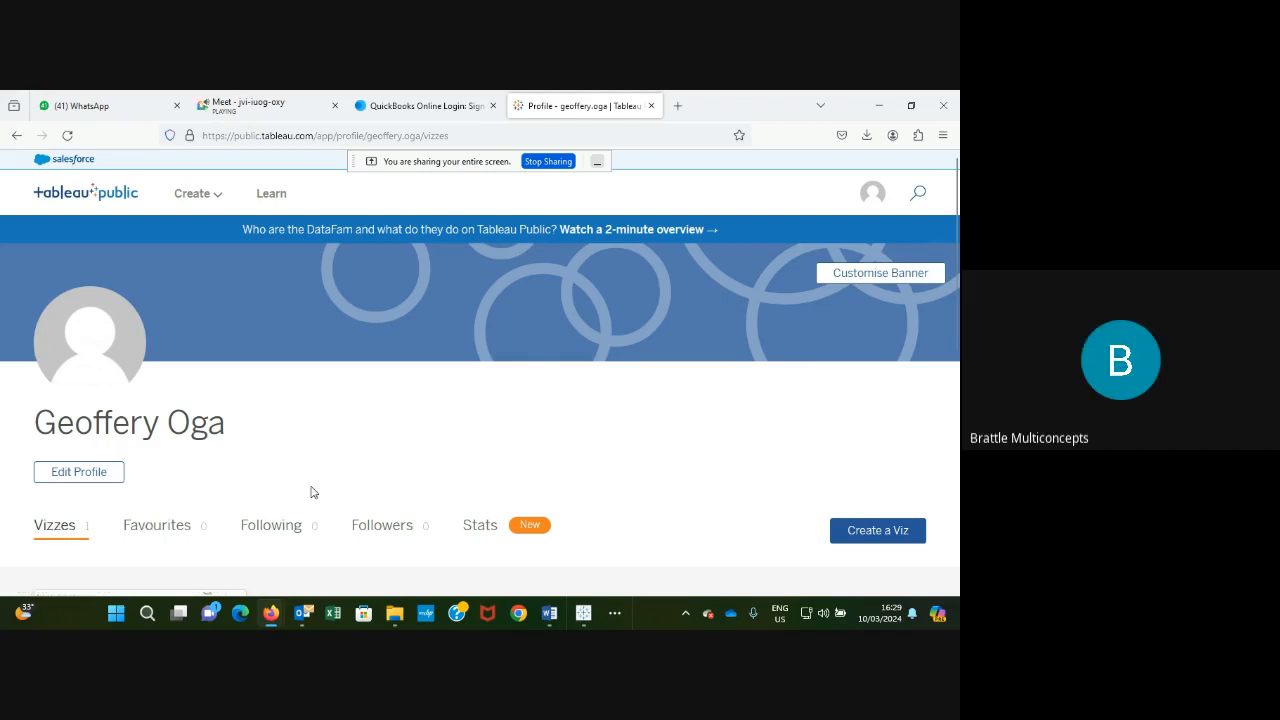
# Scroll to the Day 1 lecture card and open its More Actions menu.
pyautogui.moveTo(955, 338); pyautogui.dragTo(957, 478)
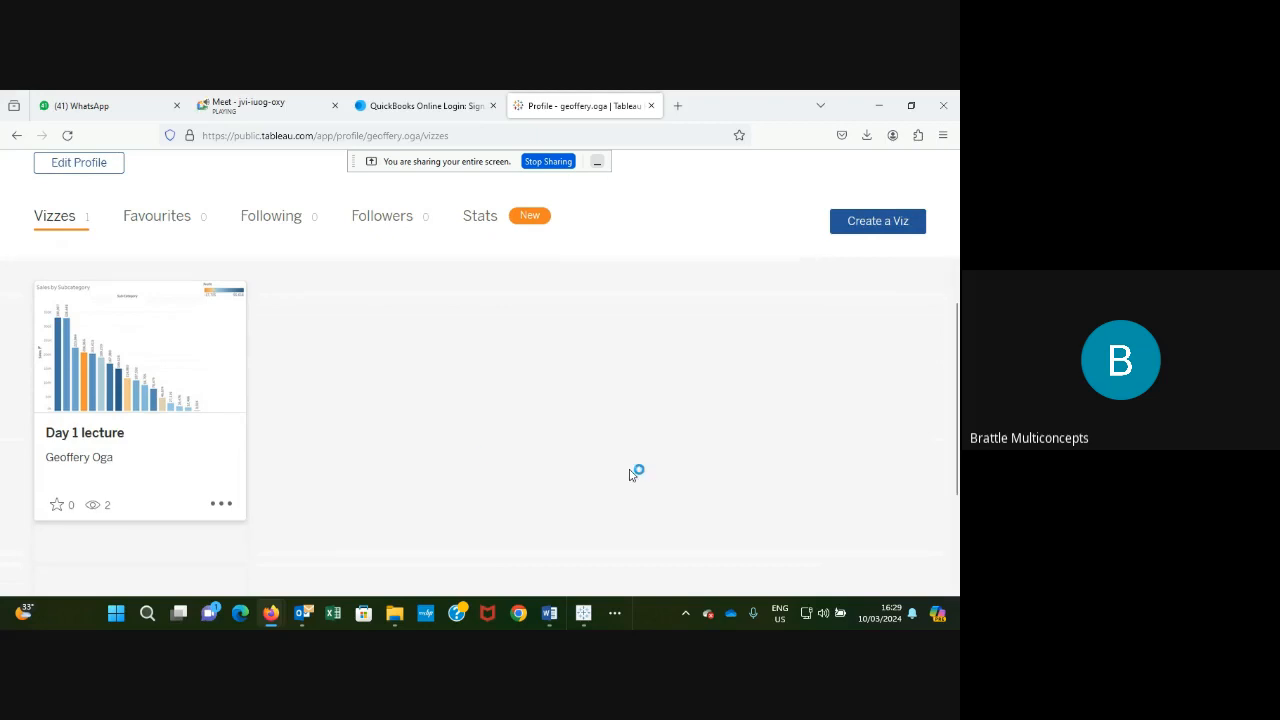
pyautogui.click(224, 507)
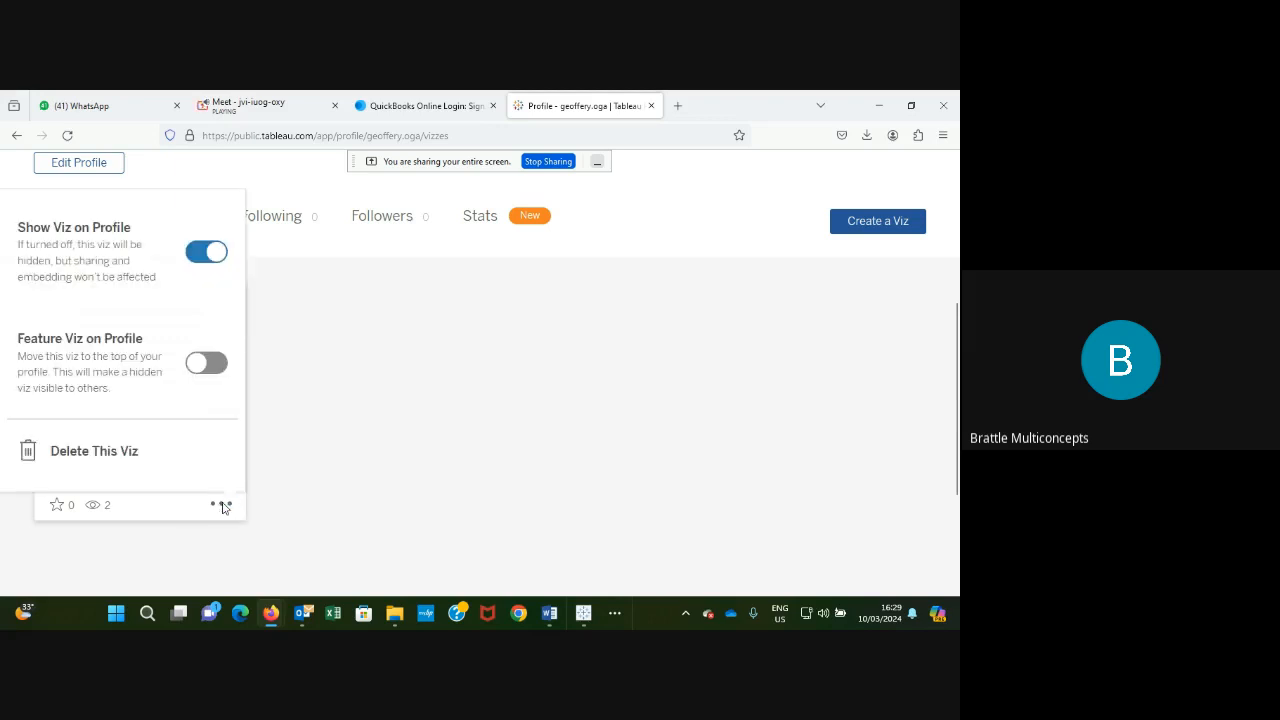
pyautogui.click(346, 443)
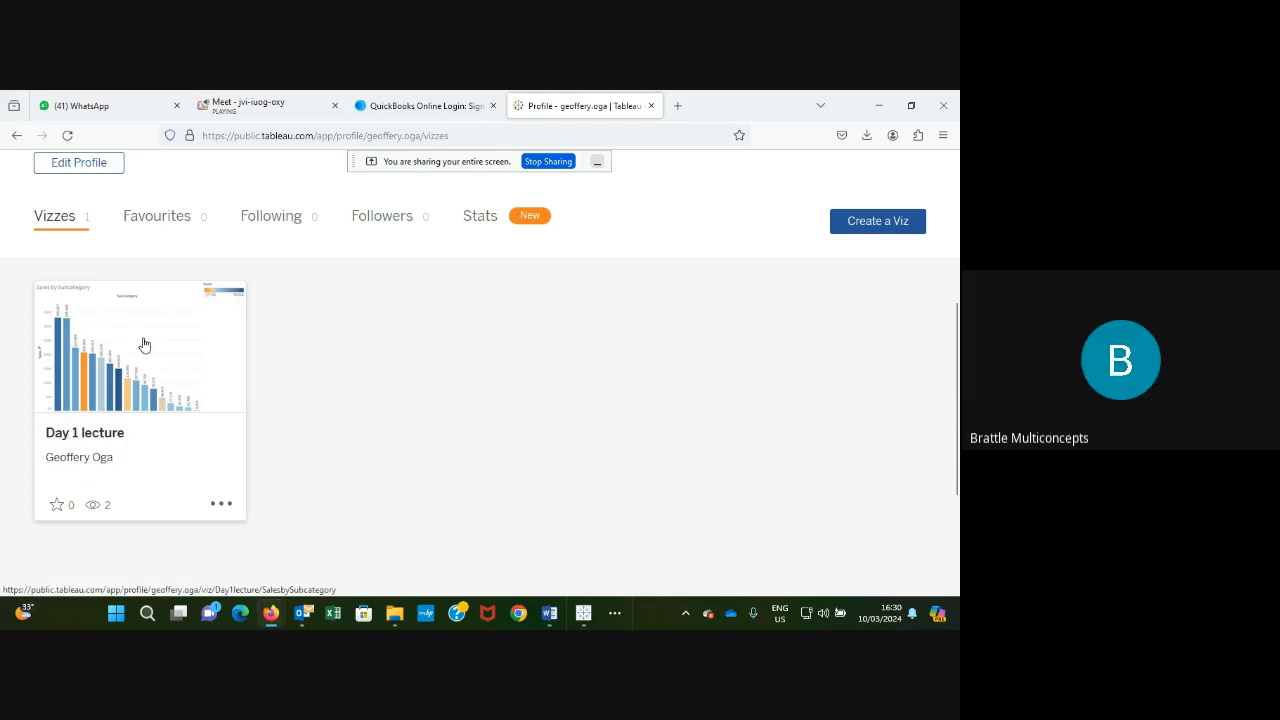
pyautogui.click(228, 505)
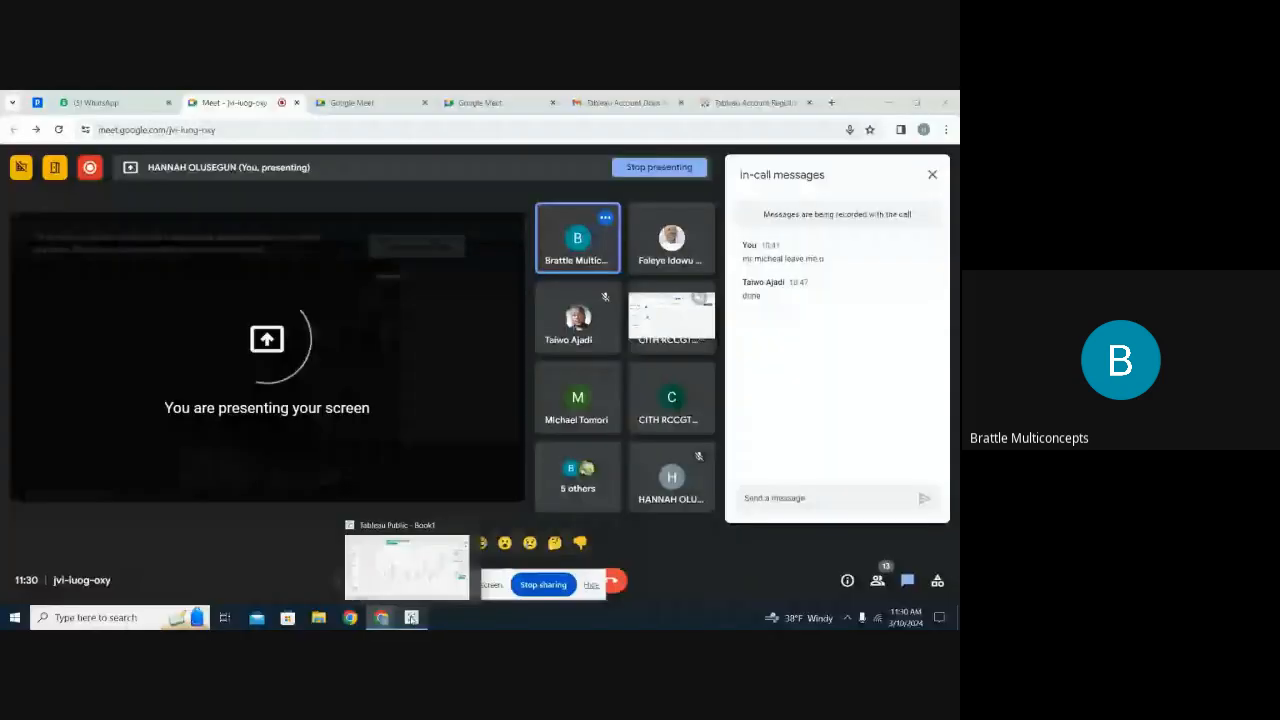
# Bring the Tableau Public window with its sign-in dialog to the front.
pyautogui.click(411, 618)
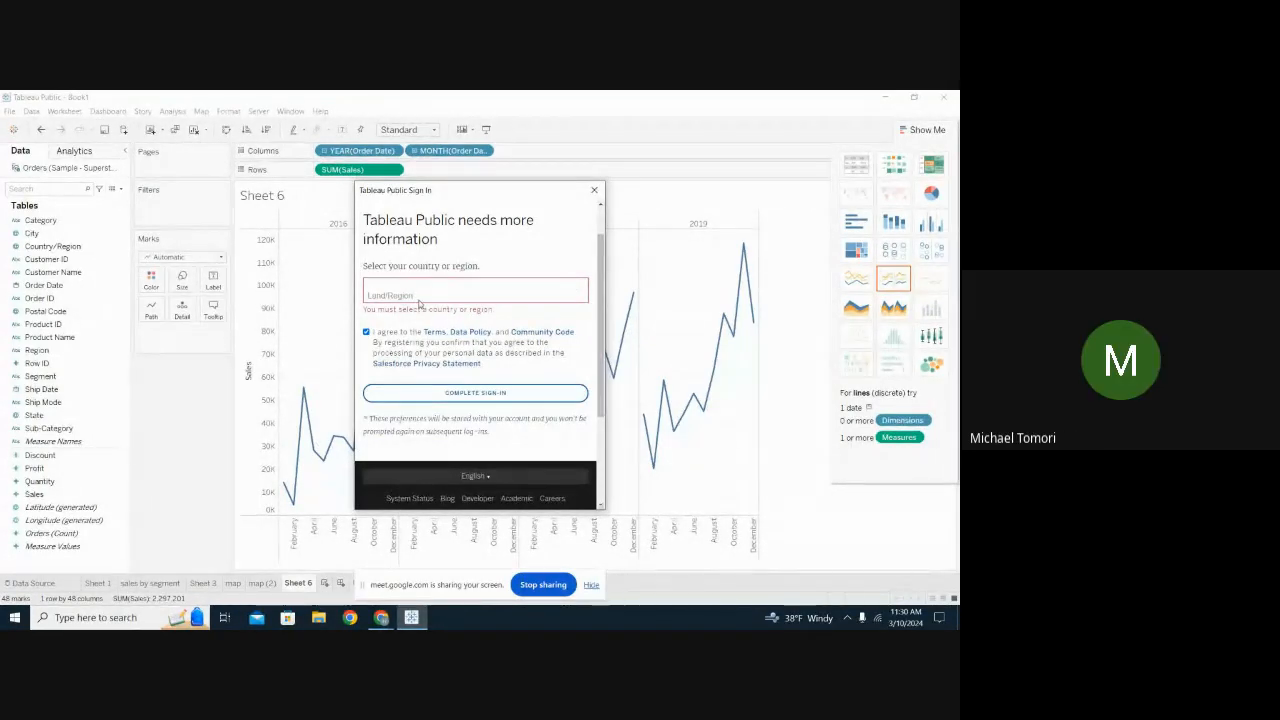
# Pick United States from the sign-in dialog's Land/Region list.
pyautogui.click(384, 294)
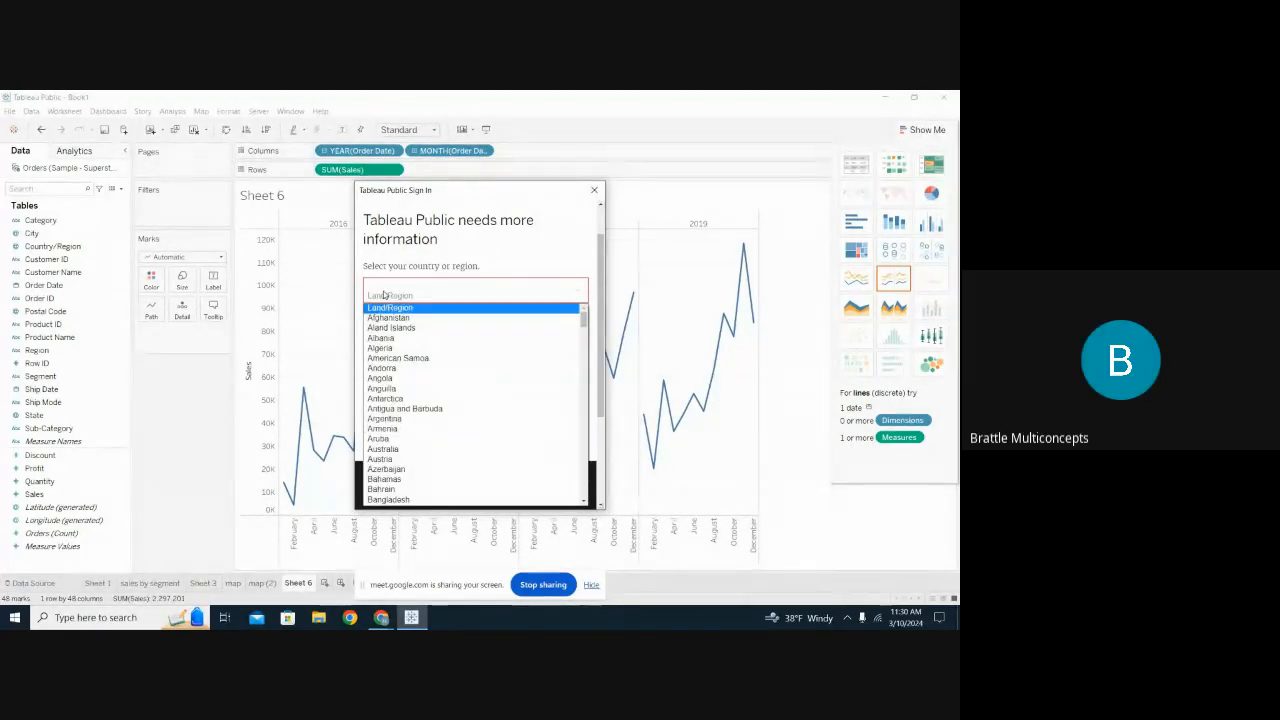
pyautogui.scroll(-3, 384, 294)
pyautogui.scroll(3, 384, 294)
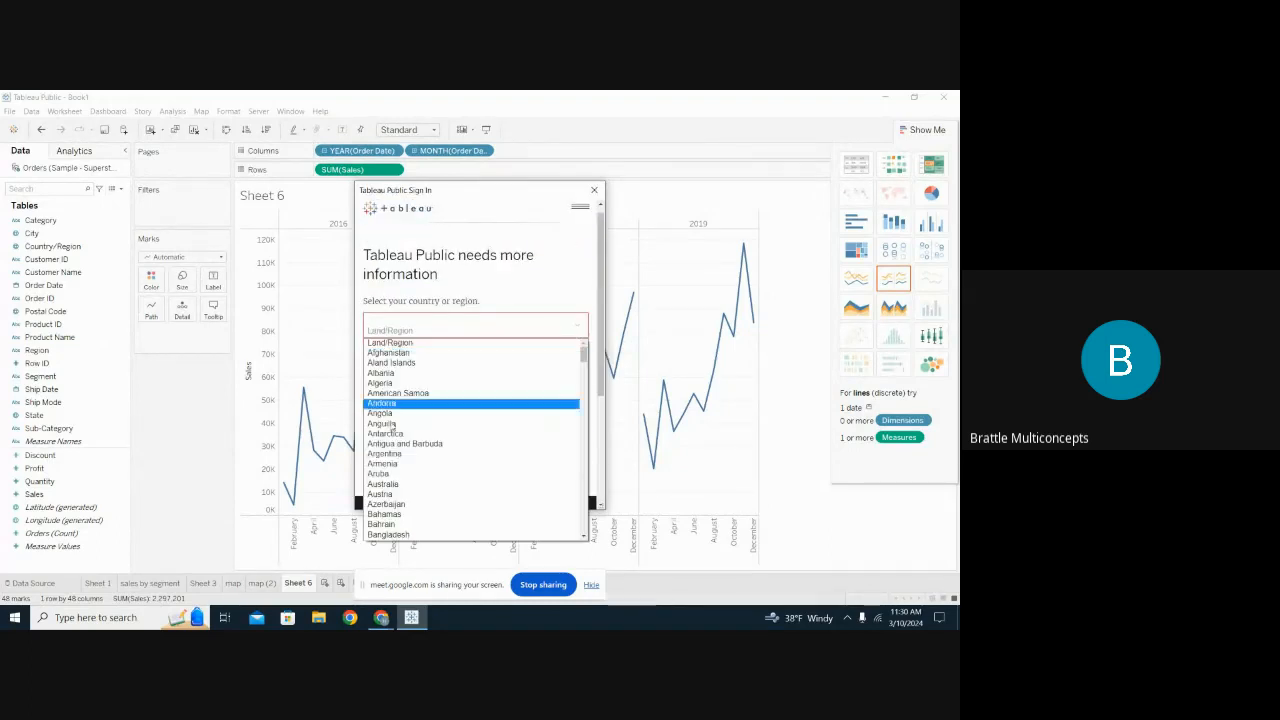
pyautogui.scroll(-15, 391, 437)
pyautogui.scroll(-15, 391, 437)
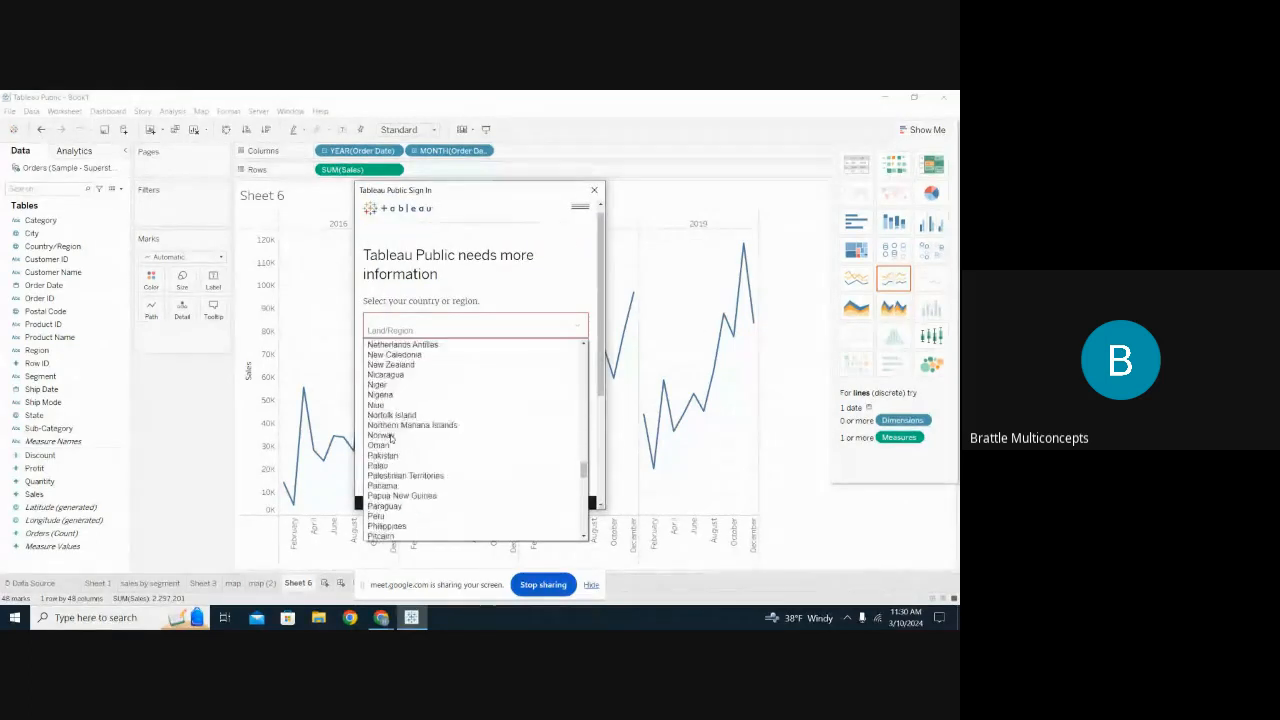
pyautogui.scroll(1, 391, 437)
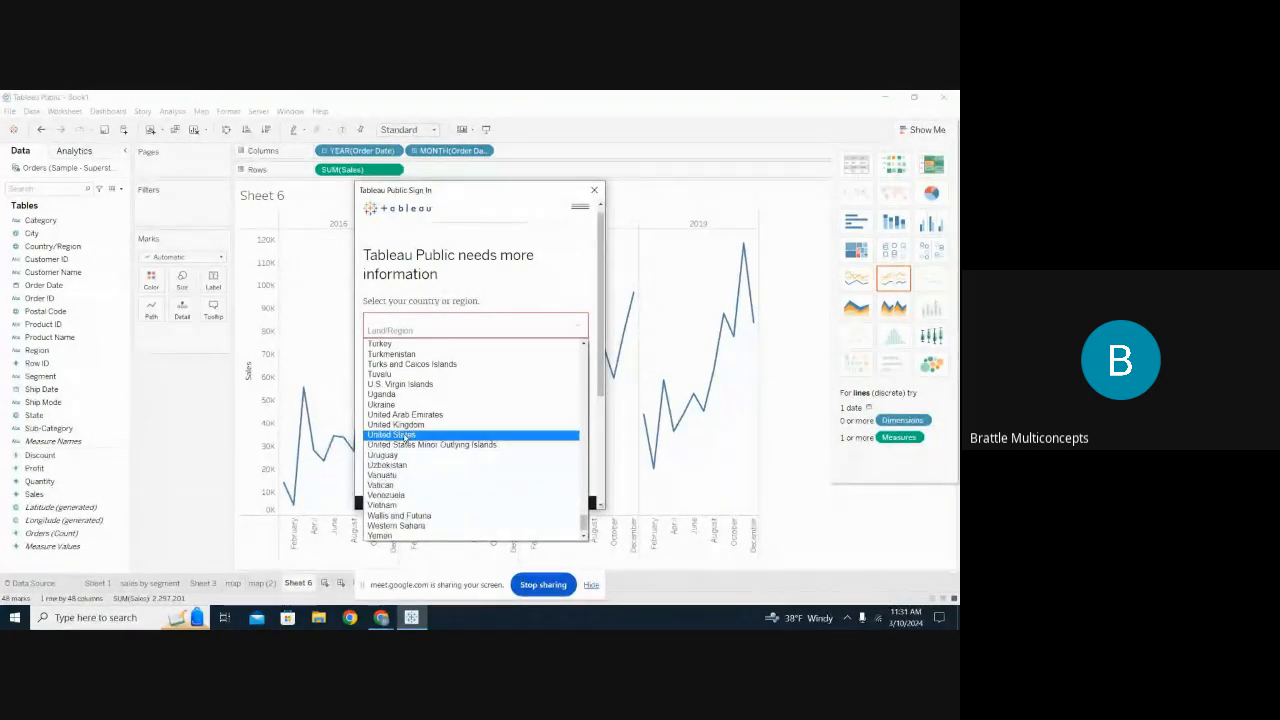
pyautogui.click(405, 437)
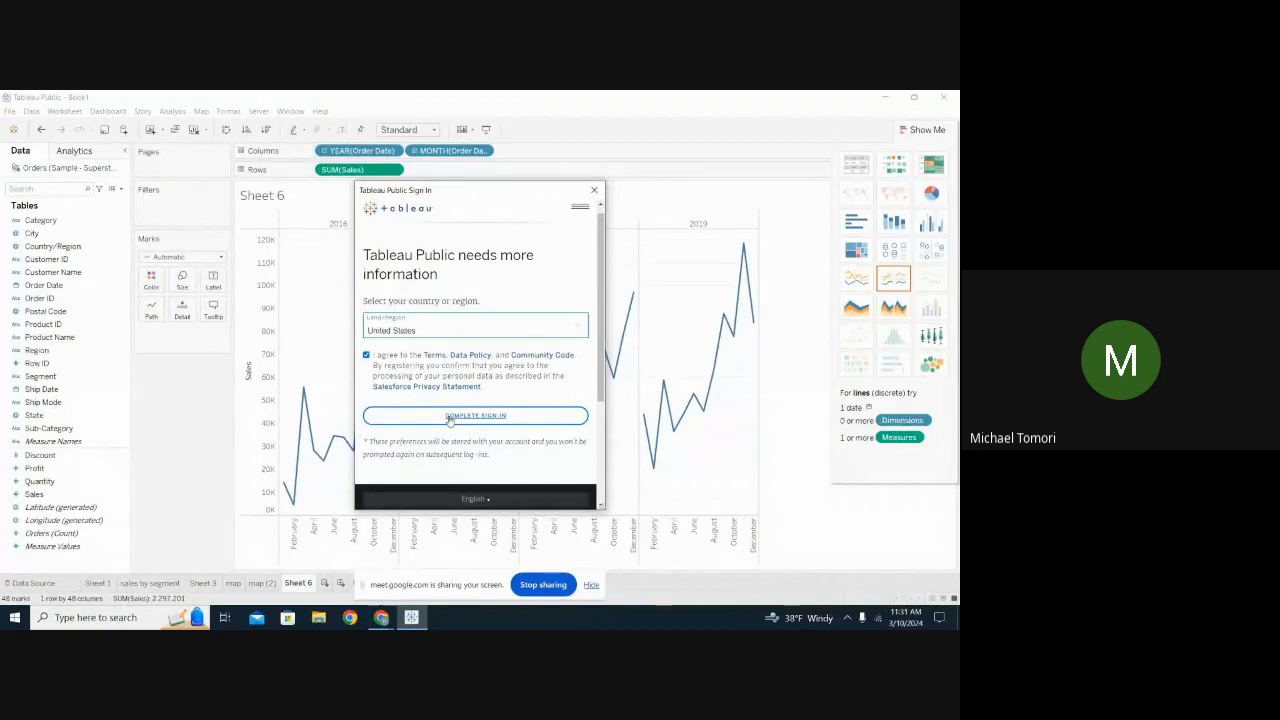
# Complete sign-in and resend the activation e-mail to the account's e-mail address.
pyautogui.click(445, 418)
pyautogui.click(445, 418)
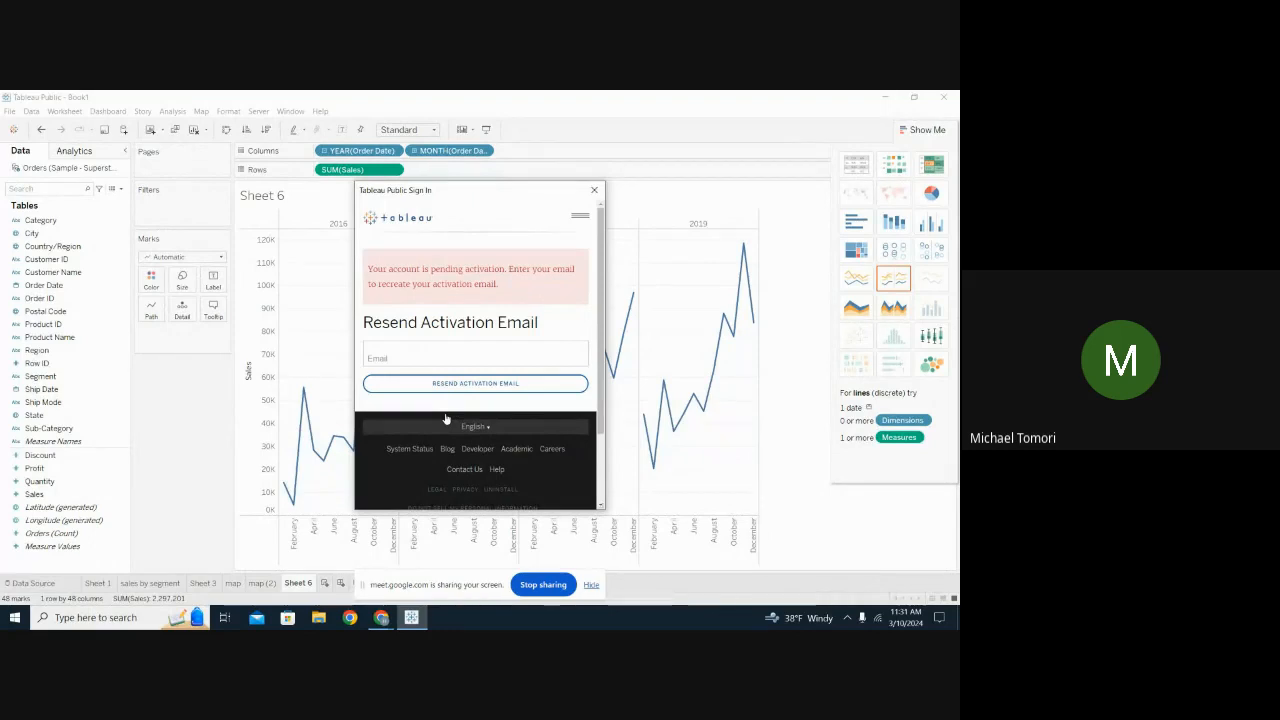
pyautogui.click(408, 352)
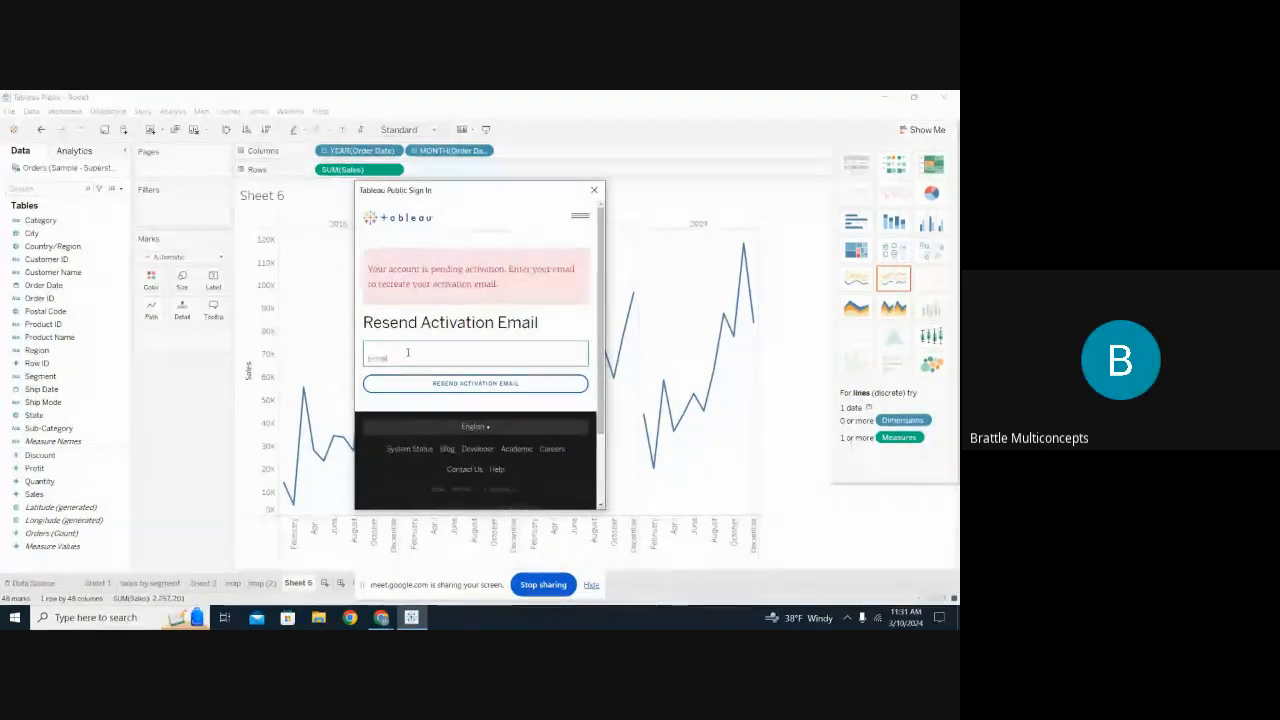
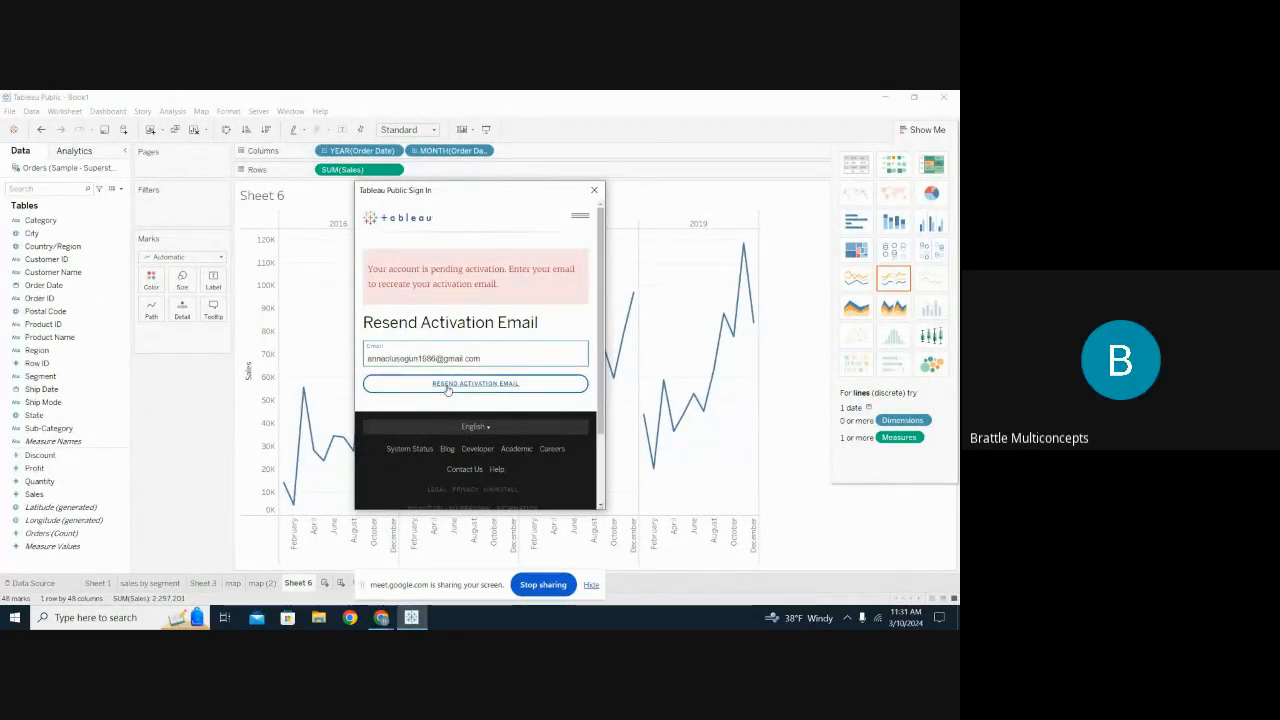
pyautogui.click(447, 384)
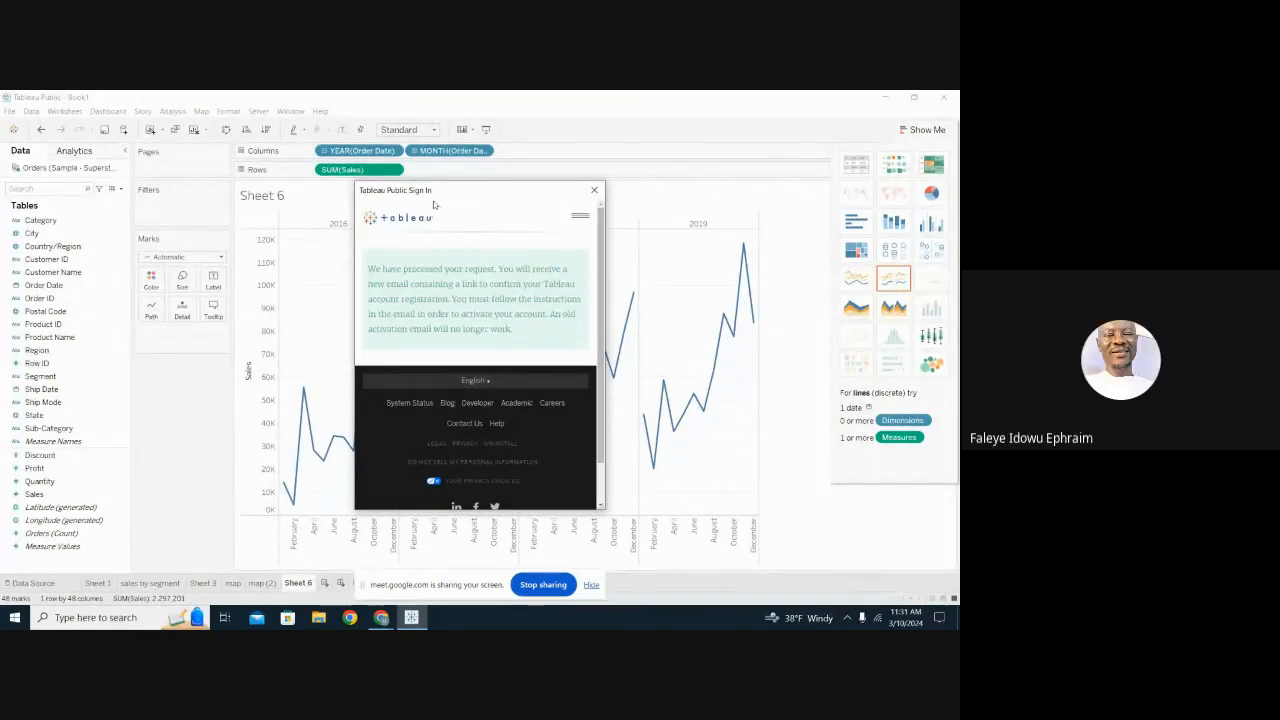
pyautogui.click(381, 617)
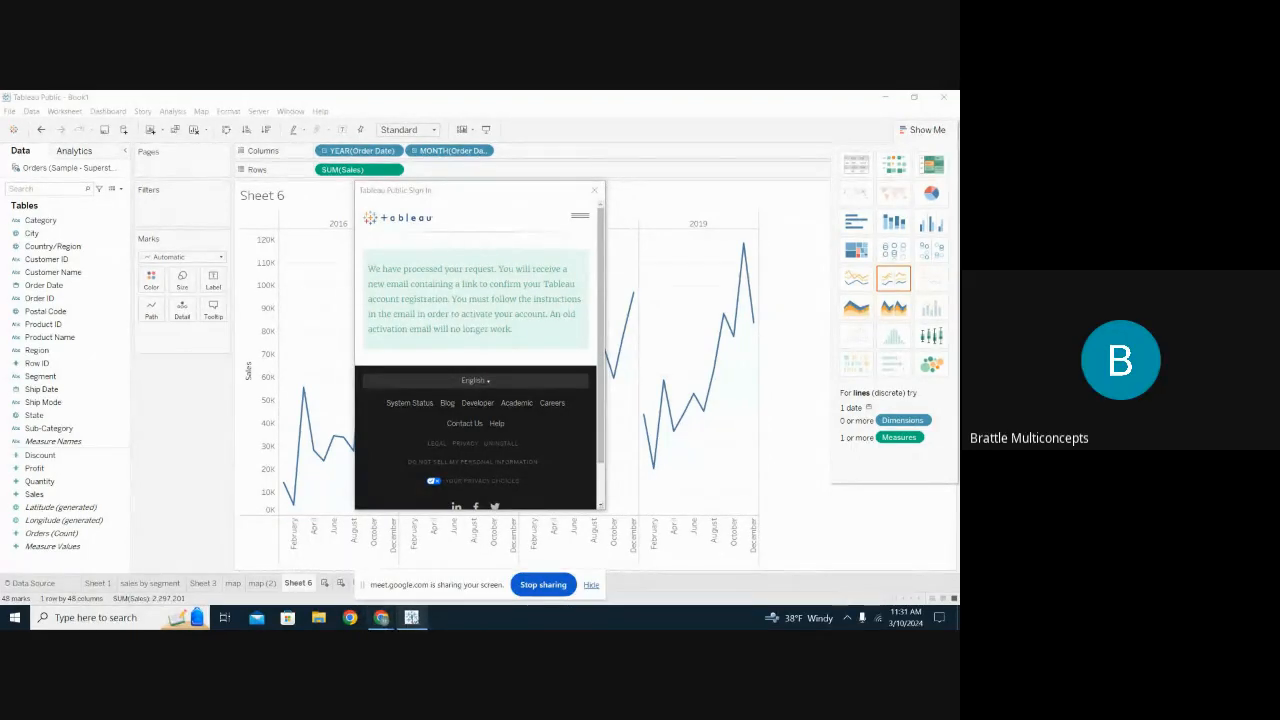
pyautogui.moveTo(396, 618)
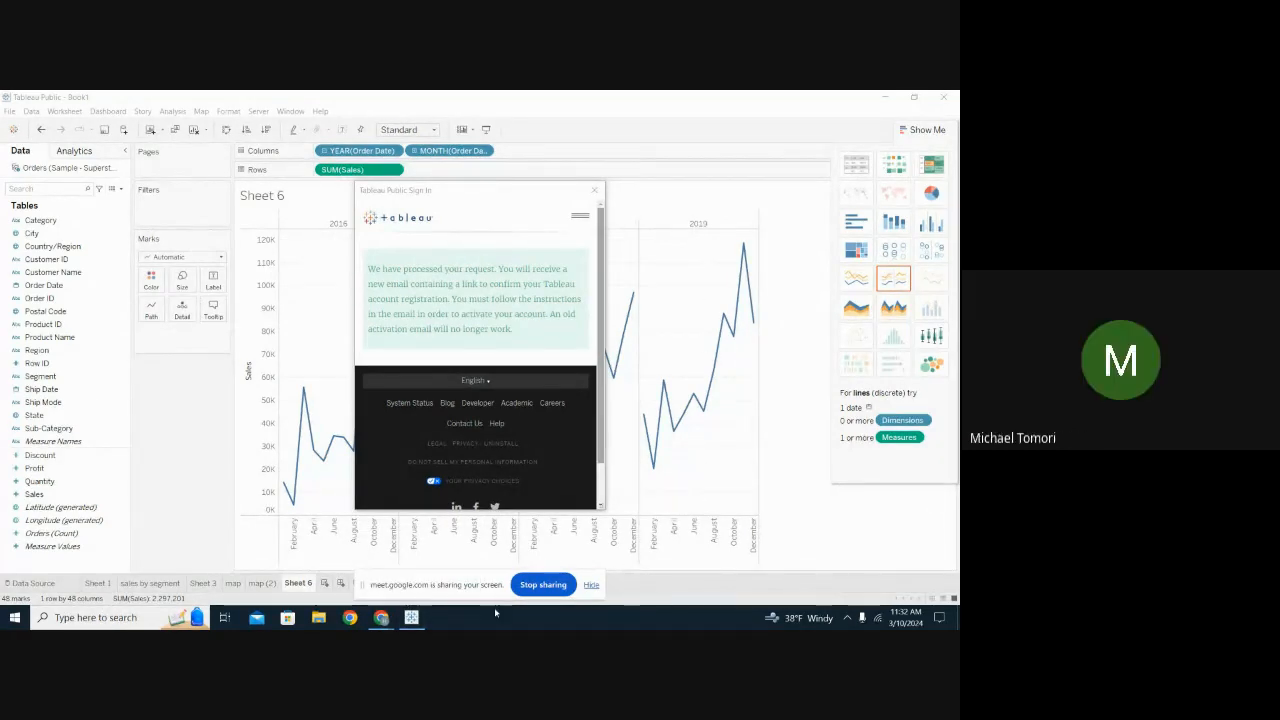
# Stop the Meet screen share and bring the Tableau workbook forward.
pyautogui.click(541, 585)
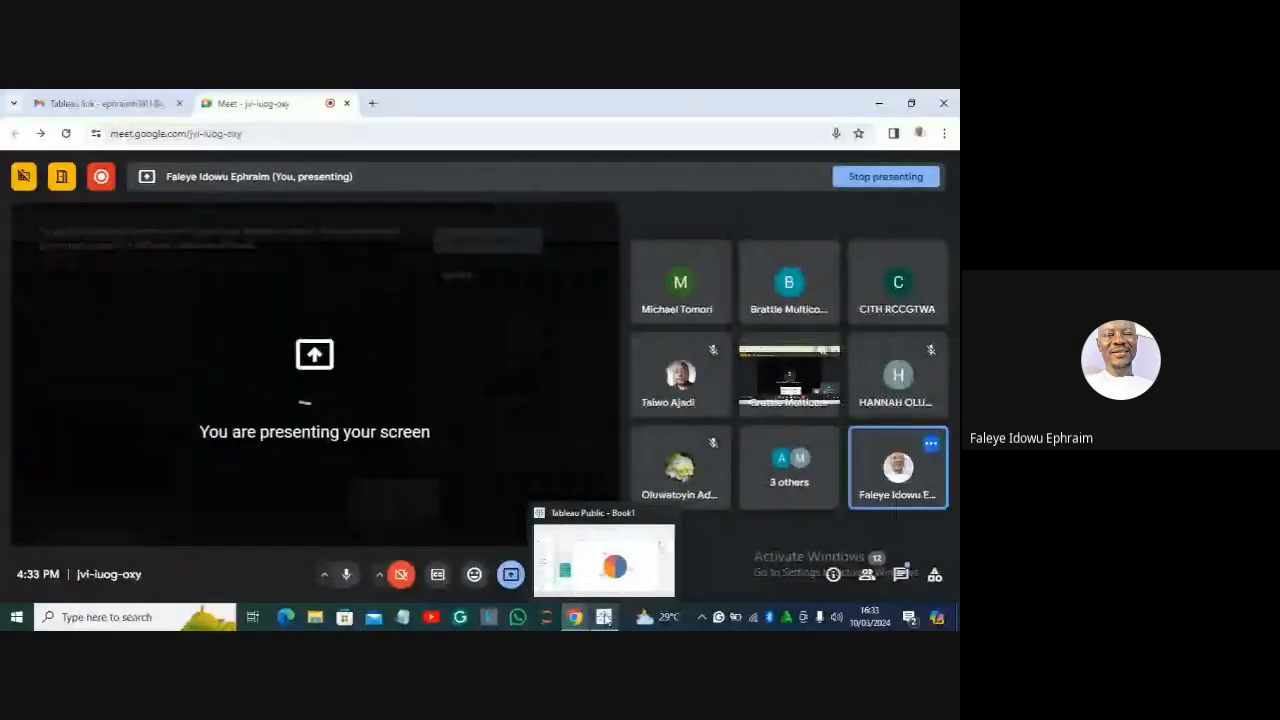
pyautogui.click(605, 618)
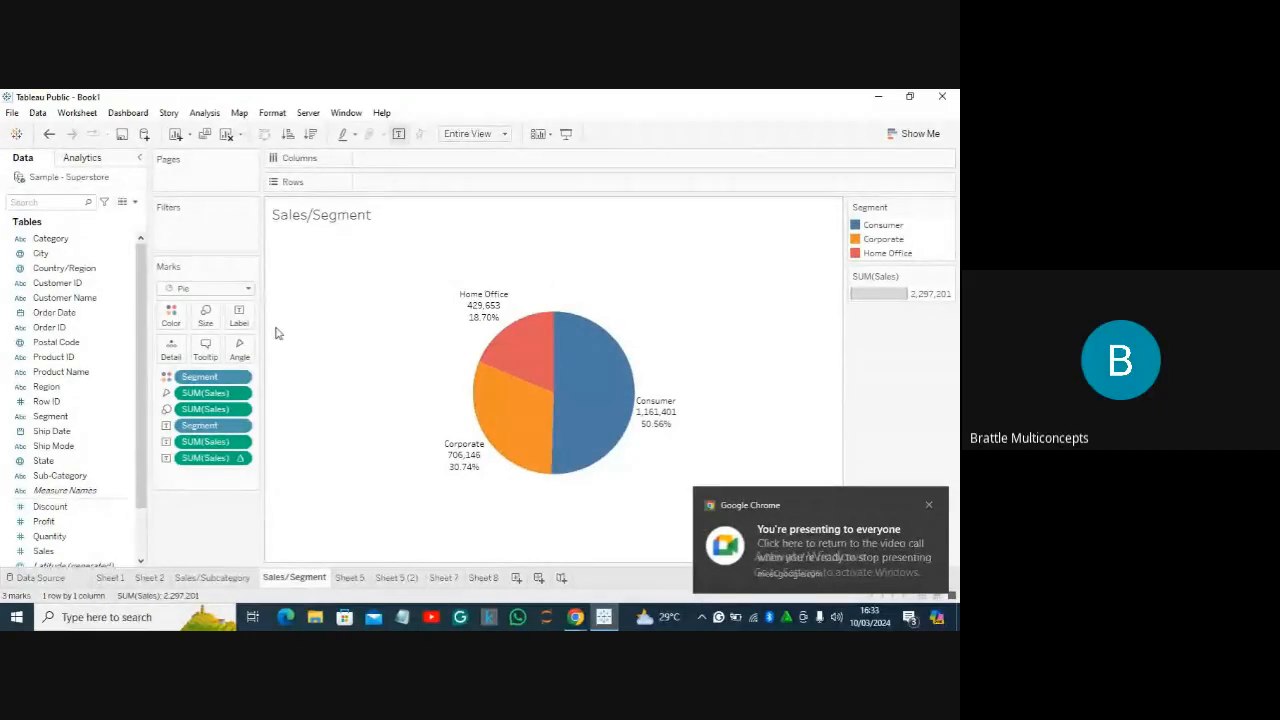
pyautogui.click(206, 347)
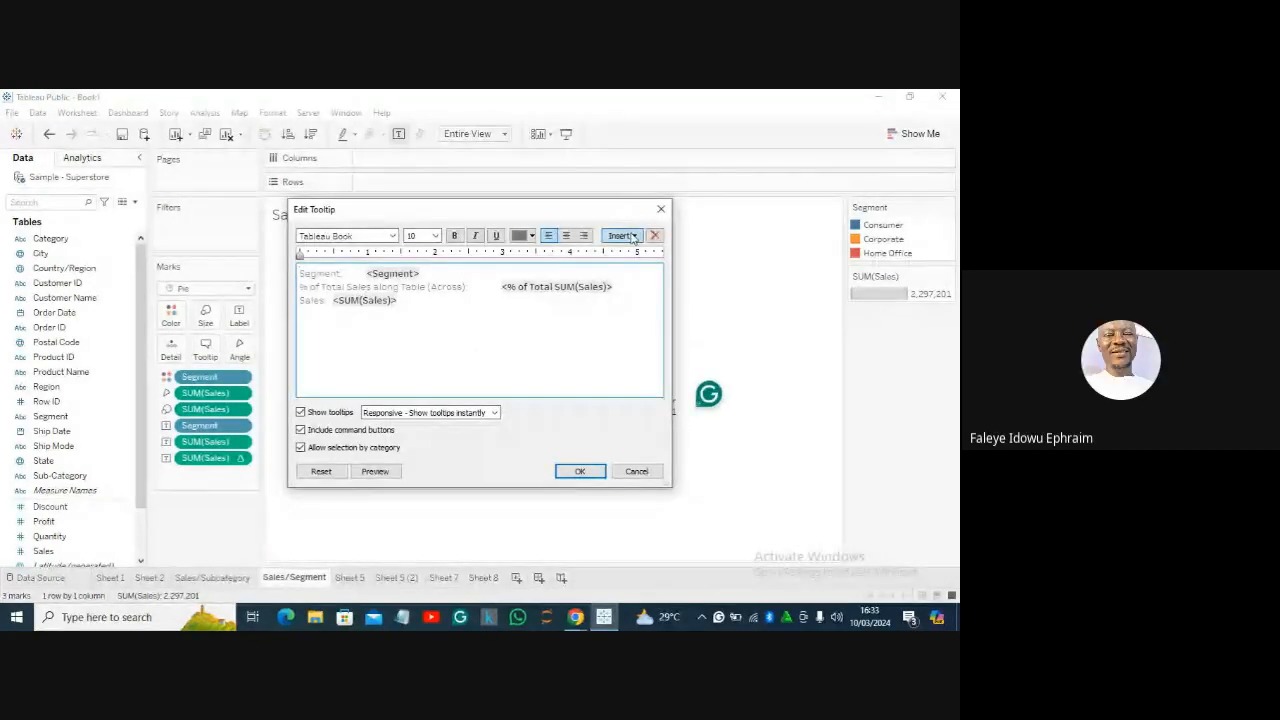
pyautogui.click(632, 238)
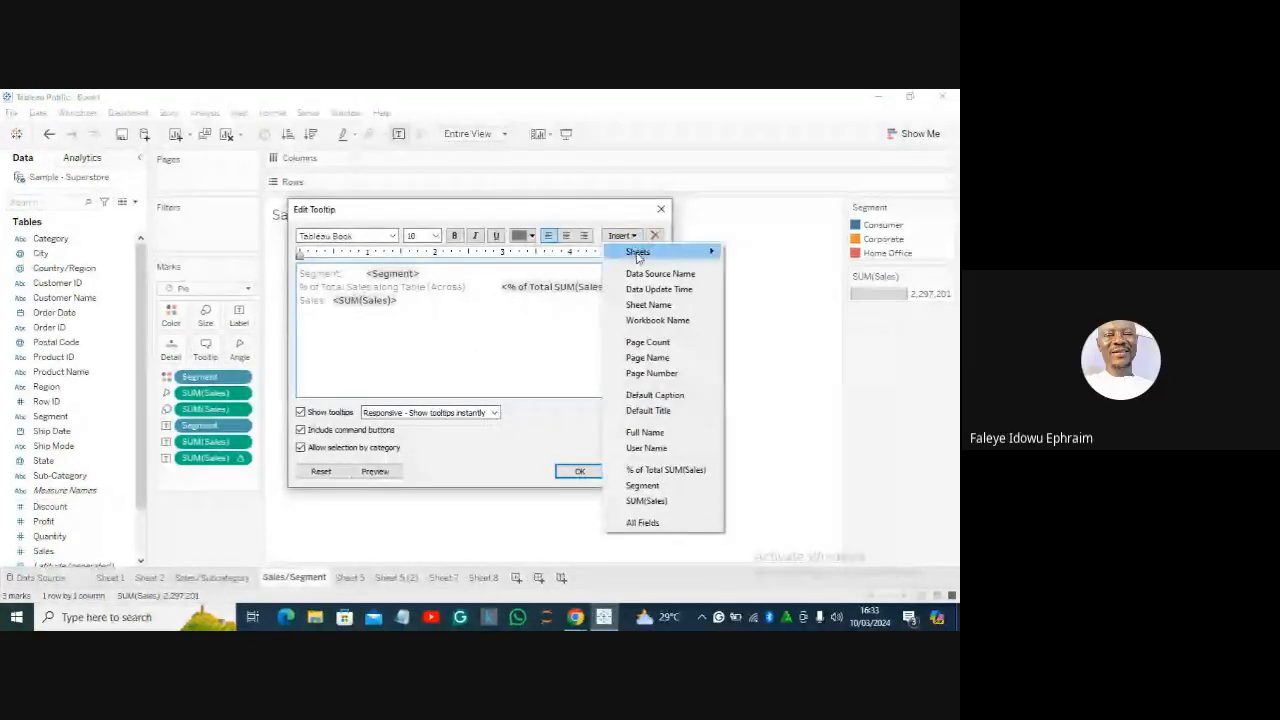
pyautogui.moveTo(638, 257)
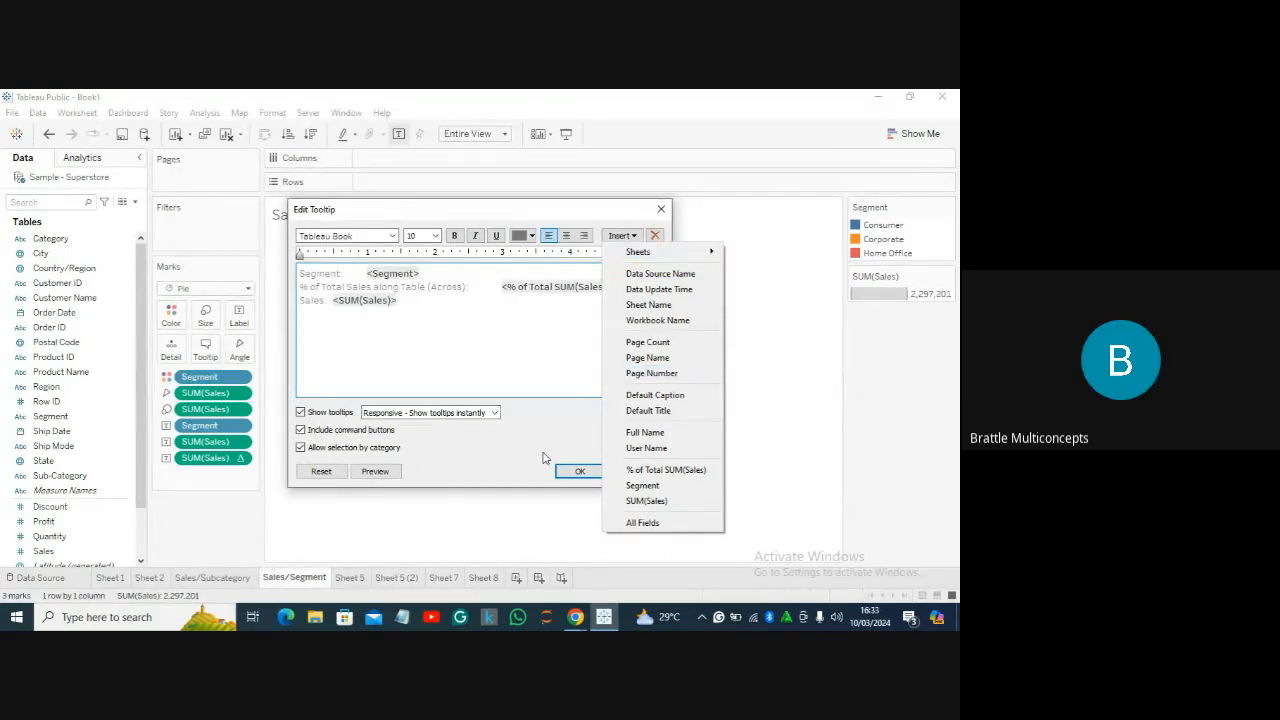
pyautogui.click(754, 306)
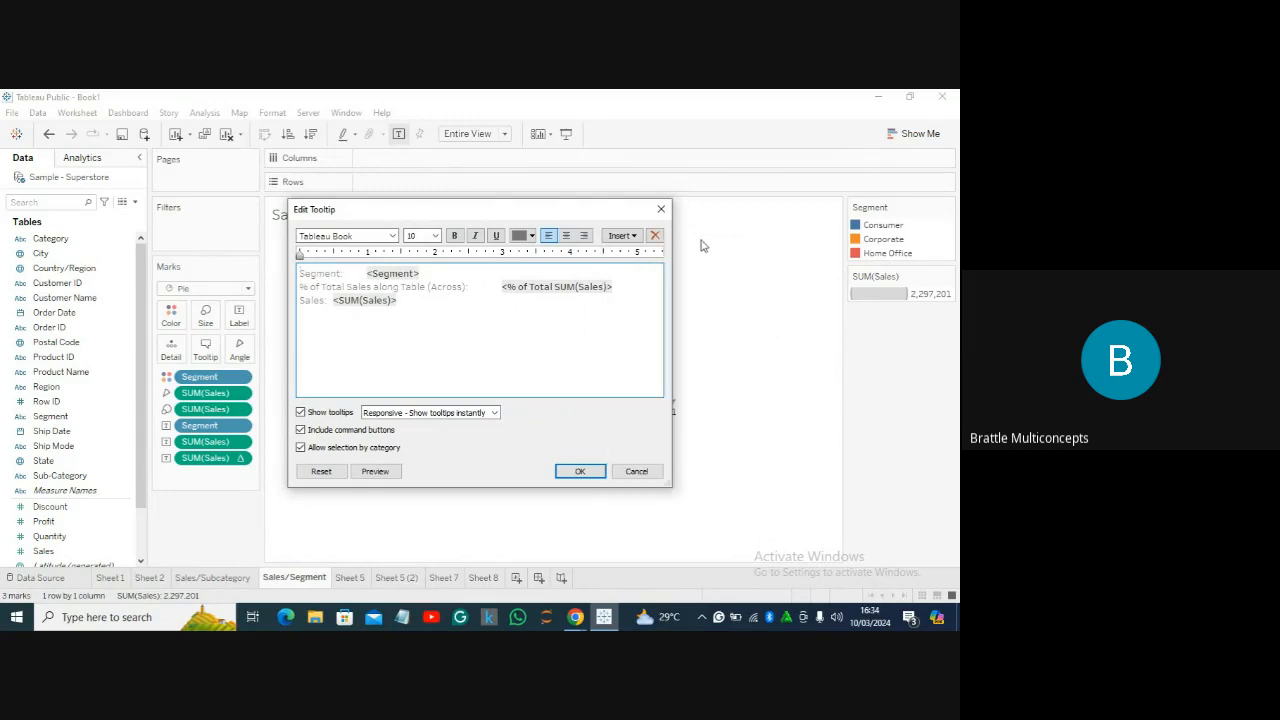
pyautogui.click(661, 209)
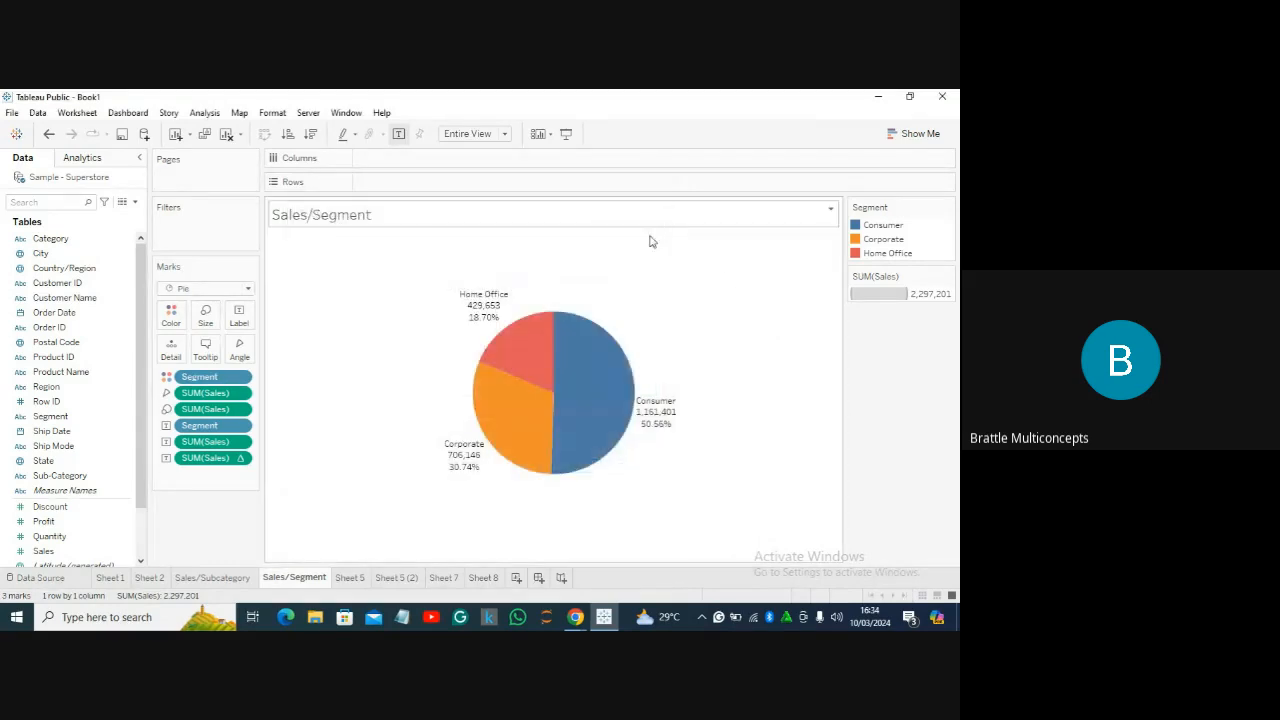
# Flip through the Sheet 7 line chart and Sheet 5 (2) symbol map to reach the Sheet 5 filled map.
pyautogui.click(446, 579)
pyautogui.click(396, 578)
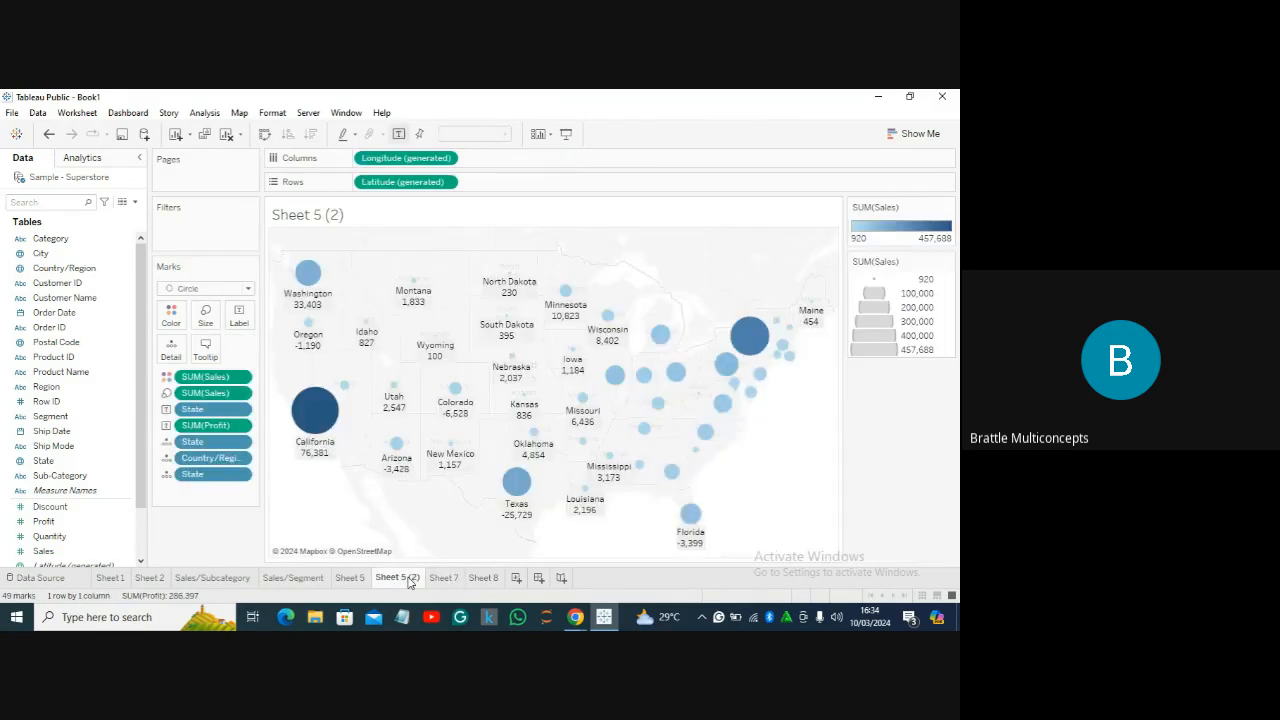
pyautogui.click(356, 579)
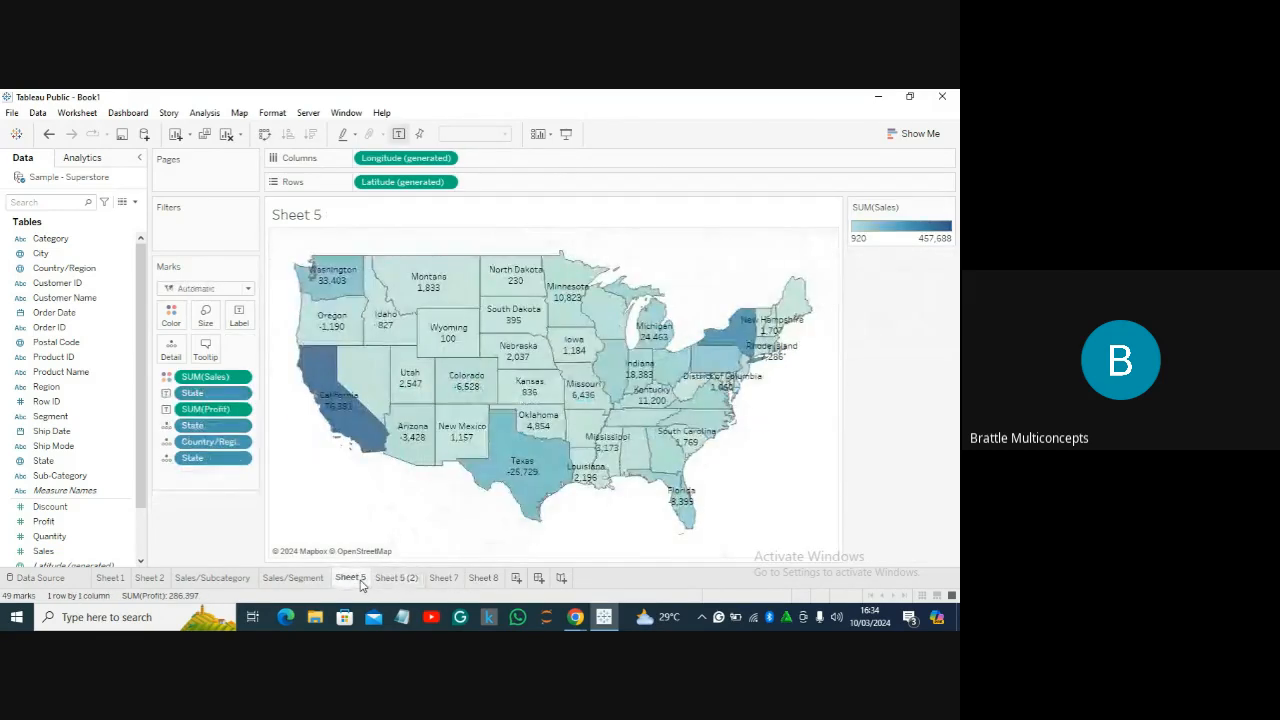
# Rename Sheet 5 to 'Map Chart', then go back to the Sales/Segment pie chart.
pyautogui.moveTo(398, 430)
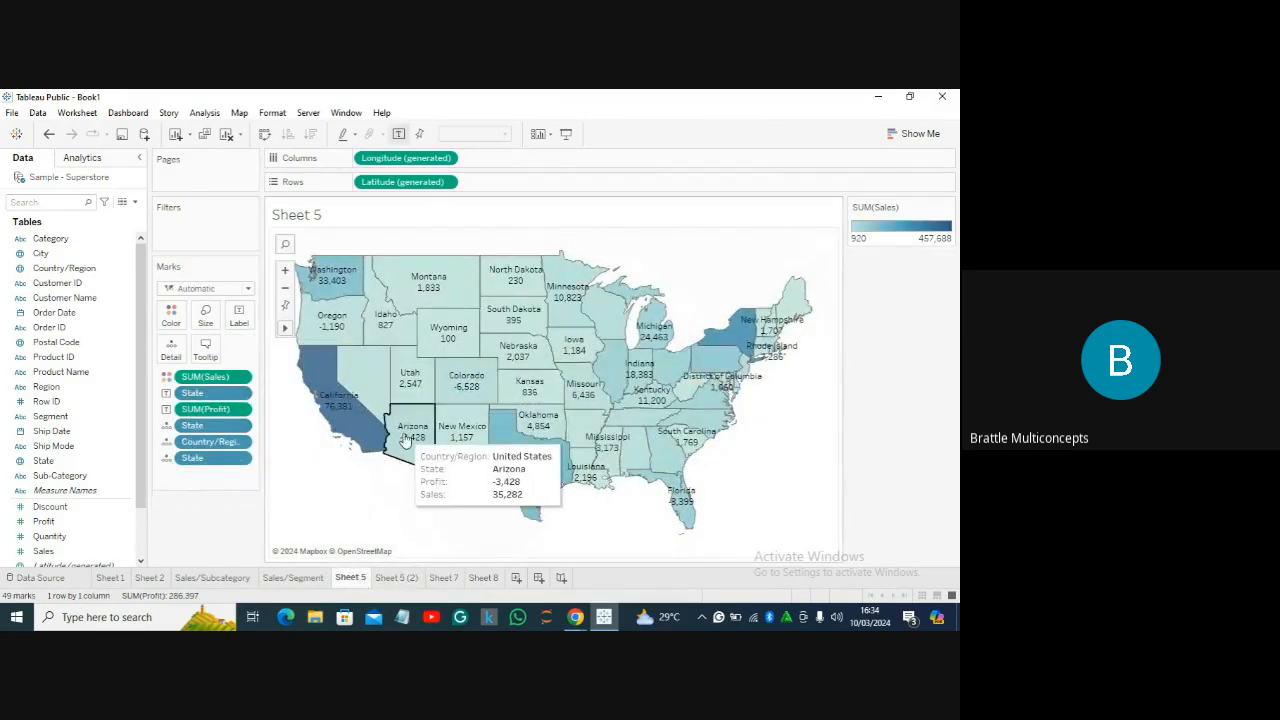
pyautogui.doubleClick(349, 578)
pyautogui.write('M')
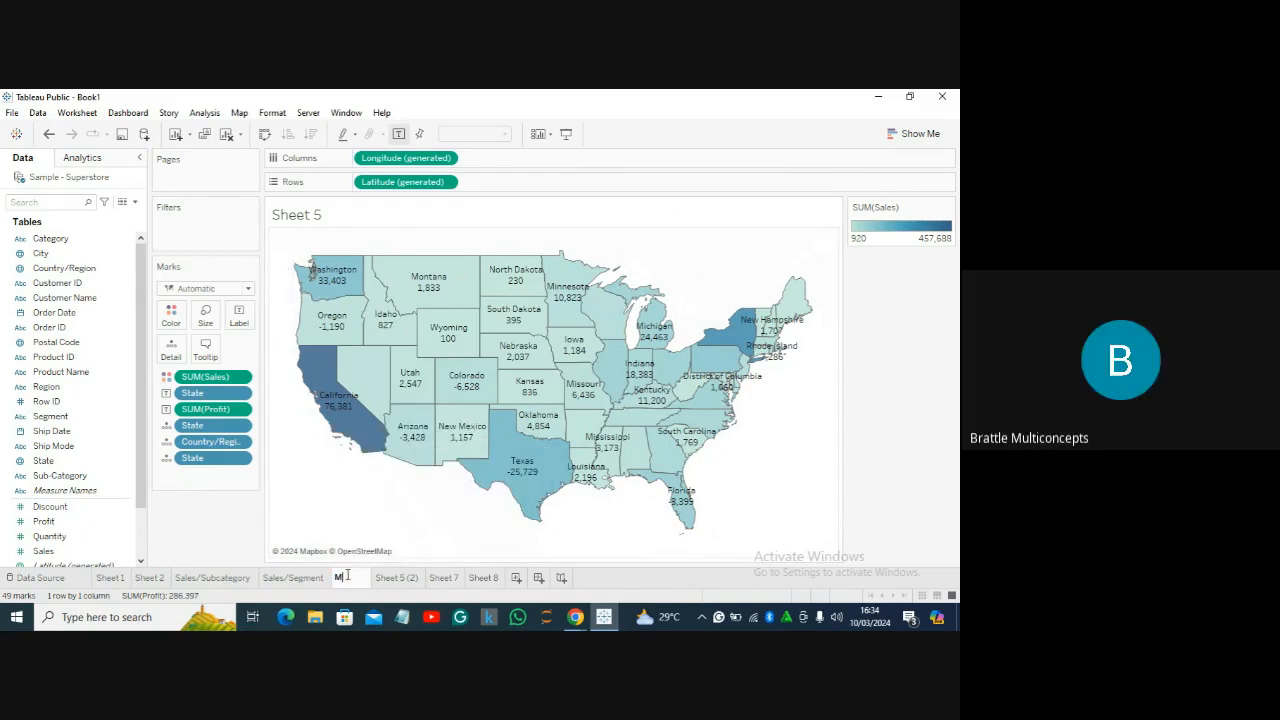
pyautogui.write('ap')
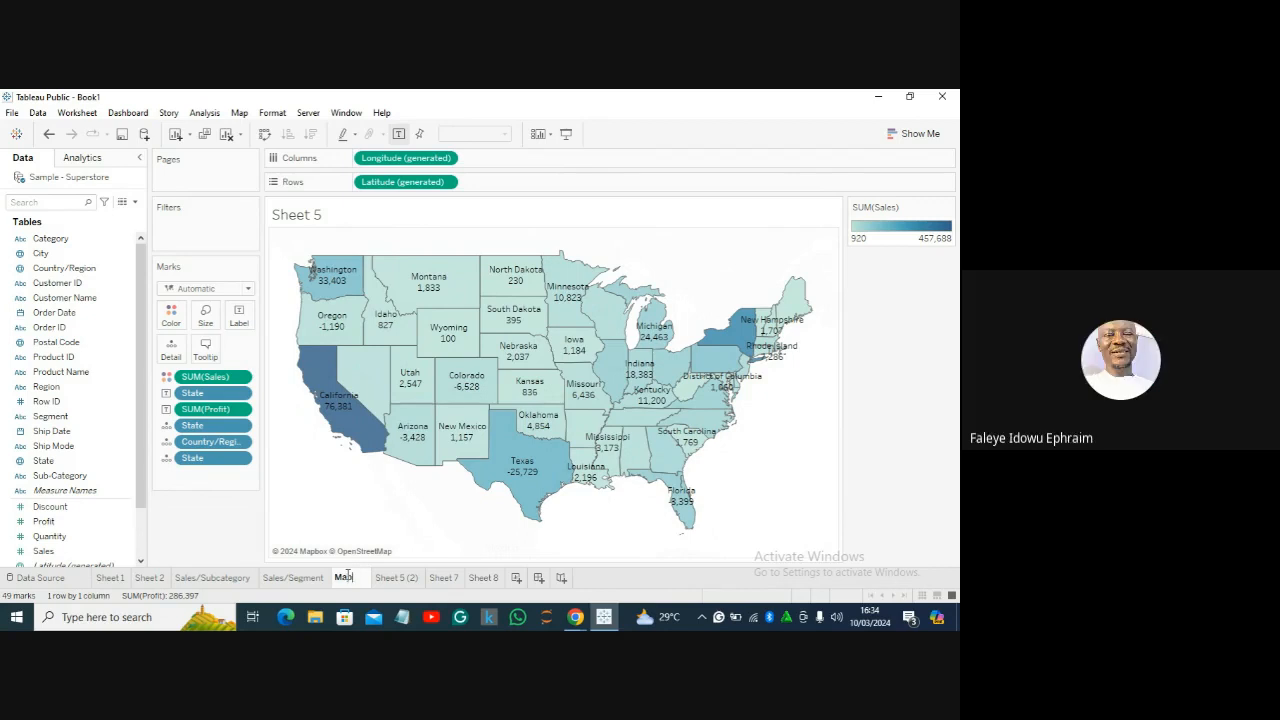
pyautogui.write(' Ch')
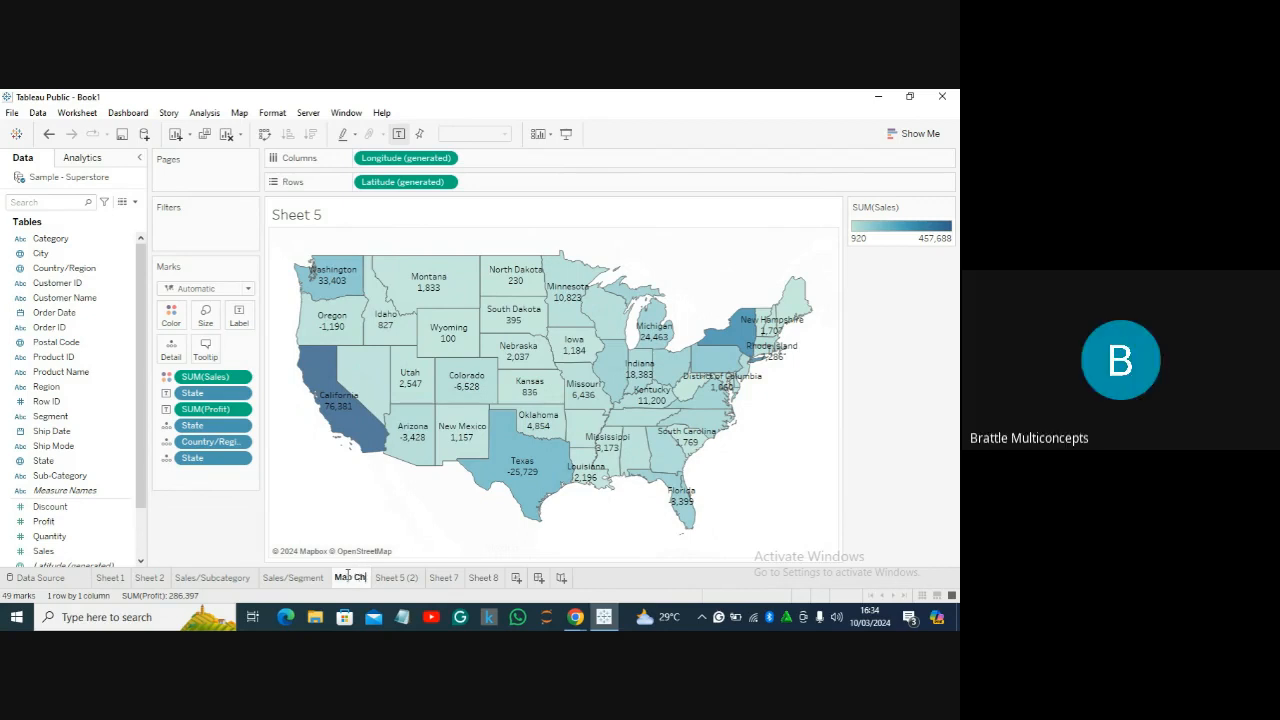
pyautogui.write('art')
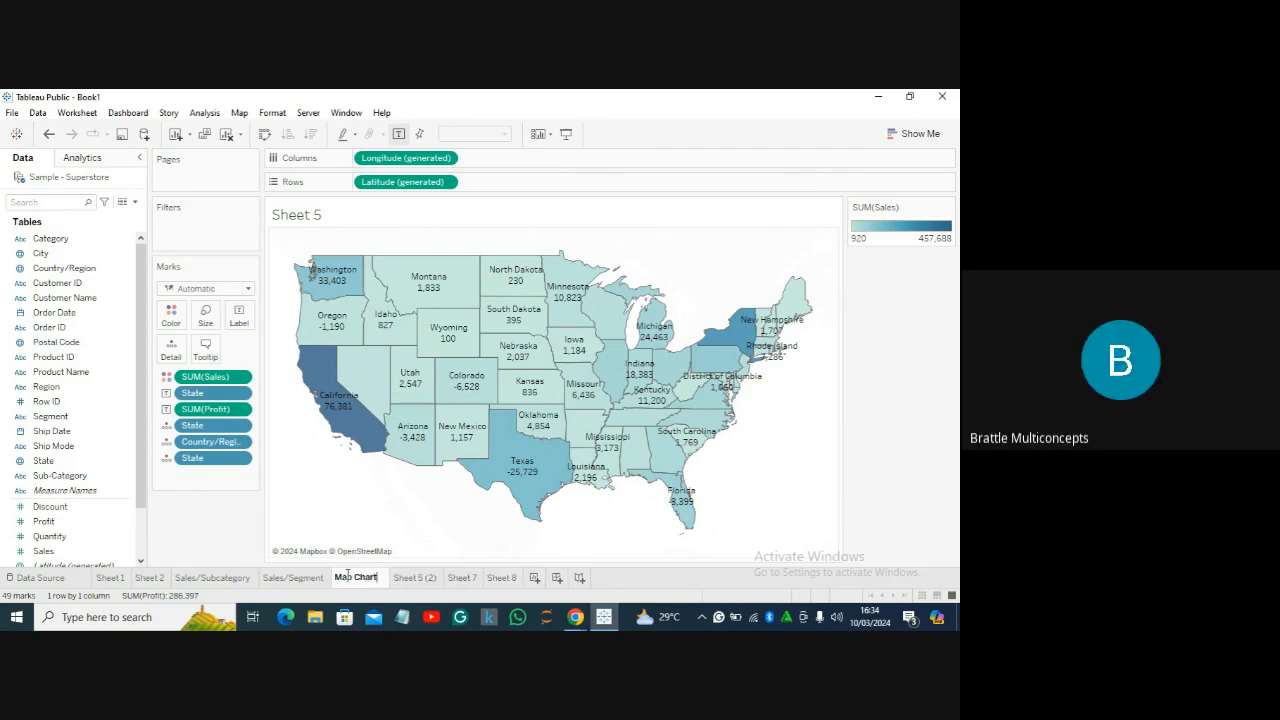
pyautogui.press('Return')
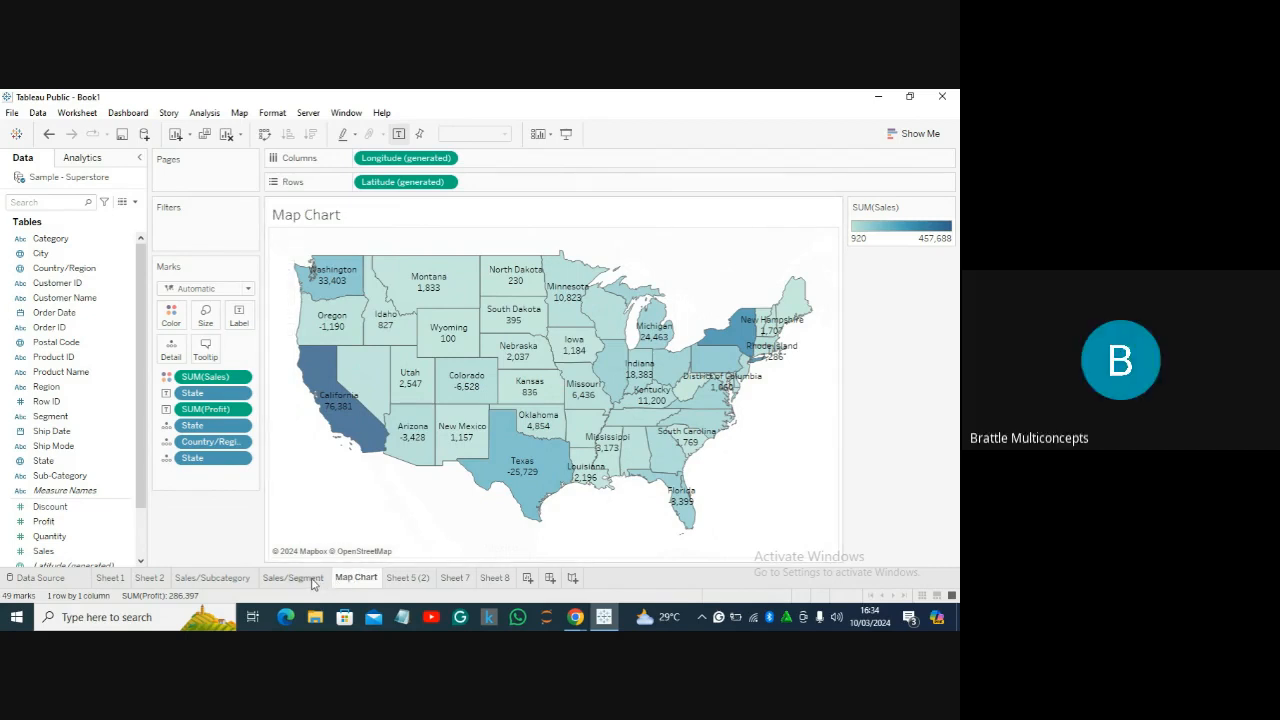
pyautogui.click(312, 581)
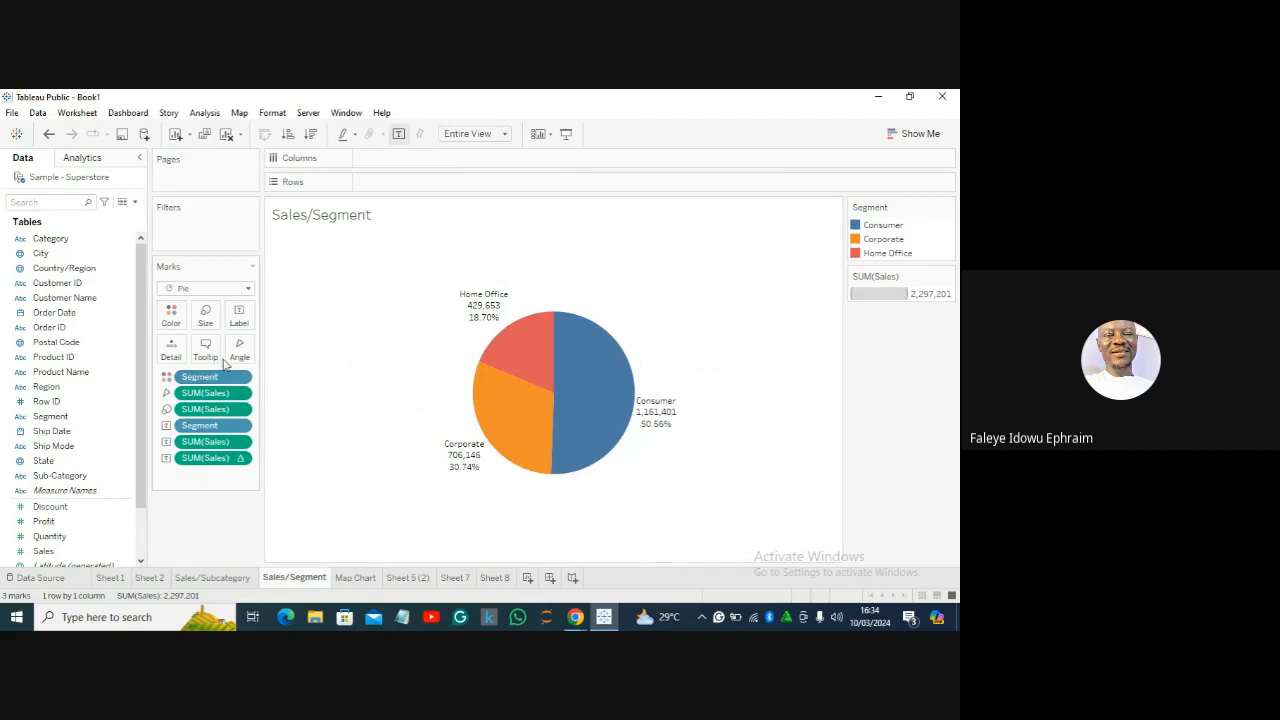